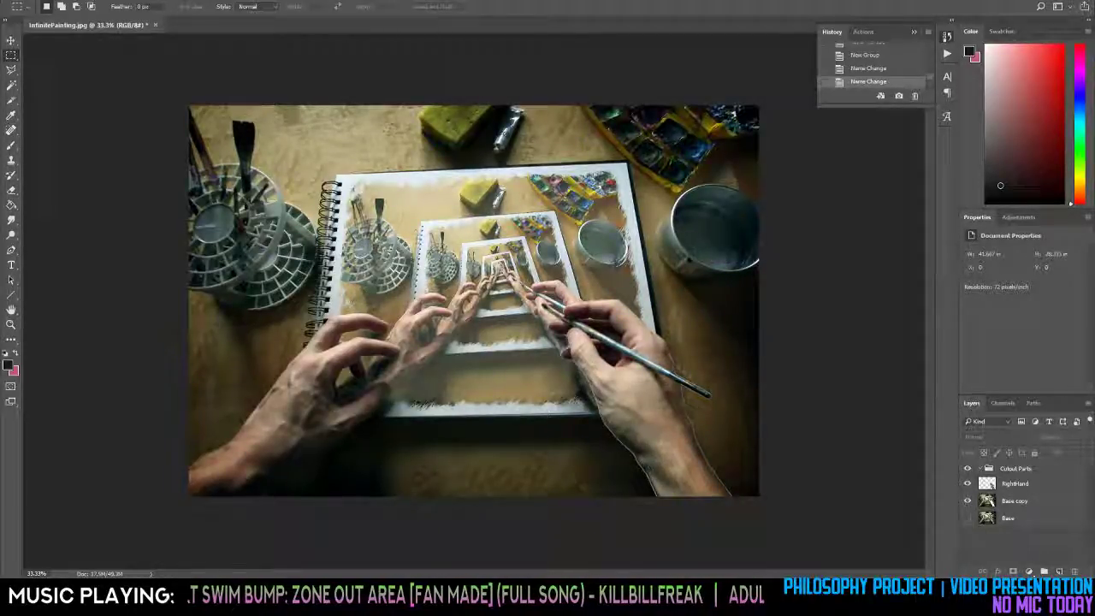
# Lower the system audio volume.
pyautogui.press('XF86AudioLowerVolume')
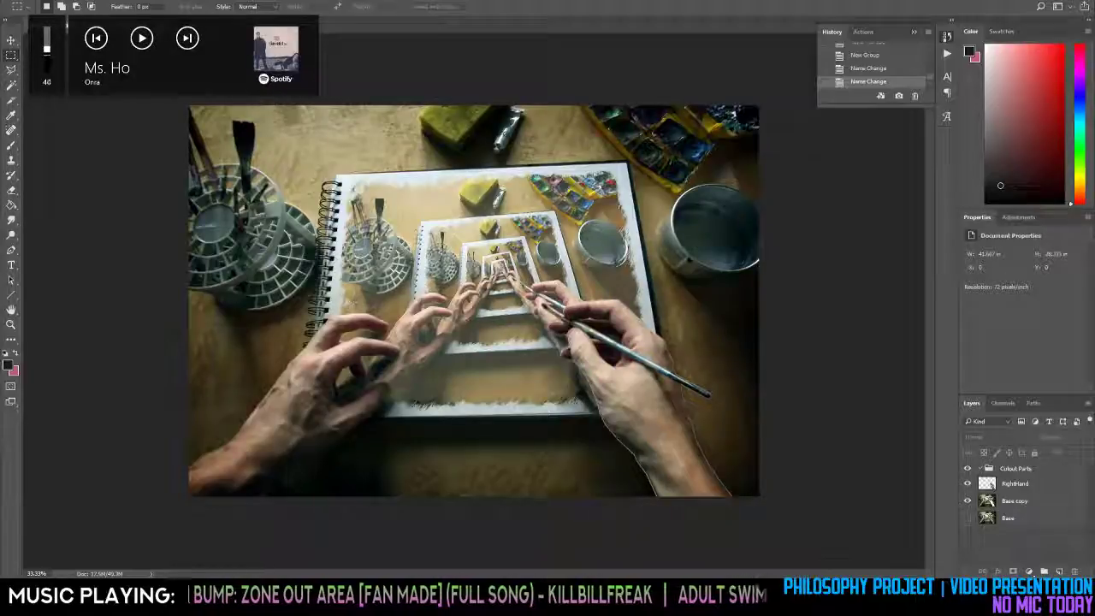
pyautogui.press('XF86AudioLowerVolume')
pyautogui.press('XF86AudioRaiseVolume')
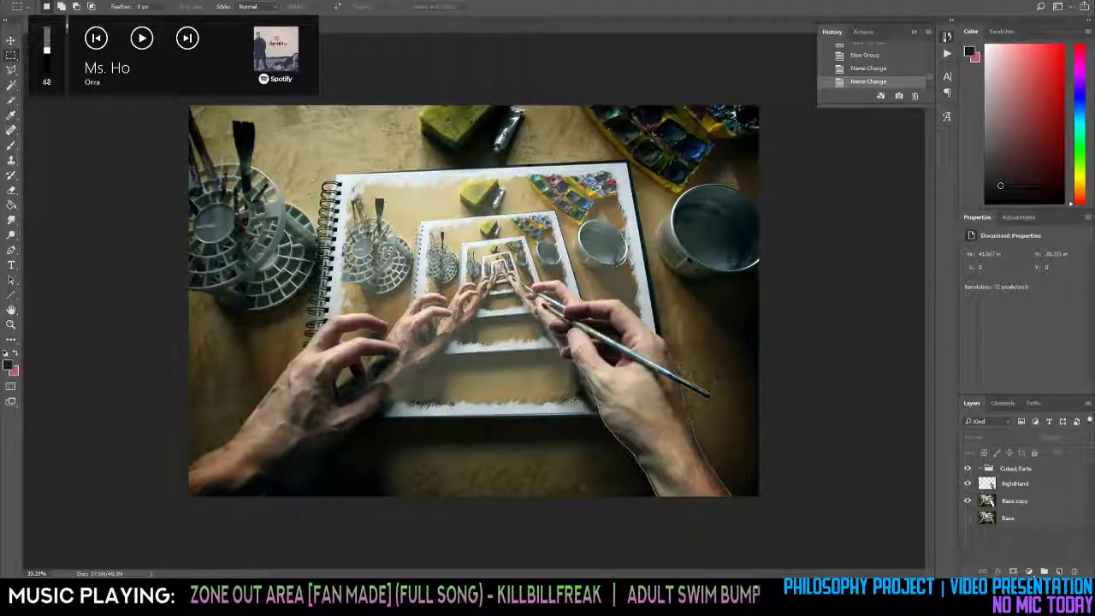
pyautogui.press('XF86AudioLowerVolume')
pyautogui.press('XF86AudioLowerVolume')
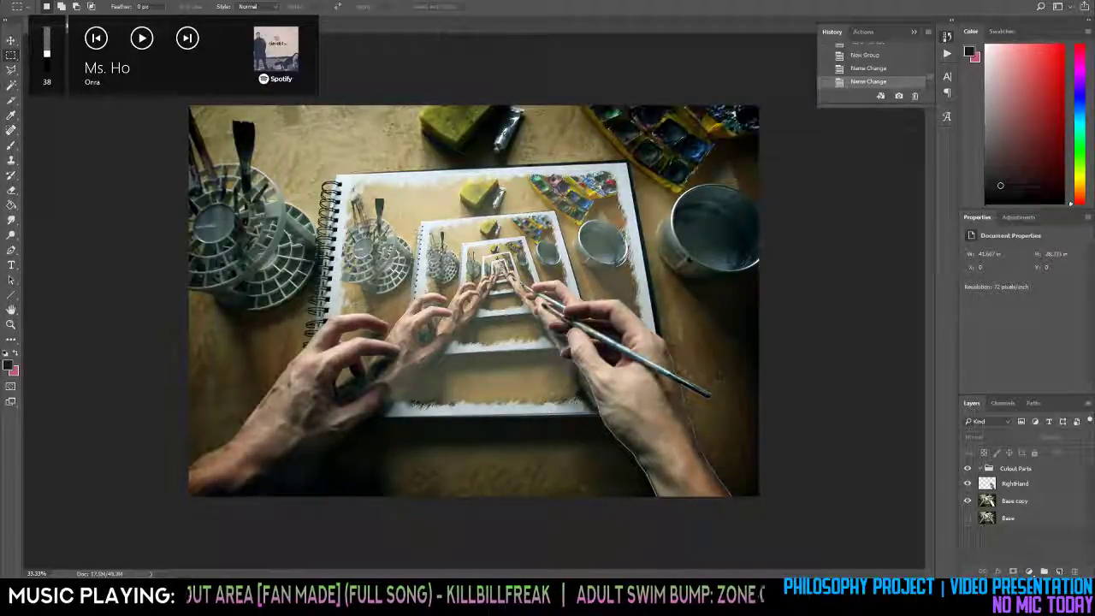
pyautogui.press('XF86AudioLowerVolume')
pyautogui.press('XF86AudioLowerVolume')
pyautogui.press('XF86AudioLowerVolume')
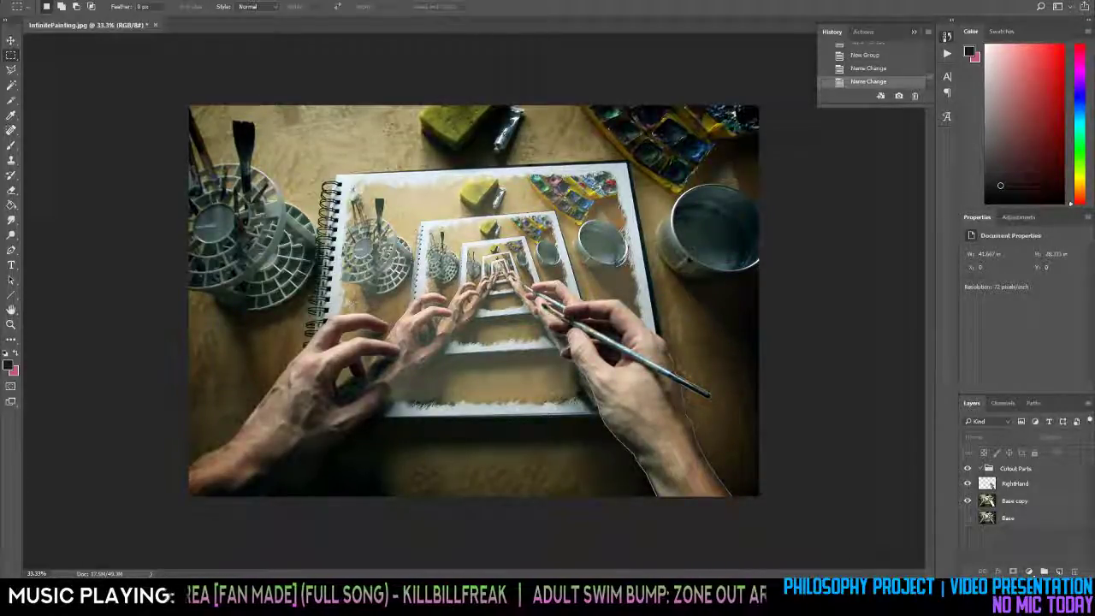
pyautogui.hotkey('alt', 'Tab')
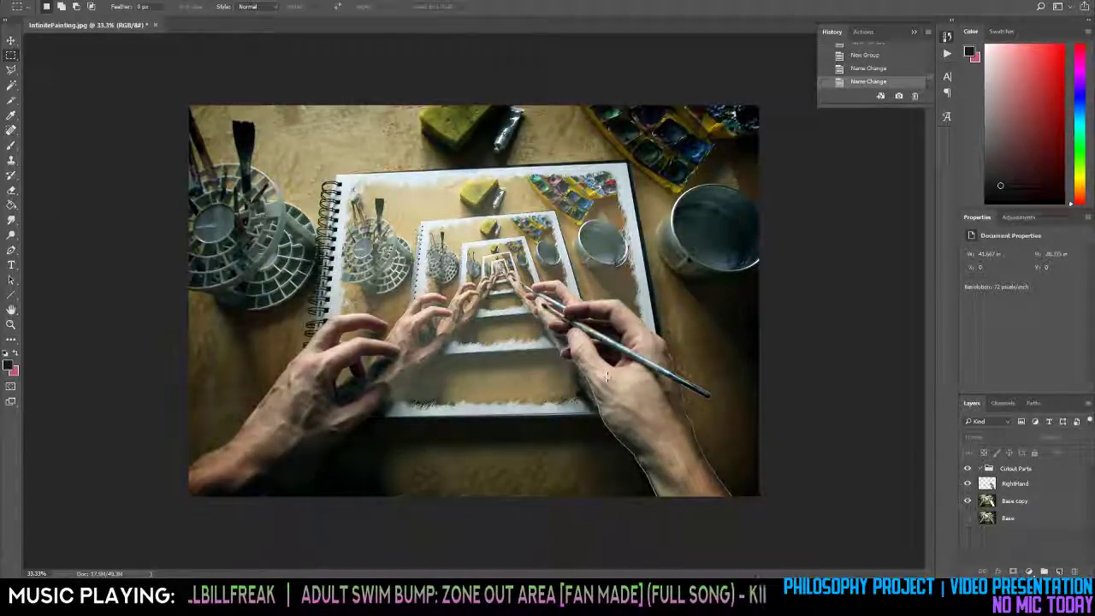
# Start a Pen tool shape above the Base copy layer, placing anchors from the image border along the left forearm's upper edge.
pyautogui.press('z')
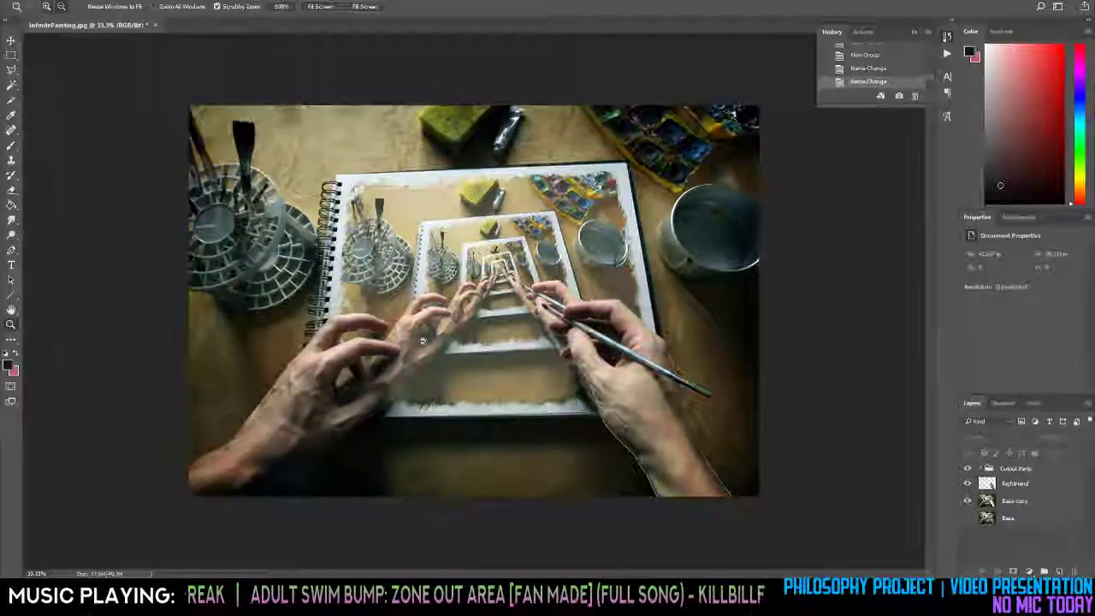
pyautogui.keyDown('alt'); pyautogui.click(419, 341); pyautogui.keyUp('alt')
pyautogui.click(329, 340)
pyautogui.click(325, 340)
pyautogui.click(325, 339)
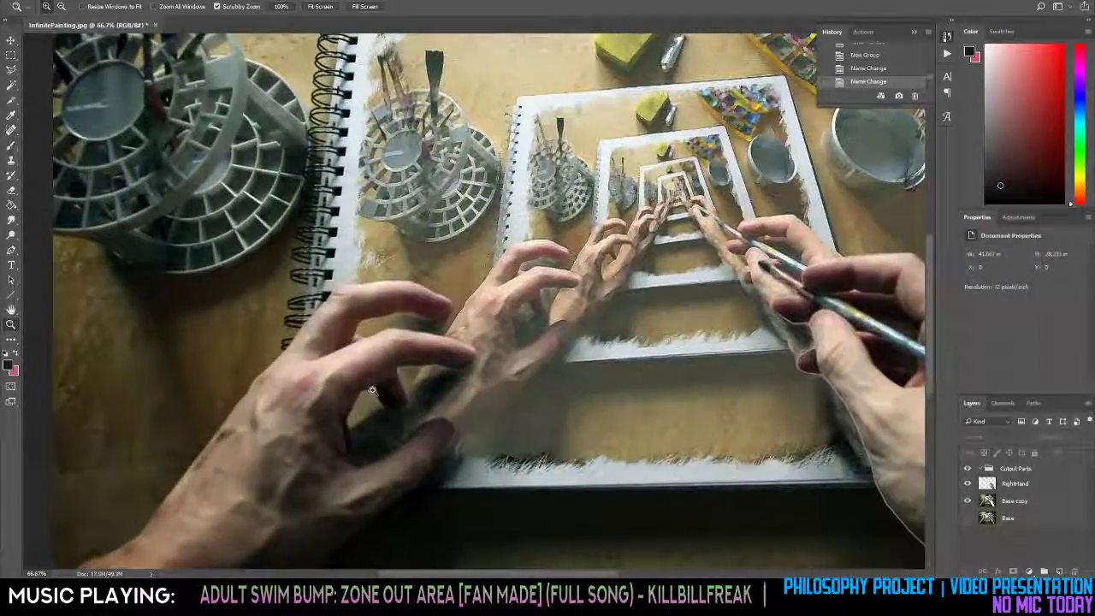
pyautogui.press('h')
pyautogui.moveTo(373, 390); pyautogui.dragTo(620, 294)
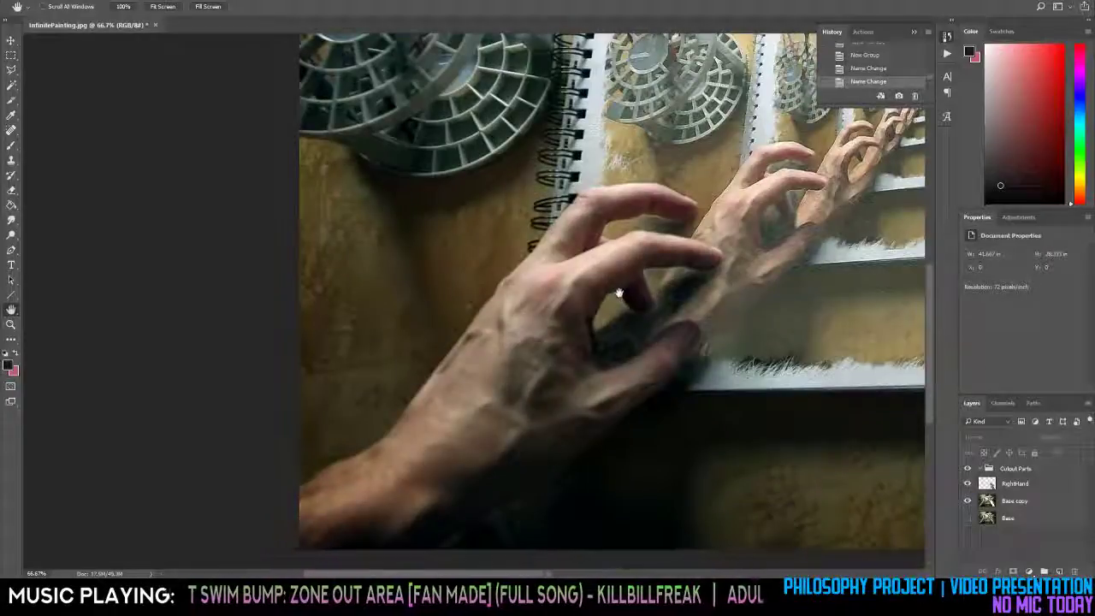
pyautogui.press('z')
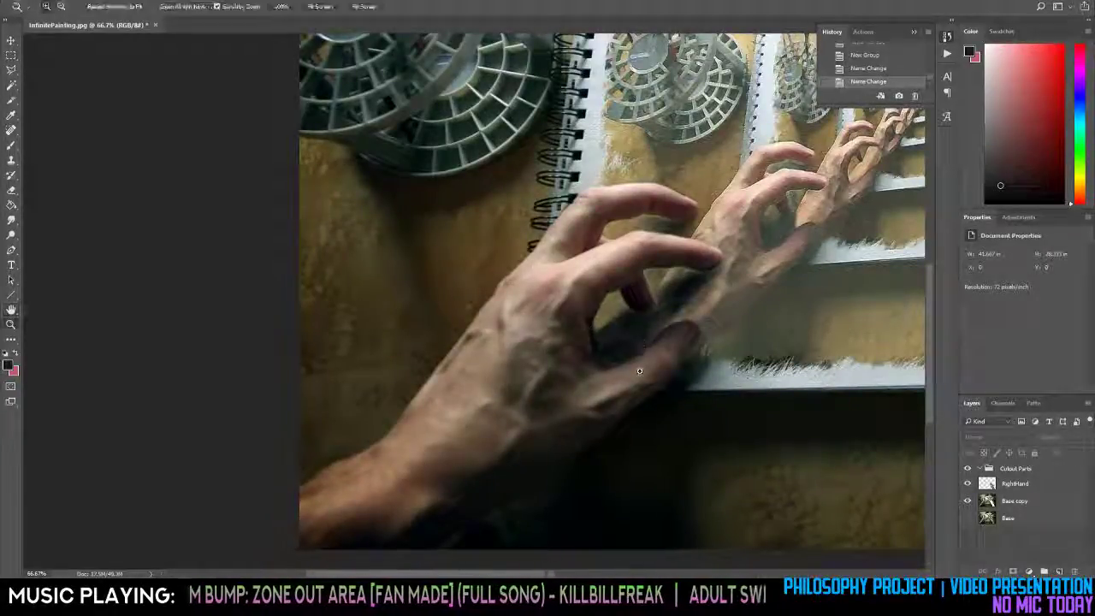
pyautogui.click(468, 421)
pyautogui.press('p')
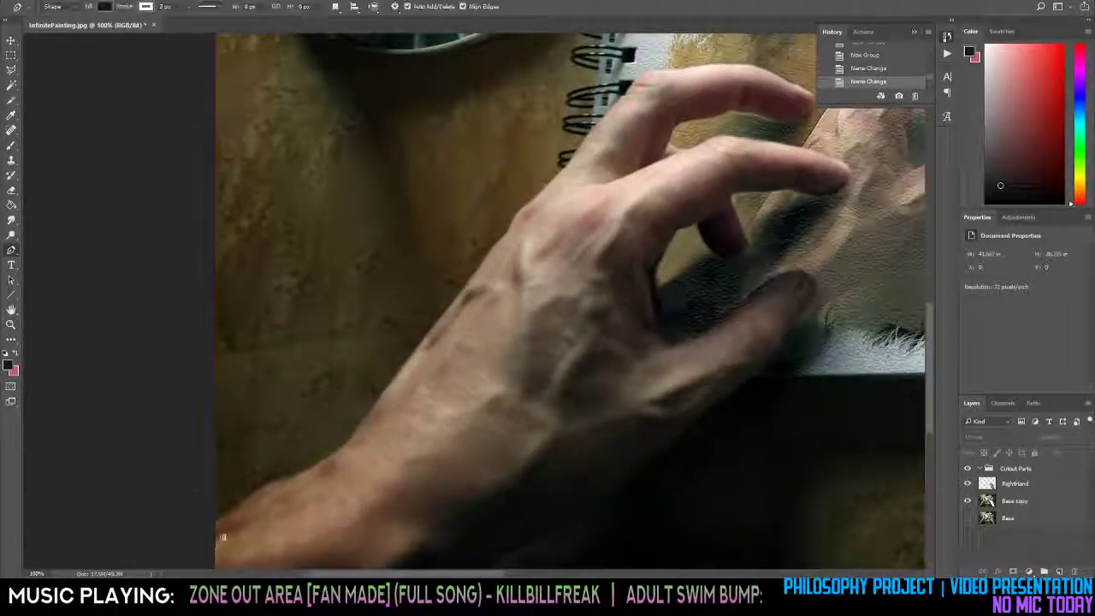
pyautogui.click(1018, 505)
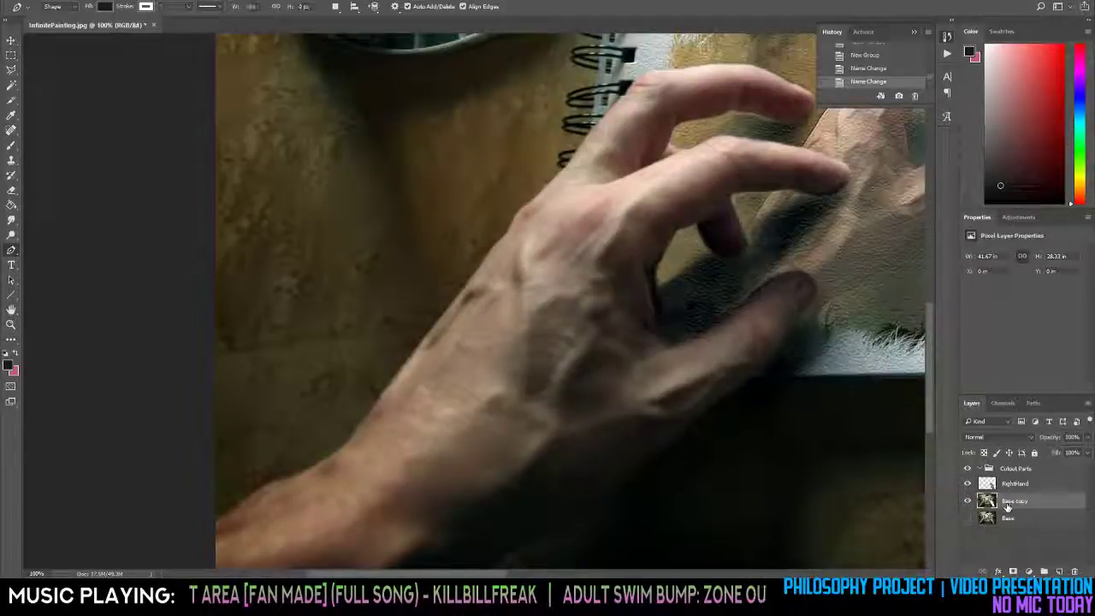
pyautogui.click(215, 520)
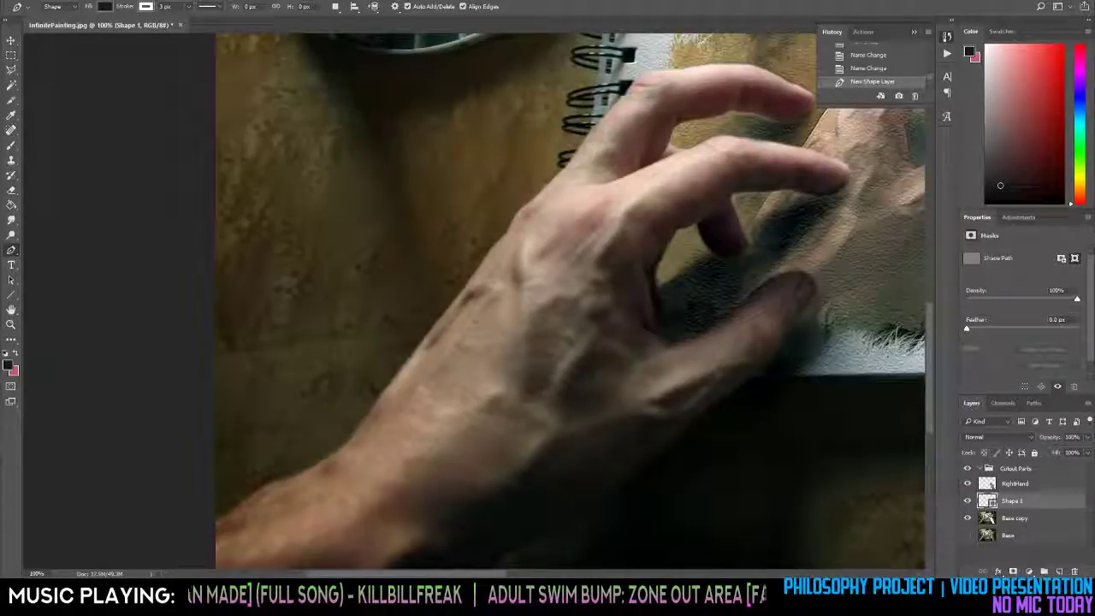
pyautogui.click(231, 518)
pyautogui.click(237, 506)
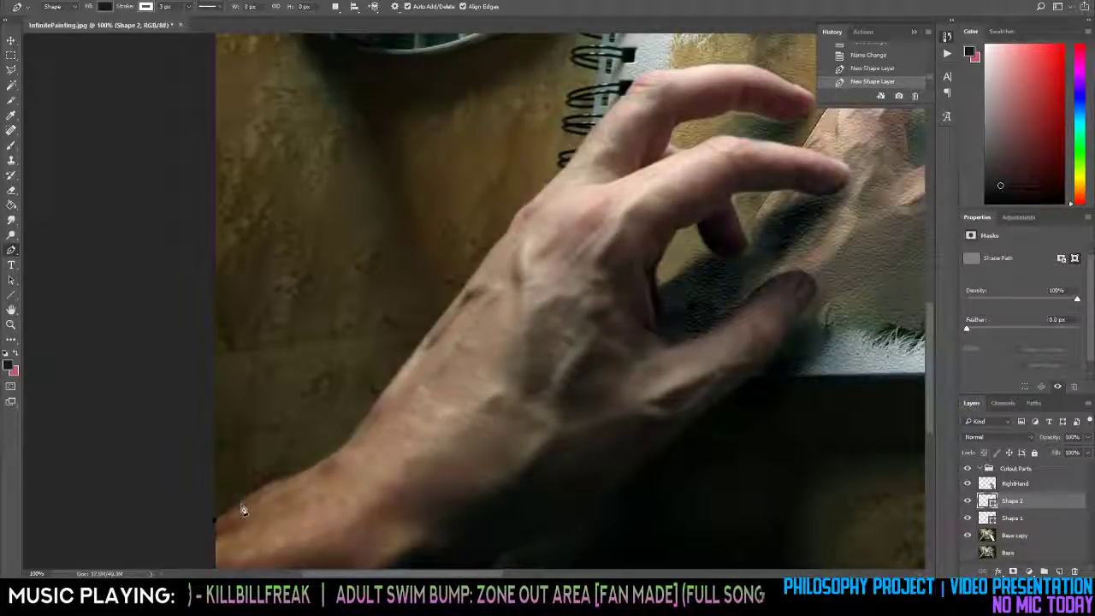
pyautogui.click(253, 491)
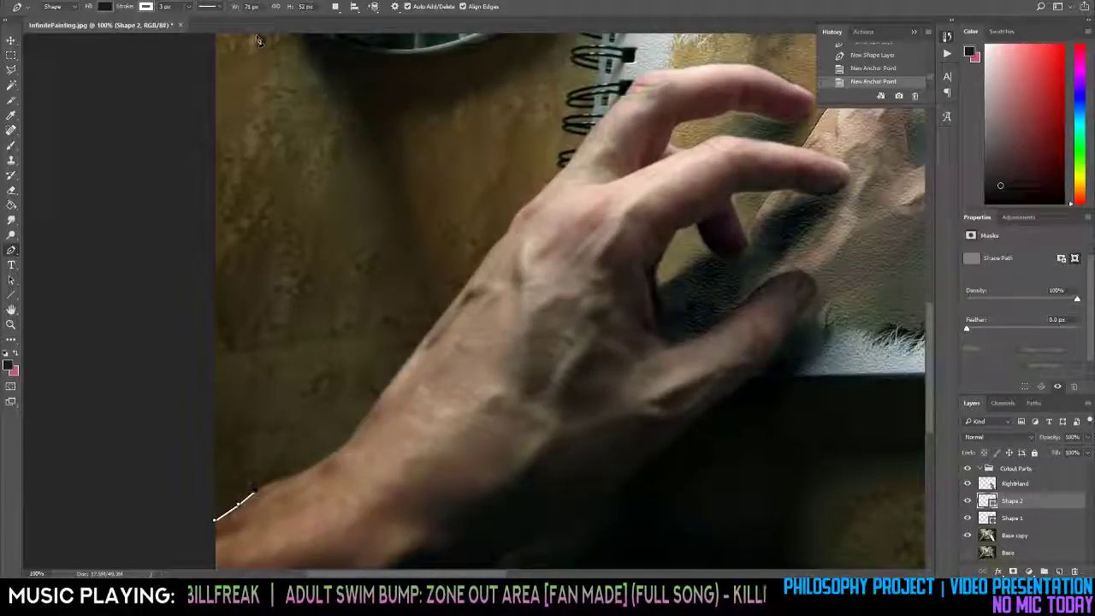
# Set both the stroke and the fill of the forearm outline shape to none.
pyautogui.click(144, 8)
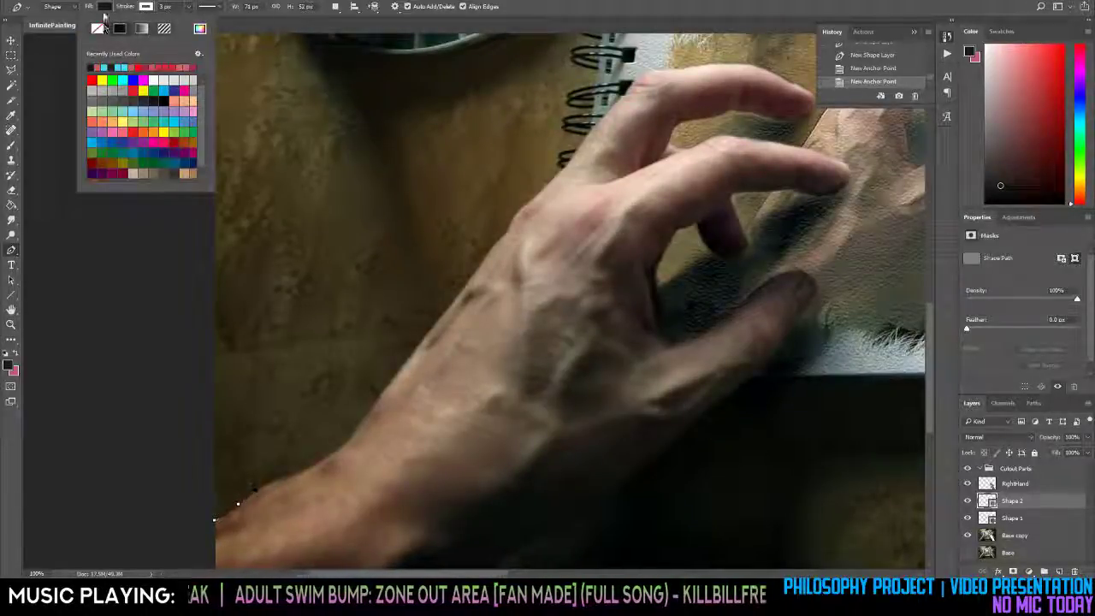
pyautogui.click(105, 6)
pyautogui.click(55, 28)
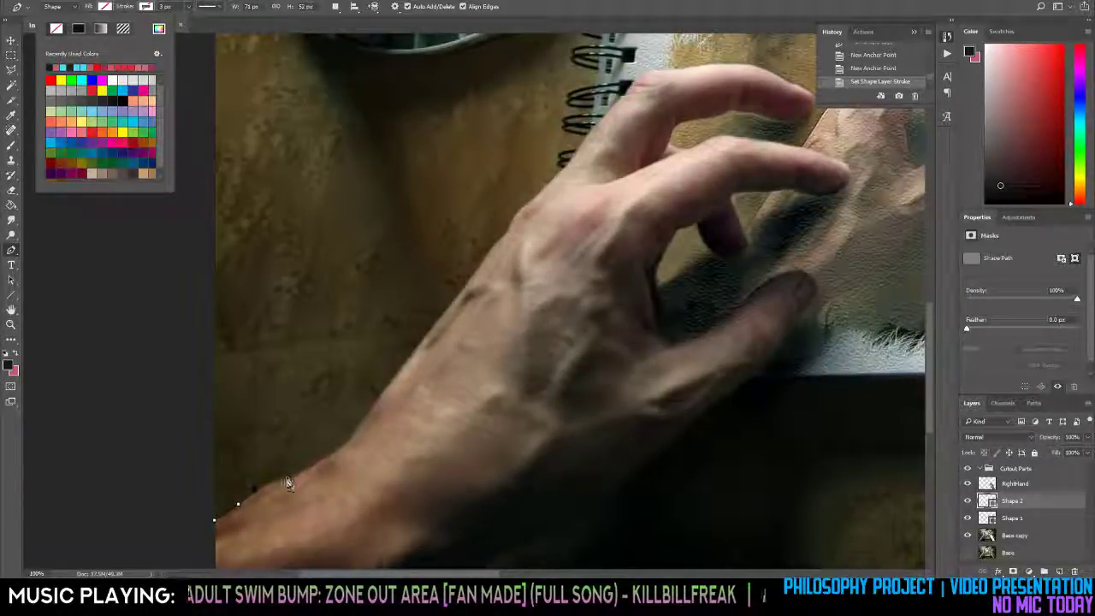
# Extend the pen outline along the left forearm's upper edge to the wrist, repositioning the anchor just before the wrist.
pyautogui.click(284, 476)
pyautogui.click(284, 476)
pyautogui.click(341, 449)
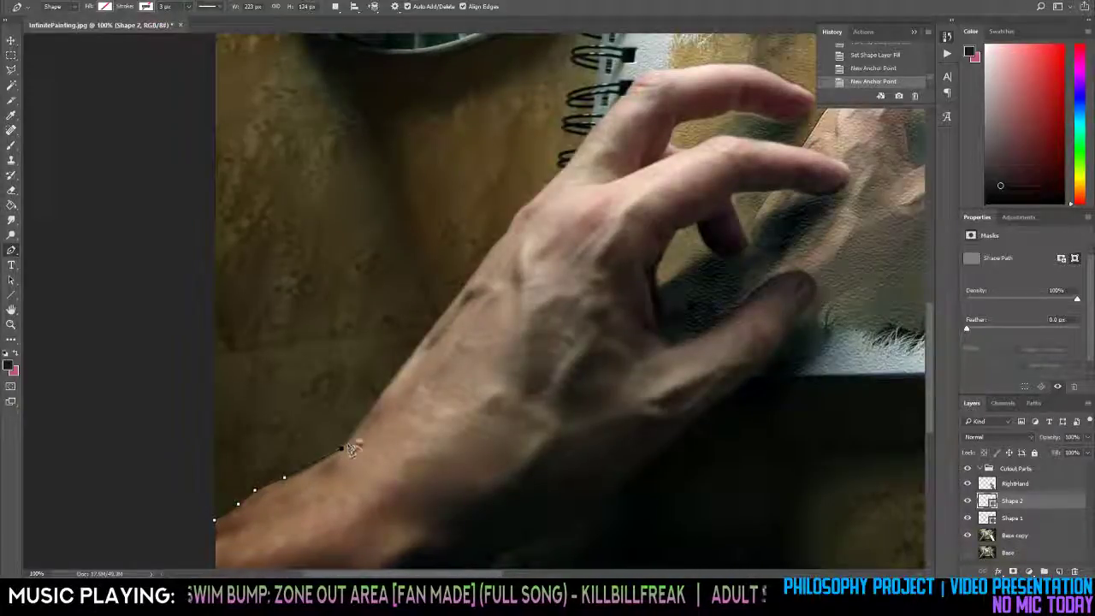
pyautogui.click(356, 433)
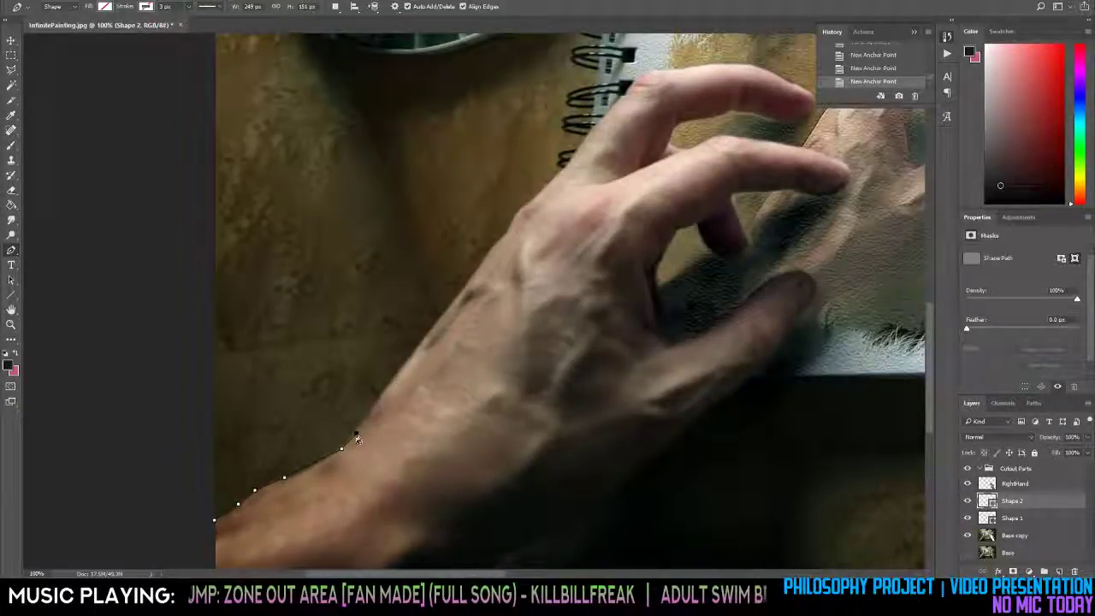
pyautogui.moveTo(357, 433); pyautogui.dragTo(353, 433)
pyautogui.click(371, 406)
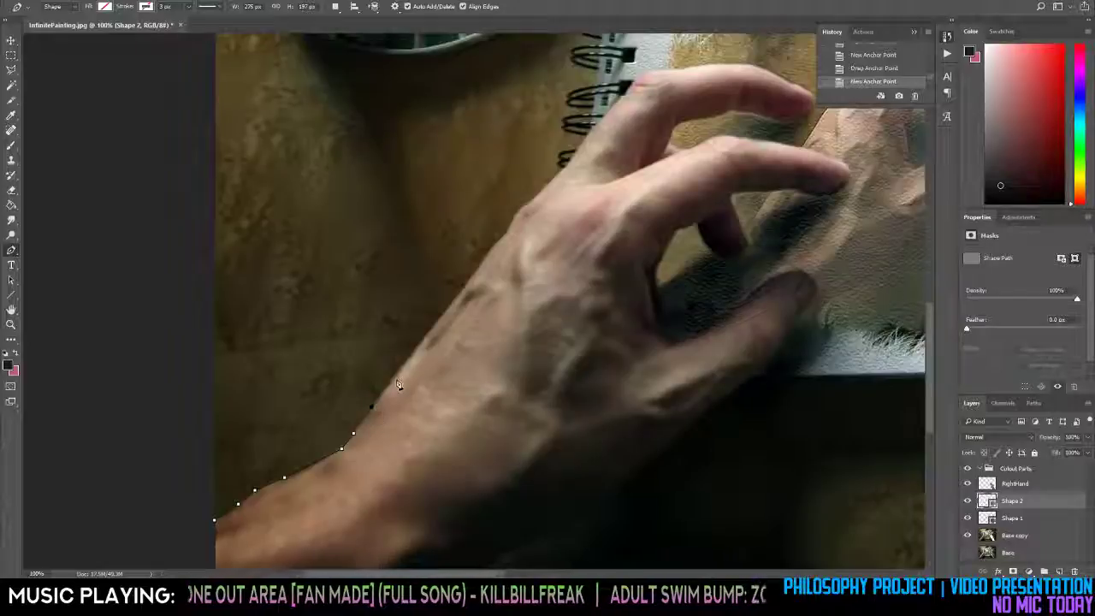
# Continue the pen outline from the wrist along the back of the left hand to the base of the uppermost finger.
pyautogui.click(394, 375)
pyautogui.click(418, 348)
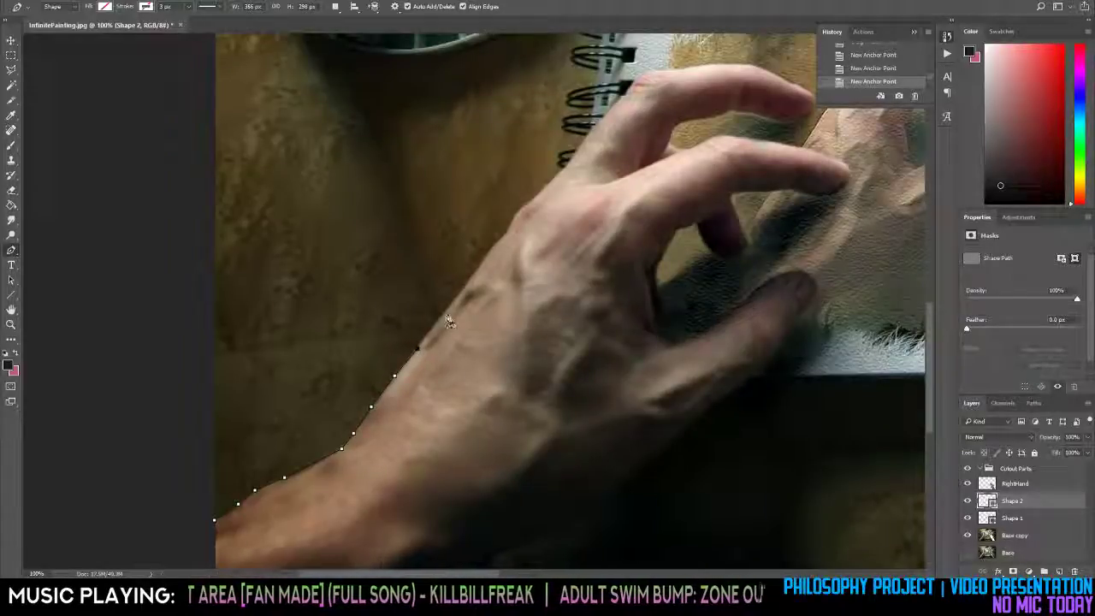
pyautogui.click(446, 311)
pyautogui.click(467, 280)
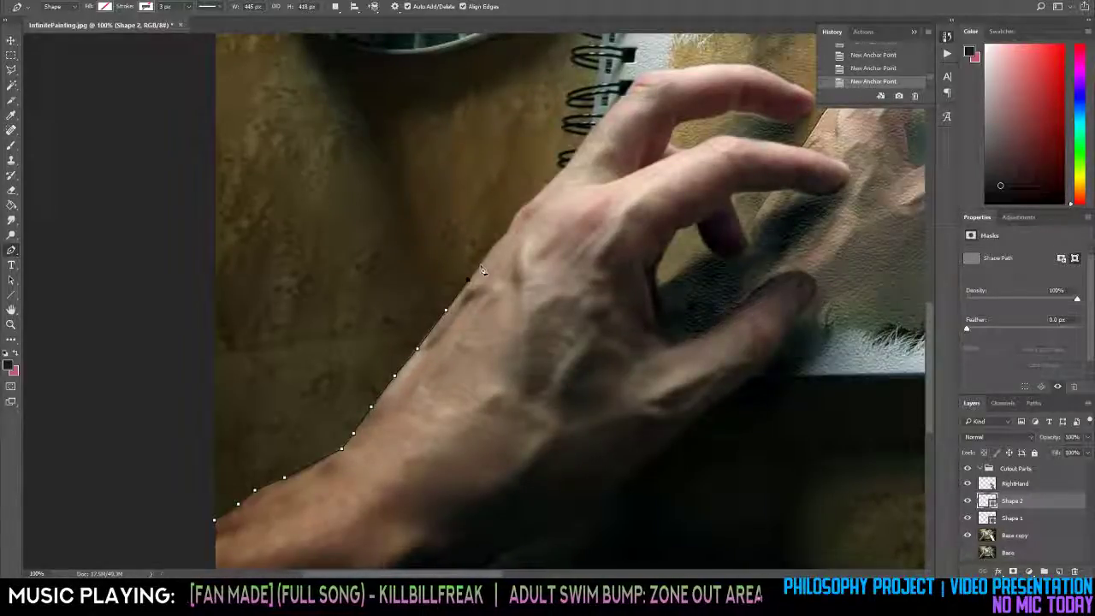
pyautogui.click(494, 247)
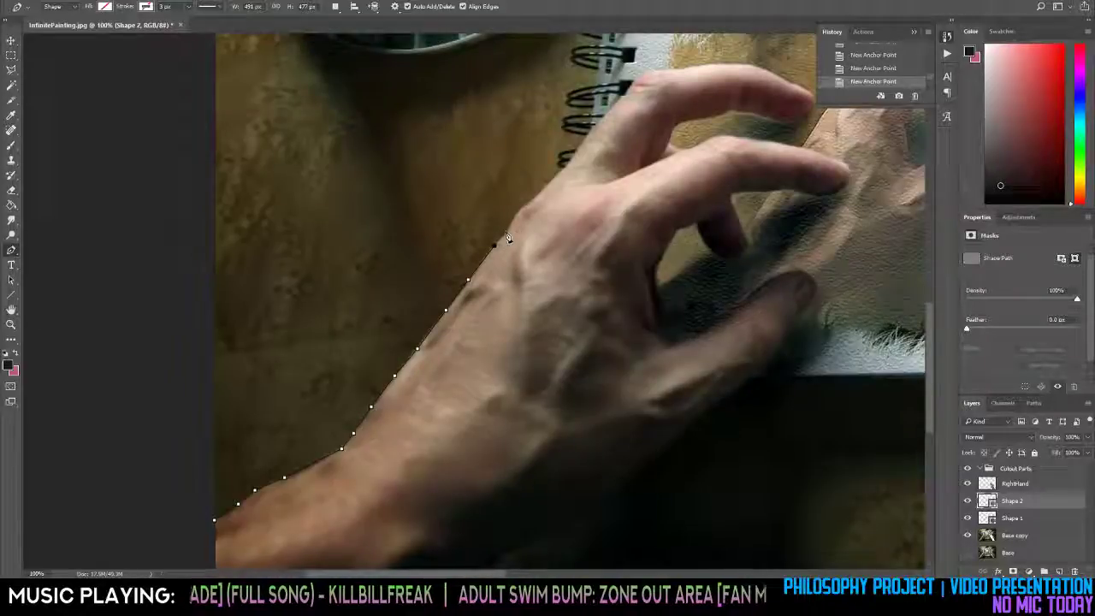
pyautogui.click(512, 217)
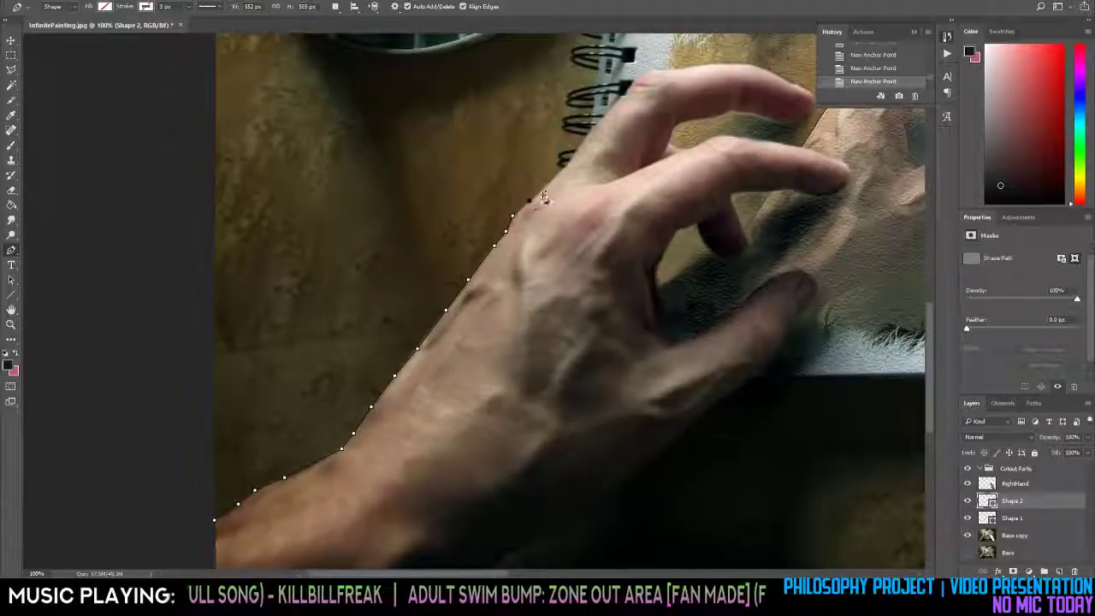
pyautogui.click(529, 201)
pyautogui.click(564, 168)
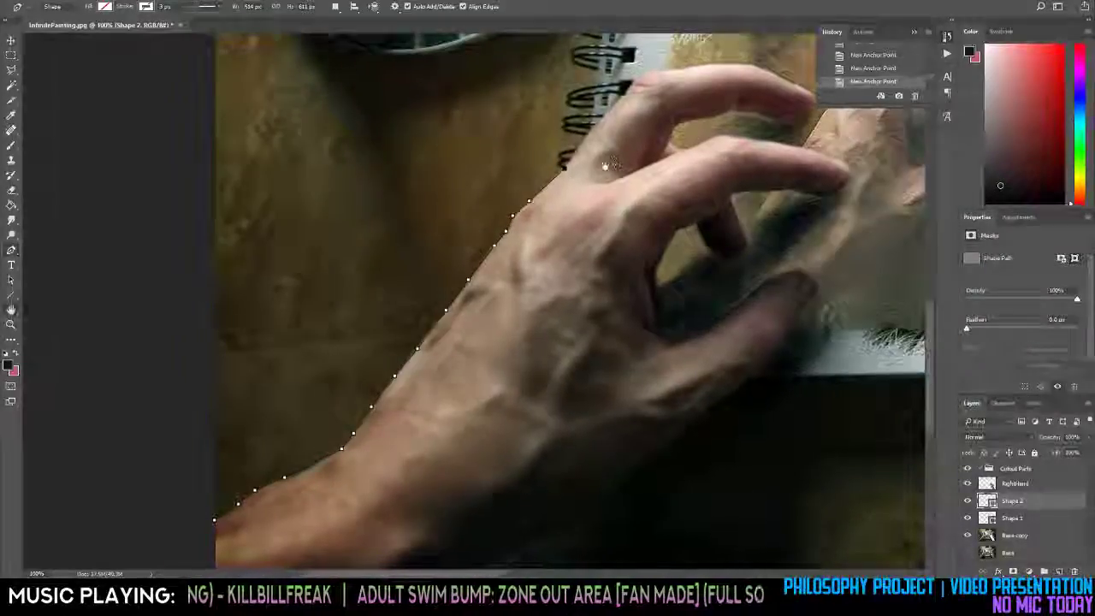
# Trace the outer edge of the left hand's uppermost finger from its base to the bent knuckle, adjusting the anchor near the knuckle.
pyautogui.moveTo(615, 163); pyautogui.dragTo(534, 203)
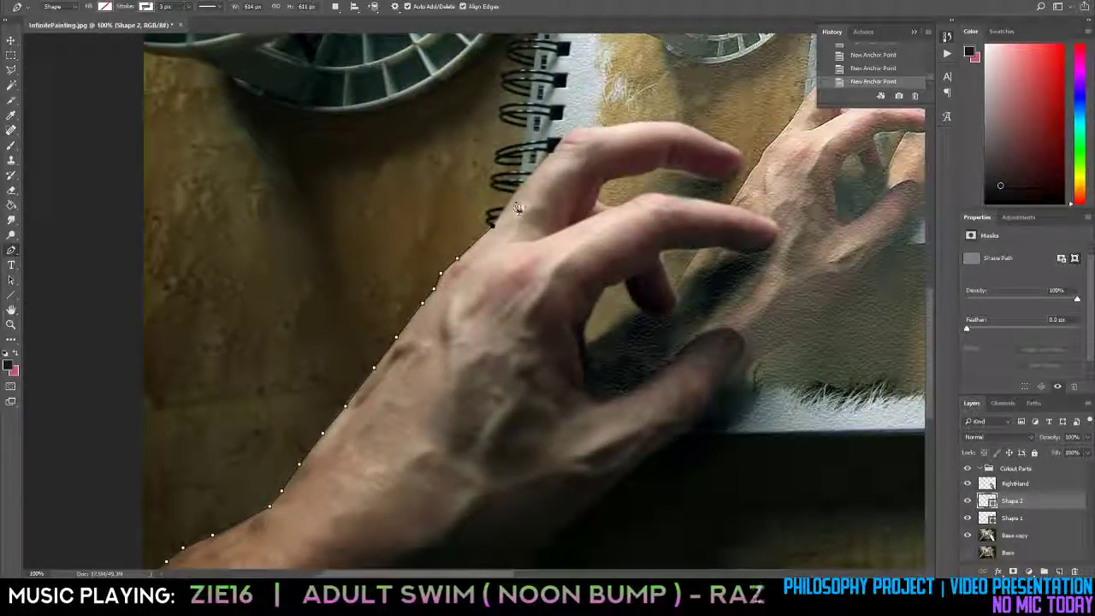
pyautogui.click(511, 198)
pyautogui.click(511, 199)
pyautogui.click(524, 183)
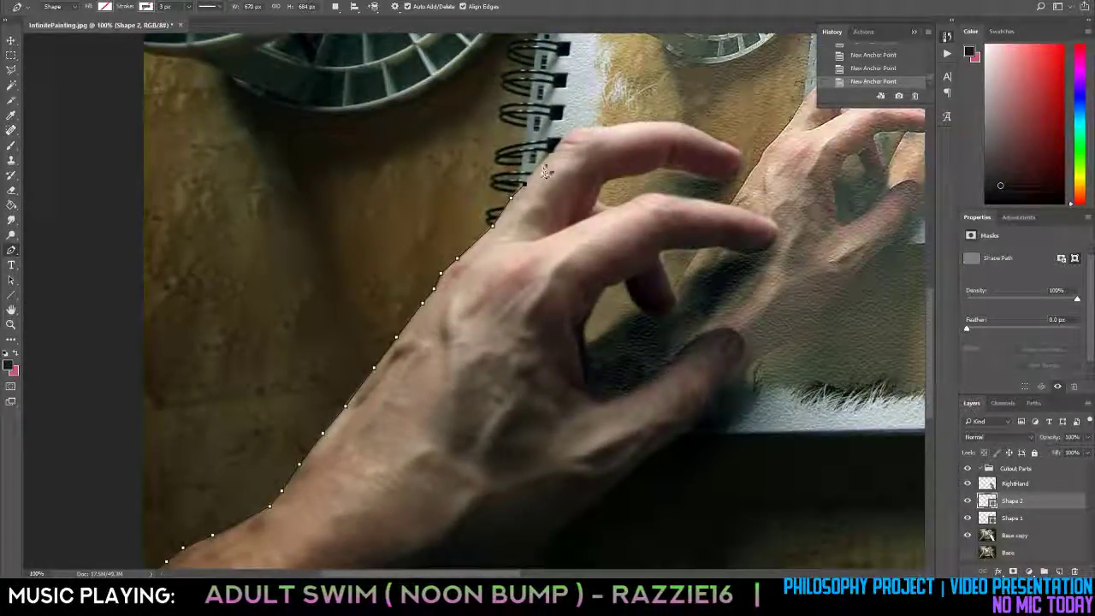
pyautogui.click(556, 156)
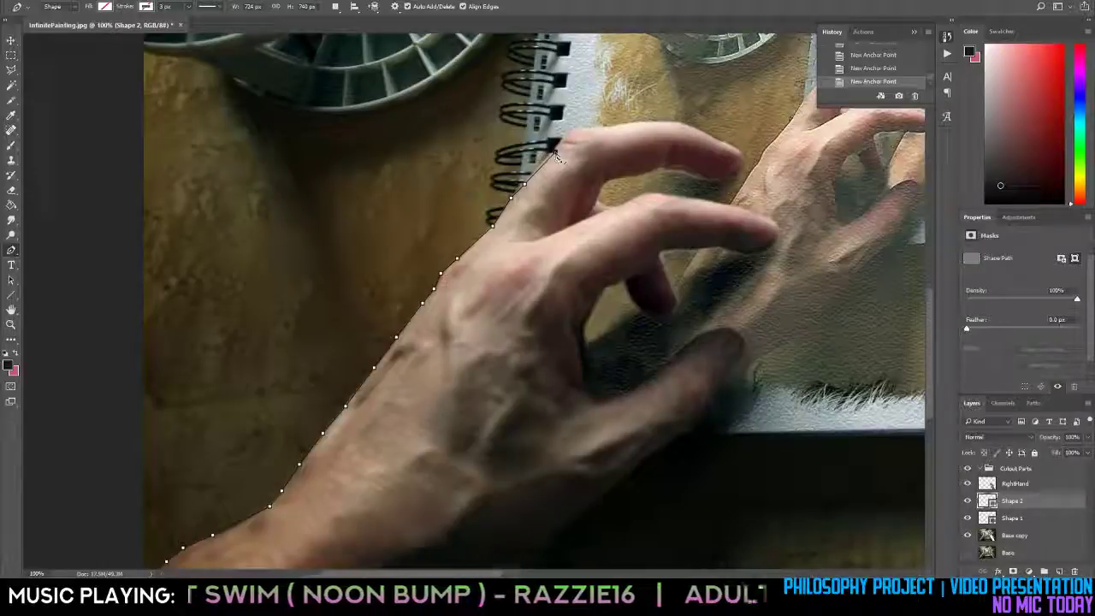
pyautogui.moveTo(556, 158); pyautogui.dragTo(564, 141)
pyautogui.click(565, 137)
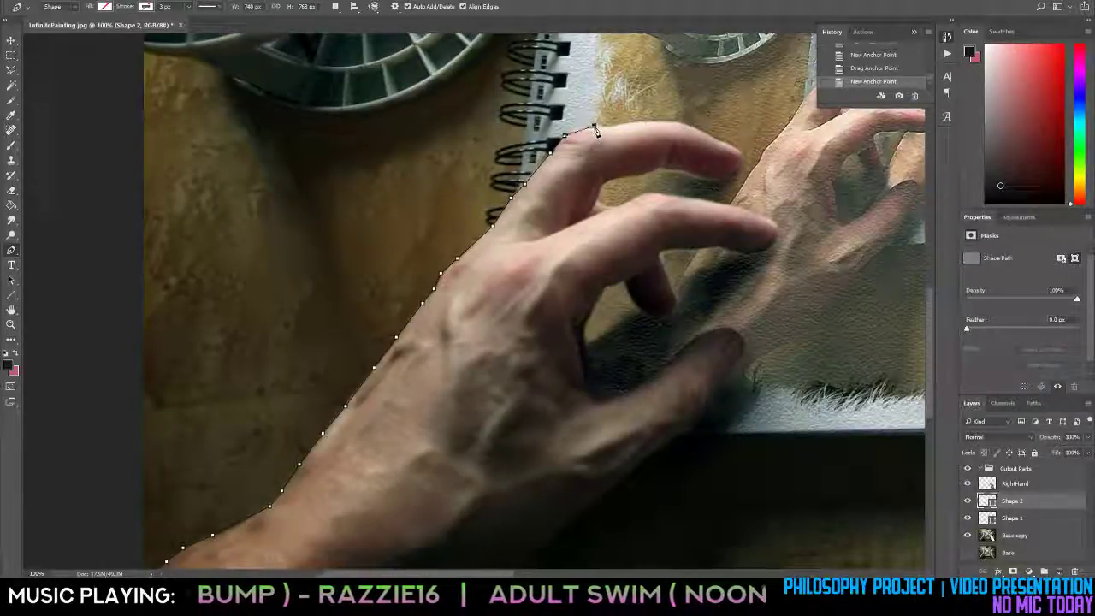
# Trace the pen outline over the top of the uppermost finger from the knuckle to around the fingertip.
pyautogui.click(594, 127)
pyautogui.click(605, 127)
pyautogui.click(637, 125)
pyautogui.click(670, 122)
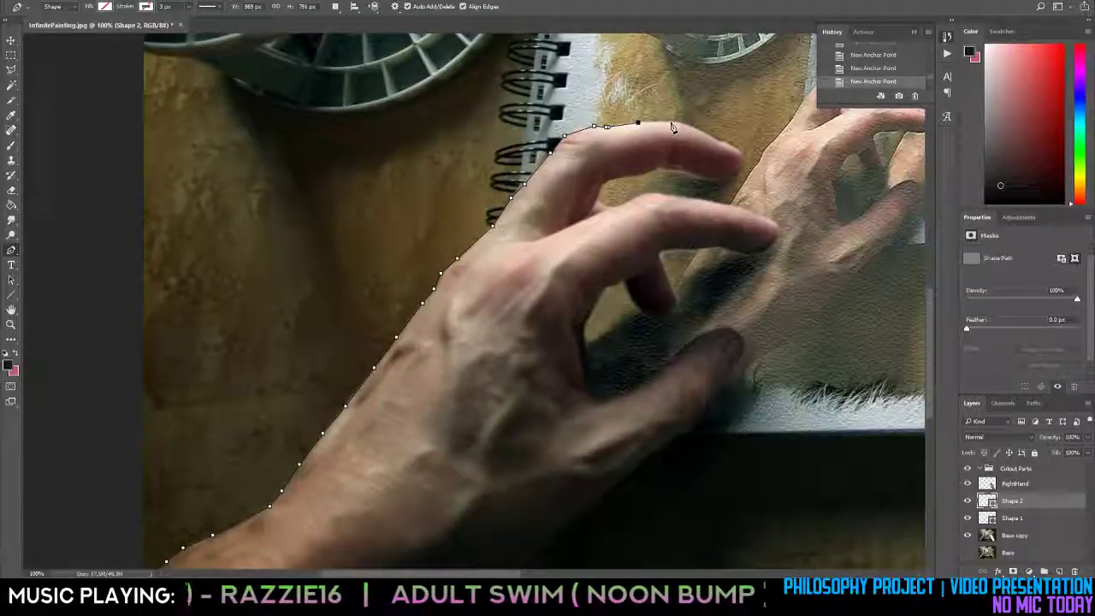
pyautogui.click(695, 127)
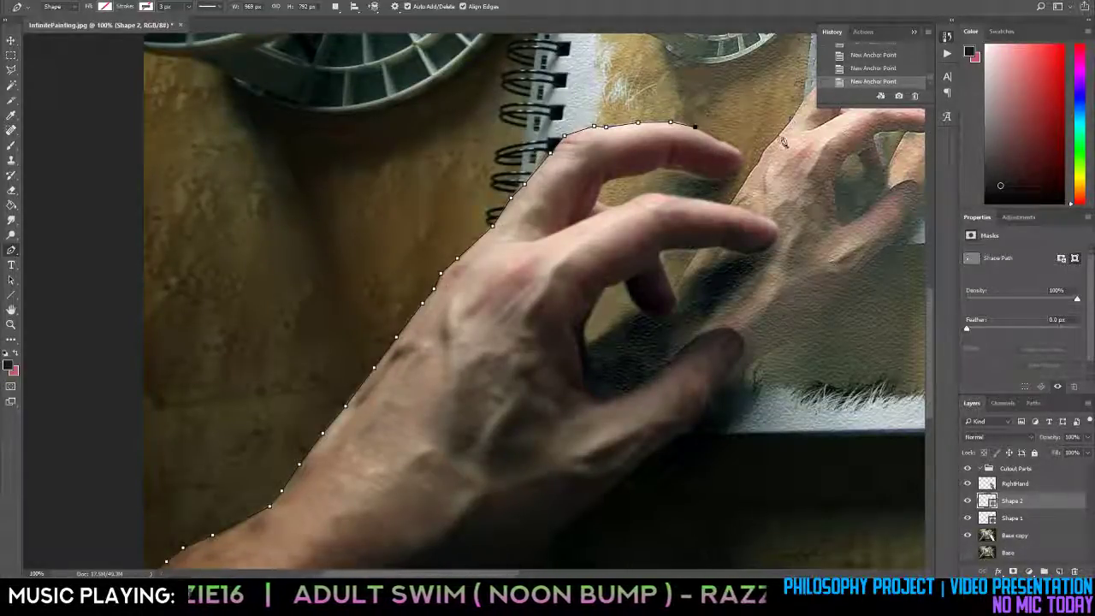
pyautogui.click(725, 144)
pyautogui.click(745, 154)
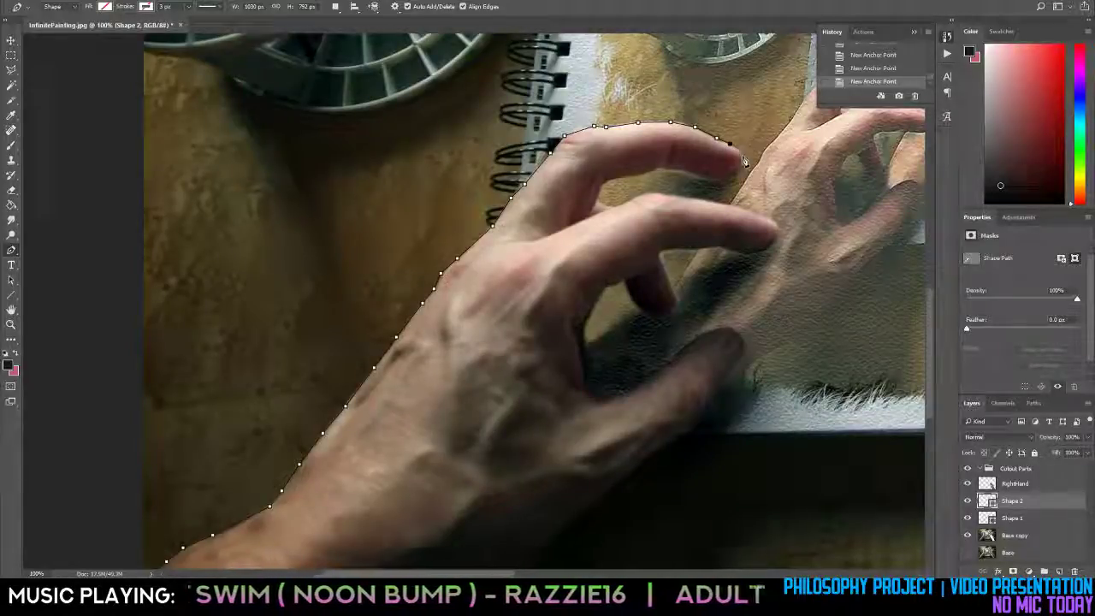
pyautogui.click(741, 157)
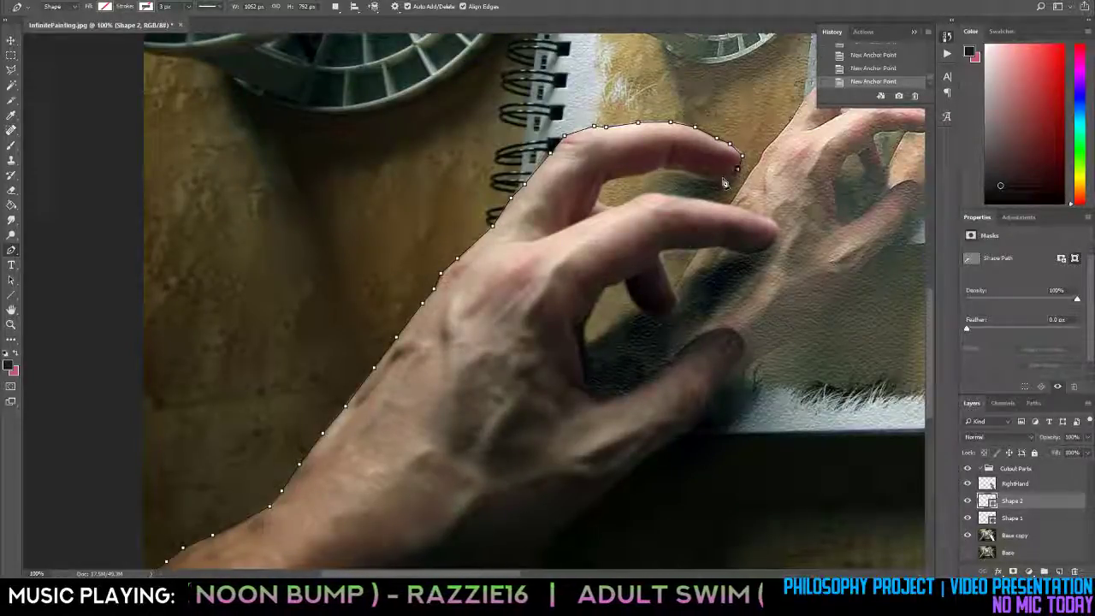
# Trace the underside of the uppermost finger from its tip back to the gap beside the next finger.
pyautogui.click(722, 178)
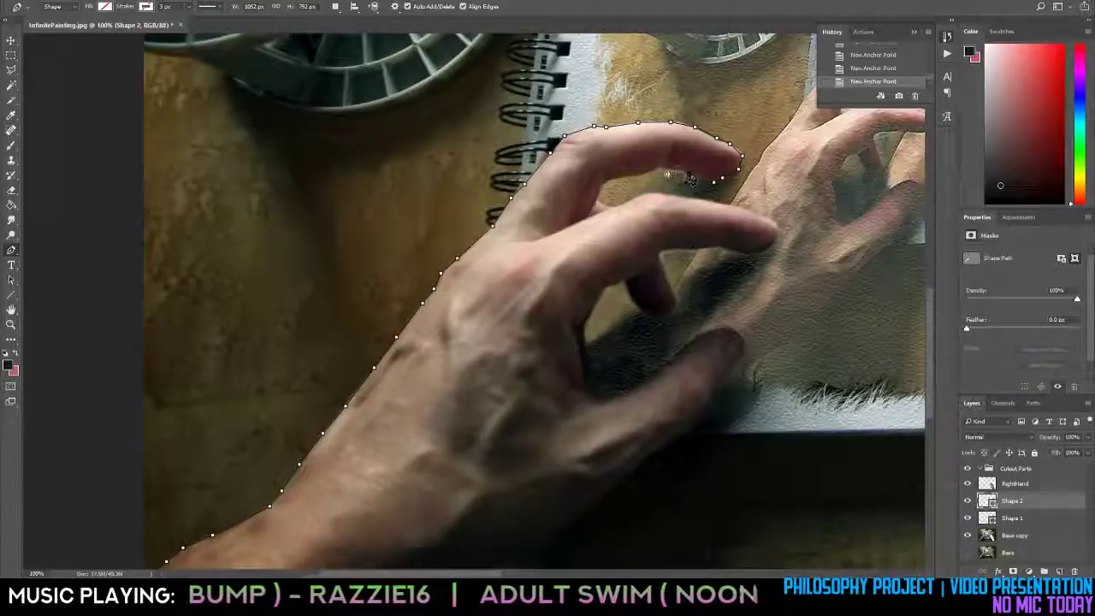
pyautogui.click(688, 175)
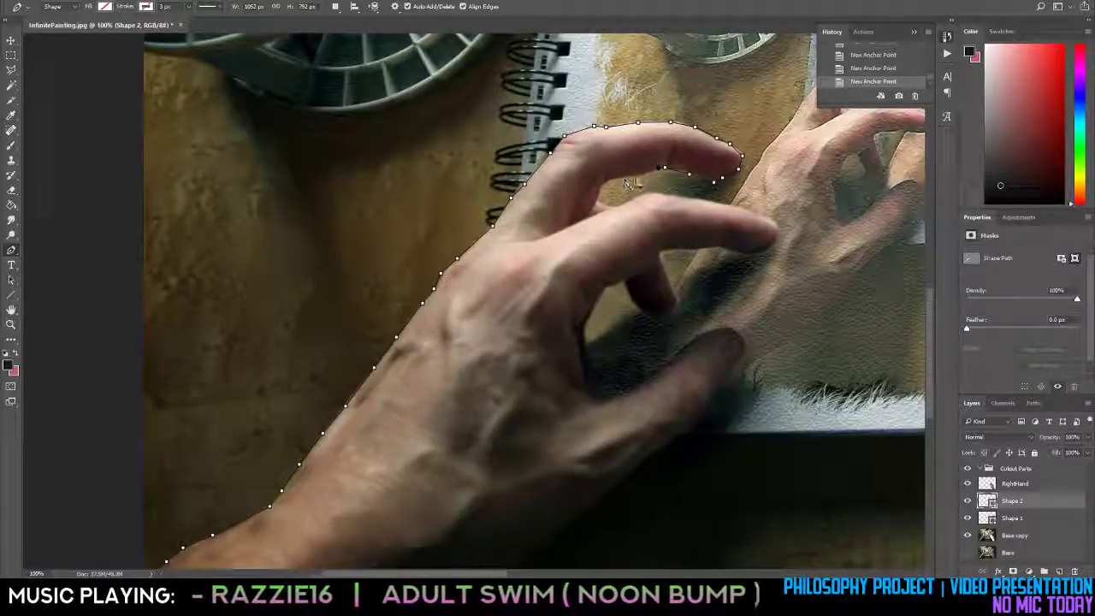
pyautogui.click(634, 176)
pyautogui.click(600, 189)
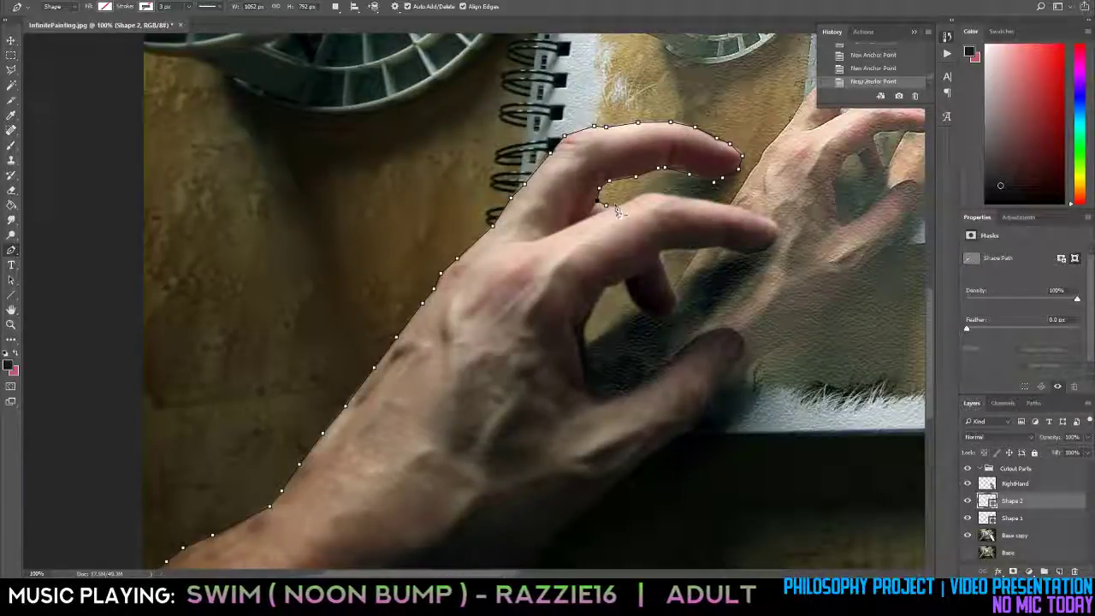
# Trace the upper edge of the left hand's second finger from the gap over its knuckle, adjusting the anchor at the knuckle.
pyautogui.click(616, 208)
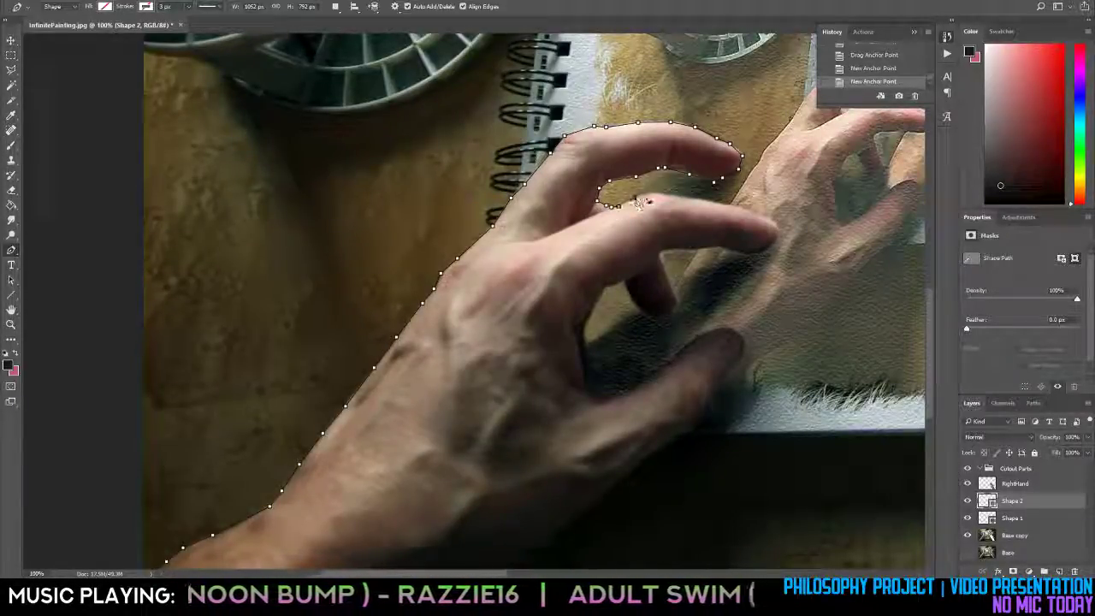
pyautogui.click(637, 201)
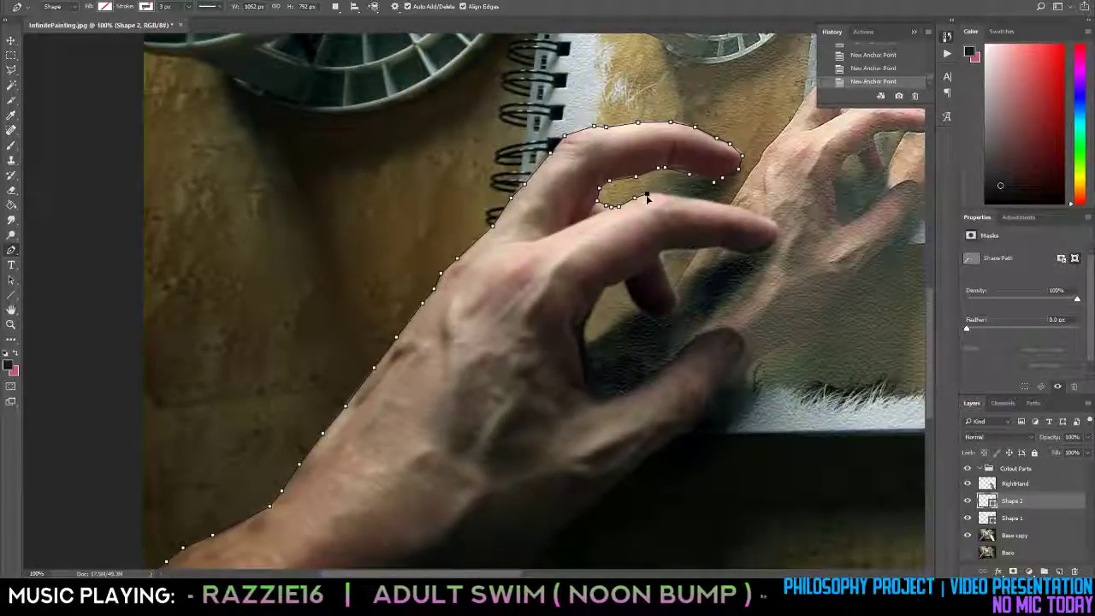
pyautogui.moveTo(647, 197); pyautogui.dragTo(658, 199)
pyautogui.click(681, 198)
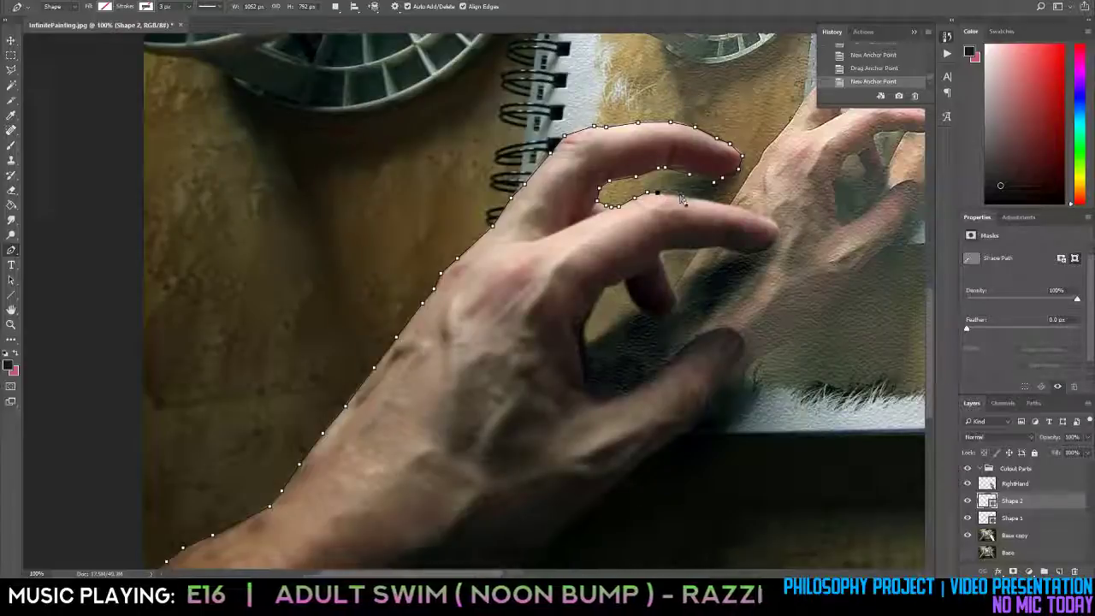
pyautogui.click(703, 202)
pyautogui.click(726, 206)
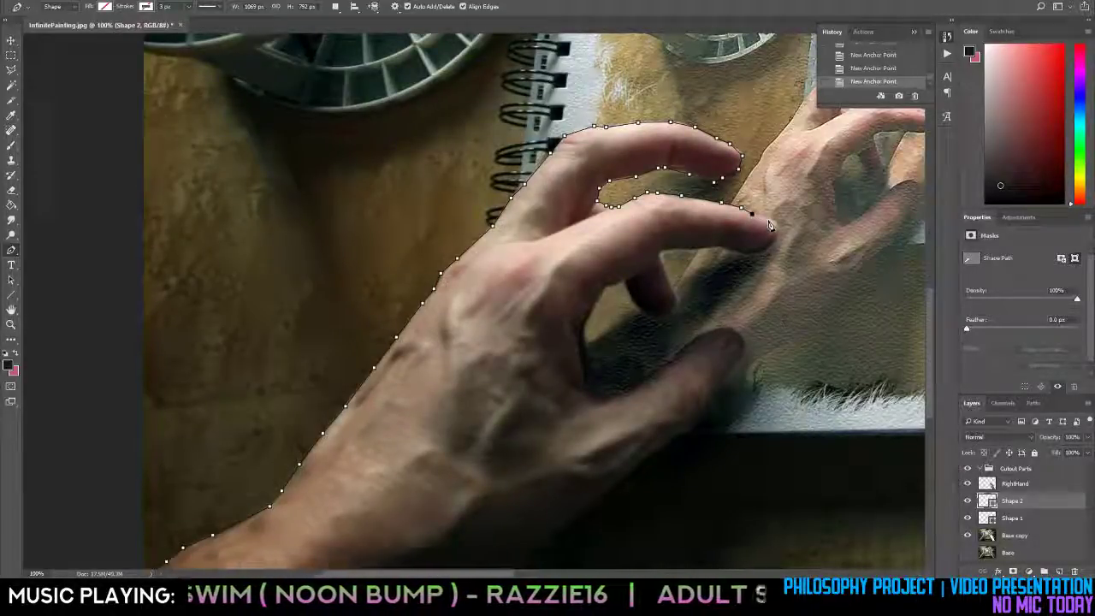
# Carry the pen outline around the second finger's tip and onto its underside, undoing the misplaced anchor there.
pyautogui.click(769, 220)
pyautogui.click(774, 222)
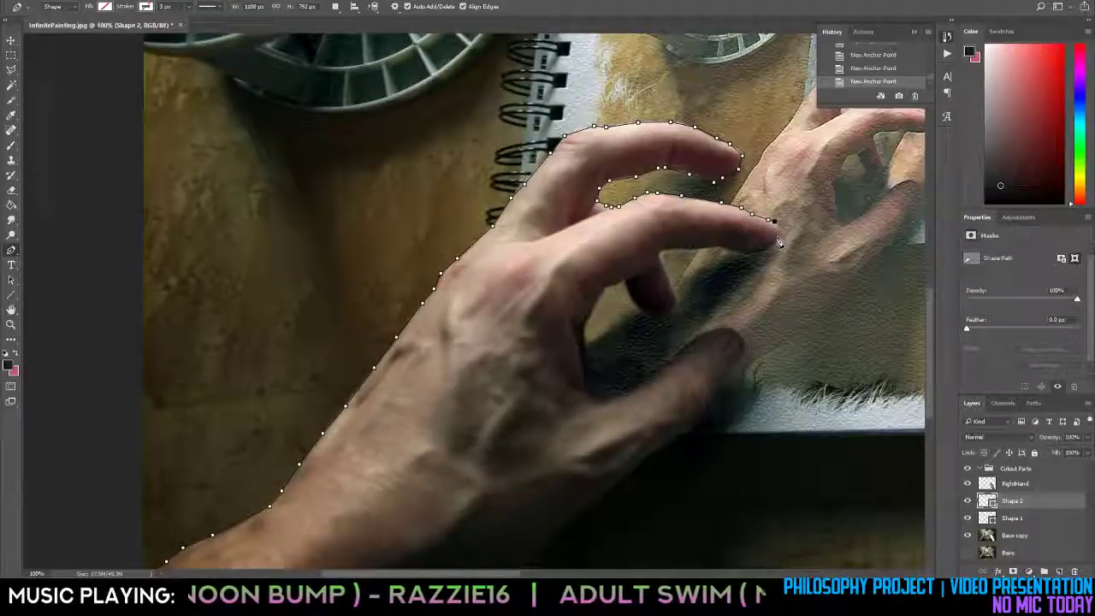
pyautogui.click(778, 234)
pyautogui.click(778, 235)
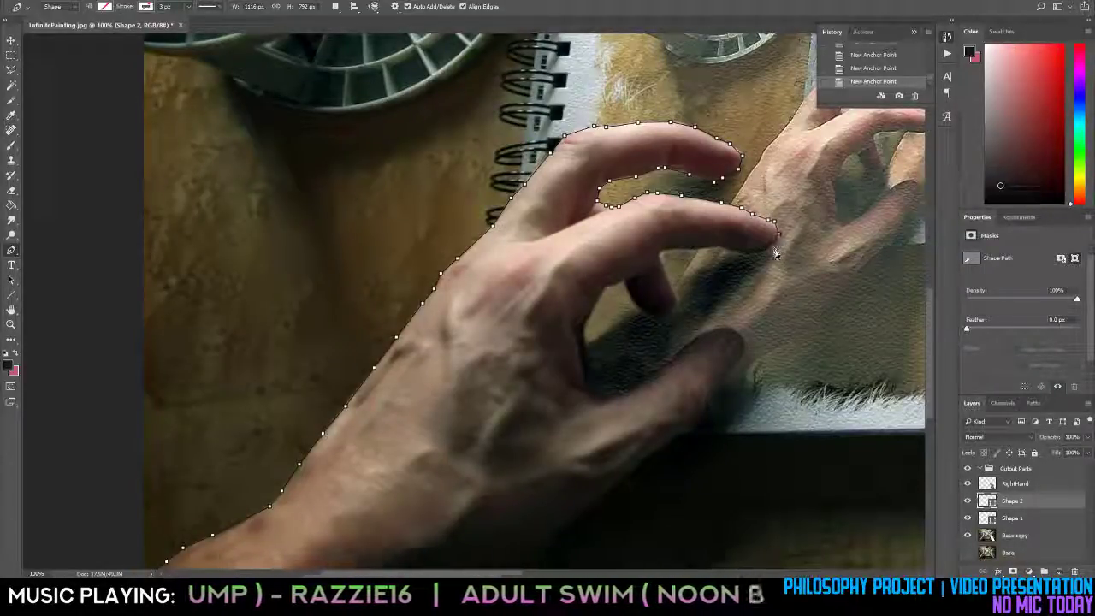
pyautogui.click(774, 247)
pyautogui.click(759, 255)
pyautogui.click(700, 262)
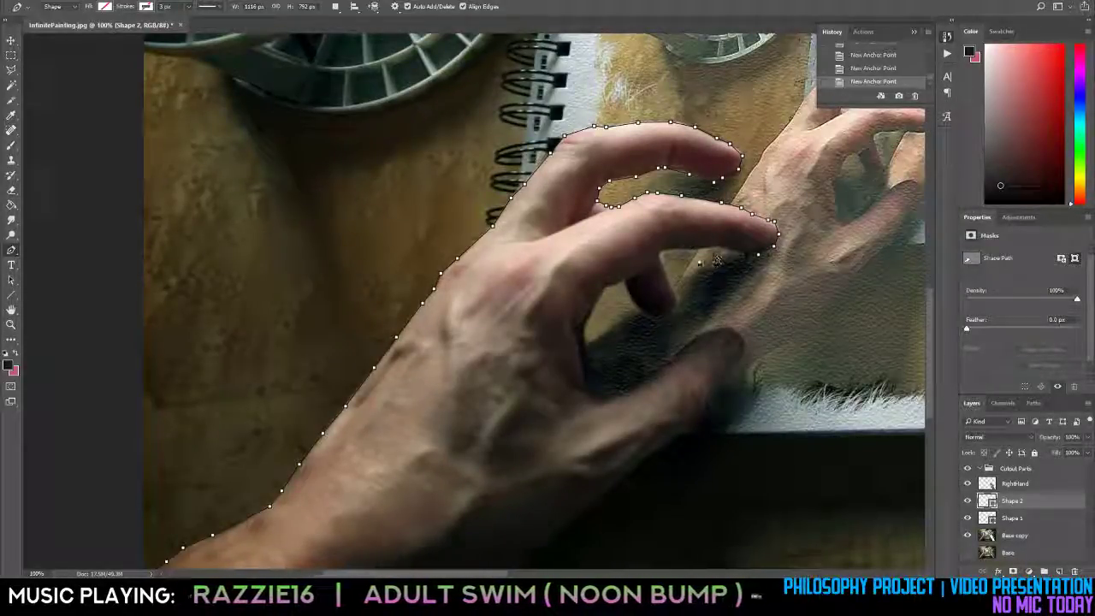
pyautogui.hotkey('ctrl', 'z')
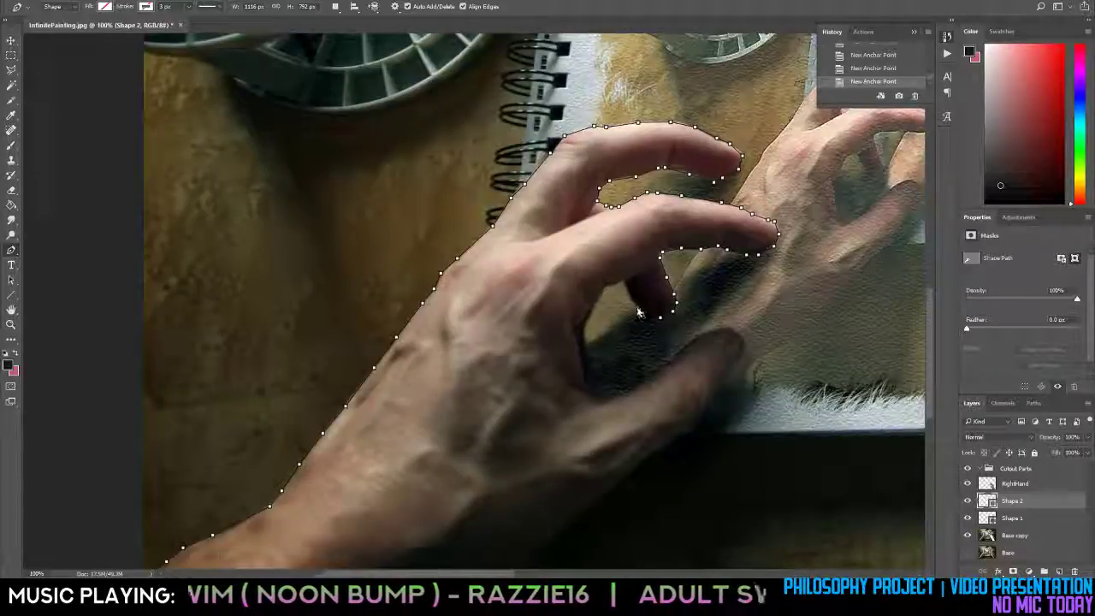
# Trace around the tip of the short bent finger and back along its inner edge toward the gap above the thumb.
pyautogui.click(660, 317)
pyautogui.click(648, 314)
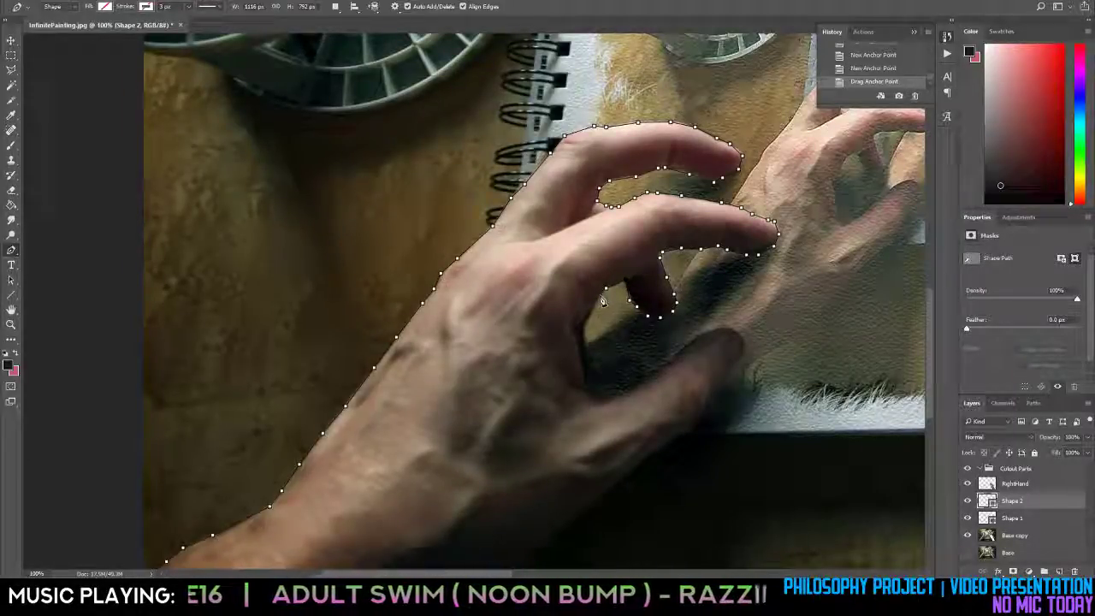
pyautogui.click(602, 291)
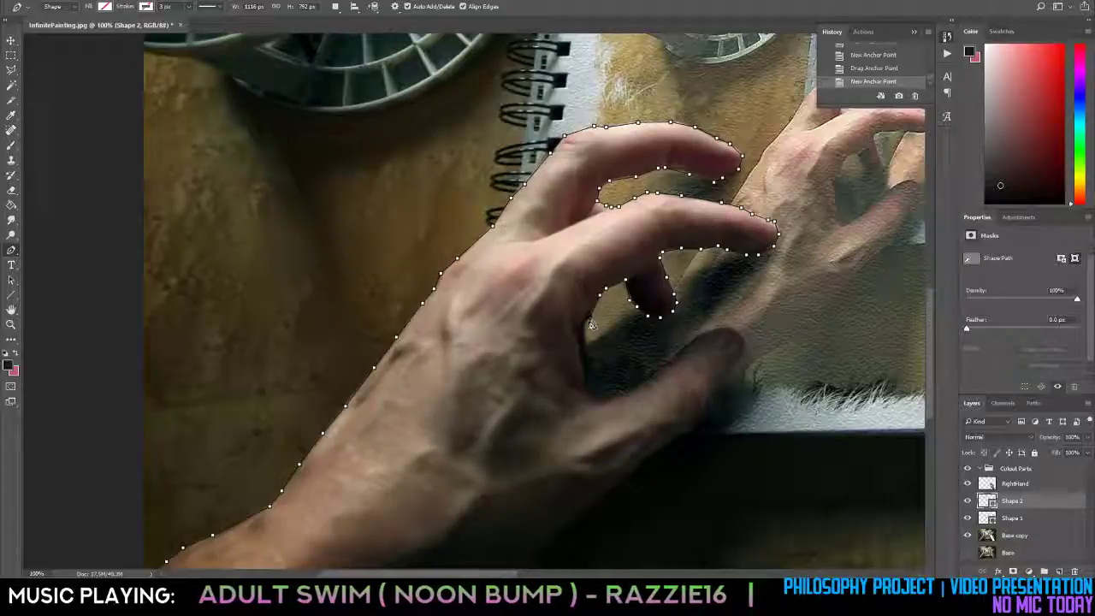
pyautogui.click(580, 333)
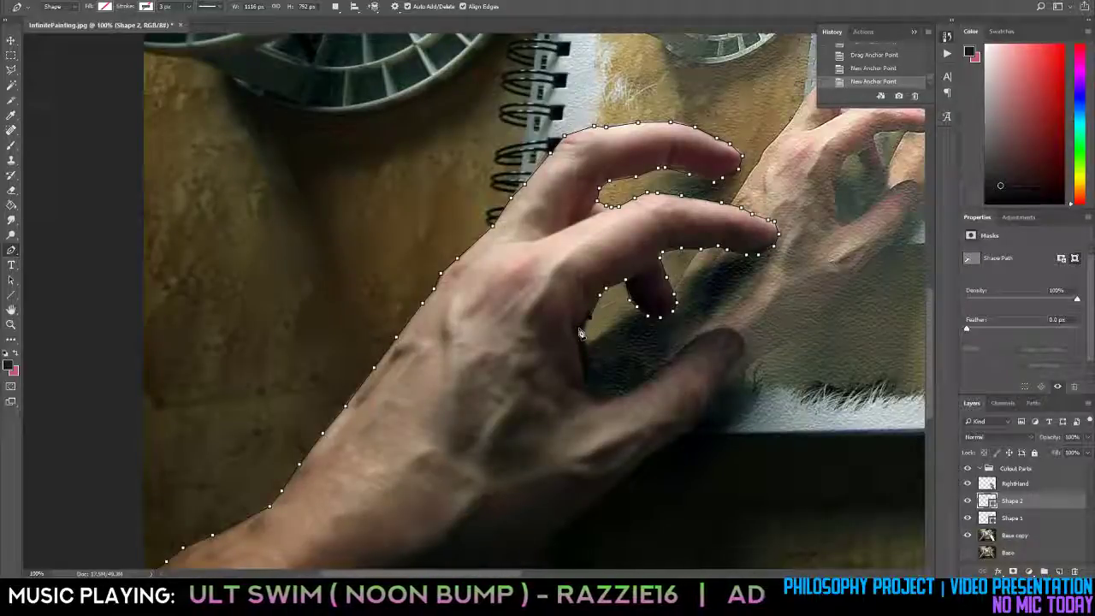
pyautogui.click(575, 333)
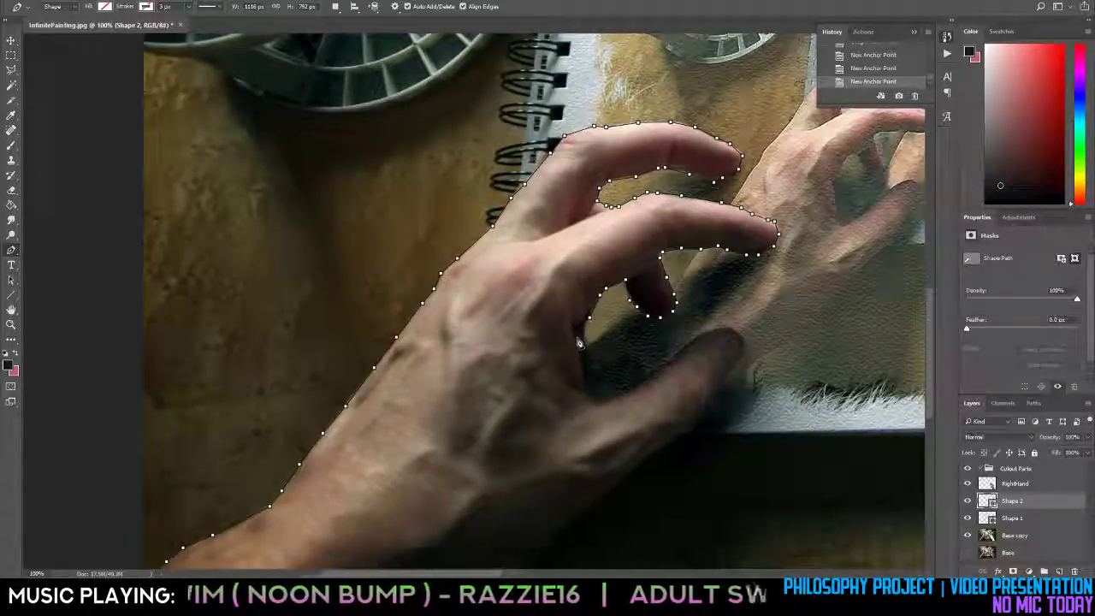
pyautogui.click(580, 351)
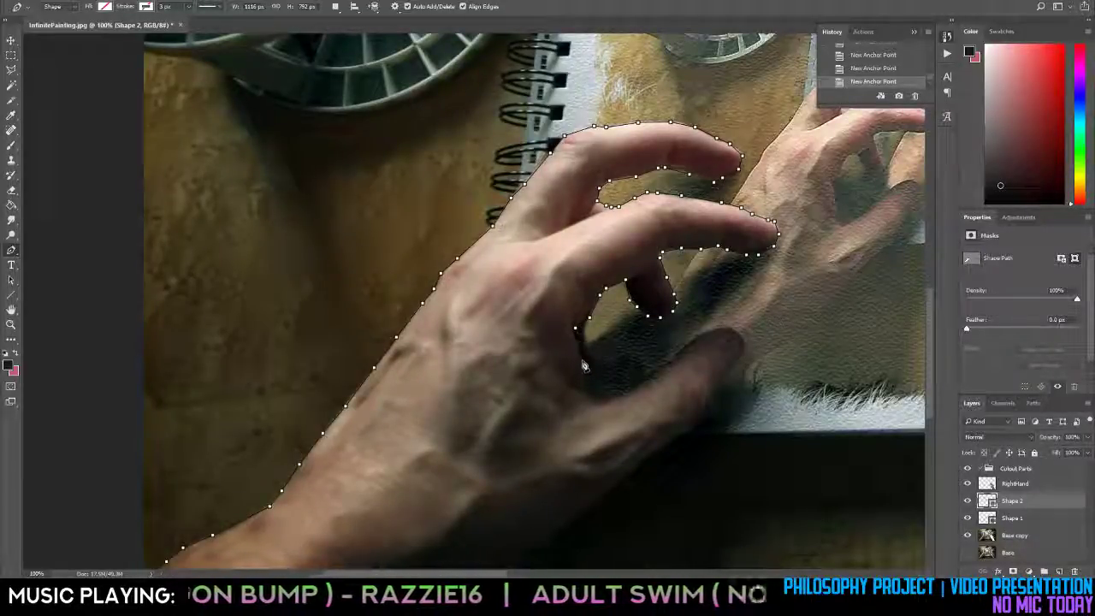
pyautogui.click(578, 380)
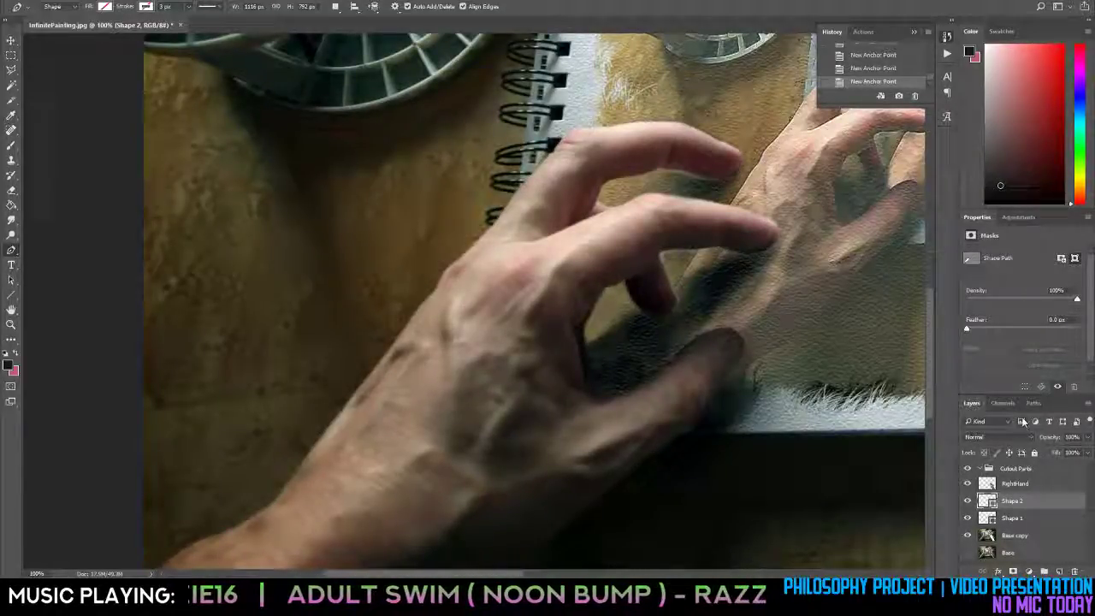
# Bring back the Shape 2 path and continue its outline down the palm edge to the web of the thumb.
pyautogui.click(1033, 403)
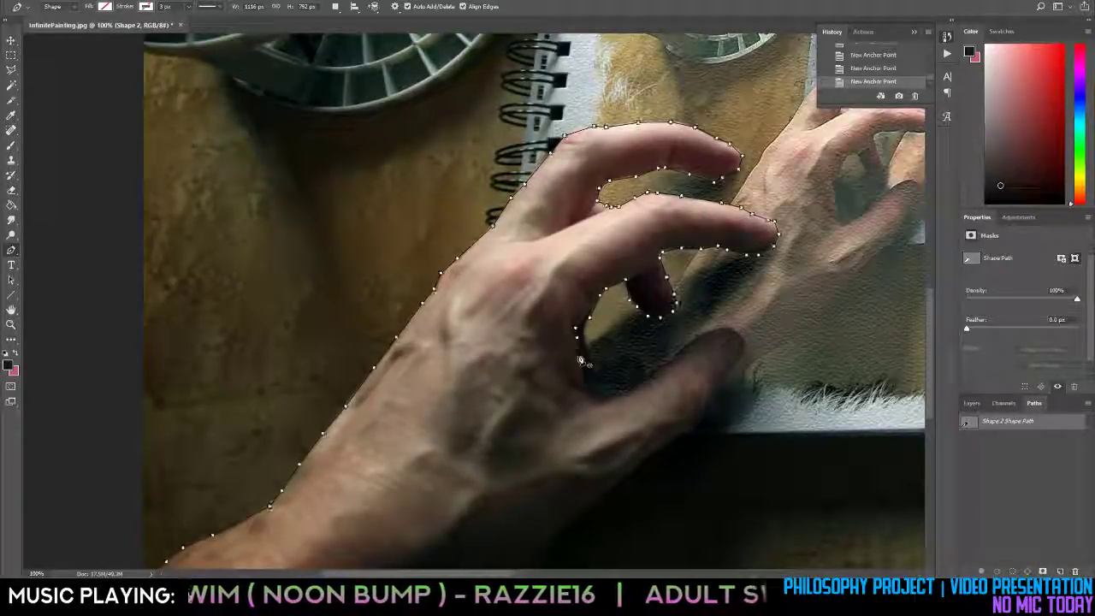
pyautogui.click(581, 358)
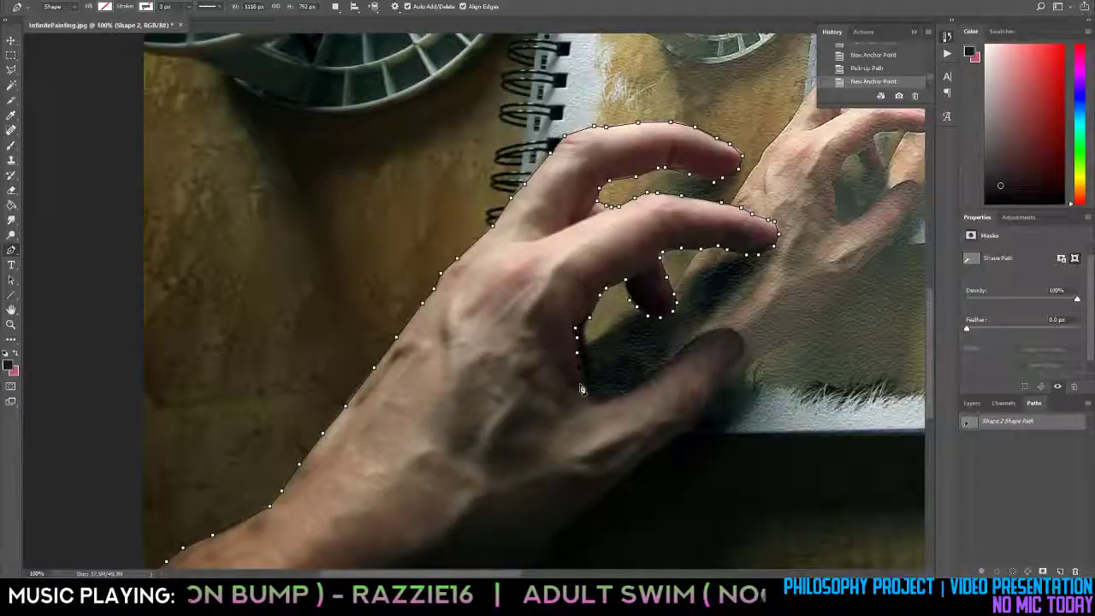
pyautogui.click(579, 354)
pyautogui.click(580, 366)
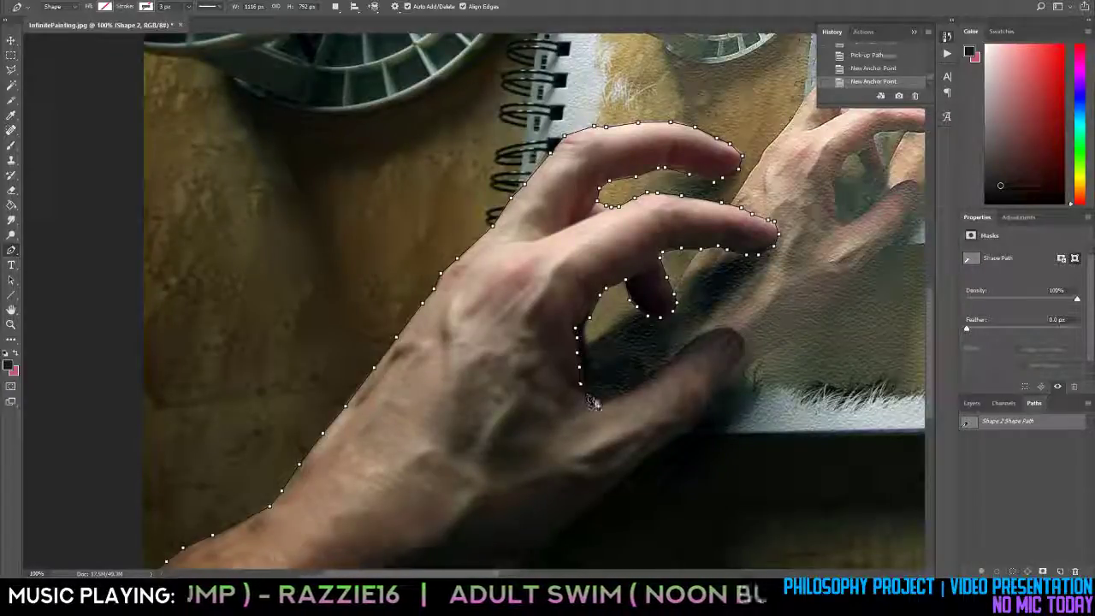
pyautogui.click(581, 396)
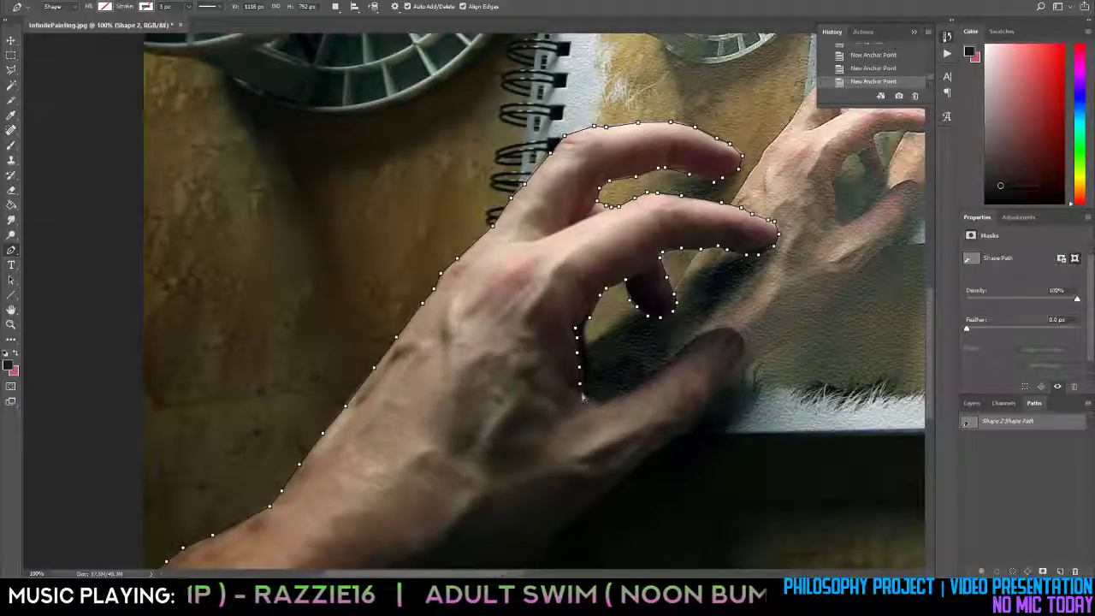
# Trace the upper edge of the left thumb from the web up to its tip.
pyautogui.click(603, 400)
pyautogui.click(614, 398)
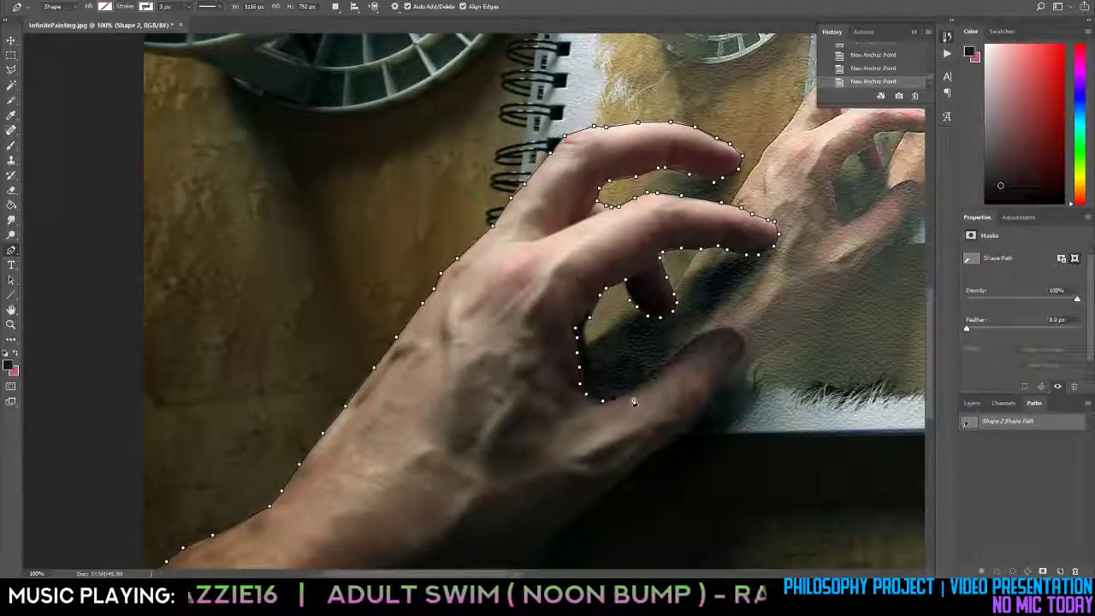
pyautogui.click(631, 395)
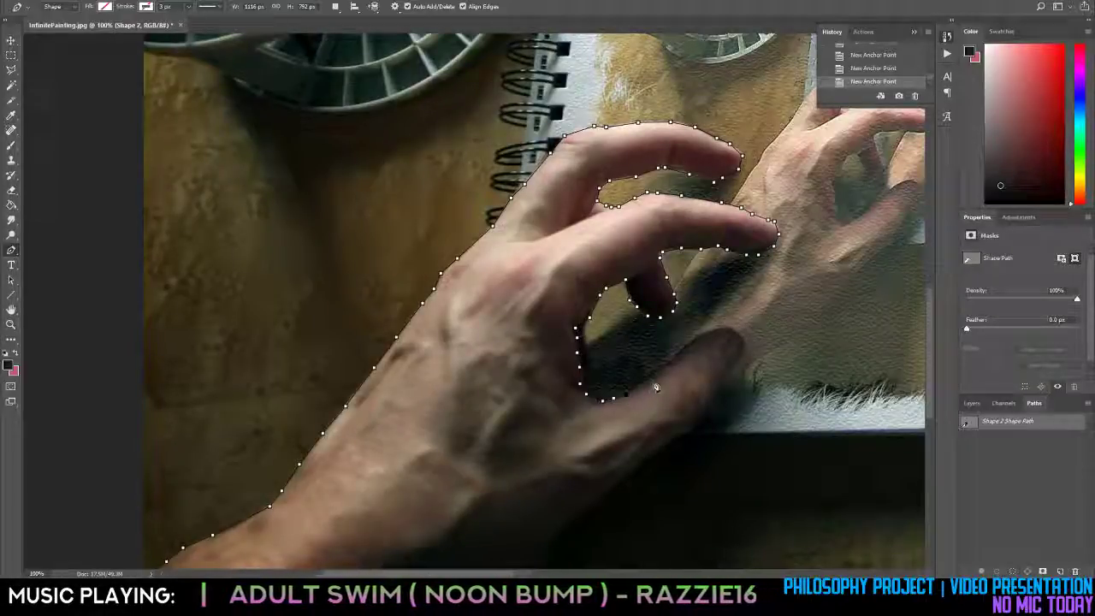
pyautogui.click(639, 387)
pyautogui.click(653, 380)
pyautogui.click(663, 367)
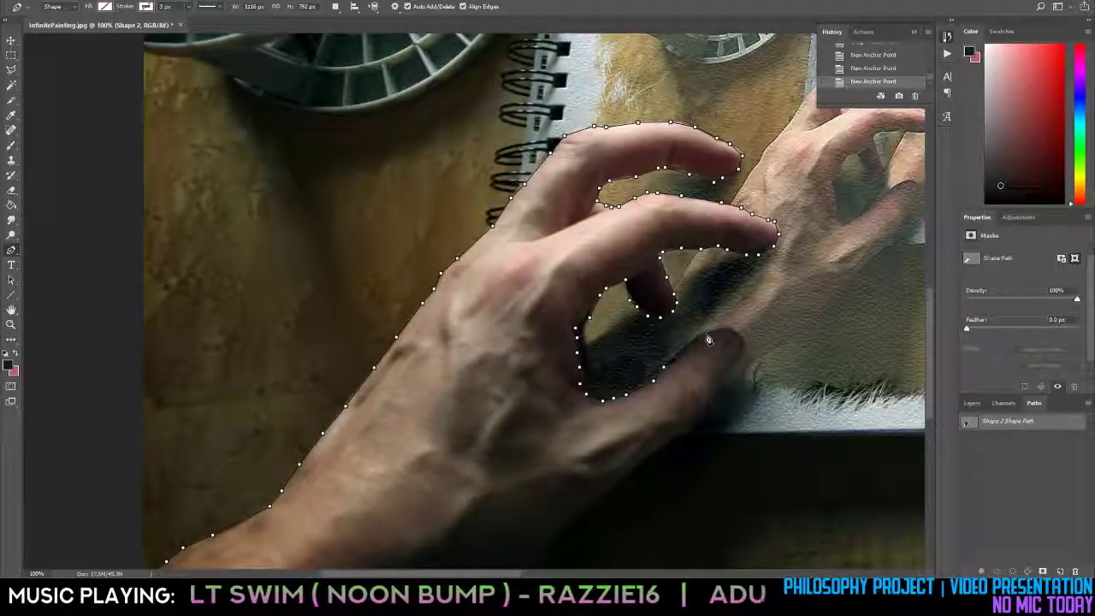
pyautogui.click(707, 335)
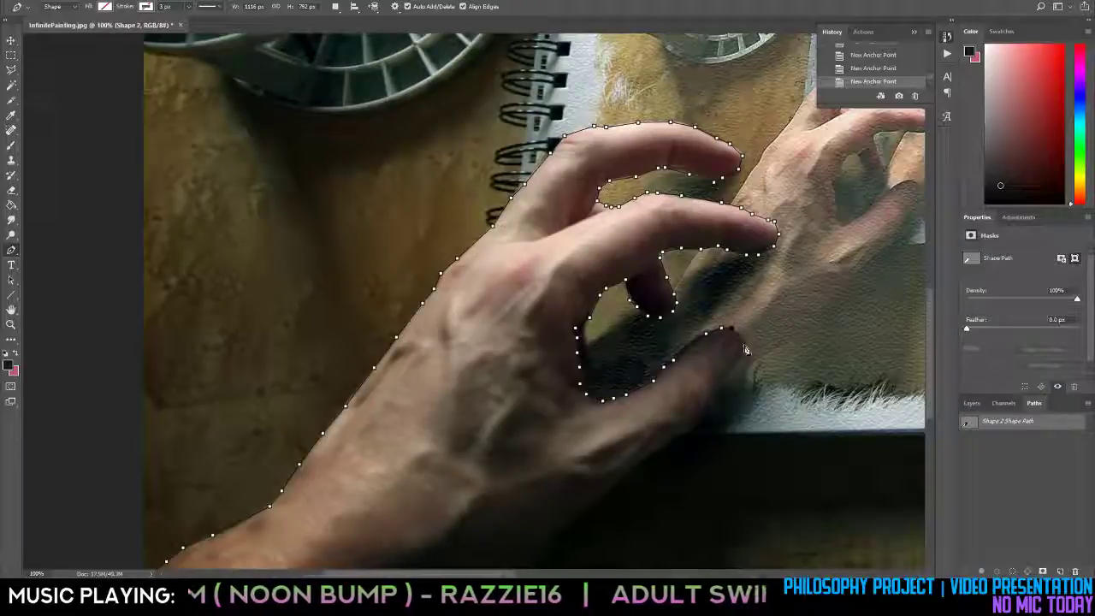
# Trace the outer side of the thumb from below its tip back along the lower edge of the hand.
pyautogui.click(708, 403)
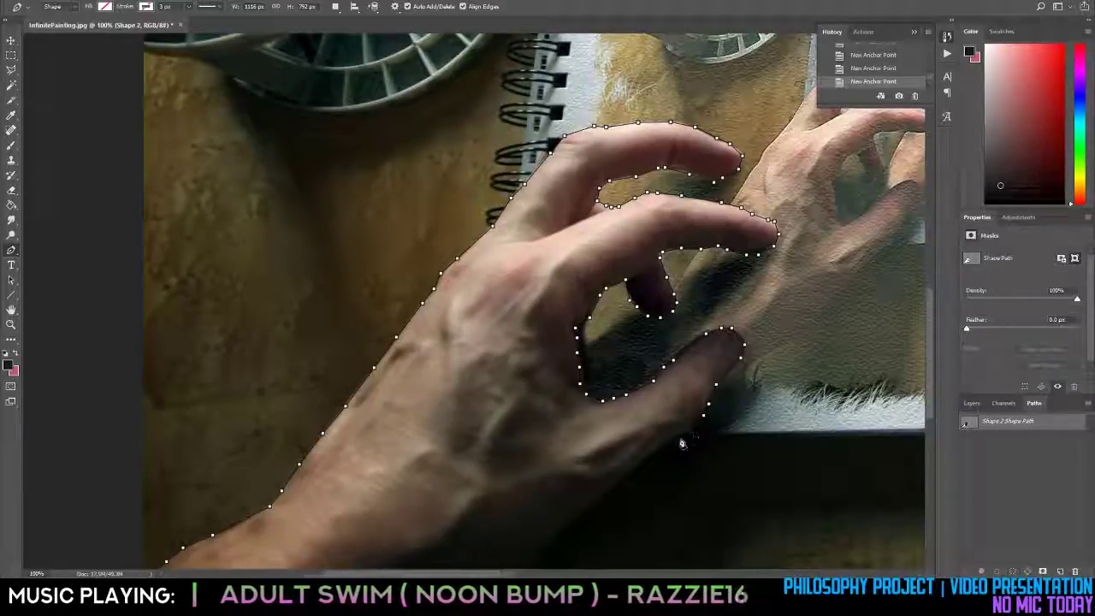
pyautogui.click(678, 438)
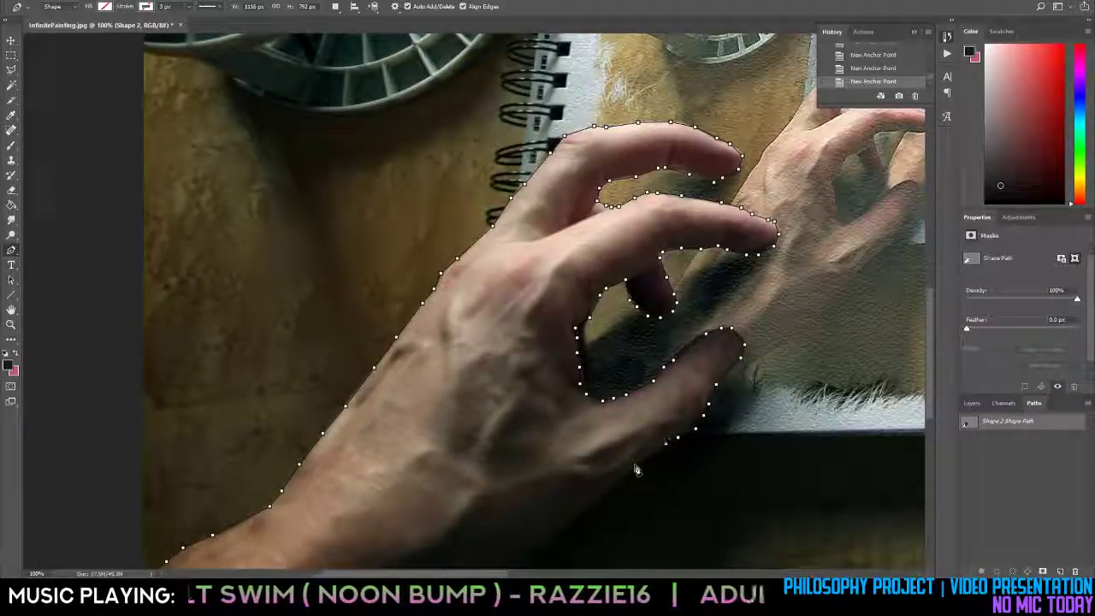
pyautogui.click(633, 465)
pyautogui.scroll(-3, 602, 510)
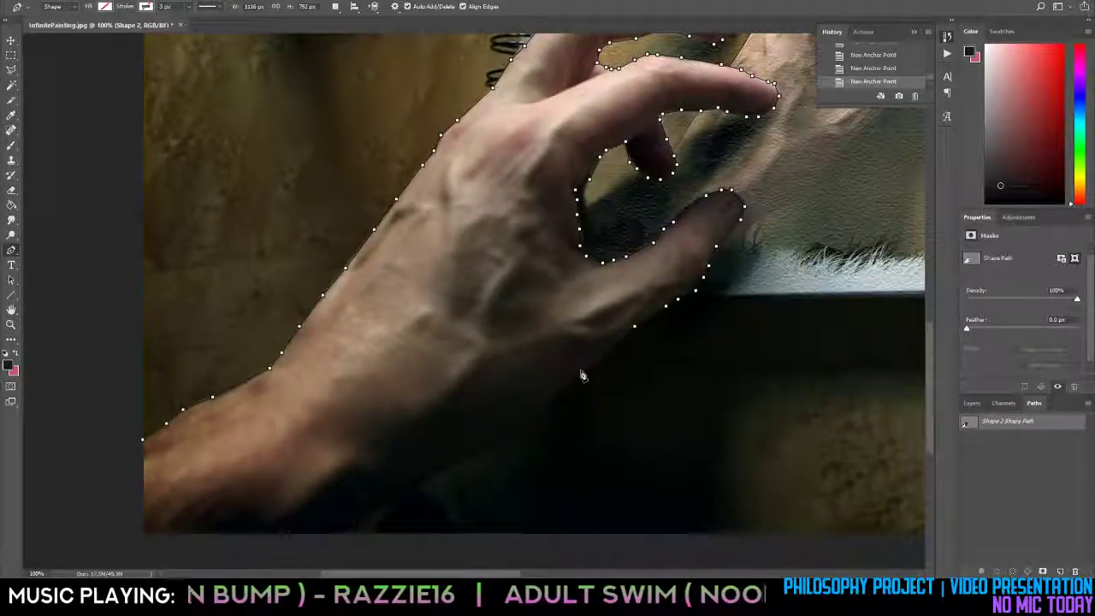
pyautogui.click(617, 346)
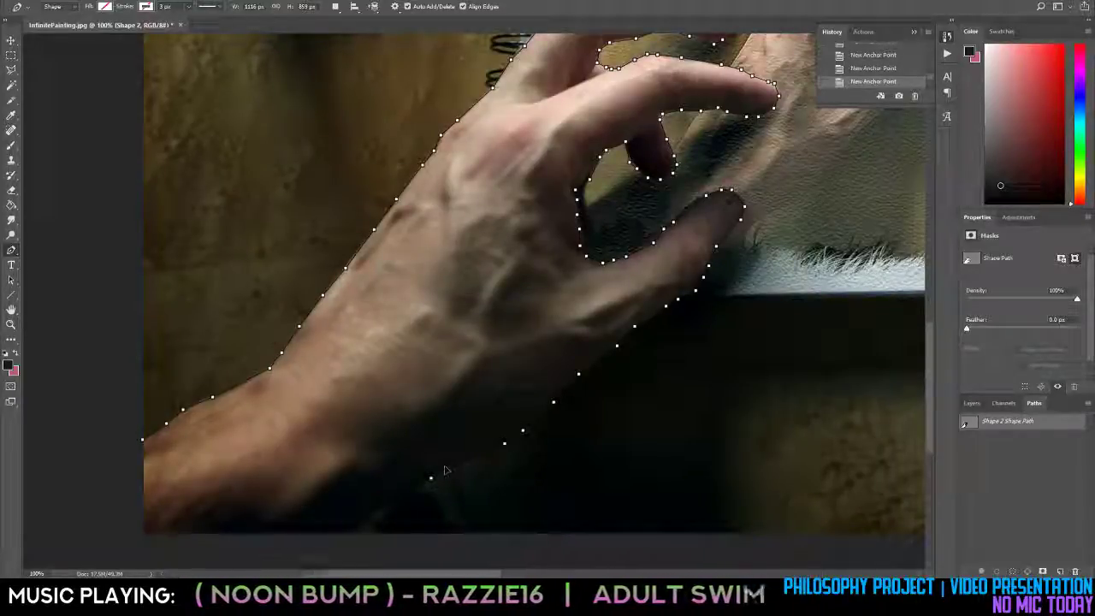
# Continue the outline along the shadowed underside of the wrist to the image's bottom edge, converting the curved anchors to corners.
pyautogui.keyDown('alt'); pyautogui.click(431, 478); pyautogui.keyUp('alt')
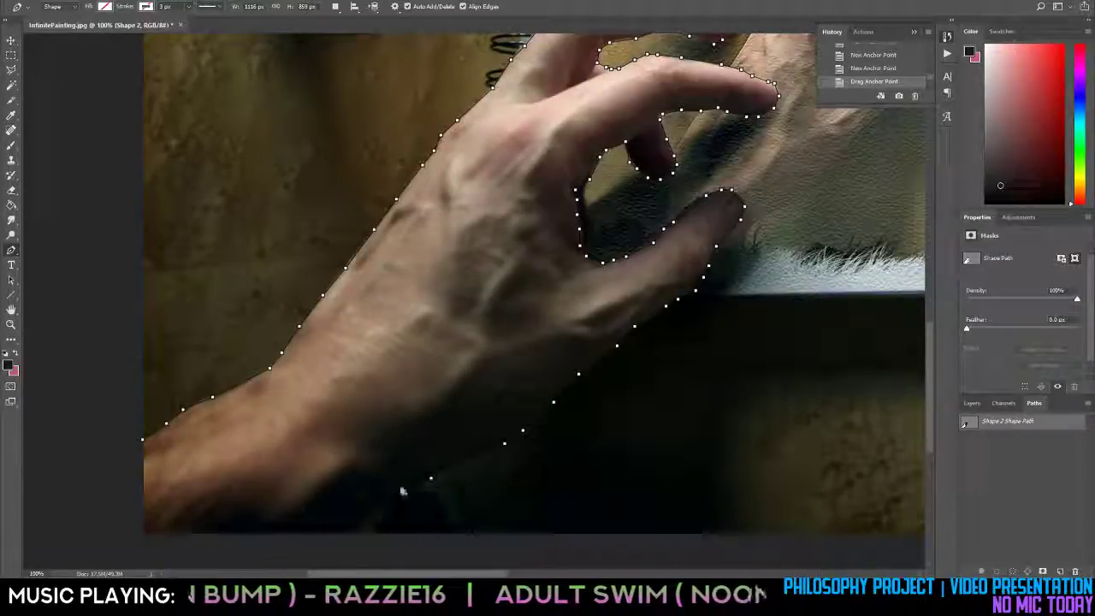
pyautogui.moveTo(430, 479); pyautogui.dragTo(365, 520)
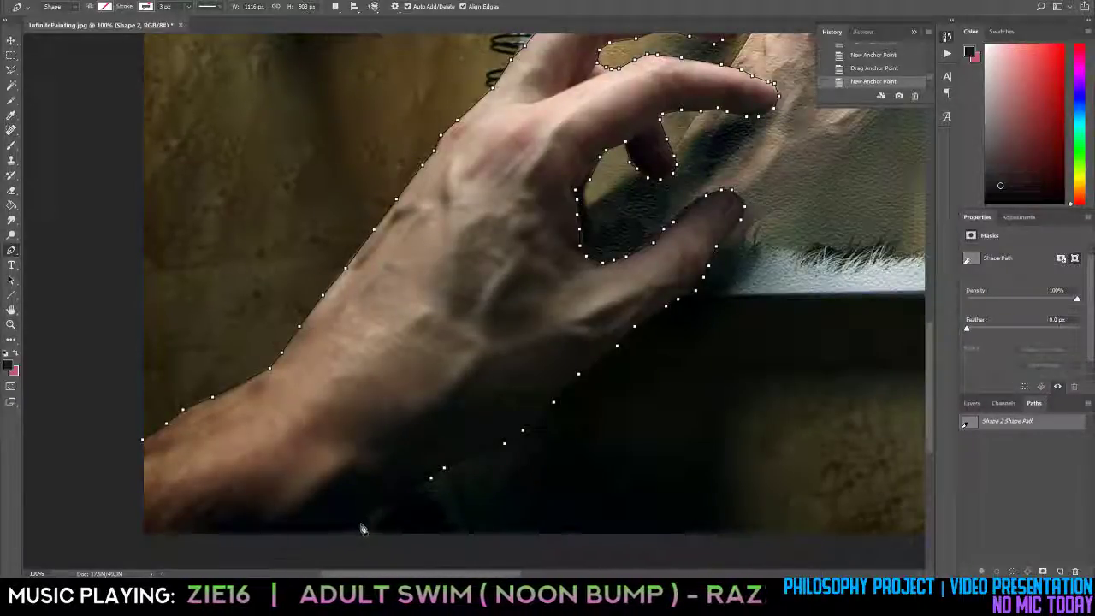
pyautogui.click(364, 531)
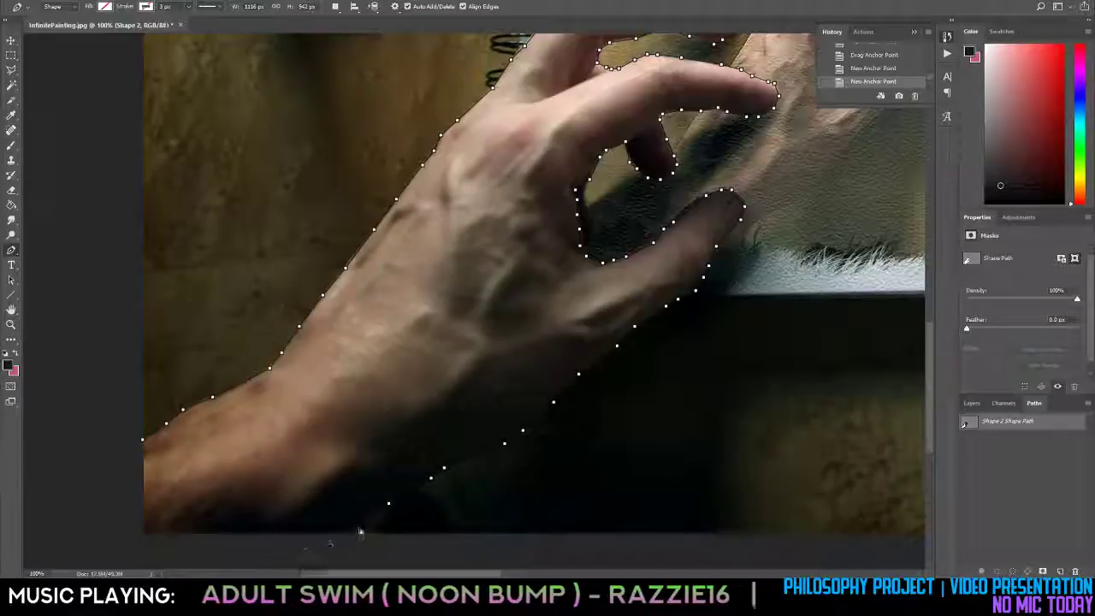
pyautogui.keyDown('alt'); pyautogui.click(355, 527); pyautogui.keyUp('alt')
# Run the outline just outside the canvas around its bottom-left corner and close the path at the starting anchor on the forearm.
pyautogui.click(337, 541)
pyautogui.click(337, 540)
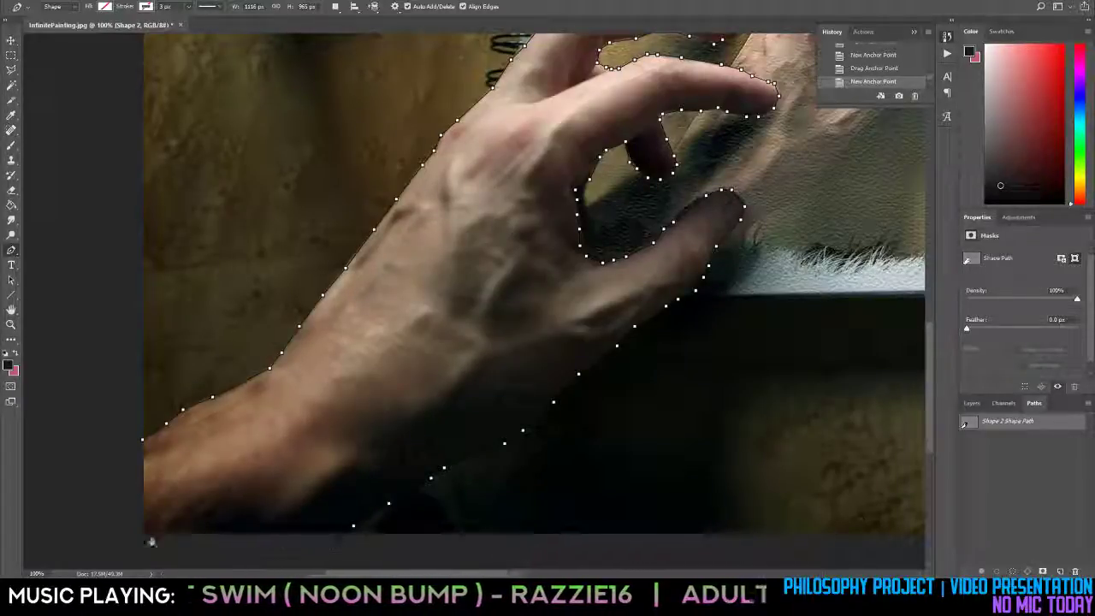
pyautogui.click(108, 540)
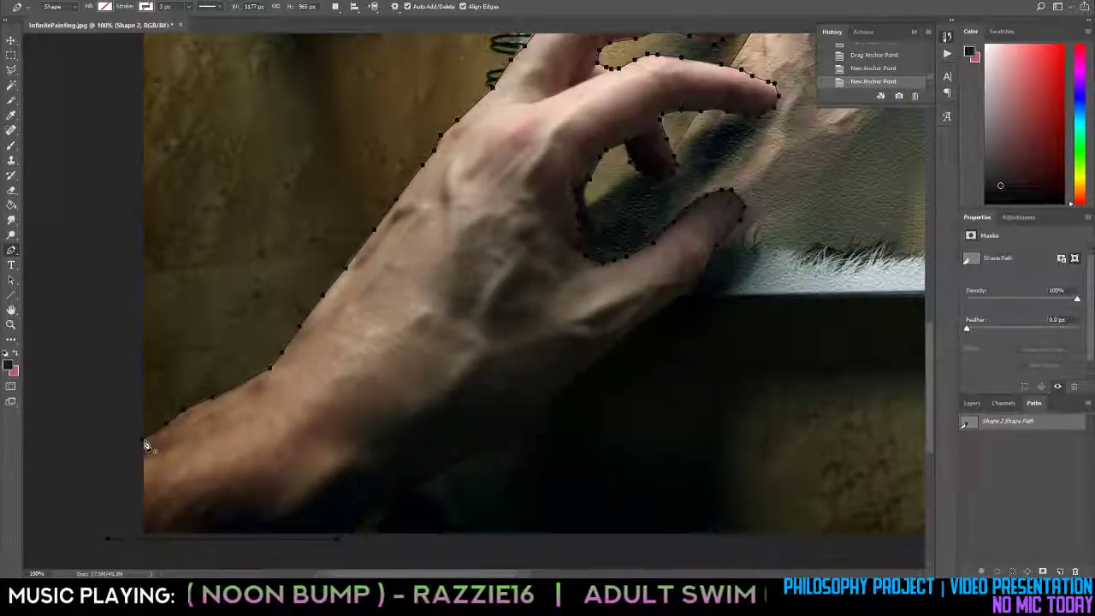
pyautogui.click(143, 441)
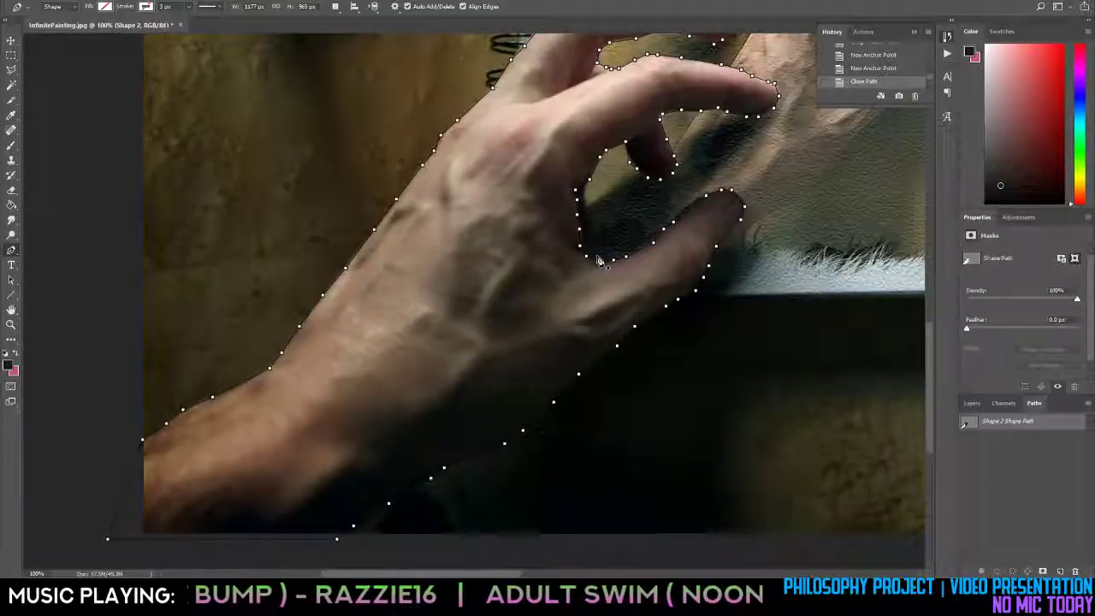
# Try to turn the closed path around the hand into a selection.
pyautogui.press('z')
pyautogui.keyDown('alt'); pyautogui.click(410, 257); pyautogui.keyUp('alt')
pyautogui.click(383, 278)
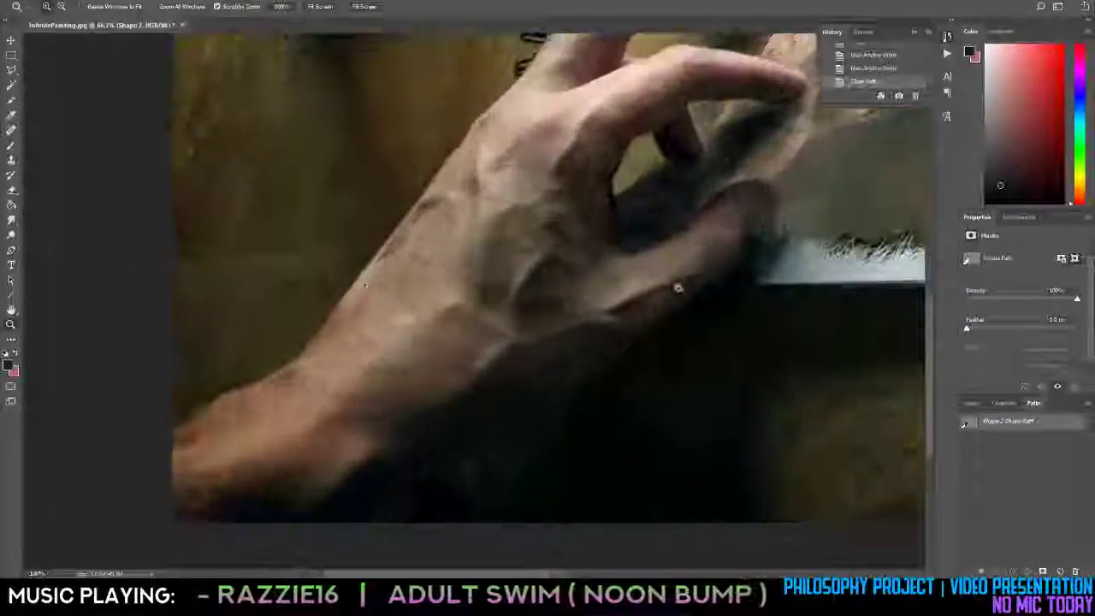
pyautogui.press('v')
pyautogui.click(996, 404)
pyautogui.click(1031, 404)
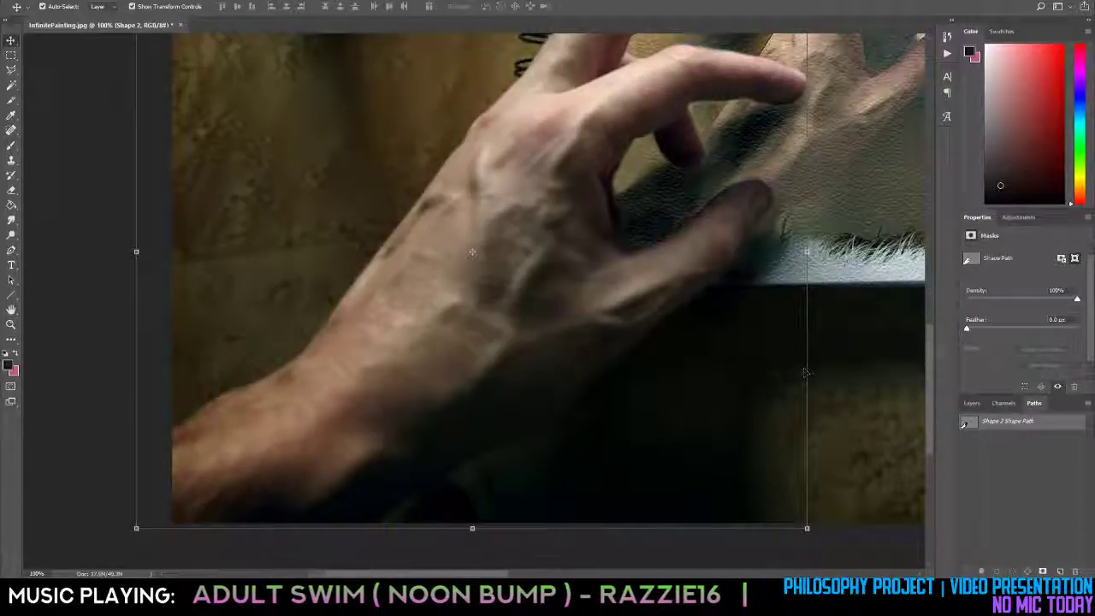
pyautogui.hotkey('ctrl', 'Return')
# Check up close how the path follows the upper edge of the forearm, wrist and back of the hand.
pyautogui.press('z')
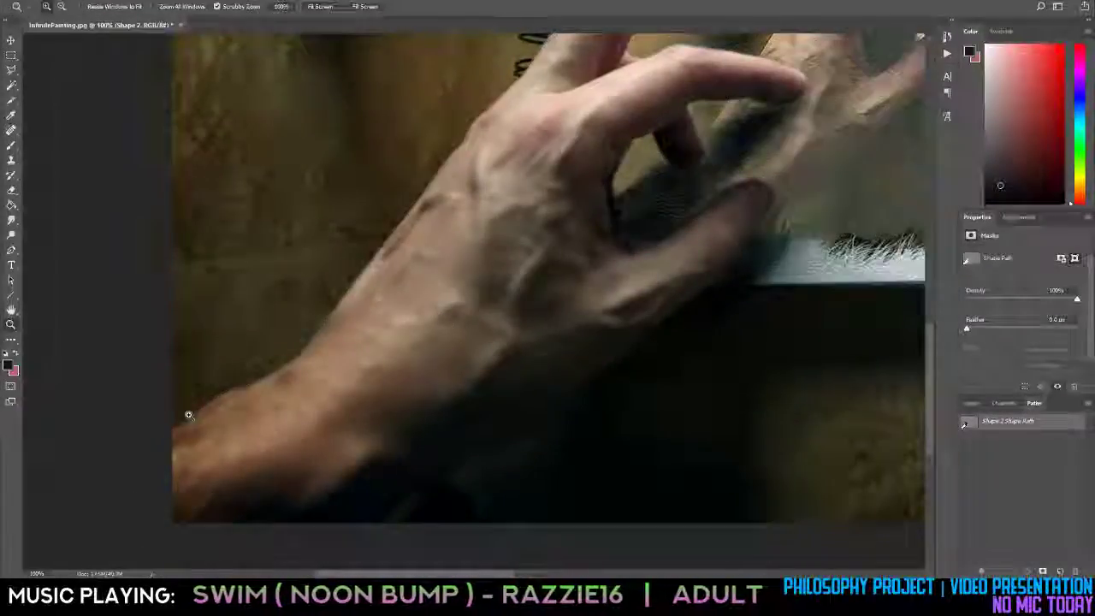
pyautogui.moveTo(188, 415); pyautogui.dragTo(189, 415)
pyautogui.press('p')
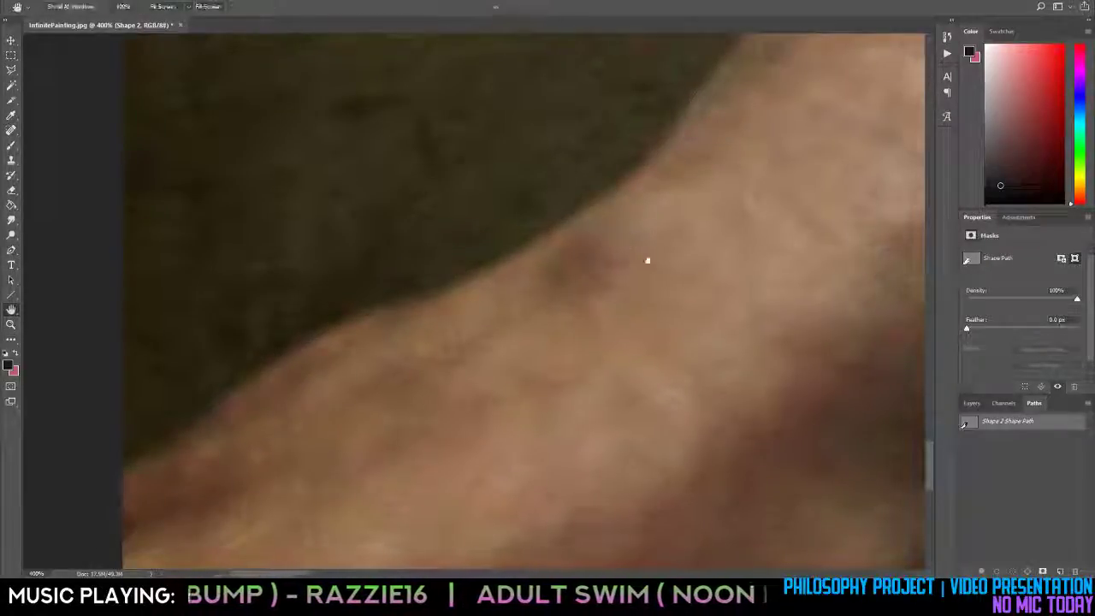
pyautogui.moveTo(648, 259); pyautogui.dragTo(453, 391)
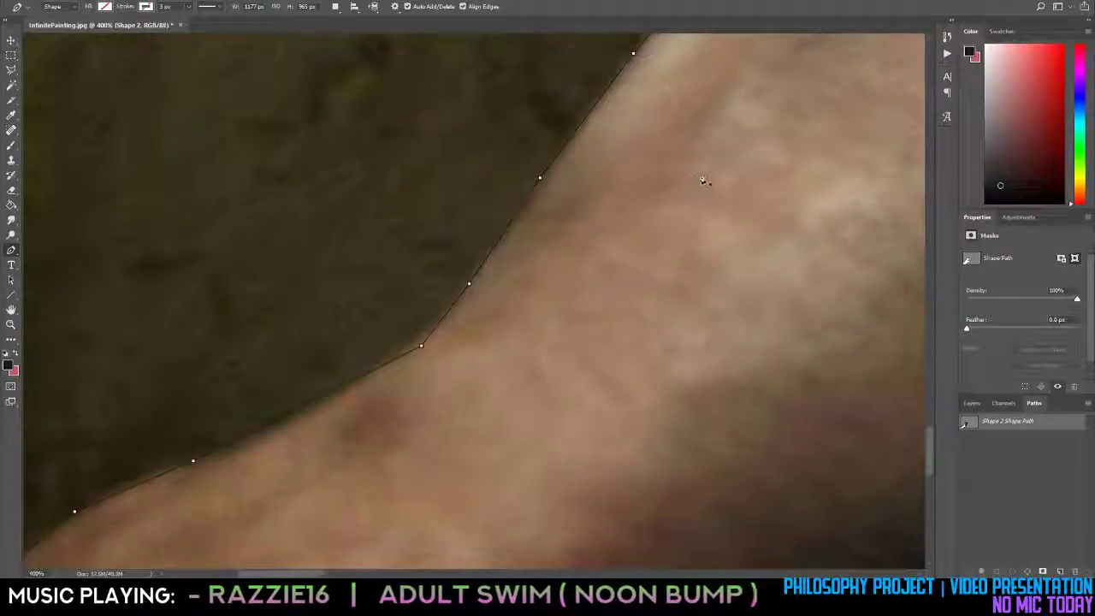
pyautogui.press('z')
pyautogui.keyDown('alt'); pyautogui.click(698, 172); pyautogui.keyUp('alt')
pyautogui.keyDown('alt'); pyautogui.click(698, 170); pyautogui.keyUp('alt')
pyautogui.click(805, 150)
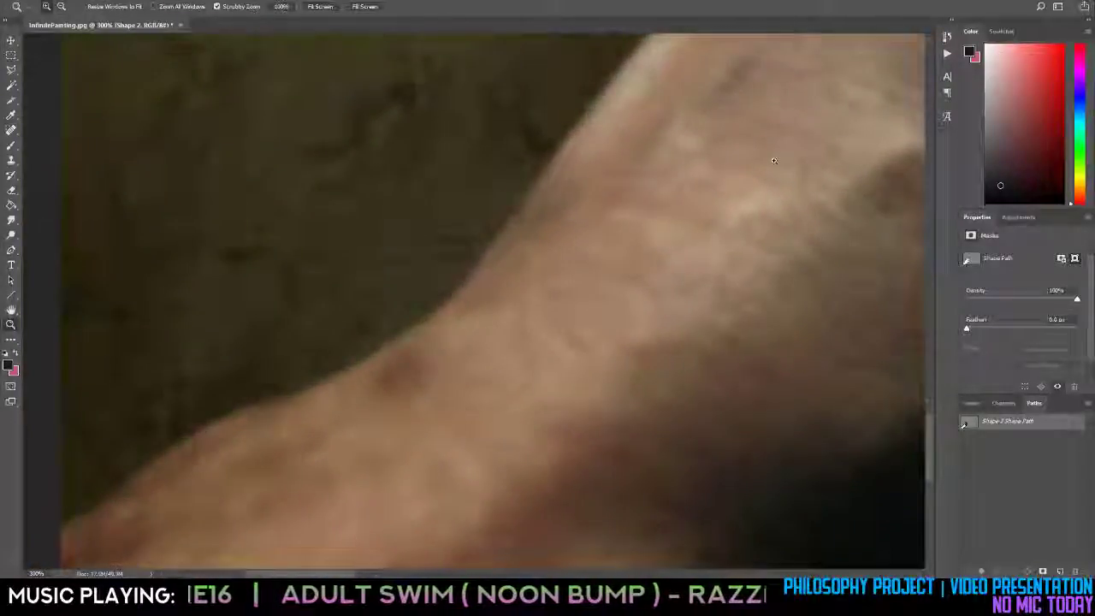
pyautogui.moveTo(774, 160); pyautogui.dragTo(526, 294)
pyautogui.press('p')
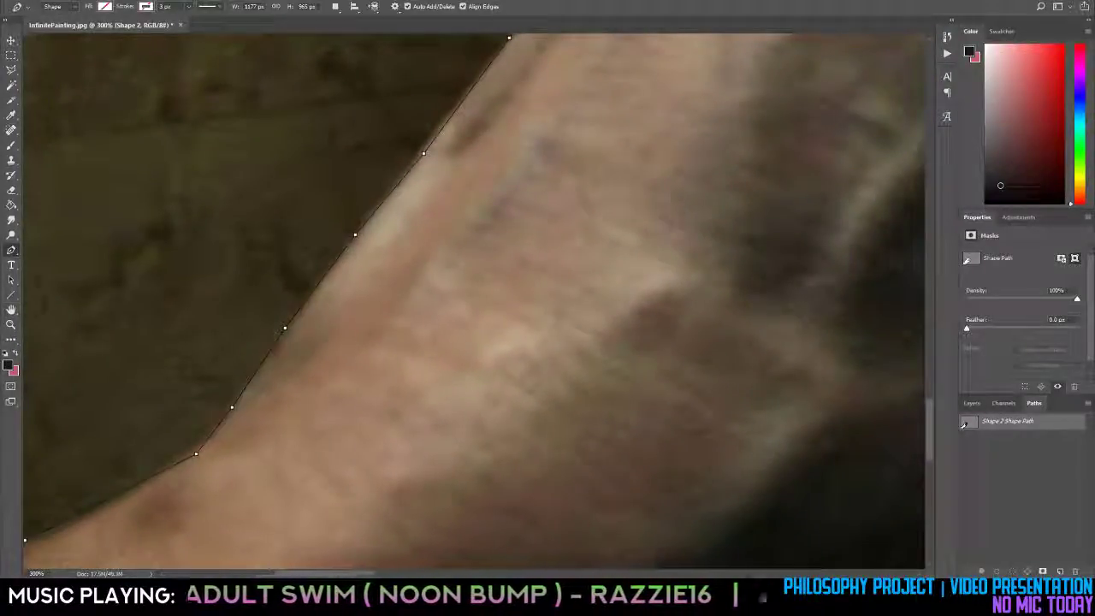
pyautogui.press('h')
pyautogui.moveTo(635, 183); pyautogui.dragTo(445, 311)
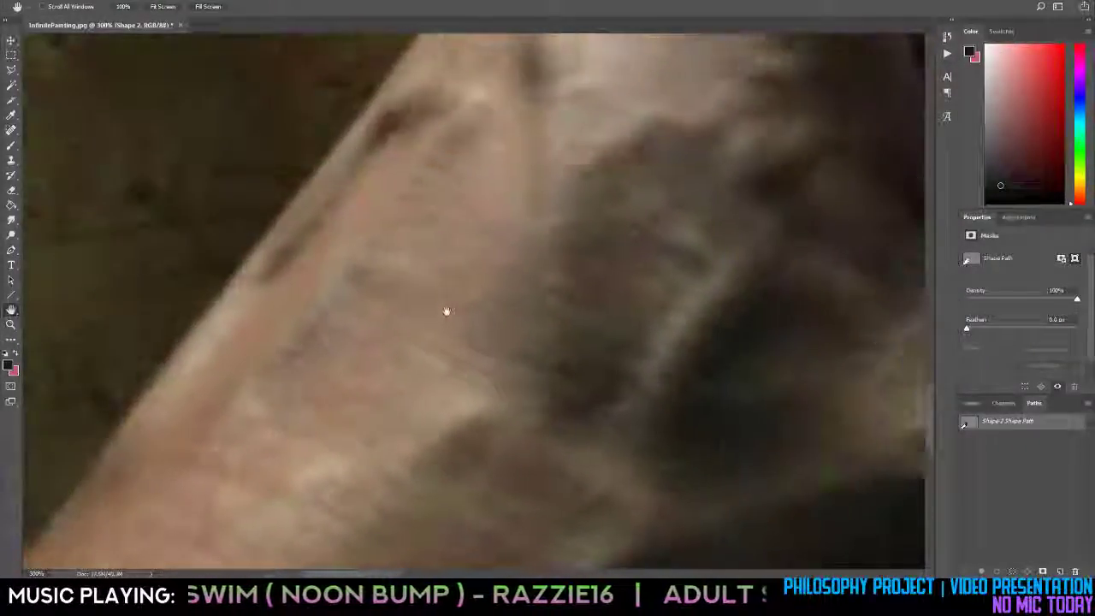
# Open the Save Path dialog for the hand's shape path and cancel it without saving a copy.
pyautogui.doubleClick(1007, 422)
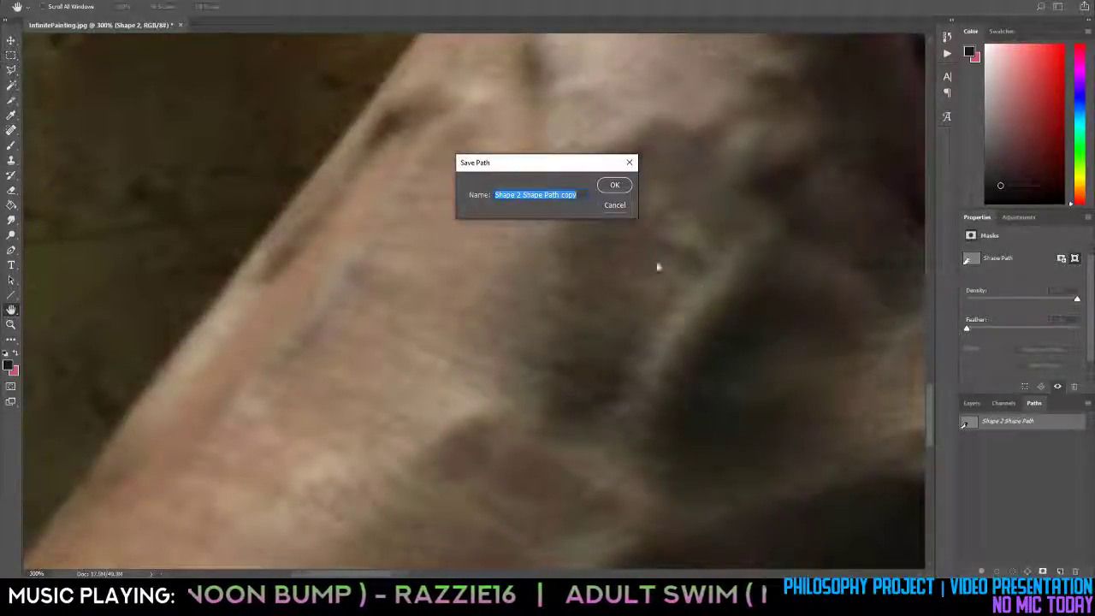
pyautogui.click(611, 207)
pyautogui.press('z')
pyautogui.keyDown('alt'); pyautogui.click(512, 183); pyautogui.keyUp('alt')
pyautogui.keyDown('alt'); pyautogui.click(512, 183); pyautogui.keyUp('alt')
pyautogui.keyDown('alt'); pyautogui.click(513, 183); pyautogui.keyUp('alt')
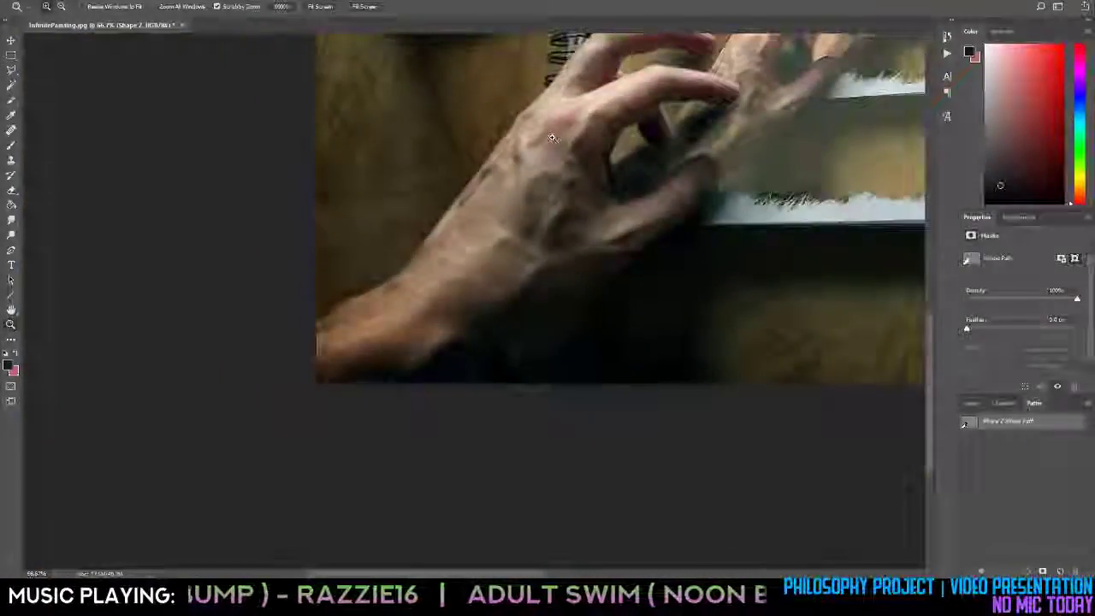
pyautogui.click(552, 136)
pyautogui.press('p')
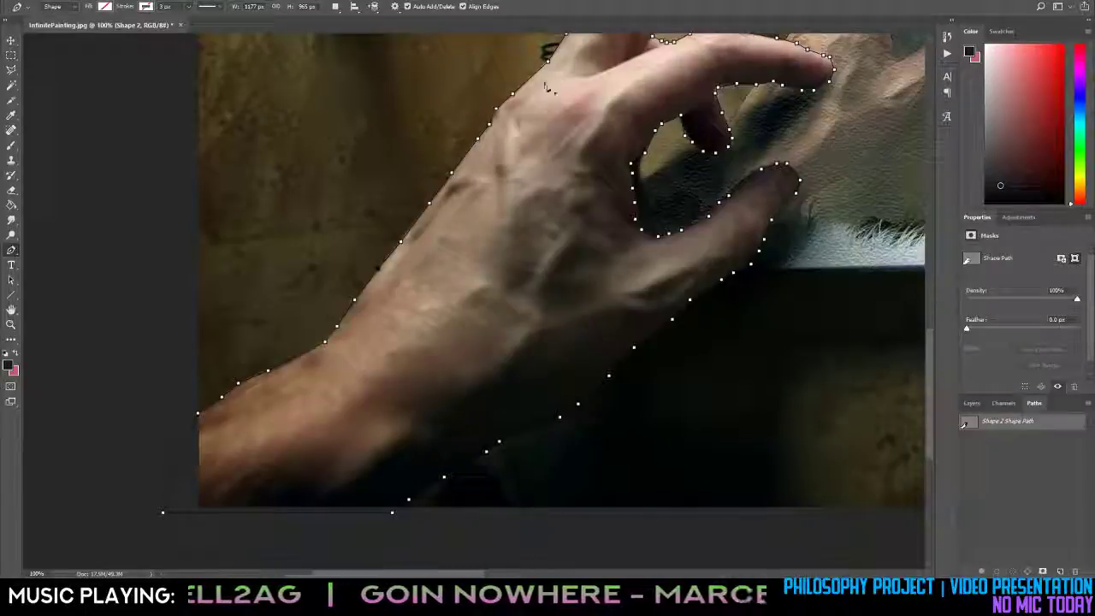
# Reposition the path anchors from the back of the hand to the knuckle beside the notebook spiral so they follow the skin edge.
pyautogui.click(544, 69)
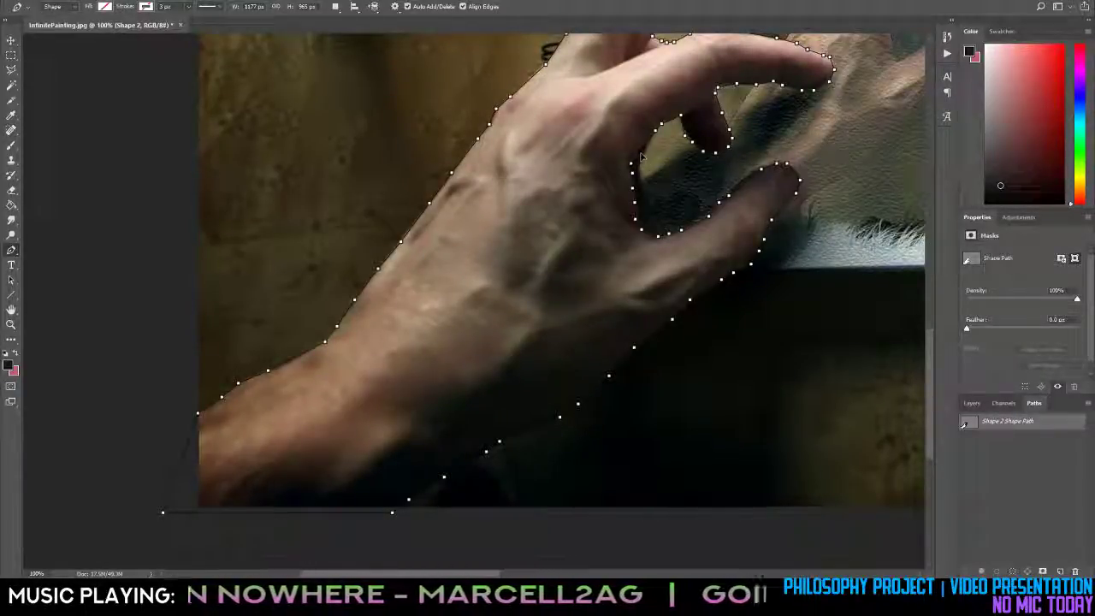
pyautogui.press('z')
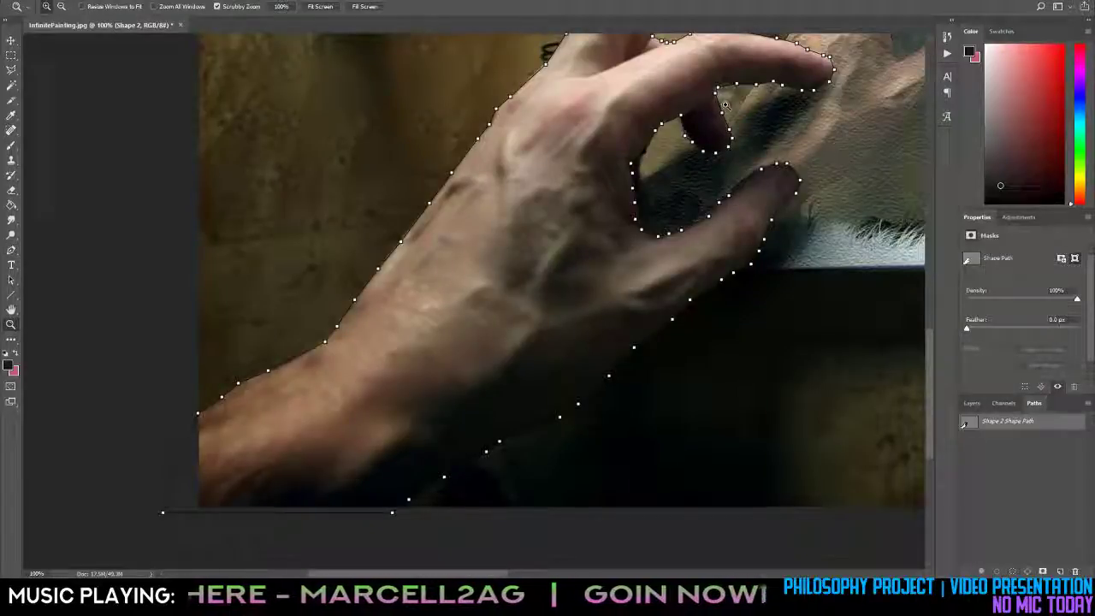
pyautogui.scroll(4, 717, 101)
pyautogui.scroll(2, 681, 130)
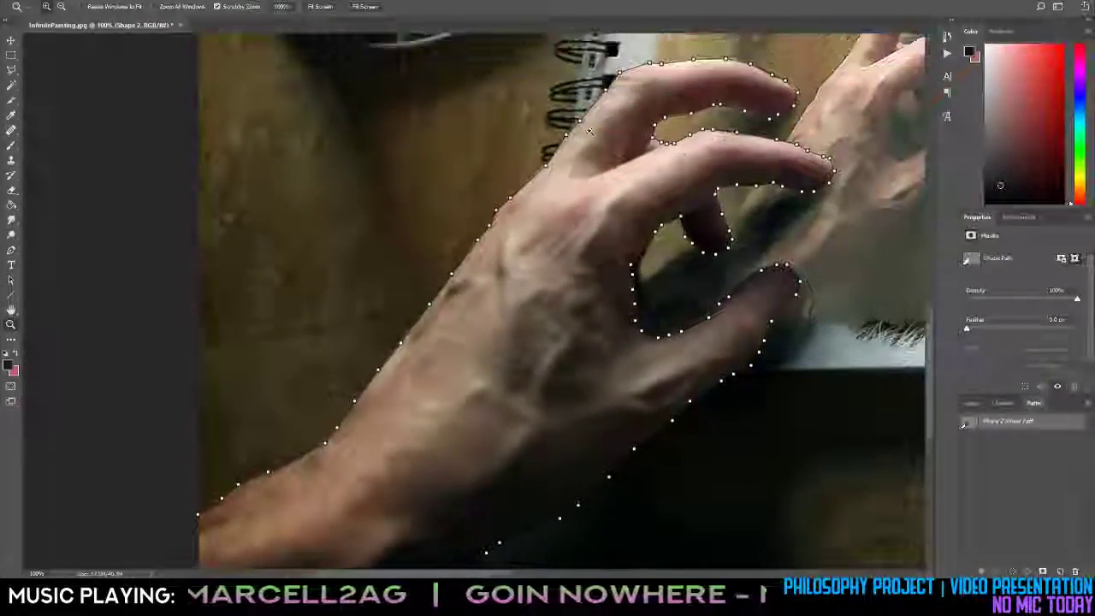
pyautogui.click(588, 128)
pyautogui.click(584, 126)
pyautogui.keyDown('alt'); pyautogui.click(586, 127); pyautogui.keyUp('alt')
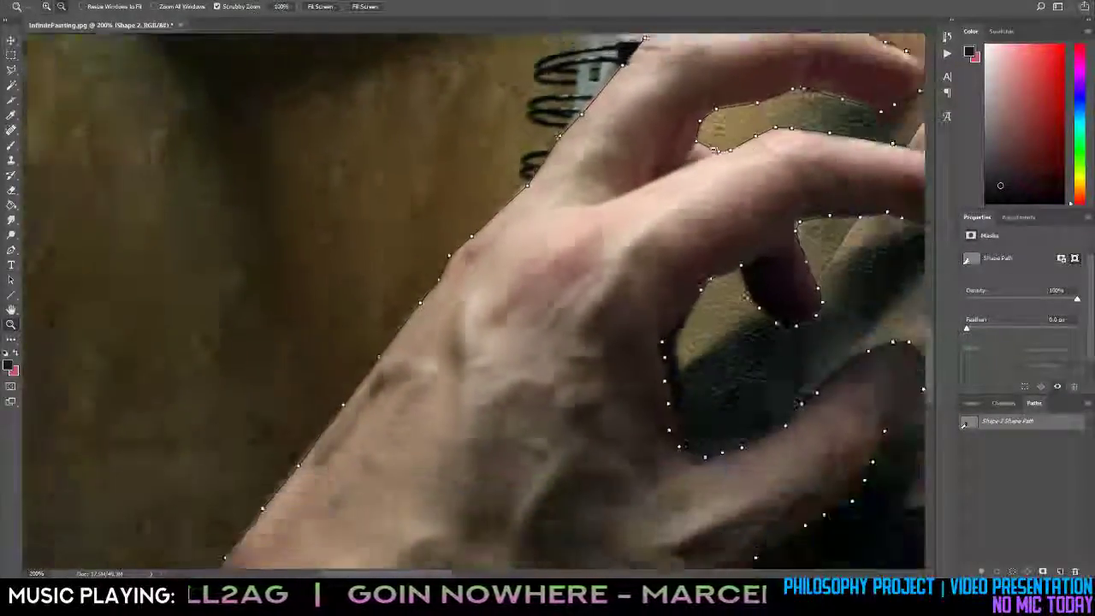
pyautogui.keyDown('alt'); pyautogui.click(610, 133); pyautogui.keyUp('alt')
pyautogui.press('space')
pyautogui.moveTo(698, 150); pyautogui.dragTo(667, 224)
pyautogui.press('z')
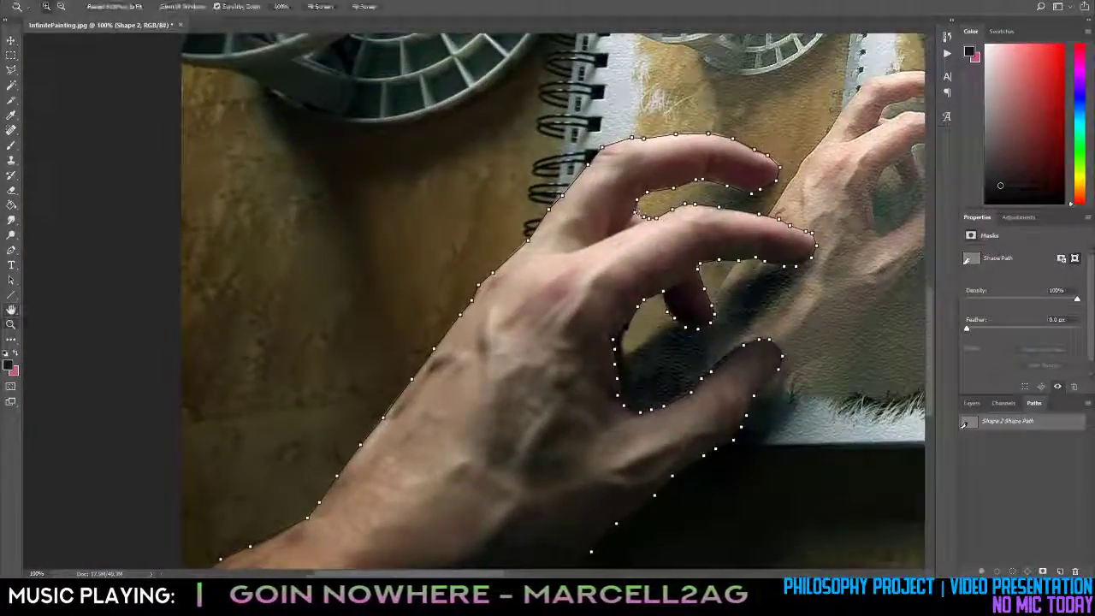
pyautogui.scroll(5, 459, 310)
pyautogui.press('p')
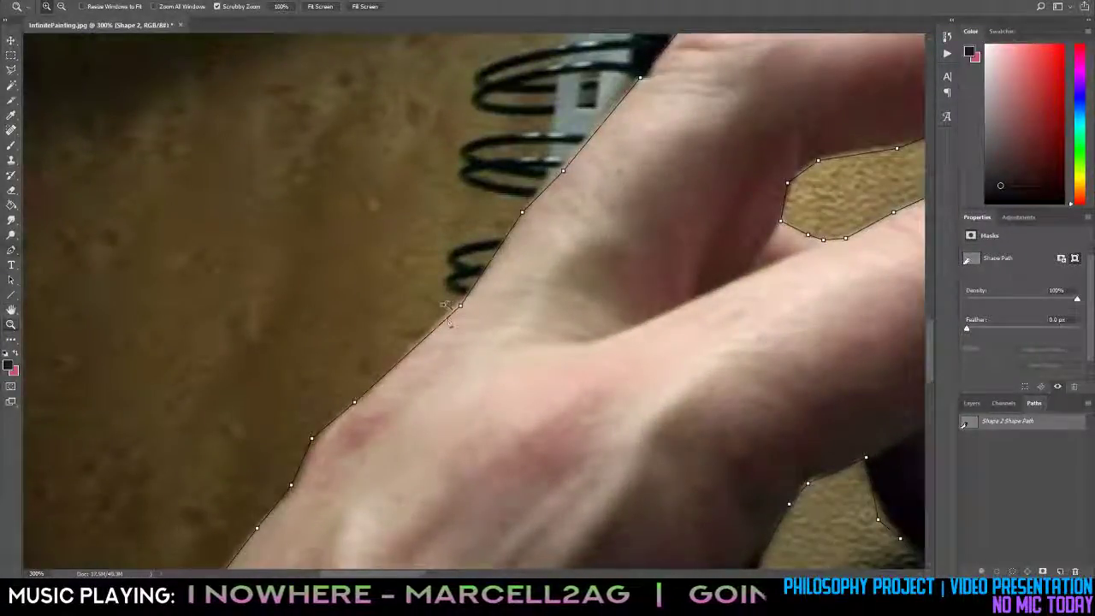
pyautogui.moveTo(460, 304)
pyautogui.mouseDown()
pyautogui.moveTo(450, 320)
pyautogui.moveTo(480, 293)
pyautogui.moveTo(441, 330)
pyautogui.moveTo(492, 291)
pyautogui.moveTo(490, 280)
pyautogui.moveTo(454, 307)
pyautogui.mouseUp()
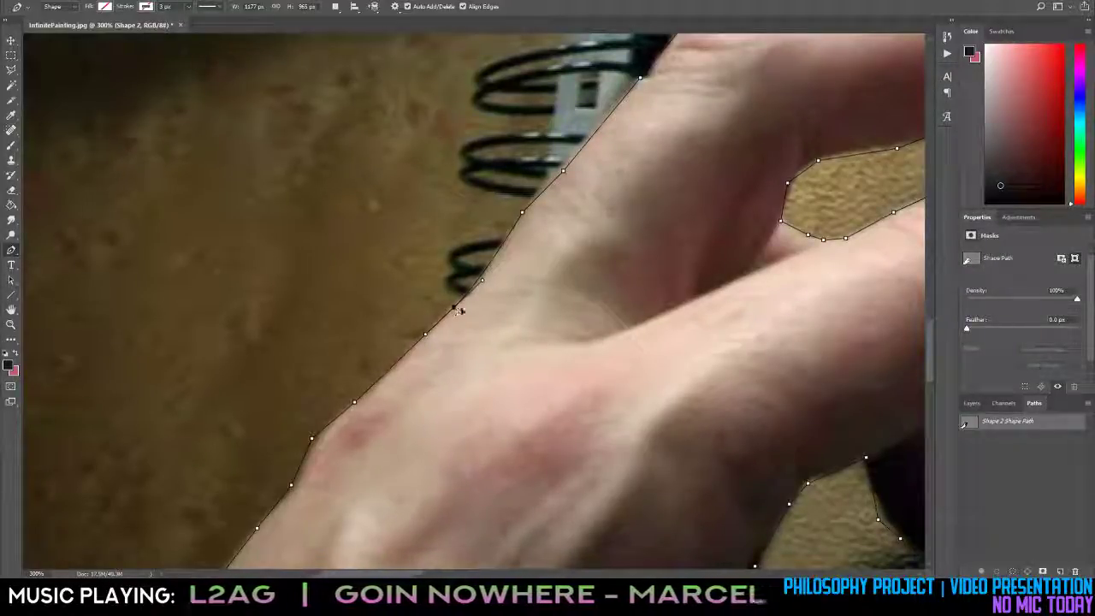
pyautogui.click(526, 212)
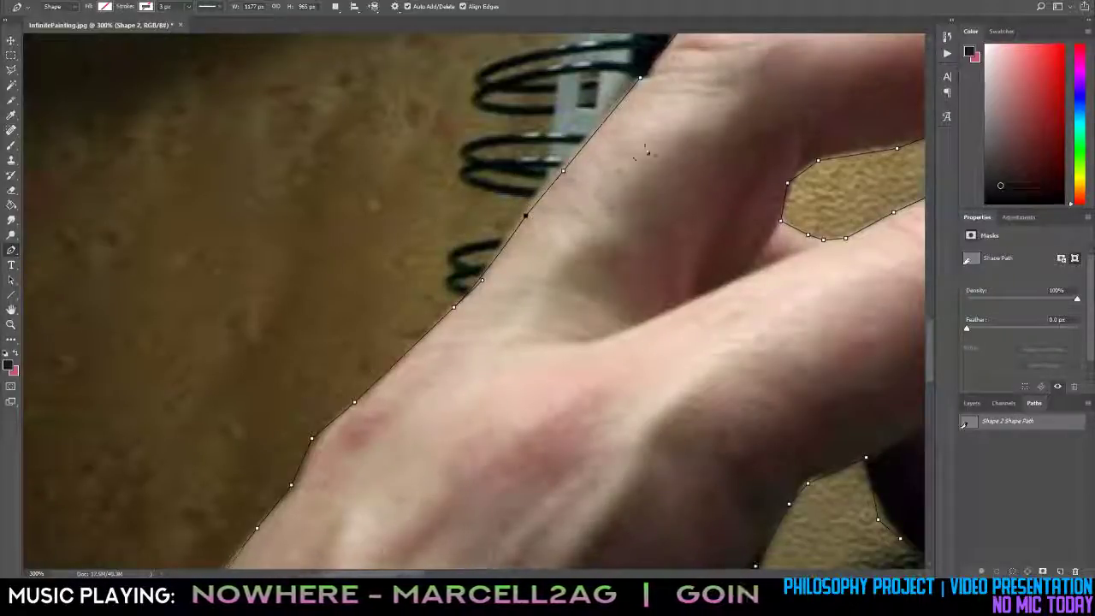
pyautogui.moveTo(641, 78); pyautogui.dragTo(685, 62)
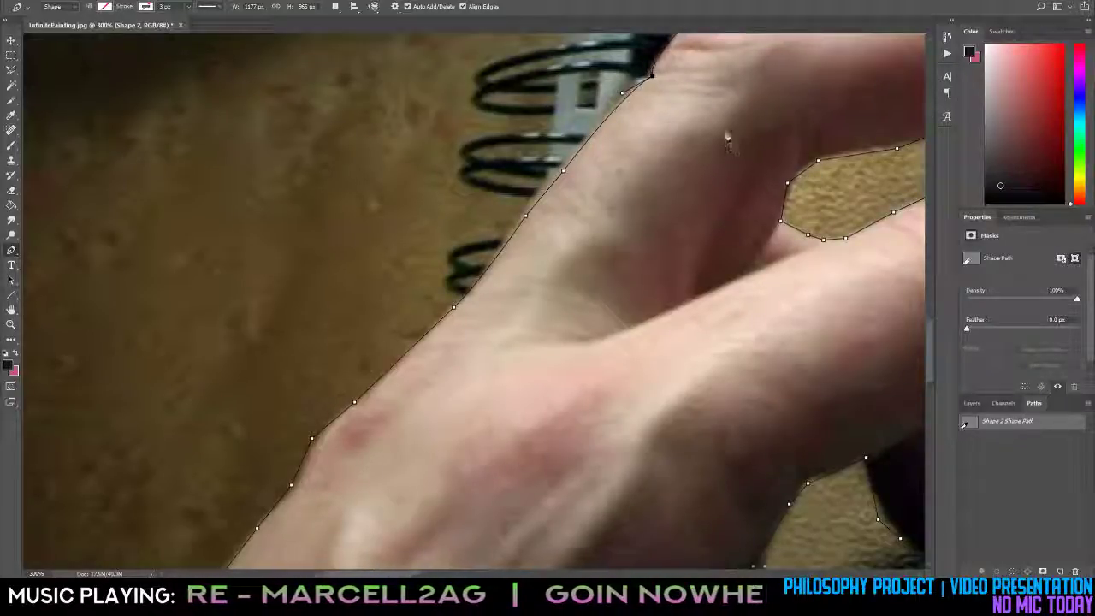
# Move the anchors on the underside of the uppermost finger, near its tip, onto the skin edge.
pyautogui.press('h')
pyautogui.moveTo(727, 141); pyautogui.dragTo(422, 271)
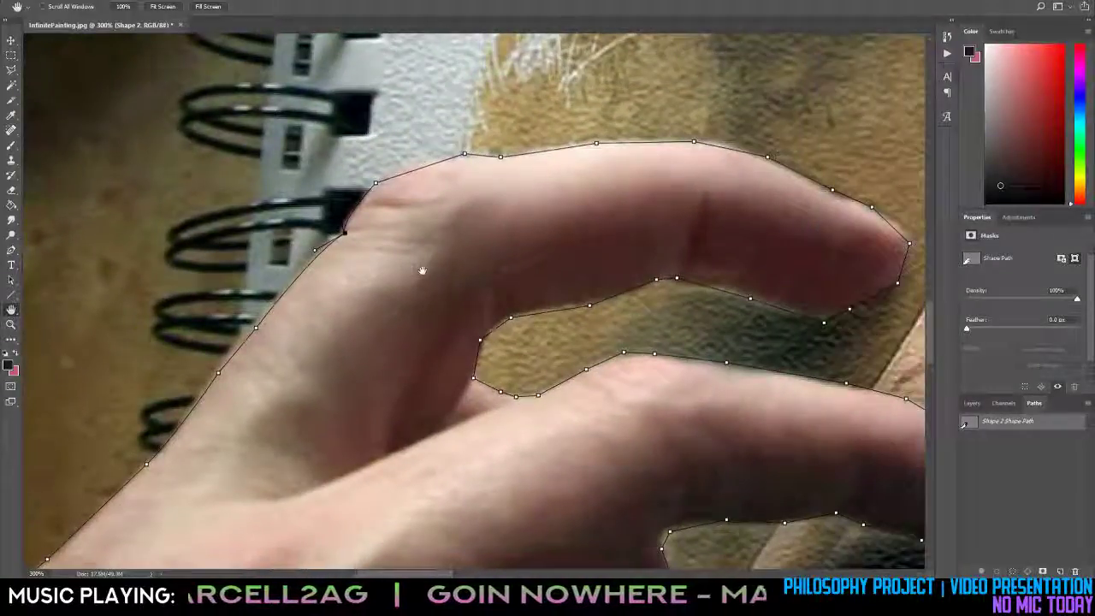
pyautogui.press('p')
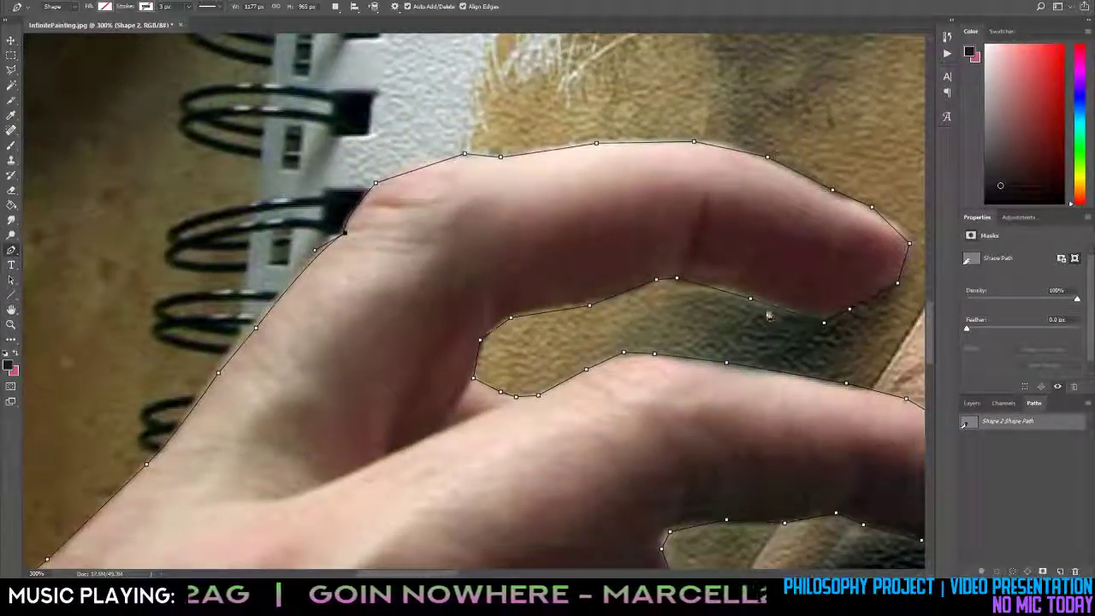
pyautogui.click(737, 293)
pyautogui.moveTo(738, 294); pyautogui.dragTo(730, 284)
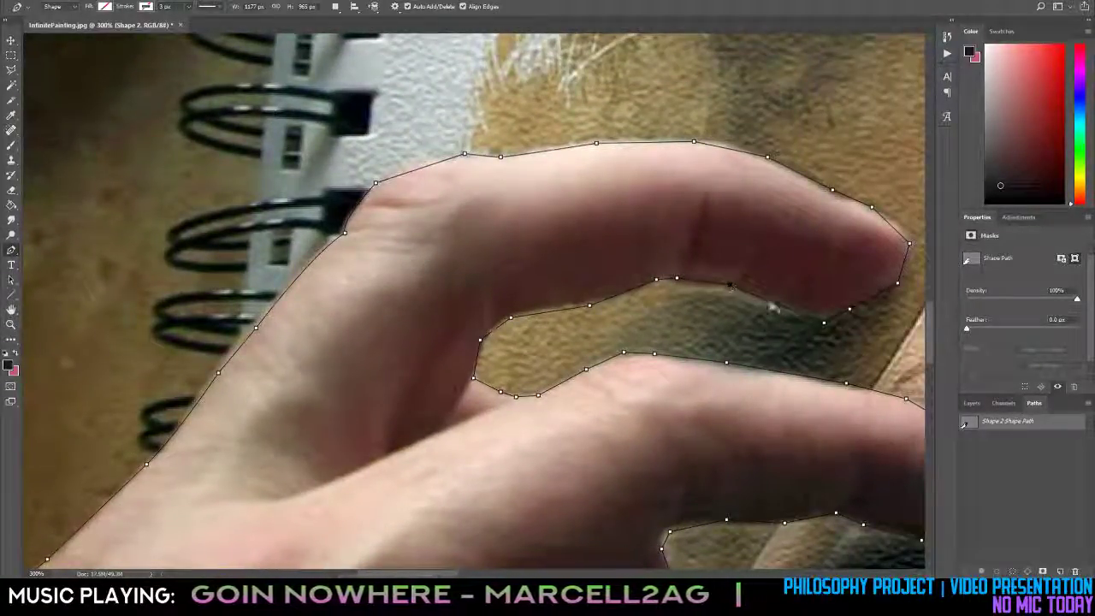
pyautogui.click(823, 323)
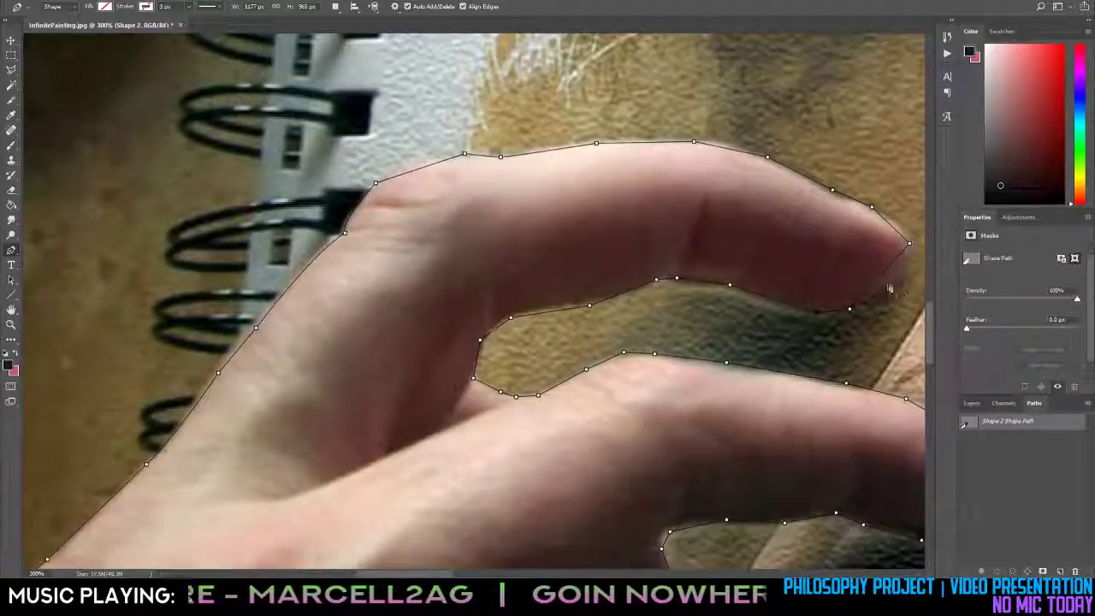
# Reshape the path into a smooth curve around the tip of the uppermost finger.
pyautogui.moveTo(891, 293); pyautogui.dragTo(904, 299)
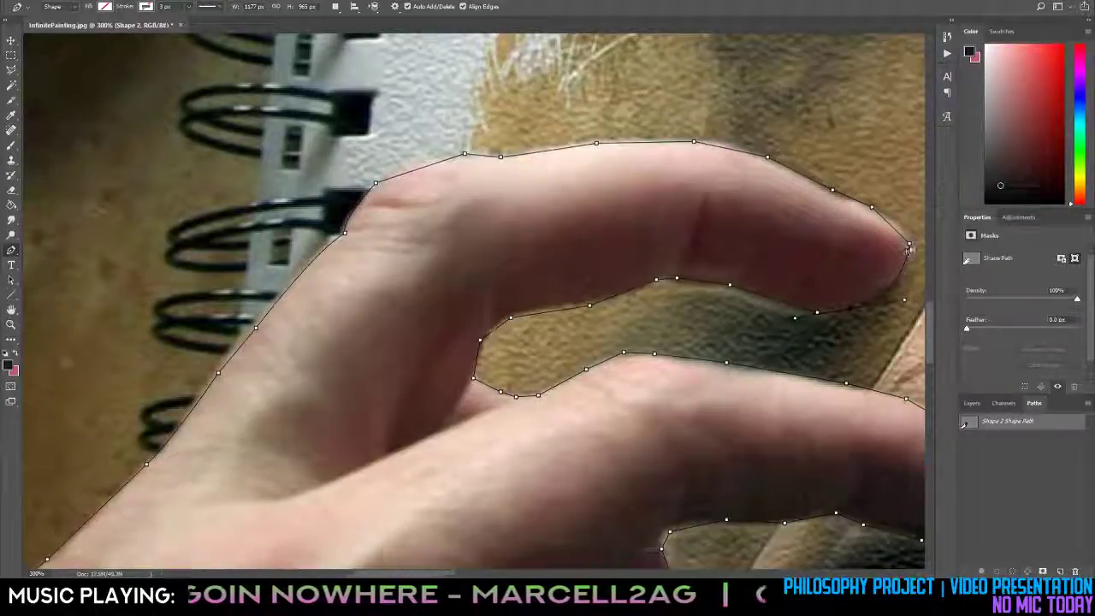
pyautogui.moveTo(909, 244); pyautogui.dragTo(907, 269)
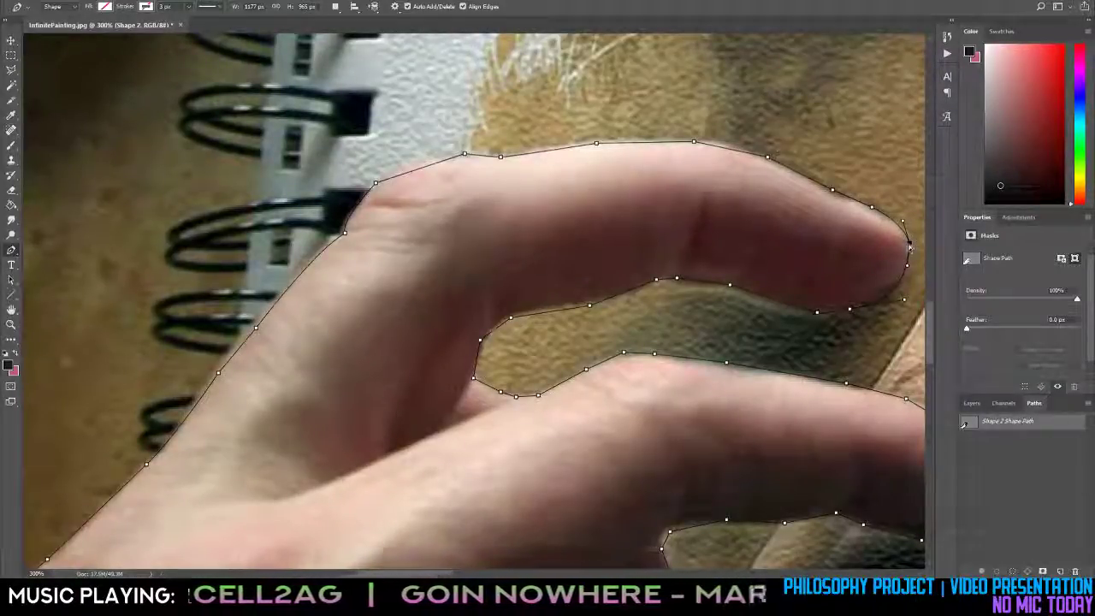
pyautogui.moveTo(910, 245); pyautogui.dragTo(910, 243)
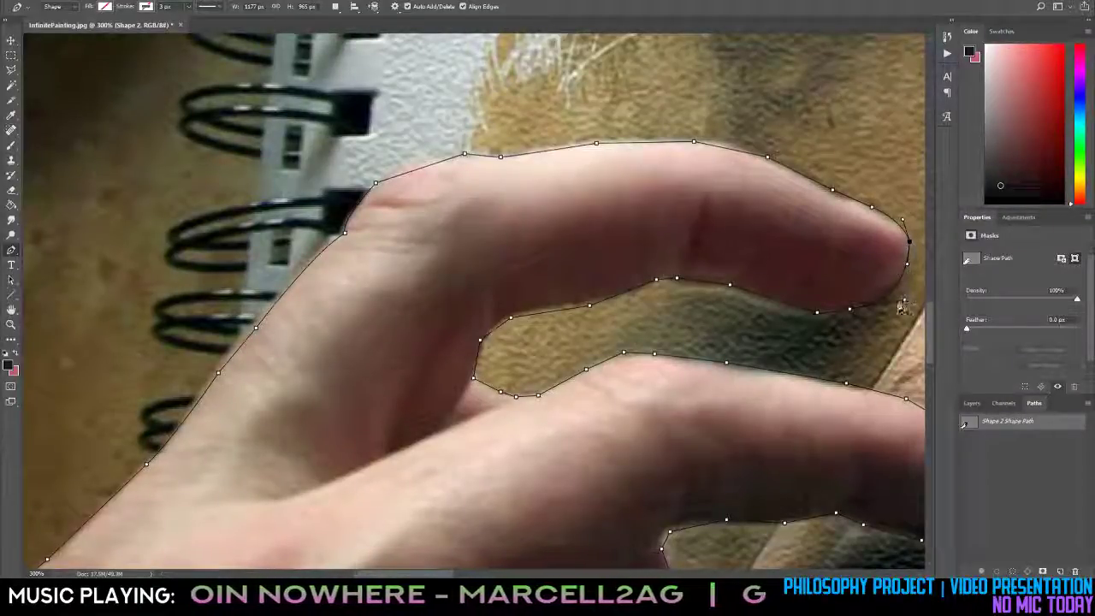
pyautogui.moveTo(903, 300); pyautogui.dragTo(878, 291)
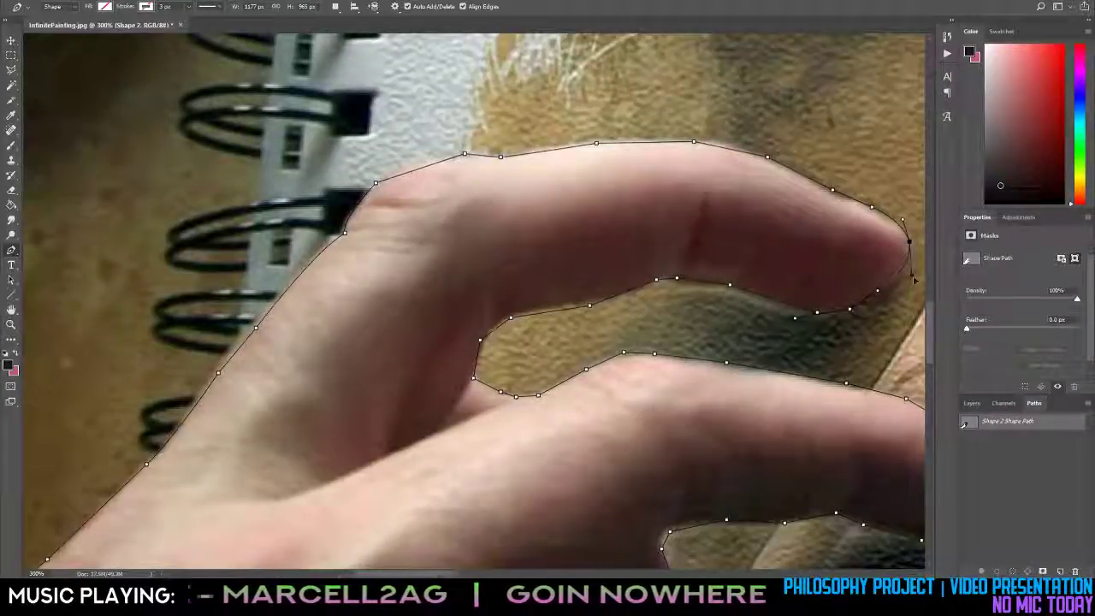
# Refine the top edge of the uppermost finger by repositioning the anchors near the nail and smoothing the curve over the middle joint.
pyautogui.click(833, 193)
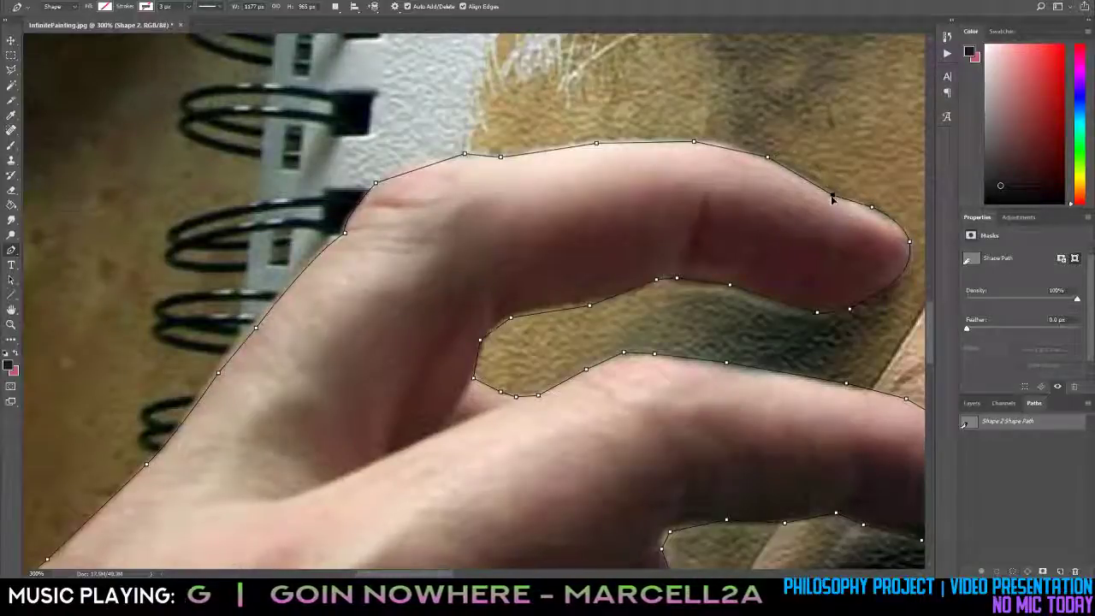
pyautogui.moveTo(833, 197); pyautogui.dragTo(830, 197)
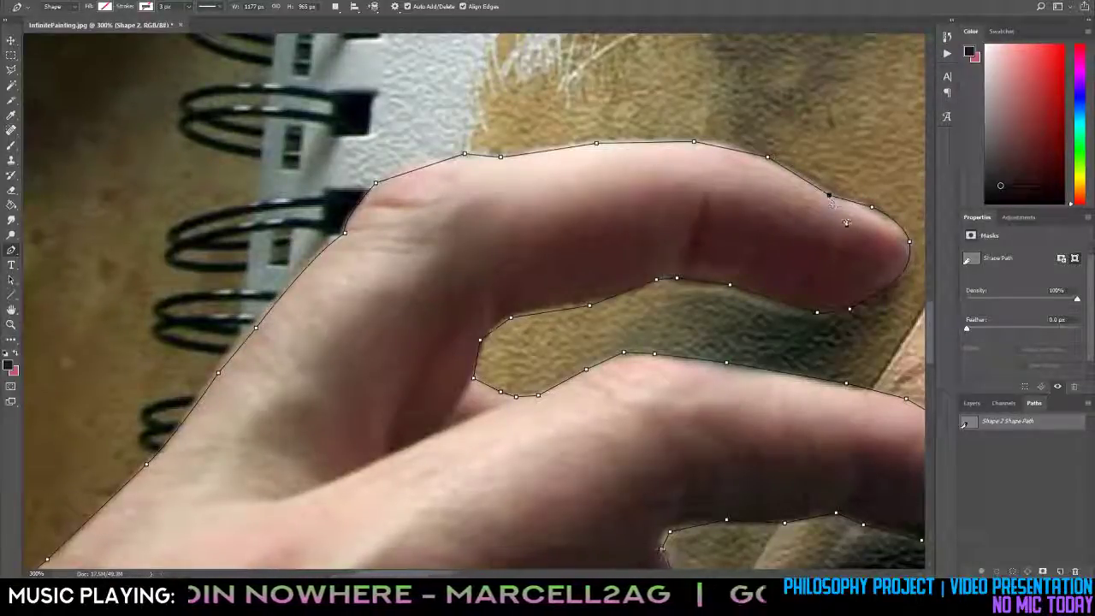
pyautogui.moveTo(830, 198); pyautogui.dragTo(864, 204)
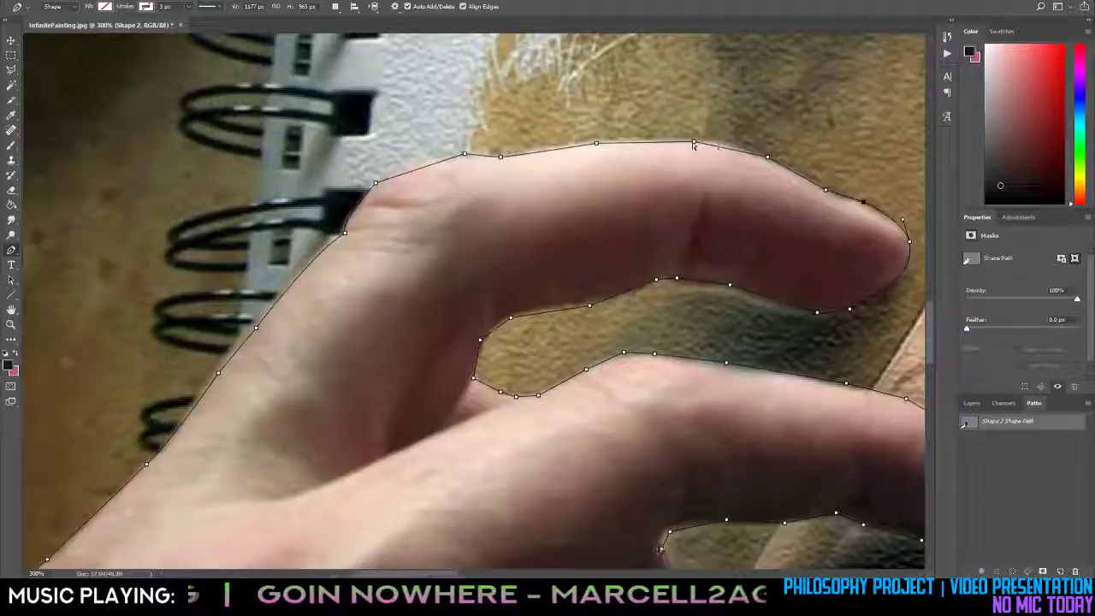
pyautogui.moveTo(693, 142); pyautogui.dragTo(720, 145)
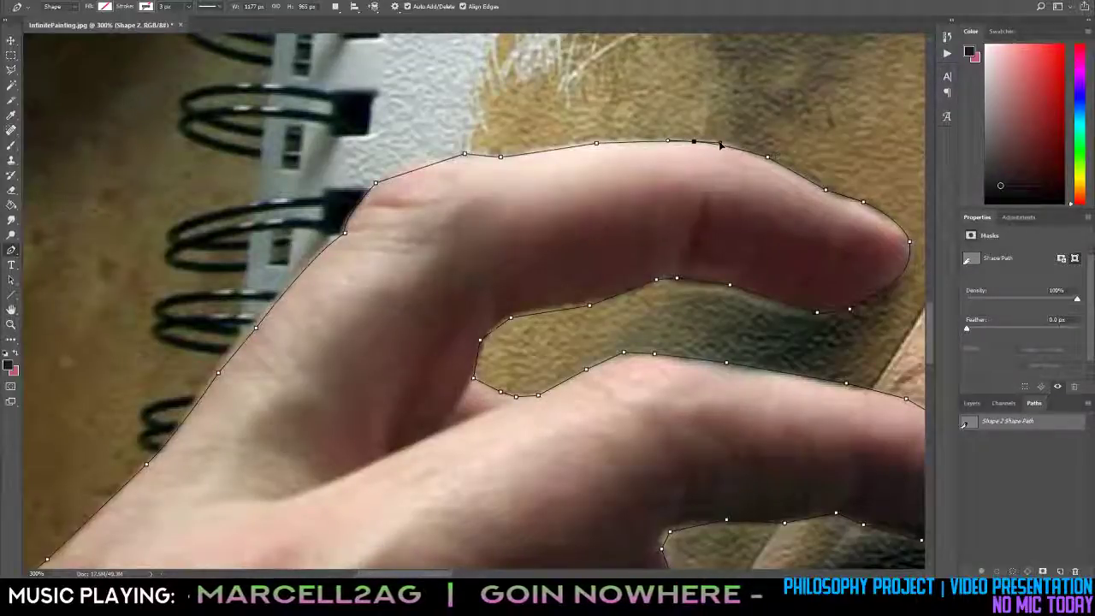
# Tighten the path along the inner underside of the uppermost finger and curve it down into the gap between the fingers.
pyautogui.moveTo(589, 305); pyautogui.dragTo(504, 320)
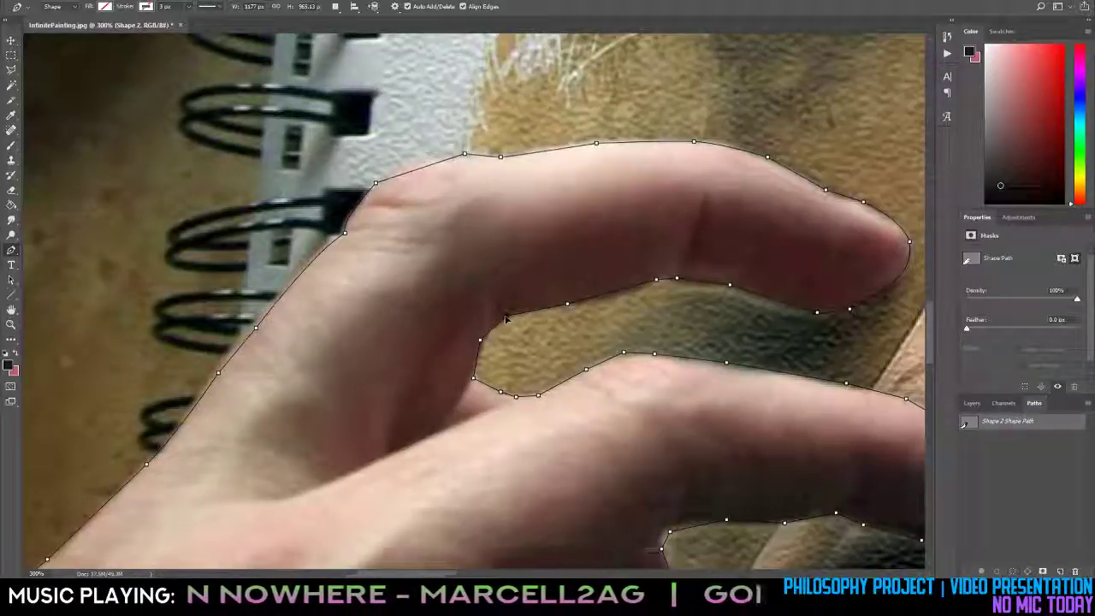
pyautogui.click(480, 340)
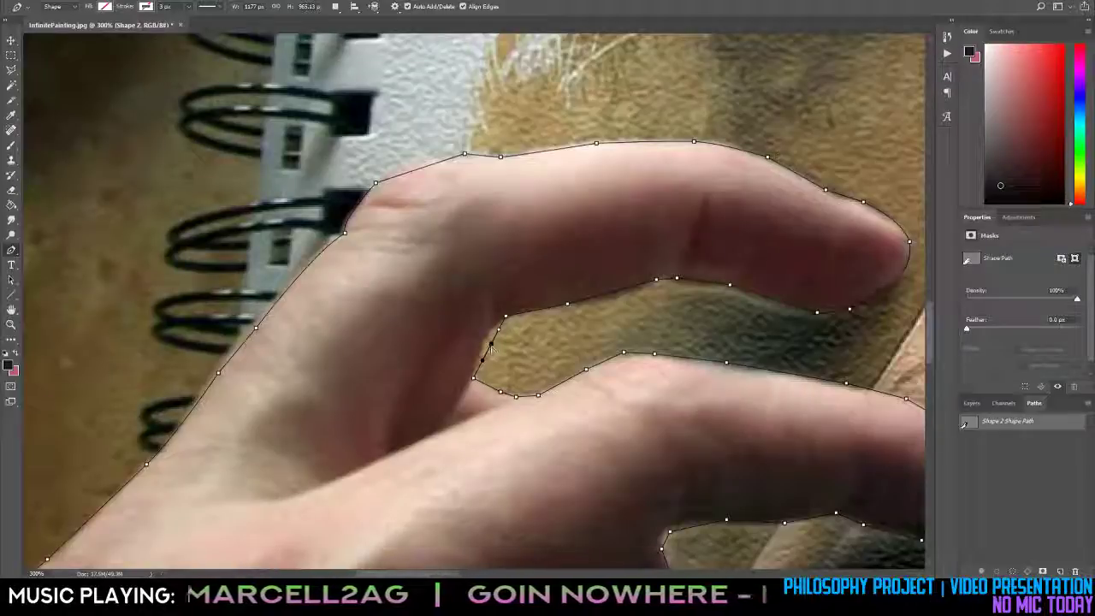
pyautogui.moveTo(491, 346); pyautogui.dragTo(481, 342)
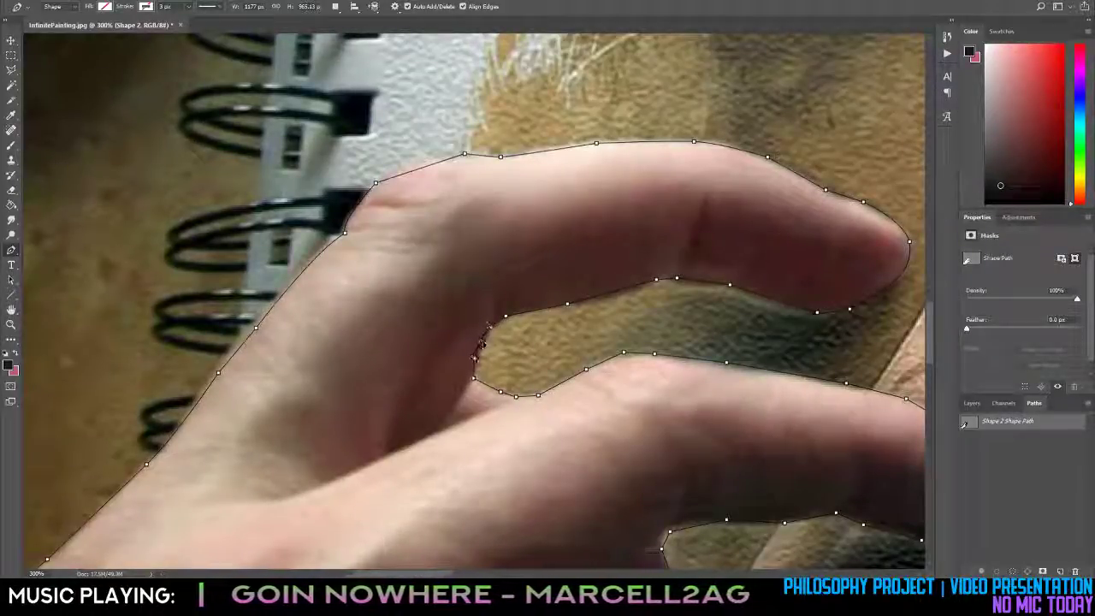
# Reposition the path's anchor at the bottom of the gap between the two upper fingers onto the skin edge.
pyautogui.press('Escape')
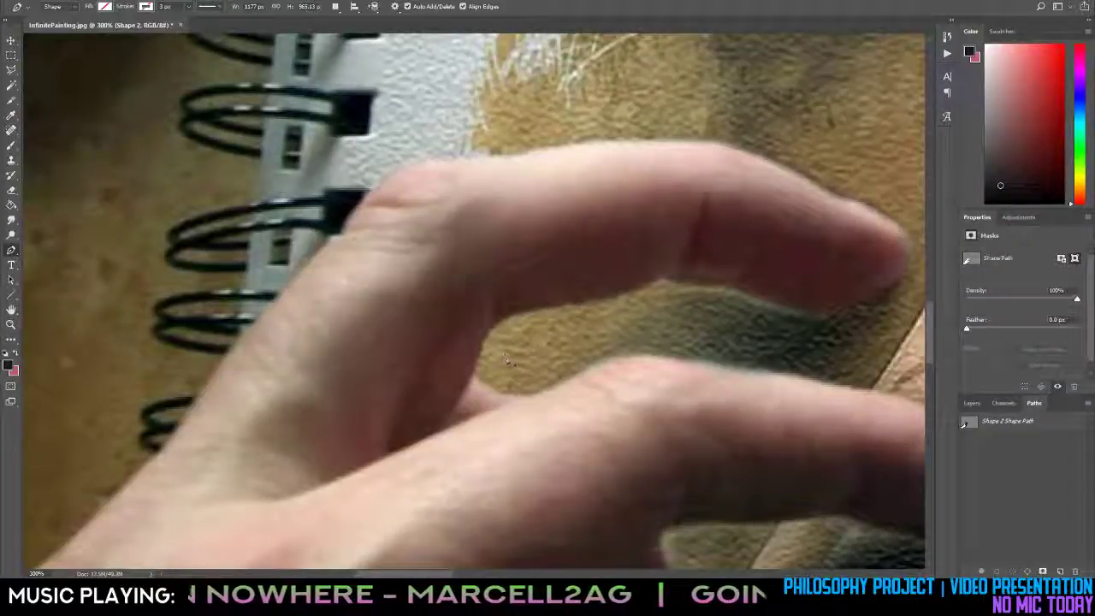
pyautogui.click(992, 420)
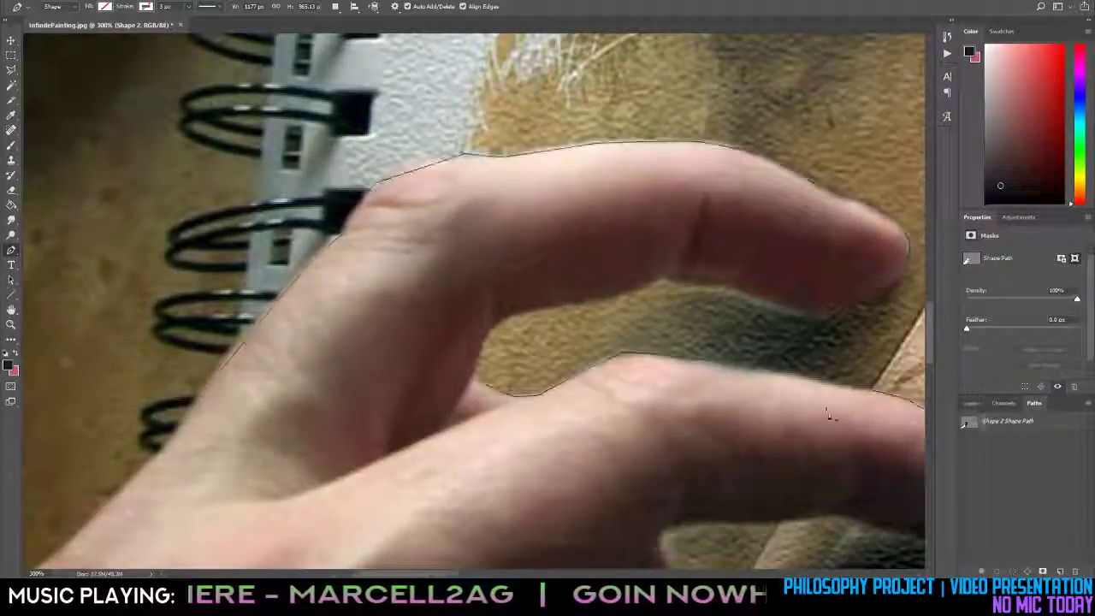
pyautogui.keyDown('ctrl'); pyautogui.click(473, 379); pyautogui.keyUp('ctrl')
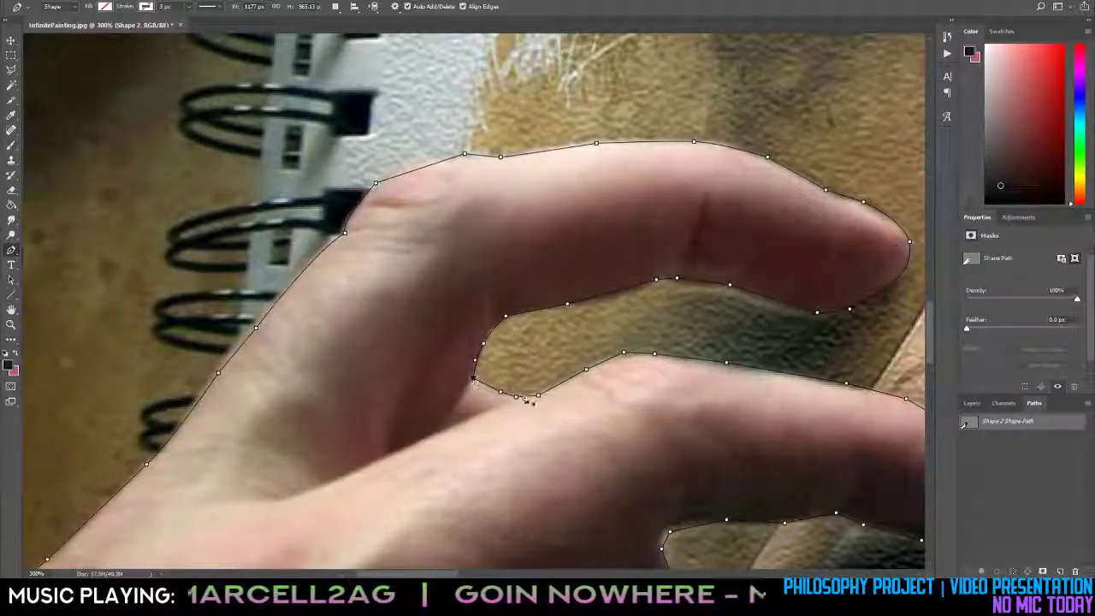
pyautogui.scroll(-1, 541, 402)
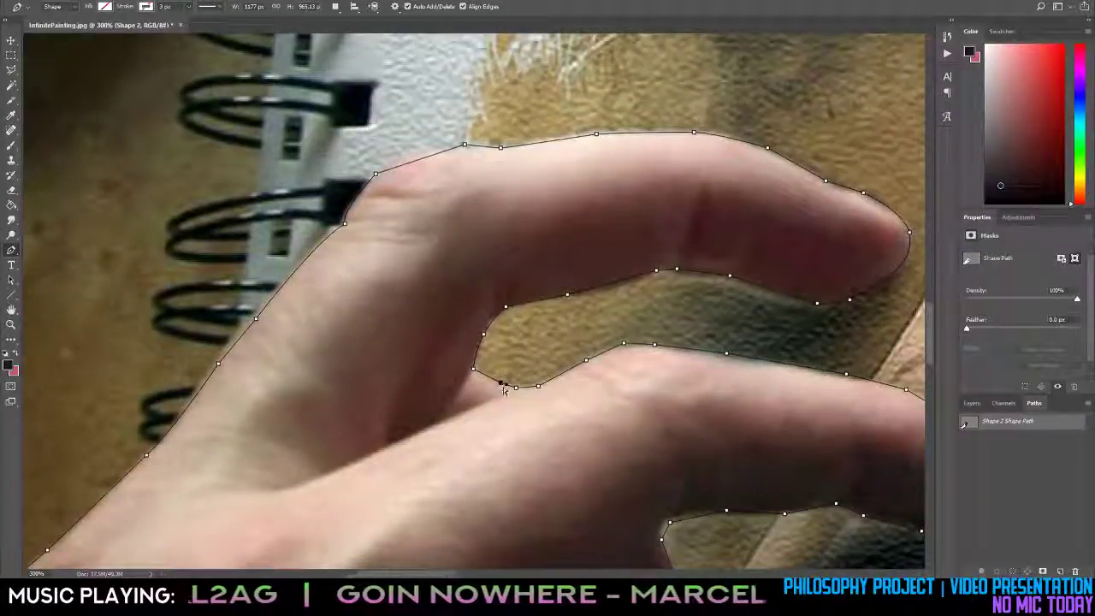
pyautogui.moveTo(501, 385); pyautogui.dragTo(498, 389)
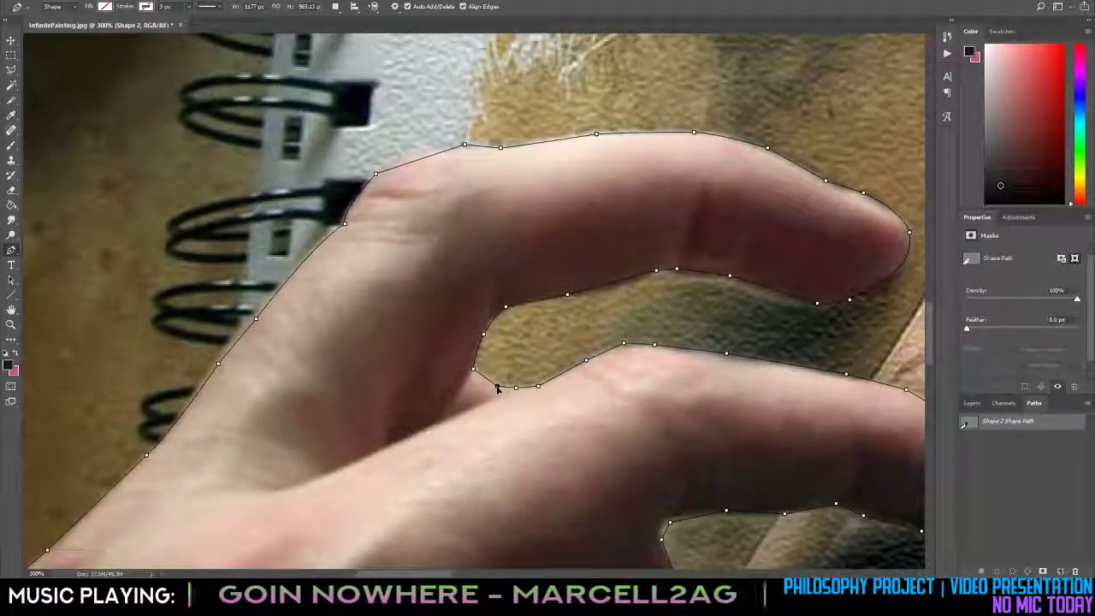
# Reactivate the Shape 2 Shape Path and select its anchor on top of the second finger's knuckle.
pyautogui.scroll(-5, 496, 386)
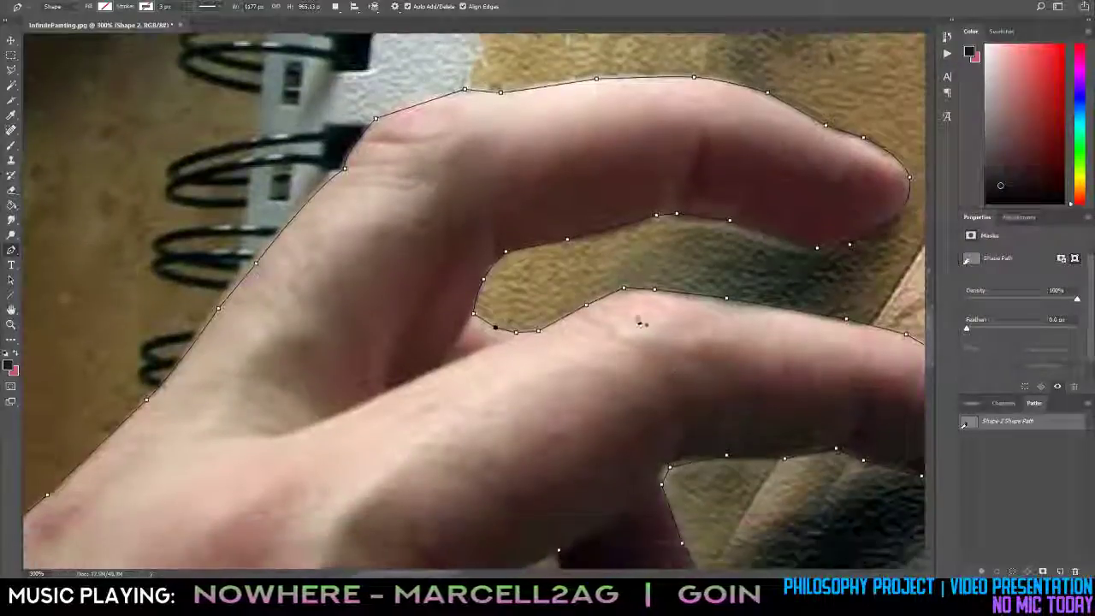
pyautogui.press('Escape')
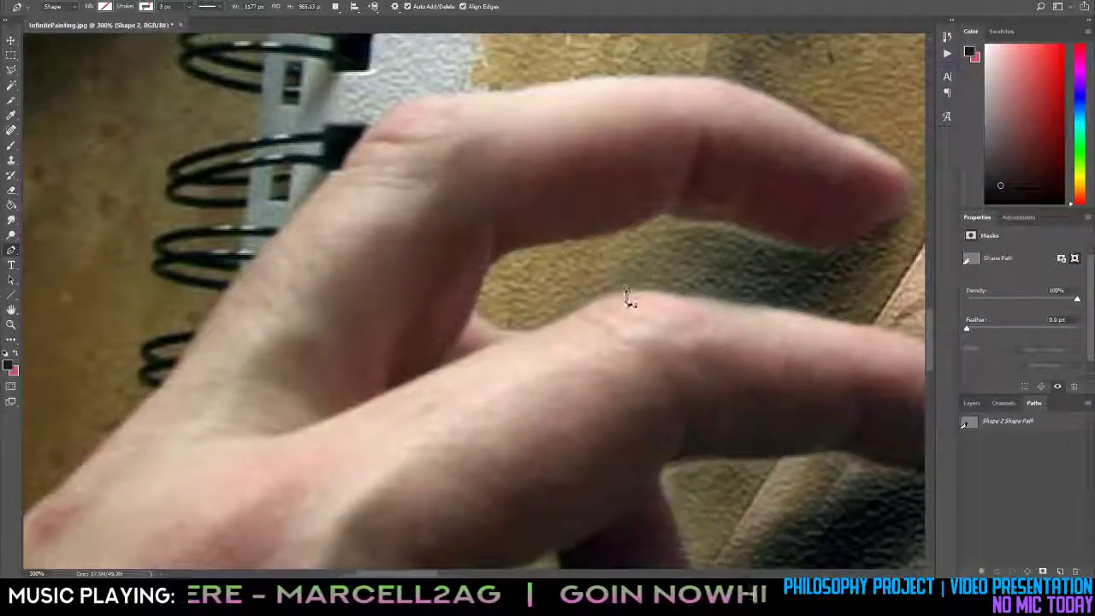
pyautogui.click(626, 295)
pyautogui.click(1005, 419)
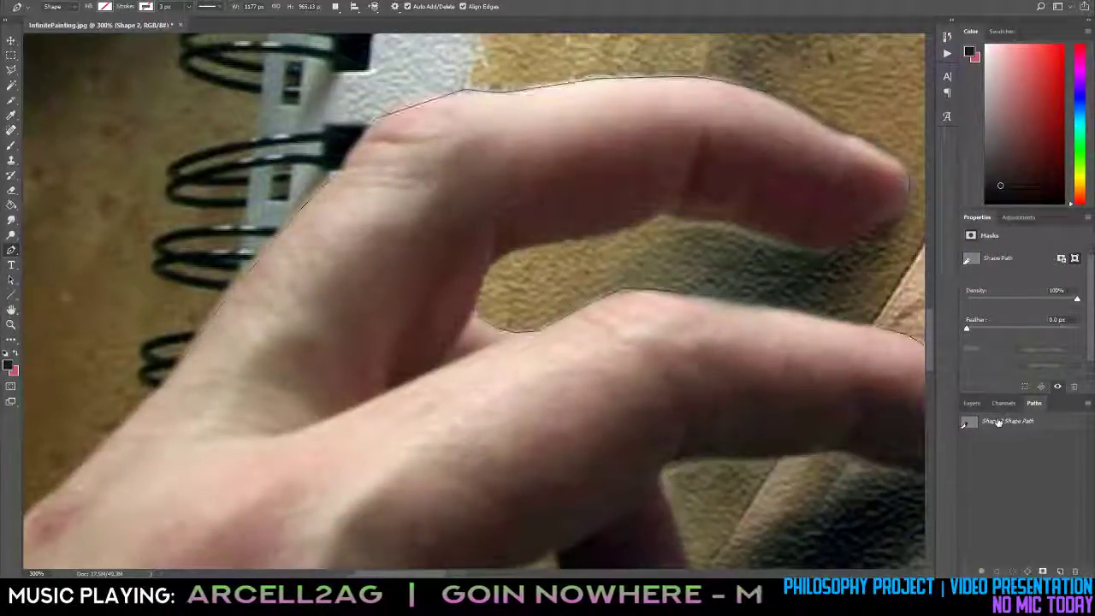
pyautogui.keyDown('ctrl'); pyautogui.click(622, 290); pyautogui.keyUp('ctrl')
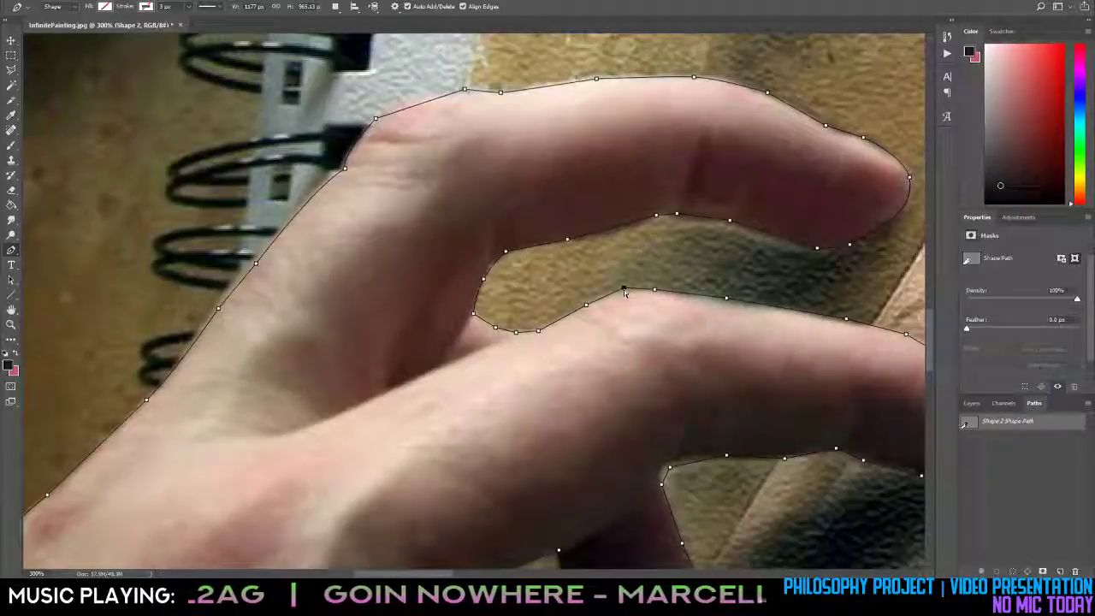
# Move the anchors along the top edge of the second finger, from the middle joint toward the nail, onto the skin edge.
pyautogui.press('z')
pyautogui.scroll(-1, 769, 312)
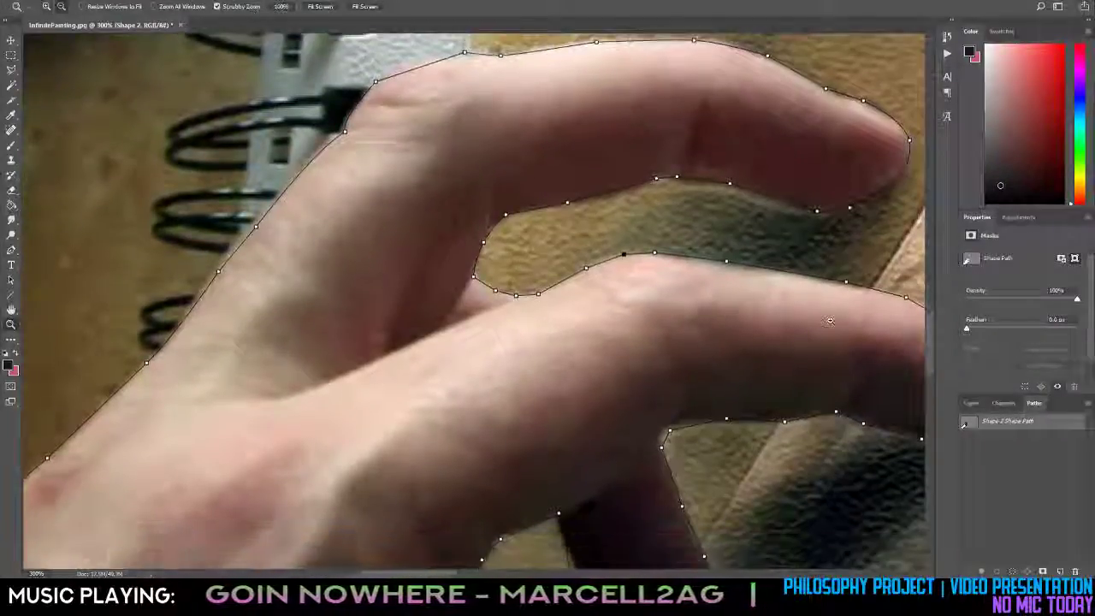
pyautogui.keyDown('alt'); pyautogui.click(830, 321); pyautogui.keyUp('alt')
pyautogui.press('h')
pyautogui.moveTo(829, 321); pyautogui.dragTo(697, 298)
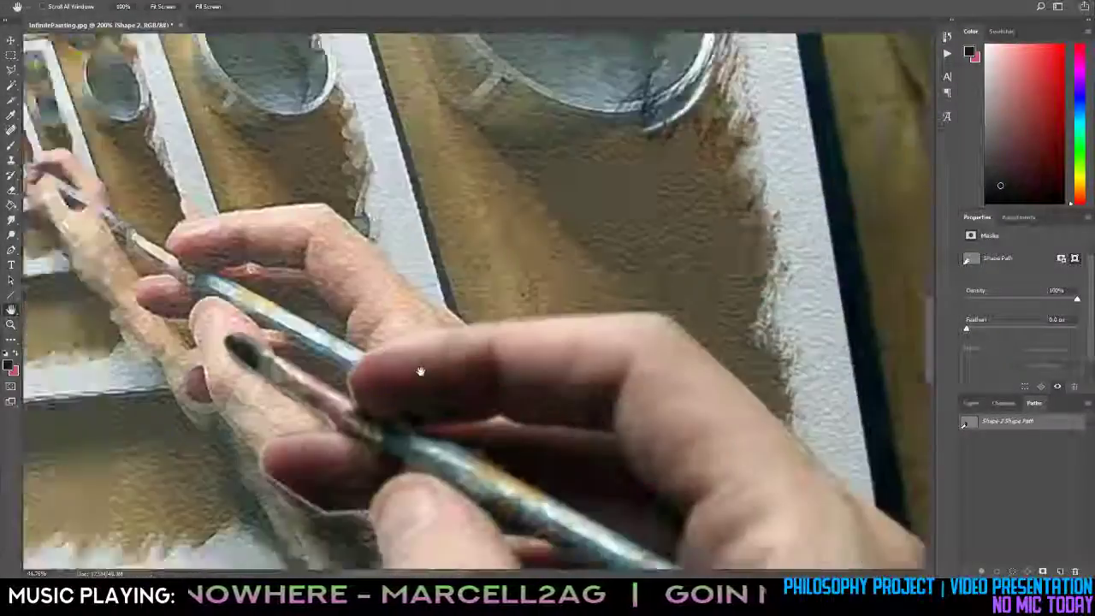
pyautogui.moveTo(420, 371); pyautogui.dragTo(770, 368)
pyautogui.moveTo(171, 547)
pyautogui.mouseDown()
pyautogui.moveTo(372, 487)
pyautogui.moveTo(588, 291)
pyautogui.mouseUp()
pyautogui.press('z')
pyautogui.click(656, 210)
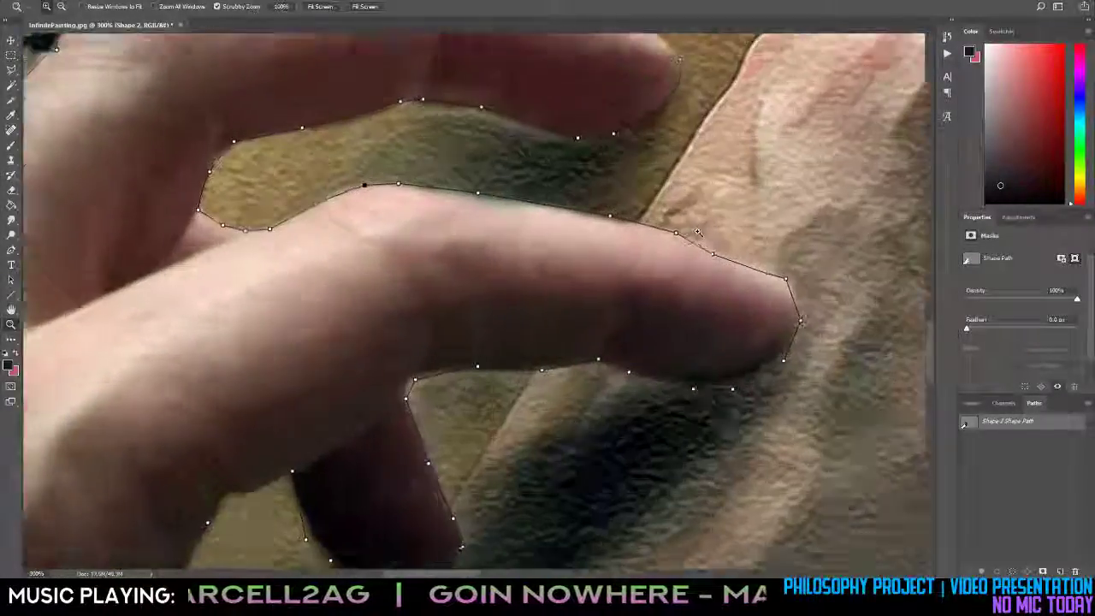
pyautogui.click(697, 232)
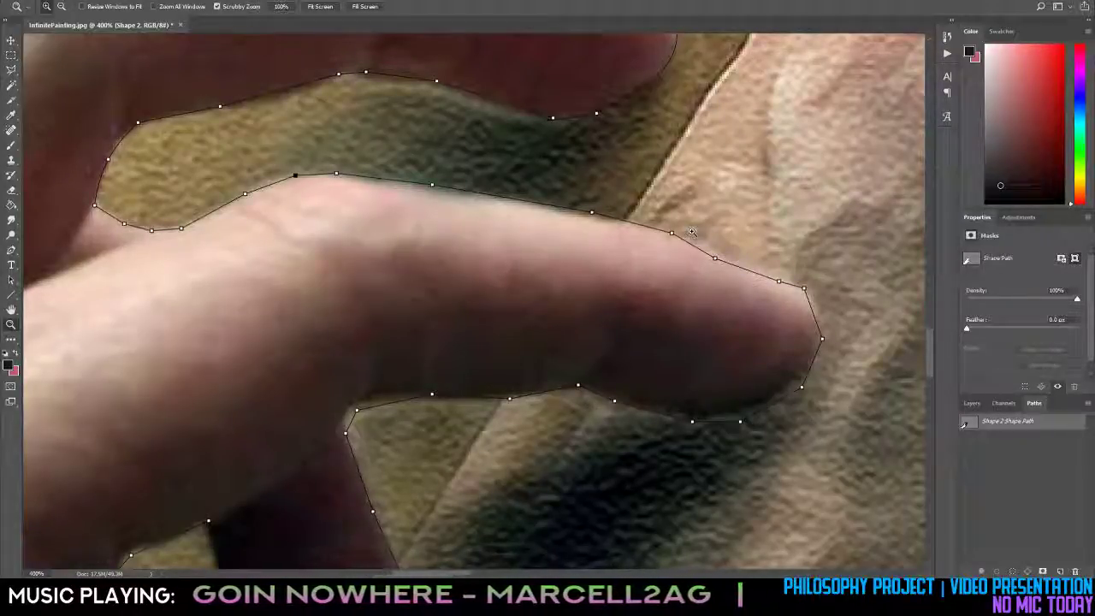
pyautogui.press('p')
pyautogui.moveTo(672, 234); pyautogui.dragTo(675, 237)
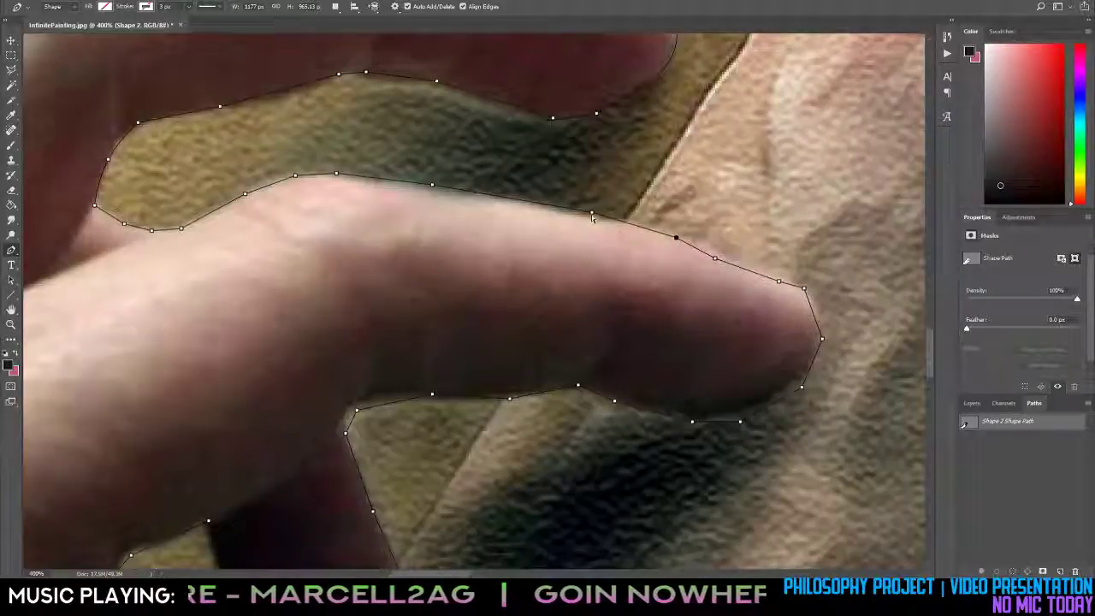
pyautogui.moveTo(591, 215); pyautogui.dragTo(562, 218)
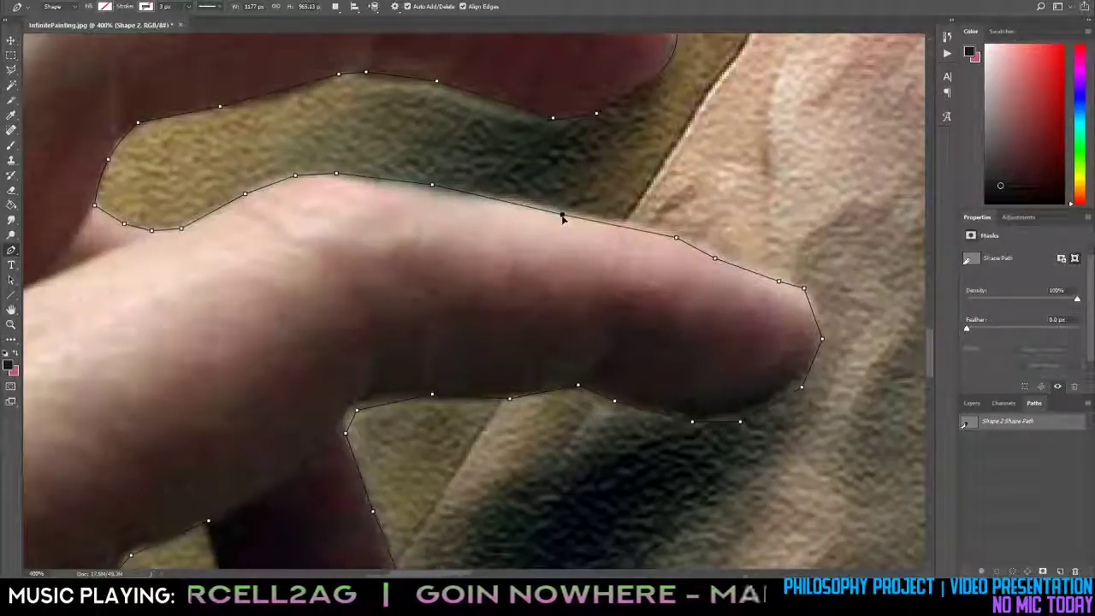
pyautogui.click(714, 256)
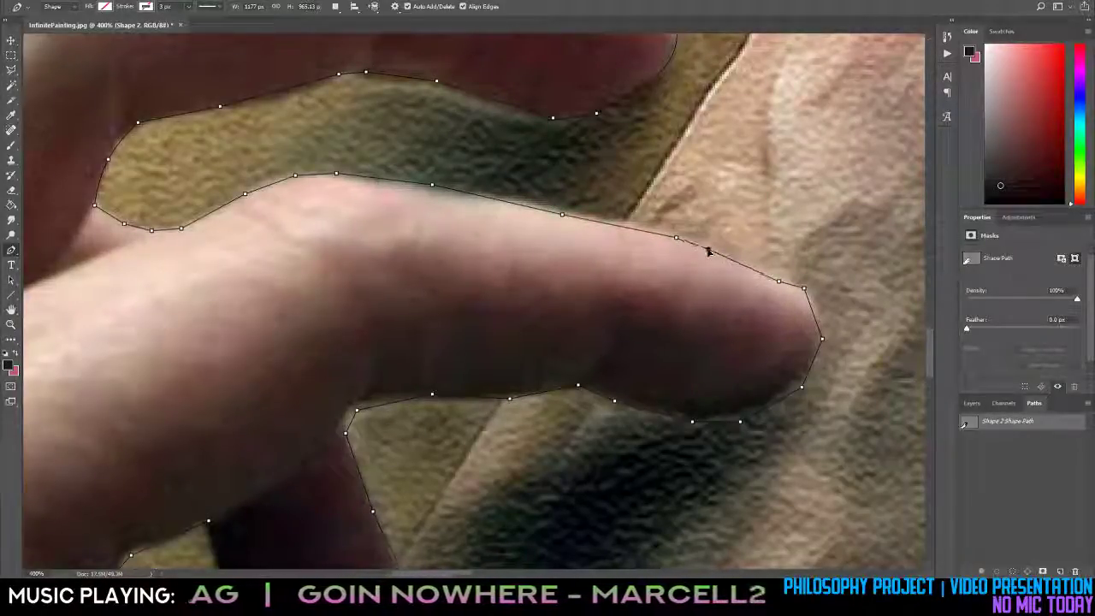
# Reshape the path into a tight curve around the tip of the second finger.
pyautogui.moveTo(778, 278); pyautogui.dragTo(802, 287)
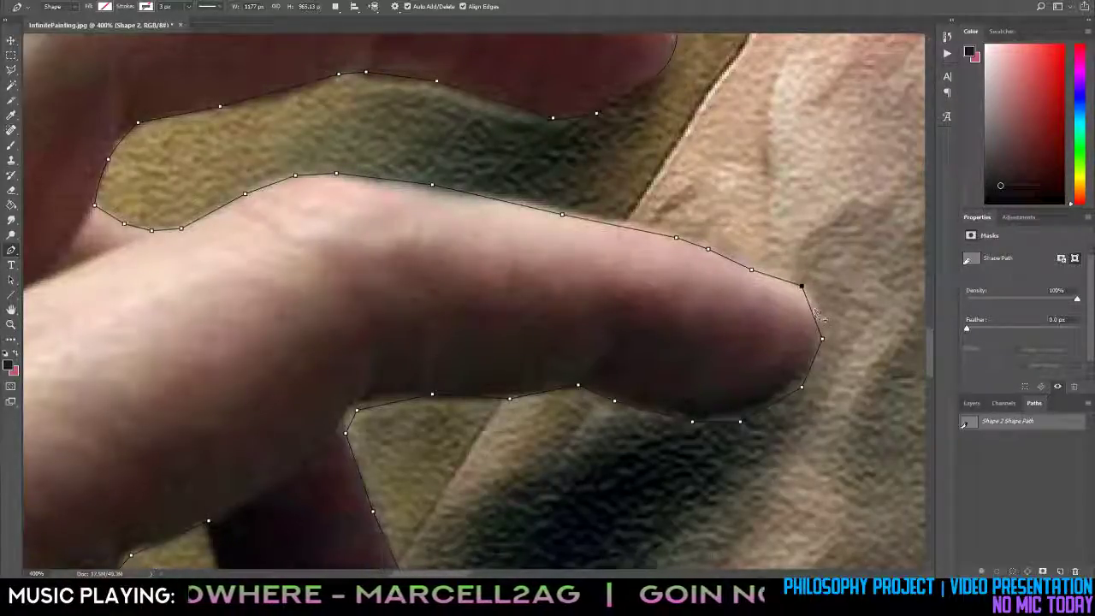
pyautogui.moveTo(821, 340); pyautogui.dragTo(786, 388)
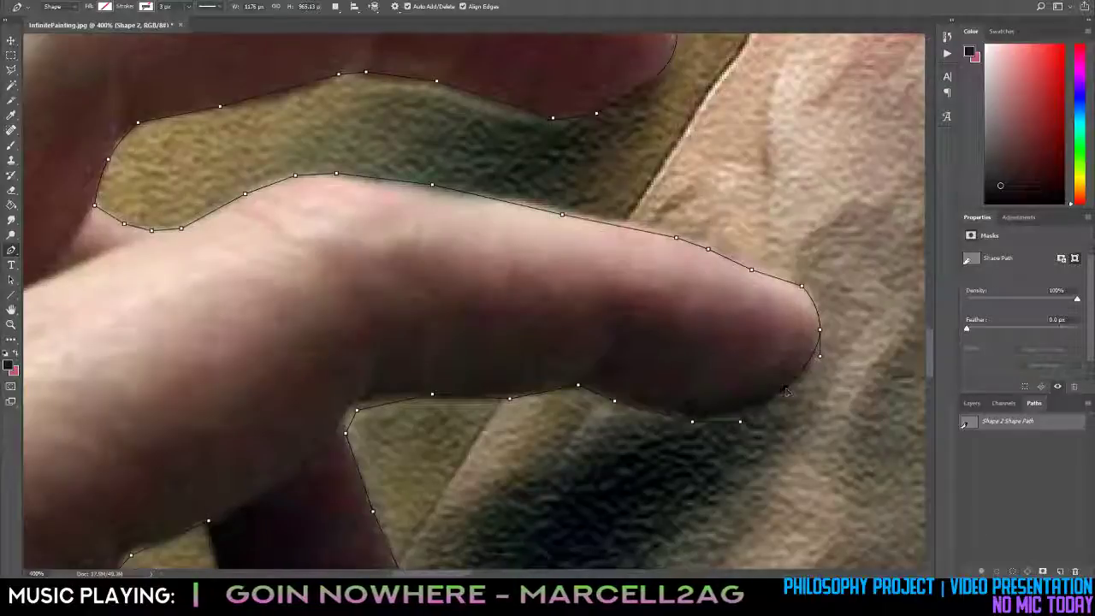
pyautogui.click(741, 421)
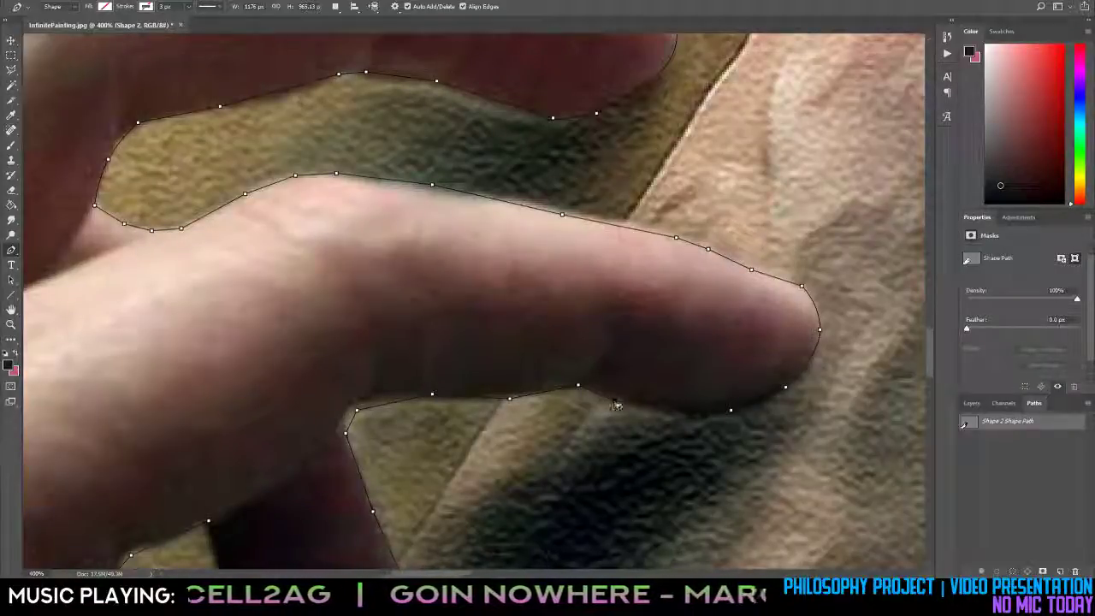
# Tighten the path along the second finger's underside and fit its inner corner to where the finger below begins.
pyautogui.click(509, 398)
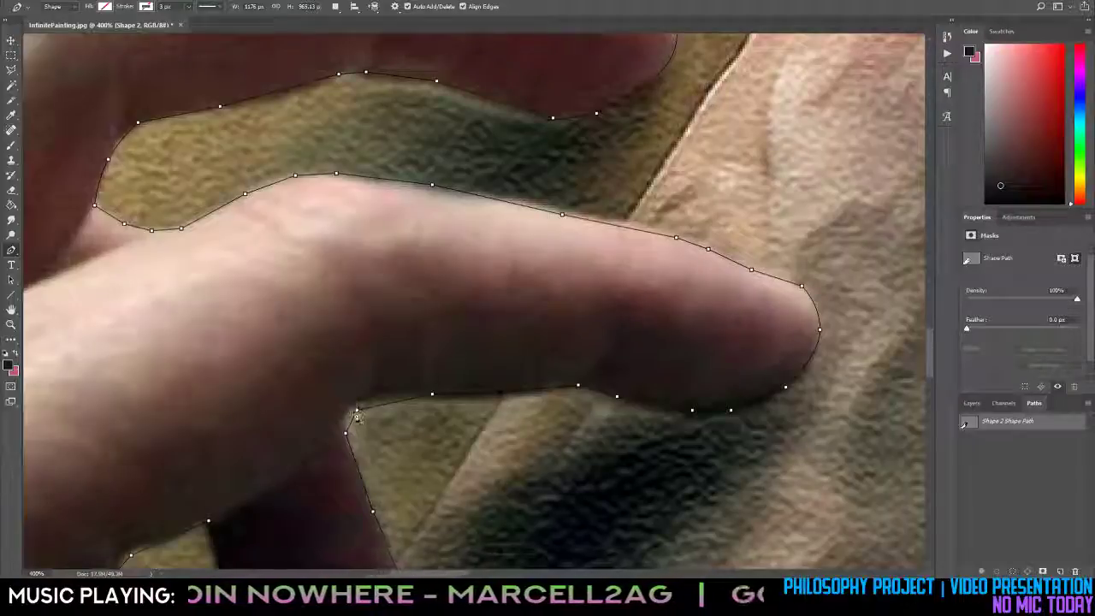
pyautogui.moveTo(354, 412); pyautogui.dragTo(365, 391)
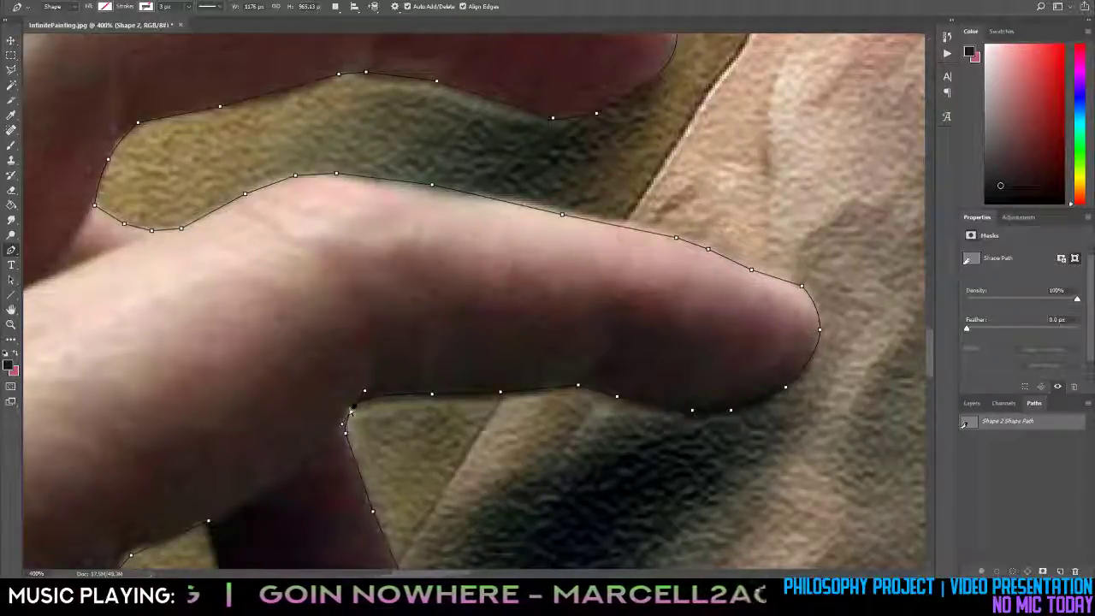
pyautogui.moveTo(355, 406); pyautogui.dragTo(352, 406)
pyautogui.keyDown('ctrl'); pyautogui.click(394, 419); pyautogui.keyUp('ctrl')
pyautogui.scroll(-1, 393, 419)
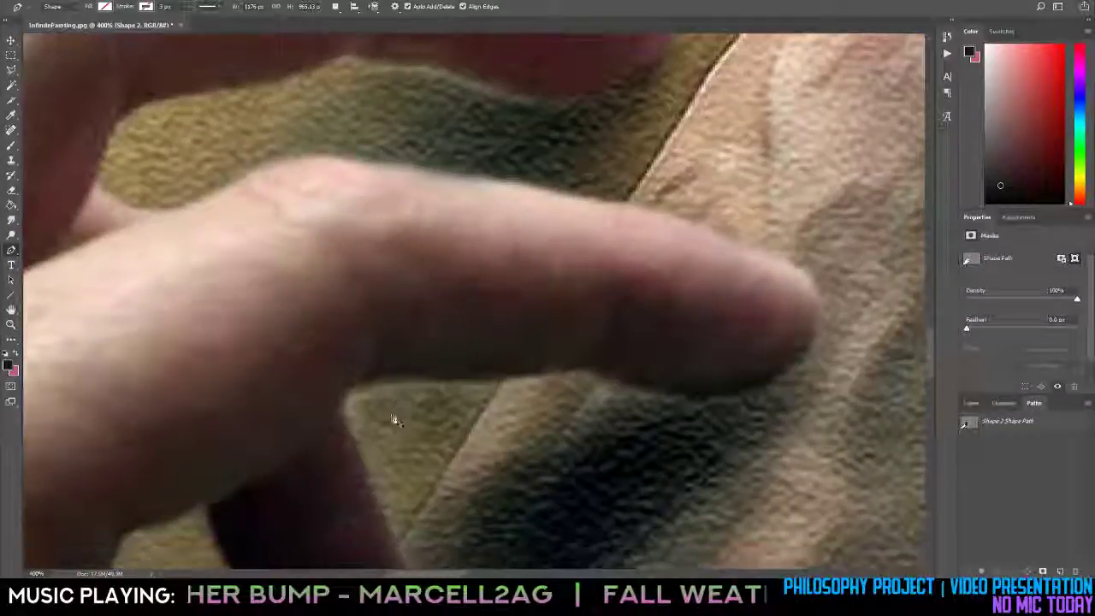
pyautogui.click(1047, 424)
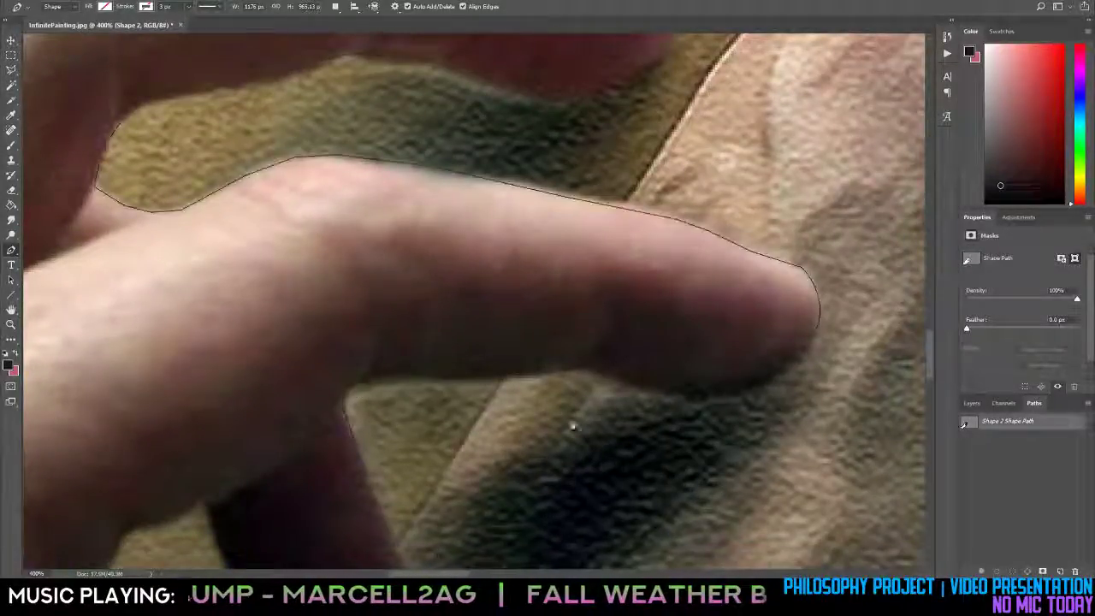
pyautogui.keyDown('ctrl'); pyautogui.click(346, 416); pyautogui.keyUp('ctrl')
pyautogui.press('z')
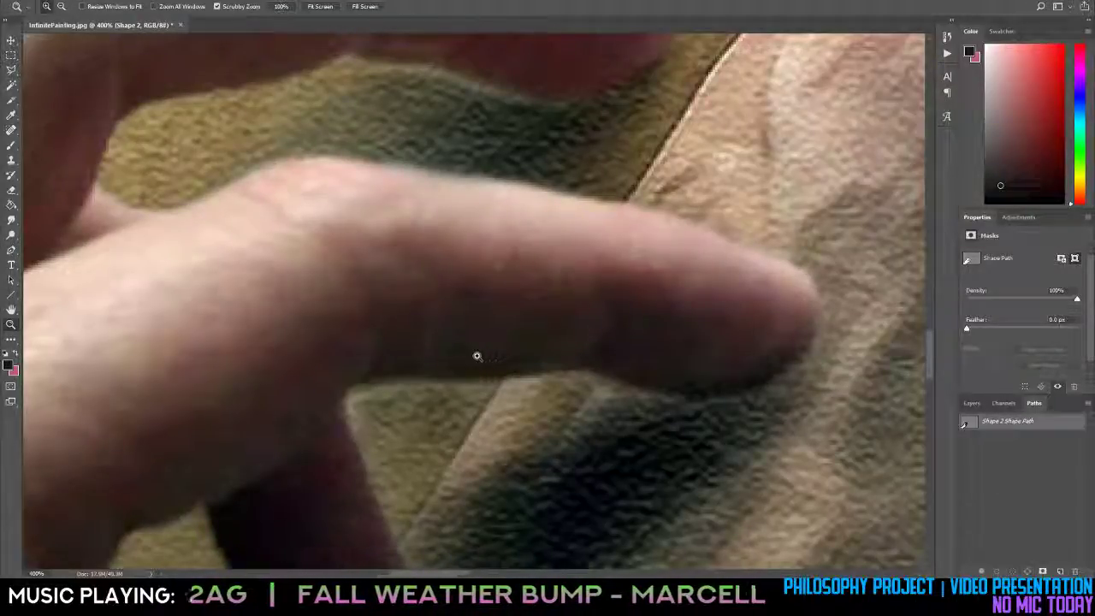
pyautogui.press('g')
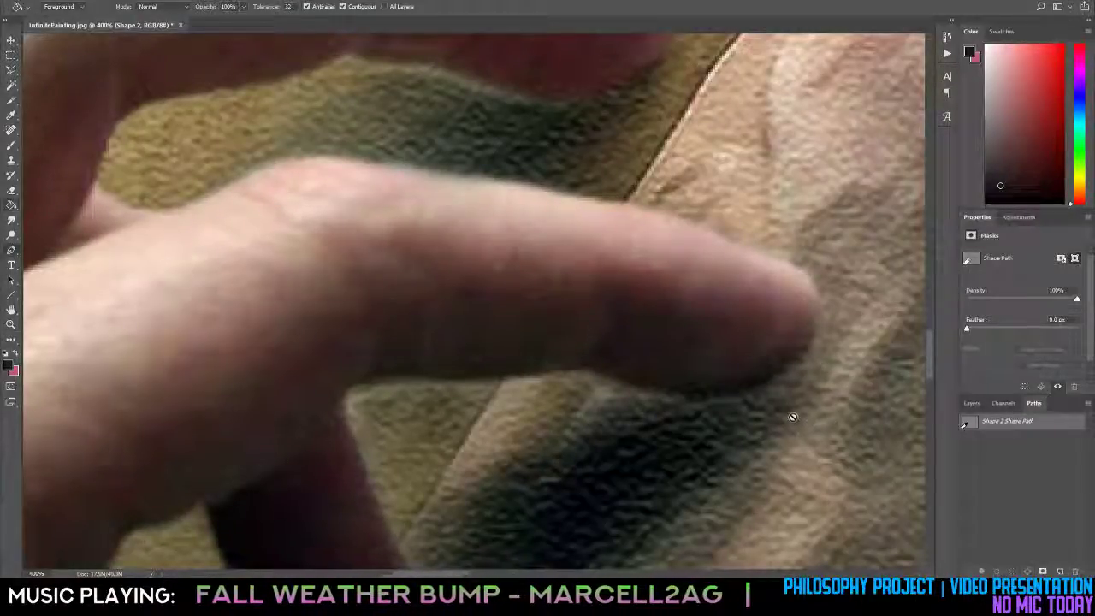
pyautogui.press('z')
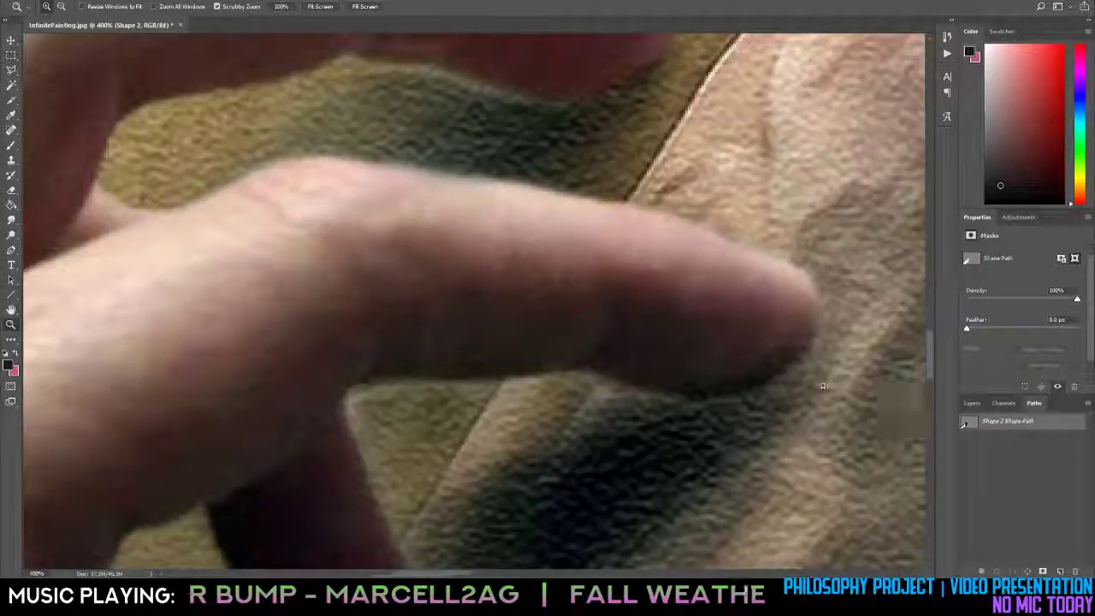
pyautogui.press('p')
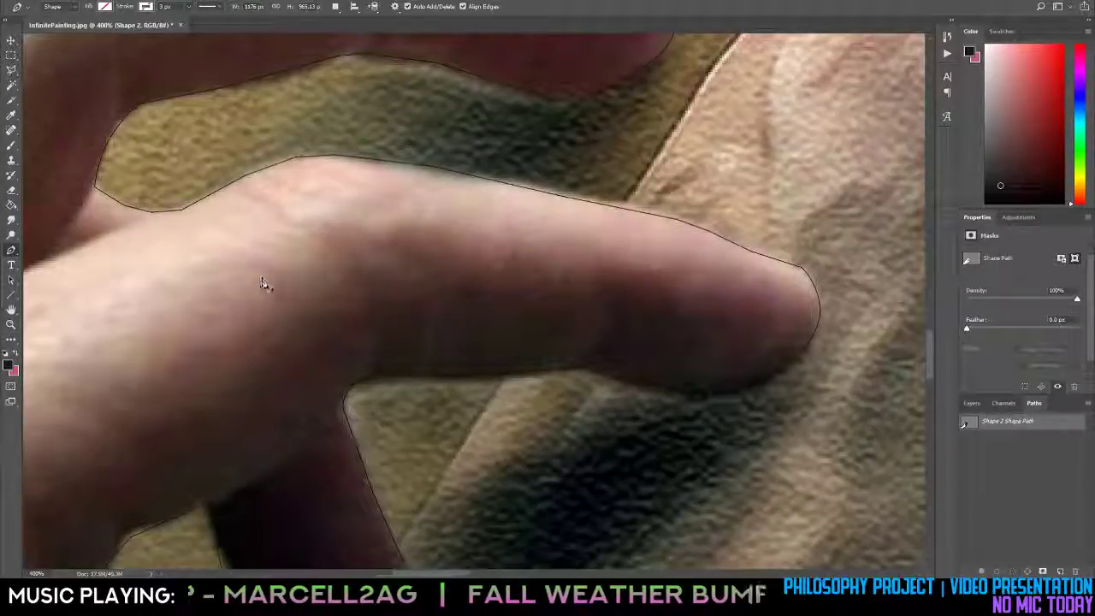
pyautogui.press('v')
pyautogui.press('m')
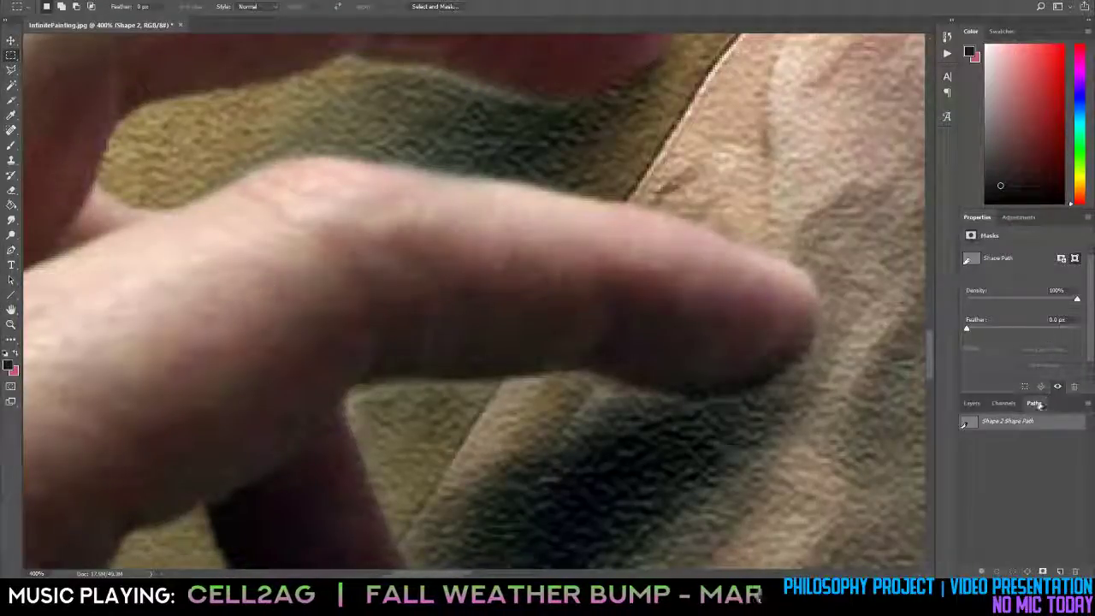
pyautogui.click(975, 405)
pyautogui.click(1032, 404)
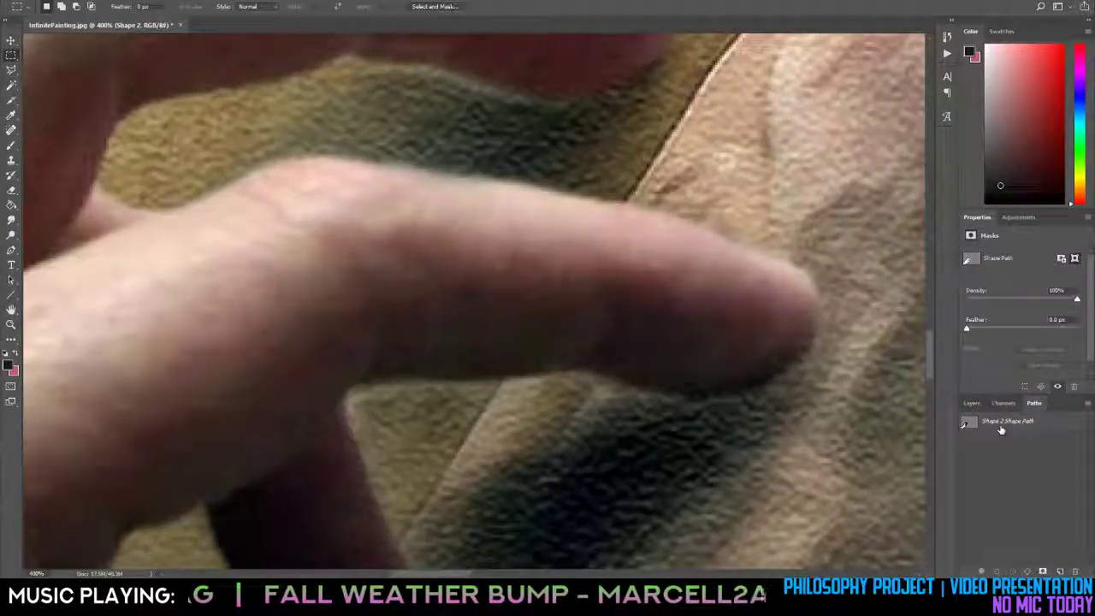
# Reactivate the Shape 2 Shape Path and fit its anchors to the outline around the curled third finger's tip.
pyautogui.press('p')
pyautogui.scroll(-5, 411, 273)
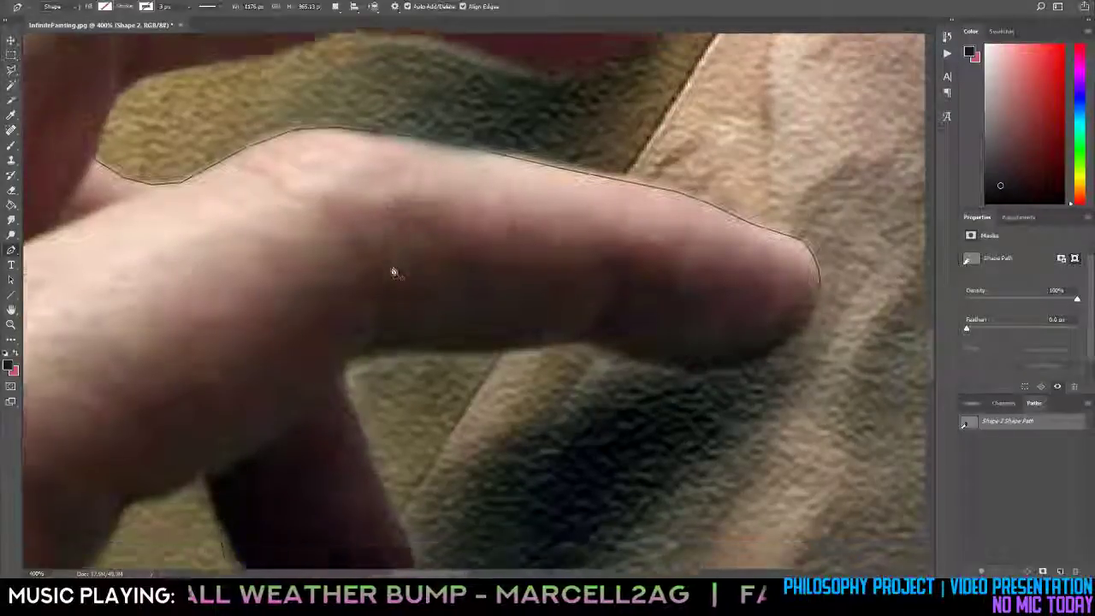
pyautogui.scroll(-2, 380, 301)
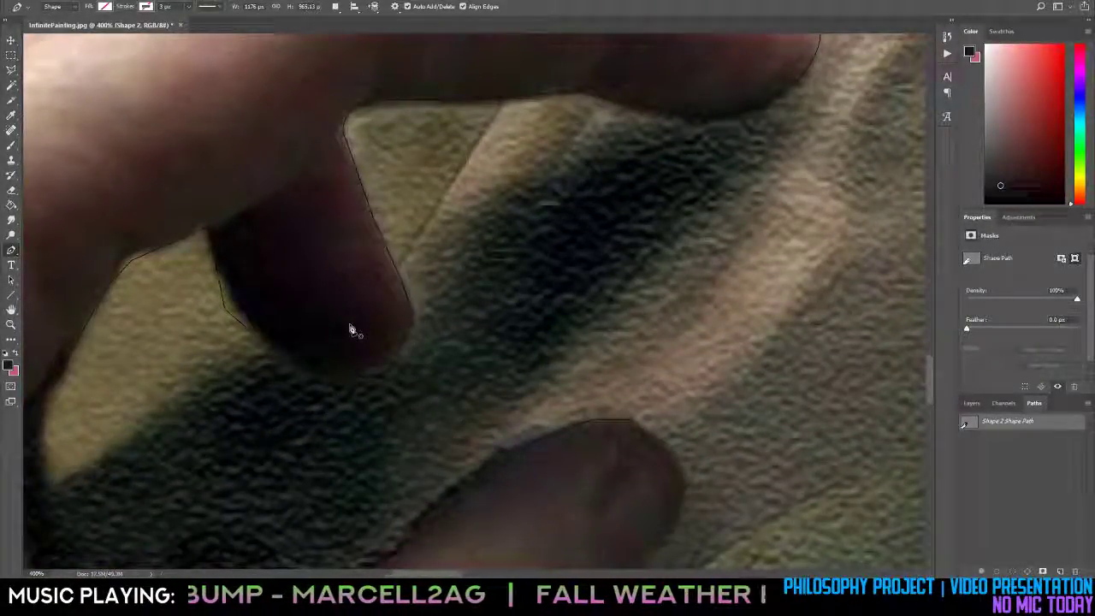
pyautogui.keyDown('ctrl'); pyautogui.click(224, 312); pyautogui.keyUp('ctrl')
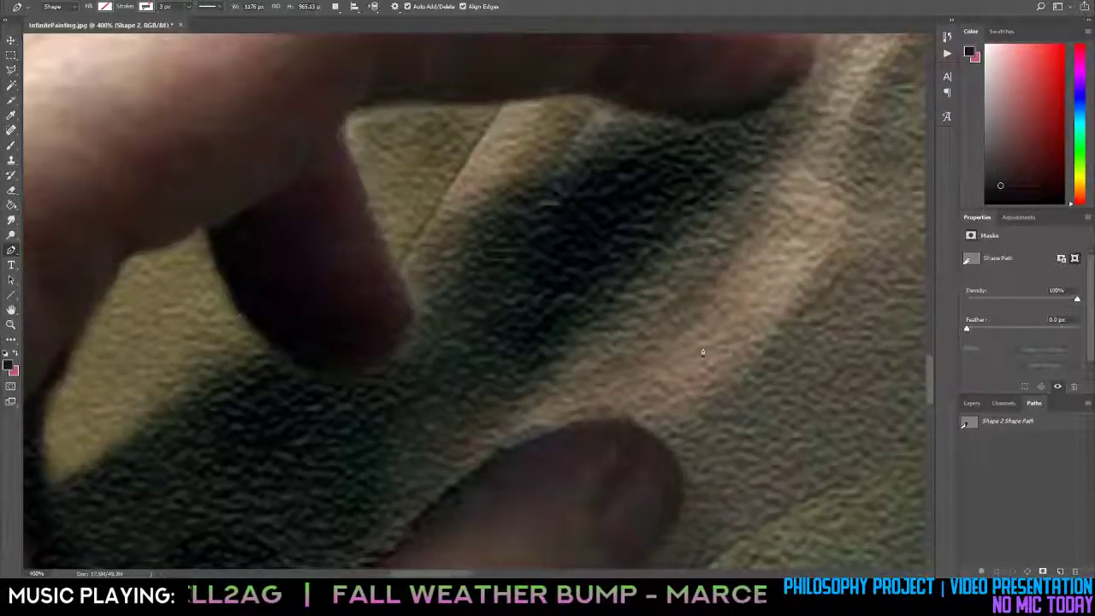
pyautogui.click(987, 421)
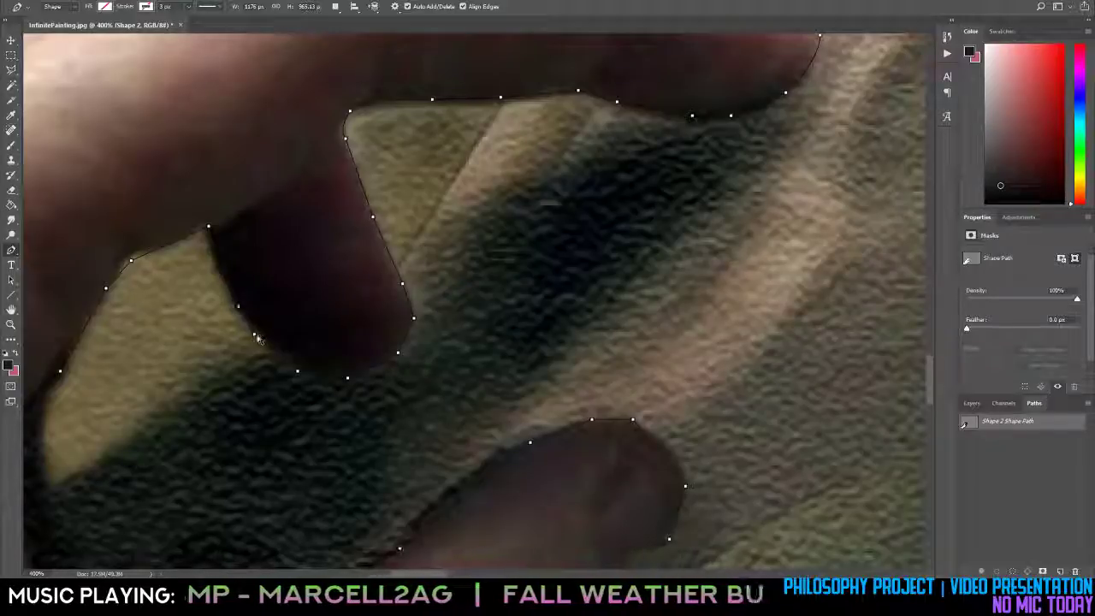
pyautogui.click(257, 337)
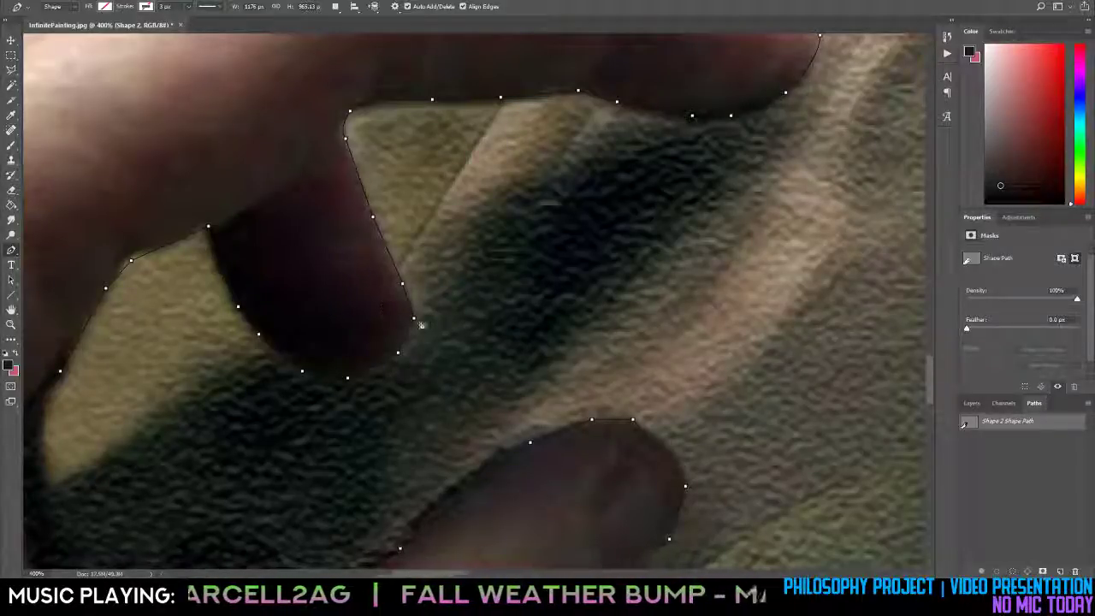
pyautogui.moveTo(399, 282); pyautogui.dragTo(404, 279)
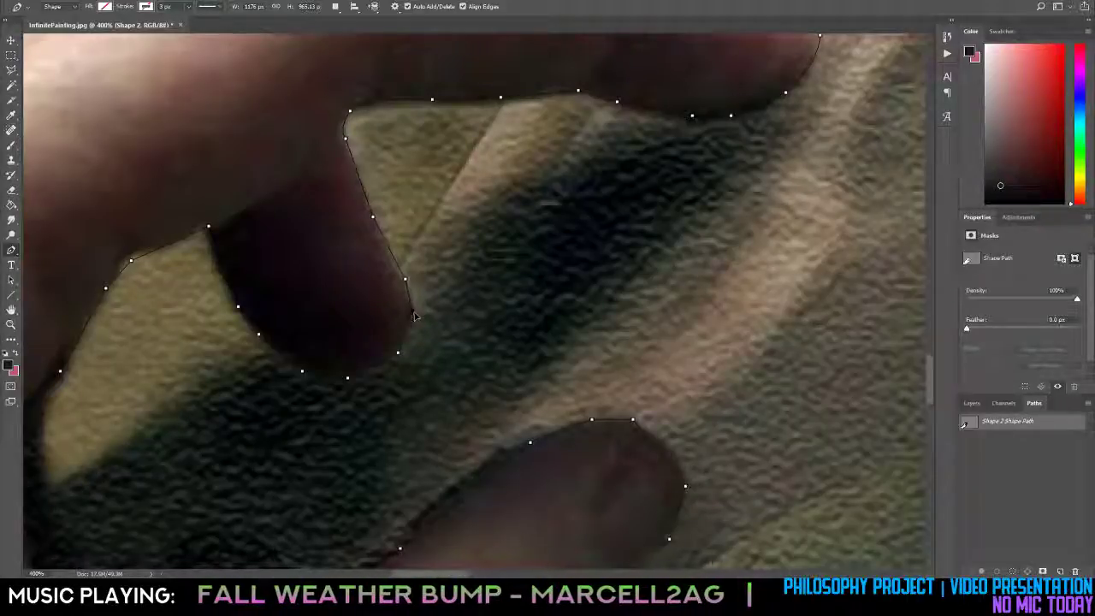
pyautogui.moveTo(411, 298); pyautogui.dragTo(414, 311)
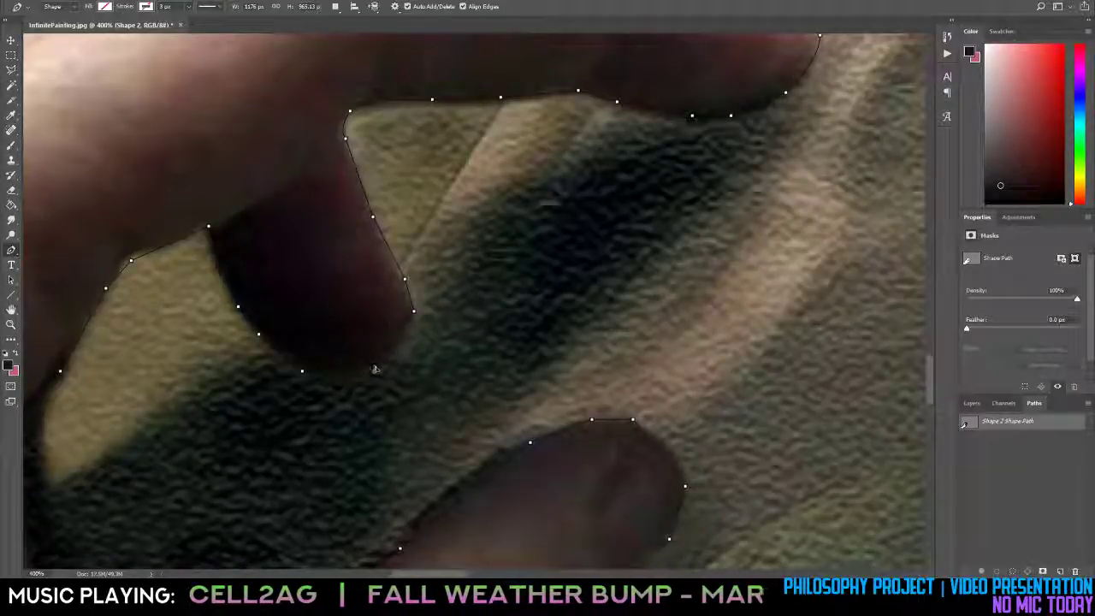
pyautogui.click(362, 374)
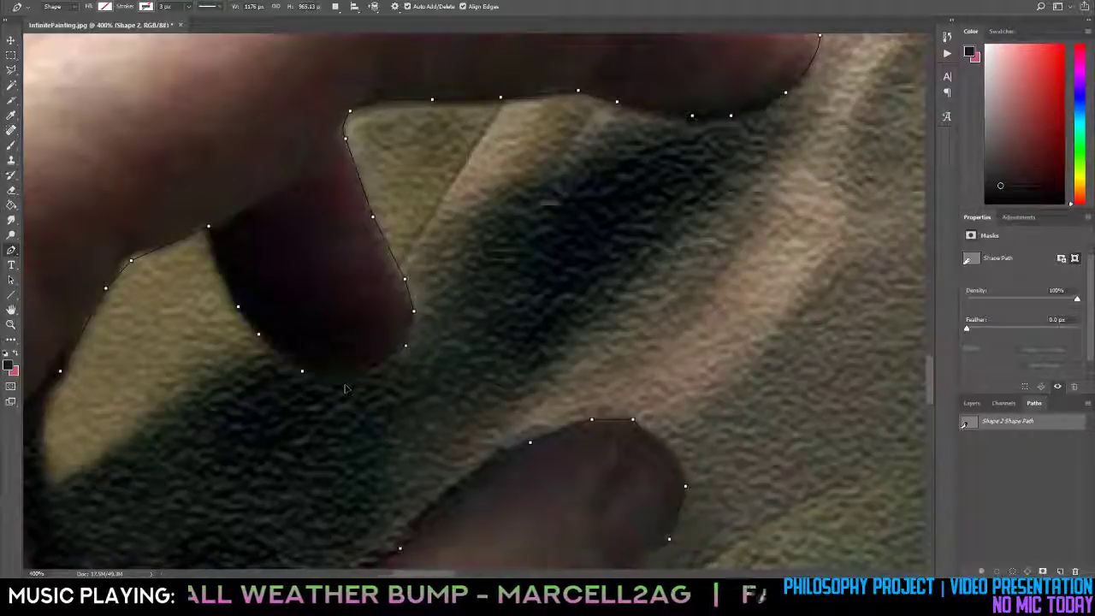
# Move the path anchors at the inner corner between the third finger's base and the palm onto the skin edge.
pyautogui.press('h')
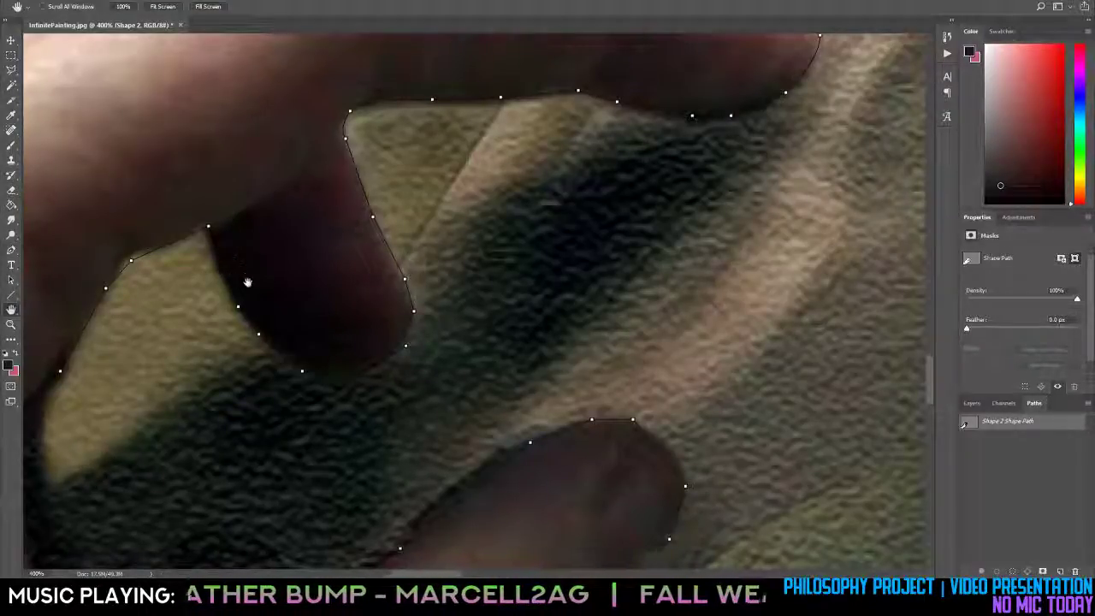
pyautogui.moveTo(277, 298); pyautogui.dragTo(581, 258)
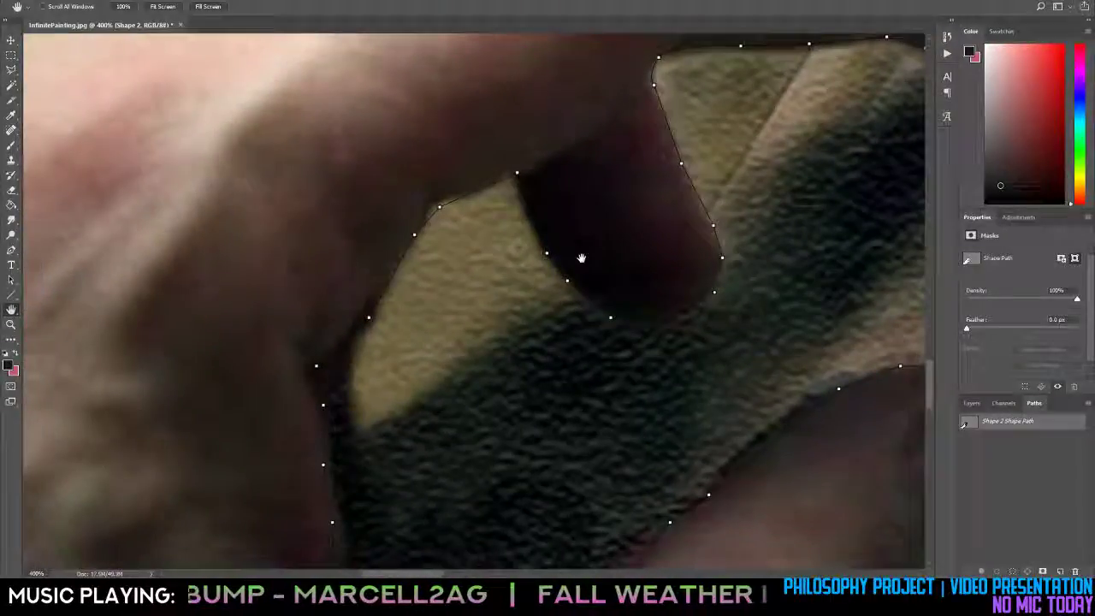
pyautogui.press('p')
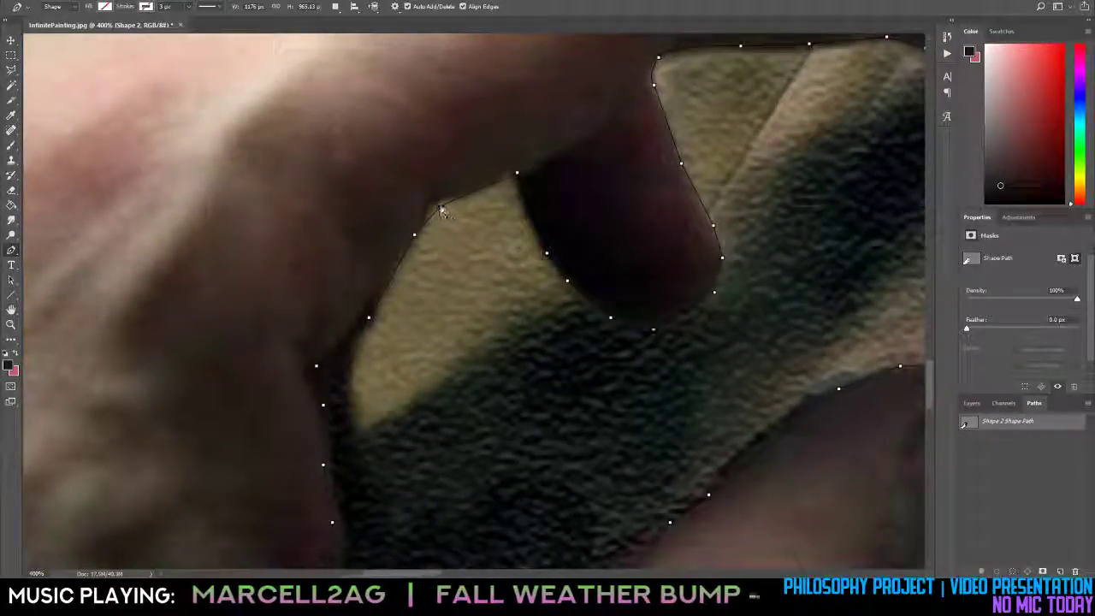
pyautogui.click(439, 206)
pyautogui.moveTo(439, 206); pyautogui.dragTo(430, 205)
pyautogui.keyDown('alt'); pyautogui.click(430, 204); pyautogui.keyUp('alt')
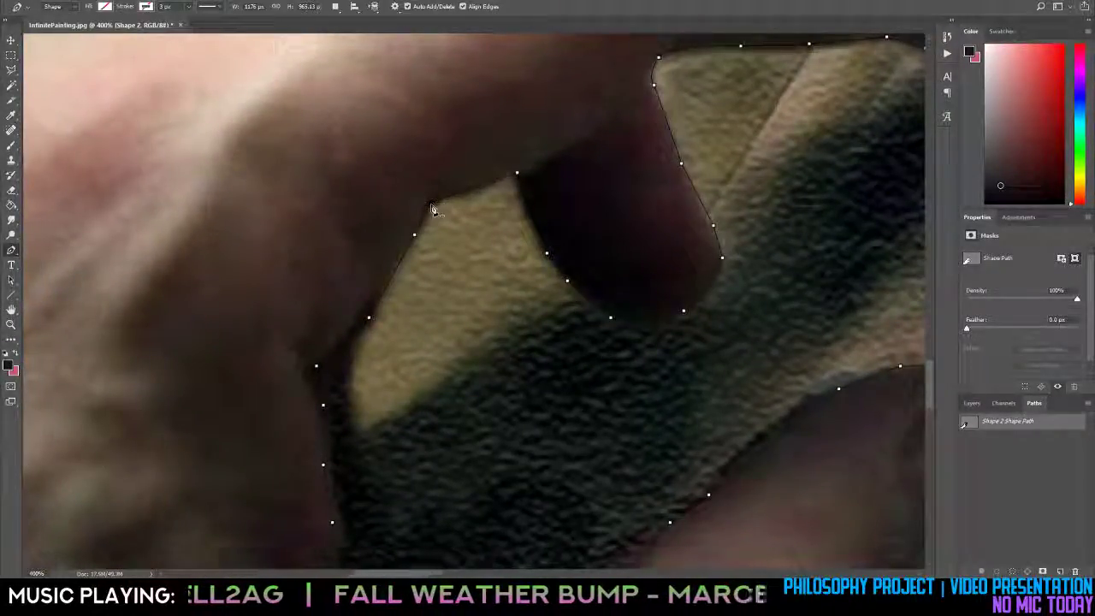
pyautogui.click(418, 215)
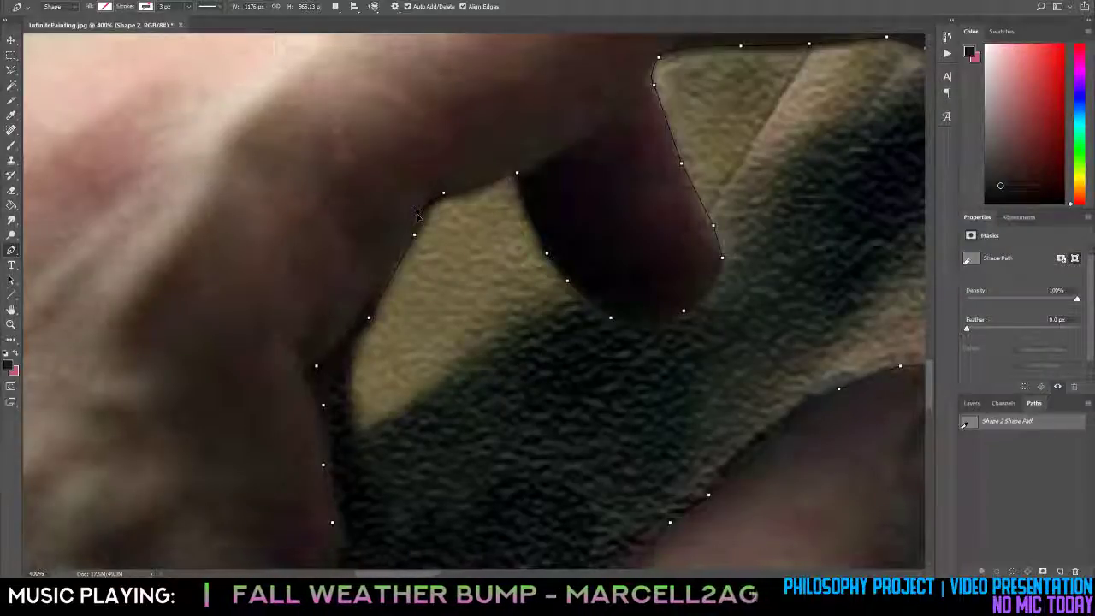
pyautogui.moveTo(416, 236); pyautogui.dragTo(411, 235)
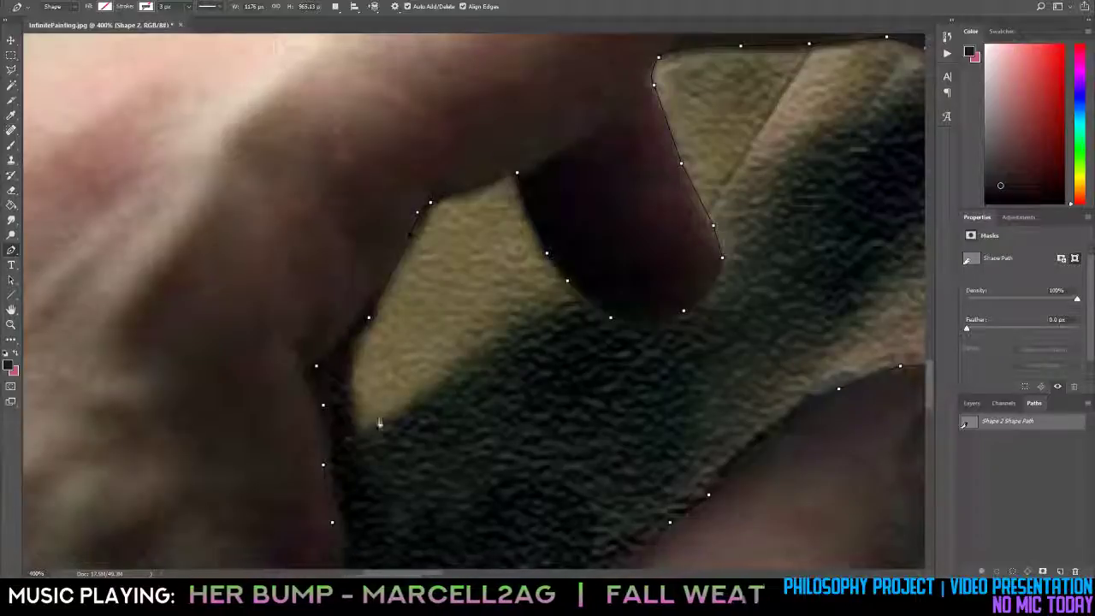
# Adjust the anchors down the palm's edge toward the web of the thumb so the path follows the skin.
pyautogui.press('h')
pyautogui.moveTo(391, 416); pyautogui.dragTo(347, 377)
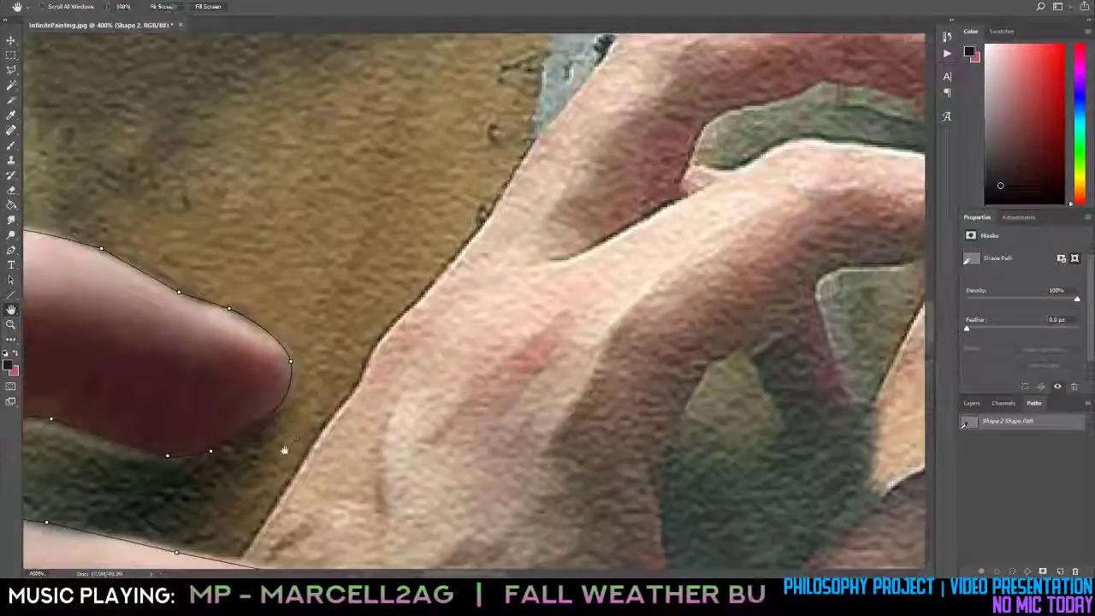
pyautogui.moveTo(283, 450); pyautogui.dragTo(702, 223)
pyautogui.moveTo(342, 522); pyautogui.dragTo(556, 248)
pyautogui.moveTo(493, 479); pyautogui.dragTo(472, 194)
pyautogui.press('p')
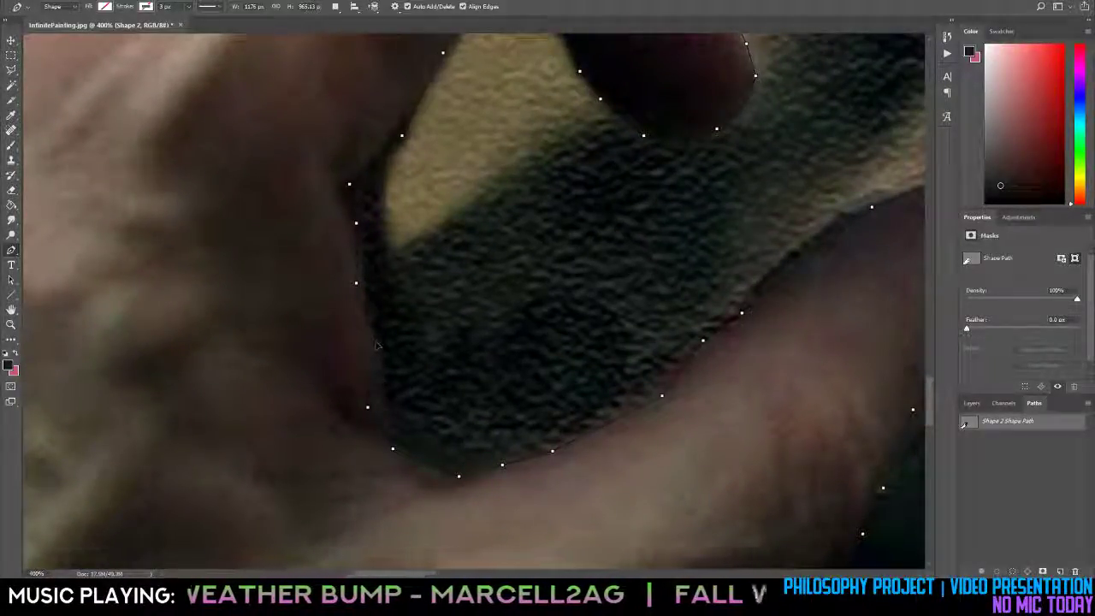
pyautogui.moveTo(379, 380); pyautogui.dragTo(375, 361)
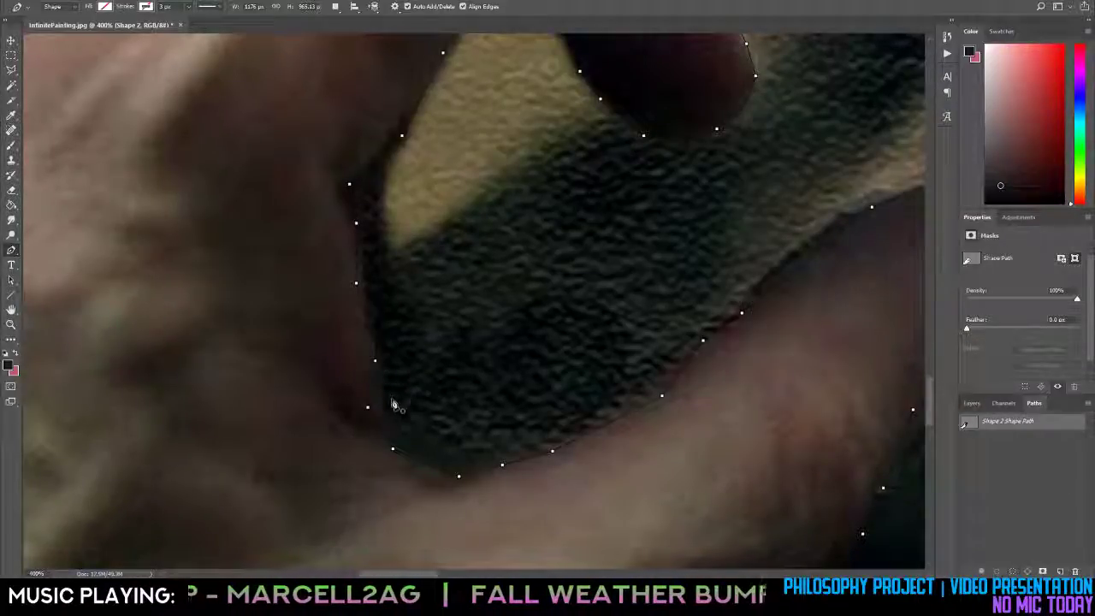
pyautogui.moveTo(368, 407); pyautogui.dragTo(388, 408)
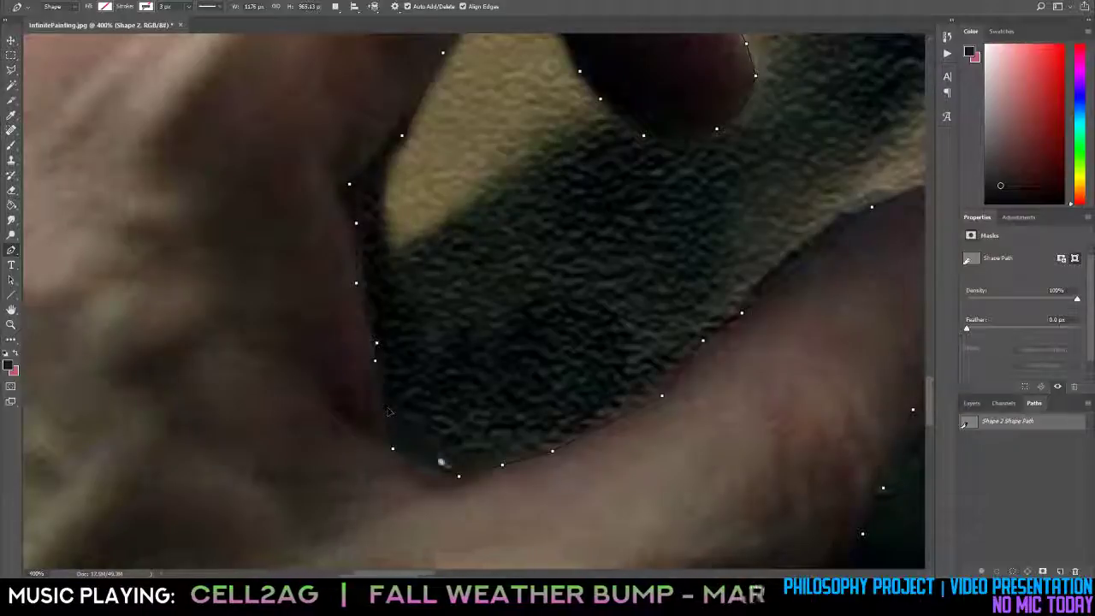
# Rework the anchors along the thumb's upper edge so the path follows its contour against the dark background.
pyautogui.keyDown('alt'); pyautogui.click(693, 393); pyautogui.keyUp('alt')
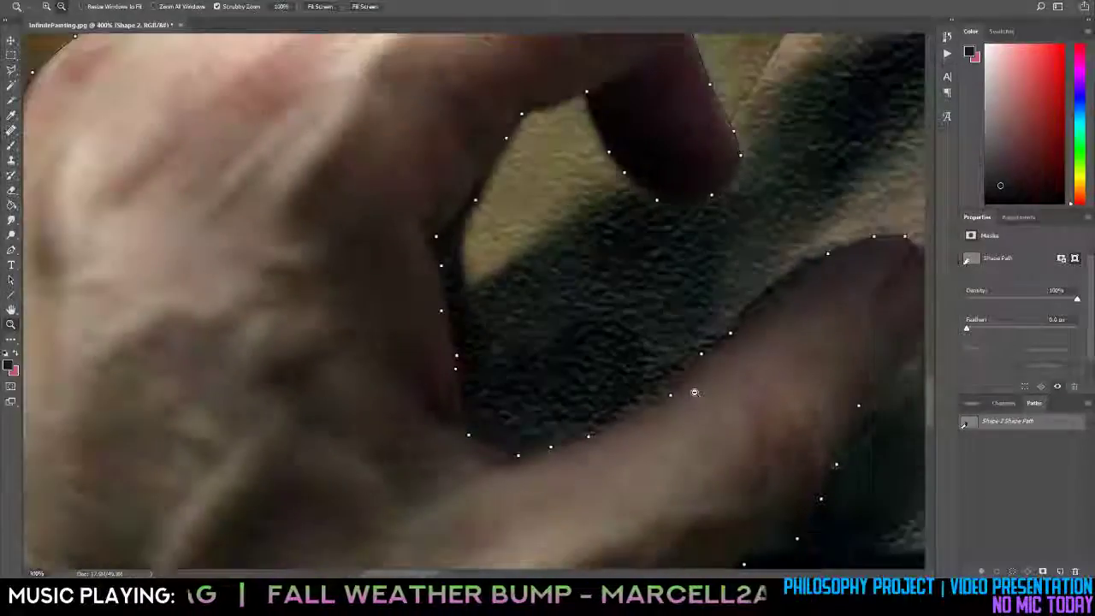
pyautogui.keyDown('alt'); pyautogui.click(694, 393); pyautogui.keyUp('alt')
pyautogui.keyDown('alt'); pyautogui.click(669, 391); pyautogui.keyUp('alt')
pyautogui.moveTo(906, 248); pyautogui.dragTo(340, 456)
pyautogui.moveTo(633, 336); pyautogui.dragTo(596, 285)
pyautogui.press('z')
pyautogui.click(676, 141)
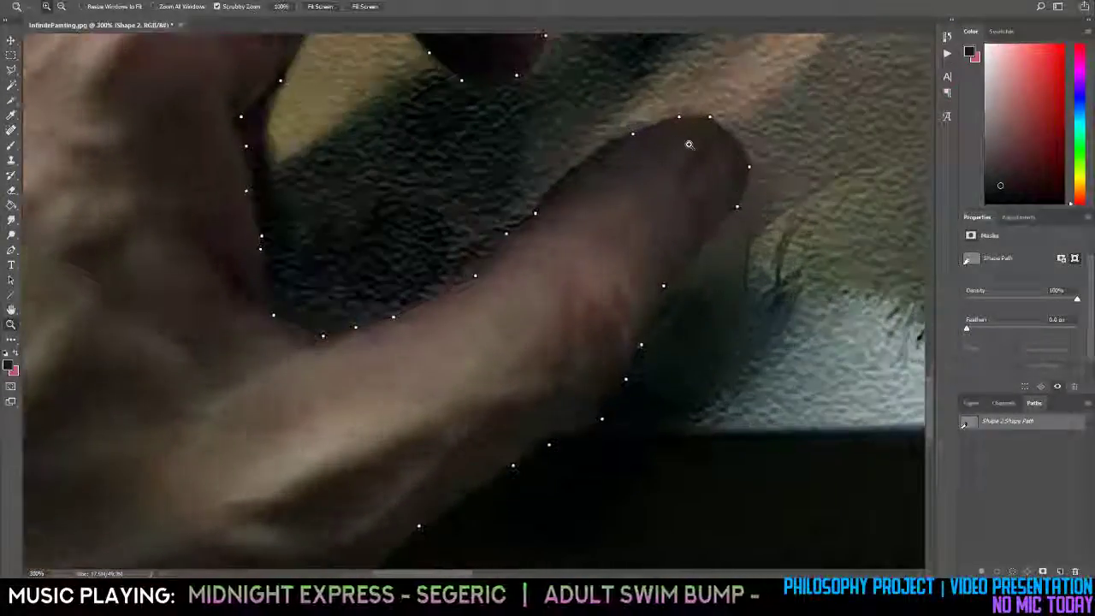
pyautogui.click(690, 146)
pyautogui.press('p')
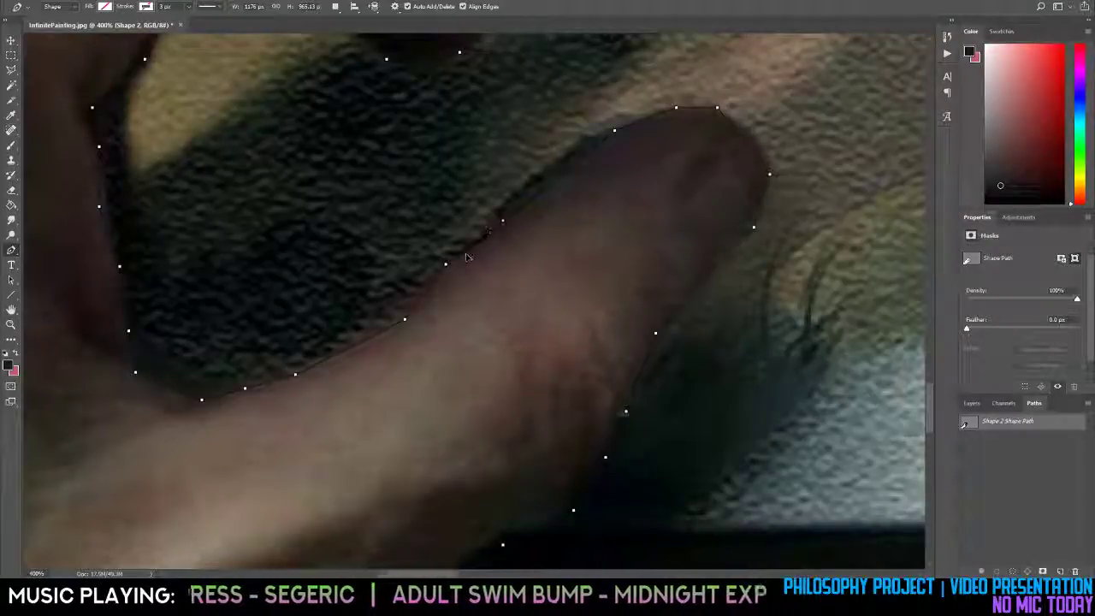
pyautogui.click(502, 221)
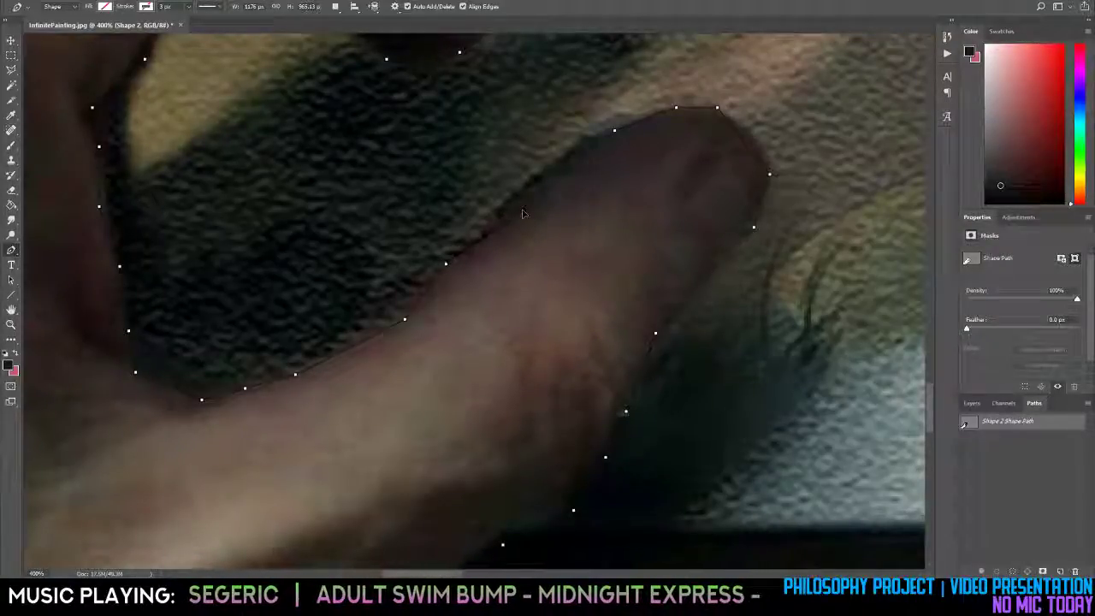
pyautogui.click(506, 214)
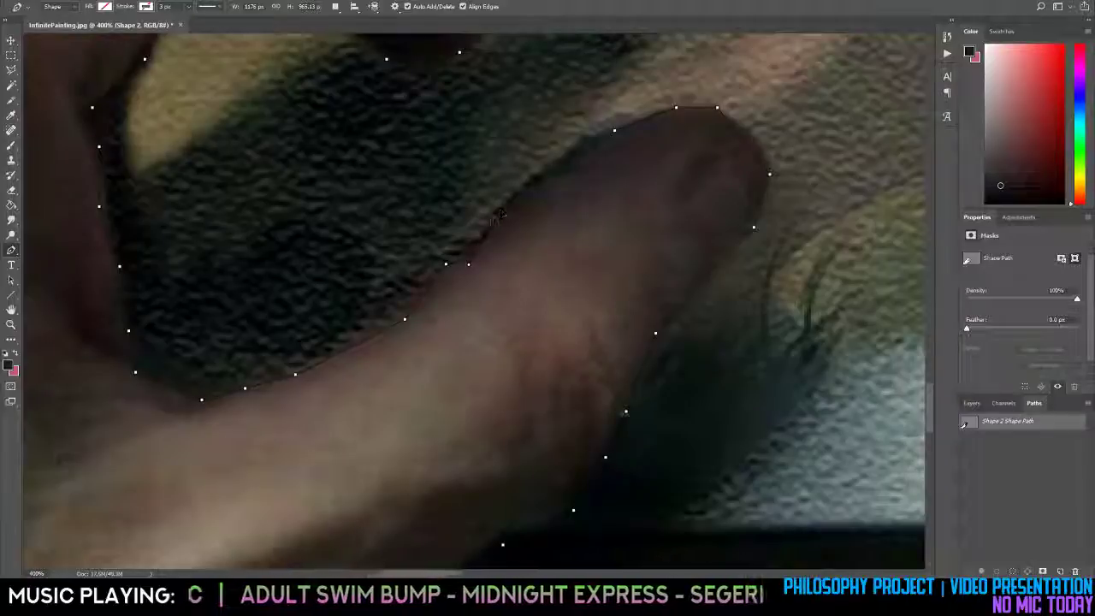
pyautogui.click(468, 264)
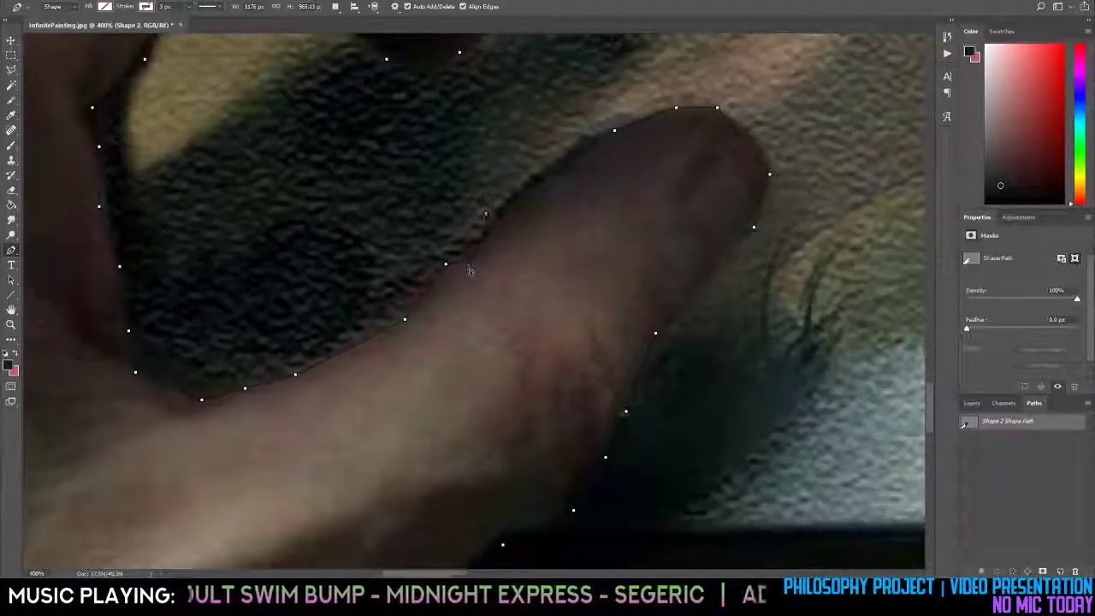
pyautogui.click(453, 264)
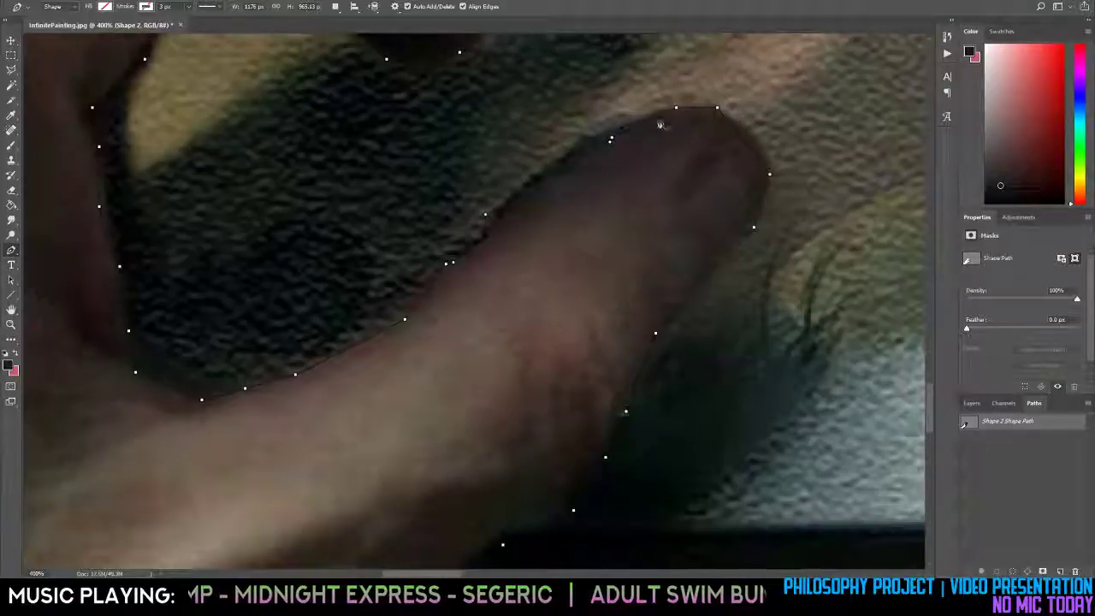
# Reshape the path into a smooth curve around the thumb's tip and refit the anchors just beneath it.
pyautogui.moveTo(676, 109); pyautogui.dragTo(675, 117)
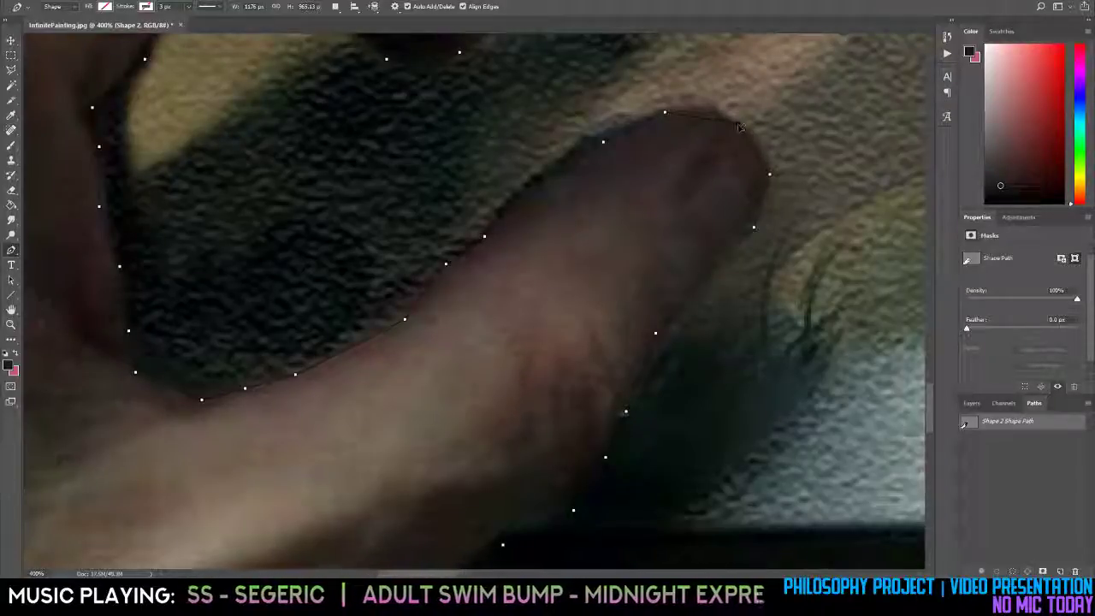
pyautogui.moveTo(738, 124); pyautogui.dragTo(762, 148)
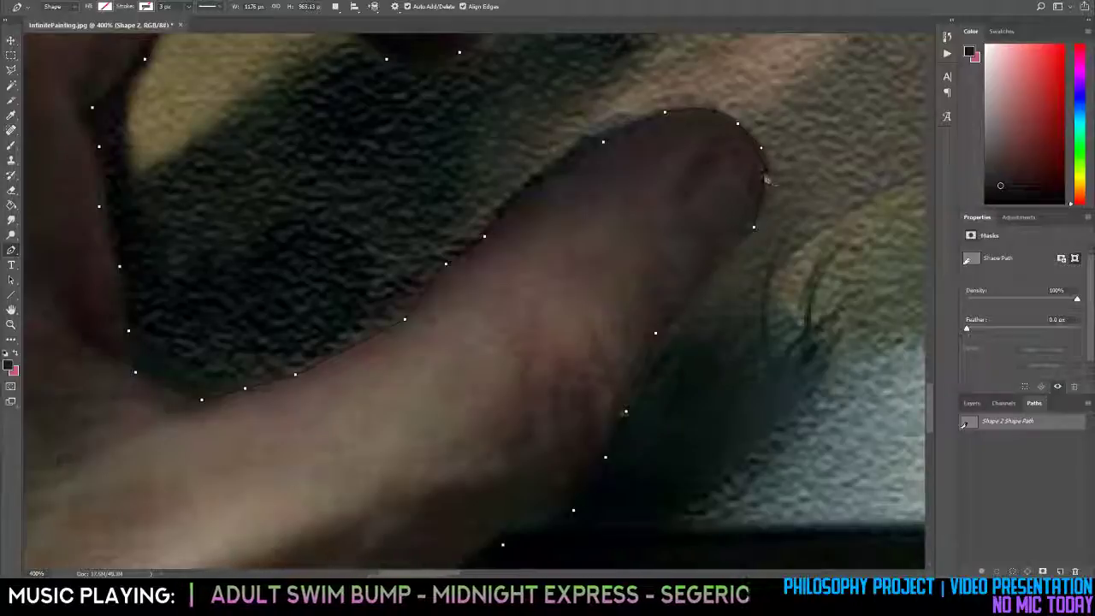
pyautogui.click(753, 229)
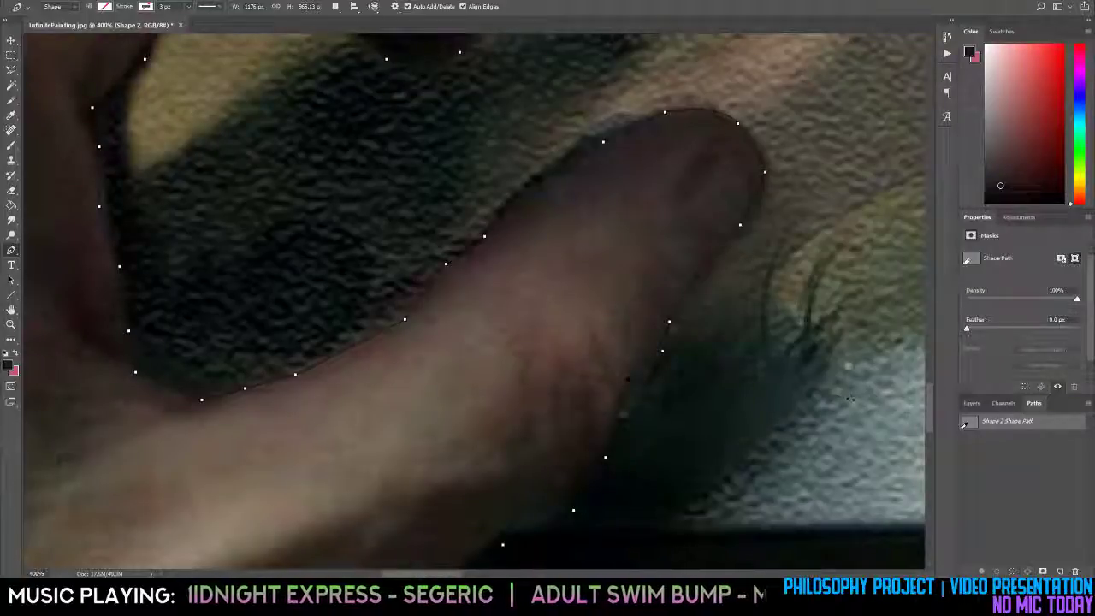
pyautogui.keyDown('ctrl'); pyautogui.click(740, 226); pyautogui.keyUp('ctrl')
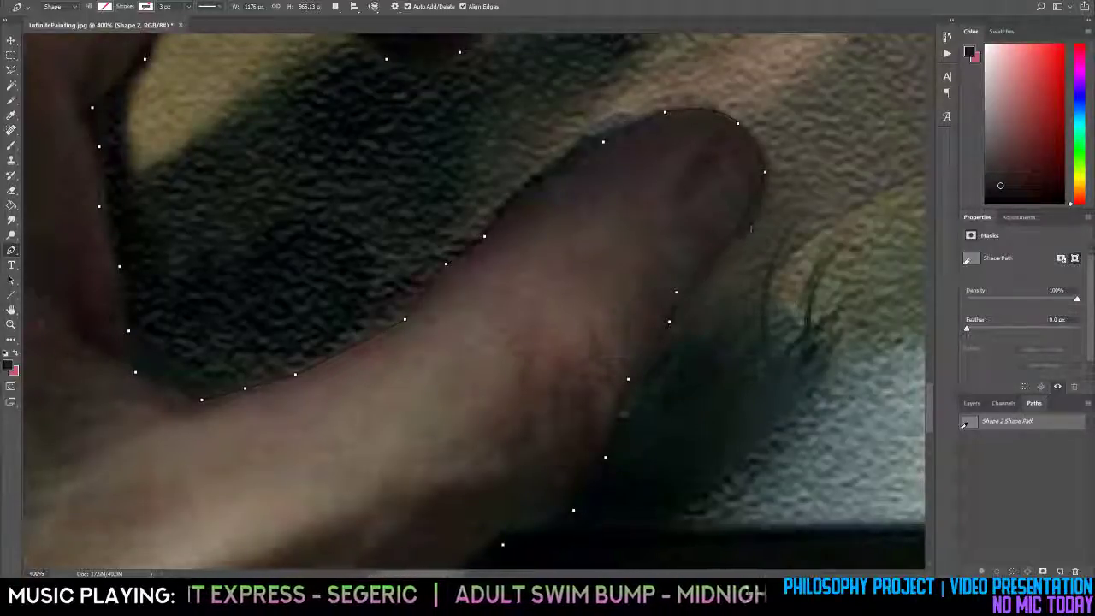
# Fit the path around the underside of the thumb's joint, repositioning the anchors where it meets the black area.
pyautogui.scroll(-5, 672, 359)
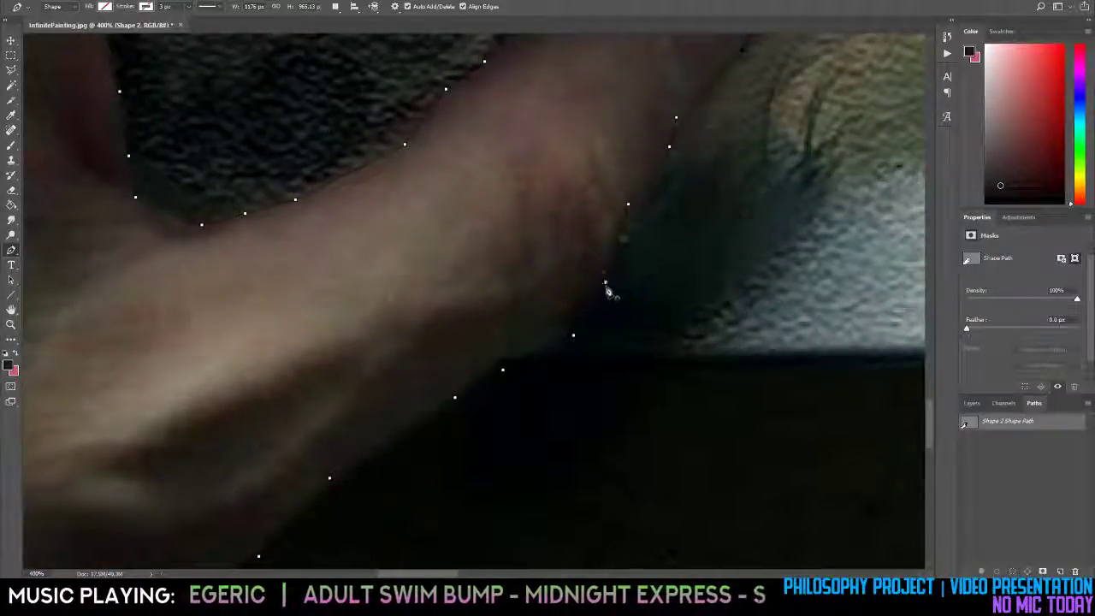
pyautogui.scroll(-2, 603, 274)
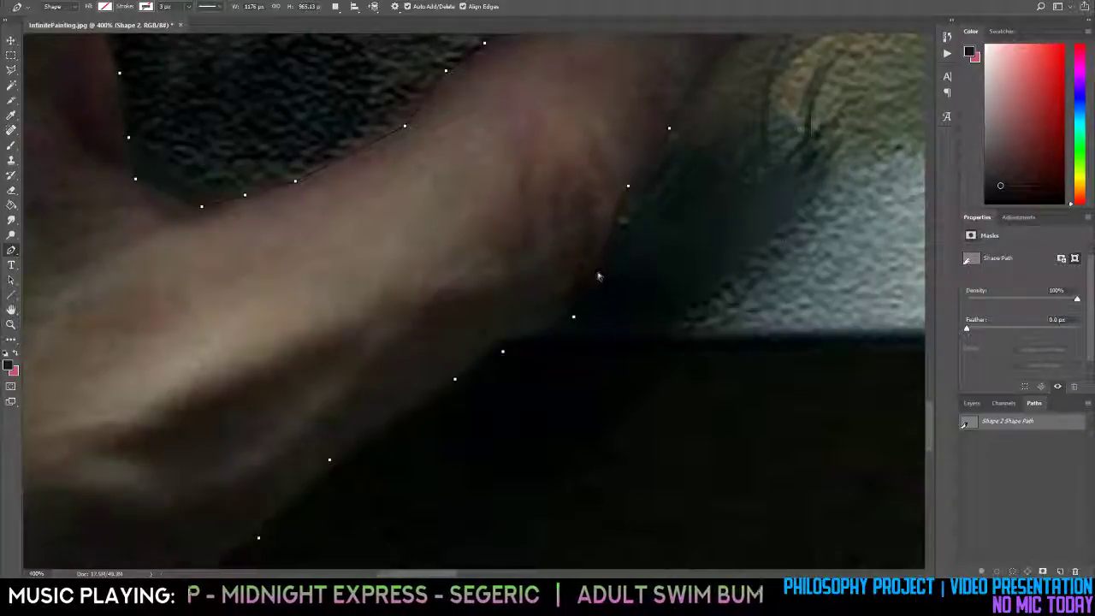
pyautogui.click(502, 341)
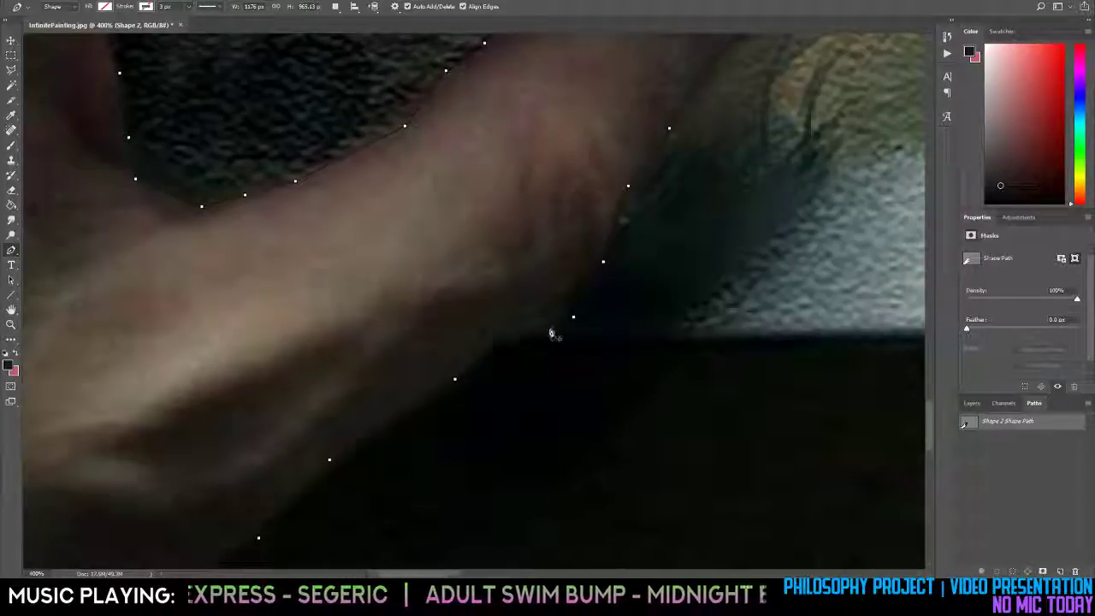
pyautogui.click(573, 318)
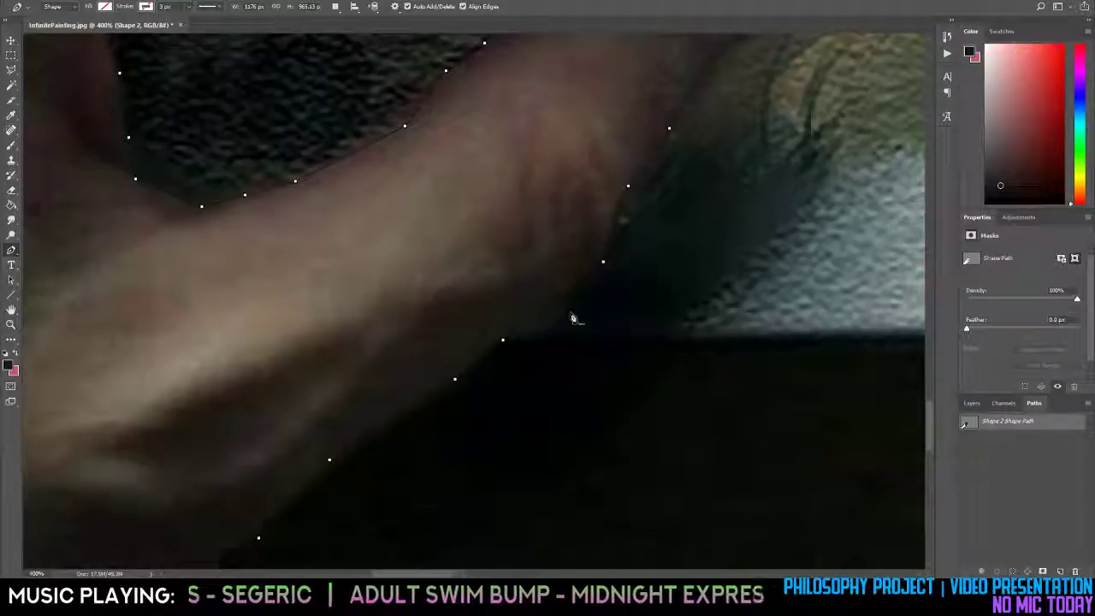
pyautogui.click(583, 297)
# Refine the path's anchors from the thumb's underside down to the shadowed lower edge of the wrist.
pyautogui.press('space')
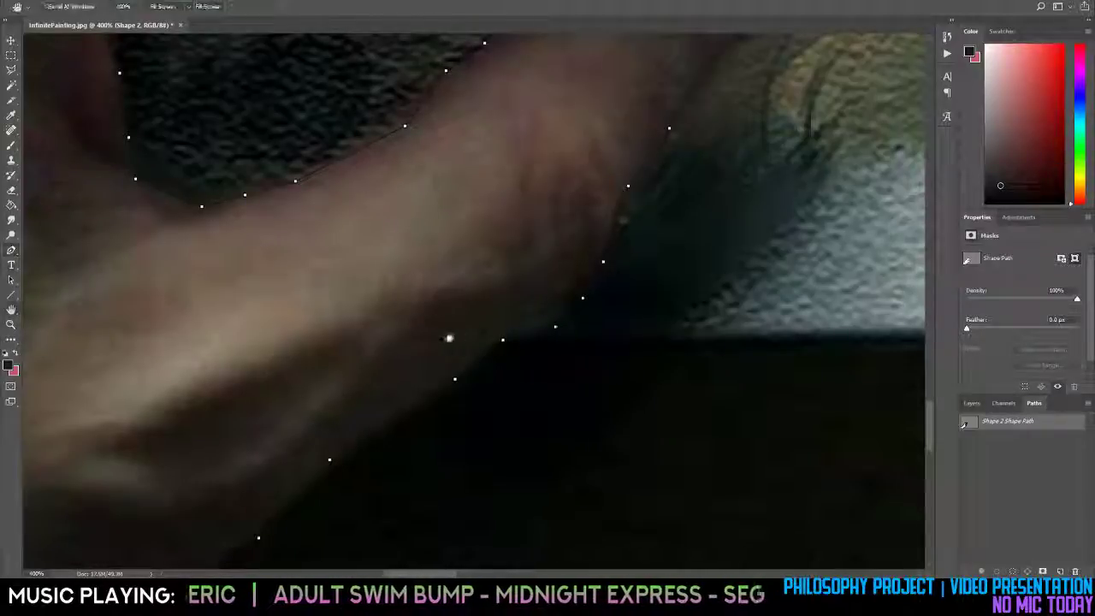
pyautogui.moveTo(450, 335)
pyautogui.mouseDown()
pyautogui.moveTo(442, 323)
pyautogui.moveTo(633, 198)
pyautogui.moveTo(574, 264)
pyautogui.moveTo(647, 189)
pyautogui.moveTo(598, 213)
pyautogui.mouseUp()
pyautogui.moveTo(666, 201); pyautogui.dragTo(669, 204)
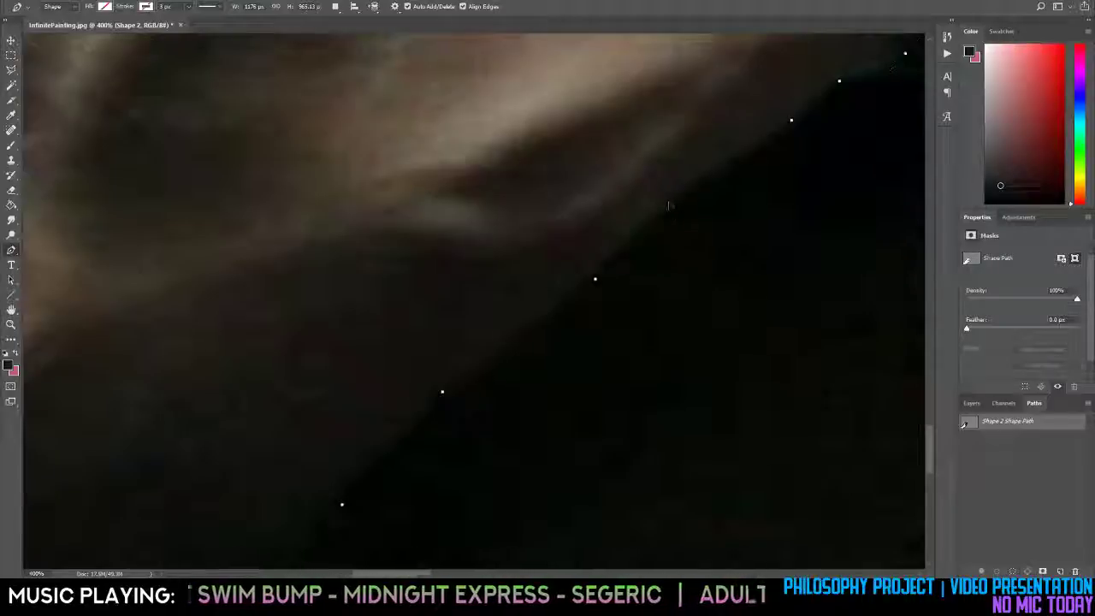
pyautogui.hotkey('ctrl', 'alt', 'space')
pyautogui.keyDown('ctrl'); pyautogui.keyDown('alt'); pyautogui.click(669, 204); pyautogui.keyUp('alt'); pyautogui.keyUp('ctrl')
pyautogui.keyDown('ctrl'); pyautogui.keyDown('alt'); pyautogui.click(669, 203); pyautogui.keyUp('alt'); pyautogui.keyUp('ctrl')
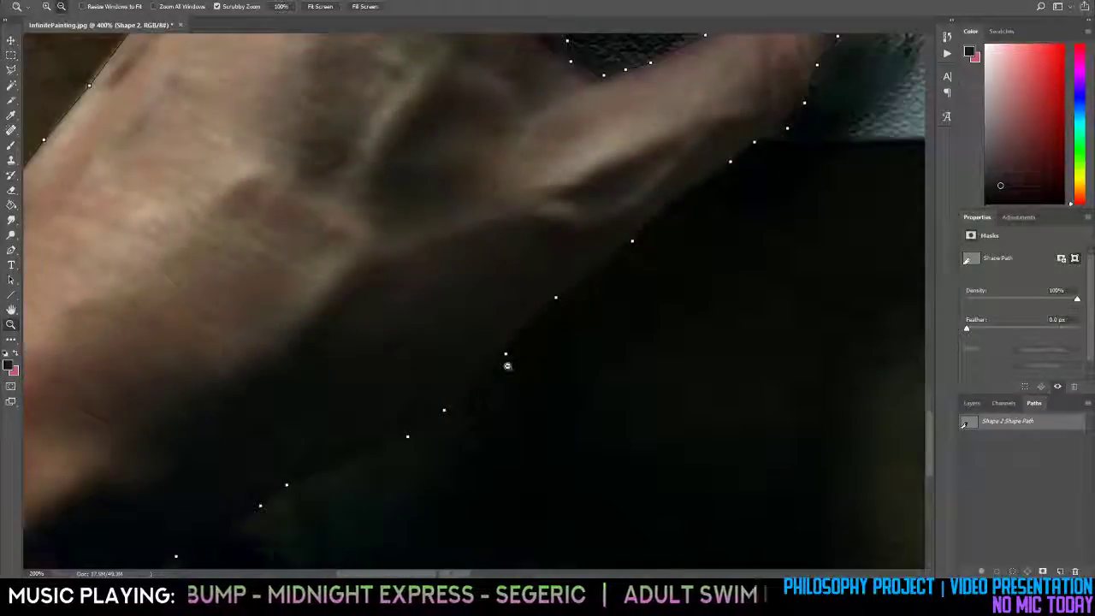
pyautogui.keyDown('ctrl'); pyautogui.keyDown('alt'); pyautogui.click(507, 366); pyautogui.keyUp('alt'); pyautogui.keyUp('ctrl')
pyautogui.moveTo(305, 462); pyautogui.dragTo(477, 464)
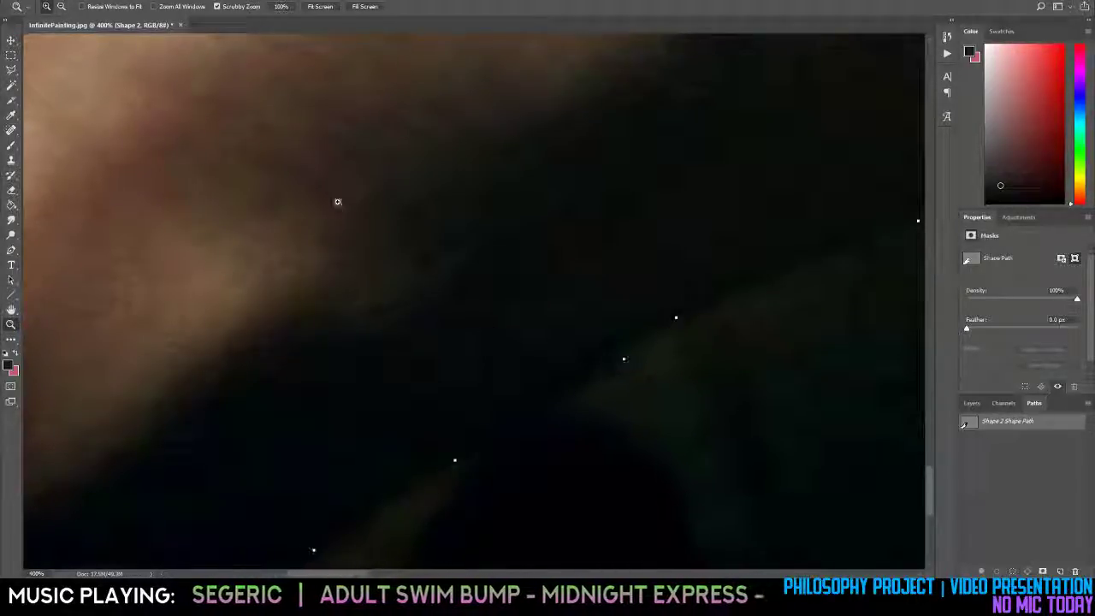
pyautogui.hotkey('alt', 'v')
pyautogui.click(465, 207)
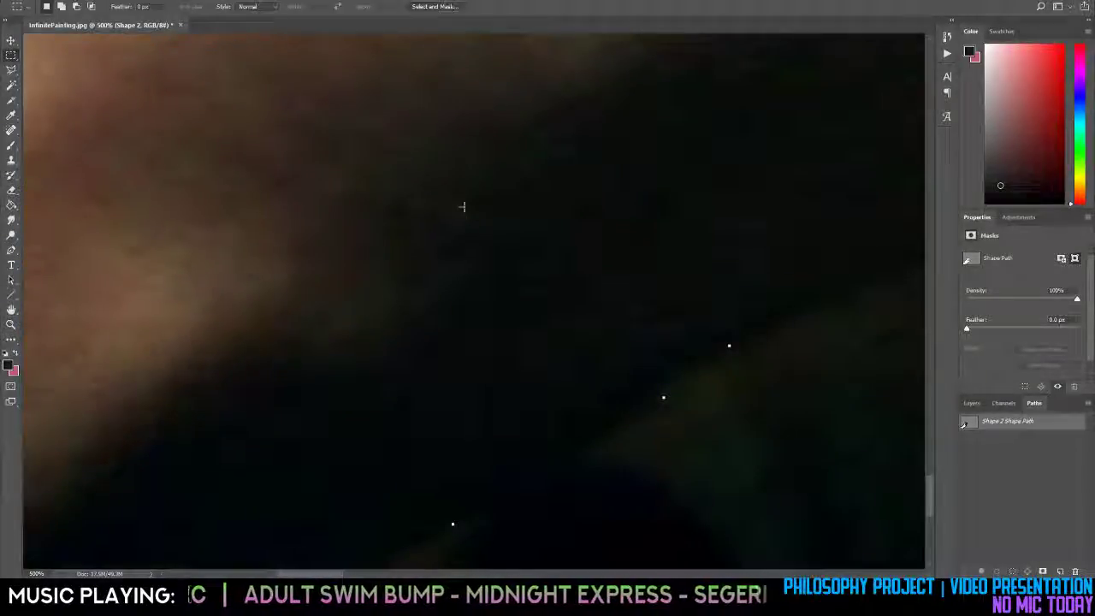
pyautogui.keyDown('alt'); pyautogui.click(469, 210); pyautogui.keyUp('alt')
pyautogui.press('p')
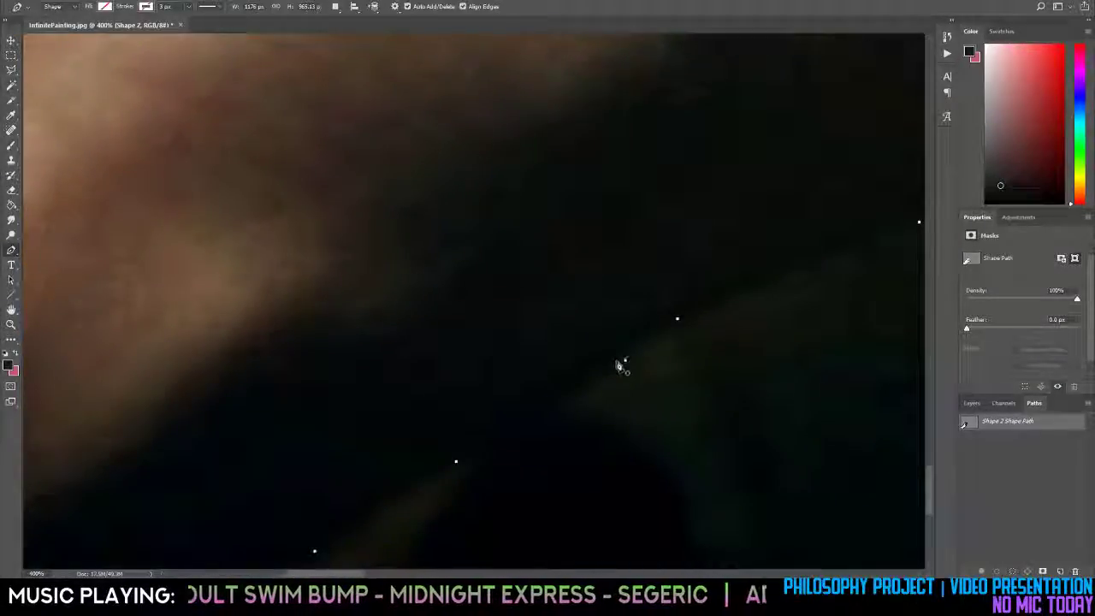
pyautogui.press('z')
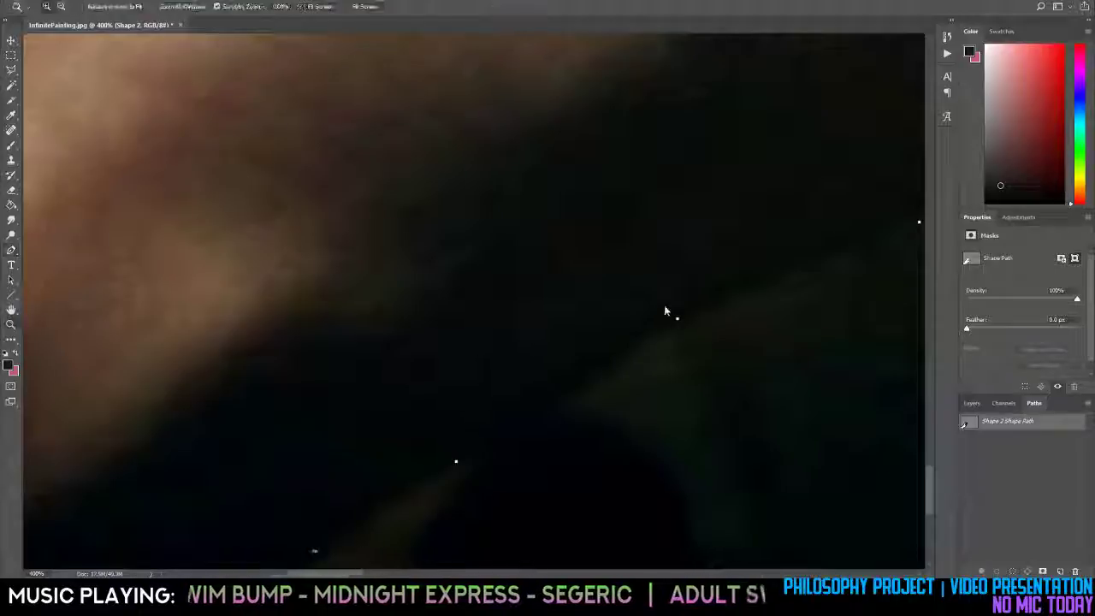
pyautogui.keyDown('alt'); pyautogui.click(663, 305); pyautogui.keyUp('alt')
# Convert the finished Shape 2 path around the left hand into a selection.
pyautogui.moveTo(664, 305); pyautogui.dragTo(765, 310)
pyautogui.press('space')
pyautogui.moveTo(739, 262); pyautogui.dragTo(390, 337)
pyautogui.moveTo(614, 234); pyautogui.dragTo(521, 313)
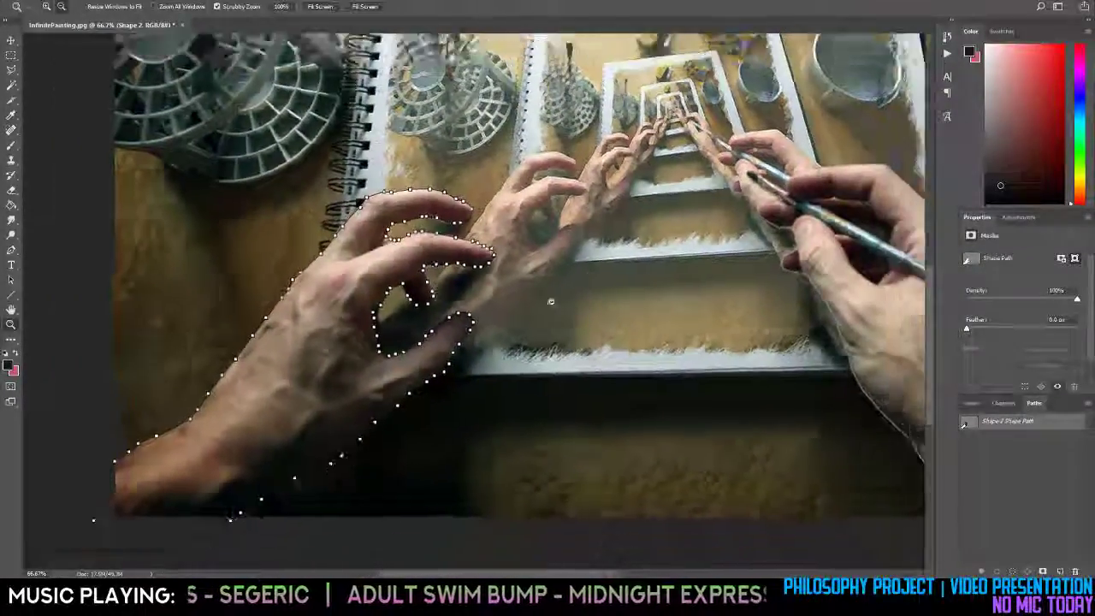
pyautogui.keyDown('alt'); pyautogui.click(550, 301); pyautogui.keyUp('alt')
pyautogui.keyDown('alt'); pyautogui.click(541, 307); pyautogui.keyUp('alt')
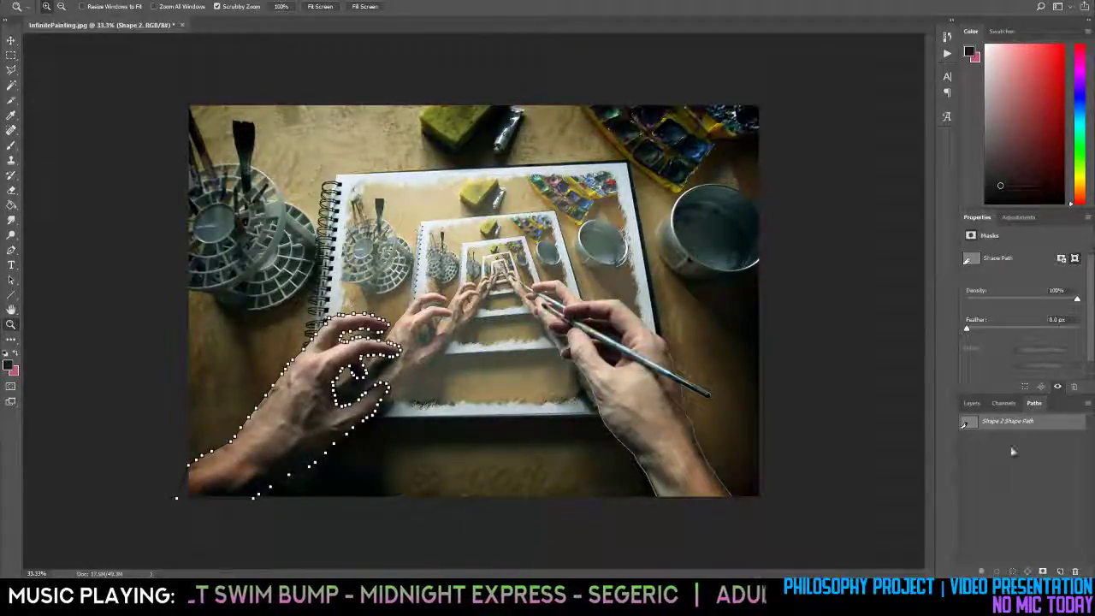
pyautogui.rightClick(984, 420)
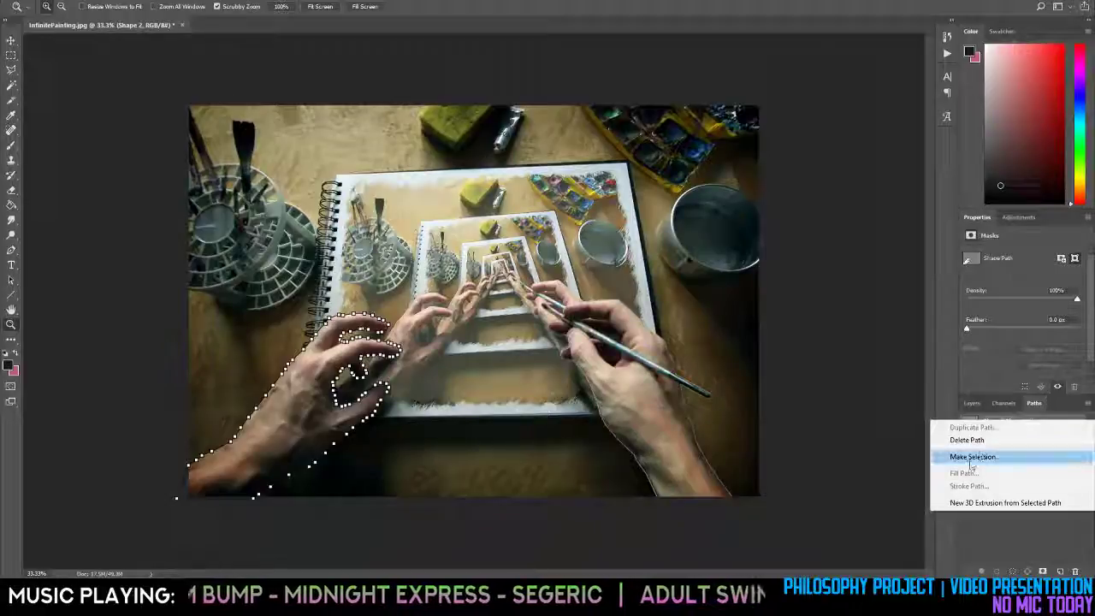
pyautogui.click(980, 455)
pyautogui.click(609, 161)
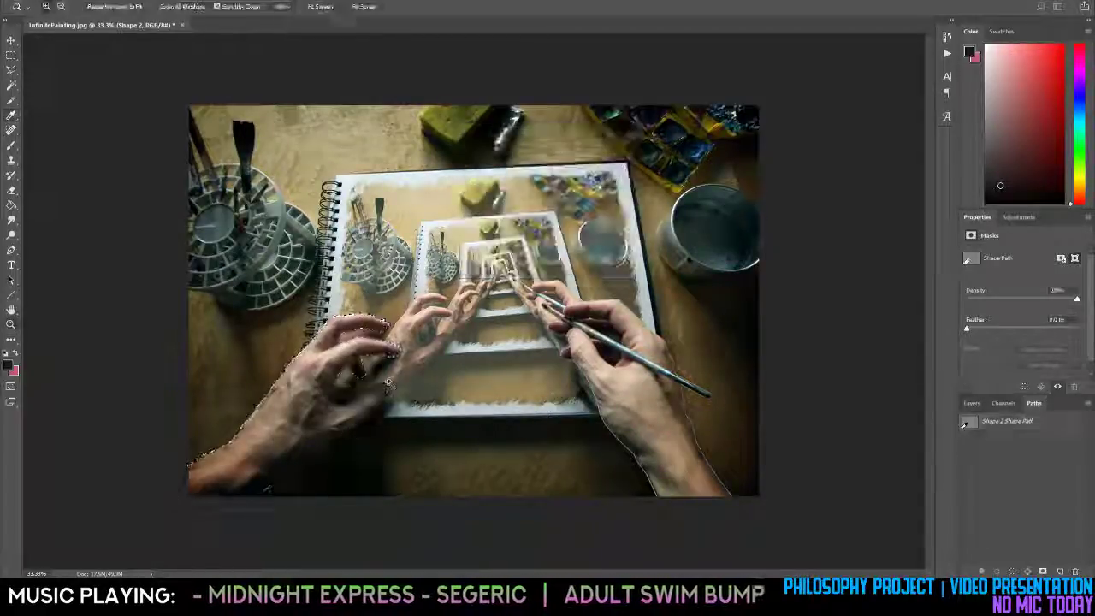
# Examine the selection outline around the left hand's fingers, thumb and wrist up close.
pyautogui.moveTo(314, 370); pyautogui.dragTo(315, 371)
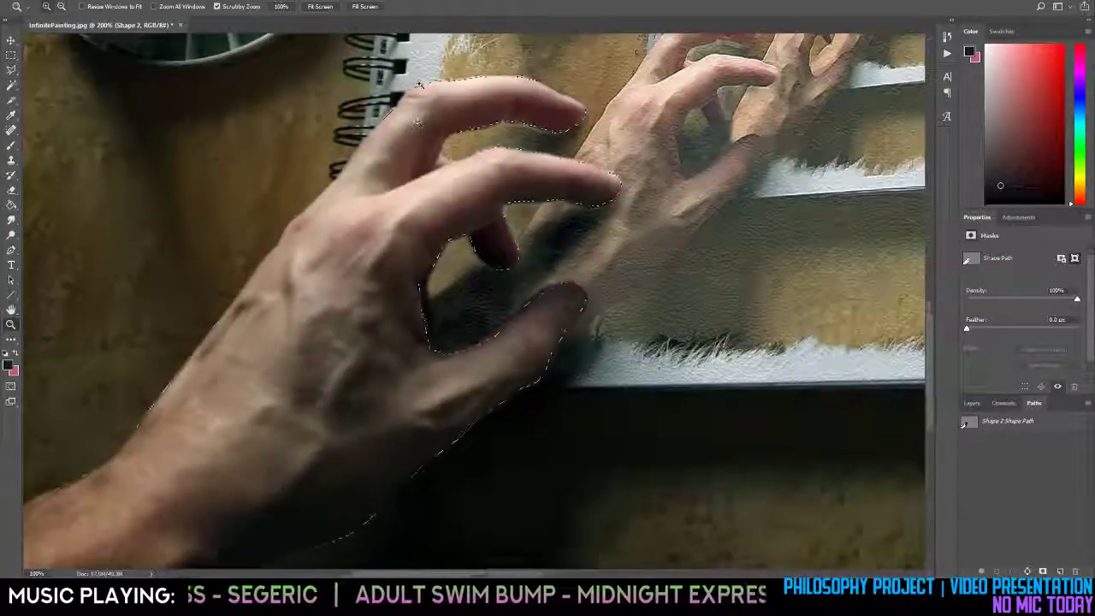
pyautogui.click(419, 85)
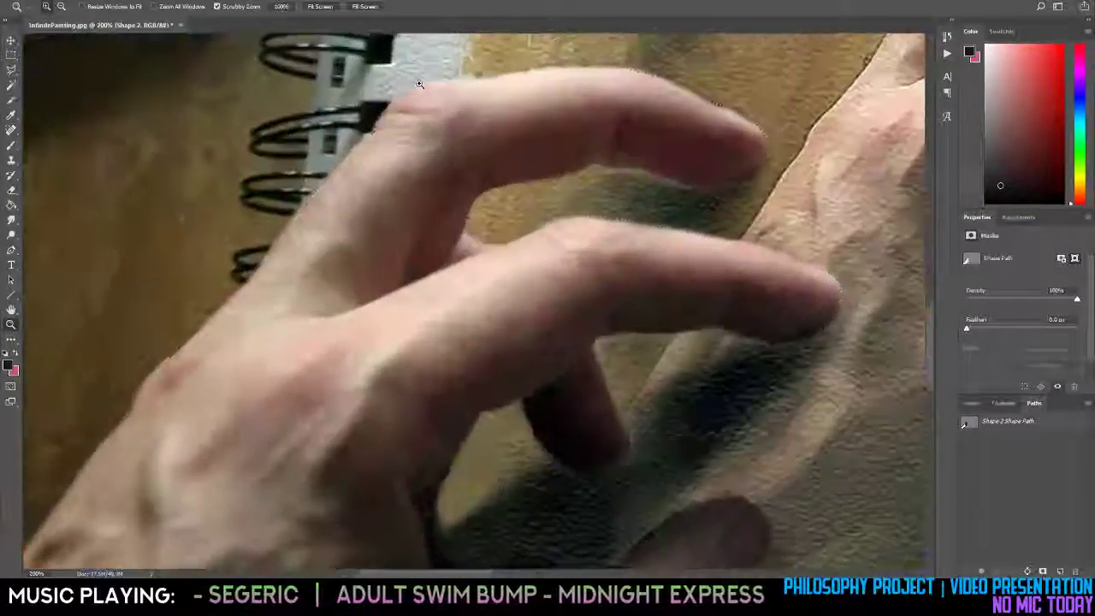
pyautogui.keyDown('alt'); pyautogui.click(362, 176); pyautogui.keyUp('alt')
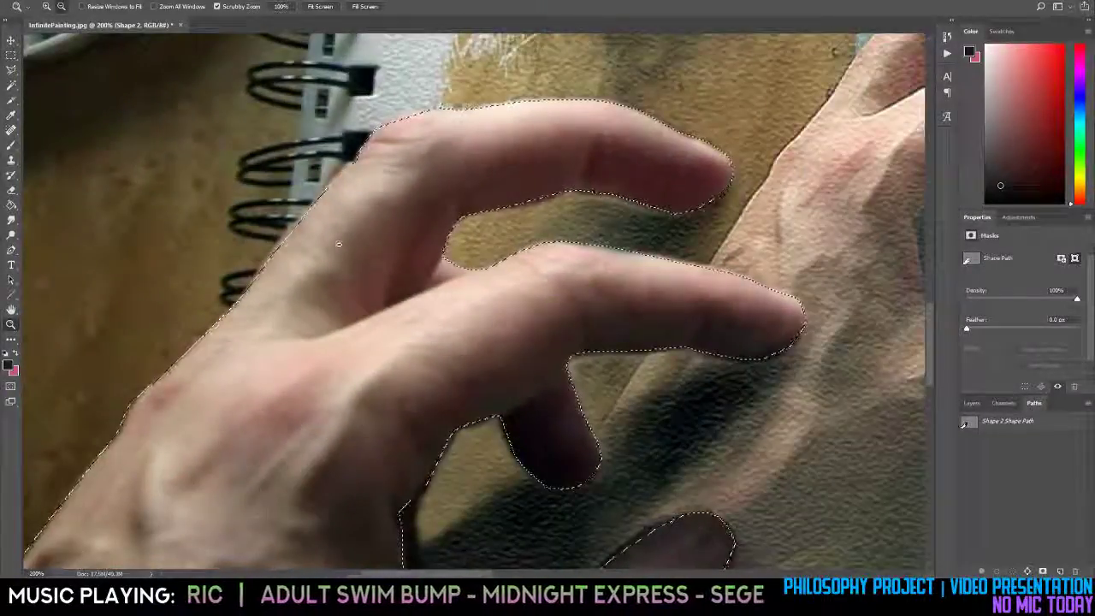
pyautogui.keyDown('alt'); pyautogui.click(364, 289); pyautogui.keyUp('alt')
pyautogui.press('h')
pyautogui.moveTo(306, 330); pyautogui.dragTo(215, 477)
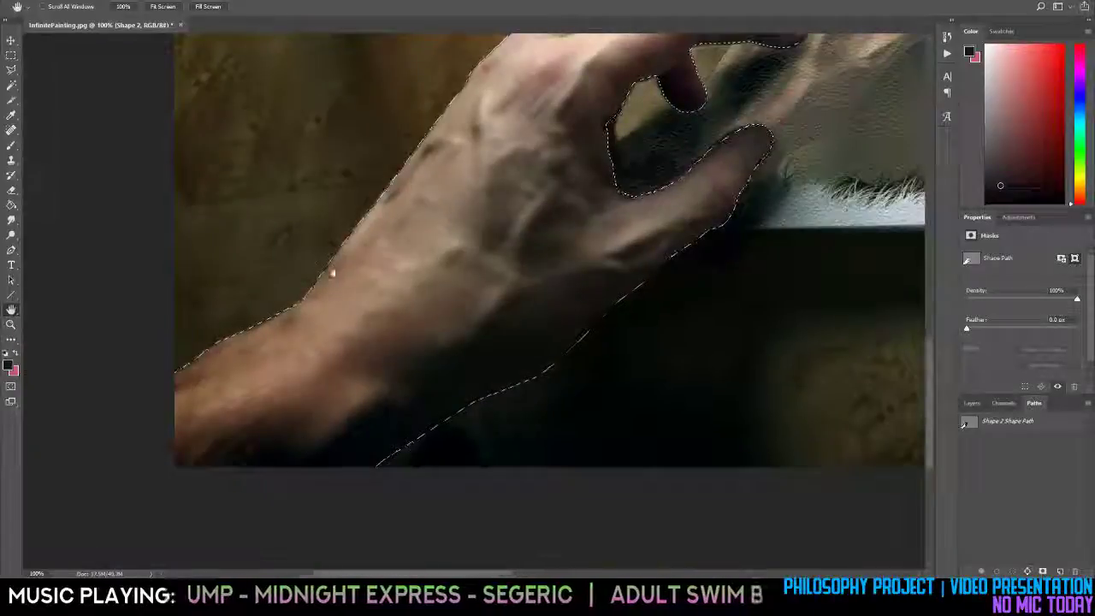
pyautogui.click(653, 189)
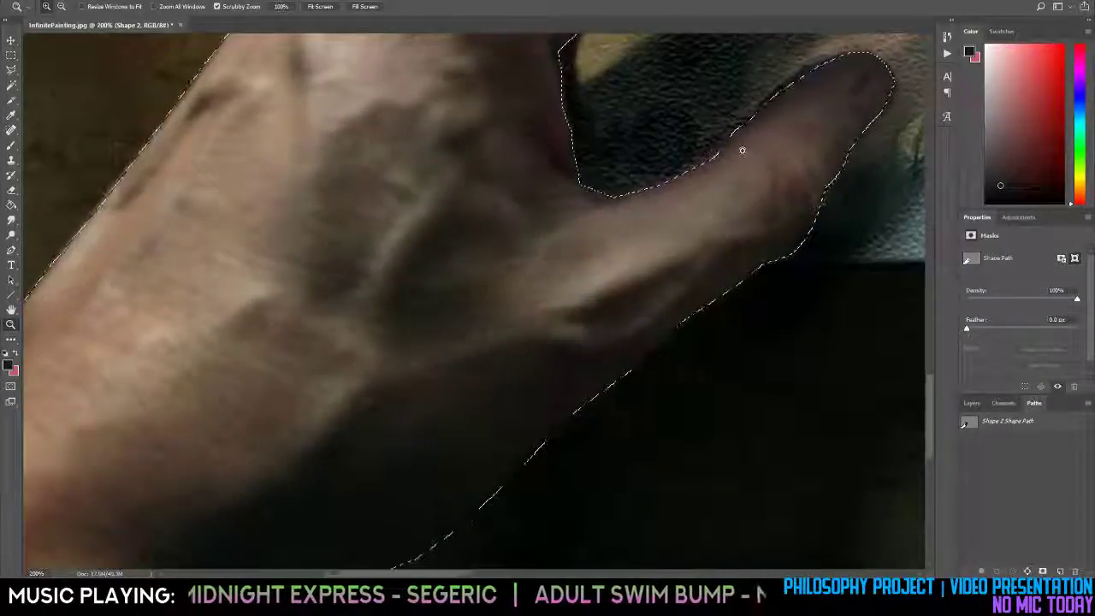
pyautogui.keyDown('alt'); pyautogui.click(651, 190); pyautogui.keyUp('alt')
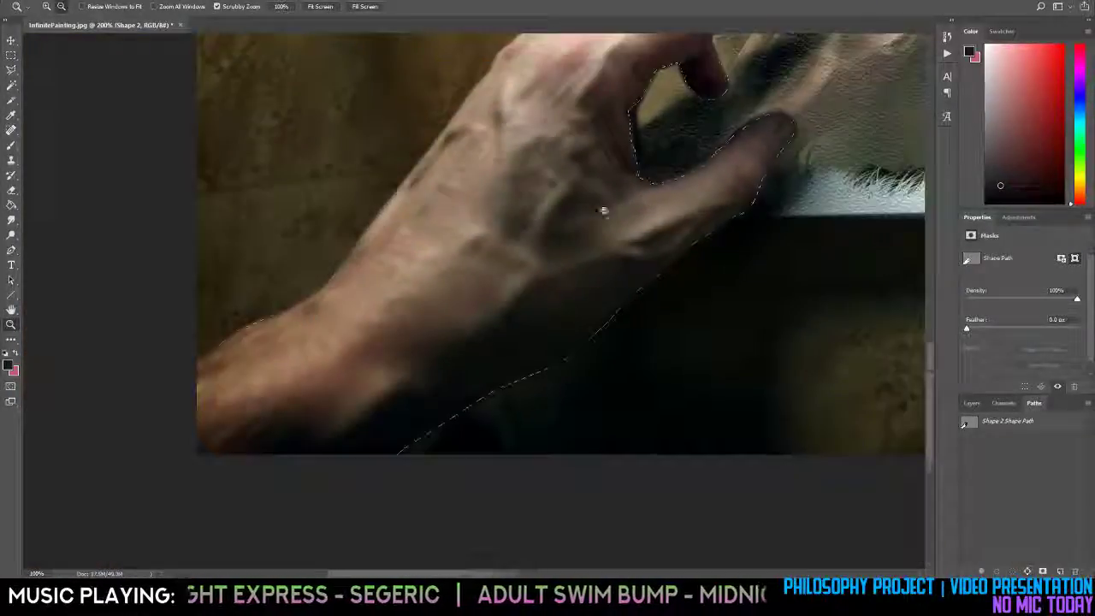
pyautogui.keyDown('alt'); pyautogui.click(427, 226); pyautogui.keyUp('alt')
pyautogui.moveTo(559, 196); pyautogui.dragTo(452, 274)
# Delete the Shape 1 and Shape 2 layers, keeping the hand selection active.
pyautogui.click(973, 401)
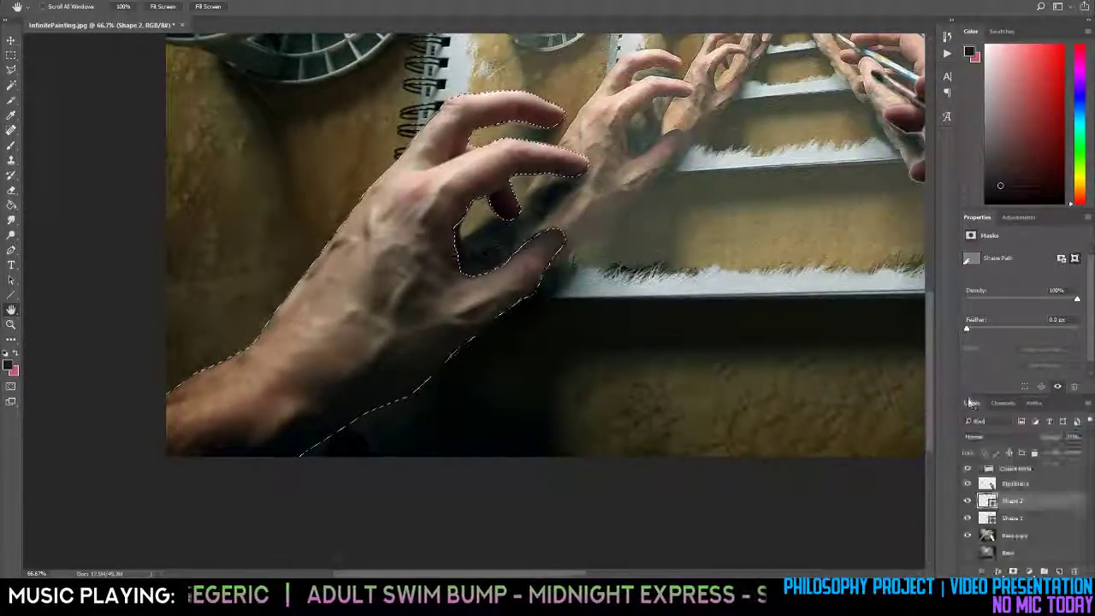
pyautogui.keyDown('shift'); pyautogui.click(1009, 518); pyautogui.keyUp('shift')
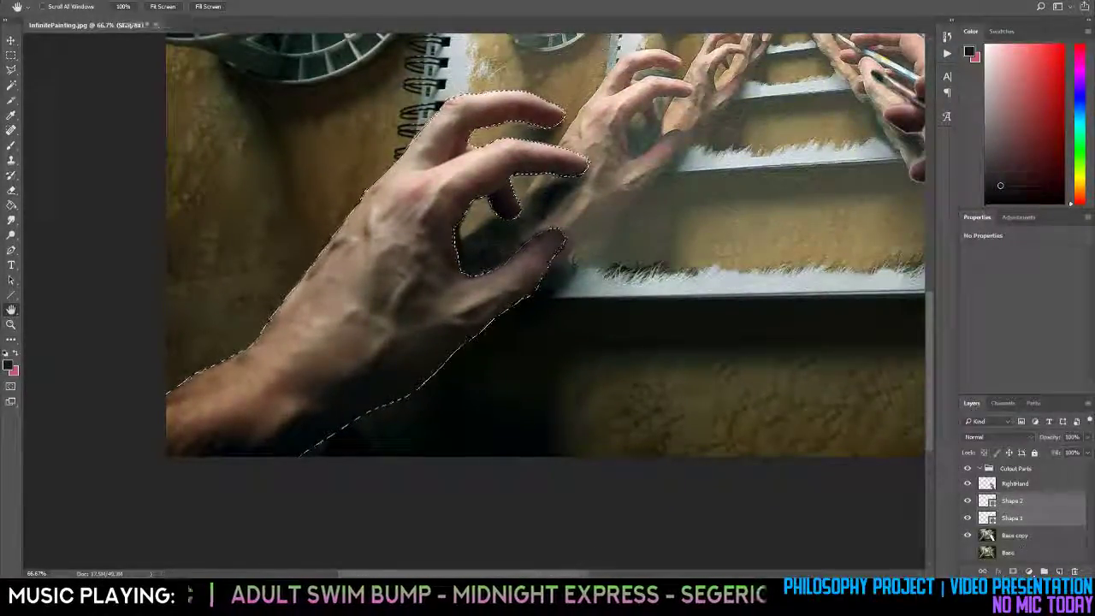
pyautogui.click(1074, 570)
pyautogui.click(517, 210)
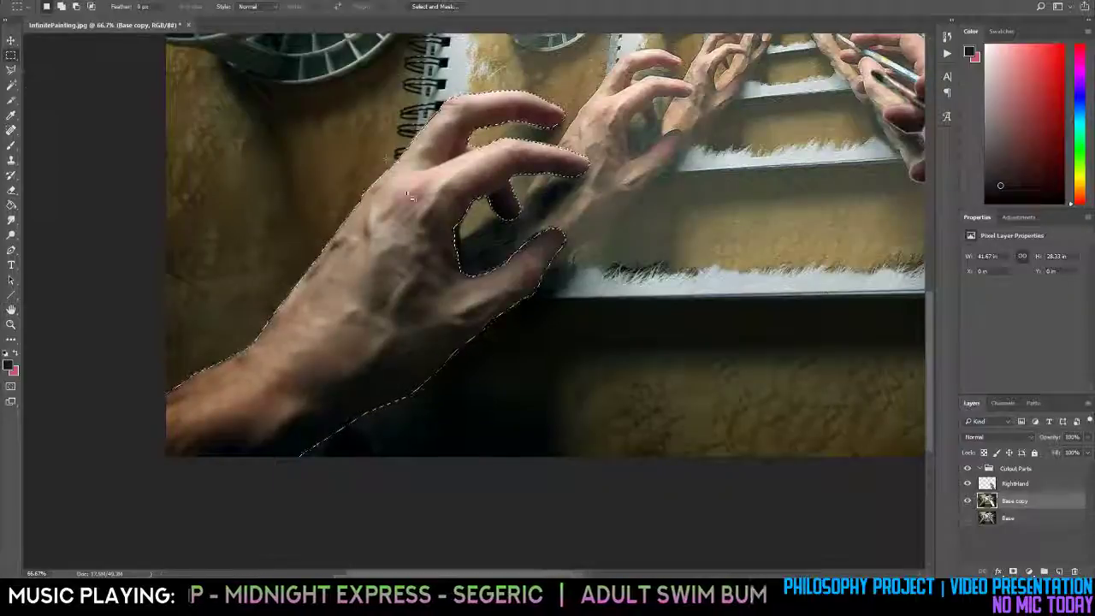
# Cut the selected left hand out of Base copy onto its own layer and name that layer LeftHand.
pyautogui.rightClick(419, 203)
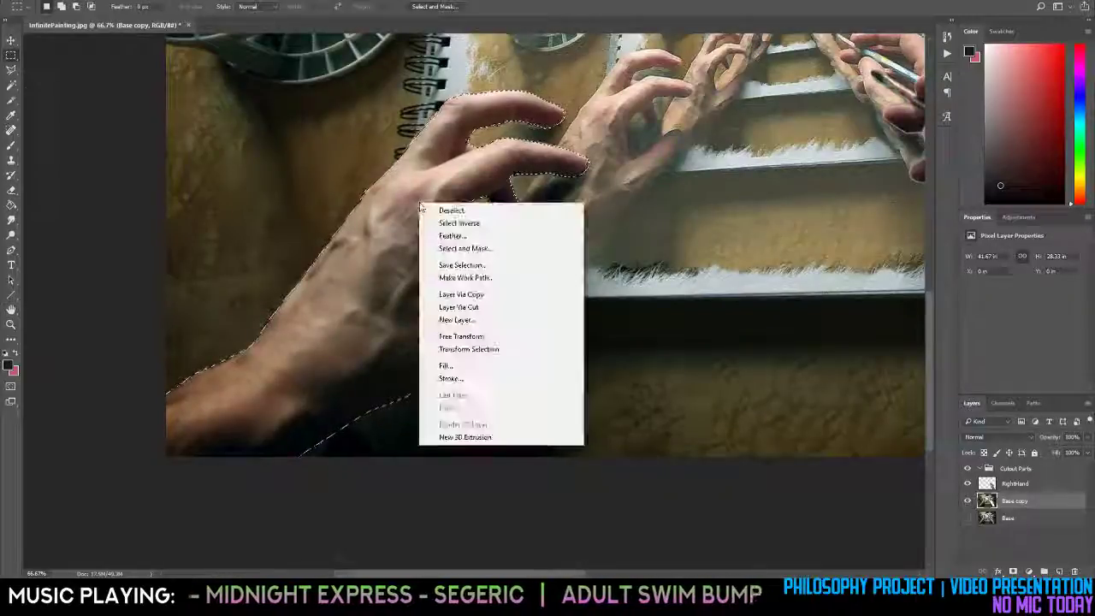
pyautogui.click(507, 310)
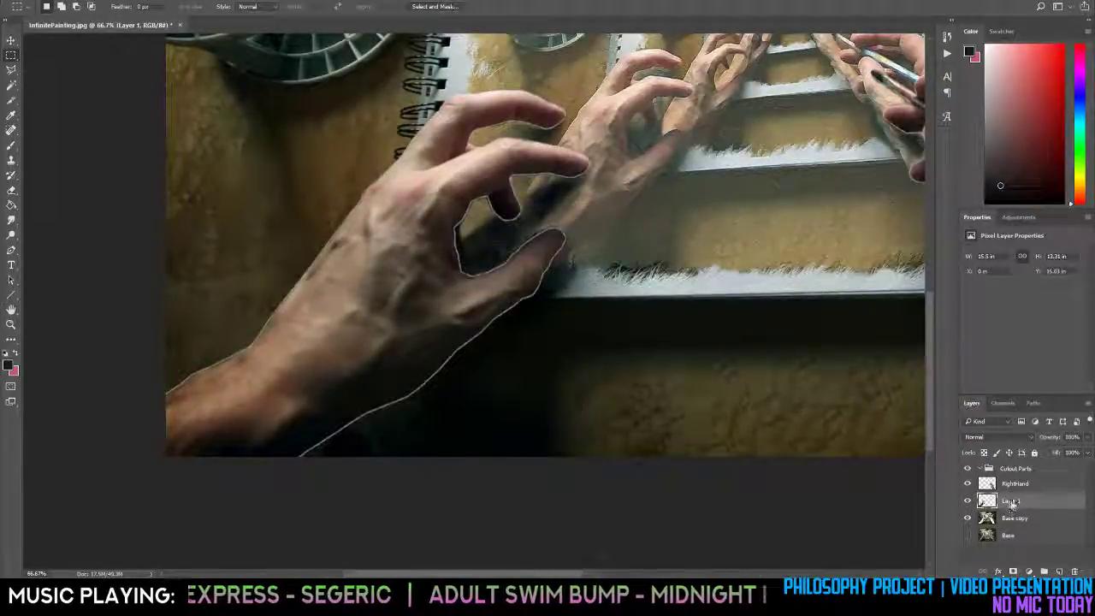
pyautogui.rightClick(1012, 503)
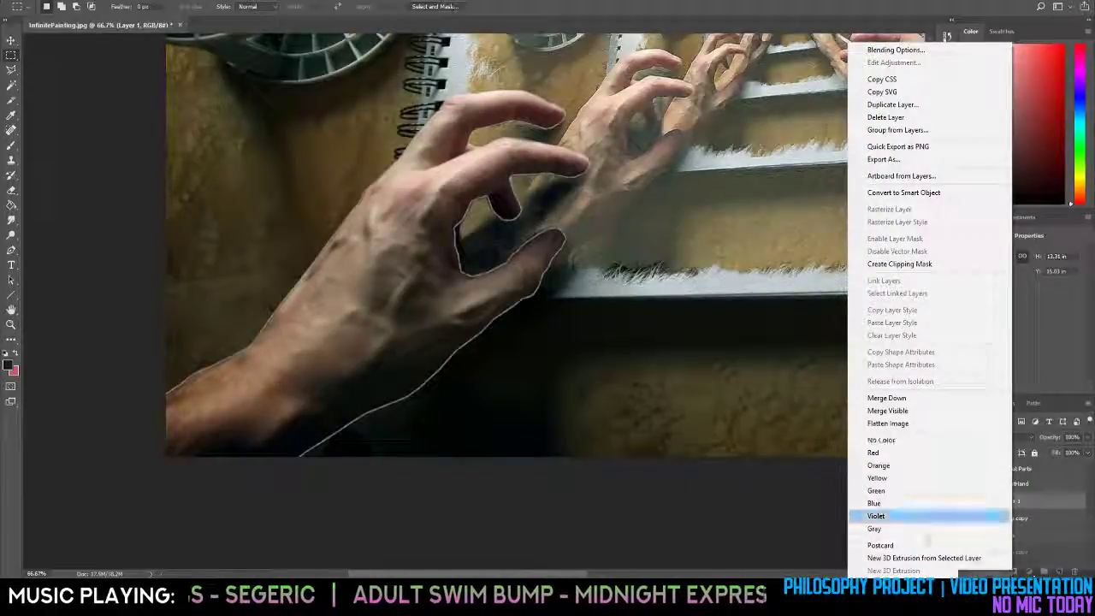
pyautogui.click(1043, 506)
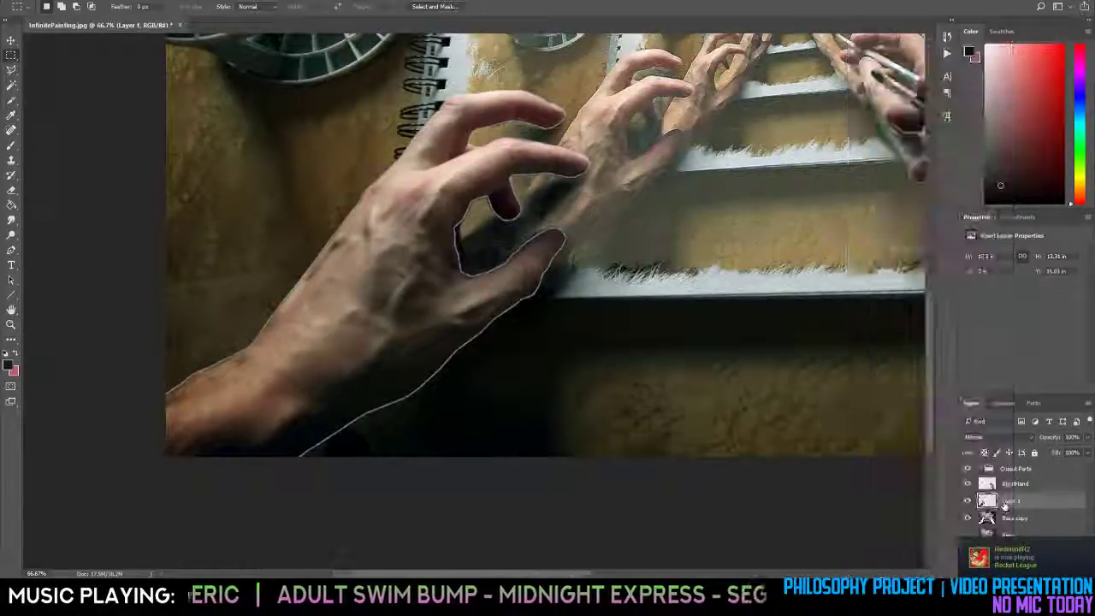
pyautogui.doubleClick(1011, 501)
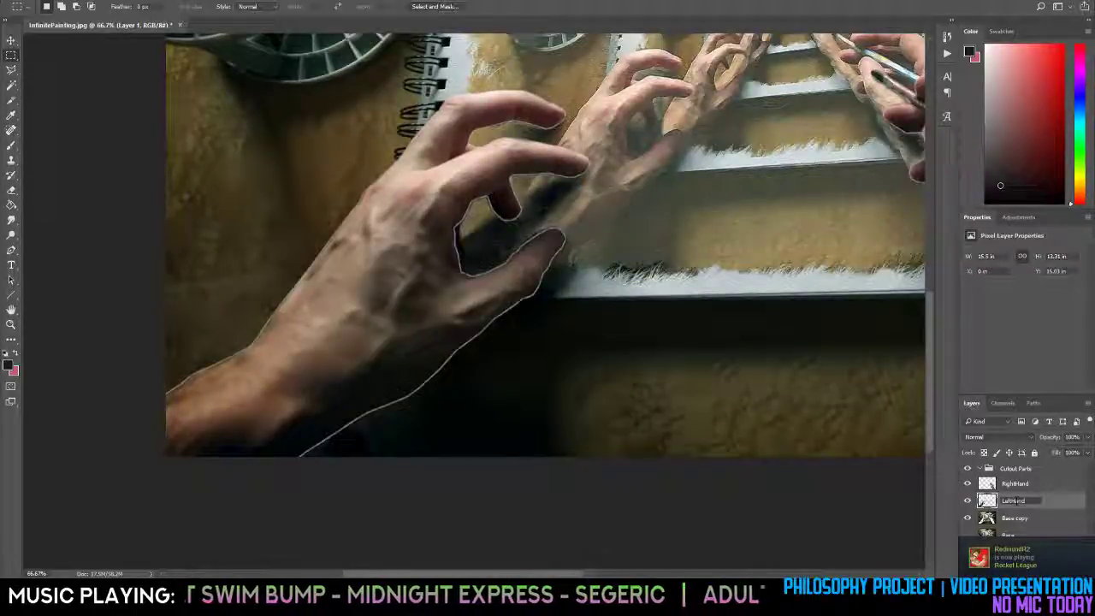
pyautogui.write('LeftHand')
pyautogui.press('Return')
# Move the RightHand and LeftHand layers into the Cutout Parts group and collapse the group.
pyautogui.click(1010, 485)
pyautogui.keyDown('shift'); pyautogui.click(1011, 503); pyautogui.keyUp('shift')
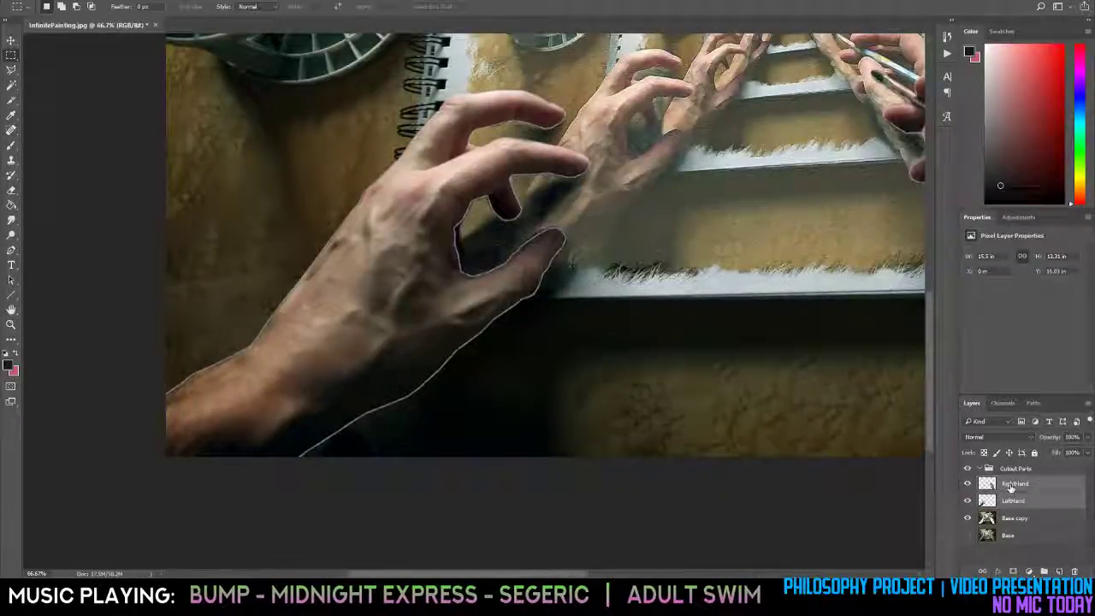
pyautogui.moveTo(1010, 488); pyautogui.dragTo(1020, 468)
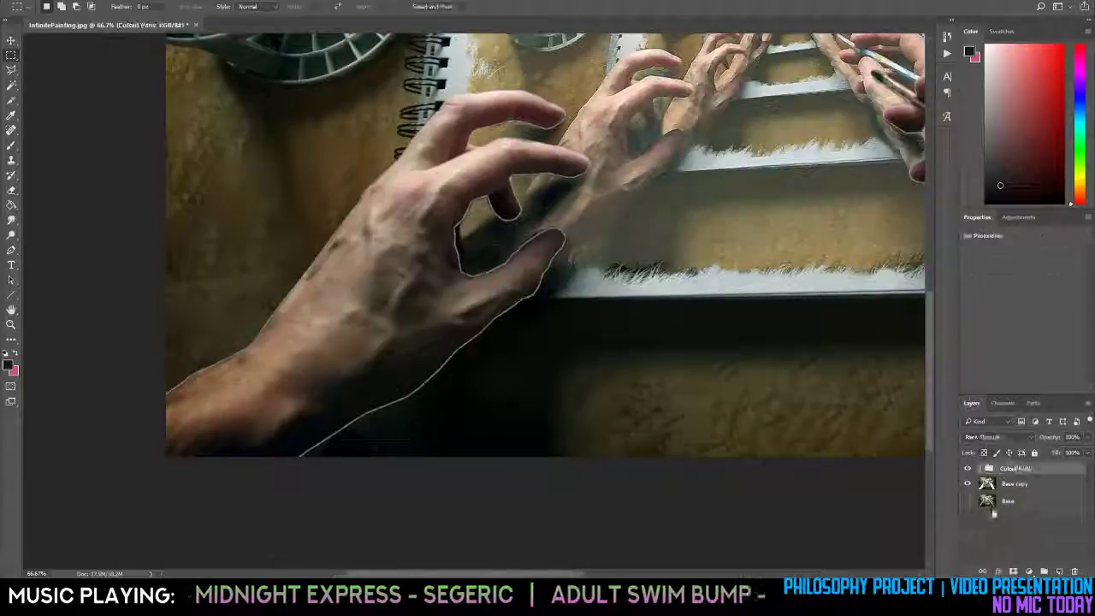
pyautogui.click(980, 469)
# Select the Base copy layer and toggle the Cutout Parts group's visibility to check both hand cutouts in the whole image.
pyautogui.click(1015, 484)
pyautogui.press('space')
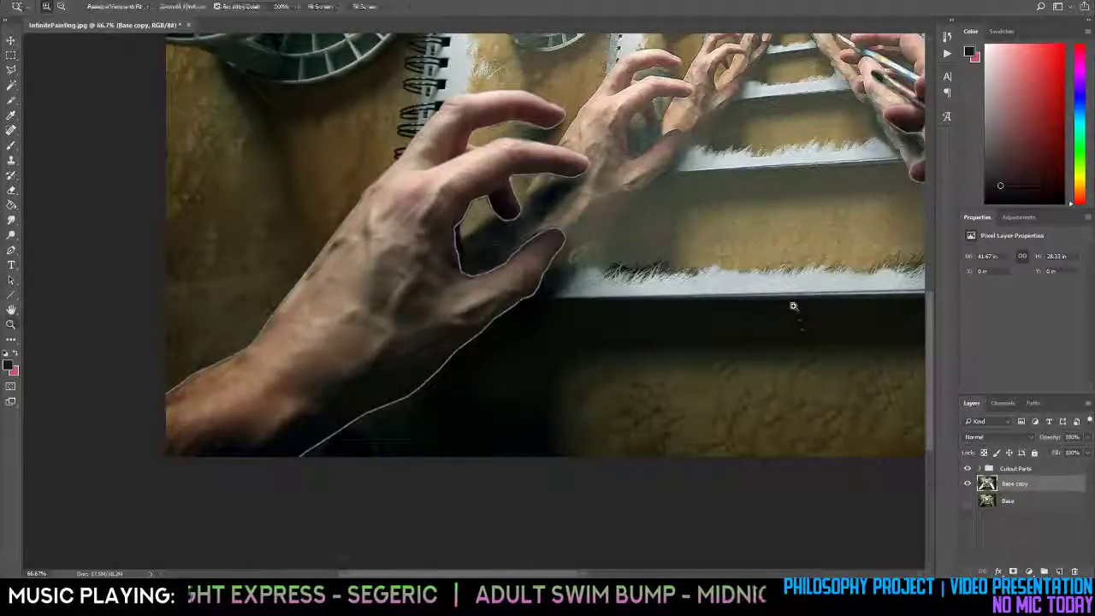
pyautogui.keyDown('alt'); pyautogui.click(794, 306); pyautogui.keyUp('alt')
pyautogui.keyDown('alt'); pyautogui.click(793, 306); pyautogui.keyUp('alt')
pyautogui.click(425, 358)
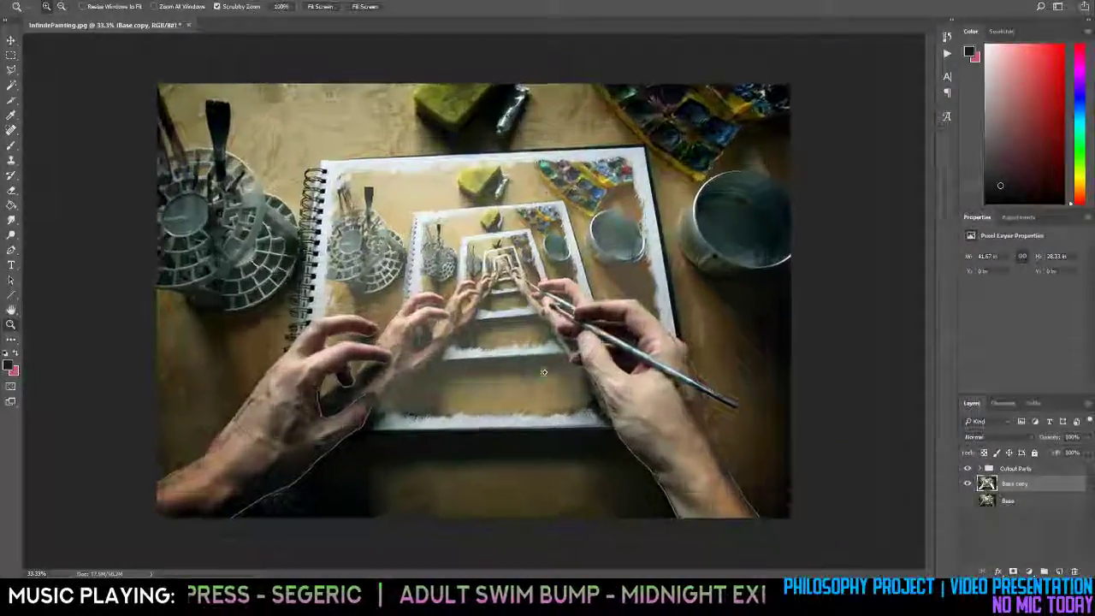
pyautogui.press('v')
pyautogui.click(967, 469)
pyautogui.click(967, 470)
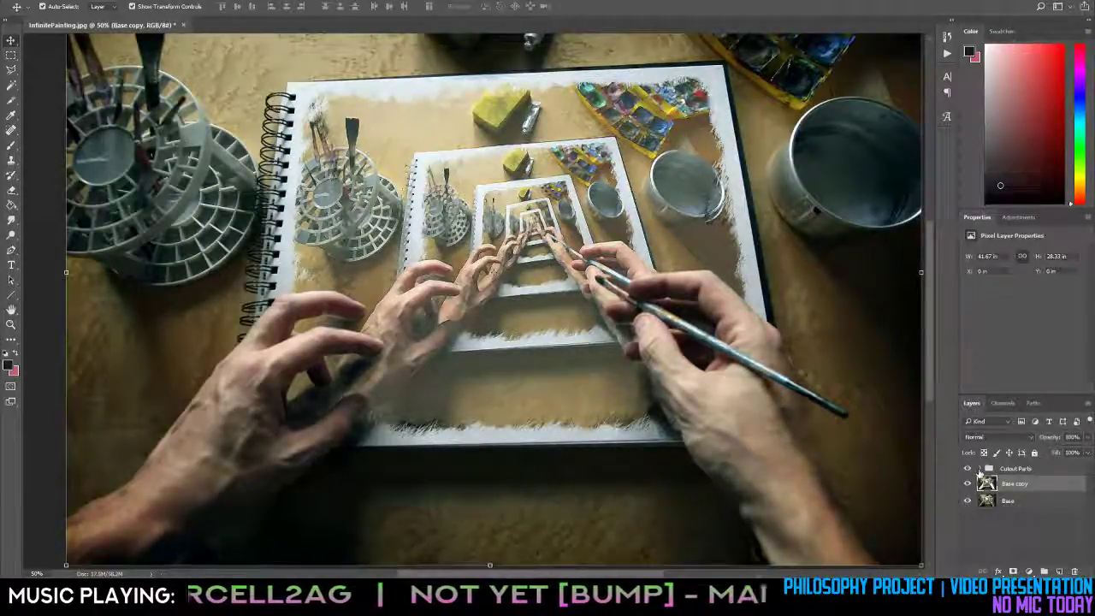
# Expand the Cutout Parts group and compare the visibility of LeftHand and both base layers, leaving Base copy shown and Base hidden.
pyautogui.click(979, 469)
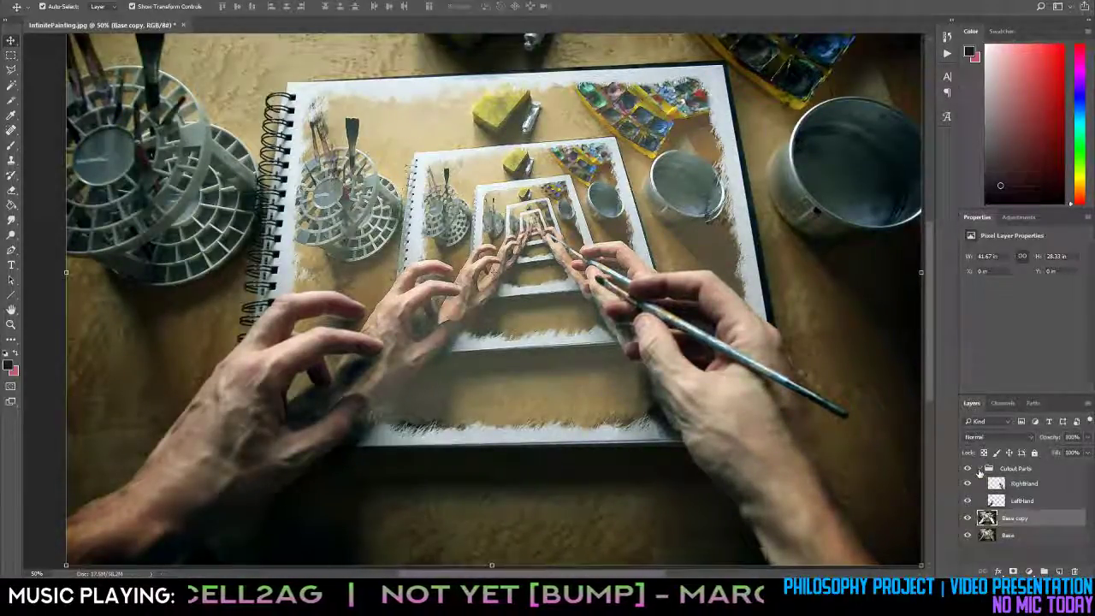
pyautogui.click(968, 518)
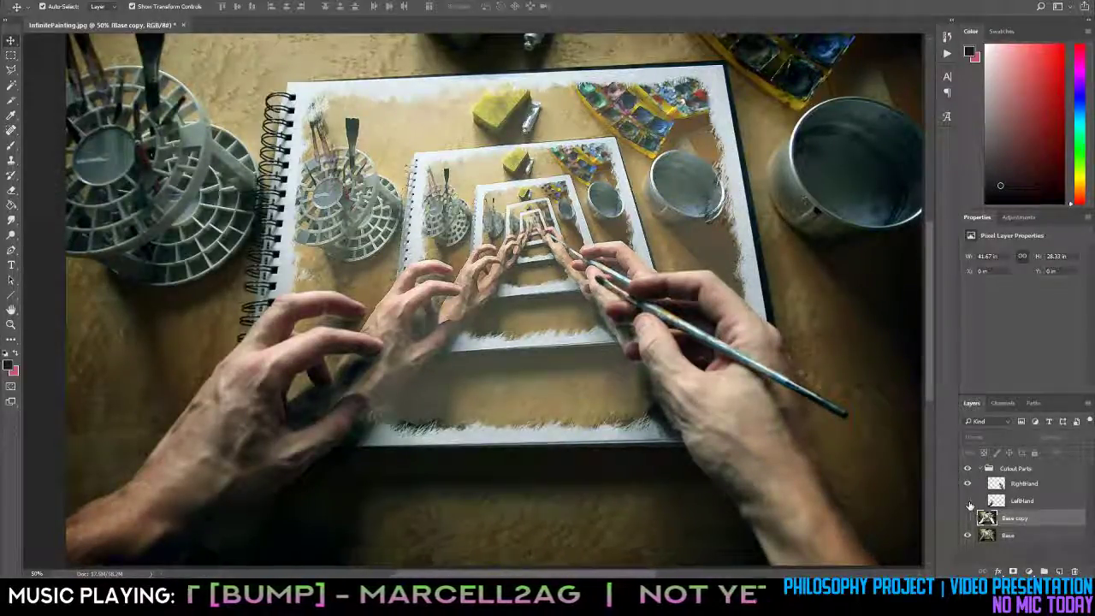
pyautogui.click(969, 501)
pyautogui.click(968, 500)
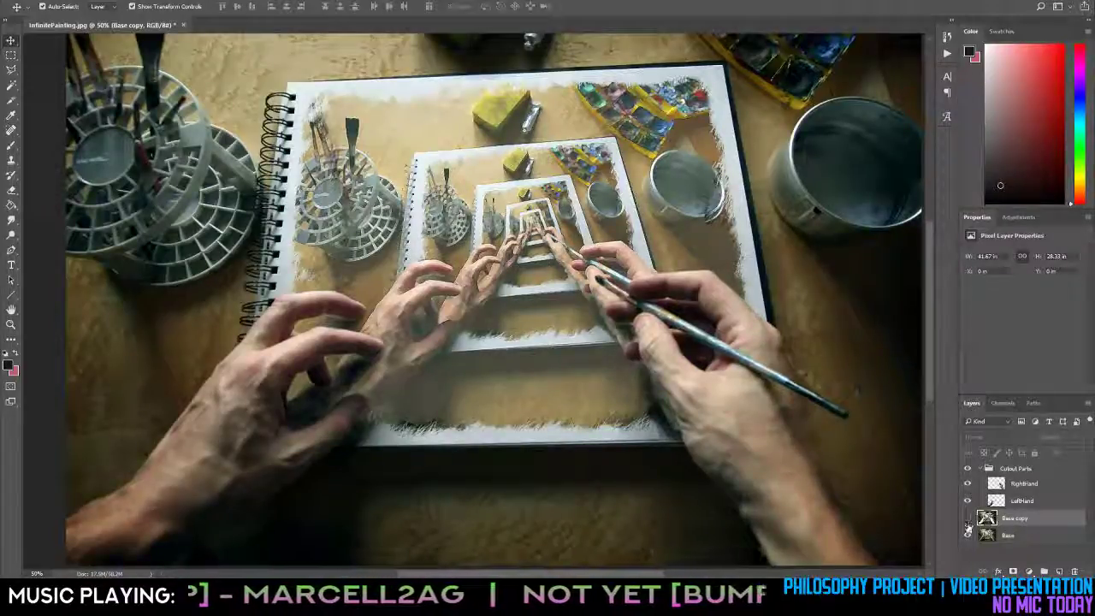
pyautogui.click(968, 518)
pyautogui.click(968, 535)
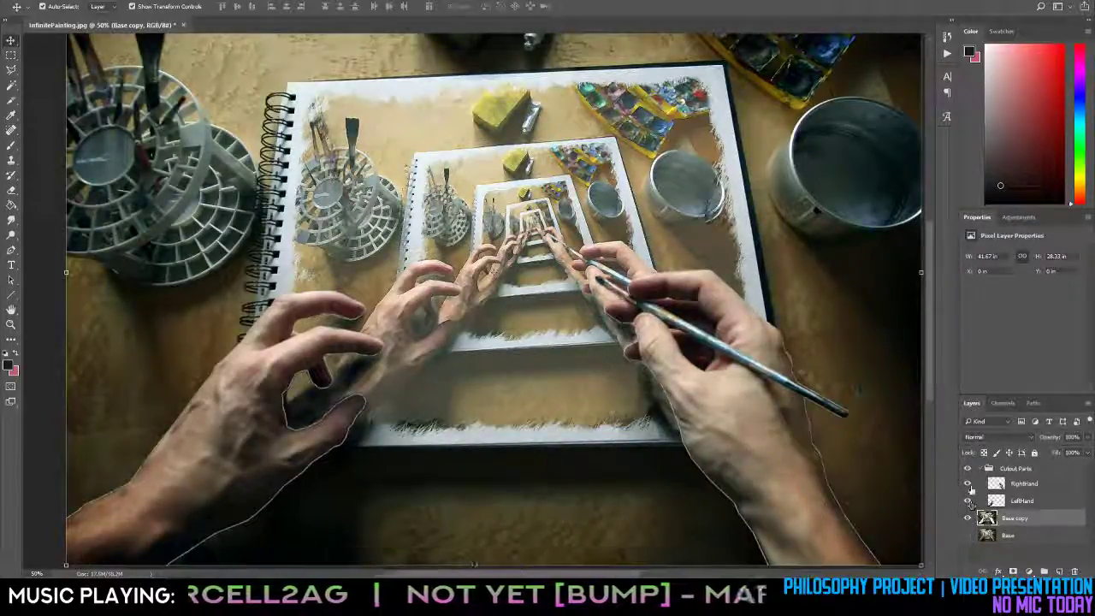
# Switch the LeftHand layer off and on repeatedly to inspect its cutout against Base copy.
pyautogui.click(968, 501)
pyautogui.click(969, 501)
pyautogui.click(968, 501)
pyautogui.click(969, 501)
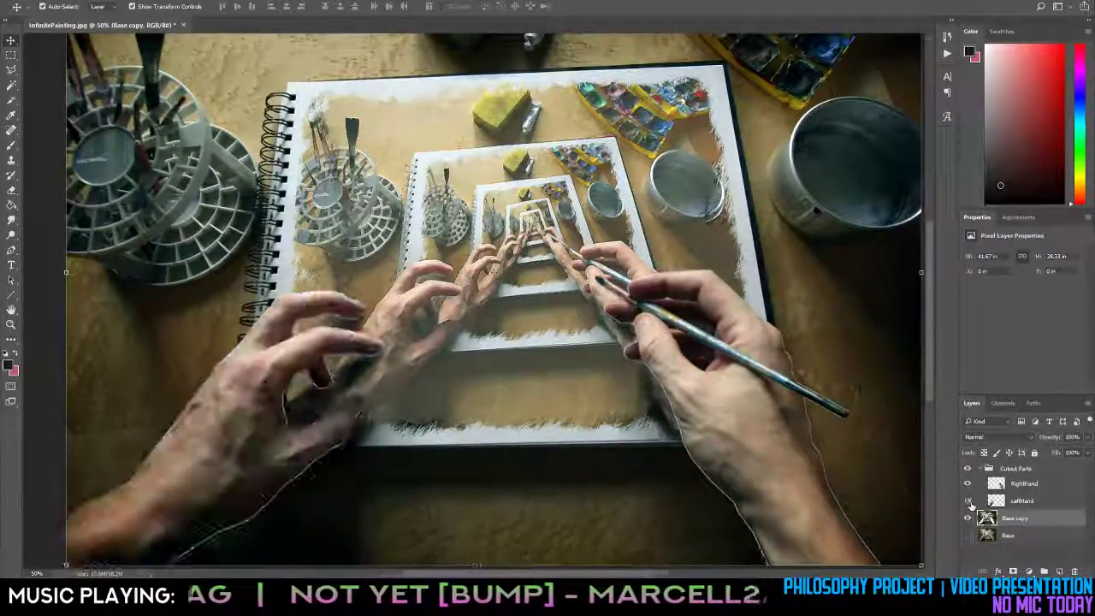
# Hide and reshow the LeftHand layer to check the left hand's cutout edges over the base image.
pyautogui.click(969, 501)
pyautogui.click(968, 501)
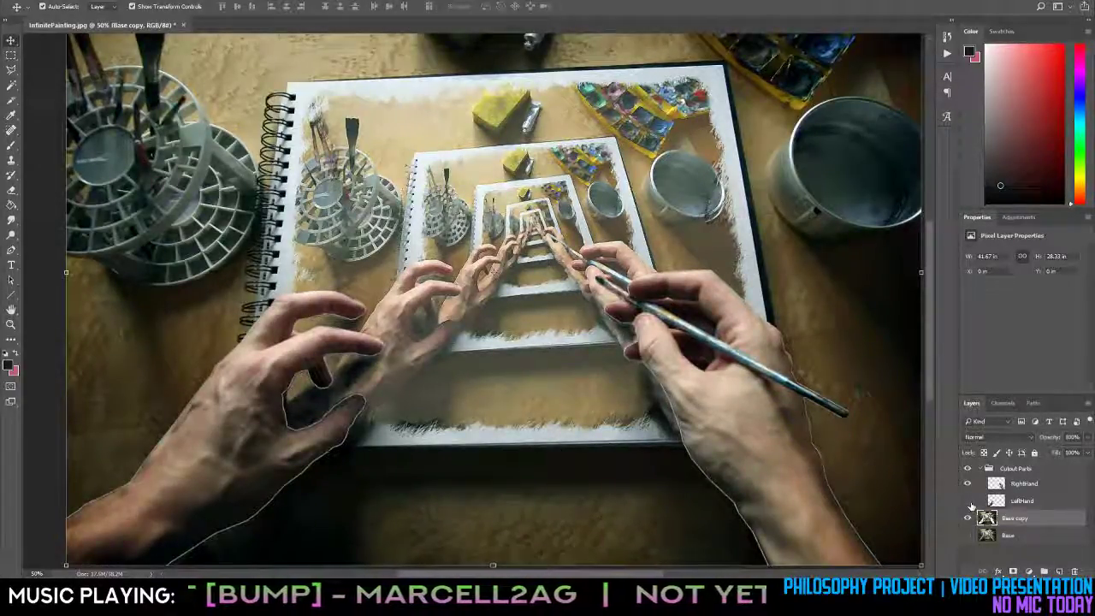
pyautogui.click(969, 501)
pyautogui.click(969, 501)
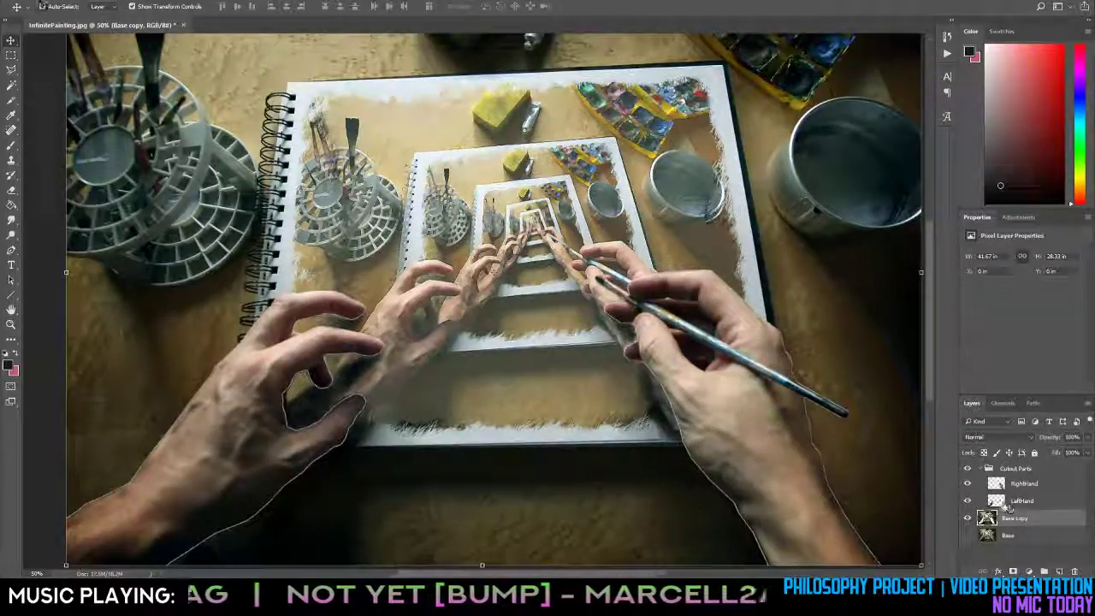
pyautogui.click(1024, 484)
pyautogui.keyDown('ctrl'); pyautogui.click(1010, 505); pyautogui.keyUp('ctrl')
pyautogui.click(455, 410)
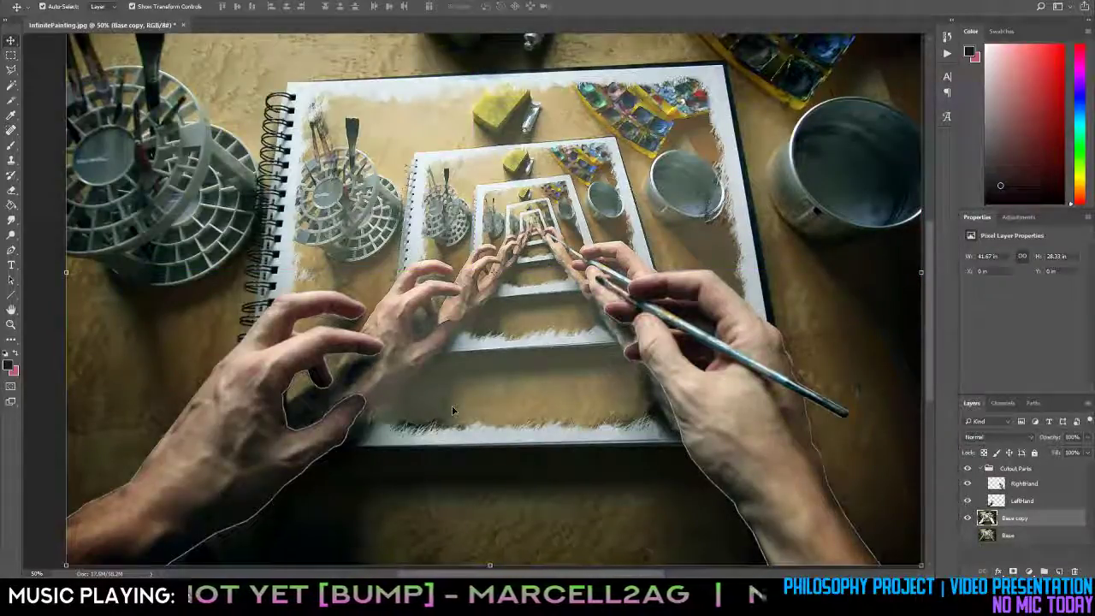
# Undo the left-hand cutout back to the state where the Shape 2 layer still exists, and clear the selection.
pyautogui.press('m')
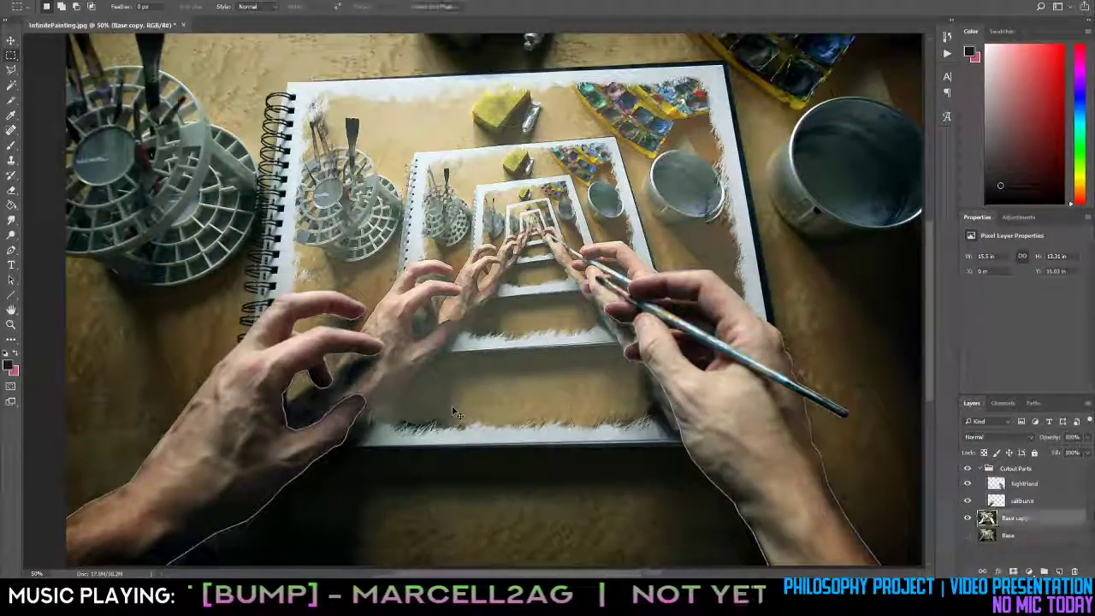
pyautogui.hotkey('ctrl', 'alt', 'z')
pyautogui.hotkey('ctrl', 'alt', 'z')
pyautogui.hotkey('ctrl', 'alt', 'z')
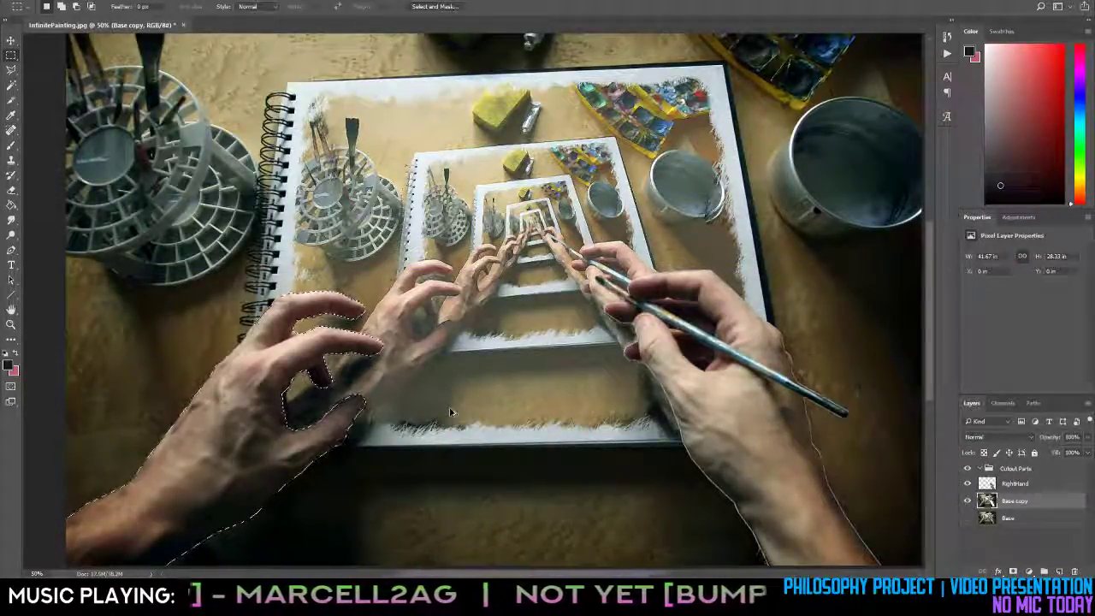
pyautogui.hotkey('ctrl', 'alt', 'z')
pyautogui.hotkey('ctrl', 'alt', 'z')
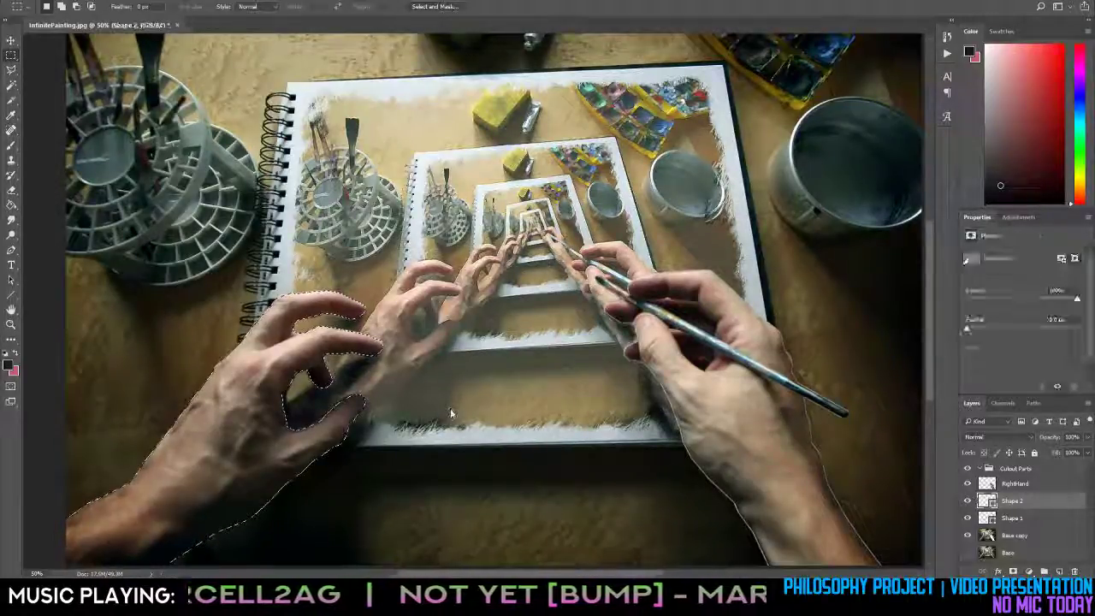
pyautogui.hotkey('ctrl', 'd')
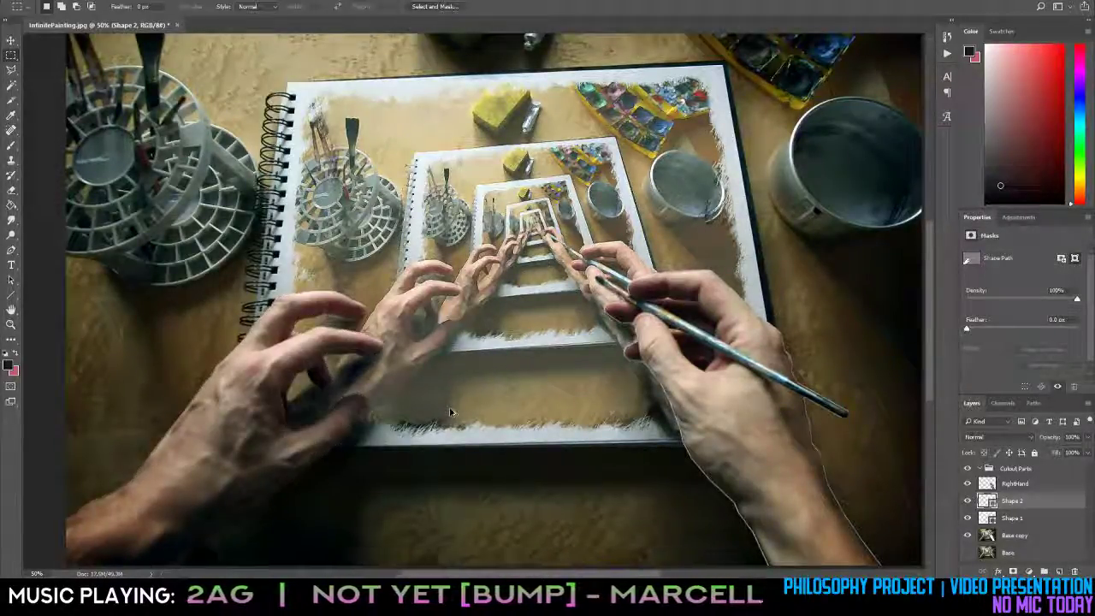
# Activate the Shape 2 Shape Path for editing with the Pen tool, showing its anchor points around the left hand.
pyautogui.click(1034, 403)
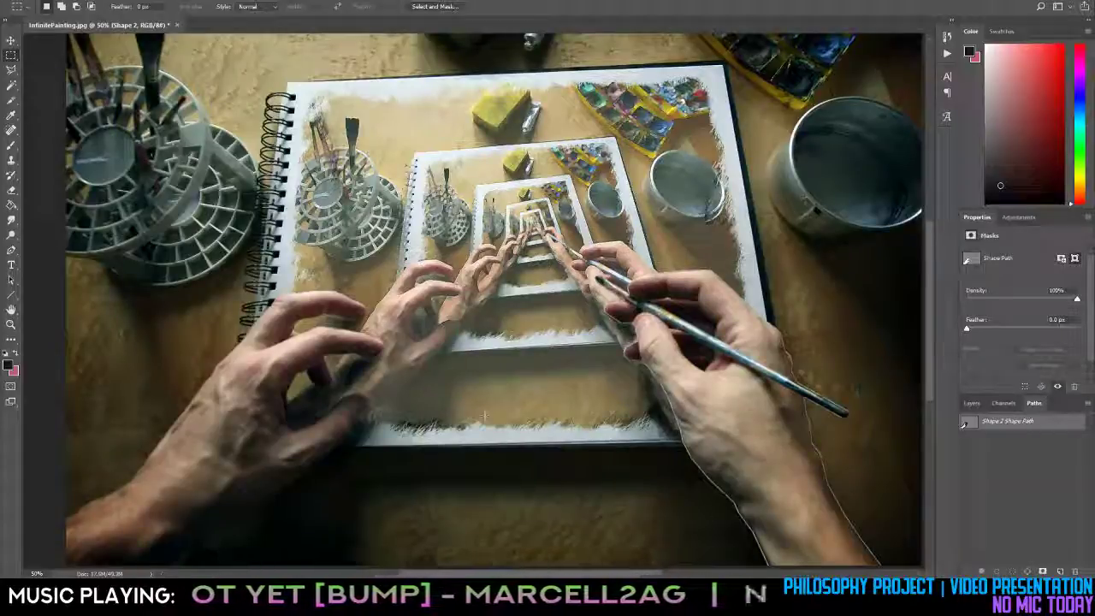
pyautogui.press('p')
pyautogui.hotkey('ctrl', 'Return')
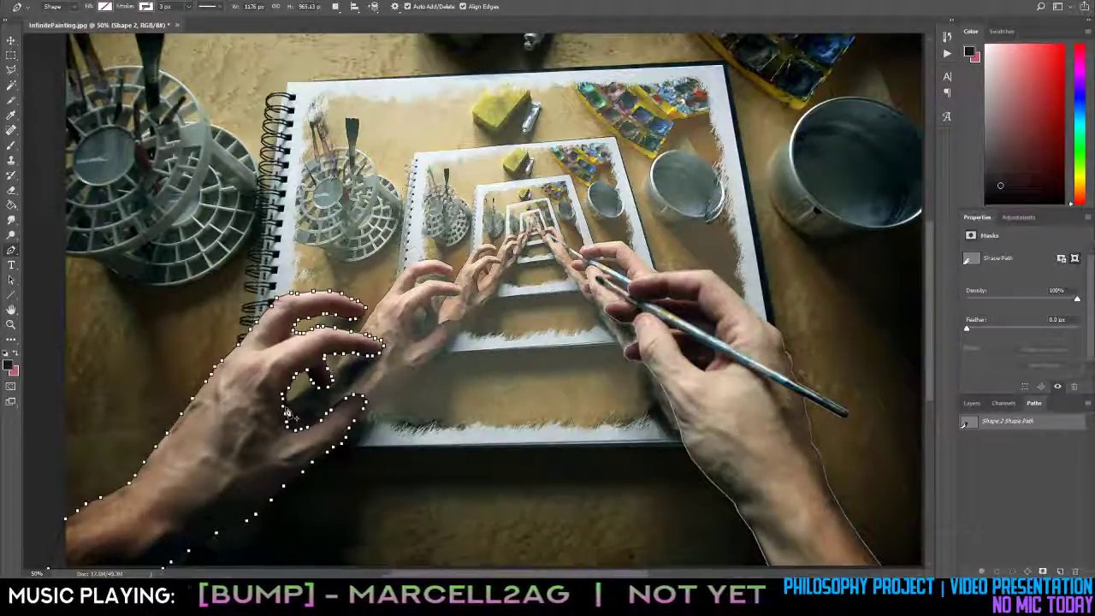
pyautogui.hotkey('ctrl', 'd')
pyautogui.press('z')
pyautogui.keyDown('alt'); pyautogui.click(174, 418); pyautogui.keyUp('alt')
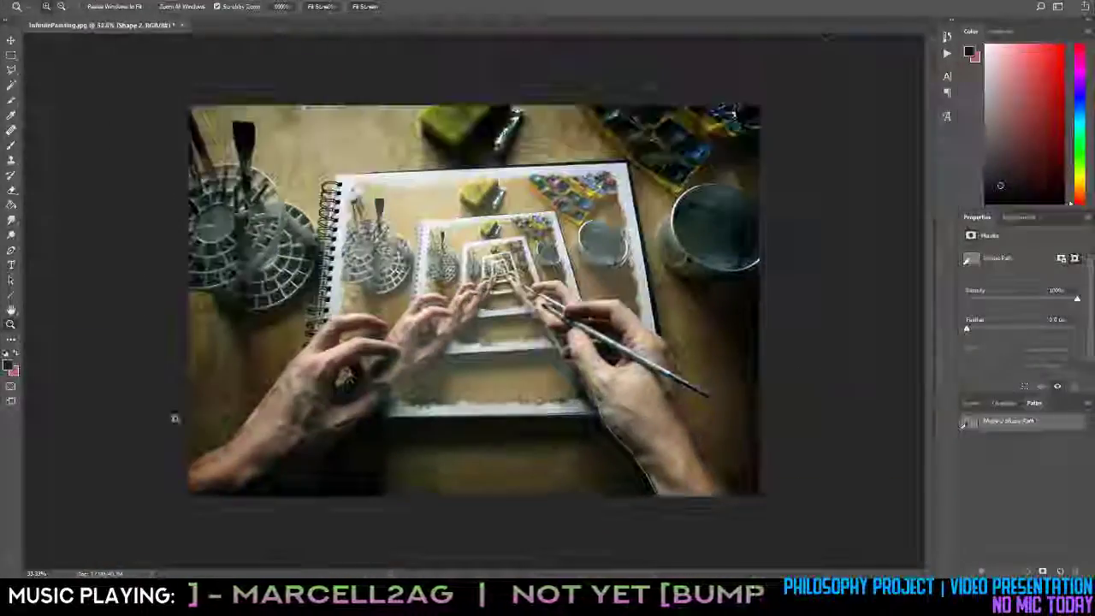
pyautogui.click(312, 389)
pyautogui.click(311, 390)
pyautogui.click(311, 390)
pyautogui.press('m')
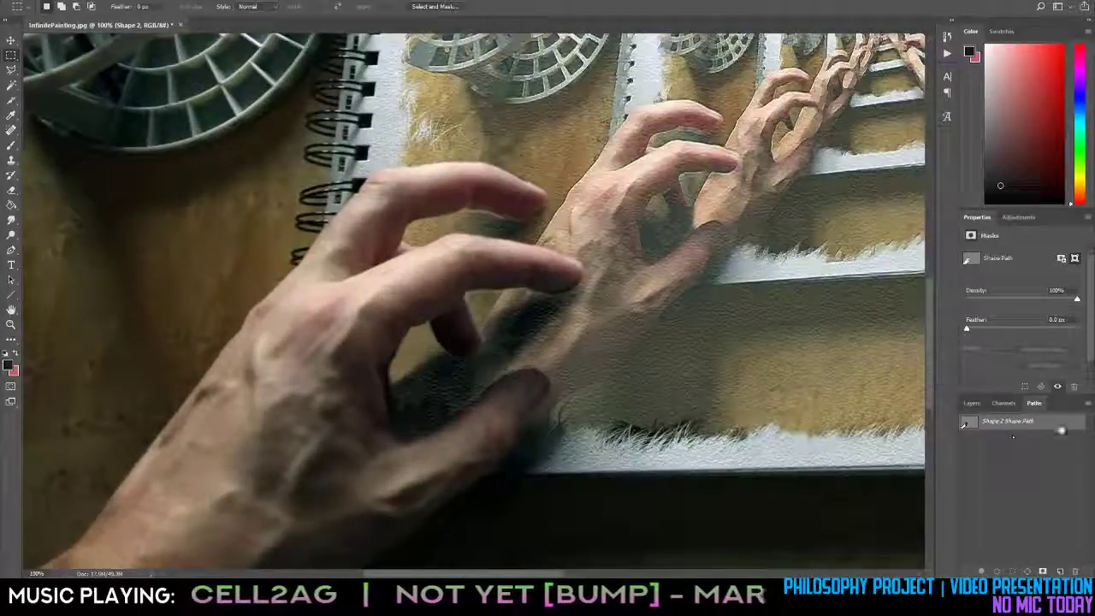
pyautogui.click(1010, 451)
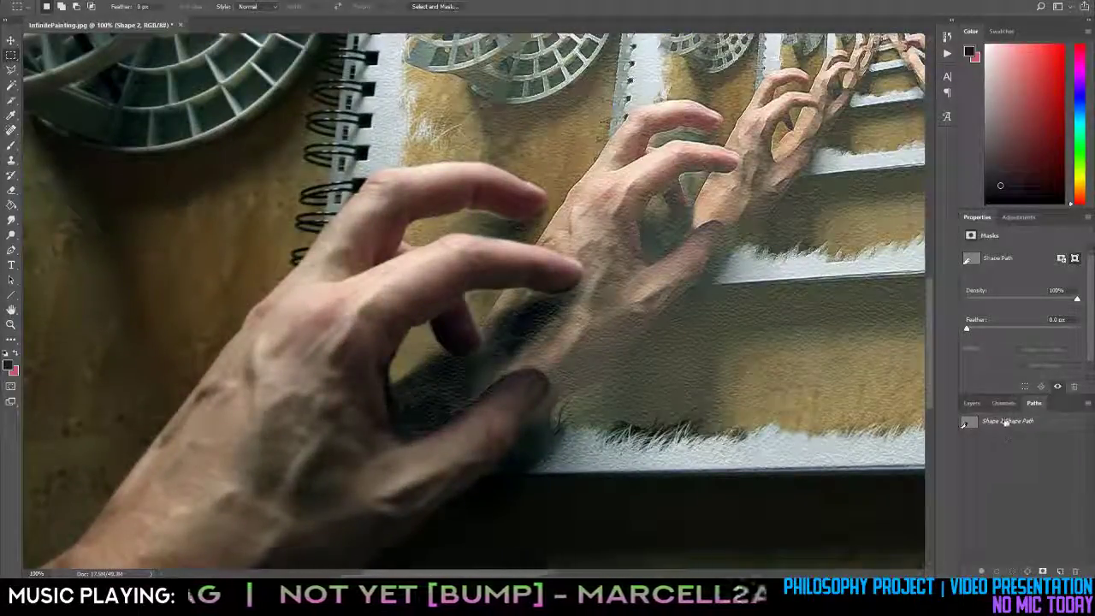
pyautogui.click(1006, 423)
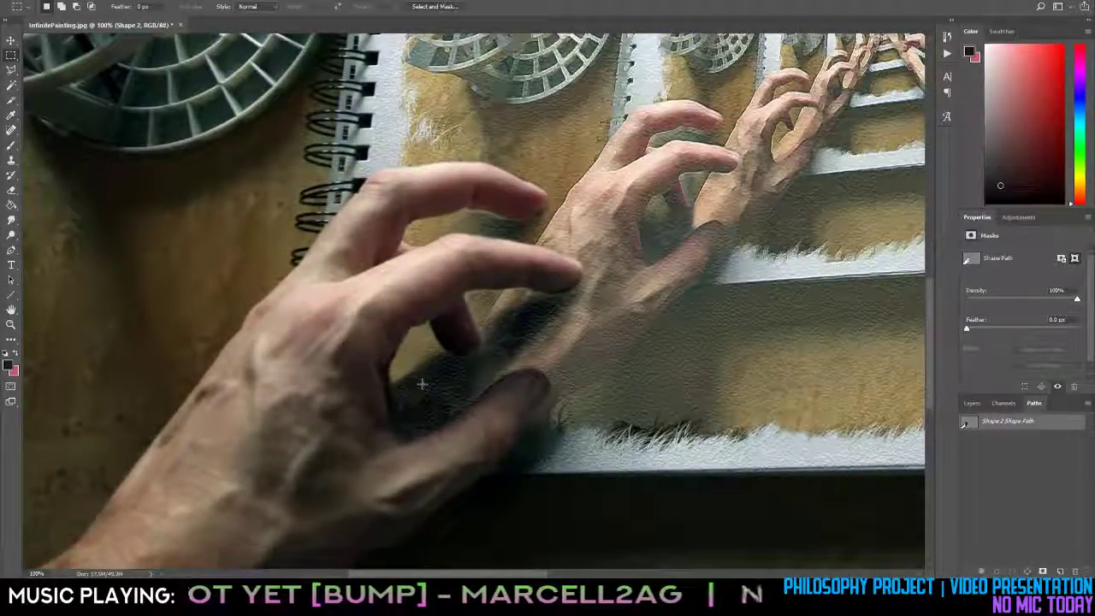
pyautogui.press('p')
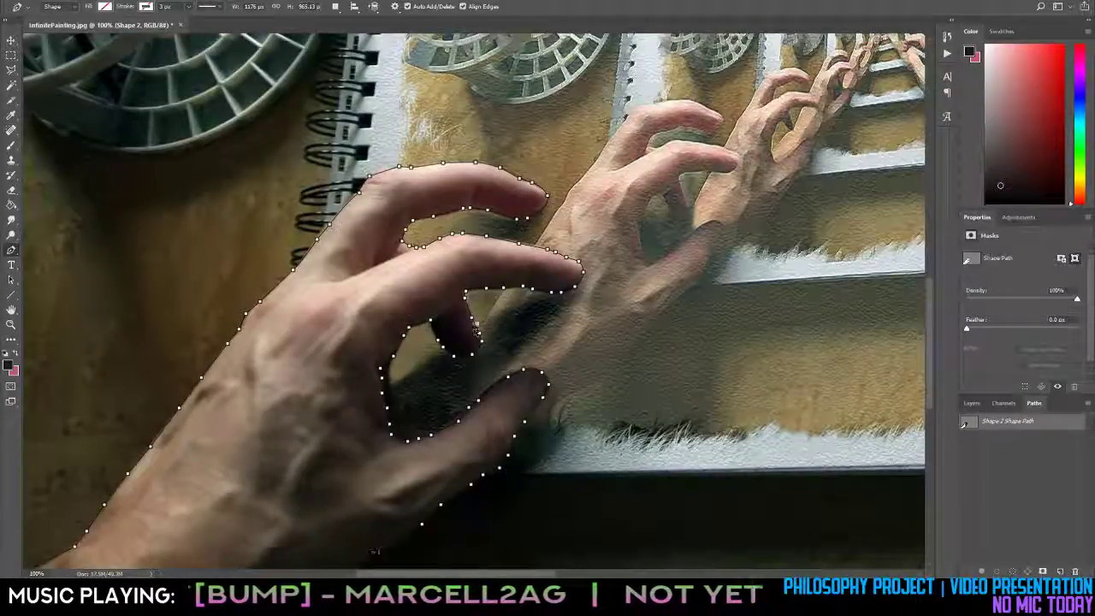
# Adjust the path's anchor points along the upper edge of the left hand's lower outstretched finger to follow its contour.
pyautogui.press('z')
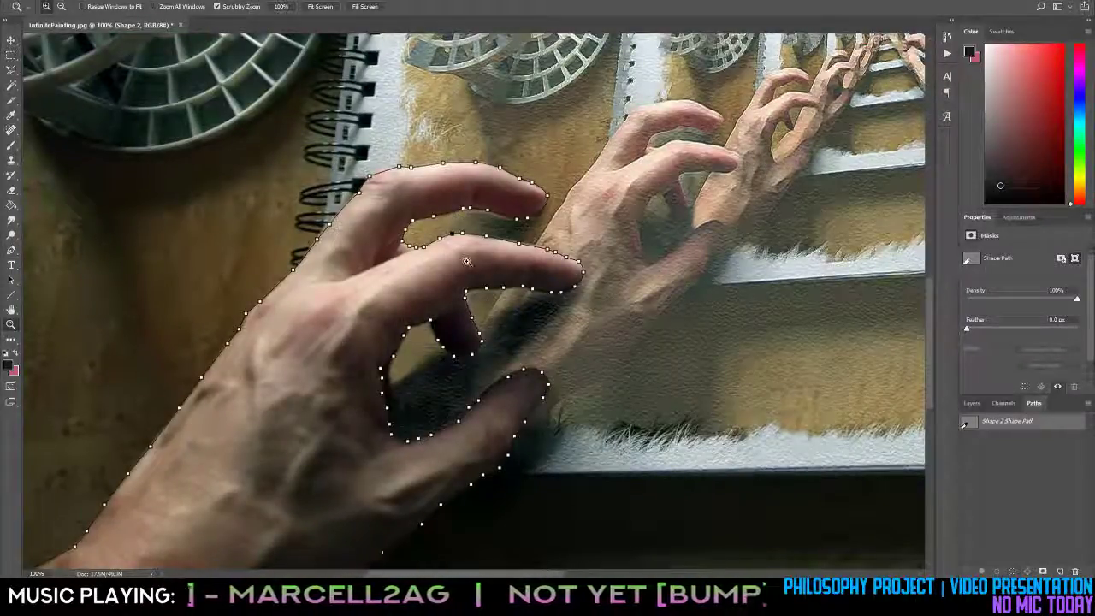
pyautogui.click(467, 261)
pyautogui.press('p')
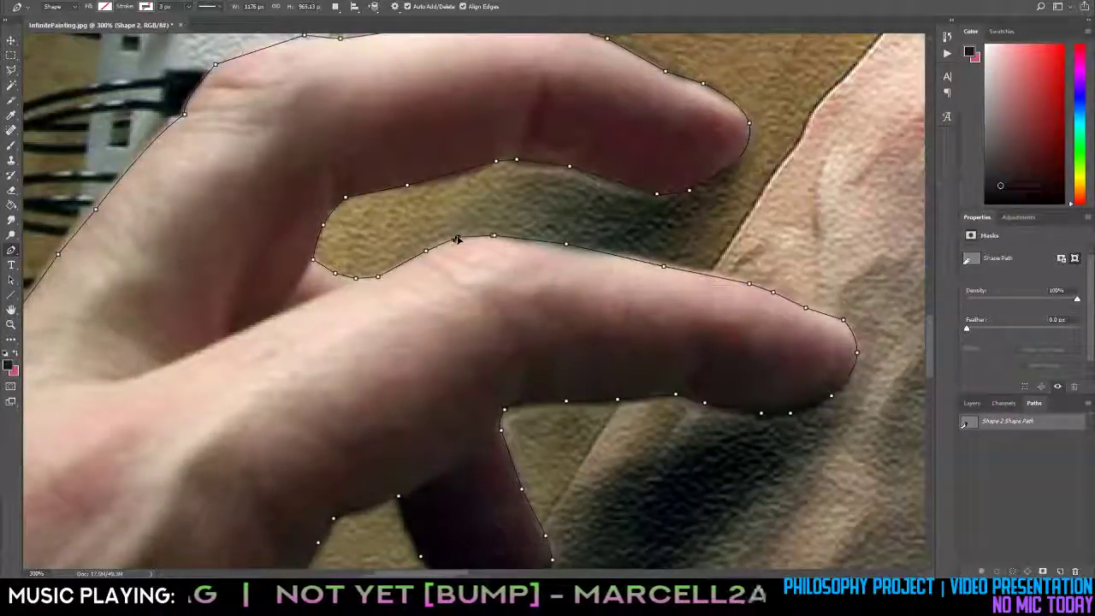
pyautogui.click(456, 238)
pyautogui.moveTo(662, 268); pyautogui.dragTo(636, 256)
pyautogui.click(636, 256)
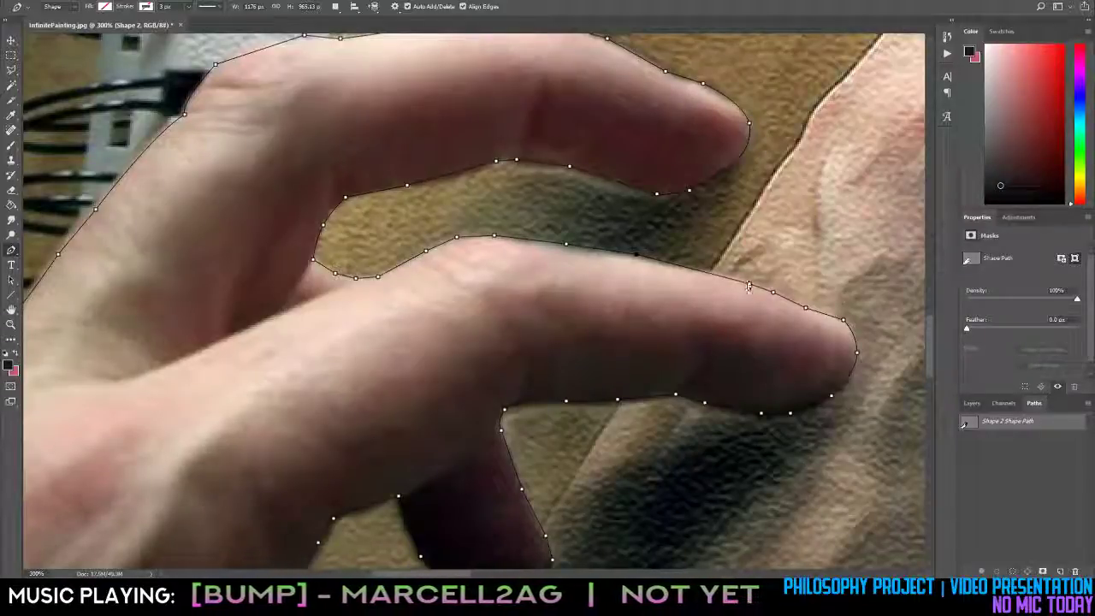
pyautogui.click(736, 278)
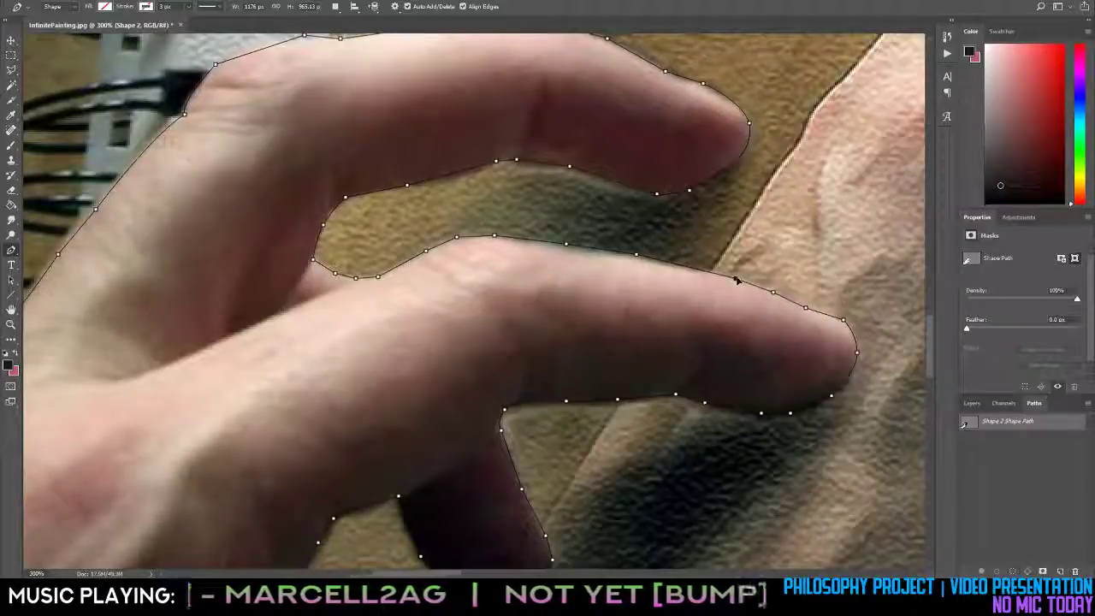
pyautogui.click(797, 306)
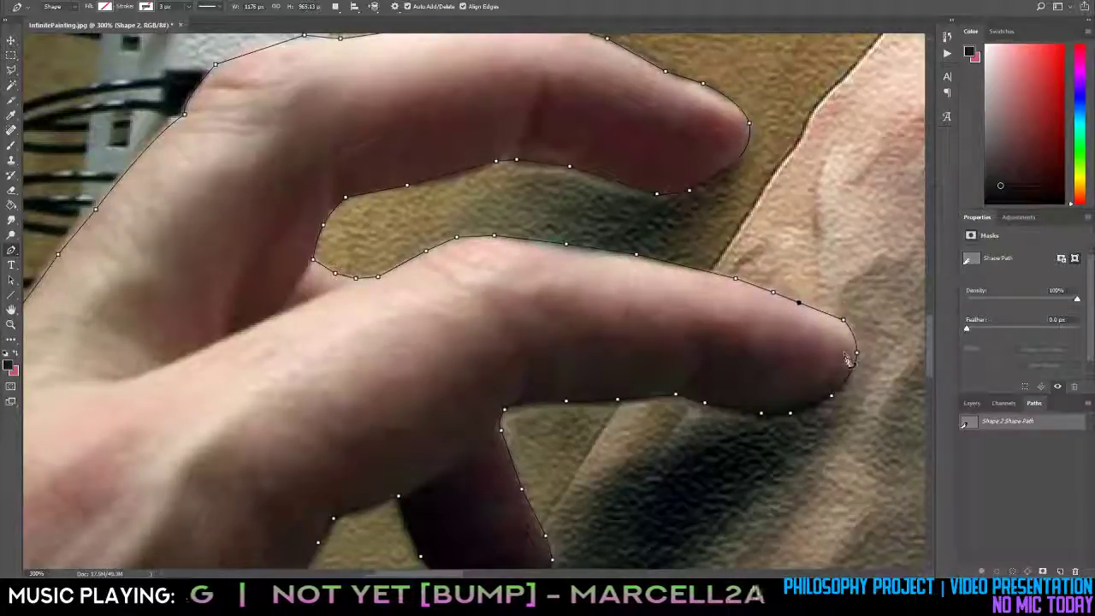
# Refit the path's anchor points around the curled finger and the inner edge of the gap between palm and thumb.
pyautogui.scroll(-3, 599, 367)
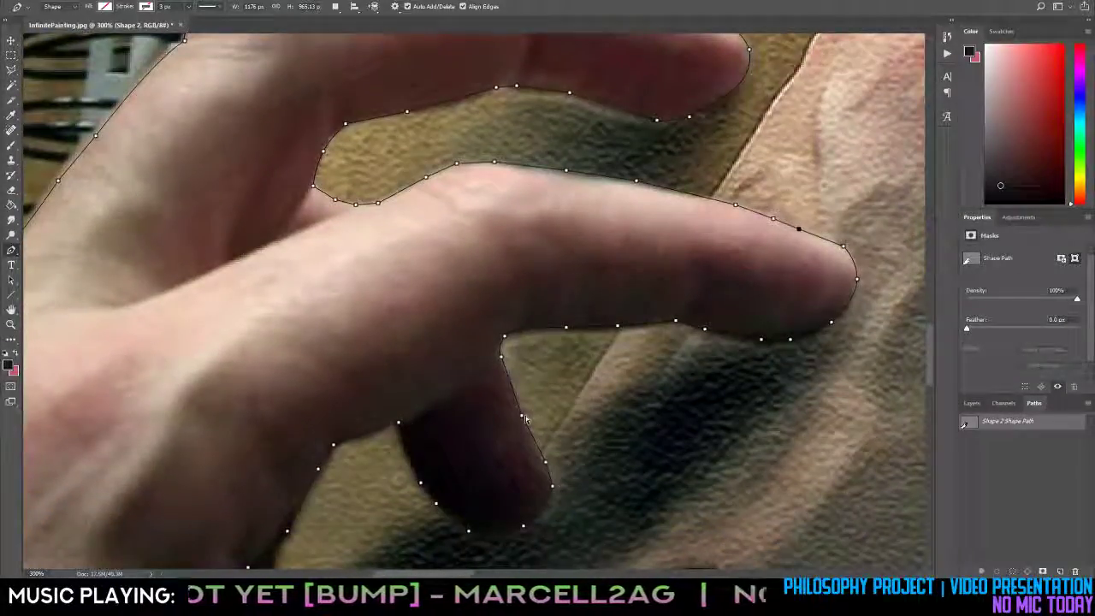
pyautogui.press('z')
pyautogui.moveTo(510, 368); pyautogui.dragTo(555, 381)
pyautogui.press('p')
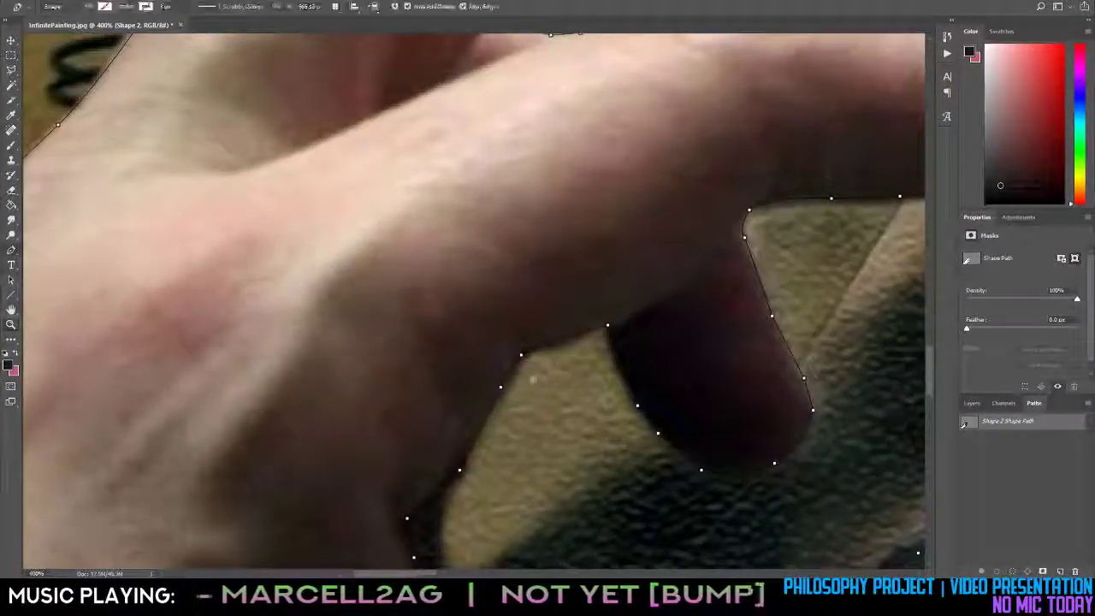
pyautogui.moveTo(522, 355); pyautogui.dragTo(529, 354)
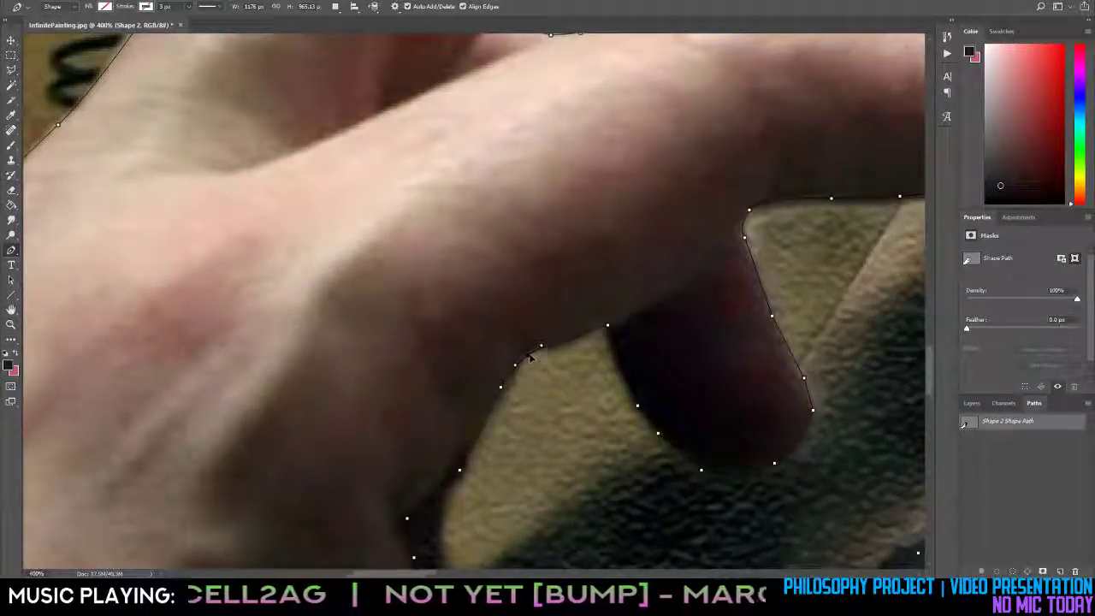
pyautogui.moveTo(500, 389); pyautogui.dragTo(503, 392)
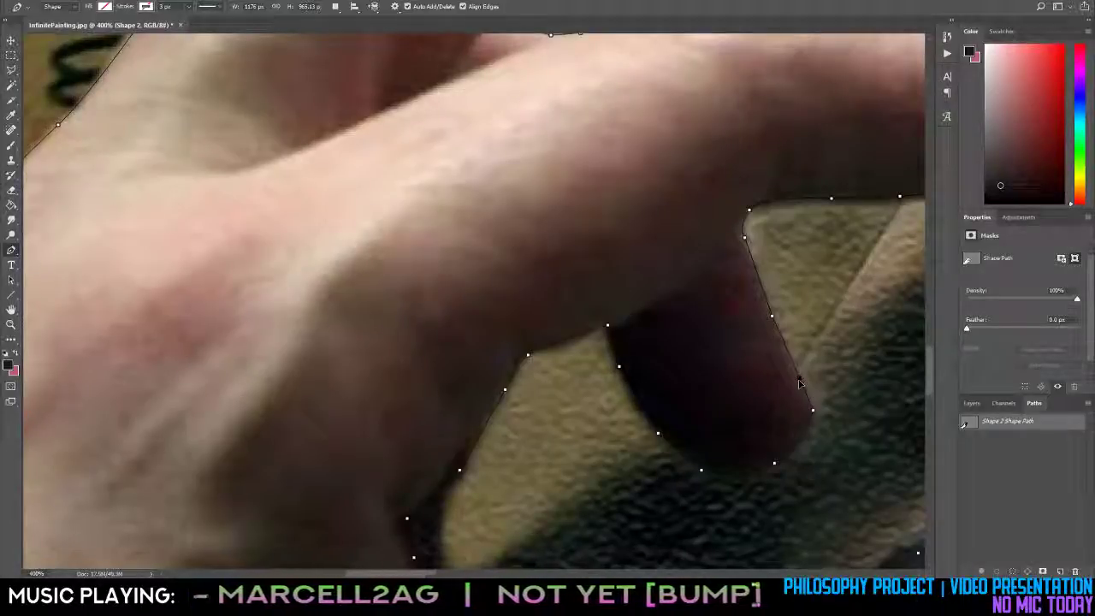
pyautogui.scroll(-3, 569, 362)
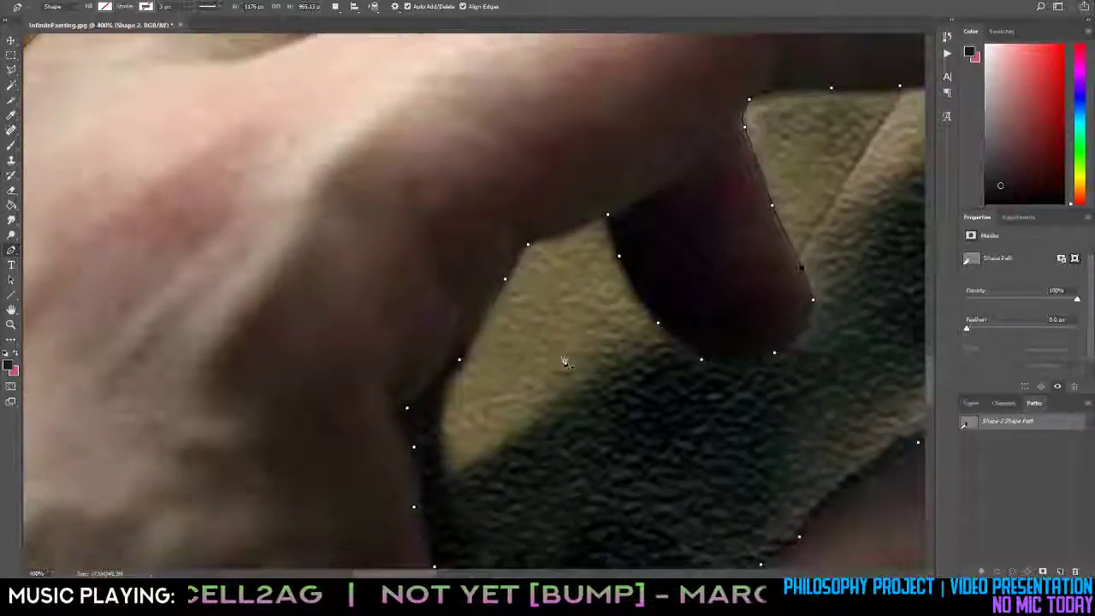
pyautogui.scroll(-5, 563, 361)
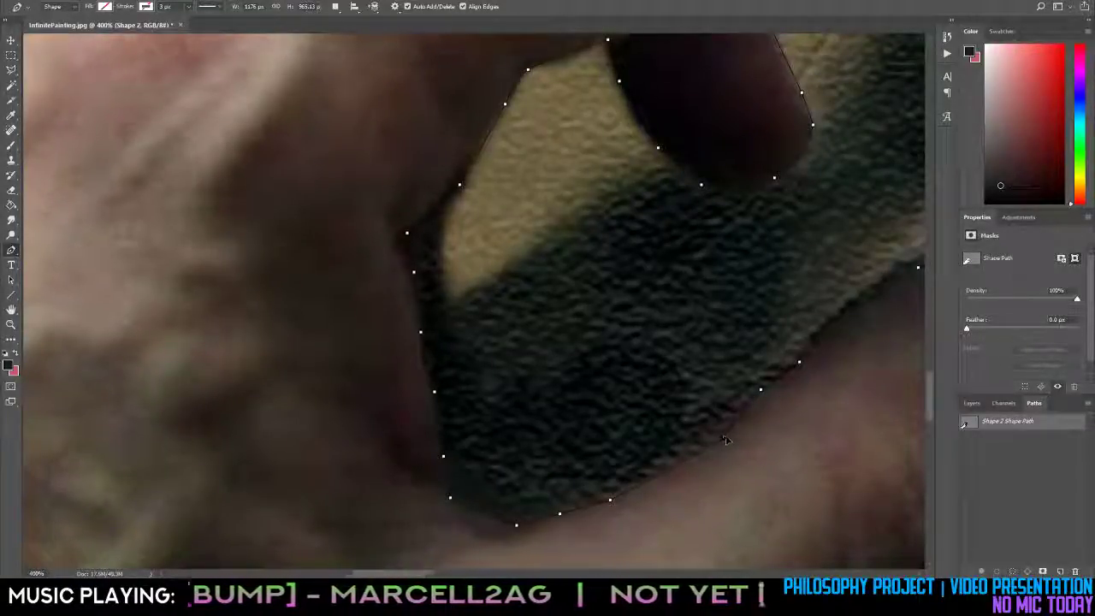
pyautogui.scroll(-1, 790, 394)
# Refine the path along the upper edge of the left wrist near the canvas border, adding an anchor point to smooth it.
pyautogui.press('z')
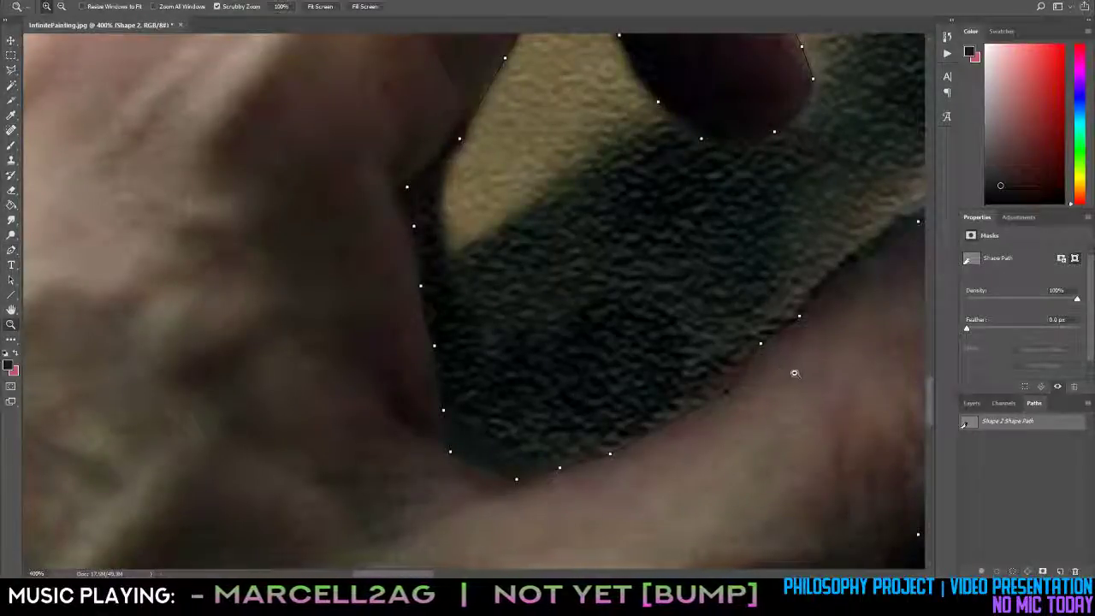
pyautogui.keyDown('alt'); pyautogui.click(795, 371); pyautogui.keyUp('alt')
pyautogui.press('space')
pyautogui.moveTo(798, 373); pyautogui.dragTo(619, 313)
pyautogui.moveTo(574, 425); pyautogui.dragTo(704, 238)
pyautogui.moveTo(580, 339)
pyautogui.mouseDown()
pyautogui.moveTo(702, 310)
pyautogui.moveTo(548, 285)
pyautogui.moveTo(480, 184)
pyautogui.moveTo(432, 165)
pyautogui.mouseUp()
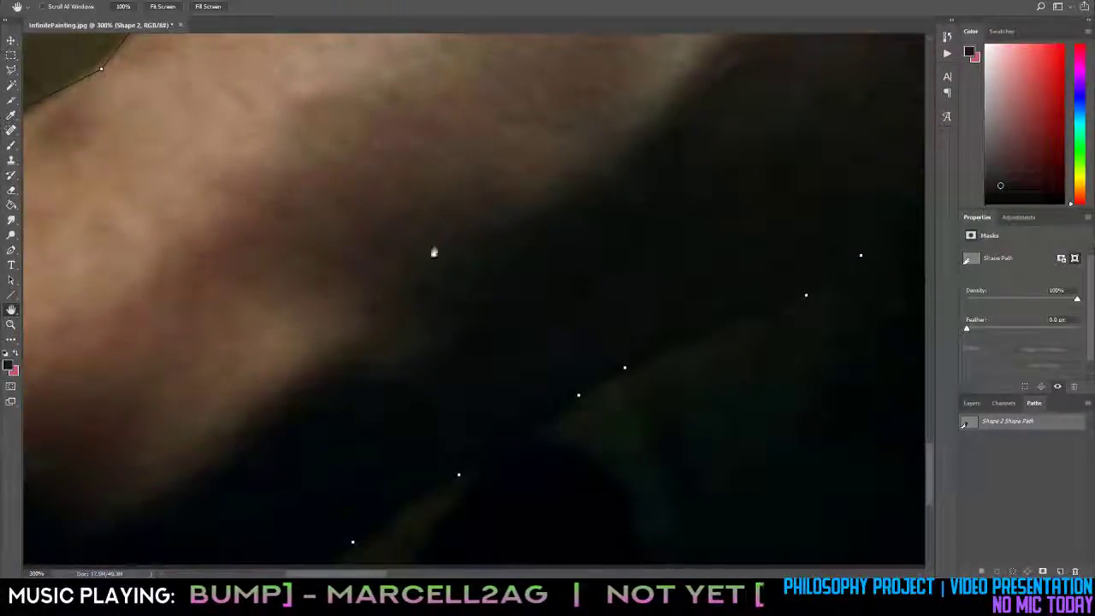
pyautogui.moveTo(433, 280); pyautogui.dragTo(736, 150)
pyautogui.moveTo(668, 203)
pyautogui.mouseDown()
pyautogui.moveTo(792, 369)
pyautogui.moveTo(795, 183)
pyautogui.moveTo(658, 293)
pyautogui.moveTo(801, 352)
pyautogui.mouseUp()
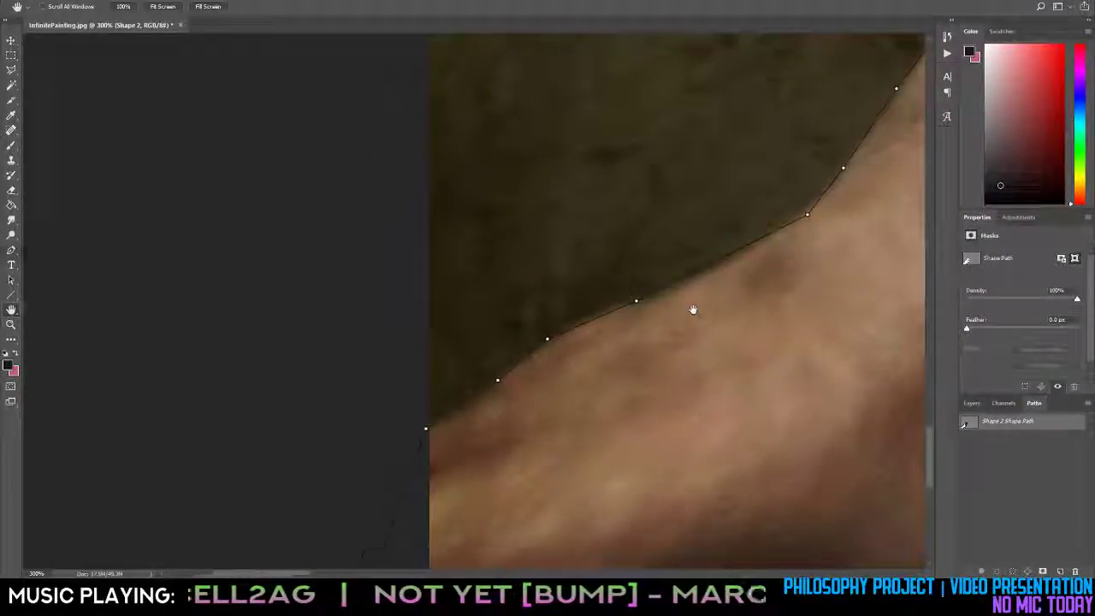
pyautogui.press('p')
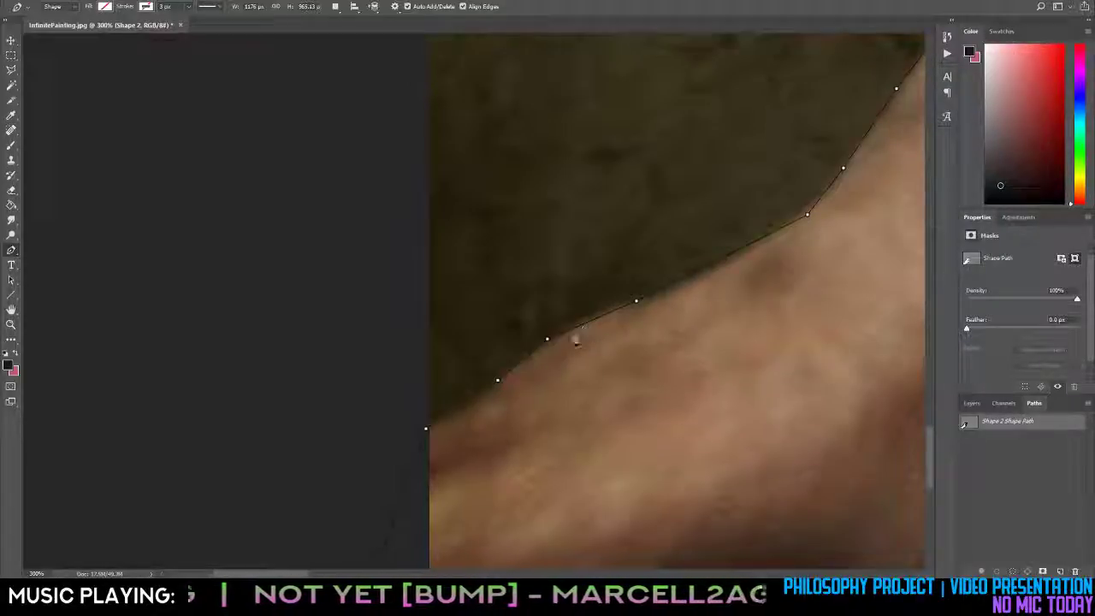
pyautogui.press('z')
pyautogui.click(568, 337)
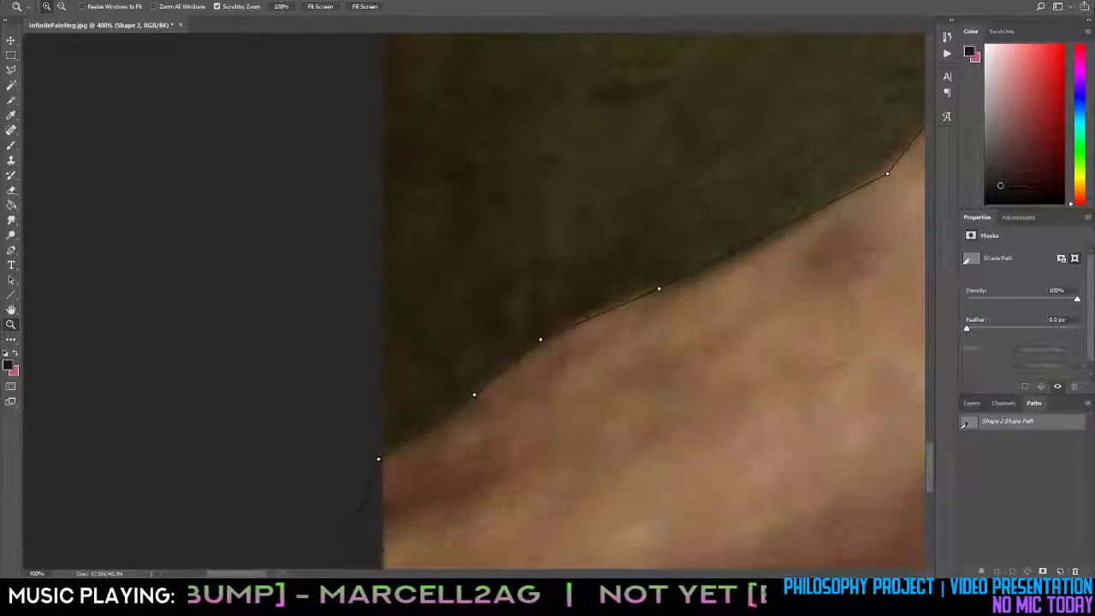
pyautogui.keyDown('alt'); pyautogui.click(732, 370); pyautogui.keyUp('alt')
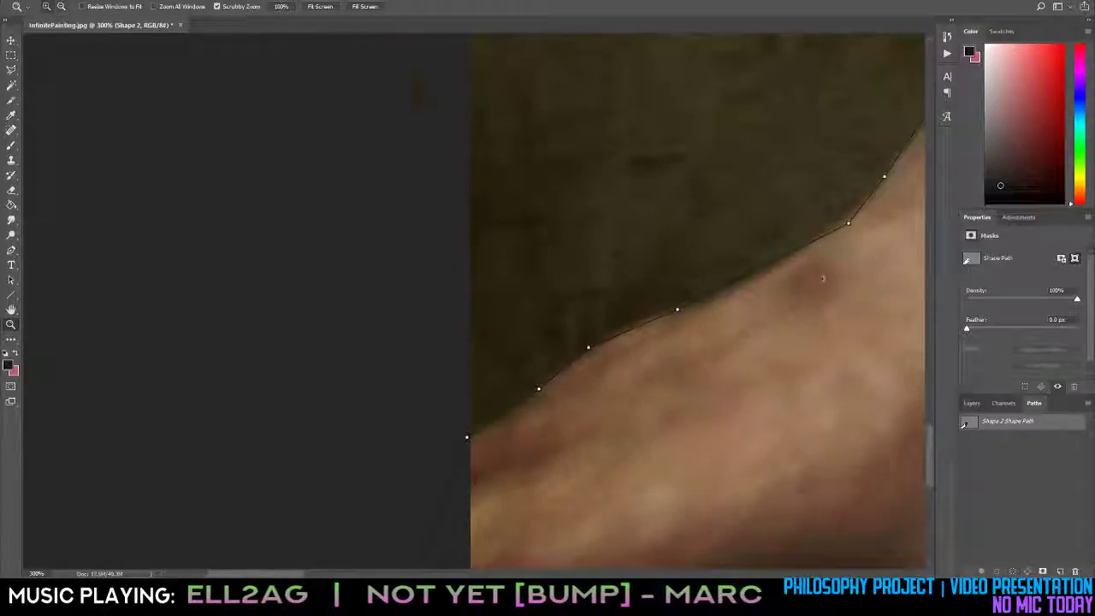
pyautogui.click(687, 297)
pyautogui.press('p')
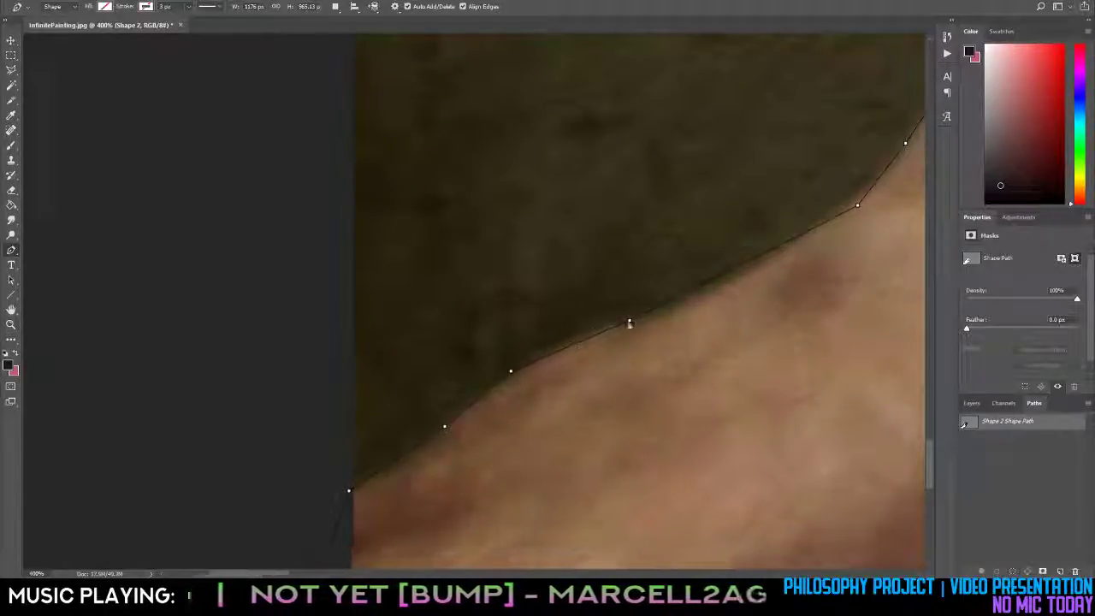
pyautogui.click(475, 399)
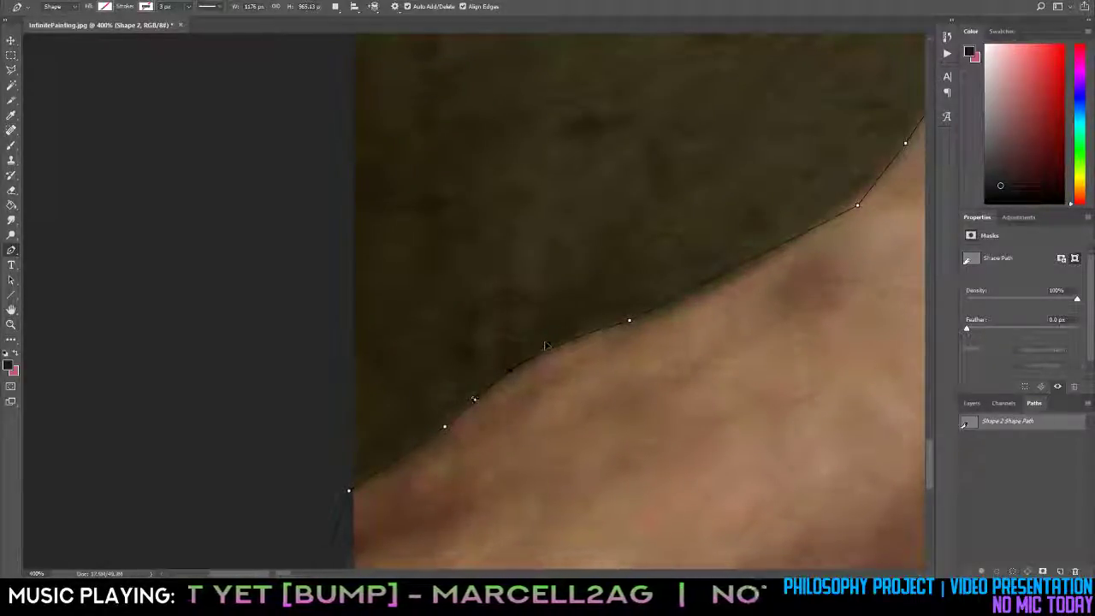
# Examine the refined path around the whole left hand and wrist.
pyautogui.press('z')
pyautogui.keyDown('alt'); pyautogui.click(753, 312); pyautogui.keyUp('alt')
pyautogui.keyDown('alt'); pyautogui.click(770, 310); pyautogui.keyUp('alt')
pyautogui.keyDown('alt'); pyautogui.click(770, 311); pyautogui.keyUp('alt')
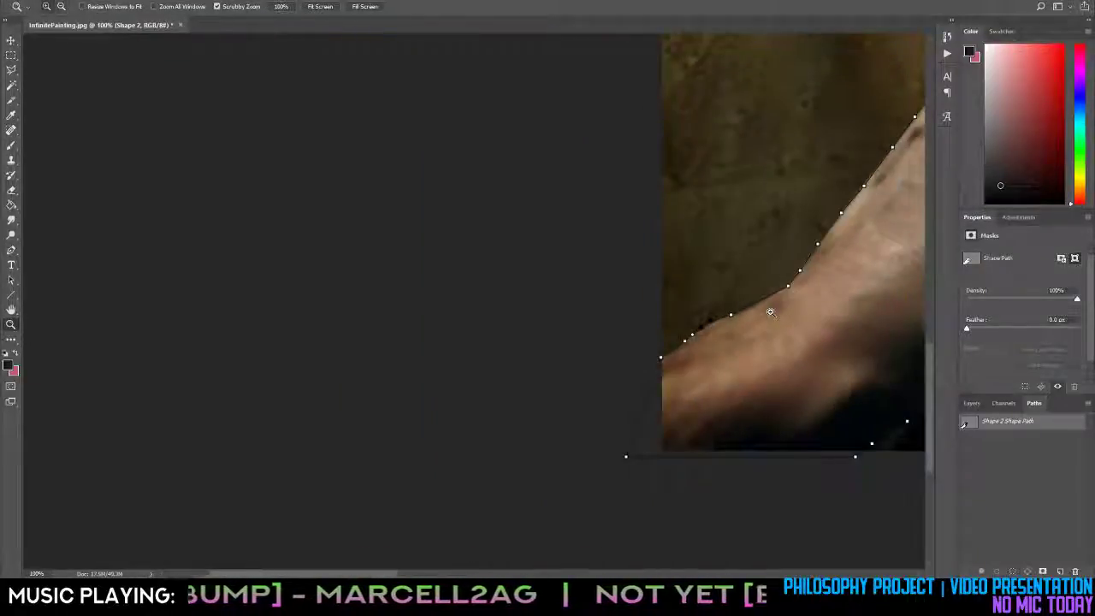
pyautogui.press('space')
pyautogui.moveTo(801, 289); pyautogui.dragTo(663, 313)
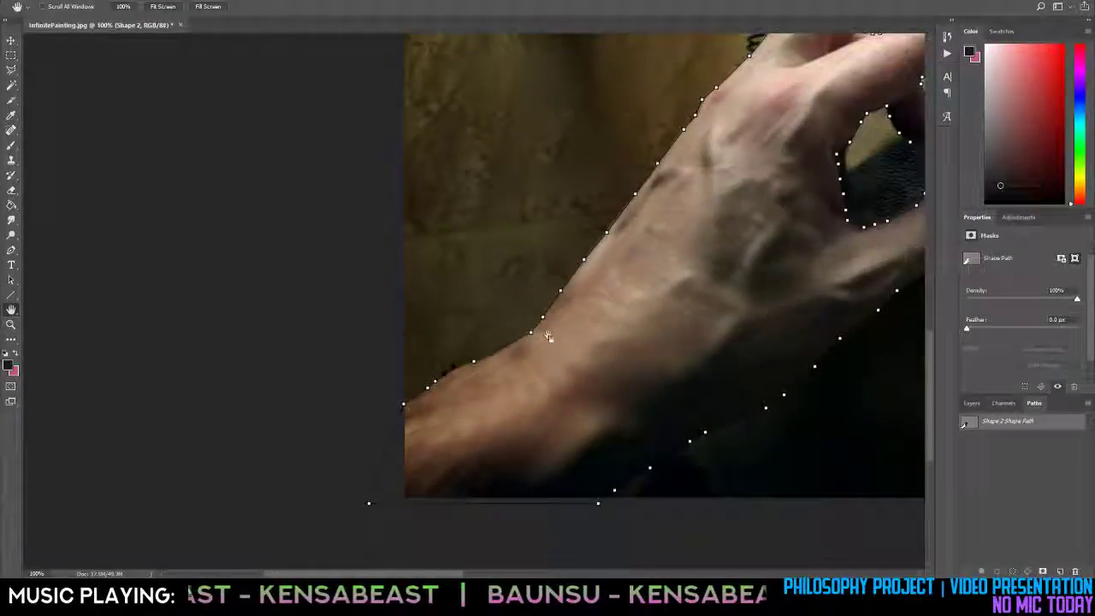
# Reposition the path's anchor point at the knuckle bump along the back of the left hand to hug its outer edge.
pyautogui.press('z')
pyautogui.click(593, 270)
pyautogui.click(593, 270)
pyautogui.keyDown('alt'); pyautogui.click(594, 269); pyautogui.keyUp('alt')
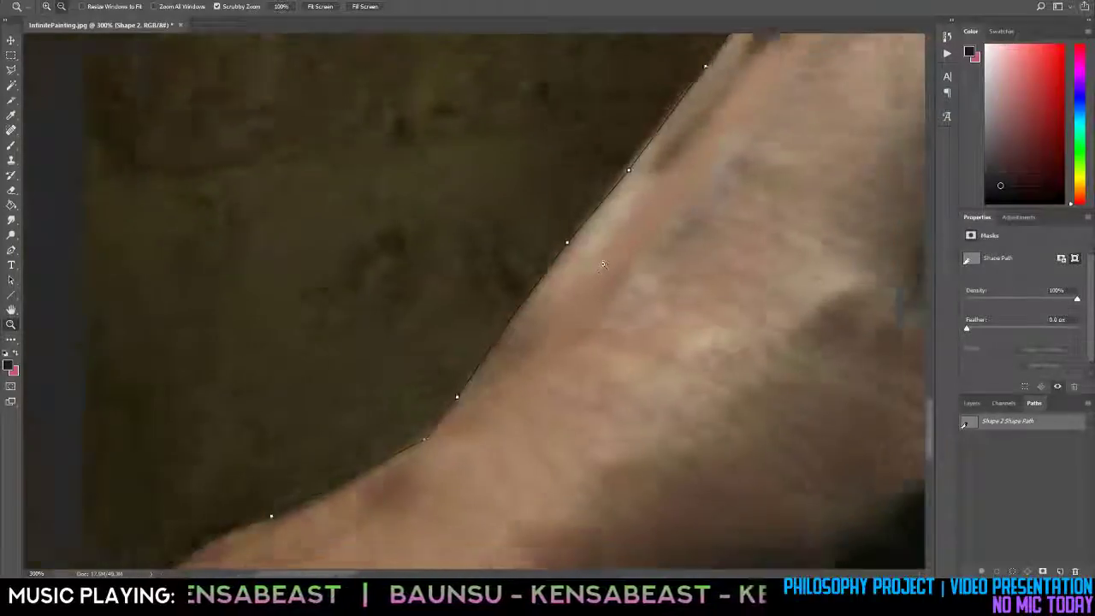
pyautogui.keyDown('alt'); pyautogui.click(730, 216); pyautogui.keyUp('alt')
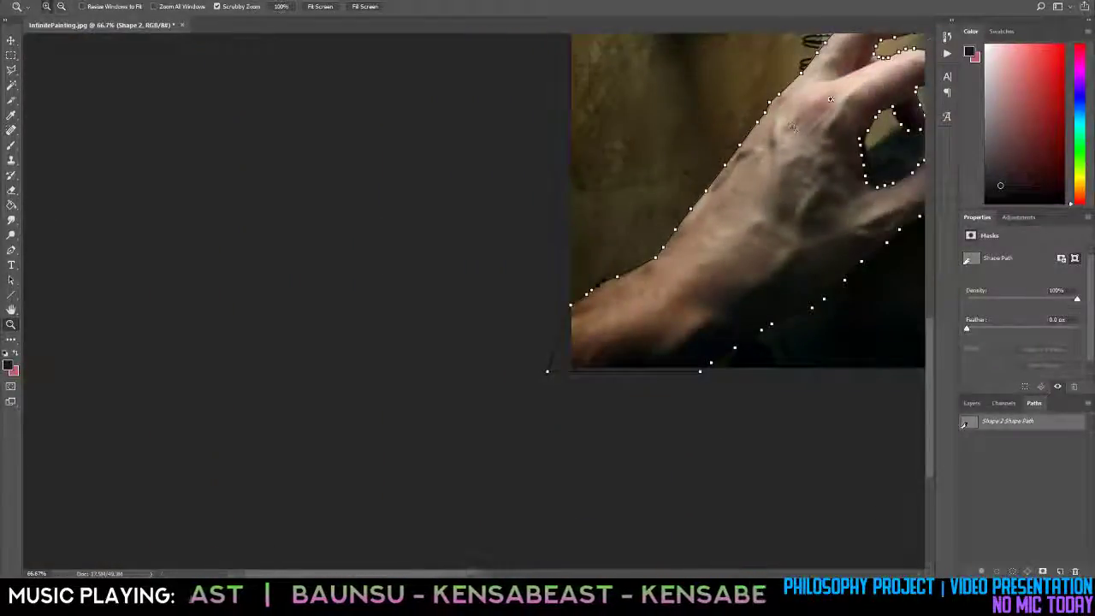
pyautogui.click(769, 126)
pyautogui.click(659, 128)
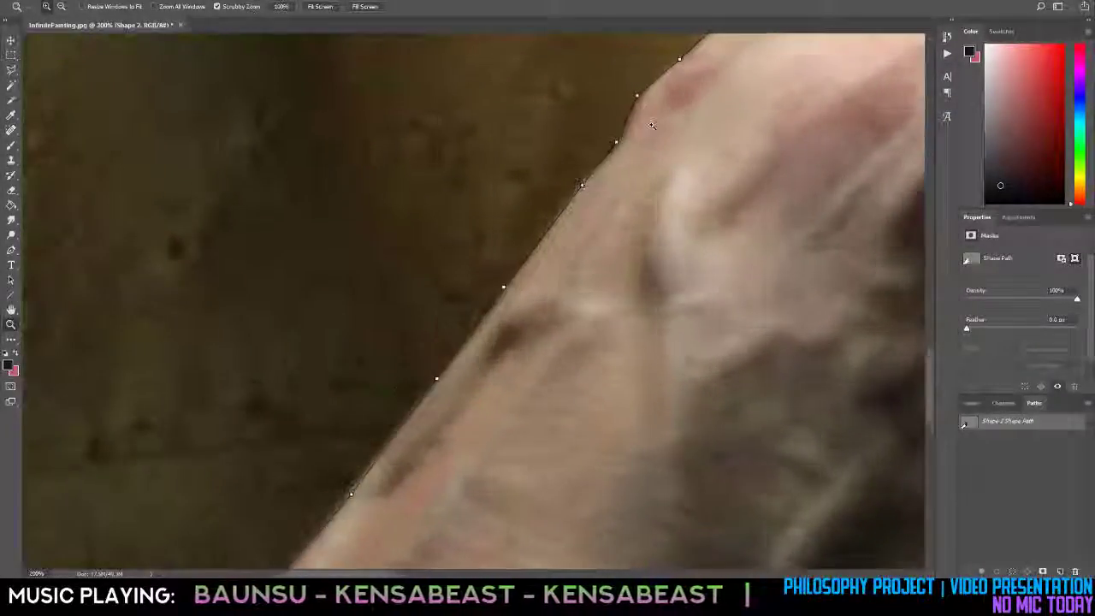
pyautogui.click(659, 128)
pyautogui.click(655, 127)
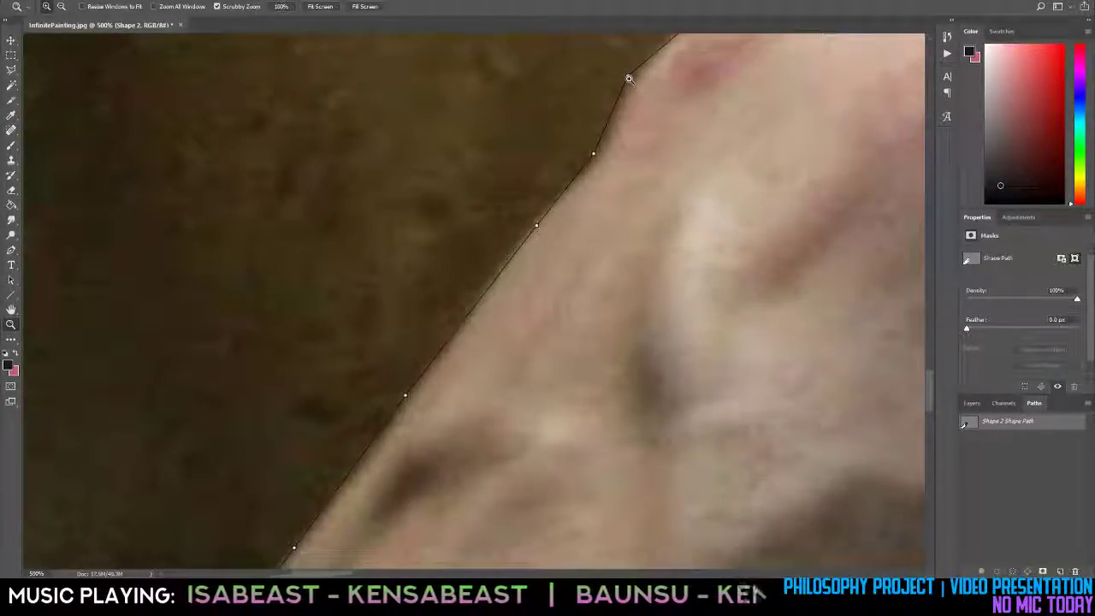
pyautogui.click(670, 236)
pyautogui.press('m')
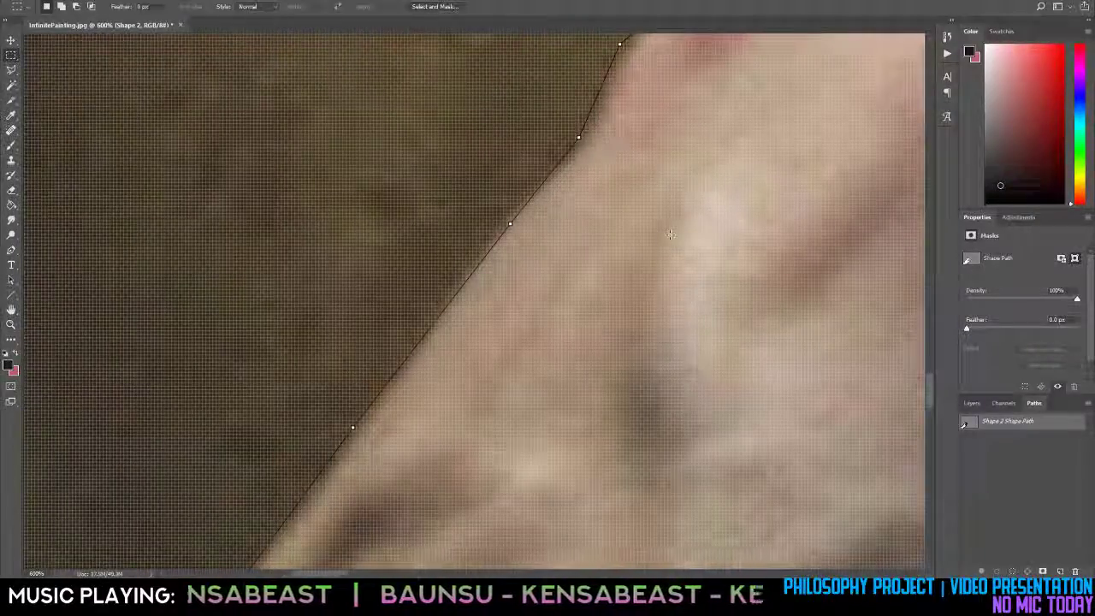
pyautogui.press('z')
pyautogui.keyDown('alt'); pyautogui.click(661, 152); pyautogui.keyUp('alt')
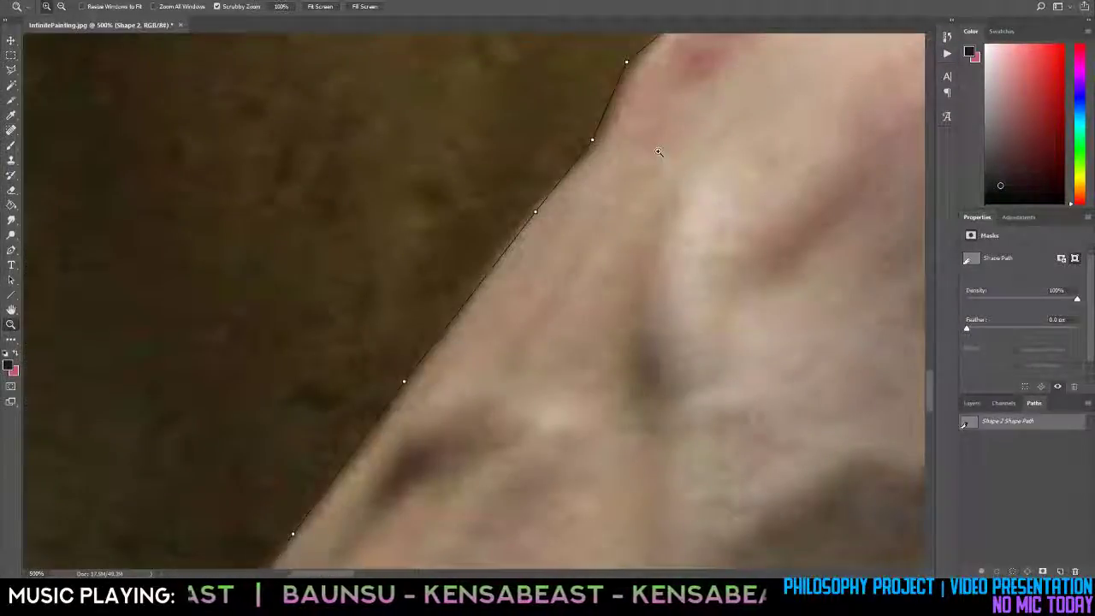
pyautogui.press('p')
pyautogui.click(632, 74)
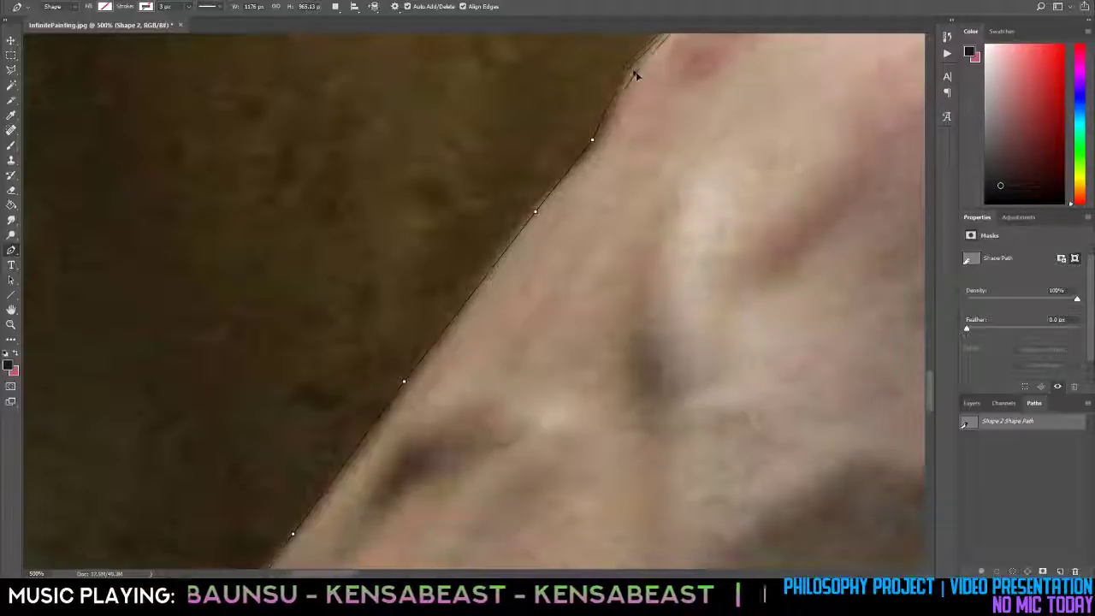
# Shift the path's anchor points along the base of the left hand's upper finger beside the notebook's spiral binding to fit its edge.
pyautogui.press('z')
pyautogui.keyDown('alt'); pyautogui.click(706, 112); pyautogui.keyUp('alt')
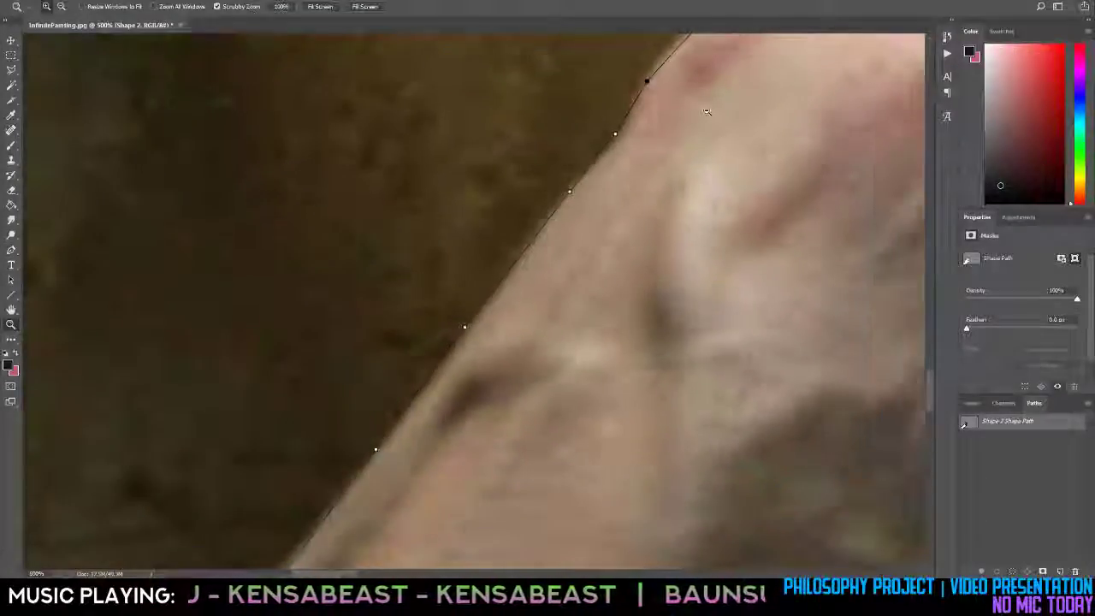
pyautogui.keyDown('alt'); pyautogui.click(706, 112); pyautogui.keyUp('alt')
pyautogui.keyDown('alt'); pyautogui.click(707, 112); pyautogui.keyUp('alt')
pyautogui.keyDown('alt'); pyautogui.click(707, 112); pyautogui.keyUp('alt')
pyautogui.press('space')
pyautogui.moveTo(717, 143); pyautogui.dragTo(229, 385)
pyautogui.press('z')
pyautogui.click(519, 229)
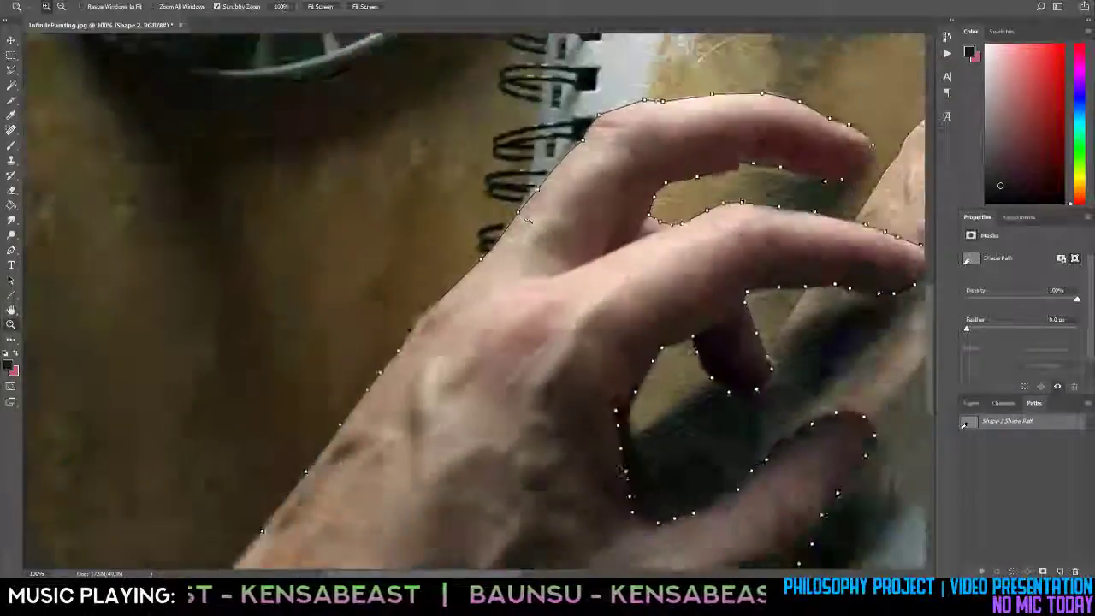
pyautogui.click(532, 195)
pyautogui.press('p')
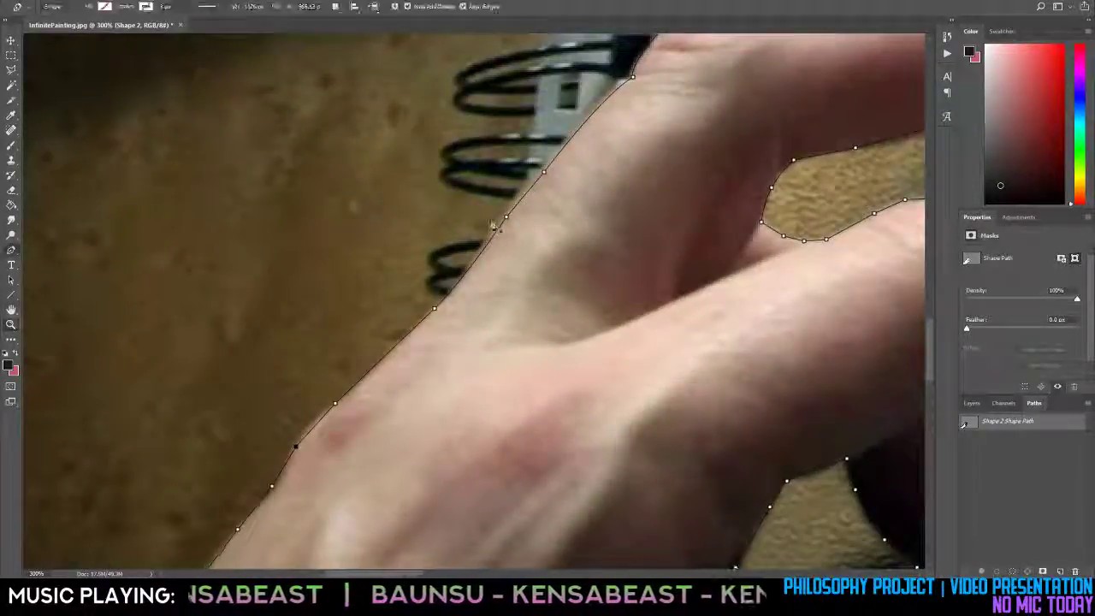
pyautogui.moveTo(506, 217); pyautogui.dragTo(502, 218)
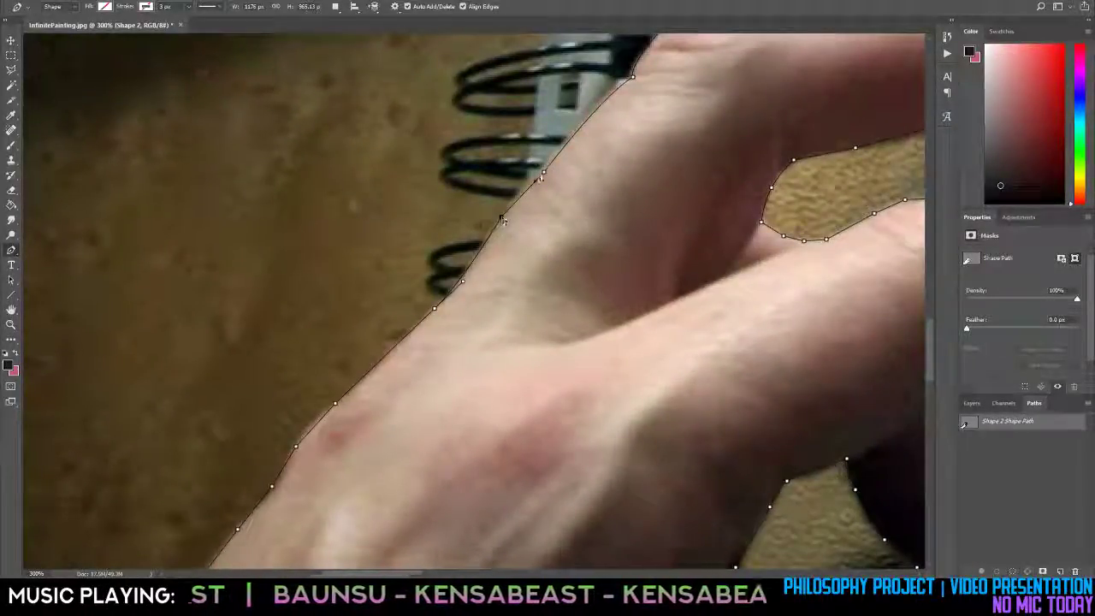
pyautogui.moveTo(544, 173); pyautogui.dragTo(539, 172)
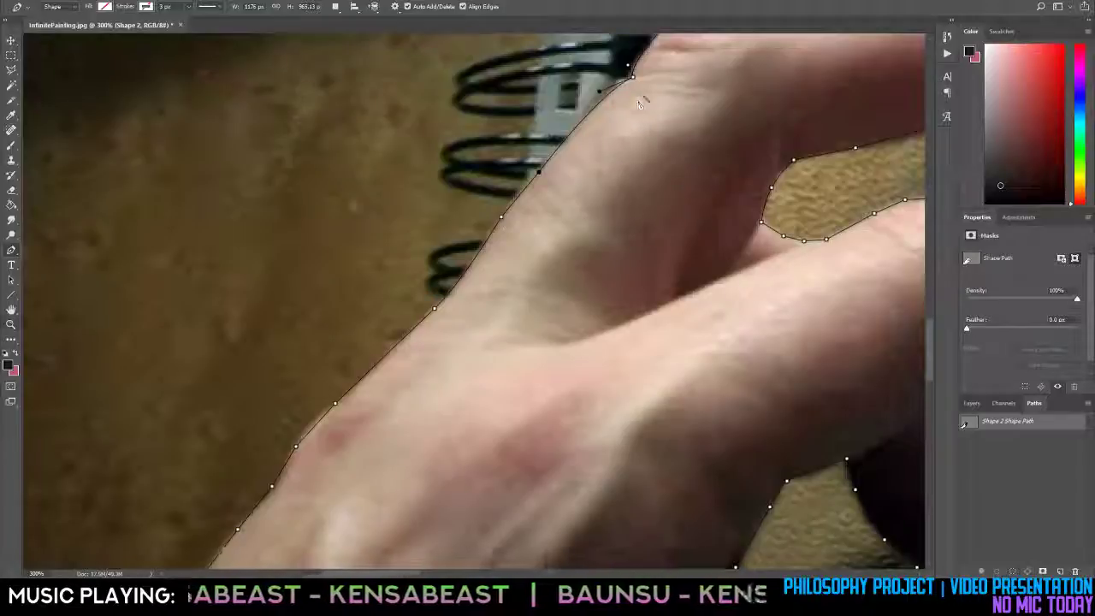
# Refit the path over the bent knuckle of the left hand's upper finger, where it crosses the white paper, with a smooth curve.
pyautogui.press('z')
pyautogui.keyDown('alt'); pyautogui.click(689, 77); pyautogui.keyUp('alt')
pyautogui.press('space')
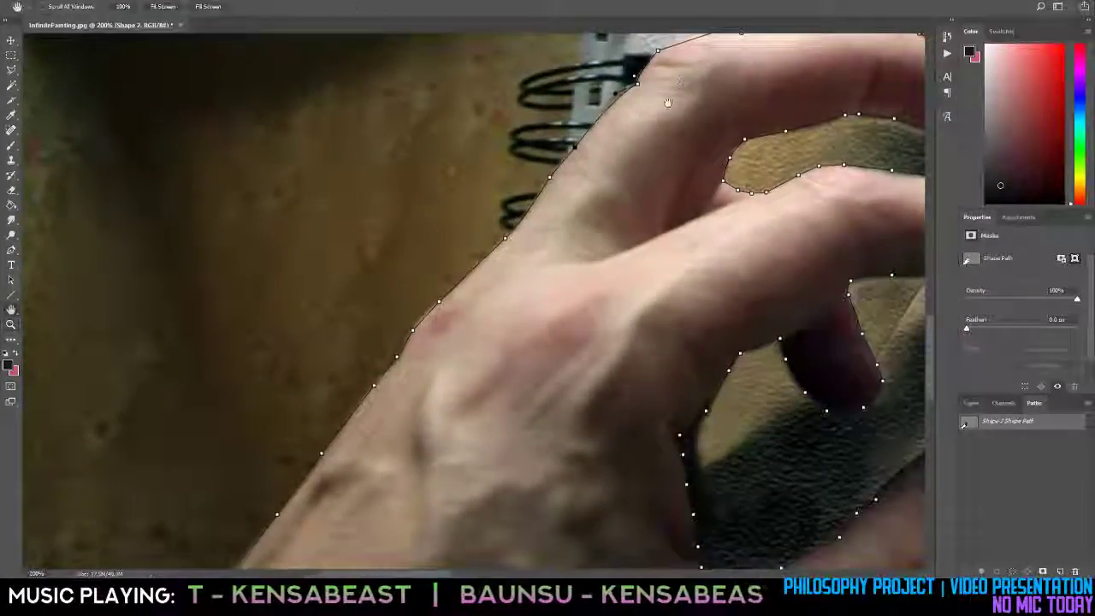
pyautogui.moveTo(685, 81); pyautogui.dragTo(600, 190)
pyautogui.click(611, 156)
pyautogui.click(611, 155)
pyautogui.click(611, 155)
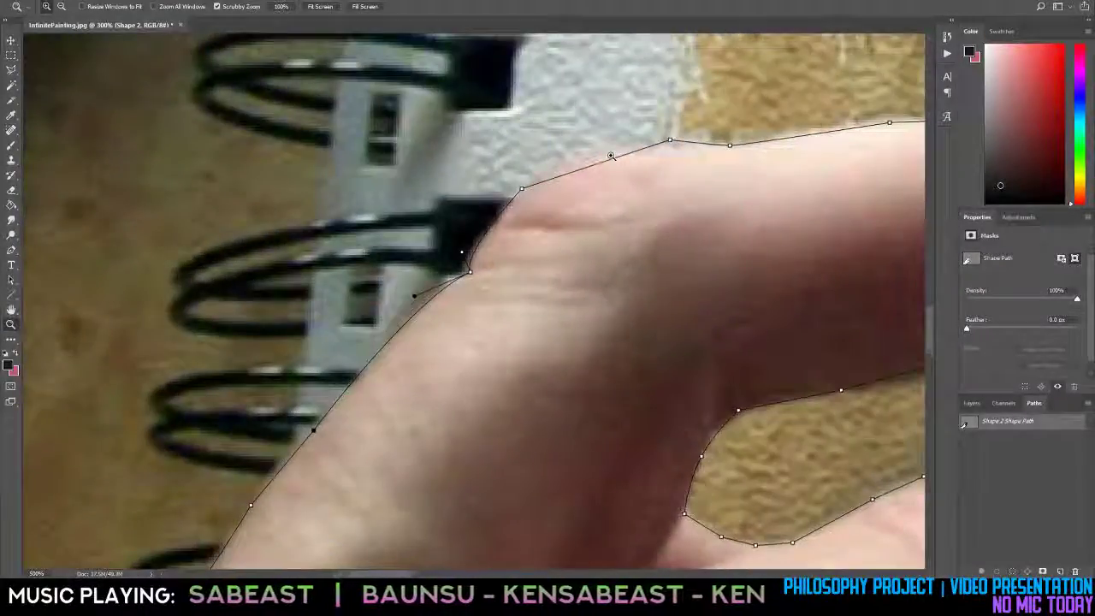
pyautogui.press('p')
pyautogui.moveTo(672, 141); pyautogui.dragTo(653, 151)
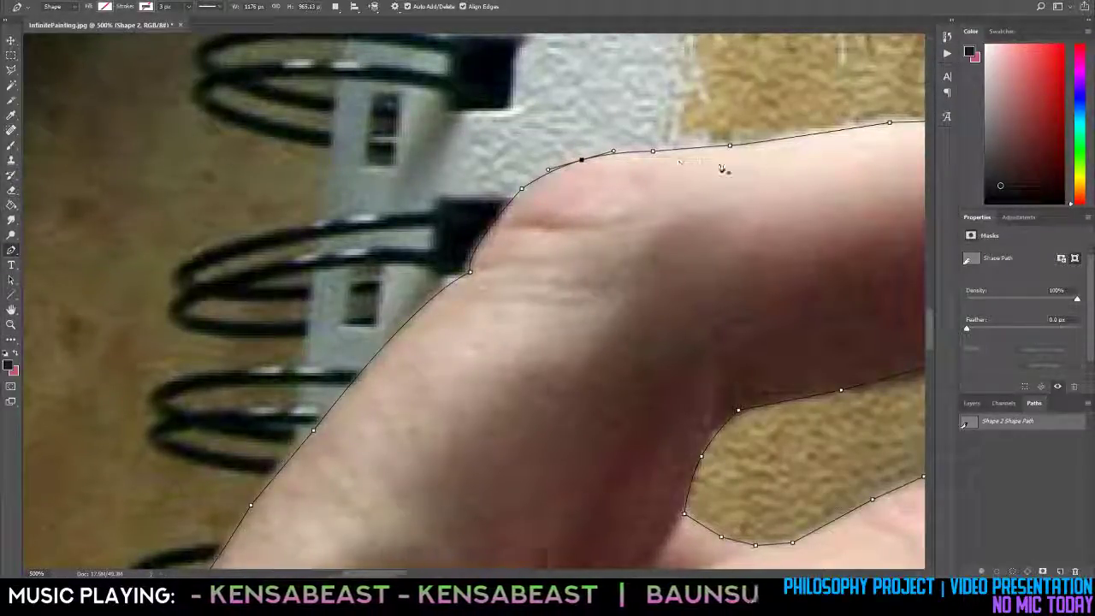
# Convert the refined Shape 2 path around the left hand into a new anti-aliased selection.
pyautogui.press('z')
pyautogui.keyDown('alt'); pyautogui.click(752, 181); pyautogui.keyUp('alt')
pyautogui.keyDown('alt'); pyautogui.click(753, 182); pyautogui.keyUp('alt')
pyautogui.keyDown('alt'); pyautogui.click(754, 182); pyautogui.keyUp('alt')
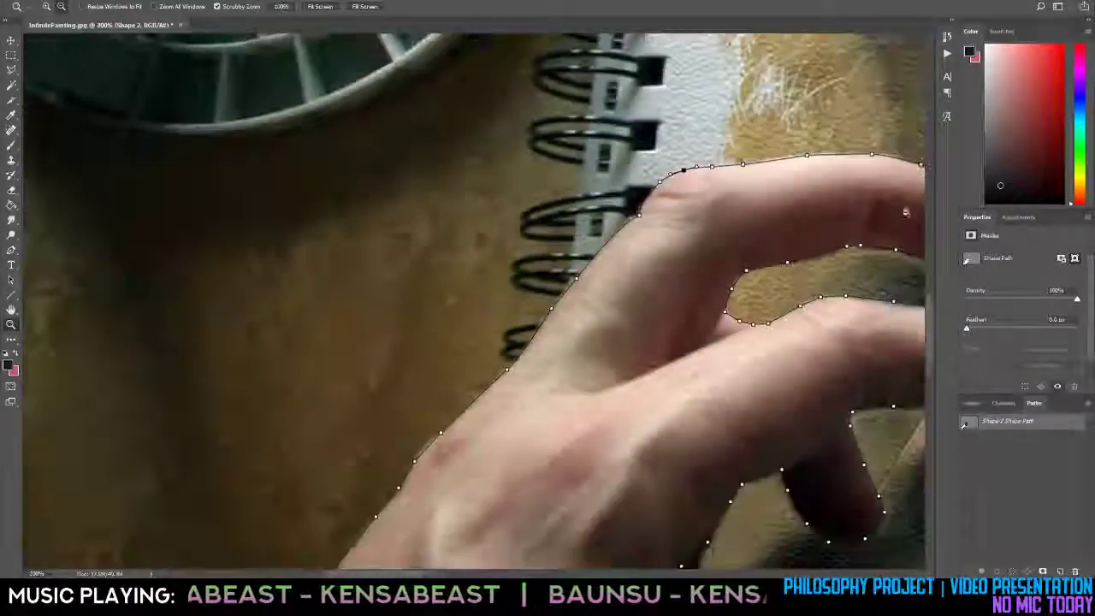
pyautogui.keyDown('alt'); pyautogui.click(842, 197); pyautogui.keyUp('alt')
pyautogui.press('space')
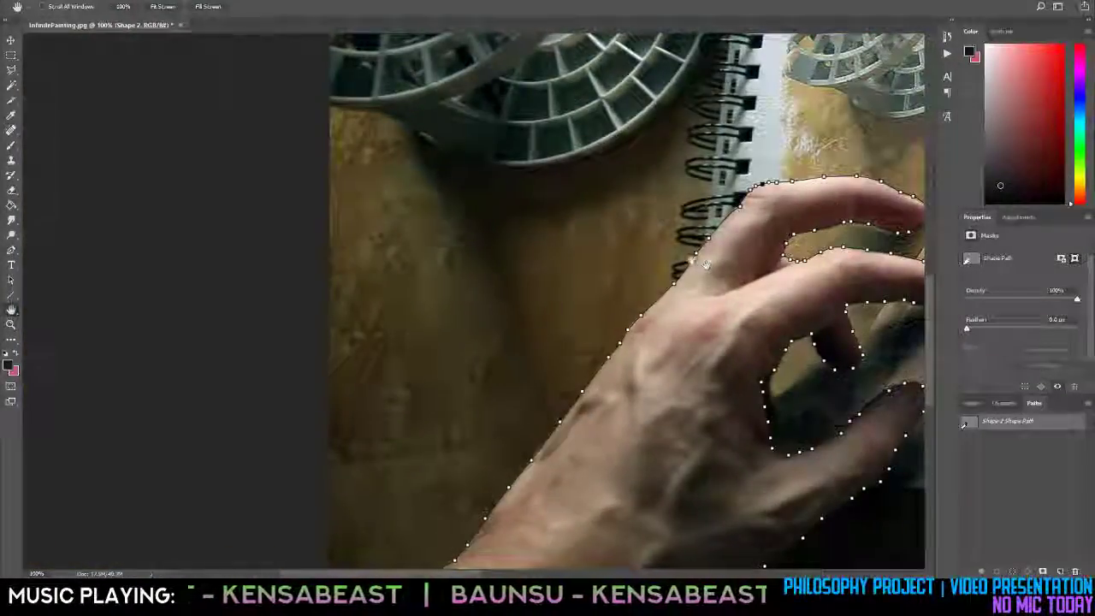
pyautogui.moveTo(707, 266); pyautogui.dragTo(547, 179)
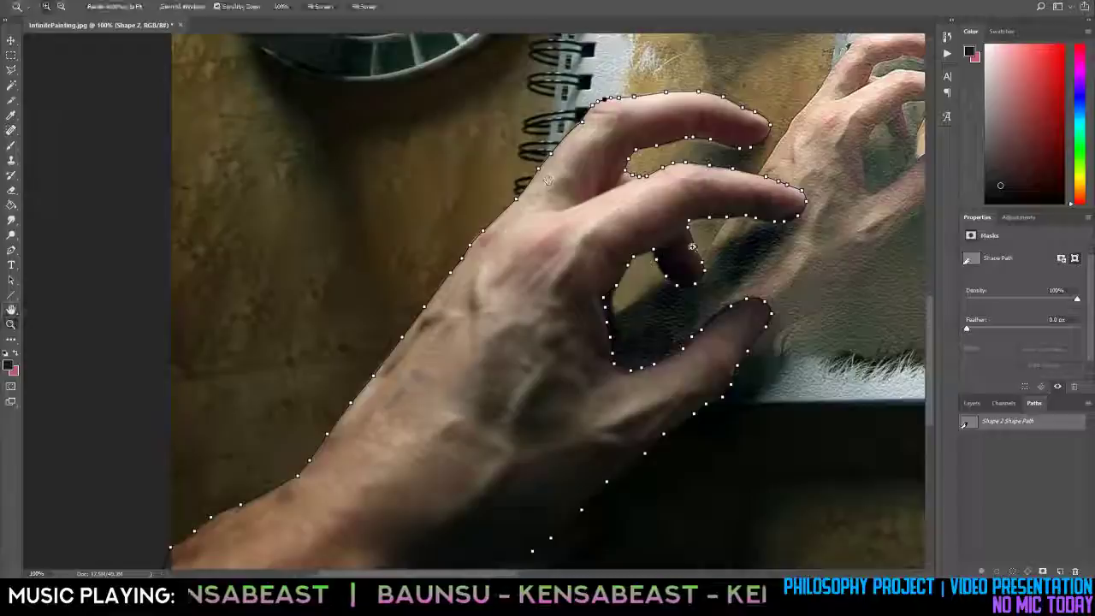
pyautogui.keyDown('alt'); pyautogui.click(669, 312); pyautogui.keyUp('alt')
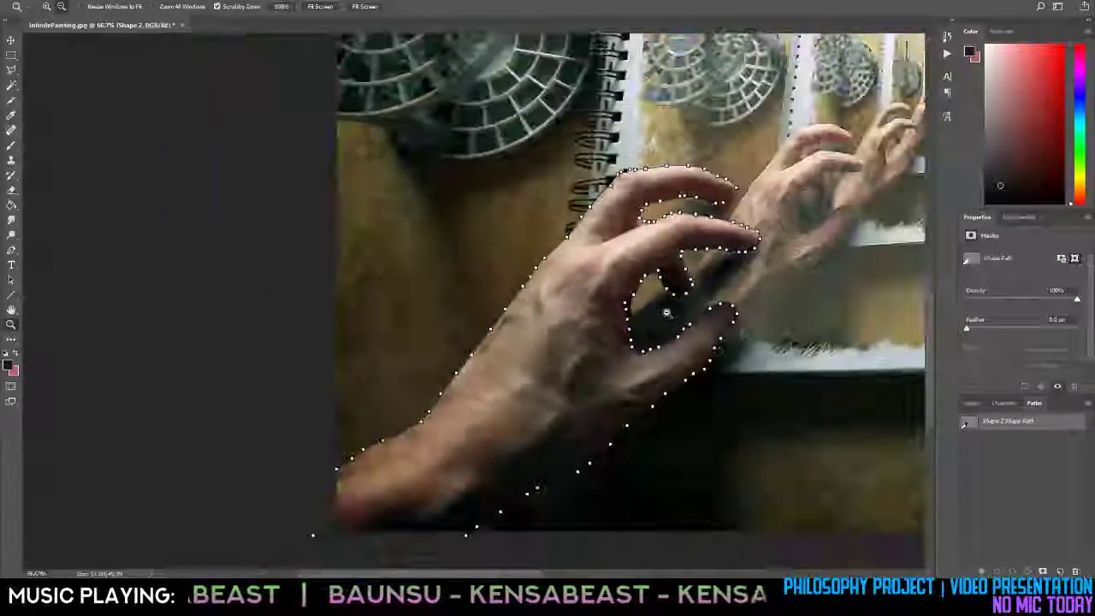
pyautogui.click(1009, 485)
pyautogui.rightClick(990, 423)
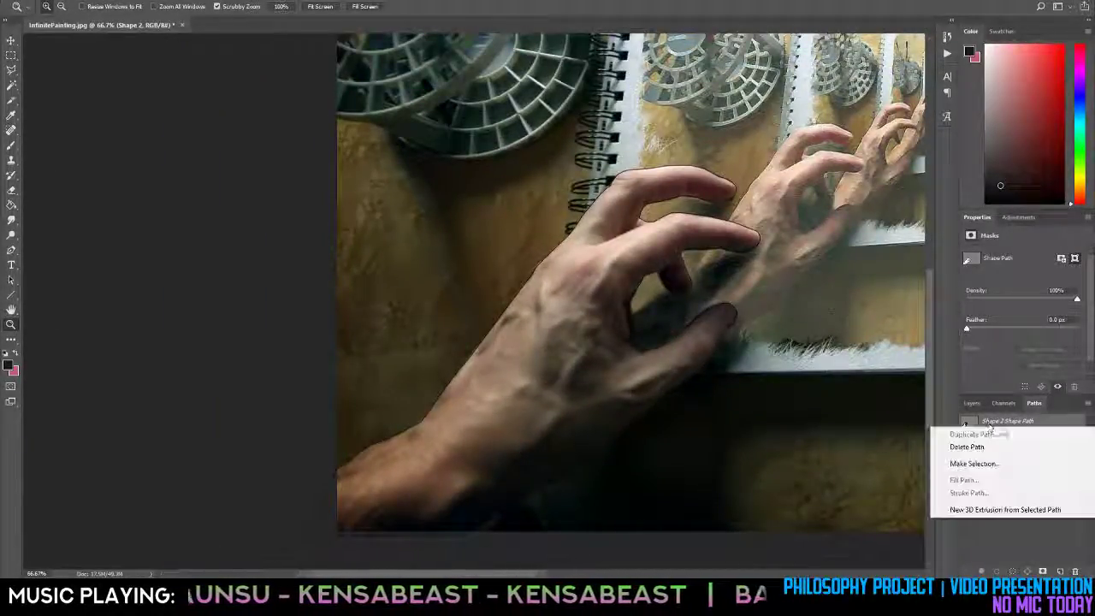
pyautogui.click(972, 463)
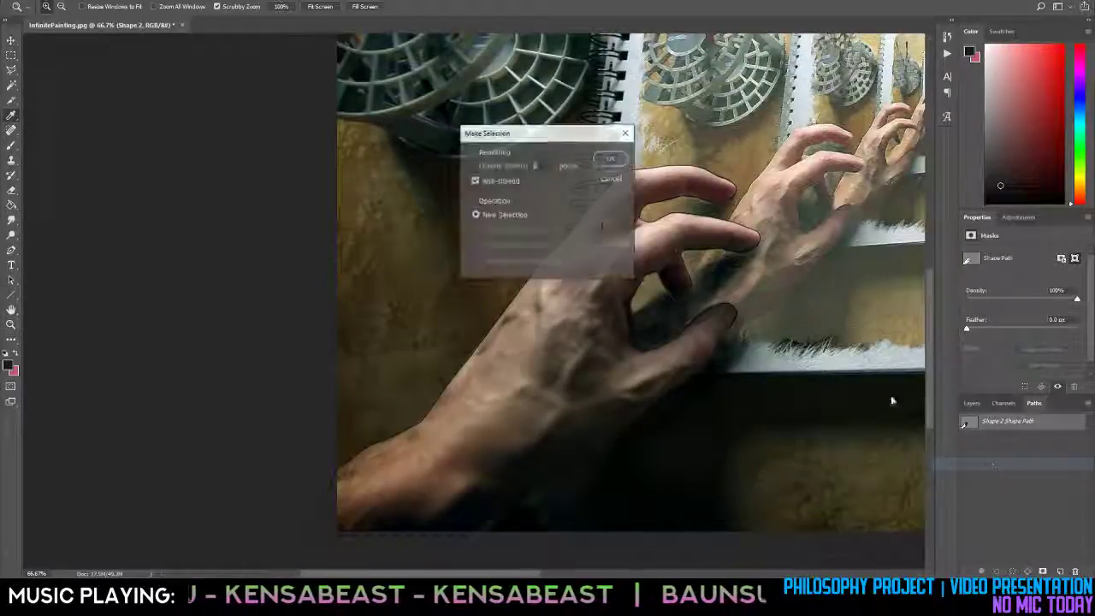
pyautogui.click(611, 158)
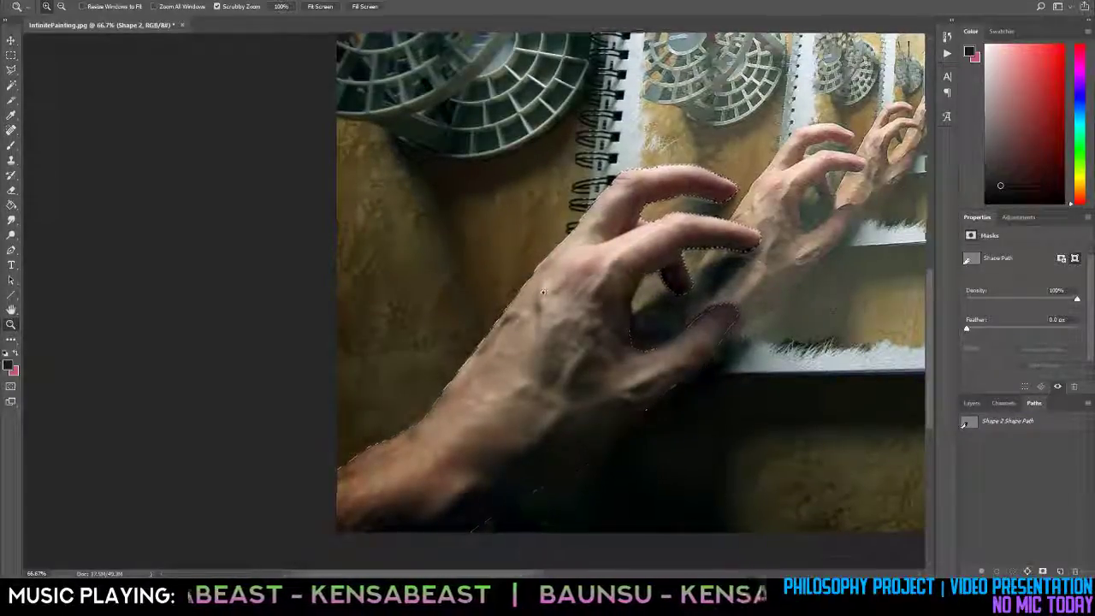
# Inspect the selection outline closely along the back of the left hand, the fingers, the thumb and the lower wrist.
pyautogui.moveTo(543, 292); pyautogui.dragTo(763, 237)
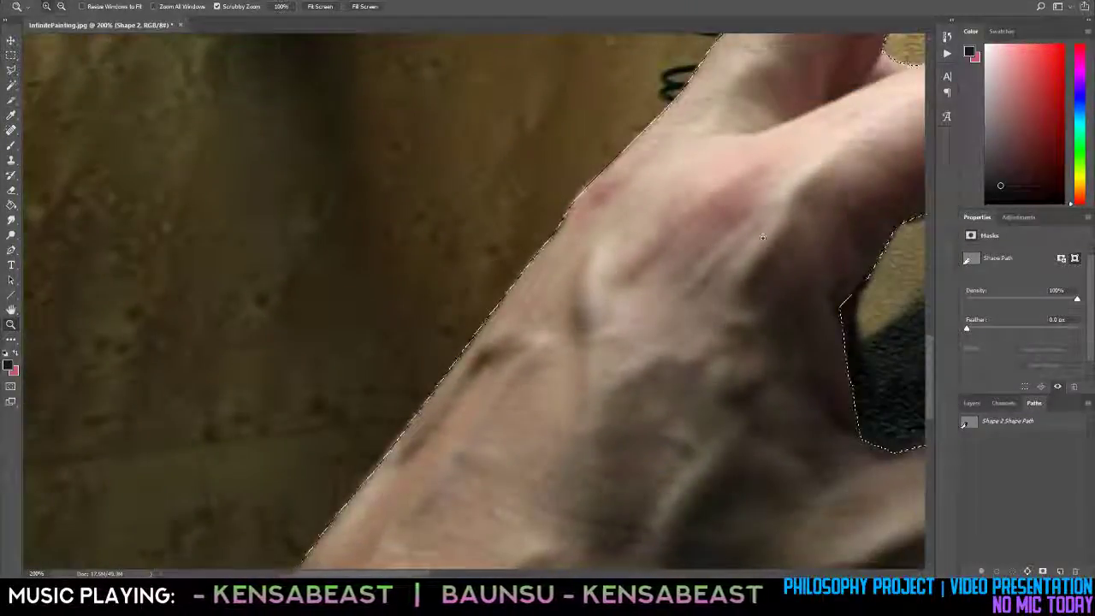
pyautogui.press('h')
pyautogui.moveTo(603, 274); pyautogui.dragTo(118, 483)
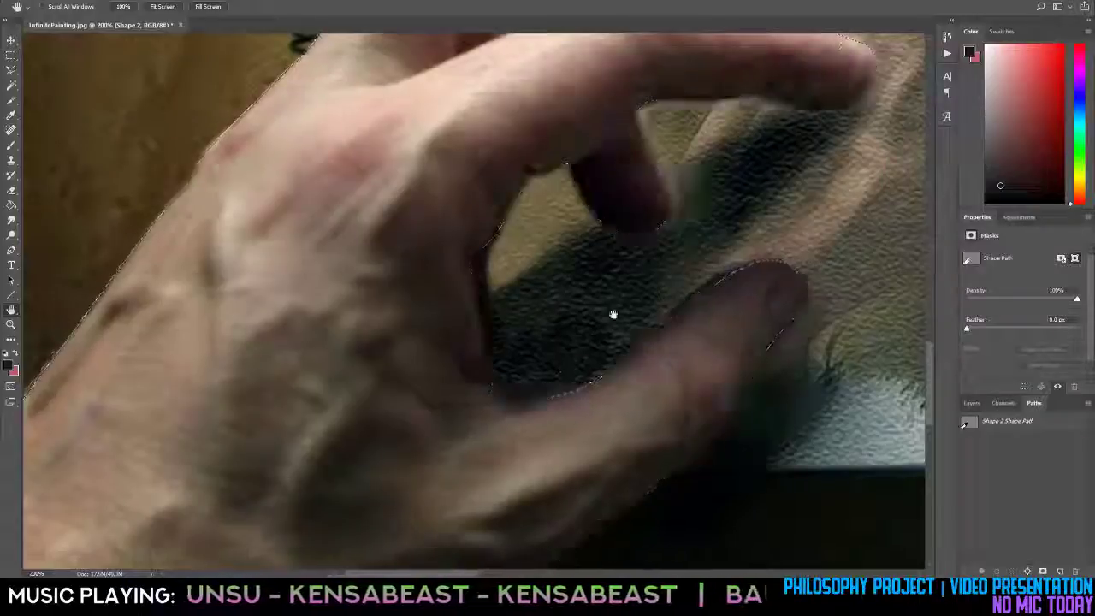
pyautogui.press('z')
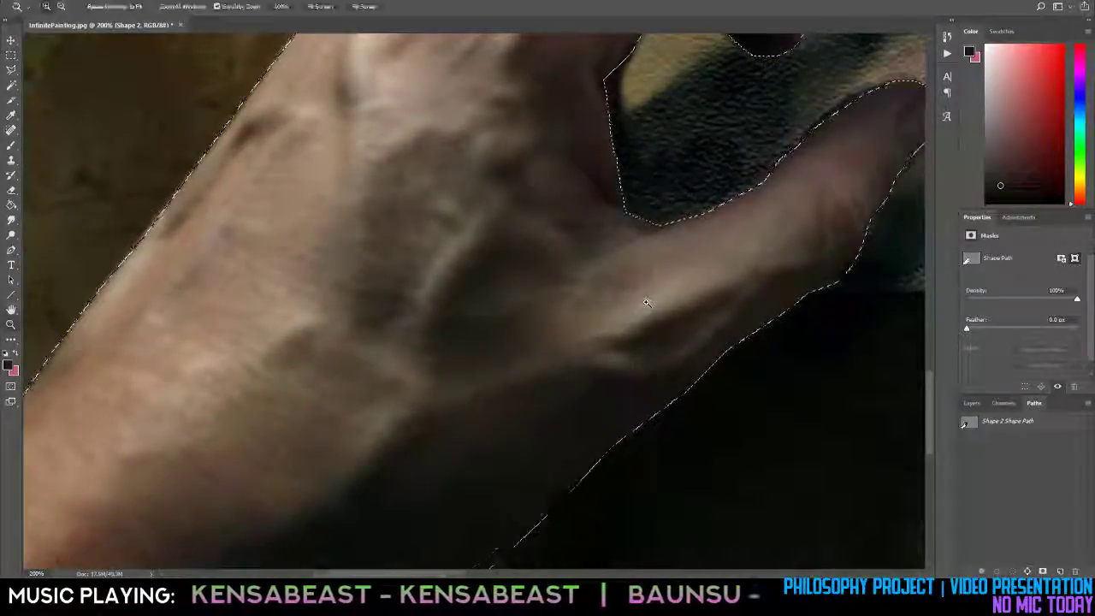
pyautogui.keyDown('alt'); pyautogui.click(647, 302); pyautogui.keyUp('alt')
pyautogui.keyDown('alt'); pyautogui.click(647, 302); pyautogui.keyUp('alt')
pyautogui.keyDown('alt'); pyautogui.click(647, 302); pyautogui.keyUp('alt')
pyautogui.click(640, 234)
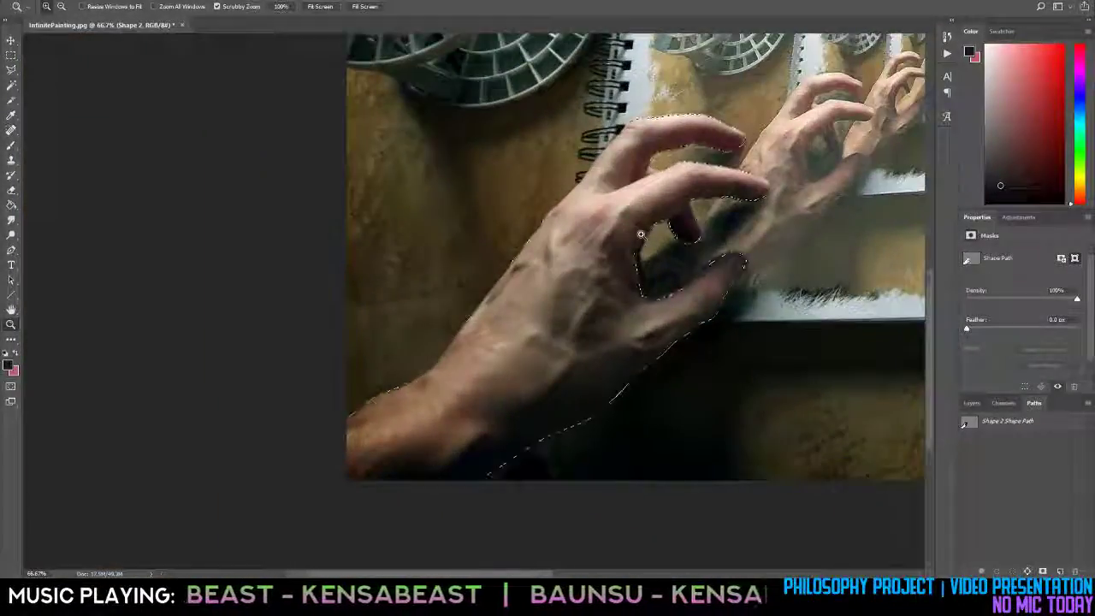
# Cut the selected left hand from the Base copy layer onto a new layer.
pyautogui.press('m')
pyautogui.rightClick(612, 243)
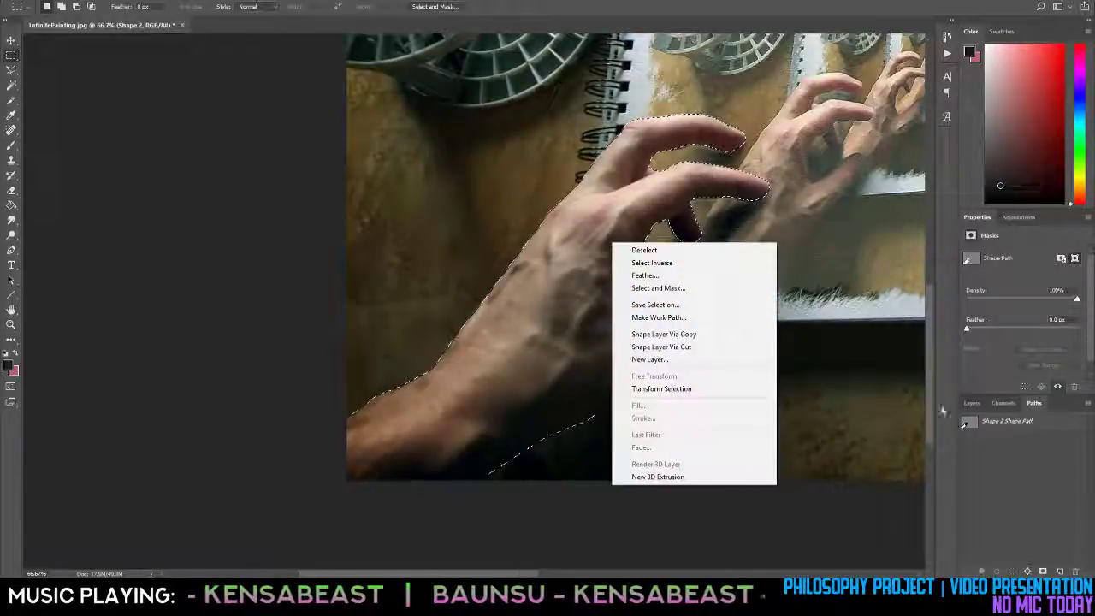
pyautogui.click(971, 400)
pyautogui.click(972, 402)
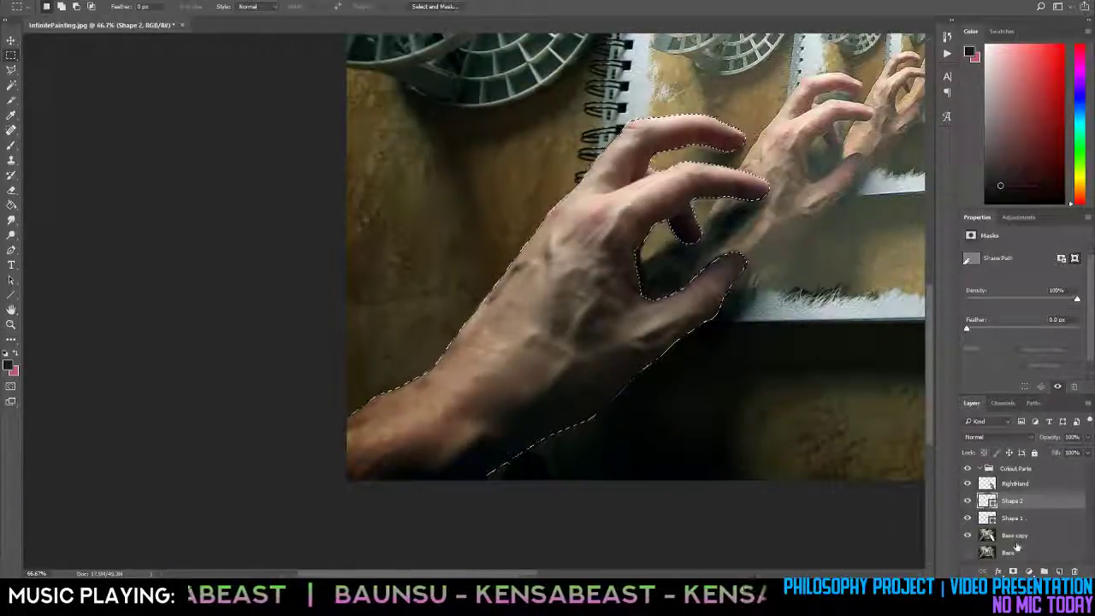
pyautogui.click(1014, 536)
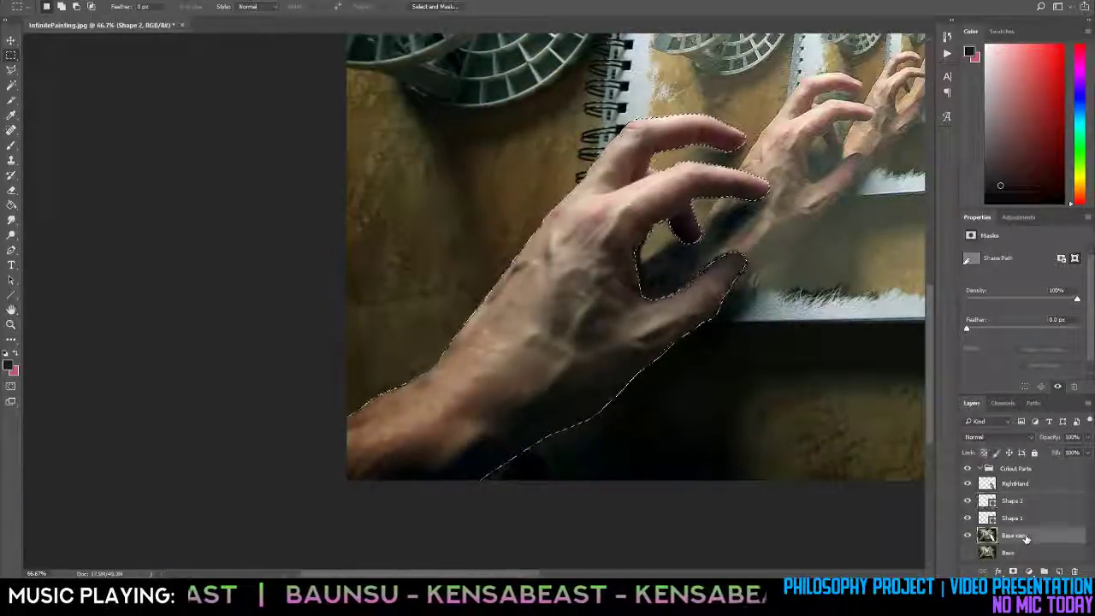
pyautogui.rightClick(636, 237)
pyautogui.click(693, 336)
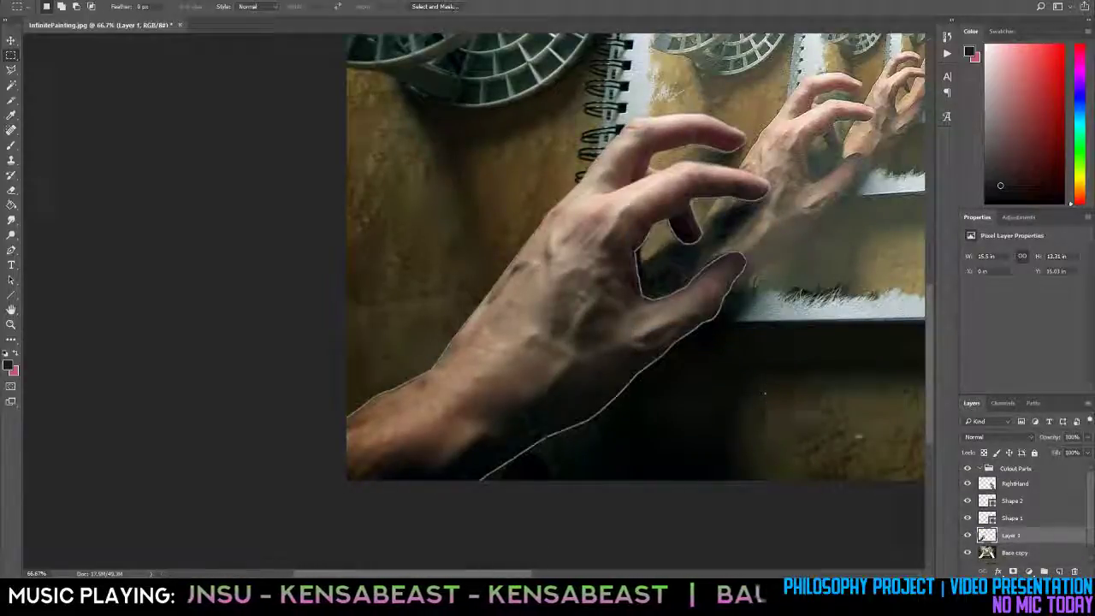
# Delete the Shape 1 and Shape 2 layers together.
pyautogui.click(1012, 518)
pyautogui.keyDown('shift'); pyautogui.click(1012, 501); pyautogui.keyUp('shift')
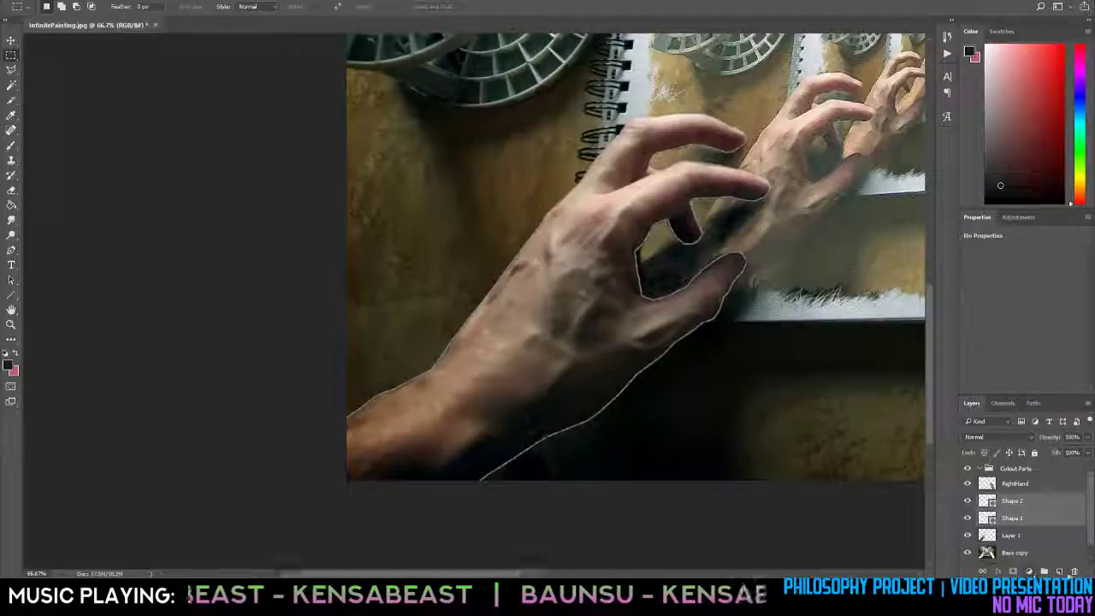
pyautogui.click(1075, 571)
pyautogui.click(515, 210)
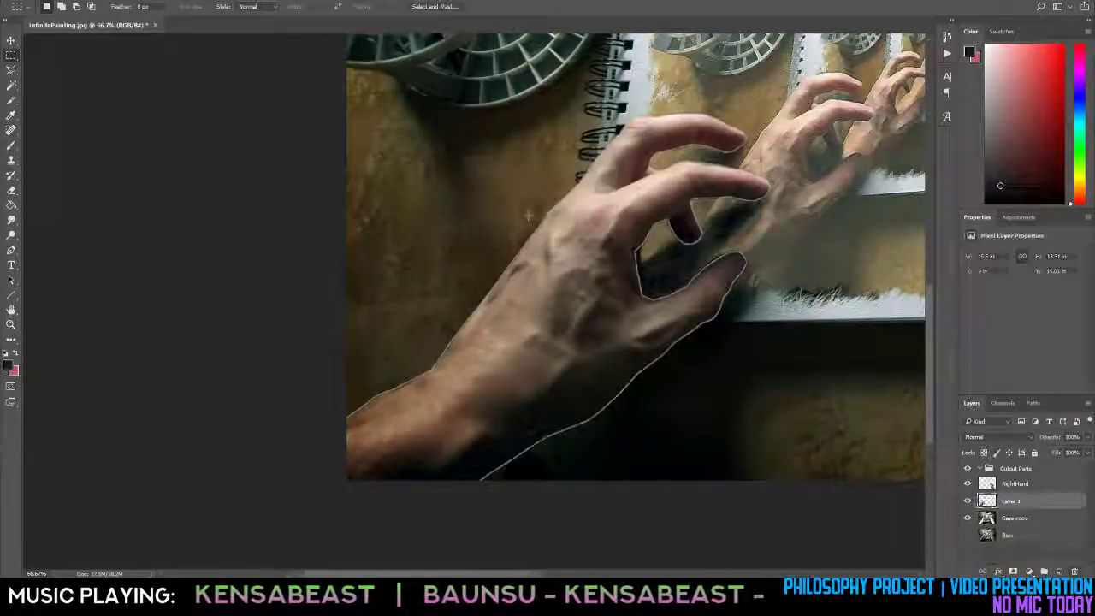
# Rename the new left hand cutout layer as LeftHand.
pyautogui.click(1042, 501)
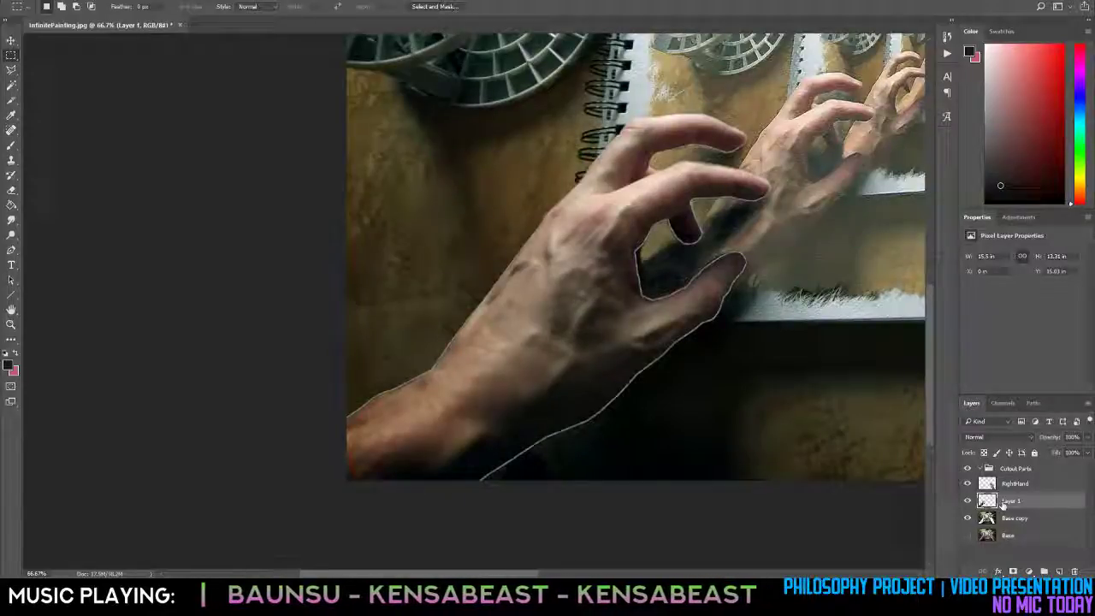
pyautogui.rightClick(1007, 503)
pyautogui.press('Escape')
pyautogui.doubleClick(1014, 503)
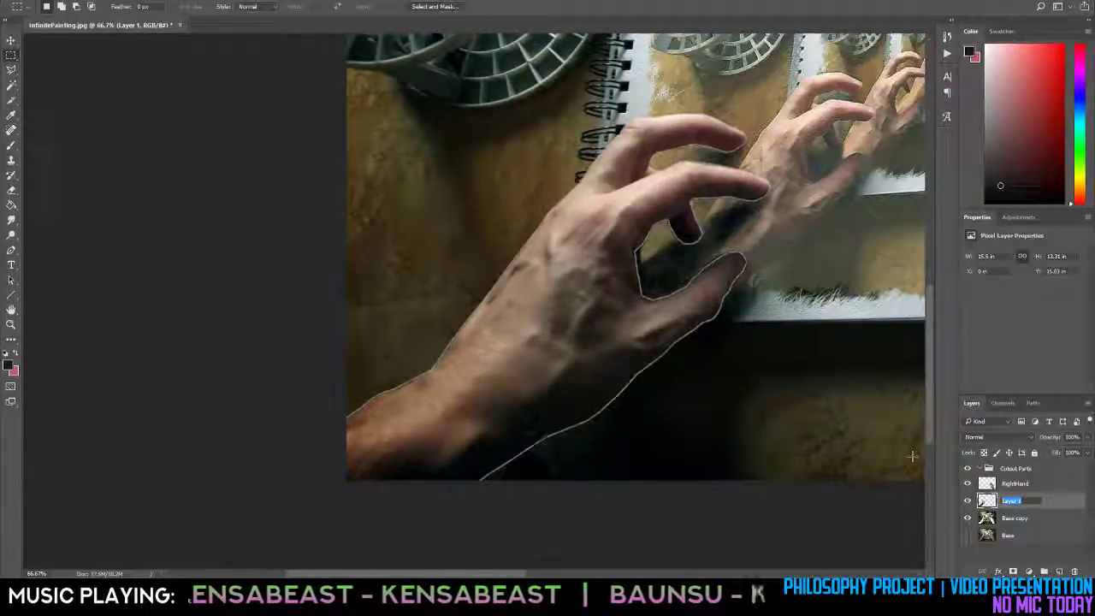
pyautogui.write('LeftHand')
pyautogui.press('Return')
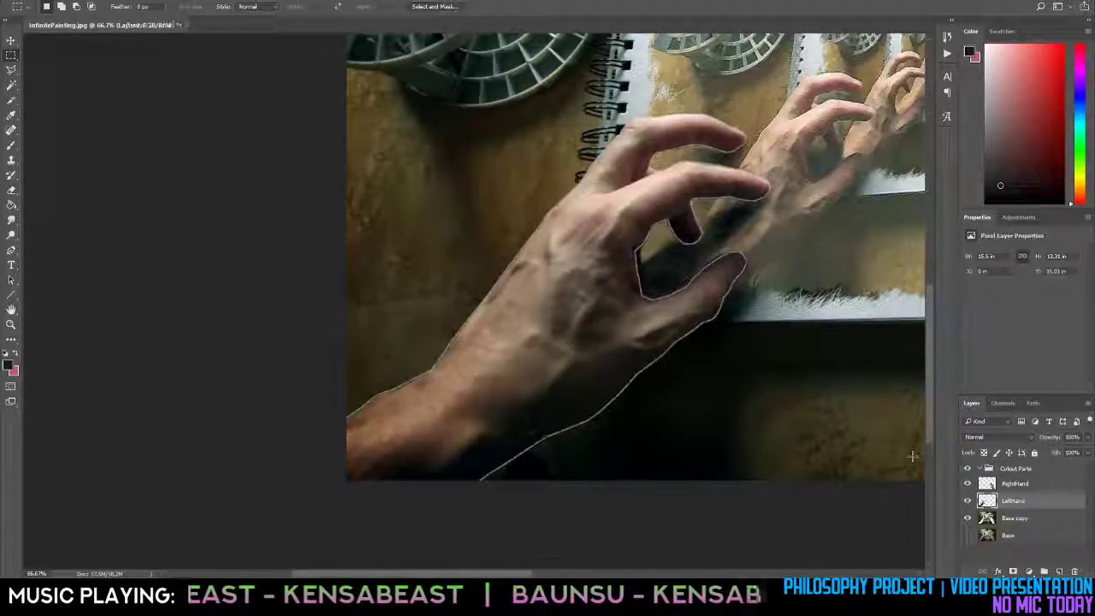
# Move the RightHand and LeftHand layers into the Cutout Parts group and collapse the group.
pyautogui.keyDown('shift'); pyautogui.click(1026, 487); pyautogui.keyUp('shift')
pyautogui.moveTo(1026, 487); pyautogui.dragTo(1021, 469)
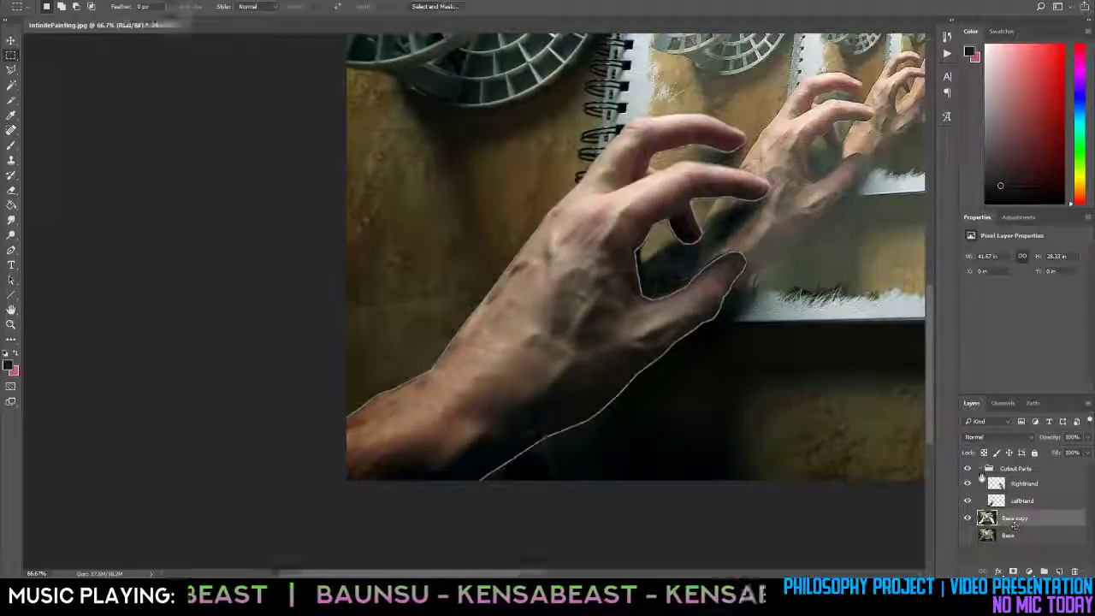
pyautogui.click(991, 469)
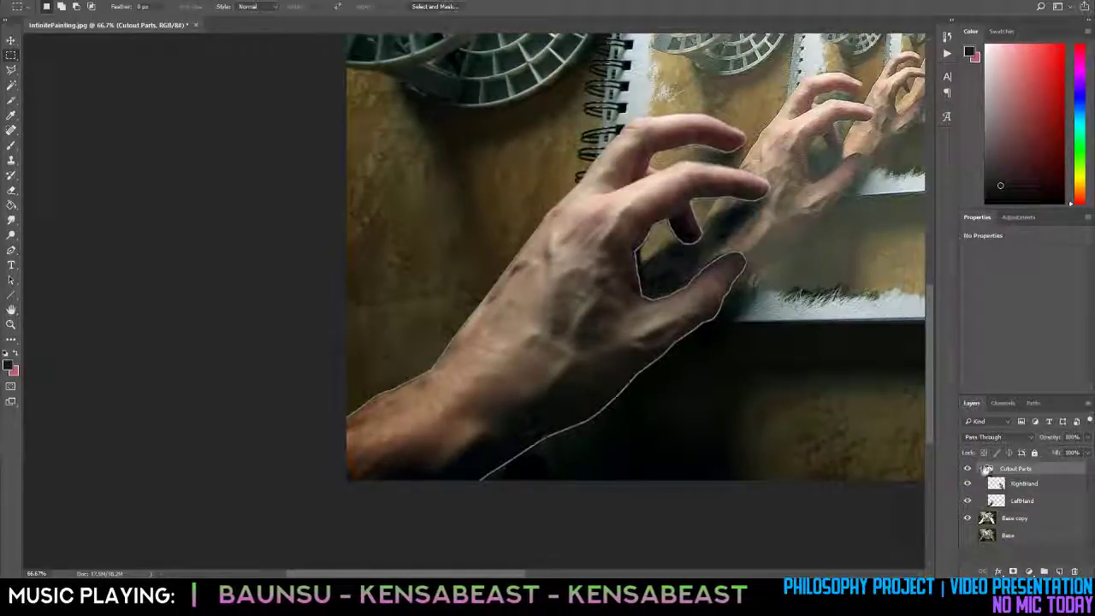
pyautogui.click(987, 469)
# Check the hand cutouts against the painting by toggling the visibility of the Base, Base copy and Cutout Parts layers.
pyautogui.click(968, 484)
pyautogui.click(968, 484)
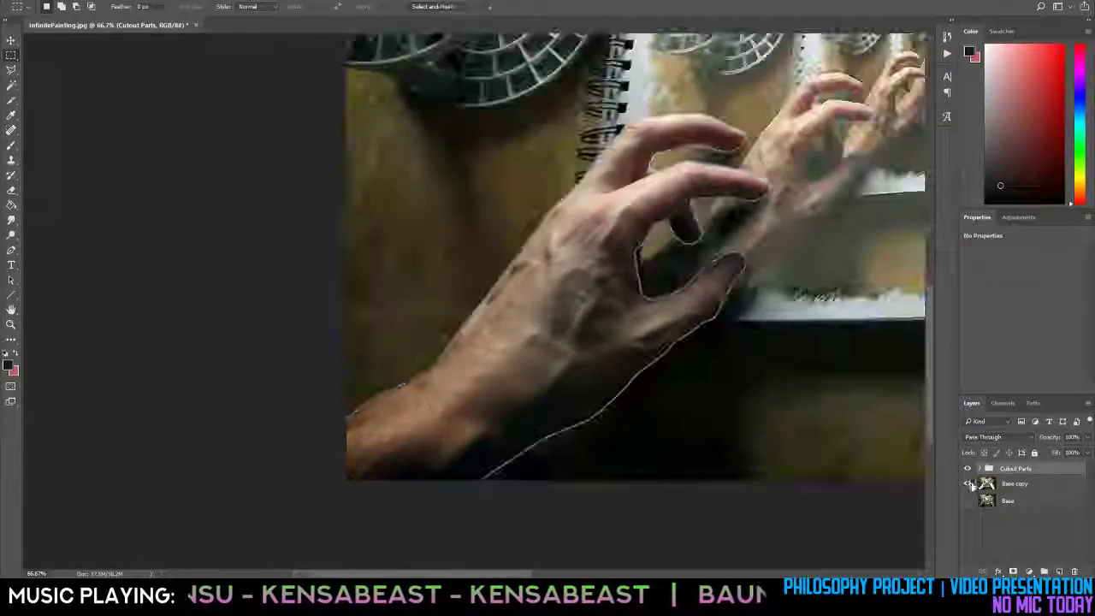
pyautogui.click(968, 468)
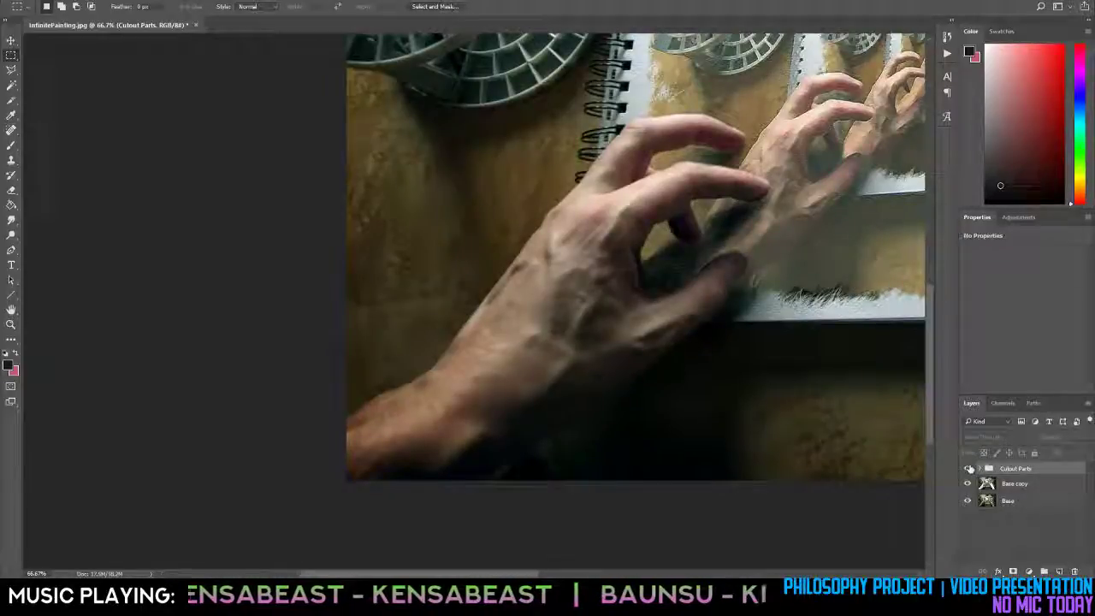
pyautogui.click(969, 468)
pyautogui.press('z')
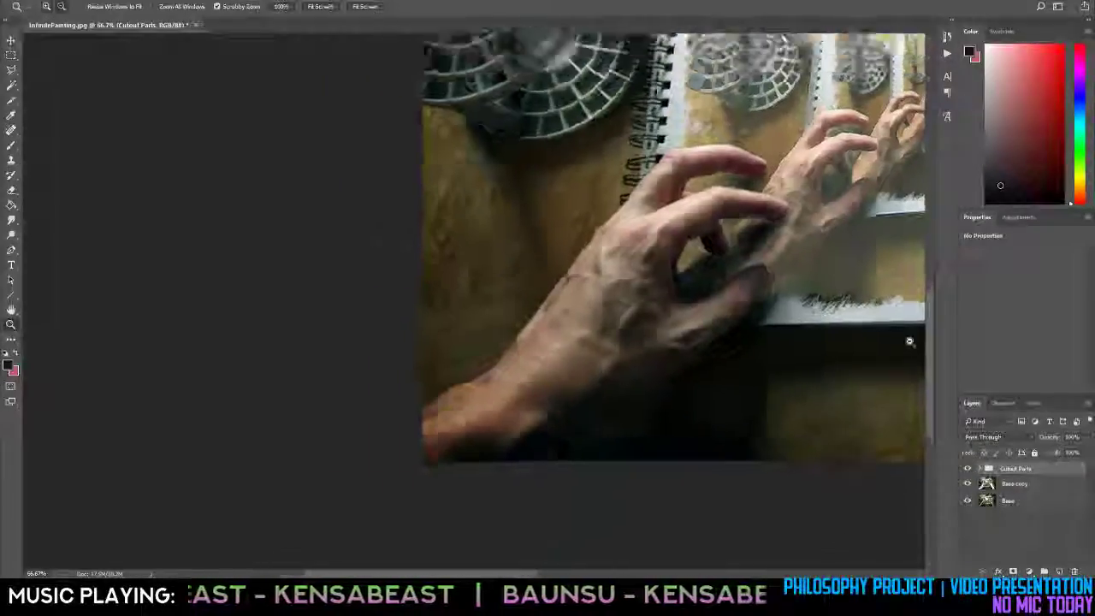
pyautogui.keyDown('alt'); pyautogui.click(910, 341); pyautogui.keyUp('alt')
pyautogui.click(491, 363)
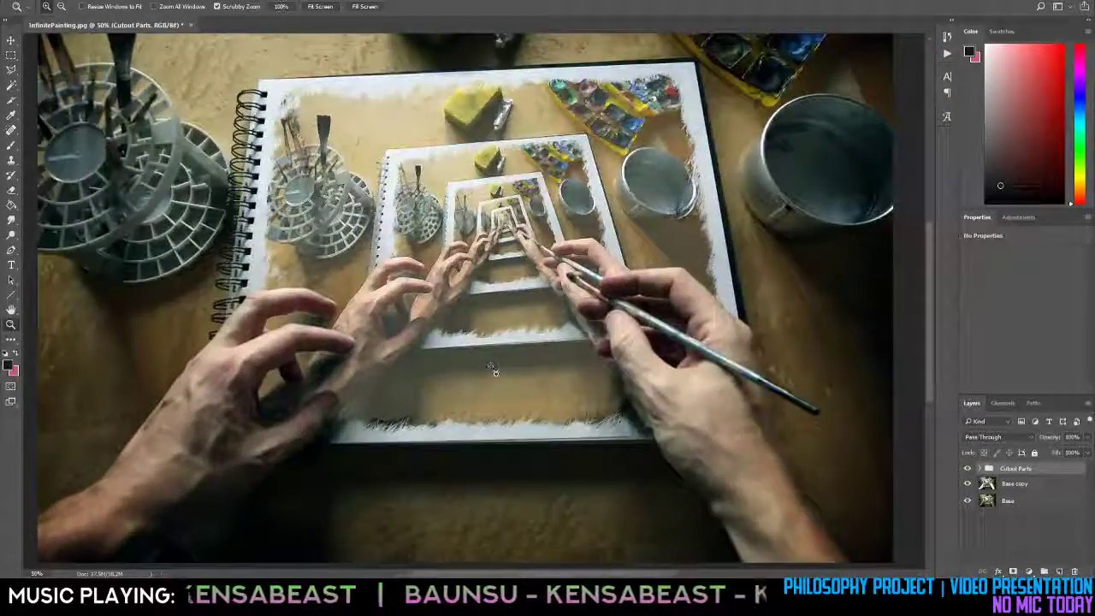
pyautogui.click(997, 539)
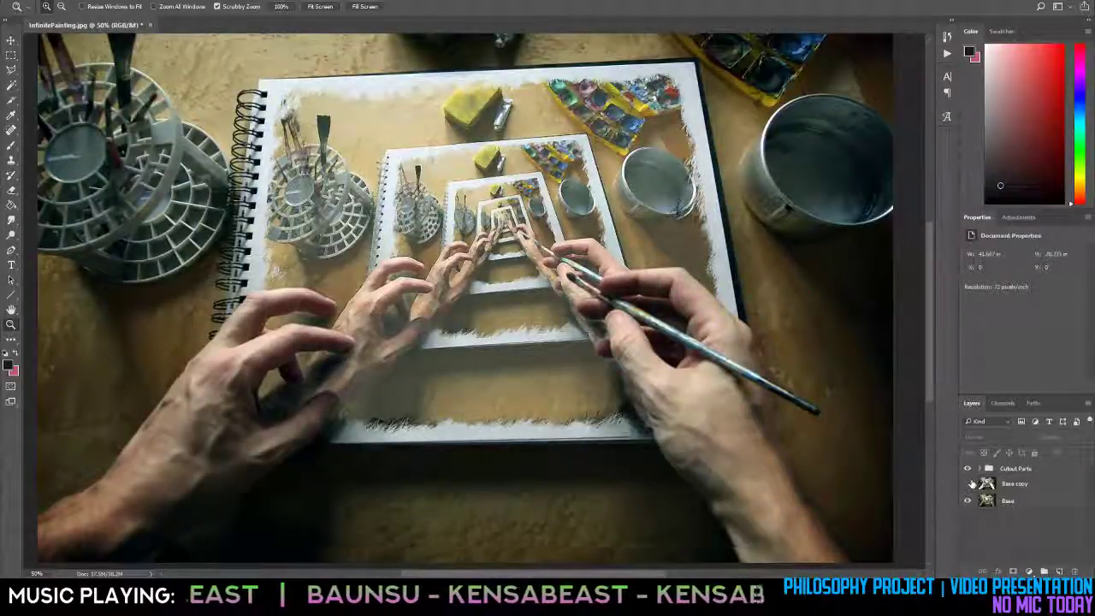
pyautogui.click(969, 484)
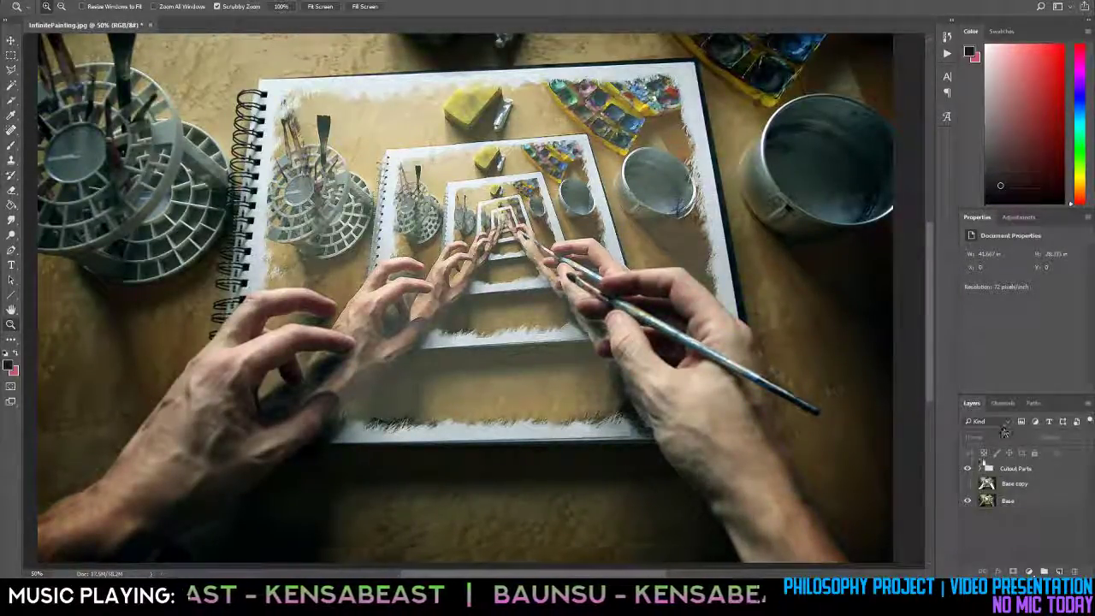
pyautogui.click(968, 485)
pyautogui.click(981, 469)
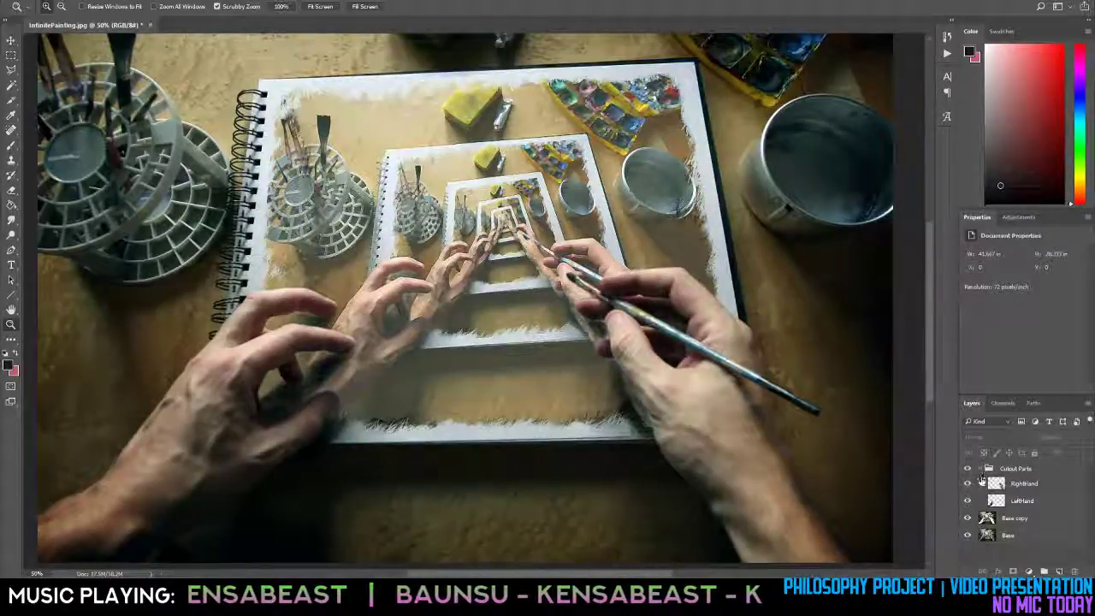
pyautogui.click(969, 535)
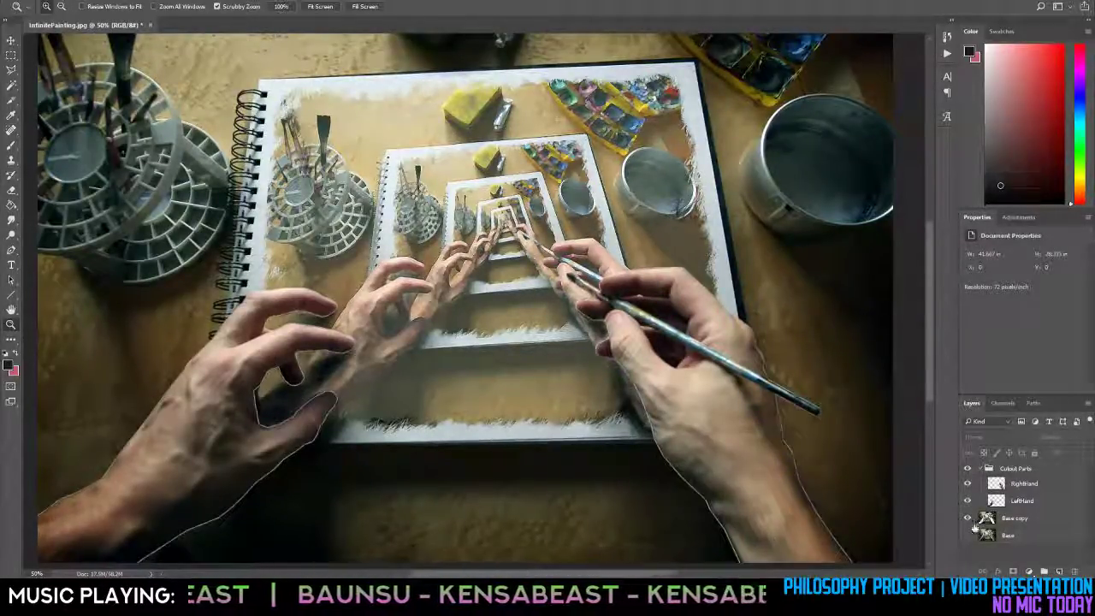
pyautogui.click(970, 518)
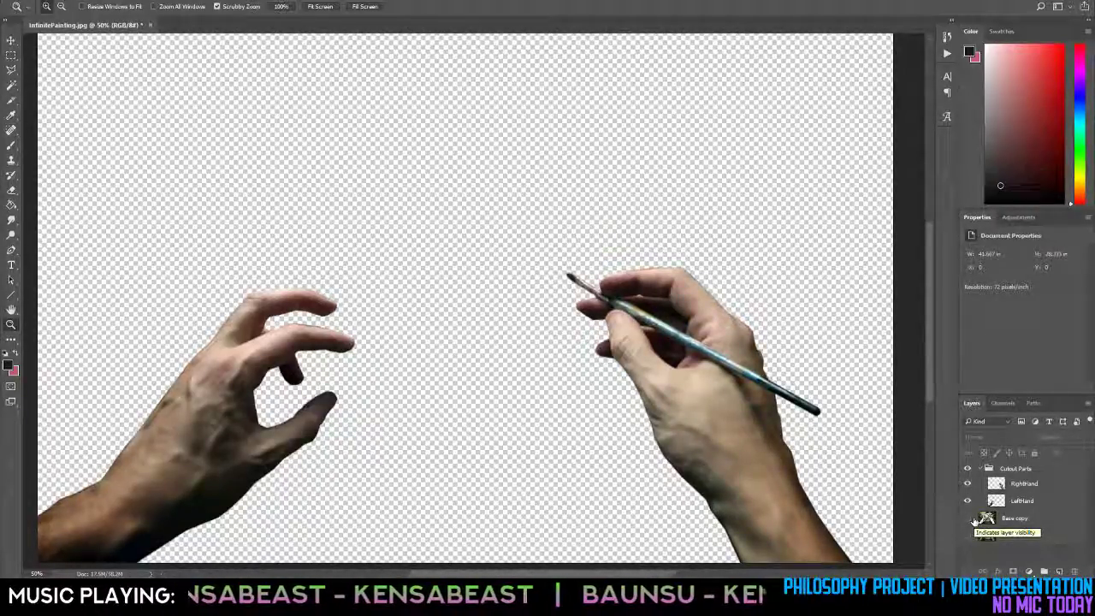
pyautogui.click(968, 518)
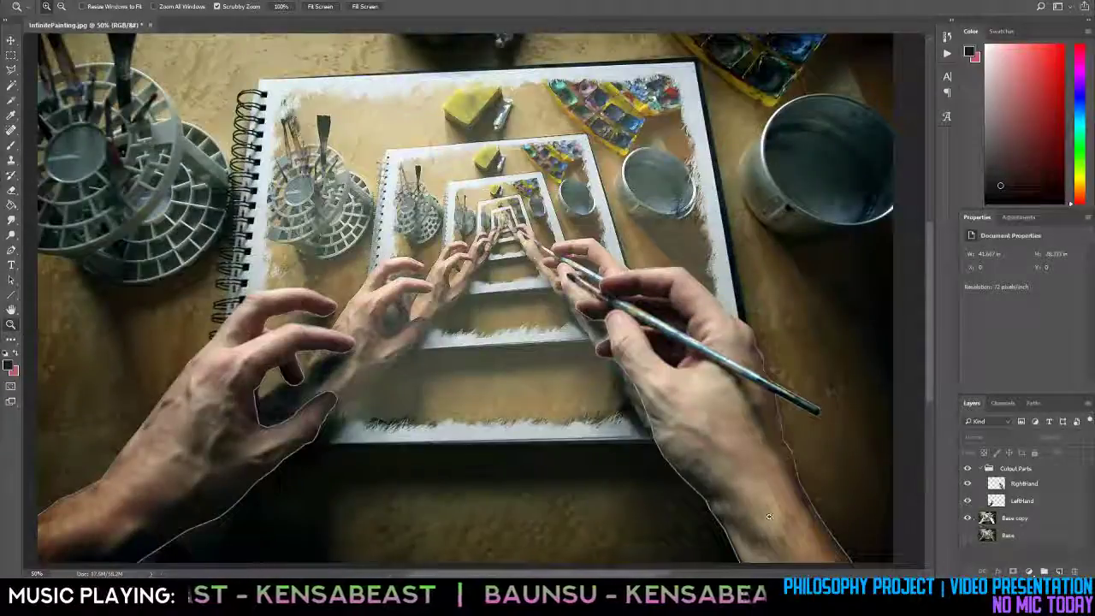
pyautogui.click(967, 536)
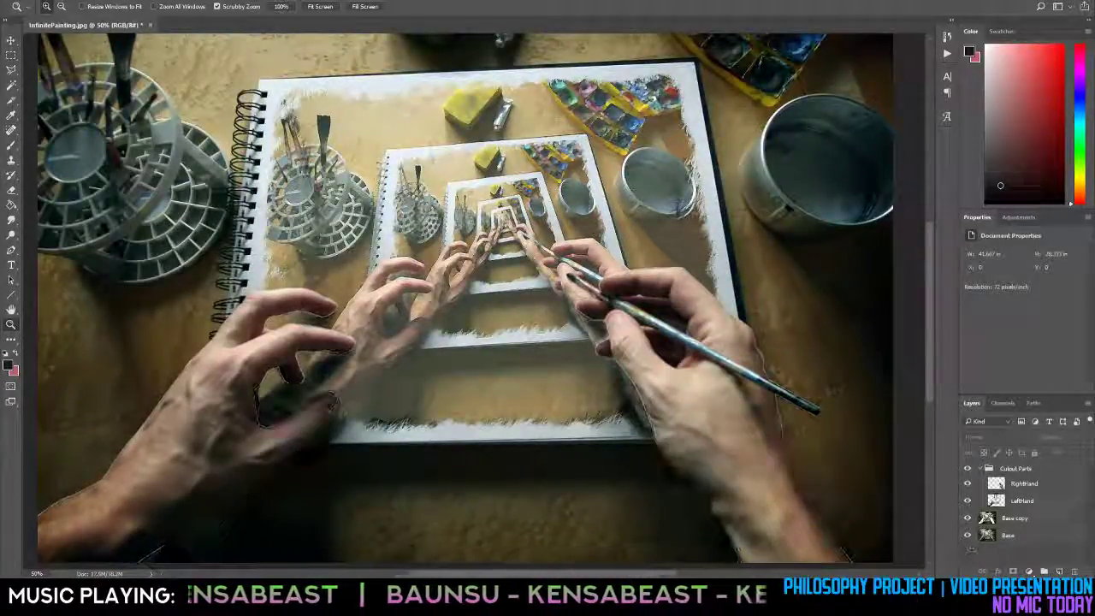
# Create a new group inside Cutout Parts and name it Hands.
pyautogui.click(998, 485)
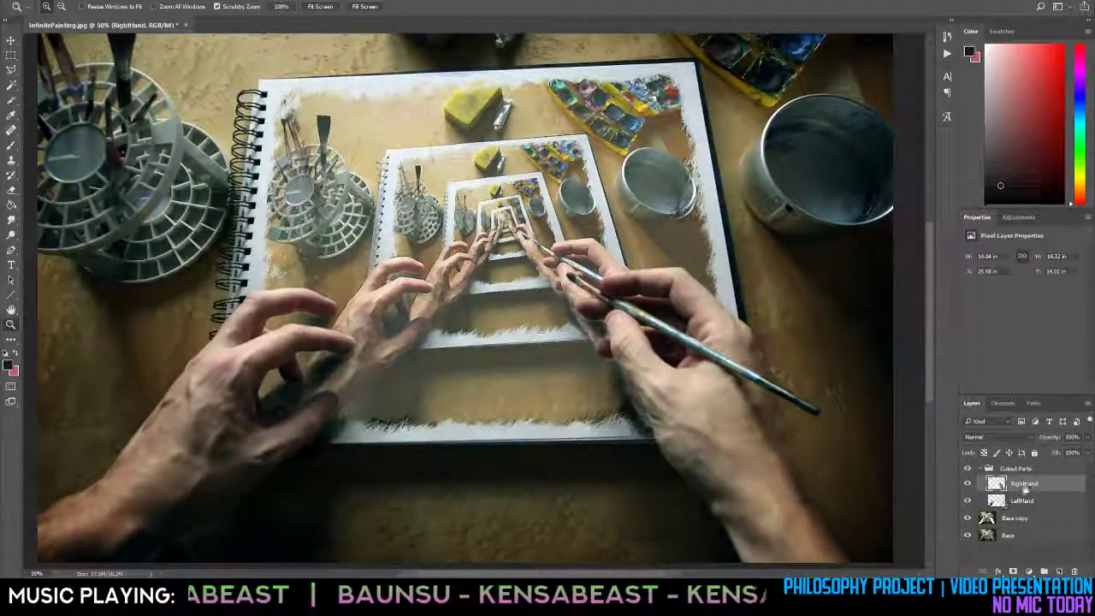
pyautogui.click(1026, 472)
pyautogui.hotkey('ctrl', 'g')
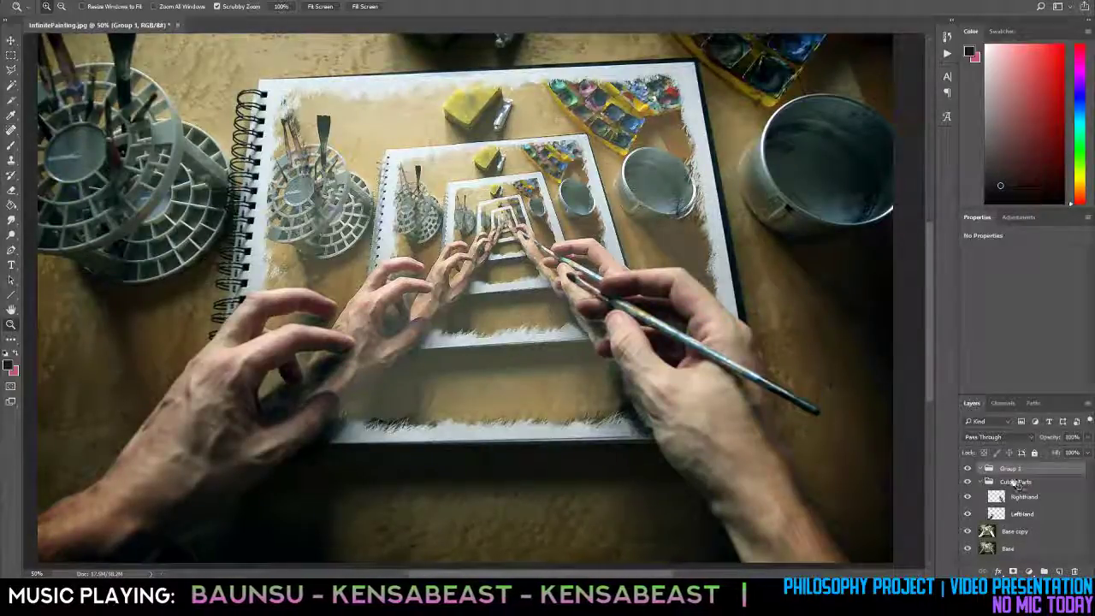
pyautogui.moveTo(1012, 470); pyautogui.dragTo(1018, 484)
pyautogui.doubleClick(1018, 482)
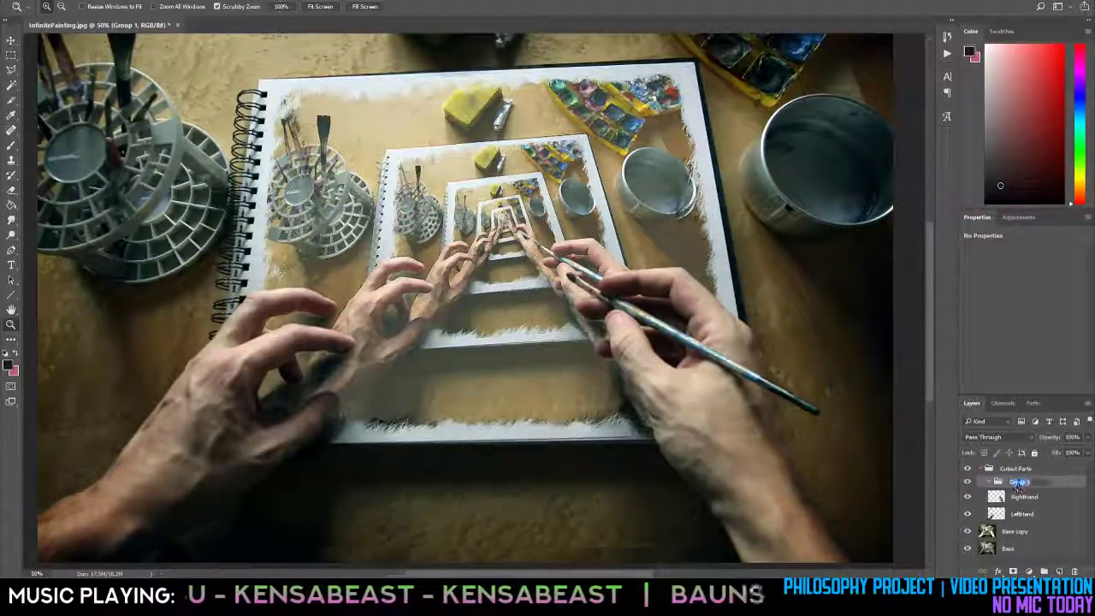
pyautogui.write('Hands')
pyautogui.press('Return')
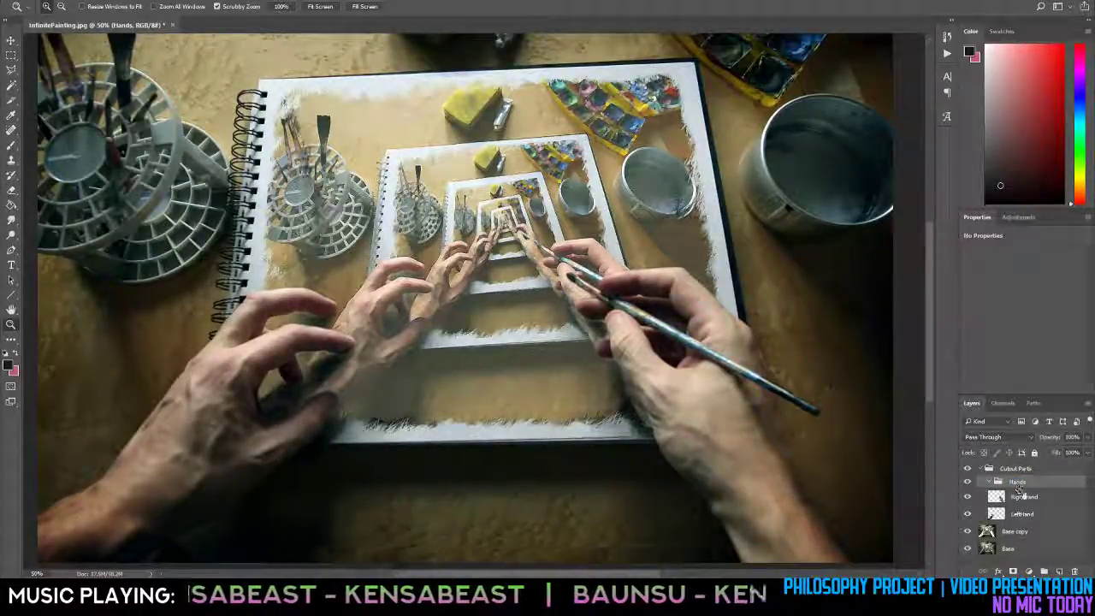
# Move the RightHand and LeftHand layers into the Hands group, collapse it and clear the layer selection.
pyautogui.click(1023, 497)
pyautogui.moveTo(1024, 500); pyautogui.dragTo(996, 484)
pyautogui.click(992, 482)
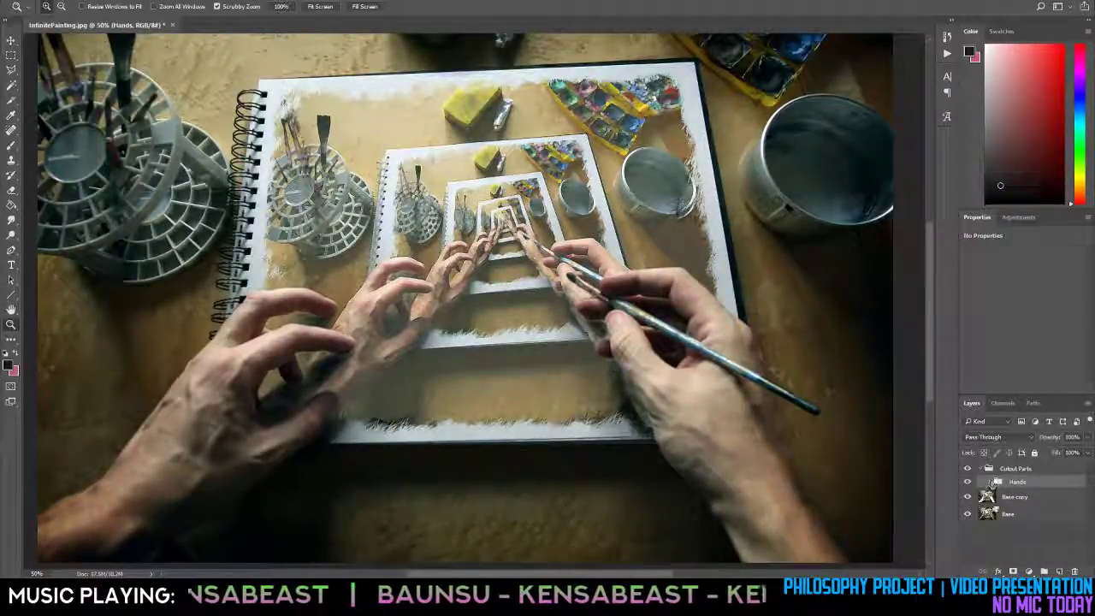
pyautogui.click(999, 549)
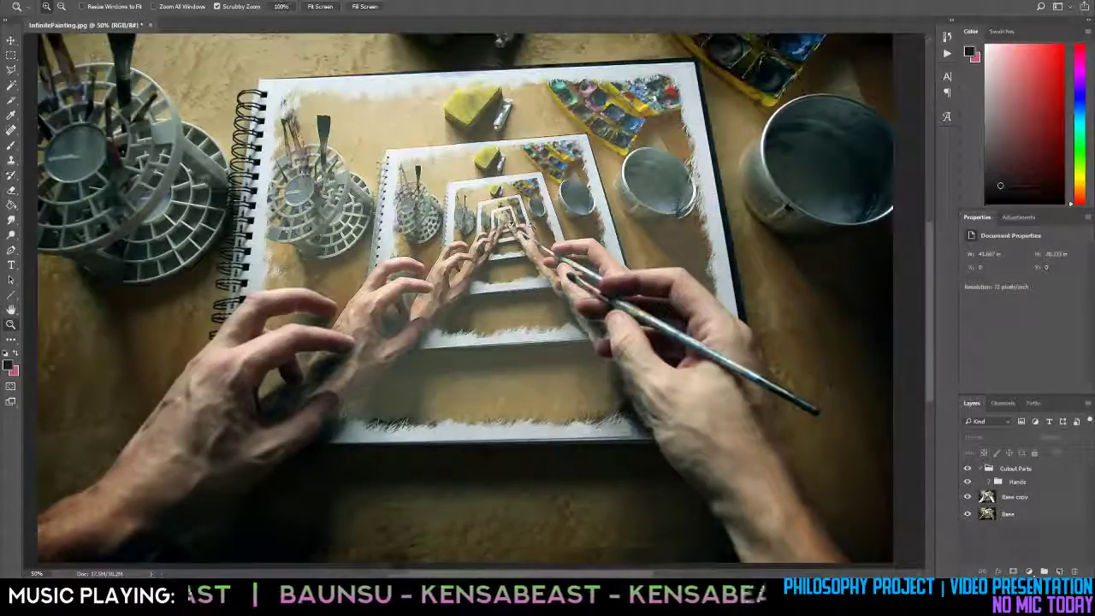
# Hide the Base layer and the Cutout Parts group, leaving only Base copy with its hand-shaped holes displayed.
pyautogui.click(512, 224)
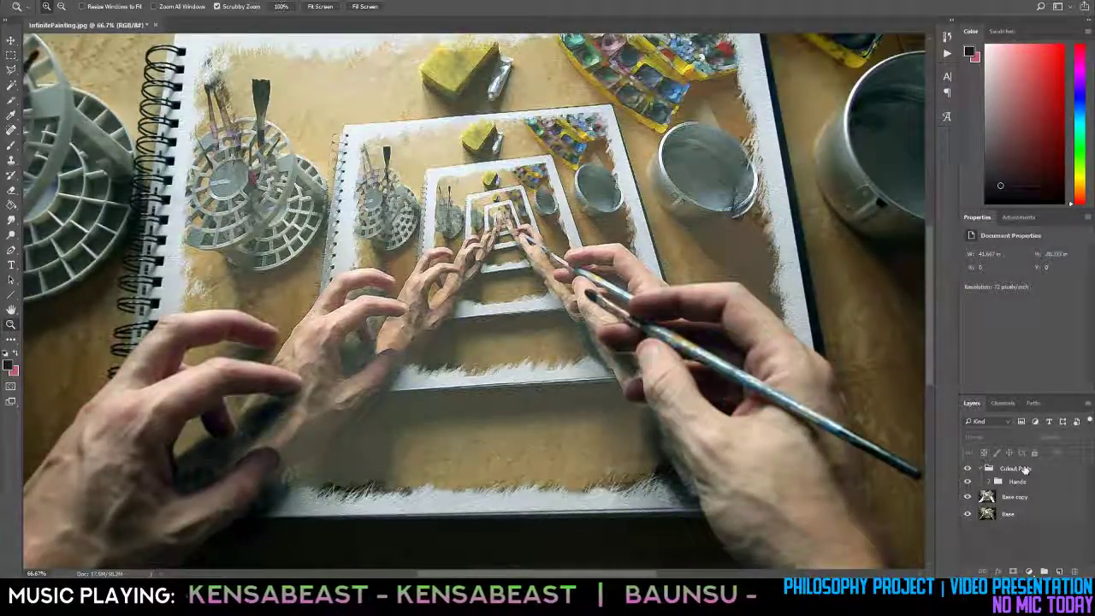
pyautogui.click(1025, 468)
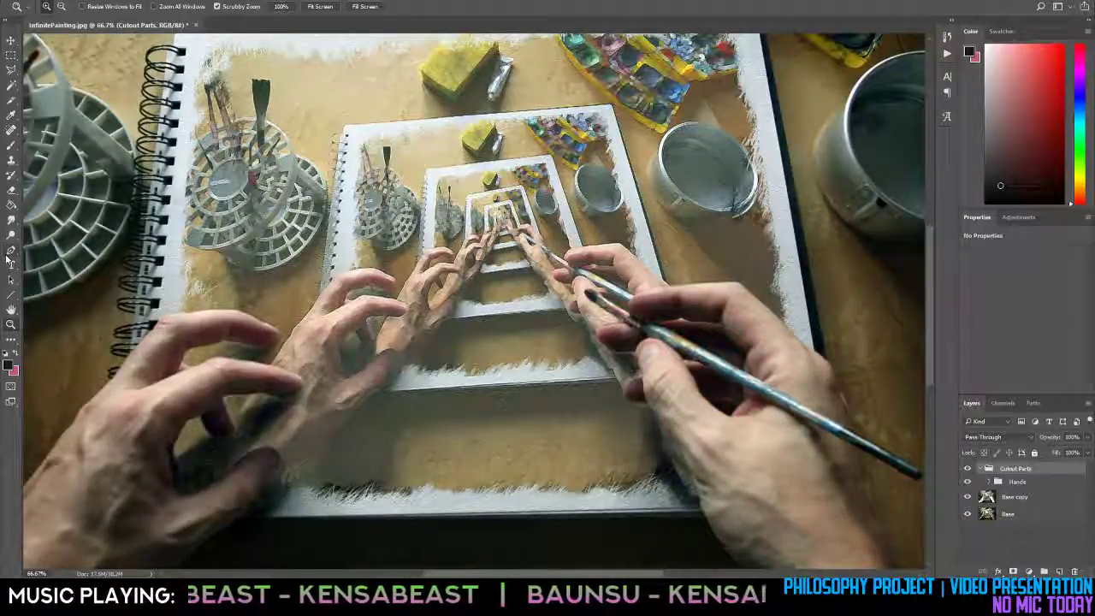
pyautogui.click(11, 249)
pyautogui.scroll(-1, 216, 126)
pyautogui.scroll(3, 217, 126)
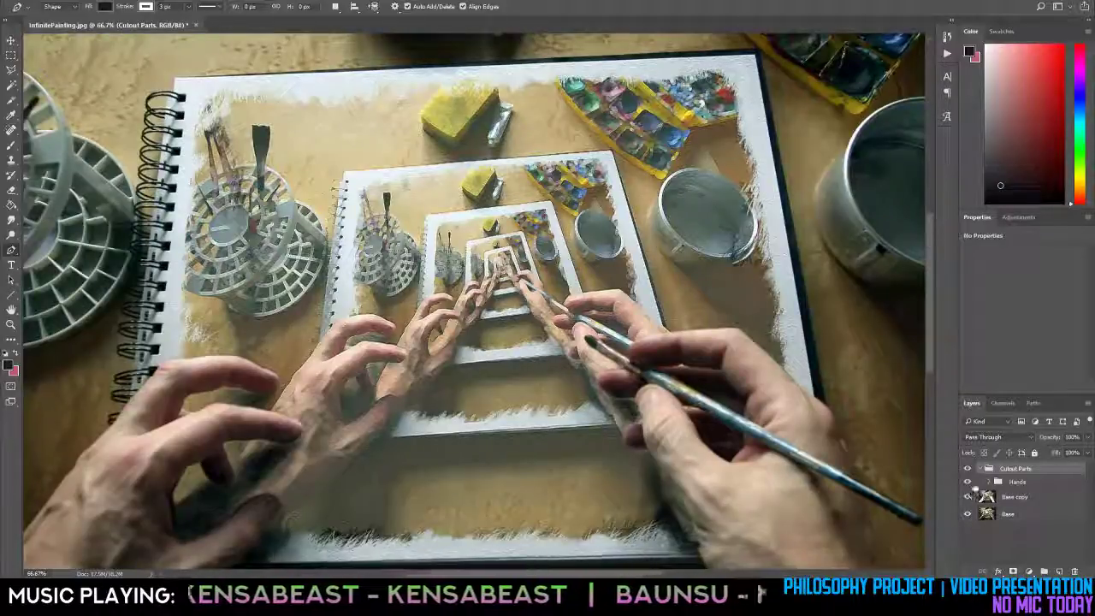
pyautogui.click(984, 539)
pyautogui.moveTo(967, 497); pyautogui.dragTo(969, 515)
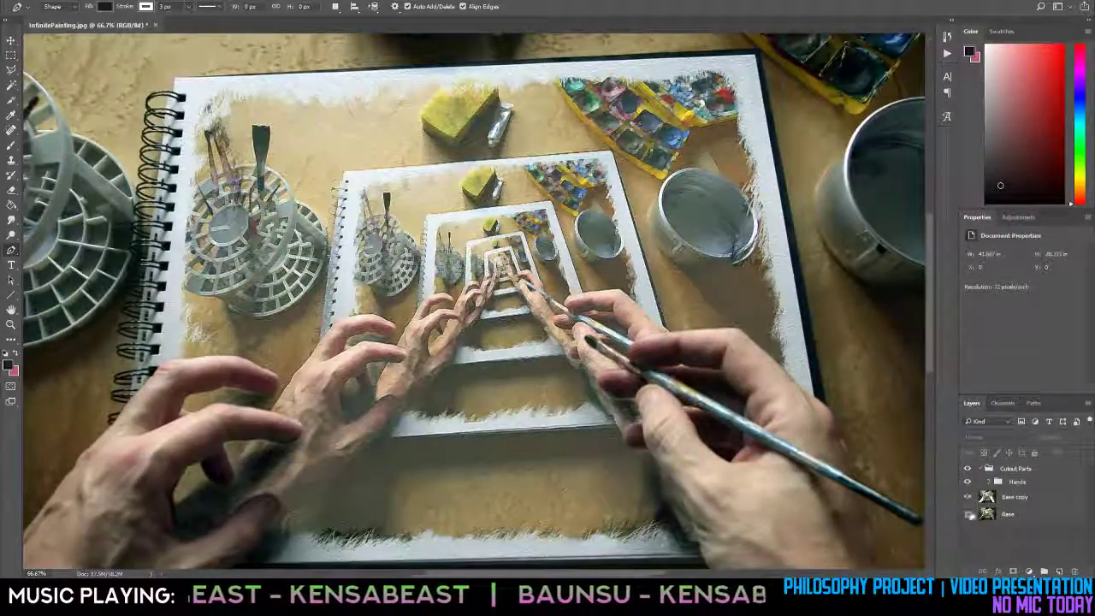
pyautogui.click(968, 513)
pyautogui.click(968, 496)
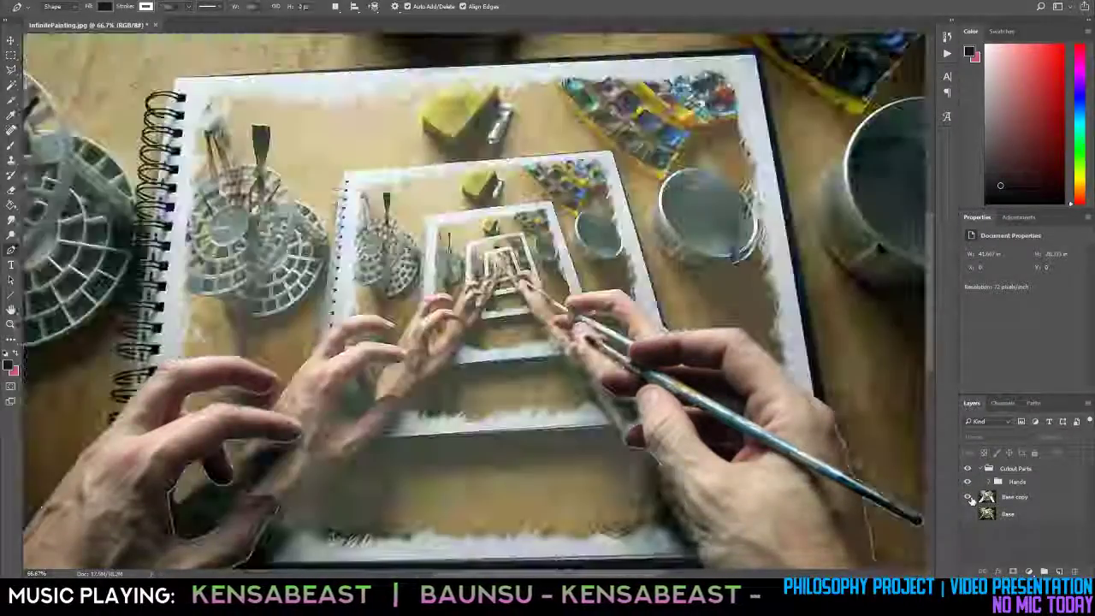
pyautogui.click(968, 468)
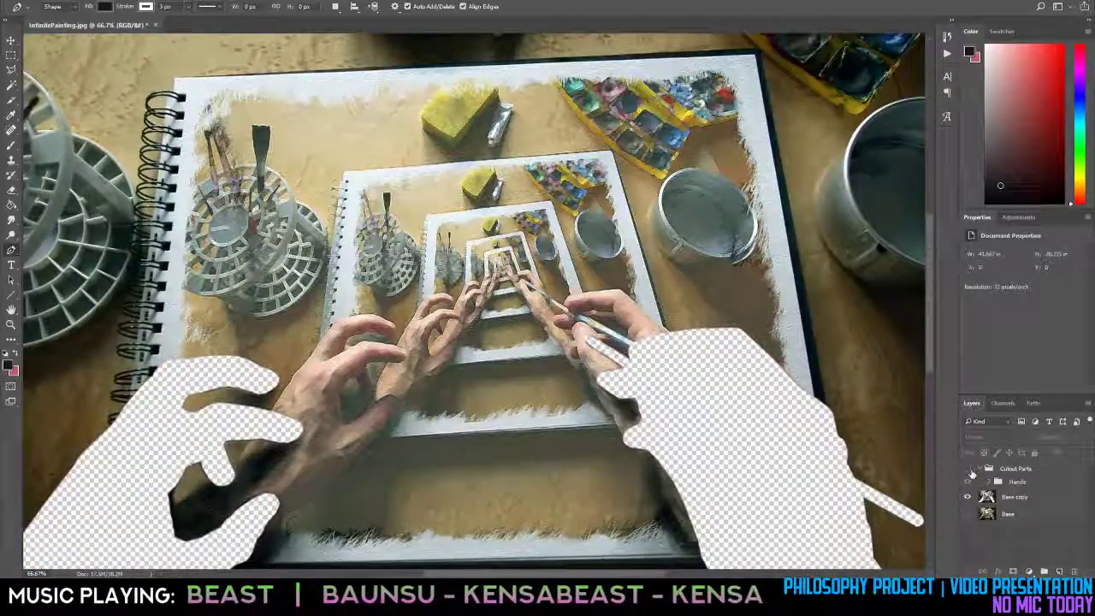
pyautogui.scroll(-3, 544, 388)
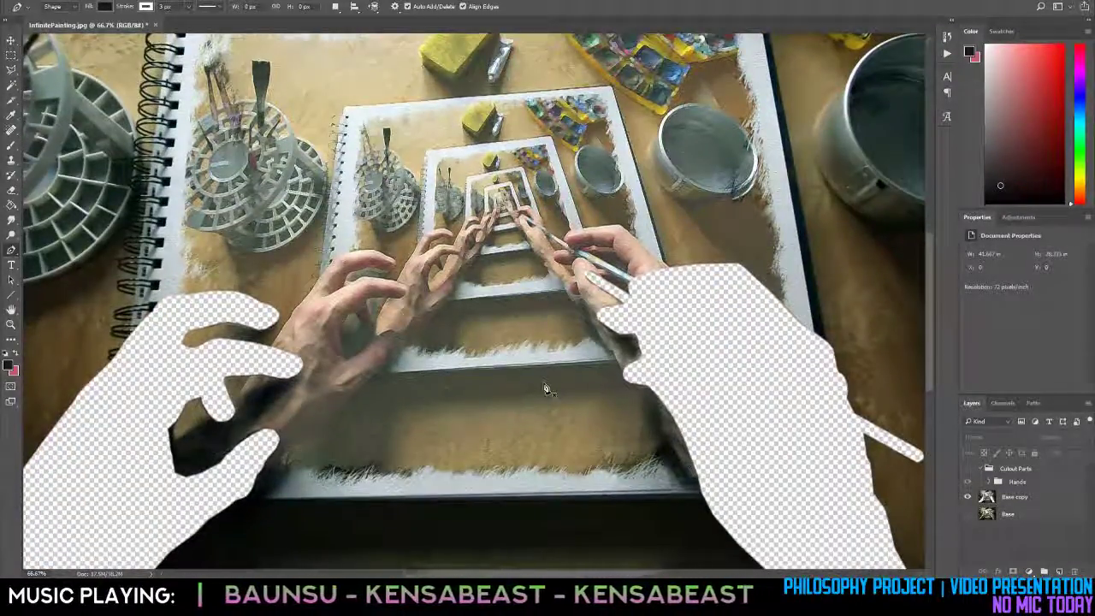
pyautogui.press('z')
pyautogui.keyDown('alt'); pyautogui.click(544, 386); pyautogui.keyUp('alt')
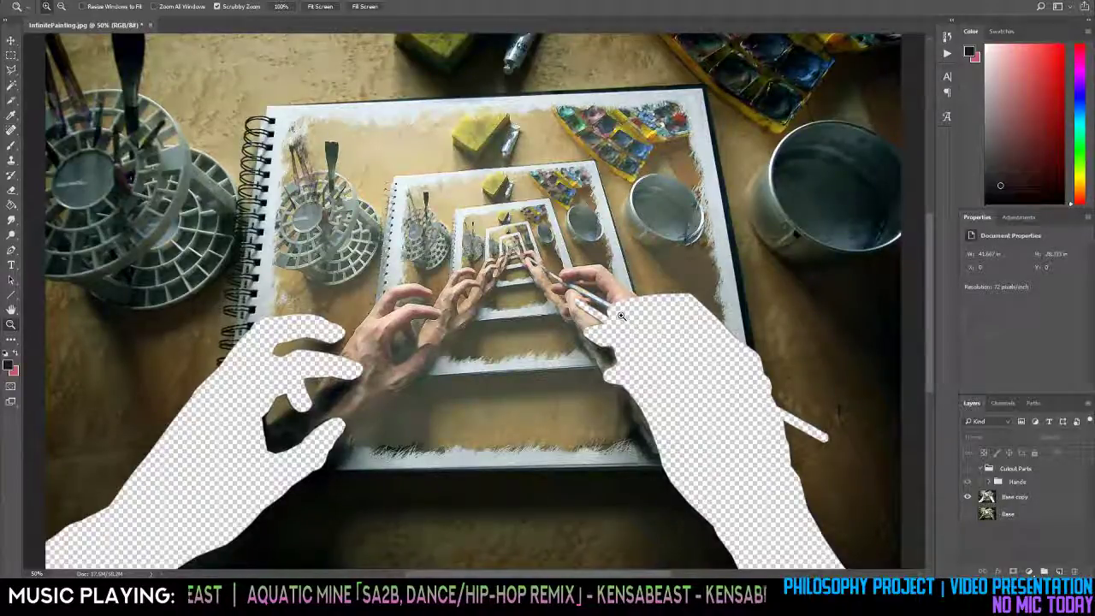
pyautogui.click(12, 250)
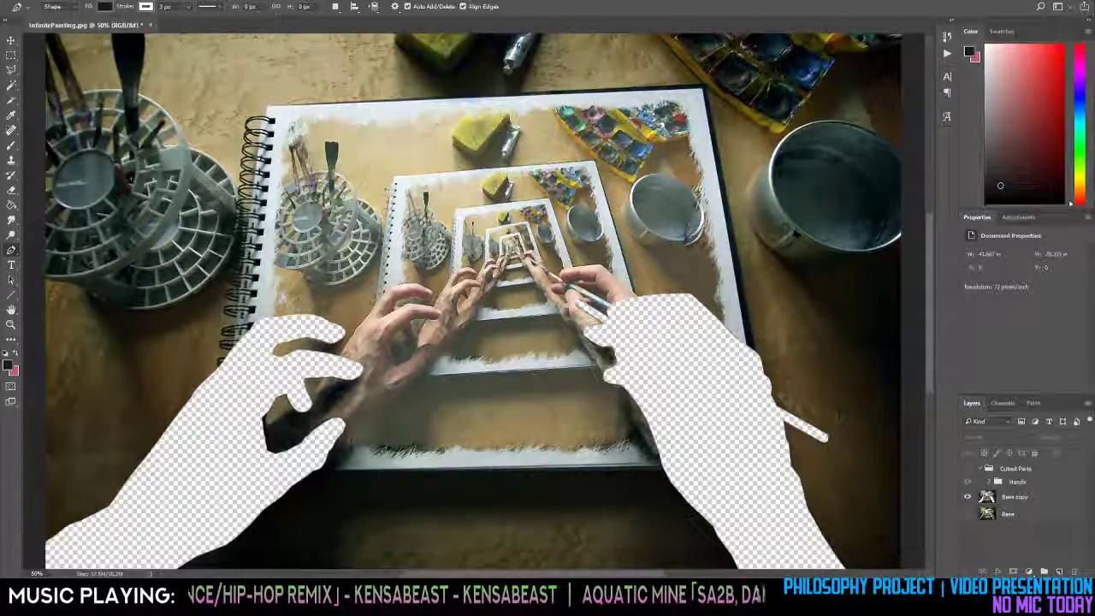
pyautogui.press('XF86AudioLowerVolume')
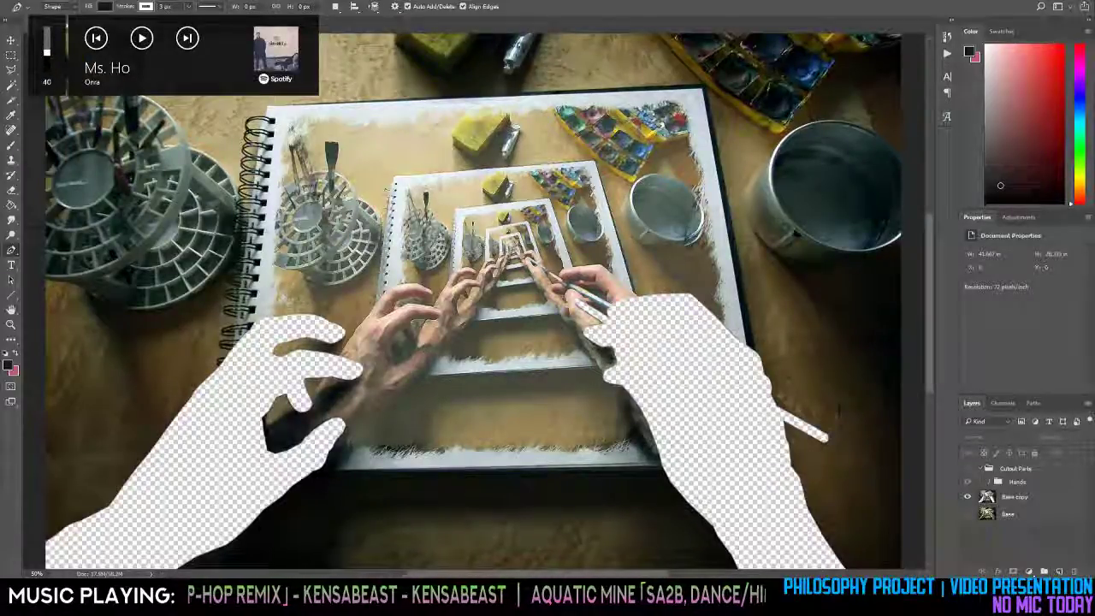
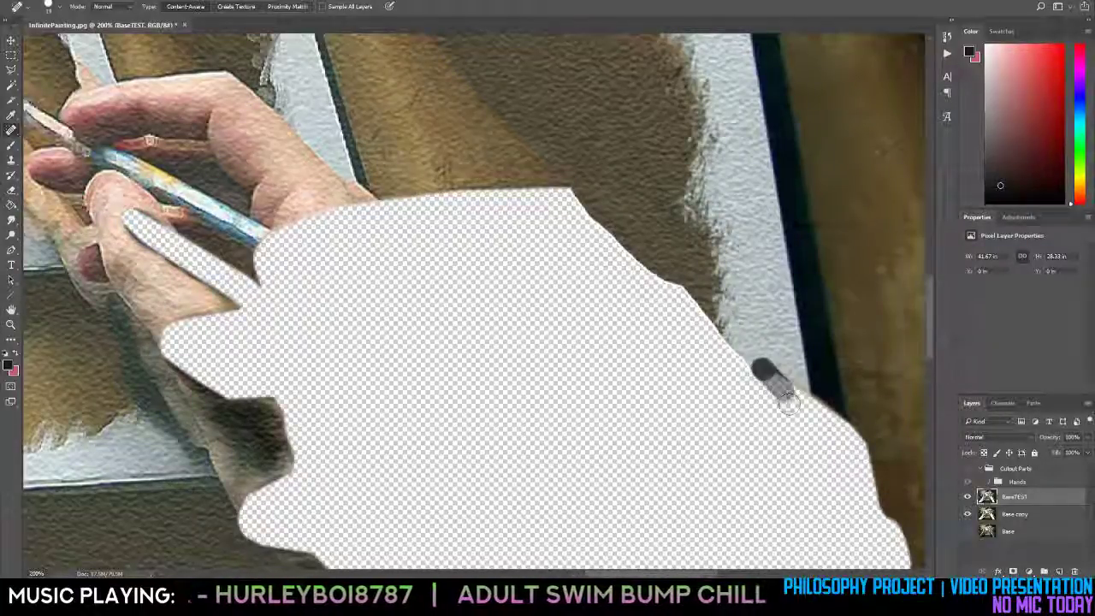
# Spot-heal the white page border and dark notebook edge where they meet the right-hand hole on the BaseTEST layer.
pyautogui.scroll(-2, 797, 393)
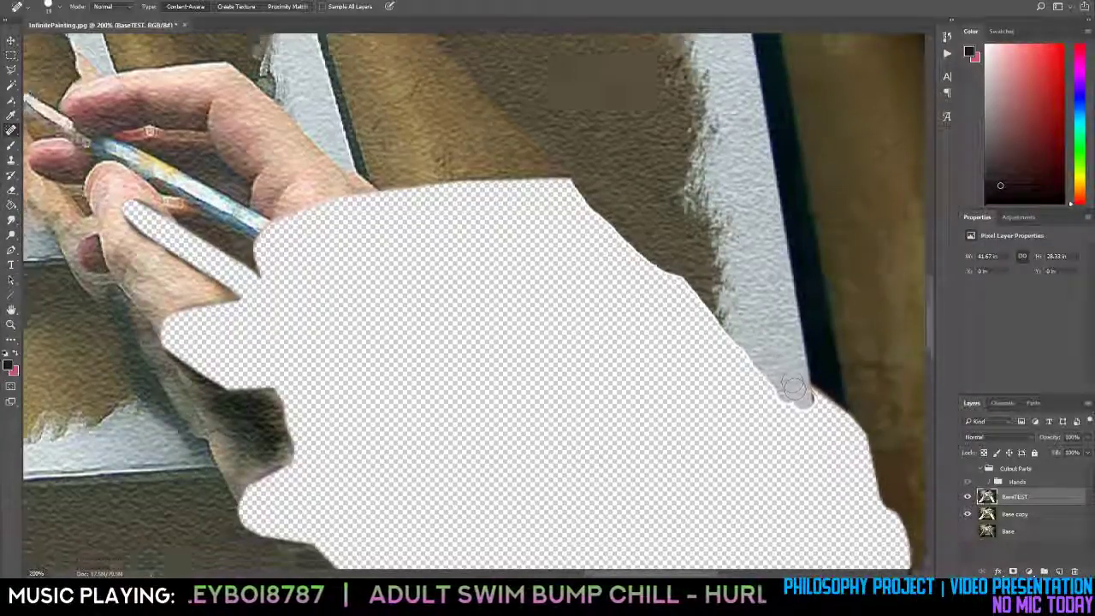
pyautogui.moveTo(802, 352); pyautogui.dragTo(825, 395)
pyautogui.scroll(-2, 826, 392)
pyautogui.moveTo(836, 342)
pyautogui.mouseDown()
pyautogui.moveTo(838, 364)
pyautogui.moveTo(817, 369)
pyautogui.mouseUp()
# Extend the notebook's white right-hand page border down into the hole on BaseTEST with content-aware Spot Healing strokes.
pyautogui.press('z')
pyautogui.keyDown('alt'); pyautogui.click(753, 254); pyautogui.keyUp('alt')
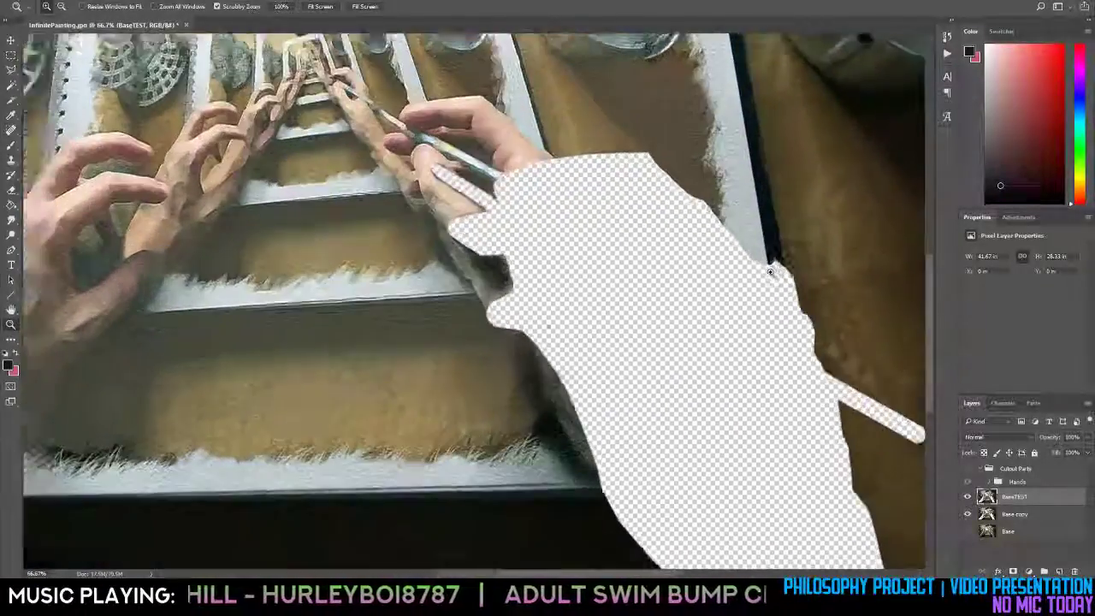
pyautogui.click(770, 272)
pyautogui.click(770, 272)
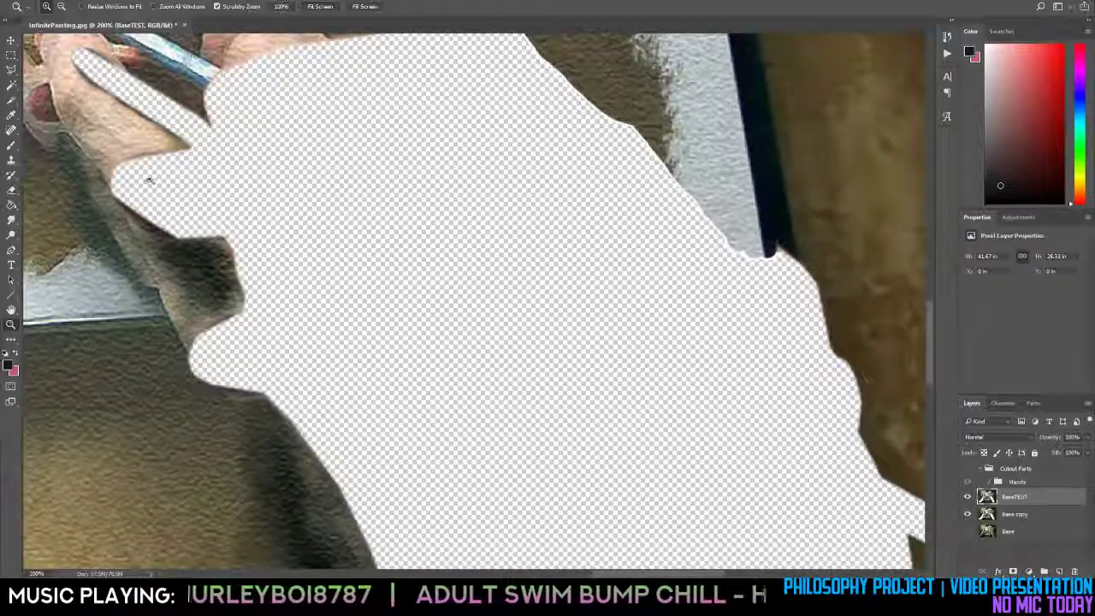
pyautogui.click(11, 130)
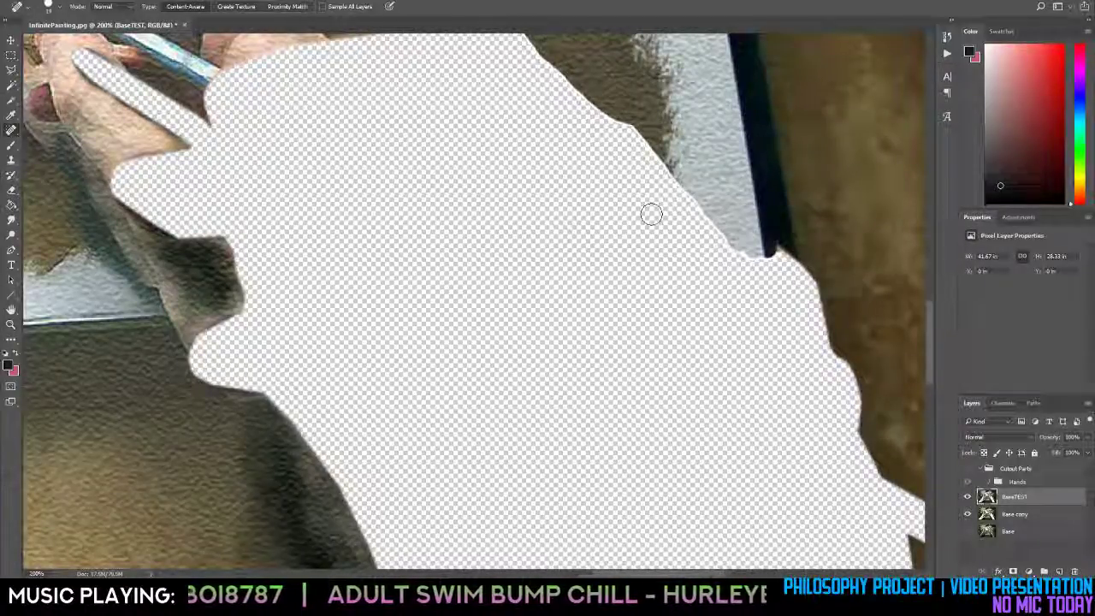
pyautogui.moveTo(678, 190)
pyautogui.mouseDown()
pyautogui.moveTo(737, 249)
pyautogui.moveTo(719, 251)
pyautogui.moveTo(725, 269)
pyautogui.mouseUp()
pyautogui.moveTo(700, 226)
pyautogui.mouseDown()
pyautogui.moveTo(679, 199)
pyautogui.moveTo(722, 267)
pyautogui.moveTo(746, 254)
pyautogui.moveTo(747, 273)
pyautogui.moveTo(750, 247)
pyautogui.moveTo(755, 316)
pyautogui.mouseUp()
pyautogui.moveTo(737, 272)
pyautogui.mouseDown()
pyautogui.moveTo(736, 307)
pyautogui.moveTo(727, 272)
pyautogui.moveTo(724, 304)
pyautogui.mouseUp()
pyautogui.moveTo(687, 218); pyautogui.dragTo(713, 302)
pyautogui.moveTo(752, 265); pyautogui.dragTo(770, 320)
pyautogui.scroll(-6, 751, 257)
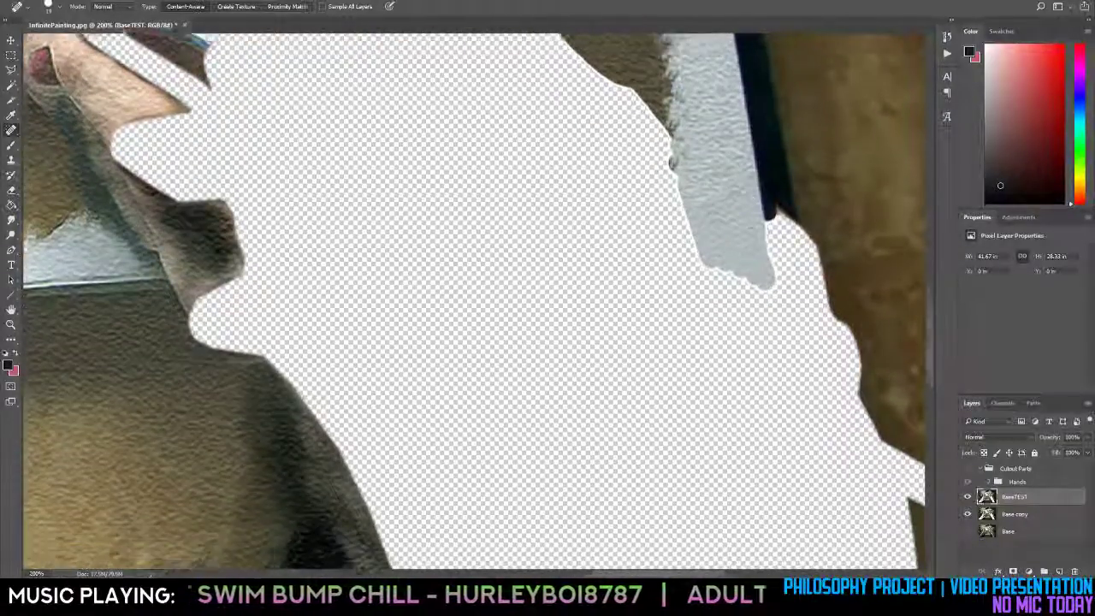
# Extend the notebook's dark right-hand edge down into the right-hand hole on BaseTEST with short content-aware Spot Healing strokes.
pyautogui.moveTo(839, 292)
pyautogui.mouseDown()
pyautogui.moveTo(750, 279)
pyautogui.moveTo(621, 296)
pyautogui.moveTo(641, 348)
pyautogui.moveTo(655, 341)
pyautogui.mouseUp()
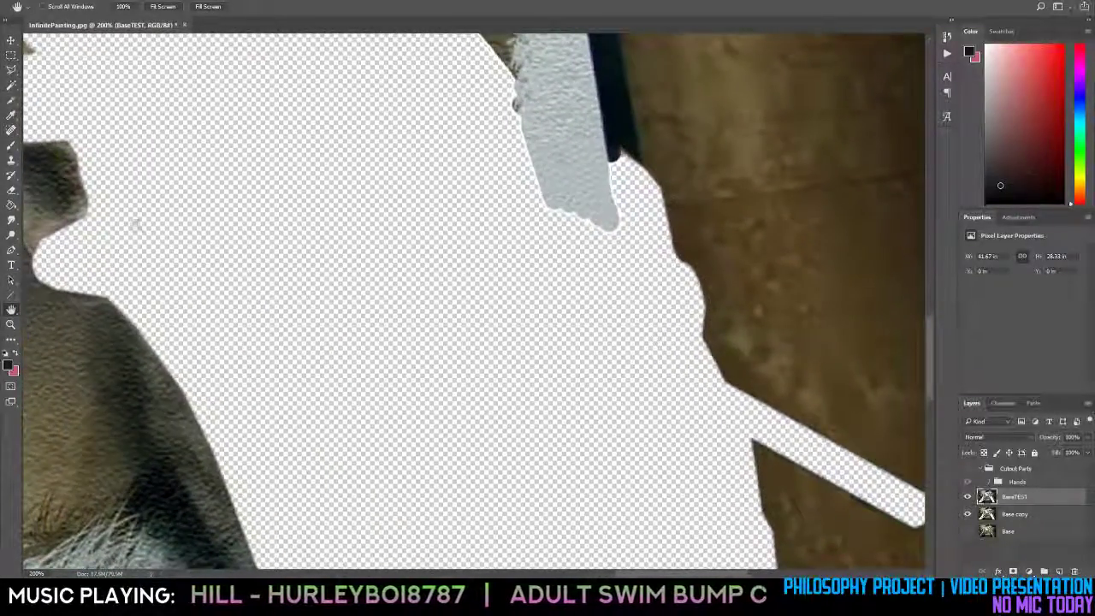
pyautogui.click(11, 130)
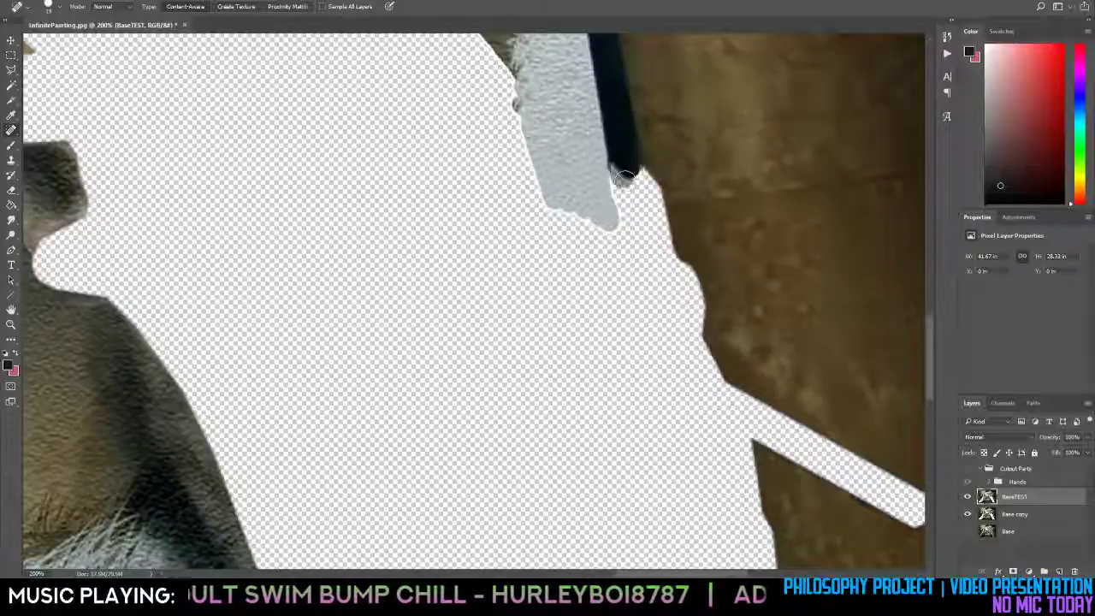
pyautogui.click(626, 186)
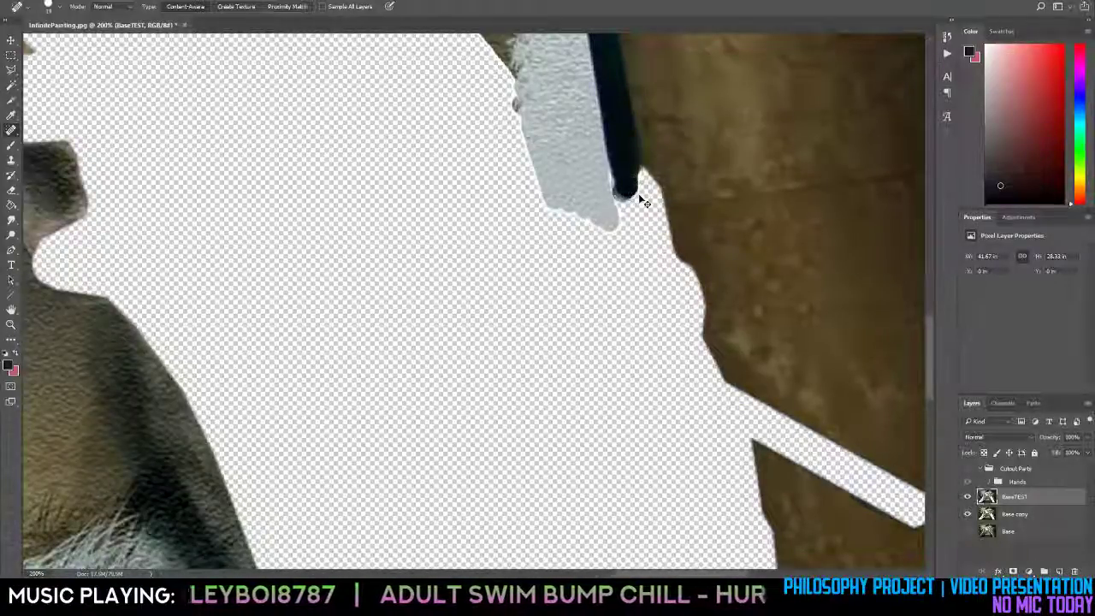
pyautogui.click(627, 171)
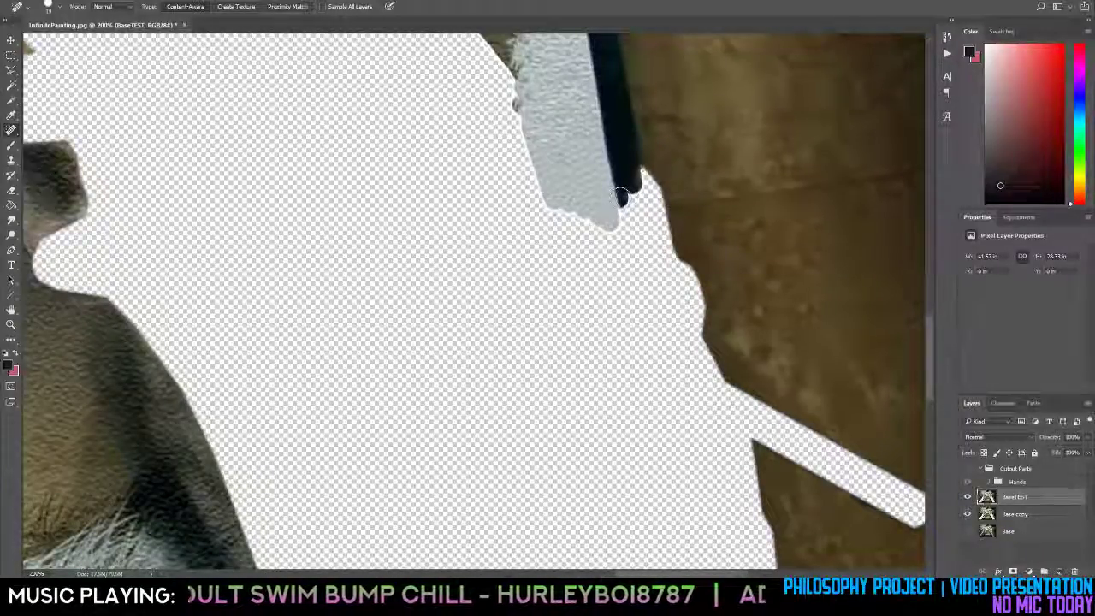
pyautogui.click(621, 221)
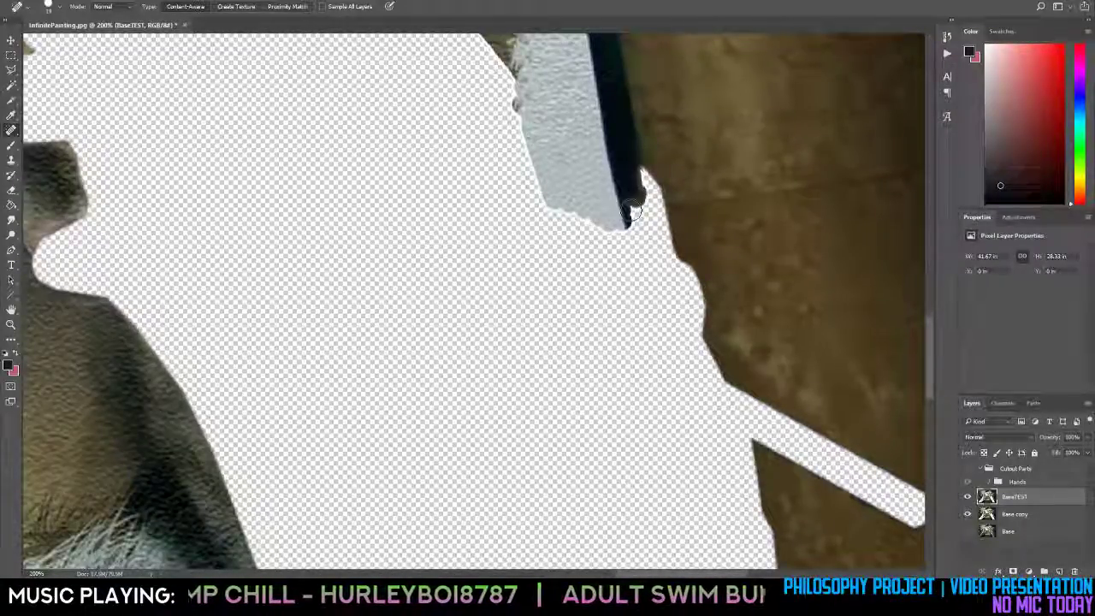
pyautogui.click(632, 219)
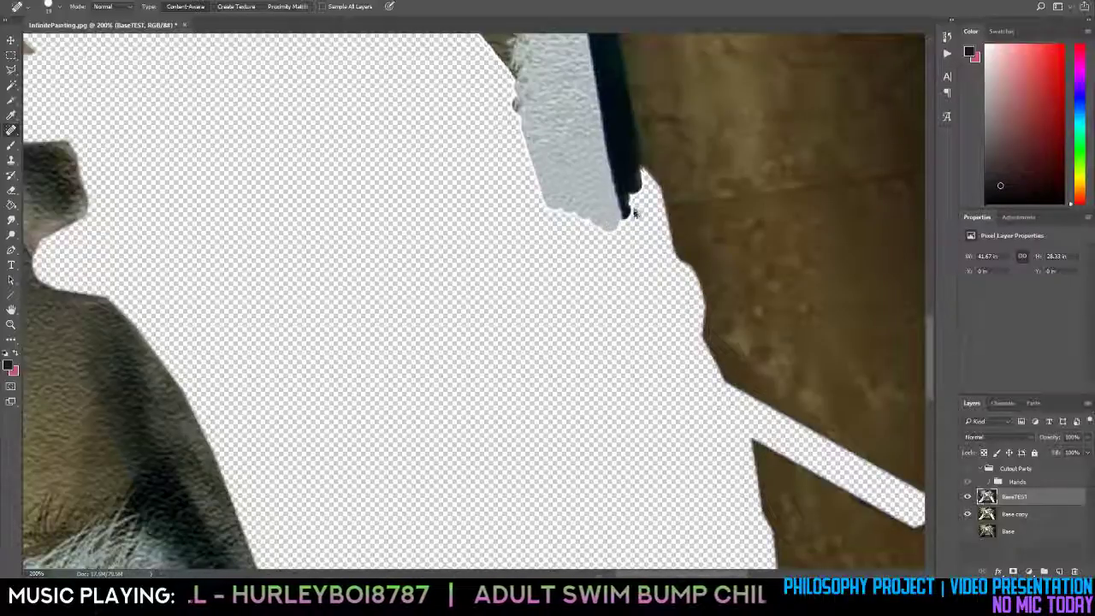
pyautogui.click(635, 189)
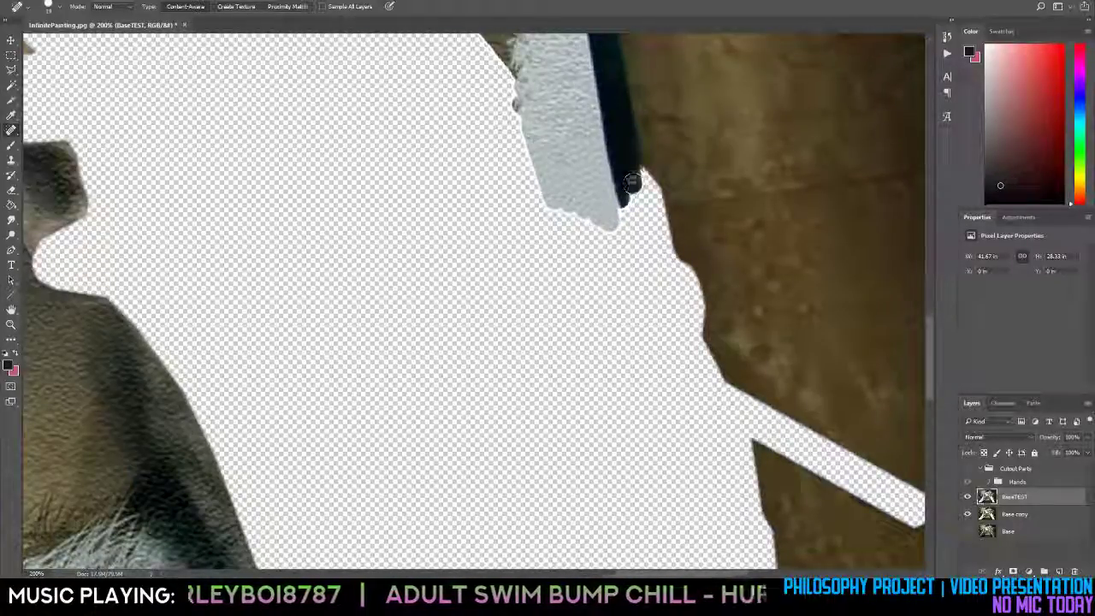
pyautogui.keyDown('alt'); pyautogui.click(631, 184); pyautogui.keyUp('alt')
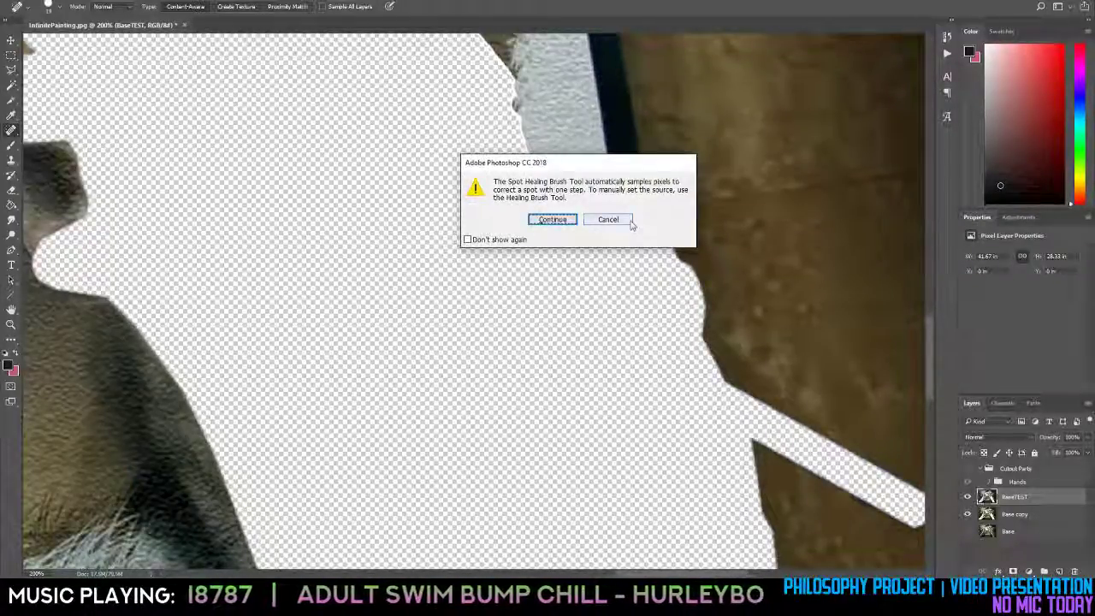
pyautogui.click(572, 220)
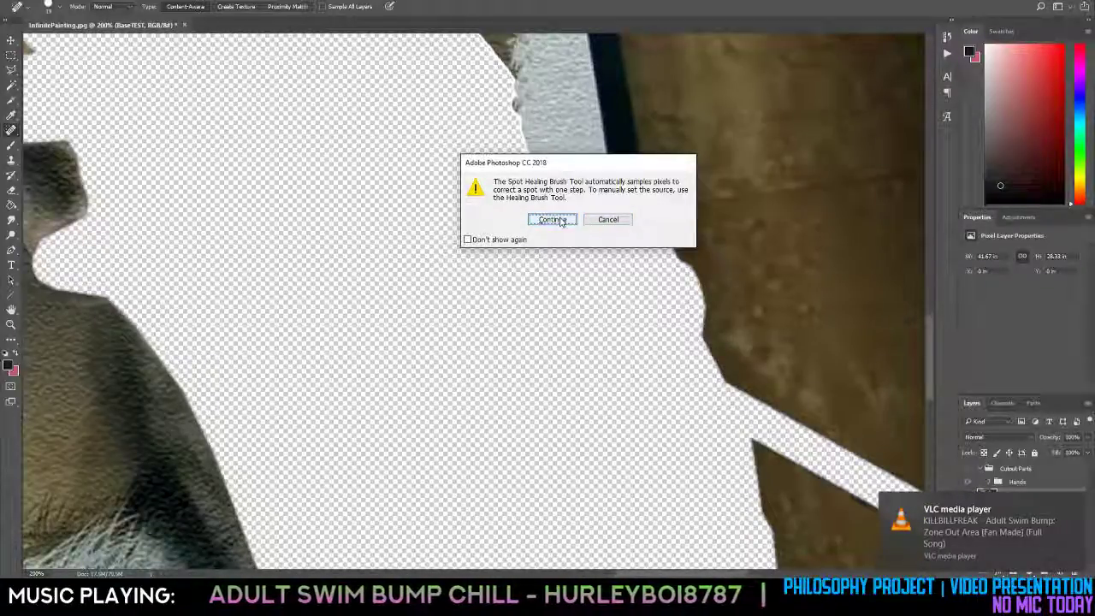
pyautogui.keyDown('alt'); pyautogui.click(629, 184); pyautogui.keyUp('alt')
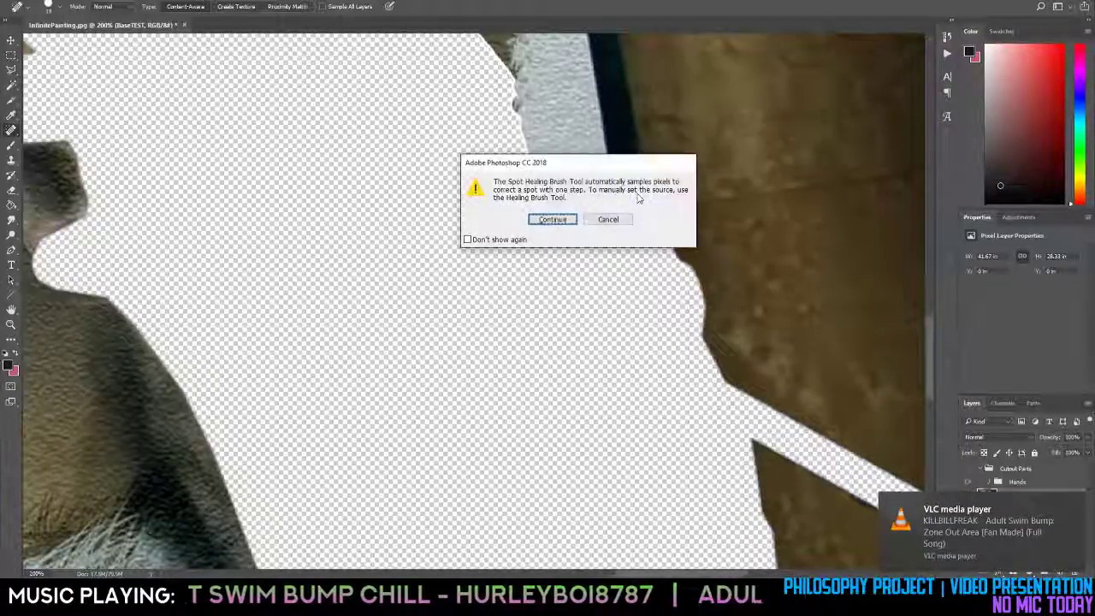
pyautogui.click(554, 219)
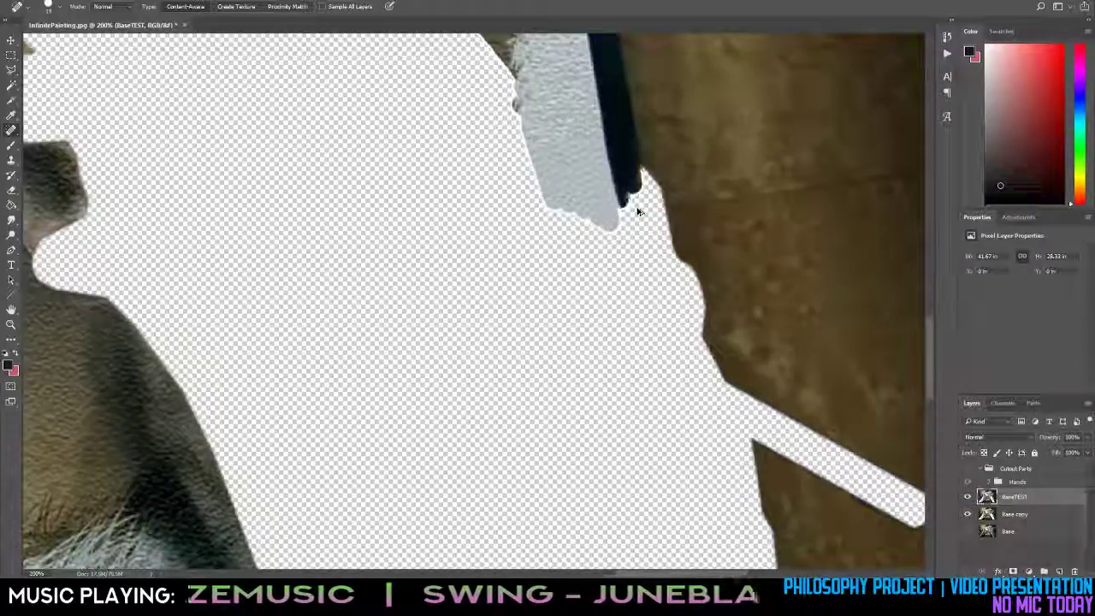
# Spot-heal the tabletop along the hole's outer edge below the notebook corner and fill the thin brush-handle slot on BaseTEST.
pyautogui.moveTo(656, 176); pyautogui.dragTo(702, 303)
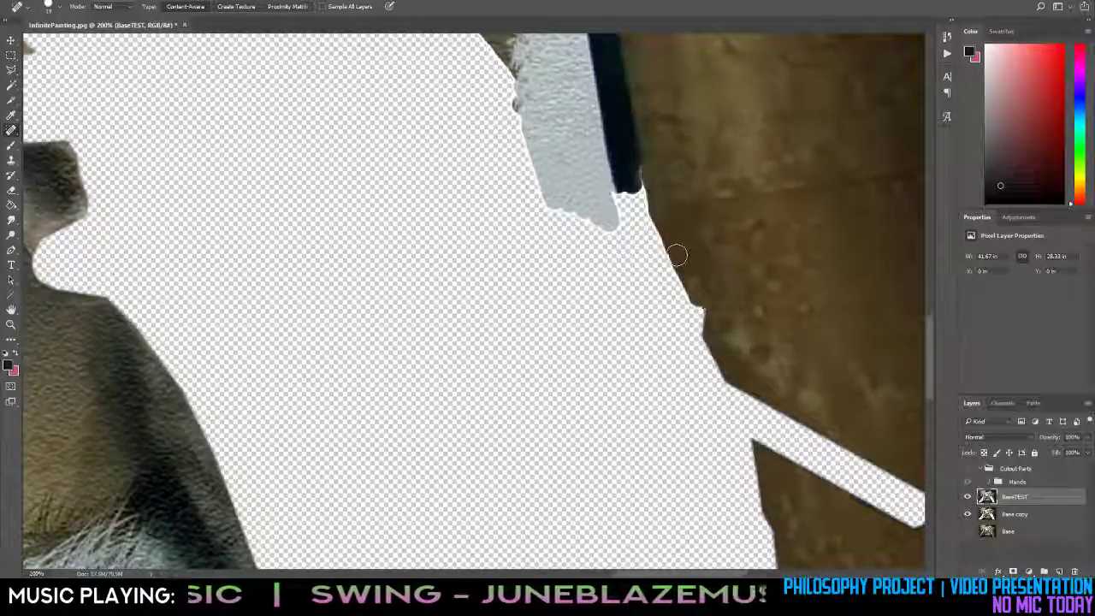
pyautogui.moveTo(675, 244); pyautogui.dragTo(703, 335)
pyautogui.press('z')
pyautogui.keyDown('alt'); pyautogui.click(703, 330); pyautogui.keyUp('alt')
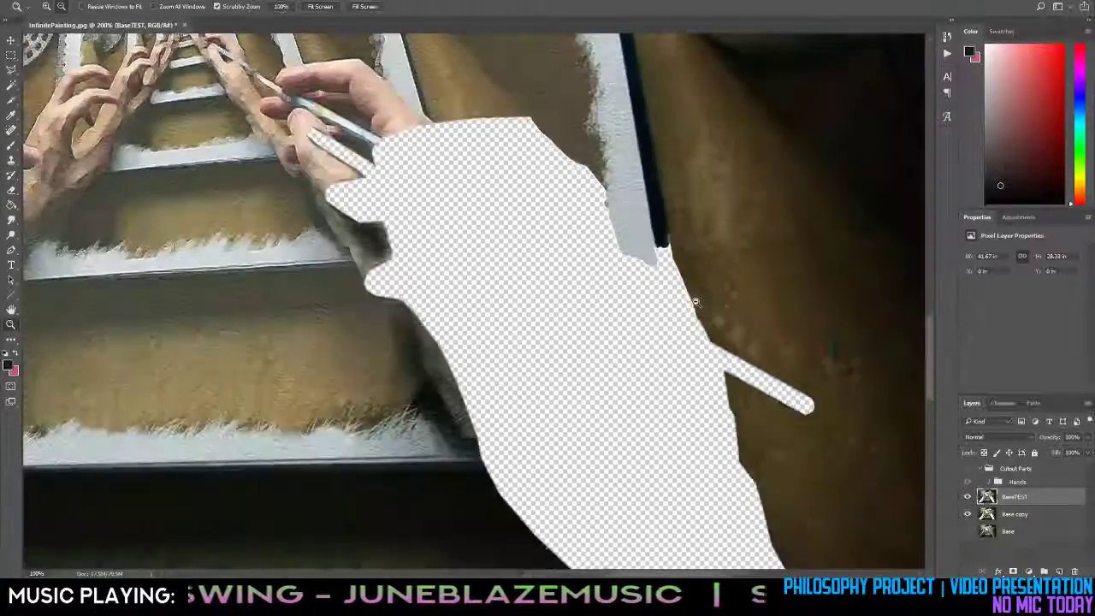
pyautogui.keyDown('alt'); pyautogui.click(719, 364); pyautogui.keyUp('alt')
pyautogui.keyDown('alt'); pyautogui.click(723, 369); pyautogui.keyUp('alt')
pyautogui.keyDown('alt'); pyautogui.click(743, 384); pyautogui.keyUp('alt')
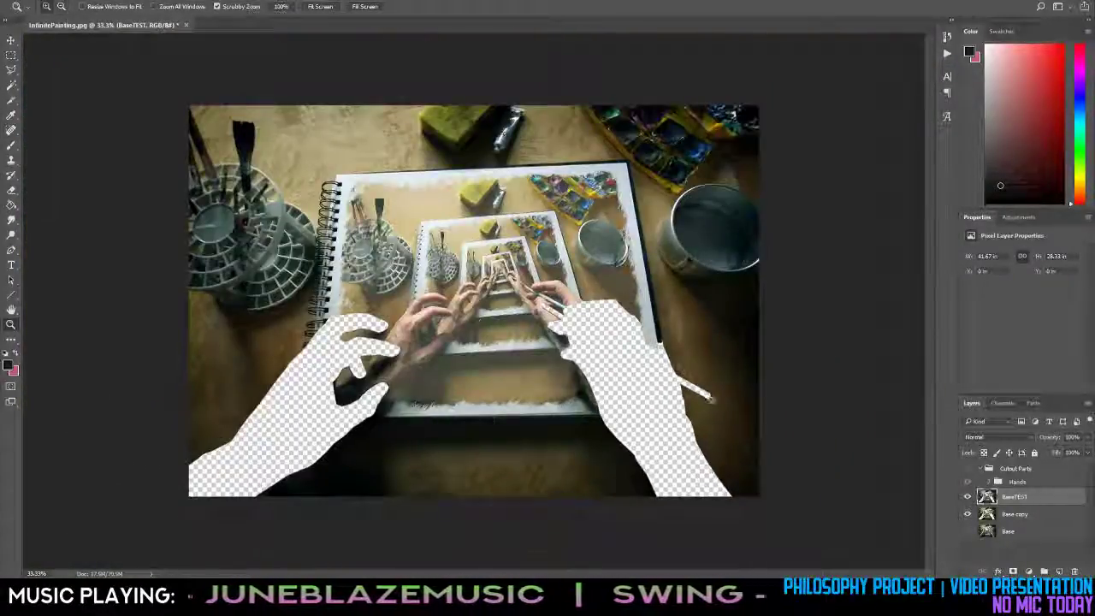
pyautogui.moveTo(698, 400); pyautogui.dragTo(689, 378)
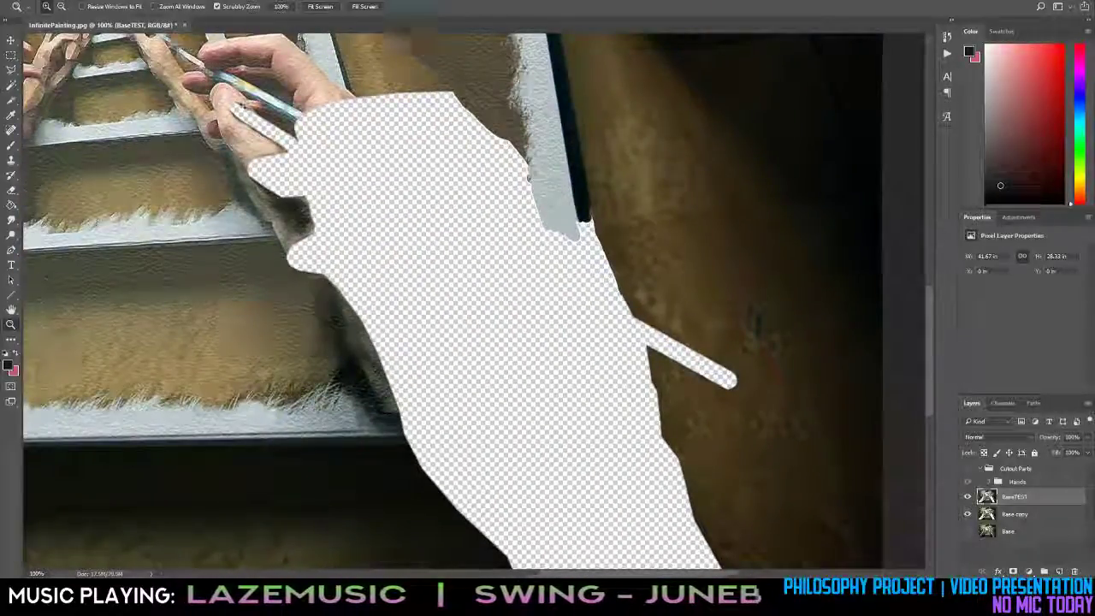
pyautogui.press('j')
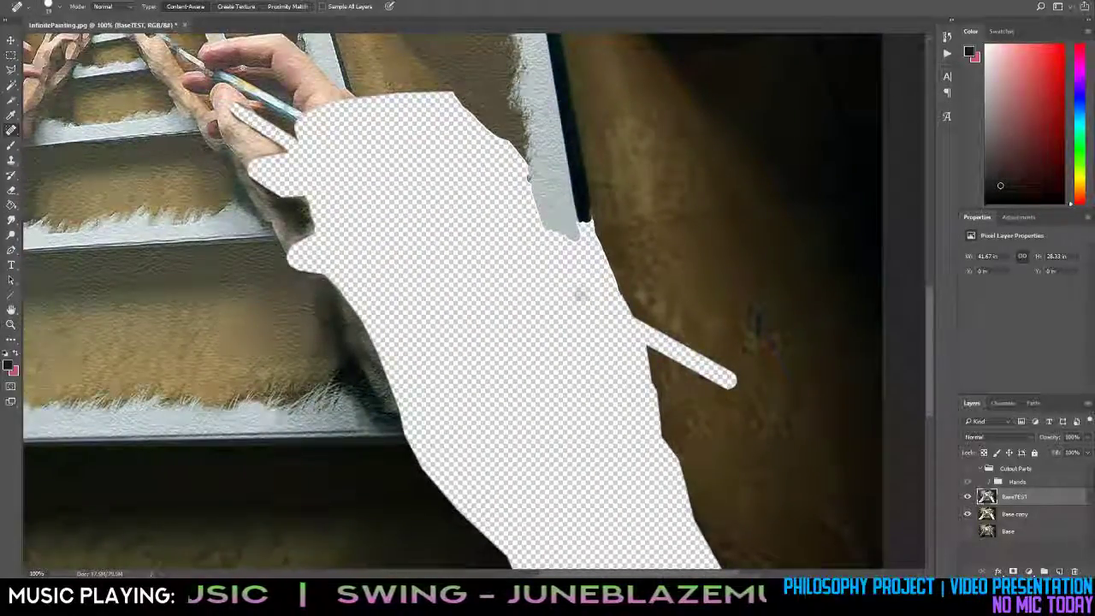
pyautogui.moveTo(743, 363); pyautogui.dragTo(729, 402)
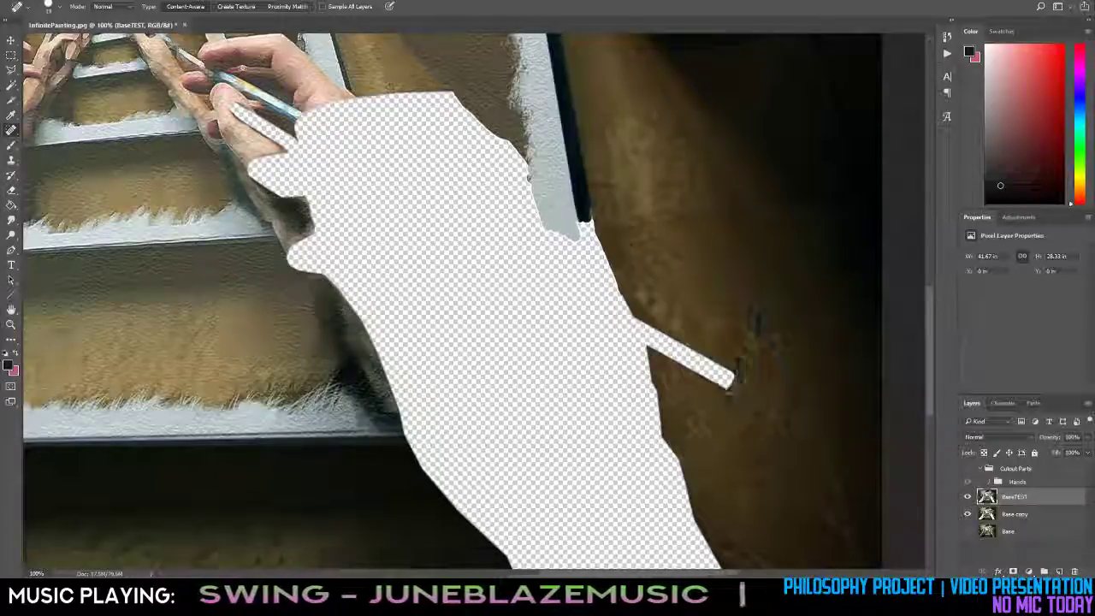
pyautogui.moveTo(737, 362)
pyautogui.mouseDown()
pyautogui.moveTo(722, 395)
pyautogui.moveTo(689, 388)
pyautogui.moveTo(715, 370)
pyautogui.moveTo(723, 376)
pyautogui.moveTo(693, 363)
pyautogui.moveTo(709, 366)
pyautogui.moveTo(705, 350)
pyautogui.moveTo(681, 366)
pyautogui.moveTo(694, 352)
pyautogui.moveTo(685, 362)
pyautogui.moveTo(693, 352)
pyautogui.moveTo(631, 323)
pyautogui.moveTo(682, 351)
pyautogui.moveTo(673, 360)
pyautogui.moveTo(683, 338)
pyautogui.moveTo(660, 349)
pyautogui.moveTo(661, 327)
pyautogui.moveTo(651, 342)
pyautogui.moveTo(636, 328)
pyautogui.moveTo(640, 344)
pyautogui.mouseUp()
pyautogui.hotkey('ctrl', 'z')
# Fill a thin strip of the right-hand hole along the image's bottom border with content-aware Spot Healing strokes.
pyautogui.scroll(-2, 672, 361)
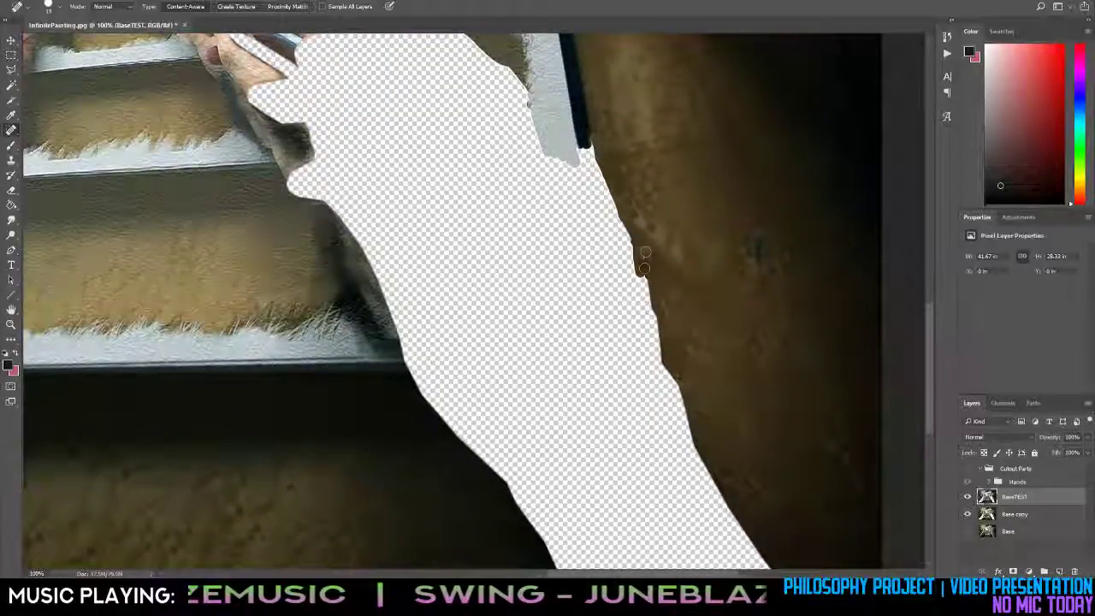
pyautogui.scroll(-3, 644, 258)
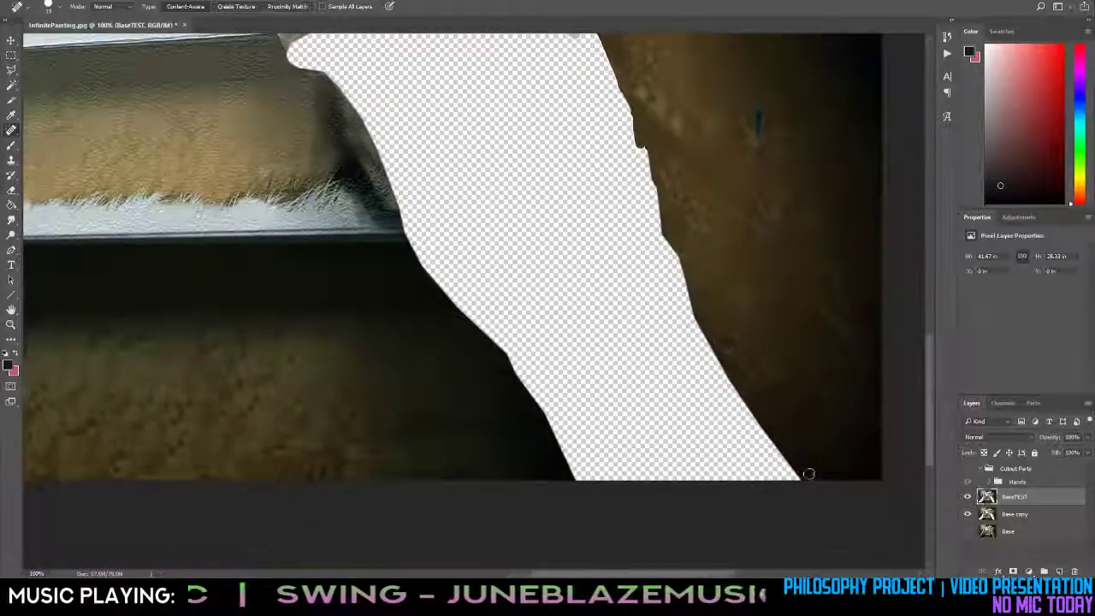
pyautogui.moveTo(805, 475); pyautogui.dragTo(795, 482)
pyautogui.moveTo(579, 483)
pyautogui.mouseDown()
pyautogui.moveTo(685, 484)
pyautogui.moveTo(586, 477)
pyautogui.moveTo(793, 480)
pyautogui.moveTo(730, 469)
pyautogui.moveTo(746, 459)
pyautogui.moveTo(673, 456)
pyautogui.mouseUp()
pyautogui.hotkey('ctrl', 'z')
pyautogui.moveTo(768, 460); pyautogui.dragTo(780, 461)
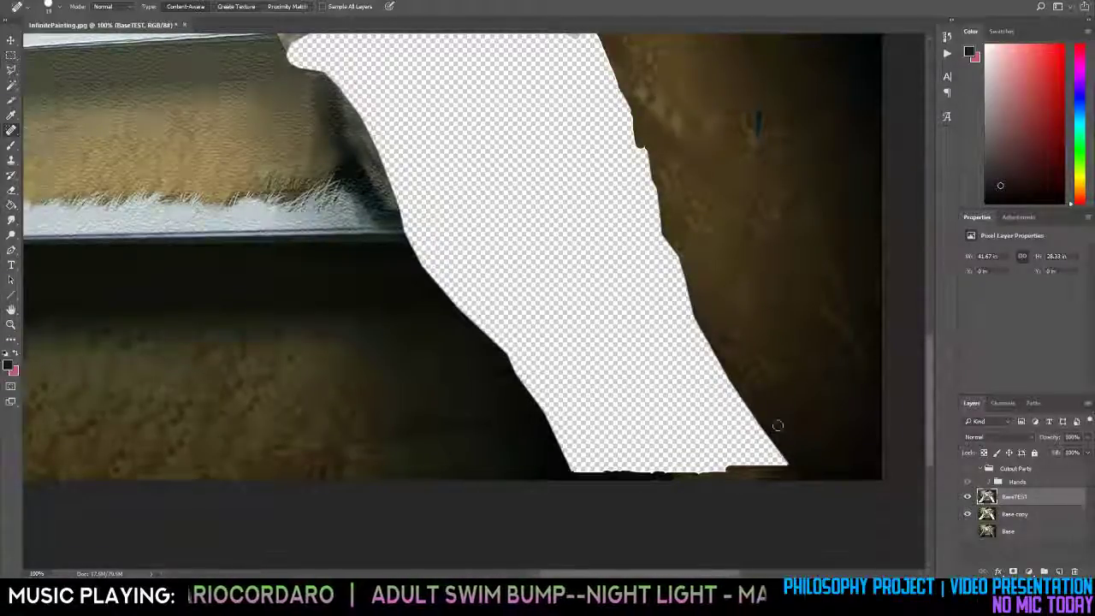
pyautogui.scroll(2, 746, 404)
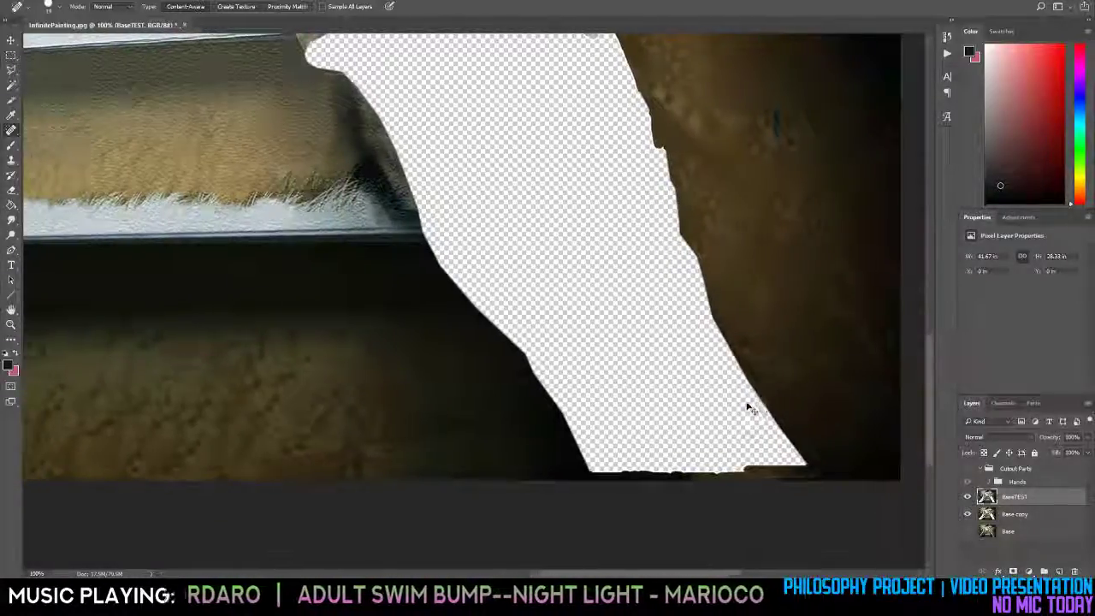
pyautogui.scroll(-3, 746, 402)
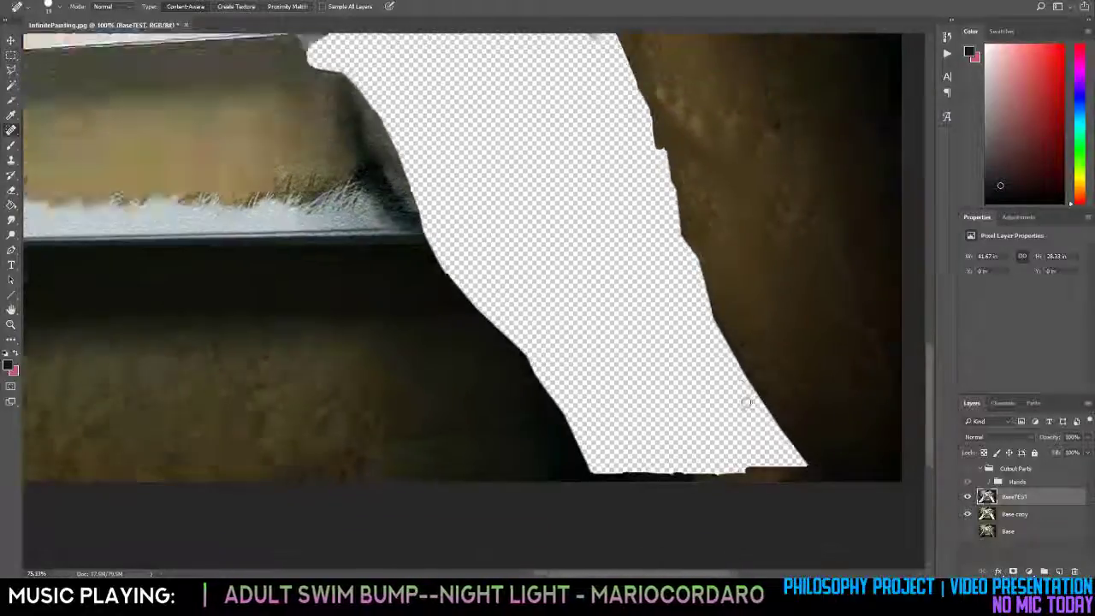
pyautogui.hscroll(5, 746, 401)
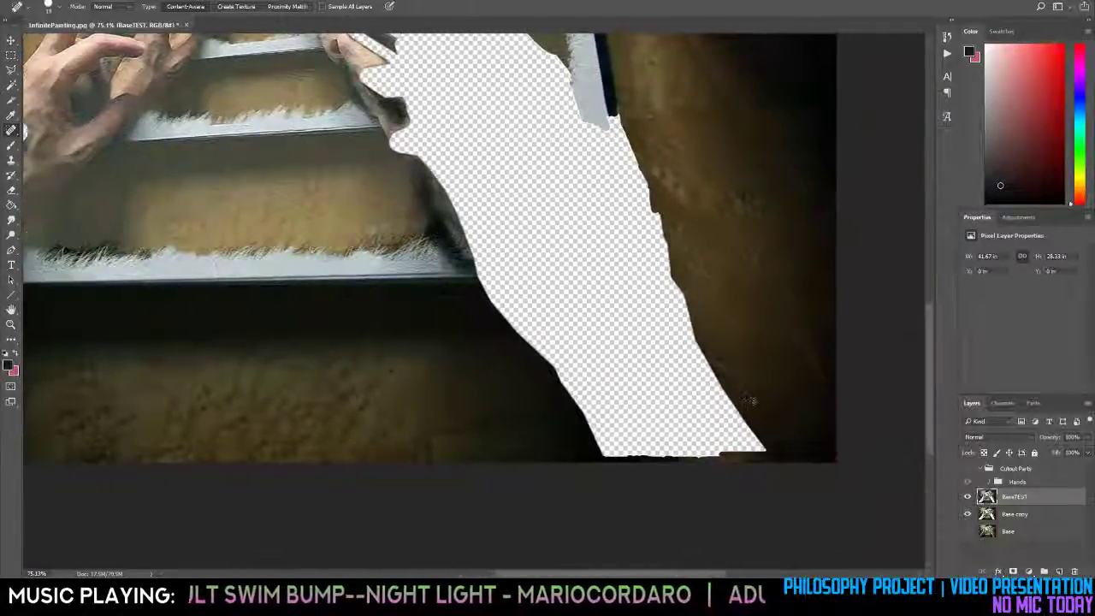
pyautogui.click(58, 7)
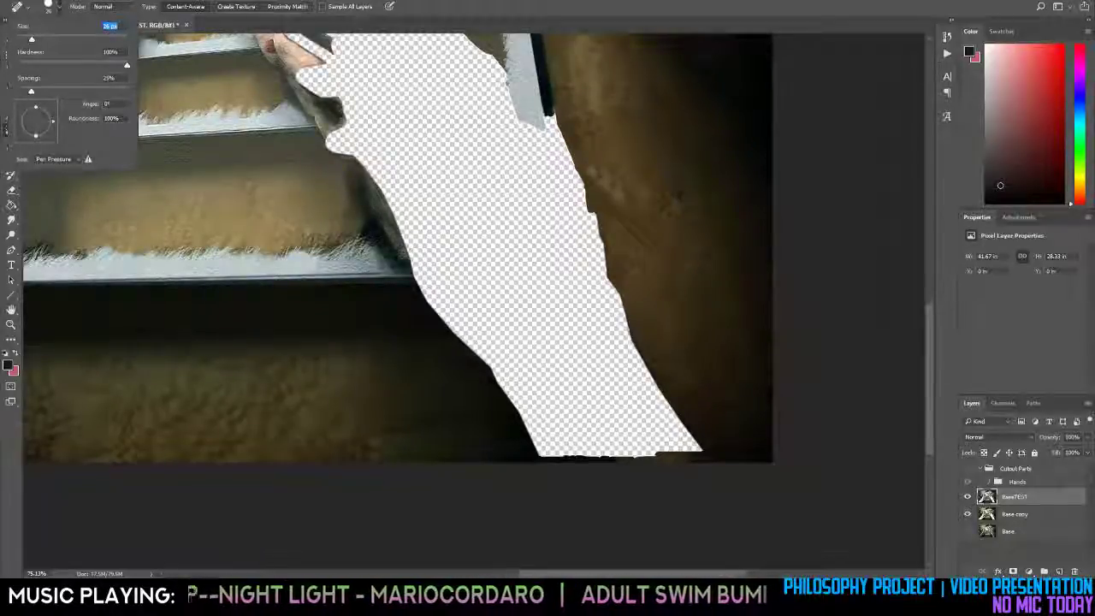
pyautogui.moveTo(700, 446); pyautogui.dragTo(629, 443)
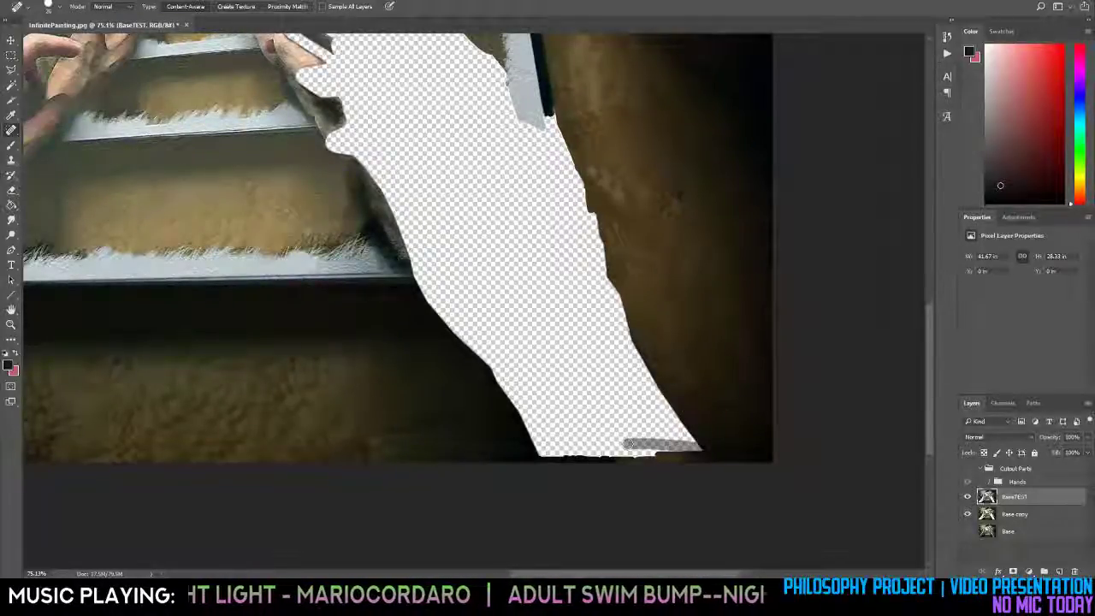
pyautogui.hotkey('ctrl', 'z')
# Set the Spot Healing brush size to 70 px and fill the bottom end of the right-hand hole with tabletop texture.
pyautogui.click(56, 6)
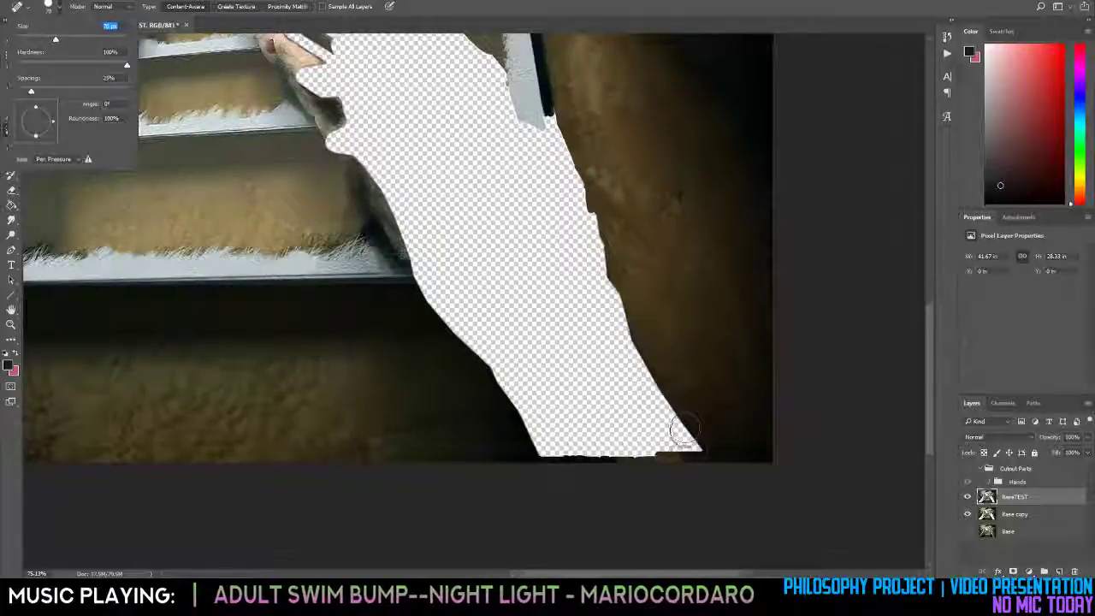
pyautogui.moveTo(685, 431)
pyautogui.mouseDown()
pyautogui.moveTo(696, 447)
pyautogui.moveTo(665, 428)
pyautogui.moveTo(655, 444)
pyautogui.moveTo(669, 442)
pyautogui.moveTo(661, 422)
pyautogui.moveTo(677, 448)
pyautogui.moveTo(663, 402)
pyautogui.mouseUp()
pyautogui.moveTo(641, 440)
pyautogui.mouseDown()
pyautogui.moveTo(655, 455)
pyautogui.moveTo(641, 436)
pyautogui.moveTo(654, 401)
pyautogui.moveTo(585, 442)
pyautogui.moveTo(660, 415)
pyautogui.moveTo(648, 440)
pyautogui.mouseUp()
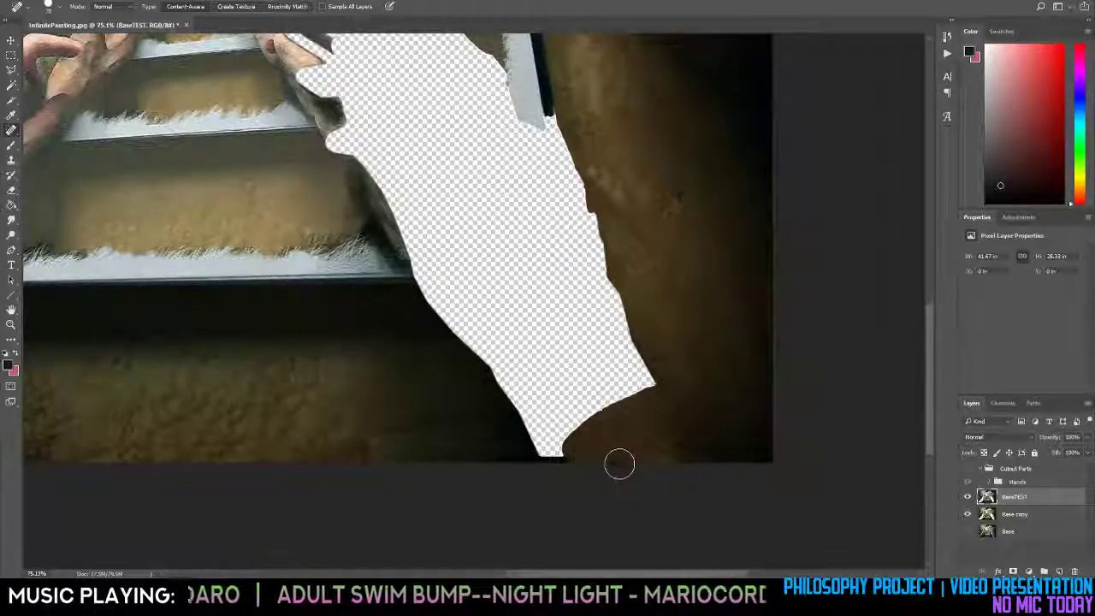
pyautogui.moveTo(550, 451)
pyautogui.mouseDown()
pyautogui.moveTo(616, 448)
pyautogui.moveTo(548, 438)
pyautogui.mouseUp()
# Extend the tabletop fill upward through the wrist part of the hole with wide Spot Healing strokes from edge to edge.
pyautogui.moveTo(581, 438)
pyautogui.mouseDown()
pyautogui.moveTo(541, 450)
pyautogui.moveTo(564, 434)
pyautogui.moveTo(538, 446)
pyautogui.moveTo(559, 450)
pyautogui.moveTo(534, 441)
pyautogui.moveTo(599, 446)
pyautogui.moveTo(539, 452)
pyautogui.moveTo(666, 450)
pyautogui.moveTo(550, 452)
pyautogui.moveTo(564, 449)
pyautogui.moveTo(540, 429)
pyautogui.moveTo(674, 460)
pyautogui.moveTo(522, 414)
pyautogui.moveTo(668, 408)
pyautogui.mouseUp()
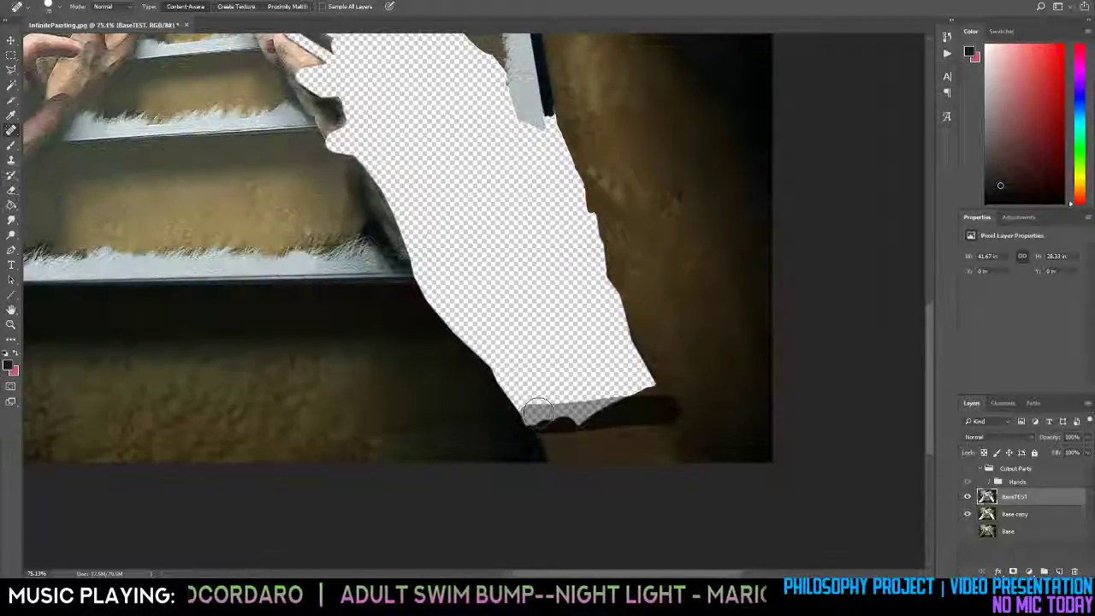
pyautogui.moveTo(525, 411); pyautogui.dragTo(659, 386)
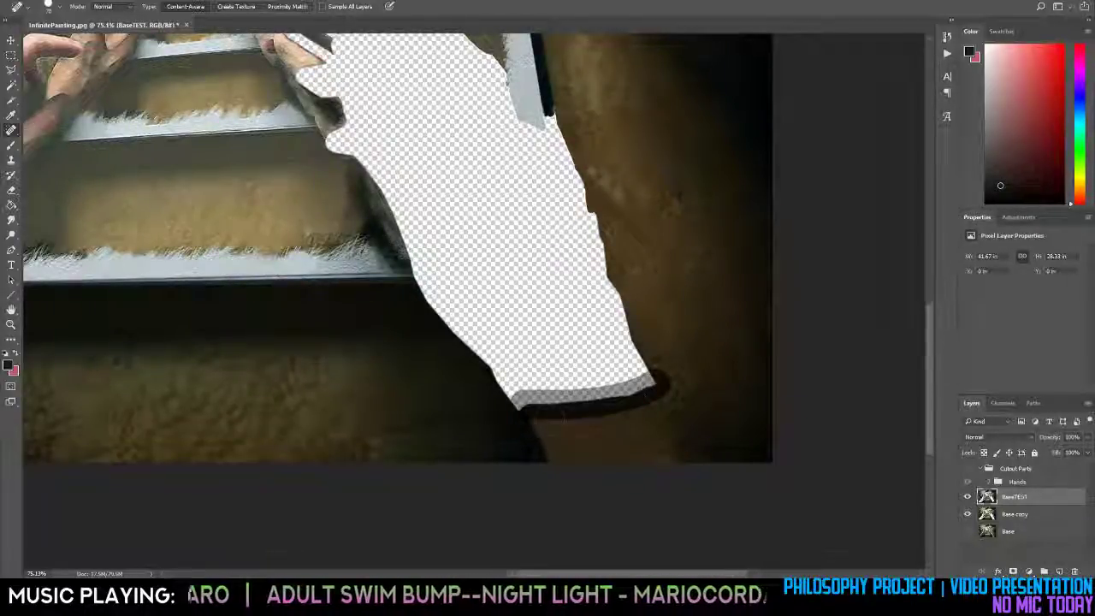
pyautogui.moveTo(507, 392); pyautogui.dragTo(660, 383)
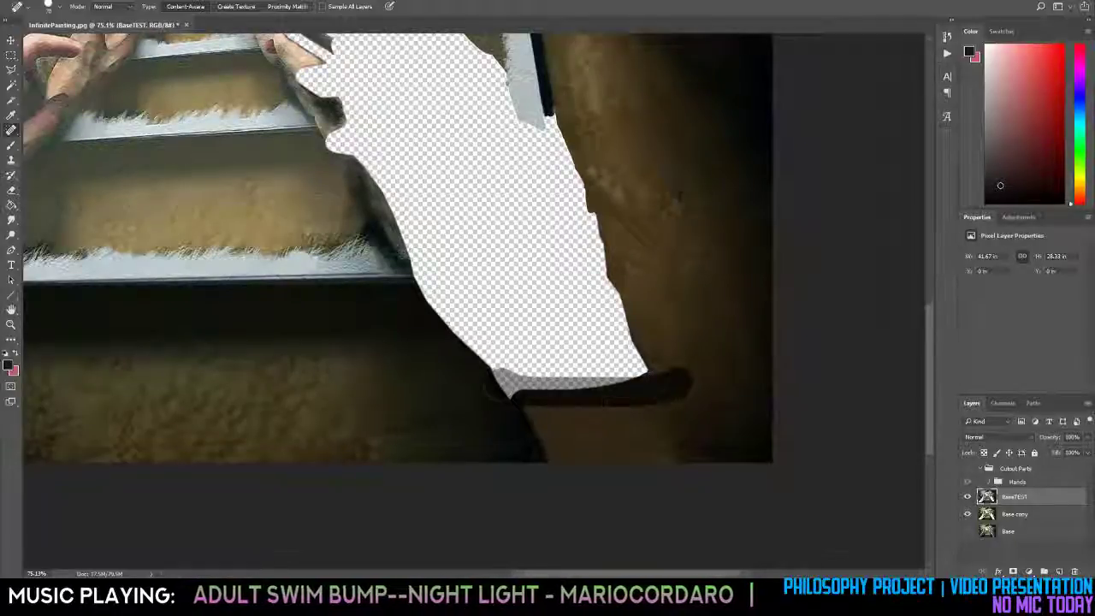
pyautogui.moveTo(500, 377)
pyautogui.mouseDown()
pyautogui.moveTo(490, 364)
pyautogui.moveTo(691, 359)
pyautogui.mouseUp()
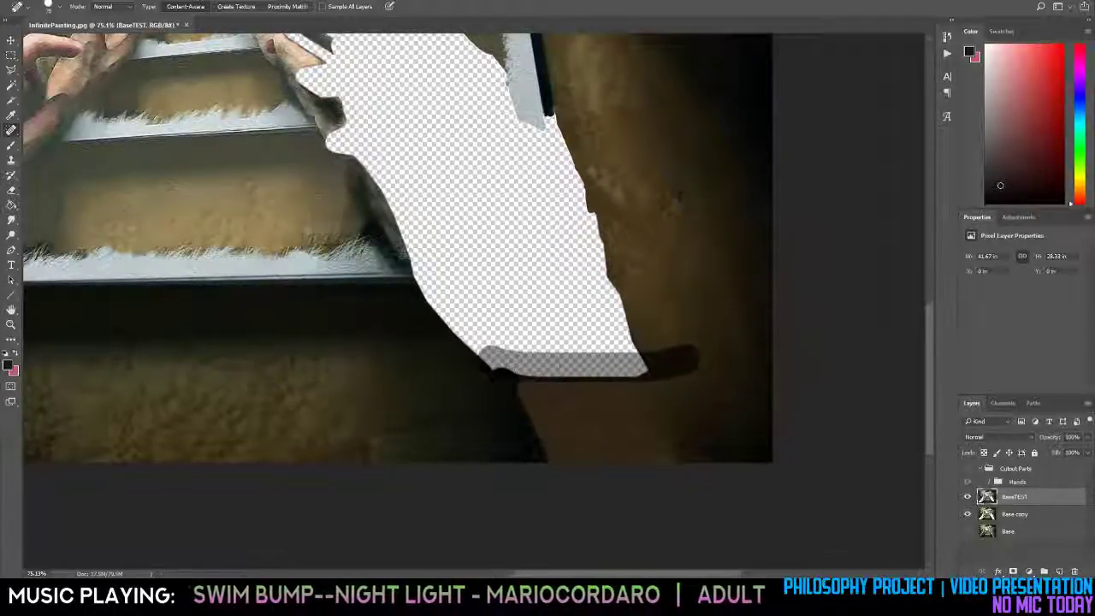
# Fill in the outer side and wrist end of the right-hand hole with content-aware Spot Healing strokes, up to the notebook's lower edge.
pyautogui.press('z')
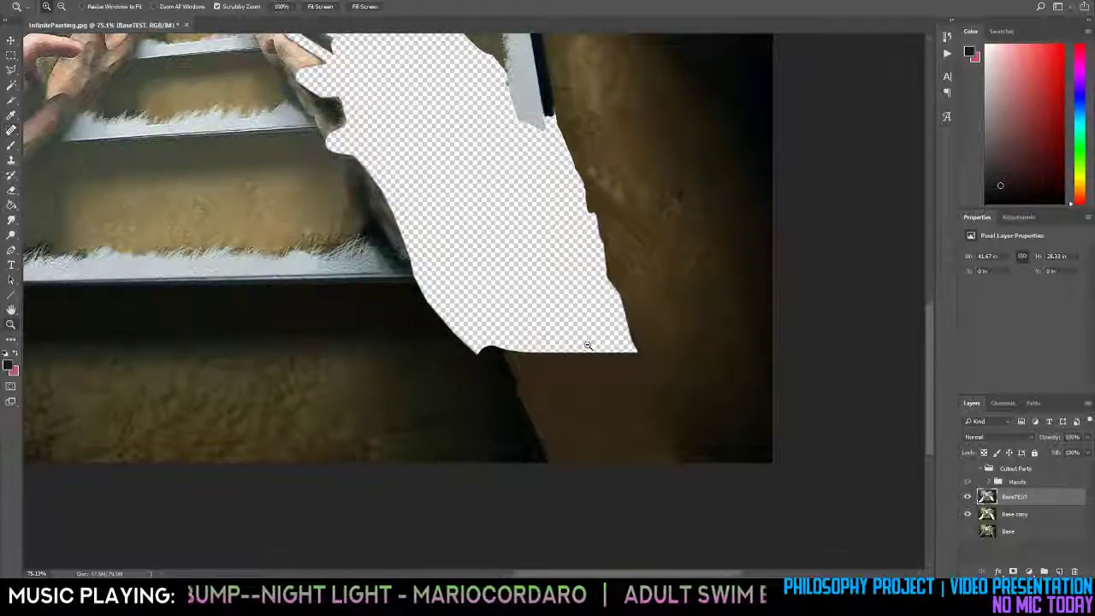
pyautogui.keyDown('alt'); pyautogui.click(586, 345); pyautogui.keyUp('alt')
pyautogui.keyDown('alt'); pyautogui.click(587, 345); pyautogui.keyUp('alt')
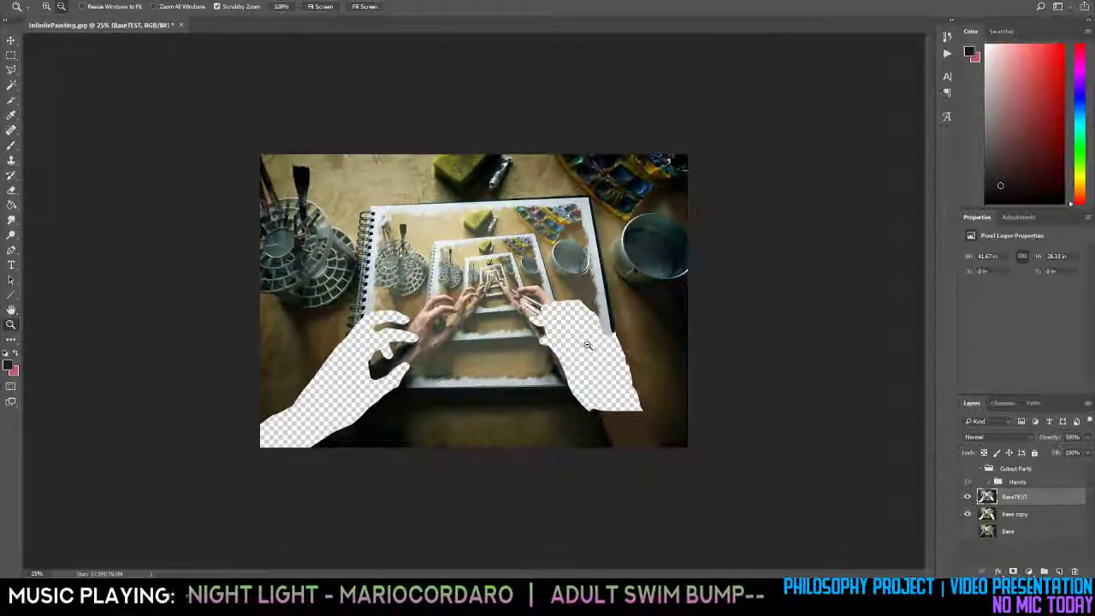
pyautogui.moveTo(587, 345); pyautogui.dragTo(619, 378)
pyautogui.press('space')
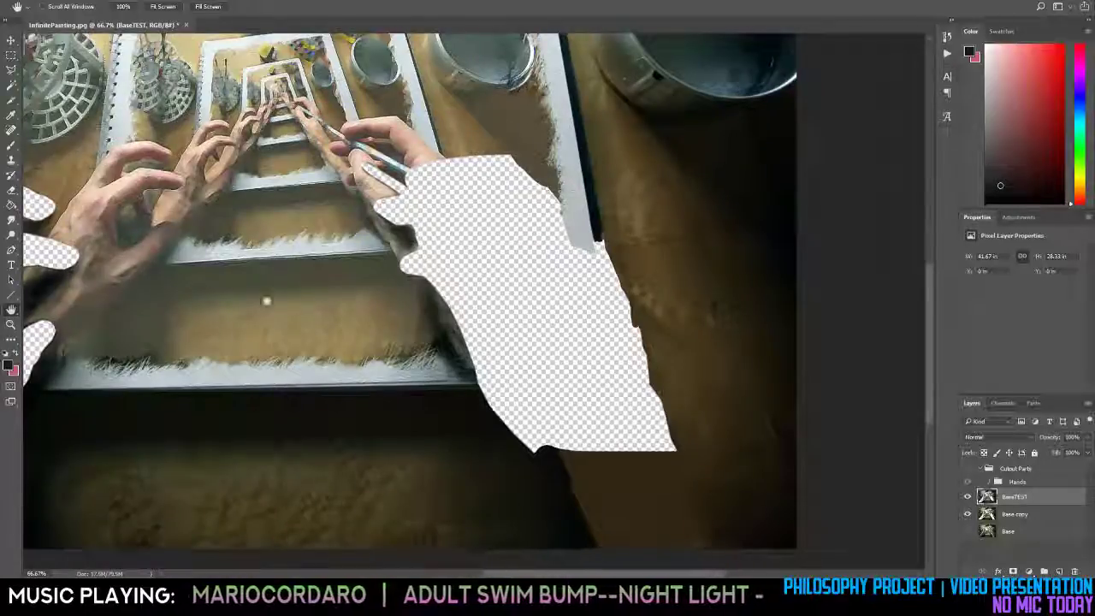
pyautogui.click(11, 131)
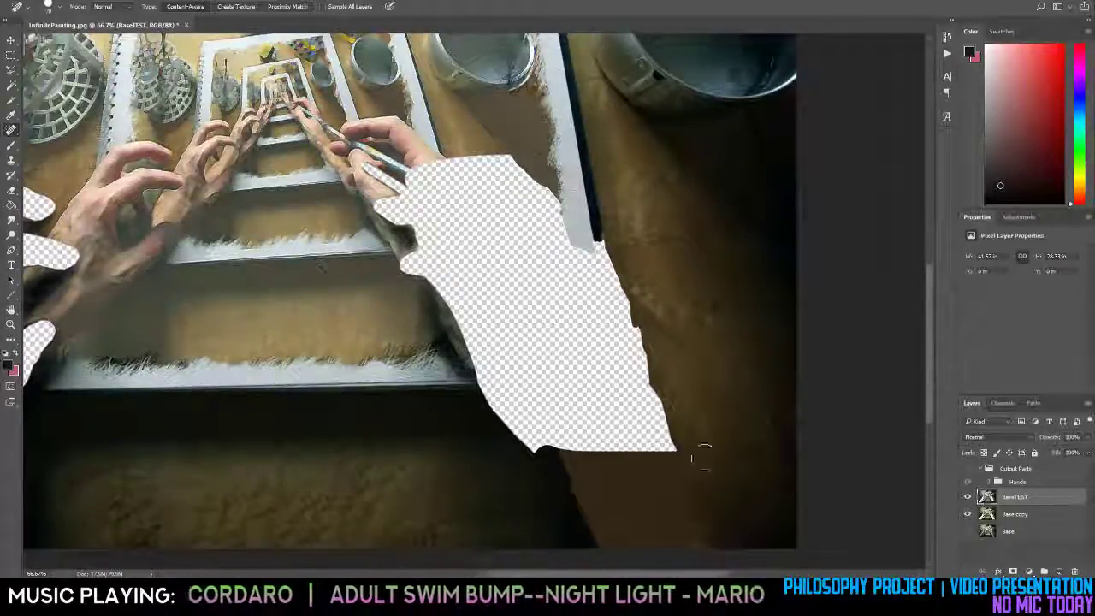
pyautogui.moveTo(657, 392)
pyautogui.mouseDown()
pyautogui.moveTo(679, 463)
pyautogui.moveTo(670, 451)
pyautogui.mouseUp()
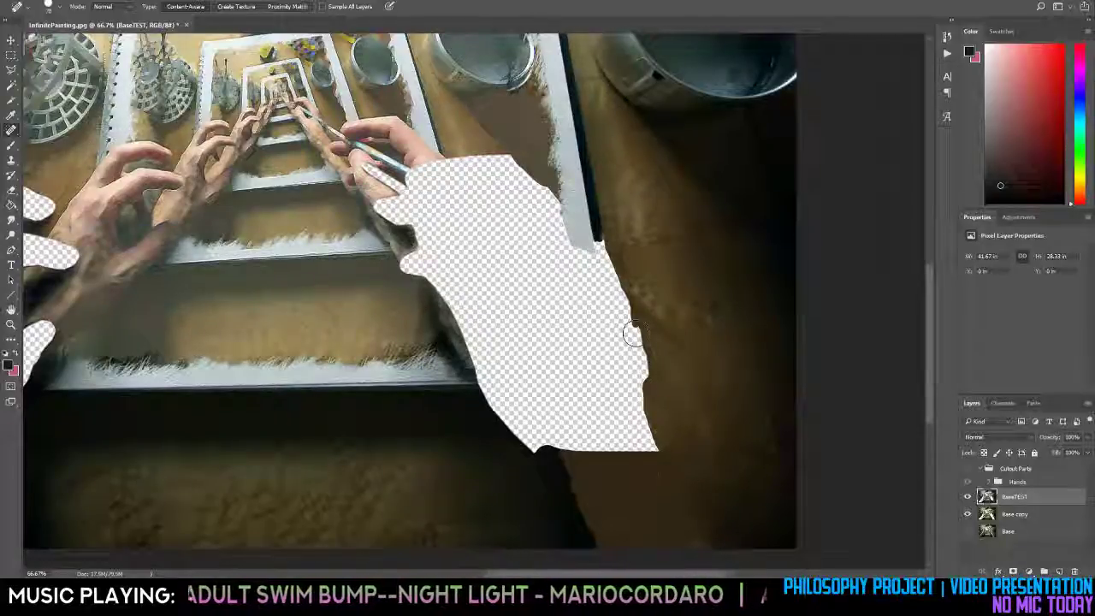
pyautogui.moveTo(633, 335)
pyautogui.mouseDown()
pyautogui.moveTo(641, 475)
pyautogui.moveTo(656, 394)
pyautogui.moveTo(642, 359)
pyautogui.mouseUp()
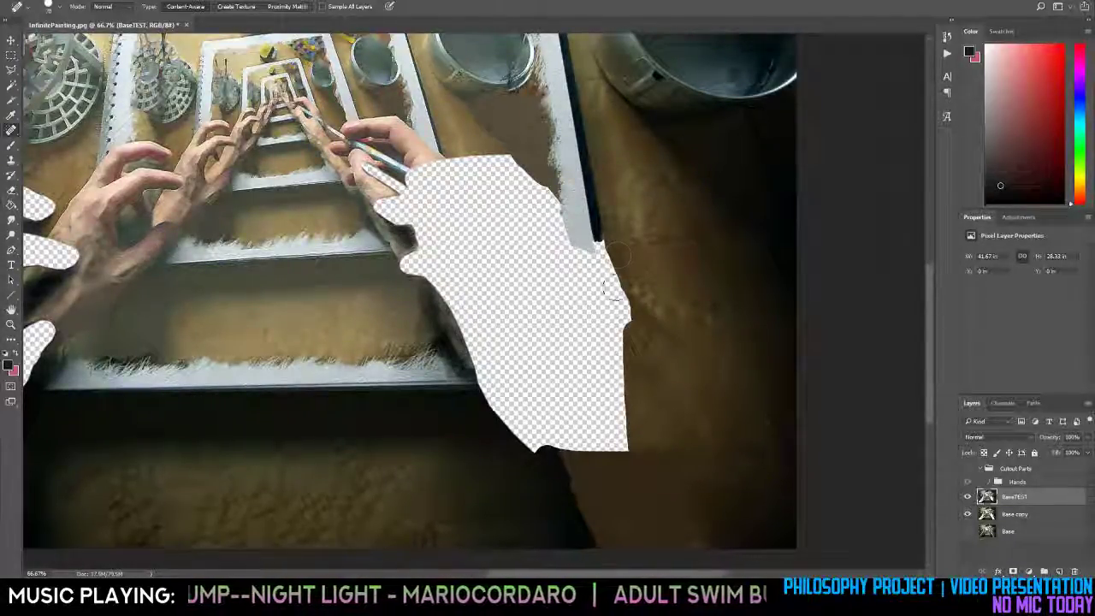
pyautogui.moveTo(622, 439)
pyautogui.mouseDown()
pyautogui.moveTo(505, 443)
pyautogui.moveTo(727, 419)
pyautogui.moveTo(520, 422)
pyautogui.moveTo(496, 403)
pyautogui.mouseUp()
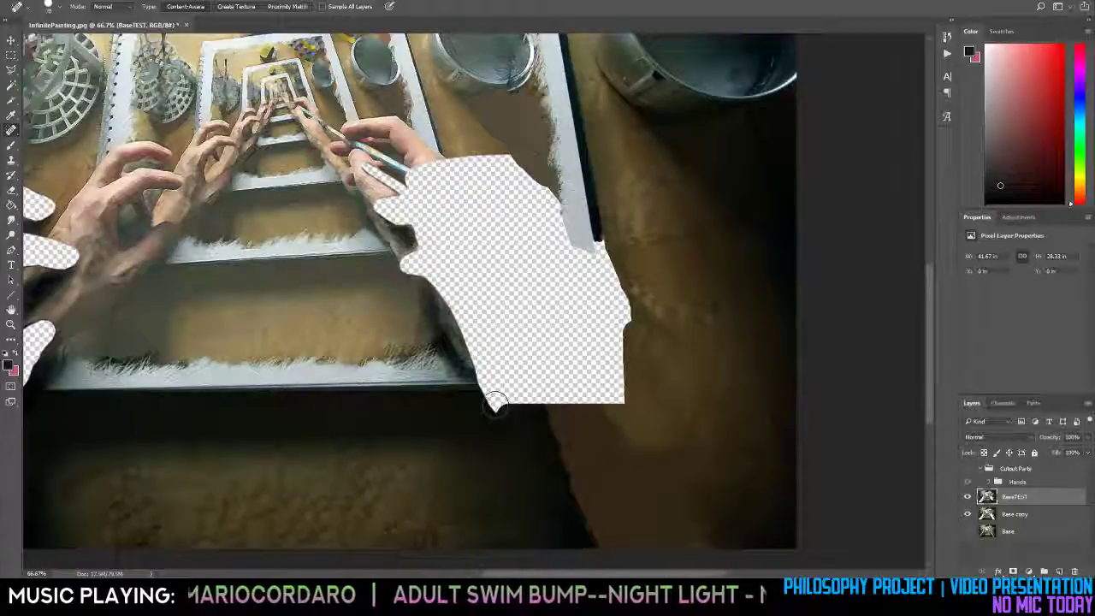
pyautogui.click(495, 404)
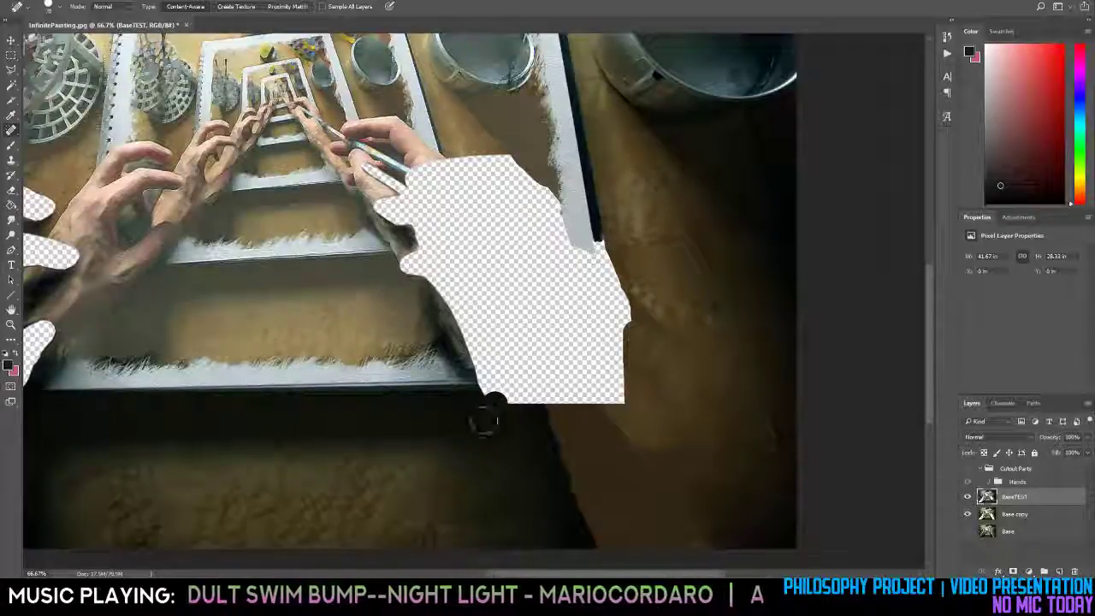
# Fill the forearm end of the left-hand hole from the image border inward with vertical content-aware Spot Healing strokes.
pyautogui.press('space')
pyautogui.moveTo(529, 347); pyautogui.dragTo(745, 309)
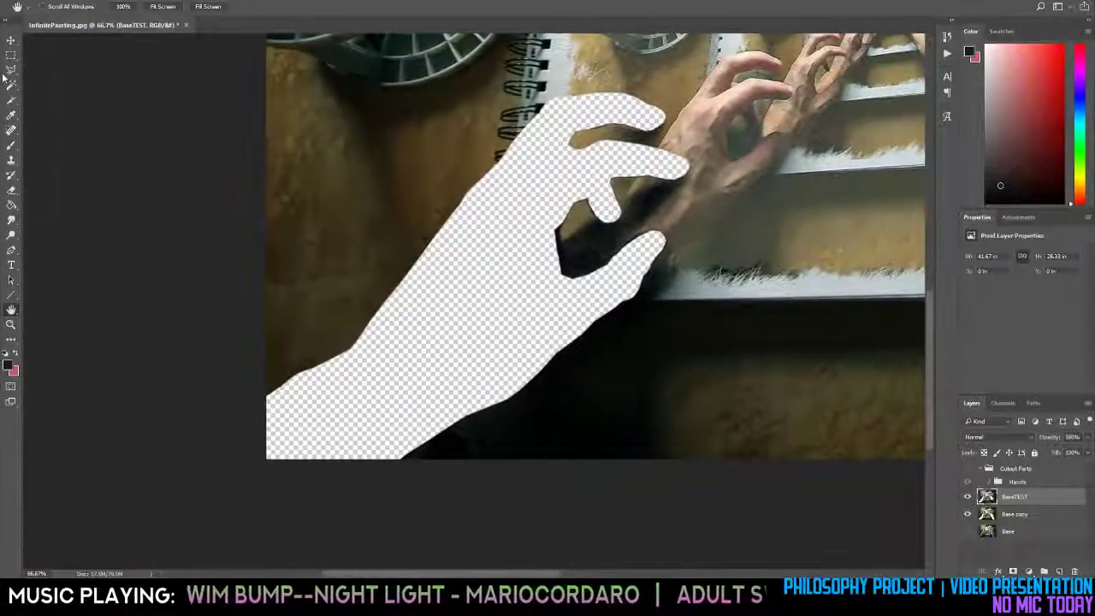
pyautogui.click(11, 130)
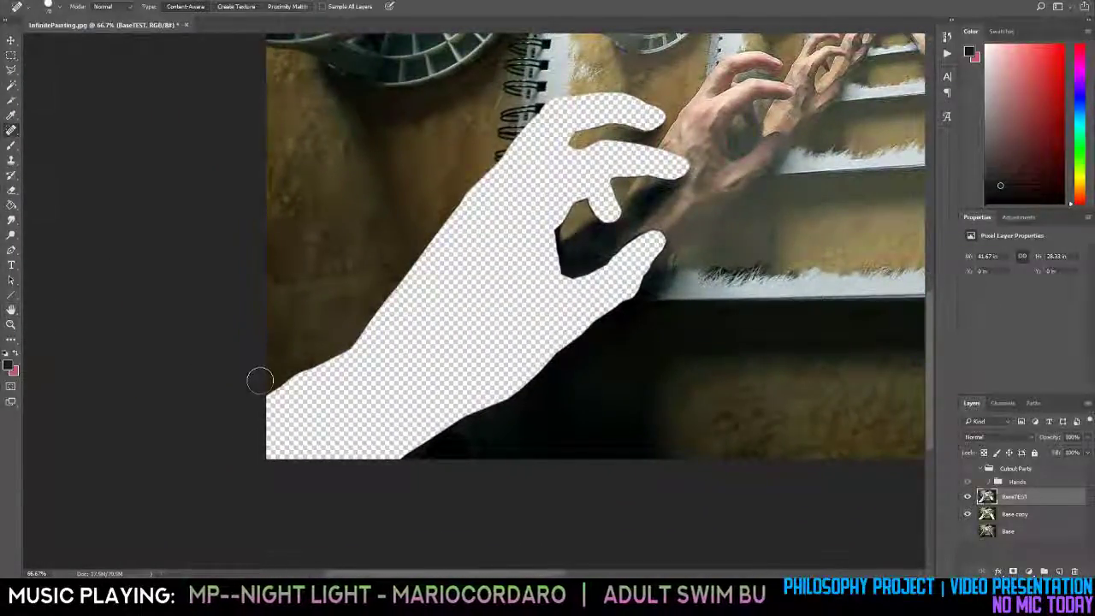
pyautogui.moveTo(261, 389); pyautogui.dragTo(268, 455)
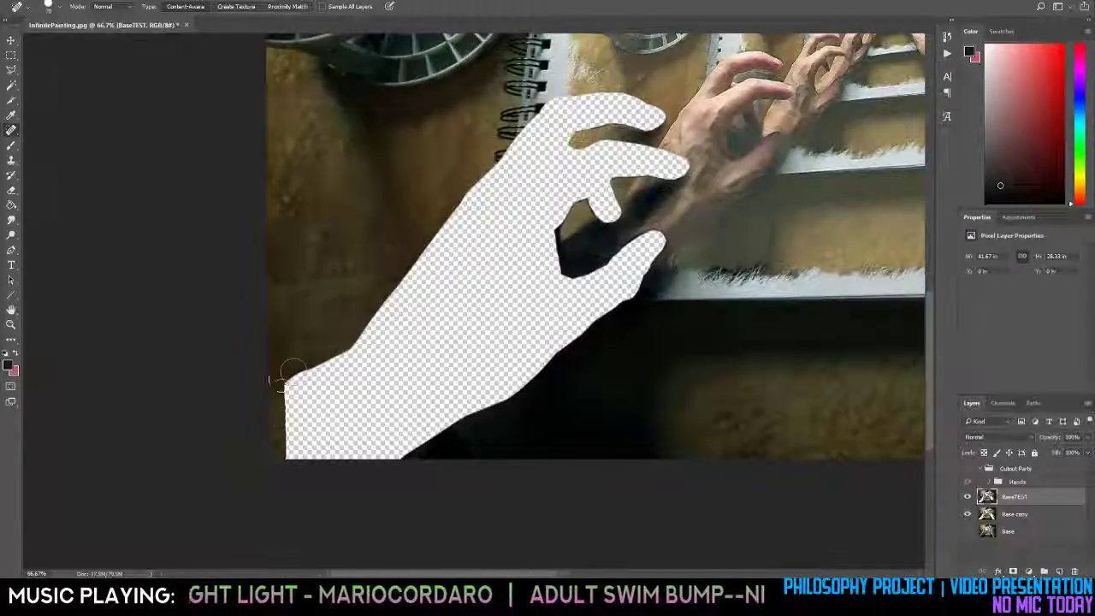
pyautogui.moveTo(292, 369); pyautogui.dragTo(290, 465)
pyautogui.moveTo(299, 355); pyautogui.dragTo(305, 488)
pyautogui.moveTo(333, 366); pyautogui.dragTo(331, 469)
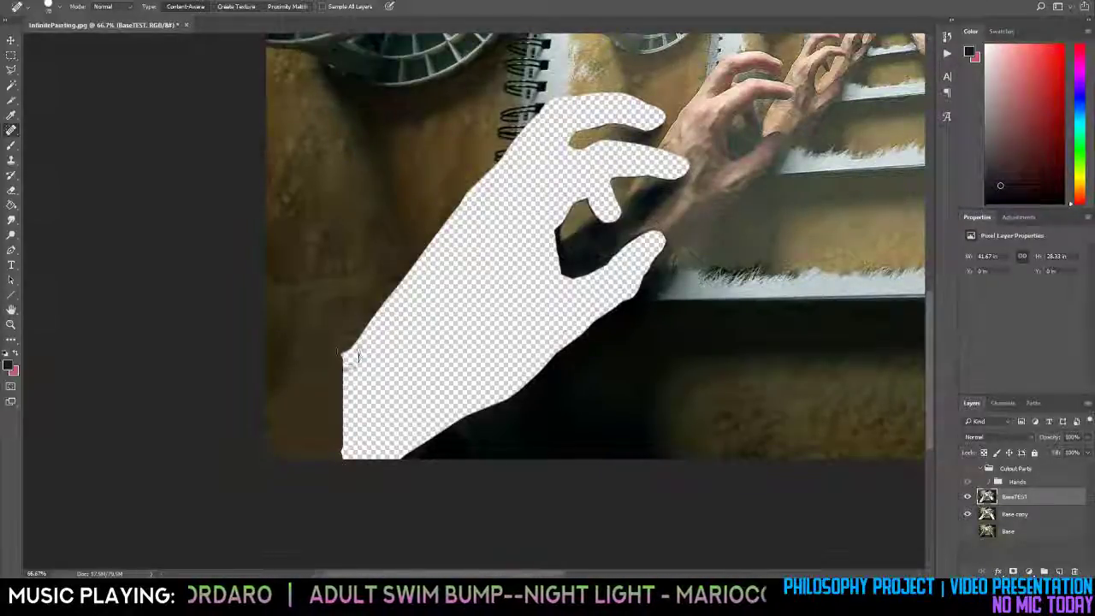
# Extend the tabletop fill along the rest of the left forearm up to the wrist with slanted Spot Healing strokes.
pyautogui.moveTo(348, 357); pyautogui.dragTo(350, 459)
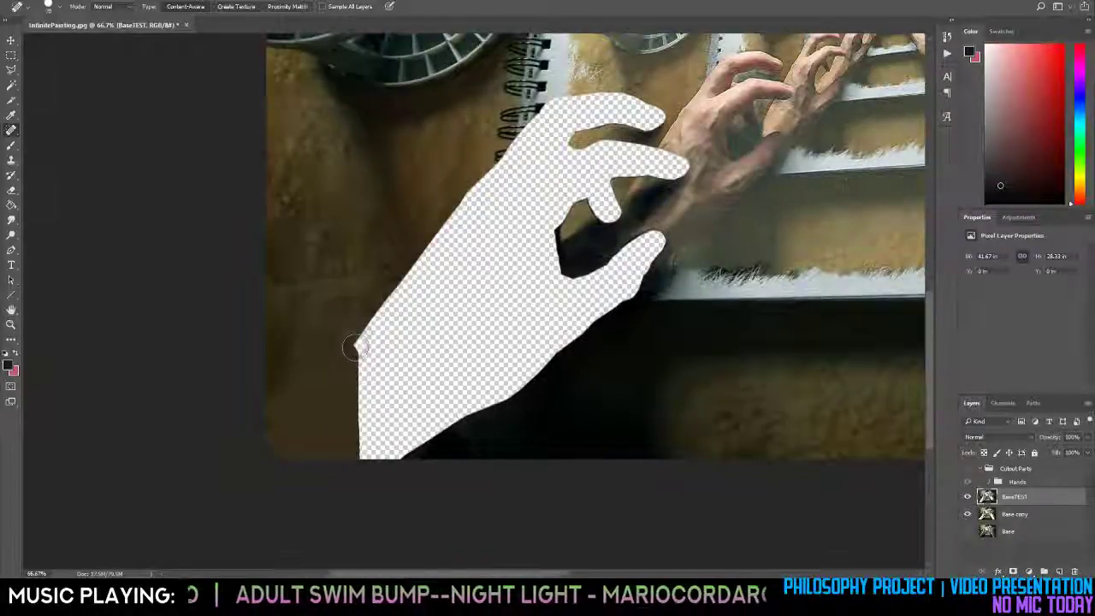
pyautogui.moveTo(357, 346); pyautogui.dragTo(379, 491)
pyautogui.moveTo(353, 409)
pyautogui.mouseDown()
pyautogui.moveTo(368, 471)
pyautogui.moveTo(375, 462)
pyautogui.mouseUp()
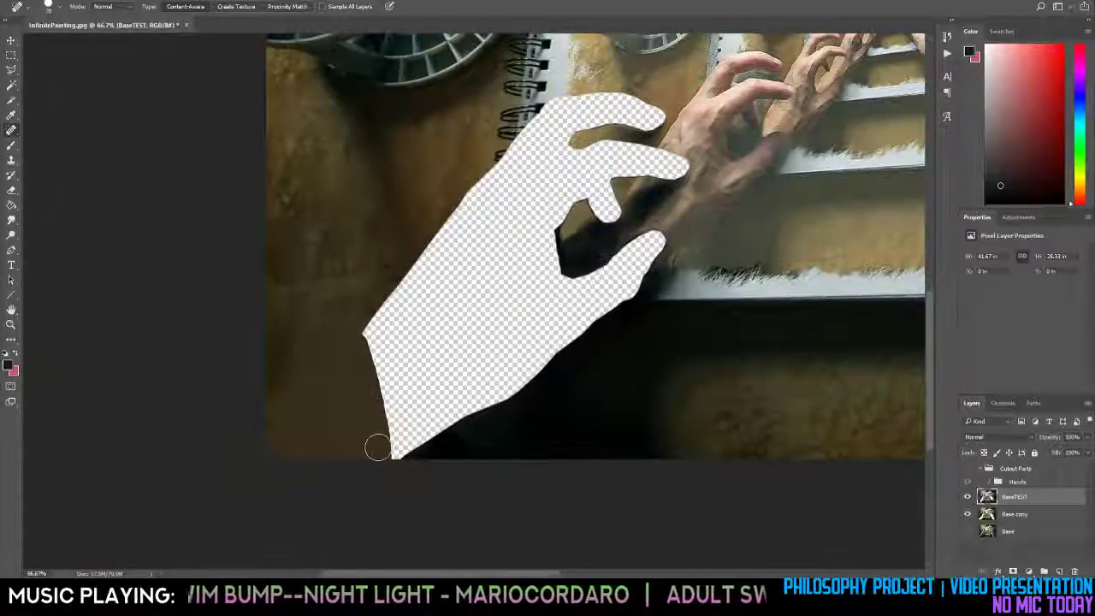
pyautogui.moveTo(368, 329); pyautogui.dragTo(402, 490)
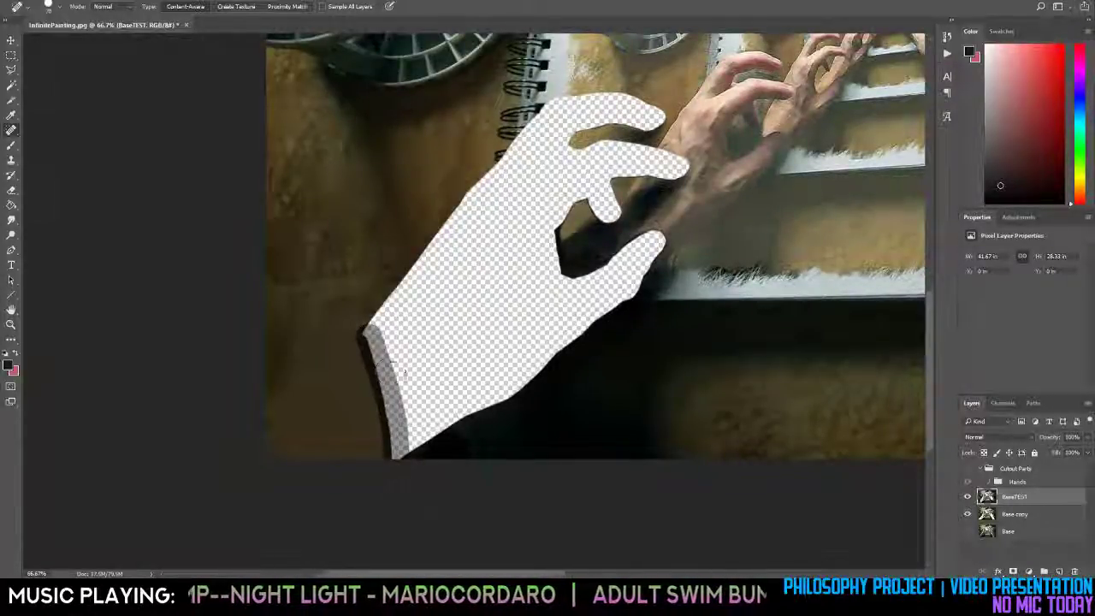
pyautogui.moveTo(373, 328)
pyautogui.mouseDown()
pyautogui.moveTo(408, 374)
pyautogui.moveTo(413, 441)
pyautogui.moveTo(443, 427)
pyautogui.moveTo(441, 439)
pyautogui.moveTo(434, 416)
pyautogui.moveTo(435, 439)
pyautogui.moveTo(396, 293)
pyautogui.moveTo(408, 334)
pyautogui.moveTo(397, 314)
pyautogui.moveTo(387, 318)
pyautogui.moveTo(391, 309)
pyautogui.moveTo(422, 380)
pyautogui.moveTo(508, 415)
pyautogui.moveTo(500, 395)
pyautogui.moveTo(490, 409)
pyautogui.moveTo(532, 392)
pyautogui.mouseUp()
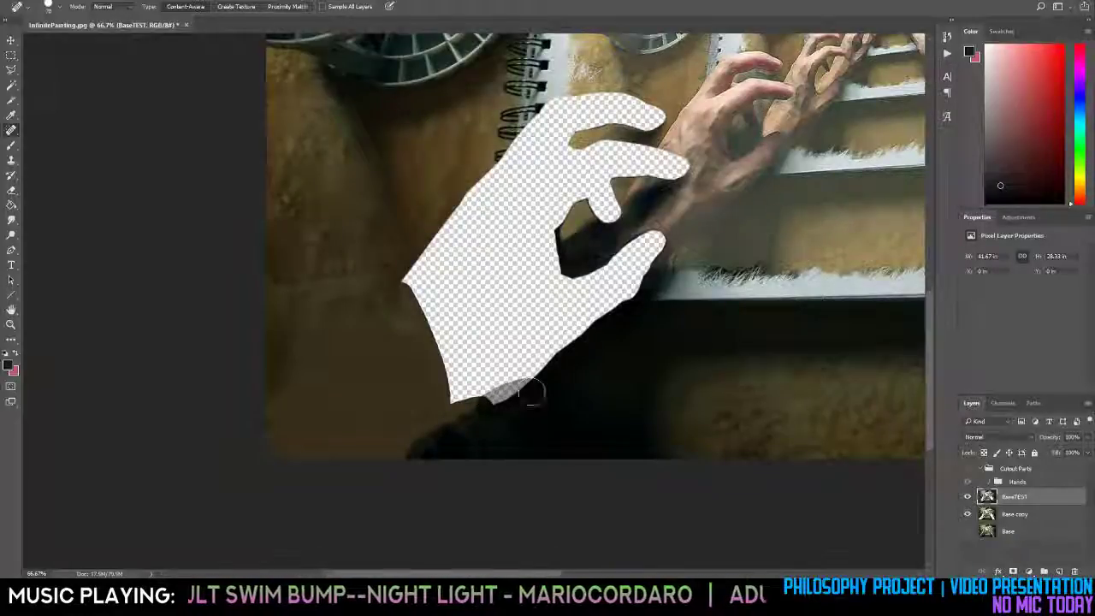
# Fill the lower edge of the left-hand hole below the palm and spot-heal a patch of the filled tabletop beneath it.
pyautogui.moveTo(455, 395)
pyautogui.mouseDown()
pyautogui.moveTo(536, 397)
pyautogui.moveTo(538, 374)
pyautogui.moveTo(466, 388)
pyautogui.mouseUp()
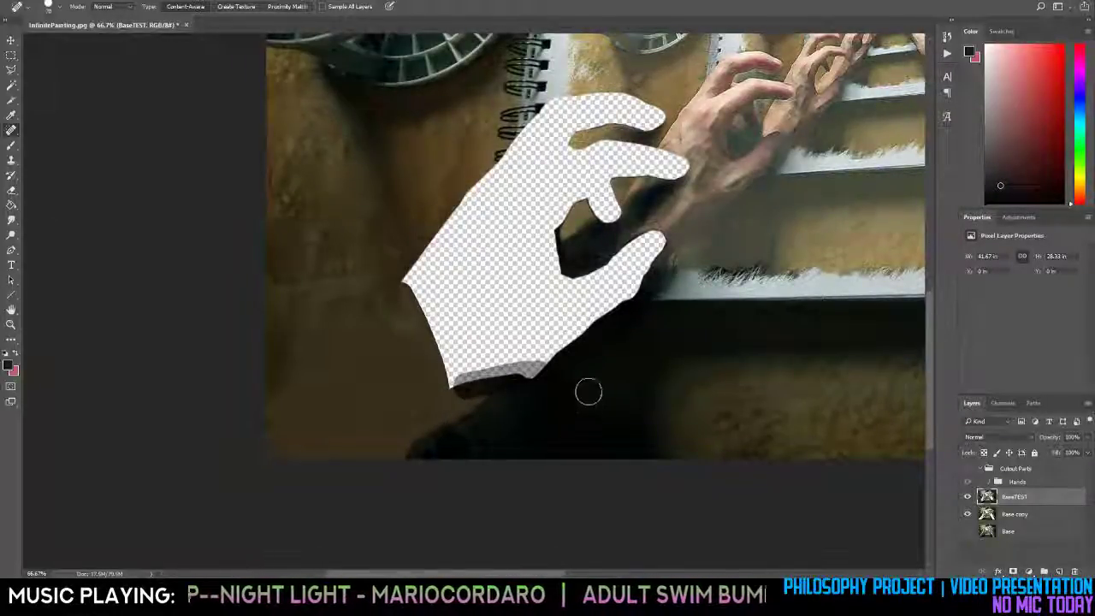
pyautogui.moveTo(552, 359)
pyautogui.mouseDown()
pyautogui.moveTo(429, 374)
pyautogui.moveTo(560, 353)
pyautogui.mouseUp()
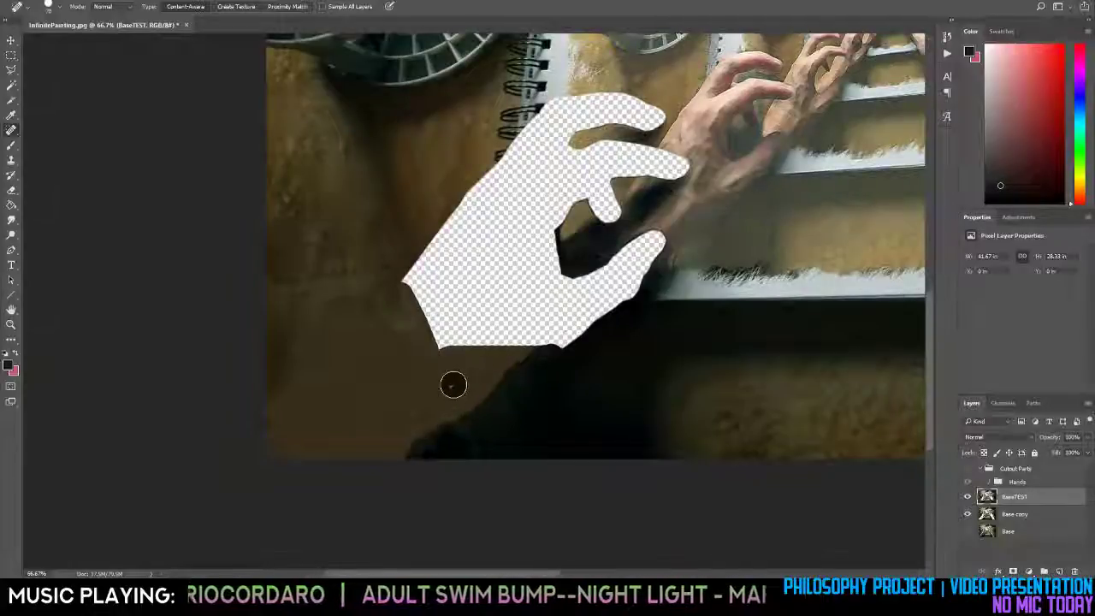
pyautogui.moveTo(443, 401); pyautogui.dragTo(407, 412)
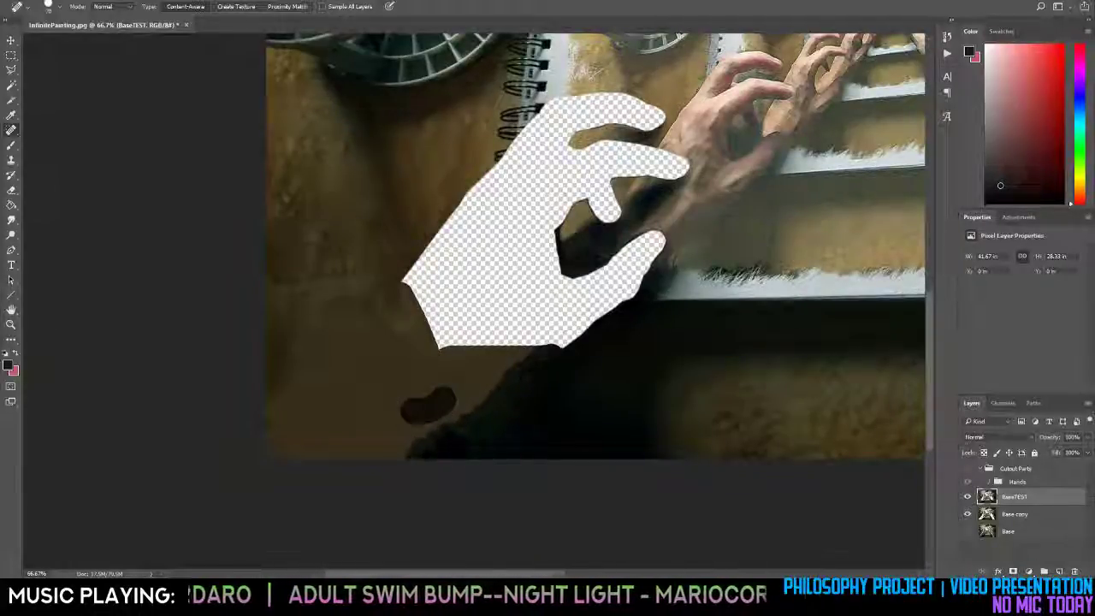
# Examine the whole picture and both partly filled hand holes for the remaining gaps and the blending of the filled tabletop.
pyautogui.press('z')
pyautogui.keyDown('alt'); pyautogui.click(582, 312); pyautogui.keyUp('alt')
pyautogui.keyDown('alt'); pyautogui.click(589, 313); pyautogui.keyUp('alt')
pyautogui.hotkey('ctrl', '-')
pyautogui.hotkey('ctrl', '-')
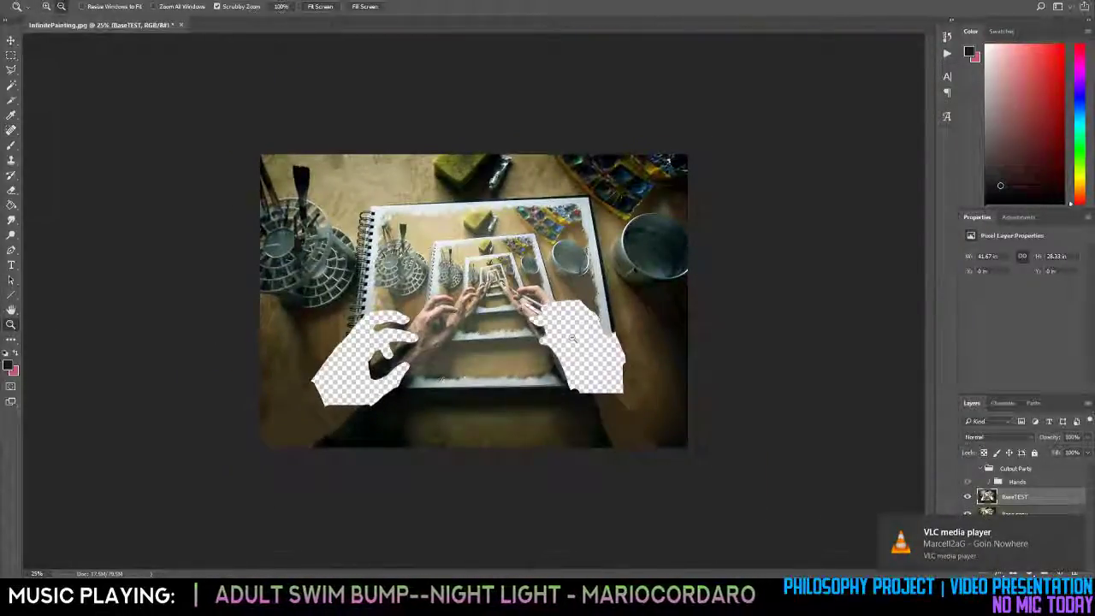
pyautogui.hotkey('ctrl', '-')
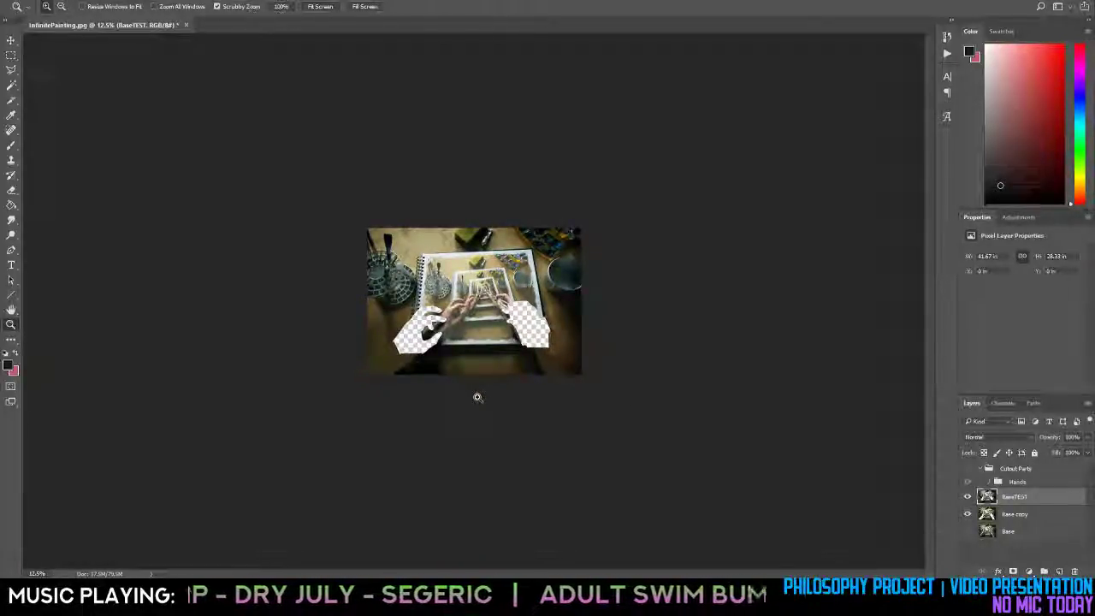
pyautogui.click(366, 366)
pyautogui.click(366, 366)
pyautogui.click(366, 366)
pyautogui.click(367, 366)
pyautogui.press('h')
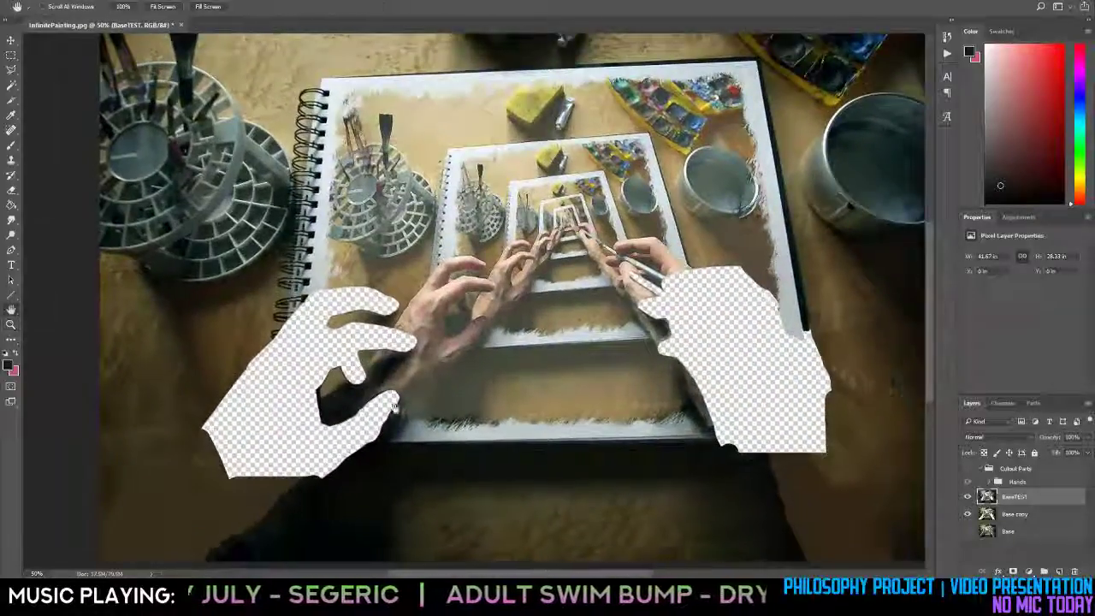
pyautogui.moveTo(295, 430); pyautogui.dragTo(601, 394)
pyautogui.moveTo(335, 461); pyautogui.dragTo(362, 455)
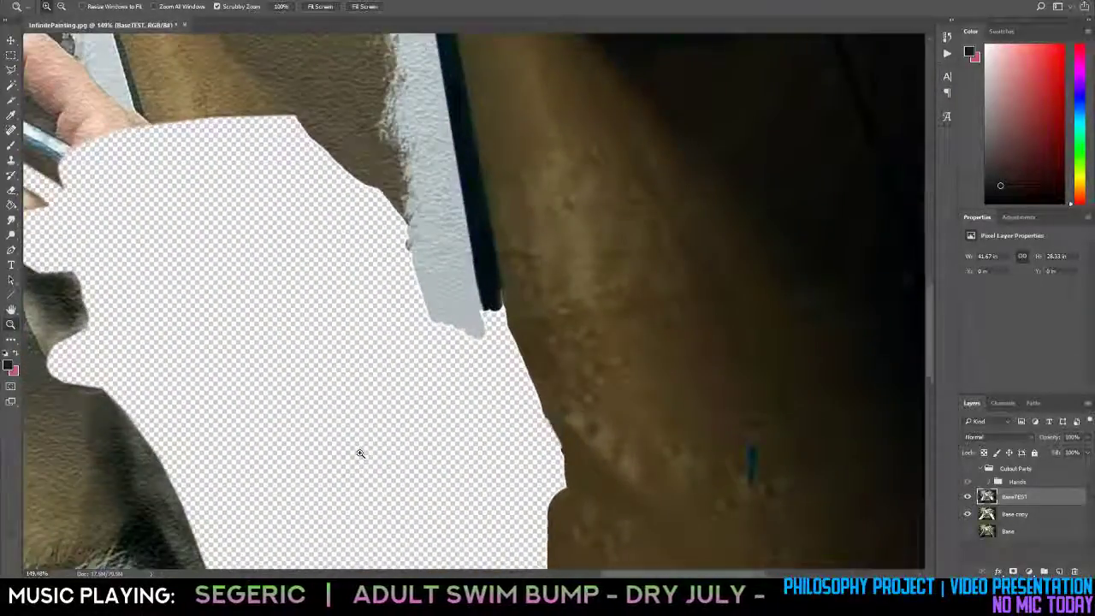
pyautogui.keyDown('alt'); pyautogui.click(360, 454); pyautogui.keyUp('alt')
pyautogui.keyDown('alt'); pyautogui.click(360, 455); pyautogui.keyUp('alt')
pyautogui.keyDown('alt'); pyautogui.click(358, 455); pyautogui.keyUp('alt')
pyautogui.keyDown('alt'); pyautogui.click(352, 455); pyautogui.keyUp('alt')
pyautogui.press('h')
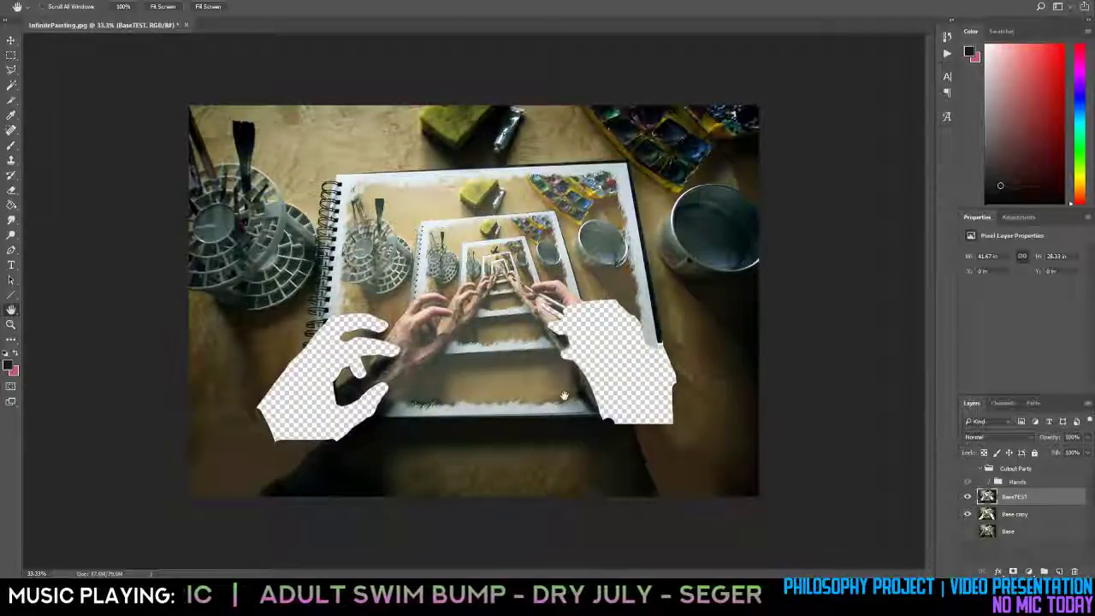
# Spot-heal uneven patches in the filled tabletop beside the left-hand hole and trim the dark shadow's tip at the image's bottom border.
pyautogui.press('z')
pyautogui.click(239, 435)
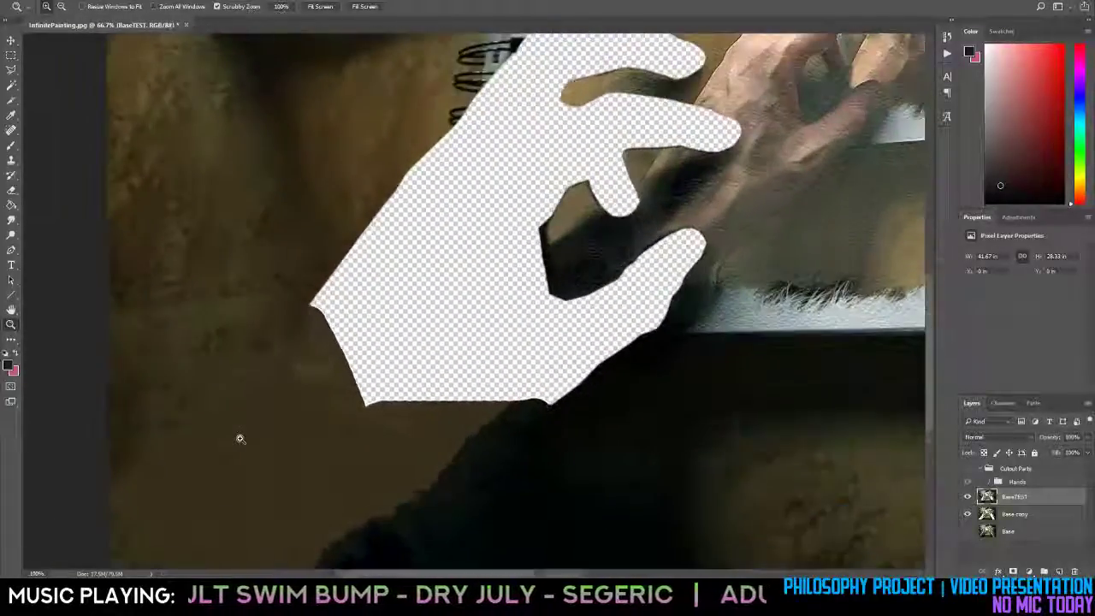
pyautogui.click(241, 439)
pyautogui.keyDown('alt'); pyautogui.click(311, 349); pyautogui.keyUp('alt')
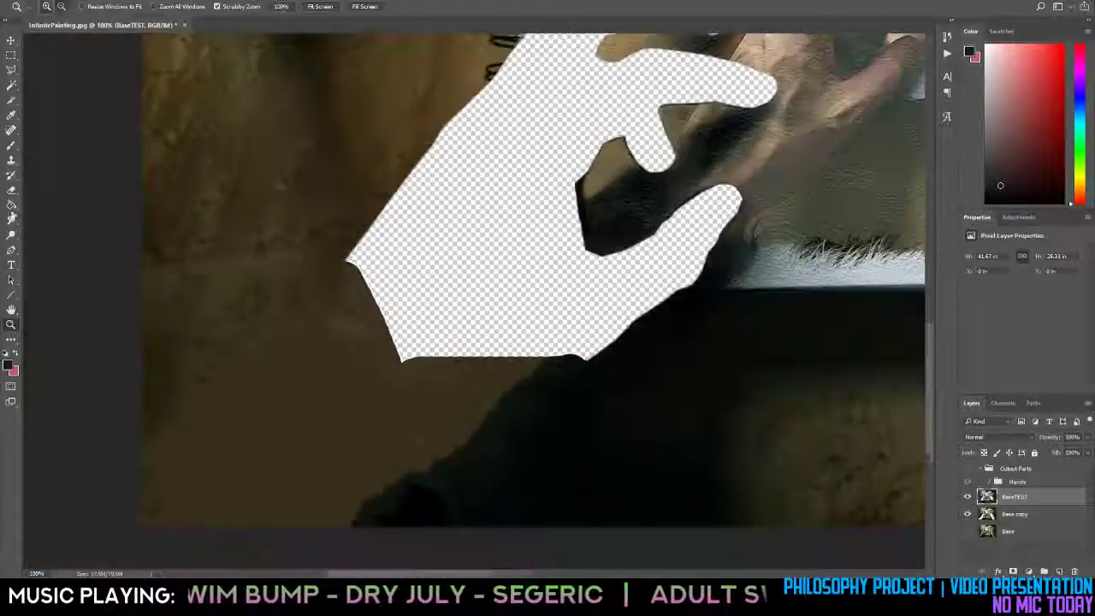
pyautogui.press('j')
pyautogui.click(195, 387)
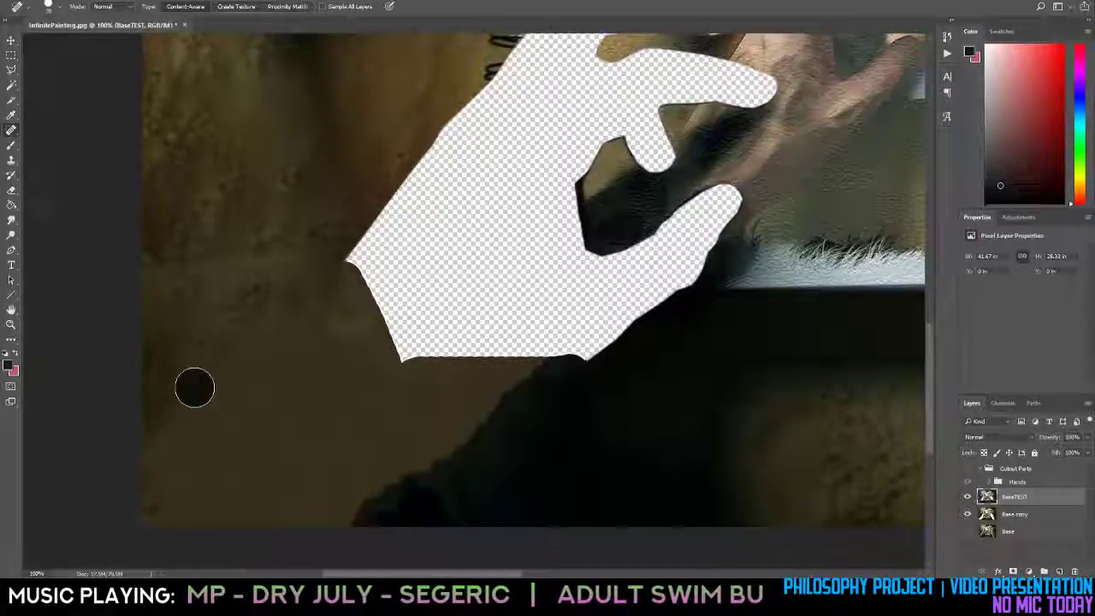
pyautogui.click(196, 392)
pyautogui.moveTo(219, 390); pyautogui.dragTo(222, 411)
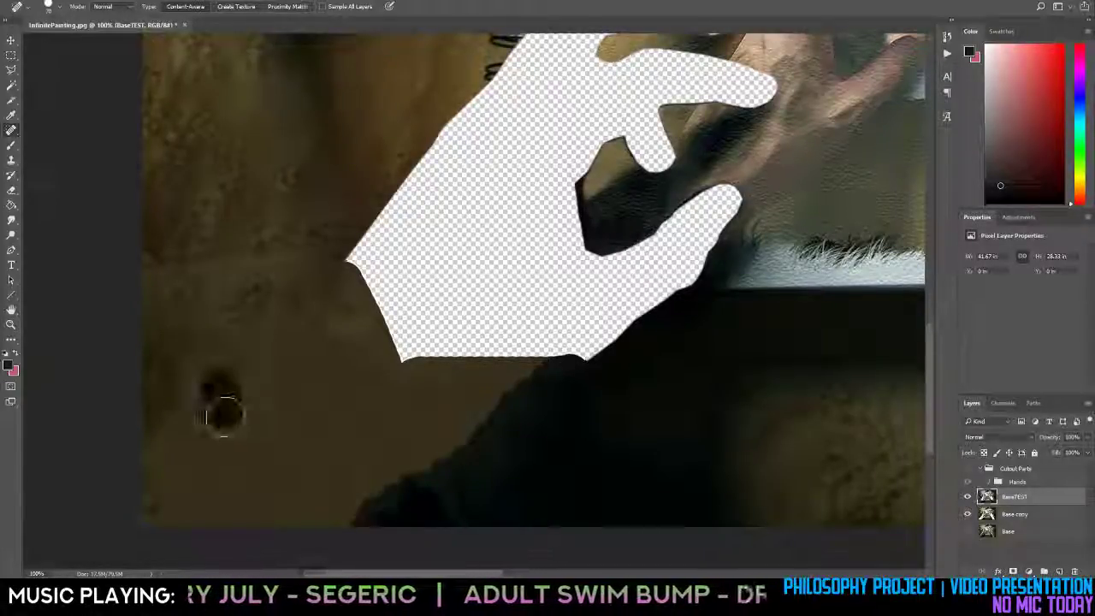
pyautogui.moveTo(244, 375); pyautogui.dragTo(244, 405)
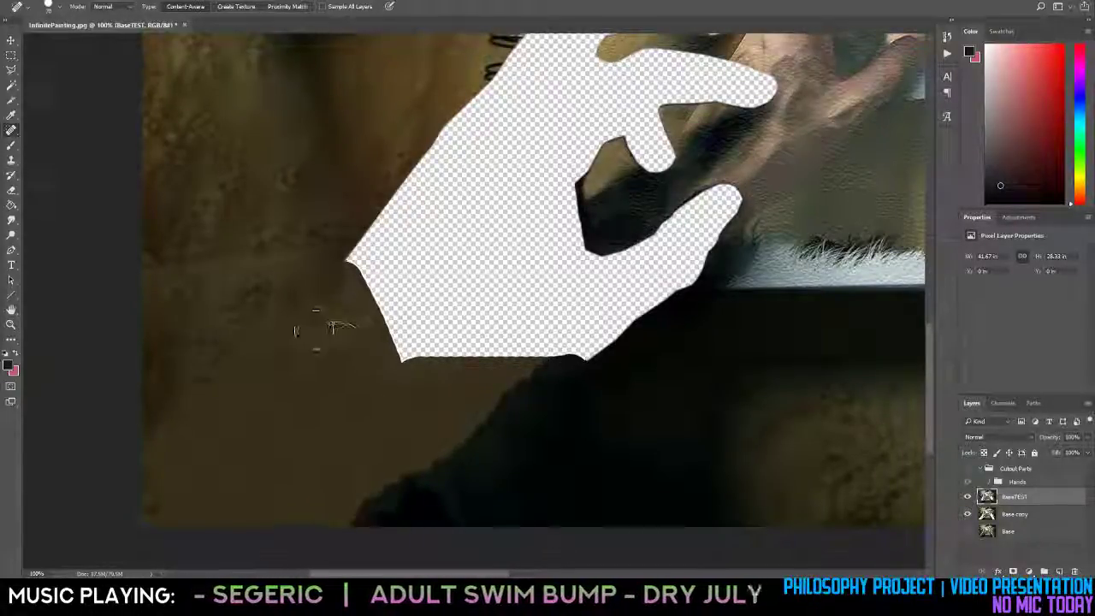
pyautogui.moveTo(308, 328)
pyautogui.mouseDown()
pyautogui.moveTo(307, 369)
pyautogui.moveTo(348, 360)
pyautogui.mouseUp()
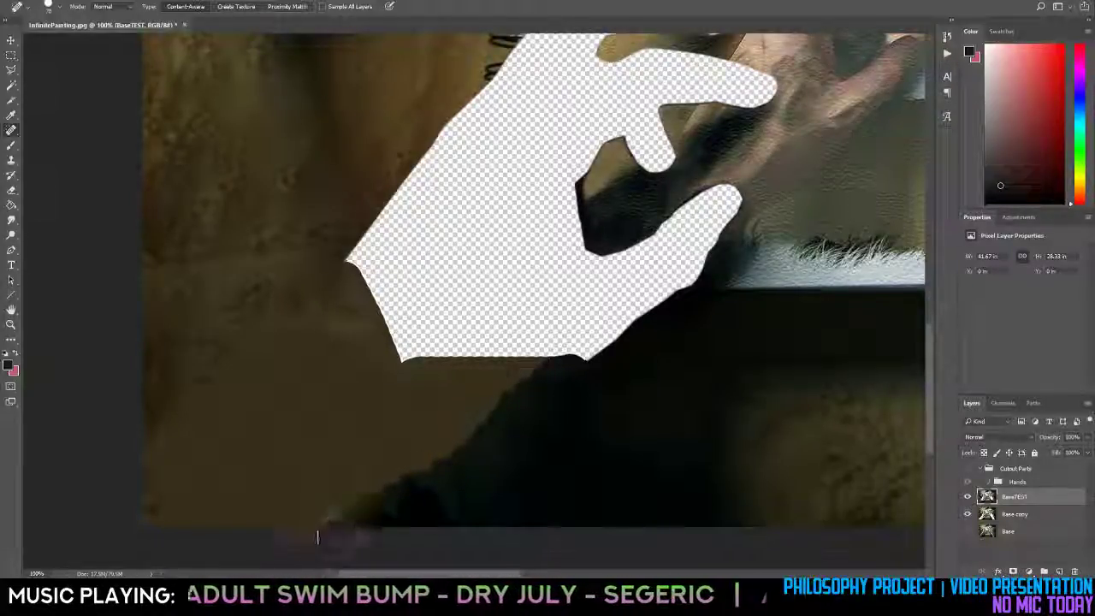
pyautogui.moveTo(310, 530); pyautogui.dragTo(314, 548)
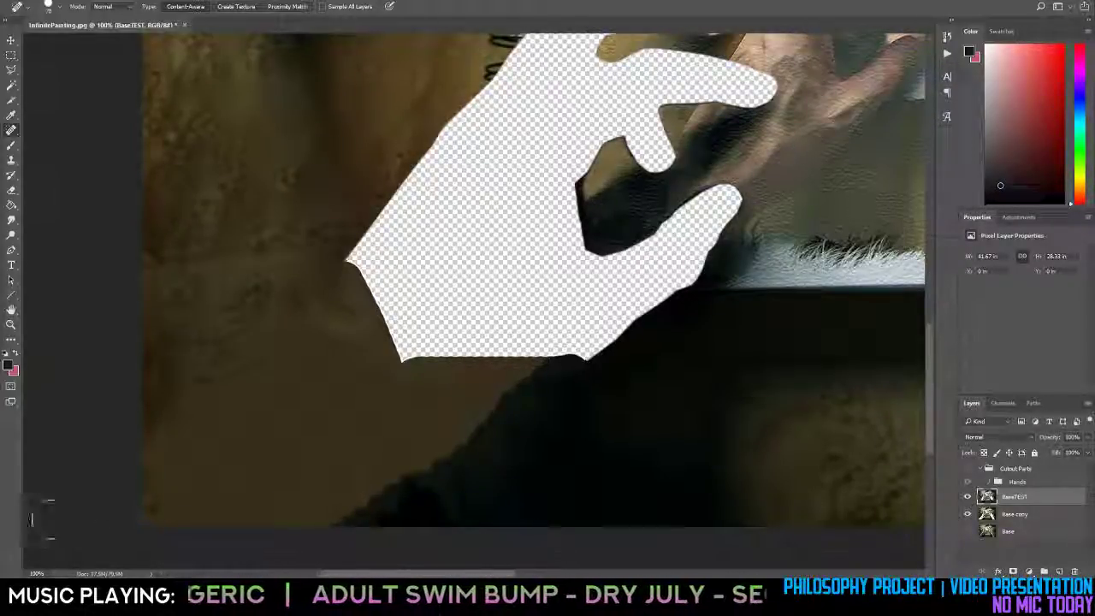
# Fill the outer wrist corner of the left-hand hole and the edge just above it with Spot Healing dabs.
pyautogui.click(348, 262)
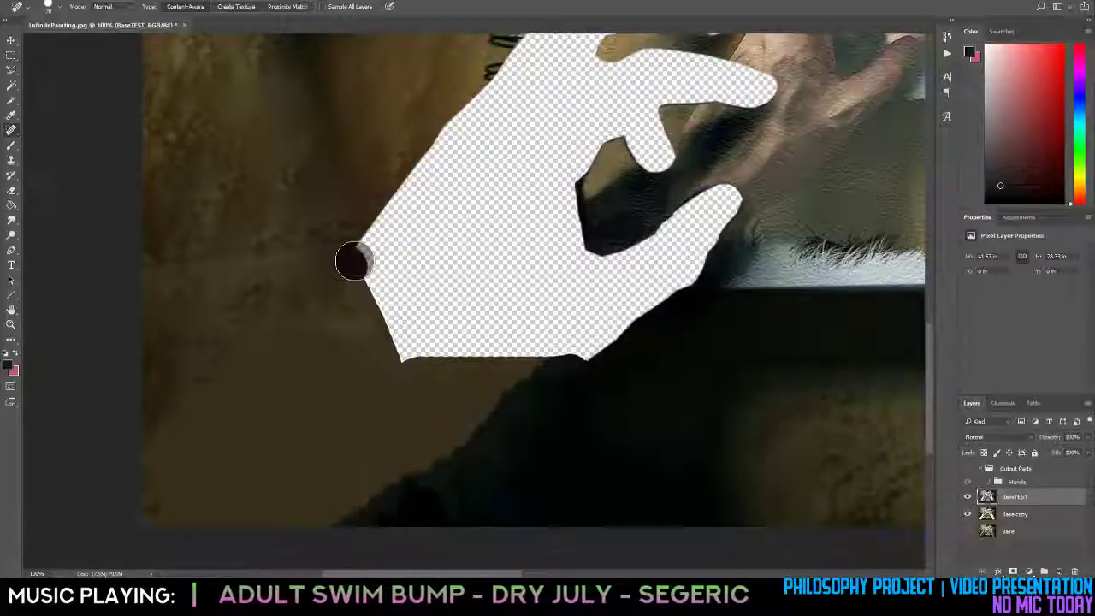
pyautogui.click(370, 271)
pyautogui.click(368, 240)
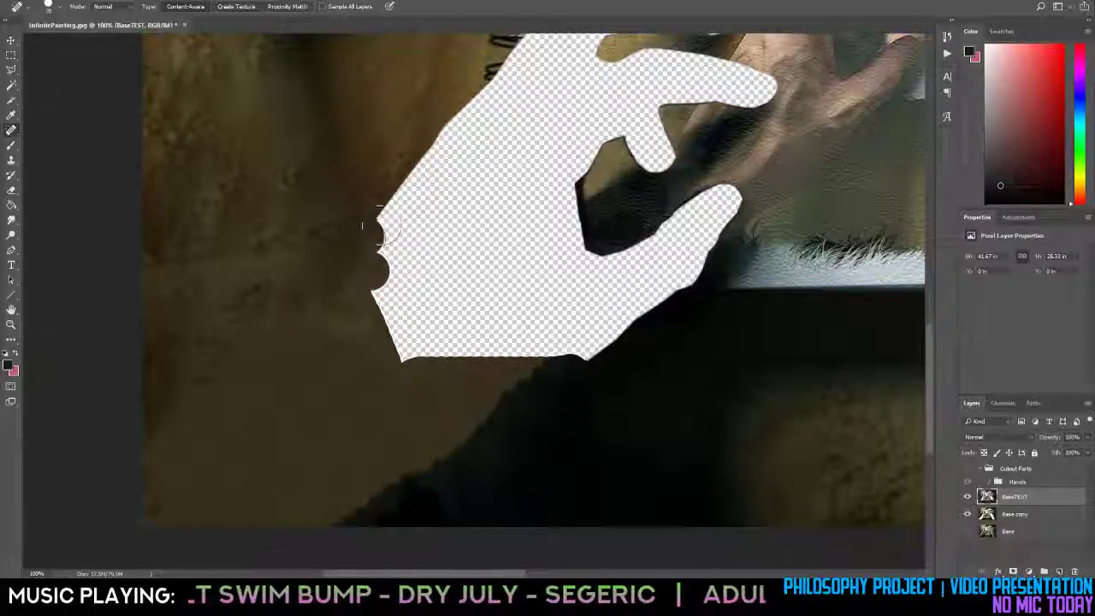
pyautogui.click(383, 226)
pyautogui.click(403, 203)
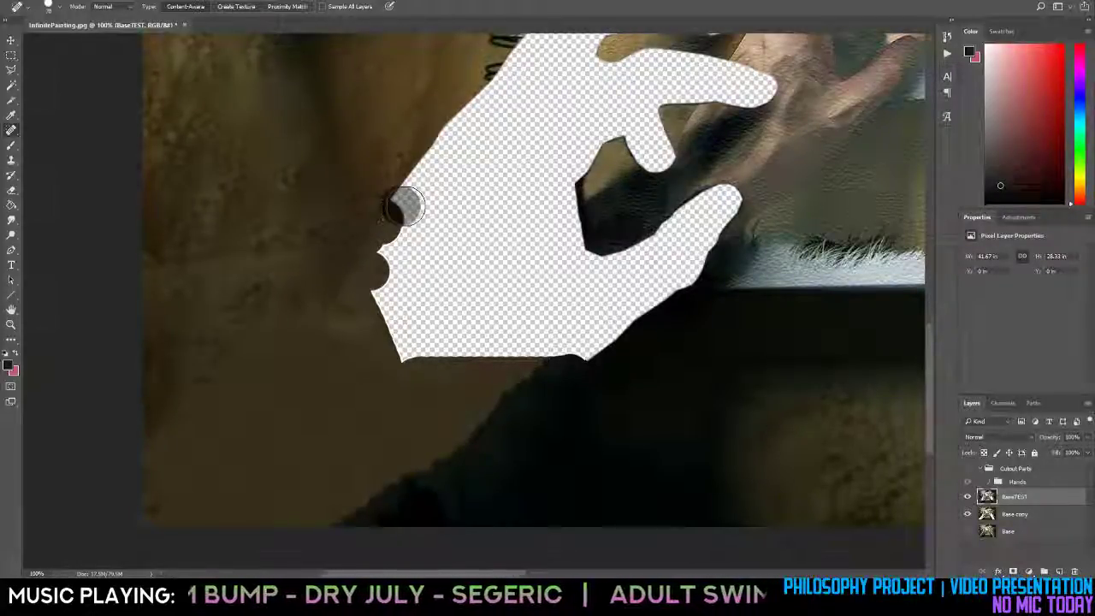
pyautogui.click(407, 198)
# Spot-heal the outer edge of the left-hand hole just below the notebook's spiral binding, replacing the first dab with one slightly lower.
pyautogui.scroll(3, 464, 232)
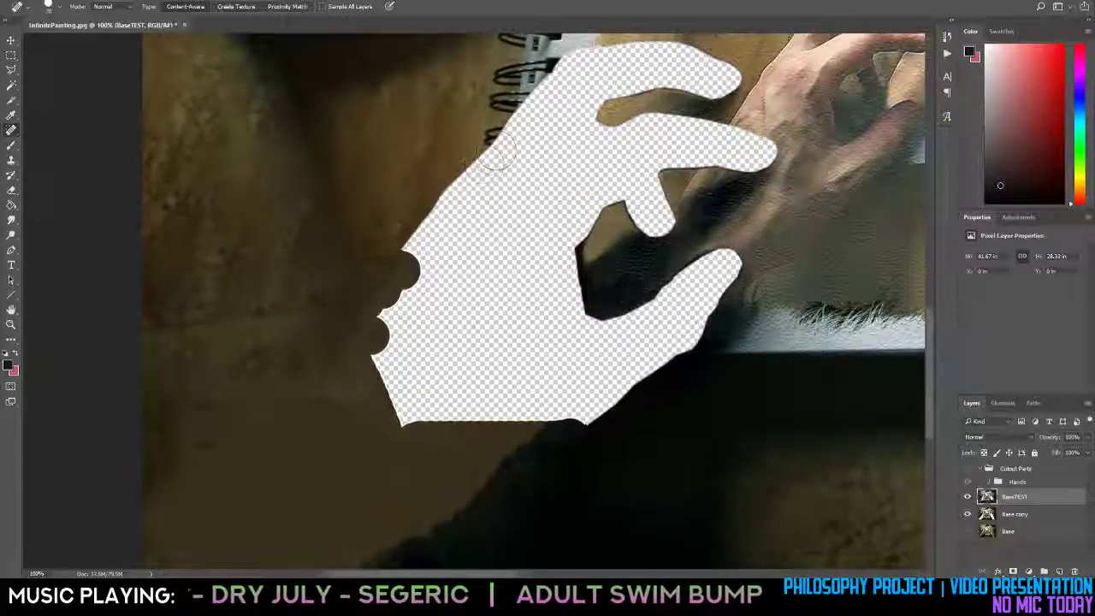
pyautogui.click(503, 150)
pyautogui.hotkey('ctrl', 'z')
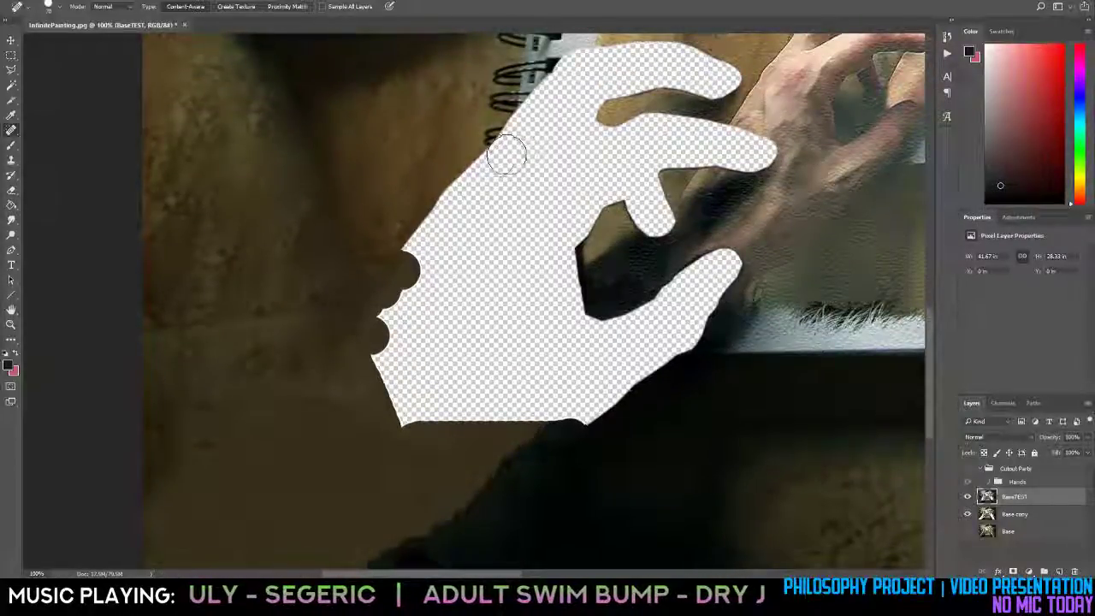
pyautogui.click(494, 161)
pyautogui.click(500, 172)
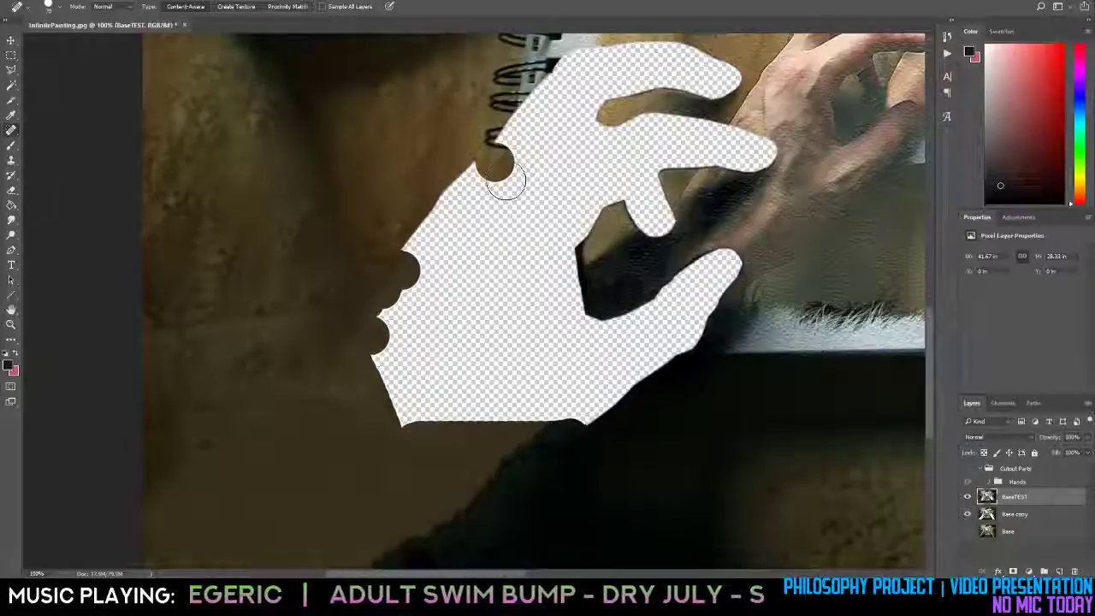
pyautogui.click(498, 169)
pyautogui.click(500, 177)
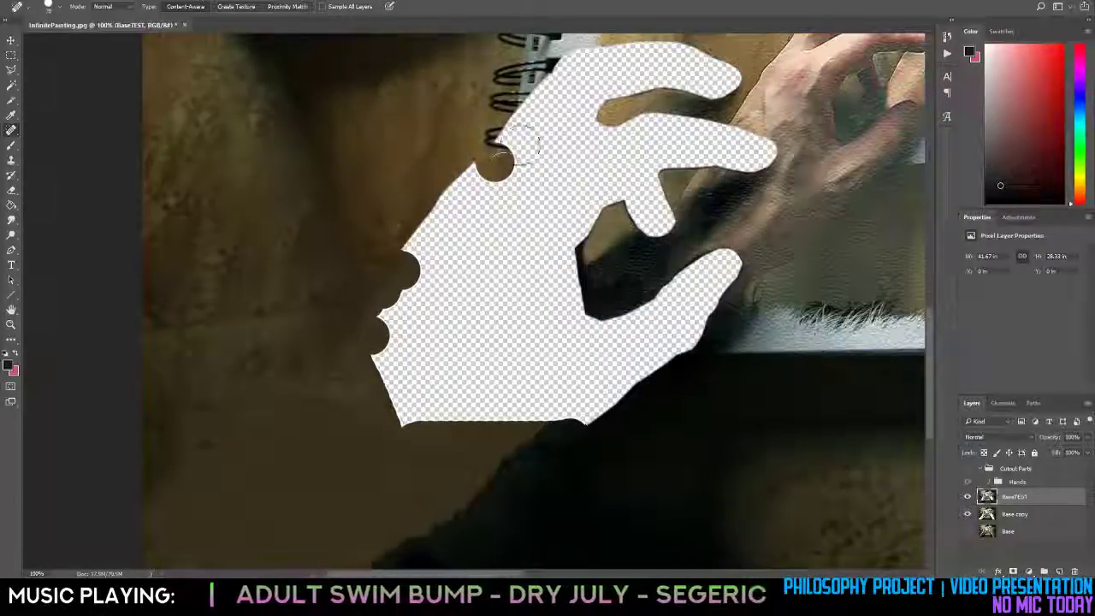
# Extend the spot-healed fill up along the notebook's spiral rings, undoing and repeating the dab beside the upper ring.
pyautogui.click(515, 138)
pyautogui.click(516, 137)
pyautogui.click(519, 138)
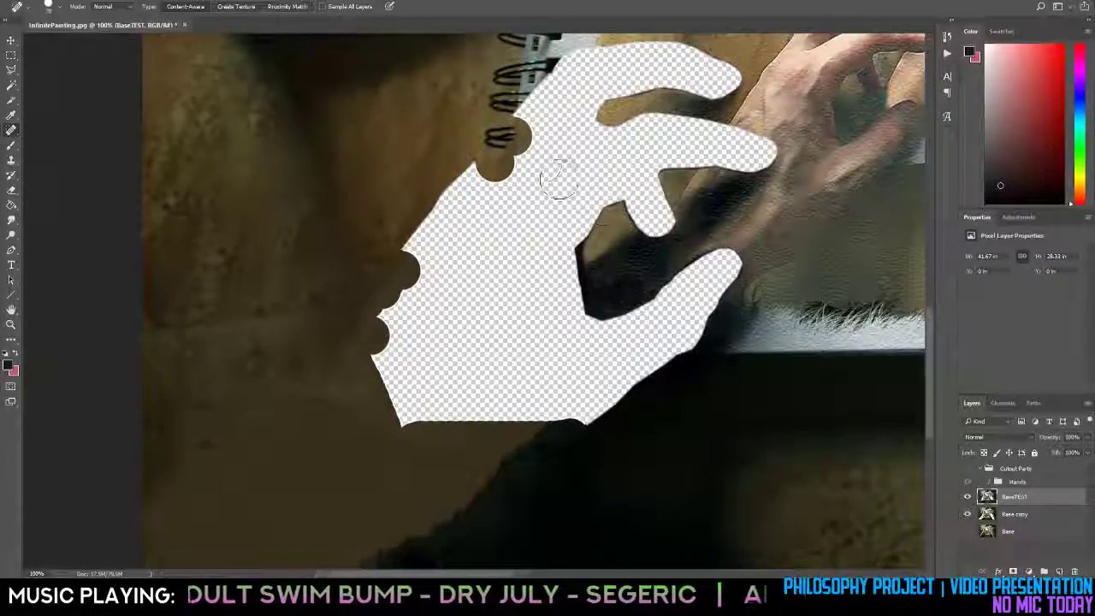
pyautogui.click(535, 118)
pyautogui.click(529, 115)
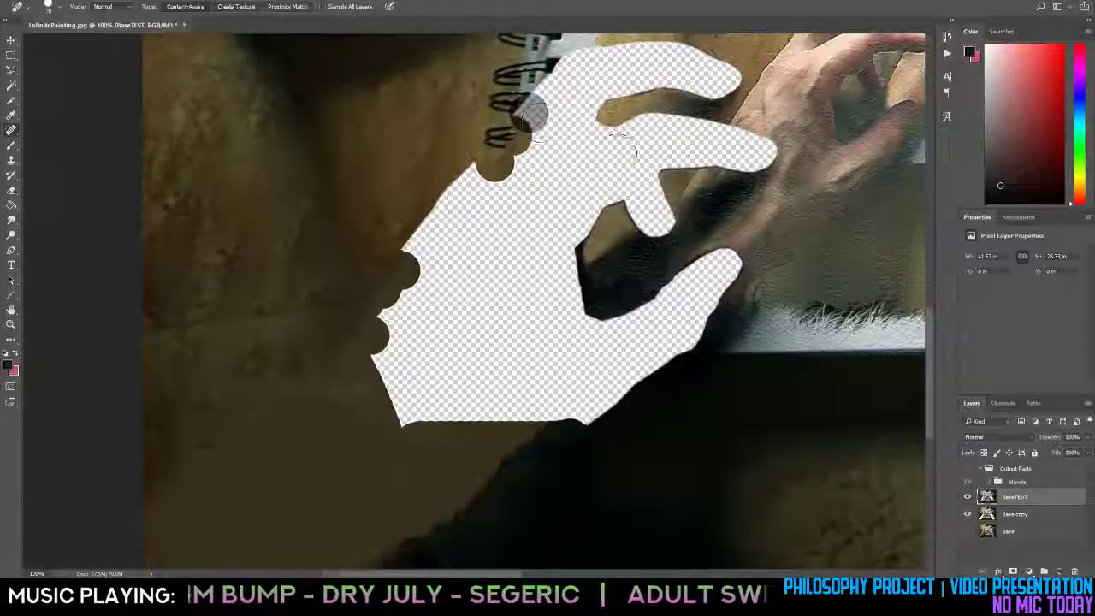
pyautogui.hotkey('ctrl', 'z')
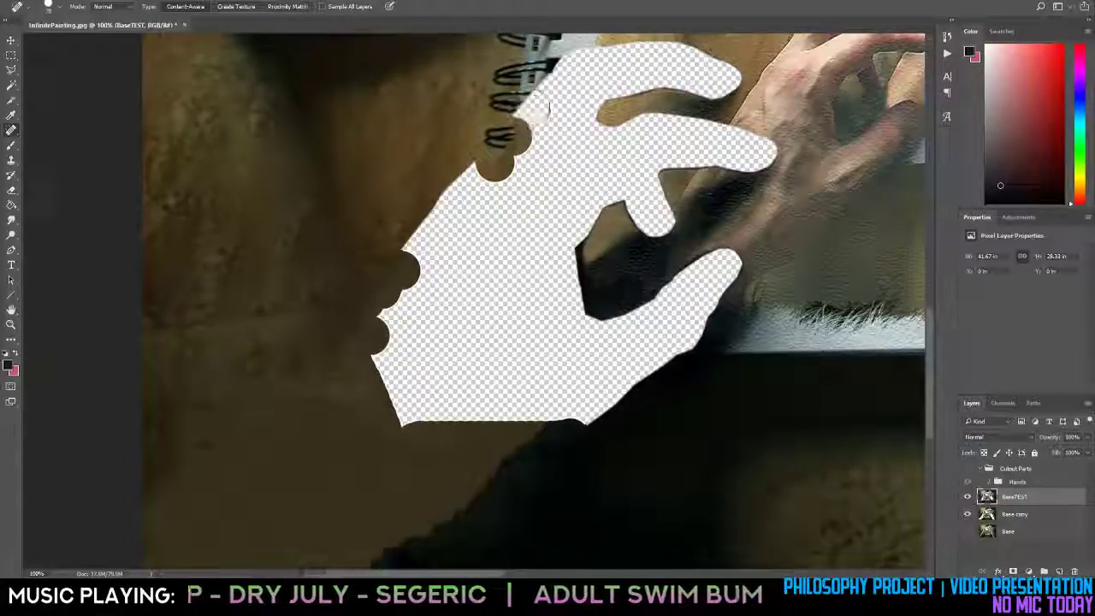
pyautogui.click(530, 108)
# Spot-heal the back-of-hand edge of the hole between the spiral binding and the wrist to join the filled patches.
pyautogui.press('z')
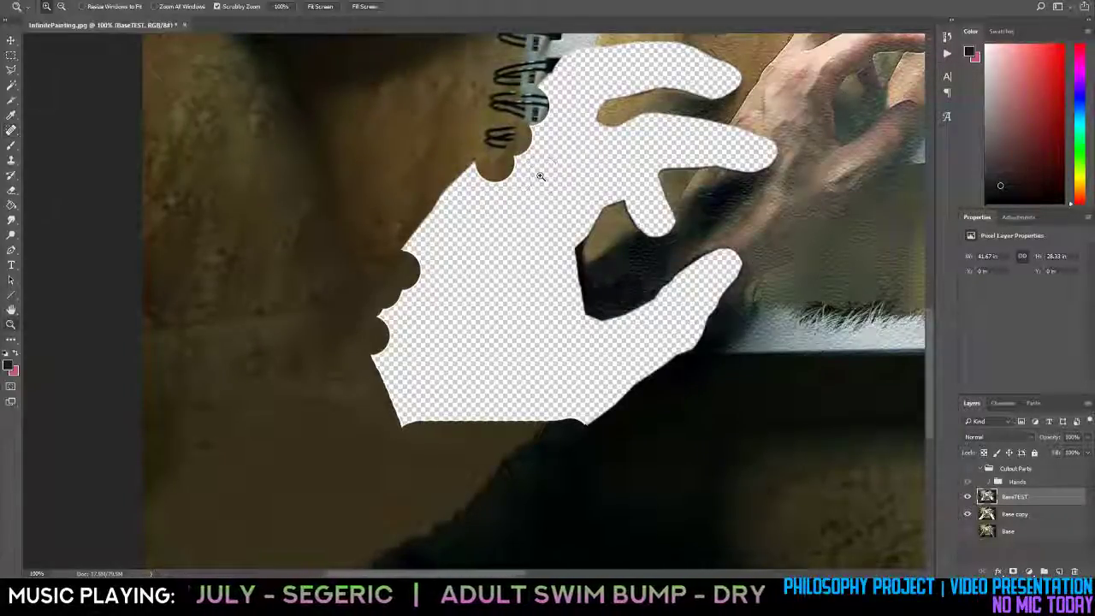
pyautogui.keyDown('alt'); pyautogui.click(540, 176); pyautogui.keyUp('alt')
pyautogui.keyDown('alt'); pyautogui.click(540, 177); pyautogui.keyUp('alt')
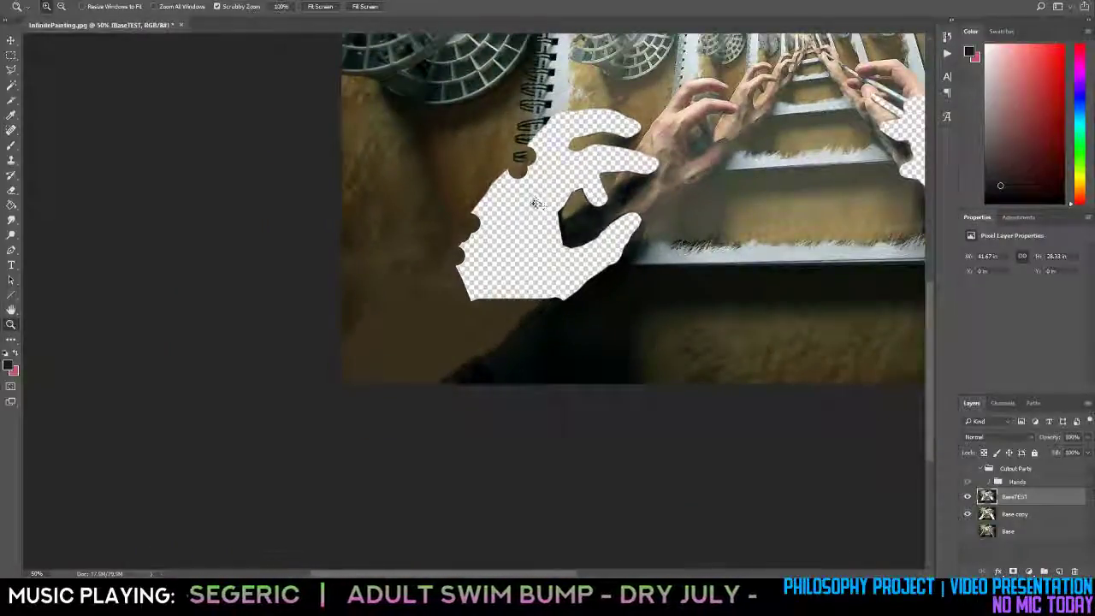
pyautogui.click(452, 291)
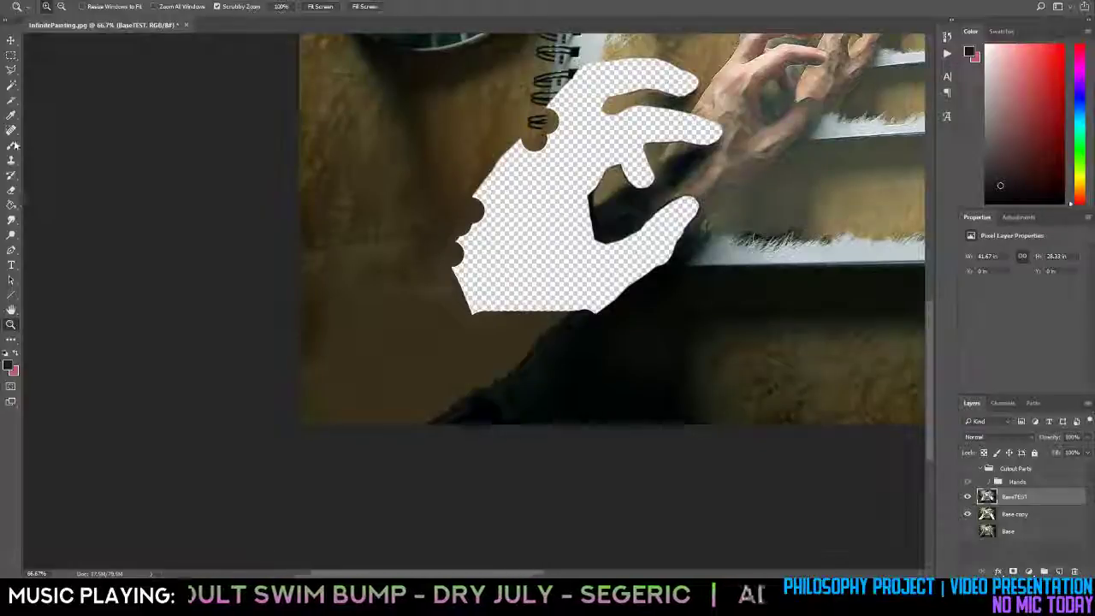
pyautogui.click(11, 130)
pyautogui.click(517, 147)
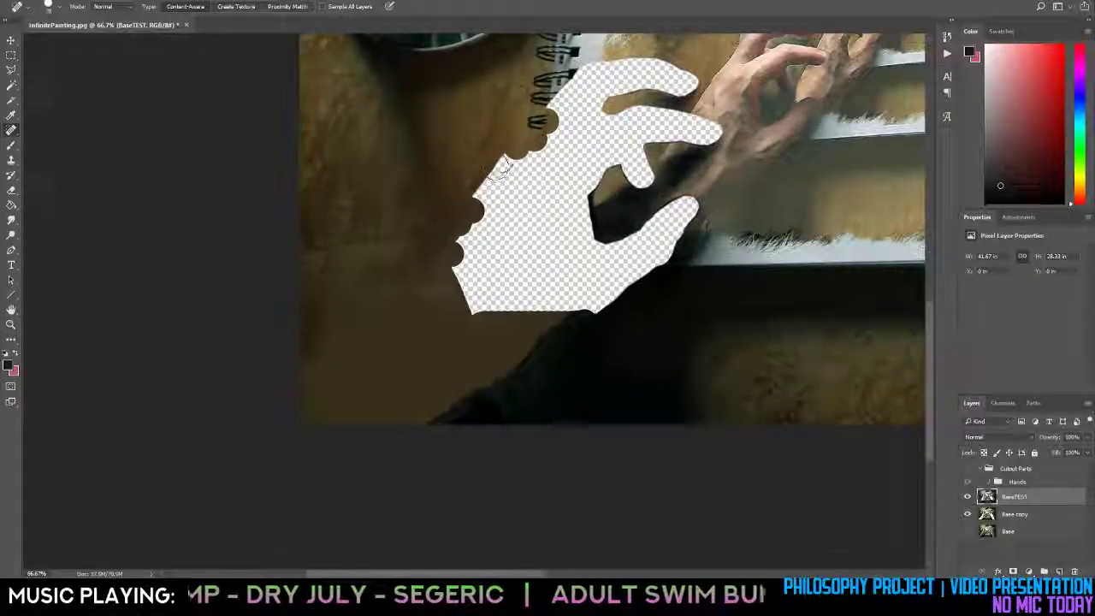
pyautogui.click(507, 154)
pyautogui.moveTo(494, 186)
pyautogui.mouseDown()
pyautogui.moveTo(490, 176)
pyautogui.moveTo(476, 198)
pyautogui.mouseUp()
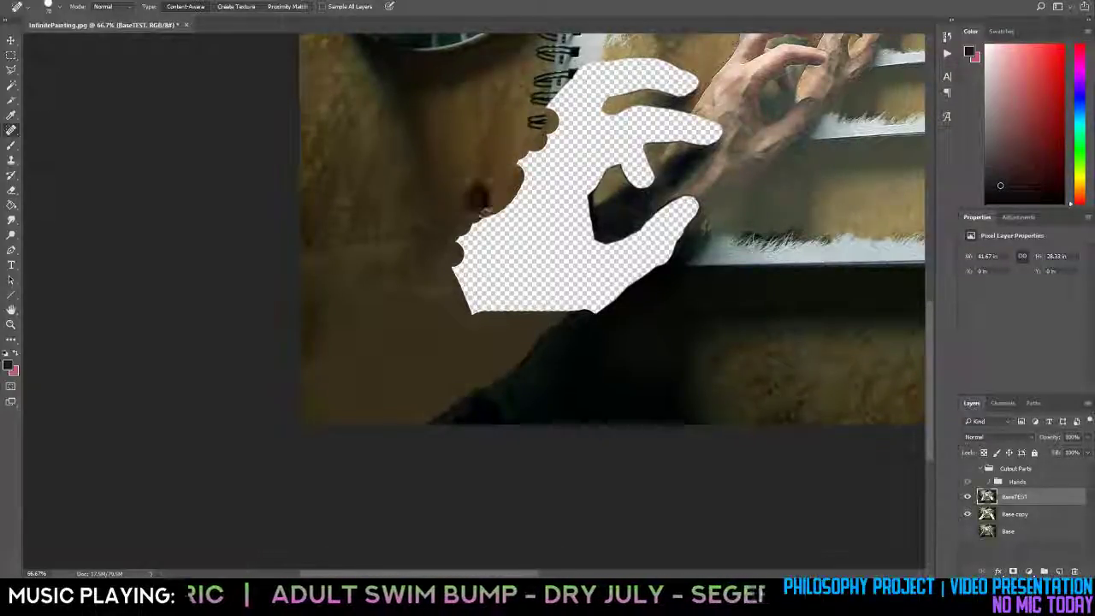
# Trim the remaining jagged notches along the hole's outer edge, from below the spiral rings to the wrist, with Spot Healing dabs.
pyautogui.click(533, 152)
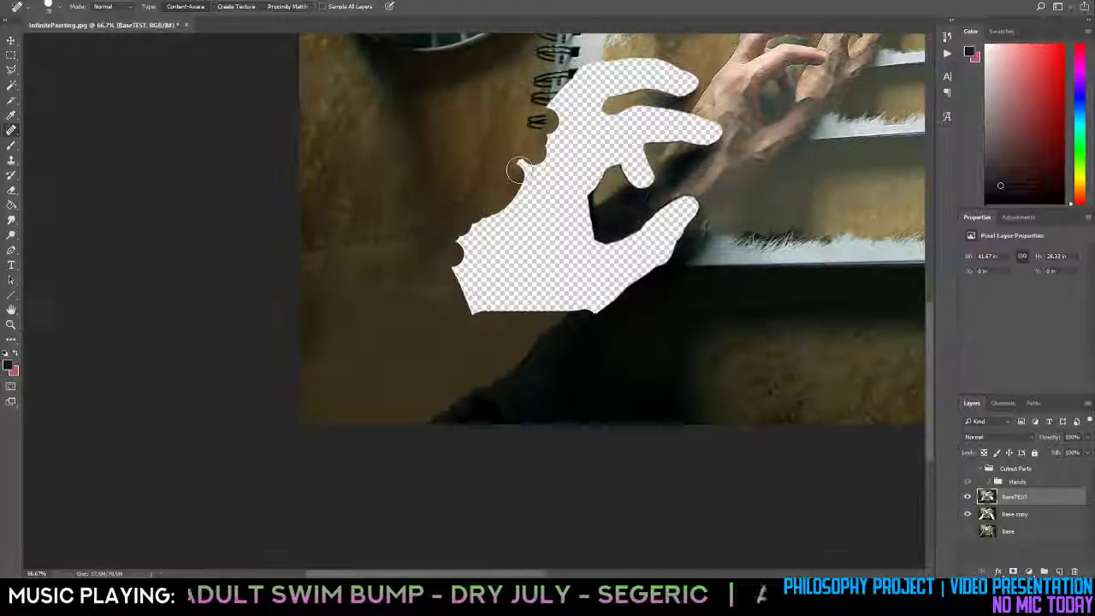
pyautogui.click(518, 171)
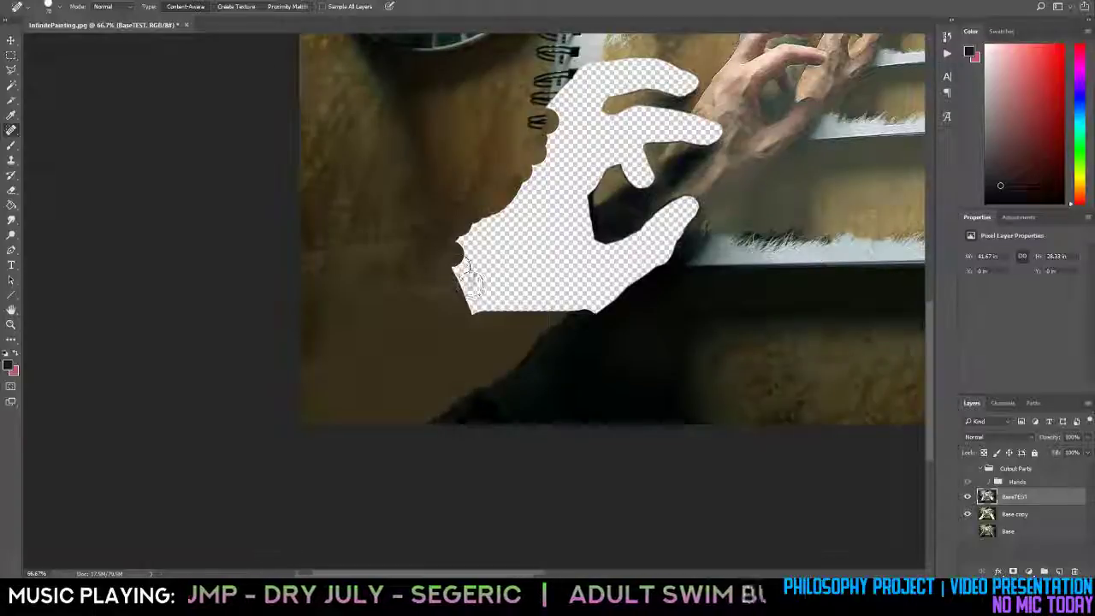
pyautogui.click(457, 267)
pyautogui.click(541, 134)
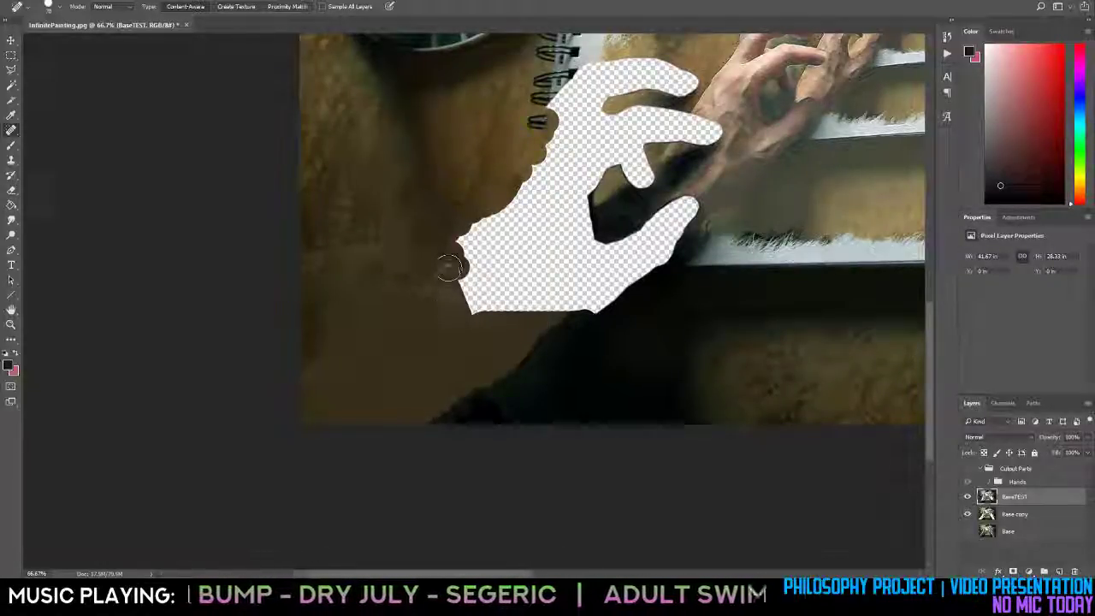
pyautogui.press('z')
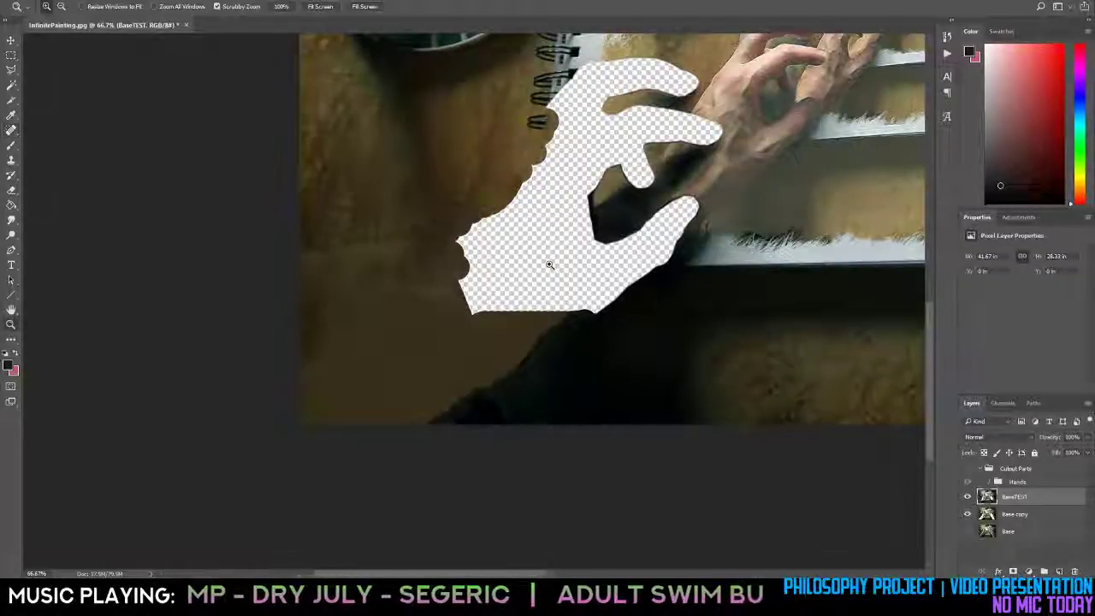
# Toggle the Hands group's visibility to compare the hands with the cutout holes, leaving the group hidden.
pyautogui.click(967, 477)
pyautogui.click(968, 477)
pyautogui.click(967, 478)
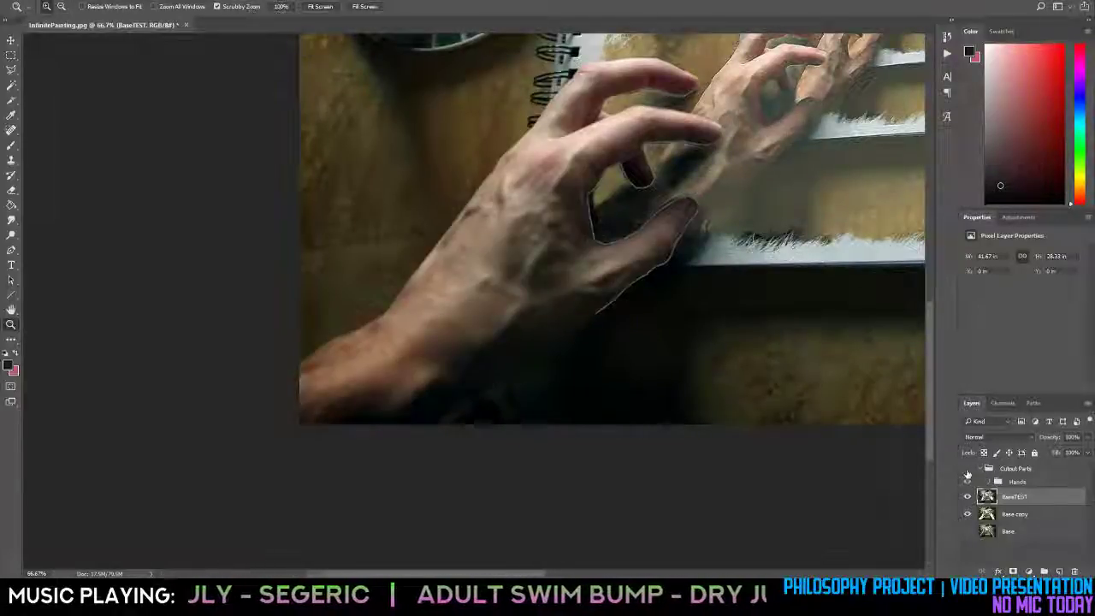
pyautogui.click(967, 477)
pyautogui.click(967, 478)
pyautogui.click(968, 478)
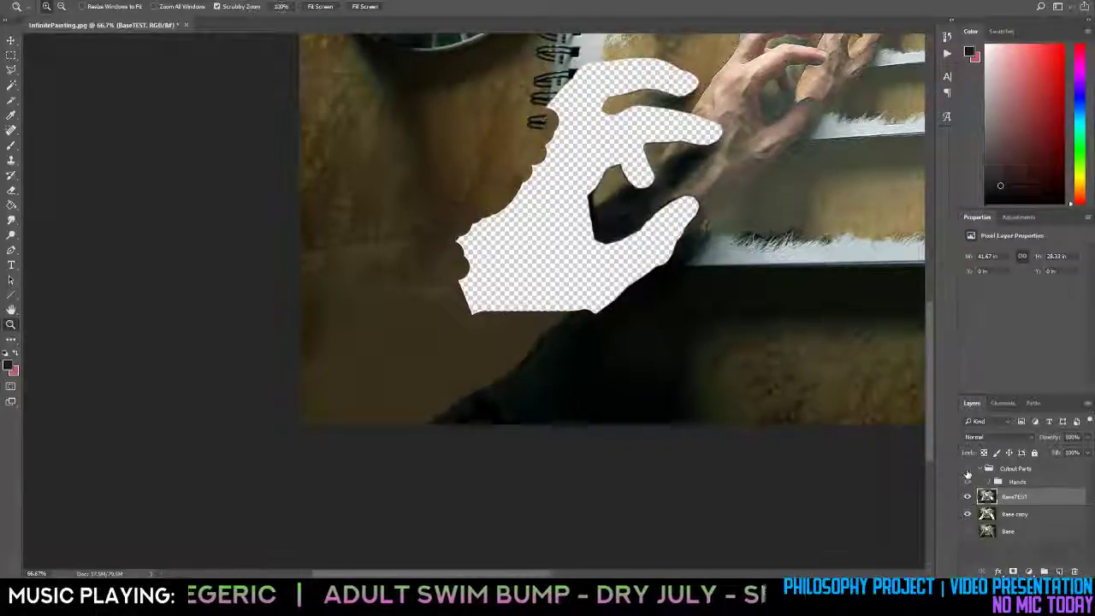
pyautogui.click(967, 478)
pyautogui.click(968, 477)
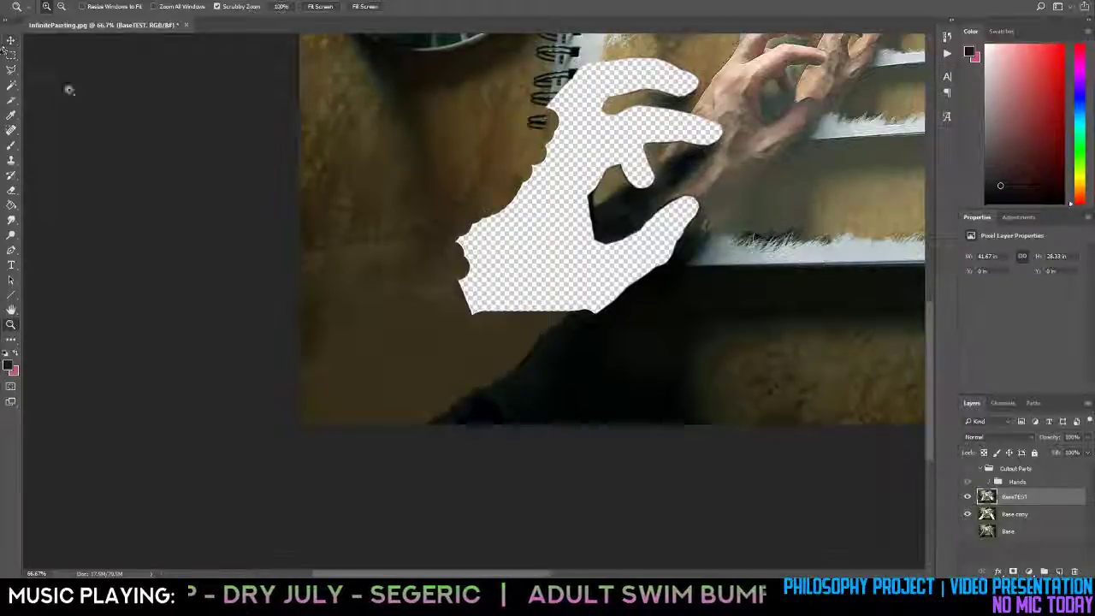
pyautogui.click(968, 469)
pyautogui.click(968, 469)
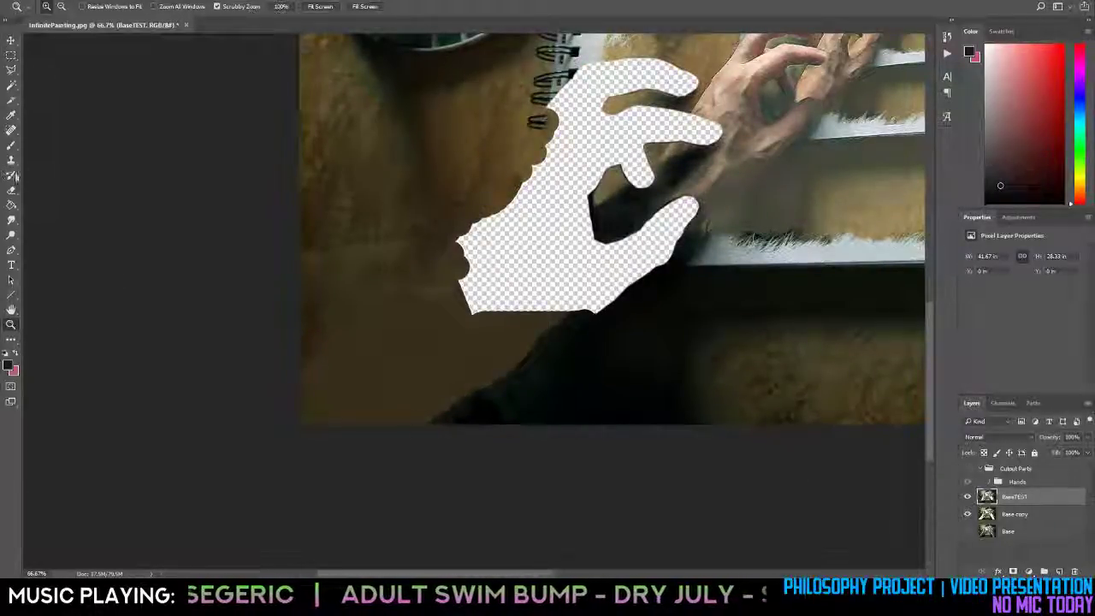
# Touch up the wrist end of the left hand's cutout edge on the BaseTEST layer with the Spot Healing Brush.
pyautogui.click(11, 130)
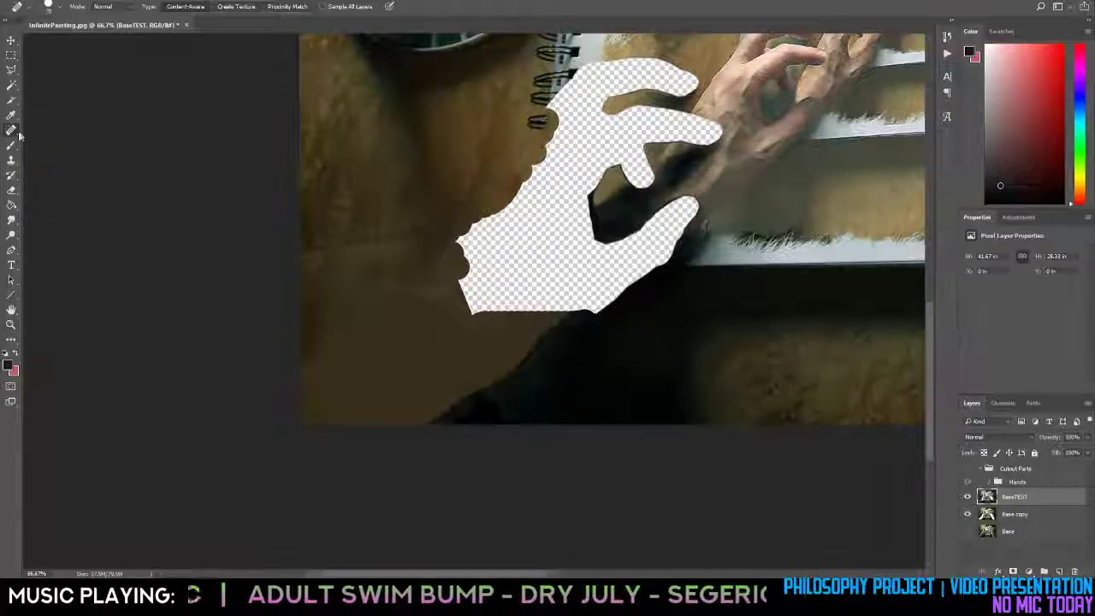
pyautogui.click(457, 291)
pyautogui.click(465, 315)
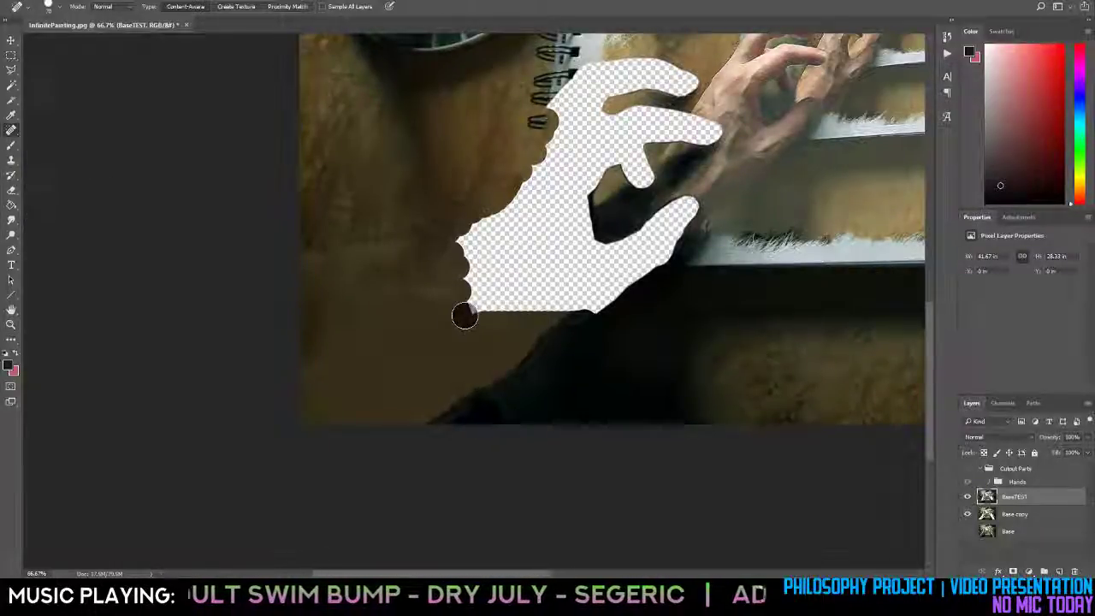
pyautogui.click(469, 310)
pyautogui.moveTo(591, 316)
pyautogui.mouseDown()
pyautogui.moveTo(631, 312)
pyautogui.moveTo(618, 292)
pyautogui.moveTo(644, 285)
pyautogui.moveTo(572, 302)
pyautogui.moveTo(599, 301)
pyautogui.mouseUp()
# Extend the notebook's dark edge into the right-hand cutout with a 15 px Spot Healing Brush, undoing unwanted strokes.
pyautogui.press('z')
pyautogui.keyDown('alt'); pyautogui.click(680, 310); pyautogui.keyUp('alt')
pyautogui.keyDown('alt'); pyautogui.click(681, 309); pyautogui.keyUp('alt')
pyautogui.keyDown('alt'); pyautogui.click(681, 310); pyautogui.keyUp('alt')
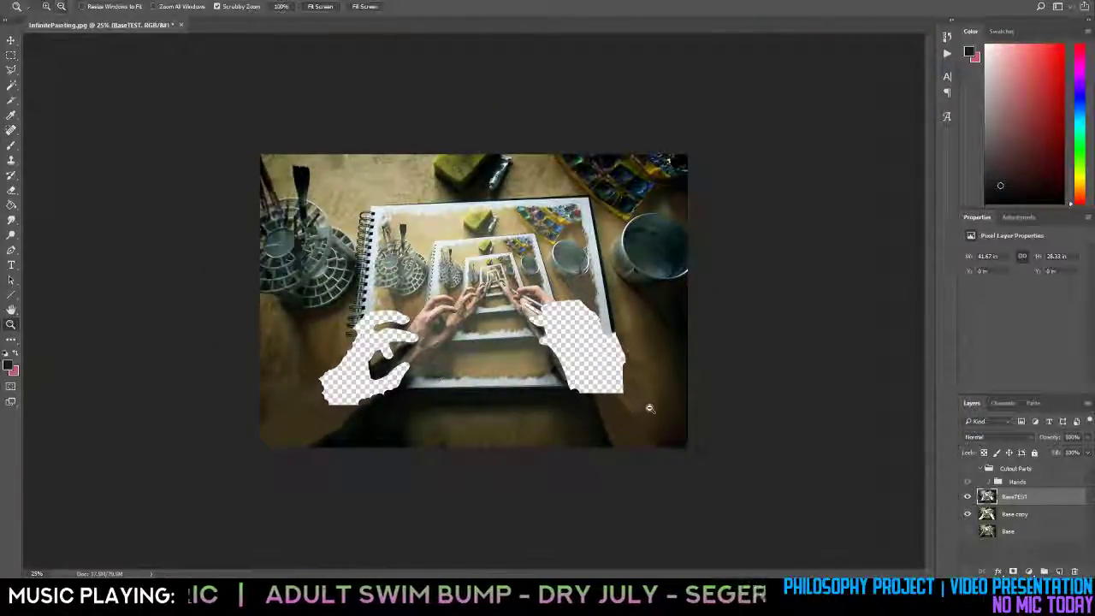
pyautogui.moveTo(616, 387); pyautogui.dragTo(684, 203)
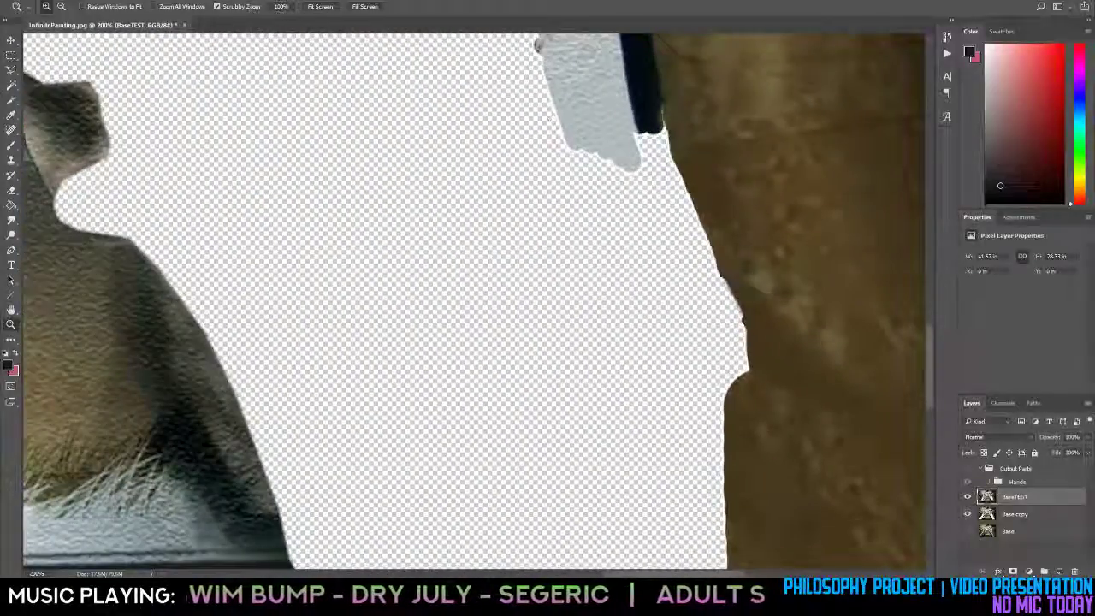
pyautogui.click(11, 130)
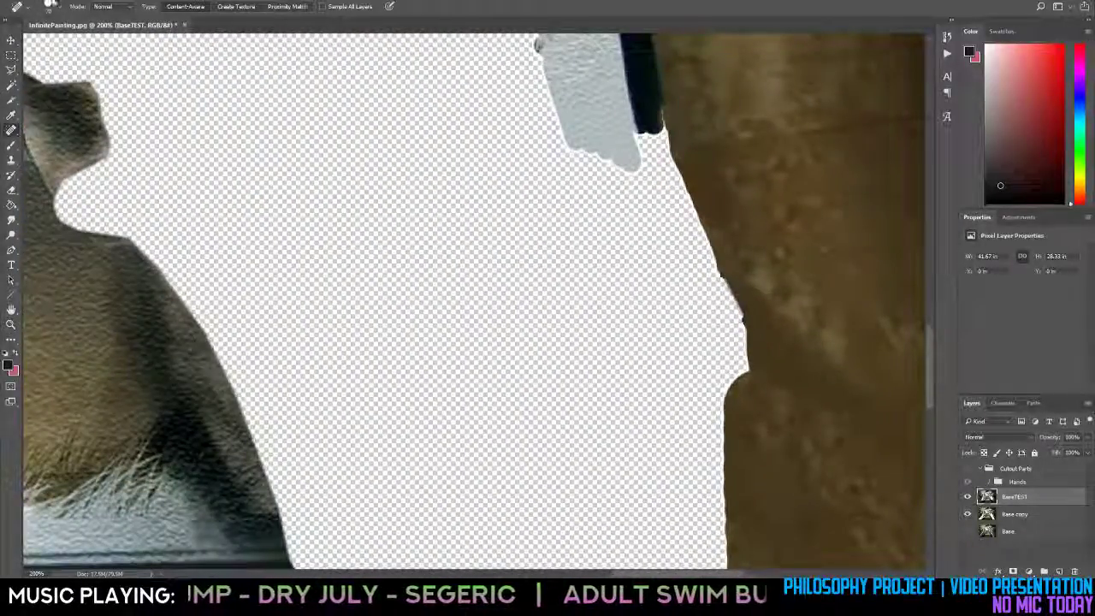
pyautogui.click(60, 6)
pyautogui.moveTo(29, 41); pyautogui.dragTo(25, 40)
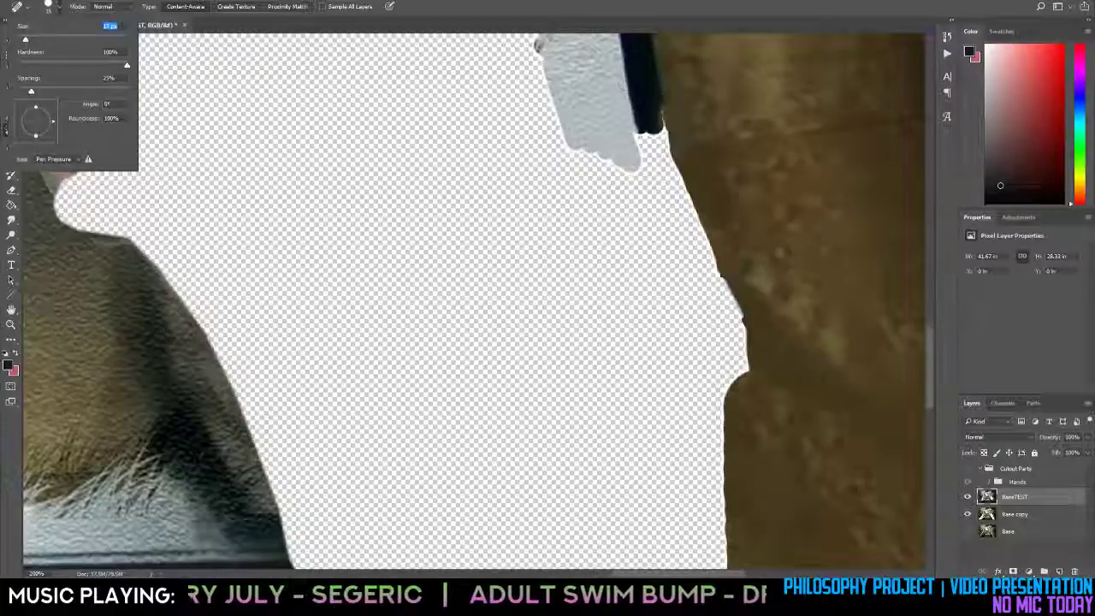
pyautogui.moveTo(644, 128); pyautogui.dragTo(649, 153)
pyautogui.hotkey('ctrl', 'z')
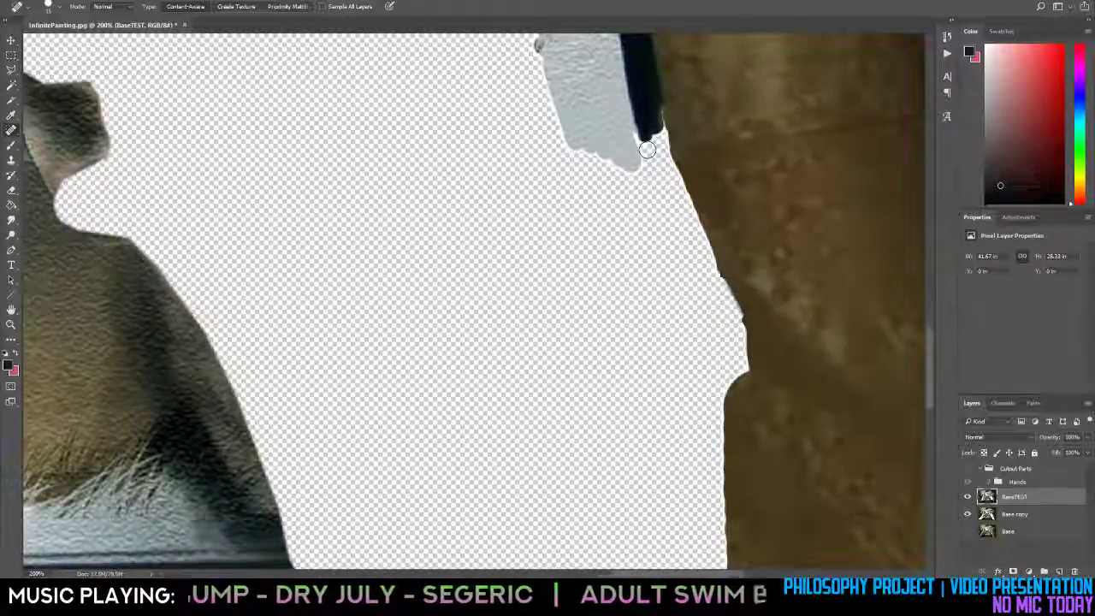
pyautogui.moveTo(657, 128)
pyautogui.mouseDown()
pyautogui.moveTo(662, 115)
pyautogui.moveTo(660, 129)
pyautogui.mouseUp()
pyautogui.hotkey('ctrl', 'z')
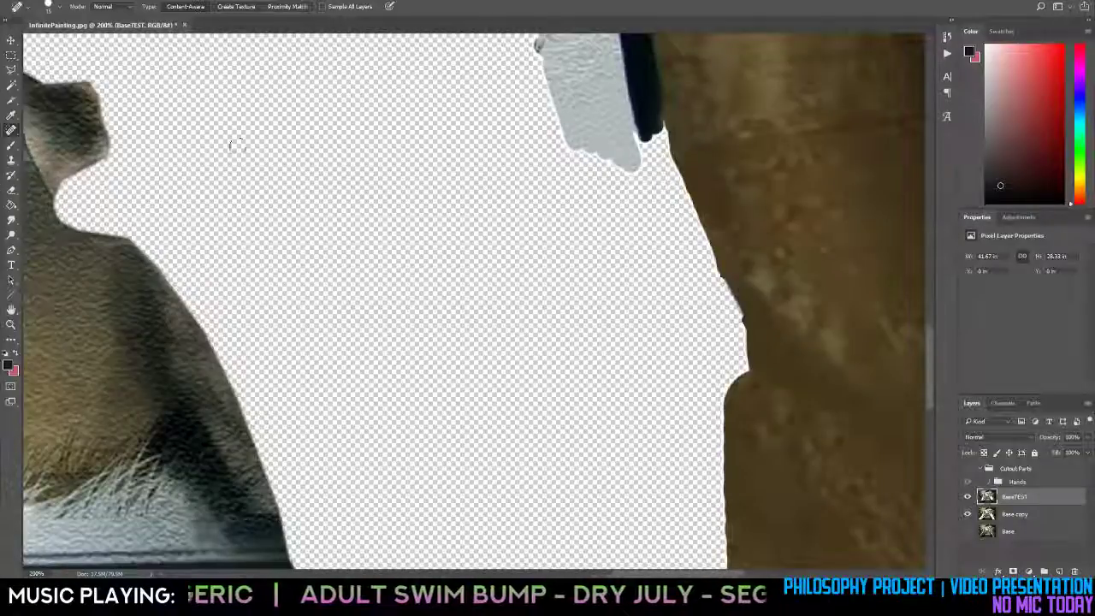
# Erase the strip of brown table beside the lower end of the notebook's dark edge.
pyautogui.hotkey('alt', 'e')
pyautogui.press('b')
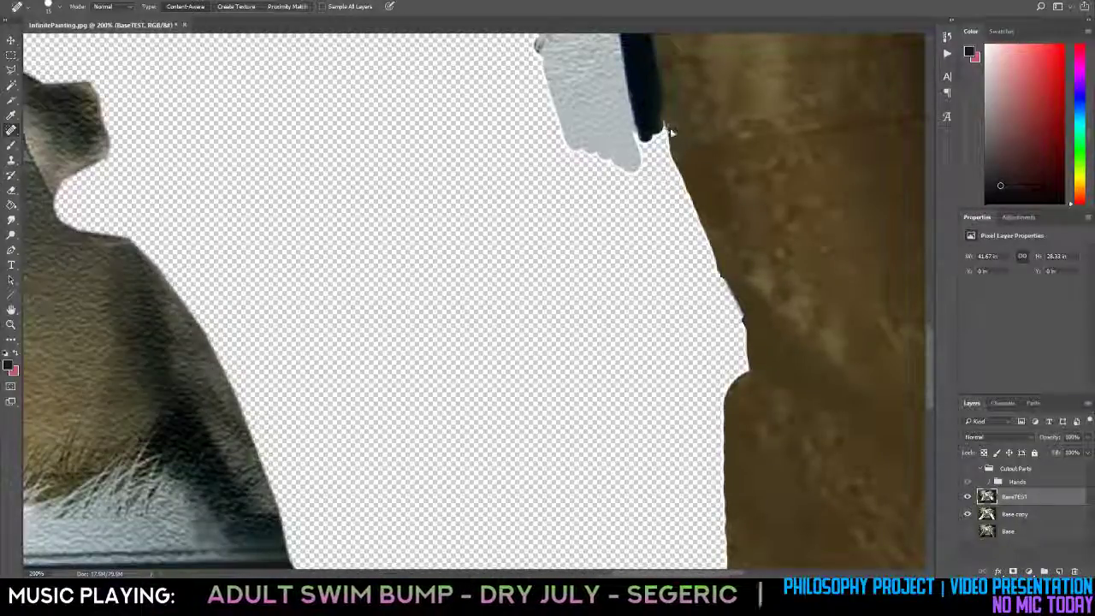
pyautogui.click(673, 184)
pyautogui.press('e')
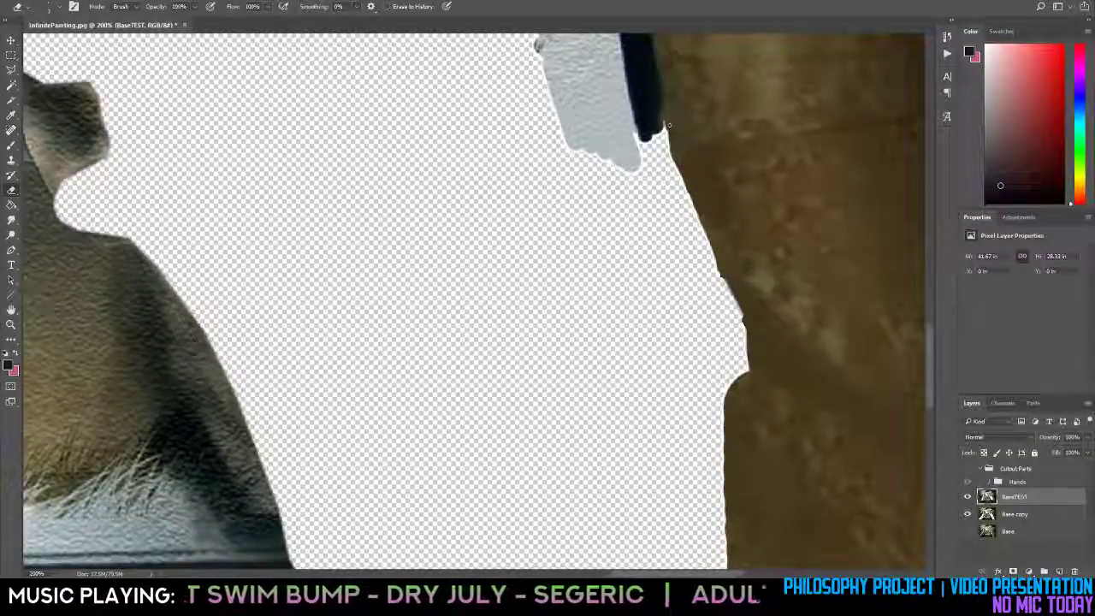
pyautogui.click(61, 11)
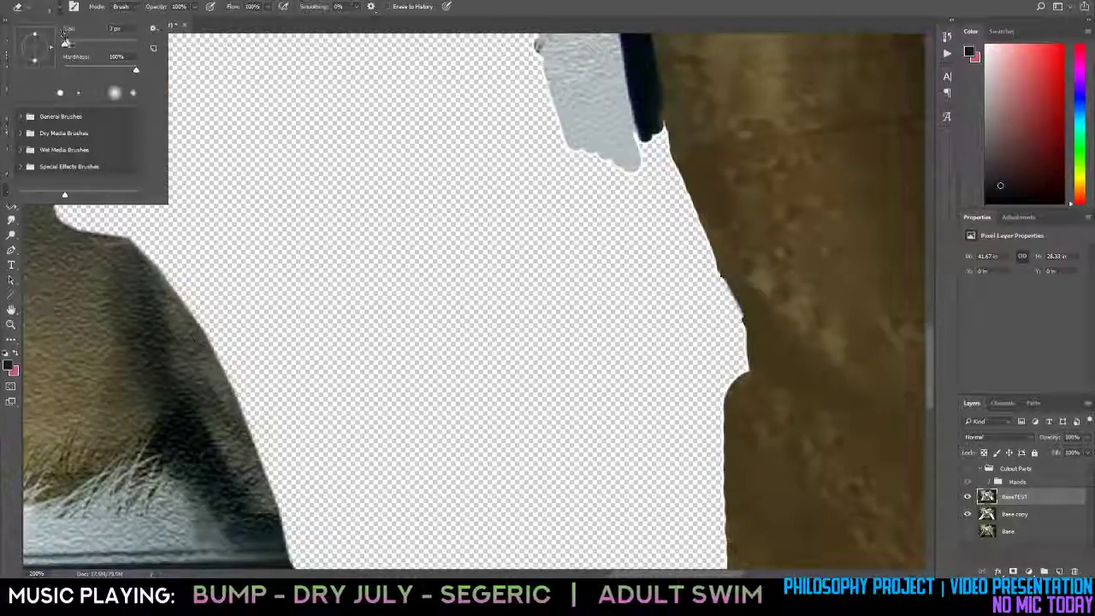
pyautogui.moveTo(668, 120)
pyautogui.mouseDown()
pyautogui.moveTo(665, 140)
pyautogui.moveTo(672, 134)
pyautogui.mouseUp()
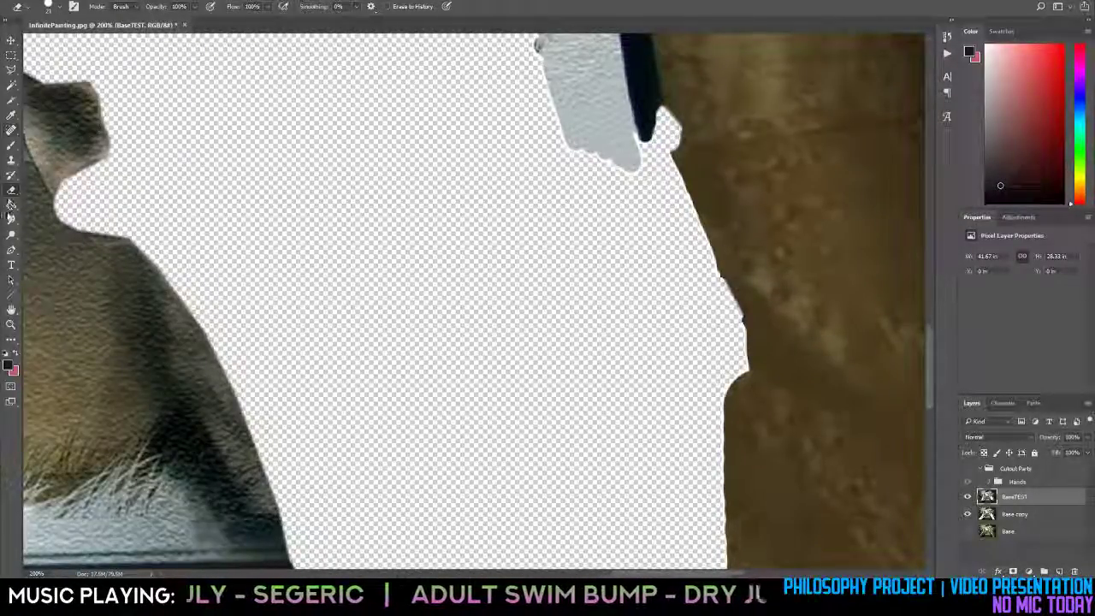
# Lengthen the notebook's dark edge further down into the transparent area with the Spot Healing Brush.
pyautogui.click(11, 130)
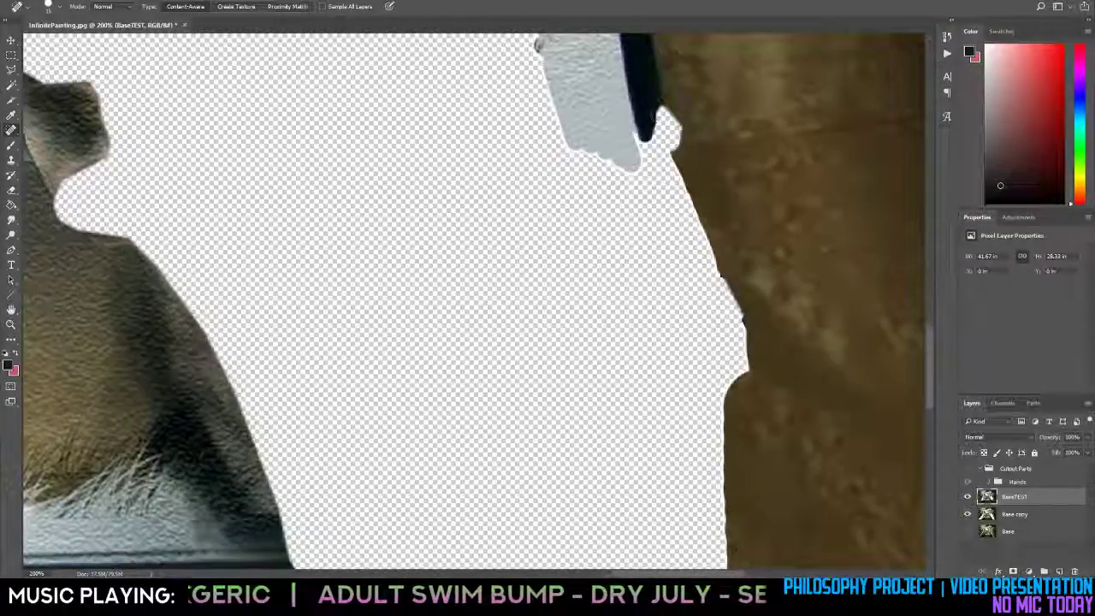
pyautogui.moveTo(659, 124); pyautogui.dragTo(657, 137)
pyautogui.click(655, 143)
pyautogui.click(651, 142)
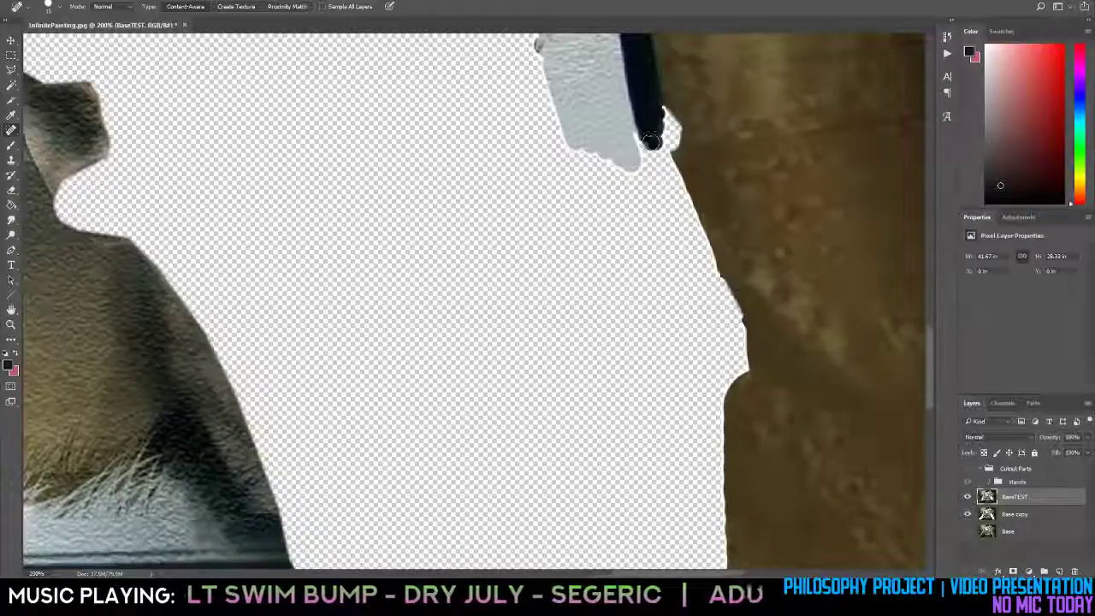
pyautogui.click(654, 147)
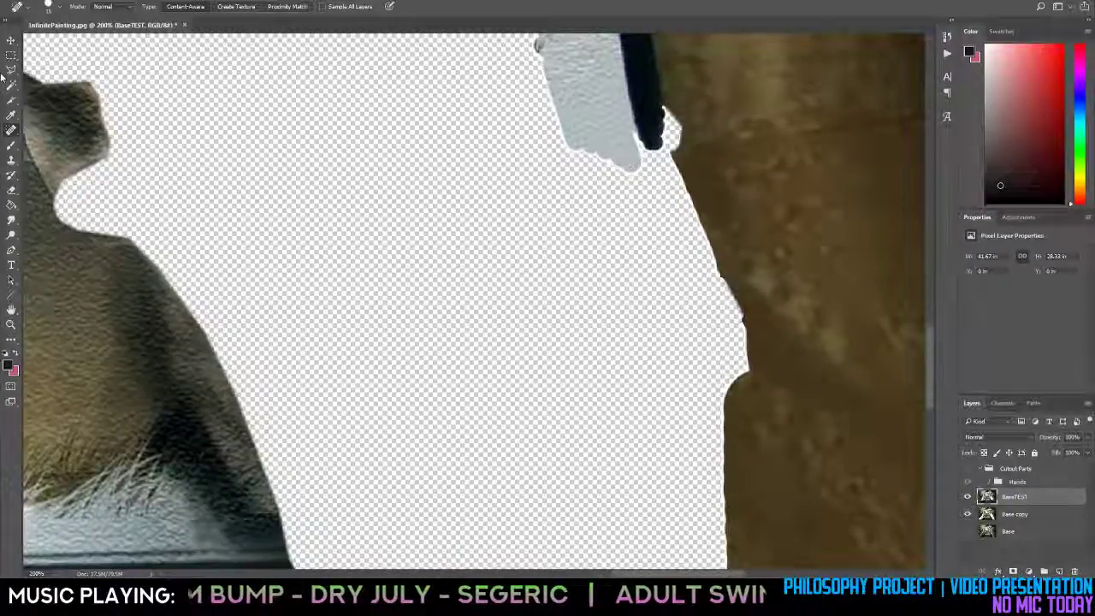
# Erase the ragged lower end of the white paper strip and trim the brown table's edge along the right-hand cutout.
pyautogui.click(11, 189)
pyautogui.moveTo(616, 159)
pyautogui.mouseDown()
pyautogui.moveTo(642, 171)
pyautogui.moveTo(577, 151)
pyautogui.moveTo(623, 145)
pyautogui.moveTo(548, 140)
pyautogui.moveTo(630, 151)
pyautogui.mouseUp()
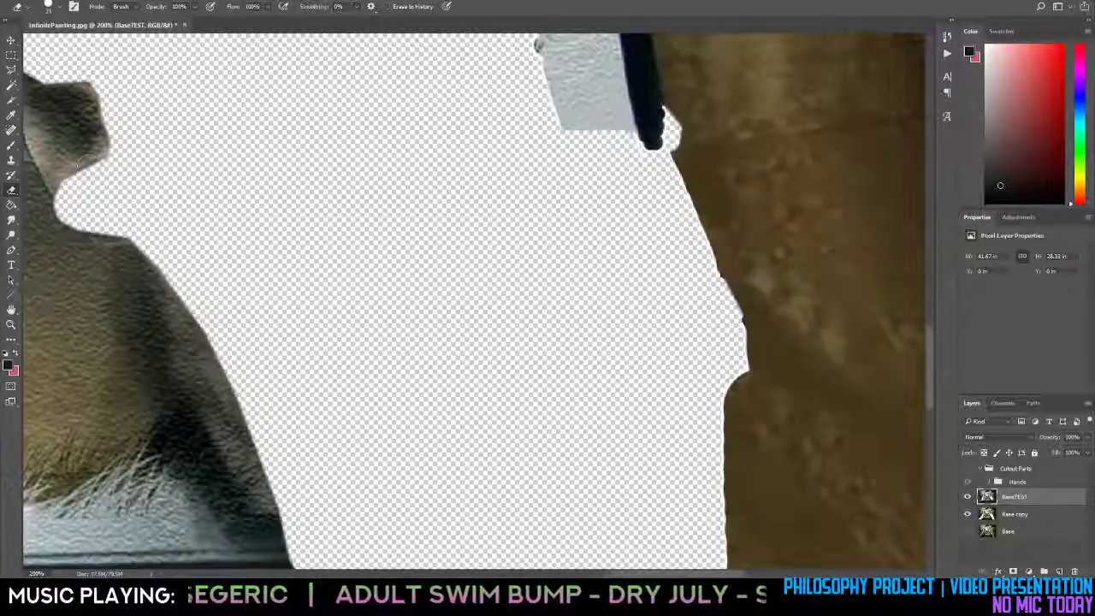
pyautogui.press('j')
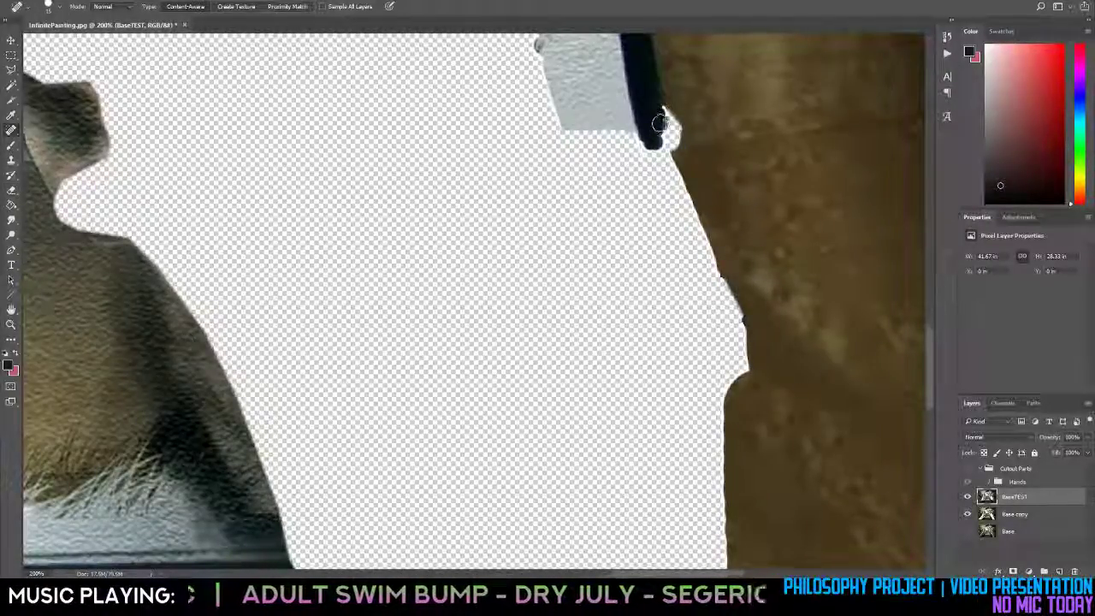
pyautogui.press('e')
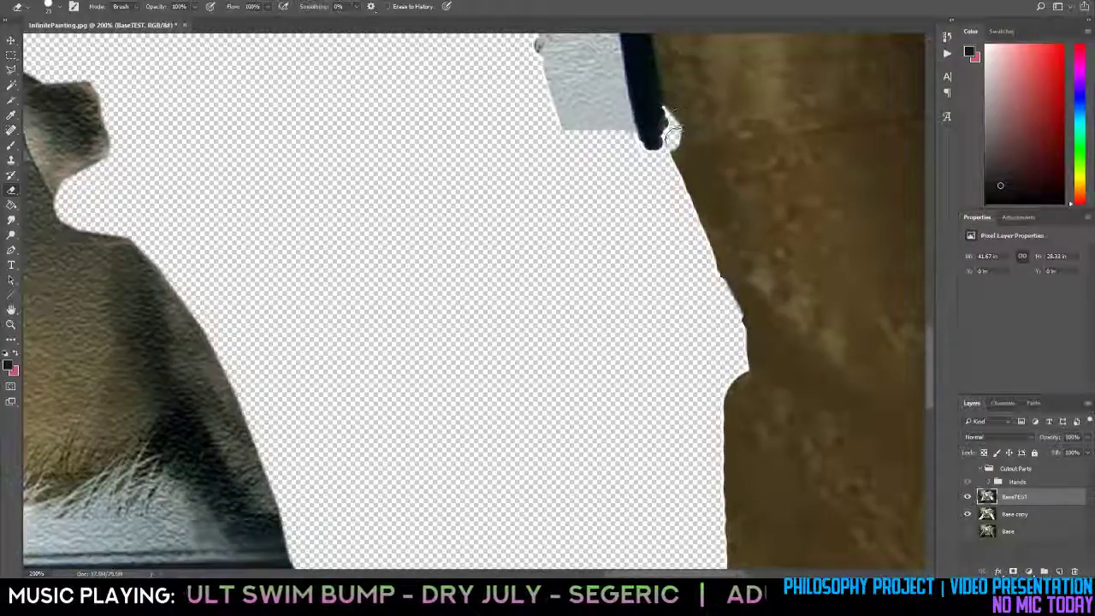
pyautogui.moveTo(686, 142); pyautogui.dragTo(720, 303)
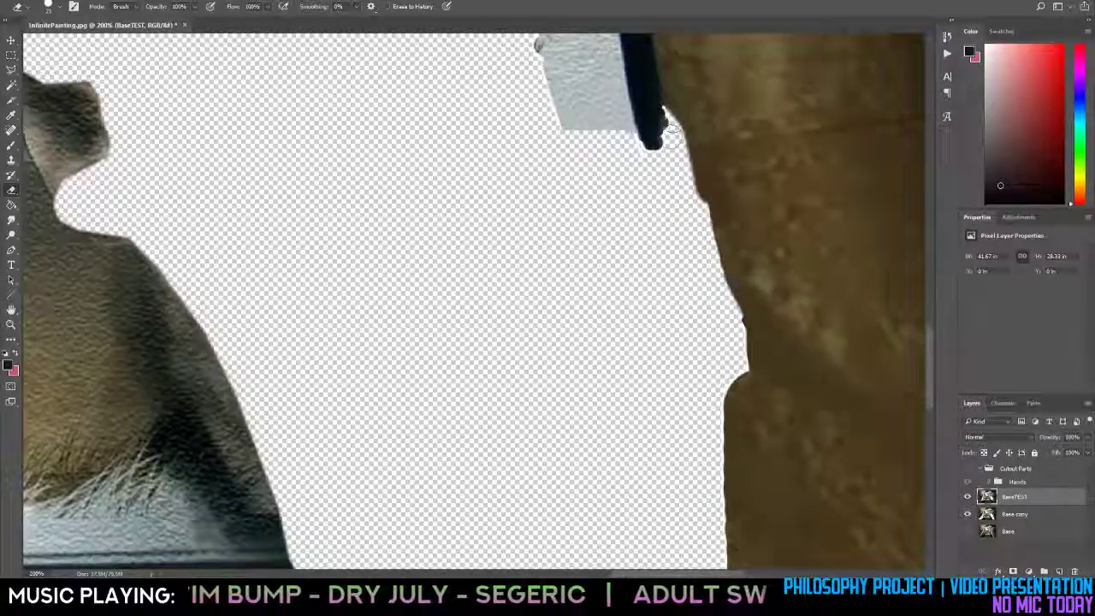
pyautogui.click(704, 215)
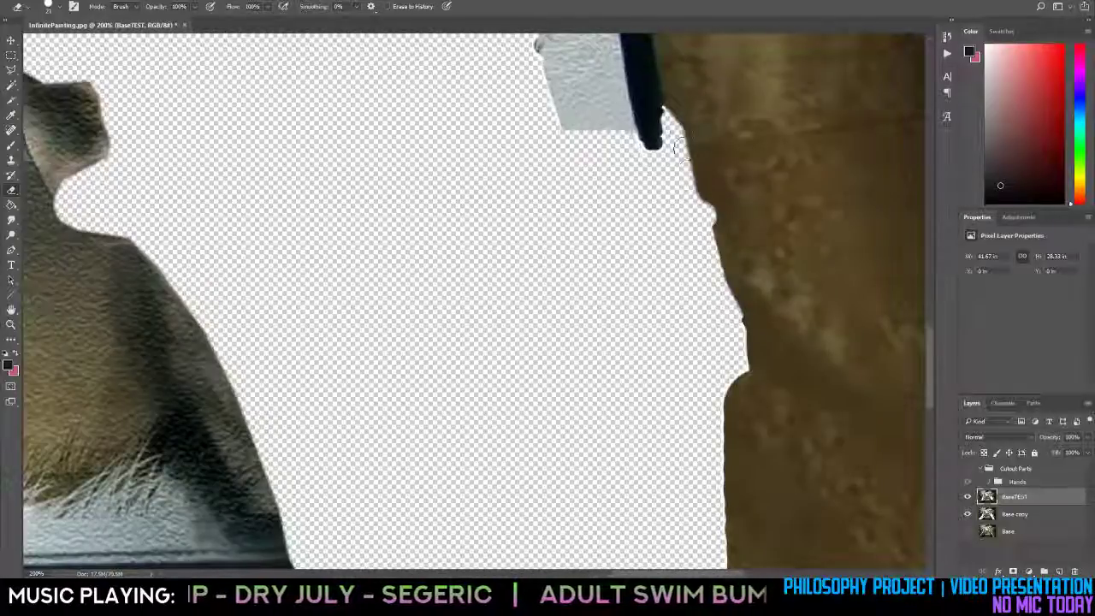
pyautogui.moveTo(704, 228); pyautogui.dragTo(710, 270)
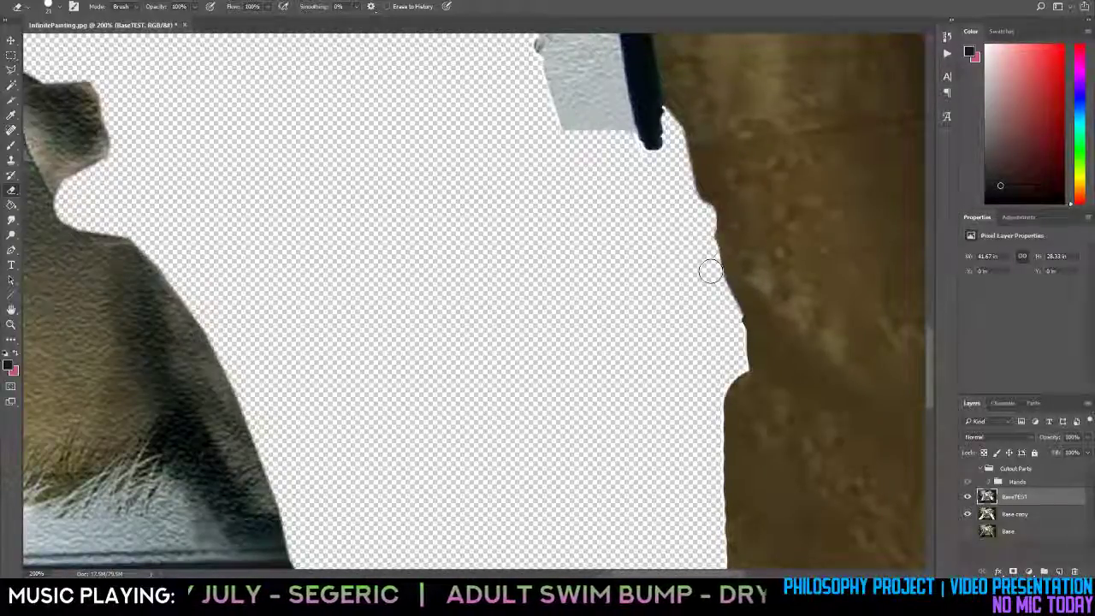
pyautogui.moveTo(701, 226); pyautogui.dragTo(719, 298)
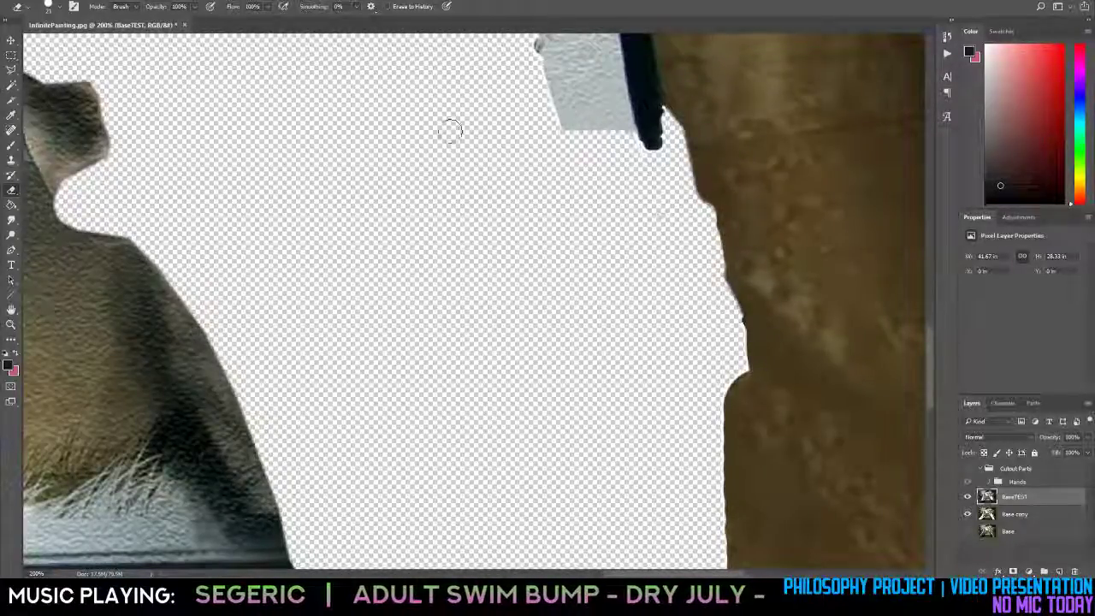
# Heal the side of the notebook's dark edge facing the table and erase the blotches that spill into the gap.
pyautogui.click(11, 130)
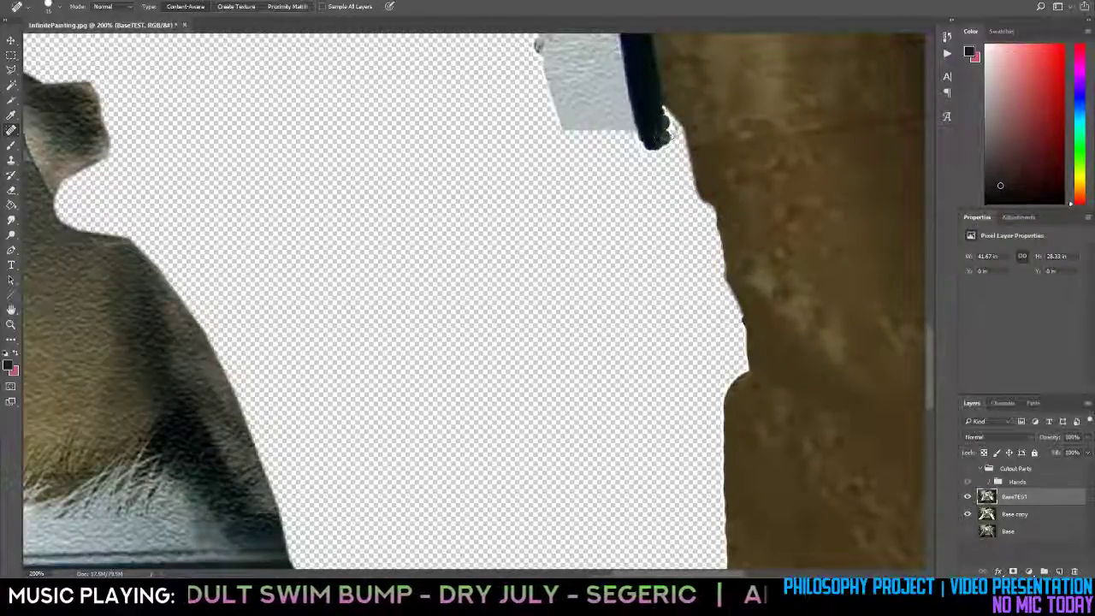
pyautogui.press('e')
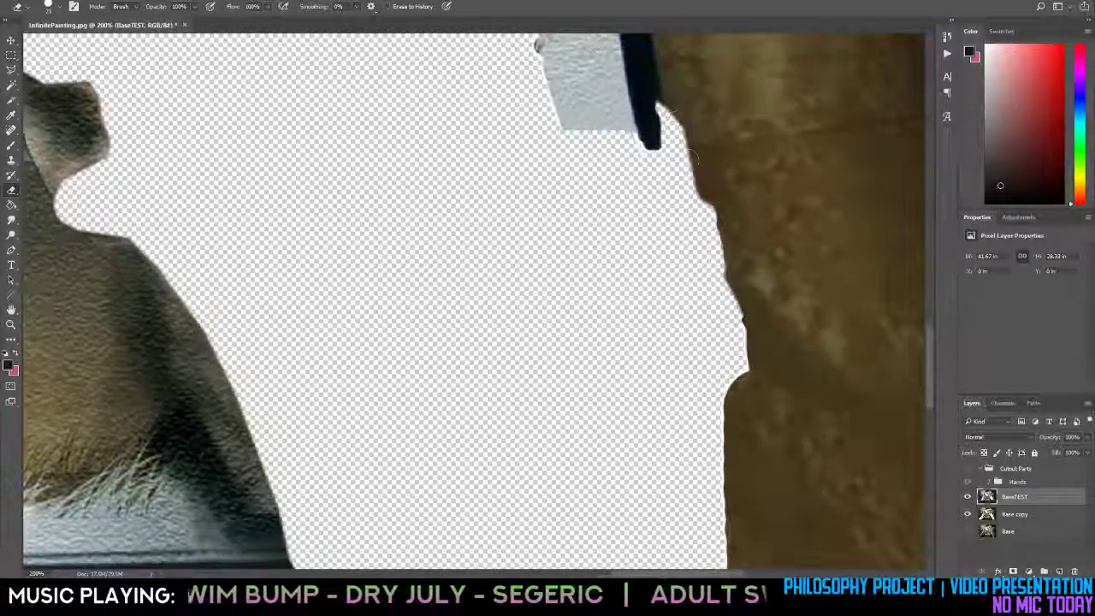
pyautogui.click(11, 130)
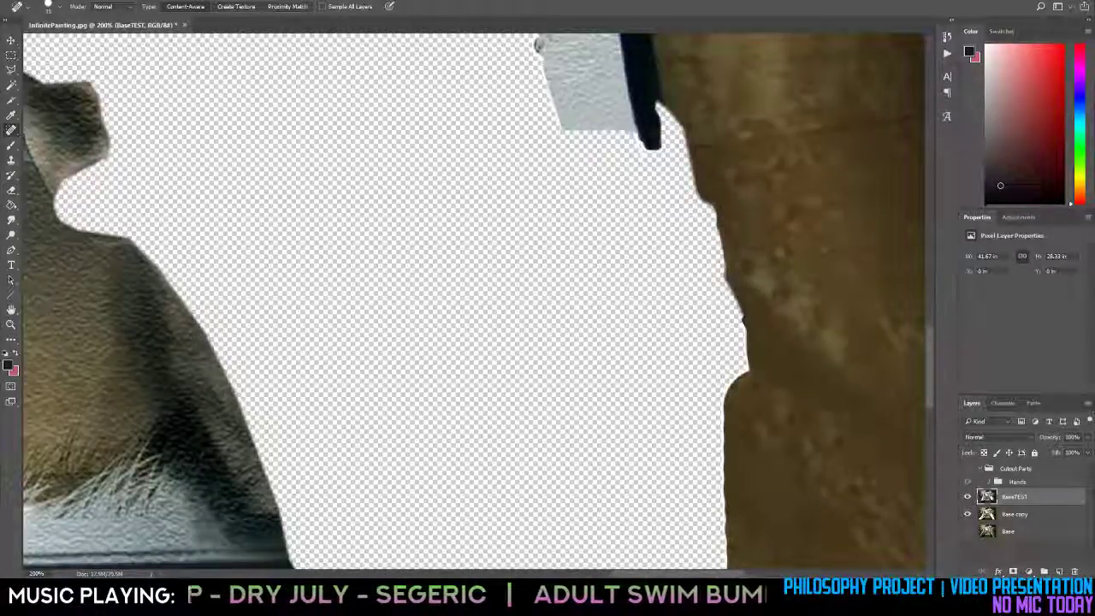
pyautogui.click(653, 108)
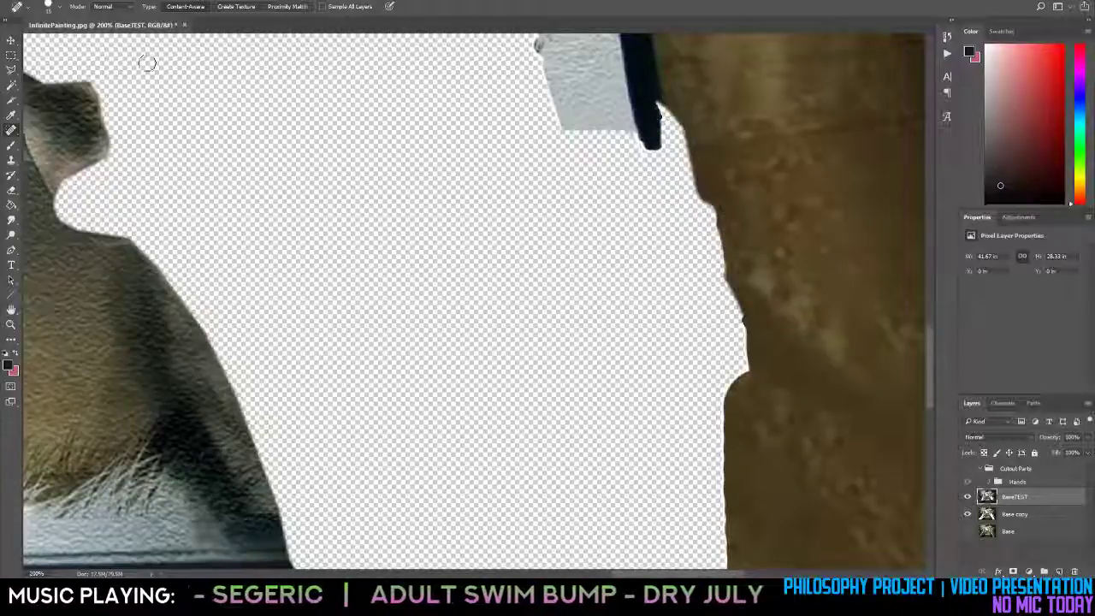
# Retouch the notebook's dark edge with a smaller Spot Healing Brush and erase the excess where it meets the table.
pyautogui.click(48, 9)
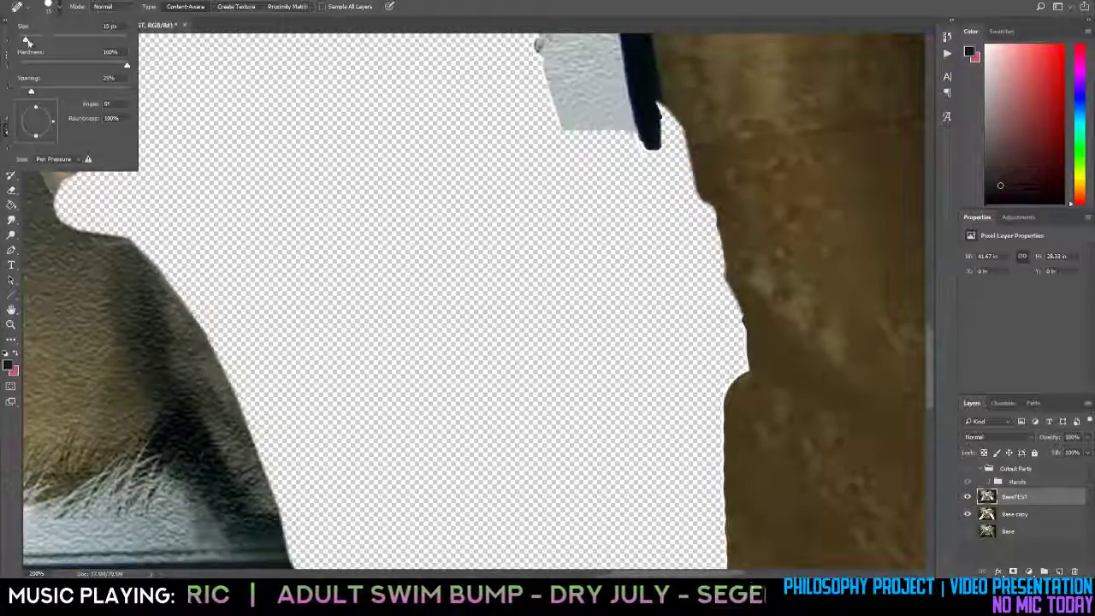
pyautogui.moveTo(25, 42); pyautogui.dragTo(23, 43)
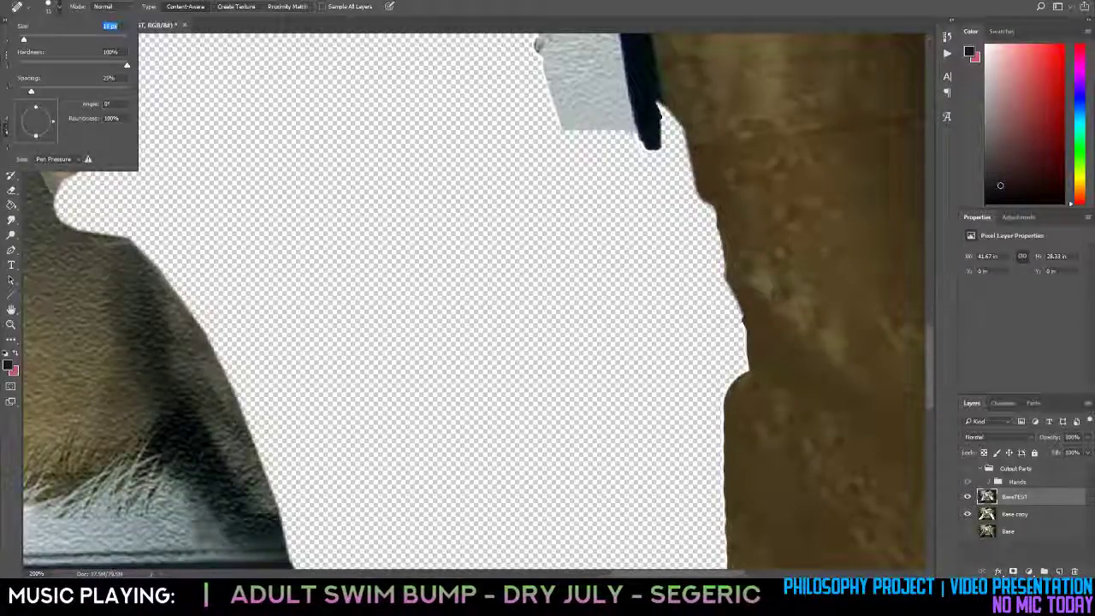
pyautogui.click(659, 108)
pyautogui.click(563, 220)
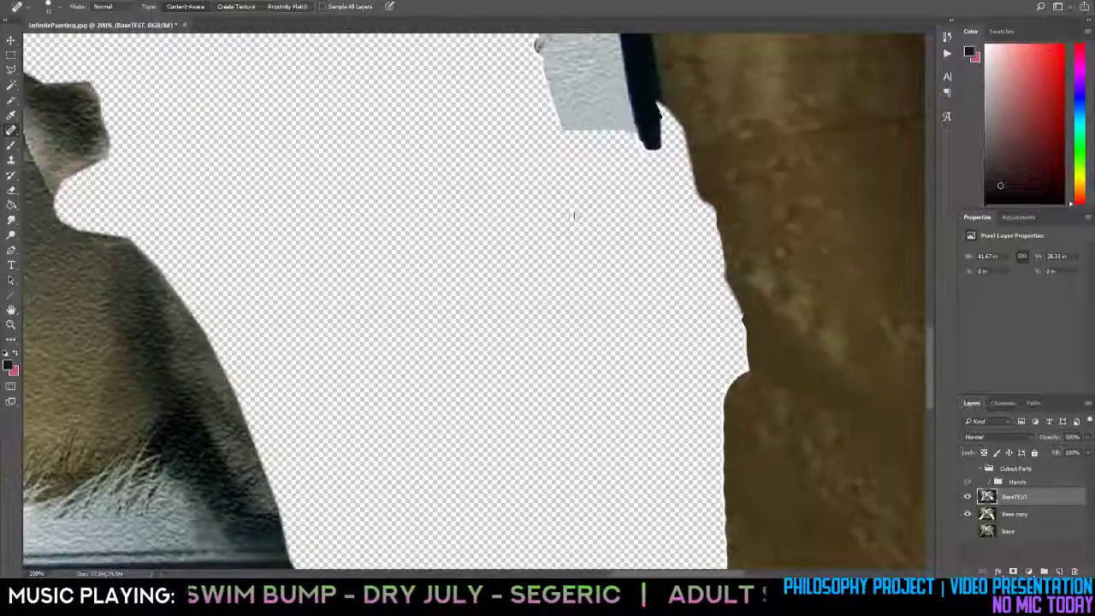
pyautogui.press('e')
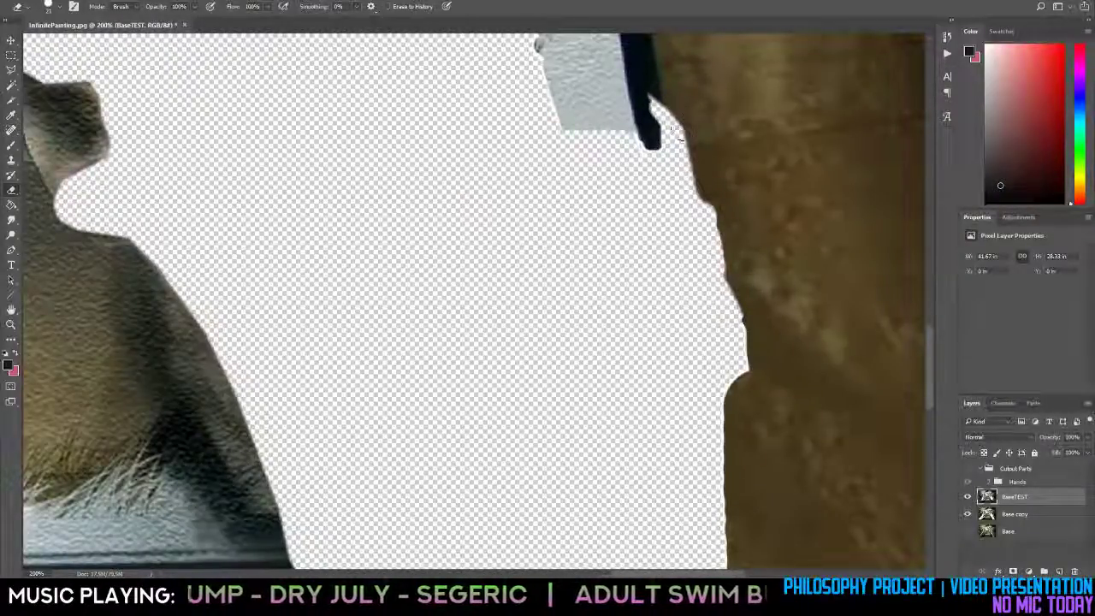
pyautogui.press('z')
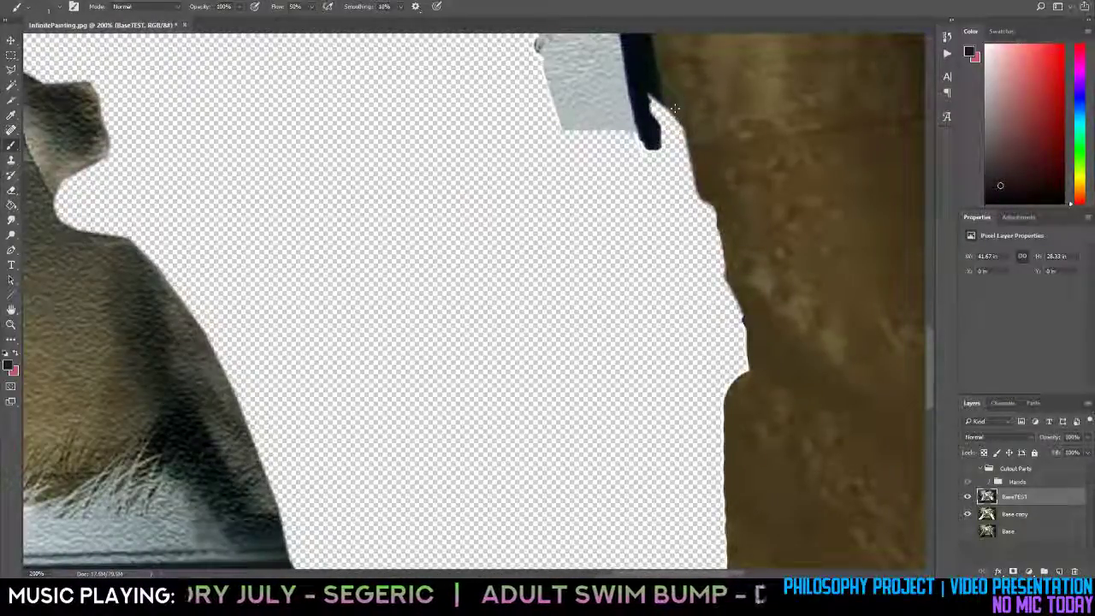
# Hide the Base copy layer and erase the brown table's edge where it meets the notebook's dark edge.
pyautogui.keyDown('alt'); pyautogui.click(675, 112); pyautogui.keyUp('alt')
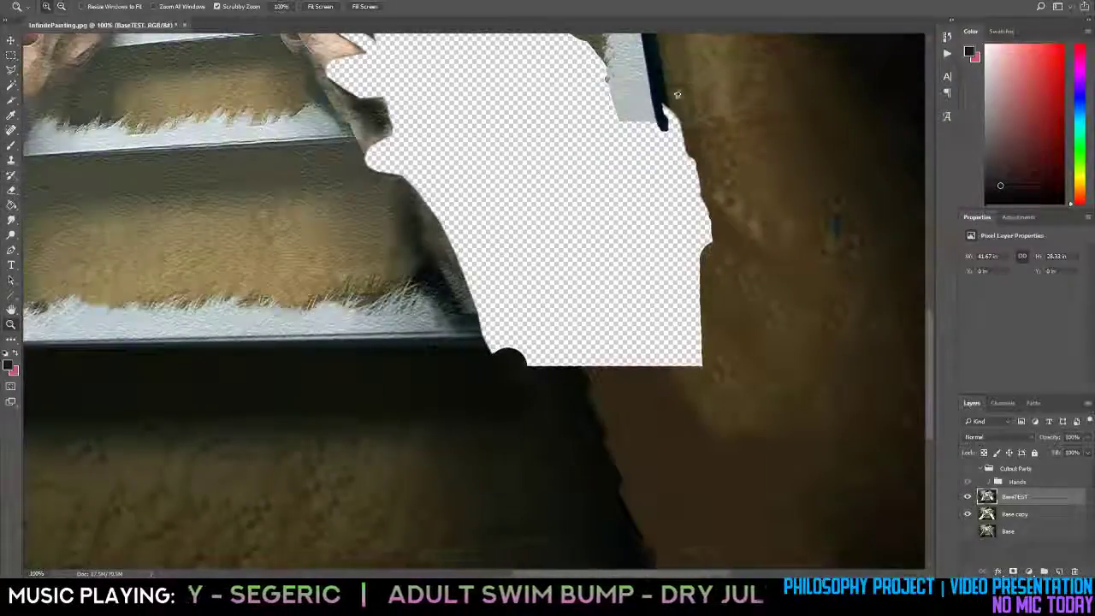
pyautogui.click(677, 65)
pyautogui.click(686, 130)
pyautogui.click(685, 129)
pyautogui.press('e')
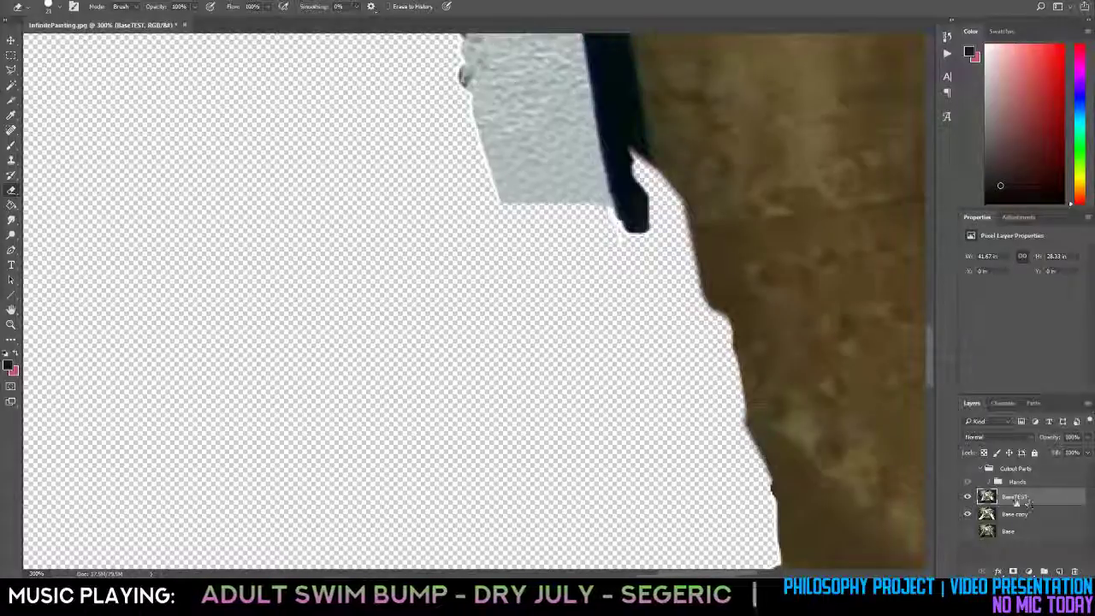
pyautogui.click(968, 514)
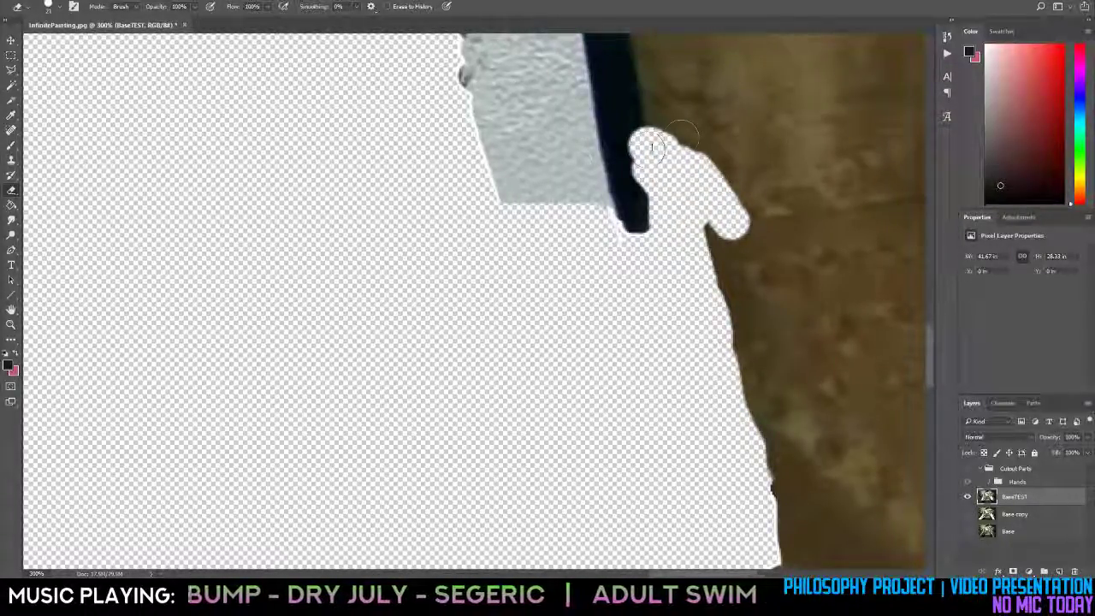
# Rebuild the table-facing side of the notebook's dark edge with the Spot Healing Brush.
pyautogui.rightClick(13, 191)
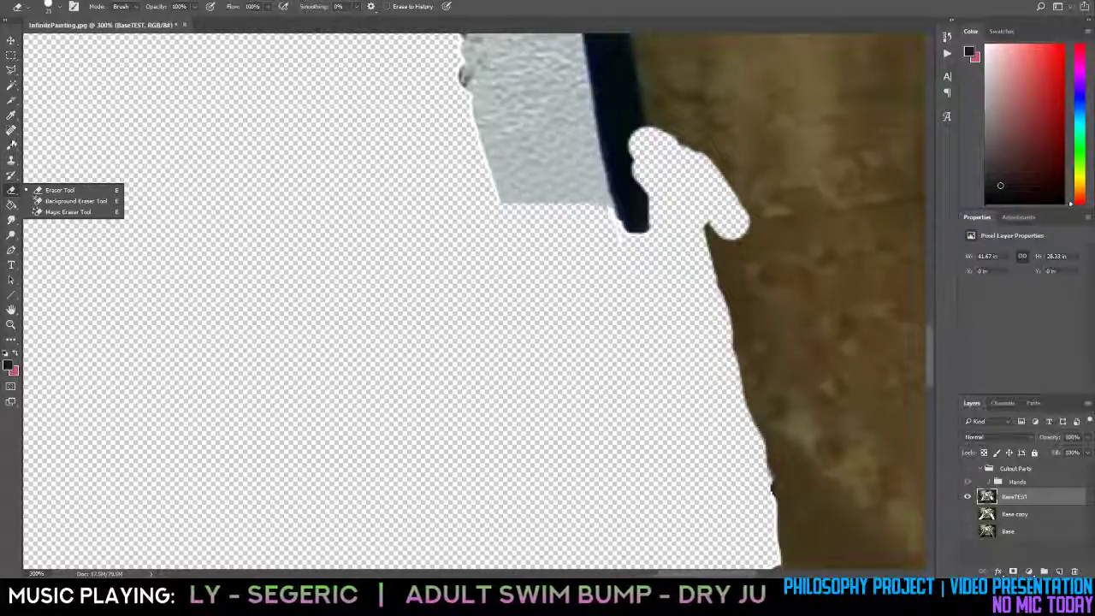
pyautogui.click(11, 130)
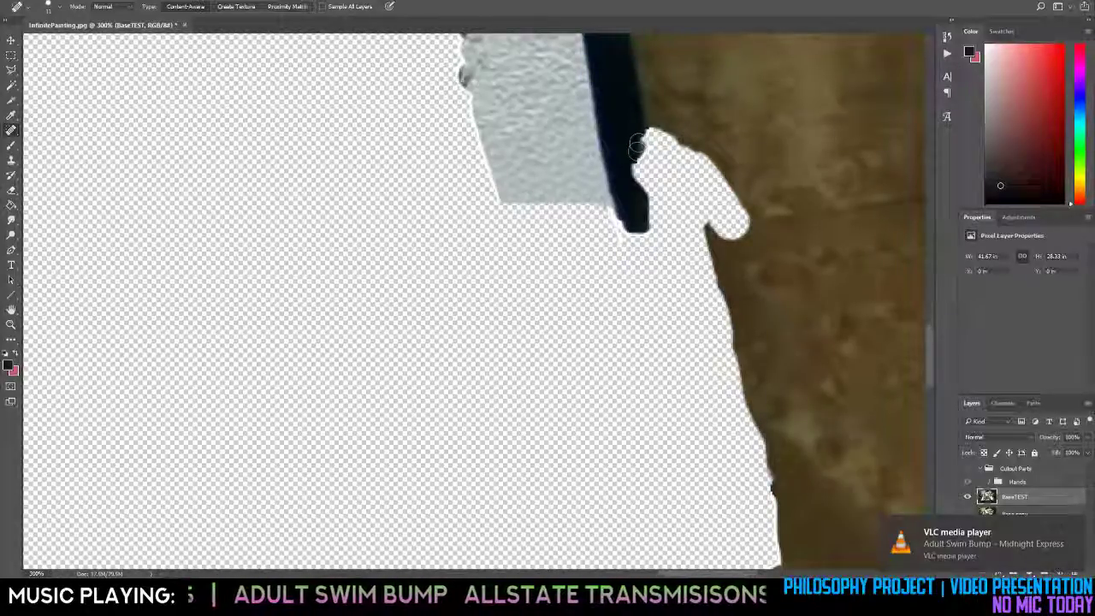
pyautogui.click(652, 195)
pyautogui.click(652, 181)
pyautogui.click(652, 152)
pyautogui.moveTo(651, 152); pyautogui.dragTo(642, 135)
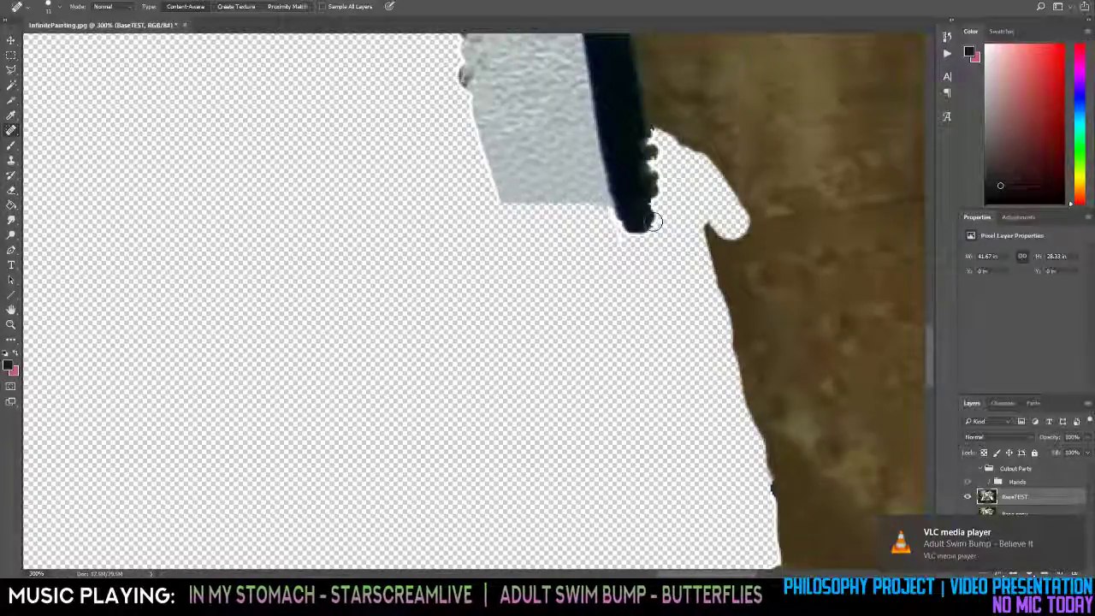
# Erase the paper strip's corner beside the notebook's dark edge and trim the dark edge's paper-facing side.
pyautogui.scroll(3, 650, 209)
pyautogui.moveTo(640, 269)
pyautogui.mouseDown()
pyautogui.moveTo(637, 294)
pyautogui.moveTo(648, 265)
pyautogui.moveTo(655, 301)
pyautogui.moveTo(632, 282)
pyautogui.moveTo(620, 303)
pyautogui.moveTo(616, 295)
pyautogui.moveTo(619, 309)
pyautogui.moveTo(587, 255)
pyautogui.moveTo(596, 258)
pyautogui.moveTo(587, 229)
pyautogui.moveTo(563, 252)
pyautogui.moveTo(472, 248)
pyautogui.mouseUp()
pyautogui.click(12, 190)
pyautogui.scroll(-6, 598, 261)
pyautogui.scroll(2, 616, 258)
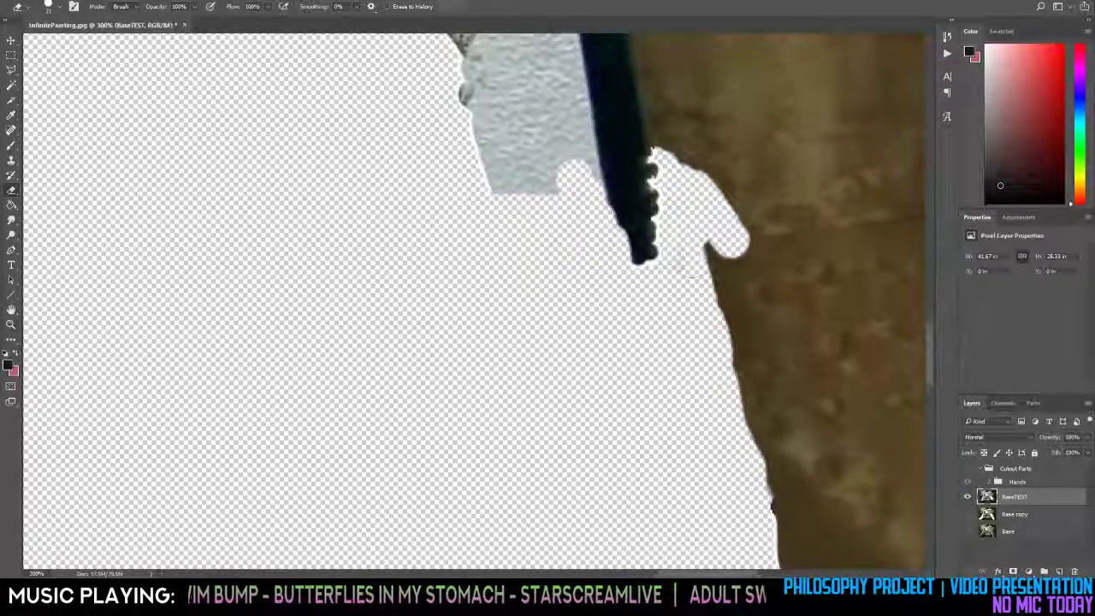
# Try to retouch the notebook's dark edge with the Healing Brush.
pyautogui.press('space')
pyautogui.moveTo(694, 240); pyautogui.dragTo(459, 235)
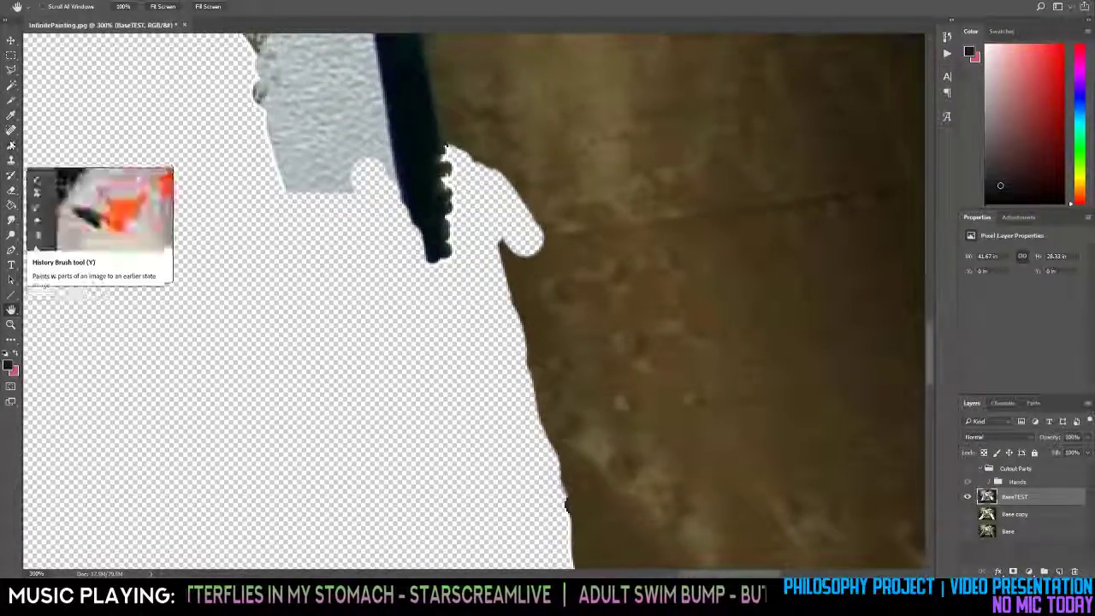
pyautogui.click(13, 135)
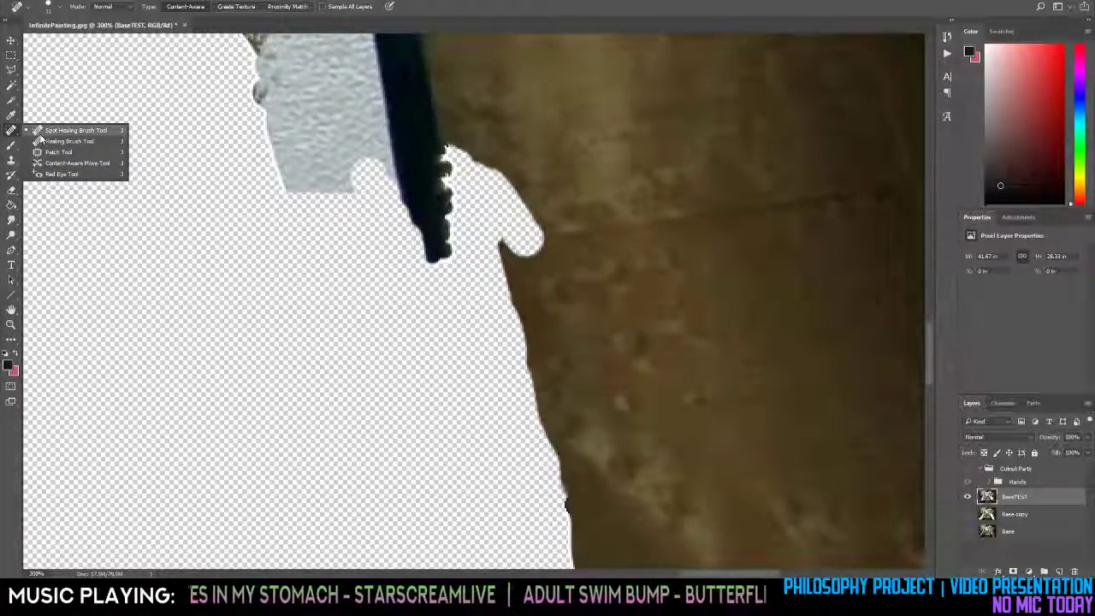
pyautogui.click(41, 133)
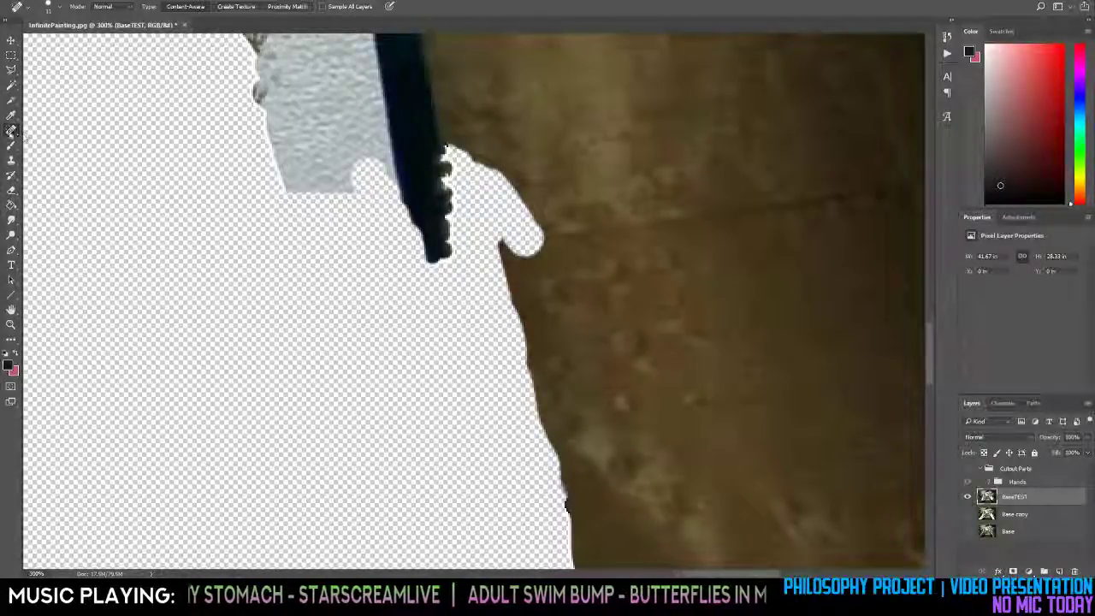
pyautogui.rightClick(13, 132)
pyautogui.click(47, 133)
pyautogui.rightClick(17, 133)
pyautogui.click(40, 142)
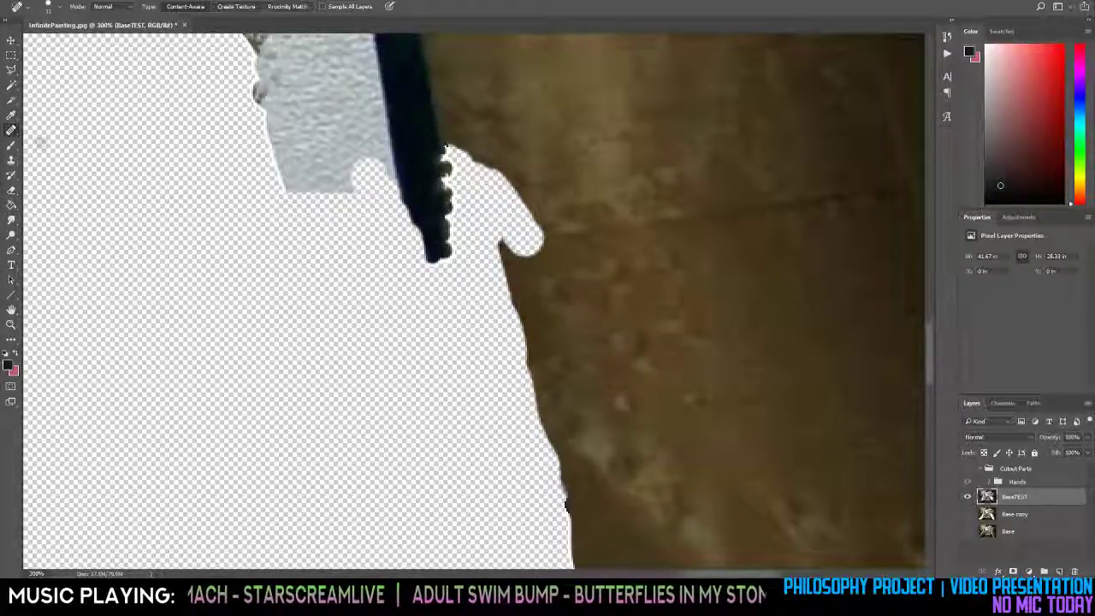
pyautogui.click(315, 327)
pyautogui.click(573, 211)
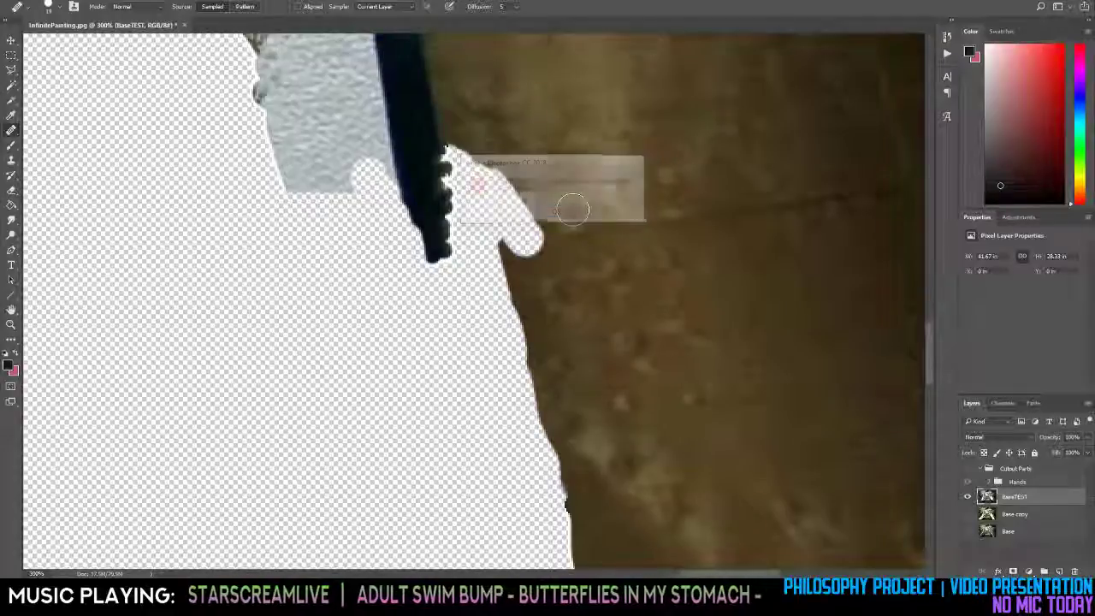
pyautogui.click(443, 215)
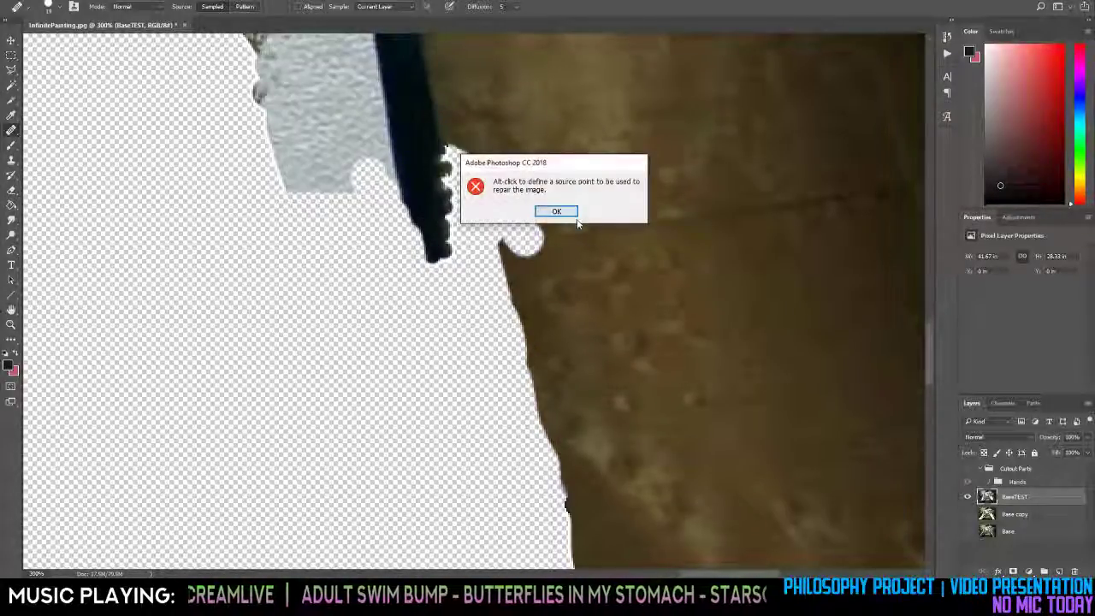
pyautogui.click(556, 211)
pyautogui.click(408, 137)
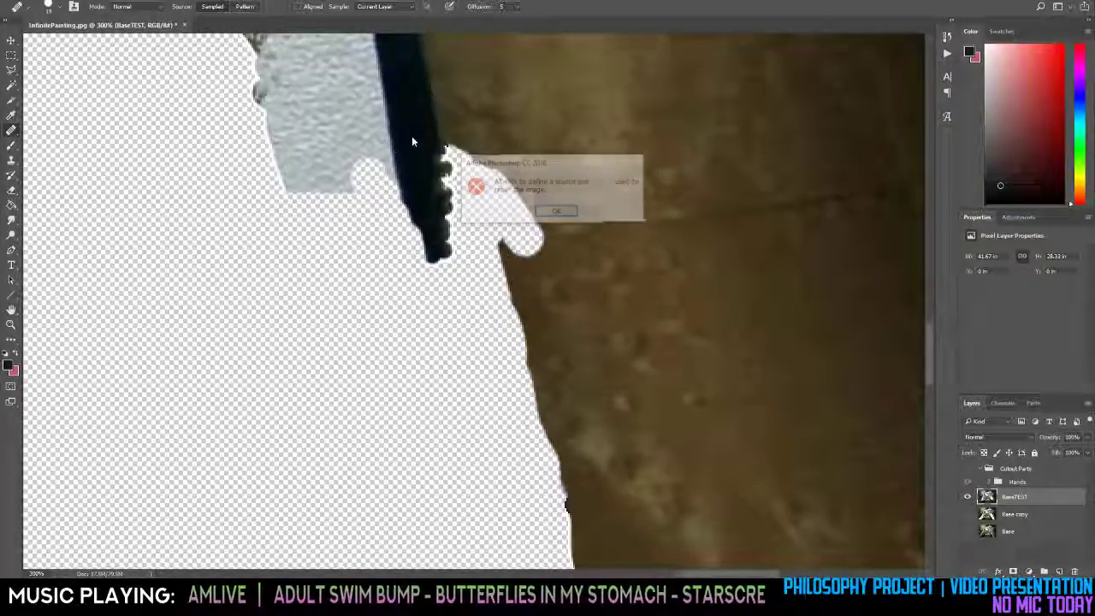
pyautogui.click(558, 211)
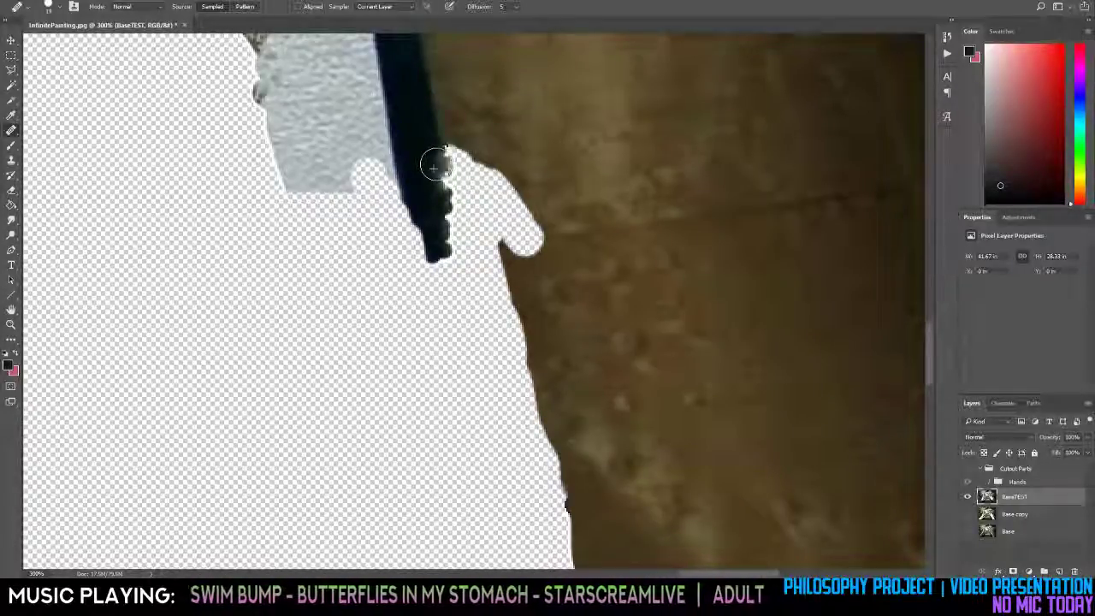
# Return to the Spot Healing Brush with the BaseTEST layer active.
pyautogui.click(11, 130)
pyautogui.click(60, 122)
pyautogui.keyDown('ctrl'); pyautogui.click(462, 189); pyautogui.keyUp('ctrl')
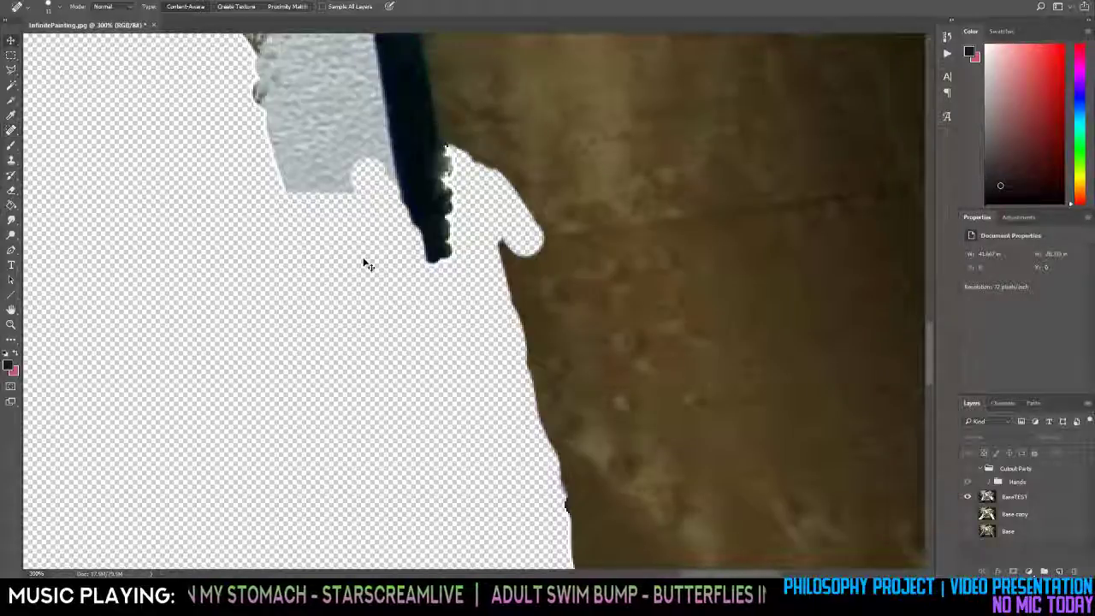
pyautogui.press('v')
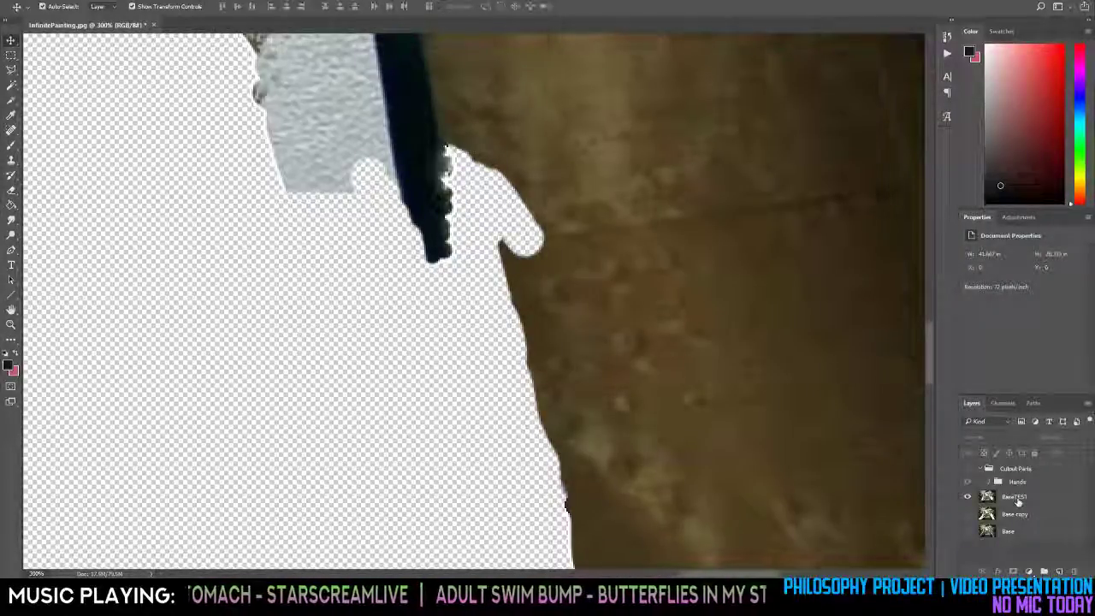
pyautogui.click(1014, 497)
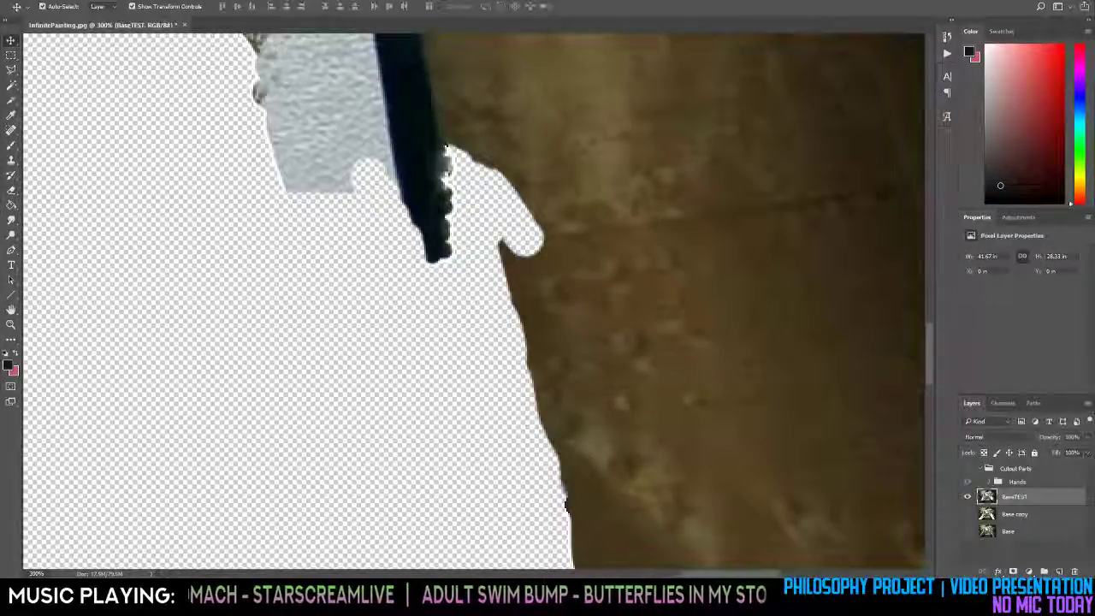
pyautogui.click(11, 130)
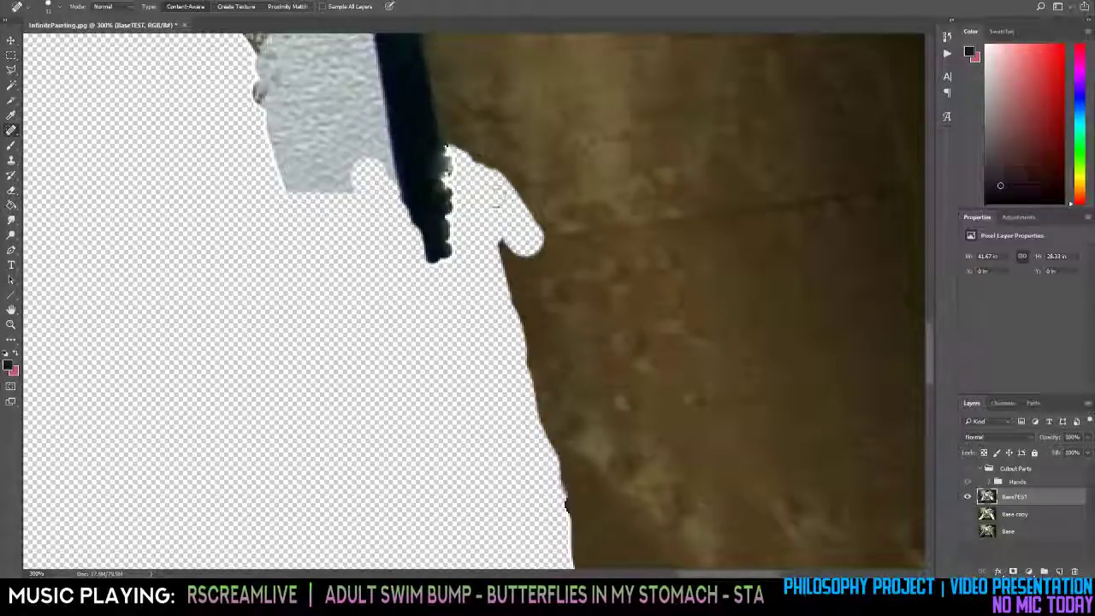
# Extend the paper-facing side of the notebook's dark edge downward by spot healing and erase the brown tip.
pyautogui.moveTo(422, 212)
pyautogui.mouseDown()
pyautogui.moveTo(425, 258)
pyautogui.moveTo(419, 238)
pyautogui.moveTo(410, 241)
pyautogui.moveTo(438, 271)
pyautogui.moveTo(409, 215)
pyautogui.moveTo(417, 256)
pyautogui.moveTo(425, 220)
pyautogui.mouseUp()
pyautogui.press('e')
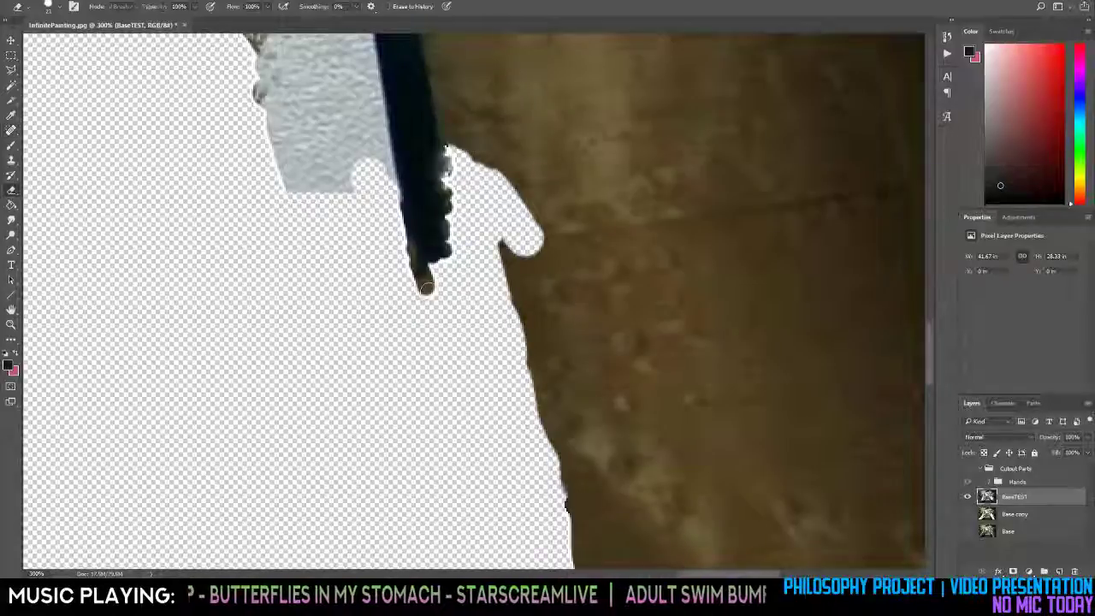
pyautogui.moveTo(419, 284)
pyautogui.mouseDown()
pyautogui.moveTo(393, 281)
pyautogui.moveTo(399, 258)
pyautogui.mouseUp()
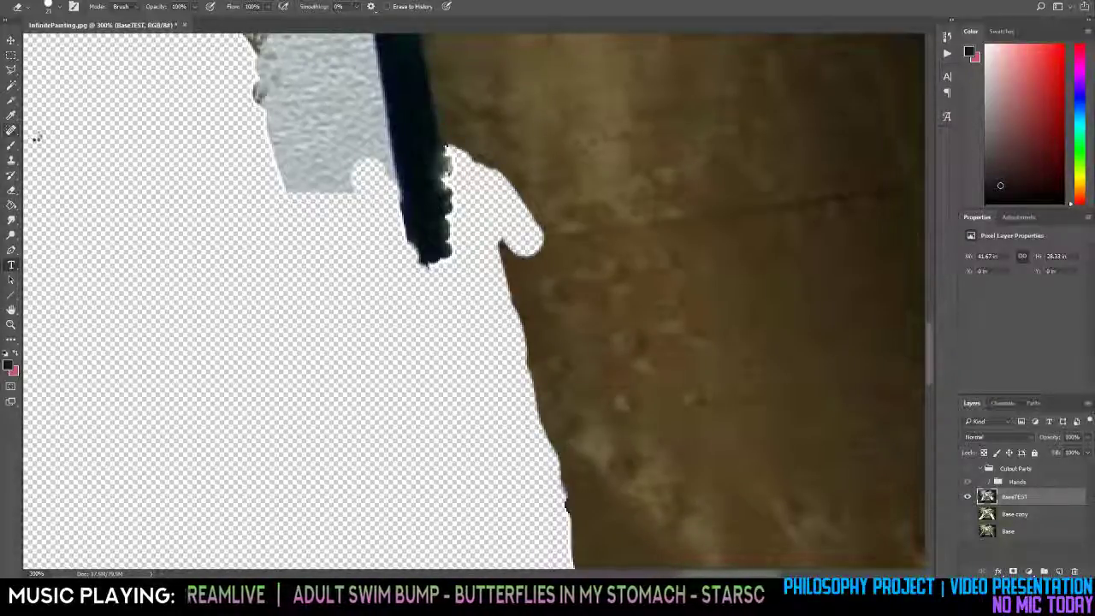
# Heal a further extension below the dark edge's lower end and erase its brown, off-colour part.
pyautogui.press('i')
pyautogui.click(12, 132)
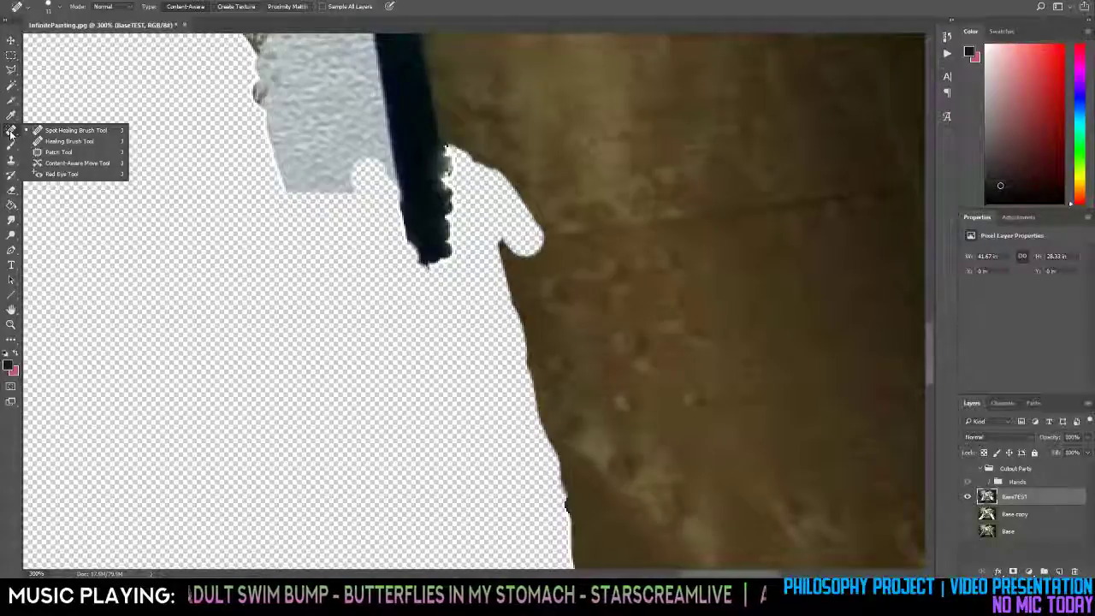
pyautogui.click(432, 280)
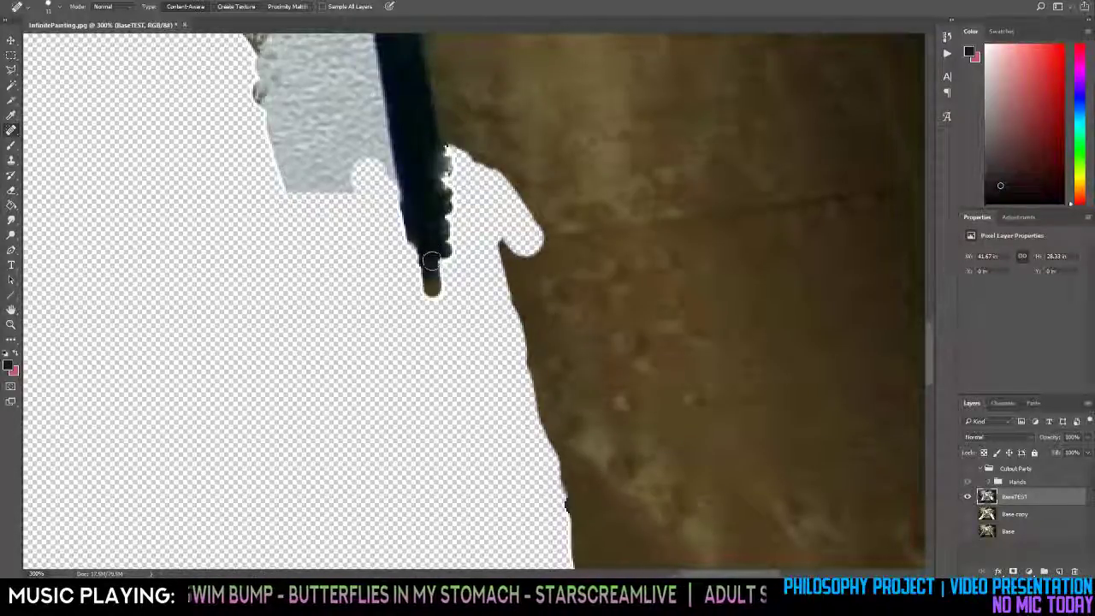
pyautogui.press('e')
pyautogui.moveTo(444, 304)
pyautogui.mouseDown()
pyautogui.moveTo(441, 290)
pyautogui.moveTo(462, 293)
pyautogui.moveTo(446, 268)
pyautogui.mouseUp()
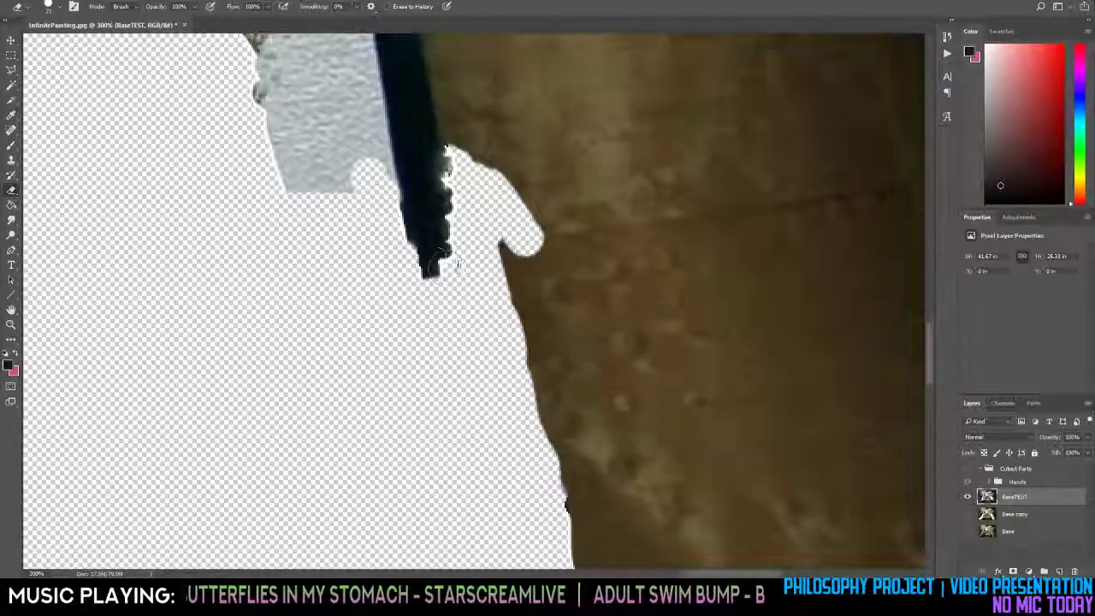
# Widen the lower end of the notebook's dark edge toward the table with the Spot Healing Brush.
pyautogui.press('j')
pyautogui.click(440, 267)
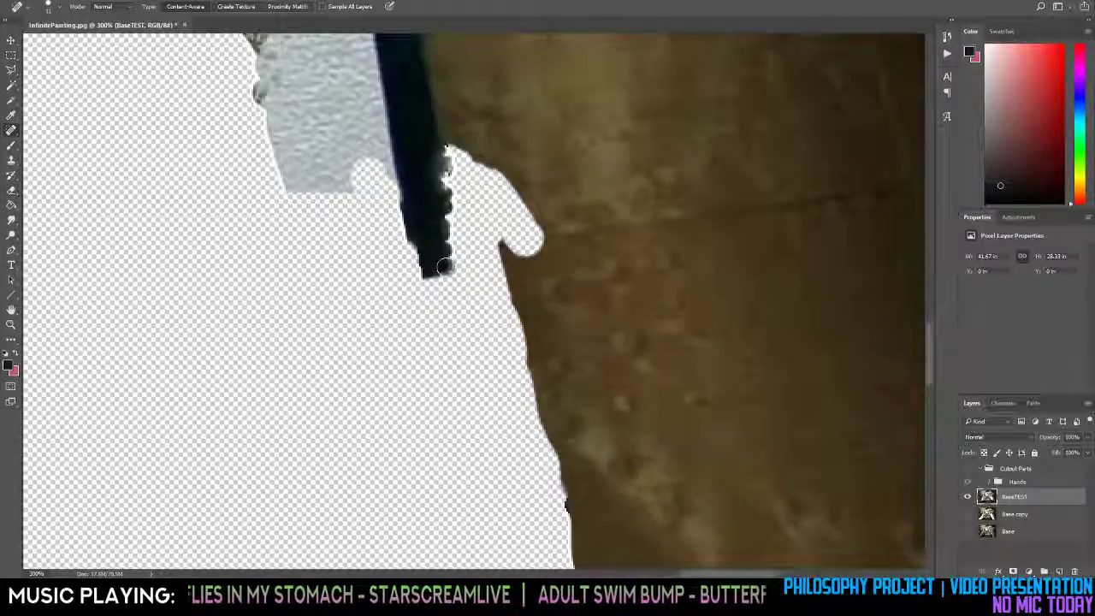
pyautogui.click(450, 217)
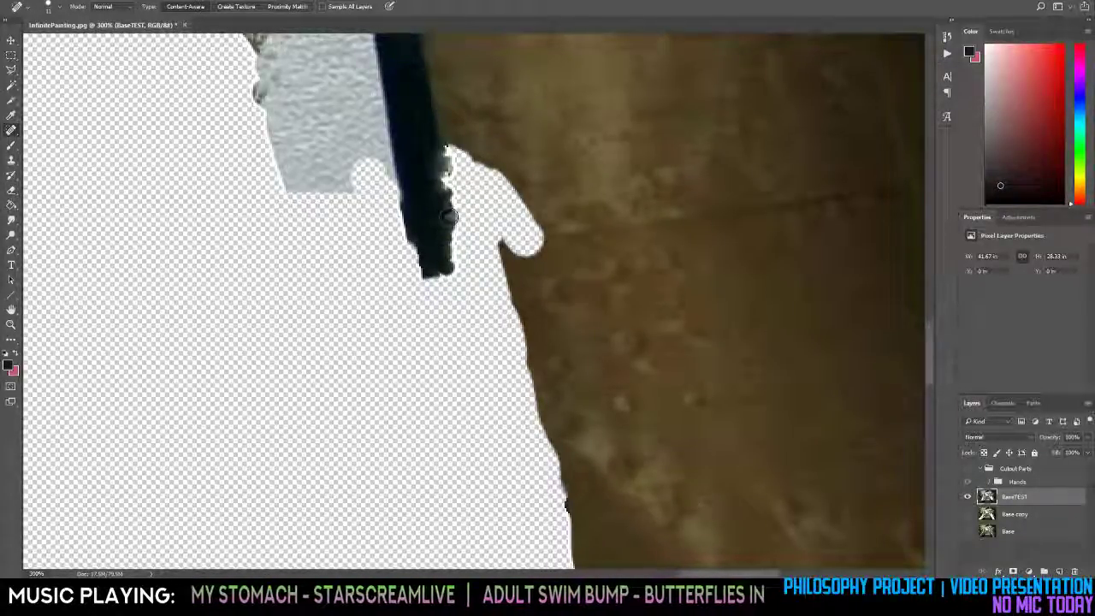
pyautogui.click(454, 257)
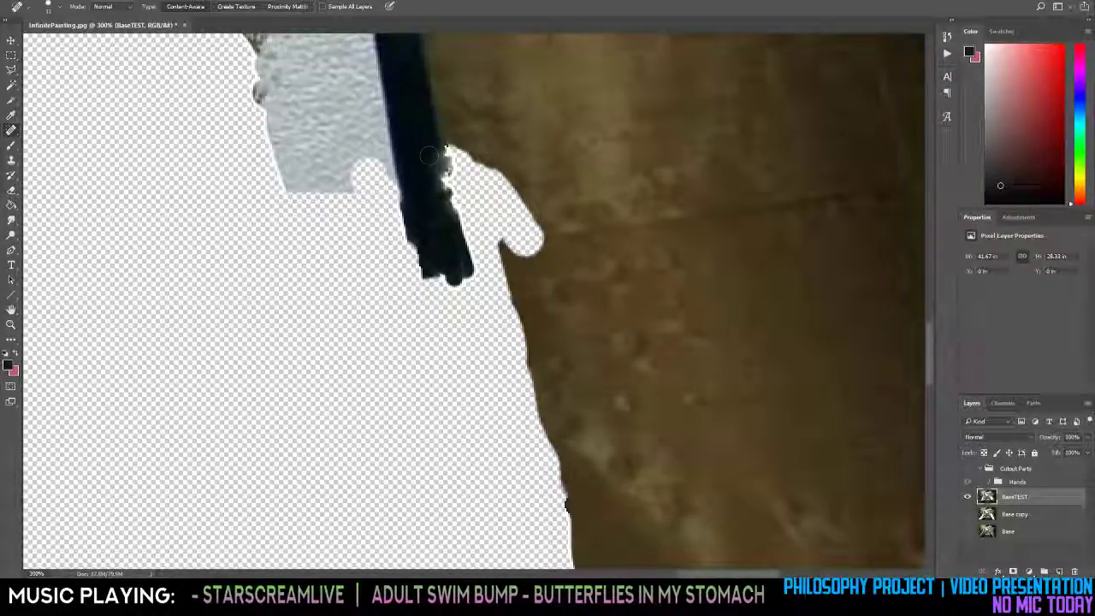
# Erase the bumpy table-facing side of the notebook's dark edge and heal it into a straight line.
pyautogui.moveTo(435, 159); pyautogui.dragTo(445, 209)
pyautogui.press('e')
pyautogui.moveTo(439, 165)
pyautogui.mouseDown()
pyautogui.moveTo(458, 203)
pyautogui.moveTo(421, 145)
pyautogui.moveTo(429, 140)
pyautogui.moveTo(441, 229)
pyautogui.mouseUp()
pyautogui.press('j')
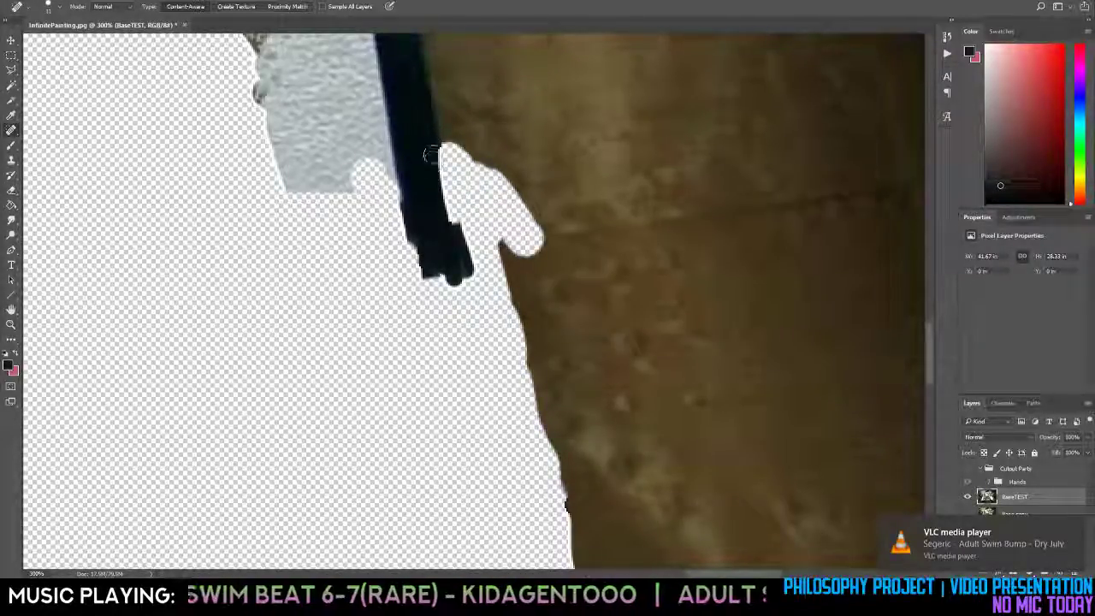
pyautogui.moveTo(435, 151); pyautogui.dragTo(455, 241)
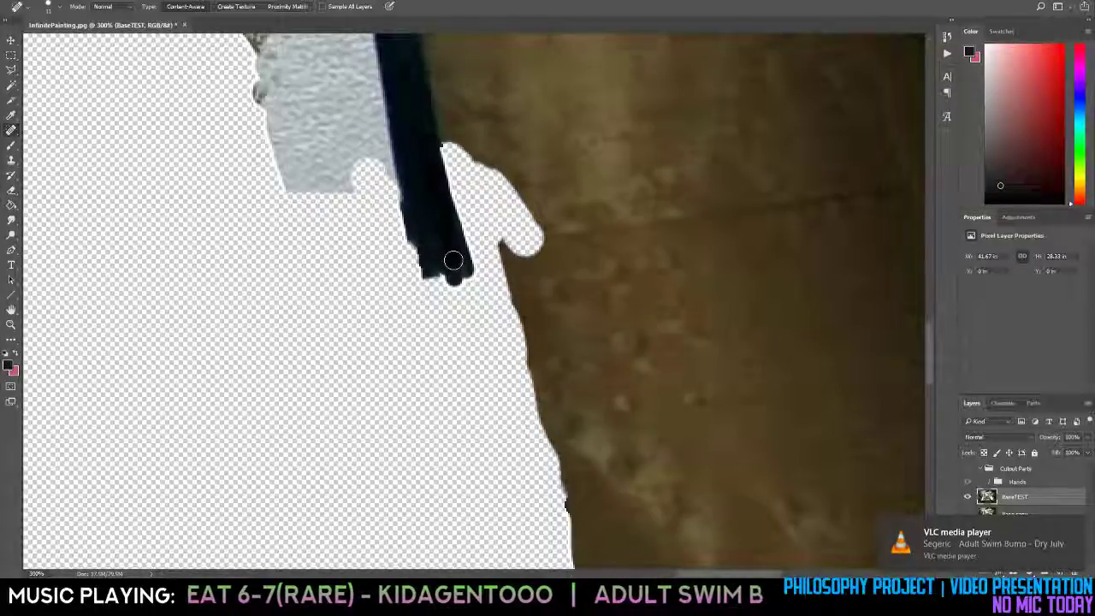
# Lengthen the notebook's dark edge downward with alternating spot-healing strokes and erasing of the brown tips.
pyautogui.moveTo(454, 310)
pyautogui.mouseDown()
pyautogui.moveTo(449, 257)
pyautogui.moveTo(454, 301)
pyautogui.mouseUp()
pyautogui.press('e')
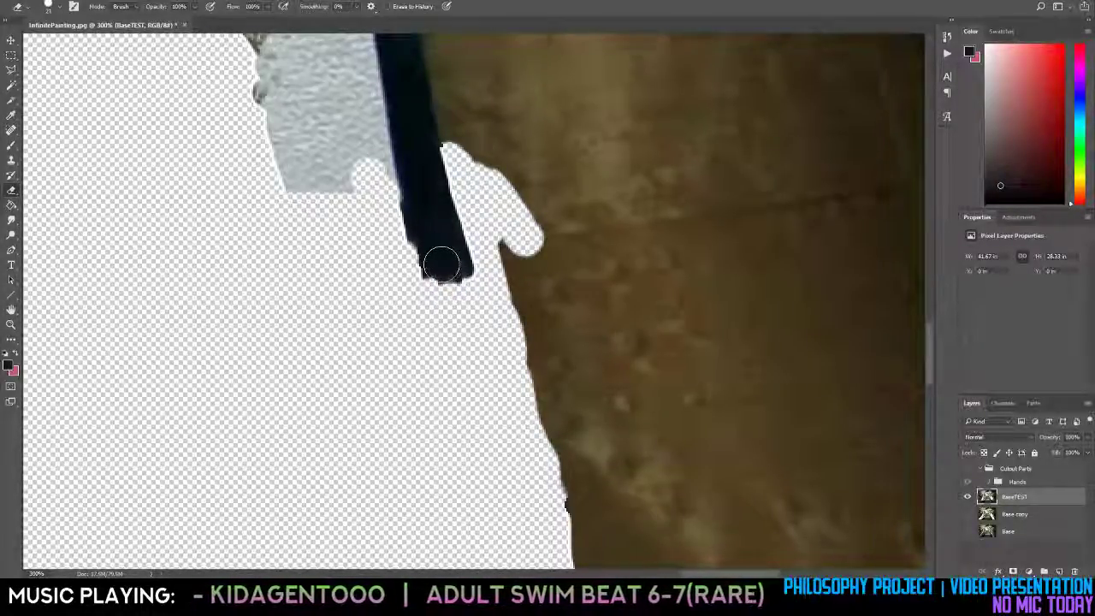
pyautogui.press('j')
pyautogui.moveTo(460, 298); pyautogui.dragTo(457, 274)
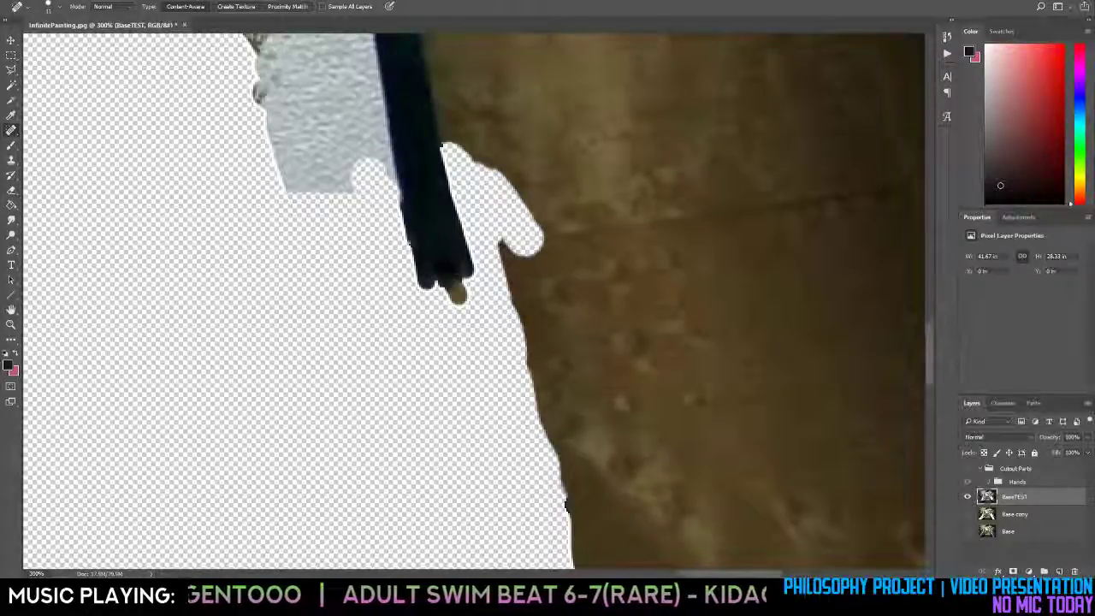
pyautogui.press('e')
pyautogui.moveTo(434, 325)
pyautogui.mouseDown()
pyautogui.moveTo(465, 305)
pyautogui.moveTo(447, 308)
pyautogui.moveTo(437, 283)
pyautogui.moveTo(438, 296)
pyautogui.moveTo(463, 305)
pyautogui.mouseUp()
pyautogui.press('j')
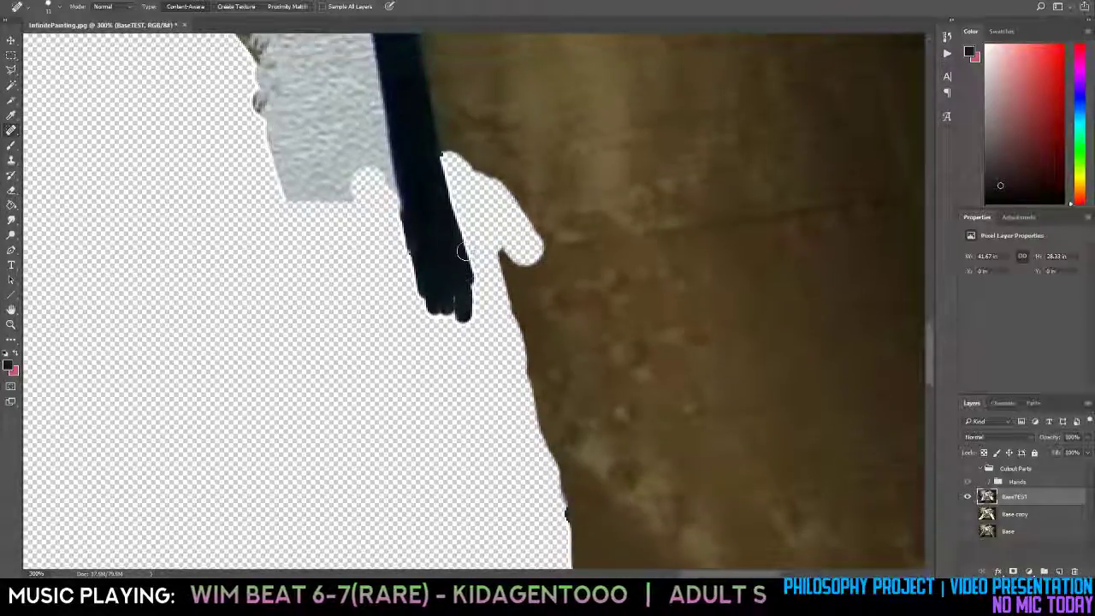
# Extend the lower end of the notebook's dark edge with spot-healing strokes and erase the uneven tip below them.
pyautogui.press('z')
pyautogui.keyDown('alt'); pyautogui.click(464, 254); pyautogui.keyUp('alt')
pyautogui.keyDown('alt'); pyautogui.click(464, 258); pyautogui.keyUp('alt')
pyautogui.keyDown('alt'); pyautogui.click(464, 266); pyautogui.keyUp('alt')
pyautogui.click(463, 271)
pyautogui.click(463, 271)
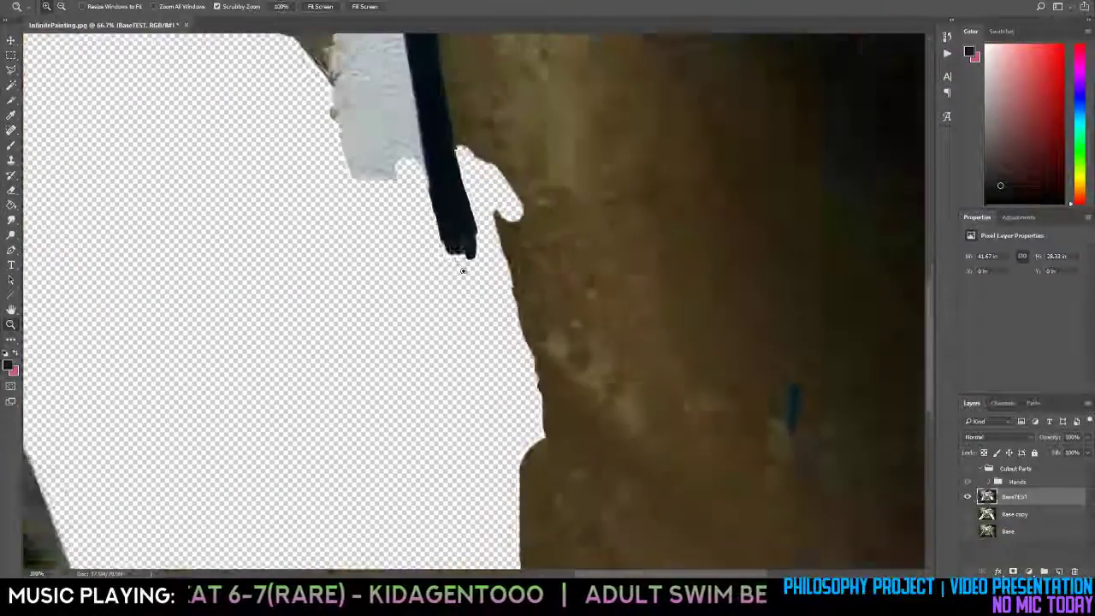
pyautogui.click(463, 271)
pyautogui.press('space')
pyautogui.moveTo(463, 268); pyautogui.dragTo(399, 249)
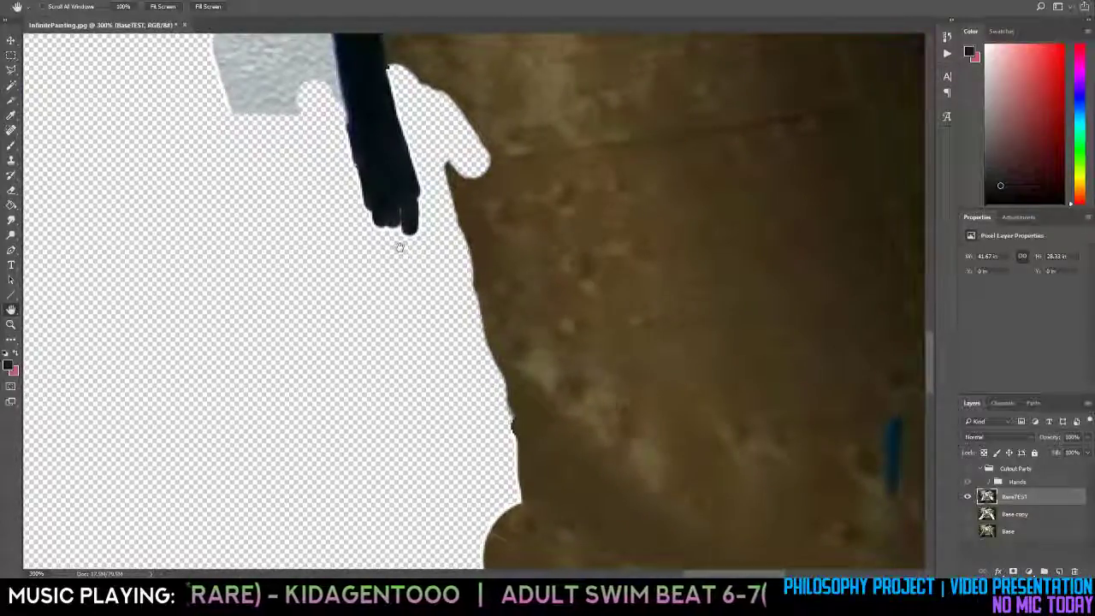
pyautogui.press('j')
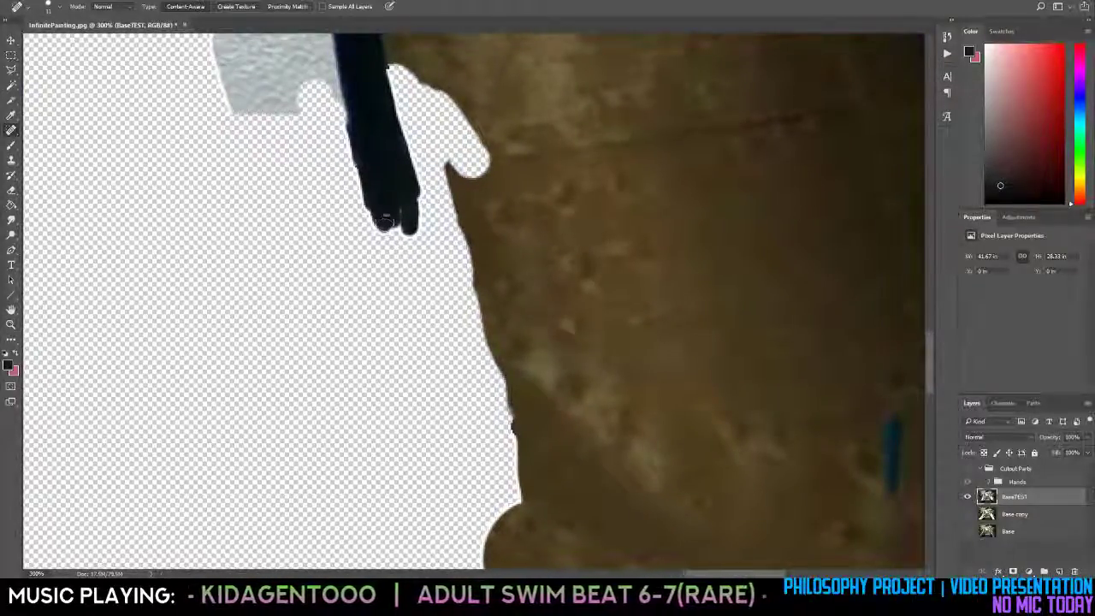
pyautogui.moveTo(388, 219); pyautogui.dragTo(392, 245)
pyautogui.moveTo(404, 205)
pyautogui.mouseDown()
pyautogui.moveTo(409, 243)
pyautogui.moveTo(384, 238)
pyautogui.moveTo(375, 220)
pyautogui.moveTo(391, 240)
pyautogui.moveTo(399, 300)
pyautogui.moveTo(377, 288)
pyautogui.moveTo(410, 271)
pyautogui.moveTo(379, 266)
pyautogui.moveTo(379, 254)
pyautogui.mouseUp()
pyautogui.click(381, 254)
pyautogui.press('e')
pyautogui.press('j')
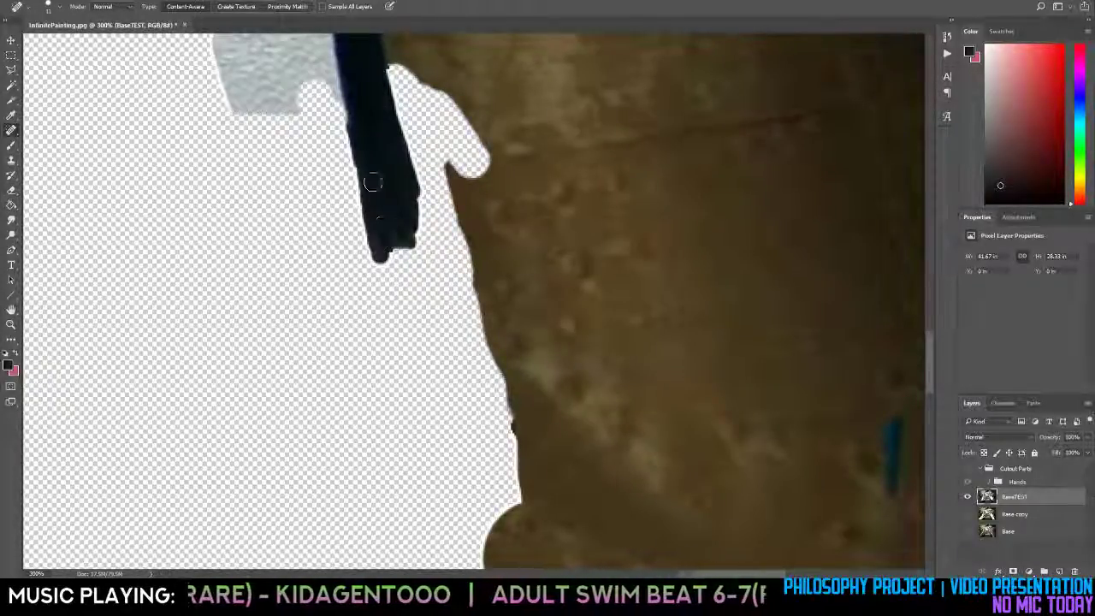
# Heal along the hole-facing side of the dark edge's lower end and erase its ragged tip to a flat end.
pyautogui.moveTo(363, 169); pyautogui.dragTo(368, 230)
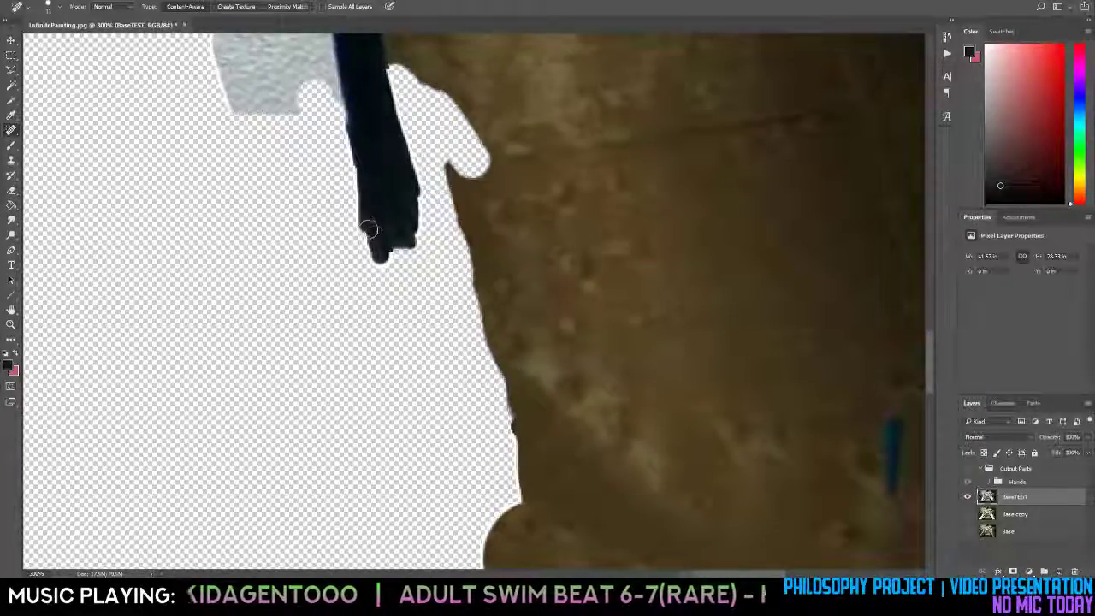
pyautogui.press('e')
pyautogui.moveTo(398, 267)
pyautogui.mouseDown()
pyautogui.moveTo(358, 267)
pyautogui.moveTo(400, 276)
pyautogui.mouseUp()
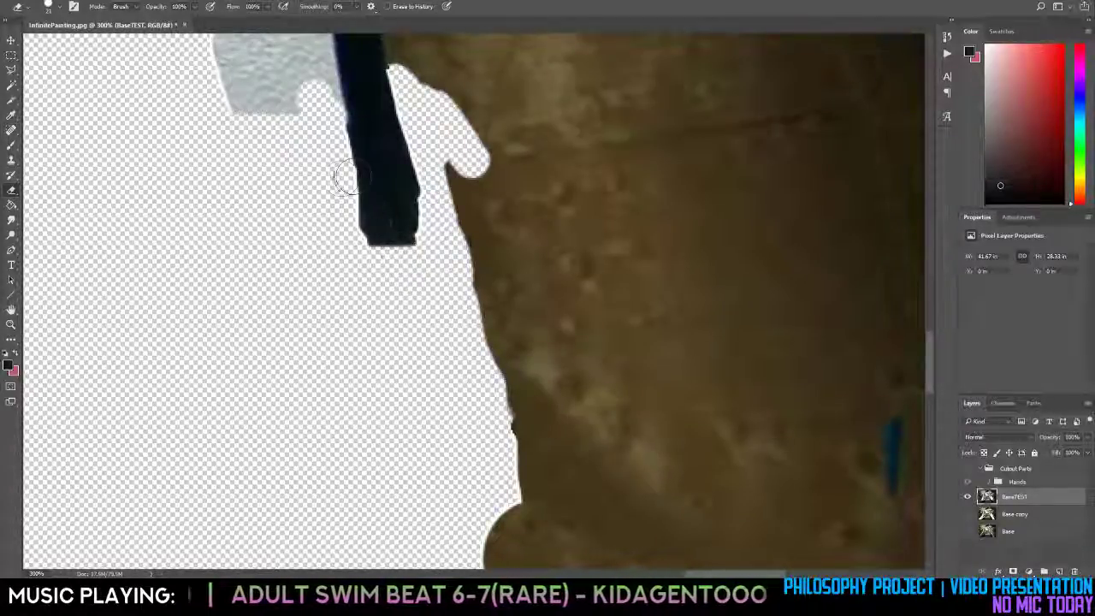
# Heal a short extension below the dark edge's flat end and widen its table-facing side.
pyautogui.scroll(1, 388, 196)
pyautogui.scroll(-1, 387, 197)
pyautogui.press('j')
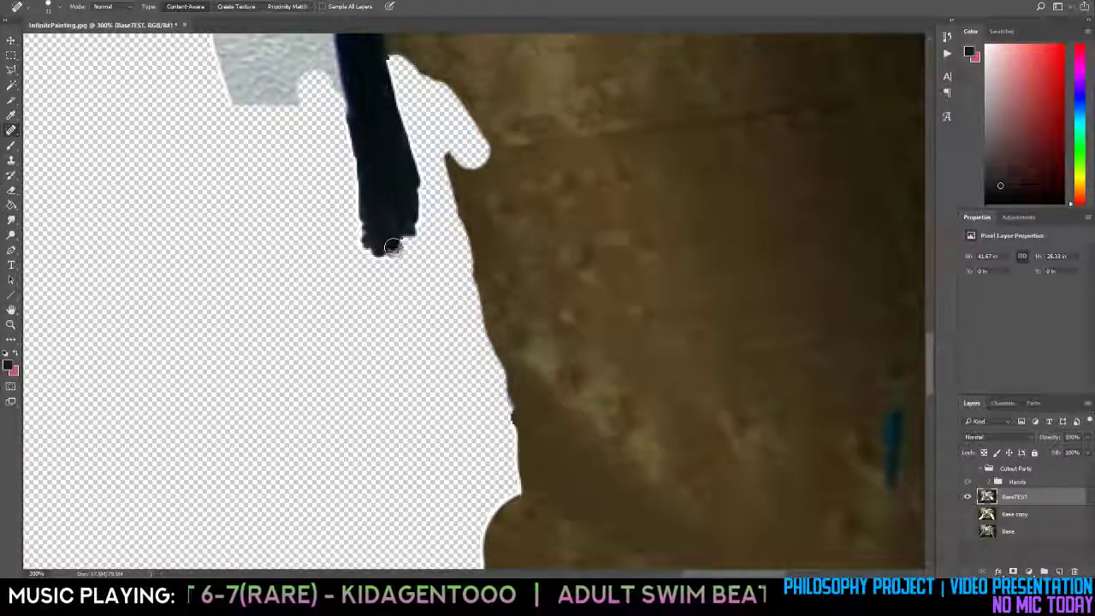
pyautogui.click(409, 248)
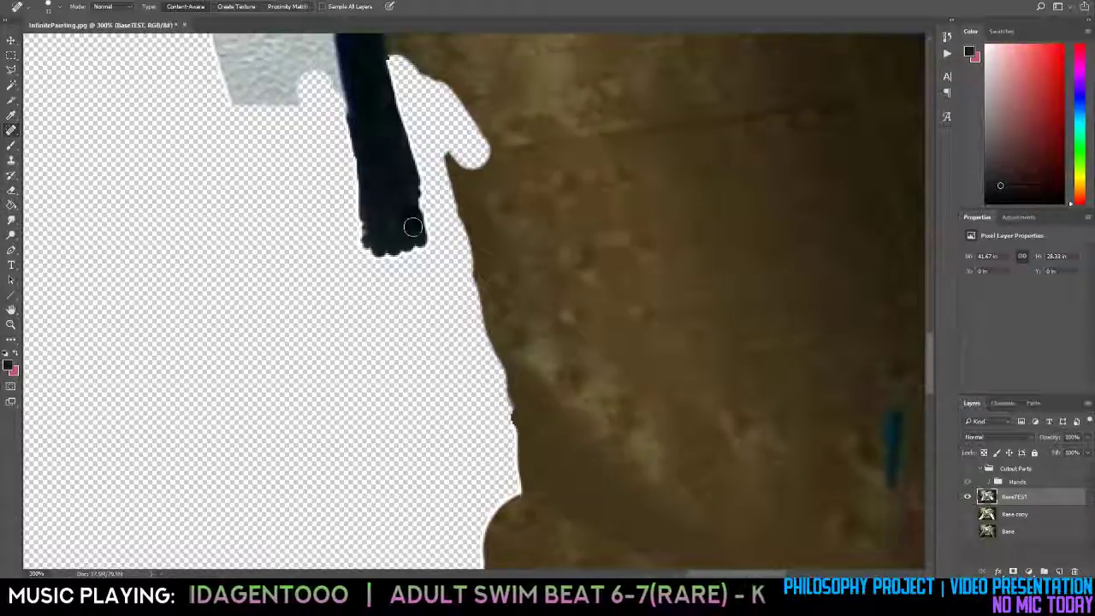
pyautogui.moveTo(419, 195); pyautogui.dragTo(419, 226)
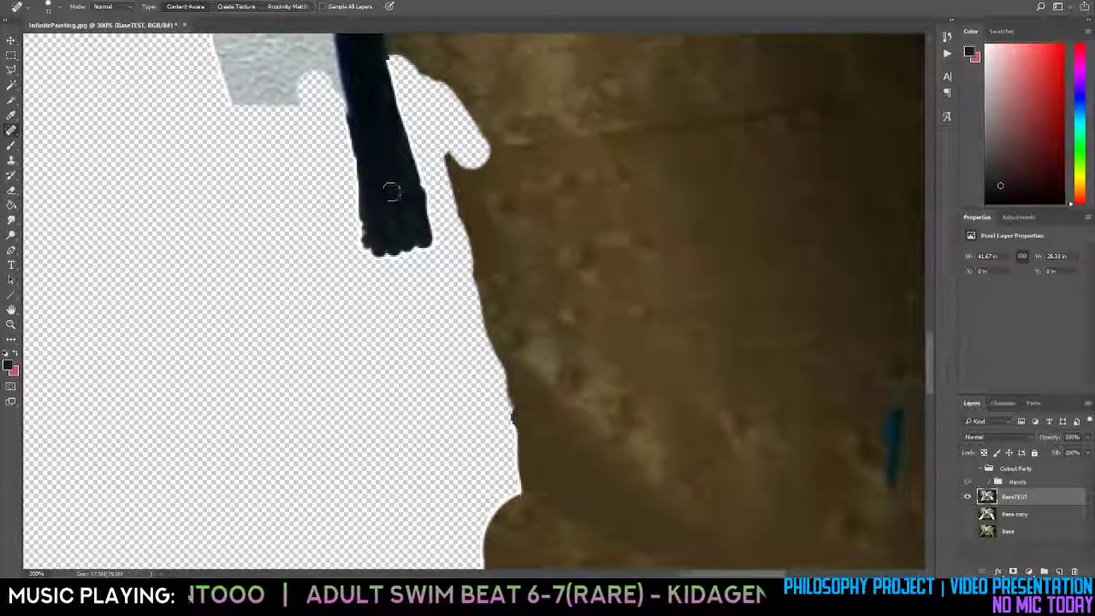
# Lengthen the notebook's dark edge with two more spot-healed bands across its lower end.
pyautogui.scroll(5, 392, 188)
pyautogui.scroll(-8, 379, 265)
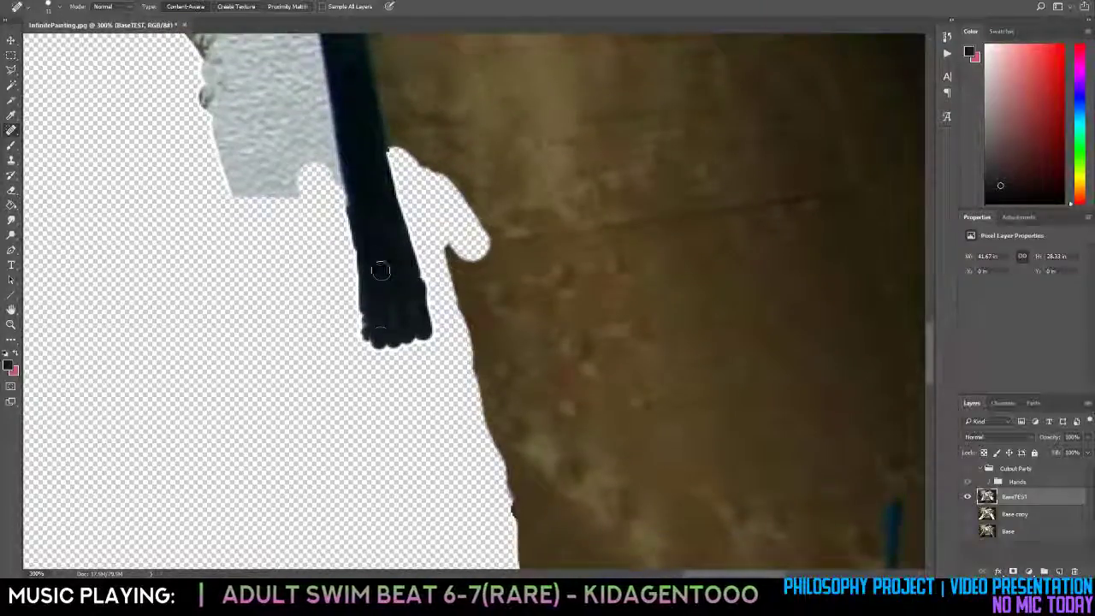
pyautogui.press('z')
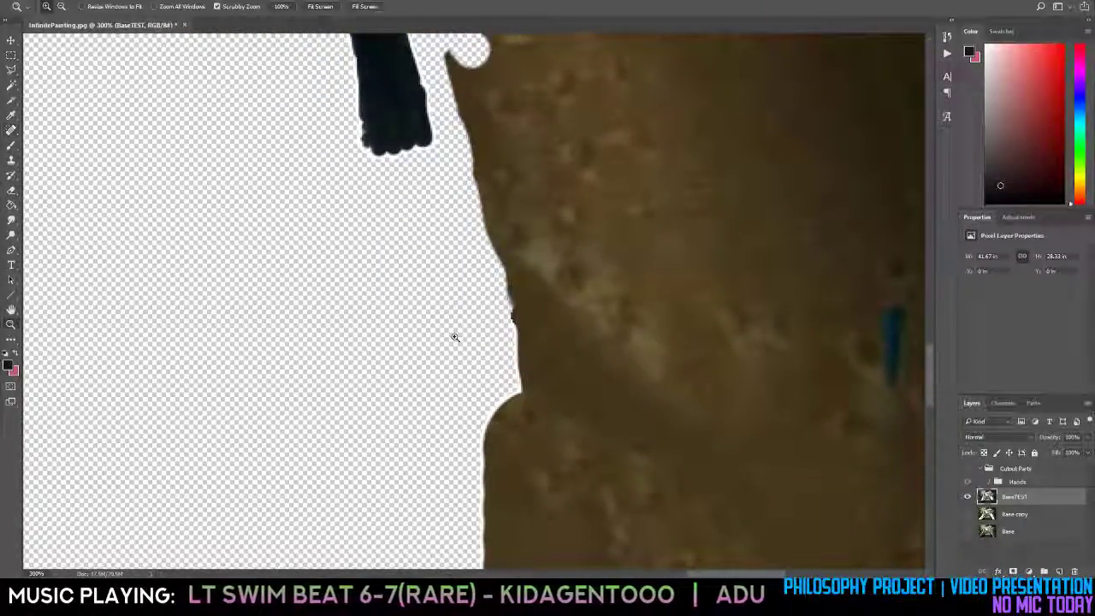
pyautogui.keyDown('alt'); pyautogui.click(453, 338); pyautogui.keyUp('alt')
pyautogui.keyDown('alt'); pyautogui.click(435, 369); pyautogui.keyUp('alt')
pyautogui.keyDown('alt'); pyautogui.click(426, 382); pyautogui.keyUp('alt')
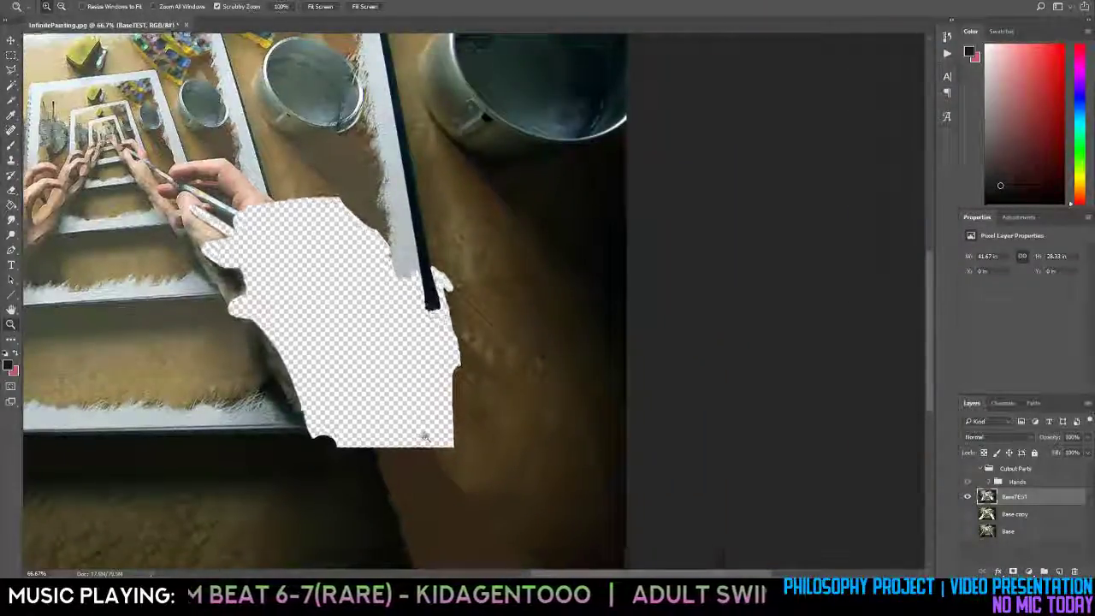
pyautogui.click(421, 428)
pyautogui.click(416, 355)
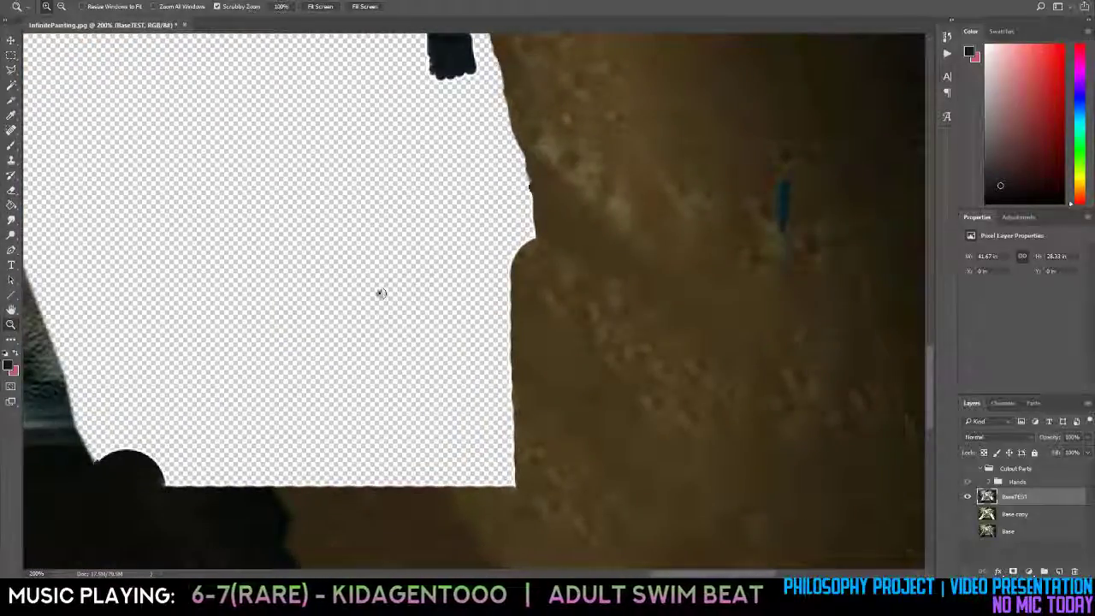
pyautogui.press('h')
pyautogui.moveTo(382, 288); pyautogui.dragTo(513, 320)
pyautogui.press('j')
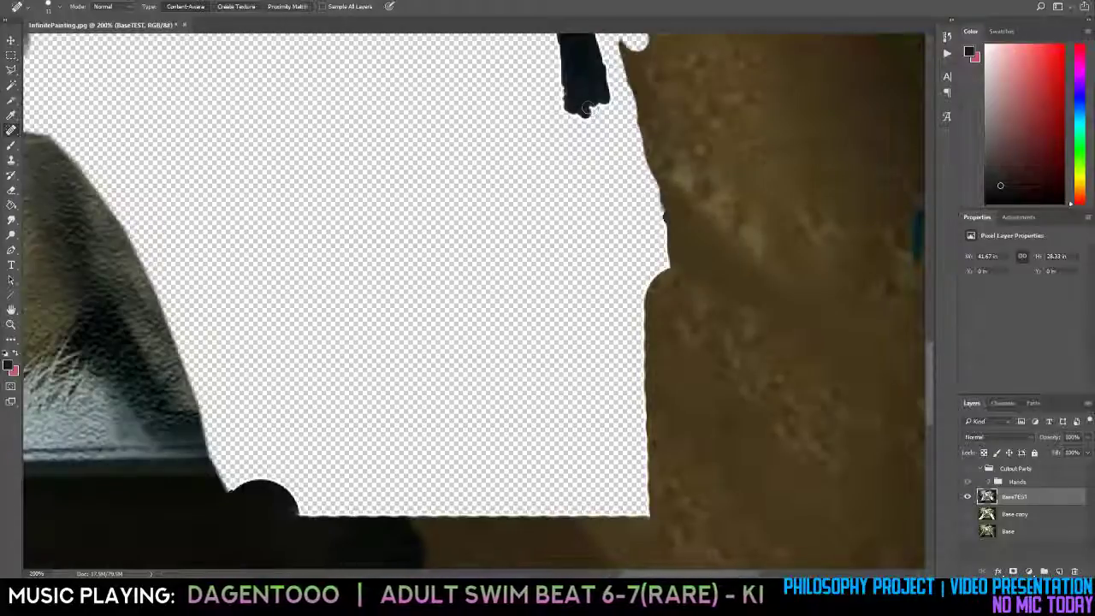
pyautogui.moveTo(574, 109)
pyautogui.mouseDown()
pyautogui.moveTo(600, 108)
pyautogui.moveTo(608, 120)
pyautogui.mouseUp()
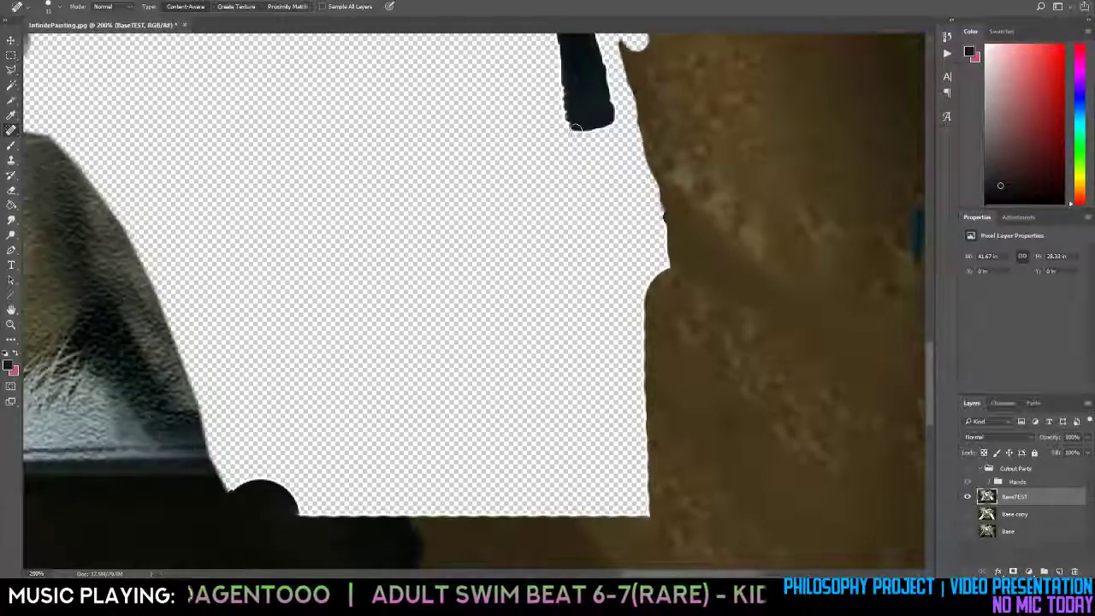
pyautogui.moveTo(580, 134)
pyautogui.mouseDown()
pyautogui.moveTo(592, 147)
pyautogui.moveTo(571, 137)
pyautogui.moveTo(575, 151)
pyautogui.moveTo(606, 141)
pyautogui.moveTo(614, 151)
pyautogui.moveTo(609, 124)
pyautogui.moveTo(609, 137)
pyautogui.mouseUp()
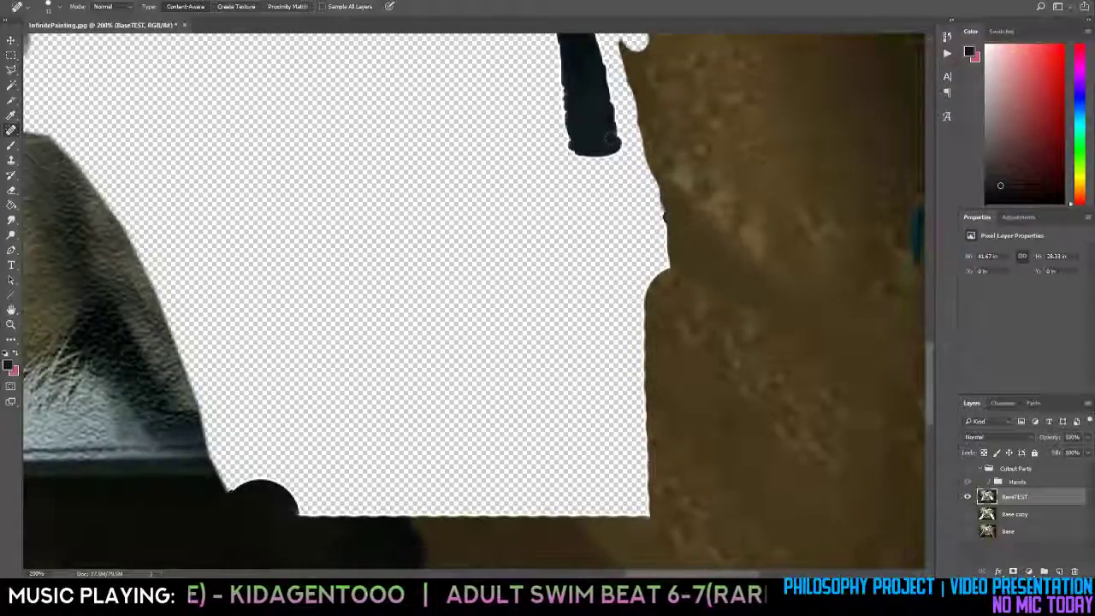
# Heal another band below the dark edge and erase the brown tip at its table-facing corner.
pyautogui.scroll(4, 590, 147)
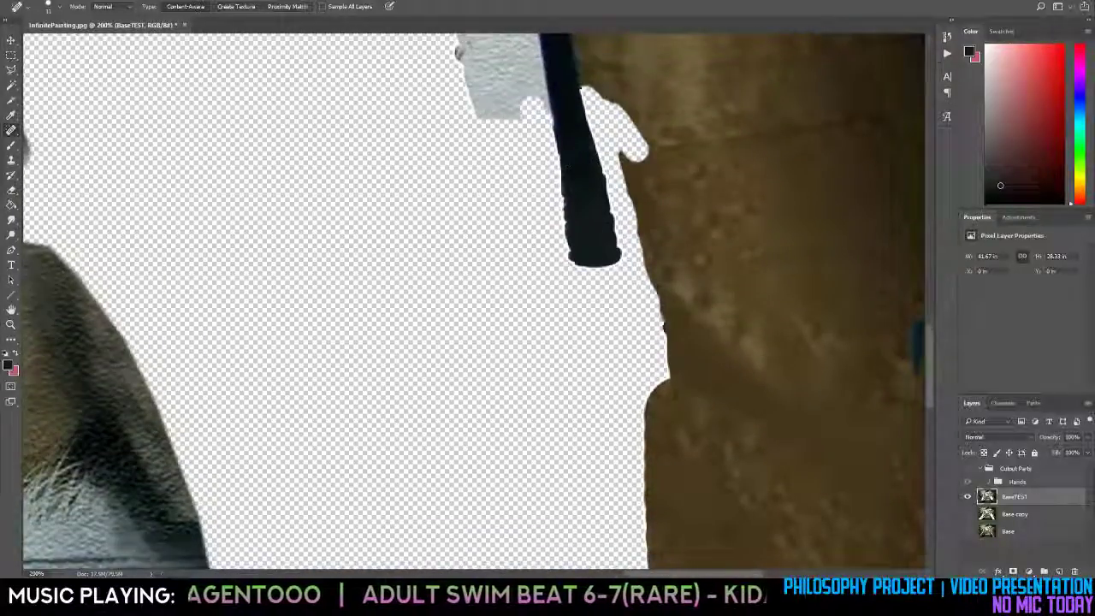
pyautogui.moveTo(582, 268)
pyautogui.mouseDown()
pyautogui.moveTo(611, 268)
pyautogui.moveTo(587, 272)
pyautogui.moveTo(598, 280)
pyautogui.moveTo(616, 262)
pyautogui.moveTo(619, 281)
pyautogui.mouseUp()
pyautogui.scroll(-3, 604, 257)
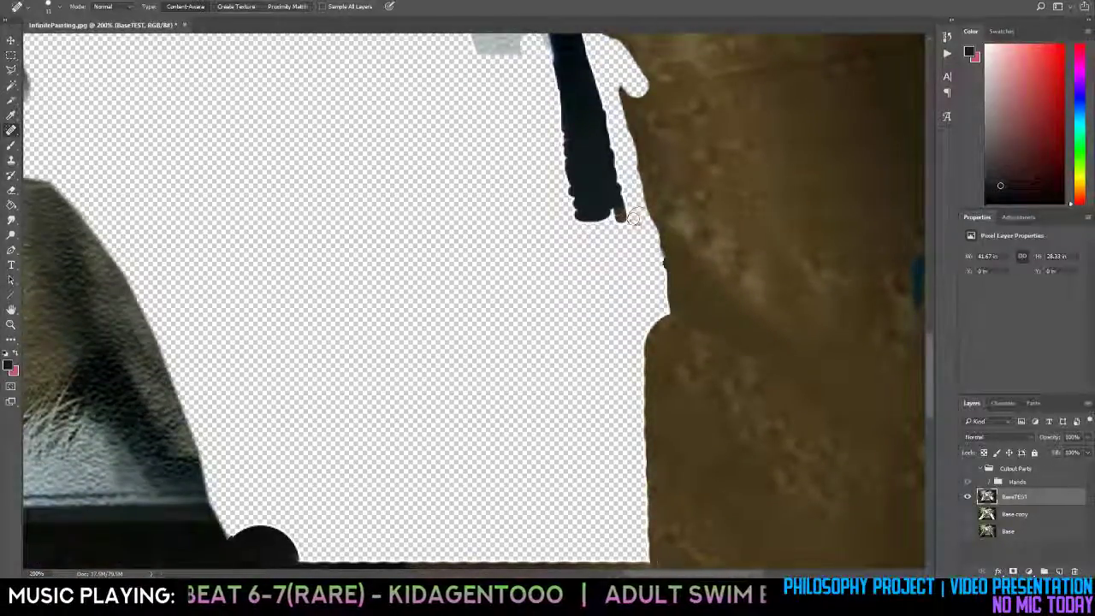
pyautogui.press('e')
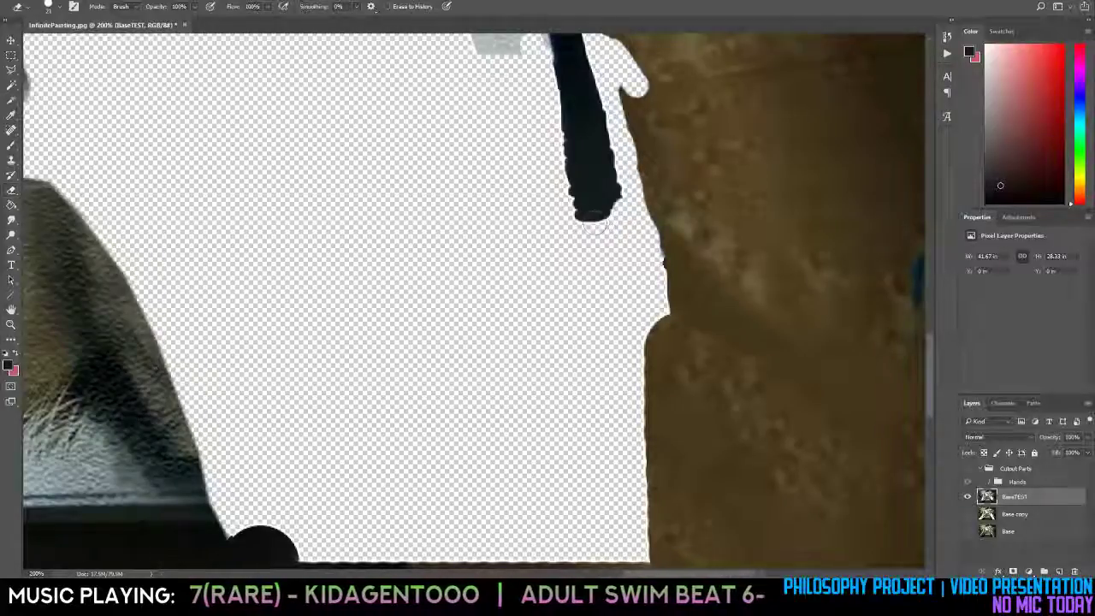
# Continue the dark edge downward with spot-healing strokes, filling its hole-facing side and evening out the lower end.
pyautogui.press('j')
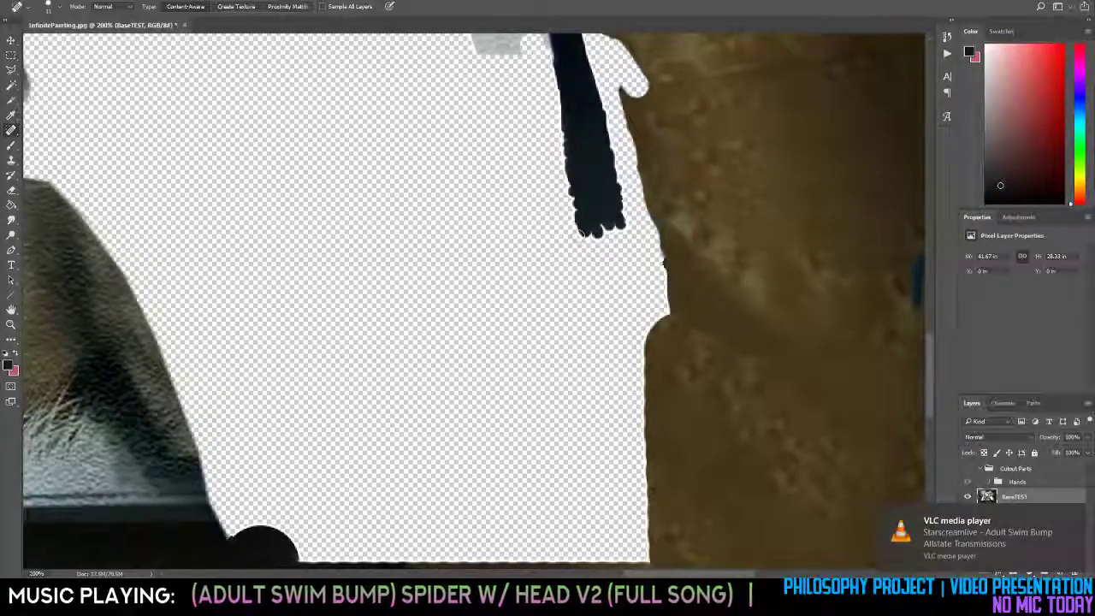
pyautogui.moveTo(584, 237)
pyautogui.mouseDown()
pyautogui.moveTo(617, 225)
pyautogui.moveTo(599, 233)
pyautogui.moveTo(610, 249)
pyautogui.moveTo(585, 251)
pyautogui.moveTo(612, 248)
pyautogui.mouseUp()
pyautogui.moveTo(581, 196); pyautogui.dragTo(586, 211)
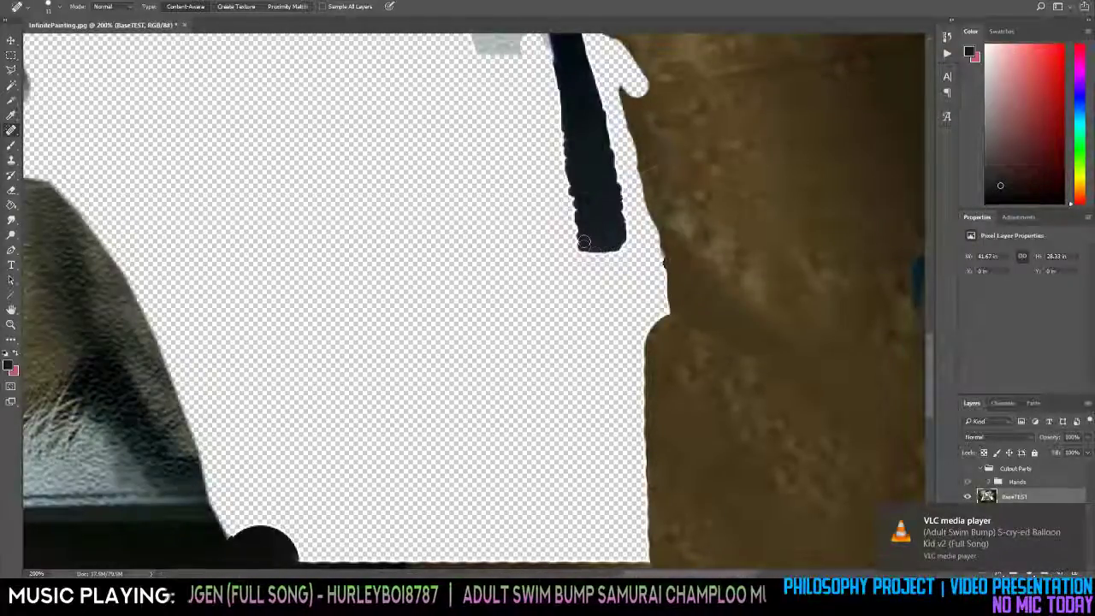
pyautogui.moveTo(586, 250); pyautogui.dragTo(611, 245)
# Heal the dark edge further down from its table-facing corner, erasing the grey tip and filling the rest of the end.
pyautogui.scroll(-2, 605, 242)
pyautogui.scroll(-2, 606, 238)
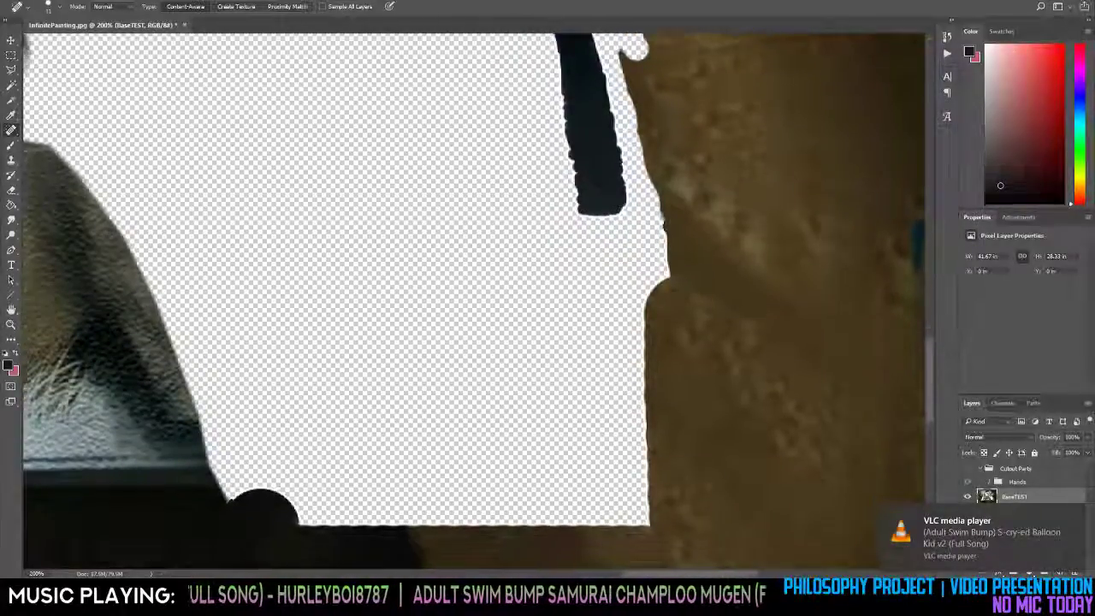
pyautogui.scroll(1, 618, 219)
pyautogui.press('z')
pyautogui.keyDown('alt'); pyautogui.click(620, 219); pyautogui.keyUp('alt')
pyautogui.keyDown('alt'); pyautogui.click(619, 217); pyautogui.keyUp('alt')
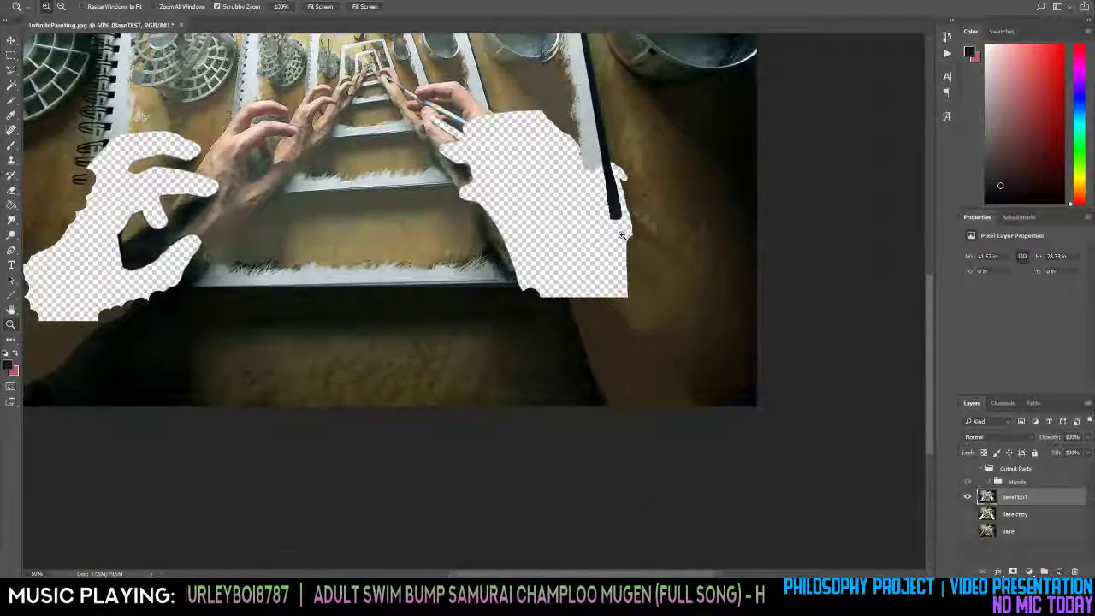
pyautogui.click(622, 234)
pyautogui.click(622, 234)
pyautogui.click(622, 234)
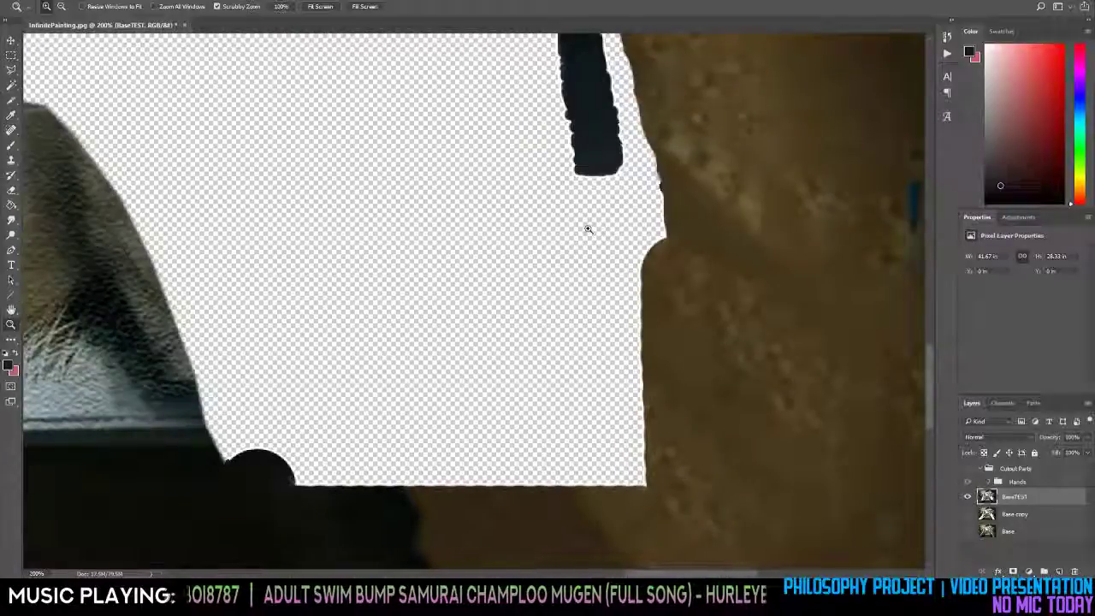
pyautogui.press('j')
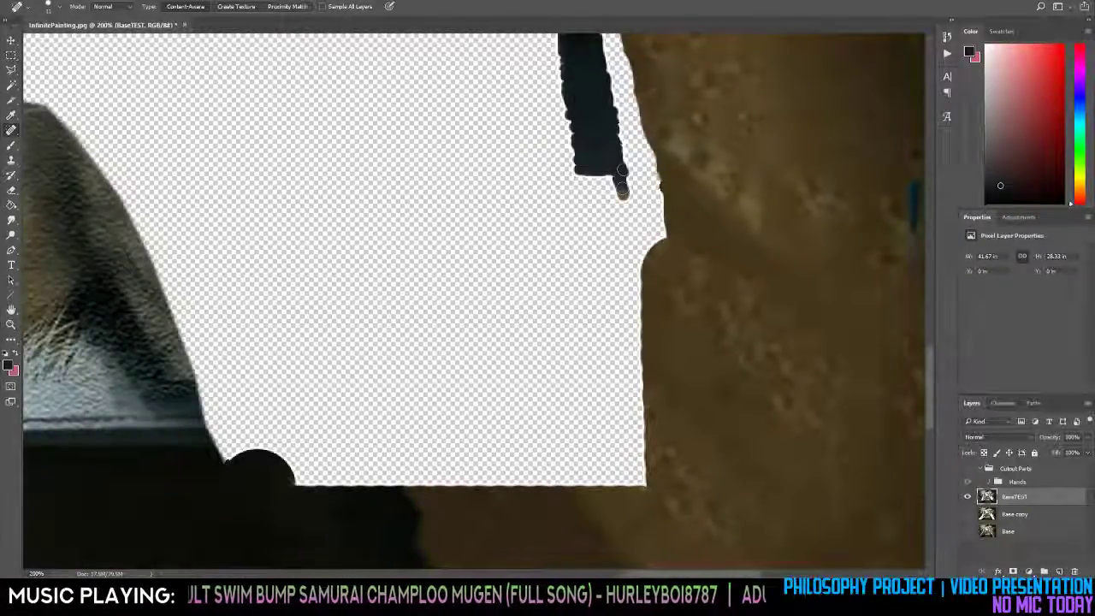
pyautogui.press('b')
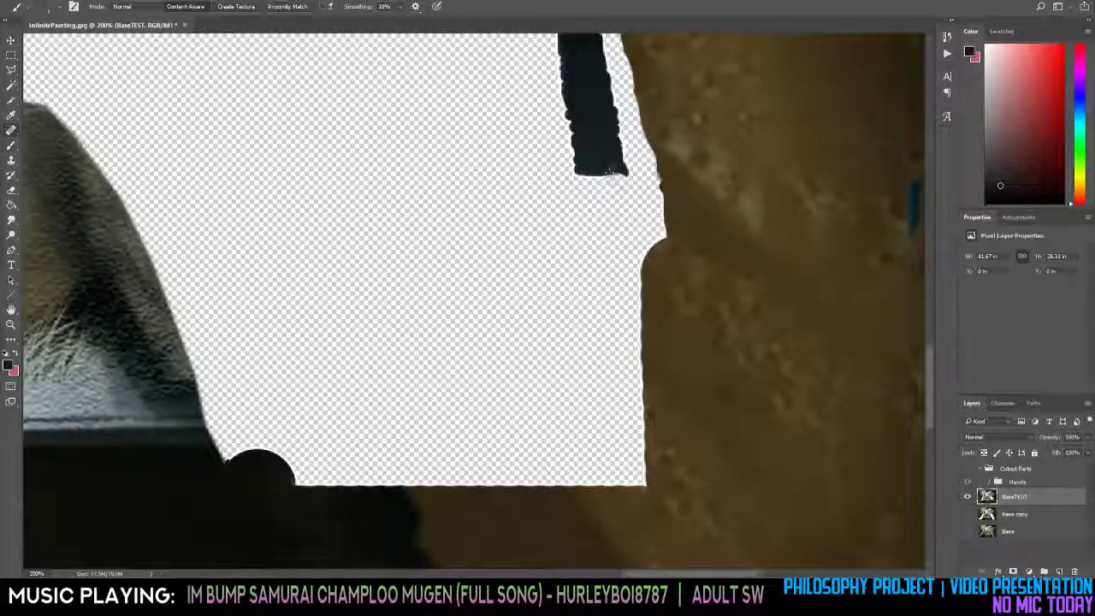
pyautogui.press('j')
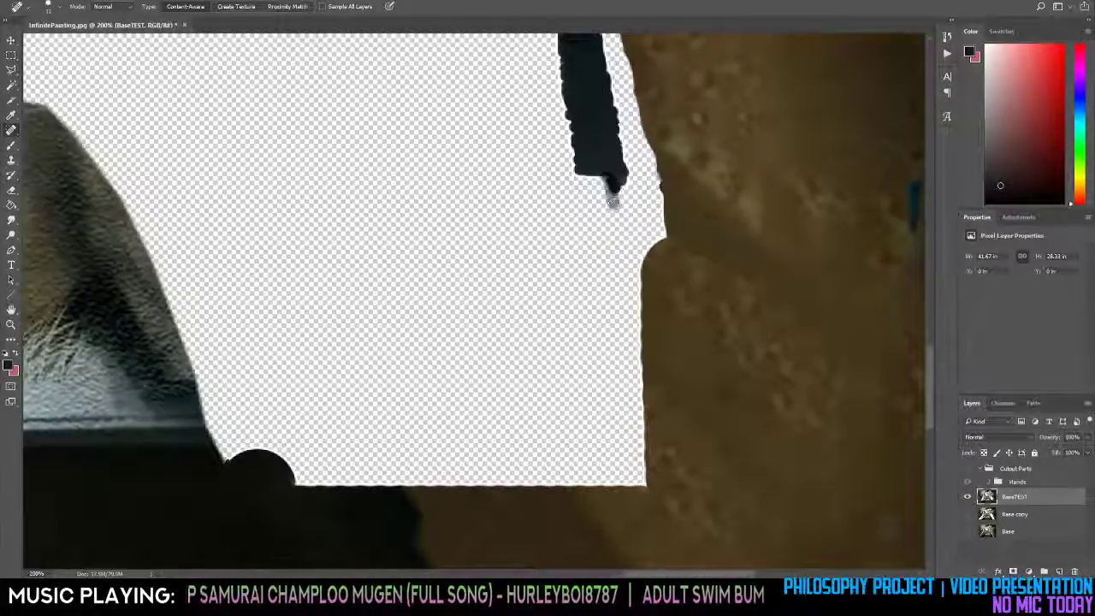
pyautogui.press('e')
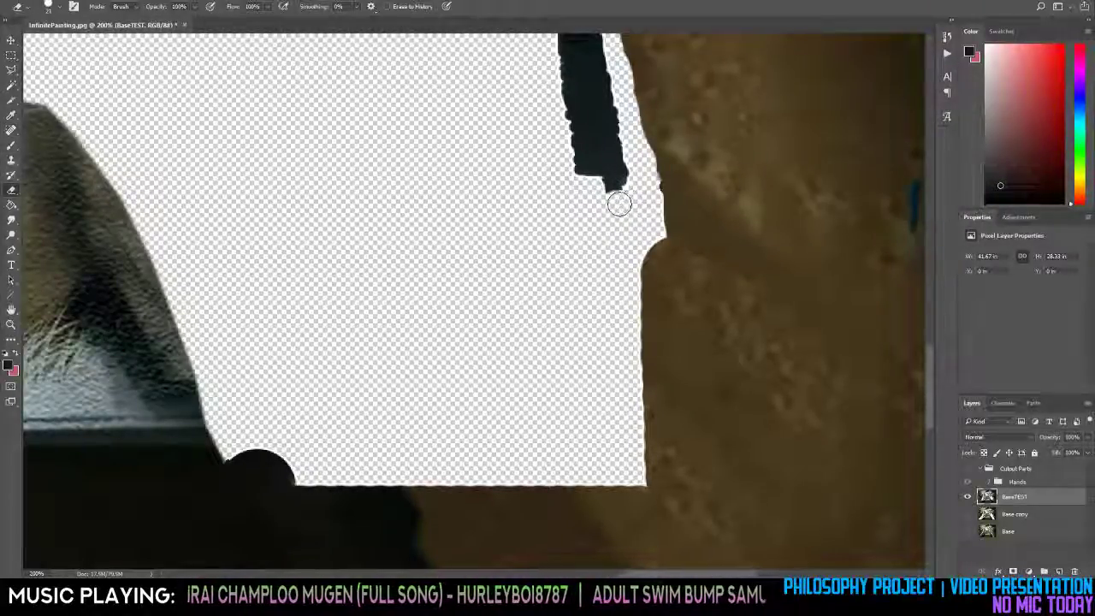
pyautogui.press('j')
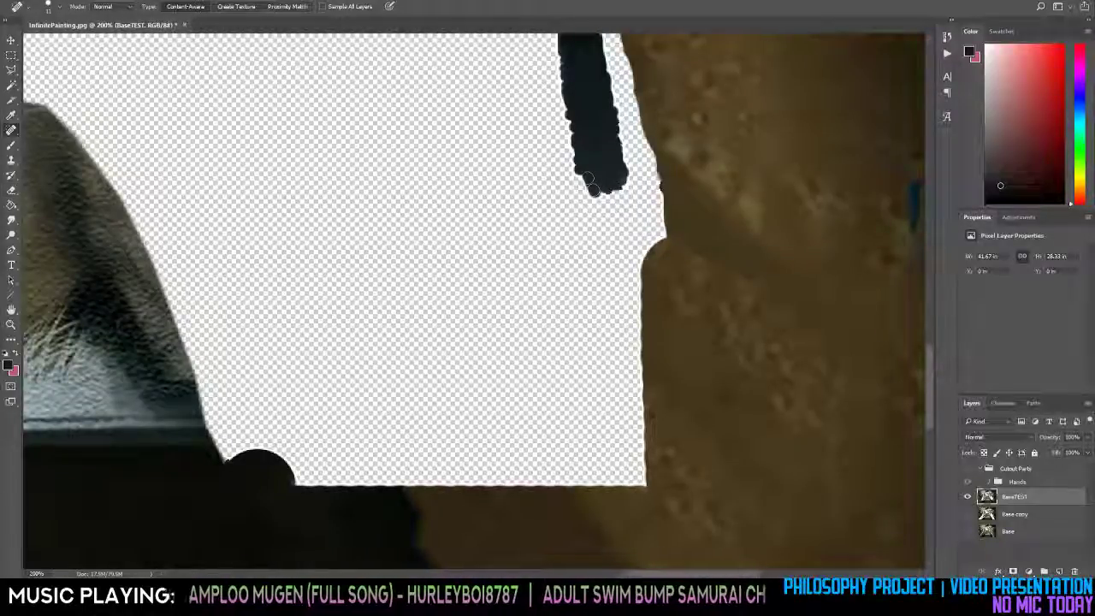
pyautogui.moveTo(604, 190); pyautogui.dragTo(616, 201)
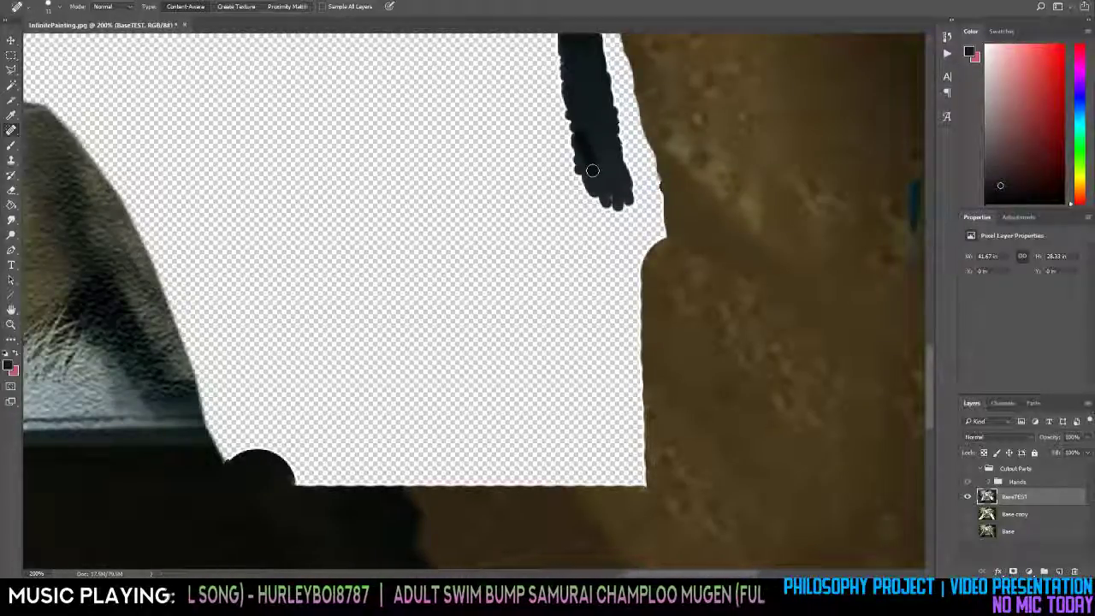
# Examine the extended dark edge against the whole painting and the remaining hole.
pyautogui.press('z')
pyautogui.keyDown('alt'); pyautogui.click(592, 168); pyautogui.keyUp('alt')
pyautogui.keyDown('alt'); pyautogui.click(592, 168); pyautogui.keyUp('alt')
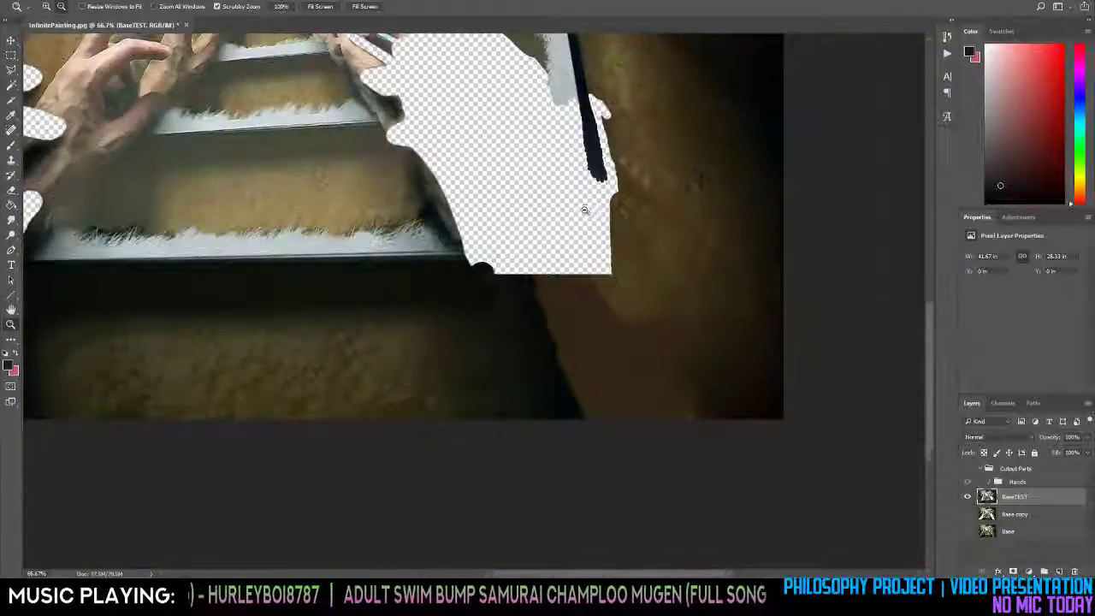
pyautogui.keyDown('alt'); pyautogui.click(585, 209); pyautogui.keyUp('alt')
pyautogui.scroll(6, 586, 210)
pyautogui.moveTo(586, 210); pyautogui.dragTo(582, 266)
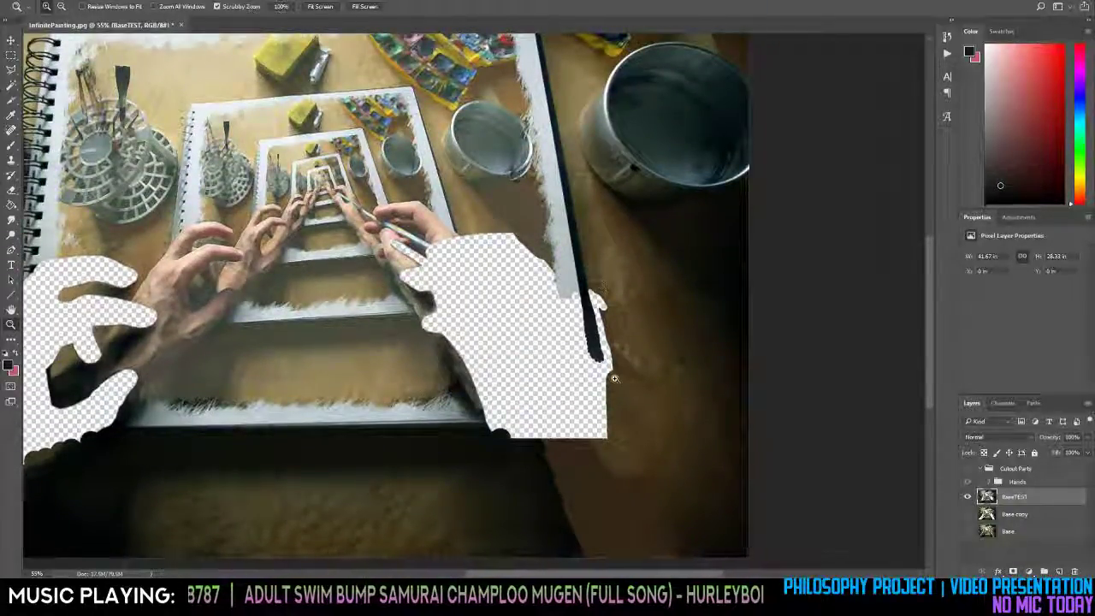
pyautogui.scroll(3, 614, 378)
pyautogui.scroll(-8, 599, 351)
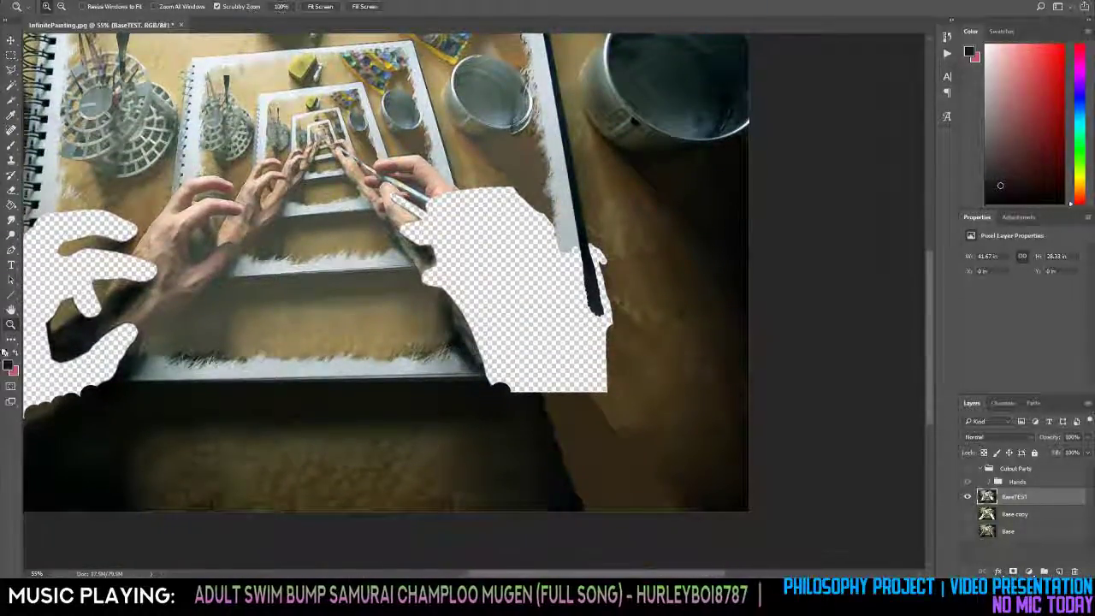
# Draw unfilled guide lines extending both sides of the notebook's dark edge downward and its bottom edge across the hole.
pyautogui.click(11, 295)
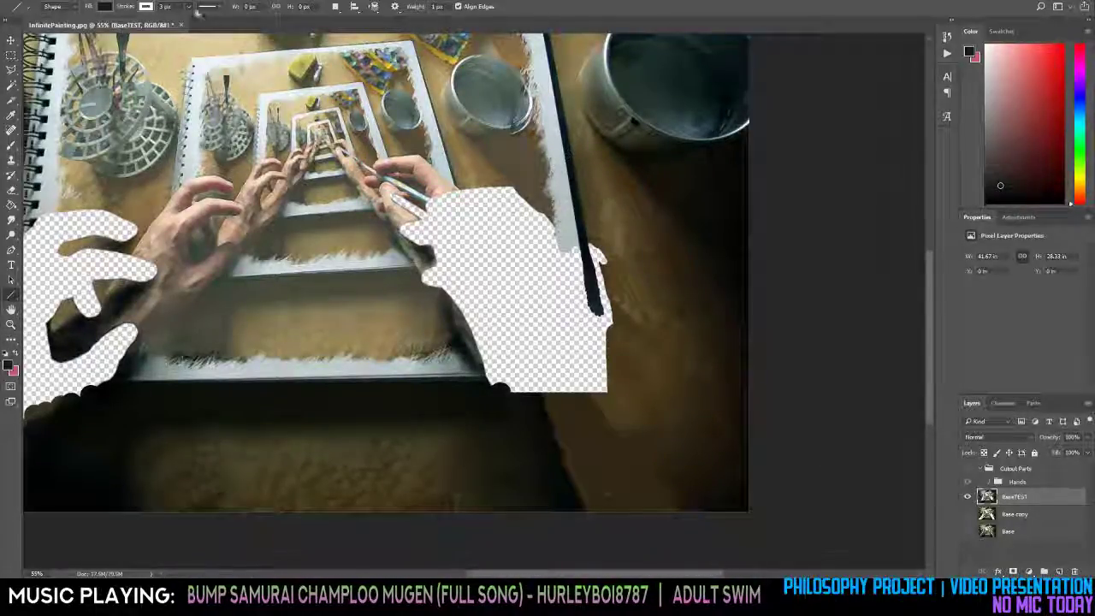
pyautogui.click(100, 8)
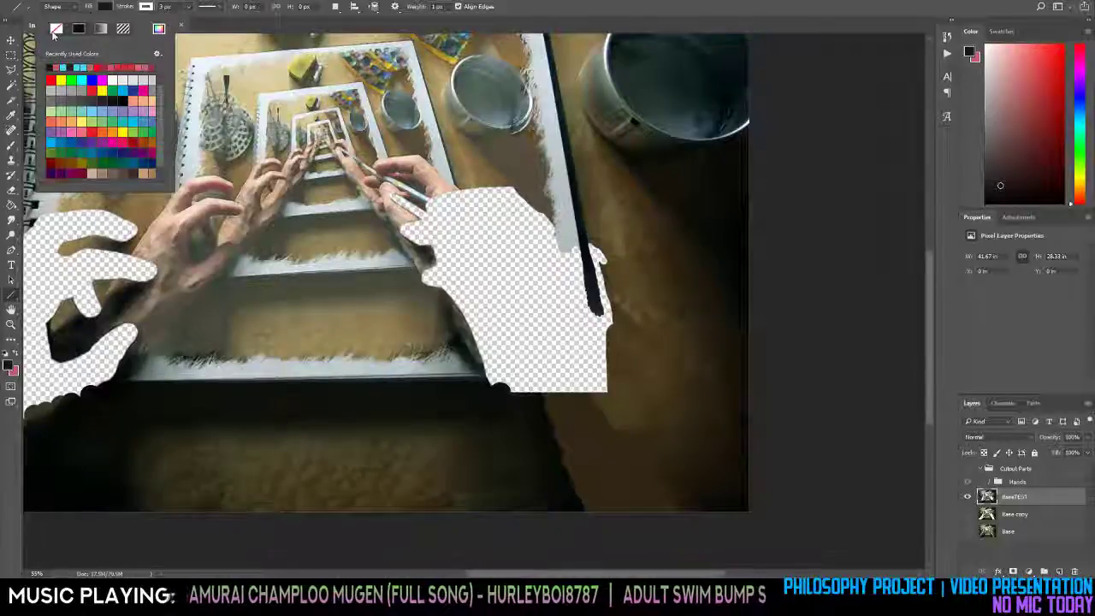
pyautogui.click(55, 29)
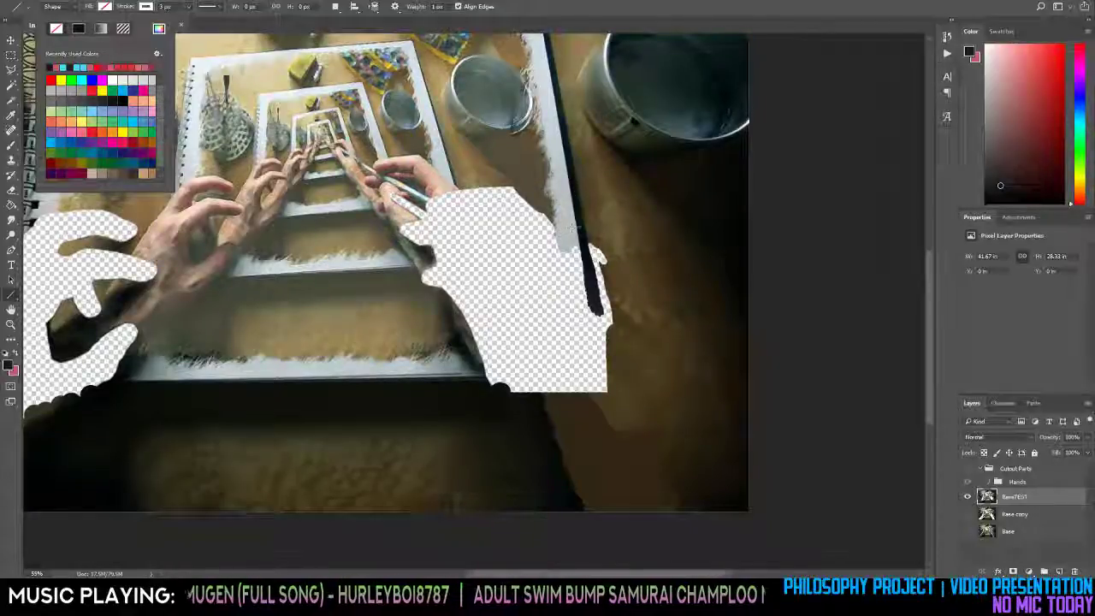
pyautogui.moveTo(597, 315); pyautogui.dragTo(599, 369)
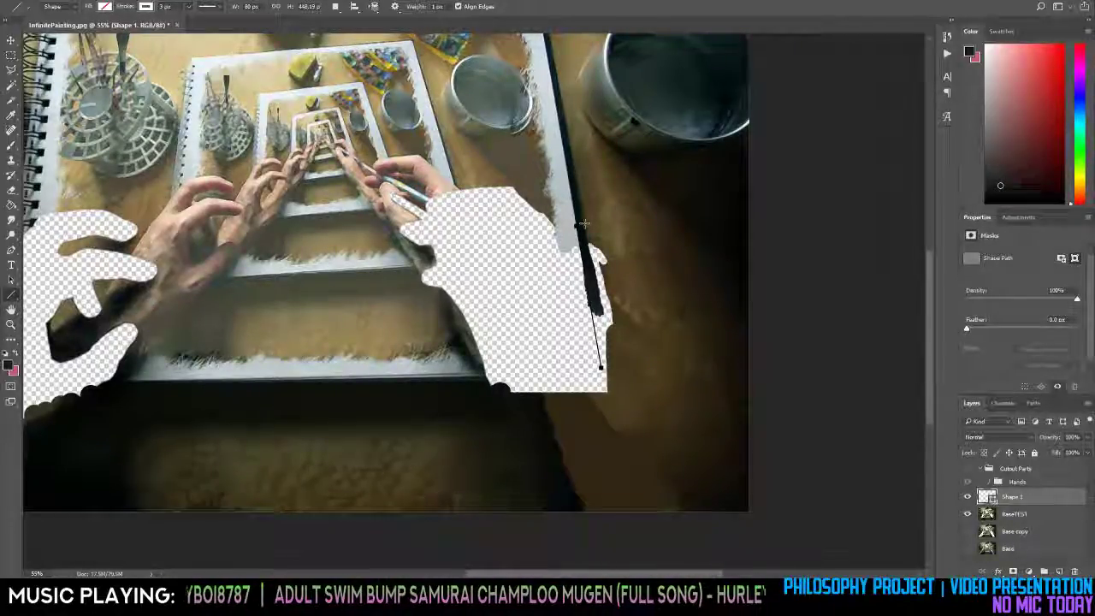
pyautogui.moveTo(583, 224); pyautogui.dragTo(611, 369)
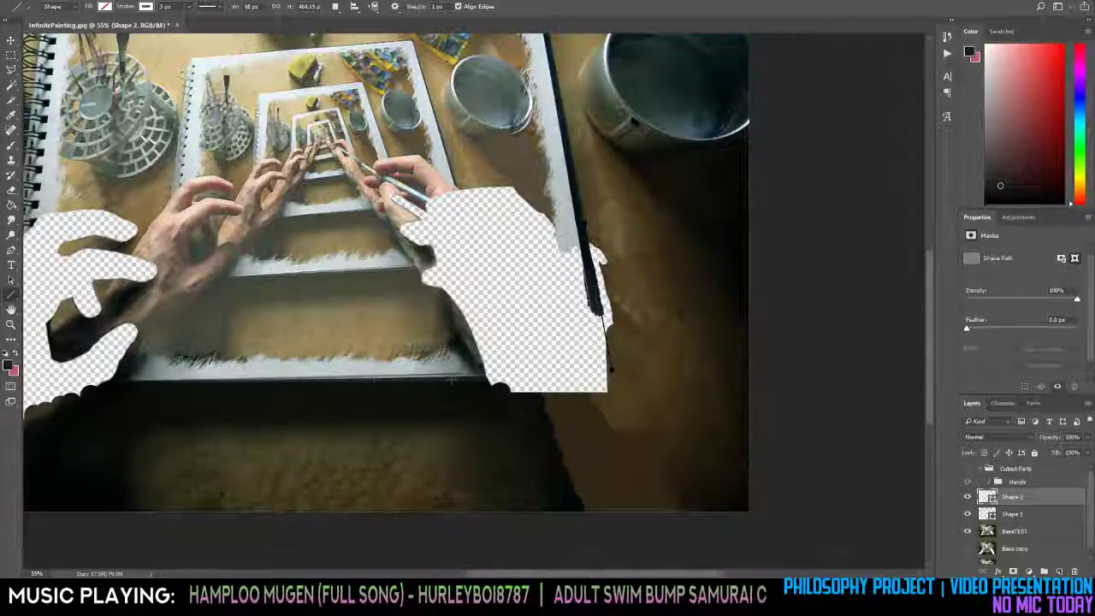
pyautogui.moveTo(480, 376); pyautogui.dragTo(615, 374)
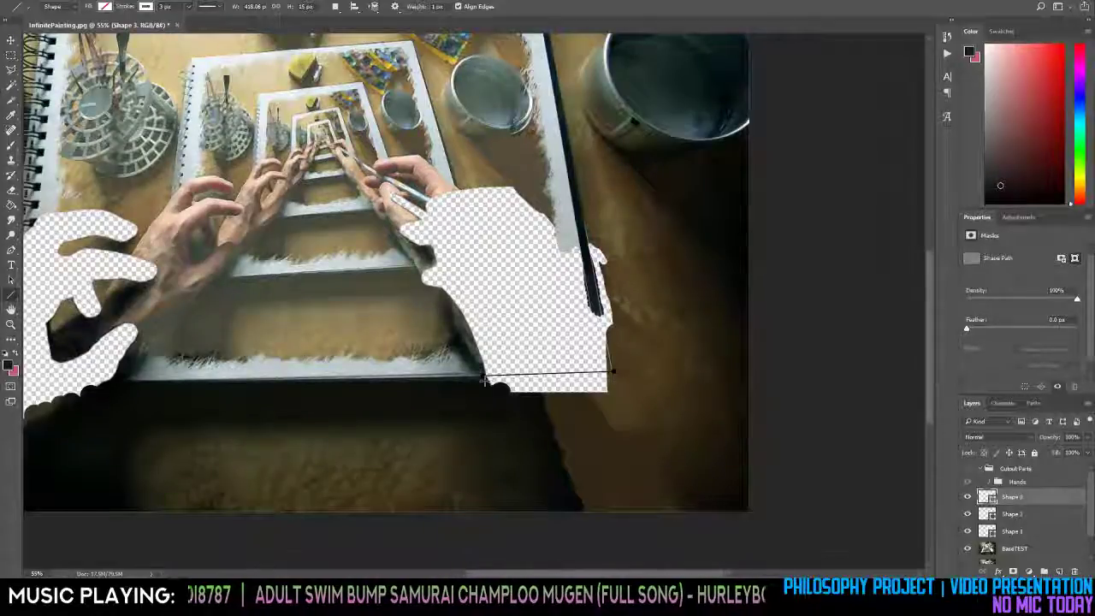
pyautogui.moveTo(484, 379); pyautogui.dragTo(617, 374)
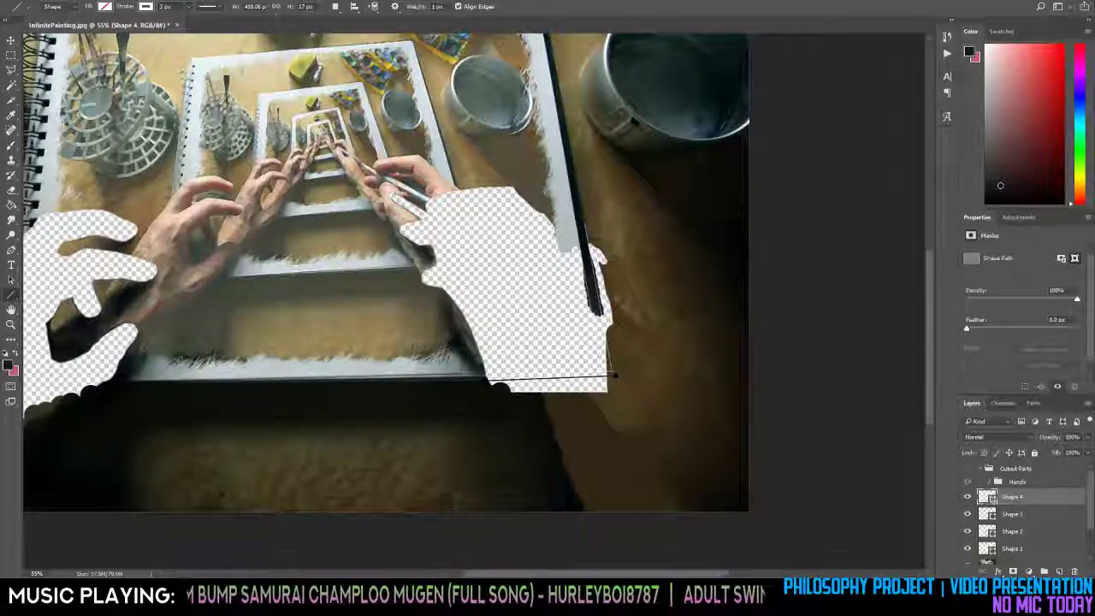
# Examine up close the corner where the guide lines meet at the table-facing side of the hole.
pyautogui.click(1041, 514)
pyautogui.click(1040, 531)
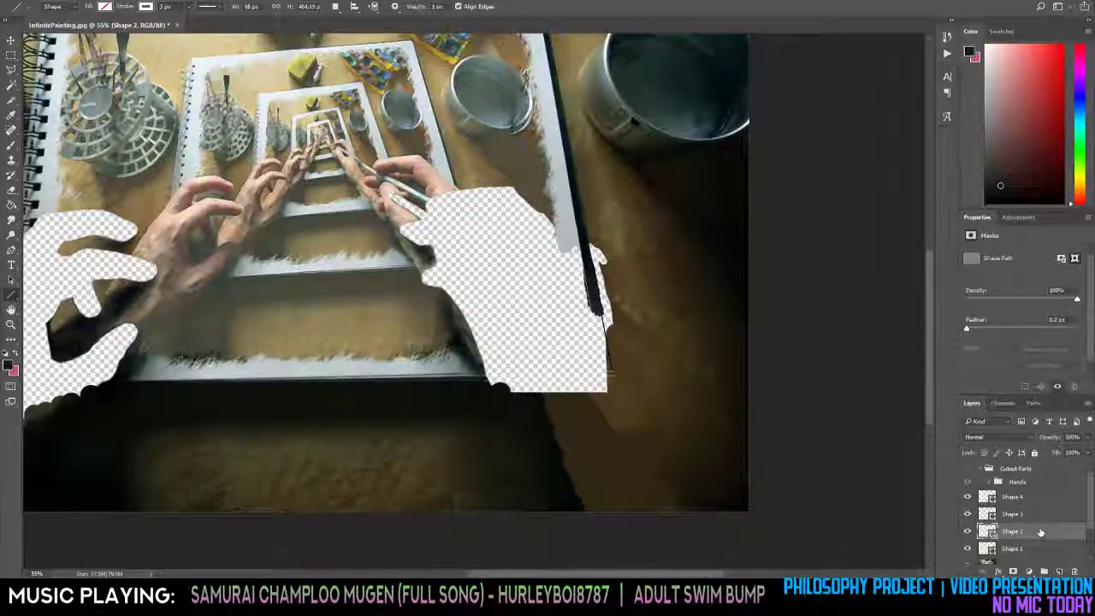
pyautogui.click(1022, 549)
pyautogui.press('z')
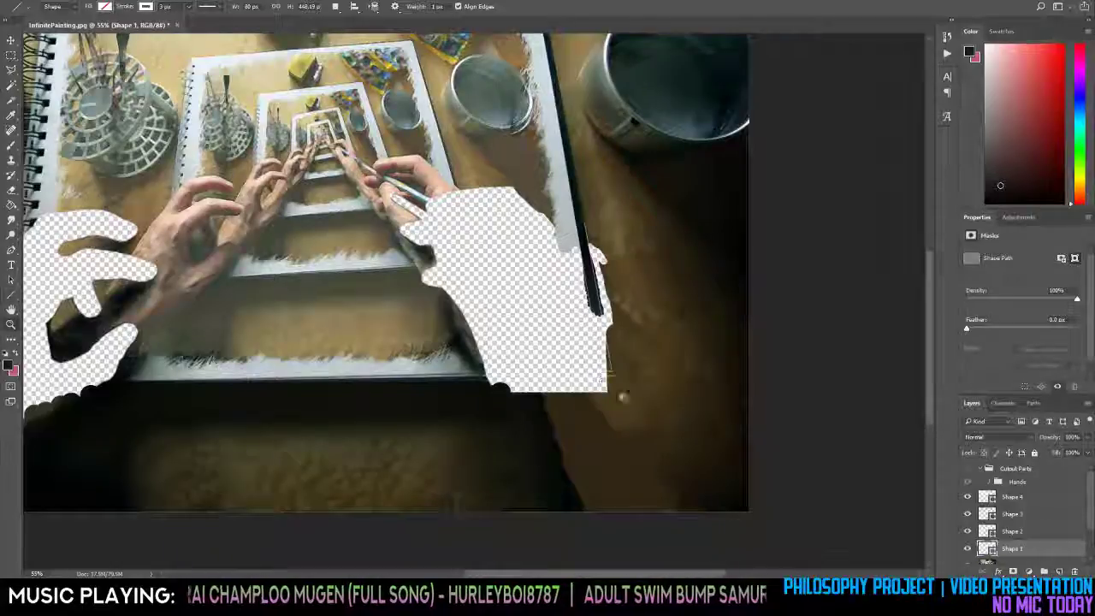
pyautogui.click(590, 366)
pyautogui.click(591, 366)
pyautogui.click(591, 366)
pyautogui.click(591, 366)
pyautogui.click(590, 367)
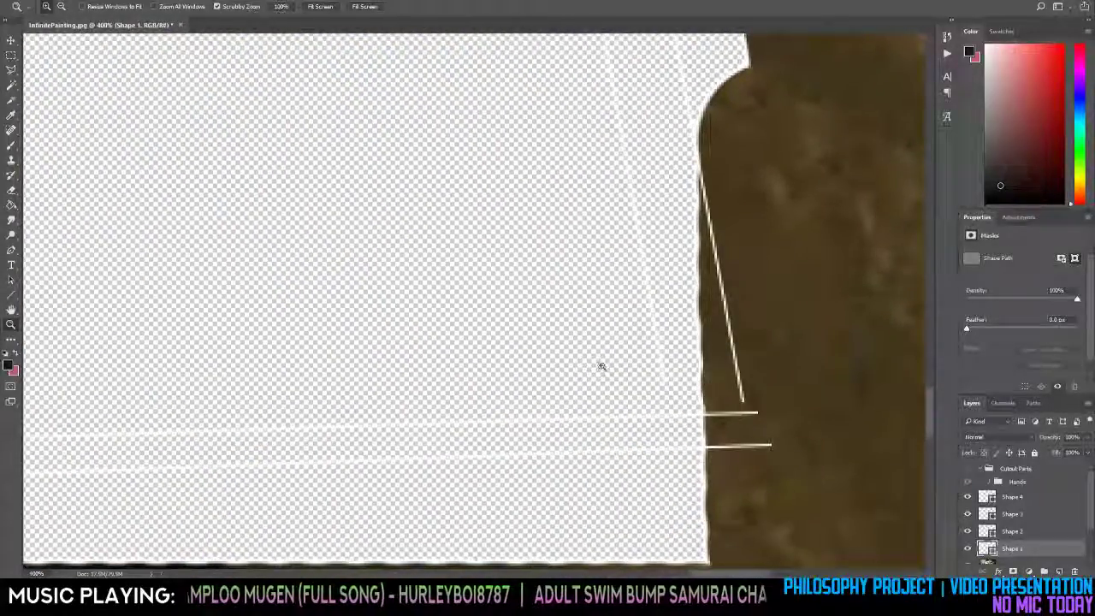
pyautogui.keyDown('alt'); pyautogui.click(602, 367); pyautogui.keyUp('alt')
pyautogui.keyDown('alt'); pyautogui.click(598, 360); pyautogui.keyUp('alt')
pyautogui.keyDown('alt'); pyautogui.click(599, 362); pyautogui.keyUp('alt')
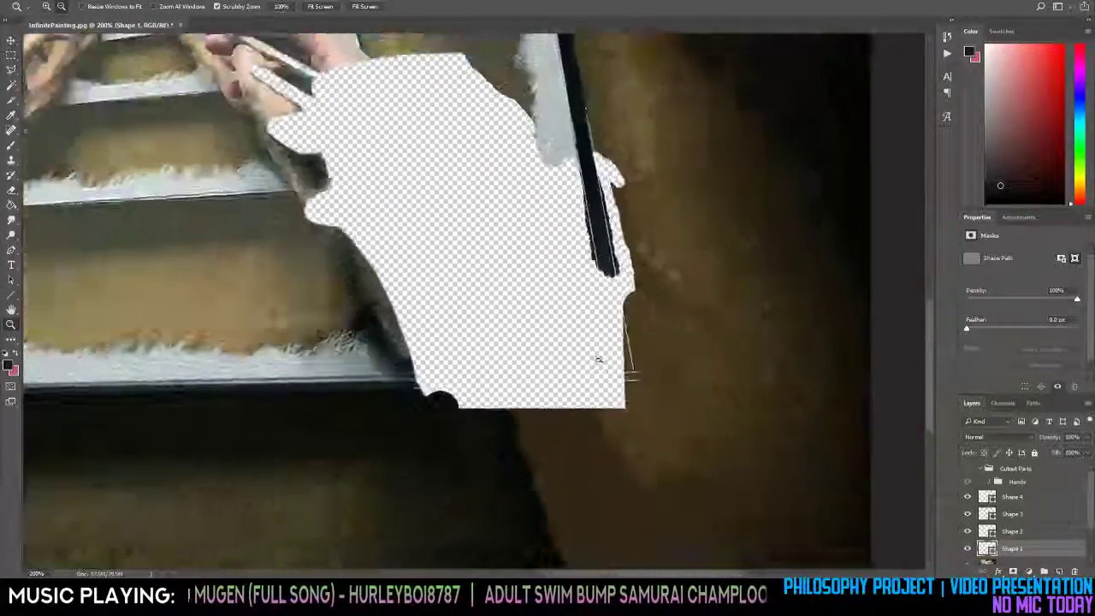
pyautogui.keyDown('alt'); pyautogui.click(599, 360); pyautogui.keyUp('alt')
pyautogui.moveTo(601, 371); pyautogui.dragTo(599, 364)
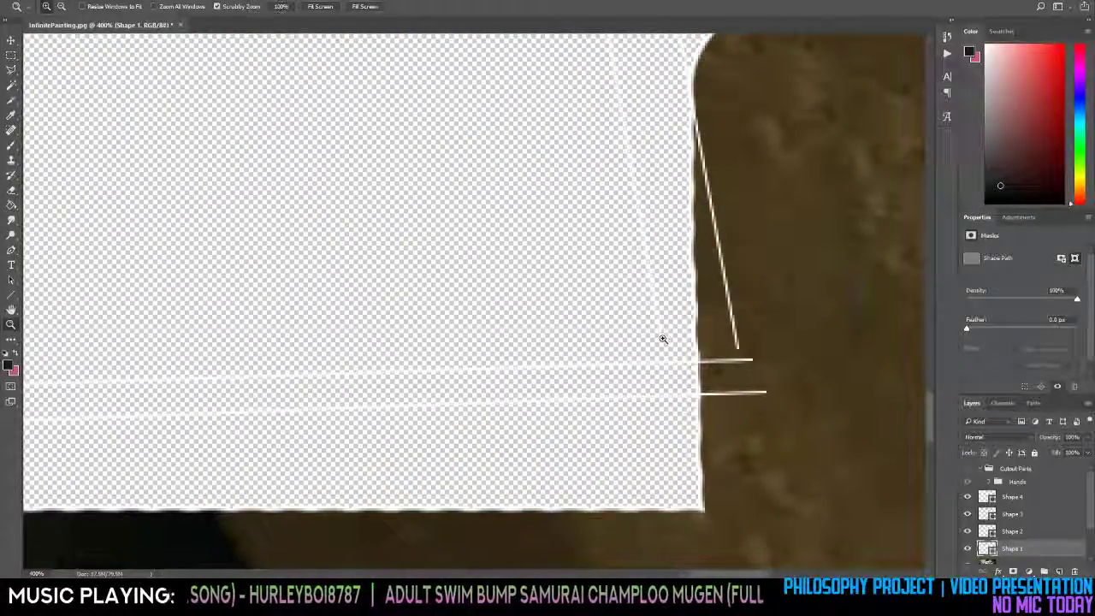
# Convert the inner guide line along the dark edge to a regular path and extend its lower end to the upper horizontal line.
pyautogui.press('b')
pyautogui.press('p')
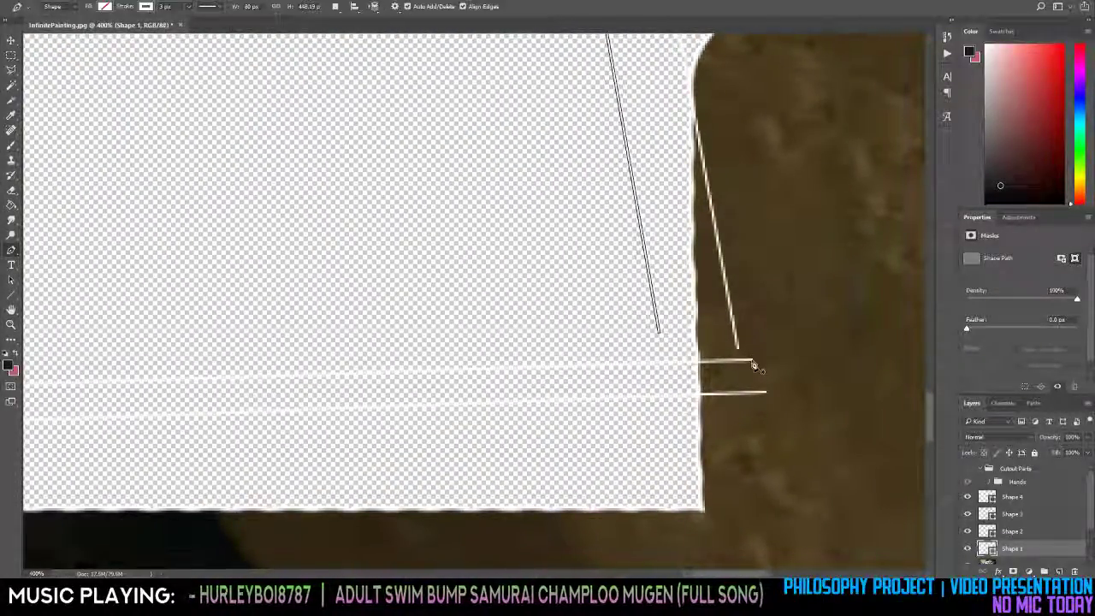
pyautogui.click(659, 333)
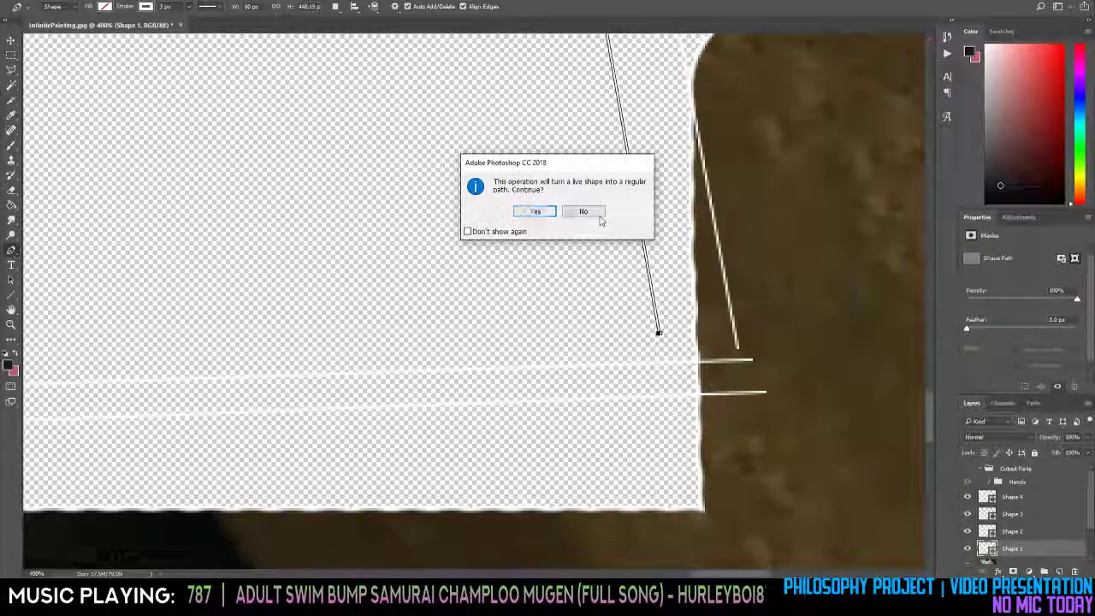
pyautogui.click(535, 211)
pyautogui.moveTo(659, 335)
pyautogui.mouseDown()
pyautogui.moveTo(662, 350)
pyautogui.moveTo(660, 336)
pyautogui.mouseUp()
pyautogui.click(579, 213)
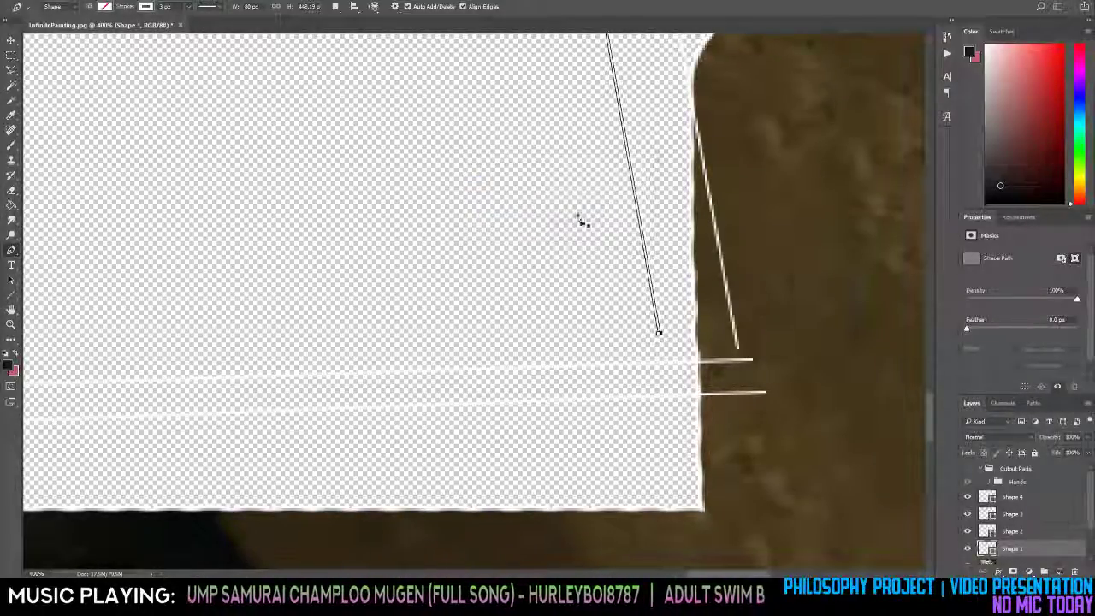
pyautogui.press('Escape')
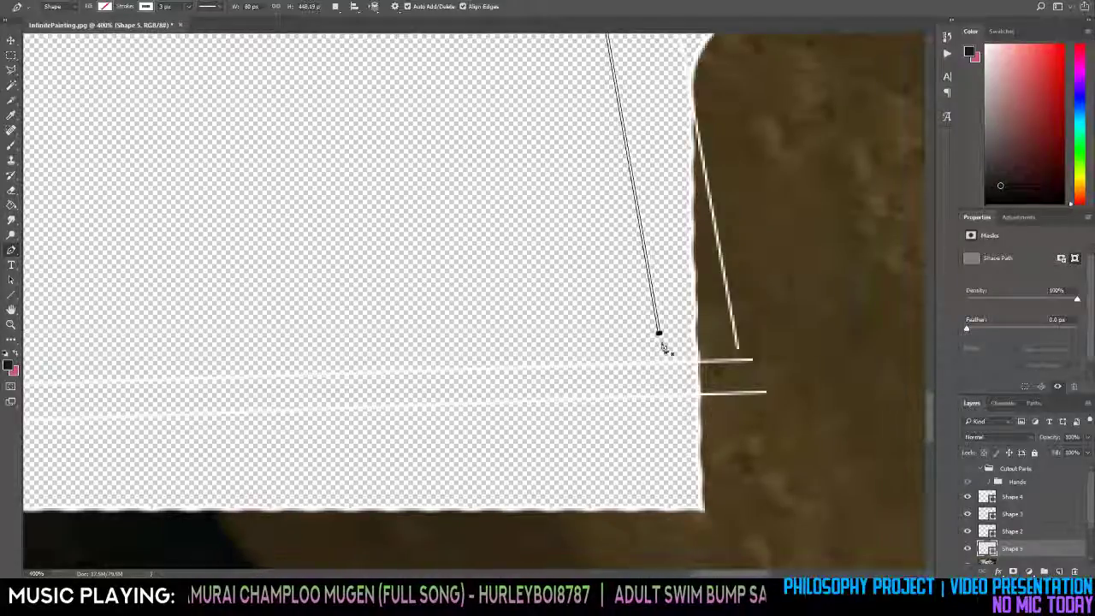
pyautogui.click(658, 334)
pyautogui.click(567, 215)
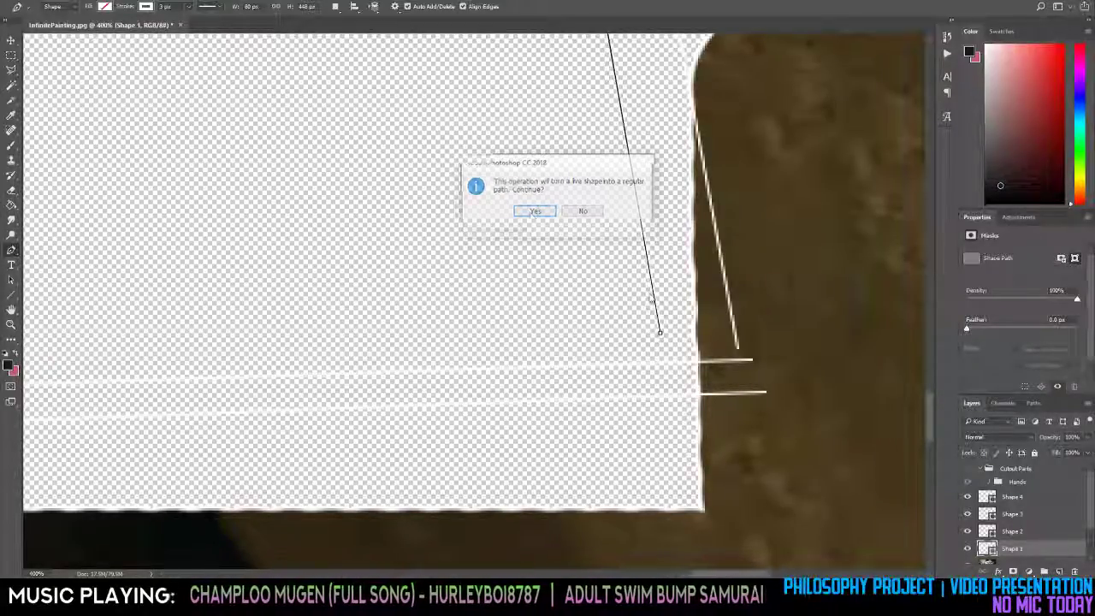
pyautogui.moveTo(659, 334); pyautogui.dragTo(663, 362)
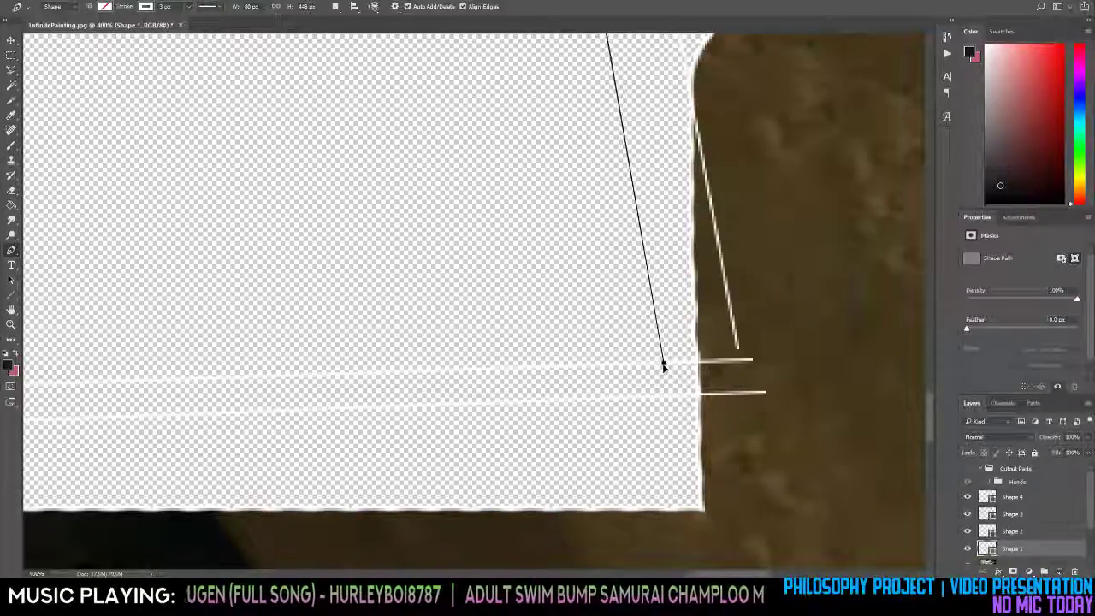
pyautogui.keyDown('ctrl'); pyautogui.click(739, 352); pyautogui.keyUp('ctrl')
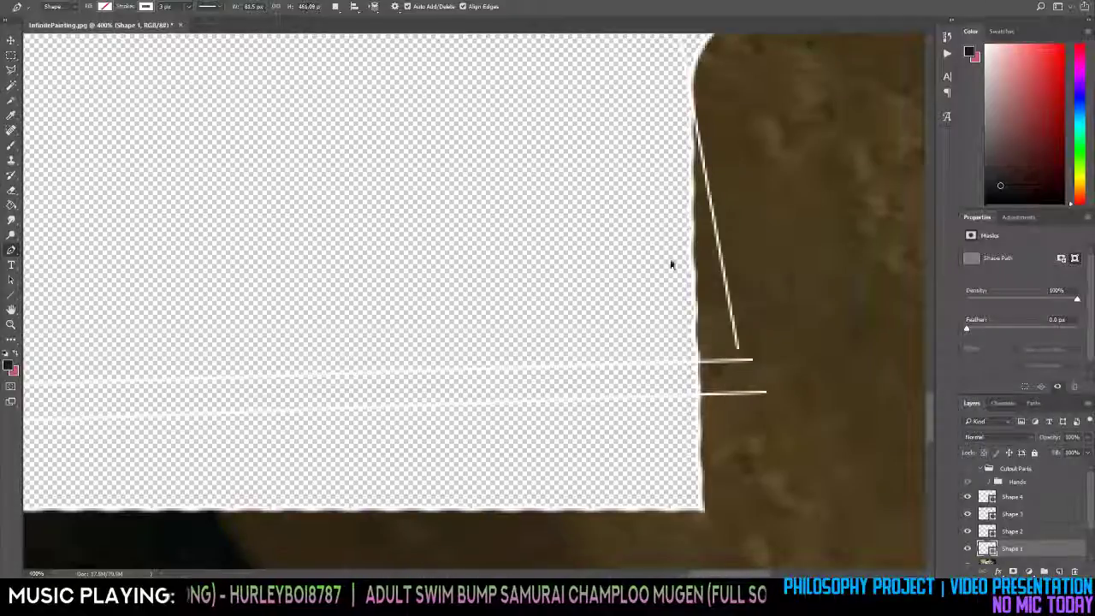
# Examine the extended inner line against the dark edge and the other guide lines.
pyautogui.press('z')
pyautogui.keyDown('alt'); pyautogui.click(691, 248); pyautogui.keyUp('alt')
pyautogui.keyDown('alt'); pyautogui.click(691, 248); pyautogui.keyUp('alt')
pyautogui.keyDown('alt'); pyautogui.click(691, 248); pyautogui.keyUp('alt')
pyautogui.keyDown('alt'); pyautogui.click(691, 248); pyautogui.keyUp('alt')
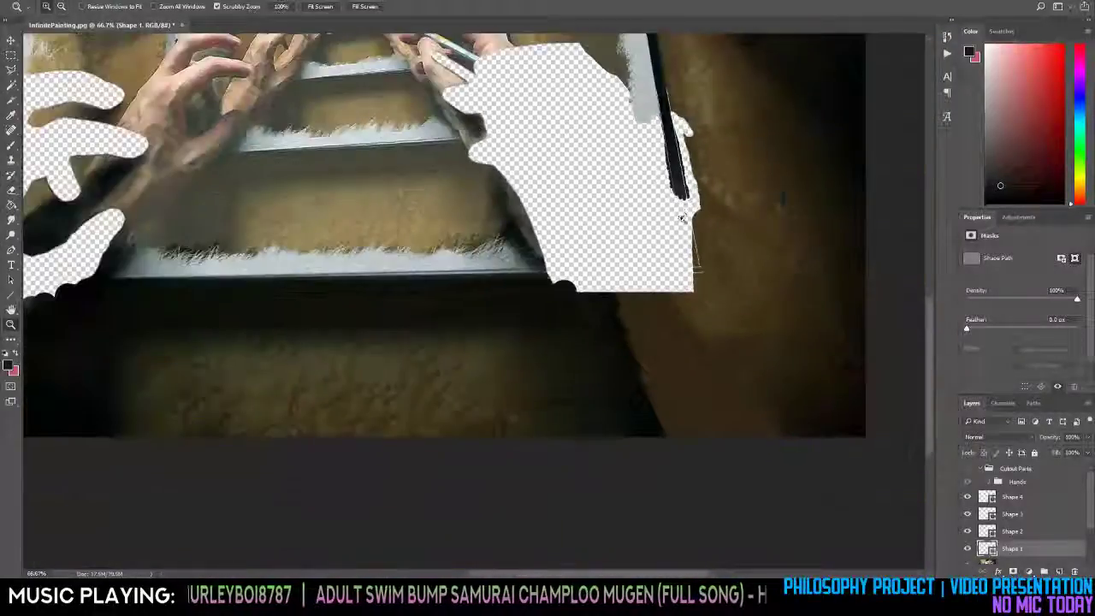
pyautogui.click(681, 205)
pyautogui.click(682, 206)
pyautogui.click(682, 205)
pyautogui.press('v')
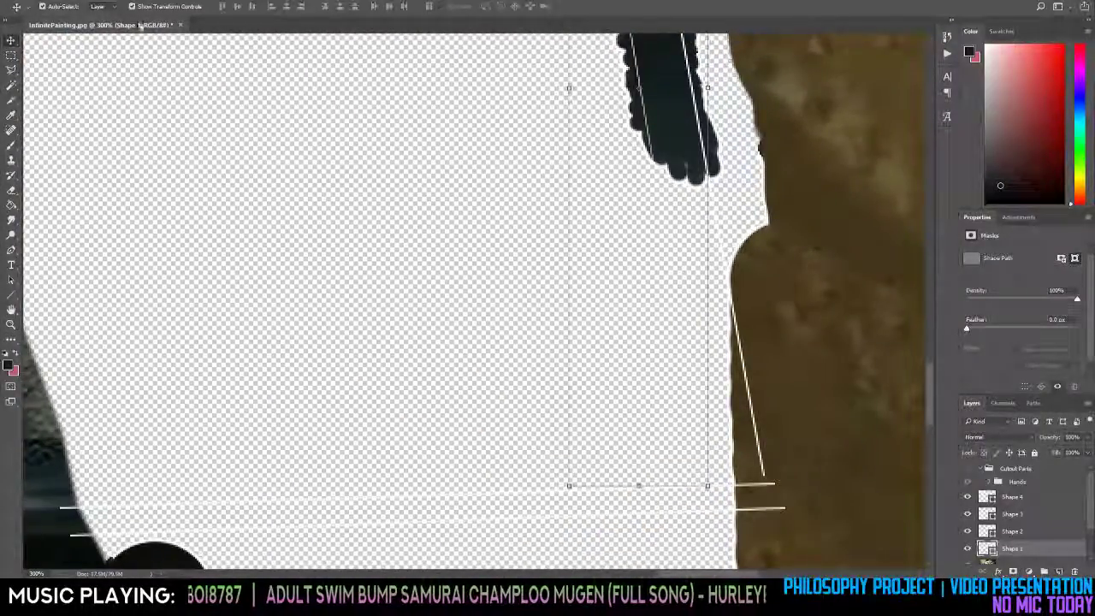
# Try to widen the stroke of the inner guide line on the Shape 1 layer.
pyautogui.click(12, 295)
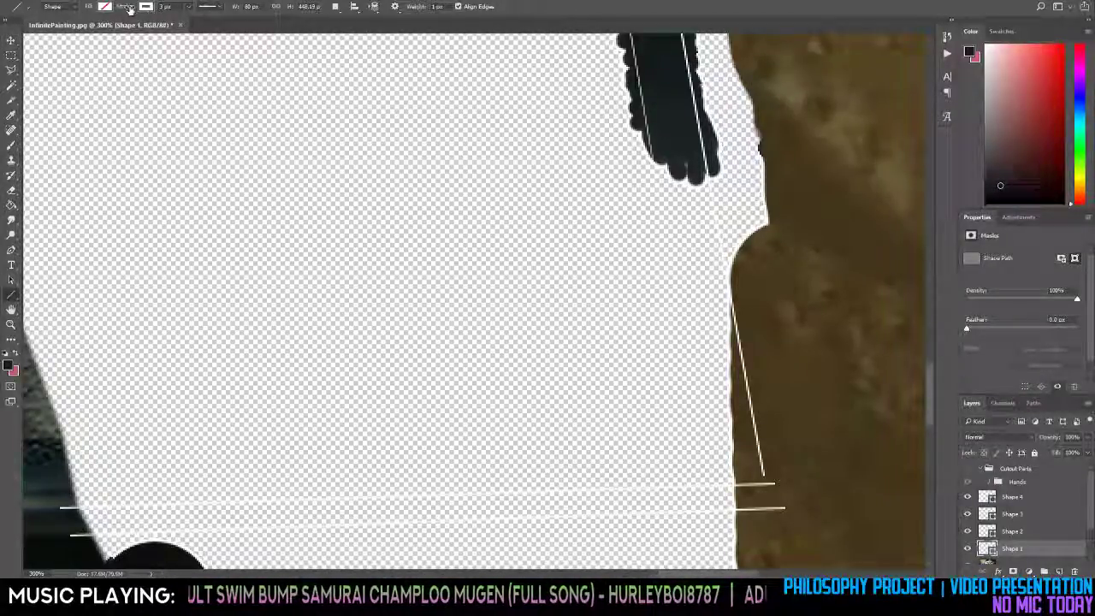
pyautogui.moveTo(125, 8)
pyautogui.mouseDown()
pyautogui.moveTo(226, 53)
pyautogui.moveTo(278, 21)
pyautogui.mouseUp()
pyautogui.click(1025, 512)
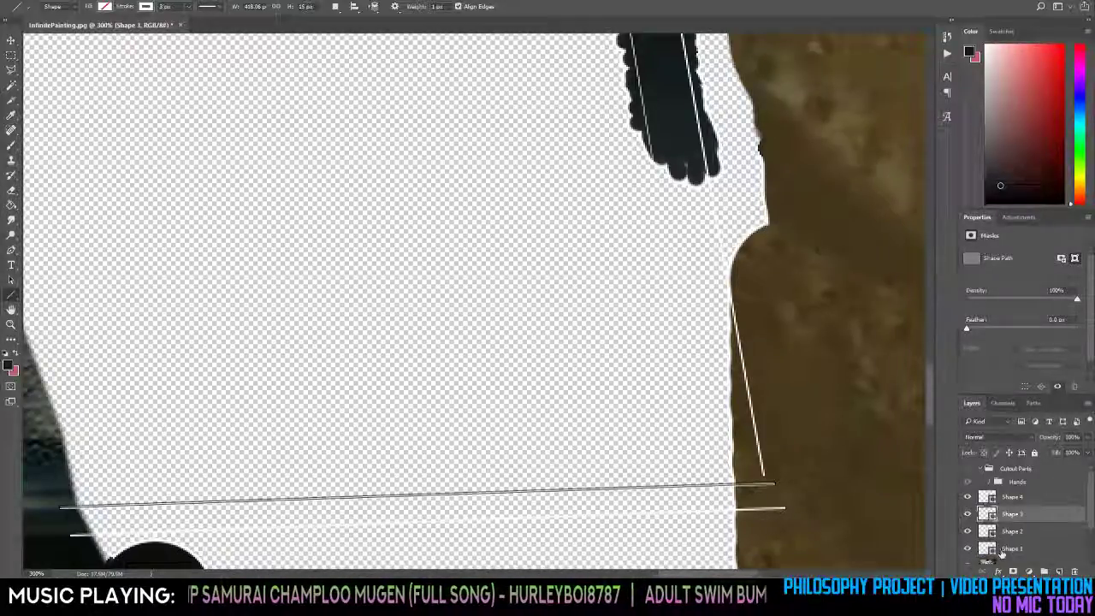
pyautogui.click(1010, 550)
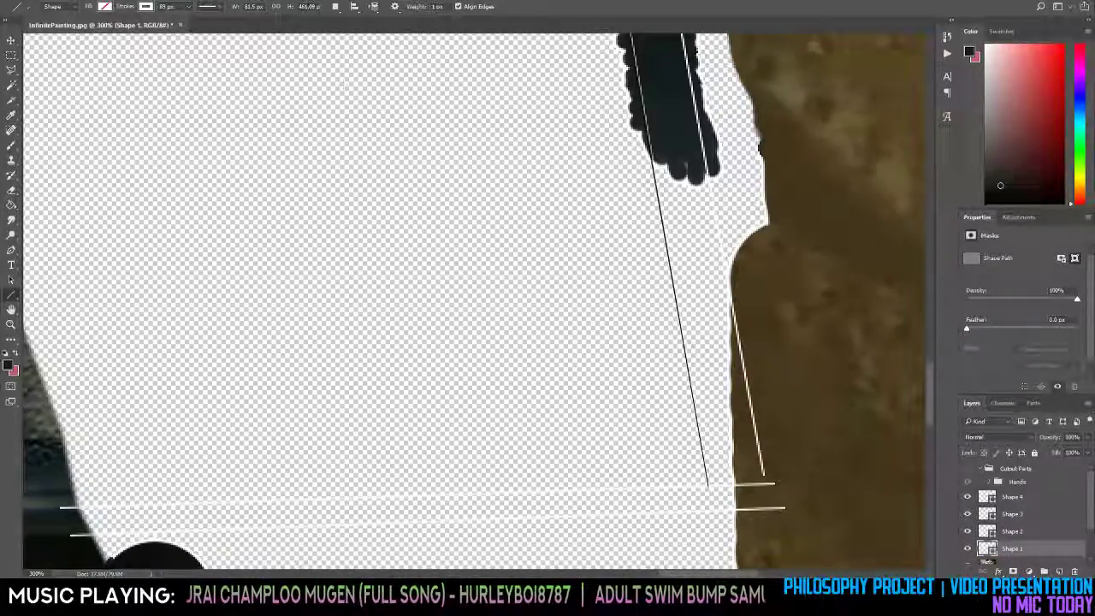
# Undo the stroke widening and the path extension of the inner guide line.
pyautogui.hotkey('ctrl', 'alt', 'z')
pyautogui.hotkey('ctrl', 'alt', 'z')
pyautogui.hotkey('ctrl', 'alt', 'z')
pyautogui.hotkey('ctrl', 'alt', 'z')
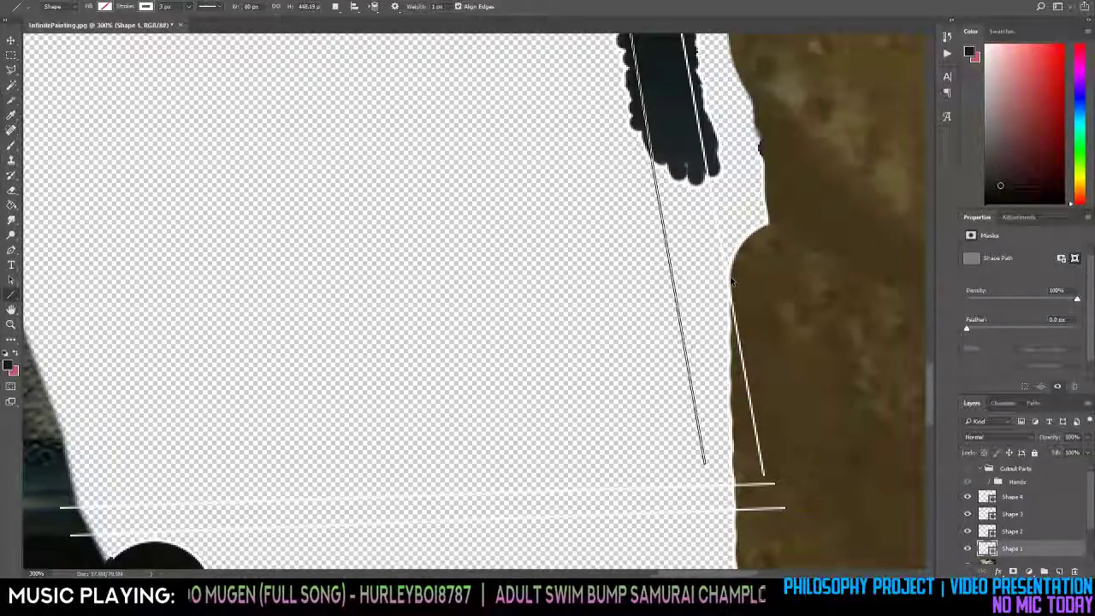
# Set the stroke width of the inner guide line on the Shape 1 layer to 31 px.
pyautogui.click(137, 10)
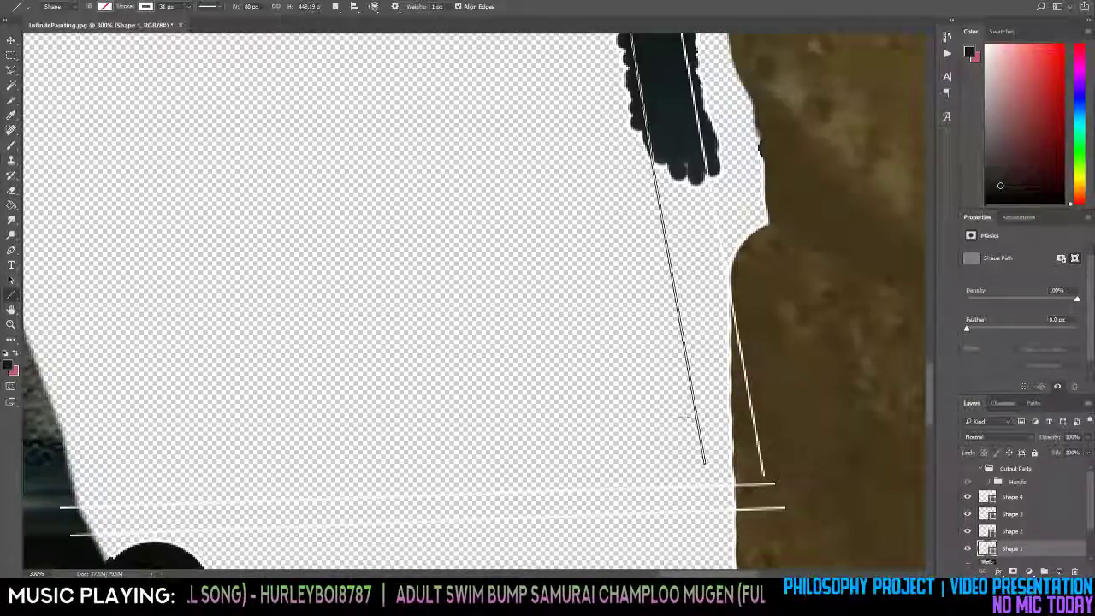
pyautogui.click(1014, 521)
pyautogui.click(1014, 547)
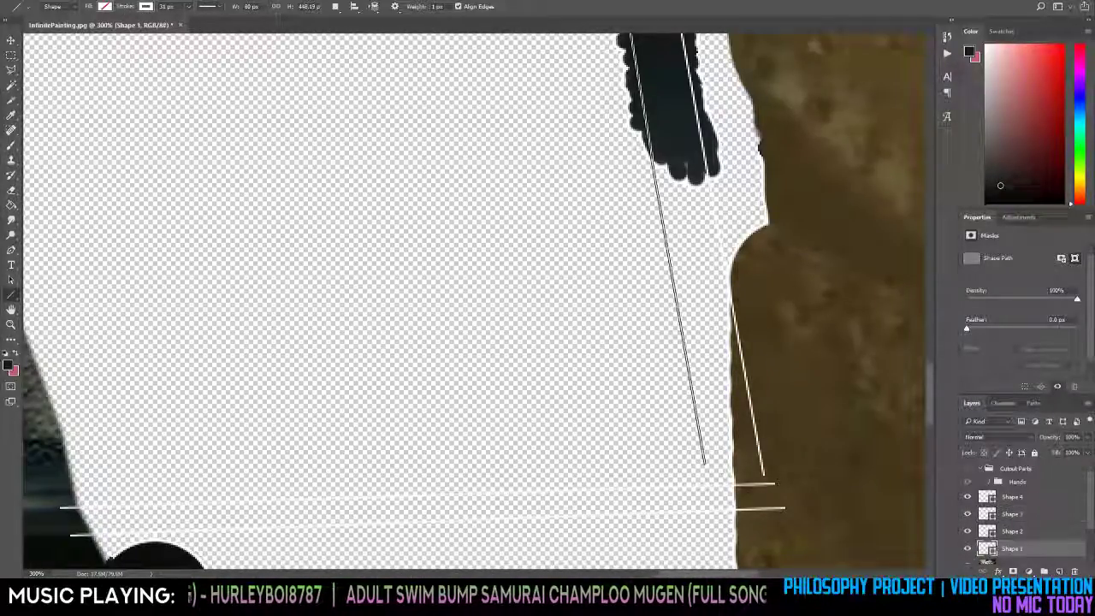
# Examine the inner guide line's lower end and its alignment with the healed dark edge.
pyautogui.press('v')
pyautogui.scroll(5, 701, 448)
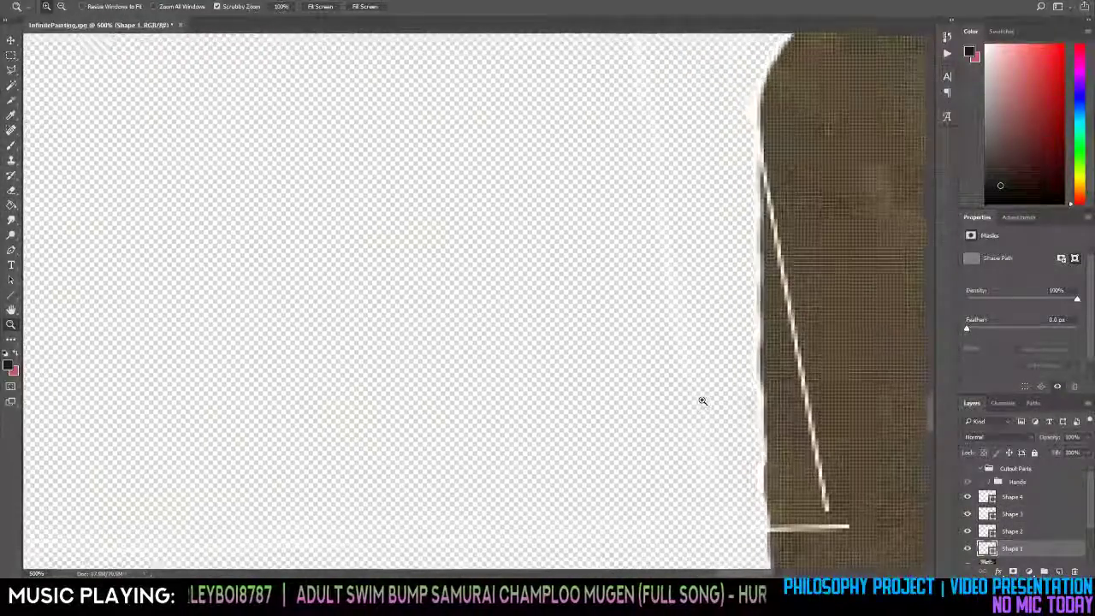
pyautogui.press('z')
pyautogui.scroll(-3, 706, 470)
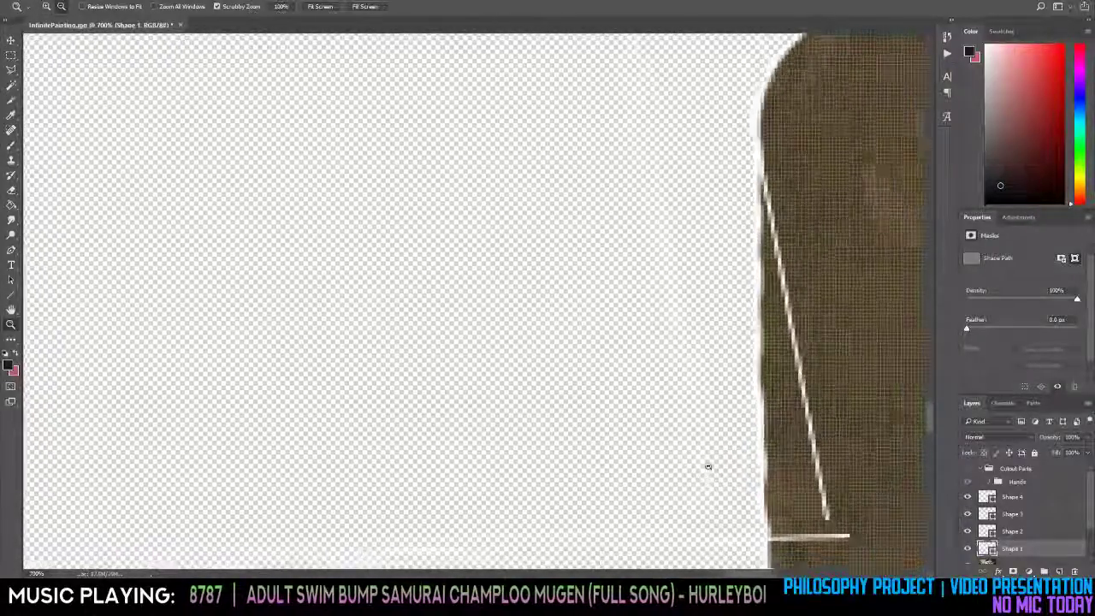
pyautogui.keyDown('alt'); pyautogui.click(709, 468); pyautogui.keyUp('alt')
pyautogui.keyDown('alt'); pyautogui.click(699, 462); pyautogui.keyUp('alt')
pyautogui.keyDown('alt'); pyautogui.click(693, 460); pyautogui.keyUp('alt')
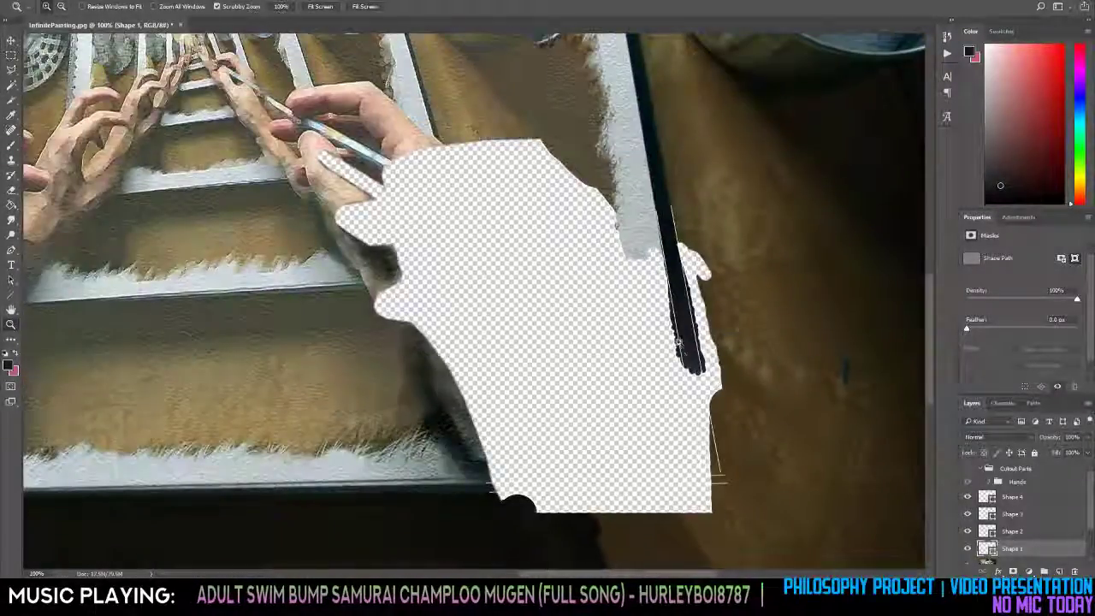
pyautogui.click(678, 341)
pyautogui.click(679, 342)
# On the BaseTEST layer, heal the lower end of the notebook's dark edge downward along the inner guide line.
pyautogui.press('space')
pyautogui.moveTo(709, 454); pyautogui.dragTo(585, 245)
pyautogui.press('j')
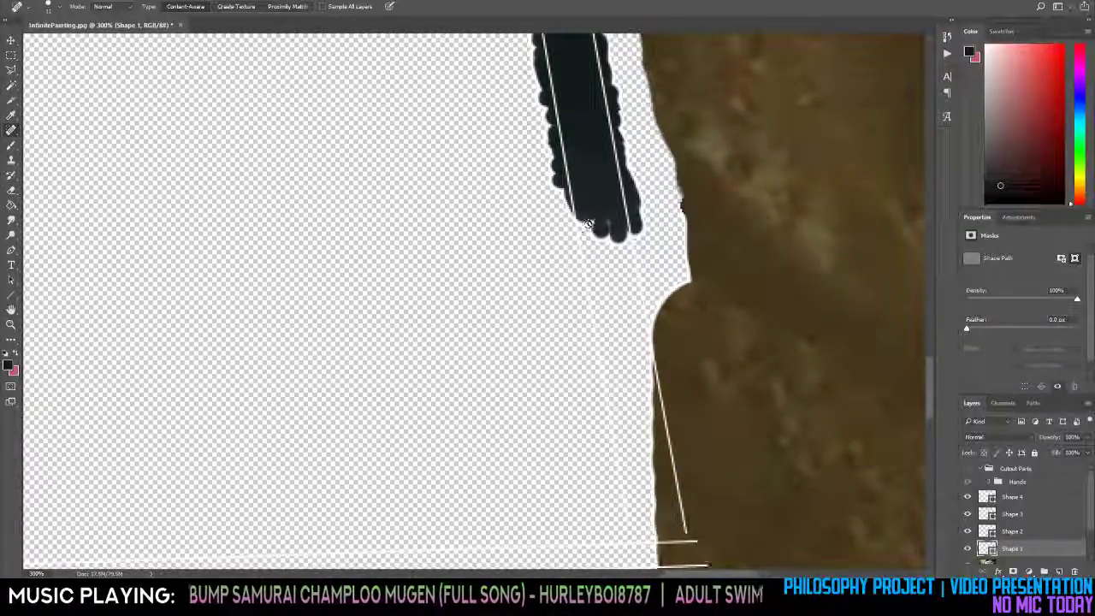
pyautogui.scroll(-2, 1010, 493)
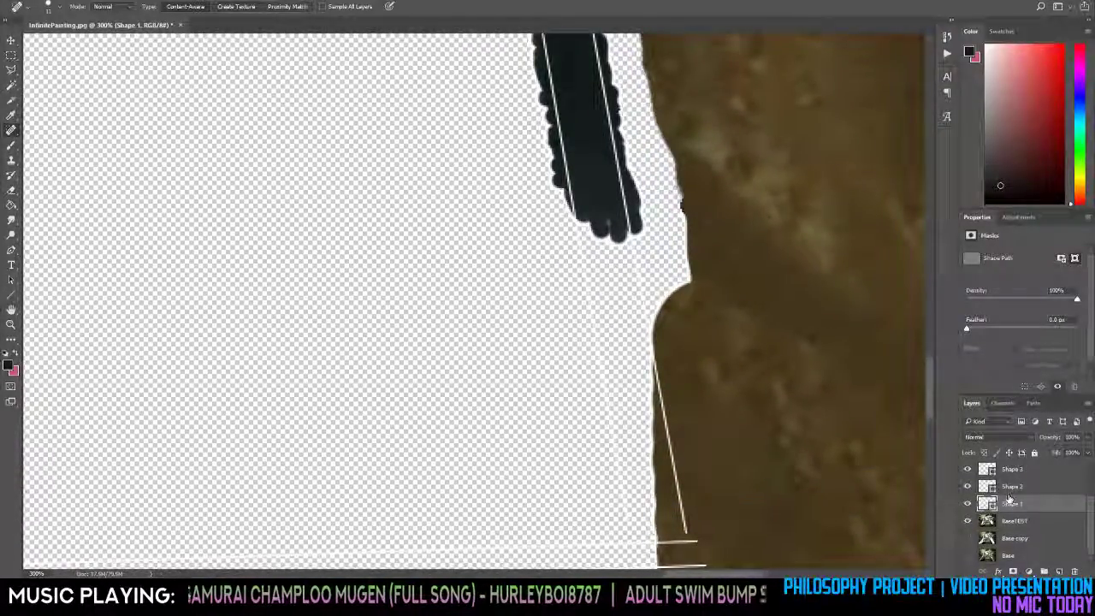
pyautogui.click(1018, 522)
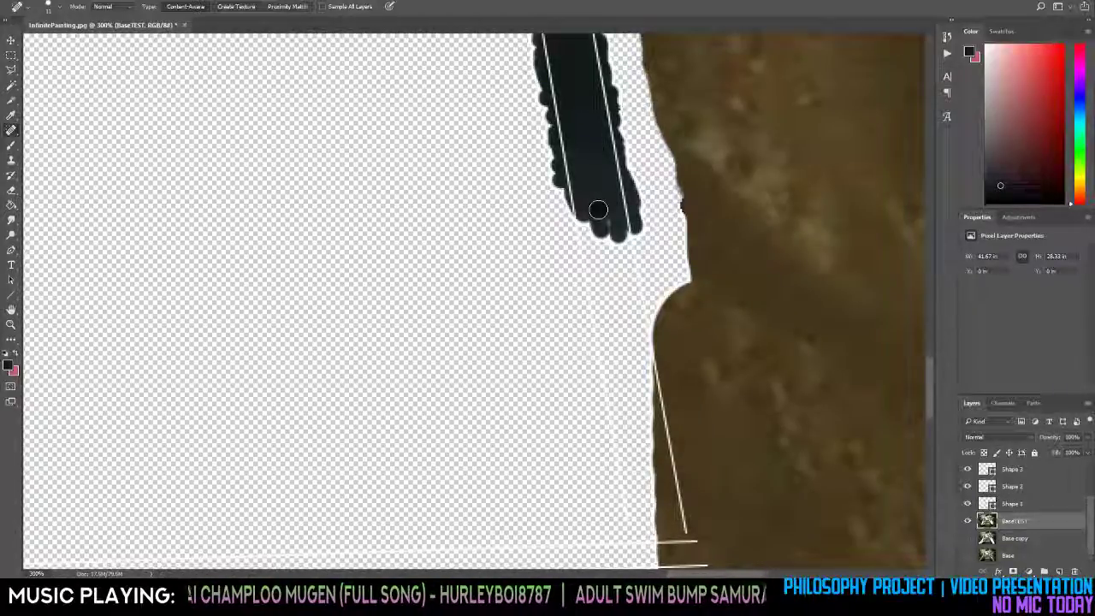
pyautogui.moveTo(597, 200)
pyautogui.mouseDown()
pyautogui.moveTo(609, 240)
pyautogui.moveTo(583, 213)
pyautogui.moveTo(588, 238)
pyautogui.moveTo(598, 228)
pyautogui.moveTo(610, 272)
pyautogui.moveTo(596, 240)
pyautogui.moveTo(620, 272)
pyautogui.mouseUp()
pyautogui.press('e')
pyautogui.press('j')
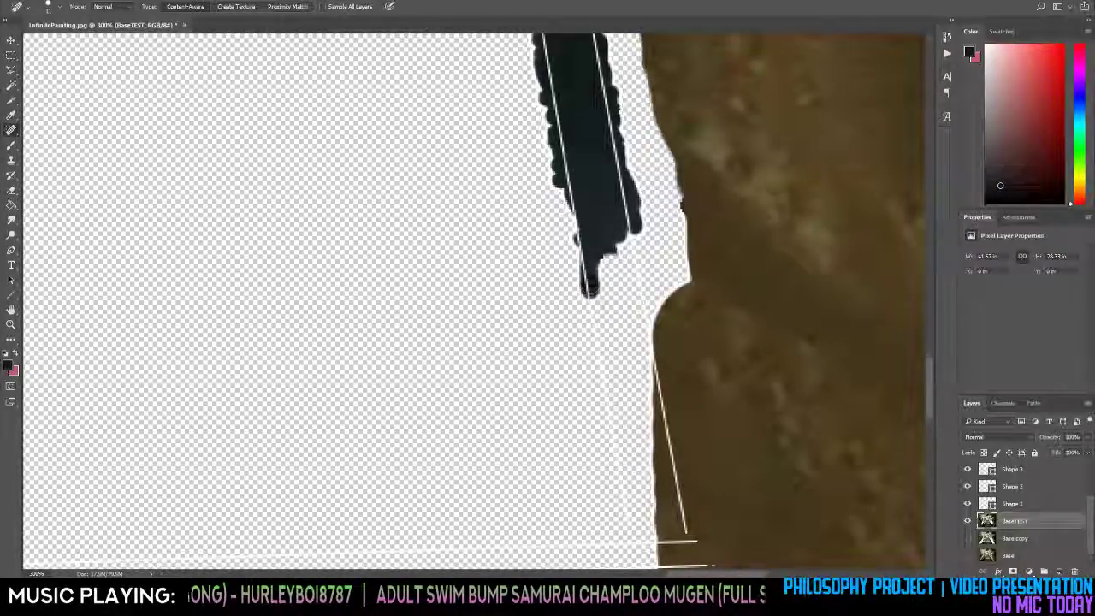
# Trim the tip of the narrow healed strip and fill the gap between it and the outer guide line by healing.
pyautogui.press('e')
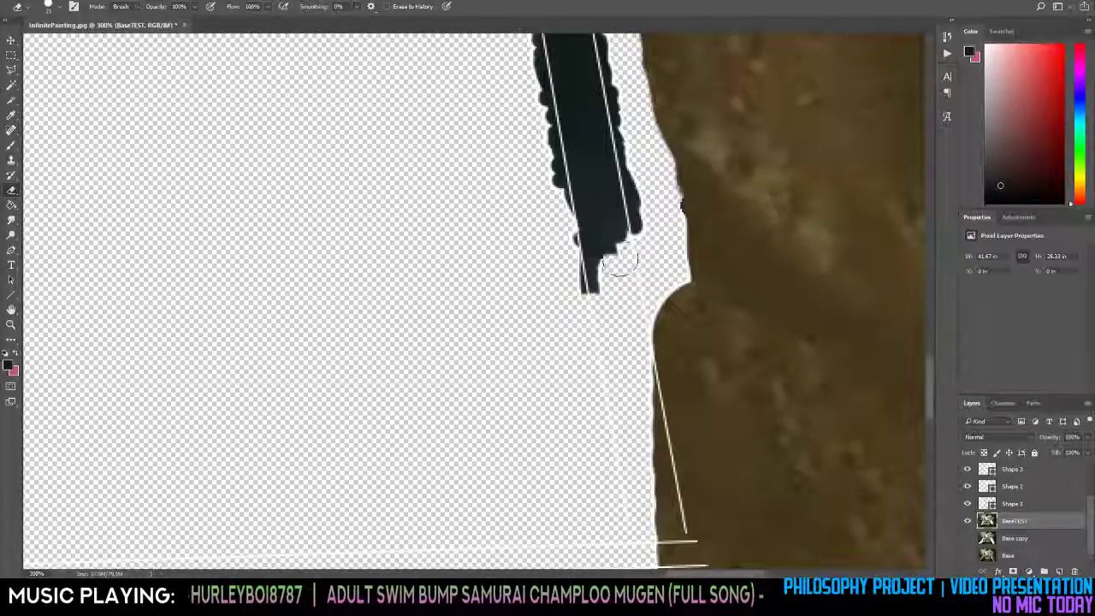
pyautogui.press('j')
pyautogui.moveTo(618, 249)
pyautogui.mouseDown()
pyautogui.moveTo(623, 282)
pyautogui.moveTo(641, 250)
pyautogui.moveTo(625, 282)
pyautogui.moveTo(618, 286)
pyautogui.moveTo(612, 261)
pyautogui.moveTo(599, 301)
pyautogui.mouseUp()
pyautogui.press('e')
pyautogui.press('j')
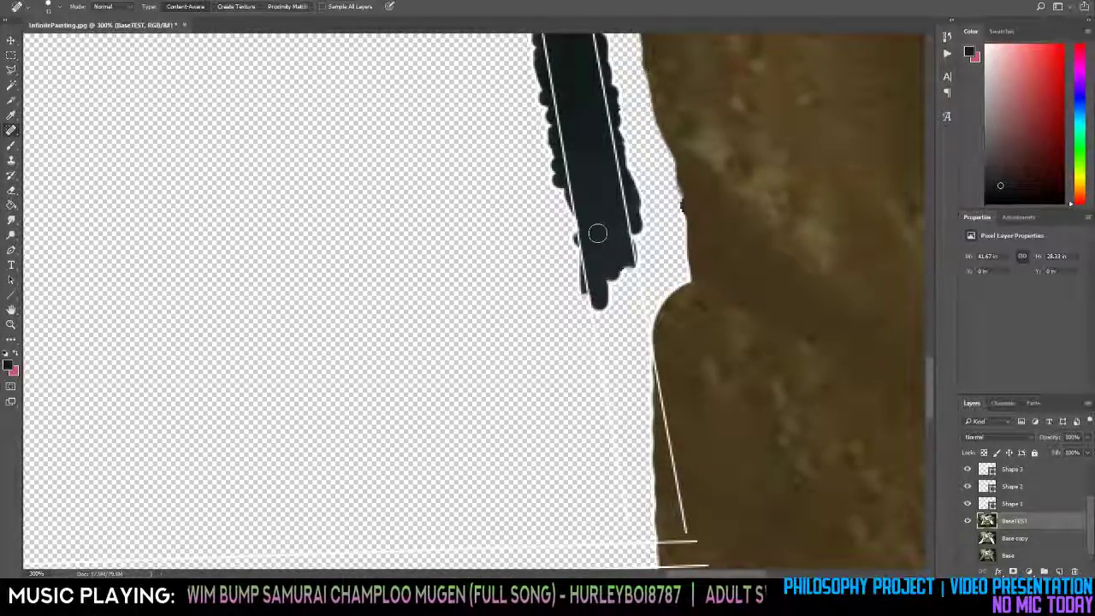
# Try healing the dark edge's outer corner along the outer guide line, check it in the wider picture, and erase the brown patch.
pyautogui.moveTo(632, 264); pyautogui.dragTo(638, 296)
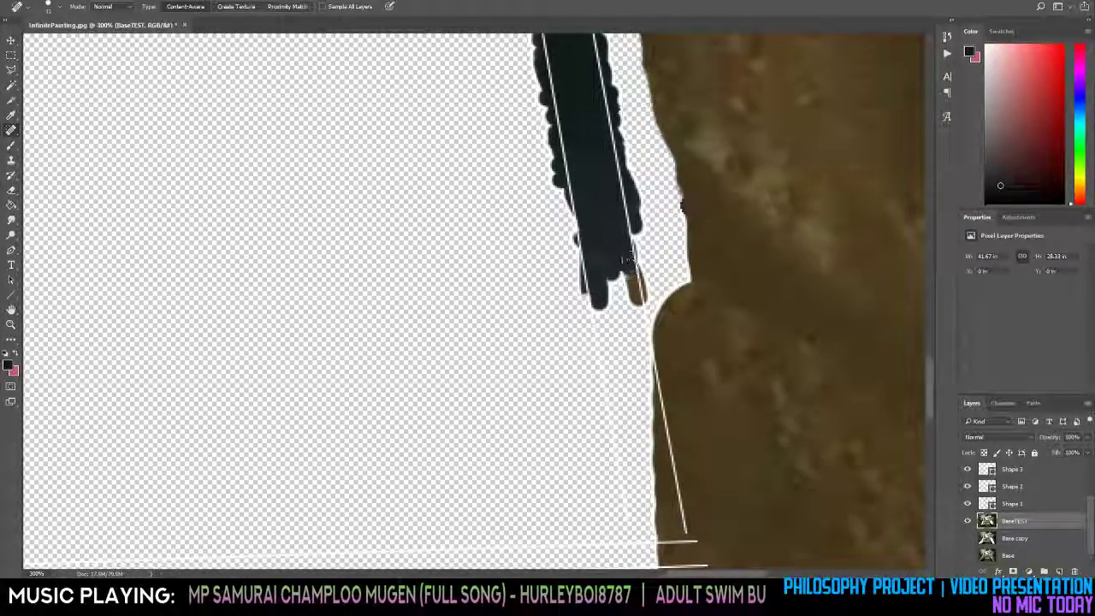
pyautogui.press('z')
pyautogui.keyDown('alt'); pyautogui.click(631, 260); pyautogui.keyUp('alt')
pyautogui.keyDown('alt'); pyautogui.click(631, 260); pyautogui.keyUp('alt')
pyautogui.keyDown('alt'); pyautogui.click(631, 260); pyautogui.keyUp('alt')
pyautogui.keyDown('alt'); pyautogui.click(631, 260); pyautogui.keyUp('alt')
pyautogui.click(635, 275)
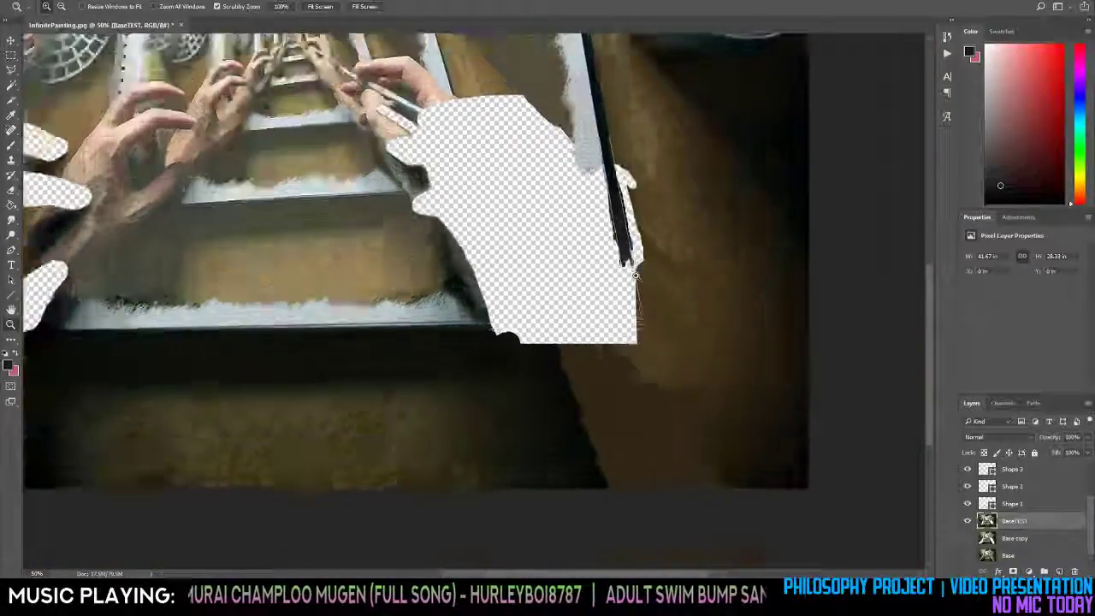
pyautogui.click(636, 275)
pyautogui.click(635, 276)
pyautogui.click(636, 275)
pyautogui.click(635, 275)
pyautogui.press('e')
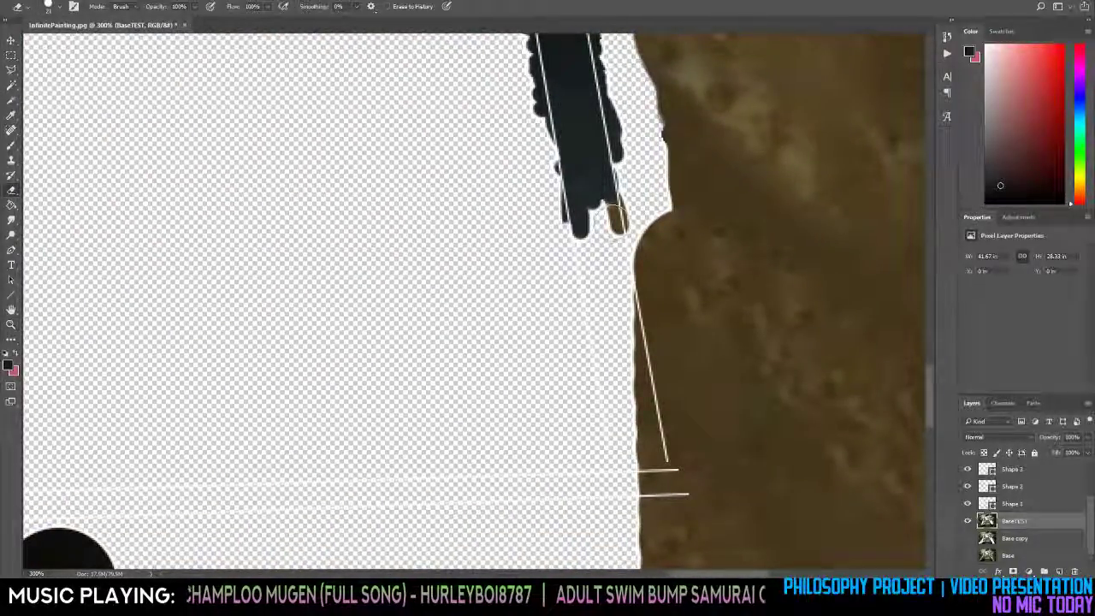
pyautogui.moveTo(616, 224); pyautogui.dragTo(633, 210)
# Heal the notch at the outer half of the dark edge's tip and erase its ragged bottom.
pyautogui.press('j')
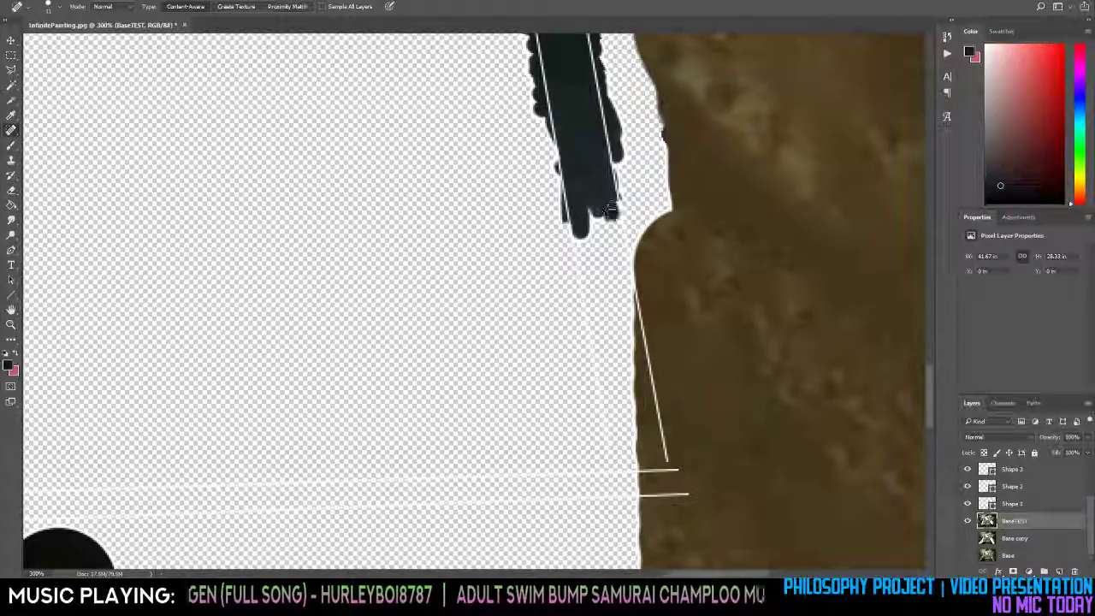
pyautogui.press('e')
pyautogui.moveTo(600, 240); pyautogui.dragTo(606, 235)
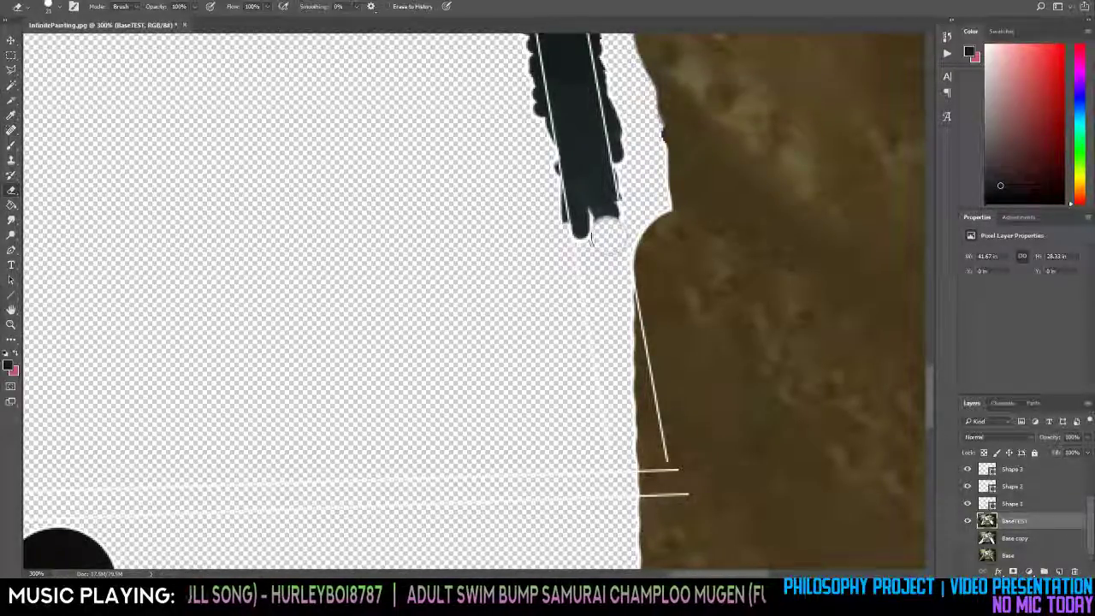
pyautogui.press('j')
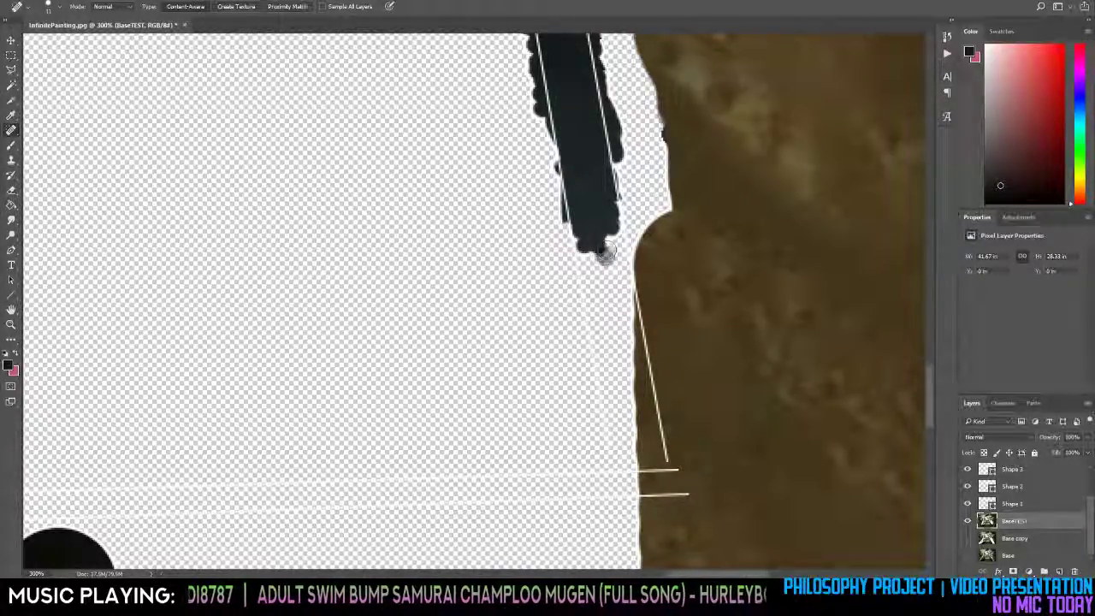
pyautogui.press('e')
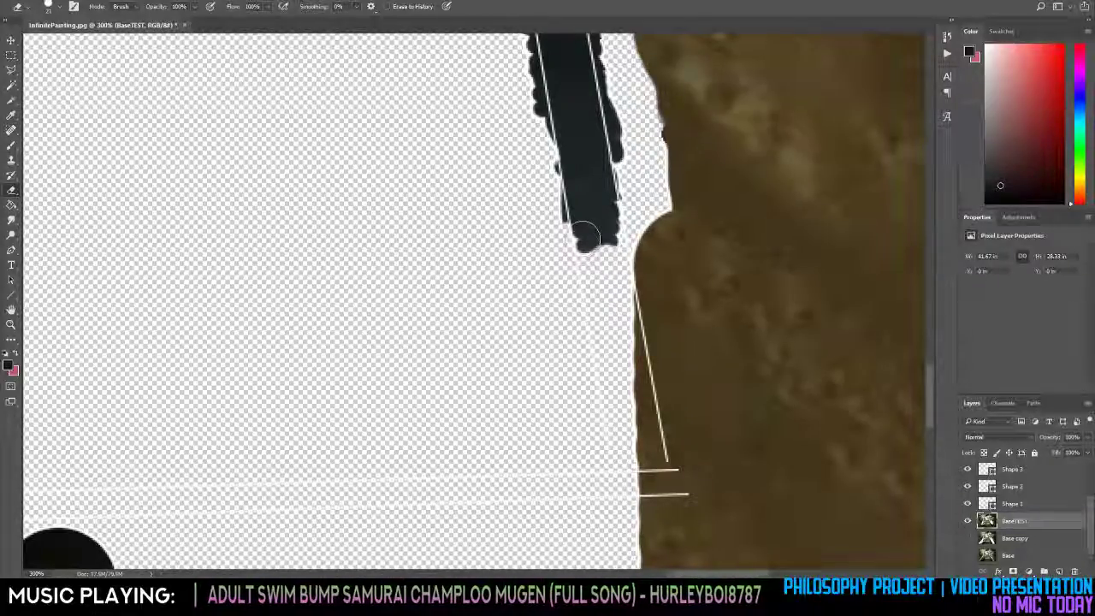
# Extend a narrow healed strip down the inner guide line and erase its rounded tip.
pyautogui.press('j')
pyautogui.moveTo(582, 259); pyautogui.dragTo(585, 290)
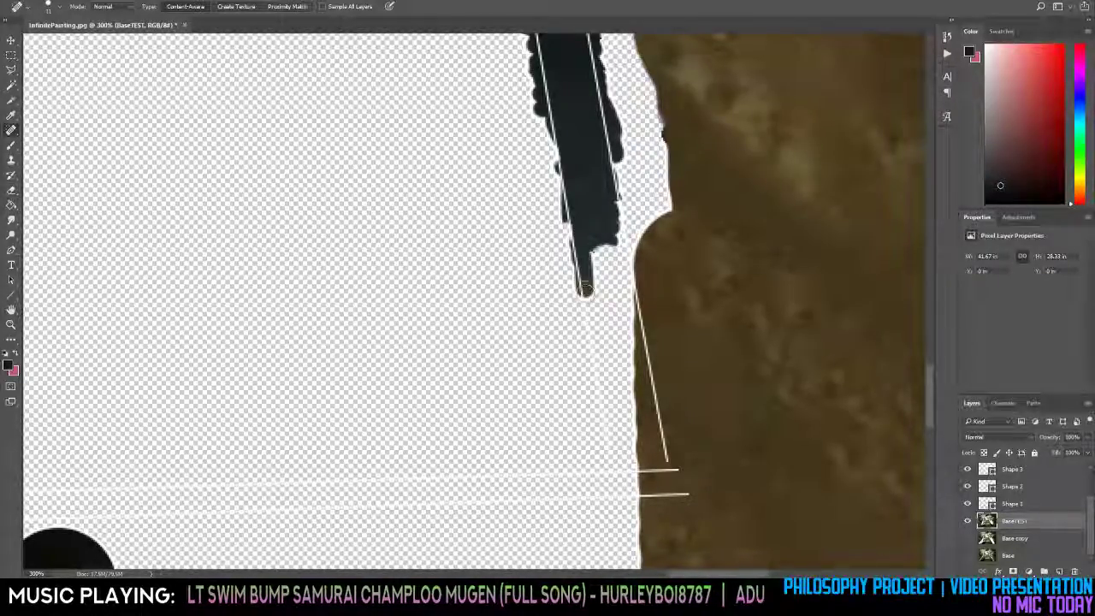
pyautogui.press('e')
pyautogui.click(587, 295)
# Heal the gap beside the narrow inner strip and erase the brown color from the dark edge's outer corner.
pyautogui.press('j')
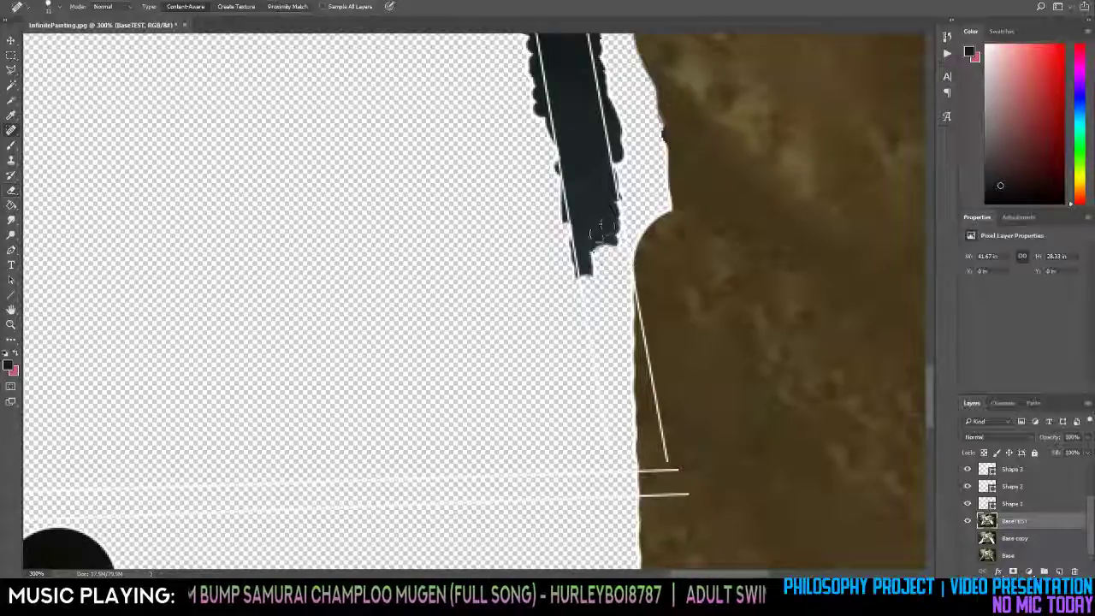
pyautogui.click(597, 281)
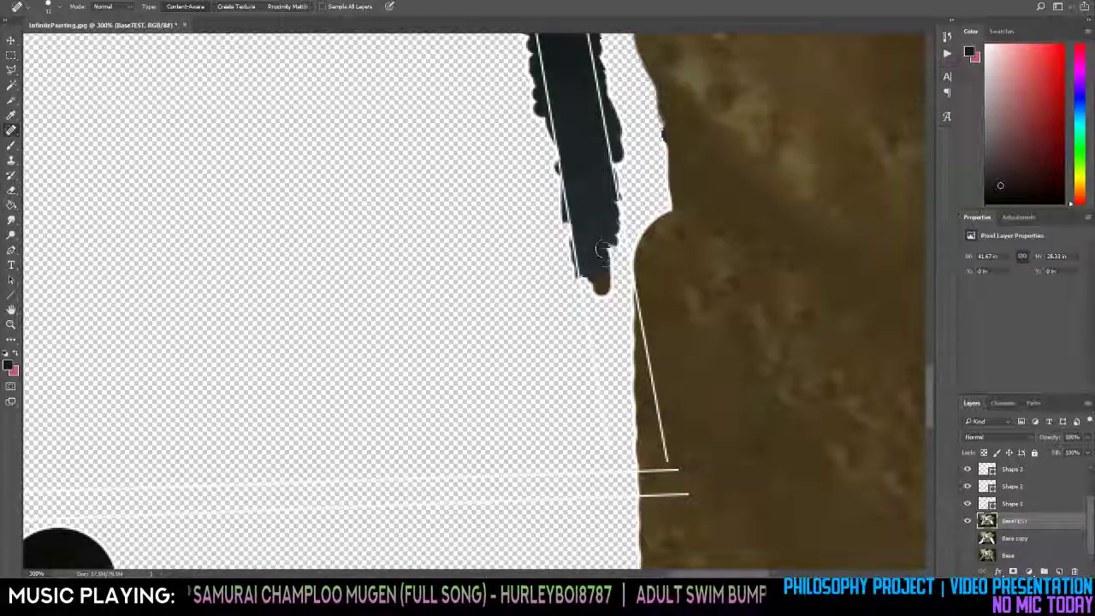
pyautogui.press('e')
pyautogui.press('j')
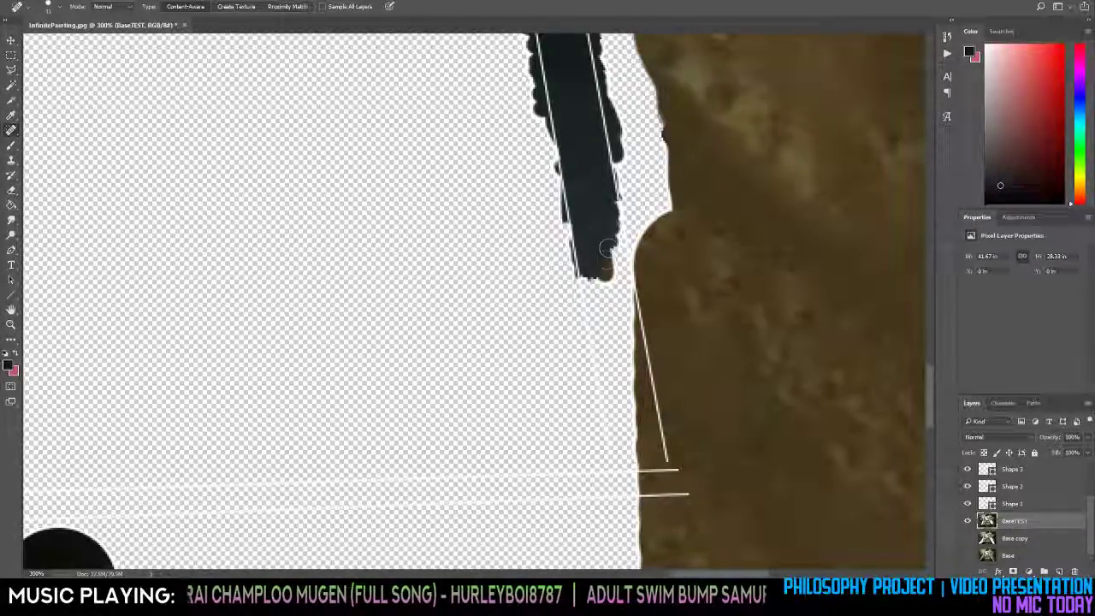
pyautogui.click(606, 249)
pyautogui.press('e')
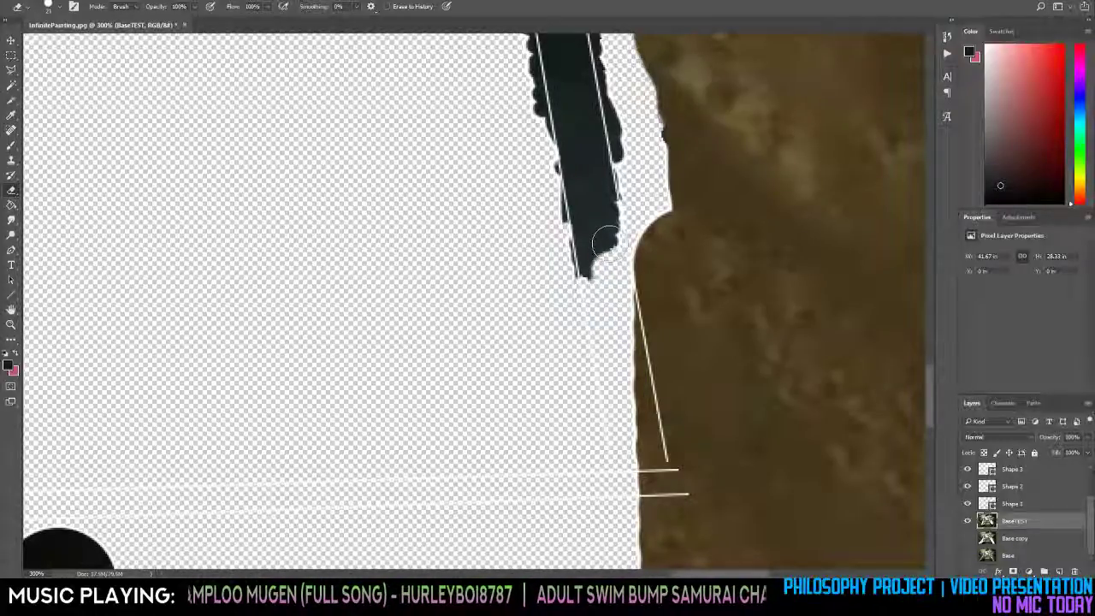
# Heal the outer corner downward, erase its brown spot, and fill the remaining notch in the tip with dark color.
pyautogui.press('j')
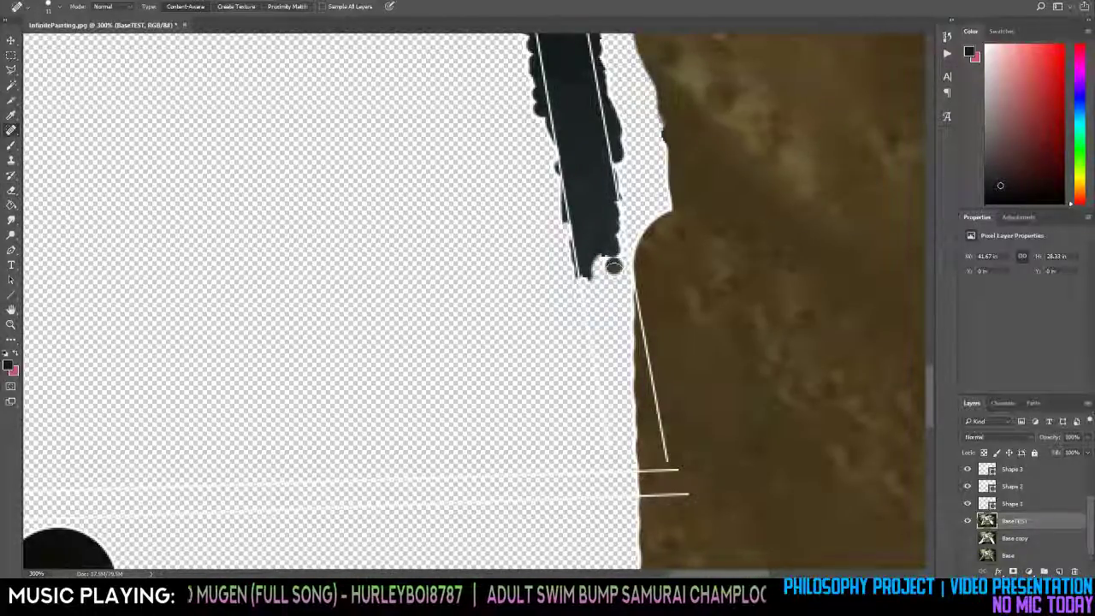
pyautogui.press('e')
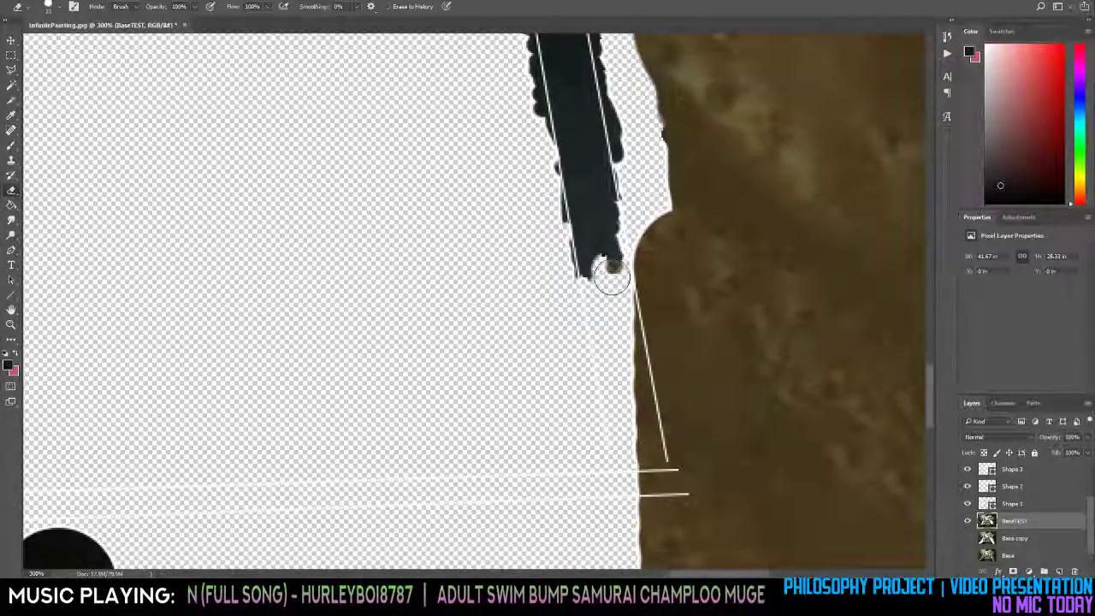
pyautogui.click(609, 273)
pyautogui.press('j')
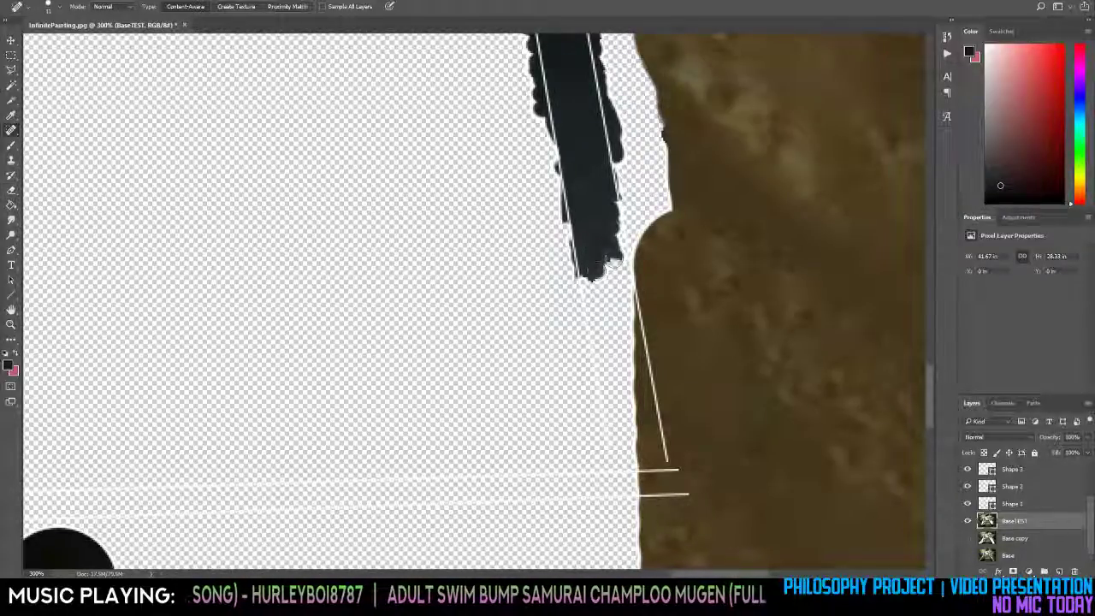
pyautogui.click(609, 265)
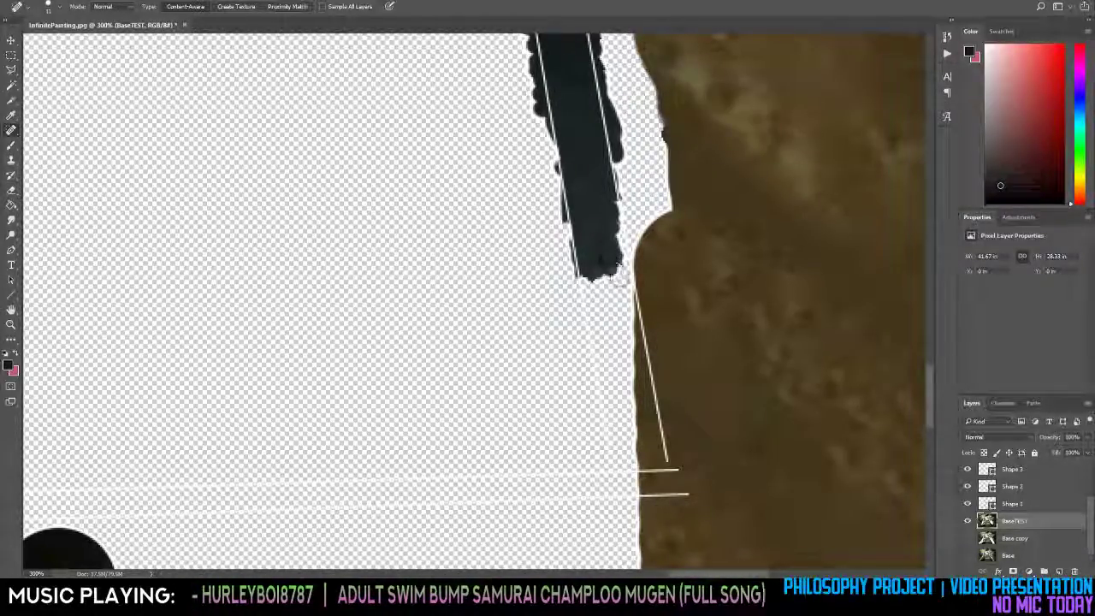
# Erase the brown spot below the outer corner and heal the middle of the dark edge's tip.
pyautogui.press('e')
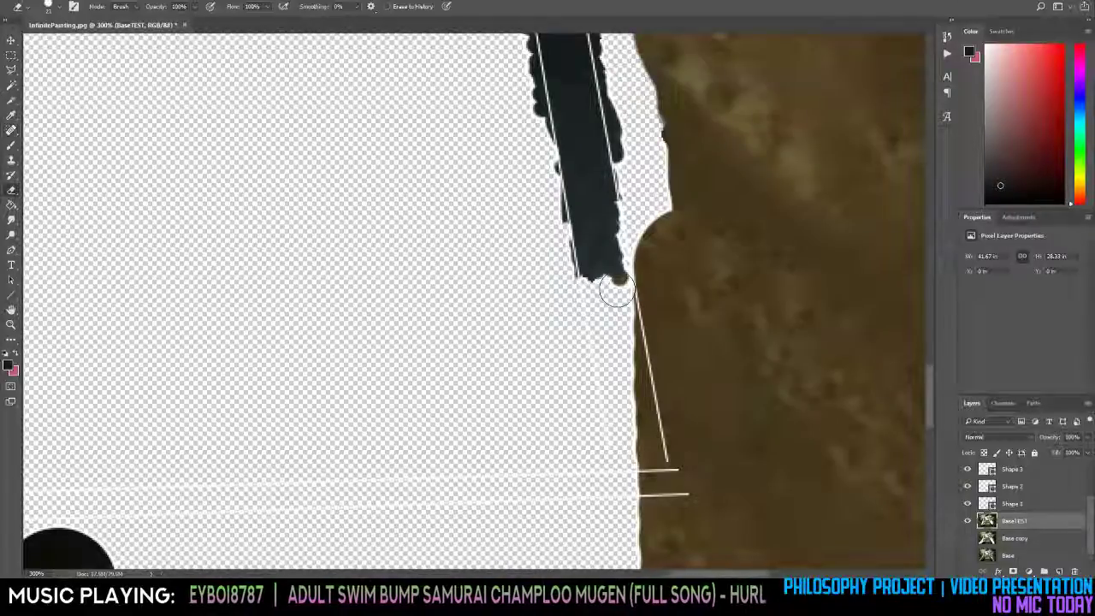
pyautogui.click(617, 290)
pyautogui.press('j')
pyautogui.click(604, 267)
pyautogui.click(602, 268)
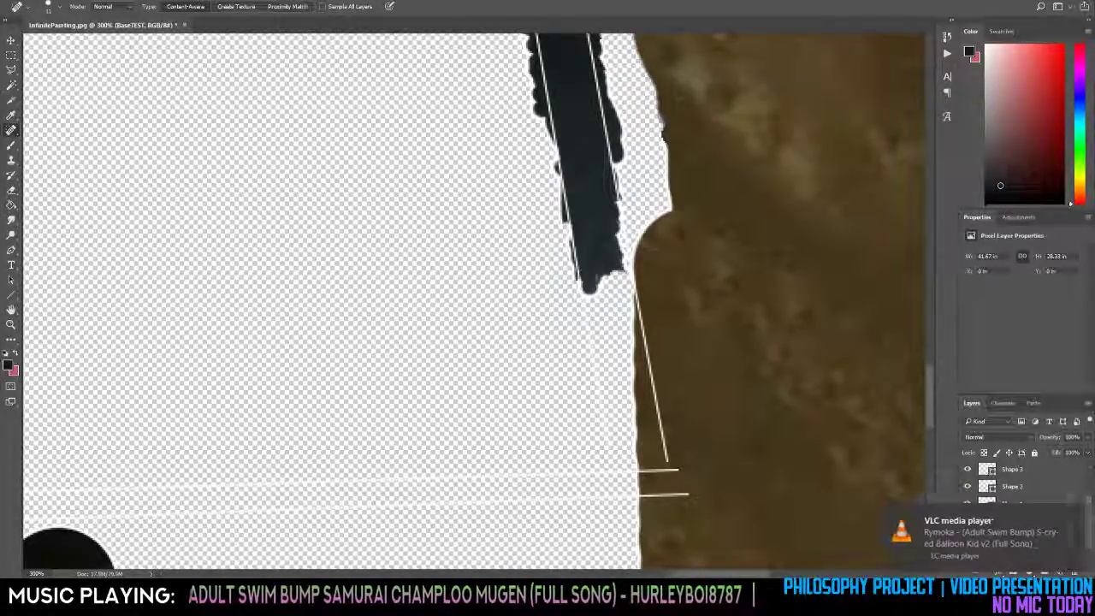
# Heal a thin dark strip further down from the inner side of the tip and shorten its end with the eraser.
pyautogui.click(591, 302)
pyautogui.click(592, 315)
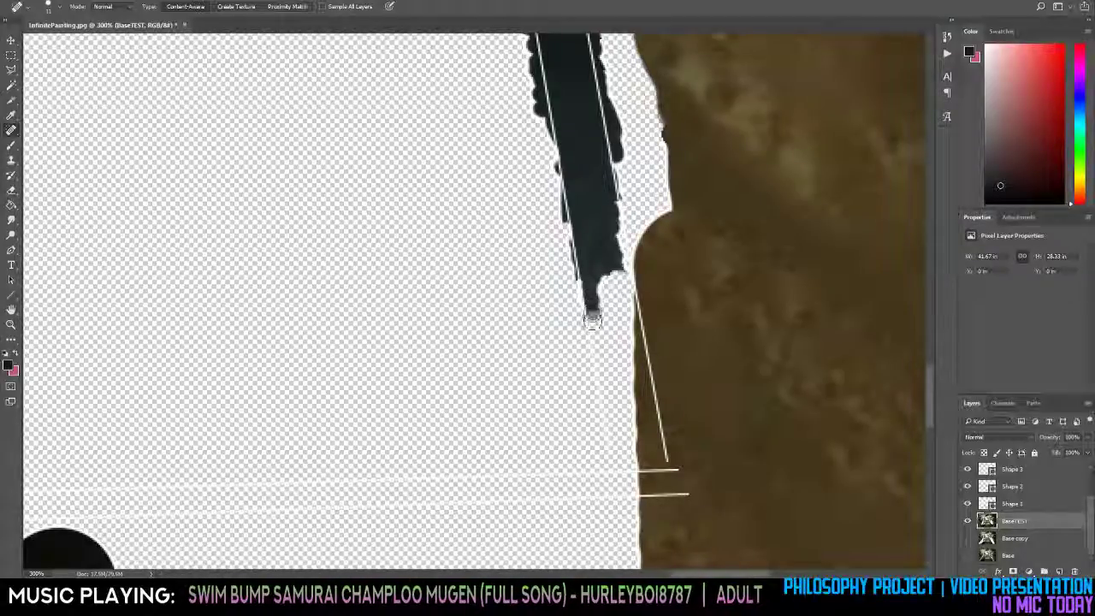
pyautogui.click(592, 327)
pyautogui.press('e')
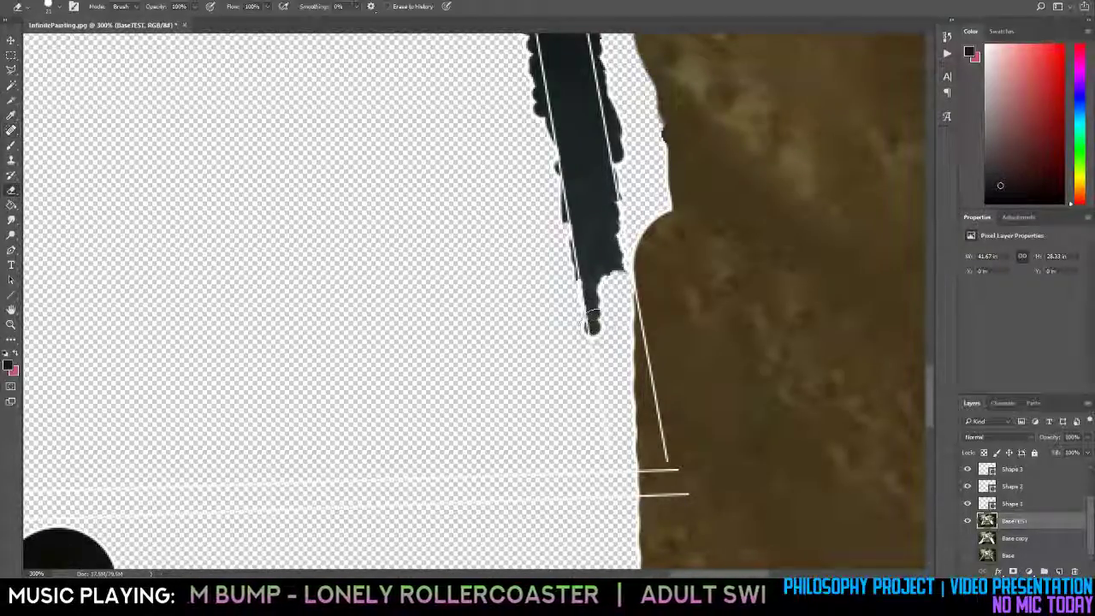
pyautogui.click(594, 324)
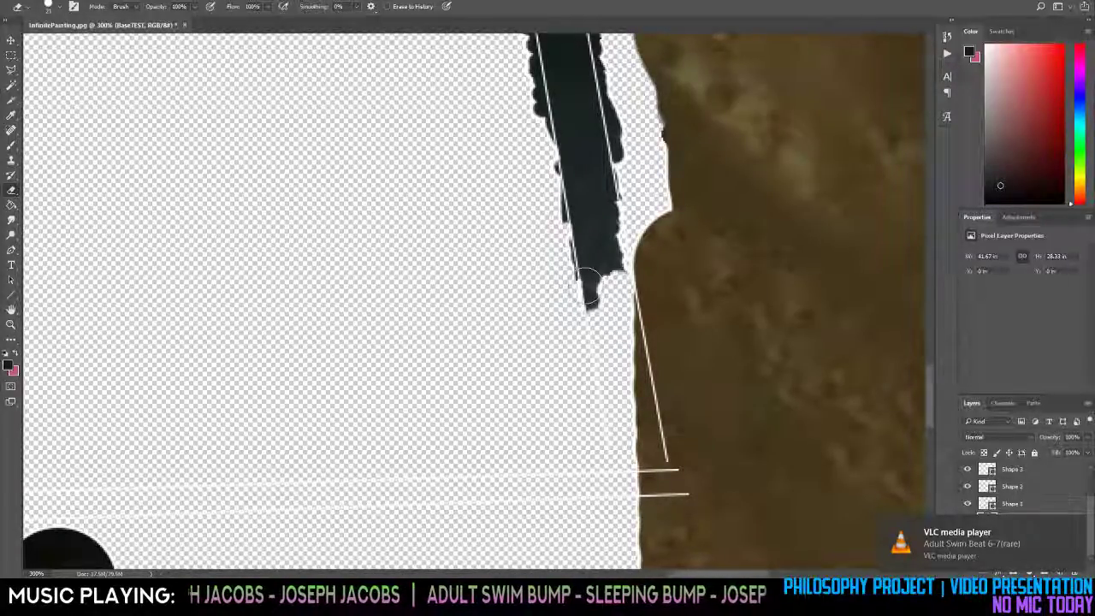
# Heal the notch between the thin strip and the outer corner, and smooth the dark tone inside the edge.
pyautogui.press('j')
pyautogui.moveTo(604, 285); pyautogui.dragTo(598, 296)
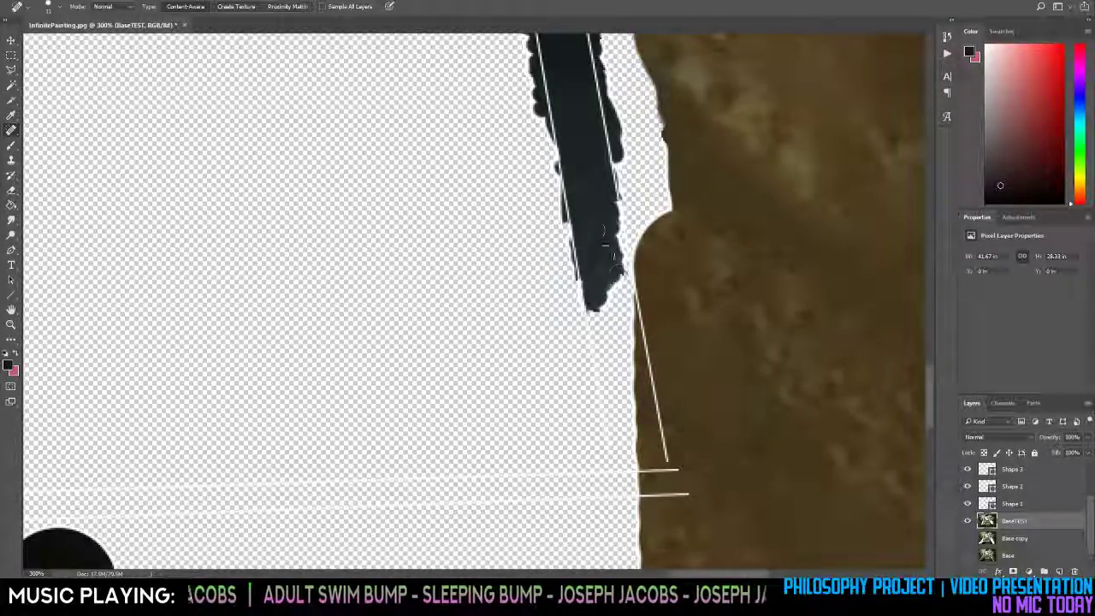
pyautogui.moveTo(595, 230); pyautogui.dragTo(596, 266)
pyautogui.moveTo(586, 183); pyautogui.dragTo(592, 254)
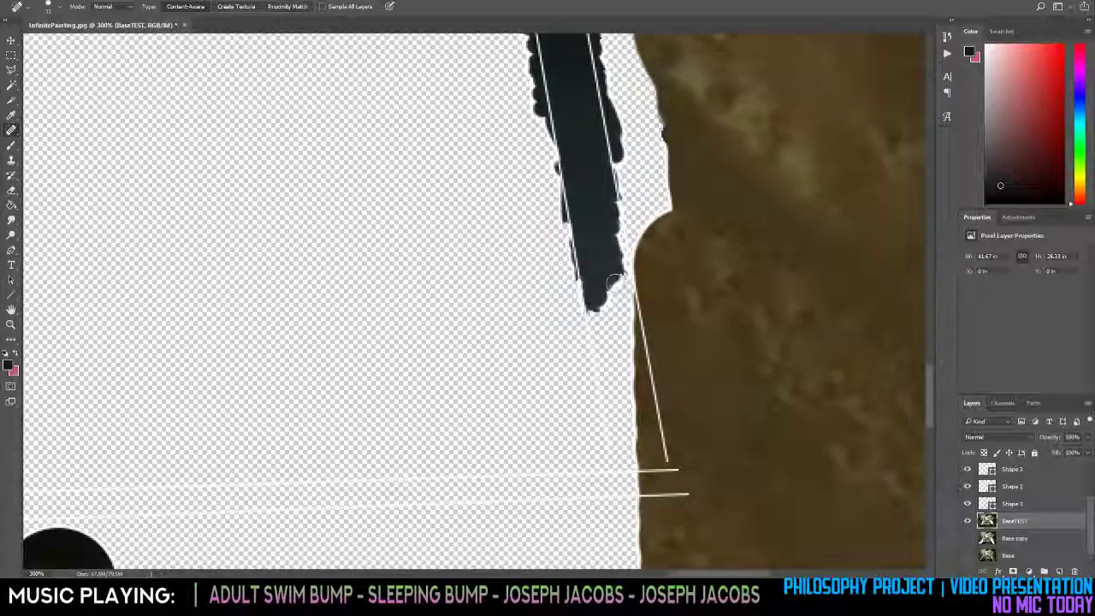
# Make the eraser brush slightly smaller, heal below the tip, and erase the brown patch there.
pyautogui.press('z')
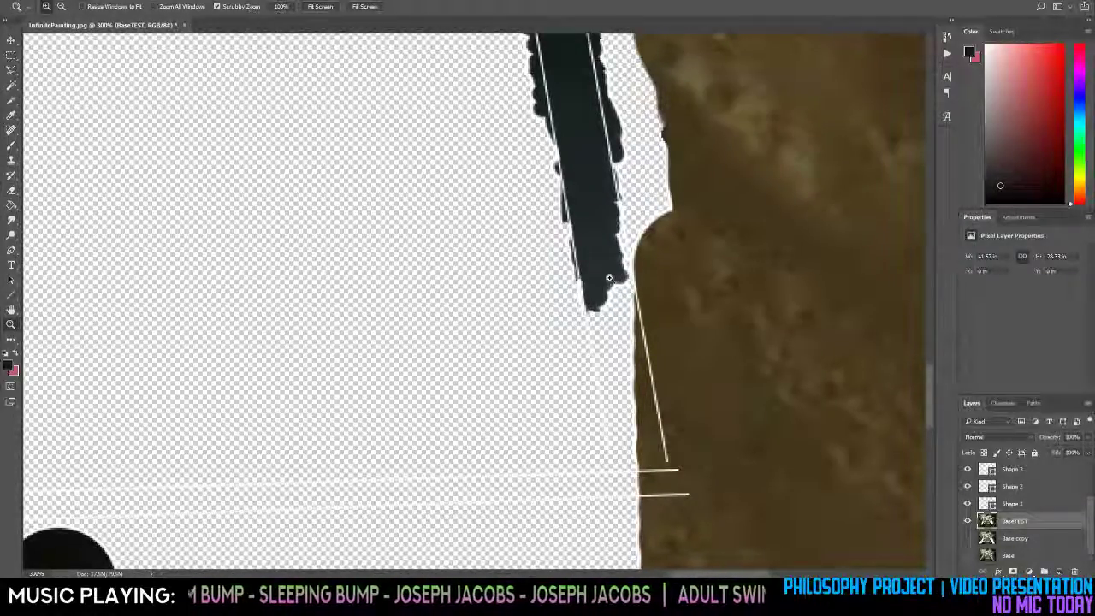
pyautogui.press('e')
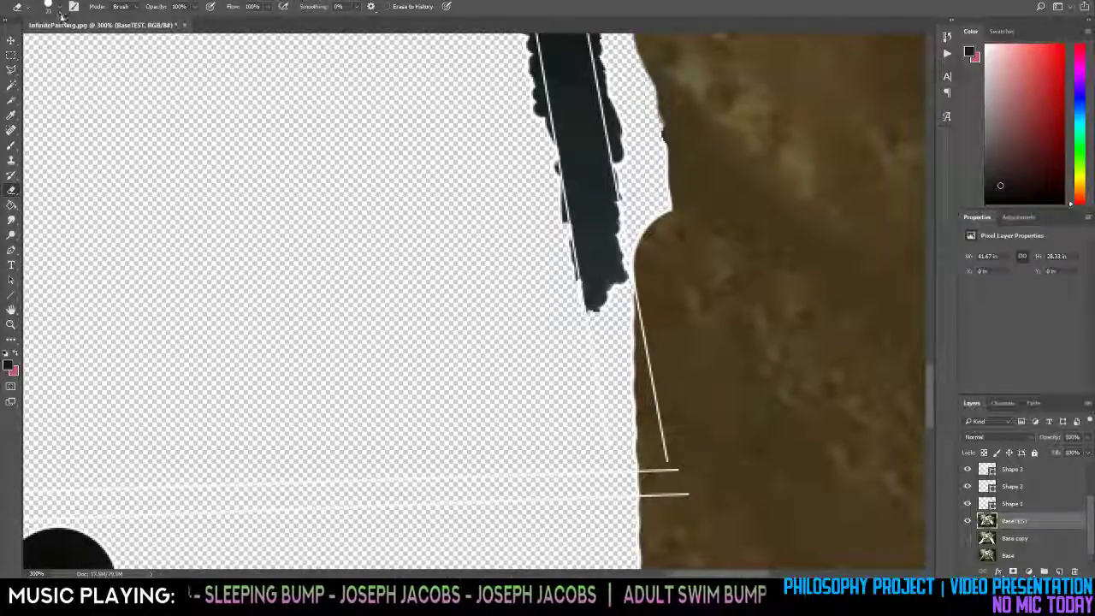
pyautogui.click(58, 9)
pyautogui.moveTo(70, 41); pyautogui.dragTo(68, 41)
pyautogui.click(58, 9)
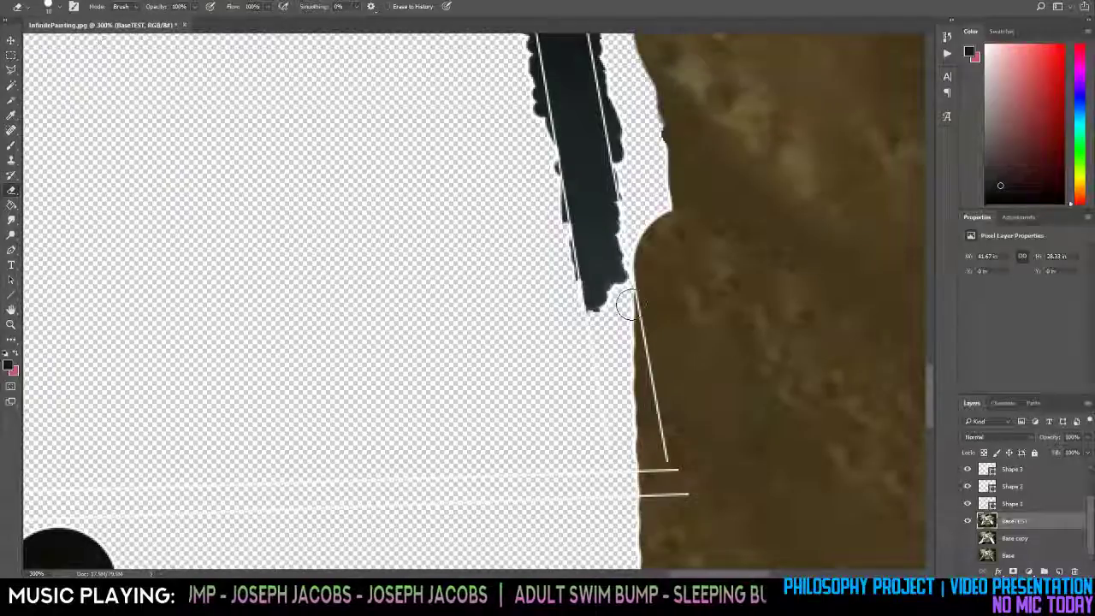
pyautogui.press('j')
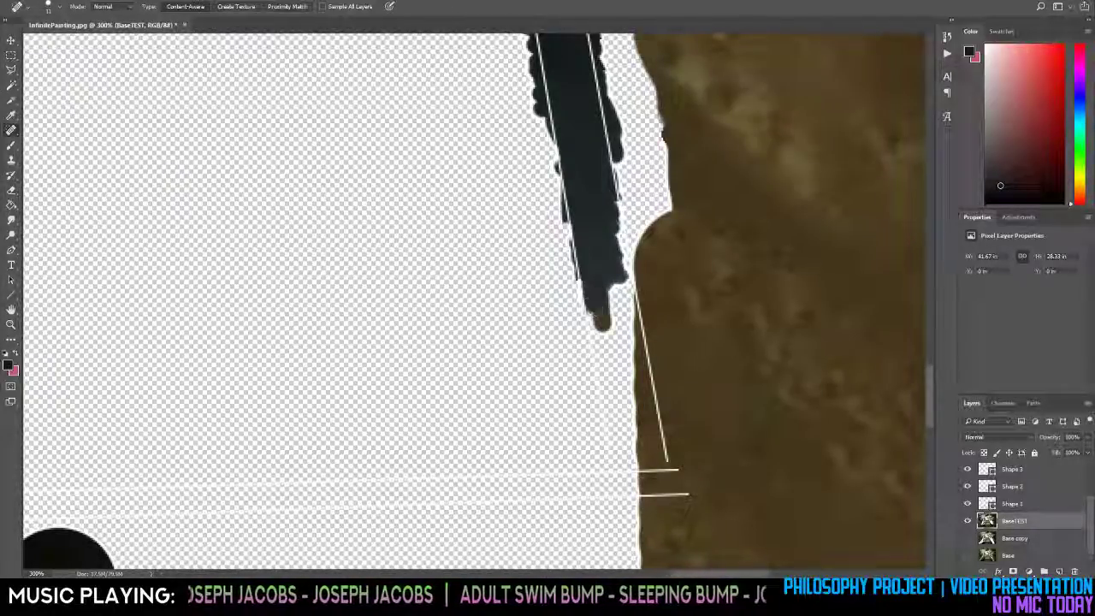
pyautogui.press('e')
pyautogui.click(602, 321)
# Heal a thin dark strip below the inner side of the tip and erase the brown patches from its end.
pyautogui.press('j')
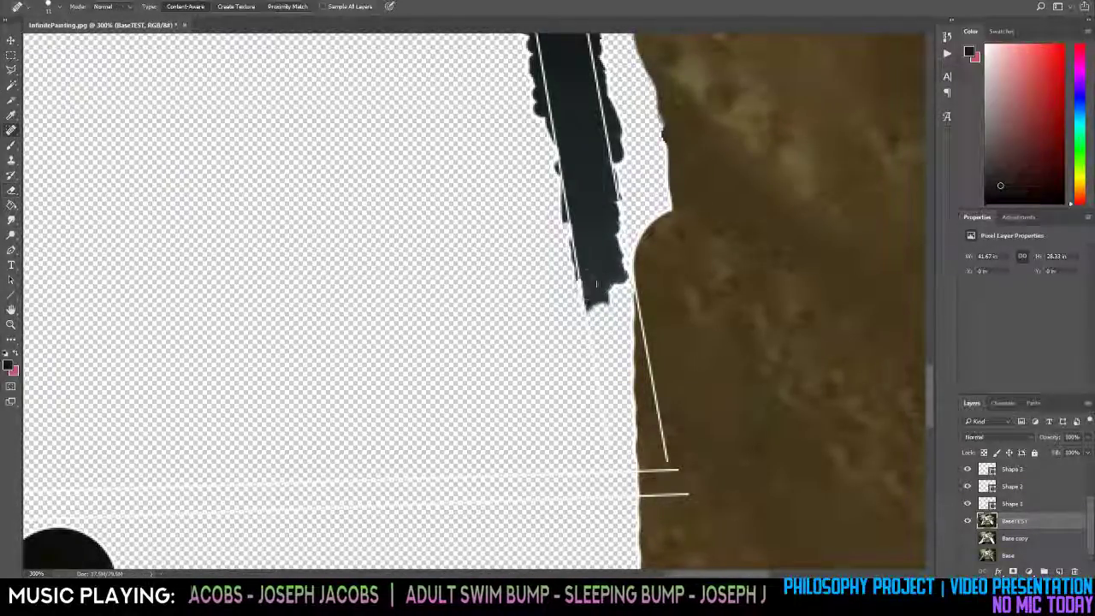
pyautogui.click(590, 318)
pyautogui.click(601, 346)
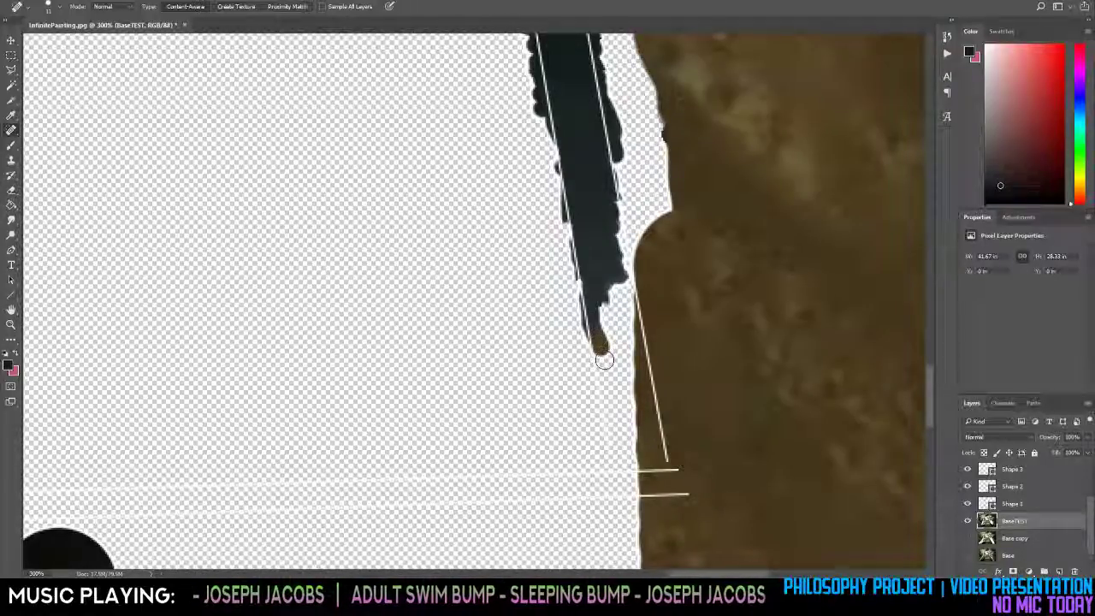
pyautogui.press('e')
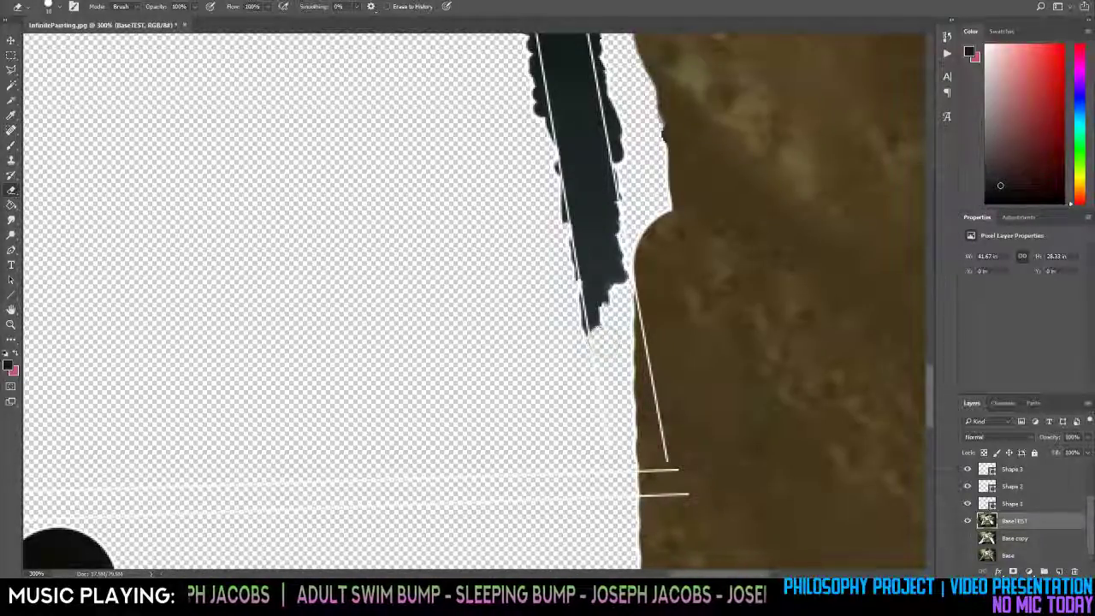
pyautogui.press('j')
pyautogui.click(594, 342)
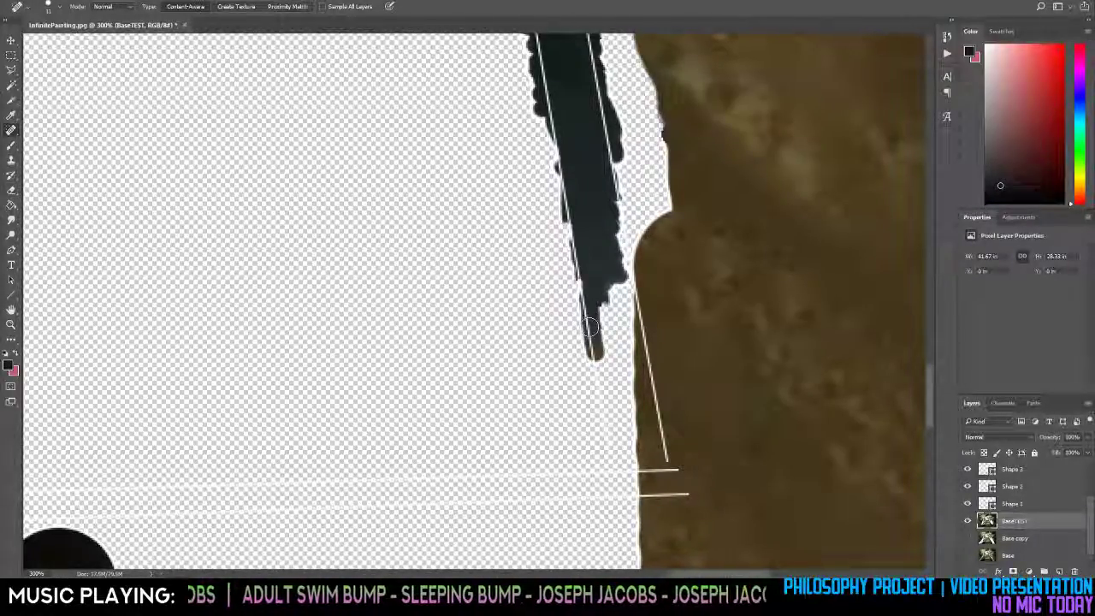
pyautogui.press('e')
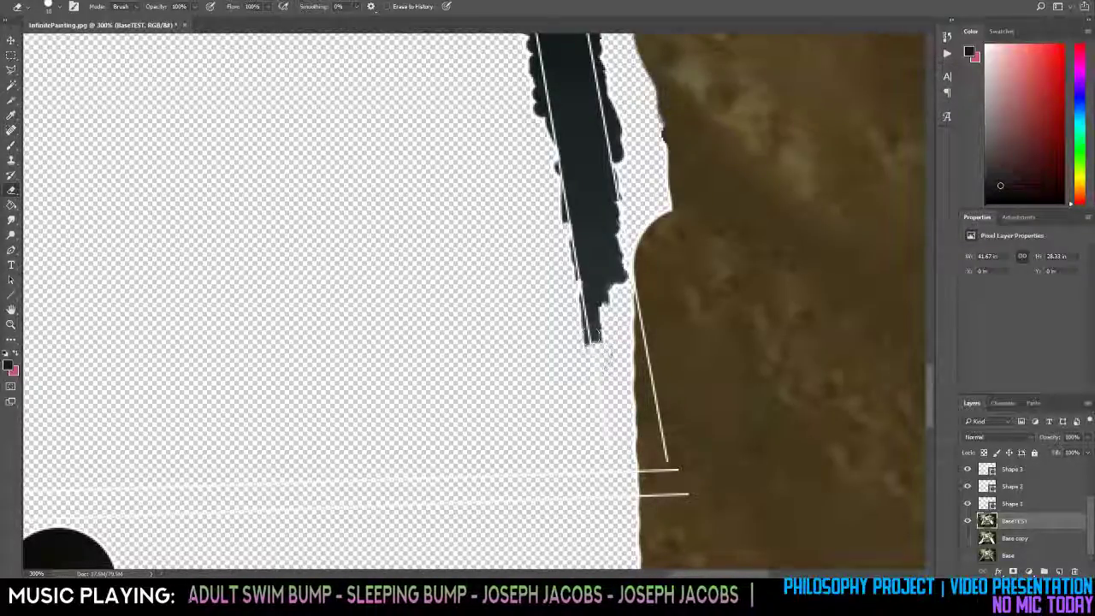
# Lengthen the thin strip slightly along the inner guide line with short healing dabs, erasing the discoloured end after each.
pyautogui.press('j')
pyautogui.click(596, 364)
pyautogui.press('e')
pyautogui.click(596, 371)
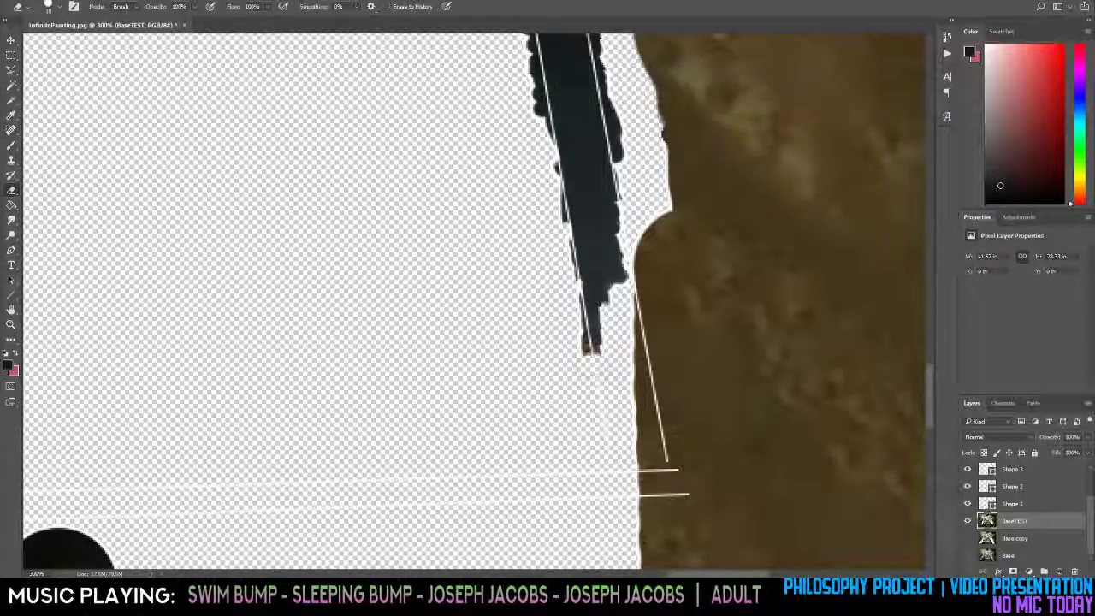
pyautogui.press('j')
pyautogui.moveTo(592, 342); pyautogui.dragTo(595, 353)
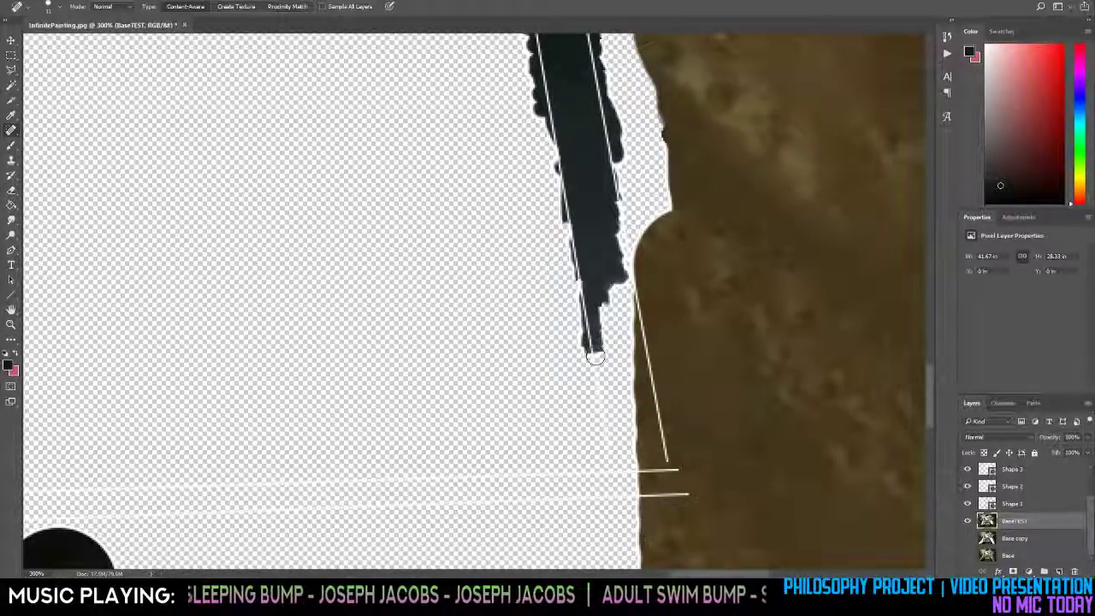
pyautogui.click(596, 364)
pyautogui.press('e')
pyautogui.click(603, 371)
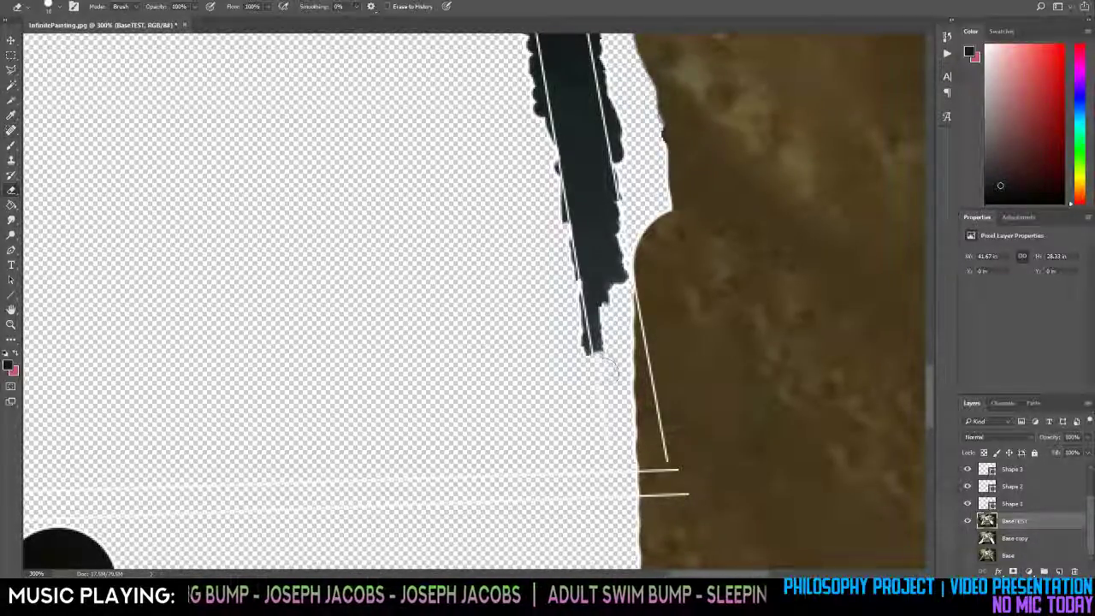
pyautogui.press('j')
pyautogui.click(597, 361)
pyautogui.press('e')
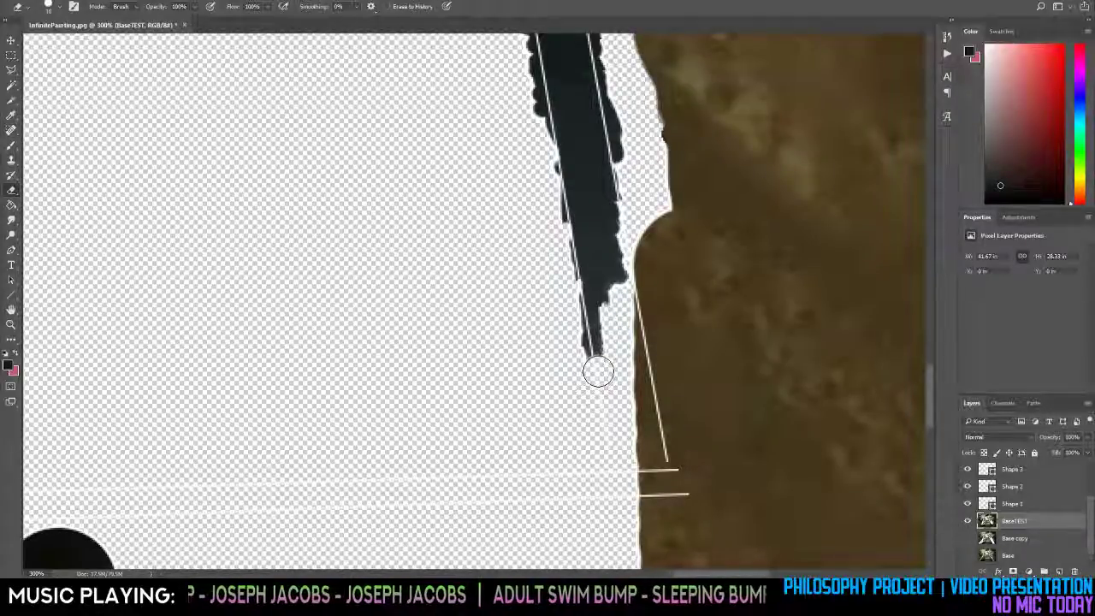
pyautogui.press('j')
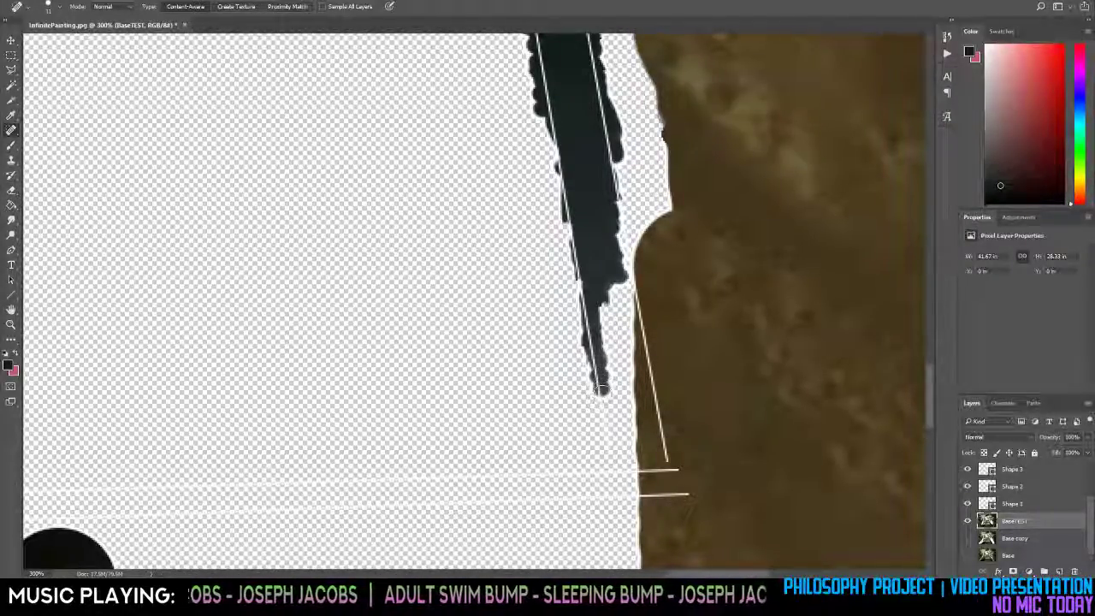
pyautogui.press('e')
pyautogui.press('j')
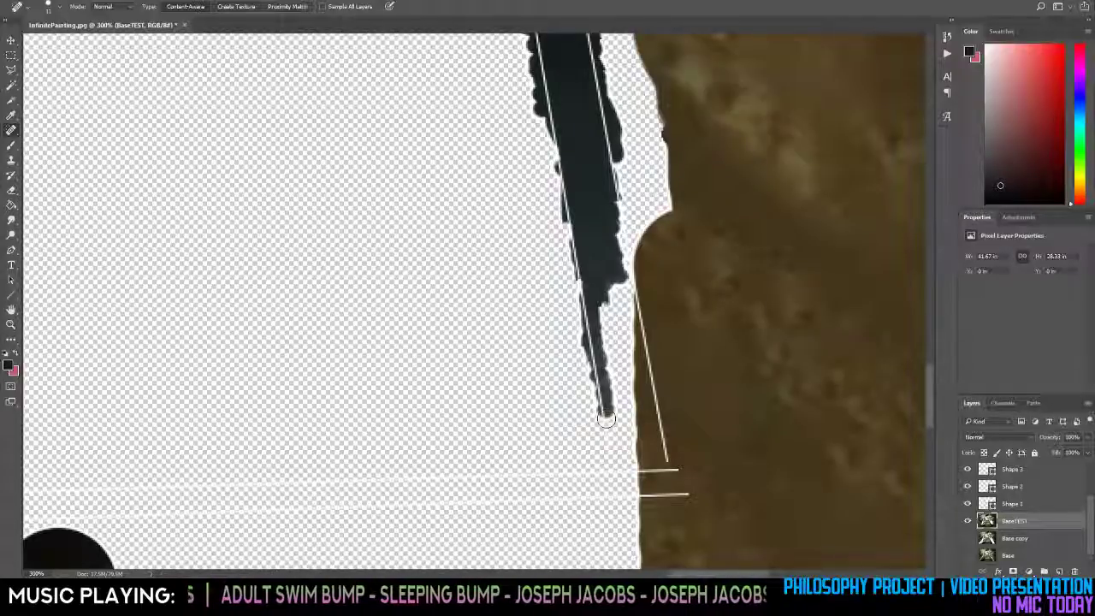
pyautogui.press('e')
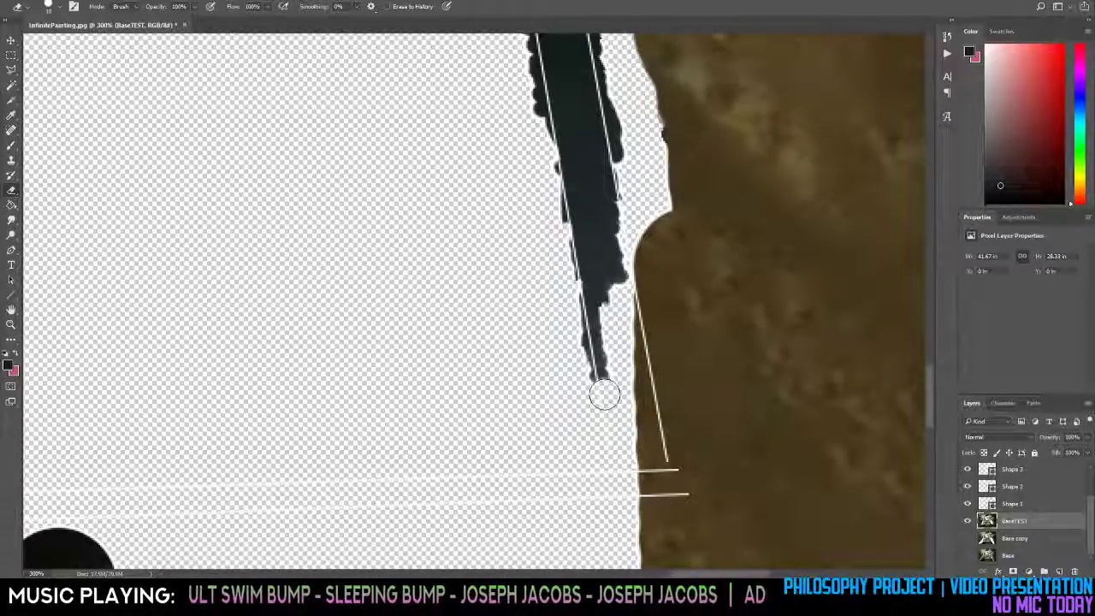
pyautogui.press('j')
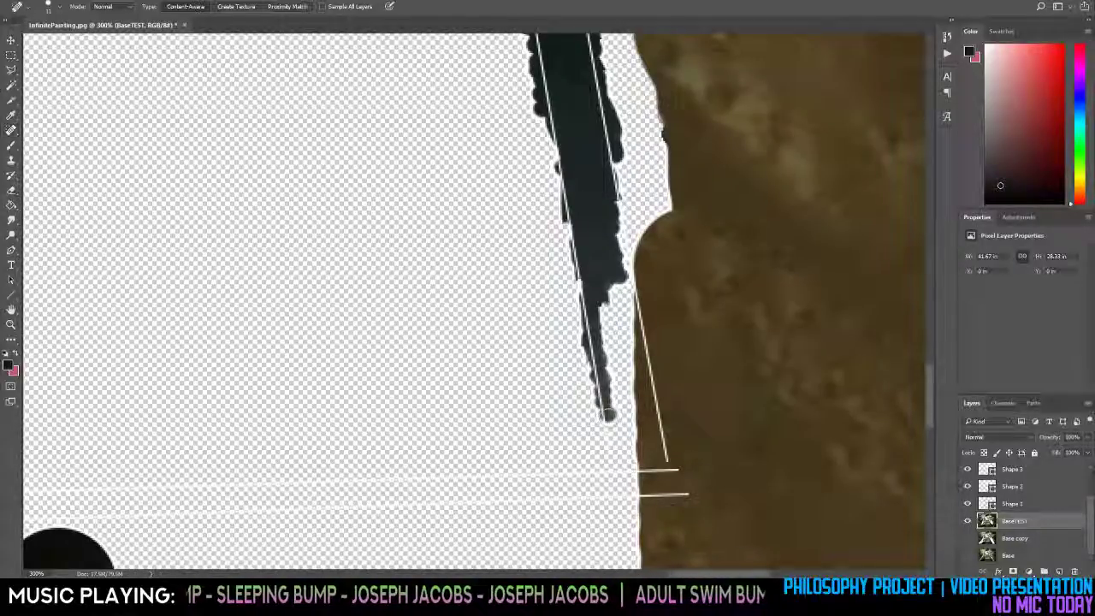
pyautogui.press('e')
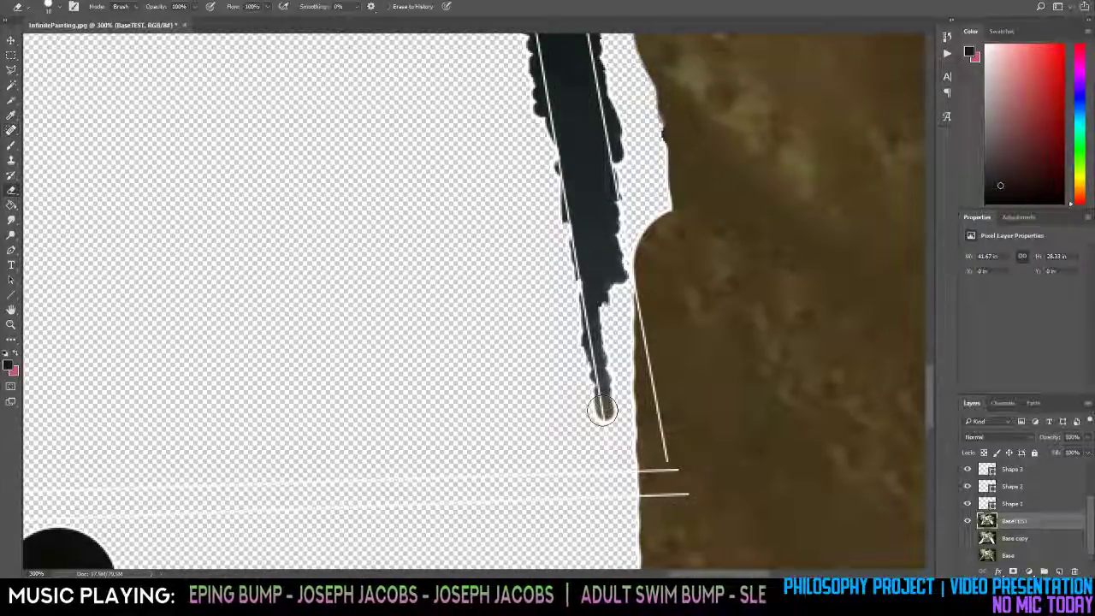
pyautogui.moveTo(604, 407)
pyautogui.mouseDown()
pyautogui.moveTo(602, 385)
pyautogui.moveTo(606, 421)
pyautogui.moveTo(599, 376)
pyautogui.mouseUp()
pyautogui.press('j')
pyautogui.press('e')
pyautogui.press('j')
pyautogui.press('e')
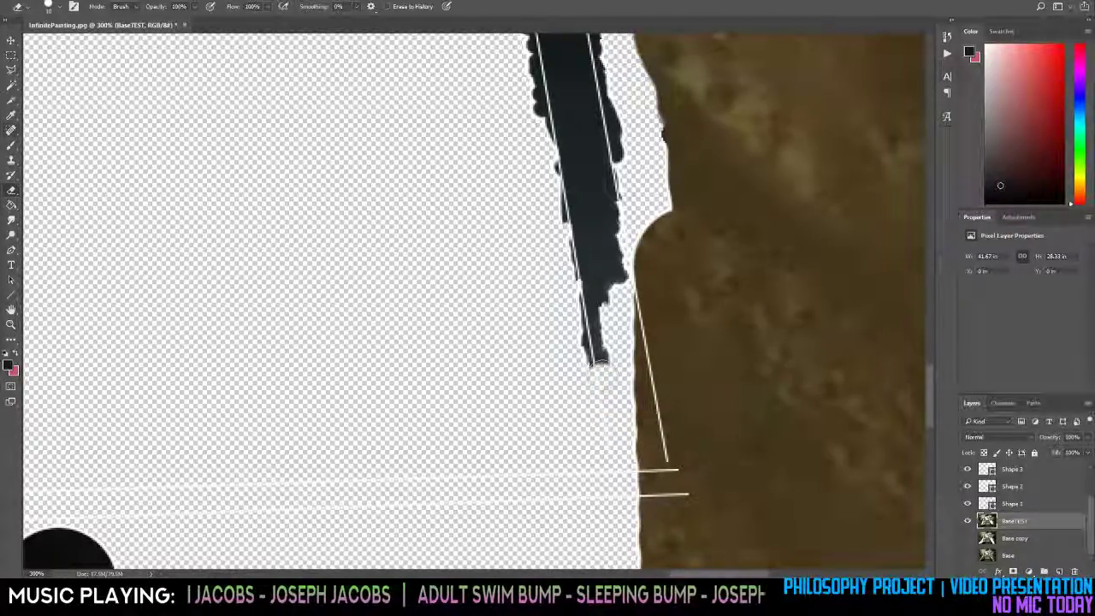
pyautogui.hotkey('ctrl', 'z')
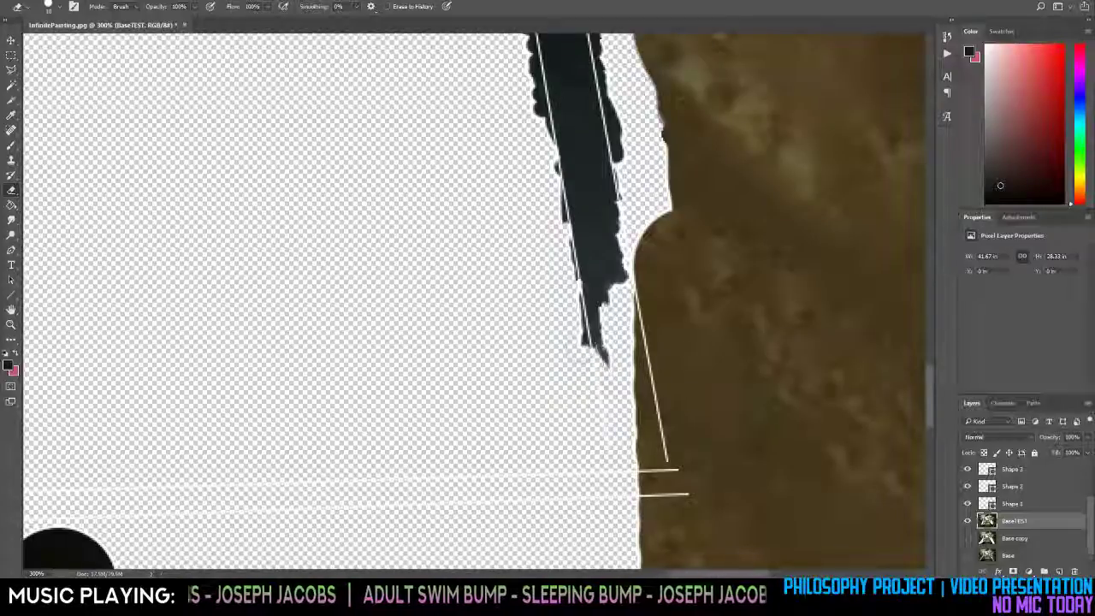
# Heal the thin strip further down the inner guide line and widen it outward below the dark edge's outer corner.
pyautogui.press('j')
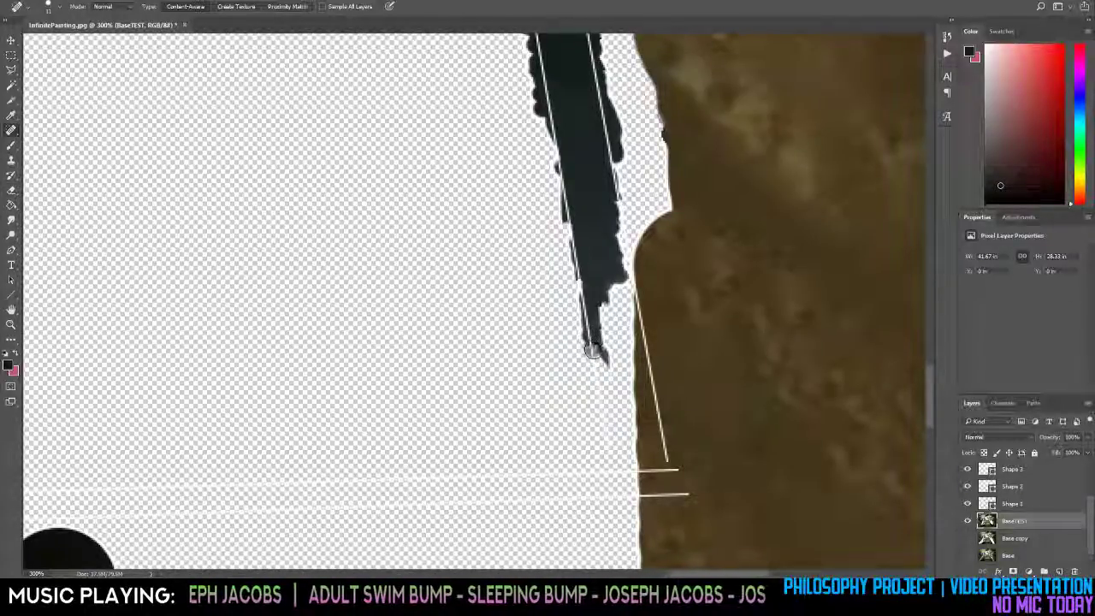
pyautogui.moveTo(599, 377)
pyautogui.mouseDown()
pyautogui.moveTo(613, 297)
pyautogui.moveTo(607, 334)
pyautogui.moveTo(605, 339)
pyautogui.mouseUp()
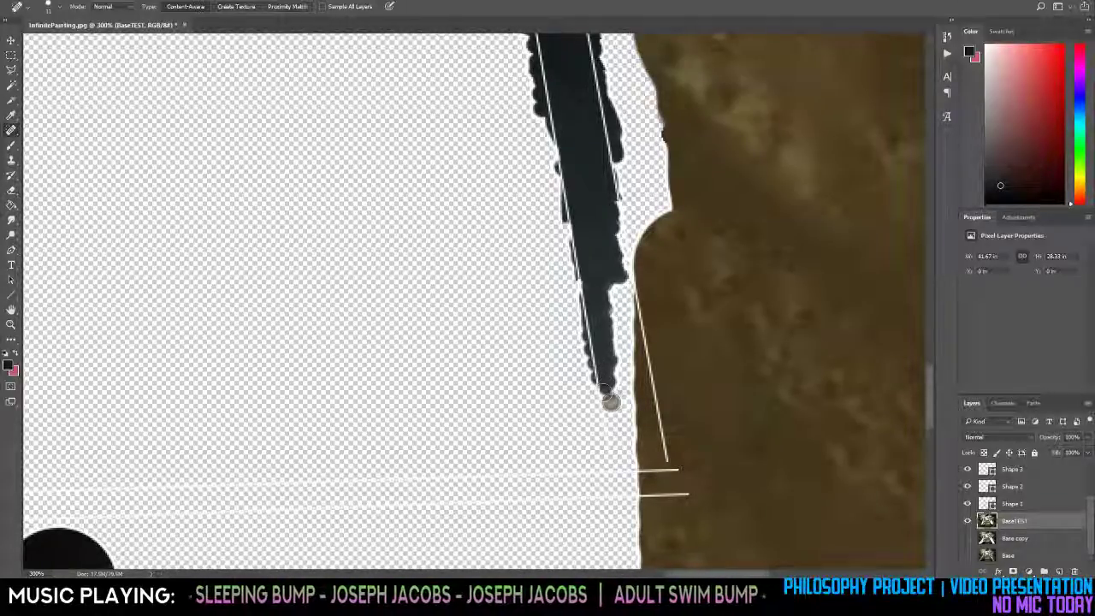
pyautogui.moveTo(604, 390); pyautogui.dragTo(608, 396)
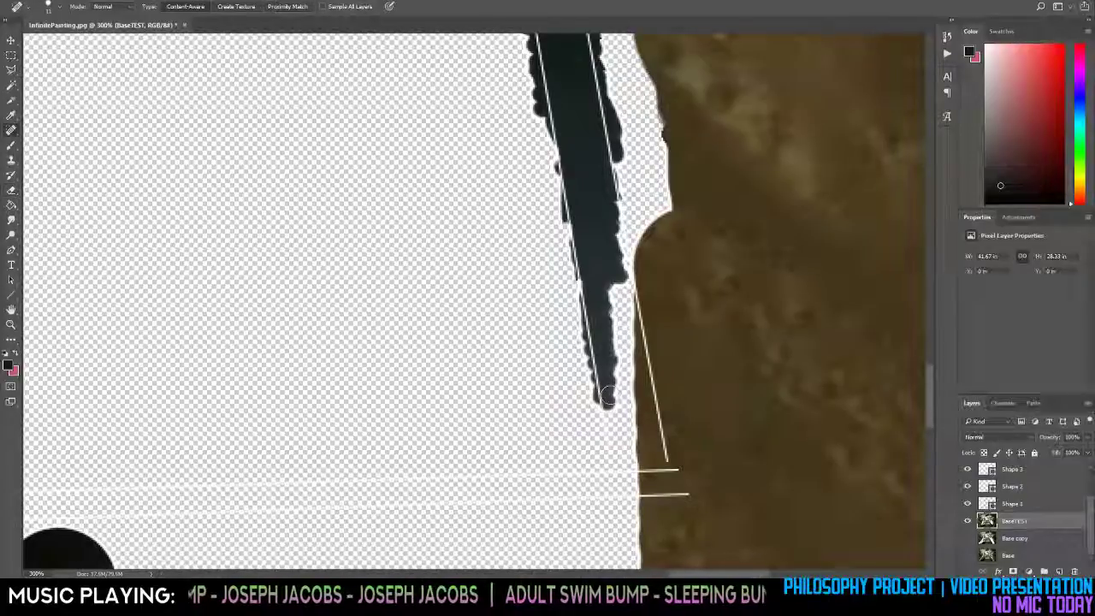
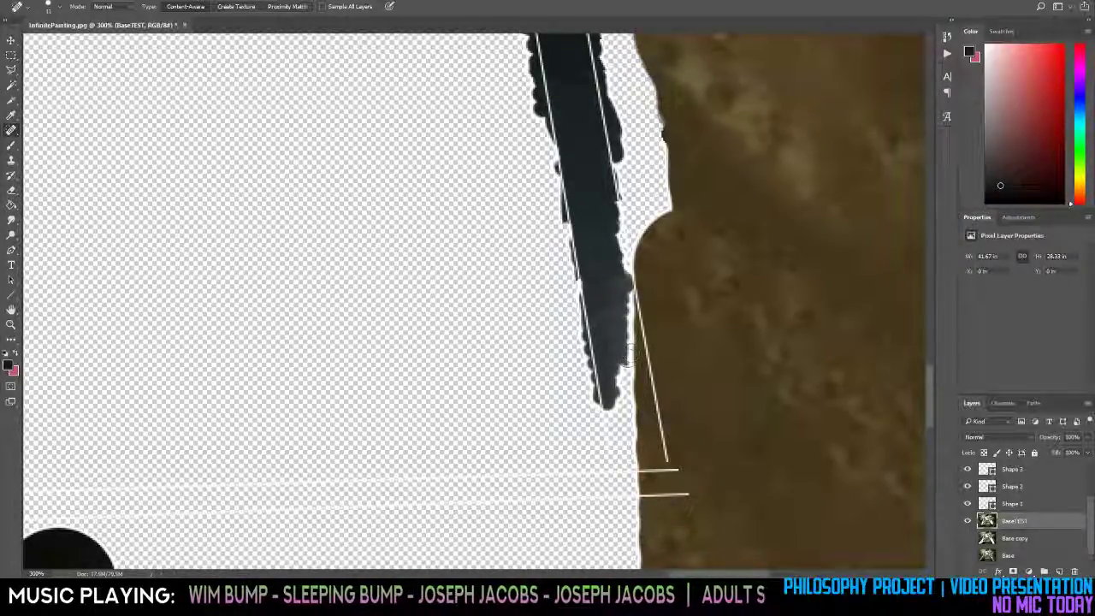
pyautogui.click(623, 378)
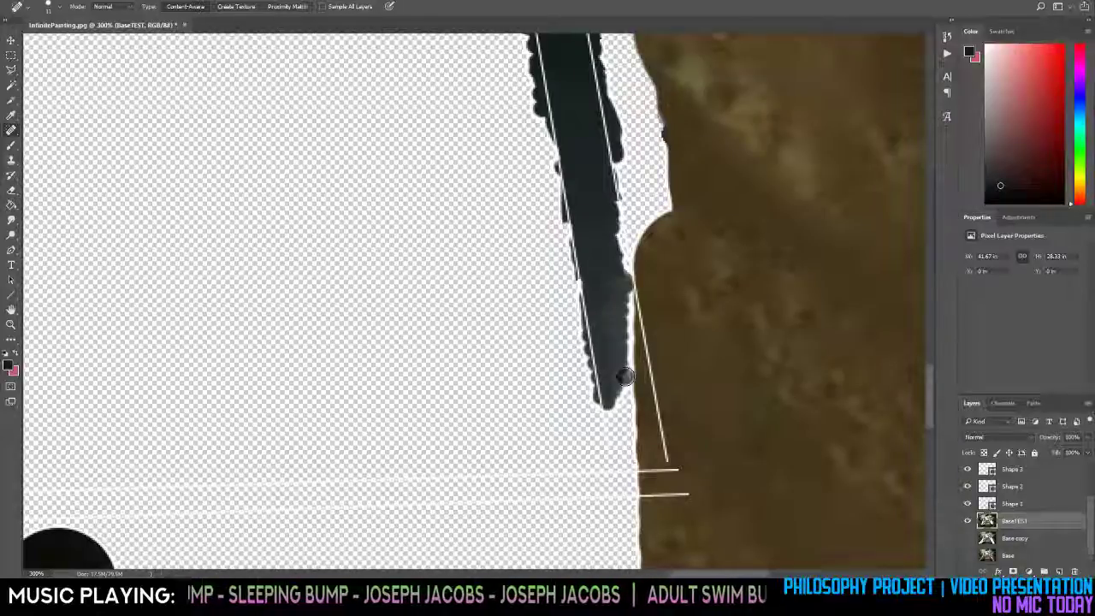
# Erase the brown background's margin beside the strip and extend the strip's outer side with healing dabs.
pyautogui.press('e')
pyautogui.moveTo(646, 263); pyautogui.dragTo(647, 272)
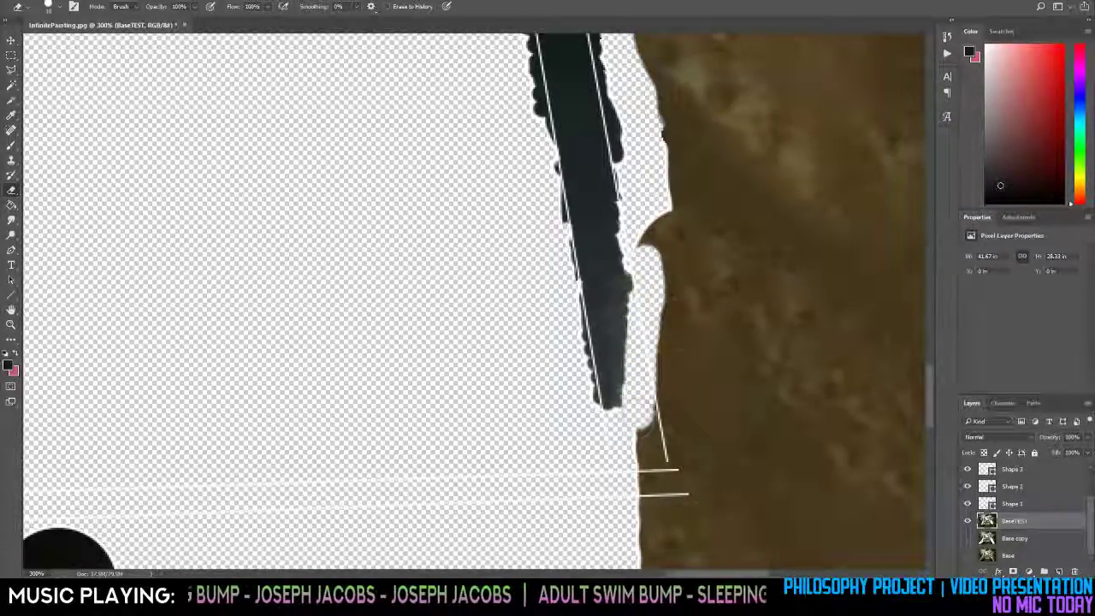
pyautogui.press('j')
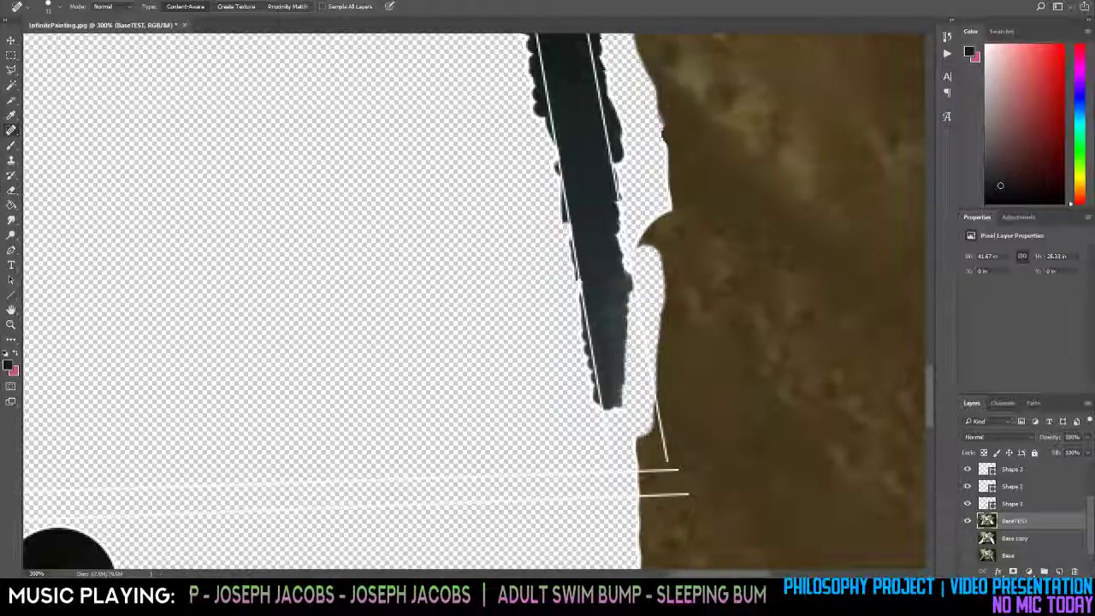
pyautogui.moveTo(616, 336); pyautogui.dragTo(617, 333)
pyautogui.click(621, 321)
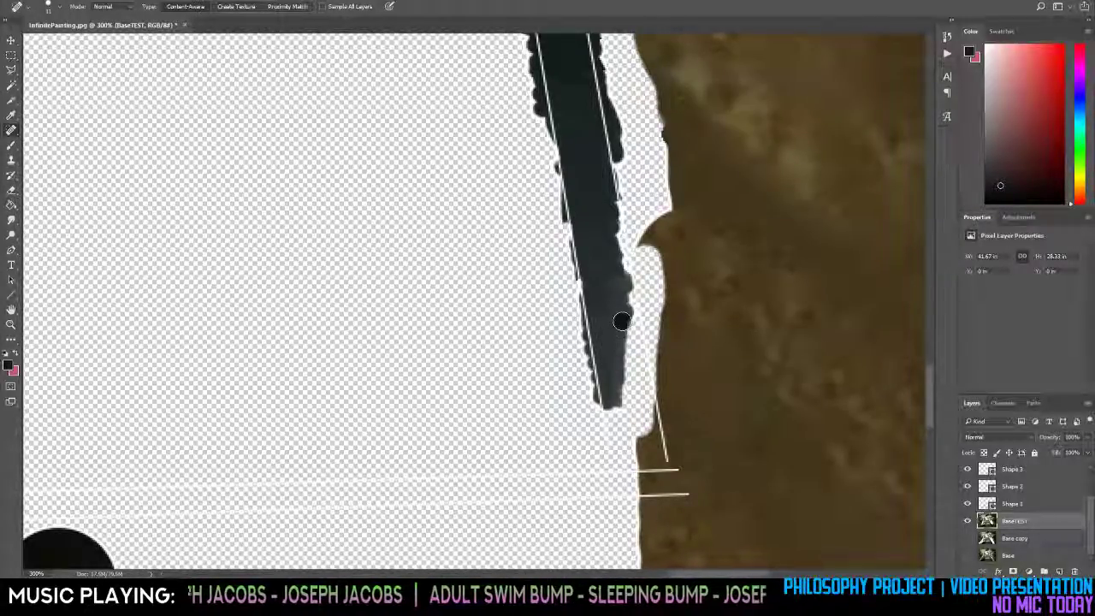
pyautogui.click(624, 312)
pyautogui.click(623, 294)
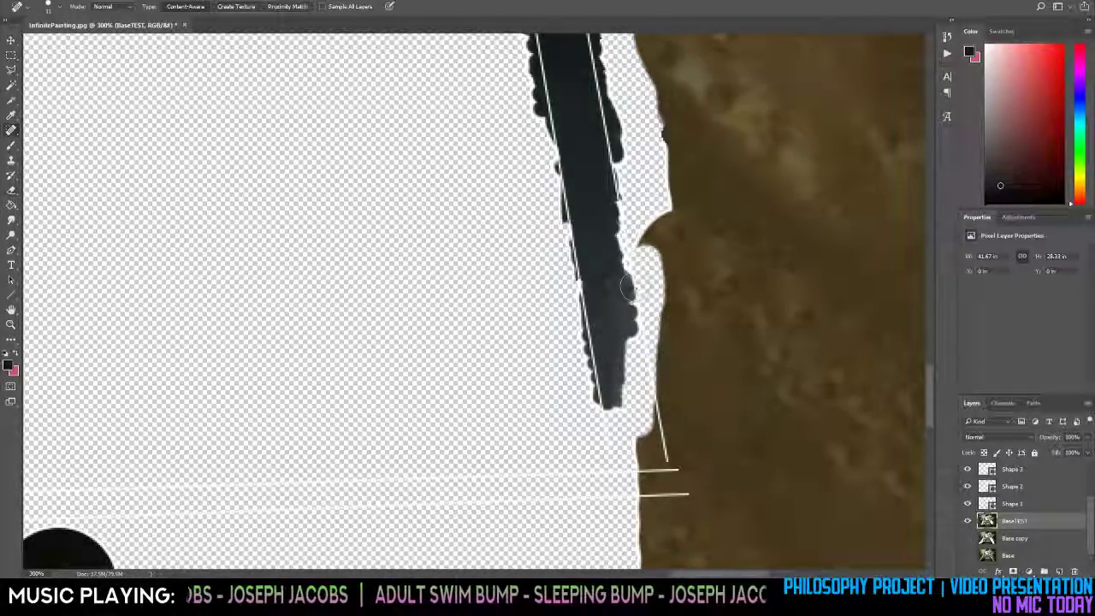
pyautogui.press('e')
# Heal the outer side of the dark edge out to the outer guide line, working close up near its lower end.
pyautogui.press('z')
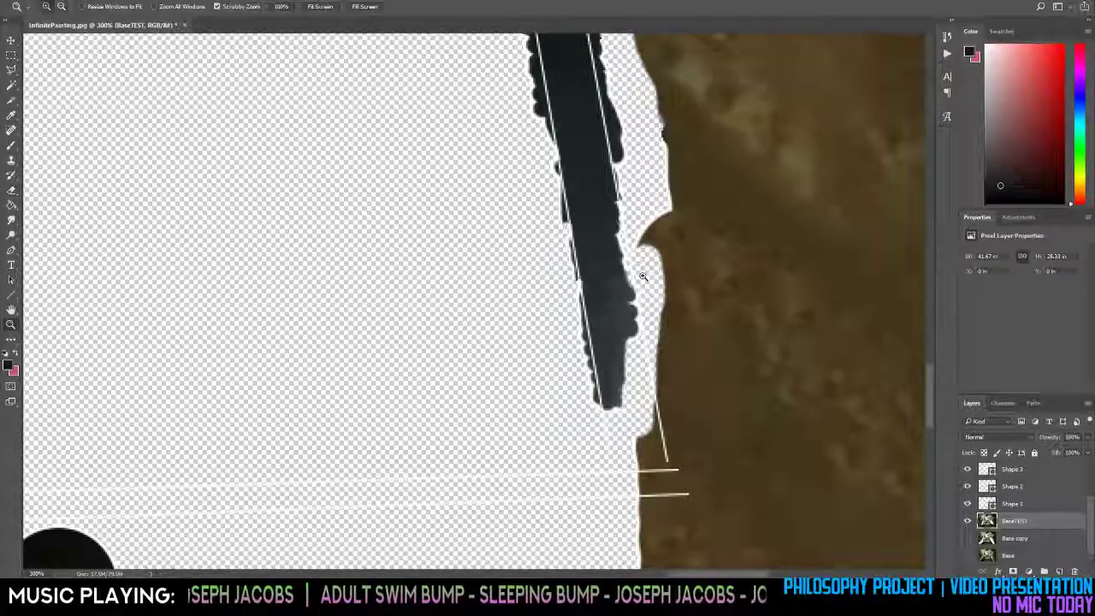
pyautogui.keyDown('alt'); pyautogui.click(642, 276); pyautogui.keyUp('alt')
pyautogui.keyDown('alt'); pyautogui.click(642, 275); pyautogui.keyUp('alt')
pyautogui.keyDown('alt'); pyautogui.click(642, 275); pyautogui.keyUp('alt')
pyautogui.keyDown('alt'); pyautogui.click(643, 275); pyautogui.keyUp('alt')
pyautogui.keyDown('alt'); pyautogui.click(642, 275); pyautogui.keyUp('alt')
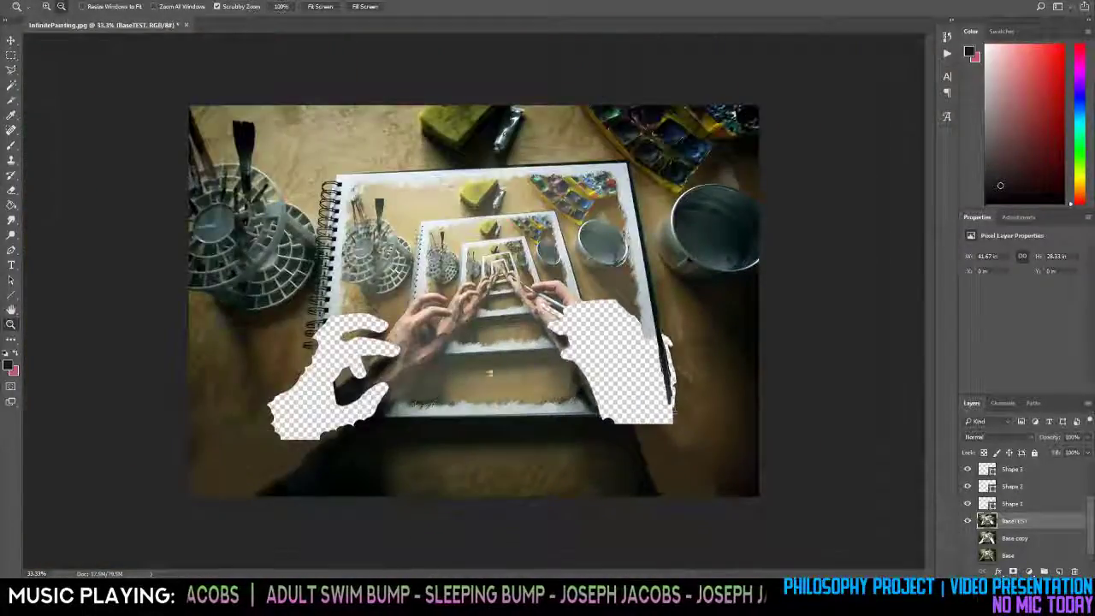
pyautogui.click(664, 422)
pyautogui.click(605, 385)
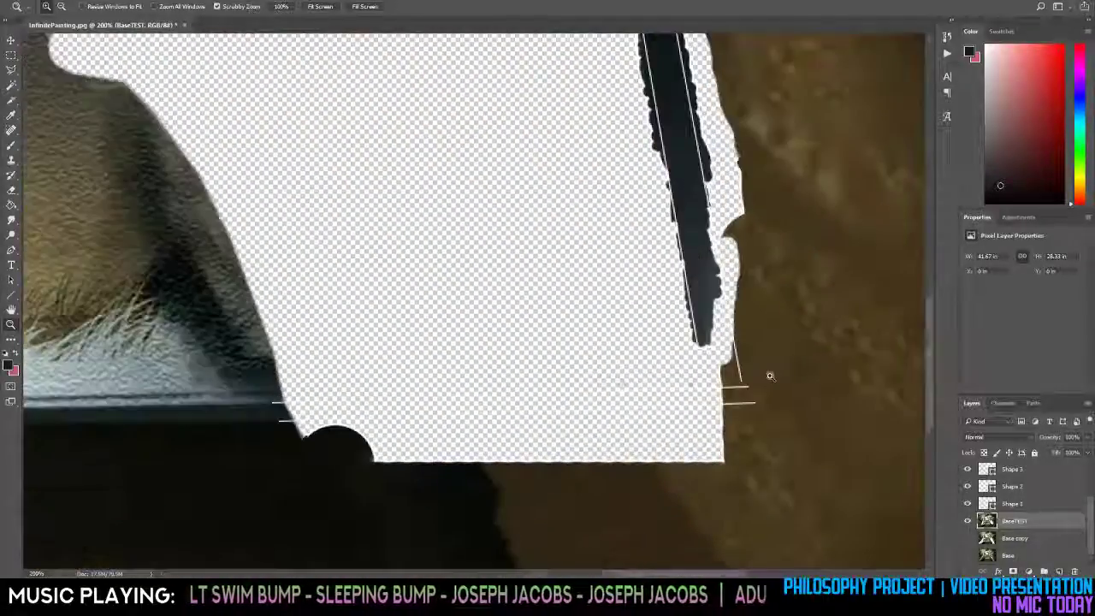
pyautogui.click(732, 349)
pyautogui.click(733, 349)
pyautogui.click(731, 349)
pyautogui.click(731, 349)
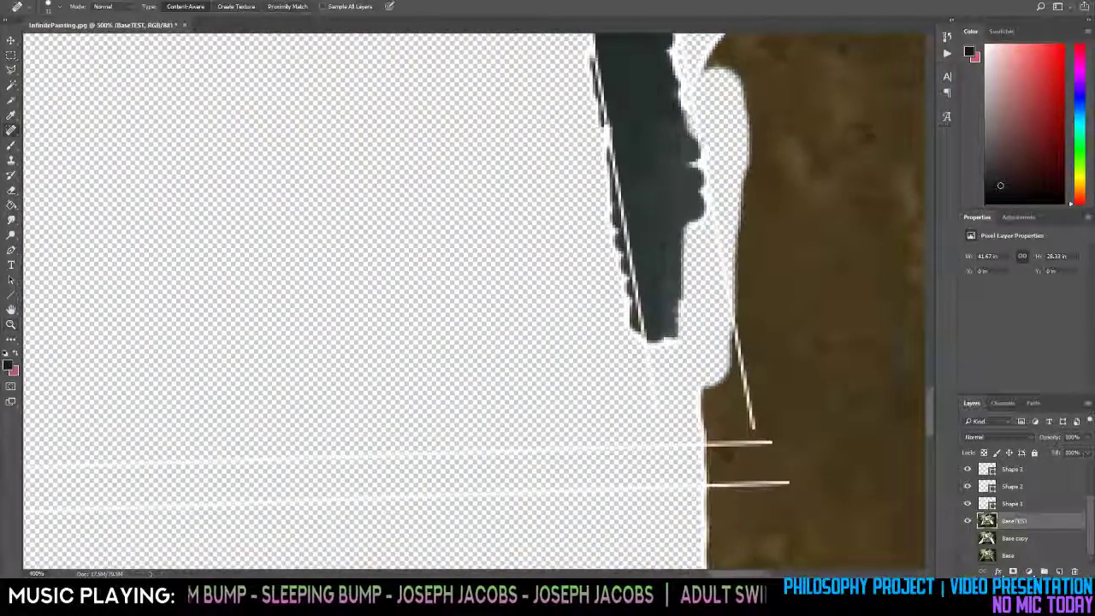
pyautogui.press('j')
pyautogui.click(709, 228)
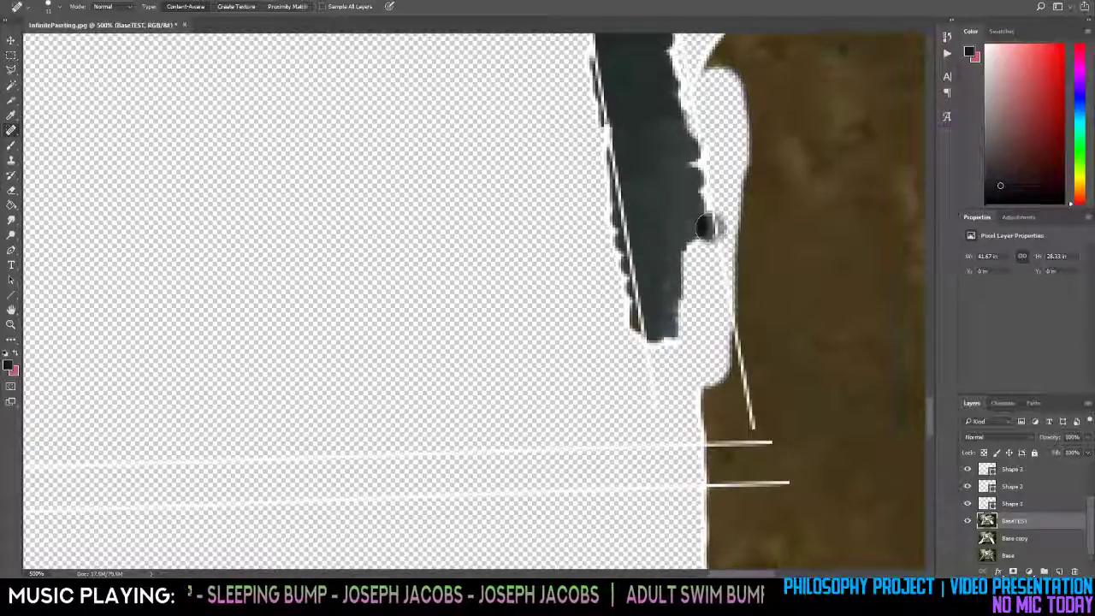
pyautogui.click(694, 175)
pyautogui.click(691, 139)
pyautogui.click(687, 106)
pyautogui.moveTo(684, 103); pyautogui.dragTo(709, 266)
# Heal the notch between the outer guide line and the strip, blending the dark spots there.
pyautogui.click(689, 249)
pyautogui.click(697, 260)
pyautogui.click(696, 246)
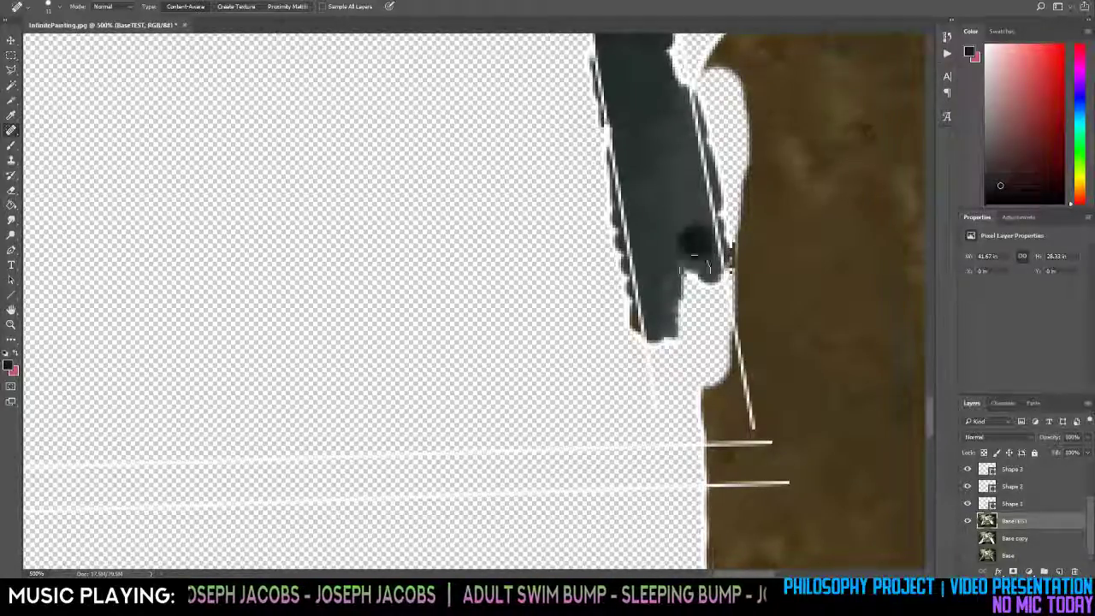
pyautogui.click(690, 285)
pyautogui.click(690, 298)
pyautogui.click(689, 282)
pyautogui.click(718, 297)
pyautogui.click(712, 279)
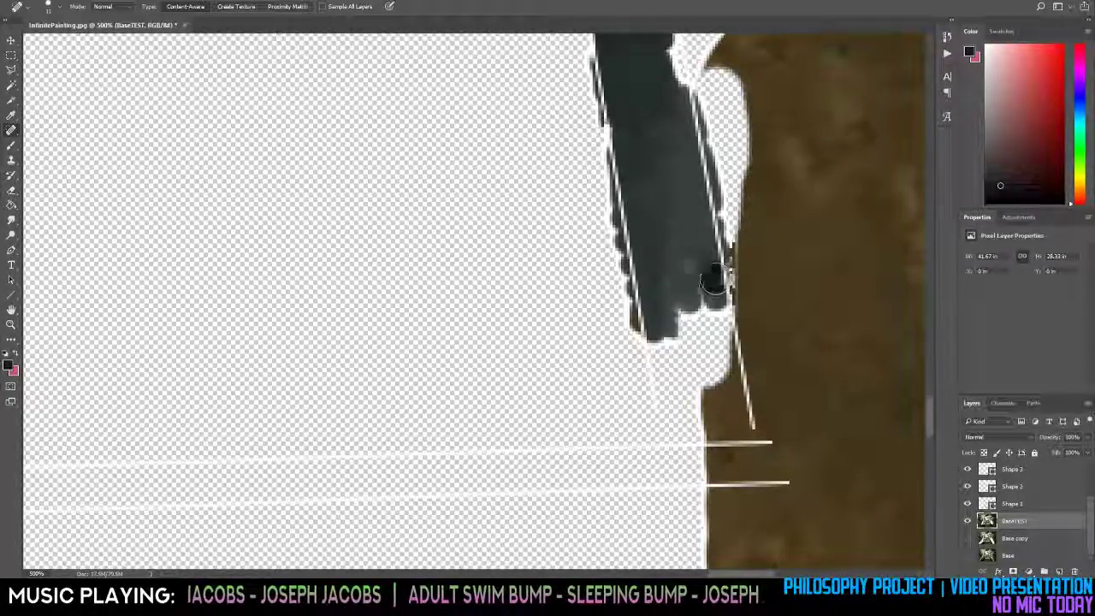
# Extend the outer half of the dark edge's end level with the inner half and smooth the tone across it.
pyautogui.click(713, 318)
pyautogui.click(688, 309)
pyautogui.click(661, 301)
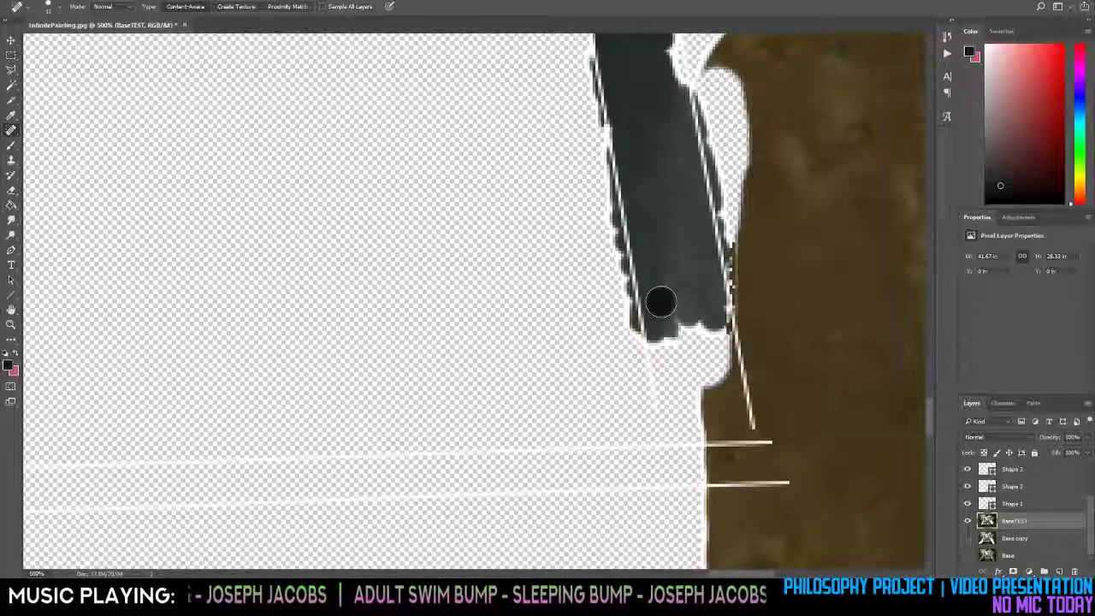
pyautogui.click(699, 331)
pyautogui.click(674, 321)
pyautogui.click(673, 286)
pyautogui.moveTo(657, 280); pyautogui.dragTo(663, 310)
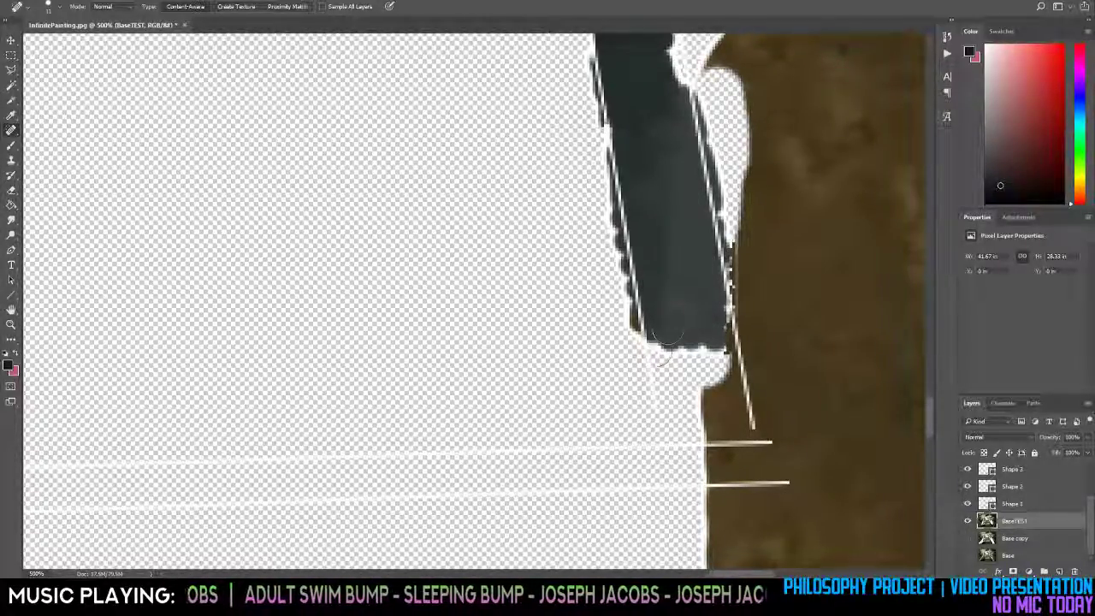
# Extend the inner side of the dark edge's end further down along the inner guide line with healing dabs.
pyautogui.click(664, 350)
pyautogui.click(666, 365)
pyautogui.click(664, 378)
pyautogui.click(662, 365)
pyautogui.click(686, 356)
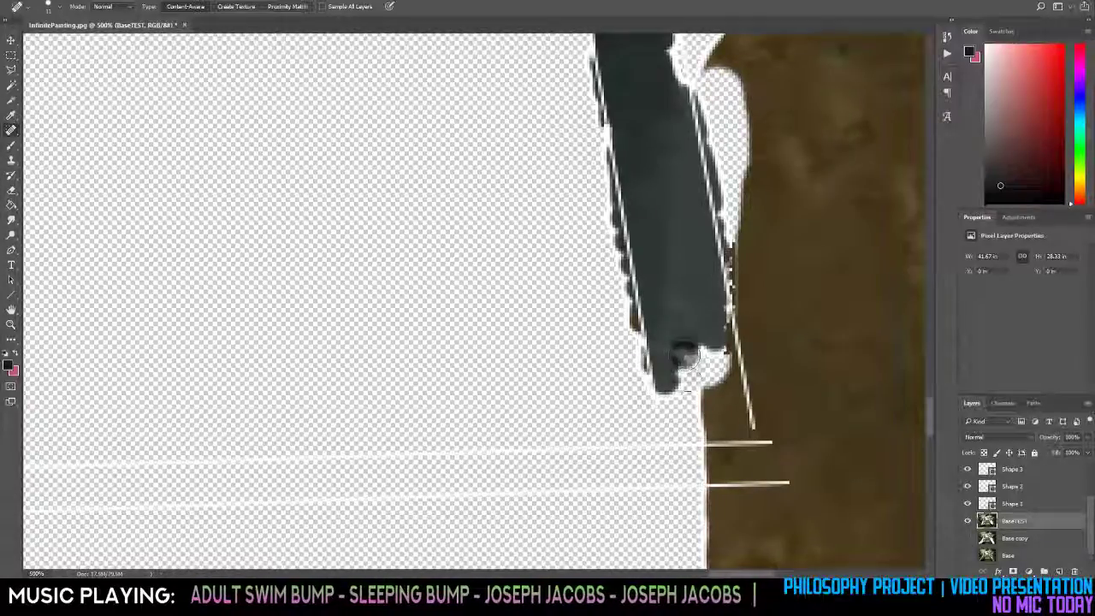
pyautogui.moveTo(684, 358); pyautogui.dragTo(678, 398)
# Erase the brown background beside the dark edge's end and heal the strip across to the outer guide line, down to the upper horizontal guide.
pyautogui.press('e')
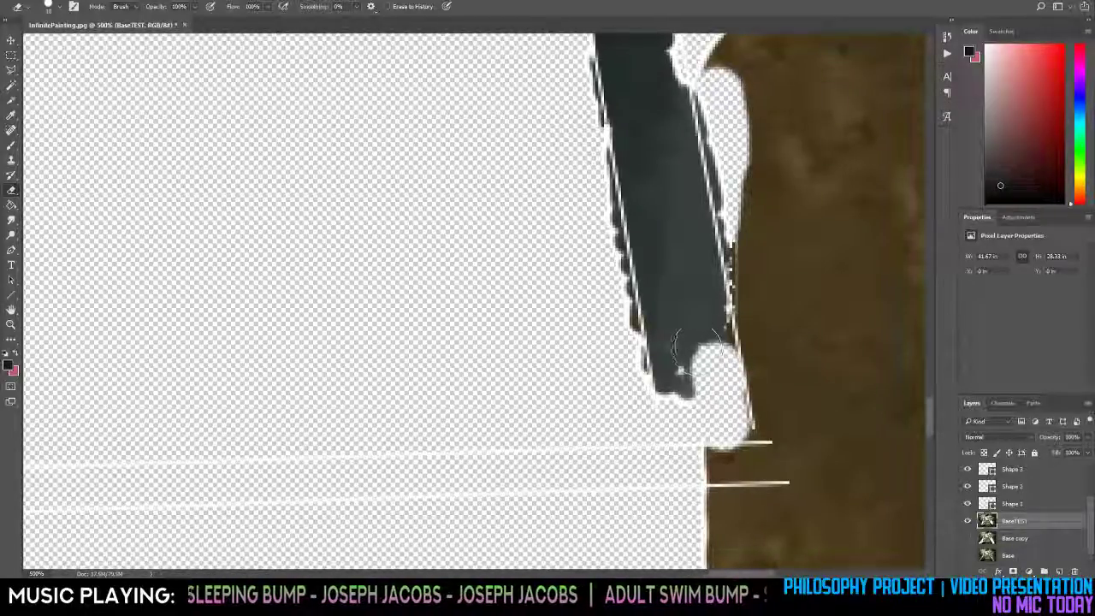
pyautogui.press('j')
pyautogui.moveTo(687, 358)
pyautogui.mouseDown()
pyautogui.moveTo(693, 332)
pyautogui.moveTo(711, 320)
pyautogui.moveTo(719, 367)
pyautogui.moveTo(697, 346)
pyautogui.moveTo(701, 376)
pyautogui.moveTo(676, 375)
pyautogui.moveTo(700, 364)
pyautogui.moveTo(733, 373)
pyautogui.moveTo(730, 390)
pyautogui.moveTo(712, 417)
pyautogui.moveTo(694, 403)
pyautogui.moveTo(664, 403)
pyautogui.moveTo(673, 443)
pyautogui.moveTo(680, 424)
pyautogui.moveTo(706, 430)
pyautogui.moveTo(706, 400)
pyautogui.moveTo(673, 405)
pyautogui.moveTo(724, 414)
pyautogui.moveTo(718, 391)
pyautogui.moveTo(731, 435)
pyautogui.moveTo(731, 407)
pyautogui.moveTo(733, 417)
pyautogui.moveTo(742, 404)
pyautogui.moveTo(763, 406)
pyautogui.moveTo(755, 374)
pyautogui.mouseUp()
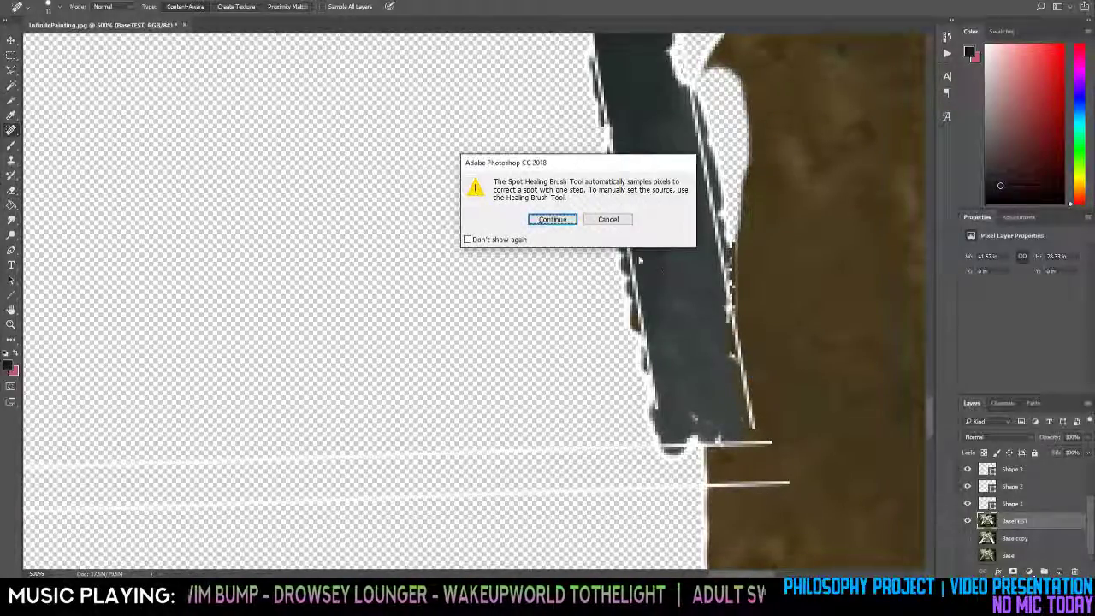
pyautogui.click(607, 220)
# Examine the extended dark edge in the whole picture and close up.
pyautogui.press('z')
pyautogui.keyDown('alt'); pyautogui.click(698, 272); pyautogui.keyUp('alt')
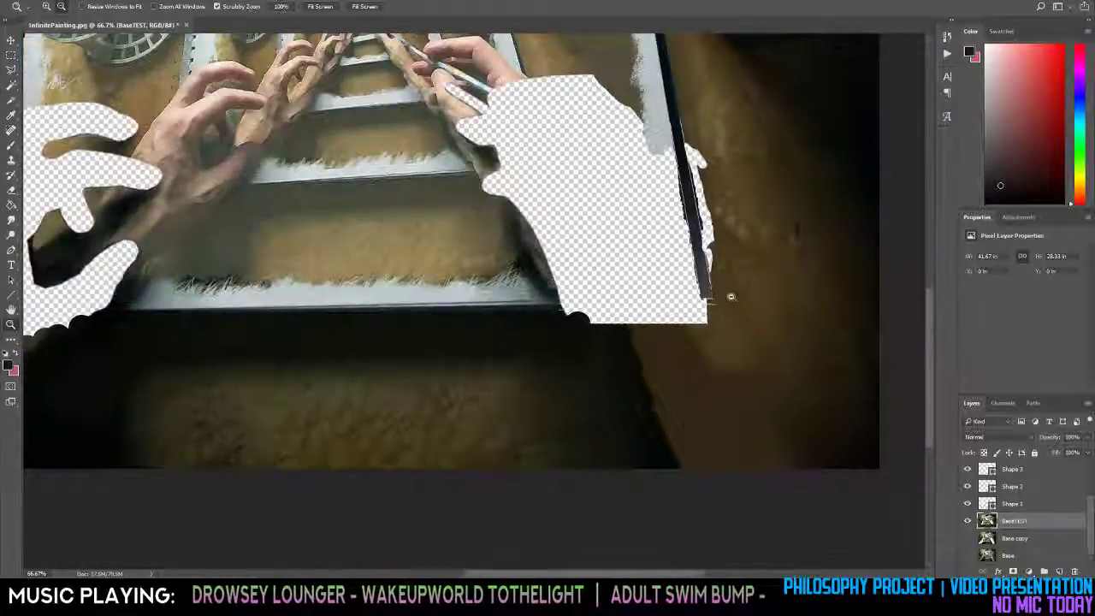
pyautogui.keyDown('alt'); pyautogui.click(730, 297); pyautogui.keyUp('alt')
pyautogui.keyDown('alt'); pyautogui.click(725, 305); pyautogui.keyUp('alt')
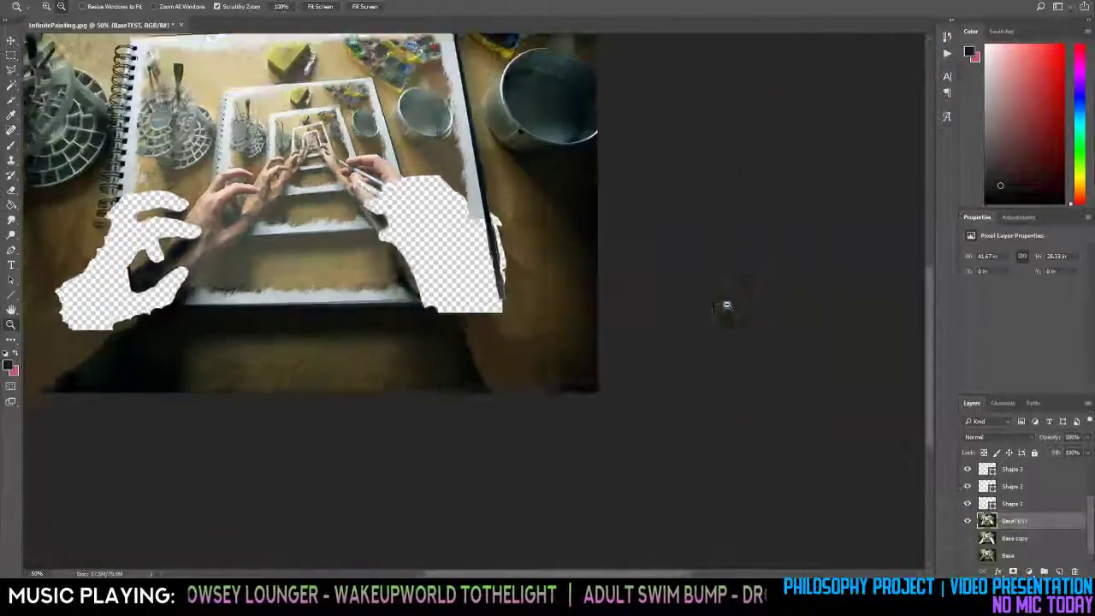
pyautogui.keyDown('alt'); pyautogui.click(581, 376); pyautogui.keyUp('alt')
pyautogui.click(625, 385)
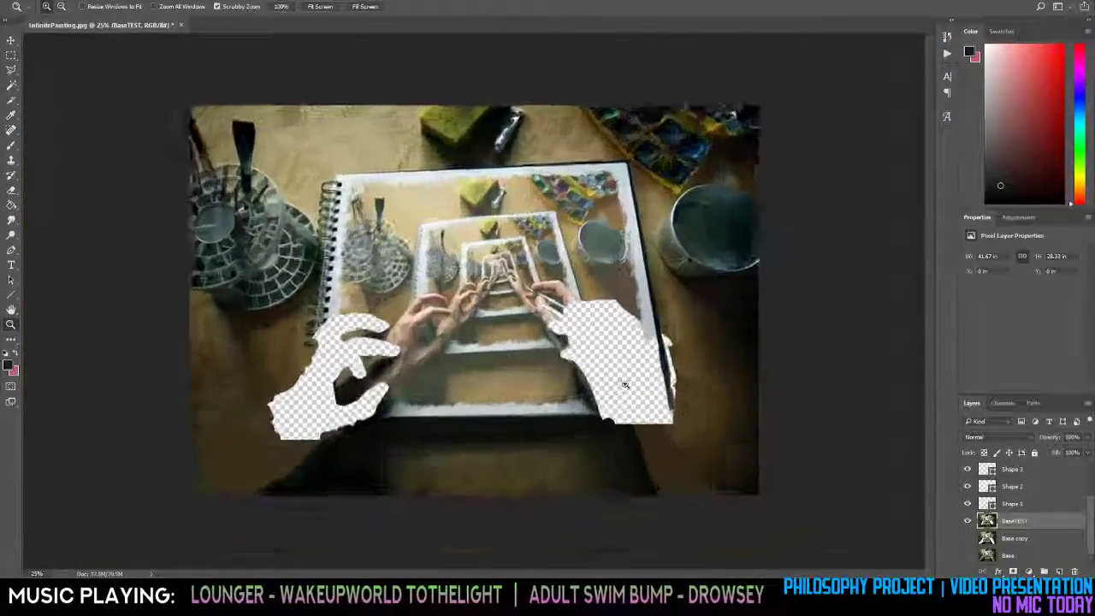
pyautogui.click(624, 384)
pyautogui.click(625, 385)
pyautogui.click(765, 415)
pyautogui.click(733, 412)
pyautogui.click(726, 434)
pyautogui.click(725, 435)
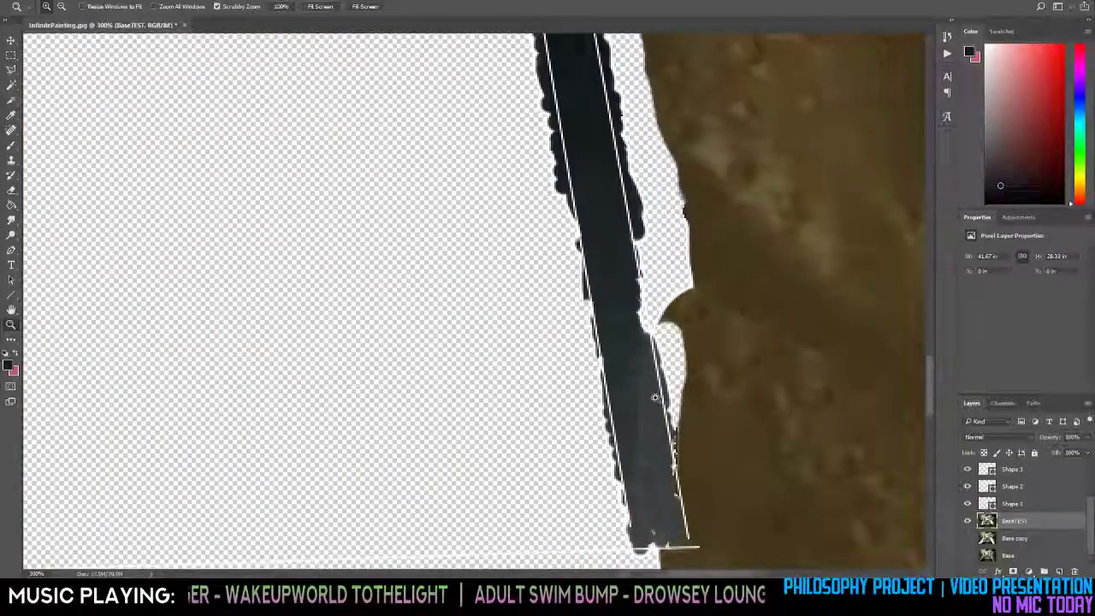
# Smooth the tonal change along the lower part of the dark edge with long healing strokes.
pyautogui.press('j')
pyautogui.moveTo(637, 344); pyautogui.dragTo(660, 454)
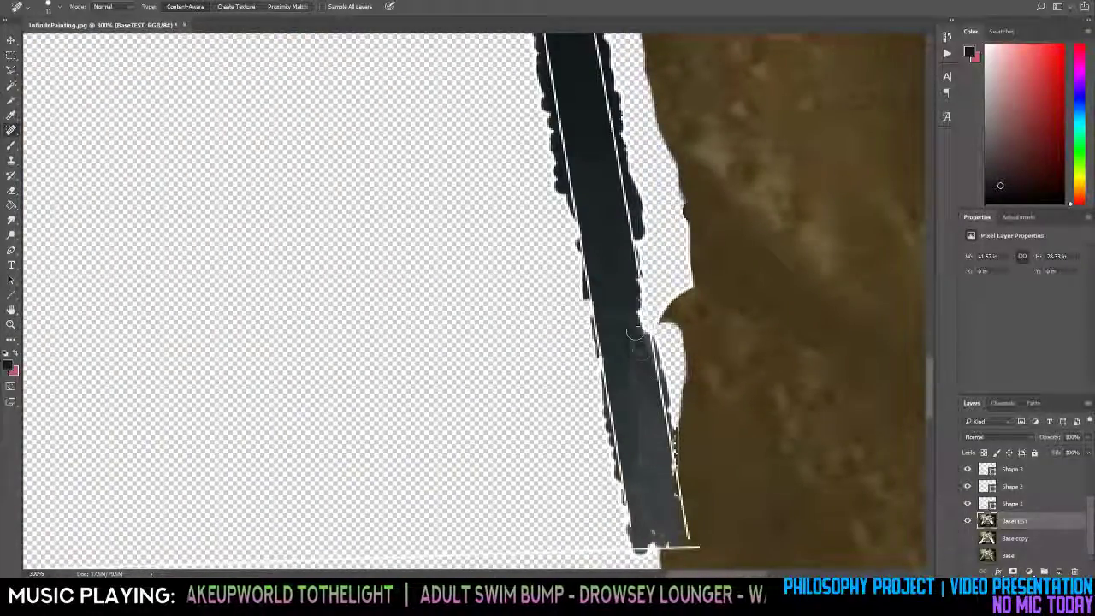
pyautogui.moveTo(628, 312); pyautogui.dragTo(640, 511)
pyautogui.moveTo(614, 287); pyautogui.dragTo(645, 510)
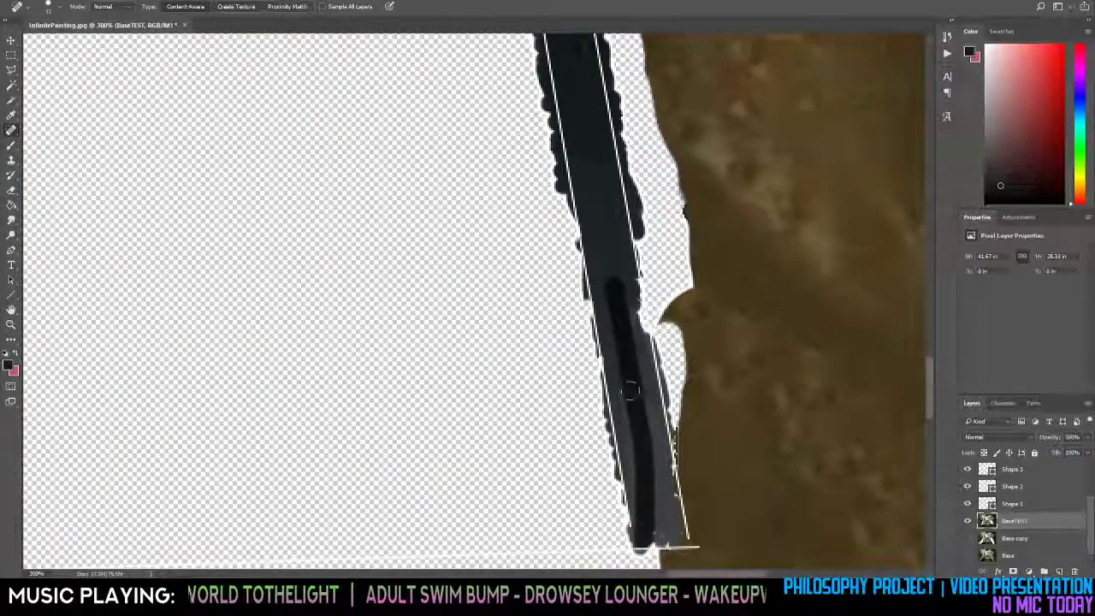
pyautogui.moveTo(609, 318); pyautogui.dragTo(631, 429)
pyautogui.moveTo(615, 339)
pyautogui.mouseDown()
pyautogui.moveTo(633, 513)
pyautogui.moveTo(672, 445)
pyautogui.moveTo(684, 516)
pyautogui.mouseUp()
# Draw guide lines for the page's white border: one about 444 px tall down its inner side, one about 429 px wide along the bottom.
pyautogui.press('z')
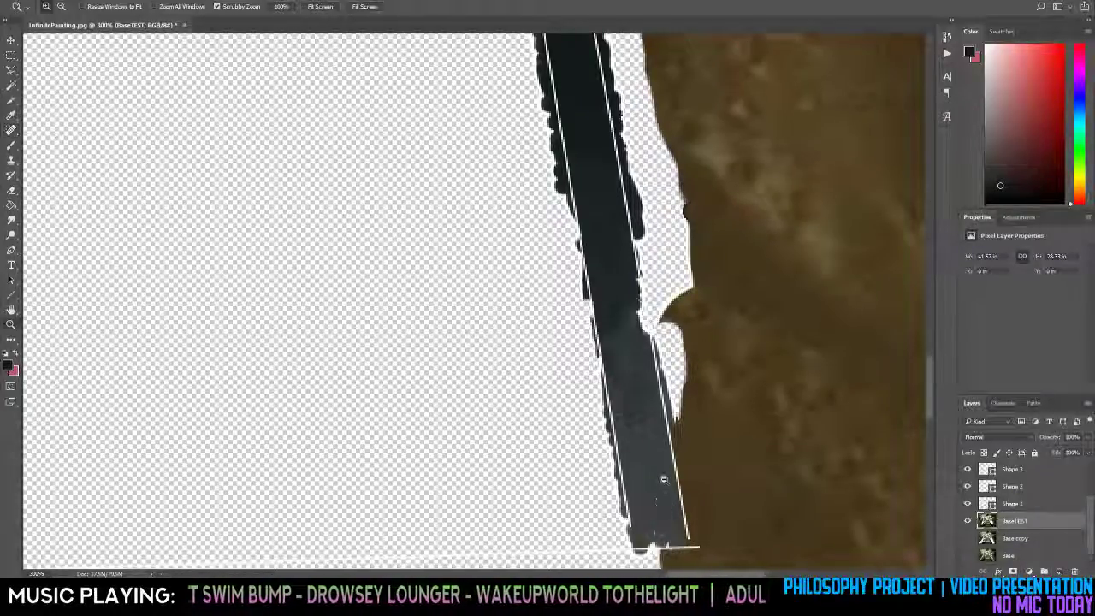
pyautogui.keyDown('alt'); pyautogui.click(661, 480); pyautogui.keyUp('alt')
pyautogui.keyDown('alt'); pyautogui.click(660, 480); pyautogui.keyUp('alt')
pyautogui.click(535, 538)
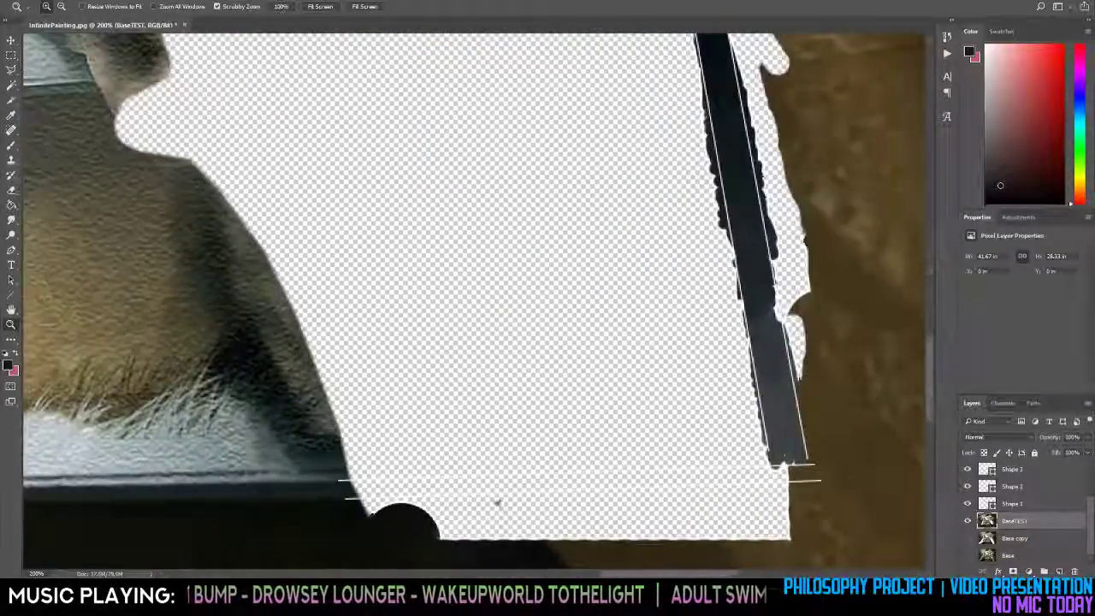
pyautogui.scroll(5, 678, 331)
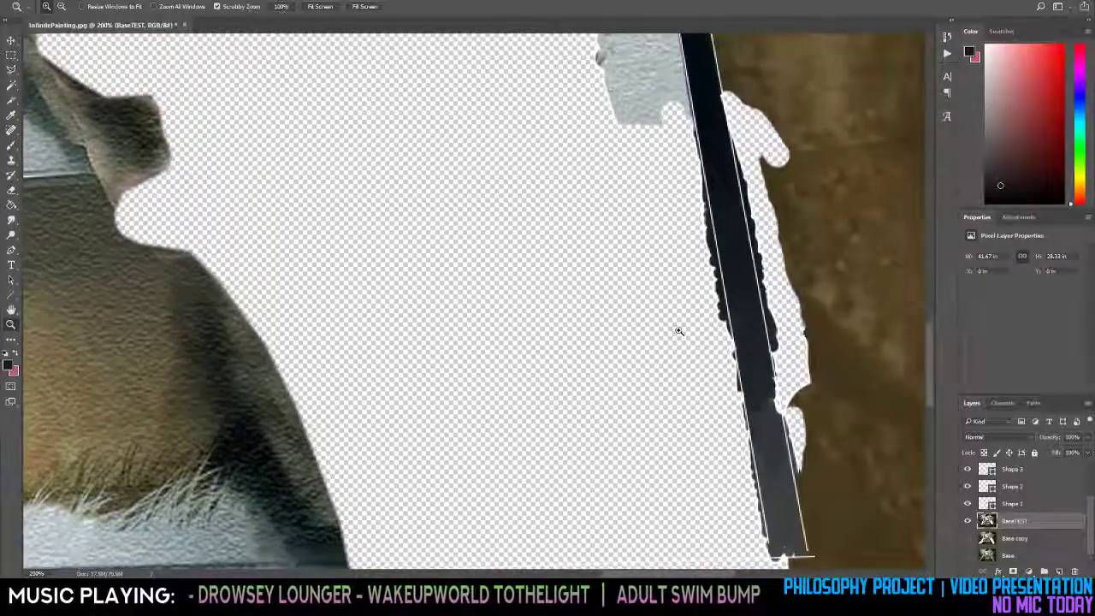
pyautogui.keyDown('alt'); pyautogui.click(678, 331); pyautogui.keyUp('alt')
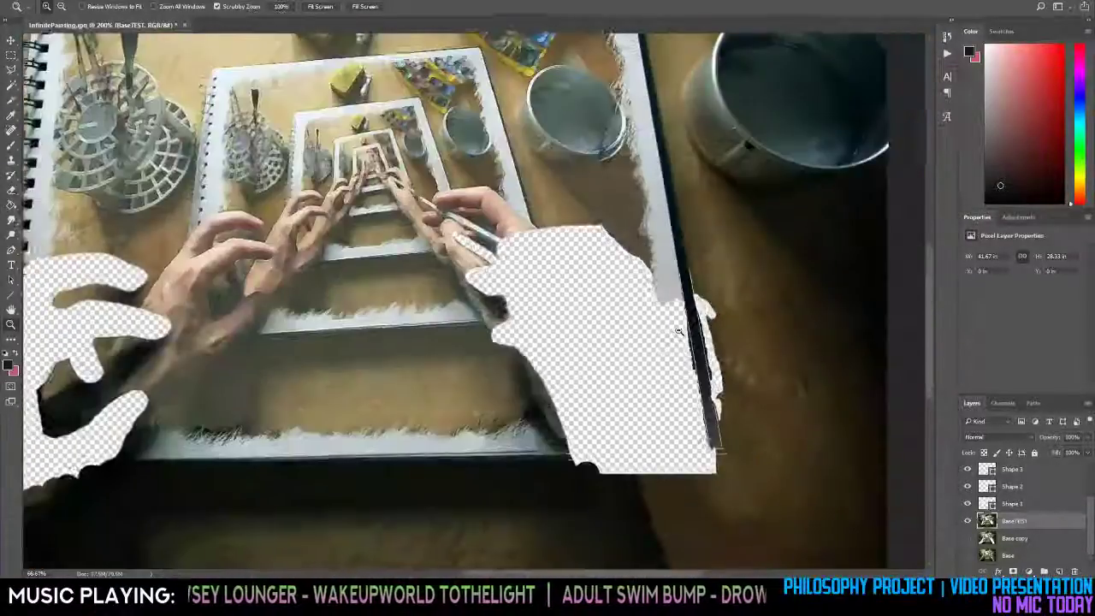
pyautogui.keyDown('alt'); pyautogui.click(679, 332); pyautogui.keyUp('alt')
pyautogui.click(682, 330)
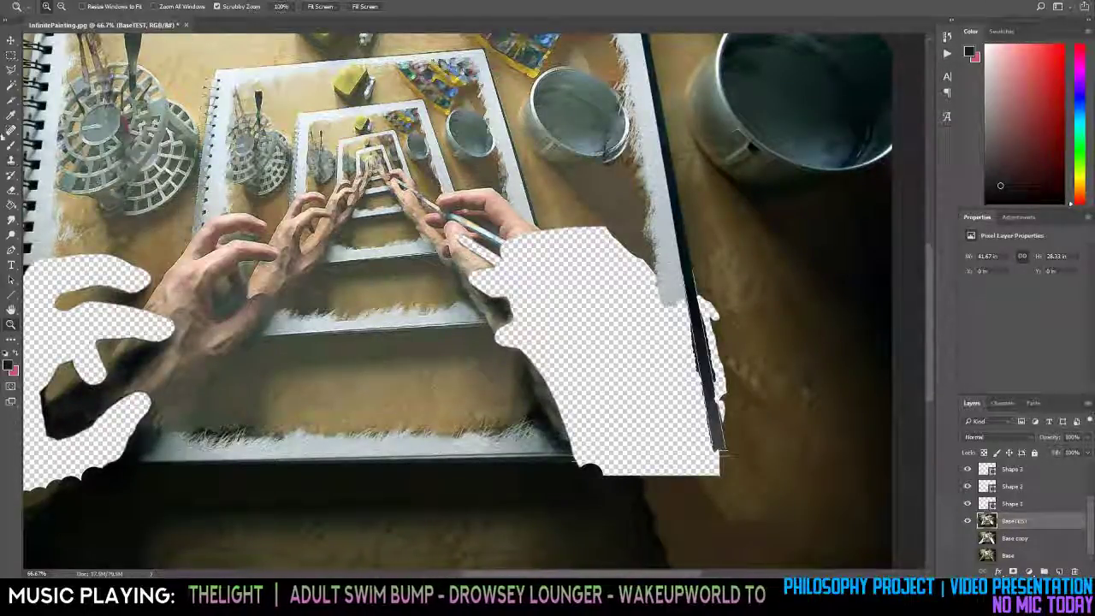
pyautogui.click(12, 293)
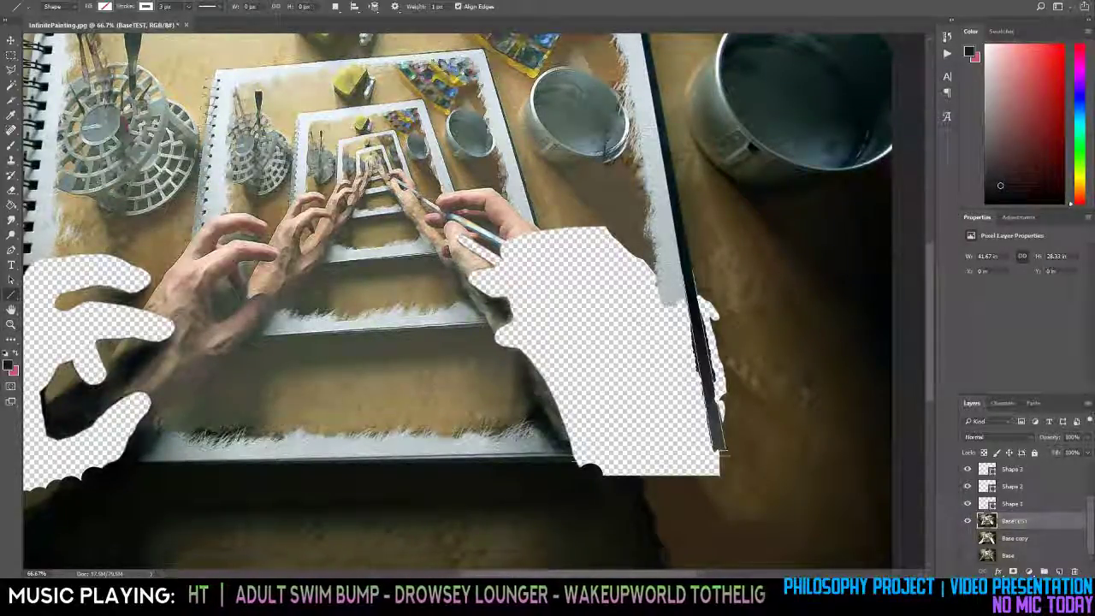
pyautogui.moveTo(657, 276); pyautogui.dragTo(688, 443)
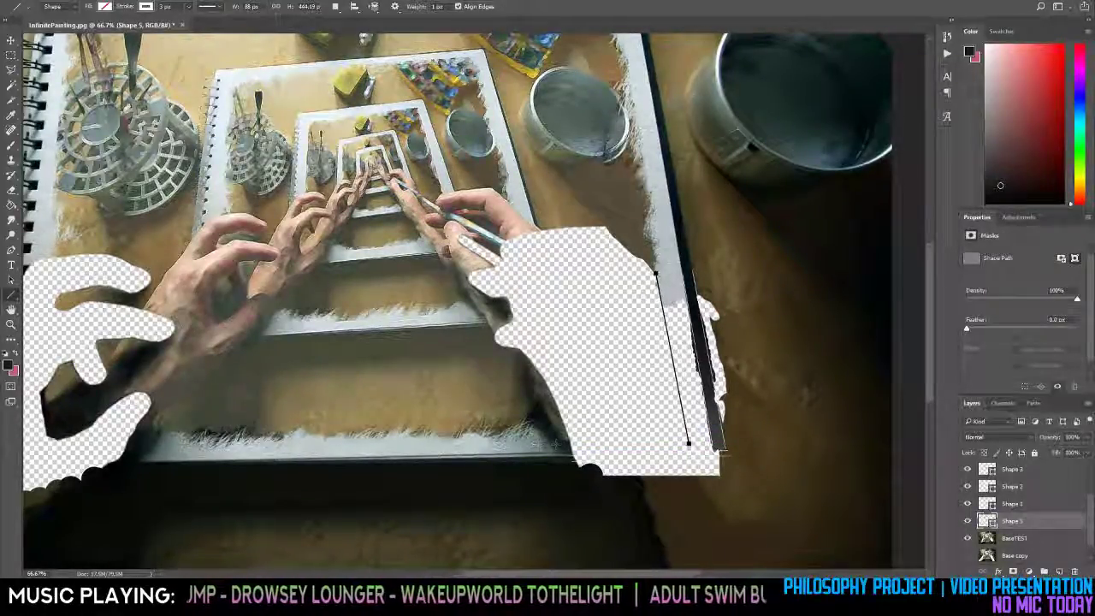
pyautogui.moveTo(524, 441); pyautogui.dragTo(686, 437)
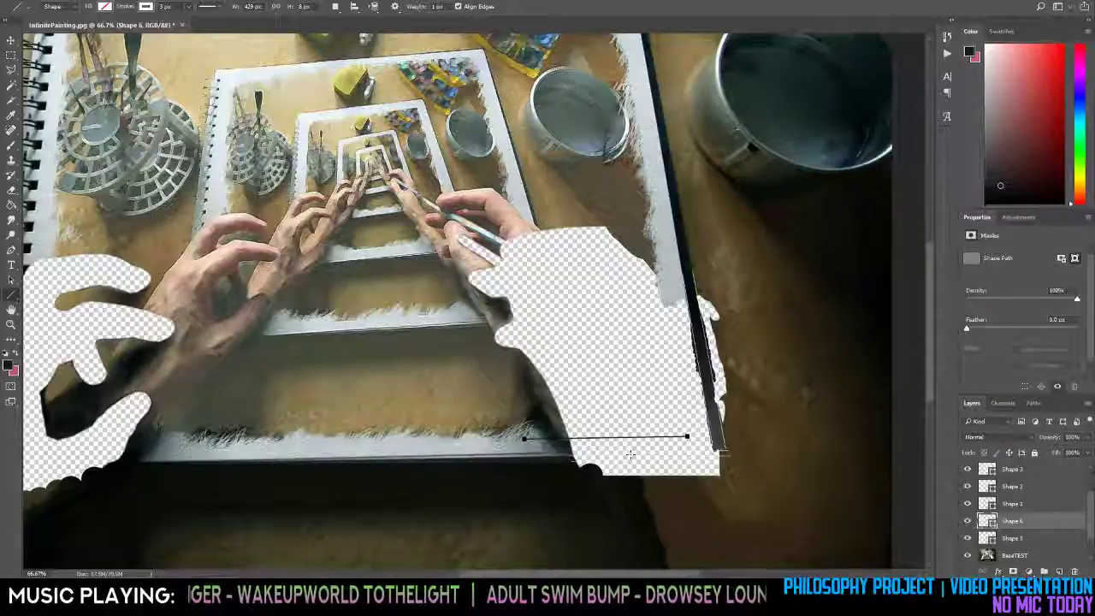
pyautogui.press('z')
pyautogui.click(686, 319)
pyautogui.click(682, 325)
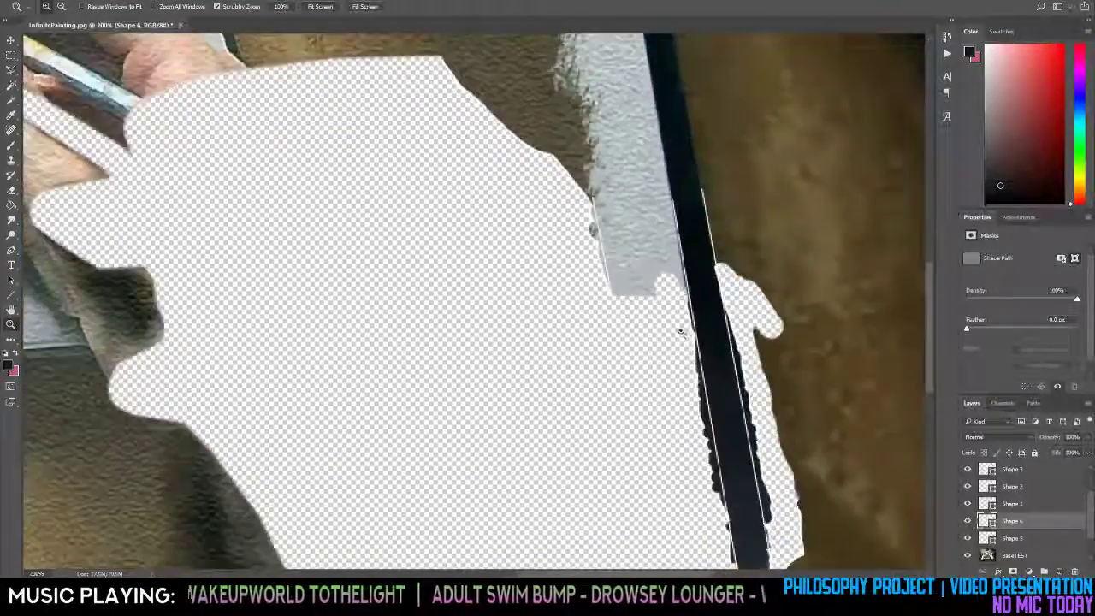
pyautogui.press('j')
pyautogui.click(678, 368)
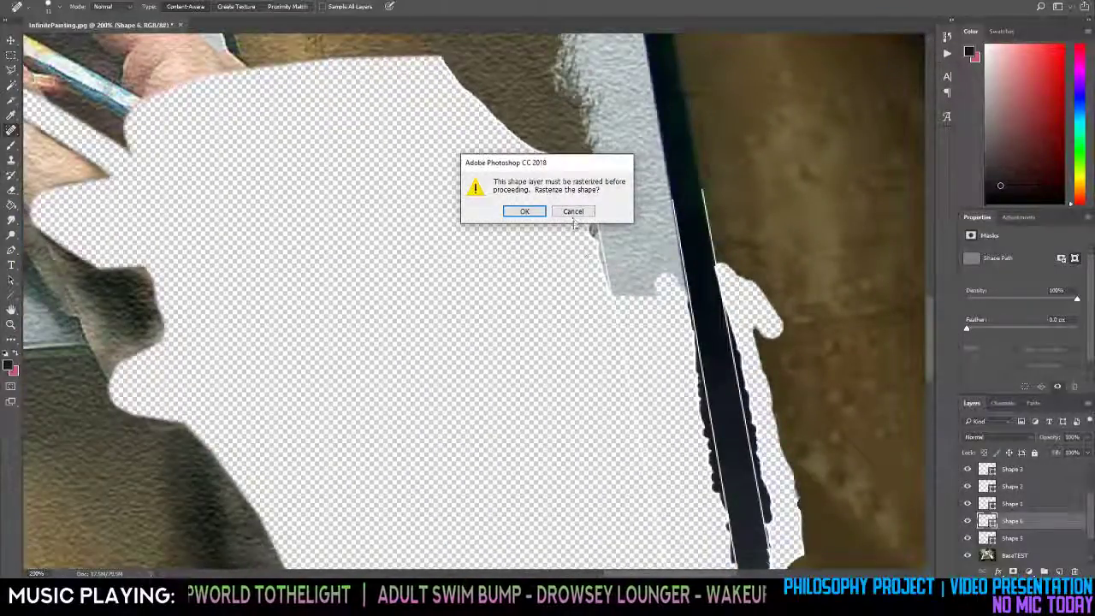
pyautogui.press('Return')
# Save the document as the layered Photoshop file InfinitePainting.psd with Maximize Compatibility on.
pyautogui.press('space')
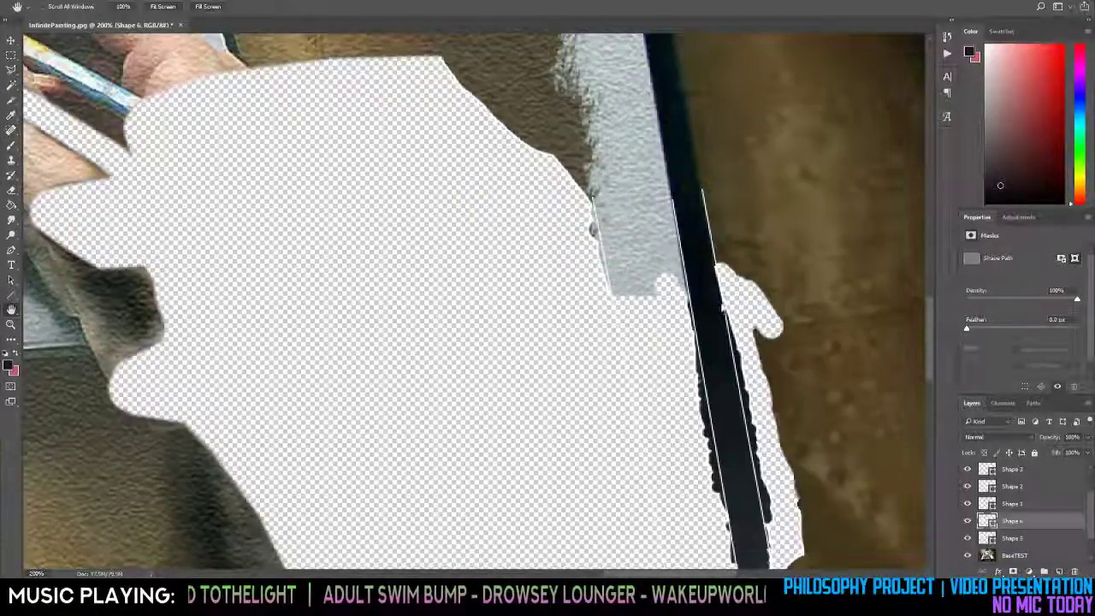
pyautogui.moveTo(723, 307); pyautogui.dragTo(594, 143)
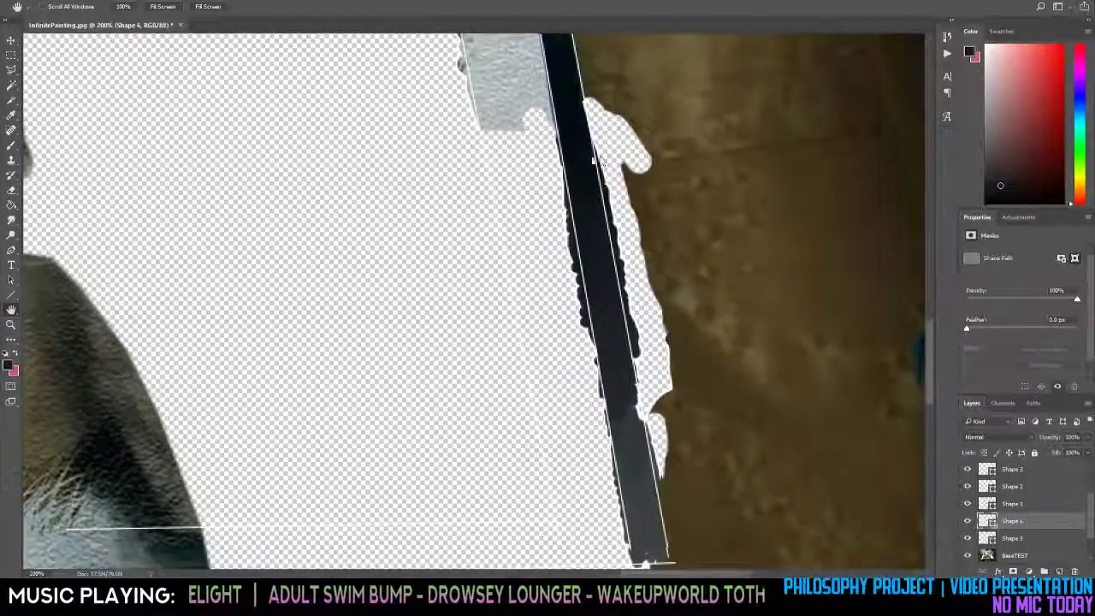
pyautogui.hotkey('ctrl', 's')
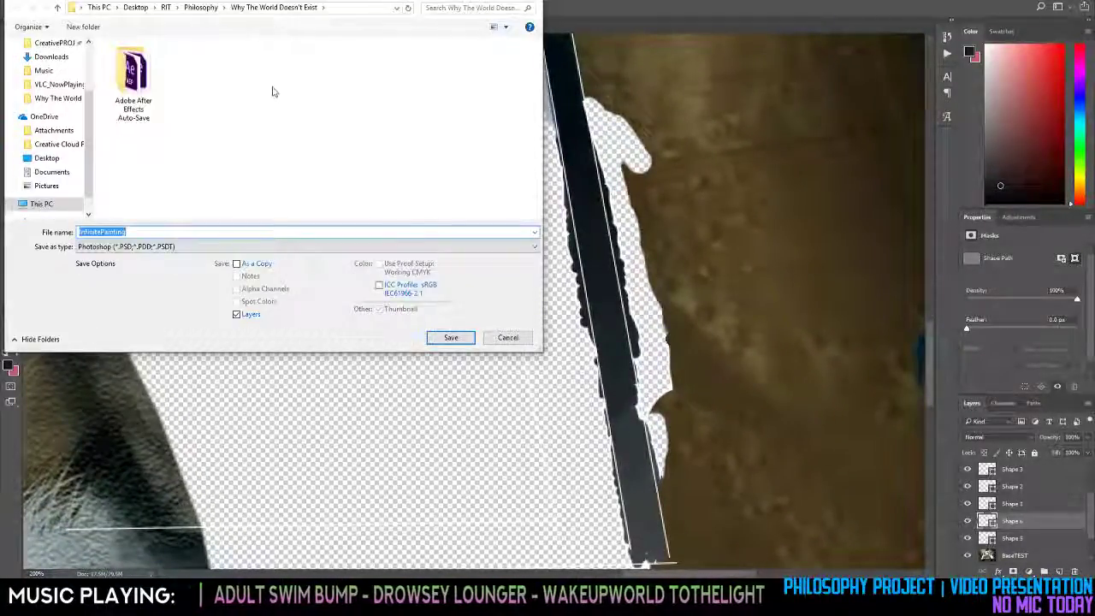
pyautogui.press('Escape')
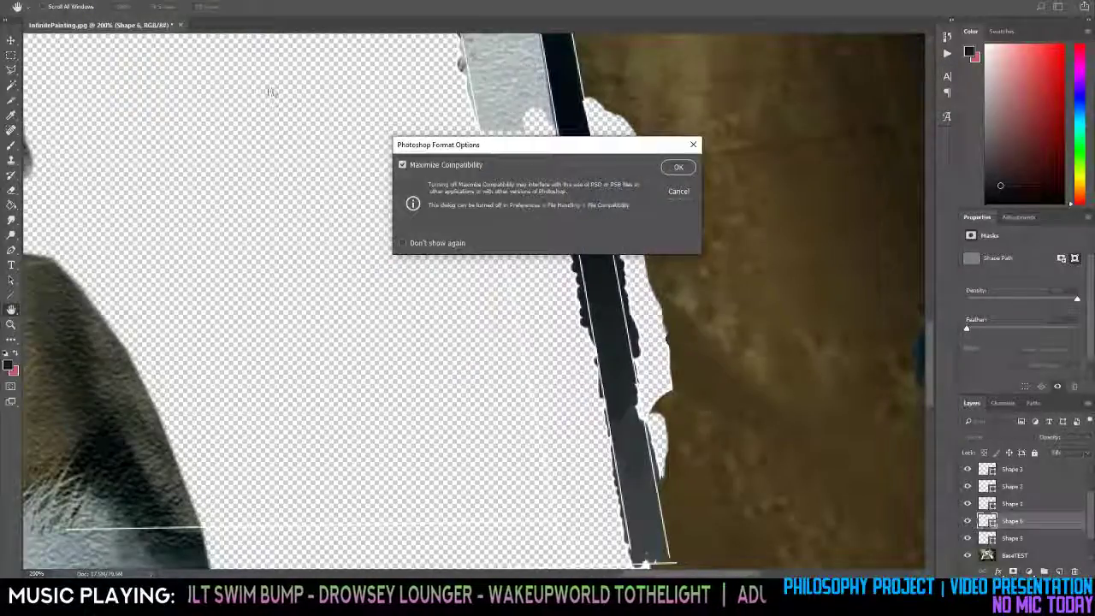
pyautogui.press('Return')
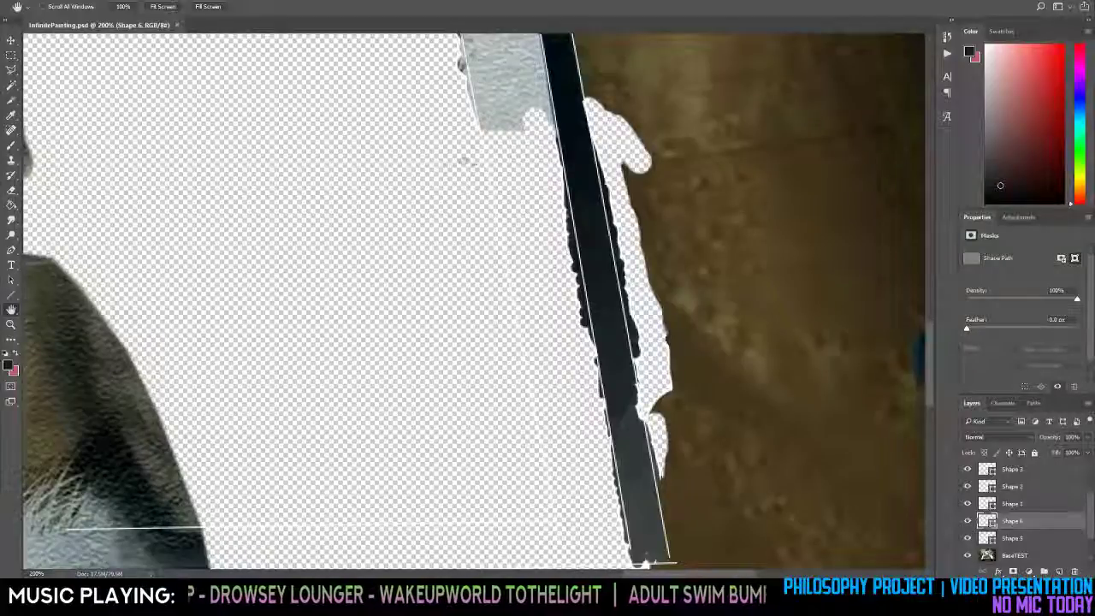
pyautogui.press('j')
pyautogui.click(524, 93)
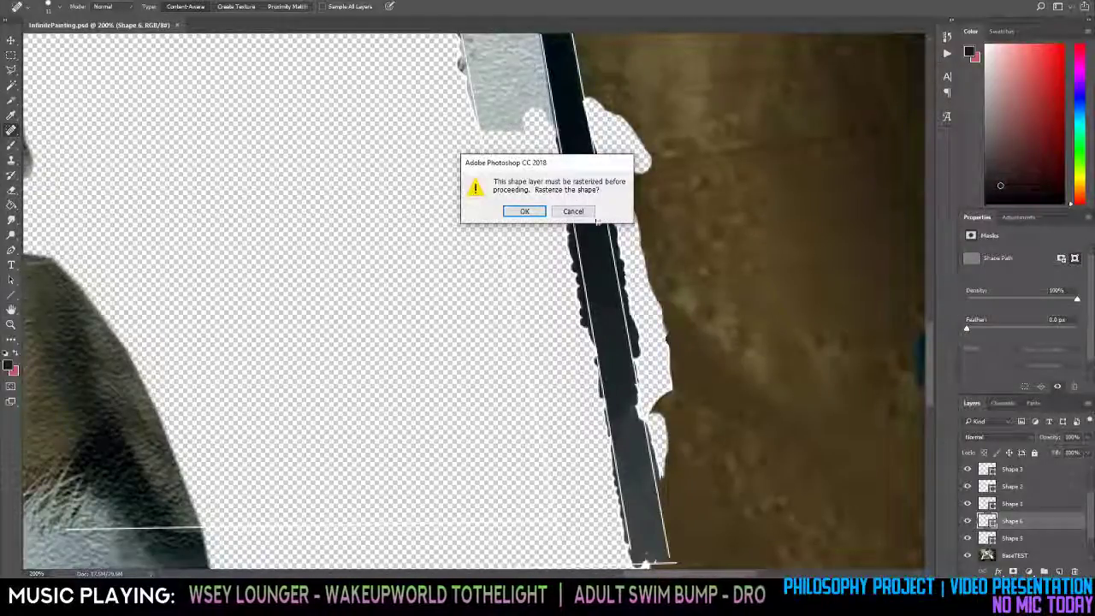
pyautogui.click(572, 211)
# Select the BaseTEST layer and extend the inner side of the white border's end along the guide line by erasing and healing.
pyautogui.press('e')
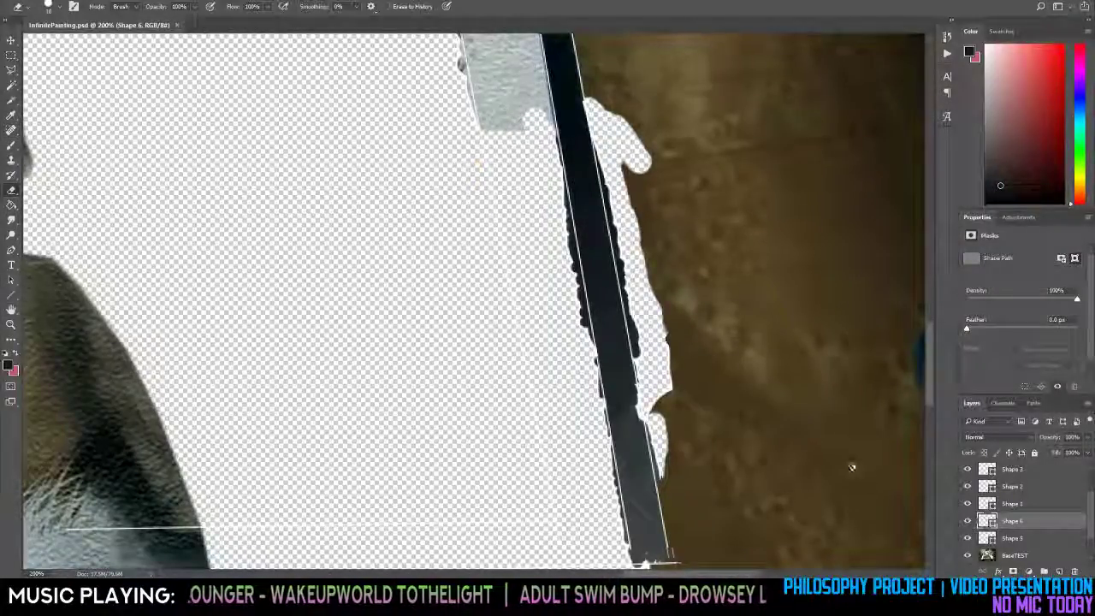
pyautogui.click(1014, 555)
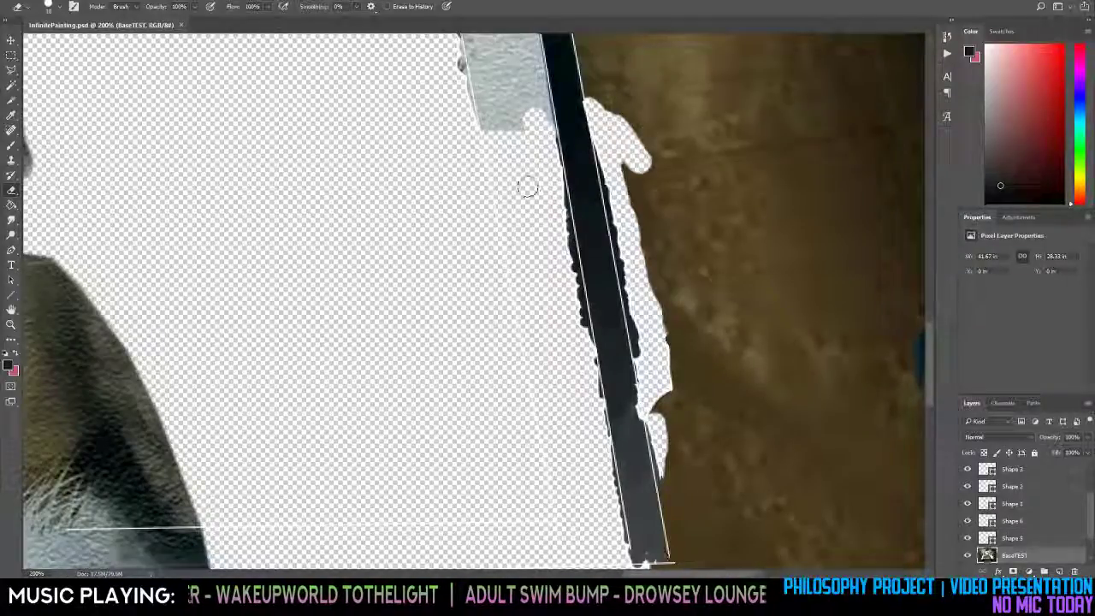
pyautogui.moveTo(506, 114)
pyautogui.mouseDown()
pyautogui.moveTo(508, 177)
pyautogui.moveTo(537, 210)
pyautogui.moveTo(502, 174)
pyautogui.moveTo(513, 169)
pyautogui.moveTo(488, 132)
pyautogui.moveTo(495, 198)
pyautogui.moveTo(488, 167)
pyautogui.moveTo(509, 197)
pyautogui.moveTo(503, 231)
pyautogui.moveTo(493, 231)
pyautogui.moveTo(505, 226)
pyautogui.moveTo(510, 257)
pyautogui.mouseUp()
pyautogui.press('j')
pyautogui.hotkey('ctrl', 'z')
pyautogui.press('e')
pyautogui.press('j')
pyautogui.press('e')
pyautogui.press('space')
pyautogui.press('j')
pyautogui.press('e')
pyautogui.press('j')
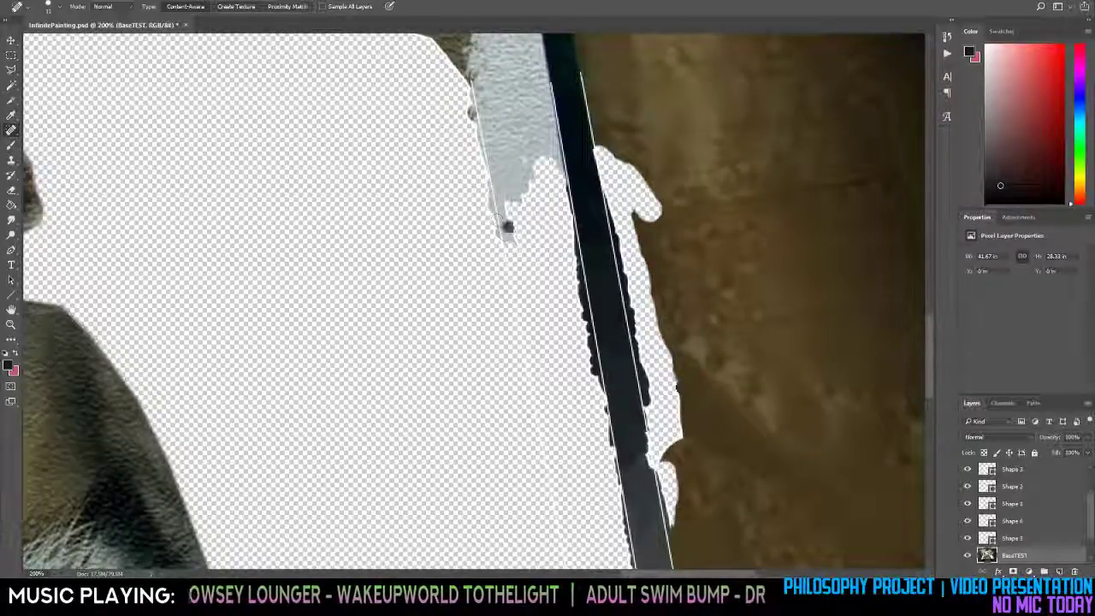
# Widen the white border's new tip with healing strokes, working close up beside the inner guide line.
pyautogui.press('z')
pyautogui.click(534, 202)
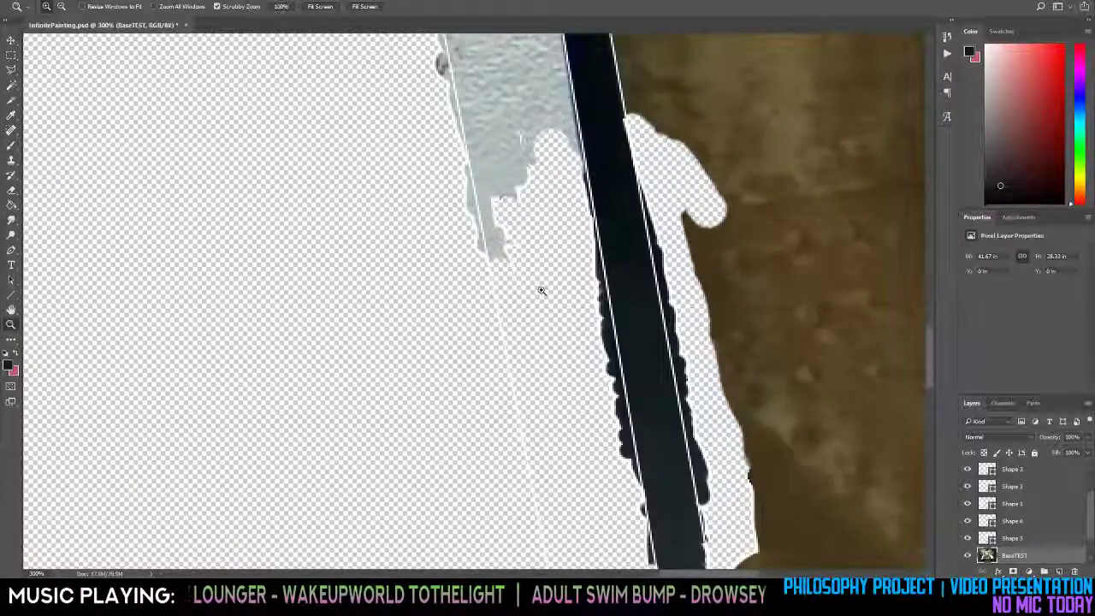
pyautogui.press('j')
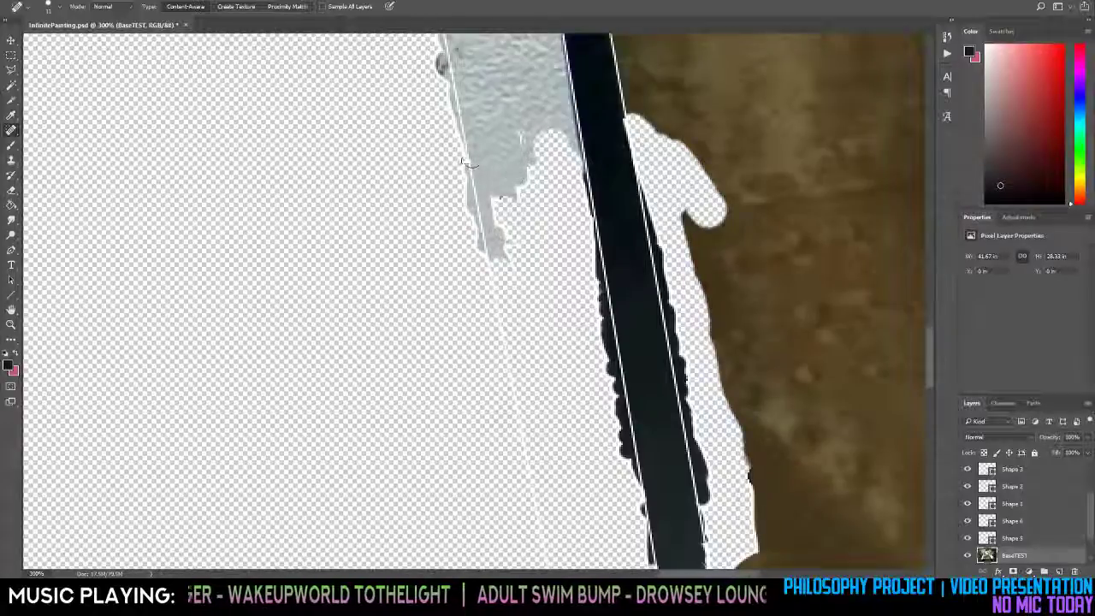
pyautogui.moveTo(498, 197); pyautogui.dragTo(490, 221)
pyautogui.click(490, 221)
pyautogui.moveTo(520, 175)
pyautogui.mouseDown()
pyautogui.moveTo(498, 218)
pyautogui.moveTo(514, 217)
pyautogui.moveTo(505, 273)
pyautogui.mouseUp()
pyautogui.moveTo(524, 192)
pyautogui.mouseDown()
pyautogui.moveTo(512, 171)
pyautogui.moveTo(523, 244)
pyautogui.mouseUp()
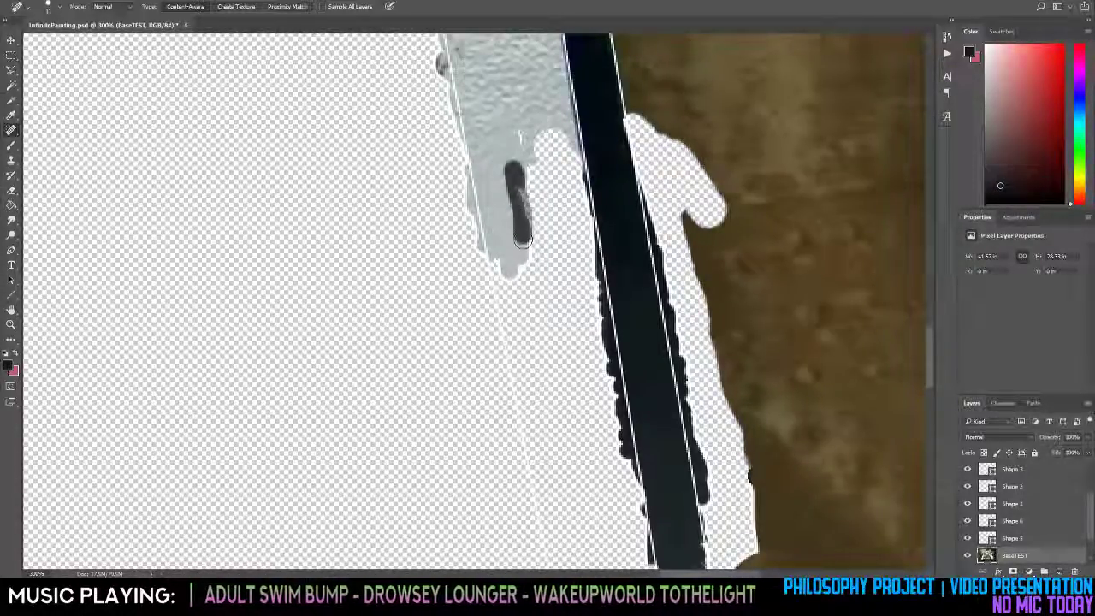
# Heal the notch in the white border's outer half, bringing its end nearly level with the inner half.
pyautogui.click(511, 167)
pyautogui.moveTo(520, 115); pyautogui.dragTo(524, 246)
pyautogui.moveTo(537, 133)
pyautogui.mouseDown()
pyautogui.moveTo(550, 187)
pyautogui.moveTo(547, 257)
pyautogui.mouseUp()
pyautogui.moveTo(550, 124); pyautogui.dragTo(565, 224)
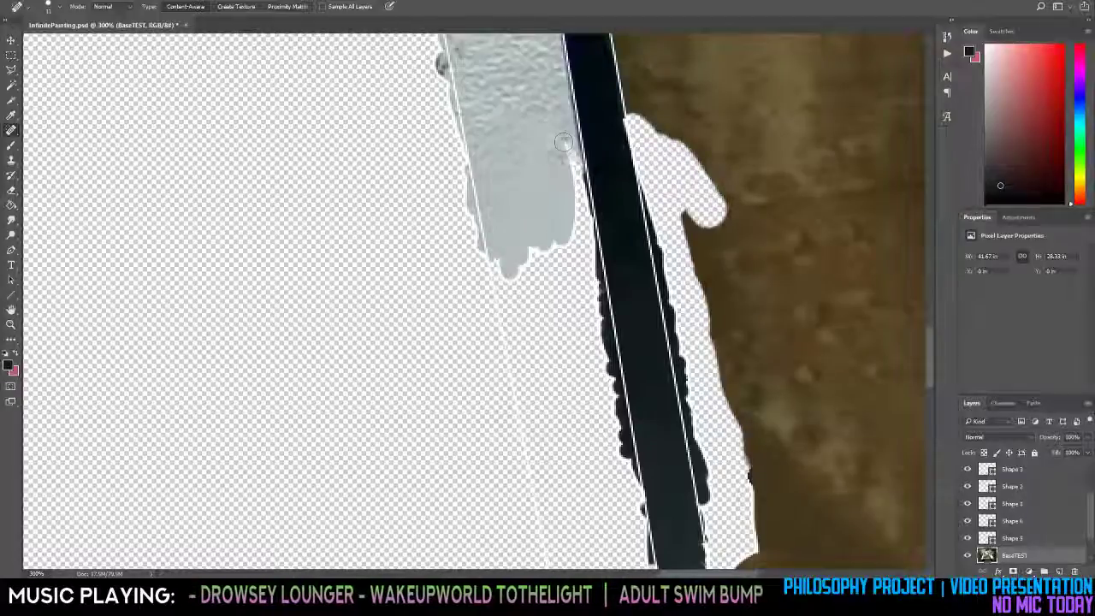
# Heal the gap between the white border's tip and the notebook's dark edge, erasing a bad patch and healing it again.
pyautogui.moveTo(560, 141); pyautogui.dragTo(569, 178)
pyautogui.moveTo(568, 137); pyautogui.dragTo(585, 224)
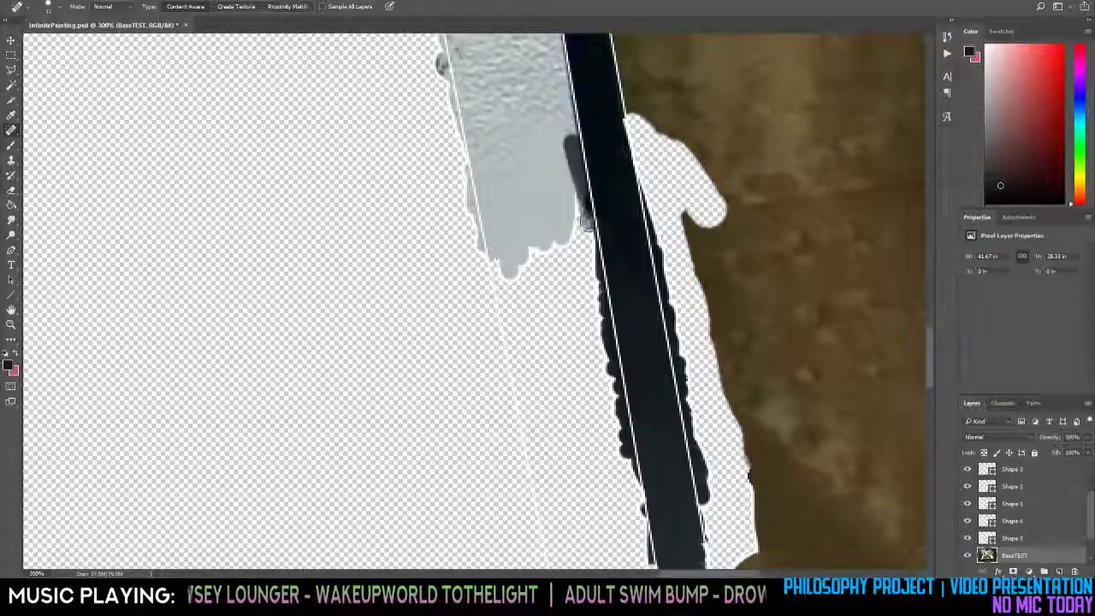
pyautogui.moveTo(568, 153); pyautogui.dragTo(588, 234)
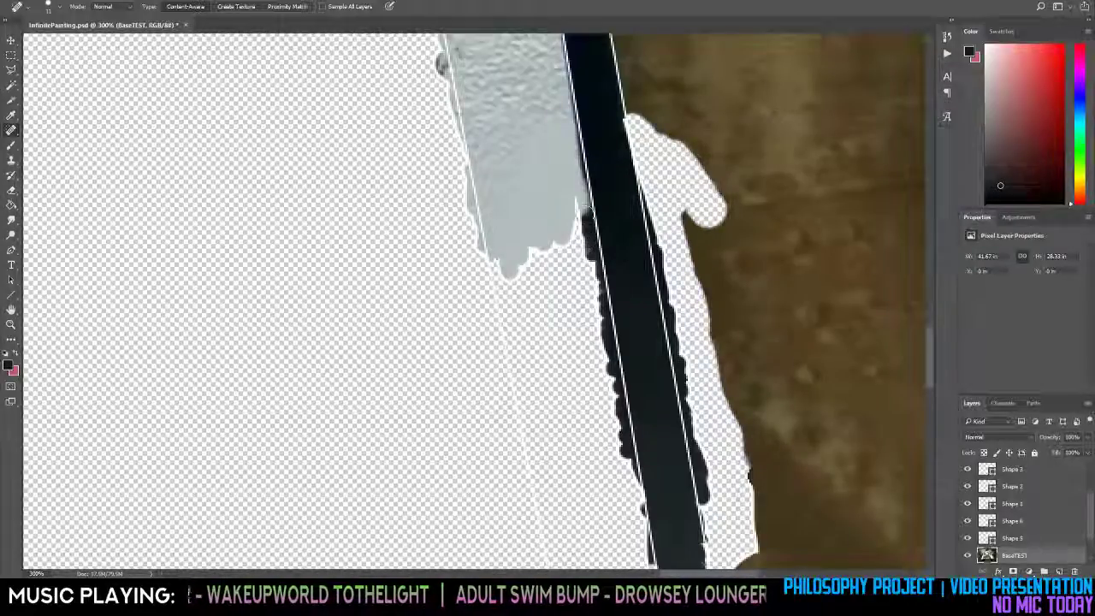
pyautogui.press('e')
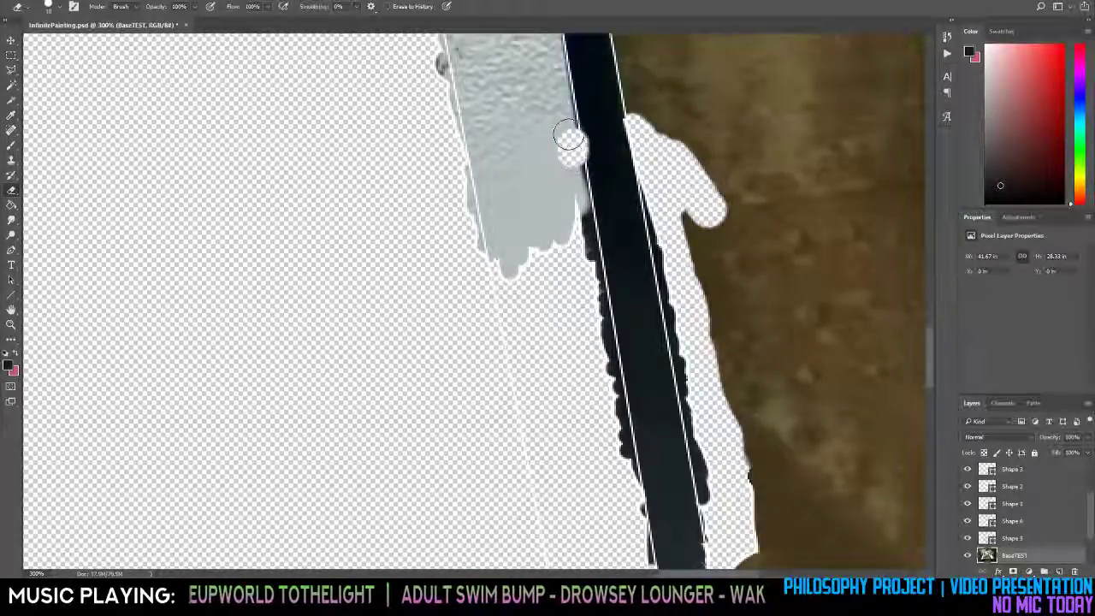
pyautogui.press('j')
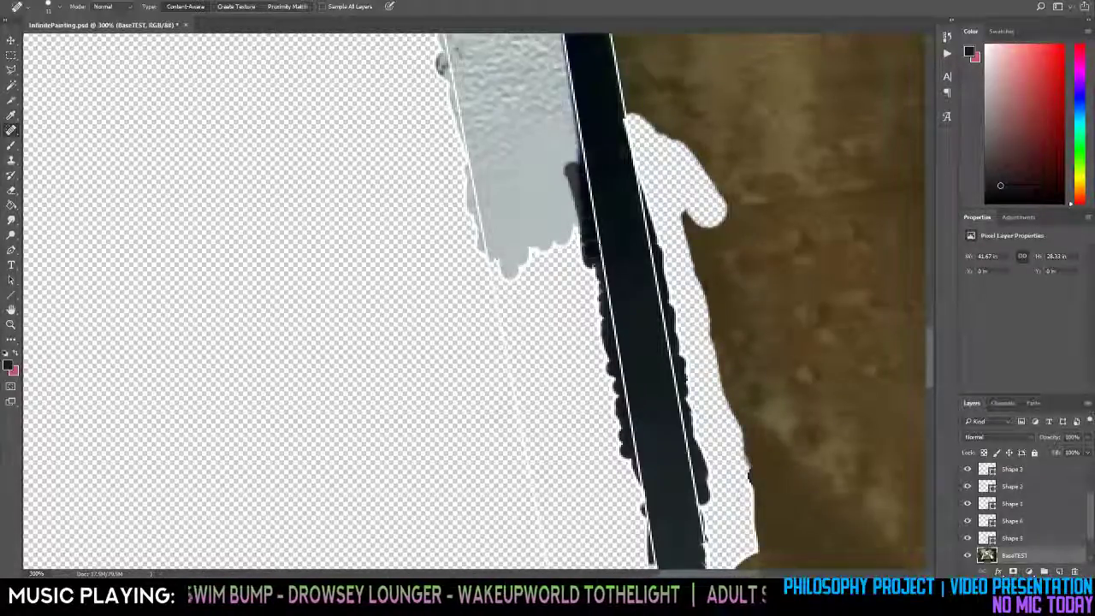
pyautogui.moveTo(585, 231)
pyautogui.mouseDown()
pyautogui.moveTo(573, 169)
pyautogui.moveTo(592, 275)
pyautogui.mouseUp()
pyautogui.moveTo(568, 160); pyautogui.dragTo(590, 300)
# Erase the dark overspill along the inner guide line, from the white border's tip down the notebook's dark edge.
pyautogui.press('e')
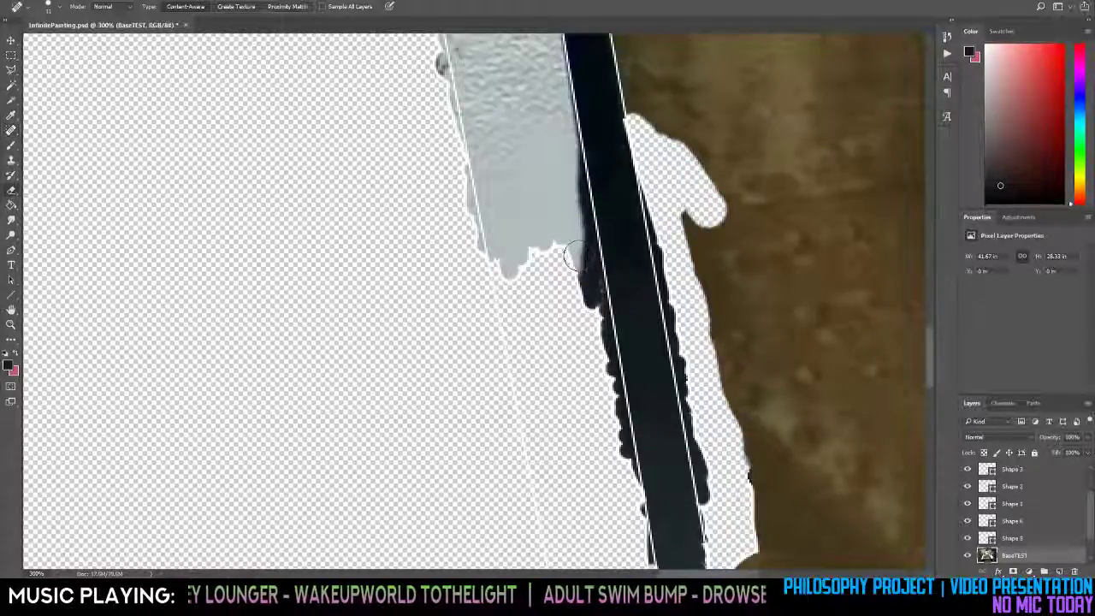
pyautogui.moveTo(575, 263)
pyautogui.mouseDown()
pyautogui.moveTo(613, 458)
pyautogui.moveTo(608, 439)
pyautogui.mouseUp()
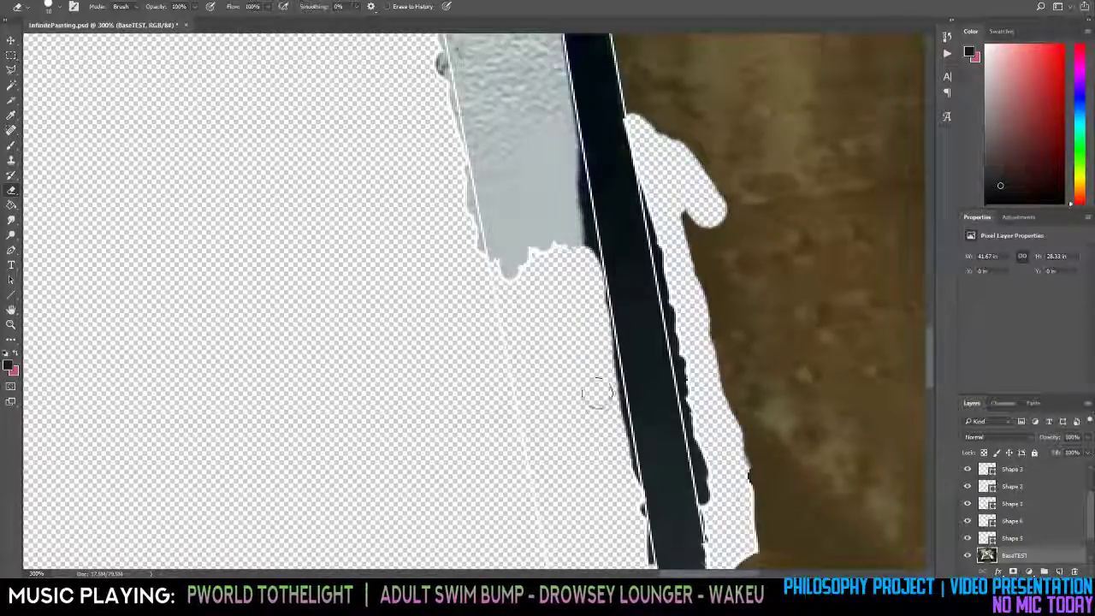
pyautogui.moveTo(601, 357)
pyautogui.mouseDown()
pyautogui.moveTo(613, 409)
pyautogui.moveTo(598, 359)
pyautogui.moveTo(632, 510)
pyautogui.moveTo(591, 300)
pyautogui.moveTo(599, 355)
pyautogui.mouseUp()
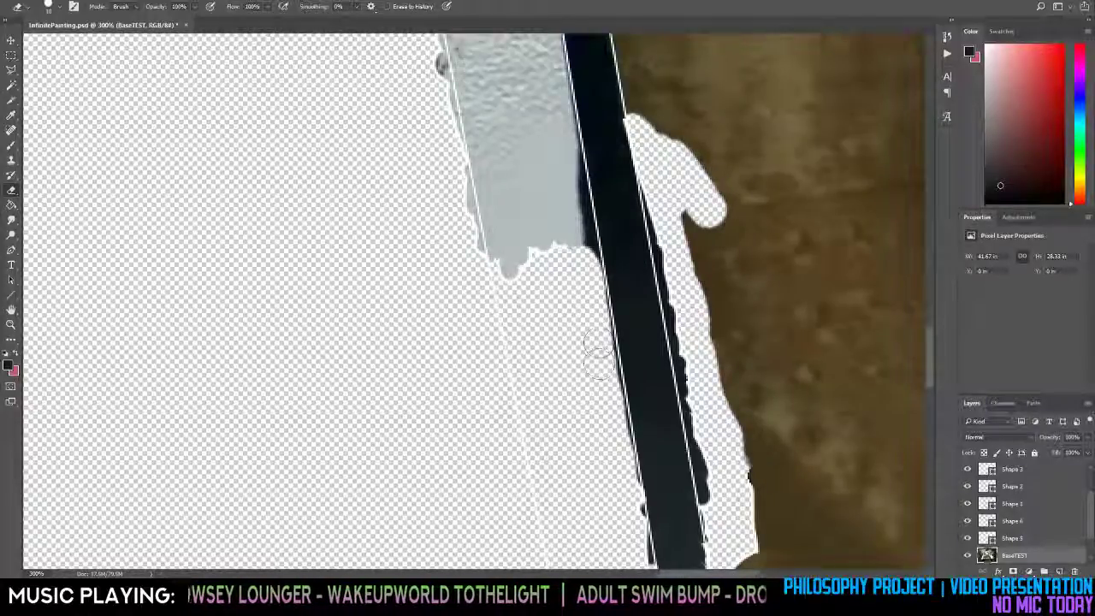
# Set the eraser size to 7 px, erase the dark smear beside the white border's tip, and undo the stroke that goes too high.
pyautogui.click(59, 9)
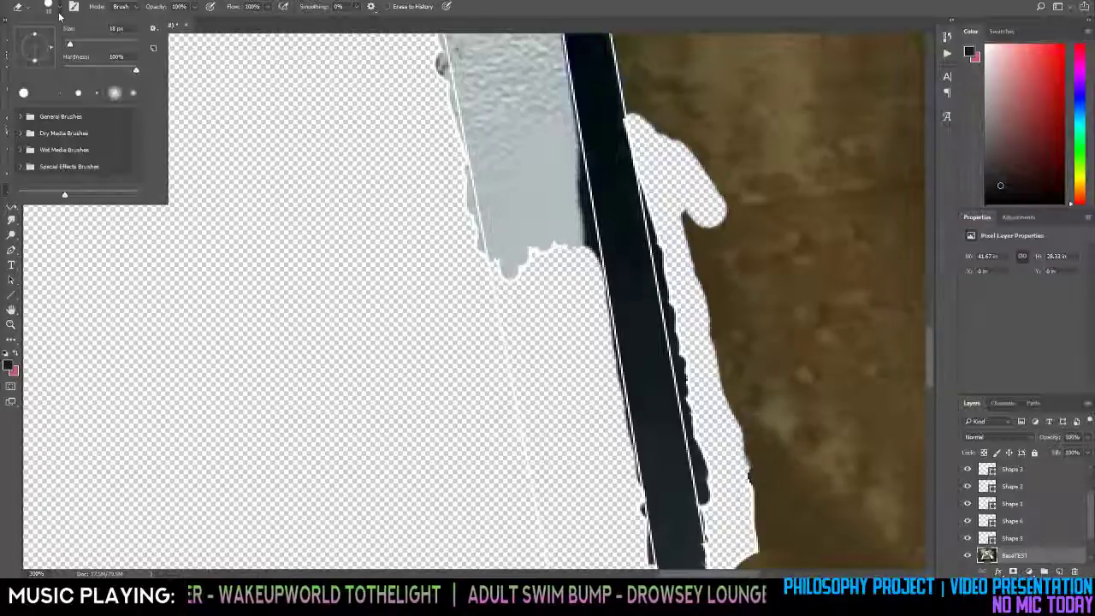
pyautogui.moveTo(69, 43); pyautogui.dragTo(66, 42)
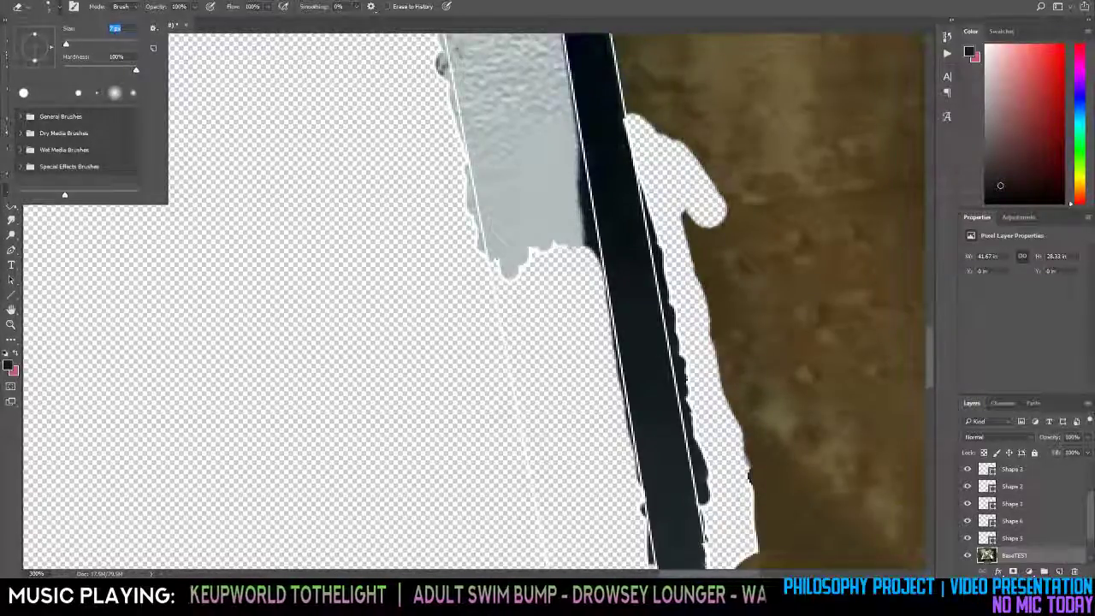
pyautogui.press('Return')
pyautogui.moveTo(587, 239); pyautogui.dragTo(592, 255)
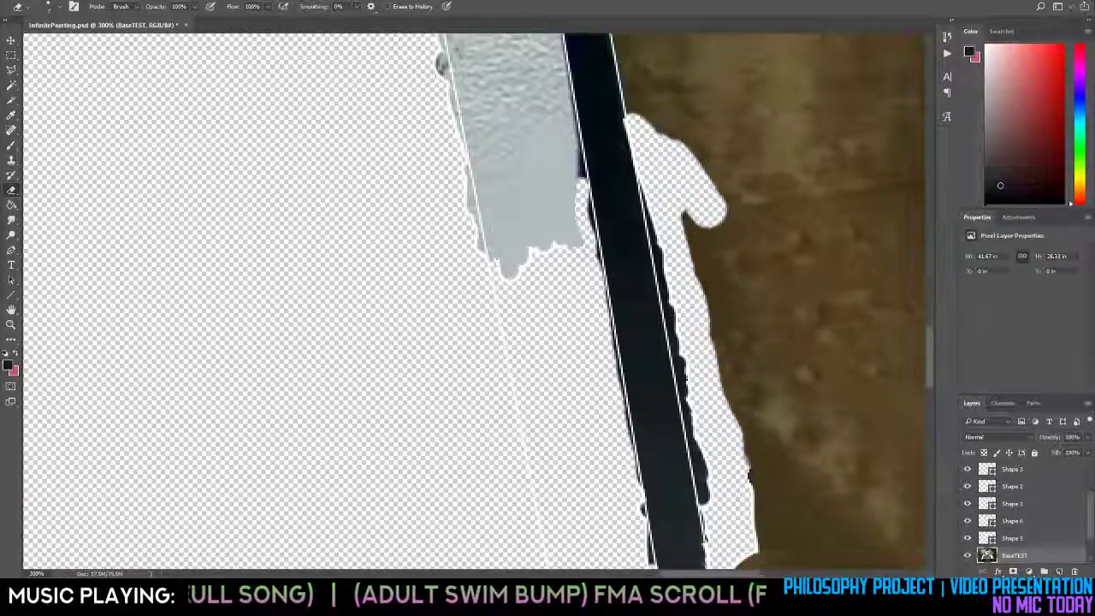
pyautogui.moveTo(581, 166); pyautogui.dragTo(587, 208)
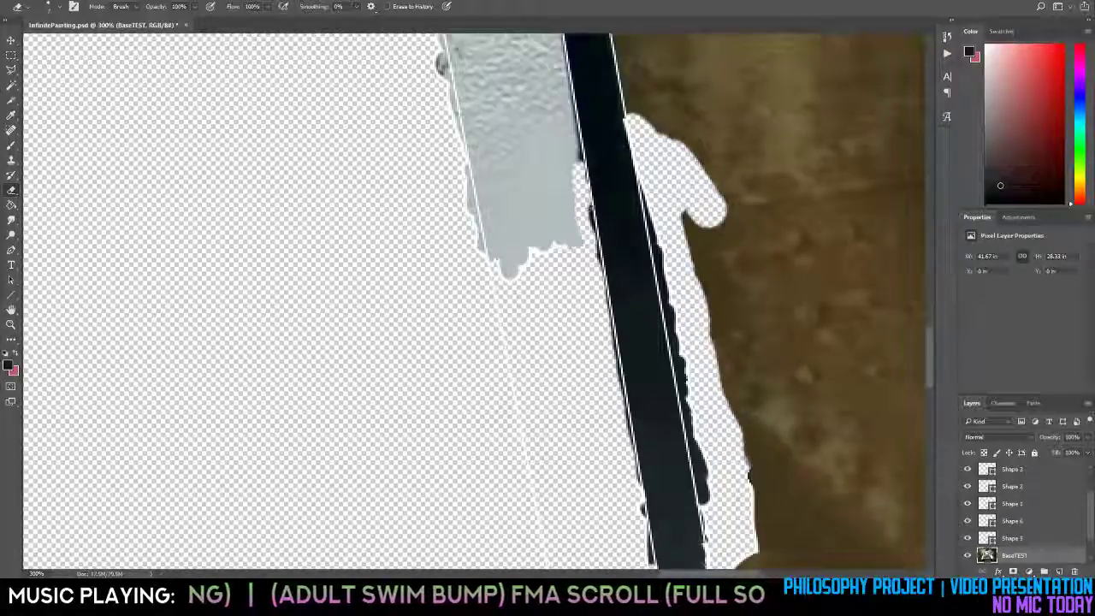
pyautogui.hotkey('ctrl', 'z')
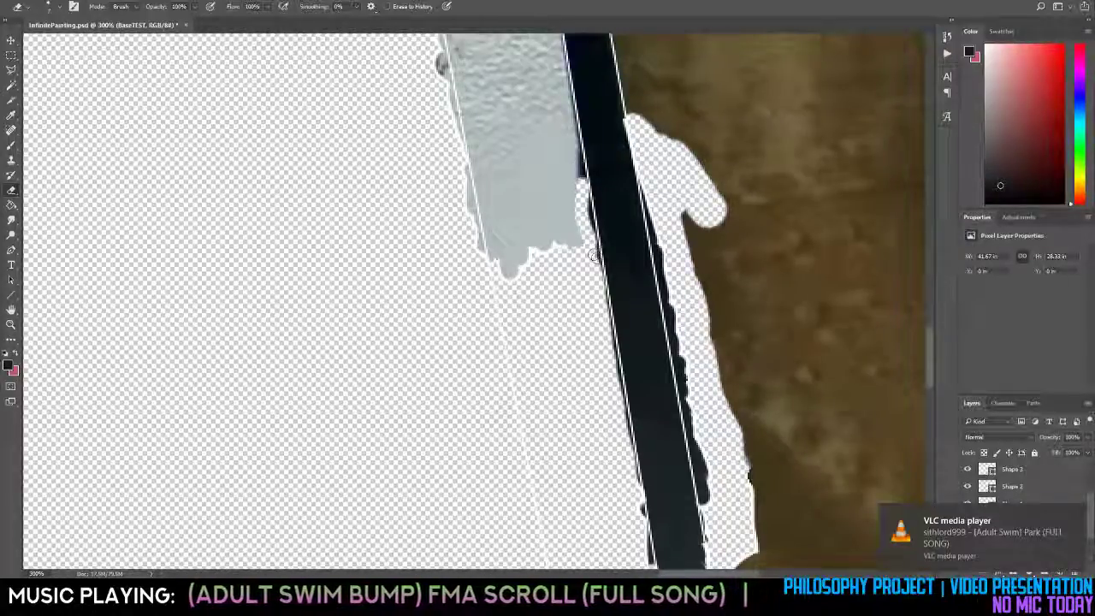
pyautogui.moveTo(595, 255); pyautogui.dragTo(597, 243)
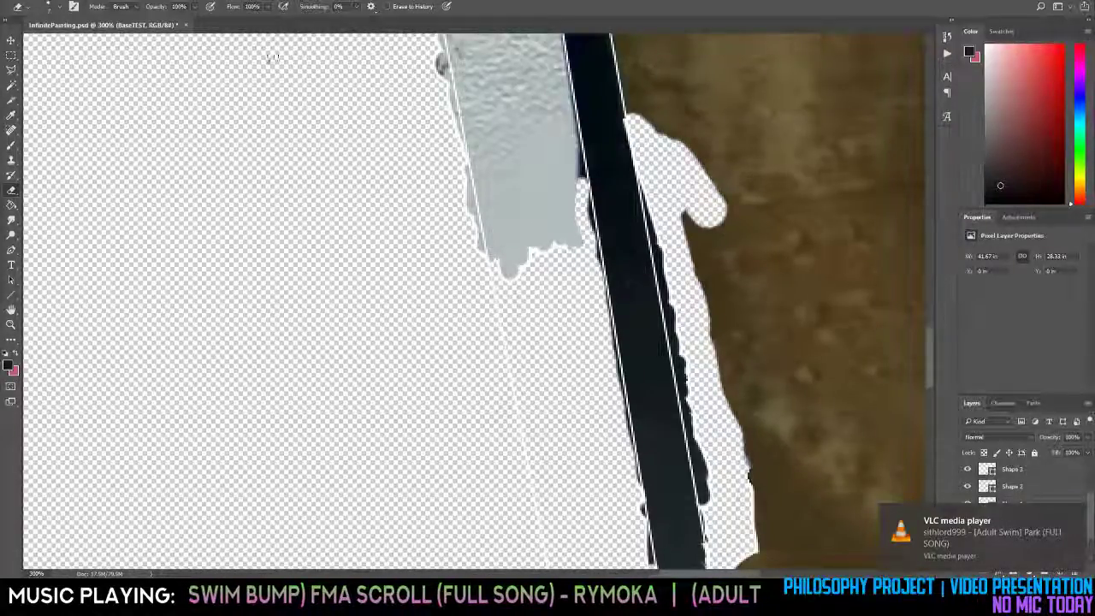
# Shrink the eraser further and clear the remaining dark smear between the white border and the inner guide line at close range.
pyautogui.click(60, 8)
pyautogui.moveTo(66, 43); pyautogui.dragTo(65, 47)
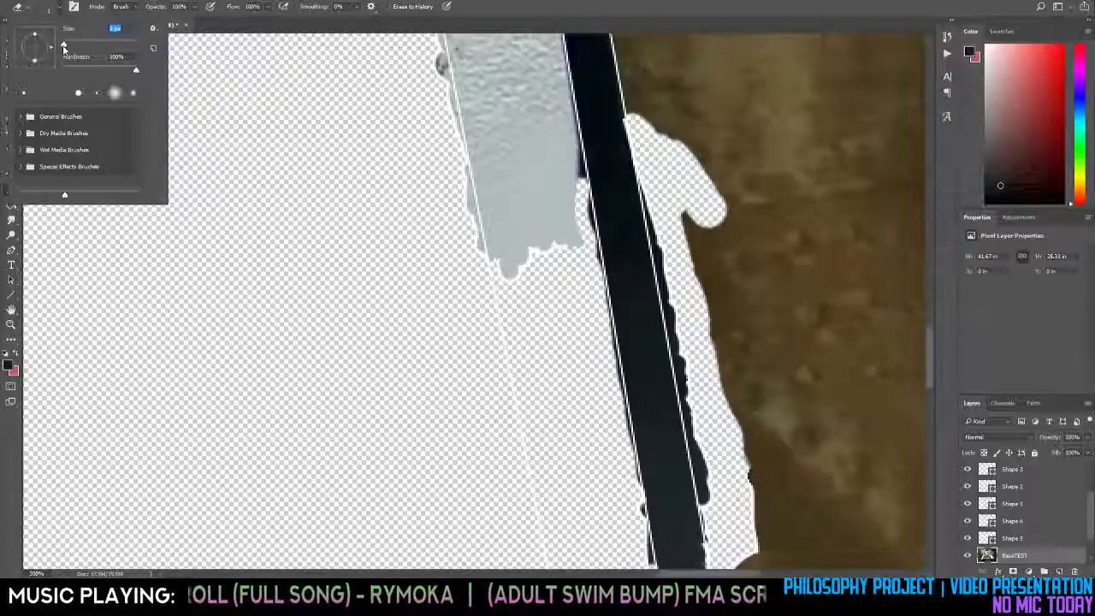
pyautogui.moveTo(68, 48); pyautogui.dragTo(66, 48)
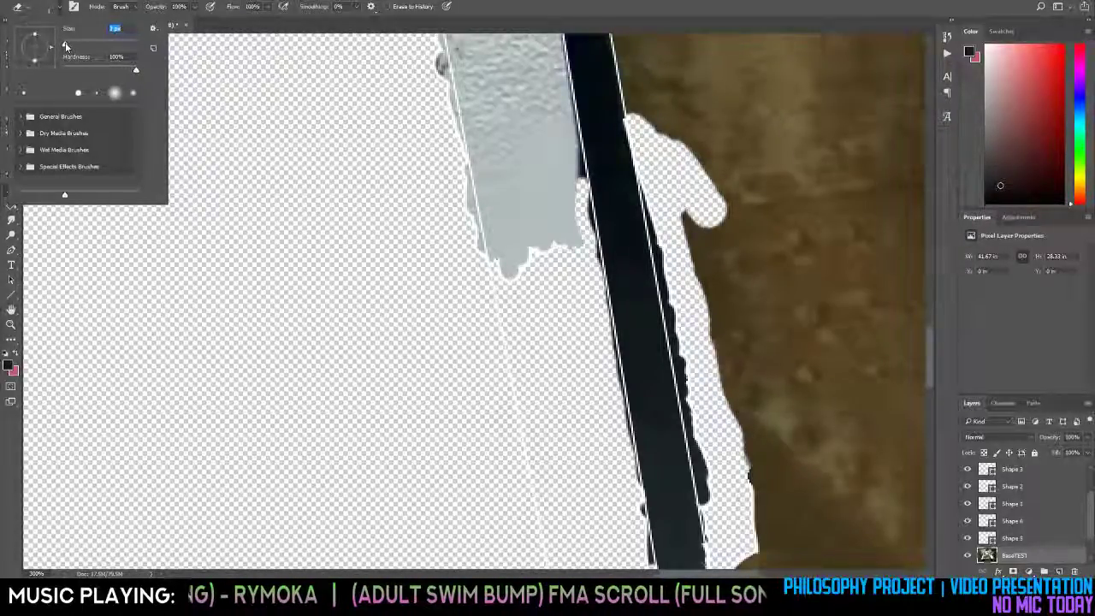
pyautogui.click(584, 200)
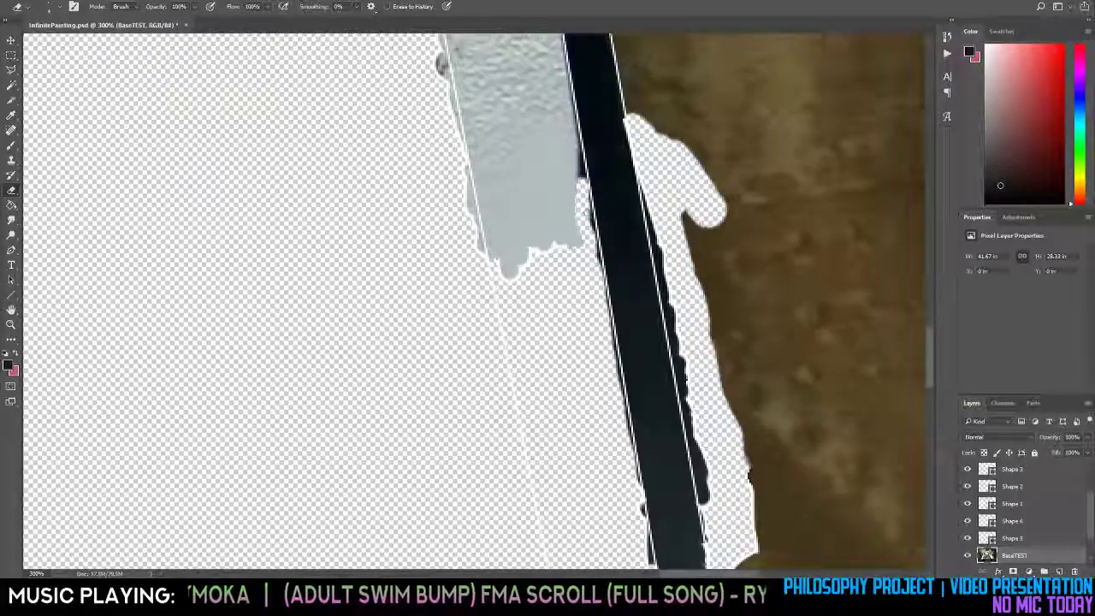
pyautogui.press('z')
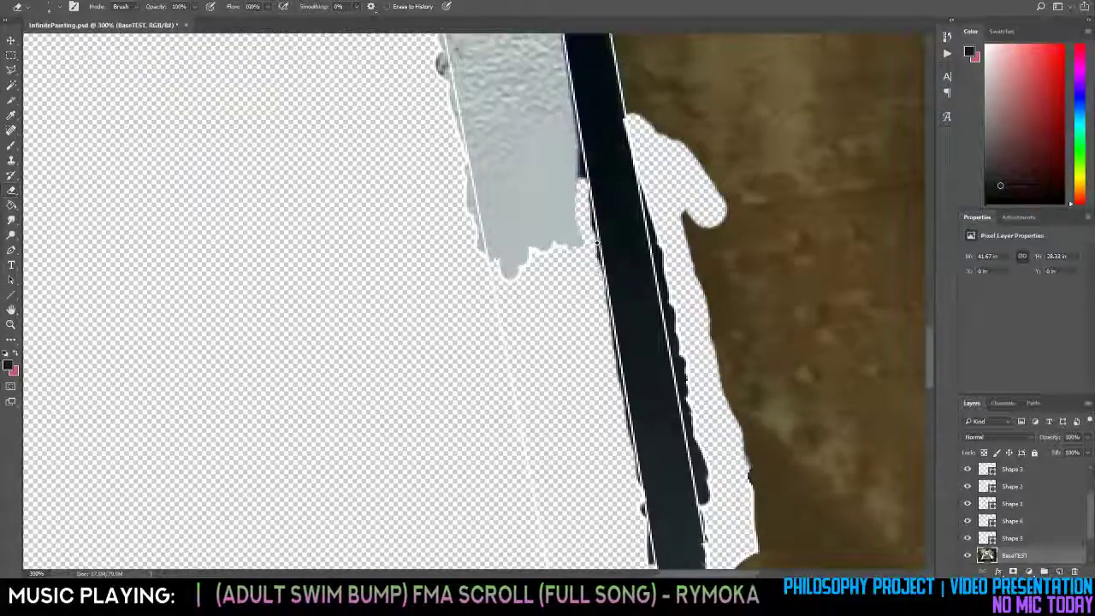
pyautogui.click(598, 239)
pyautogui.click(599, 240)
pyautogui.click(599, 240)
pyautogui.press('e')
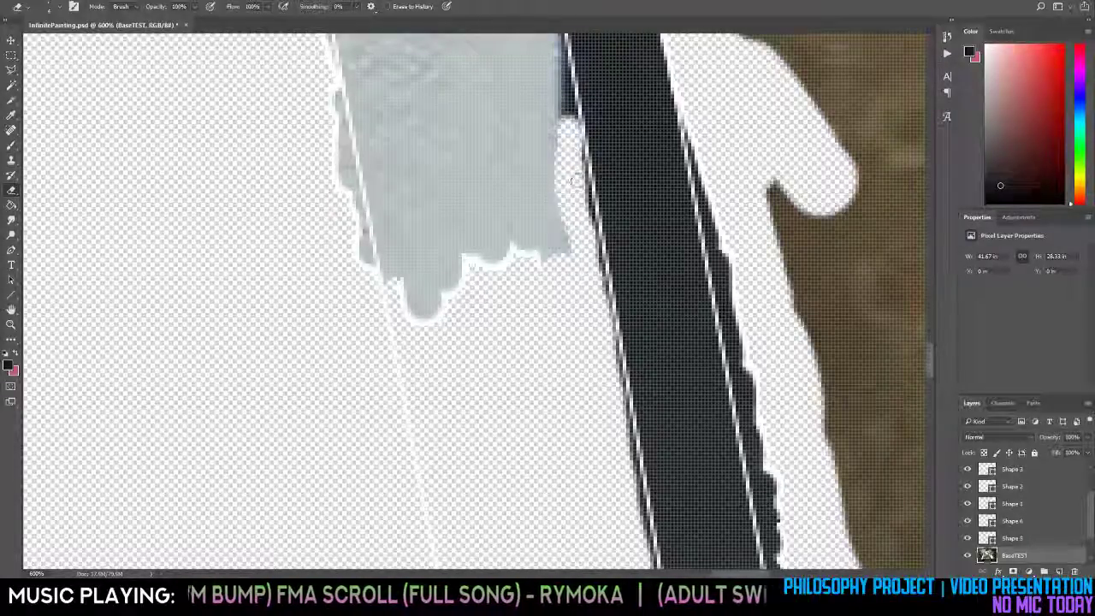
pyautogui.moveTo(565, 85); pyautogui.dragTo(569, 120)
pyautogui.moveTo(565, 75); pyautogui.dragTo(566, 87)
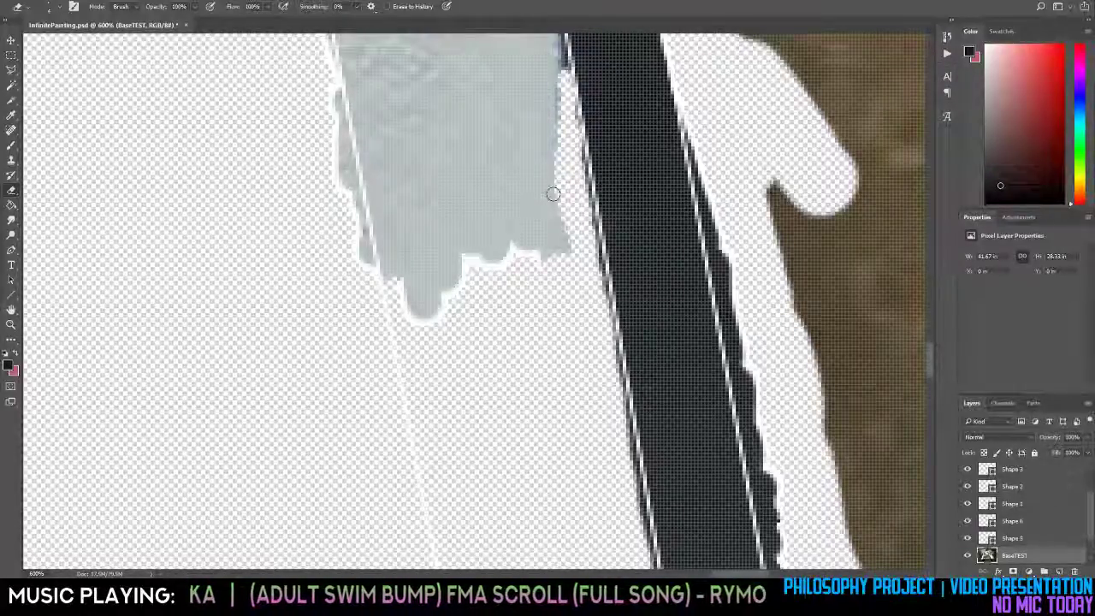
# Rework the upper part of the gap along the inner guide line with healing strokes, erasing the dark smears they leave.
pyautogui.press('j')
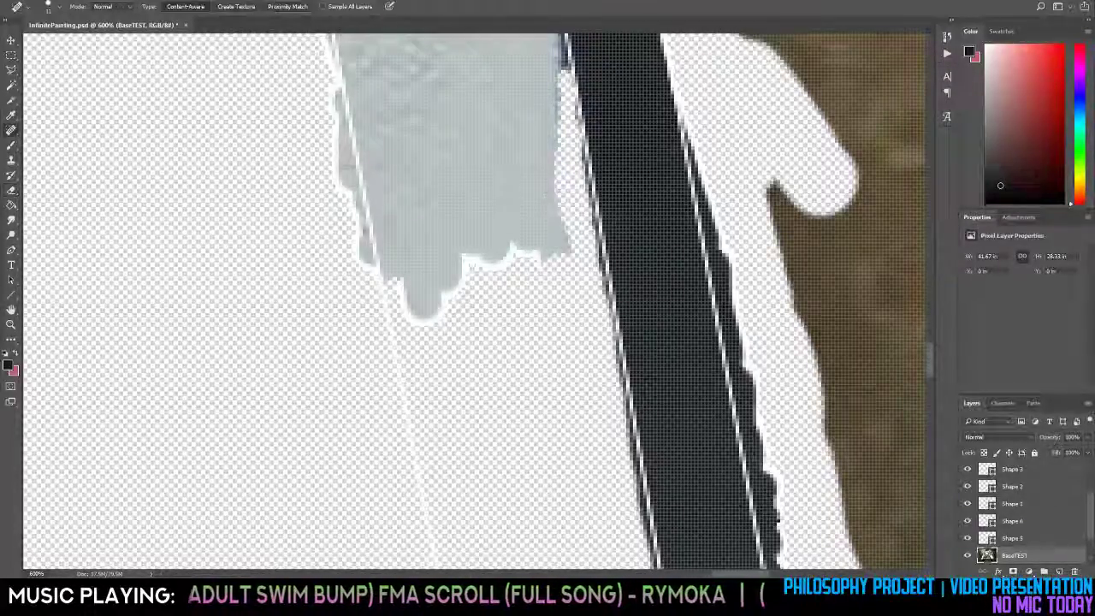
pyautogui.moveTo(517, 86)
pyautogui.mouseDown()
pyautogui.moveTo(530, 125)
pyautogui.moveTo(561, 143)
pyautogui.mouseUp()
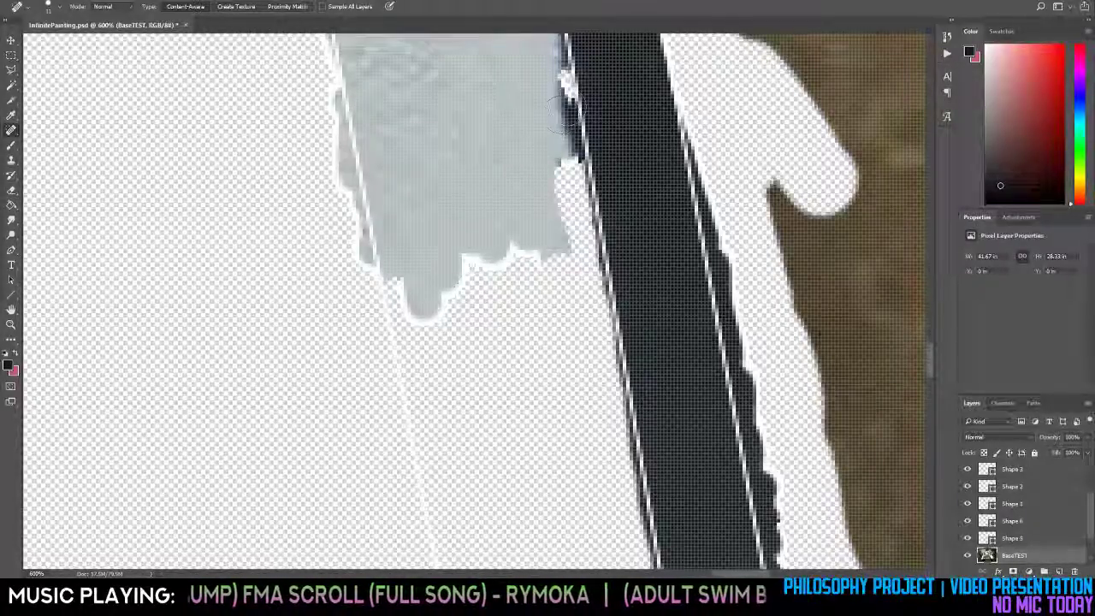
pyautogui.press('e')
pyautogui.moveTo(565, 97)
pyautogui.mouseDown()
pyautogui.moveTo(563, 176)
pyautogui.moveTo(574, 138)
pyautogui.moveTo(583, 186)
pyautogui.mouseUp()
pyautogui.scroll(5, 564, 128)
pyautogui.scroll(3, 545, 89)
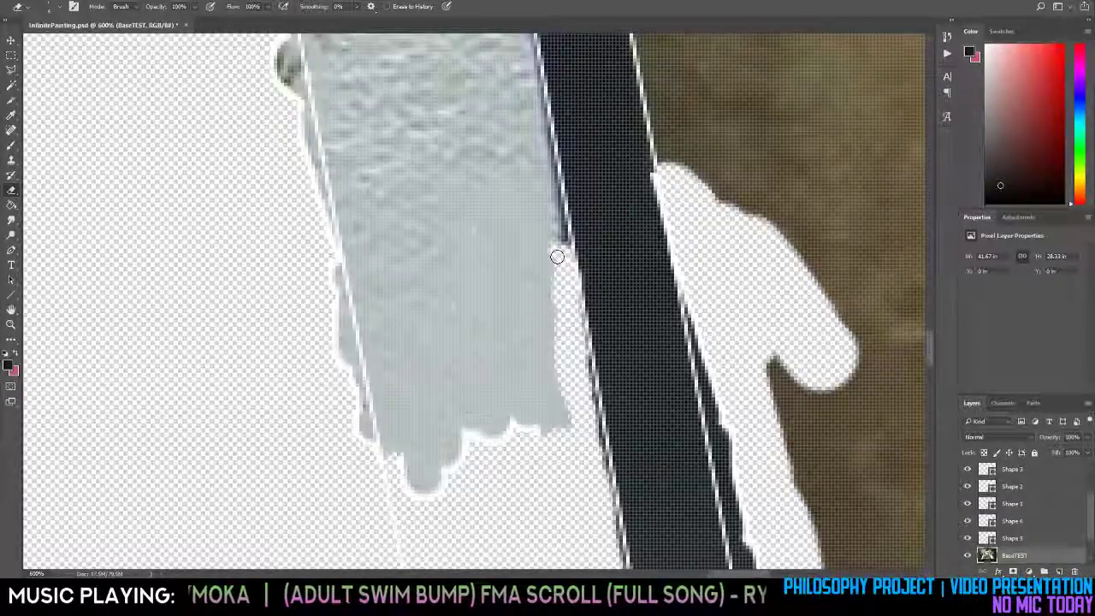
pyautogui.press('j')
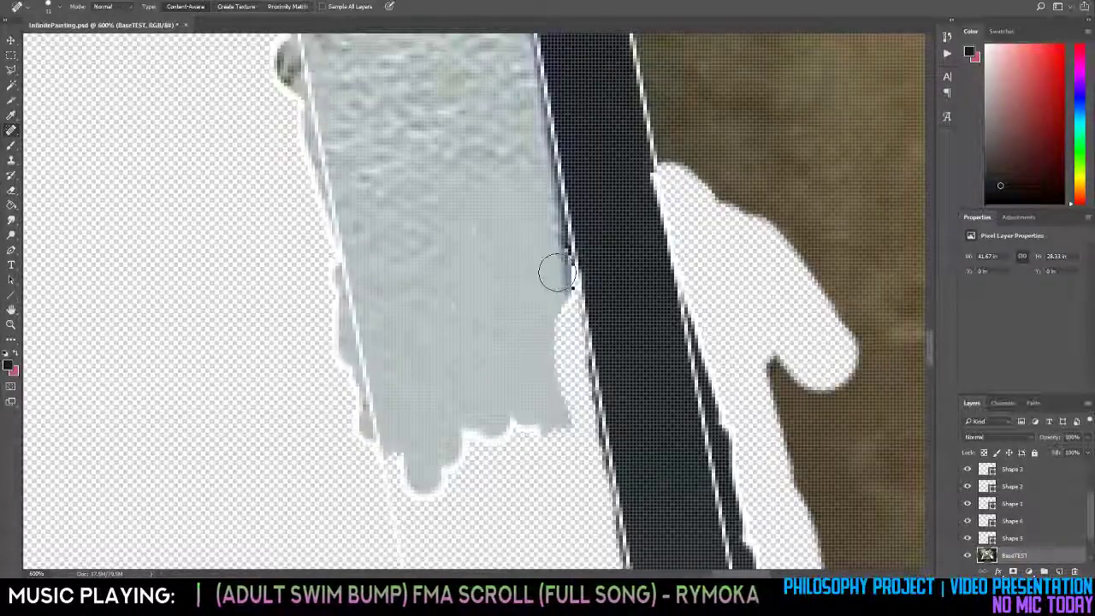
pyautogui.press('e')
pyautogui.moveTo(566, 265); pyautogui.dragTo(563, 317)
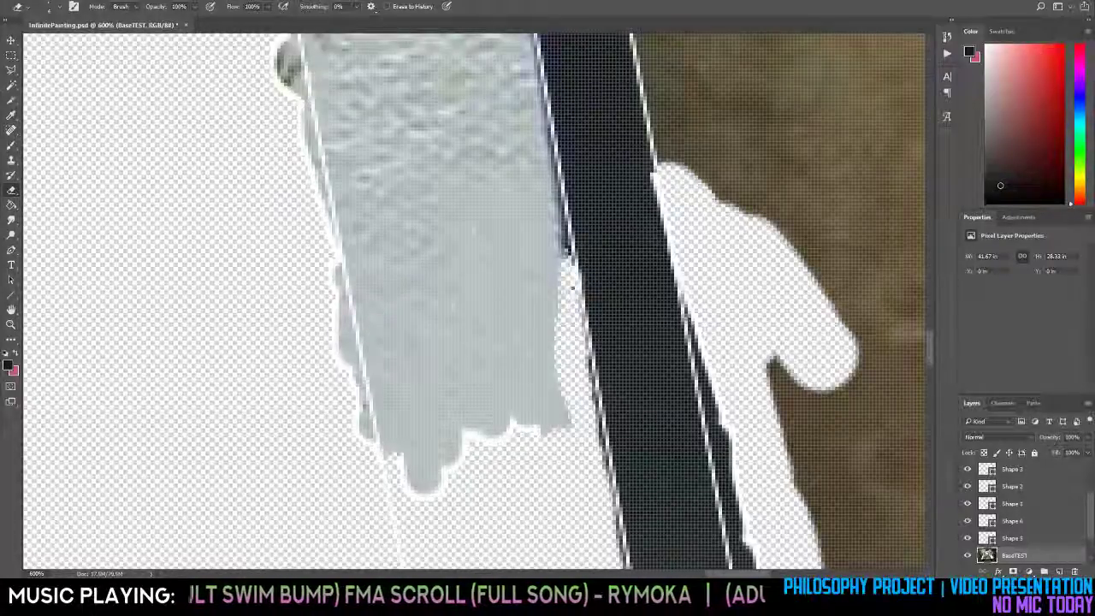
# Heal down the gap beside the inner guide line, extending the white border's inner corner to meet the dark edge.
pyautogui.press('j')
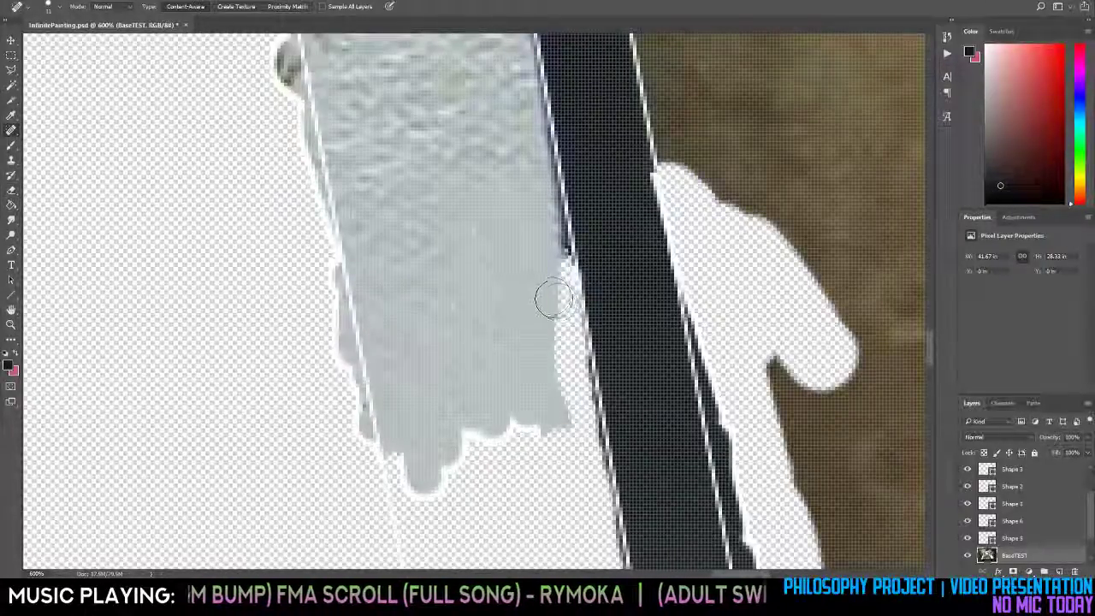
pyautogui.moveTo(557, 307); pyautogui.dragTo(557, 325)
pyautogui.click(556, 331)
pyautogui.click(558, 325)
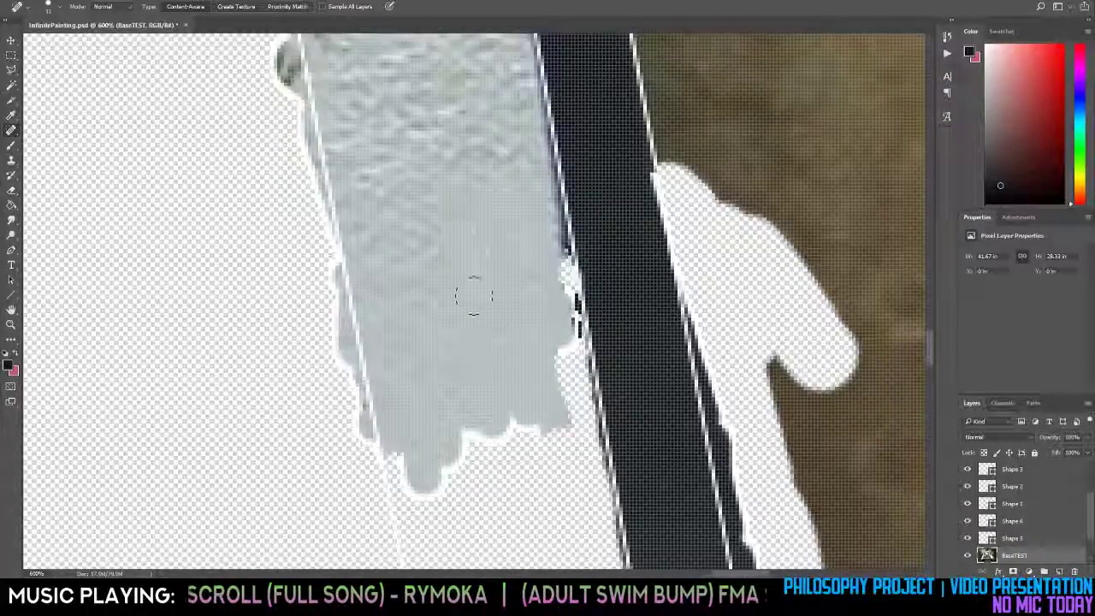
pyautogui.moveTo(556, 329)
pyautogui.mouseDown()
pyautogui.moveTo(547, 424)
pyautogui.moveTo(565, 432)
pyautogui.moveTo(580, 468)
pyautogui.mouseUp()
pyautogui.moveTo(564, 412); pyautogui.dragTo(585, 469)
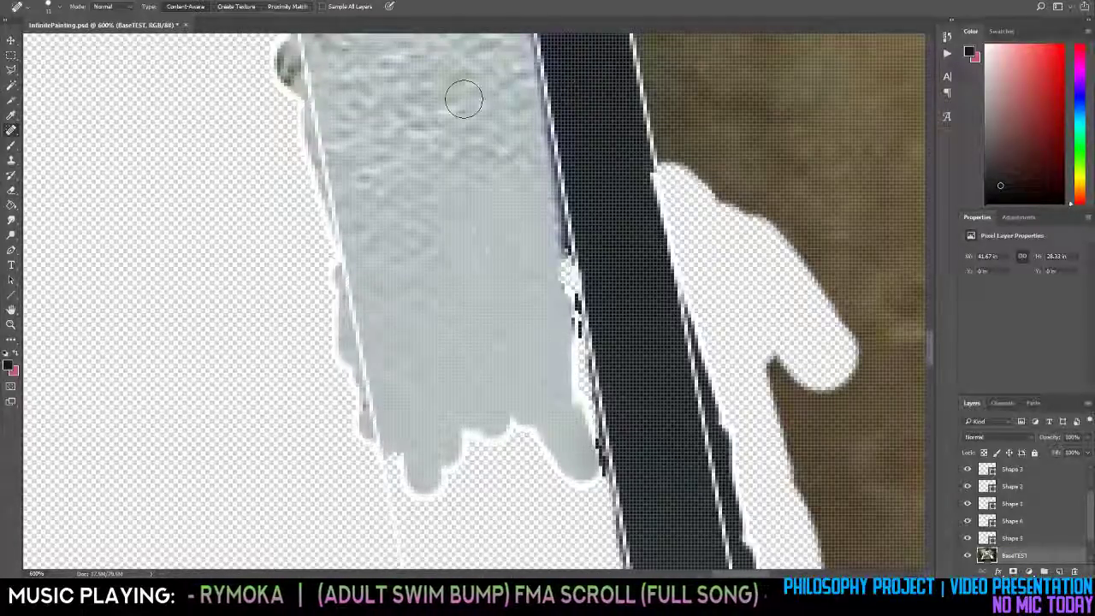
# Reduce the healing brush to about 4 px and erase the uneven dark specks between the white border and the inner guide line.
pyautogui.click(60, 9)
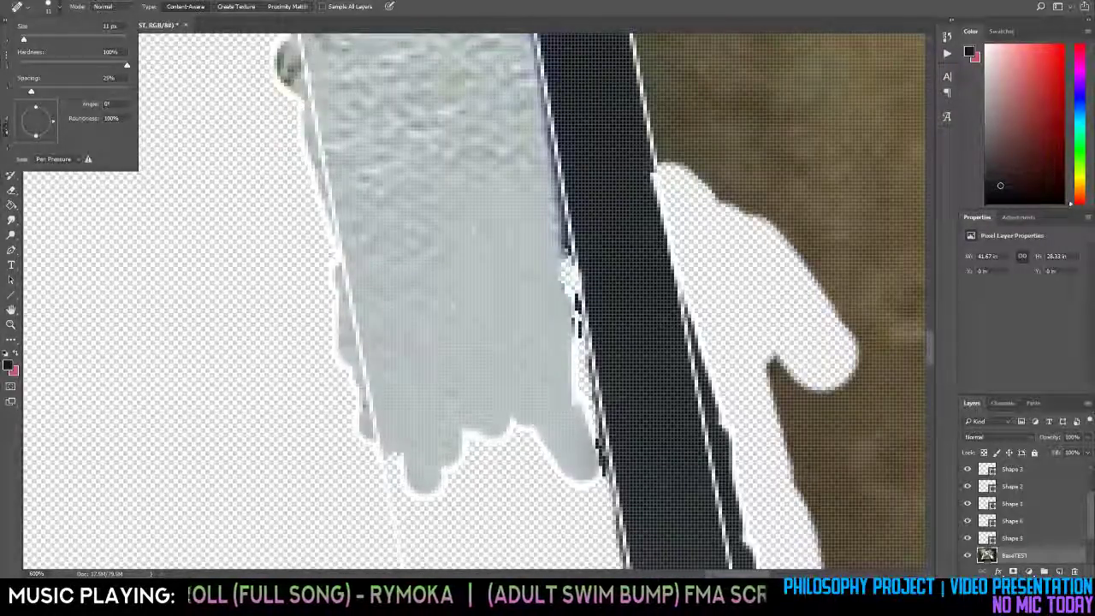
pyautogui.moveTo(24, 40); pyautogui.dragTo(20, 41)
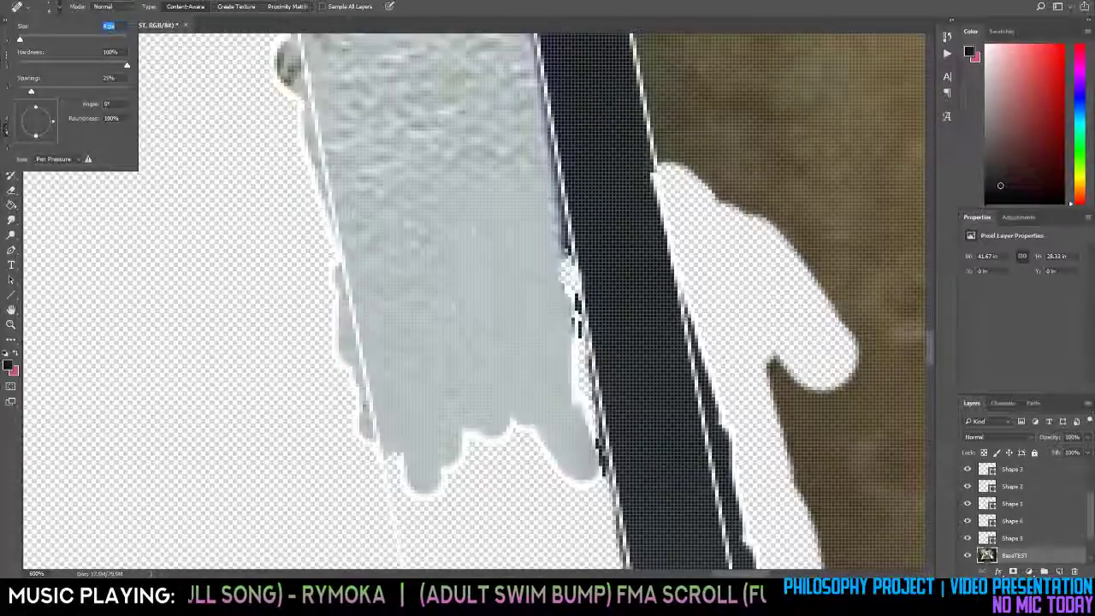
pyautogui.press('Return')
pyautogui.press('e')
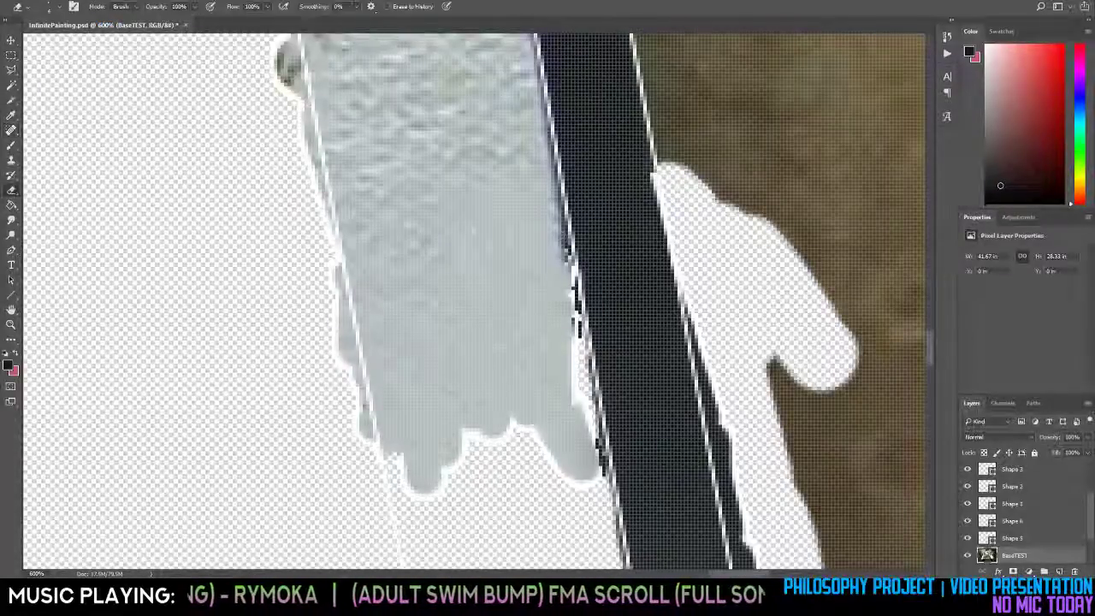
pyautogui.moveTo(565, 253); pyautogui.dragTo(577, 349)
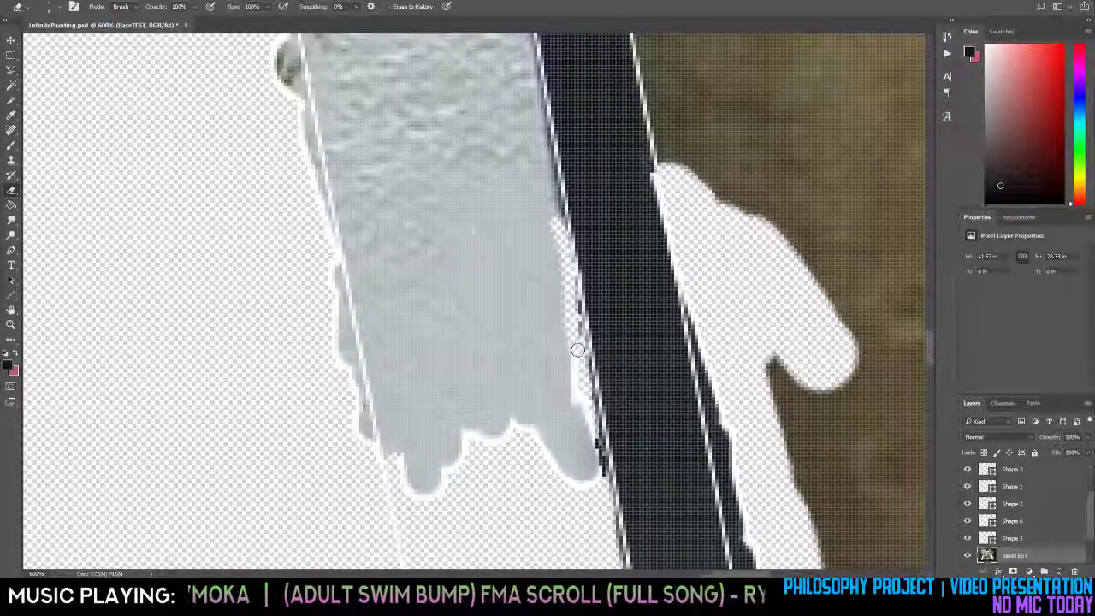
pyautogui.moveTo(580, 400); pyautogui.dragTo(579, 362)
pyautogui.moveTo(572, 325)
pyautogui.mouseDown()
pyautogui.moveTo(552, 218)
pyautogui.moveTo(564, 316)
pyautogui.mouseUp()
# Heal the middle of the gap between the white border and the inner guide line, erasing the dark smear before healing again.
pyautogui.press('j')
pyautogui.moveTo(569, 261); pyautogui.dragTo(575, 375)
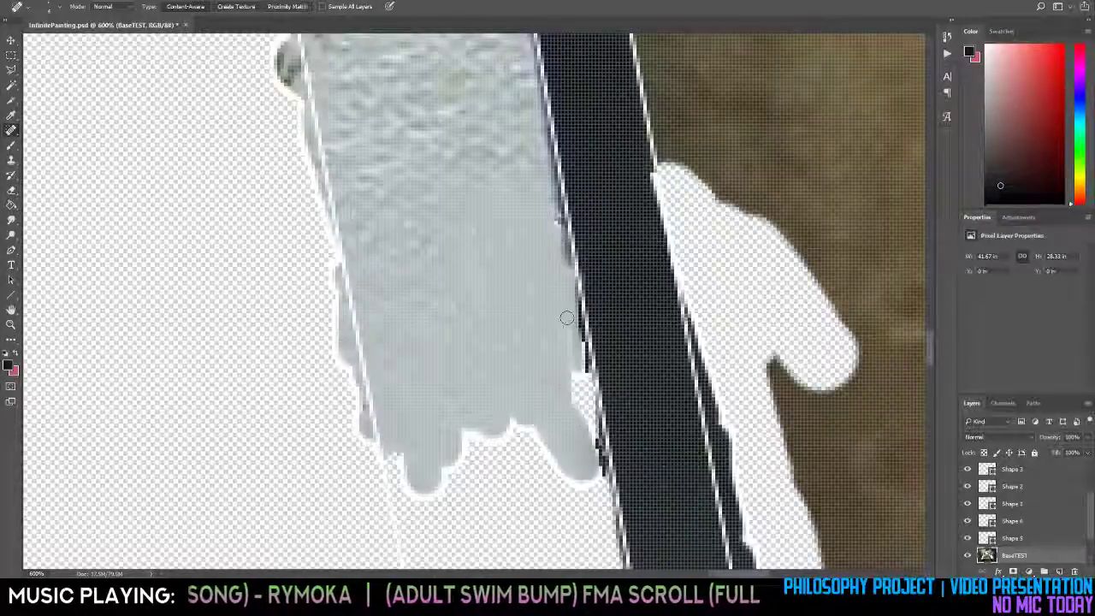
pyautogui.moveTo(565, 301); pyautogui.dragTo(579, 362)
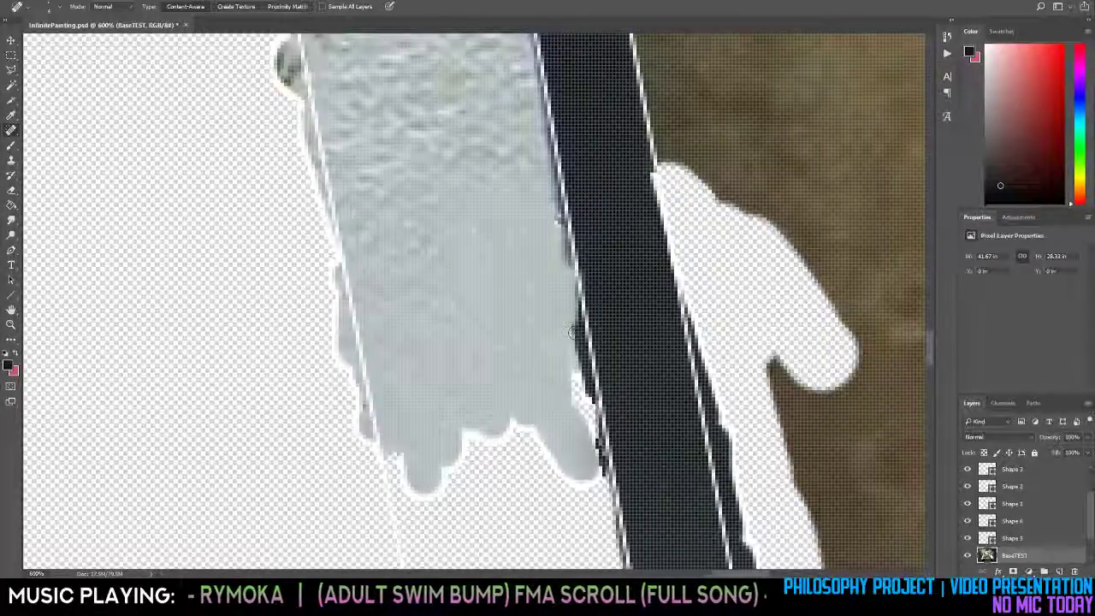
pyautogui.press('e')
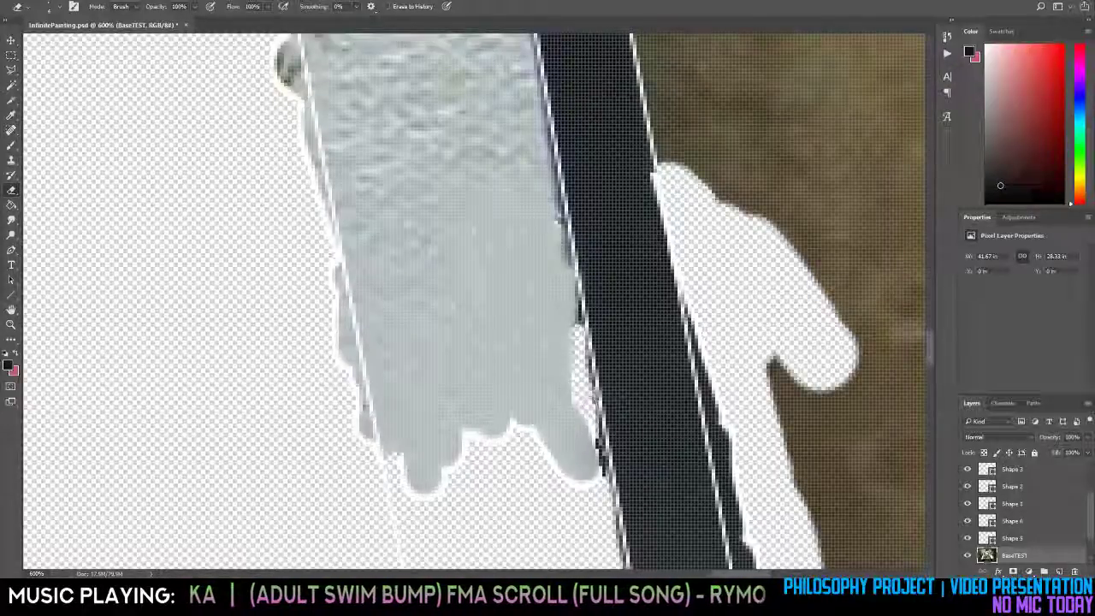
pyautogui.press('j')
pyautogui.moveTo(566, 292); pyautogui.dragTo(571, 371)
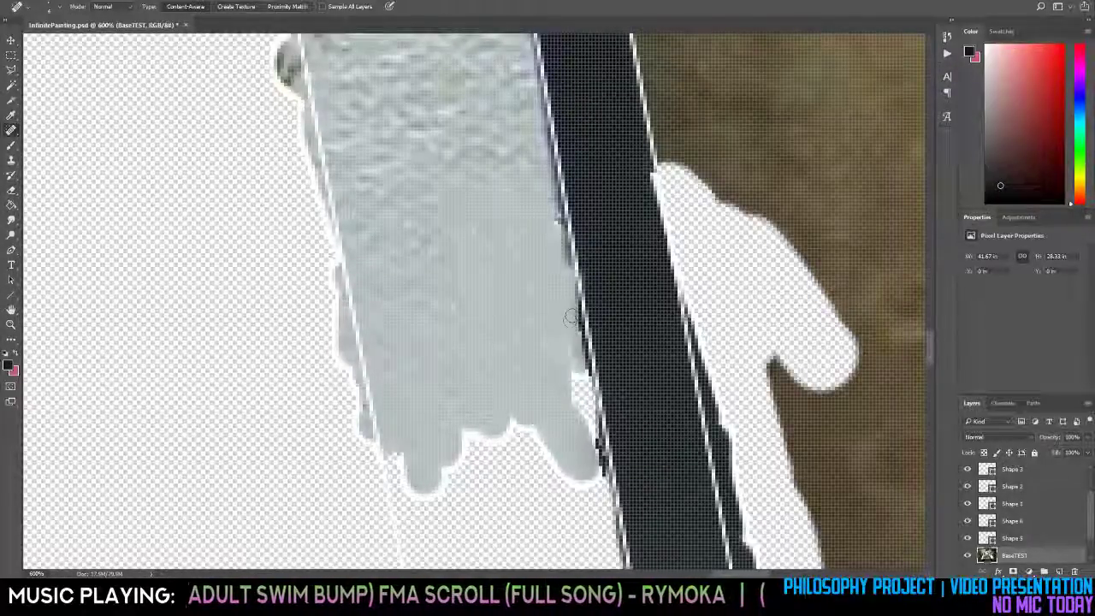
# Erase the poorly blended patch beside the inner guide line and heal it again further down the gap.
pyautogui.press('e')
pyautogui.press('j')
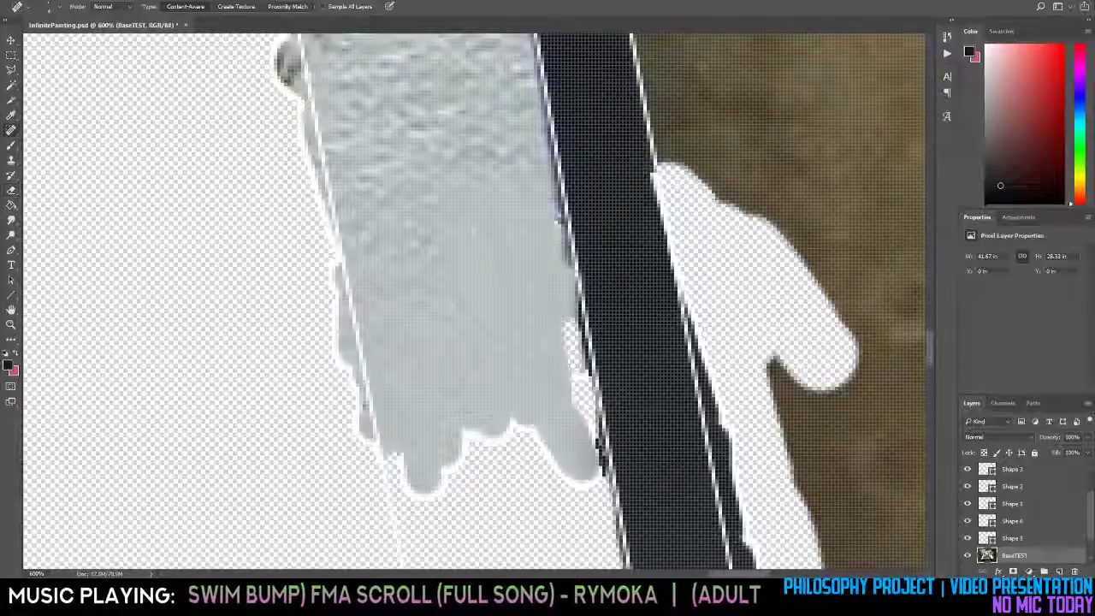
pyautogui.moveTo(566, 320); pyautogui.dragTo(592, 388)
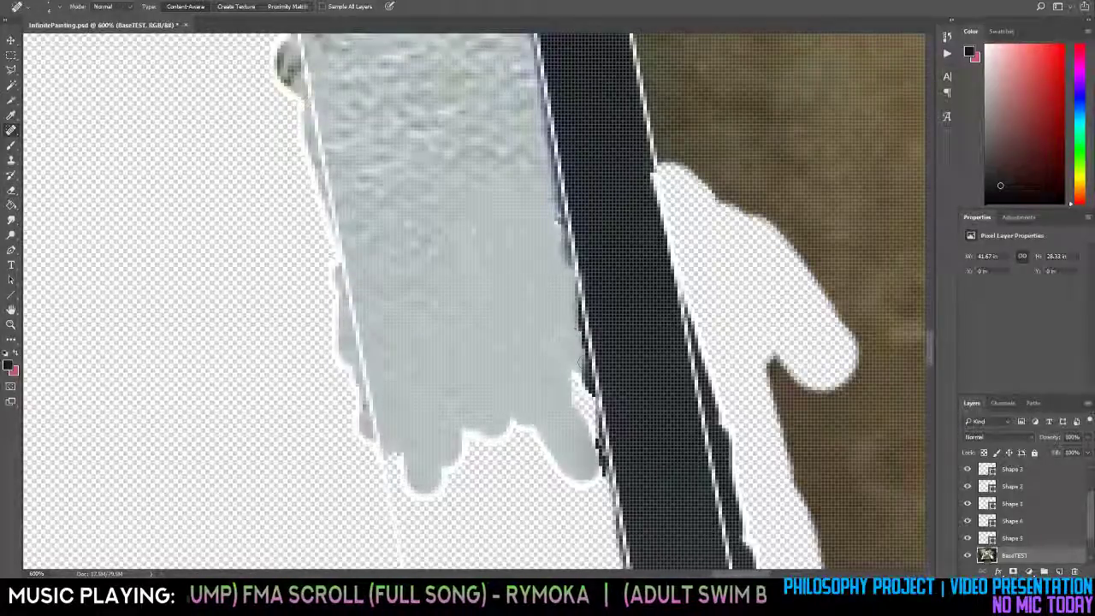
pyautogui.press('e')
pyautogui.press('j')
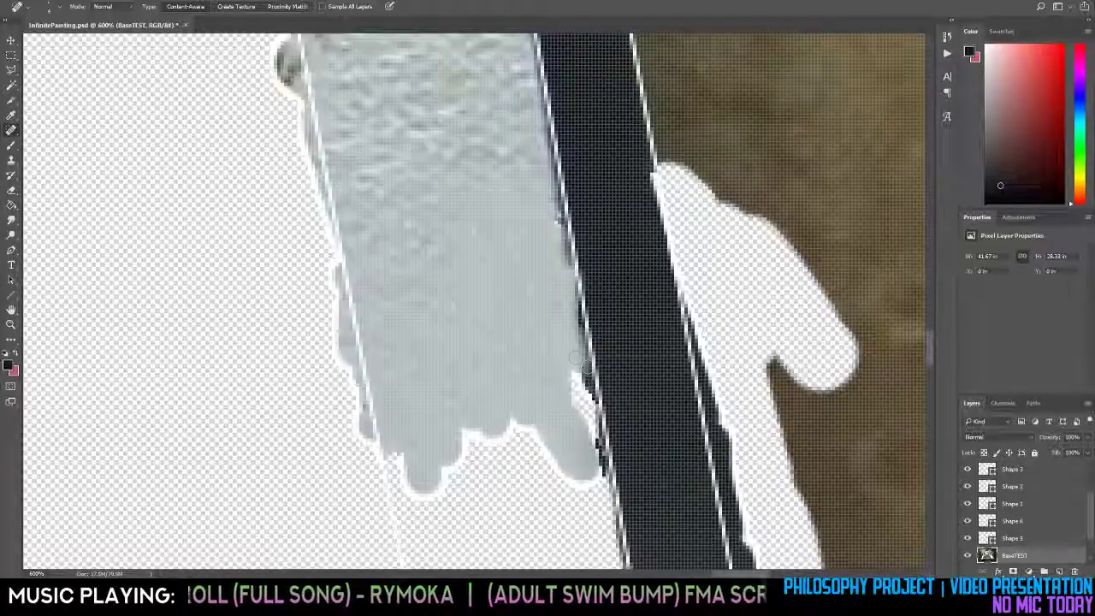
pyautogui.press('e')
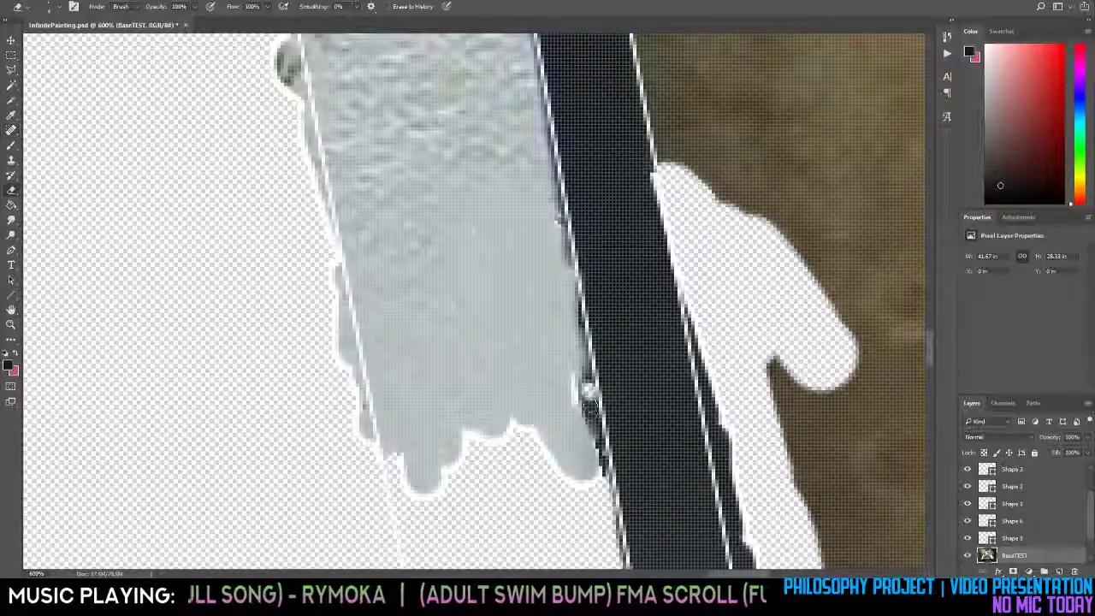
# Heal the gap's lower end down to the white border's inner corner, alternately erasing the dark specks it picks up.
pyautogui.press('j')
pyautogui.moveTo(569, 373)
pyautogui.mouseDown()
pyautogui.moveTo(592, 432)
pyautogui.moveTo(590, 403)
pyautogui.moveTo(604, 469)
pyautogui.mouseUp()
pyautogui.press('e')
pyautogui.press('j')
pyautogui.press('e')
pyautogui.press('j')
pyautogui.press('e')
pyautogui.moveTo(594, 416)
pyautogui.mouseDown()
pyautogui.moveTo(607, 481)
pyautogui.moveTo(590, 424)
pyautogui.mouseUp()
pyautogui.press('j')
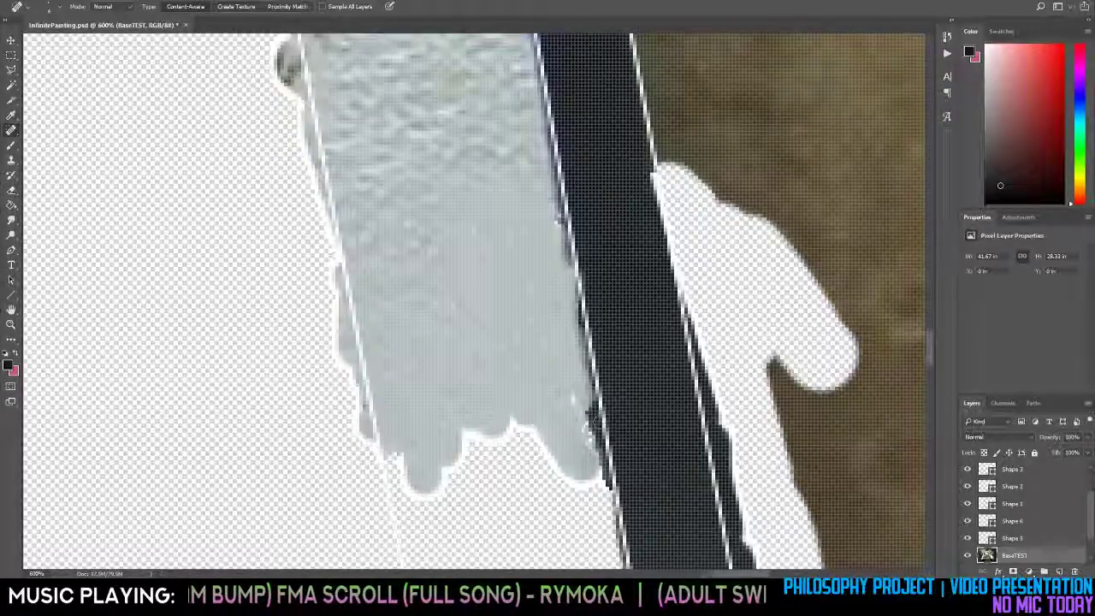
# Erase the dark blot by the border's lower inner corner, heal it again, and smooth the dark fringe higher up.
pyautogui.press('e')
pyautogui.press('j')
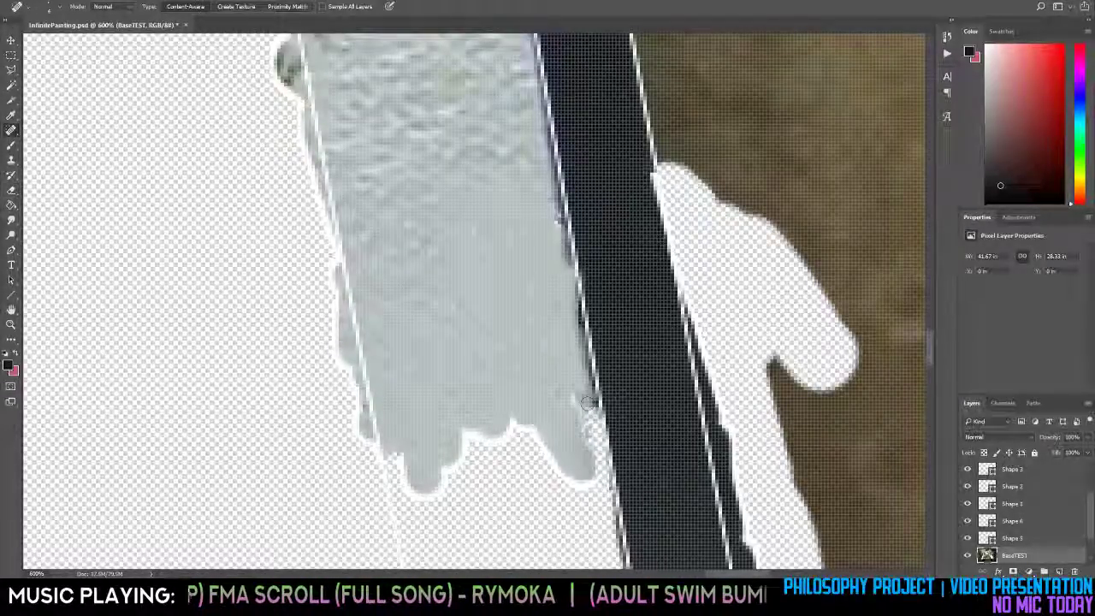
pyautogui.moveTo(600, 472)
pyautogui.mouseDown()
pyautogui.moveTo(588, 403)
pyautogui.moveTo(589, 453)
pyautogui.mouseUp()
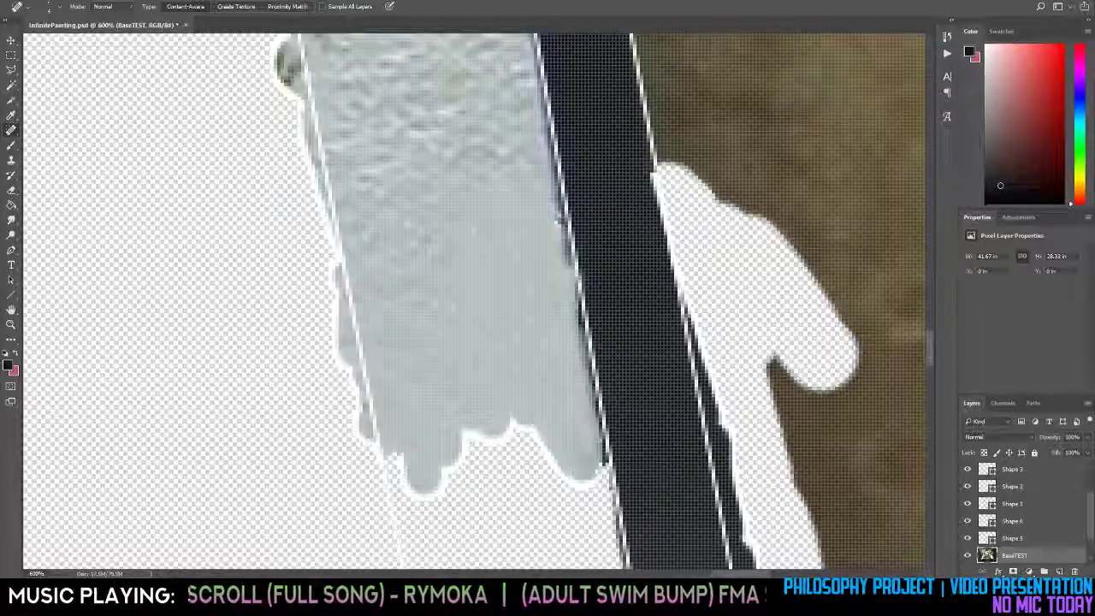
pyautogui.moveTo(546, 209); pyautogui.dragTo(557, 246)
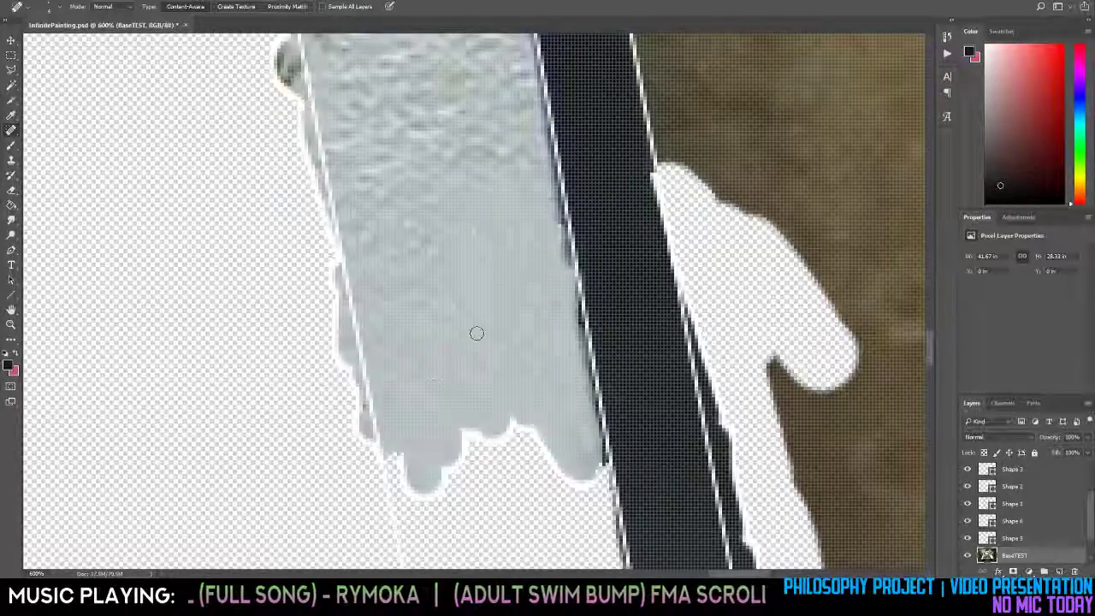
# Heal the notch in the ragged lower edge of the white border.
pyautogui.press('z')
pyautogui.scroll(-7, 526, 325)
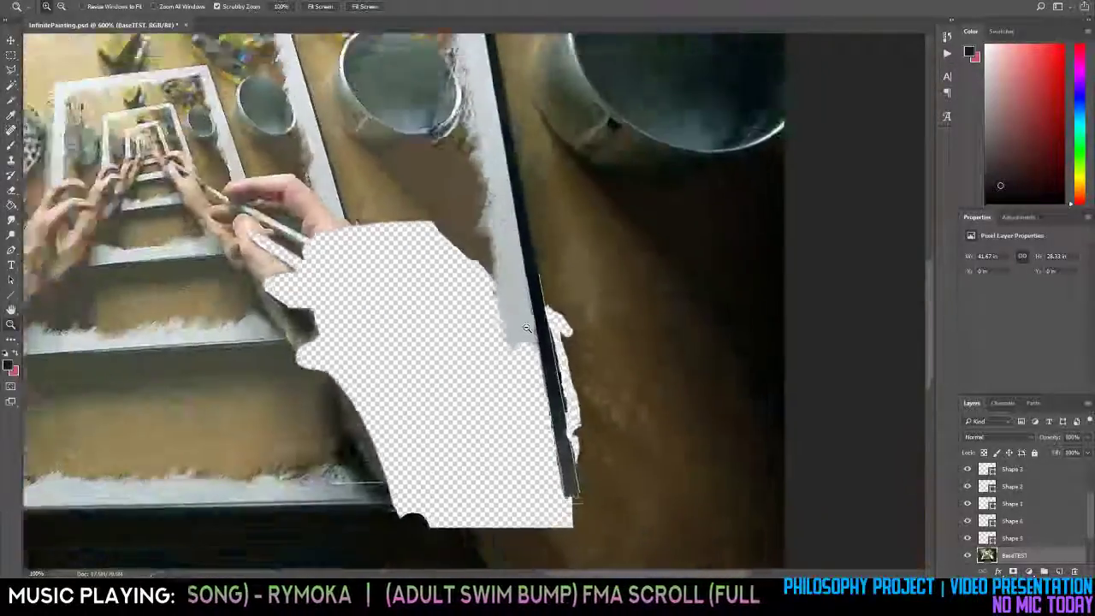
pyautogui.scroll(5, 541, 408)
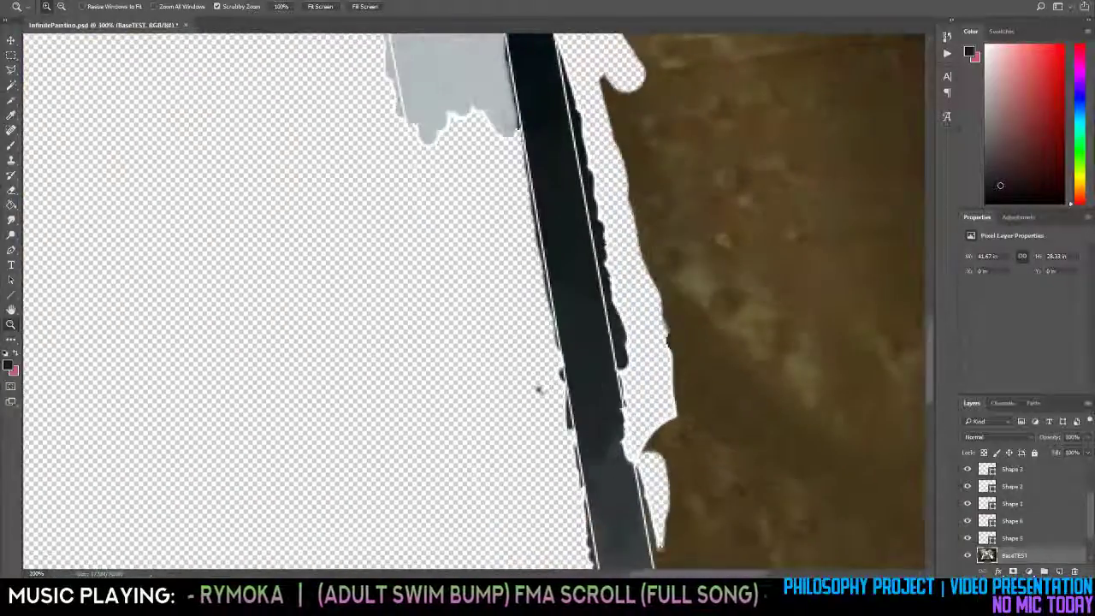
pyautogui.press('j')
pyautogui.moveTo(443, 103)
pyautogui.mouseDown()
pyautogui.moveTo(450, 129)
pyautogui.moveTo(465, 112)
pyautogui.moveTo(446, 114)
pyautogui.moveTo(447, 127)
pyautogui.mouseUp()
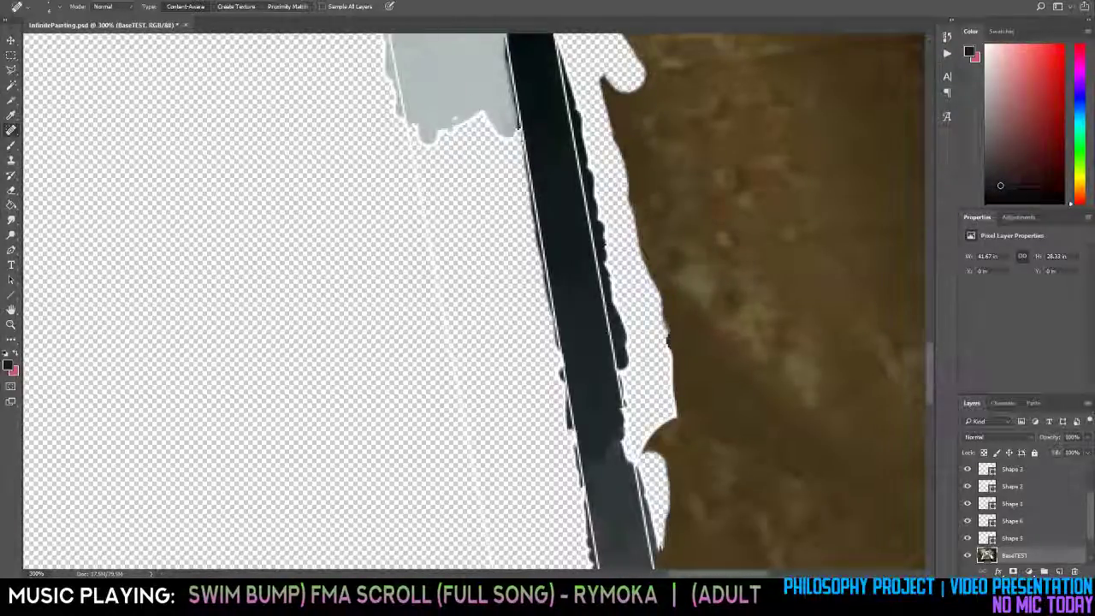
# Enlarge the healing brush and try one long stroke down from the border's lower edge, undoing the brown streak.
pyautogui.click(50, 8)
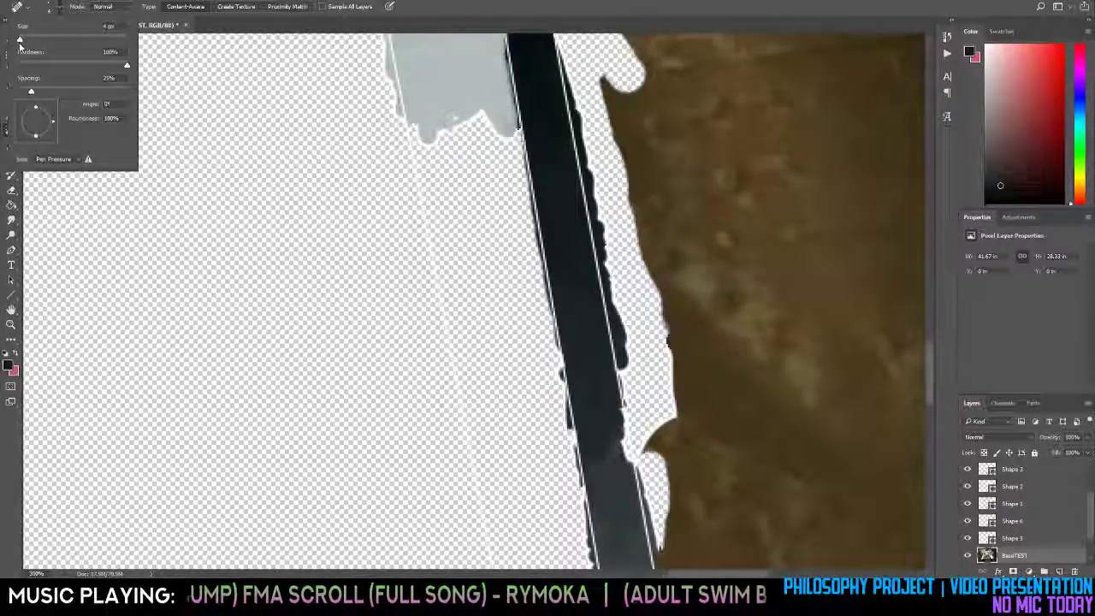
pyautogui.click(22, 41)
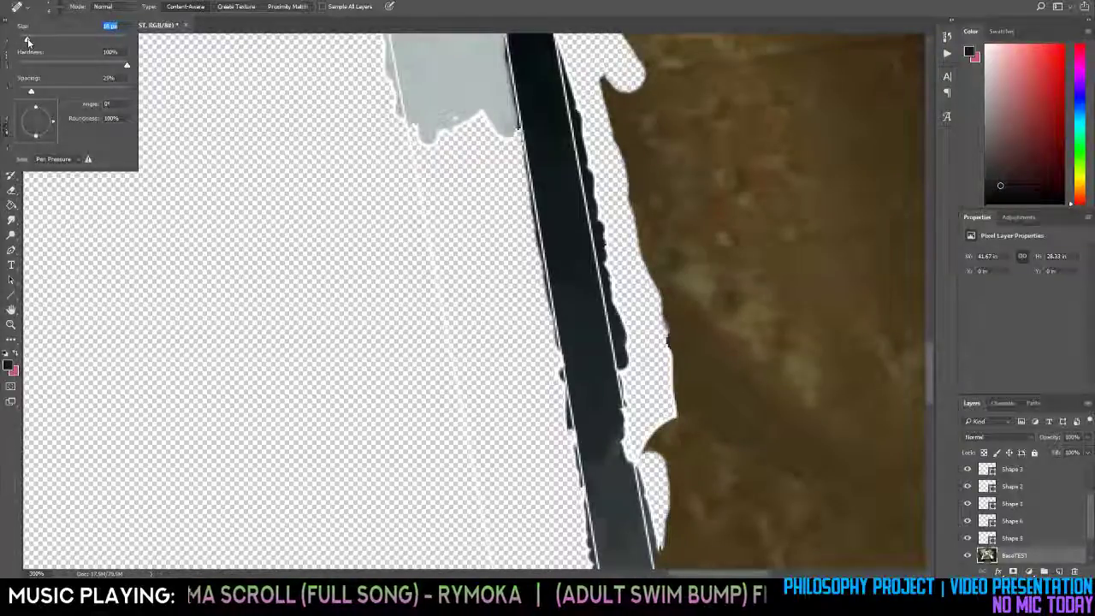
pyautogui.moveTo(469, 112)
pyautogui.mouseDown()
pyautogui.moveTo(452, 139)
pyautogui.moveTo(419, 122)
pyautogui.moveTo(484, 278)
pyautogui.mouseUp()
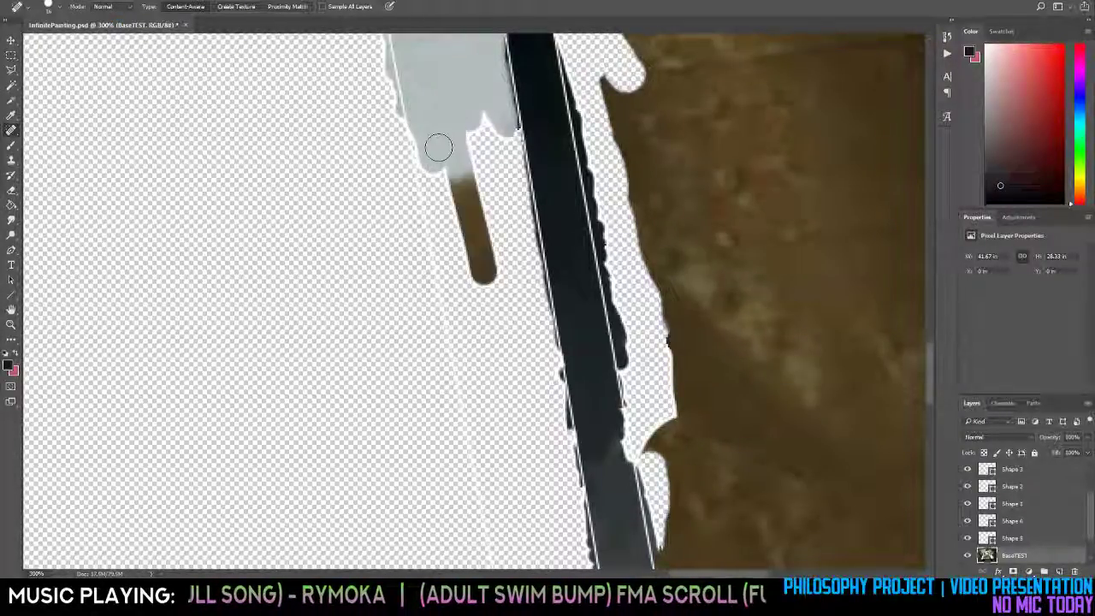
pyautogui.hotkey('ctrl', 'z')
# Extend the white border's lower edge with short healing strokes, undoing the ones that smear beside the dark edge.
pyautogui.moveTo(429, 143)
pyautogui.mouseDown()
pyautogui.moveTo(433, 176)
pyautogui.moveTo(448, 172)
pyautogui.mouseUp()
pyautogui.moveTo(449, 119)
pyautogui.mouseDown()
pyautogui.moveTo(460, 176)
pyautogui.moveTo(475, 171)
pyautogui.mouseUp()
pyautogui.moveTo(481, 107)
pyautogui.mouseDown()
pyautogui.moveTo(489, 157)
pyautogui.moveTo(507, 162)
pyautogui.moveTo(507, 143)
pyautogui.moveTo(497, 175)
pyautogui.mouseUp()
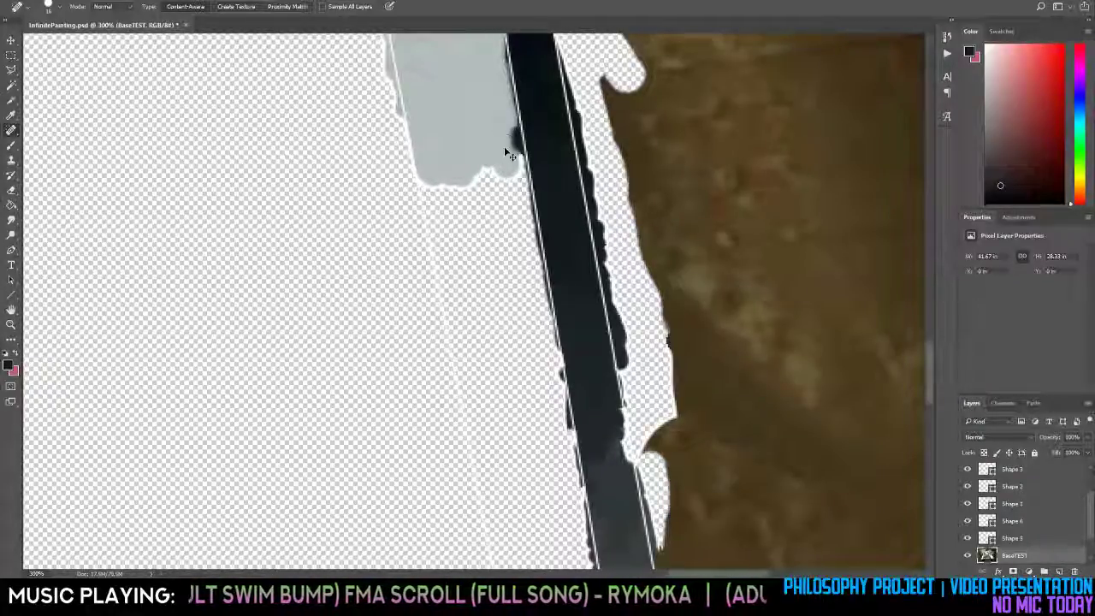
pyautogui.hotkey('ctrl', 'alt', 'z')
pyautogui.hotkey('ctrl', 'alt', 'z')
pyautogui.hotkey('ctrl', 'alt', 'z')
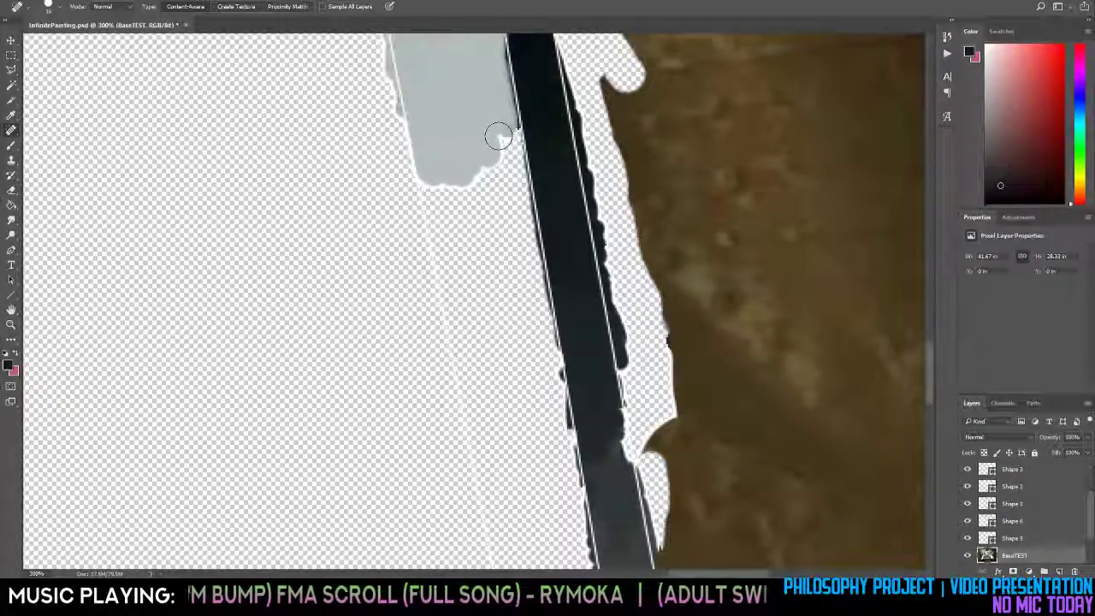
# Heal the border's lower corner toward the dark edge and pull its lower edge further down.
pyautogui.moveTo(503, 133)
pyautogui.mouseDown()
pyautogui.moveTo(503, 186)
pyautogui.moveTo(486, 188)
pyautogui.mouseUp()
pyautogui.moveTo(453, 154); pyautogui.dragTo(451, 195)
pyautogui.moveTo(428, 81); pyautogui.dragTo(433, 62)
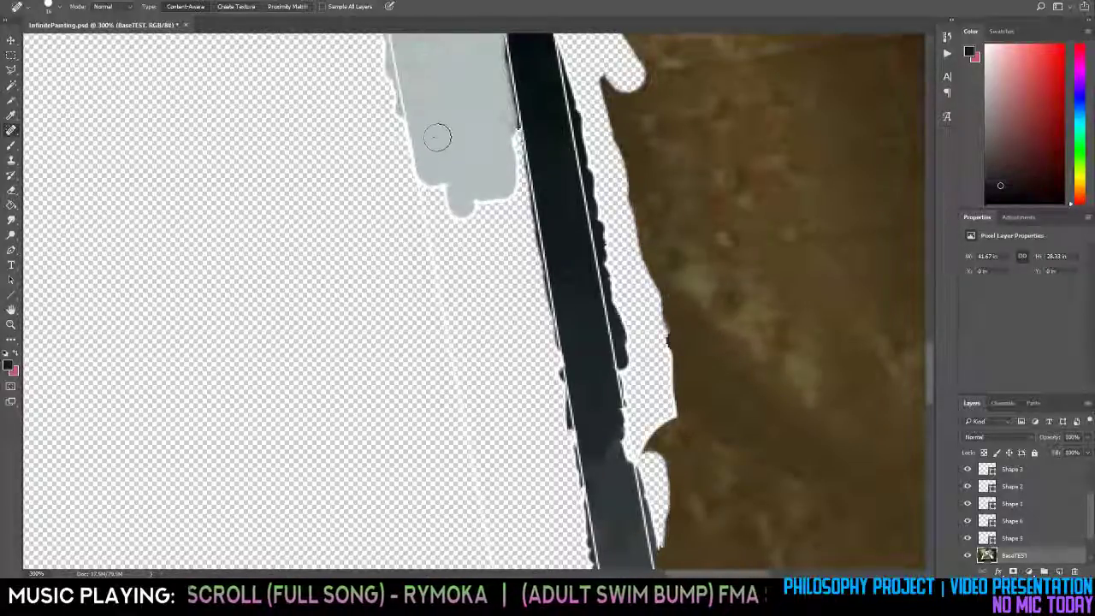
# Lengthen the white border along its outer guide line with overlapping healing strokes, healing over the dark patch.
pyautogui.moveTo(436, 135); pyautogui.dragTo(434, 207)
pyautogui.moveTo(430, 168); pyautogui.dragTo(438, 244)
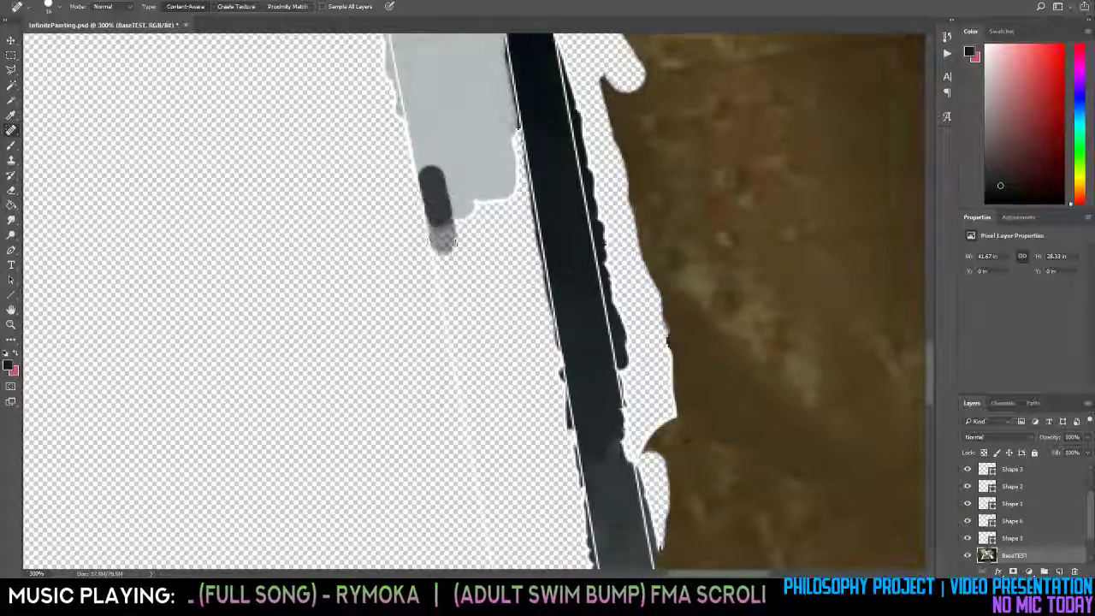
pyautogui.moveTo(444, 206); pyautogui.dragTo(458, 261)
pyautogui.moveTo(443, 224); pyautogui.dragTo(453, 278)
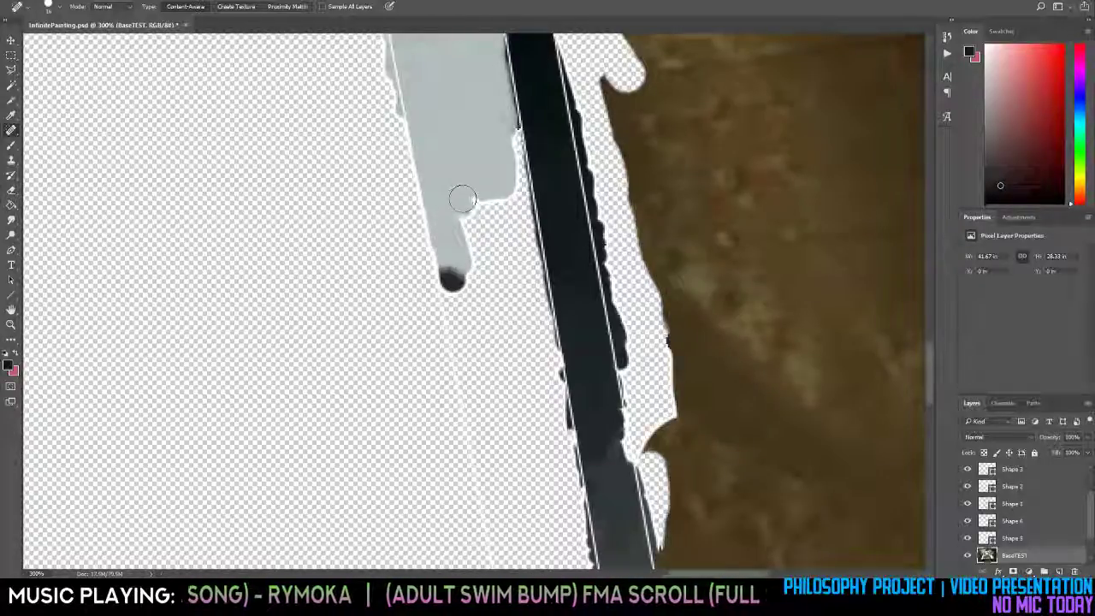
pyautogui.moveTo(467, 190); pyautogui.dragTo(475, 251)
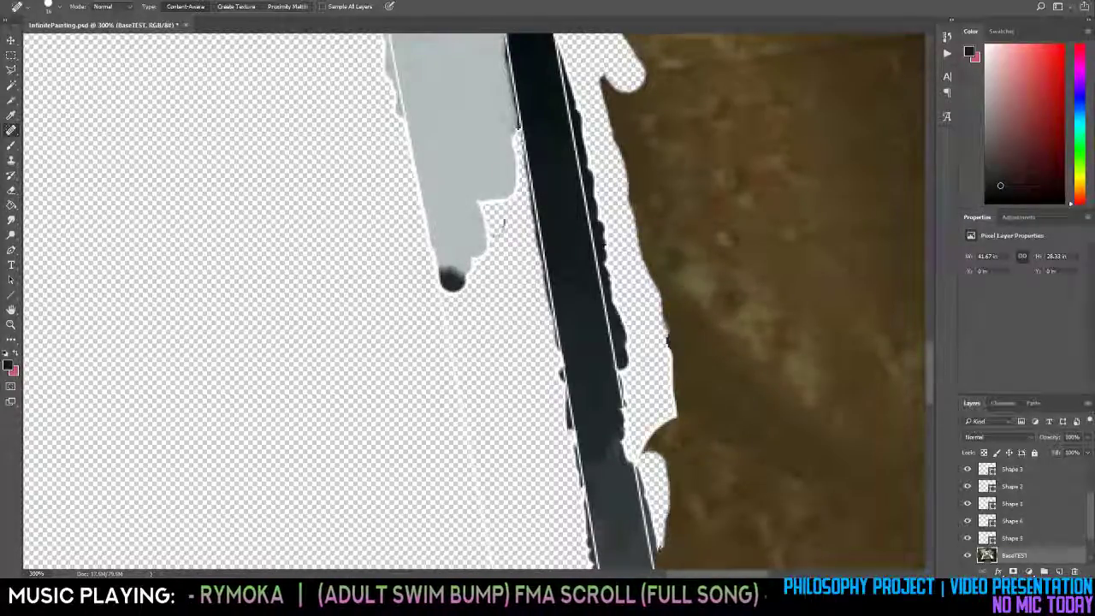
# Check the border's extension against the whole picture, then erase the dark blot at its lower tip.
pyautogui.scroll(2, 486, 180)
pyautogui.press('z')
pyautogui.keyDown('alt'); pyautogui.click(469, 173); pyautogui.keyUp('alt')
pyautogui.keyDown('alt'); pyautogui.click(470, 174); pyautogui.keyUp('alt')
pyautogui.keyDown('alt'); pyautogui.click(470, 173); pyautogui.keyUp('alt')
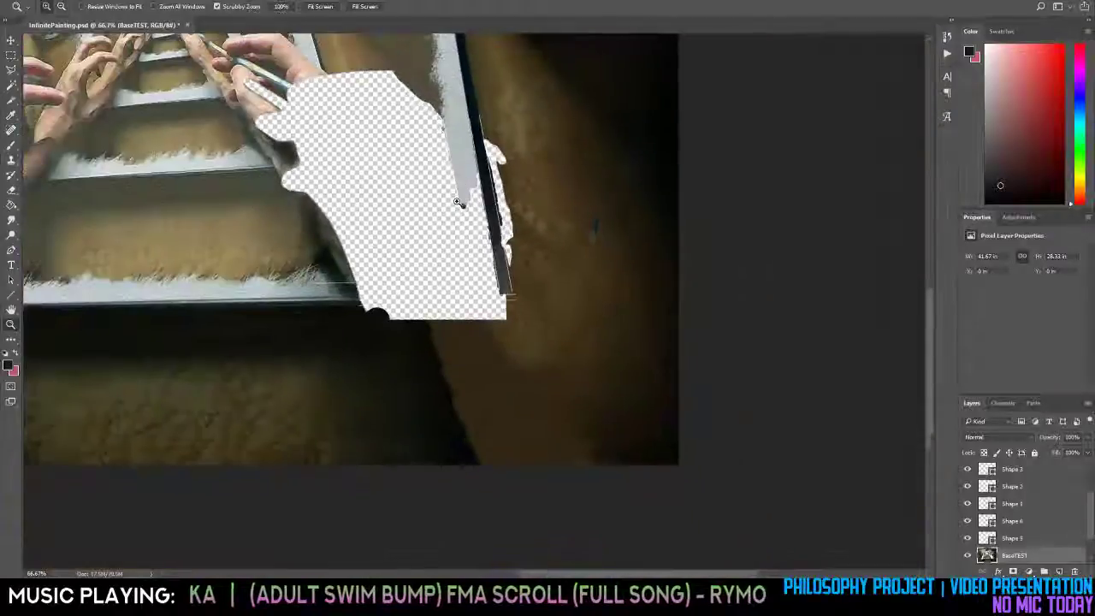
pyautogui.click(458, 202)
pyautogui.click(458, 202)
pyautogui.click(458, 202)
pyautogui.press('e')
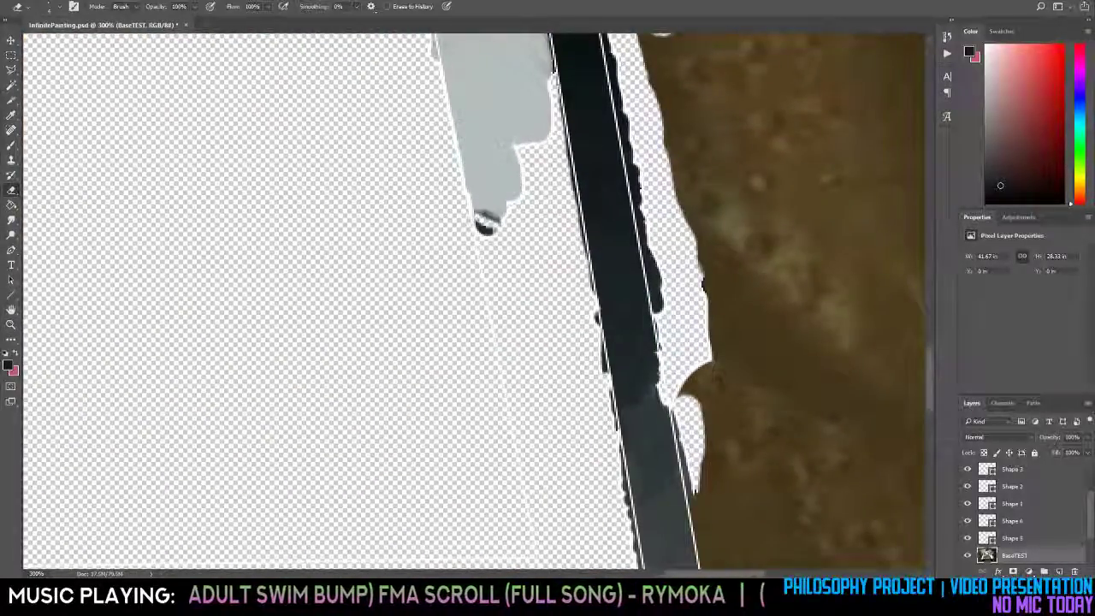
pyautogui.moveTo(477, 215); pyautogui.dragTo(490, 231)
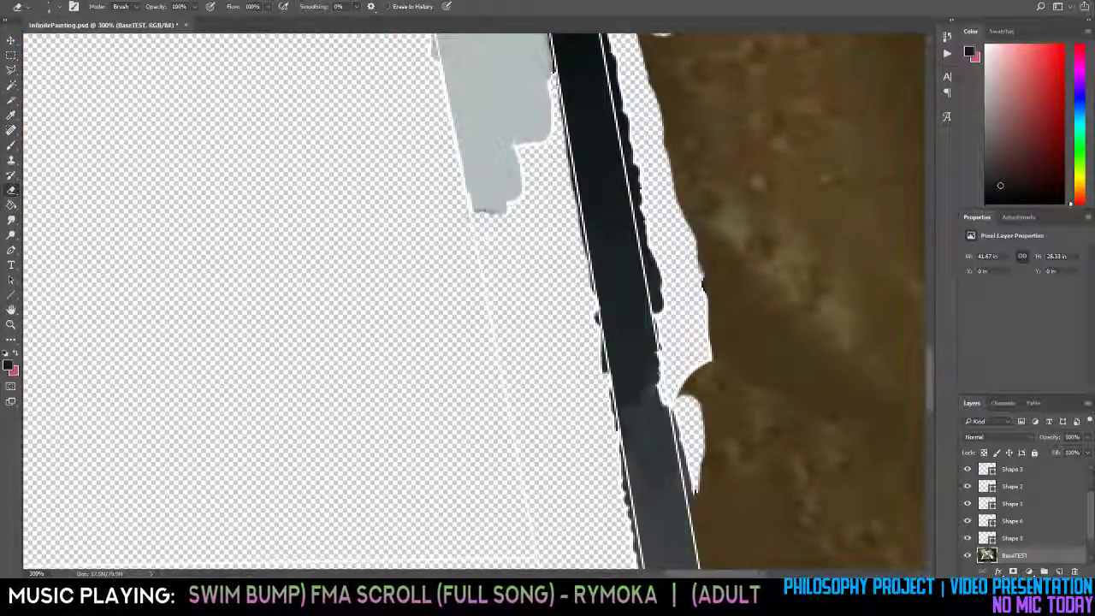
# Widen the extended white border toward the dark edge with repeated downward healing strokes.
pyautogui.press('space')
pyautogui.moveTo(549, 207)
pyautogui.mouseDown()
pyautogui.moveTo(476, 257)
pyautogui.moveTo(460, 289)
pyautogui.mouseUp()
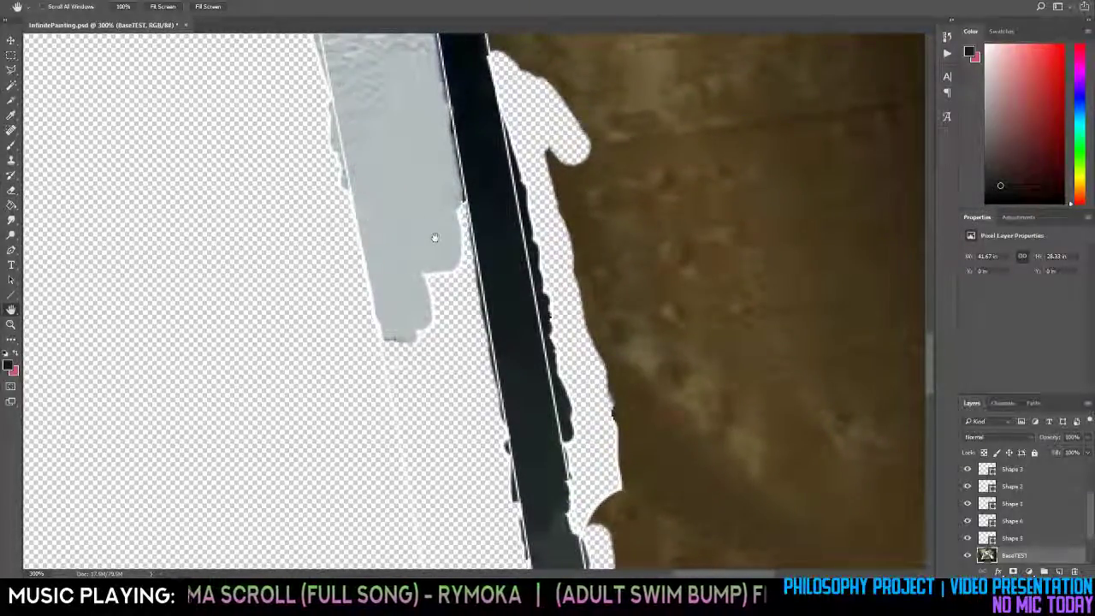
pyautogui.press('j')
pyautogui.moveTo(426, 260)
pyautogui.mouseDown()
pyautogui.moveTo(433, 332)
pyautogui.moveTo(415, 363)
pyautogui.moveTo(393, 340)
pyautogui.moveTo(415, 369)
pyautogui.mouseUp()
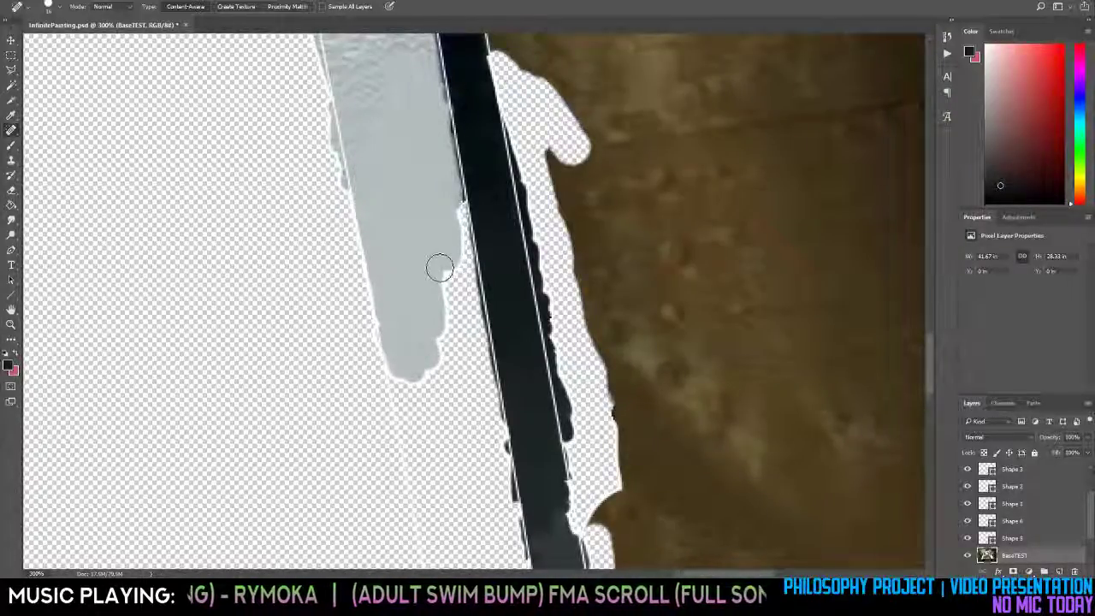
pyautogui.moveTo(441, 267)
pyautogui.mouseDown()
pyautogui.moveTo(450, 323)
pyautogui.moveTo(424, 364)
pyautogui.moveTo(409, 352)
pyautogui.moveTo(422, 375)
pyautogui.mouseUp()
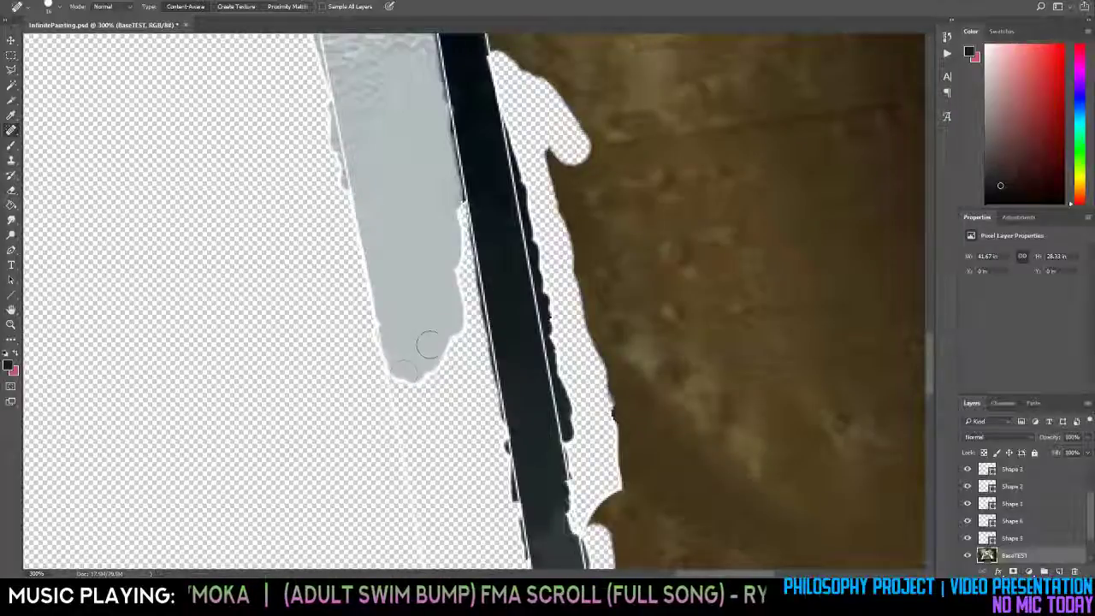
pyautogui.moveTo(452, 322); pyautogui.dragTo(452, 366)
pyautogui.moveTo(456, 261); pyautogui.dragTo(464, 366)
# Continue the white border further down between its guide lines with healing strokes along the outer and inner sides.
pyautogui.scroll(-1, 453, 333)
pyautogui.moveTo(441, 302); pyautogui.dragTo(451, 350)
pyautogui.scroll(-2, 428, 300)
pyautogui.moveTo(417, 261)
pyautogui.mouseDown()
pyautogui.moveTo(419, 316)
pyautogui.moveTo(432, 308)
pyautogui.mouseUp()
pyautogui.scroll(-2, 432, 308)
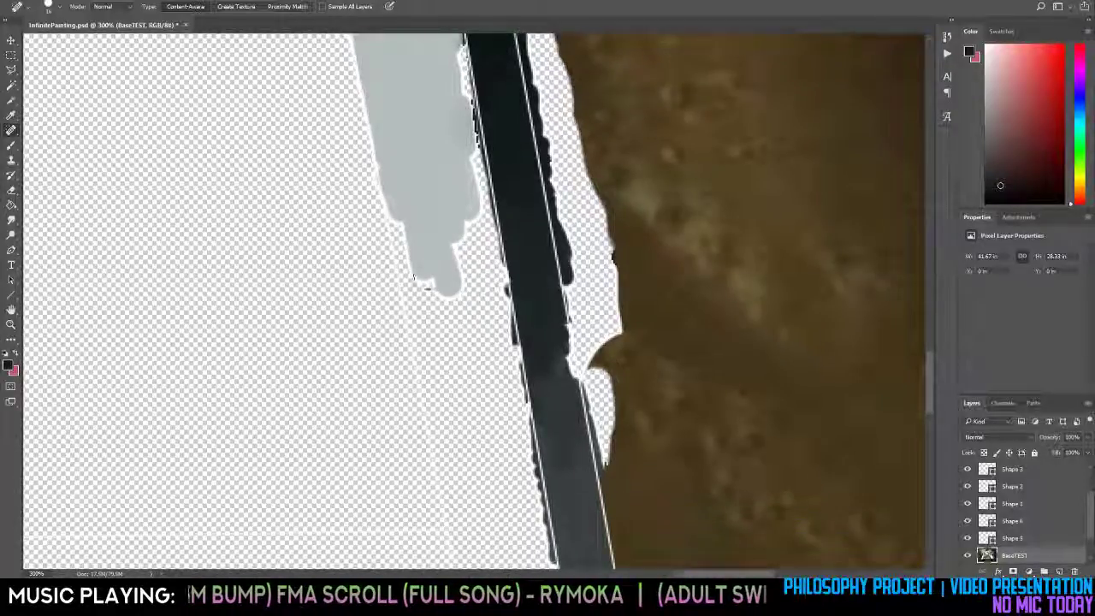
pyautogui.moveTo(401, 224); pyautogui.dragTo(420, 301)
pyautogui.moveTo(440, 238); pyautogui.dragTo(481, 349)
# Heal the notch between the two lowest strokes and lengthen the border's tip along the outer guide line.
pyautogui.press('e')
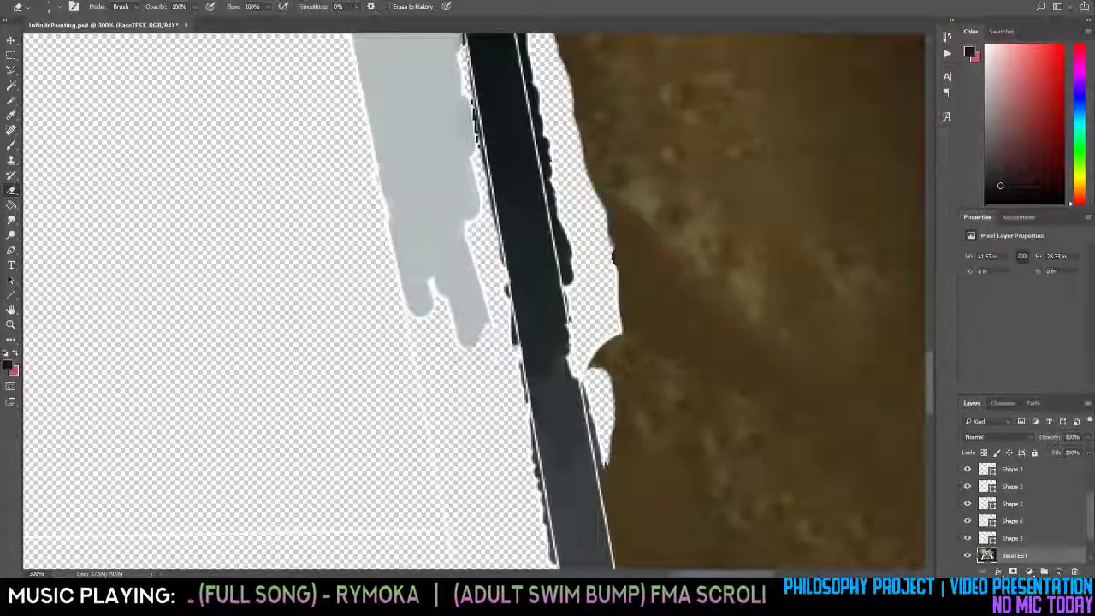
pyautogui.press('space')
pyautogui.press('j')
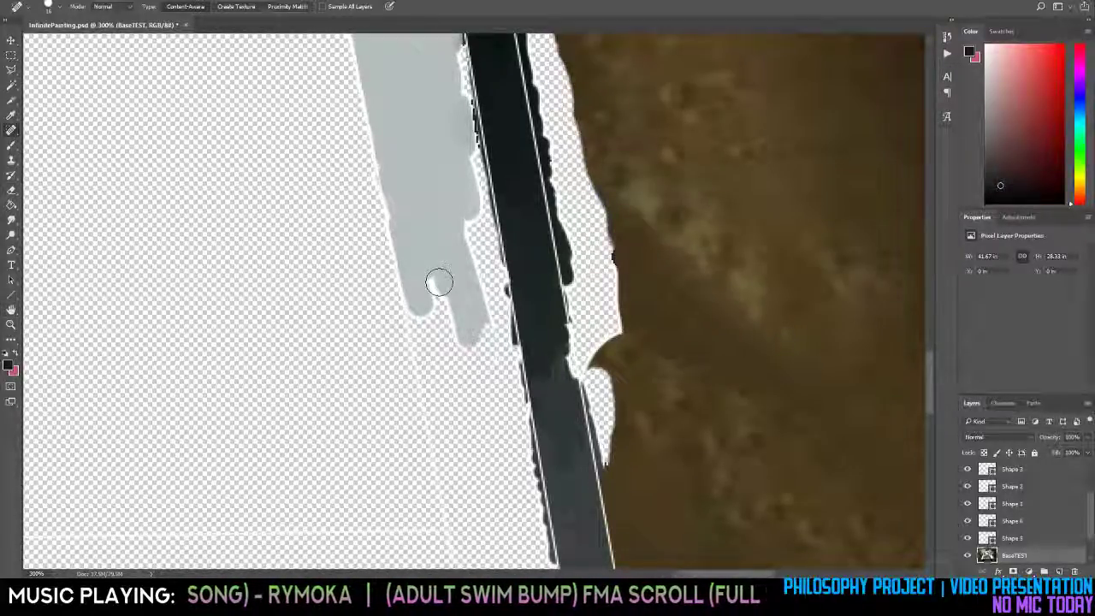
pyautogui.moveTo(425, 262); pyautogui.dragTo(438, 332)
pyautogui.moveTo(412, 289); pyautogui.dragTo(434, 383)
pyautogui.scroll(-2, 434, 310)
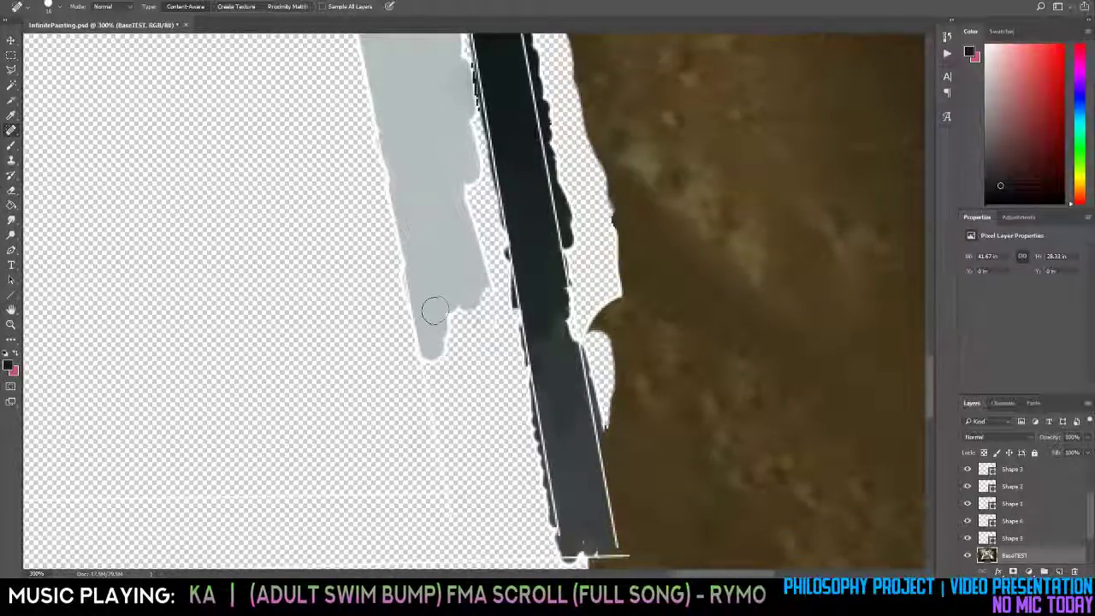
pyautogui.press('r')
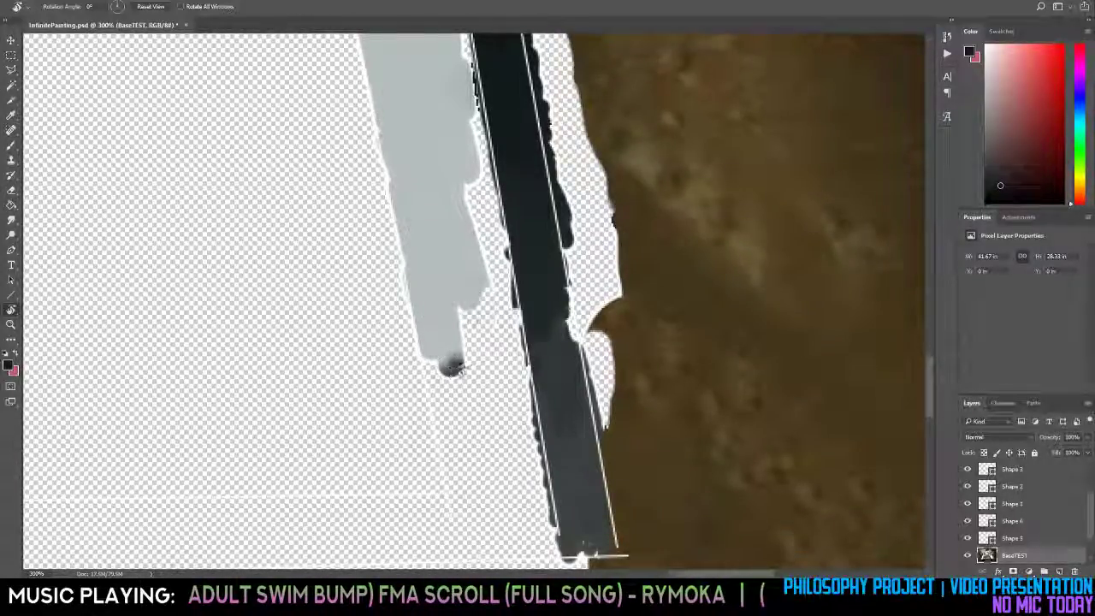
# Erase the dark blot at the white border's lower tip and heal the notch on the tip's inner side.
pyautogui.moveTo(445, 359)
pyautogui.mouseDown()
pyautogui.moveTo(449, 369)
pyautogui.moveTo(469, 363)
pyautogui.moveTo(453, 367)
pyautogui.moveTo(462, 345)
pyautogui.mouseUp()
pyautogui.press('e')
pyautogui.press('r')
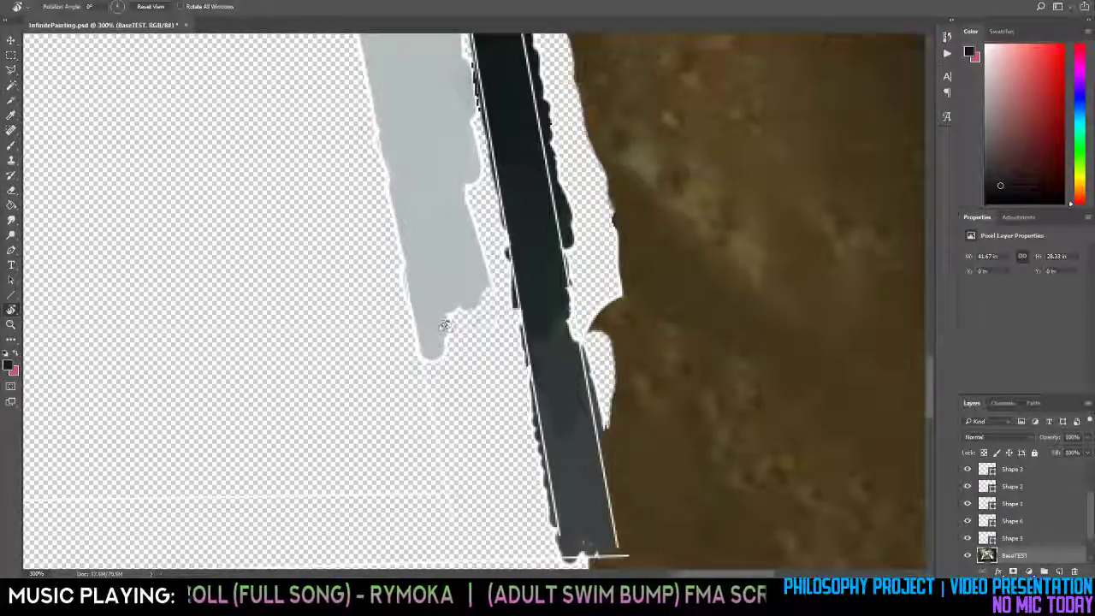
pyautogui.press('j')
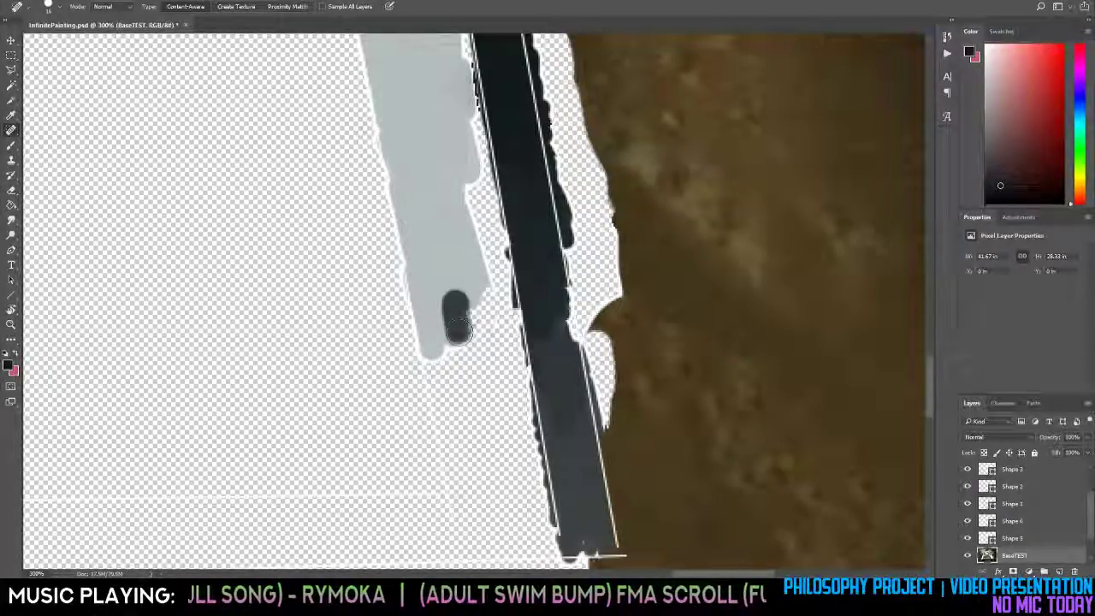
# Check the extended border against the whole picture, then return to a close view of its lower end.
pyautogui.press('z')
pyautogui.moveTo(465, 313); pyautogui.dragTo(397, 322)
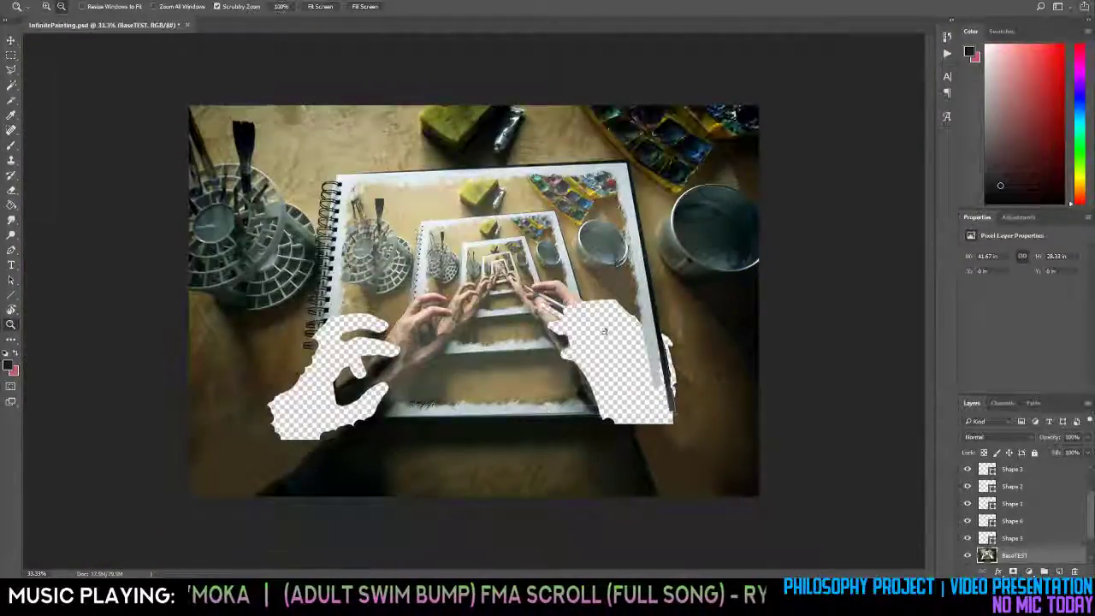
pyautogui.click(675, 391)
pyautogui.click(675, 391)
pyautogui.click(676, 389)
pyautogui.click(679, 386)
pyautogui.click(681, 385)
pyautogui.click(681, 385)
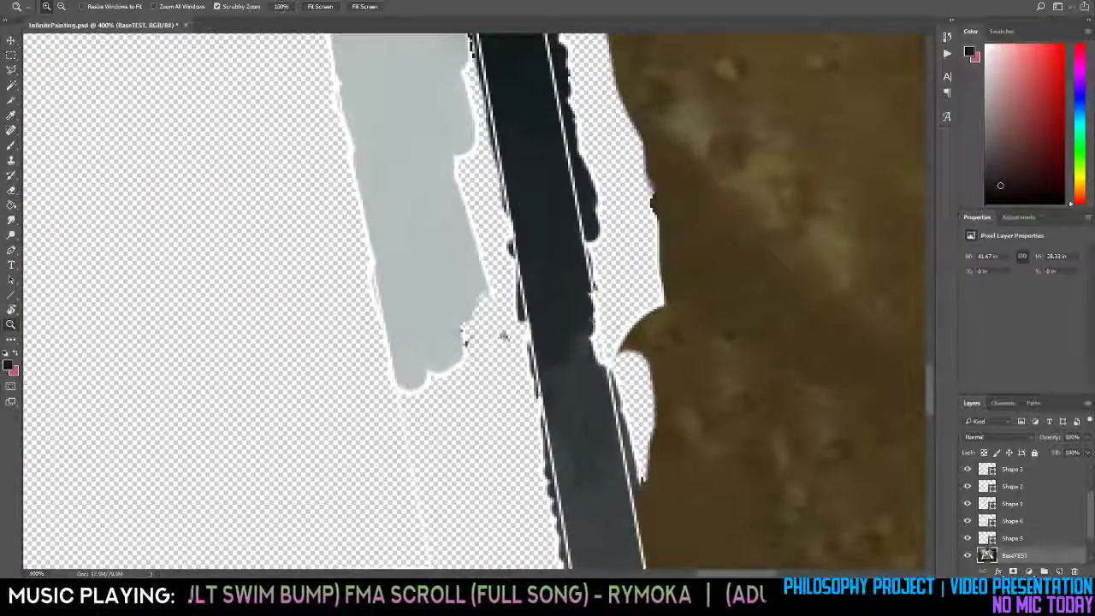
# Heal the ragged inner side of the white border where the gap beside the dark edge begins.
pyautogui.scroll(6, 498, 339)
pyautogui.press('j')
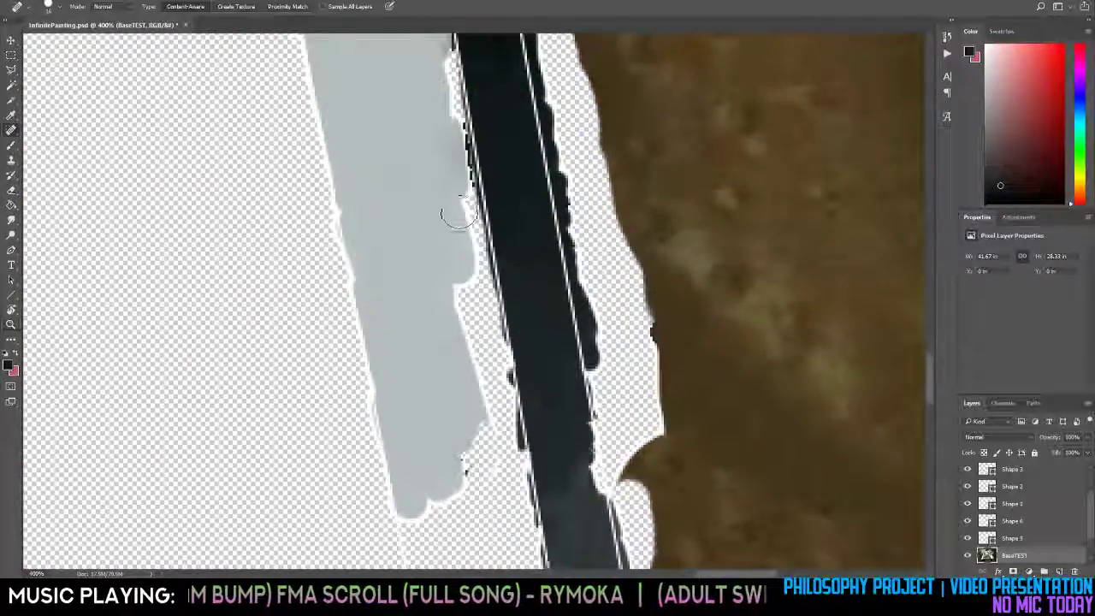
pyautogui.scroll(4, 457, 214)
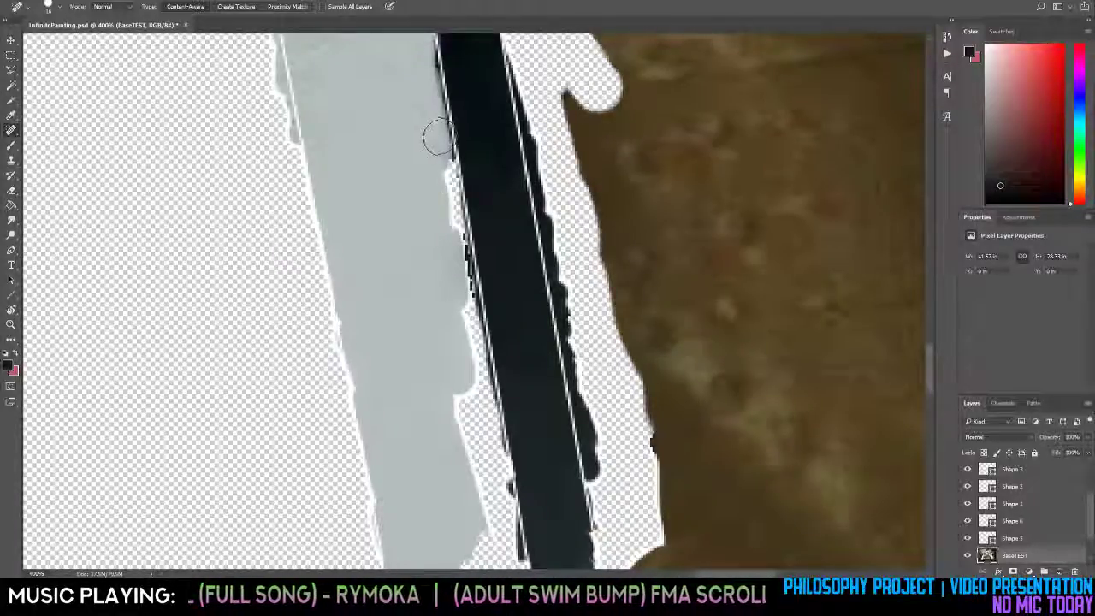
pyautogui.press('e')
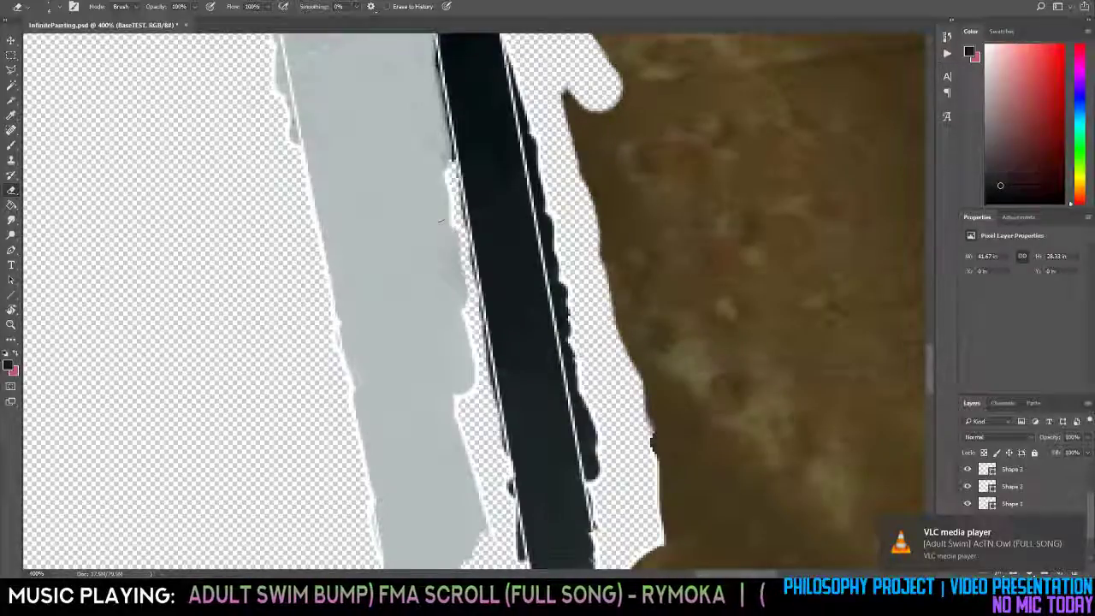
pyautogui.press('j')
pyautogui.moveTo(430, 197); pyautogui.dragTo(453, 328)
pyautogui.press('e')
pyautogui.press('j')
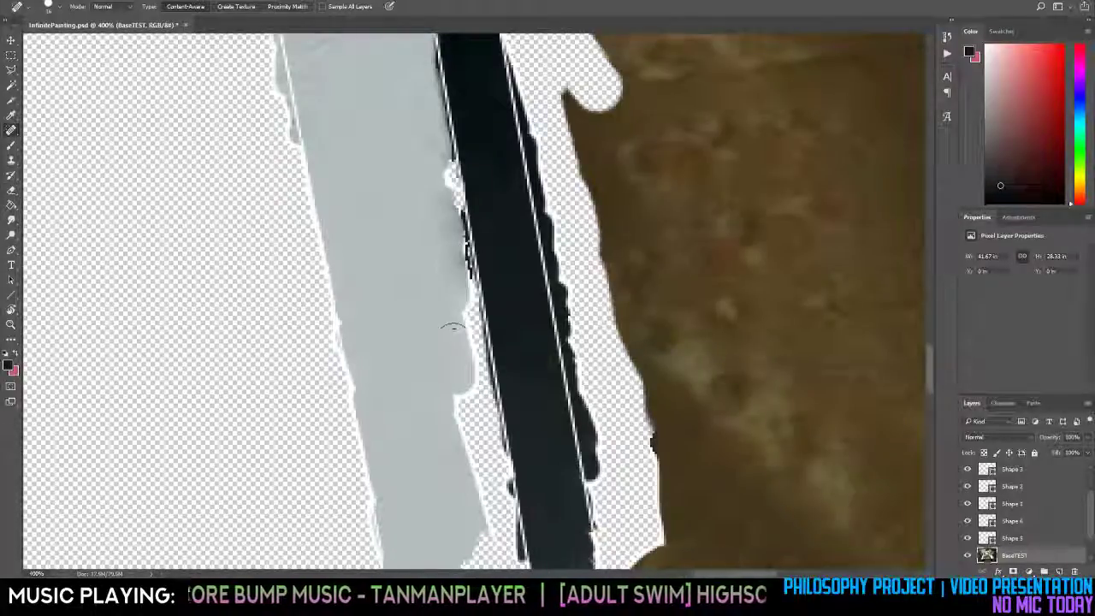
# Continue healing down the border's inner side, filling the step in its outline toward the dark edge's guide line.
pyautogui.scroll(-1, 454, 339)
pyautogui.moveTo(456, 264); pyautogui.dragTo(477, 338)
pyautogui.scroll(-1, 459, 289)
pyautogui.scroll(-1, 476, 322)
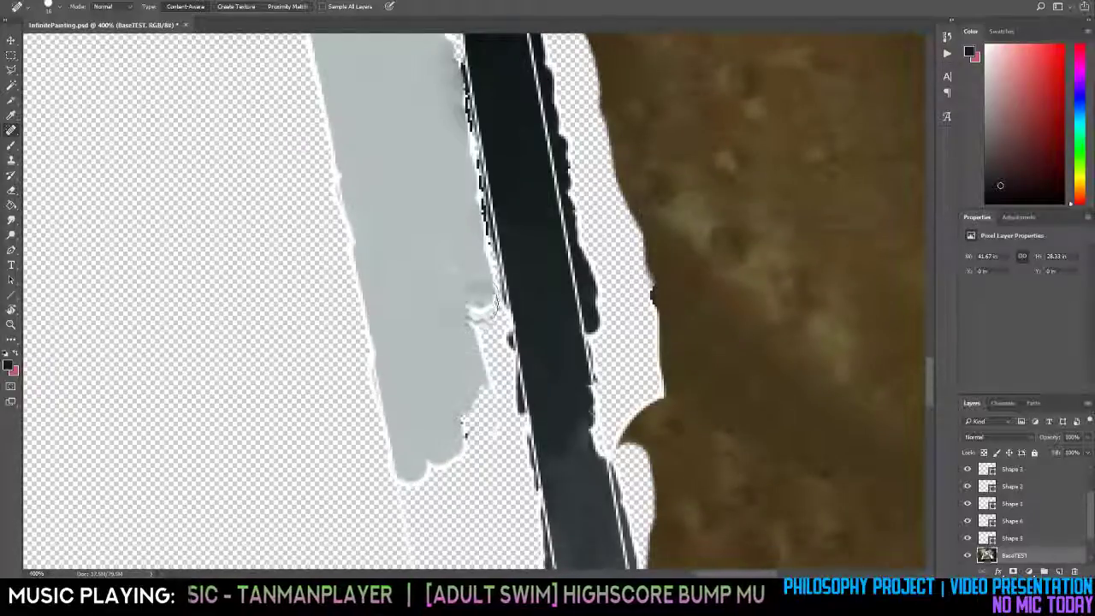
pyautogui.moveTo(476, 299); pyautogui.dragTo(477, 340)
pyautogui.moveTo(457, 252)
pyautogui.mouseDown()
pyautogui.moveTo(464, 310)
pyautogui.moveTo(491, 343)
pyautogui.mouseUp()
pyautogui.scroll(-3, 465, 310)
pyautogui.moveTo(495, 292)
pyautogui.mouseDown()
pyautogui.moveTo(499, 351)
pyautogui.moveTo(542, 452)
pyautogui.mouseUp()
# Extend the border's inner lower corner with a healing stroke and heal the notch in its bottom end.
pyautogui.press('e')
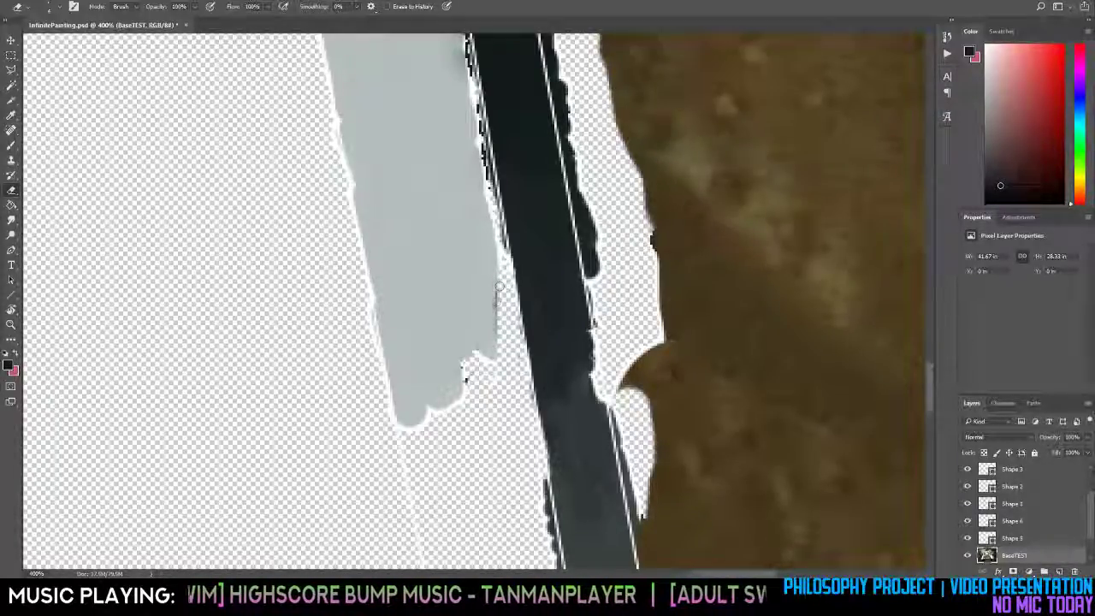
pyautogui.press('j')
pyautogui.moveTo(485, 272); pyautogui.dragTo(503, 363)
pyautogui.scroll(-2, 494, 326)
pyautogui.scroll(-2, 502, 363)
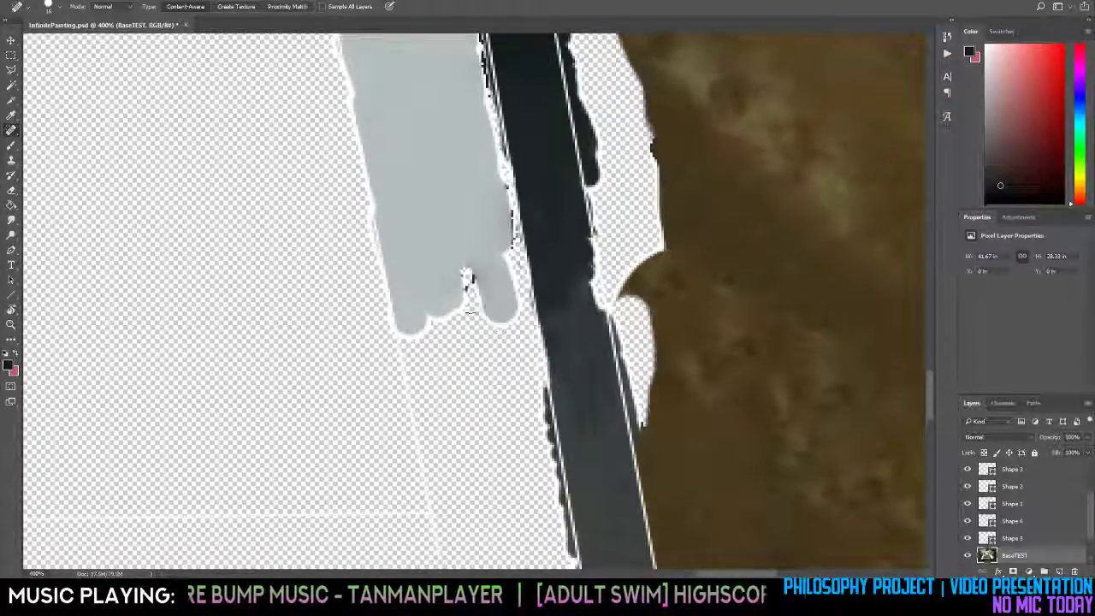
pyautogui.moveTo(452, 251); pyautogui.dragTo(488, 376)
pyautogui.scroll(-2, 486, 359)
# Erase the brown blot below the border's bottom end with a larger eraser brush.
pyautogui.press('e')
pyautogui.moveTo(486, 309); pyautogui.dragTo(481, 296)
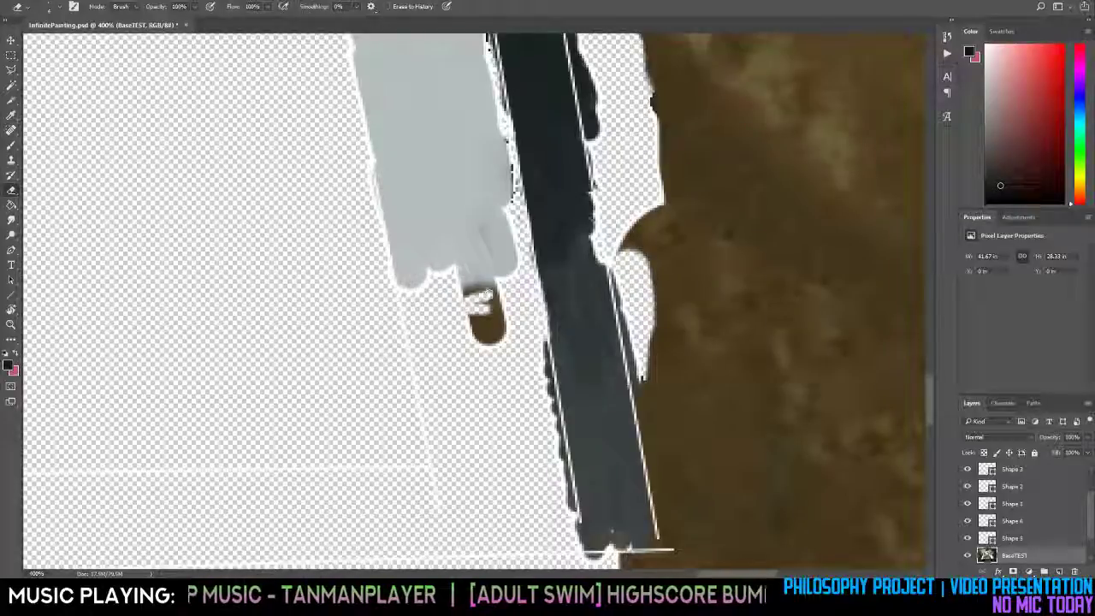
pyautogui.click(60, 8)
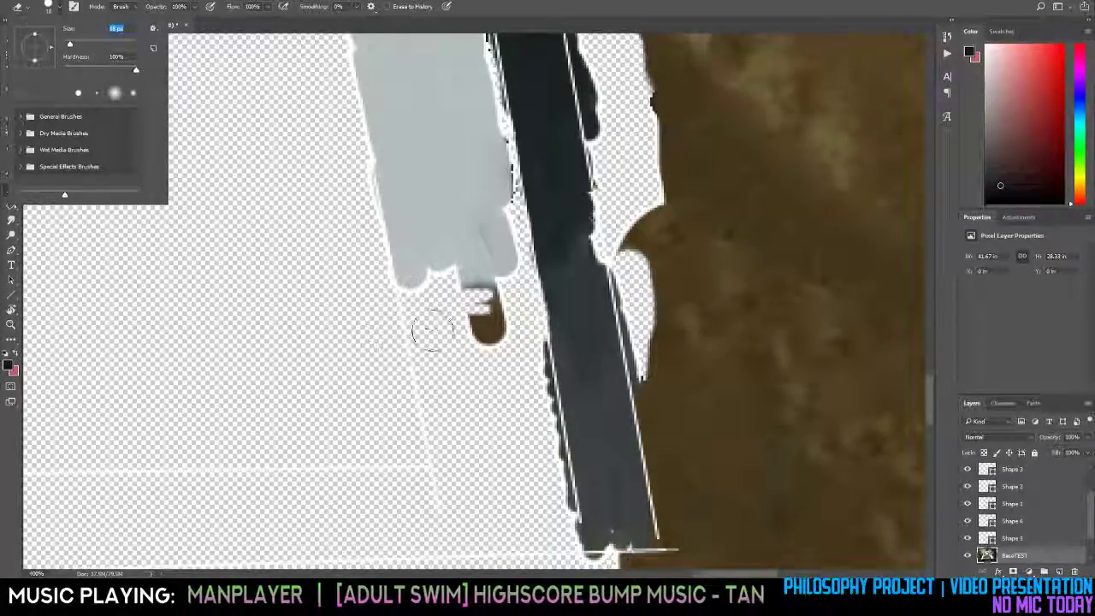
pyautogui.moveTo(464, 313)
pyautogui.mouseDown()
pyautogui.moveTo(434, 331)
pyautogui.moveTo(489, 338)
pyautogui.moveTo(488, 302)
pyautogui.mouseUp()
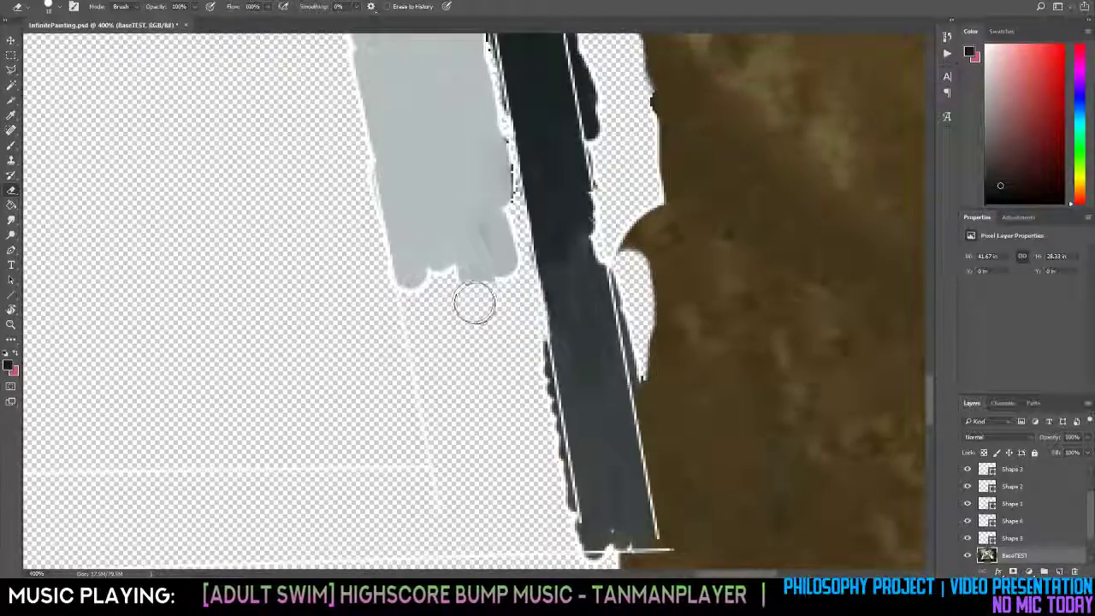
# Lengthen the border down along the outer guide line with healing strokes and erase the dark blot at its tip.
pyautogui.press('j')
pyautogui.moveTo(445, 255)
pyautogui.mouseDown()
pyautogui.moveTo(452, 306)
pyautogui.moveTo(423, 287)
pyautogui.moveTo(437, 331)
pyautogui.moveTo(403, 286)
pyautogui.moveTo(424, 353)
pyautogui.moveTo(427, 330)
pyautogui.moveTo(438, 402)
pyautogui.mouseUp()
pyautogui.moveTo(432, 409); pyautogui.dragTo(434, 417)
pyautogui.press('e')
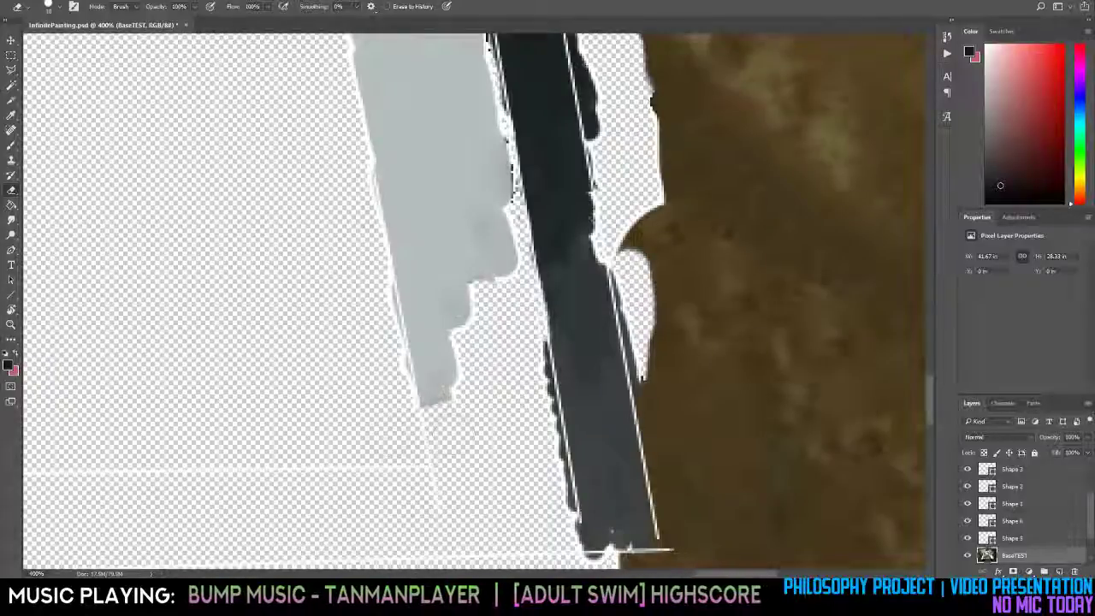
pyautogui.press('j')
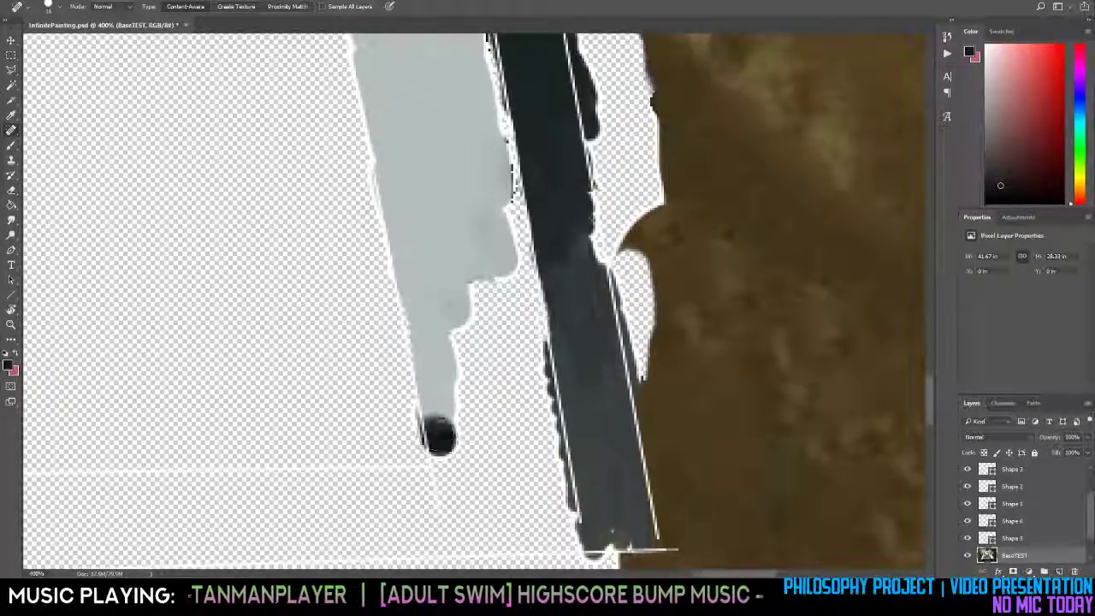
pyautogui.press('e')
pyautogui.moveTo(438, 432); pyautogui.dragTo(474, 443)
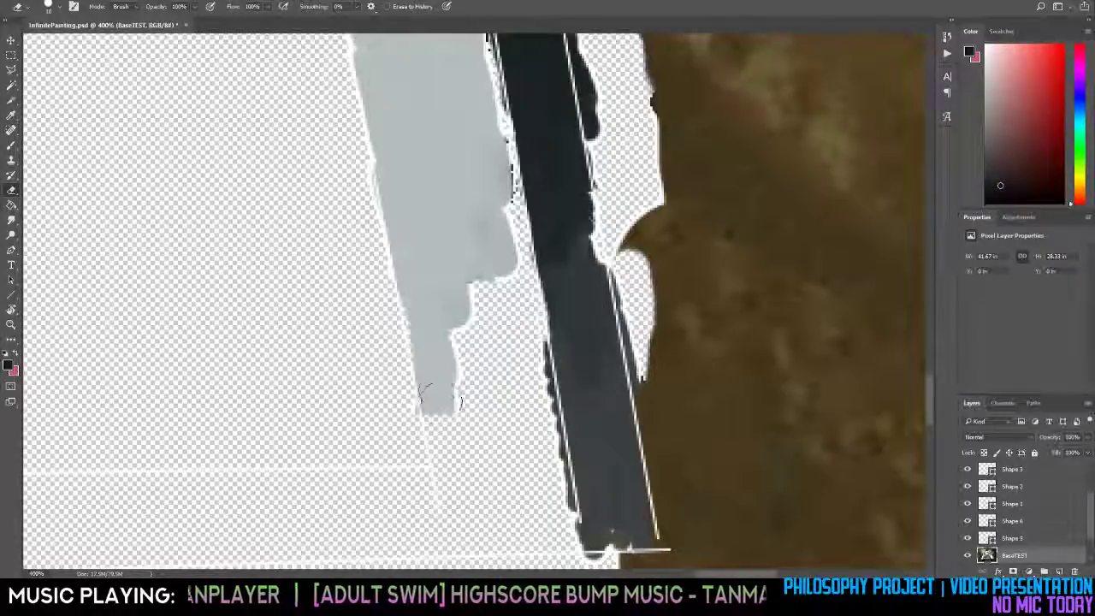
# Trim the narrow tip's outer corner, then heal the tip down past the horizontal guide line and widen it inward.
pyautogui.press('j')
pyautogui.press('e')
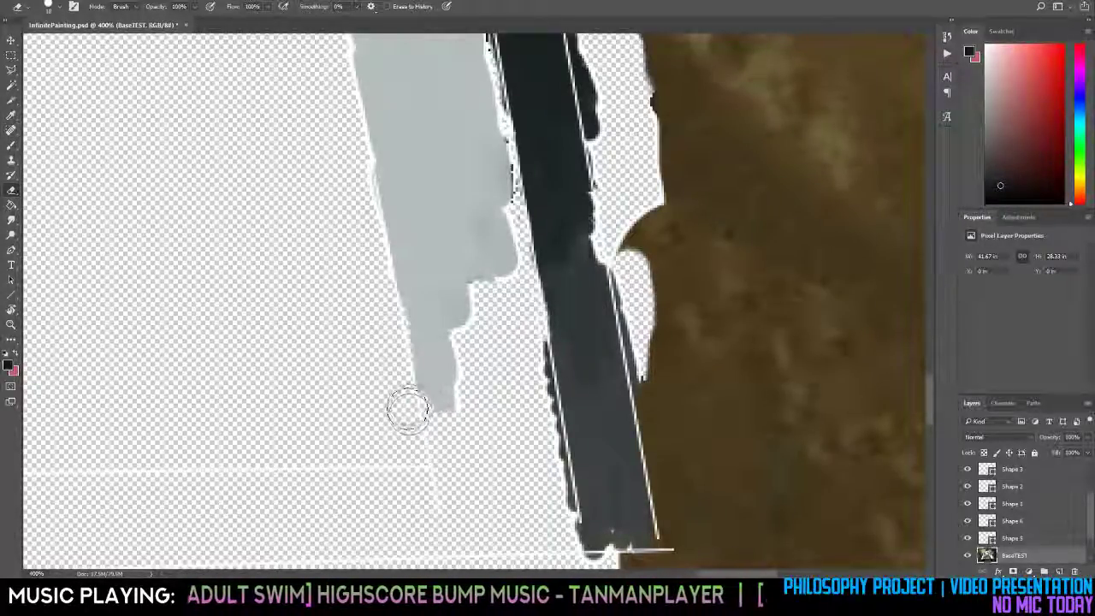
pyautogui.press('j')
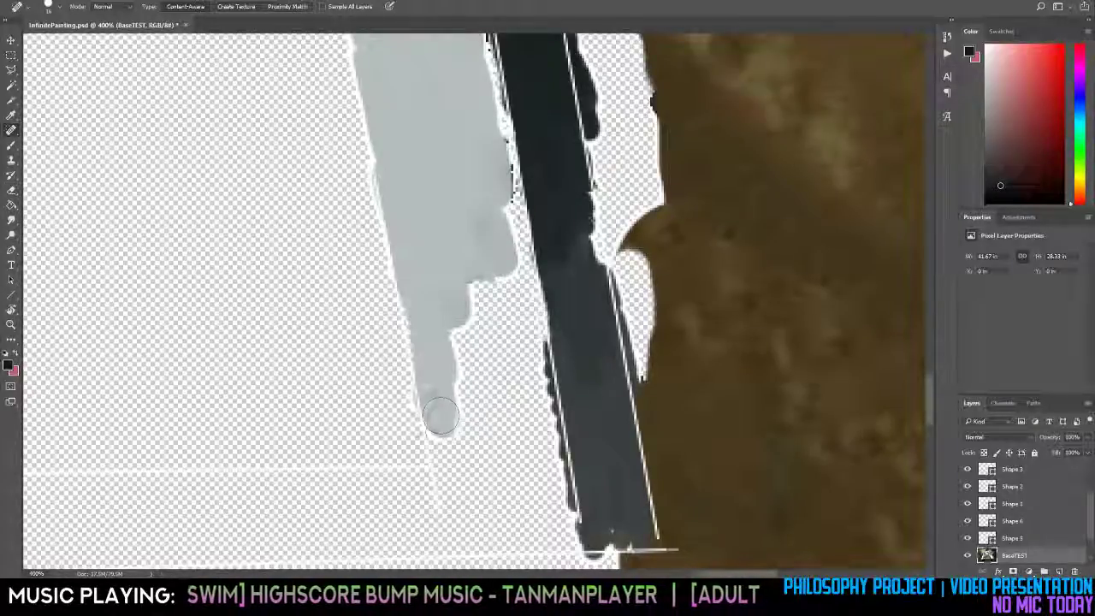
pyautogui.moveTo(444, 436)
pyautogui.mouseDown()
pyautogui.moveTo(434, 430)
pyautogui.moveTo(446, 445)
pyautogui.mouseUp()
pyautogui.press('e')
pyautogui.press('j')
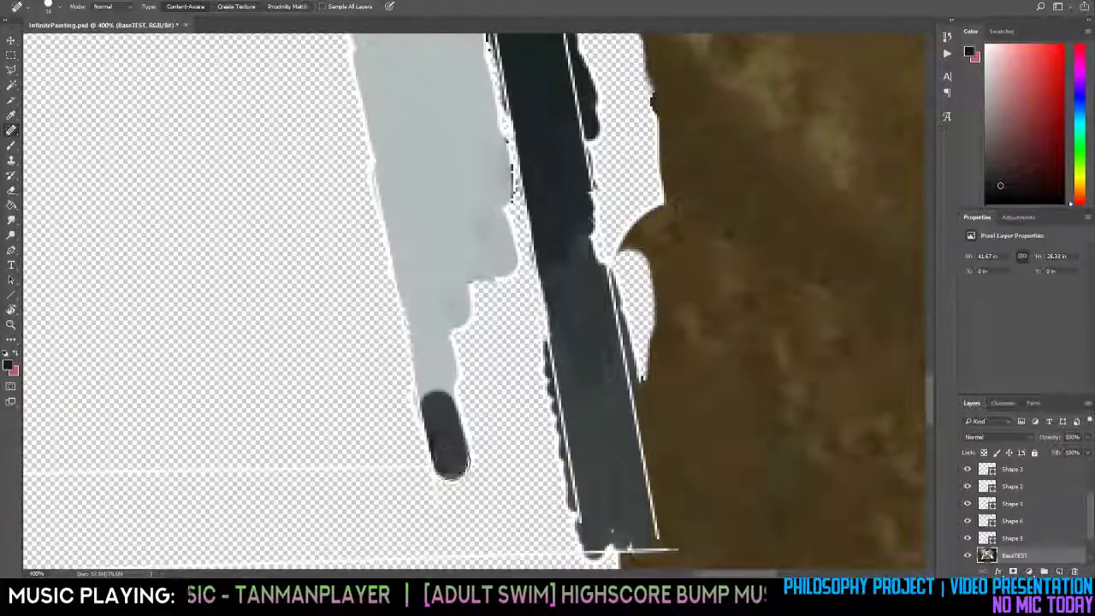
pyautogui.moveTo(438, 430)
pyautogui.mouseDown()
pyautogui.moveTo(456, 475)
pyautogui.moveTo(443, 480)
pyautogui.mouseUp()
pyautogui.moveTo(462, 414); pyautogui.dragTo(479, 436)
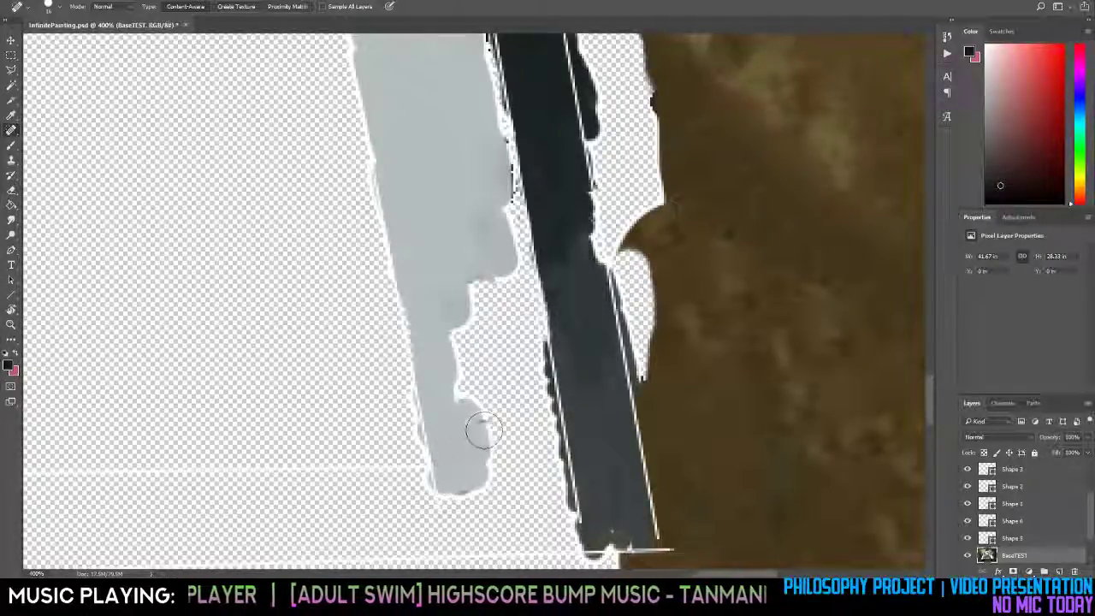
# Fill the stepped gap on the lower border's inner side with downward healing strokes reaching the dark edge.
pyautogui.moveTo(459, 374)
pyautogui.mouseDown()
pyautogui.moveTo(482, 421)
pyautogui.moveTo(483, 471)
pyautogui.mouseUp()
pyautogui.moveTo(469, 329); pyautogui.dragTo(505, 454)
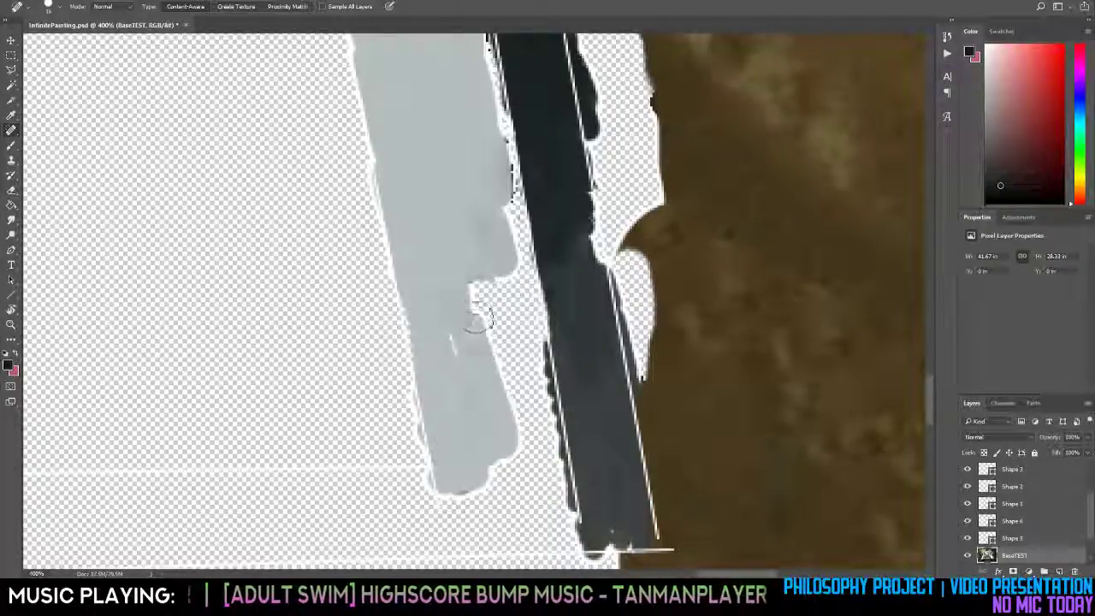
pyautogui.moveTo(475, 278); pyautogui.dragTo(512, 391)
pyautogui.moveTo(525, 457); pyautogui.dragTo(529, 466)
pyautogui.moveTo(467, 334)
pyautogui.mouseDown()
pyautogui.moveTo(456, 346)
pyautogui.moveTo(459, 423)
pyautogui.mouseUp()
pyautogui.moveTo(510, 285); pyautogui.dragTo(528, 443)
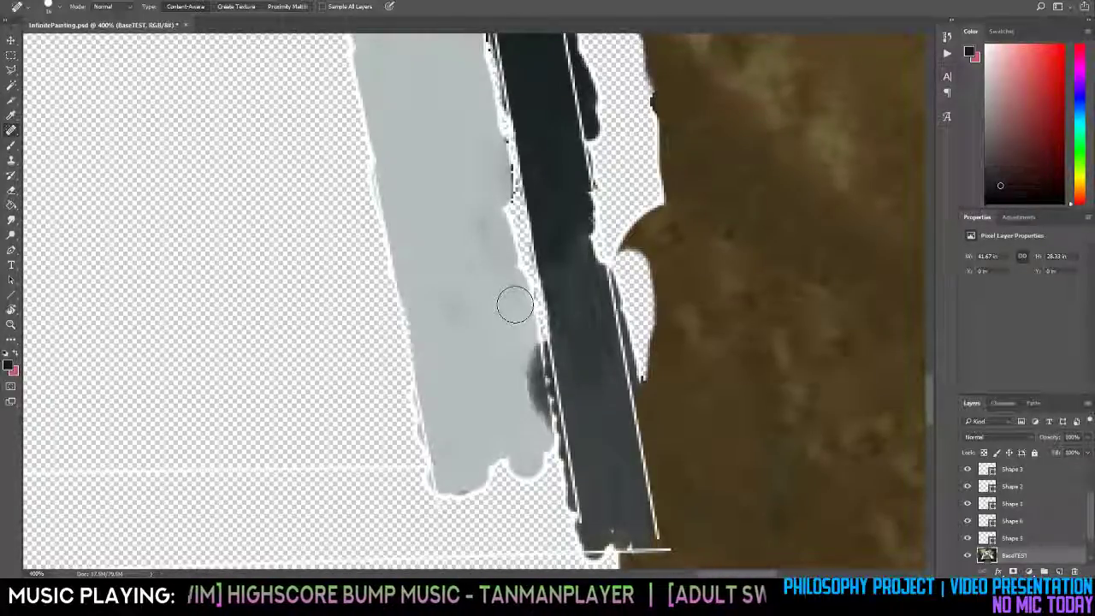
# Heal the dark smudge on the lower border and the remaining transparent sliver beside the dark edge.
pyautogui.press('e')
pyautogui.press('j')
pyautogui.moveTo(519, 340); pyautogui.dragTo(529, 392)
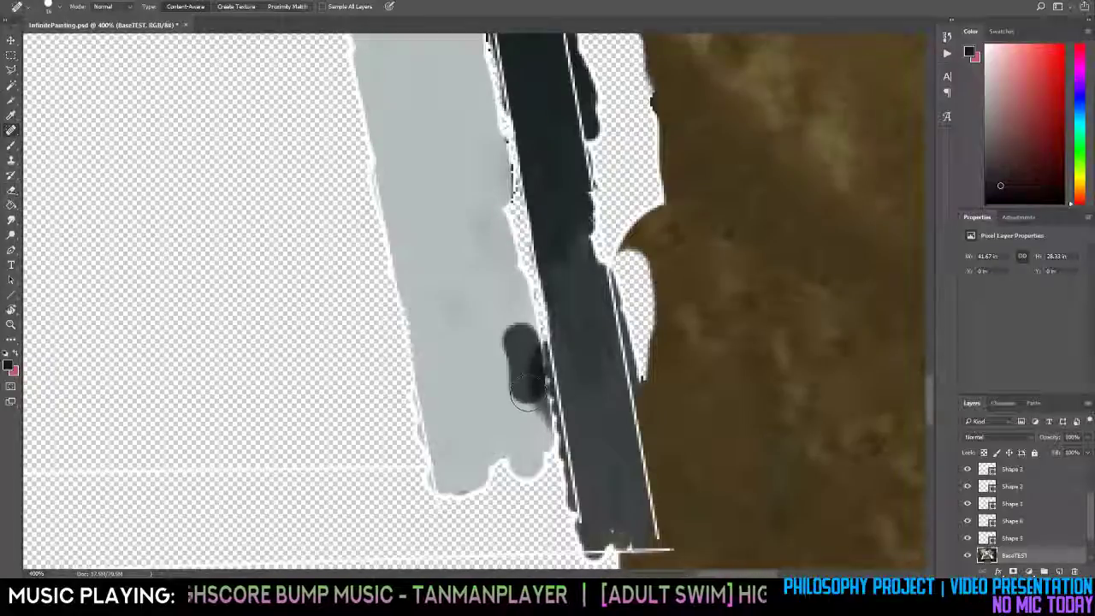
pyautogui.moveTo(495, 301)
pyautogui.mouseDown()
pyautogui.moveTo(523, 393)
pyautogui.moveTo(569, 436)
pyautogui.moveTo(530, 319)
pyautogui.moveTo(570, 456)
pyautogui.mouseUp()
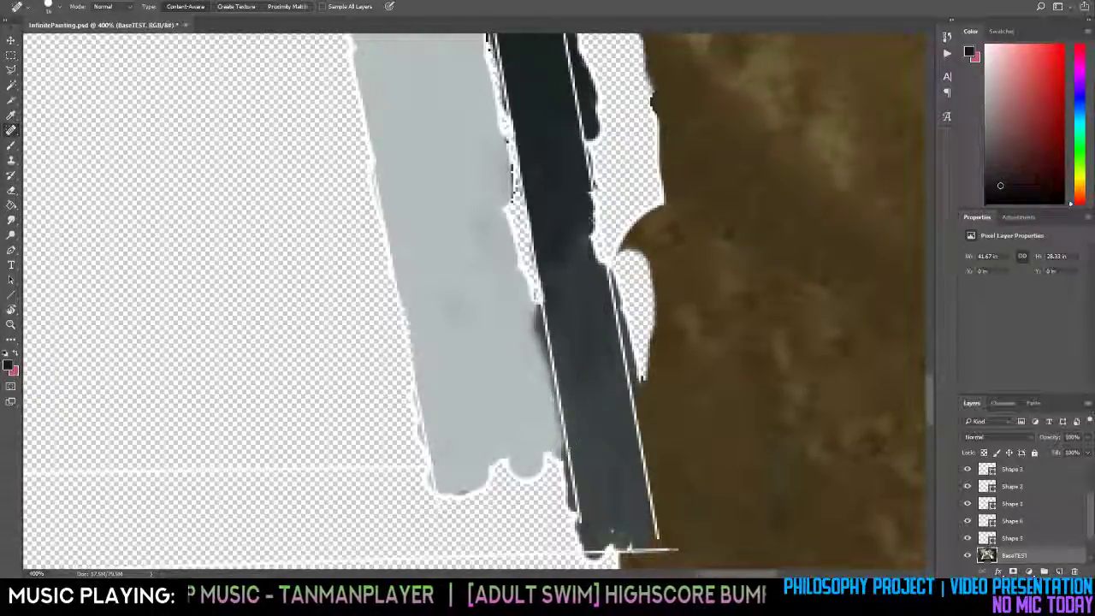
pyautogui.moveTo(513, 246); pyautogui.dragTo(551, 419)
pyautogui.moveTo(510, 185); pyautogui.dragTo(546, 409)
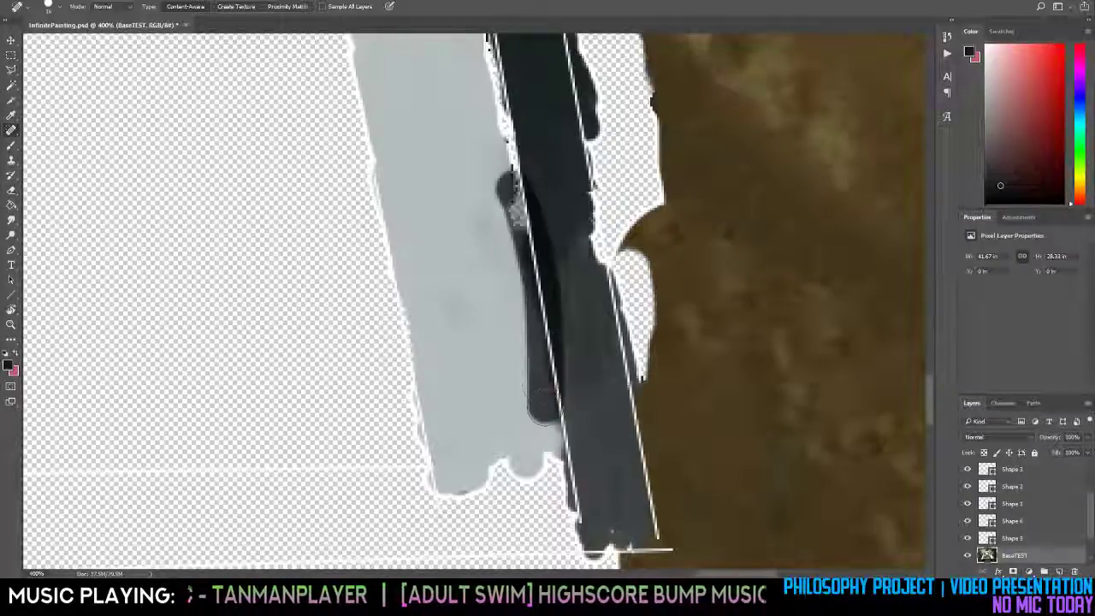
# Close the transparent gap along the middle of the dark edge's inner guide line with healing strokes.
pyautogui.scroll(1, 540, 385)
pyautogui.scroll(2, 506, 371)
pyautogui.moveTo(489, 212)
pyautogui.mouseDown()
pyautogui.moveTo(523, 282)
pyautogui.moveTo(532, 342)
pyautogui.mouseUp()
pyautogui.scroll(2, 477, 486)
pyautogui.moveTo(474, 184); pyautogui.dragTo(515, 318)
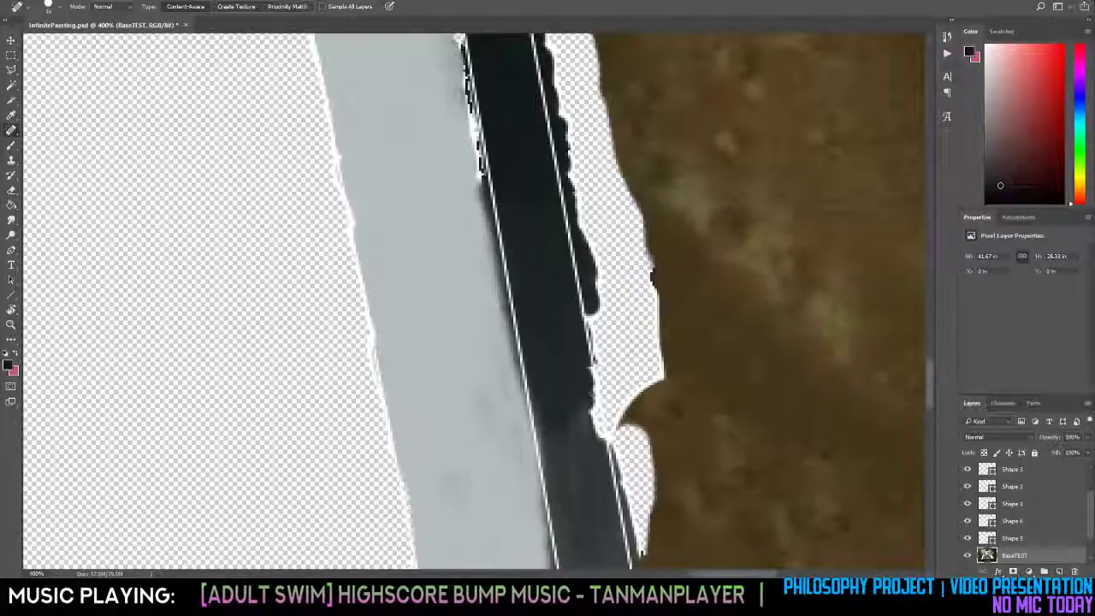
pyautogui.scroll(2, 479, 282)
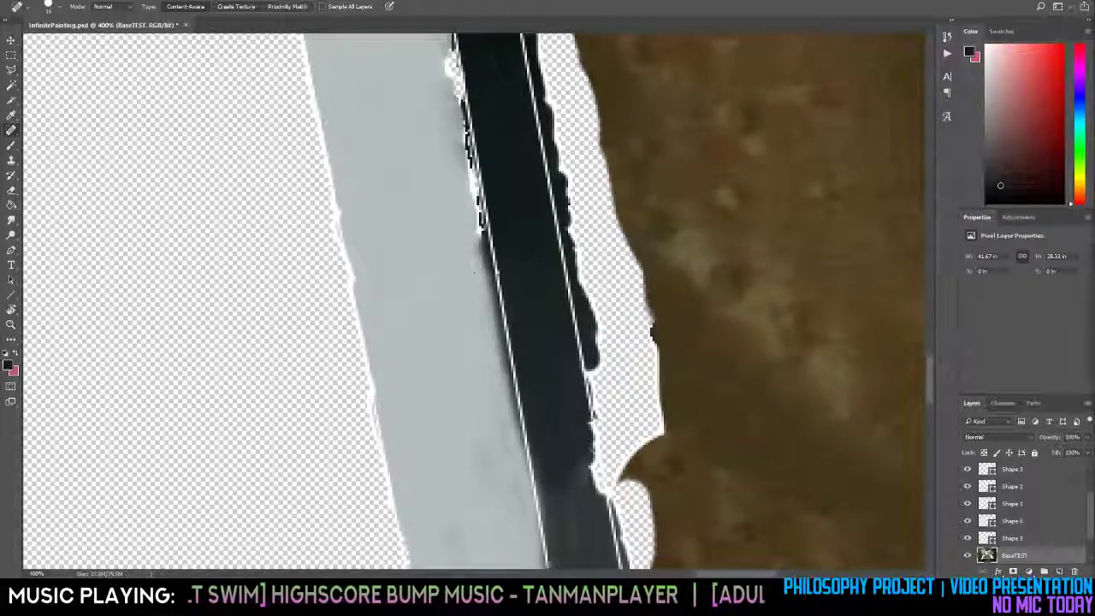
pyautogui.moveTo(475, 277)
pyautogui.mouseDown()
pyautogui.moveTo(461, 176)
pyautogui.moveTo(488, 242)
pyautogui.mouseUp()
# Heal the remaining jagged gap along the upper stretch of the seam between white border and dark edge.
pyautogui.scroll(2, 483, 231)
pyautogui.moveTo(441, 53)
pyautogui.mouseDown()
pyautogui.moveTo(481, 184)
pyautogui.moveTo(472, 304)
pyautogui.moveTo(487, 343)
pyautogui.mouseUp()
pyautogui.scroll(2, 466, 188)
pyautogui.moveTo(476, 272)
pyautogui.mouseDown()
pyautogui.moveTo(490, 374)
pyautogui.moveTo(509, 396)
pyautogui.moveTo(507, 387)
pyautogui.mouseUp()
pyautogui.scroll(-3, 504, 381)
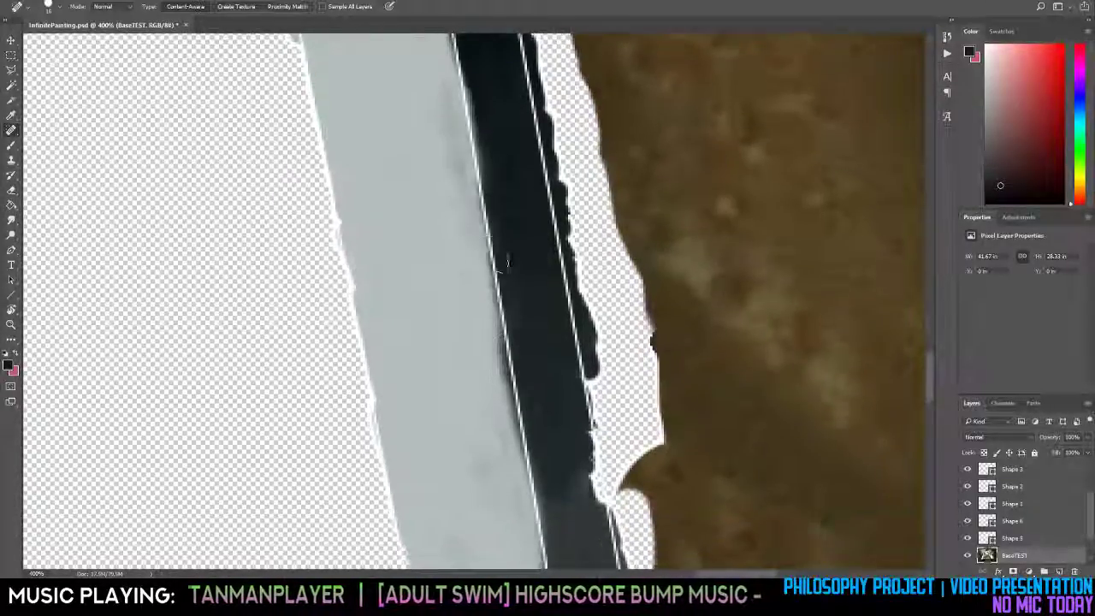
# Smooth the middle stretch of the seam between the white border and the dark edge with healing strokes along the guide line.
pyautogui.moveTo(460, 137)
pyautogui.mouseDown()
pyautogui.moveTo(513, 344)
pyautogui.moveTo(518, 449)
pyautogui.mouseUp()
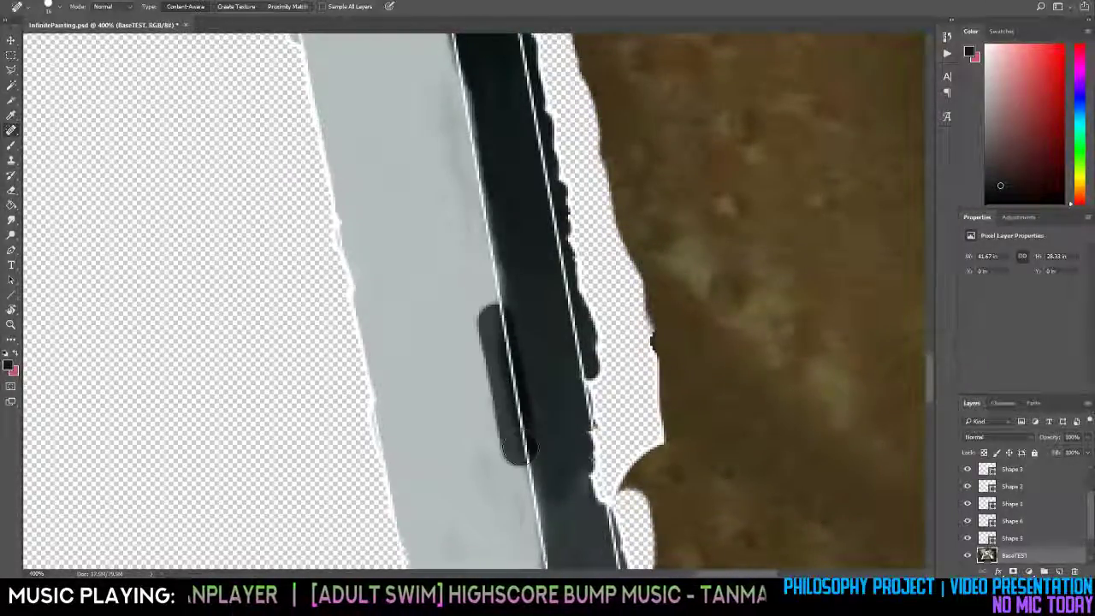
pyautogui.moveTo(479, 244); pyautogui.dragTo(514, 410)
pyautogui.scroll(-1, 502, 257)
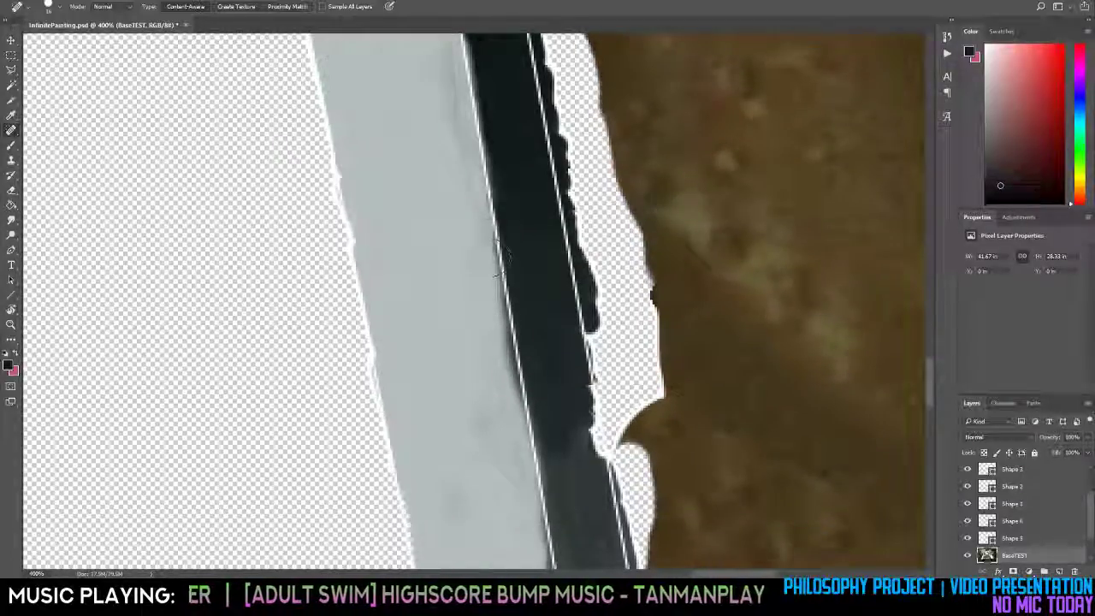
pyautogui.moveTo(479, 218); pyautogui.dragTo(517, 380)
pyautogui.moveTo(480, 224); pyautogui.dragTo(529, 428)
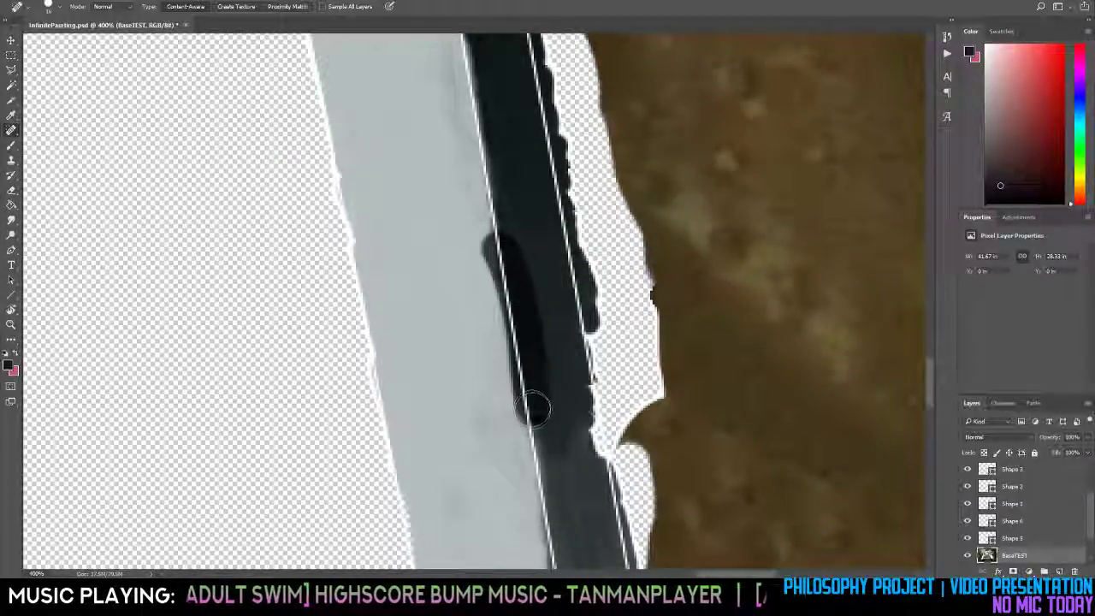
pyautogui.moveTo(499, 241); pyautogui.dragTo(542, 399)
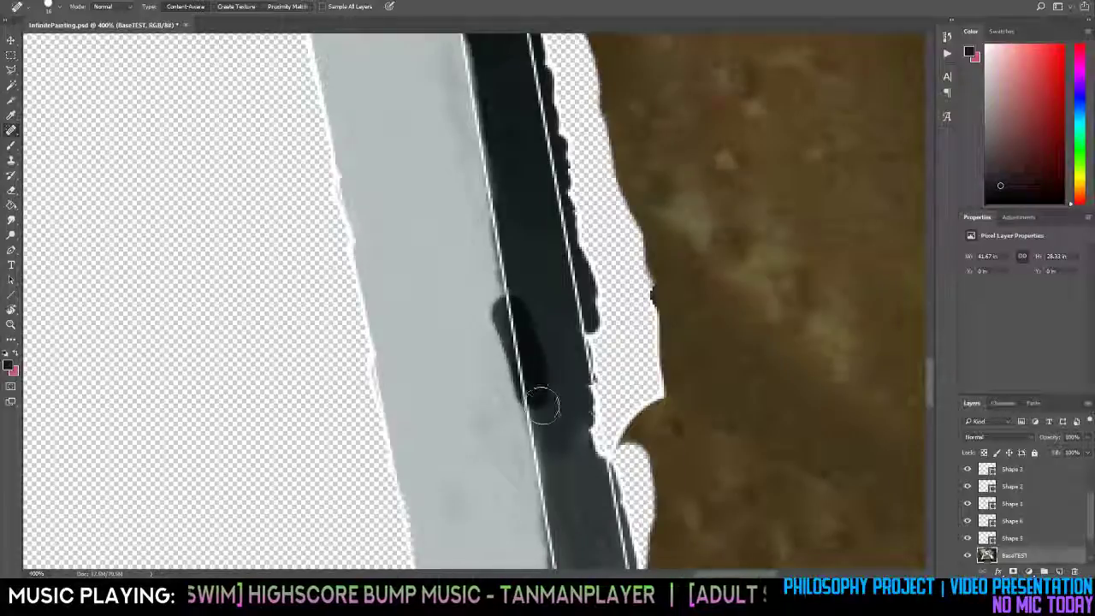
# Heal the lower stretch of the seam between white border and dark edge, following the guide line toward the notebook's corner.
pyautogui.scroll(-5, 524, 376)
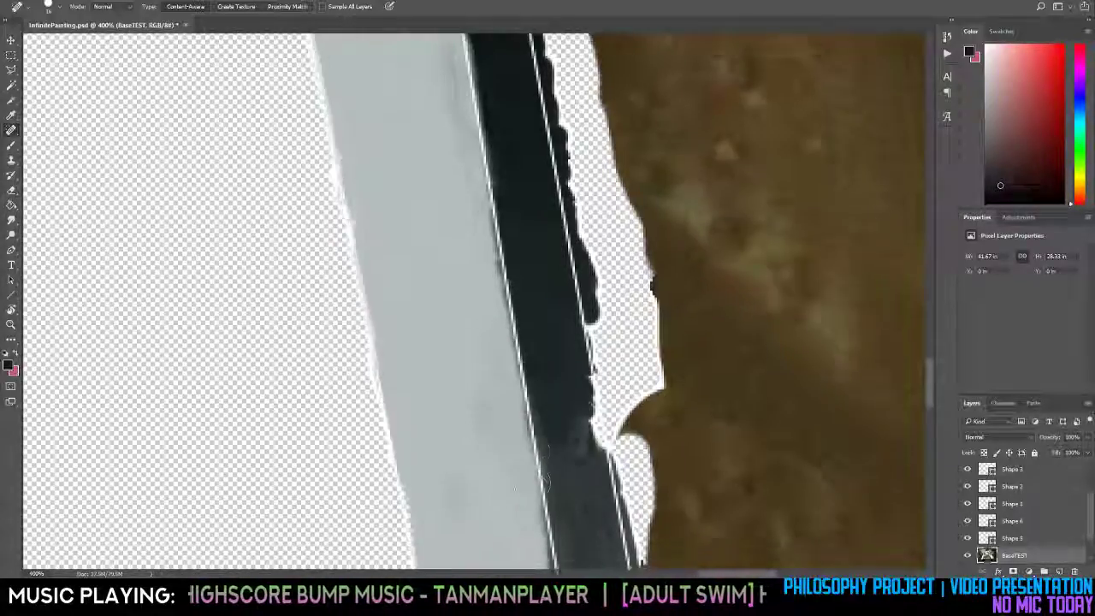
pyautogui.moveTo(532, 373); pyautogui.dragTo(563, 462)
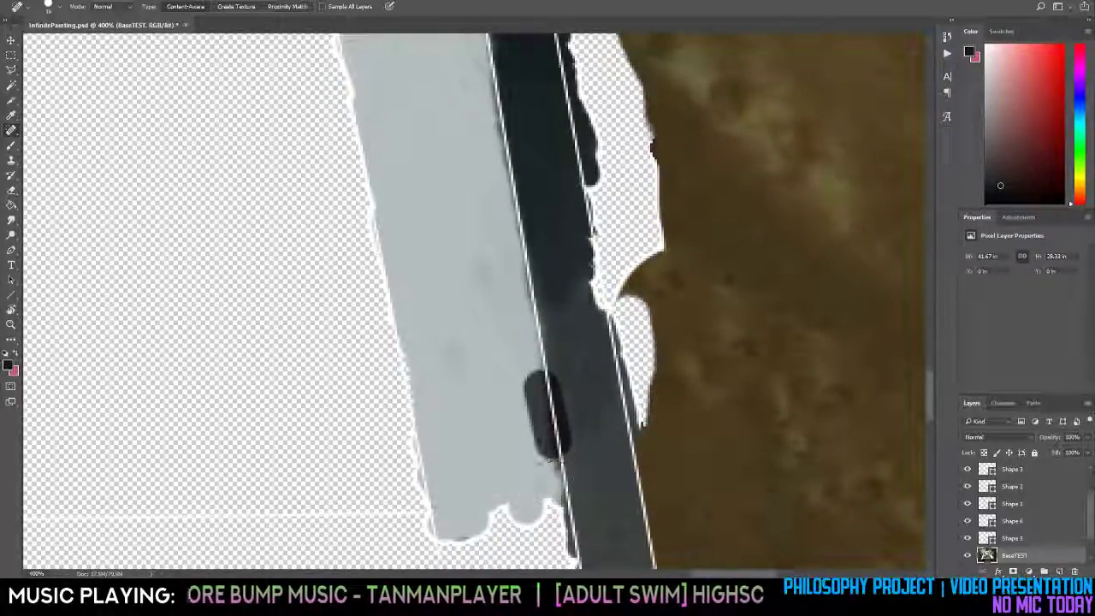
pyautogui.moveTo(524, 335); pyautogui.dragTo(568, 481)
pyautogui.moveTo(547, 416); pyautogui.dragTo(564, 532)
pyautogui.scroll(-2, 562, 504)
pyautogui.moveTo(555, 448); pyautogui.dragTo(570, 504)
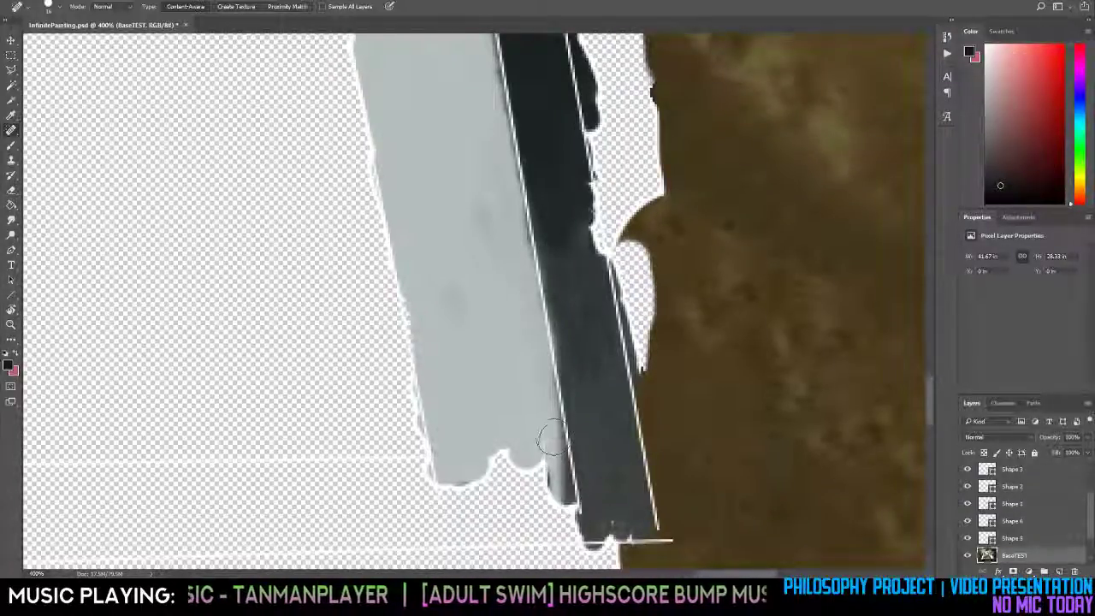
# Heal across the seam's lower end at the notebook's corner and erase the dark smear spilling below the white border.
pyautogui.moveTo(541, 425); pyautogui.dragTo(582, 507)
pyautogui.moveTo(558, 424); pyautogui.dragTo(585, 513)
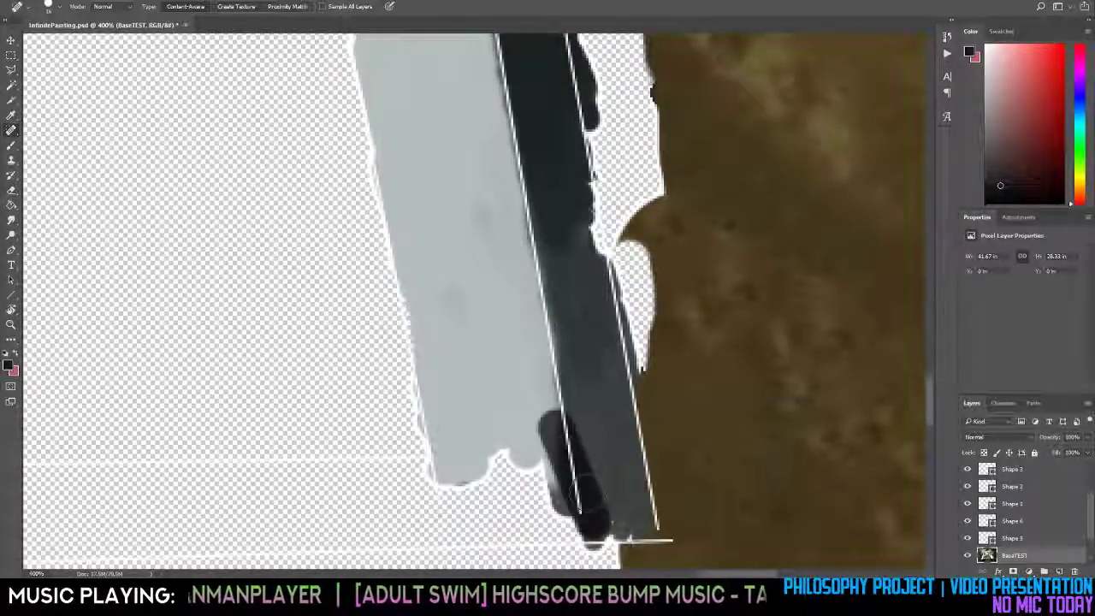
pyautogui.moveTo(547, 407); pyautogui.dragTo(584, 506)
pyautogui.moveTo(554, 432); pyautogui.dragTo(578, 520)
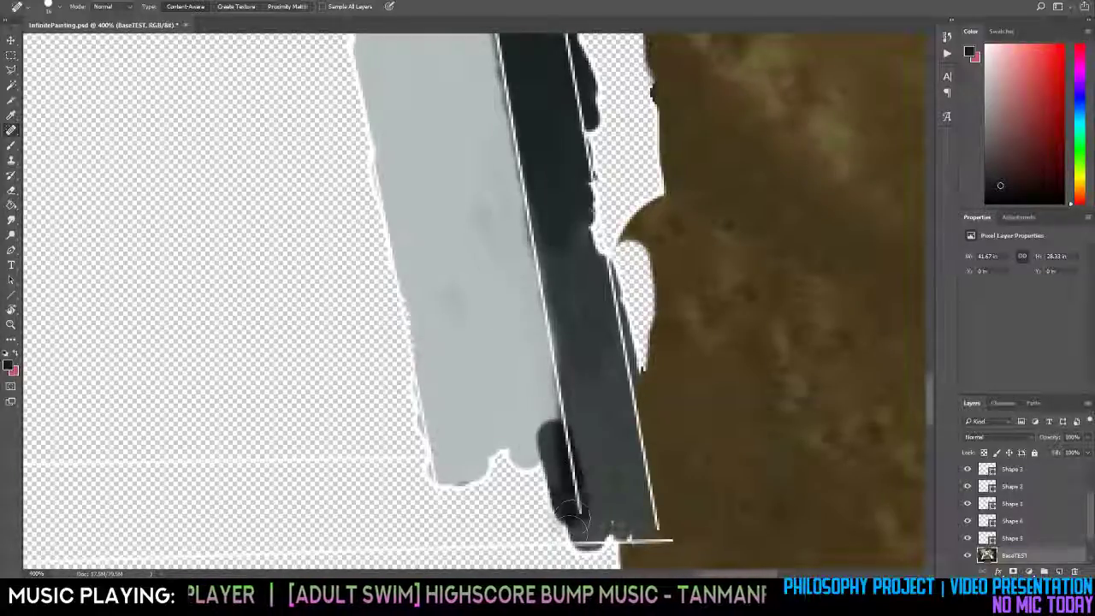
pyautogui.press('e')
pyautogui.moveTo(560, 485); pyautogui.dragTo(563, 537)
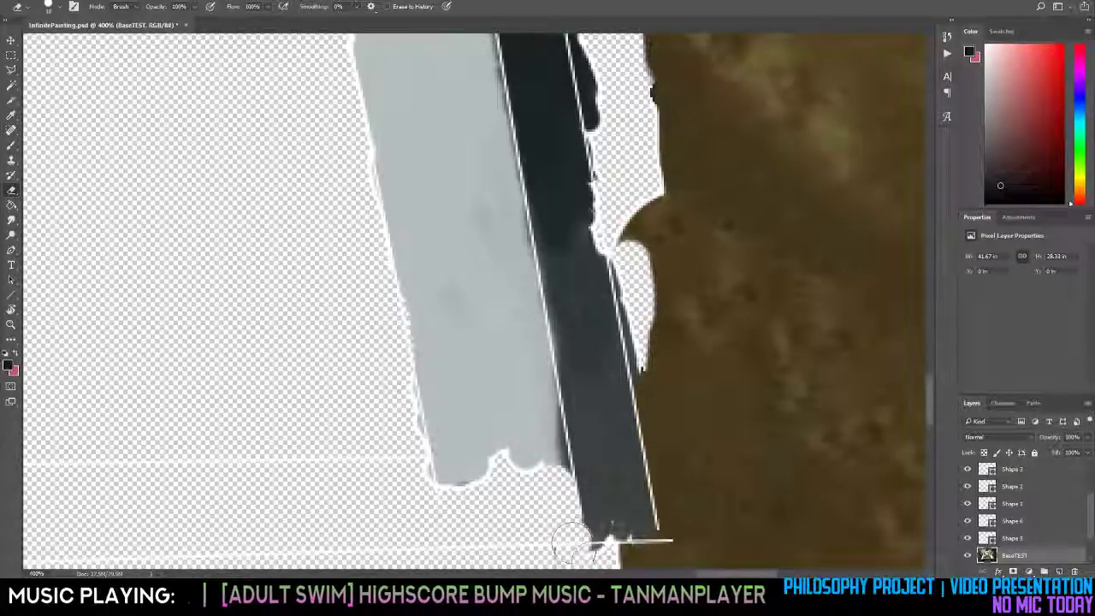
# Extend the white border's ragged lower end down to the bottom of the dark edge with side-by-side healing strokes.
pyautogui.scroll(-3, 596, 554)
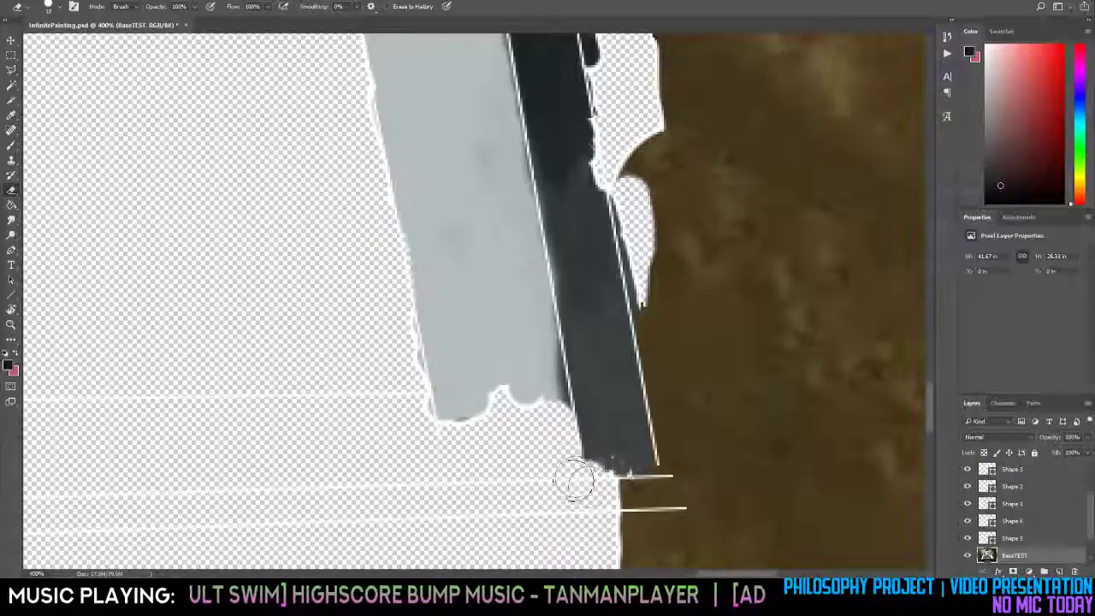
pyautogui.press('j')
pyautogui.moveTo(546, 355); pyautogui.dragTo(564, 384)
pyautogui.press('e')
pyautogui.press('j')
pyautogui.moveTo(507, 358); pyautogui.dragTo(513, 449)
pyautogui.moveTo(453, 378); pyautogui.dragTo(467, 471)
pyautogui.moveTo(458, 402); pyautogui.dragTo(467, 451)
pyautogui.moveTo(486, 391); pyautogui.dragTo(513, 462)
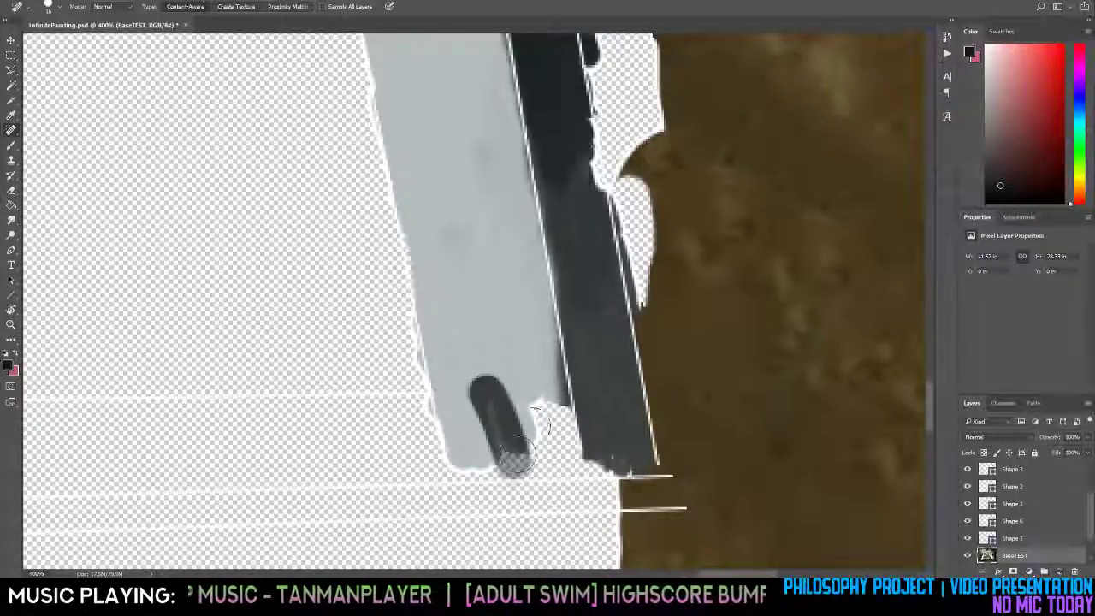
pyautogui.moveTo(532, 396); pyautogui.dragTo(547, 454)
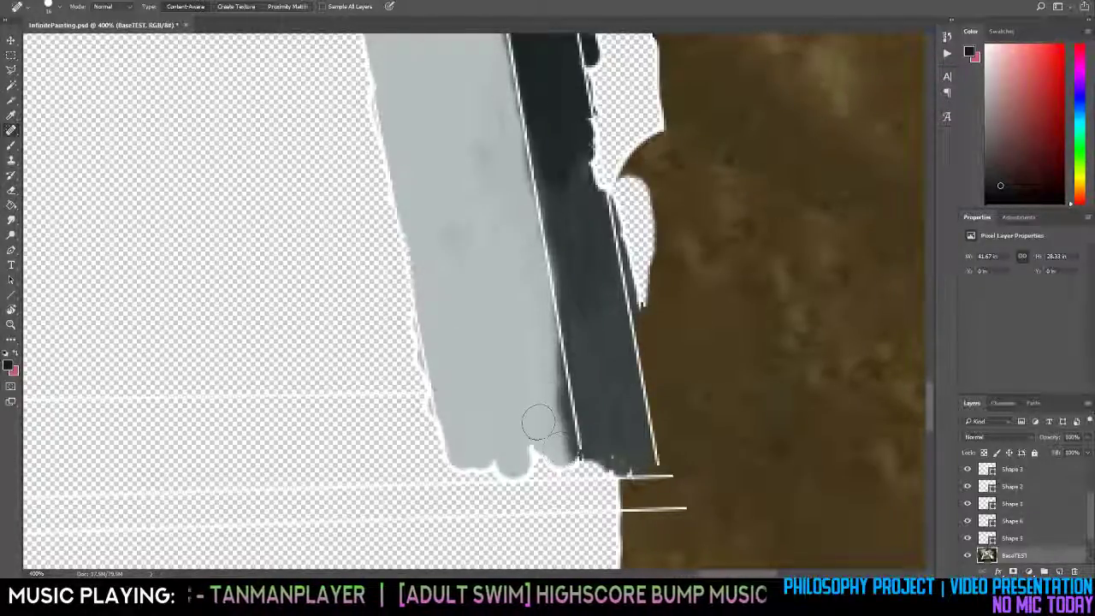
pyautogui.moveTo(535, 414); pyautogui.dragTo(539, 462)
# Spot-heal the dark shading on the white border beside the lowest part of the seam.
pyautogui.click(543, 373)
pyautogui.click(564, 391)
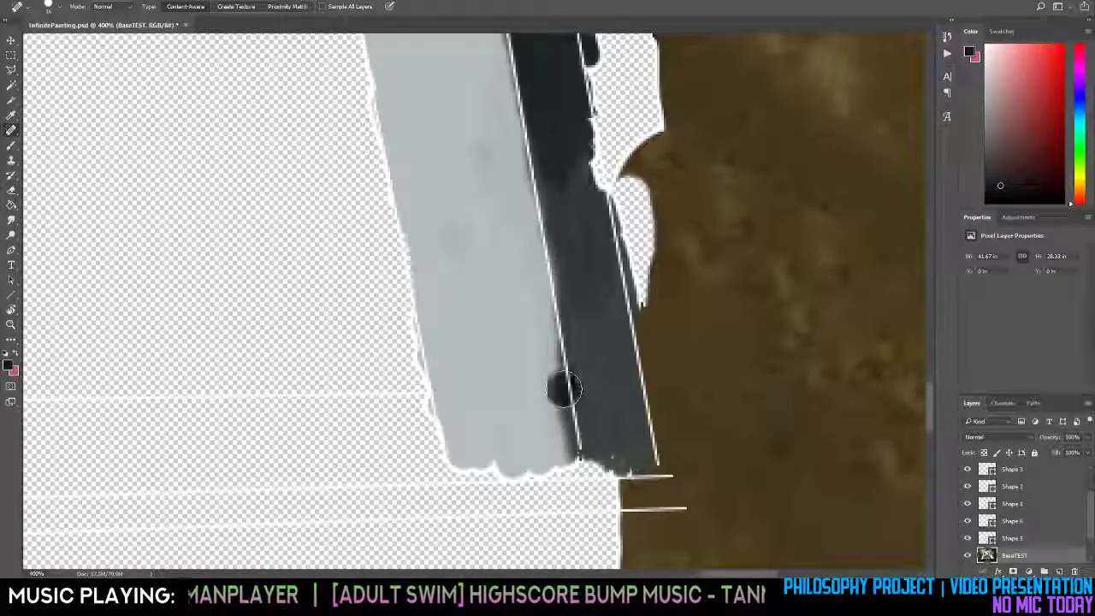
pyautogui.moveTo(573, 409); pyautogui.dragTo(581, 429)
pyautogui.click(574, 434)
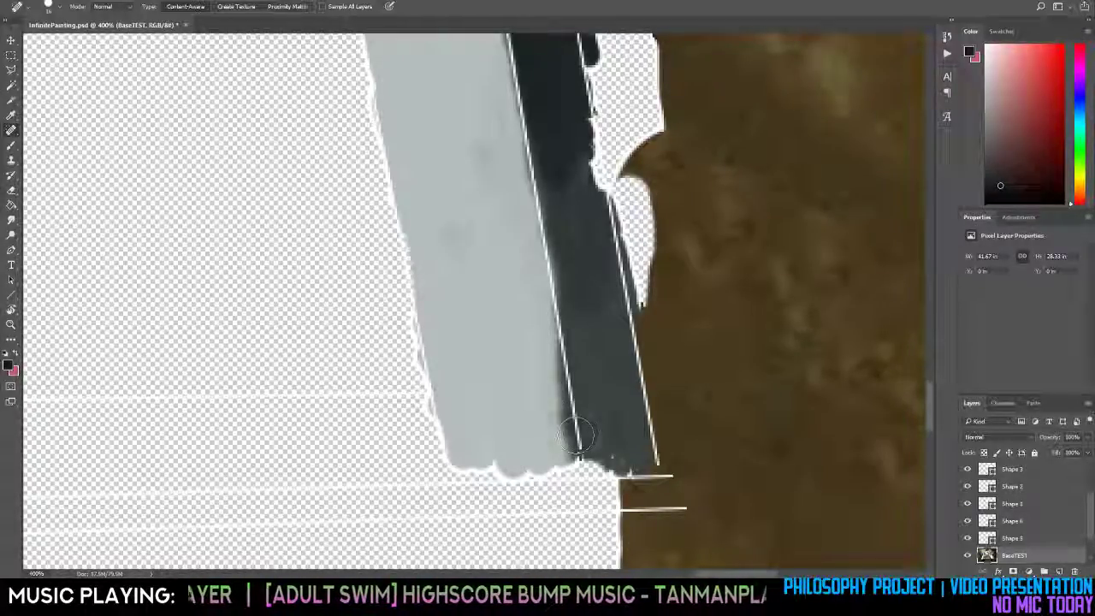
pyautogui.click(582, 437)
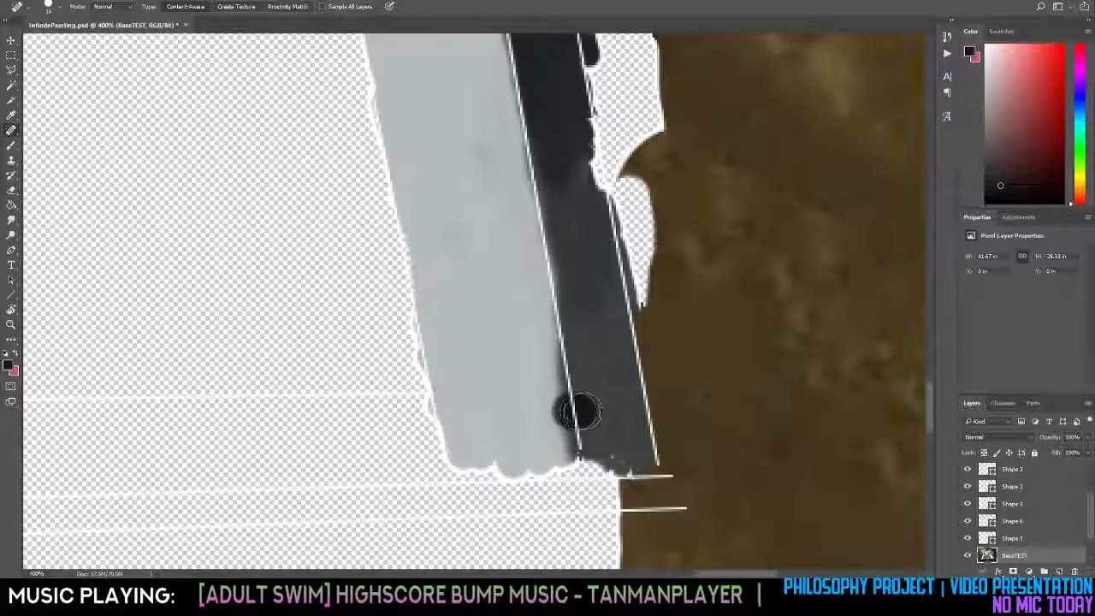
pyautogui.click(581, 430)
pyautogui.click(574, 409)
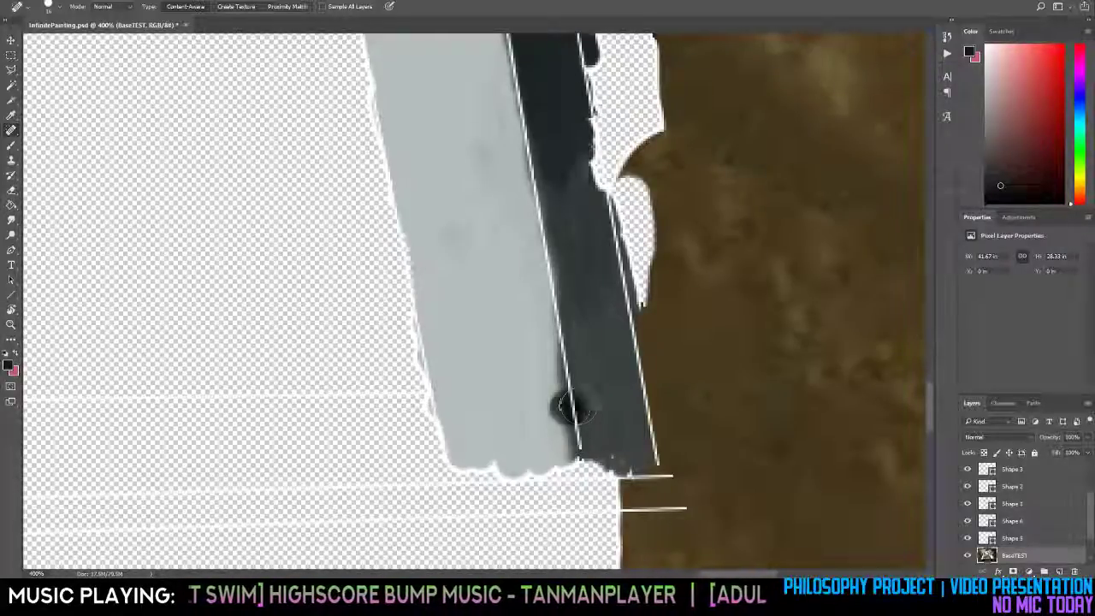
pyautogui.moveTo(563, 368)
pyautogui.mouseDown()
pyautogui.moveTo(575, 371)
pyautogui.moveTo(563, 363)
pyautogui.mouseUp()
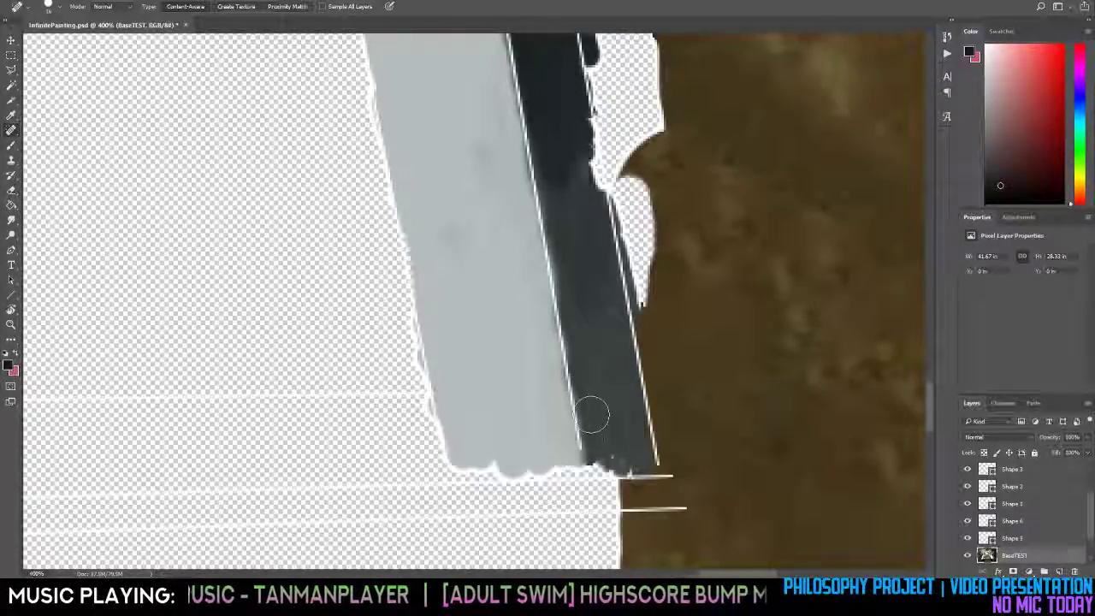
# Review the whole composition to check the rebuilt border against the rest of the notebook.
pyautogui.press('z')
pyautogui.keyDown('alt'); pyautogui.click(556, 377); pyautogui.keyUp('alt')
pyautogui.keyDown('alt'); pyautogui.click(556, 376); pyautogui.keyUp('alt')
pyautogui.keyDown('alt'); pyautogui.click(556, 377); pyautogui.keyUp('alt')
pyautogui.keyDown('alt'); pyautogui.click(556, 376); pyautogui.keyUp('alt')
pyautogui.keyDown('alt'); pyautogui.click(556, 377); pyautogui.keyUp('alt')
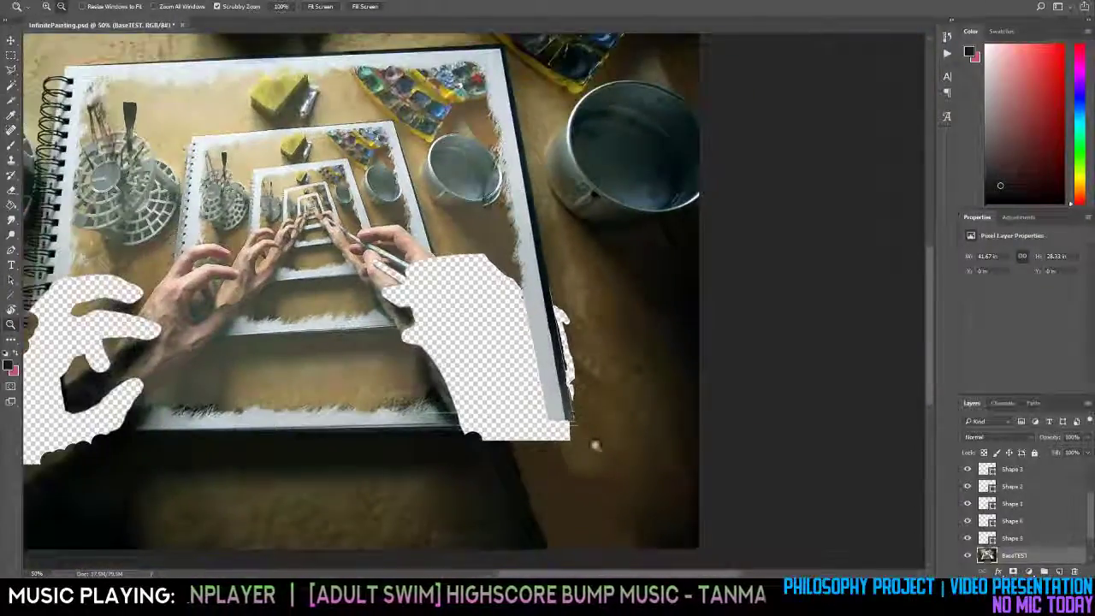
pyautogui.keyDown('alt'); pyautogui.click(596, 446); pyautogui.keyUp('alt')
pyautogui.keyDown('alt'); pyautogui.click(726, 392); pyautogui.keyUp('alt')
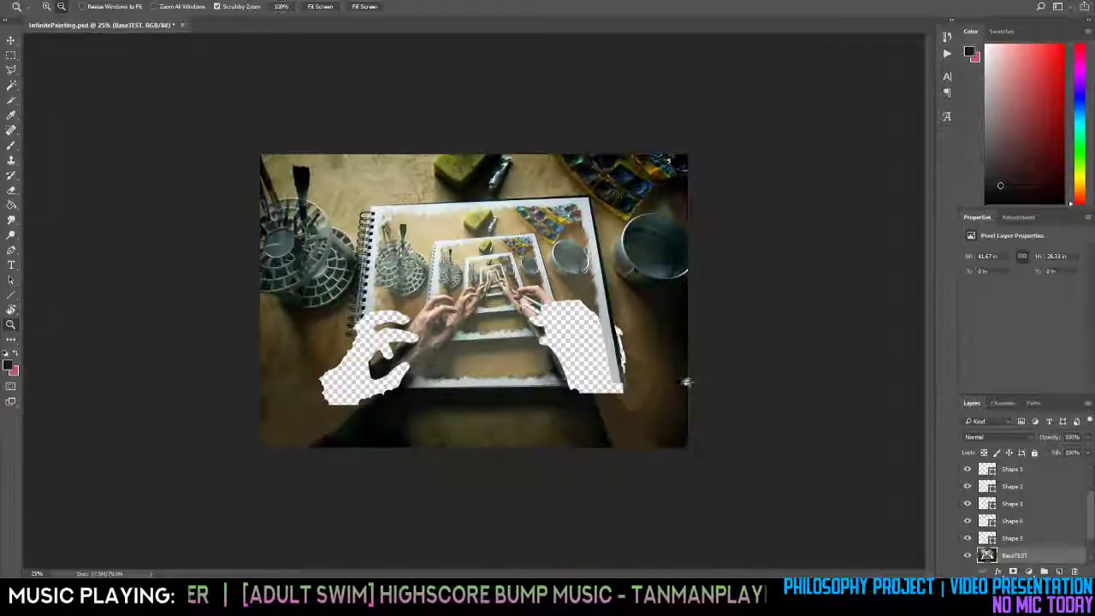
# Heal the upper end of the transparent gap outside the dark edge with table texture, and save the document.
pyautogui.click(655, 346)
pyautogui.click(657, 347)
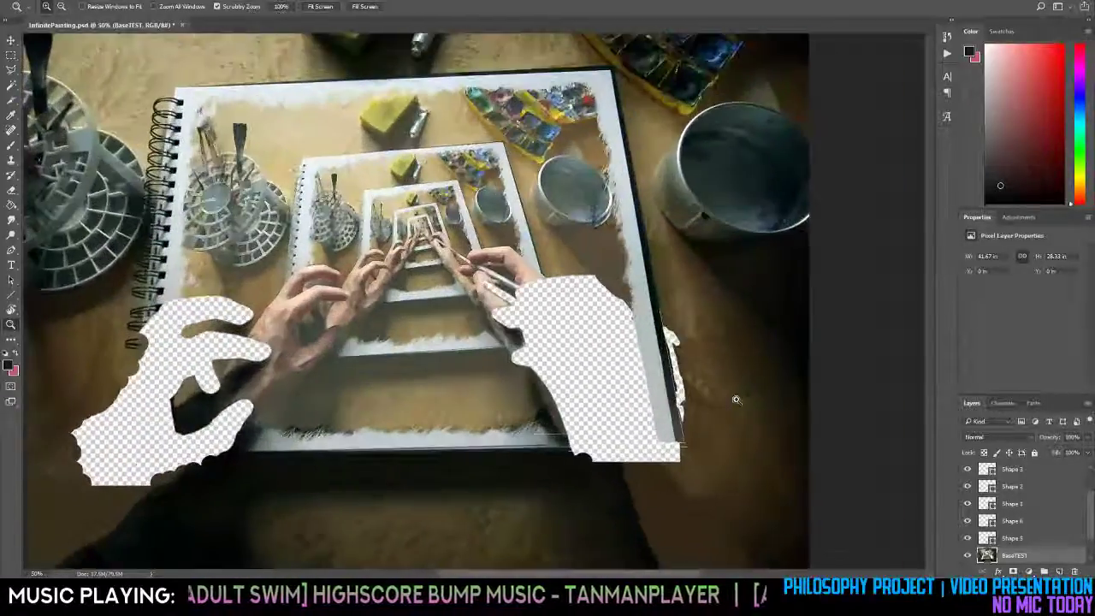
pyautogui.moveTo(736, 400); pyautogui.dragTo(665, 374)
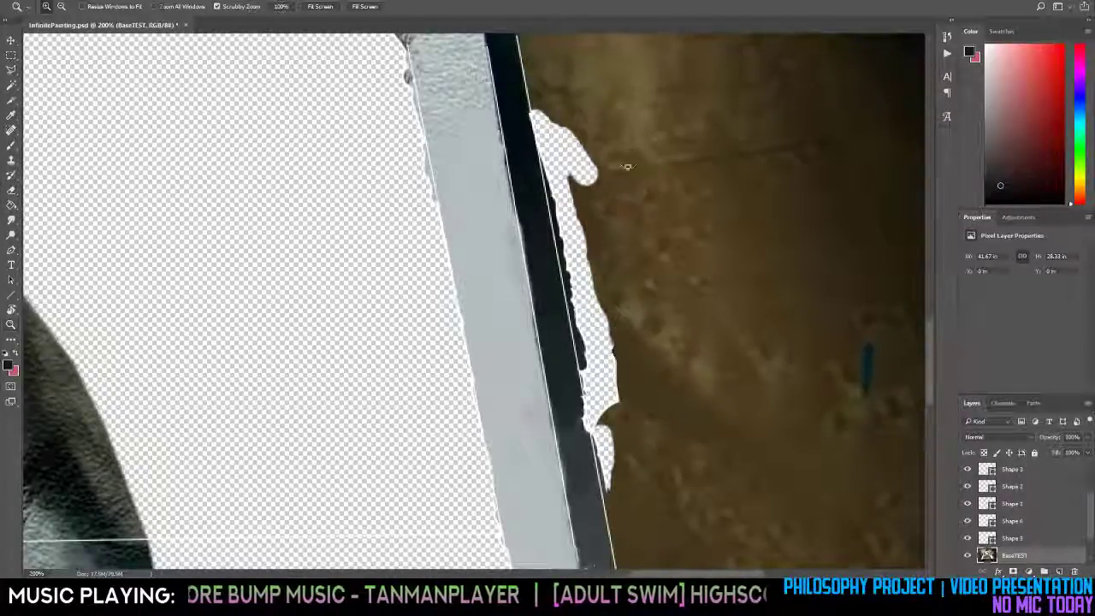
pyautogui.press('j')
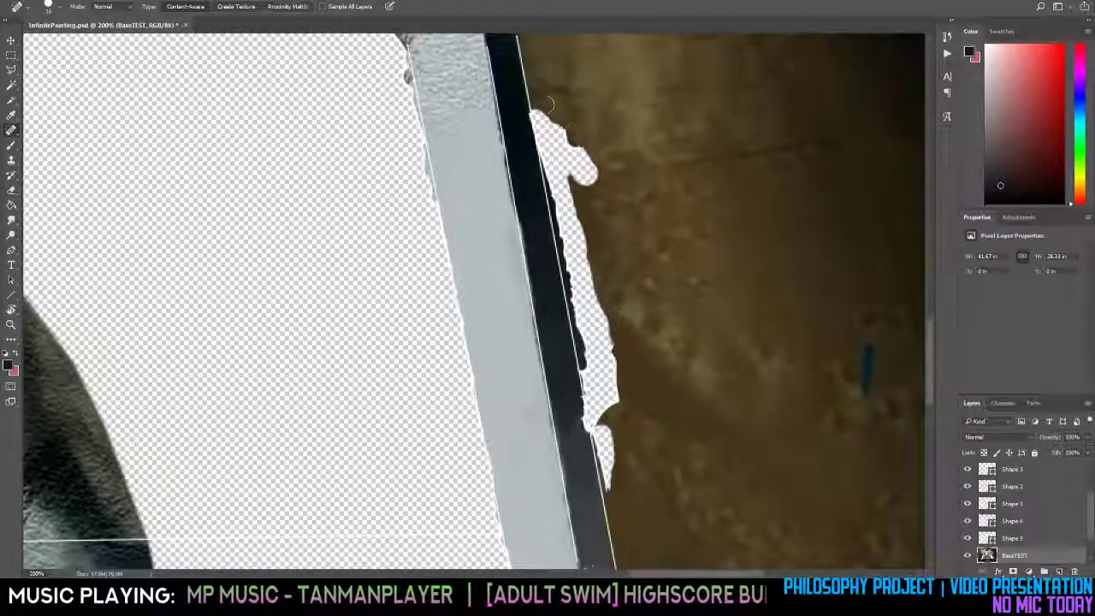
pyautogui.moveTo(571, 146); pyautogui.dragTo(592, 198)
pyautogui.moveTo(537, 106)
pyautogui.mouseDown()
pyautogui.moveTo(548, 155)
pyautogui.moveTo(563, 160)
pyautogui.mouseUp()
pyautogui.hotkey('ctrl', 's')
pyautogui.moveTo(538, 112); pyautogui.dragTo(554, 180)
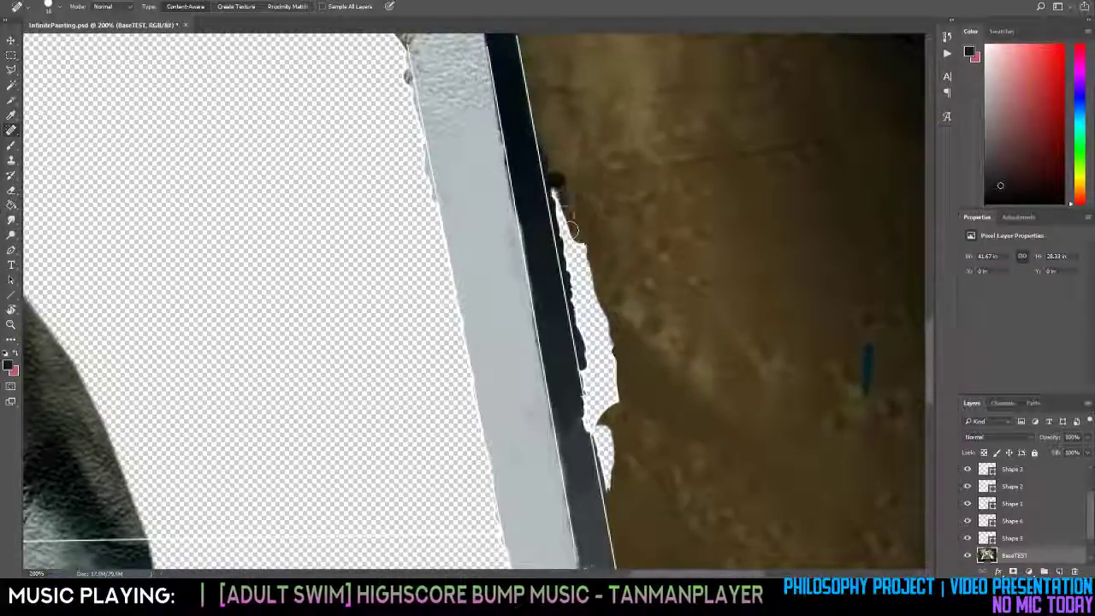
# Try to close the middle of the outer gap with long healing strokes along the dark edge.
pyautogui.moveTo(556, 182); pyautogui.dragTo(578, 258)
pyautogui.moveTo(546, 150); pyautogui.dragTo(576, 283)
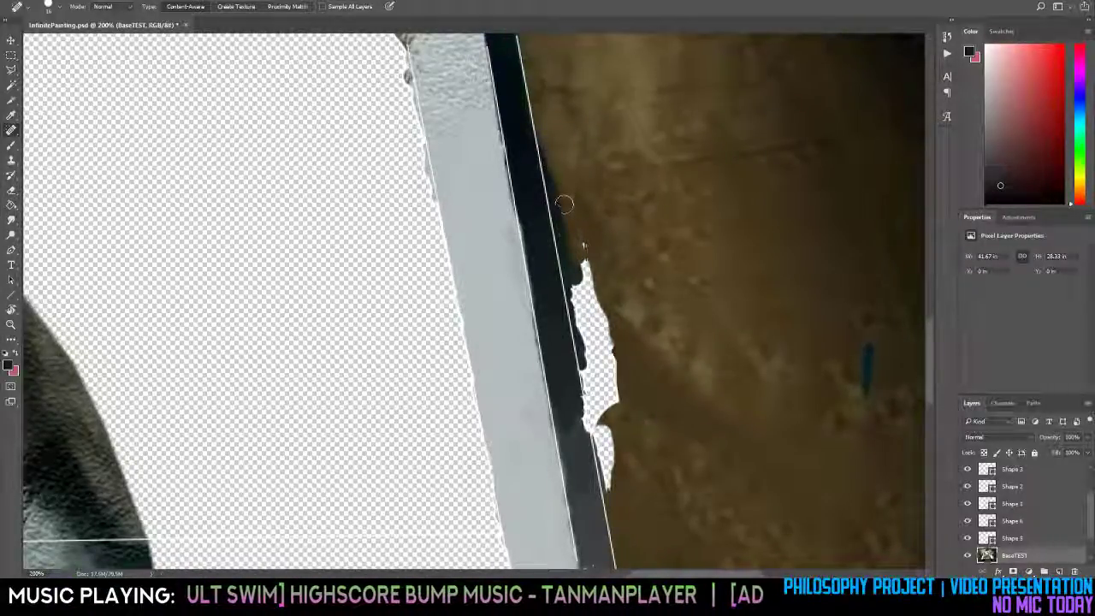
pyautogui.moveTo(565, 205); pyautogui.dragTo(606, 334)
pyautogui.moveTo(560, 168)
pyautogui.mouseDown()
pyautogui.moveTo(582, 327)
pyautogui.moveTo(586, 306)
pyautogui.mouseUp()
# Erase the dark smear just outside the dark edge's outer guide line, reopening a narrow transparent strip.
pyautogui.press('e')
pyautogui.moveTo(553, 154); pyautogui.dragTo(556, 197)
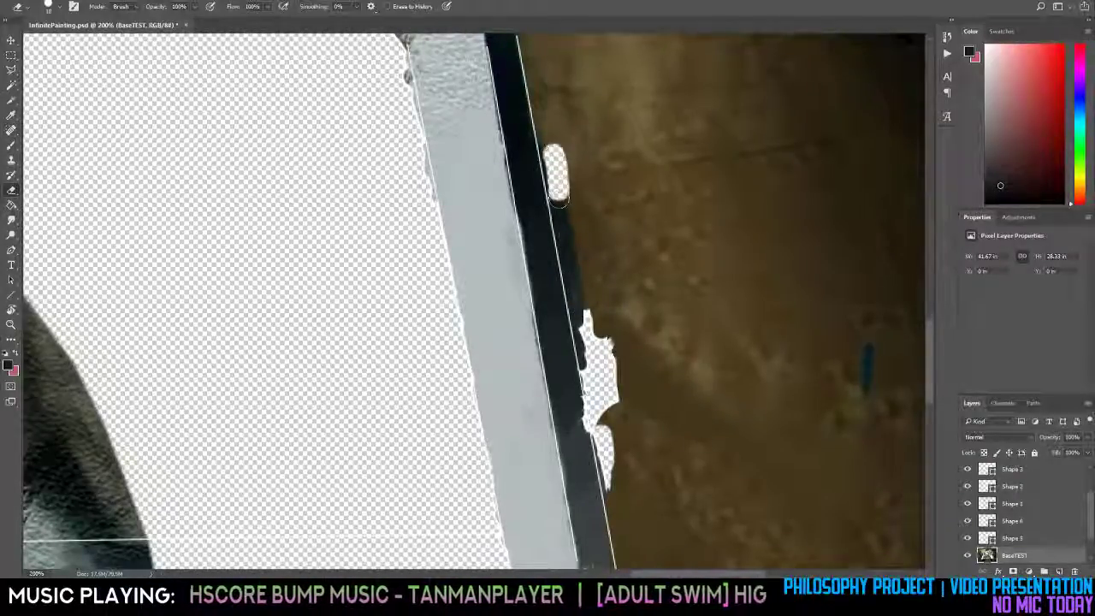
pyautogui.hotkey('ctrl', 'z')
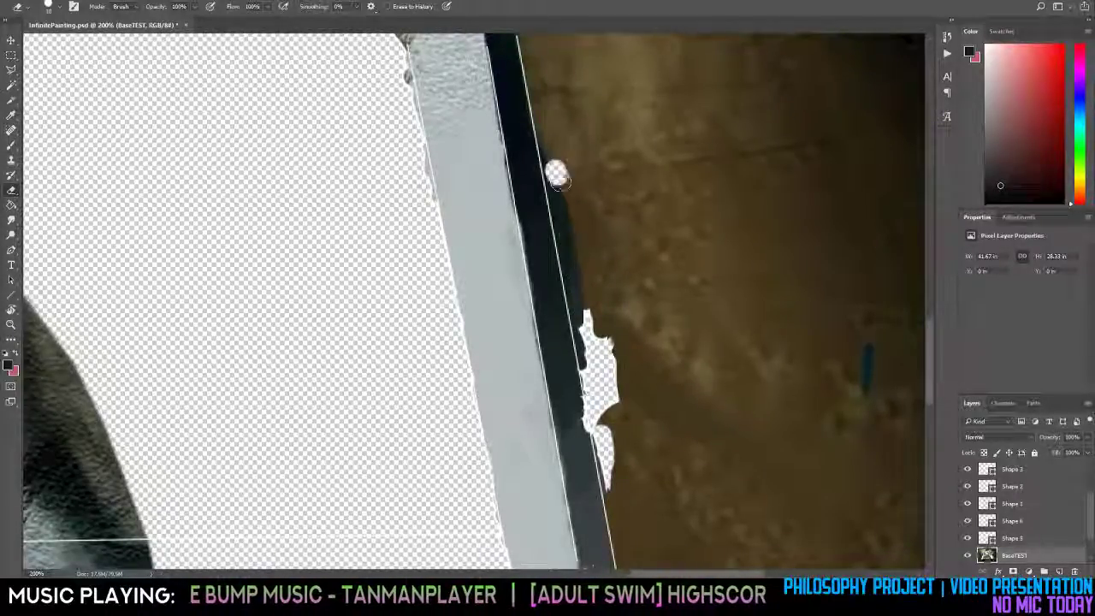
pyautogui.moveTo(573, 229); pyautogui.dragTo(601, 342)
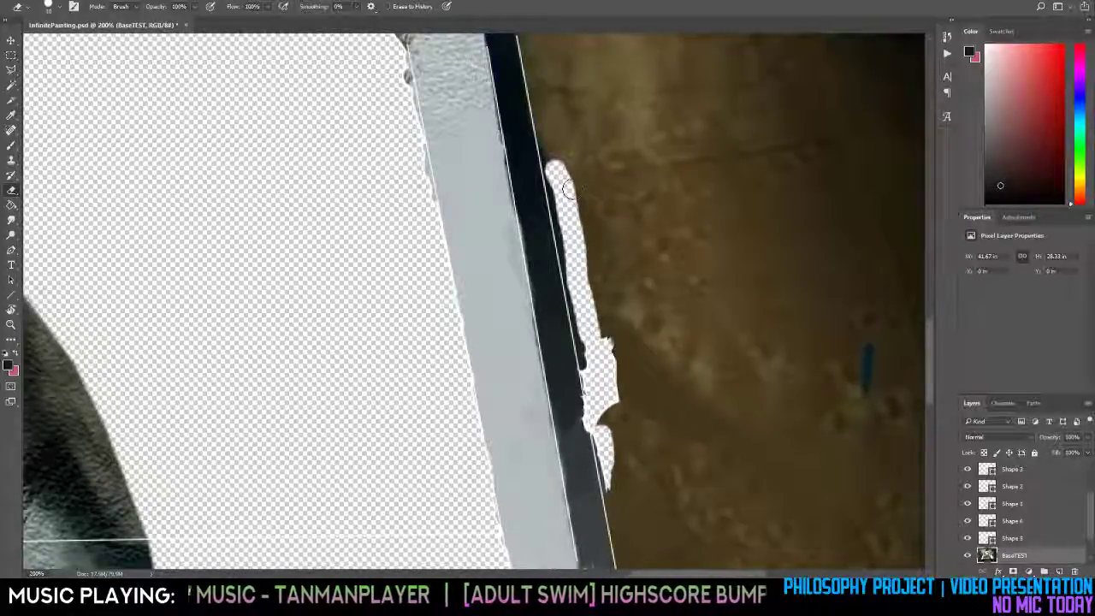
# Narrow the outer transparent strip by healing the brown table texture inward along its table side.
pyautogui.press('j')
pyautogui.moveTo(559, 147); pyautogui.dragTo(580, 222)
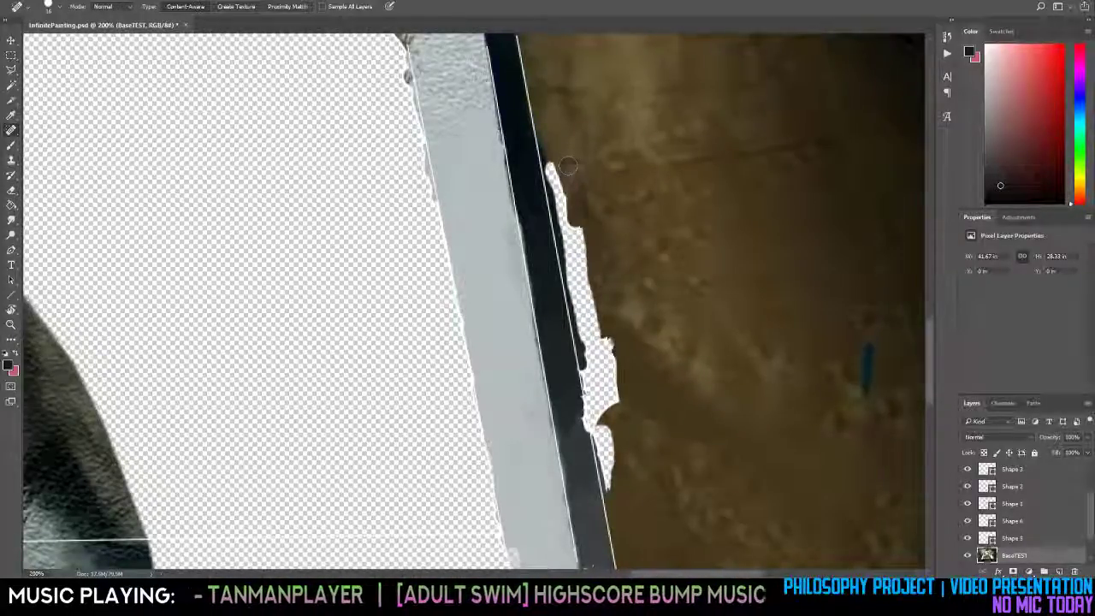
pyautogui.moveTo(568, 166); pyautogui.dragTo(583, 249)
pyautogui.moveTo(575, 195); pyautogui.dragTo(591, 273)
pyautogui.moveTo(576, 215); pyautogui.dragTo(596, 317)
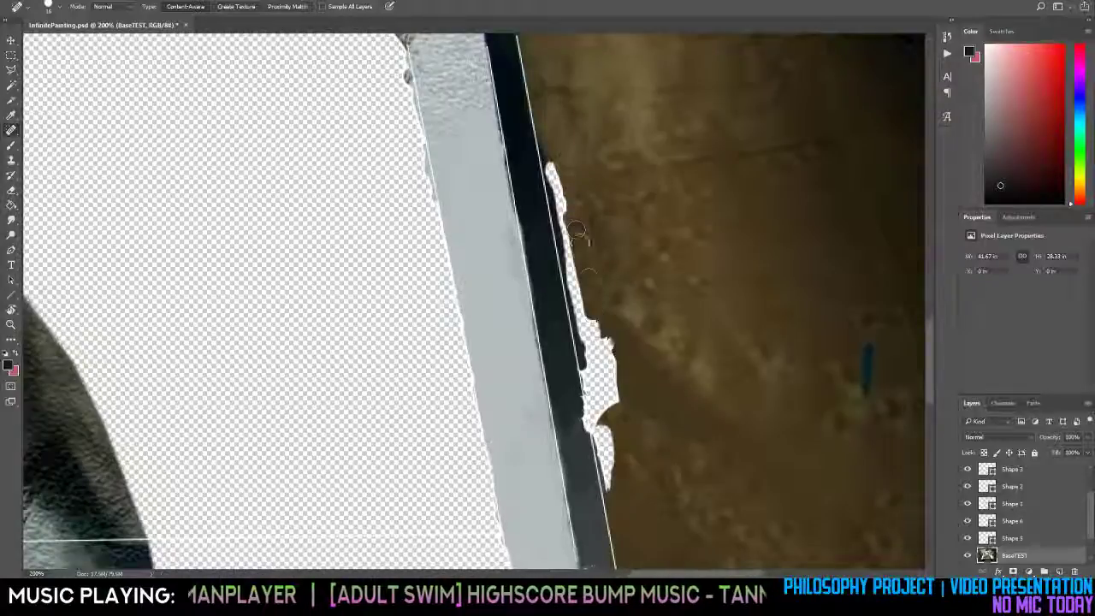
pyautogui.moveTo(577, 231); pyautogui.dragTo(610, 334)
pyautogui.moveTo(590, 290); pyautogui.dragTo(612, 428)
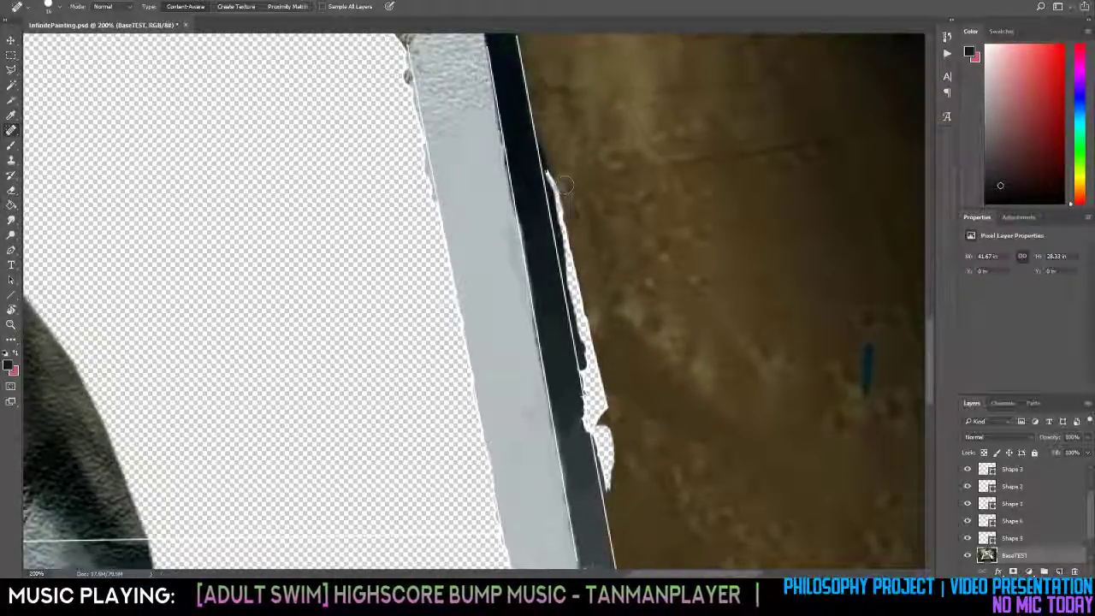
# Heal the middle of the outer transparent strip, and erase and re-heal the dark smear at its upper end.
pyautogui.moveTo(577, 267); pyautogui.dragTo(586, 343)
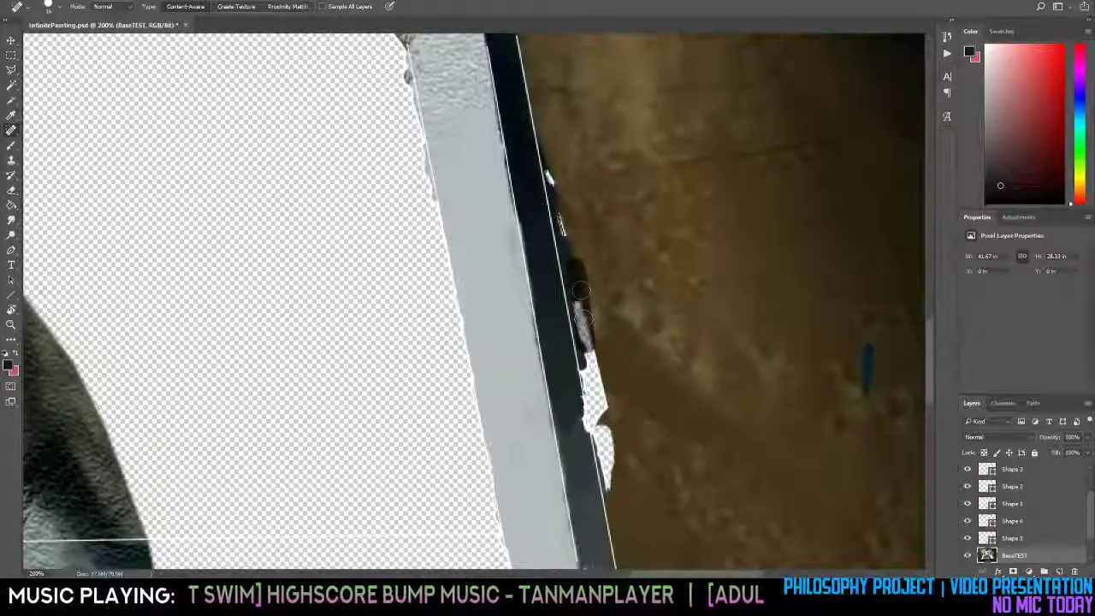
pyautogui.press('e')
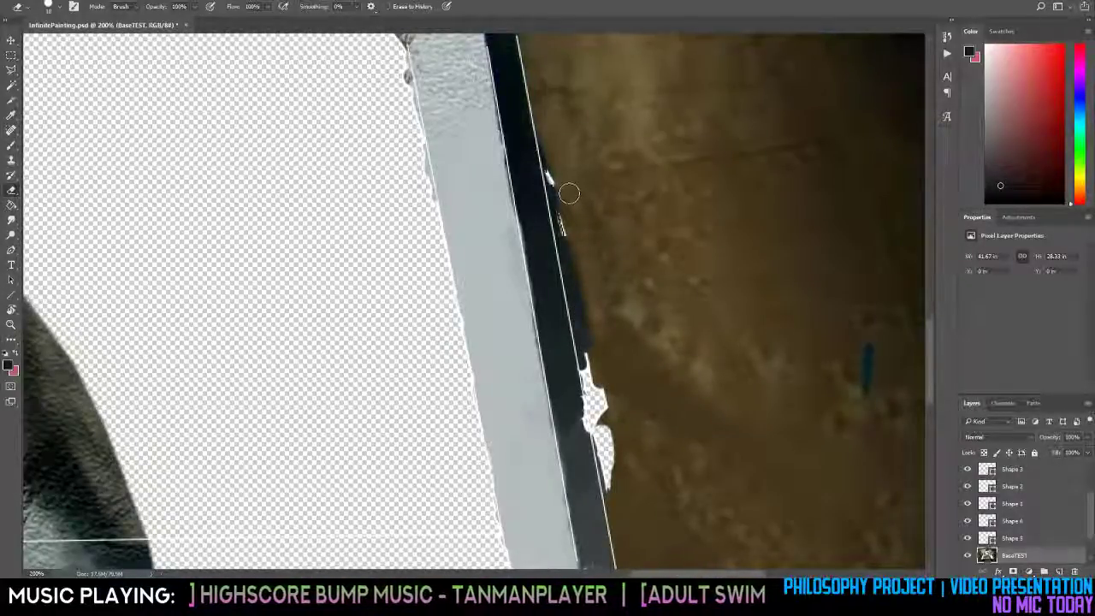
pyautogui.press('j')
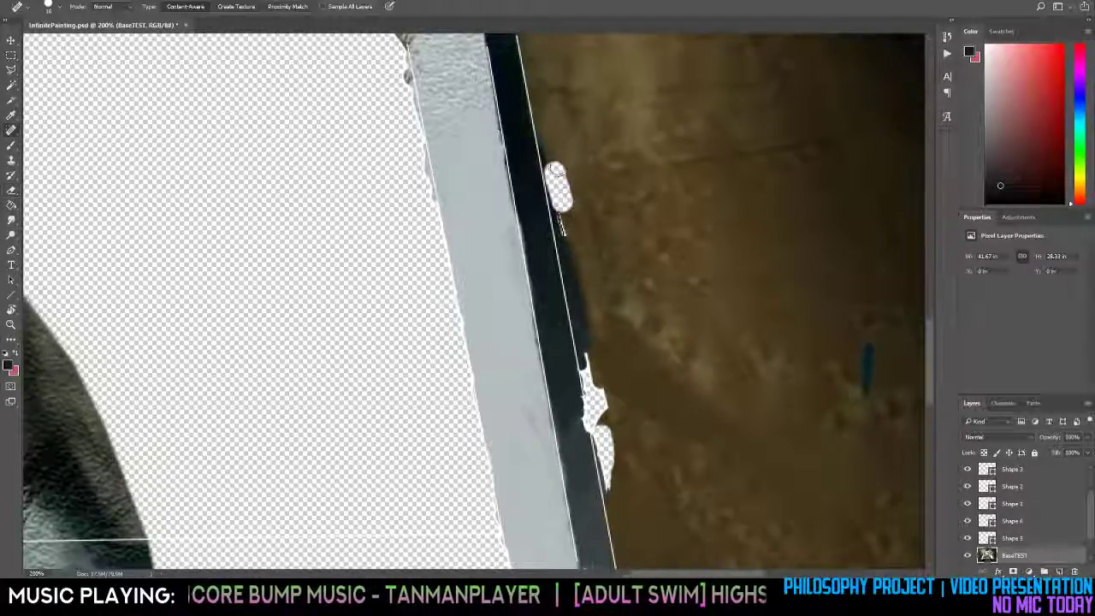
pyautogui.moveTo(554, 160); pyautogui.dragTo(578, 295)
pyautogui.press('e')
pyautogui.press('j')
# Erase the dark smear beside the middle of the notebook's dark edge and heal the opened patches with brown table texture.
pyautogui.press('e')
pyautogui.click(574, 257)
pyautogui.press('j')
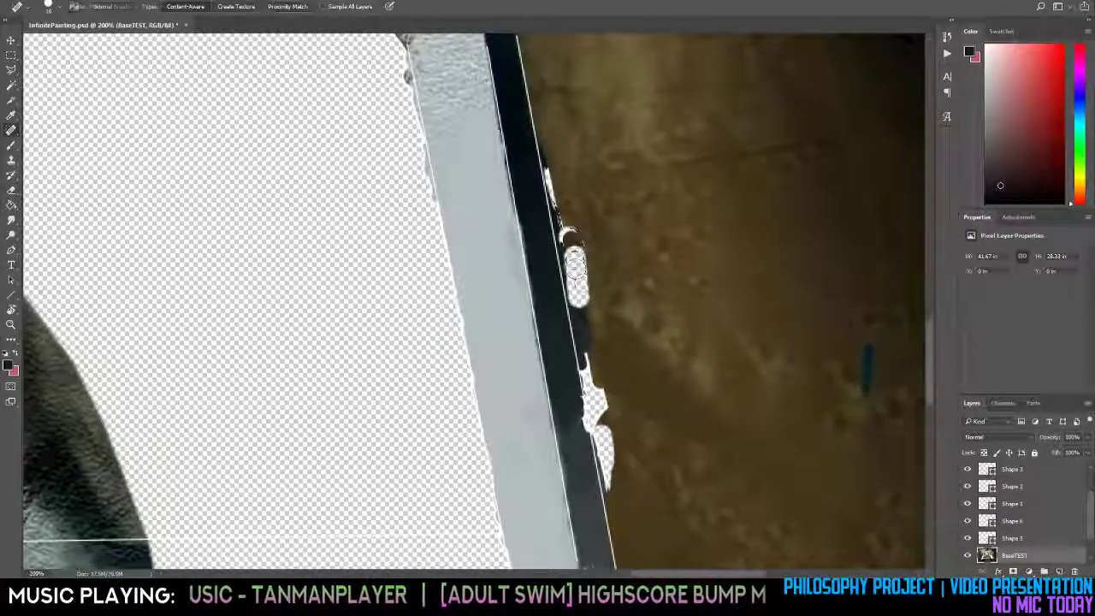
pyautogui.moveTo(575, 242); pyautogui.dragTo(592, 346)
pyautogui.press('e')
pyautogui.click(583, 303)
pyautogui.press('j')
pyautogui.press('e')
pyautogui.press('j')
pyautogui.moveTo(591, 295)
pyautogui.mouseDown()
pyautogui.moveTo(592, 353)
pyautogui.moveTo(579, 295)
pyautogui.mouseUp()
pyautogui.moveTo(585, 319); pyautogui.dragTo(585, 301)
pyautogui.moveTo(579, 283); pyautogui.dragTo(592, 342)
# Erase the ragged table side at the strip's lower end and heal it inward with brown table texture.
pyautogui.press('e')
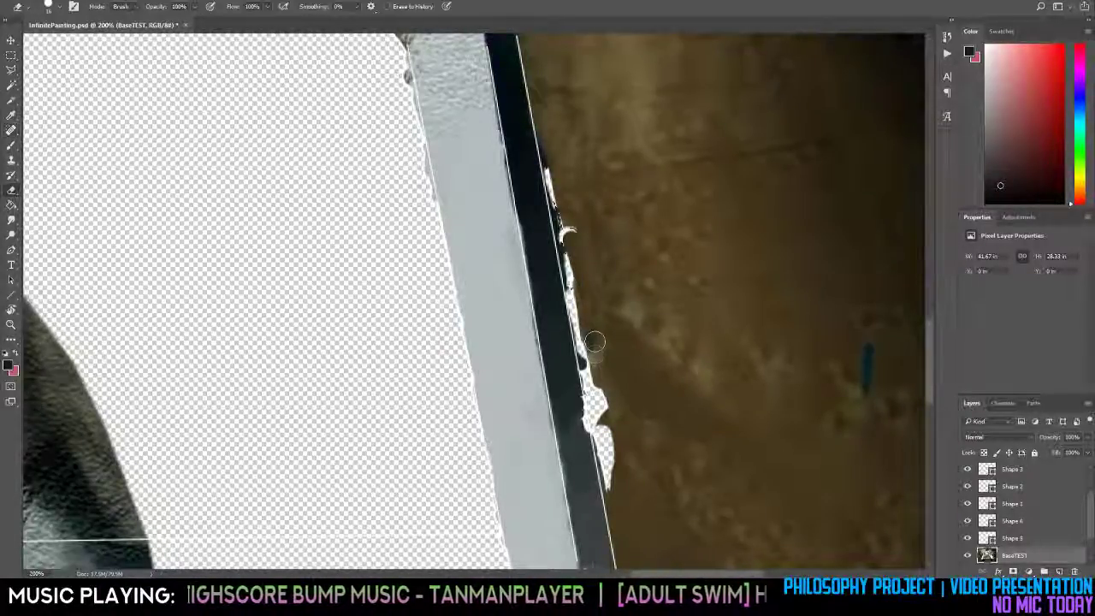
pyautogui.press('j')
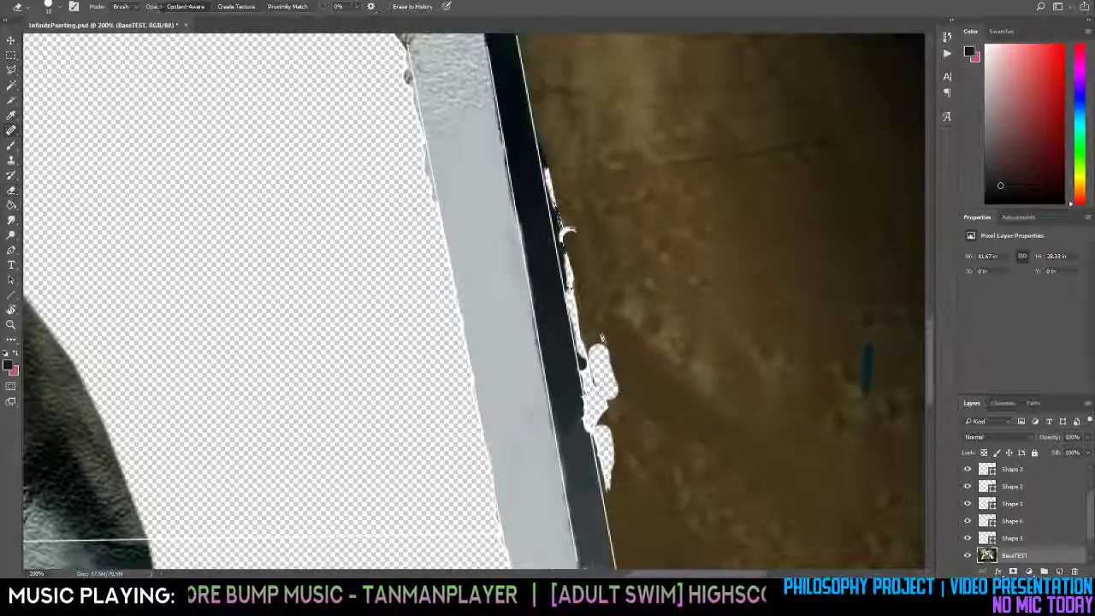
pyautogui.moveTo(592, 315); pyautogui.dragTo(633, 424)
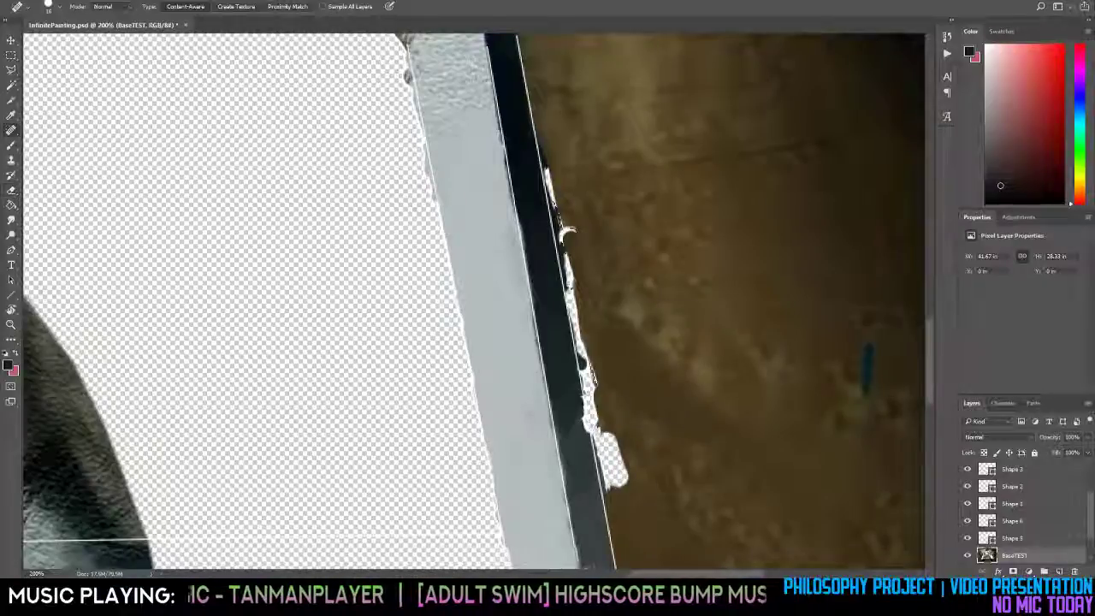
pyautogui.moveTo(607, 428)
pyautogui.mouseDown()
pyautogui.moveTo(634, 501)
pyautogui.moveTo(607, 461)
pyautogui.moveTo(633, 506)
pyautogui.mouseUp()
pyautogui.press('e')
pyautogui.press('j')
pyautogui.moveTo(609, 419); pyautogui.dragTo(633, 475)
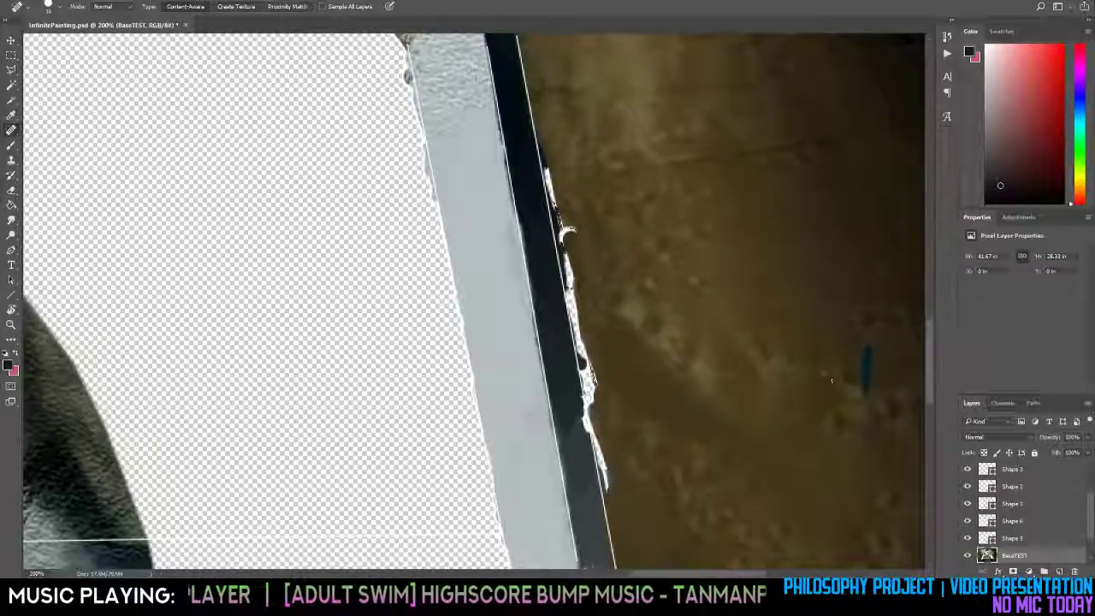
# Check the narrowed strip against the whole picture and save the document.
pyautogui.press('z')
pyautogui.keyDown('alt'); pyautogui.click(725, 317); pyautogui.keyUp('alt')
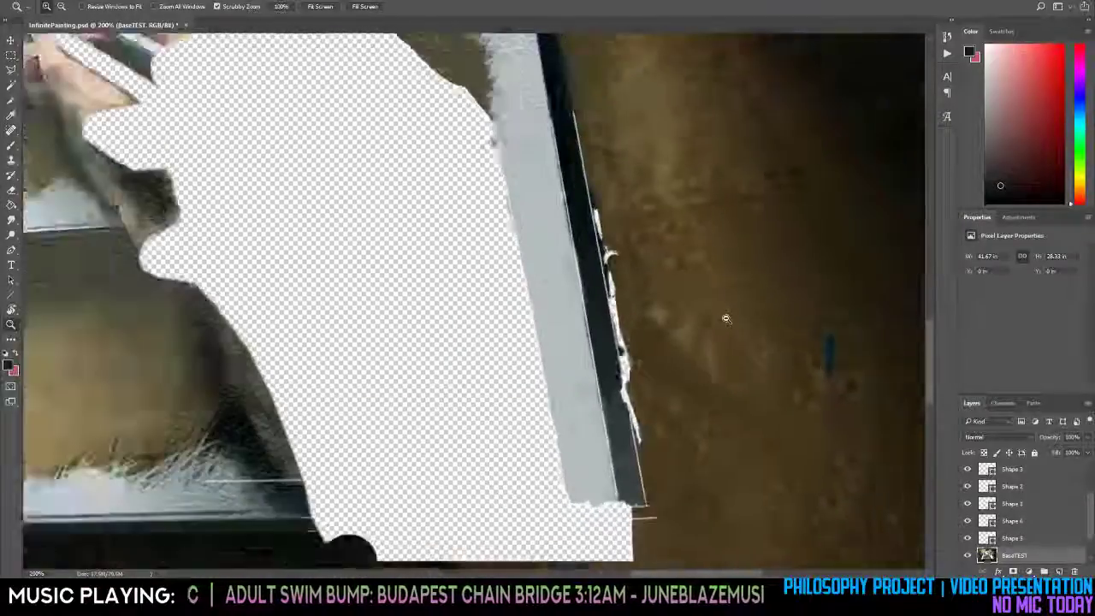
pyautogui.keyDown('alt'); pyautogui.click(725, 318); pyautogui.keyUp('alt')
pyautogui.keyDown('alt'); pyautogui.click(726, 318); pyautogui.keyUp('alt')
pyautogui.keyDown('alt'); pyautogui.click(725, 318); pyautogui.keyUp('alt')
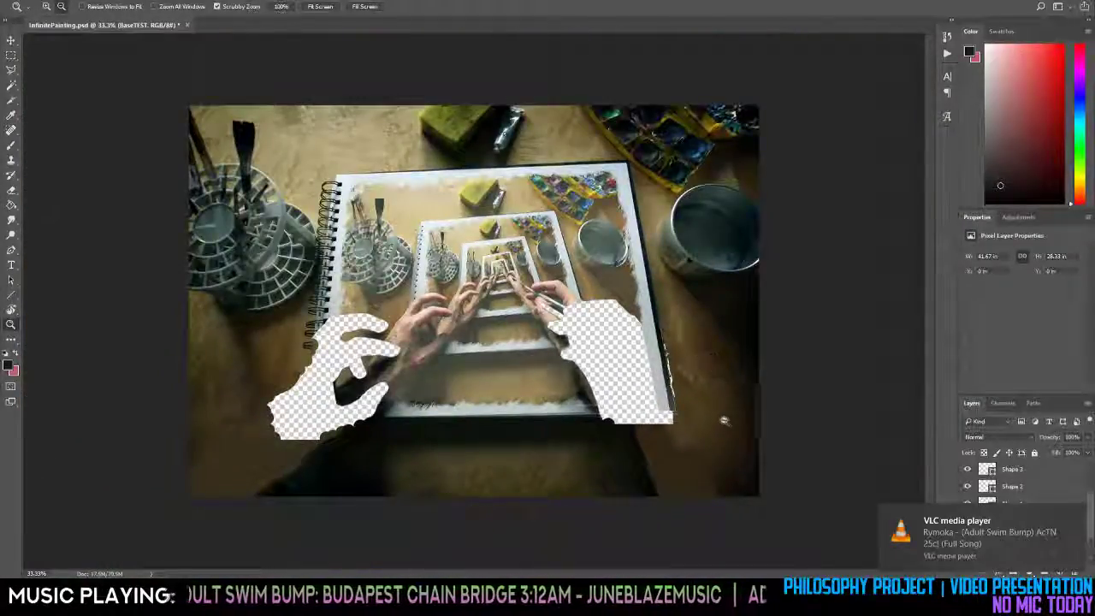
pyautogui.click(689, 360)
pyautogui.hotkey('ctrl', '+')
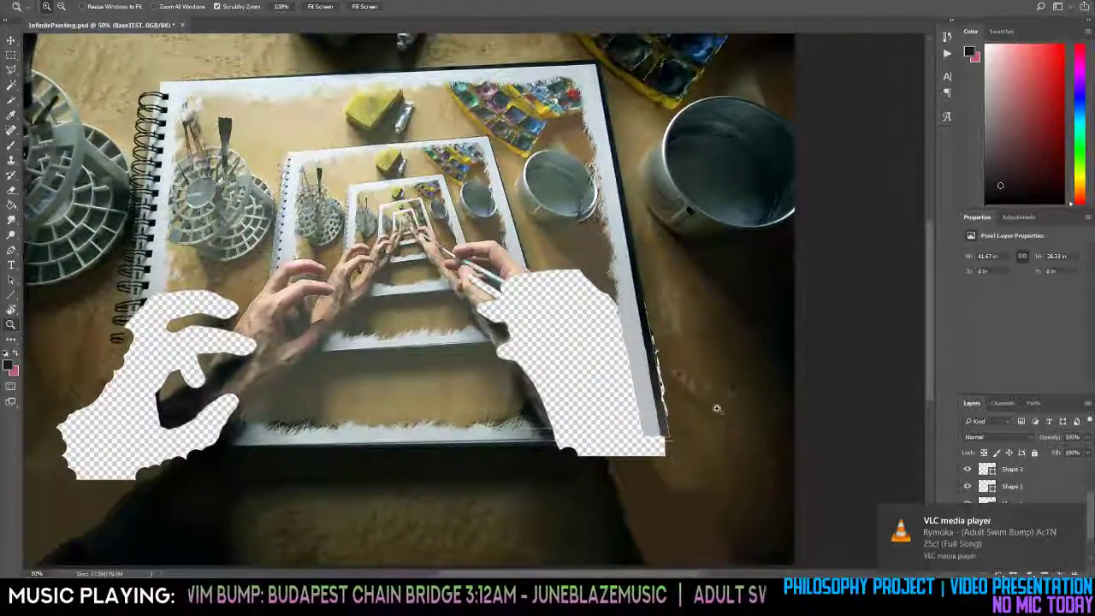
pyautogui.hotkey('ctrl', 's')
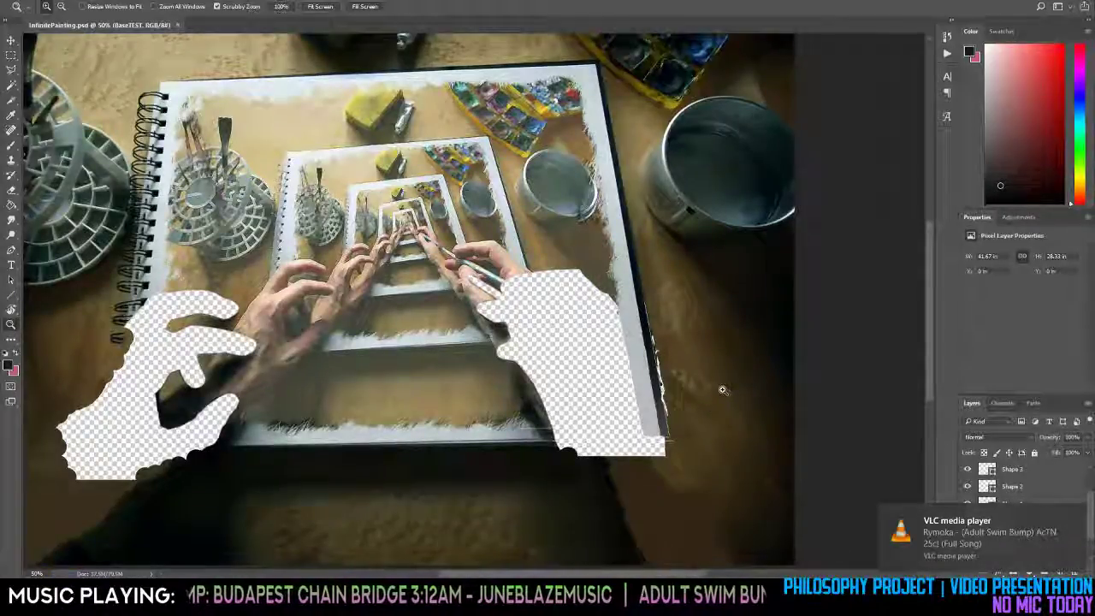
# Close the remaining transparent strip with healing strokes along the full outer guide line of the dark edge.
pyautogui.click(723, 390)
pyautogui.click(692, 386)
pyautogui.click(685, 386)
pyautogui.scroll(-4, 629, 371)
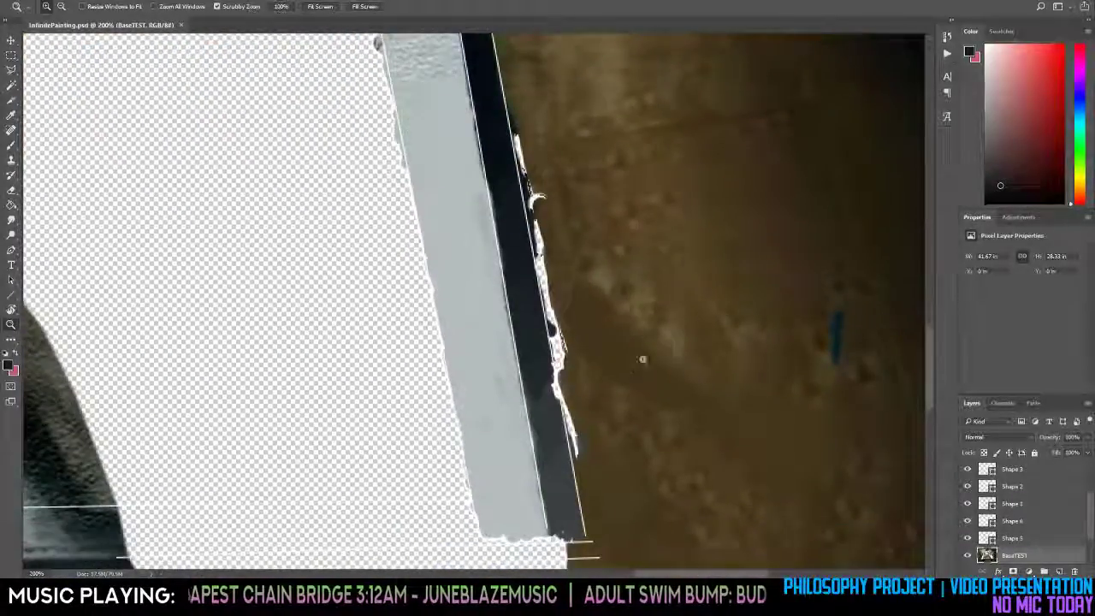
pyautogui.press('j')
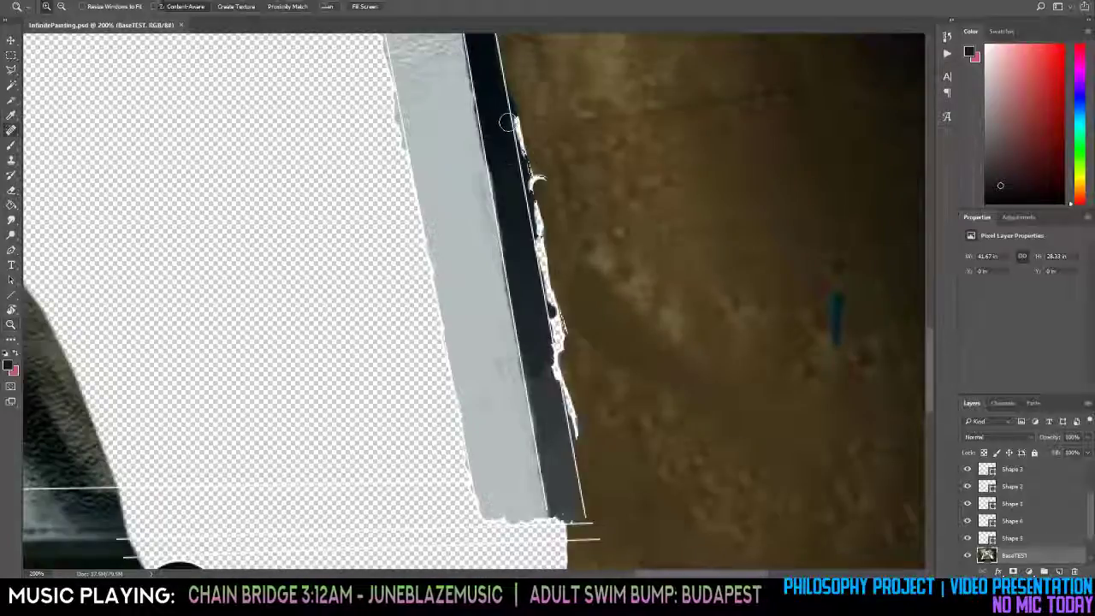
pyautogui.moveTo(513, 117)
pyautogui.mouseDown()
pyautogui.moveTo(538, 152)
pyautogui.moveTo(524, 130)
pyautogui.moveTo(575, 428)
pyautogui.mouseUp()
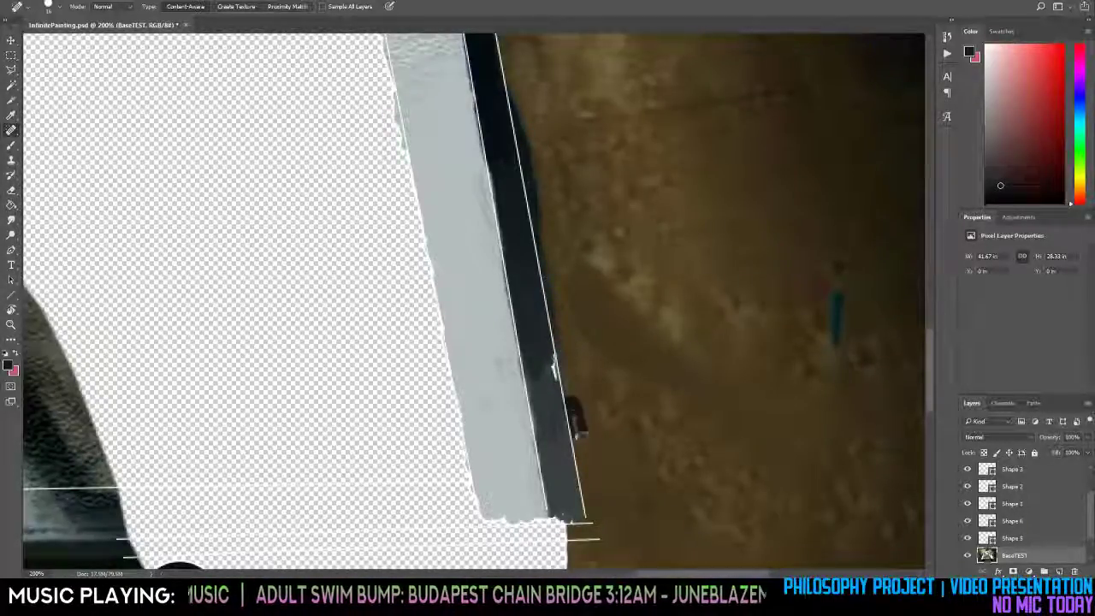
pyautogui.scroll(-1, 575, 428)
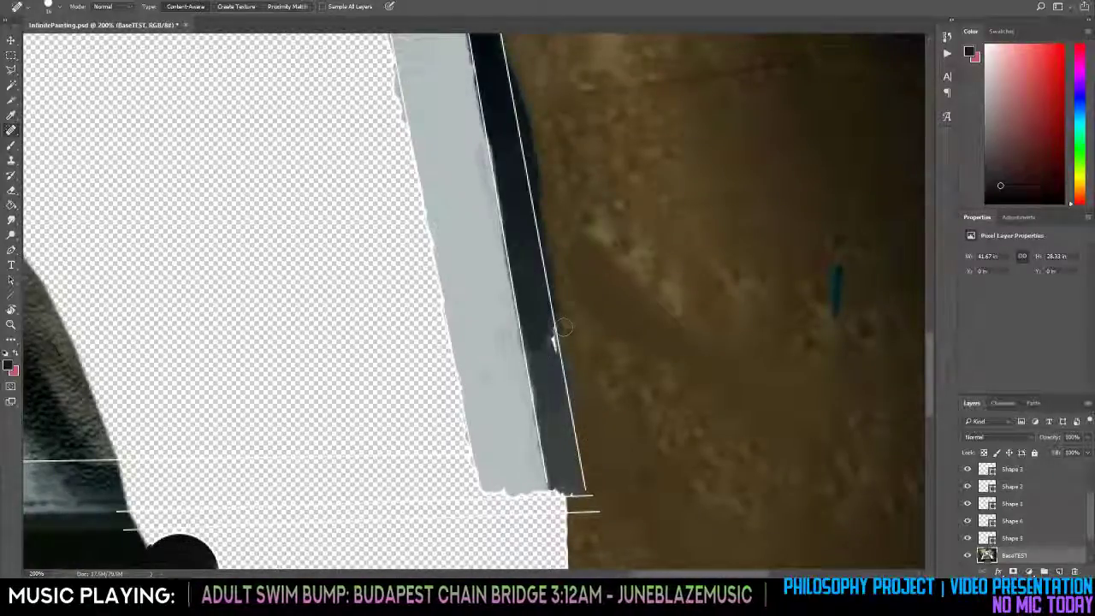
pyautogui.moveTo(555, 323); pyautogui.dragTo(561, 376)
# Examine the healed outer edge of the notebook in the whole picture and up close.
pyautogui.press('z')
pyautogui.click(566, 279)
pyautogui.click(566, 279)
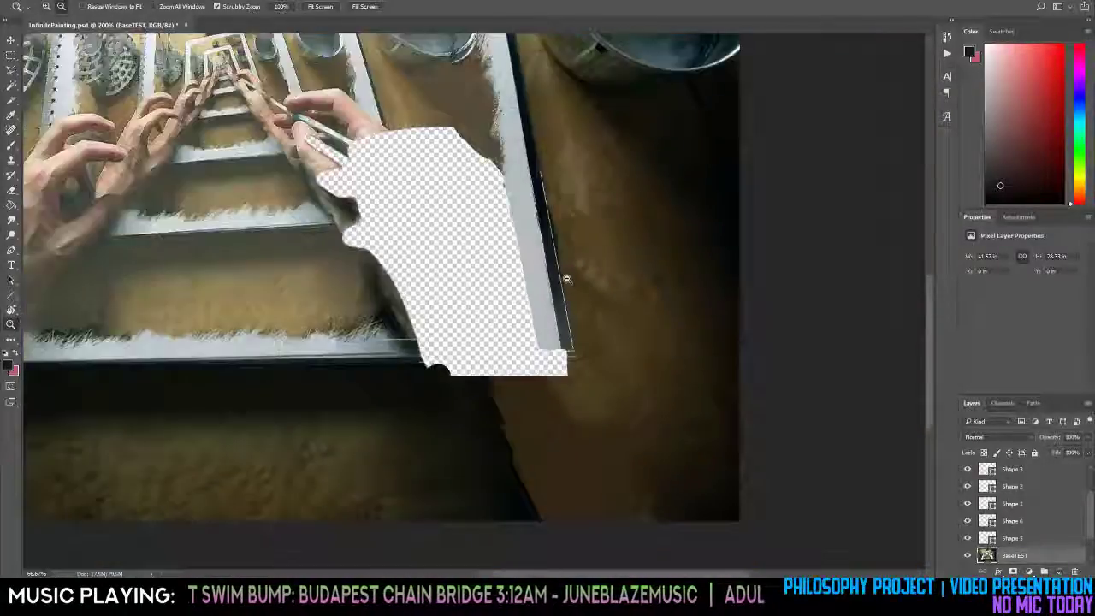
pyautogui.click(566, 279)
pyautogui.click(574, 365)
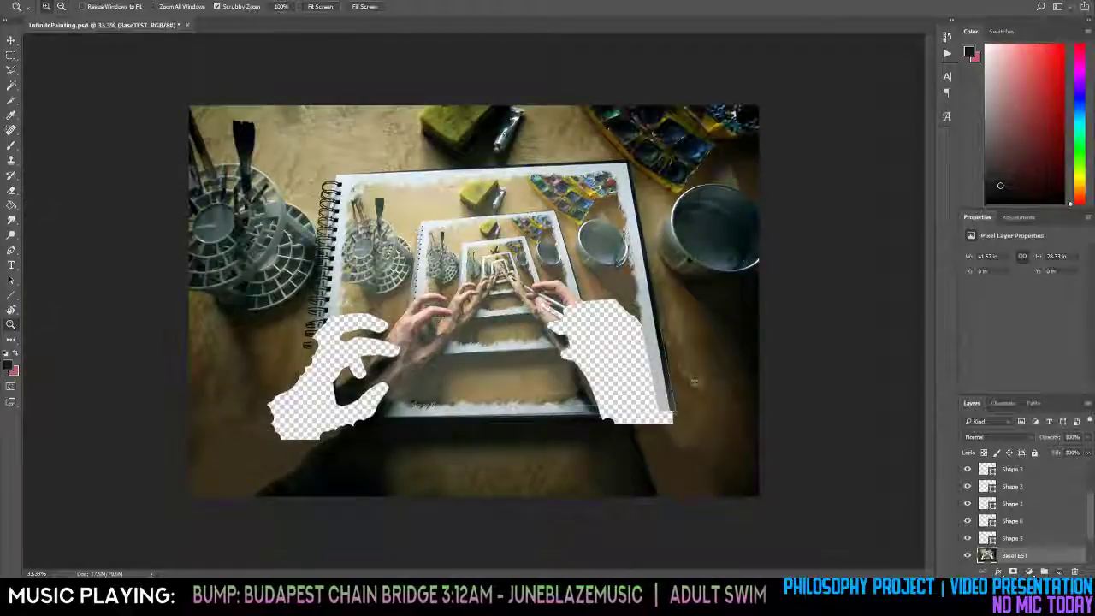
pyautogui.click(667, 377)
pyautogui.click(690, 409)
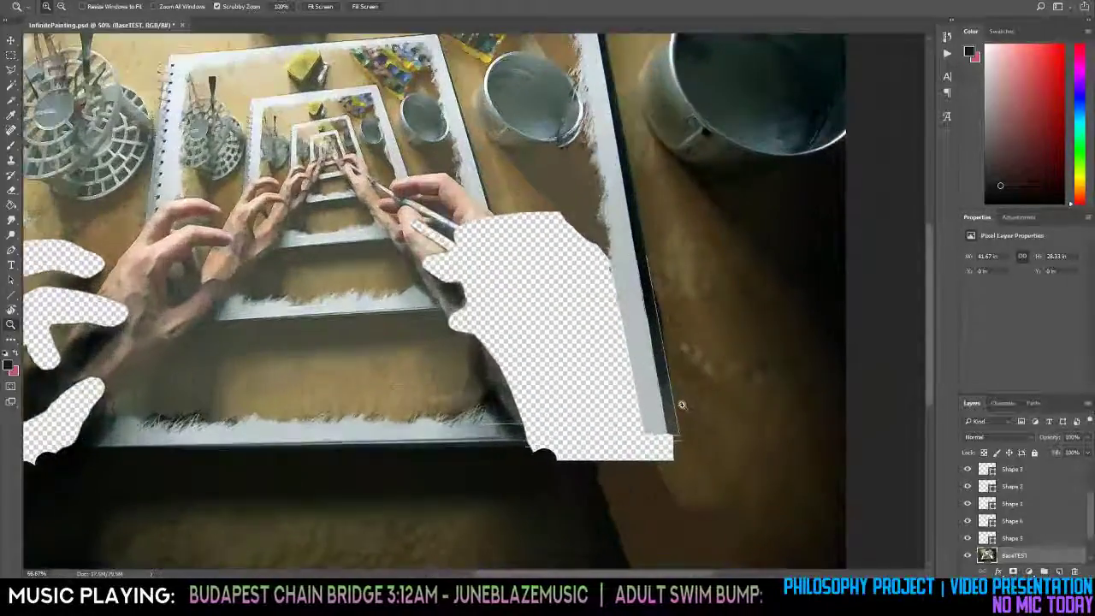
pyautogui.click(682, 406)
pyautogui.click(680, 406)
pyautogui.scroll(2, 651, 327)
# Erase part of the dark bulge outside the upper outer guide line and heal the spot with the adjoining table texture.
pyautogui.press('e')
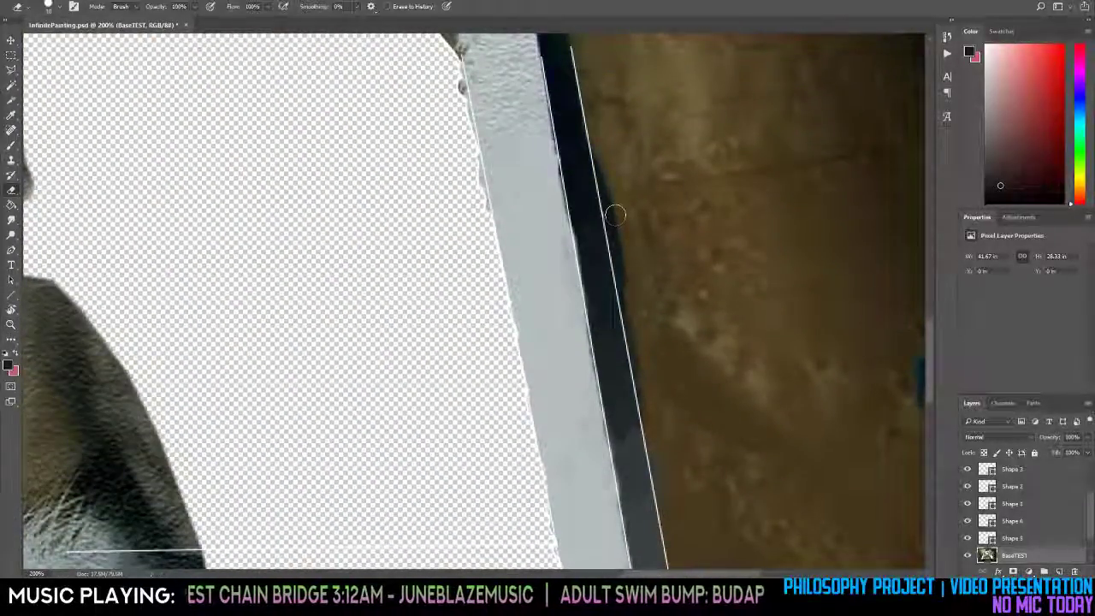
pyautogui.moveTo(615, 190); pyautogui.dragTo(628, 235)
pyautogui.press('j')
pyautogui.moveTo(610, 159)
pyautogui.mouseDown()
pyautogui.moveTo(645, 268)
pyautogui.moveTo(618, 219)
pyautogui.mouseUp()
pyautogui.moveTo(614, 180)
pyautogui.mouseDown()
pyautogui.moveTo(600, 145)
pyautogui.moveTo(643, 281)
pyautogui.mouseUp()
pyautogui.moveTo(617, 142); pyautogui.dragTo(614, 199)
pyautogui.moveTo(609, 155); pyautogui.dragTo(609, 176)
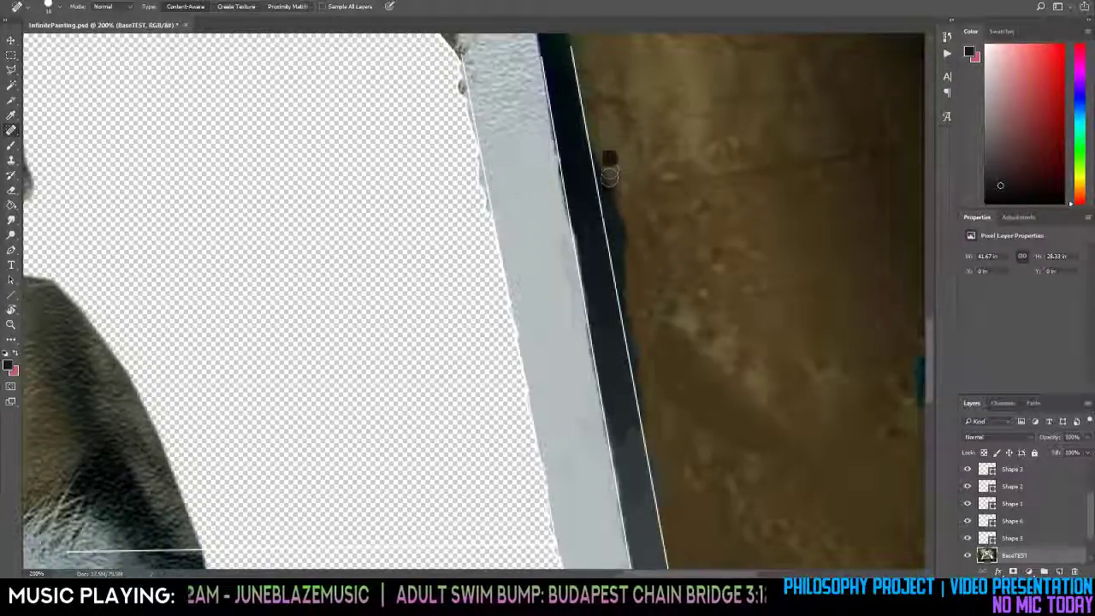
pyautogui.moveTo(647, 214); pyautogui.dragTo(635, 250)
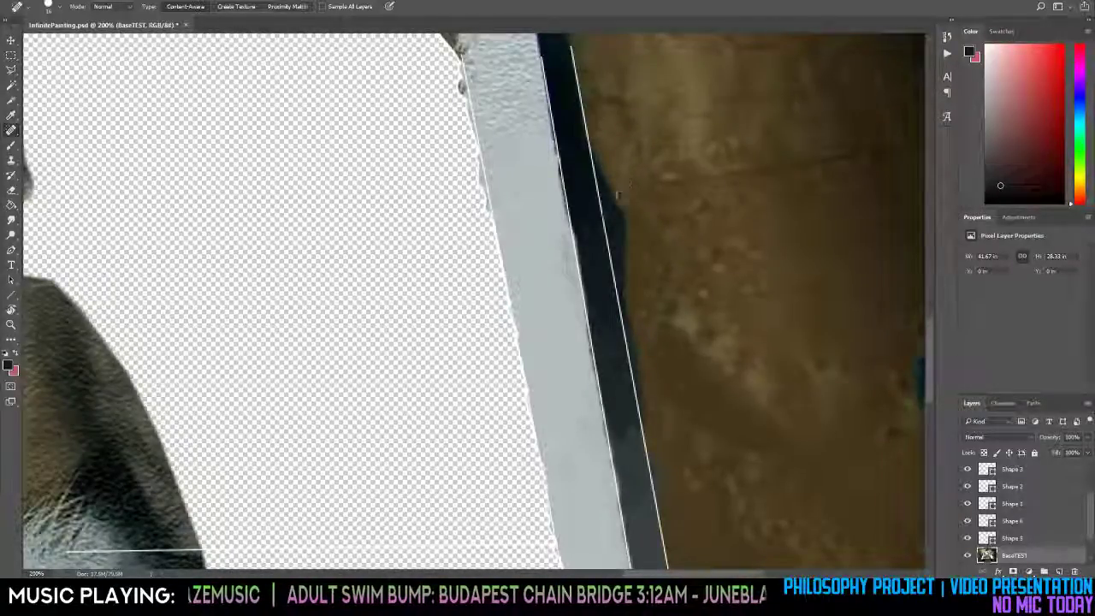
# Shrink the upper part of the dark bulge with healing strokes along its table side.
pyautogui.moveTo(618, 162); pyautogui.dragTo(643, 284)
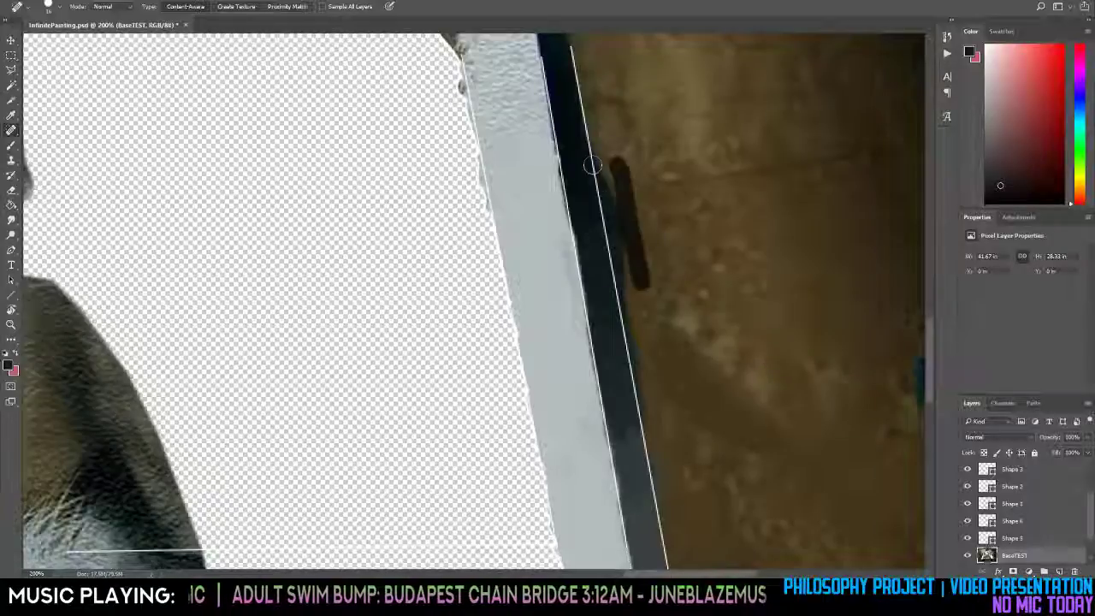
pyautogui.moveTo(611, 166)
pyautogui.mouseDown()
pyautogui.moveTo(626, 233)
pyautogui.moveTo(609, 158)
pyautogui.moveTo(638, 279)
pyautogui.moveTo(610, 189)
pyautogui.moveTo(631, 253)
pyautogui.mouseUp()
pyautogui.moveTo(627, 197); pyautogui.dragTo(631, 224)
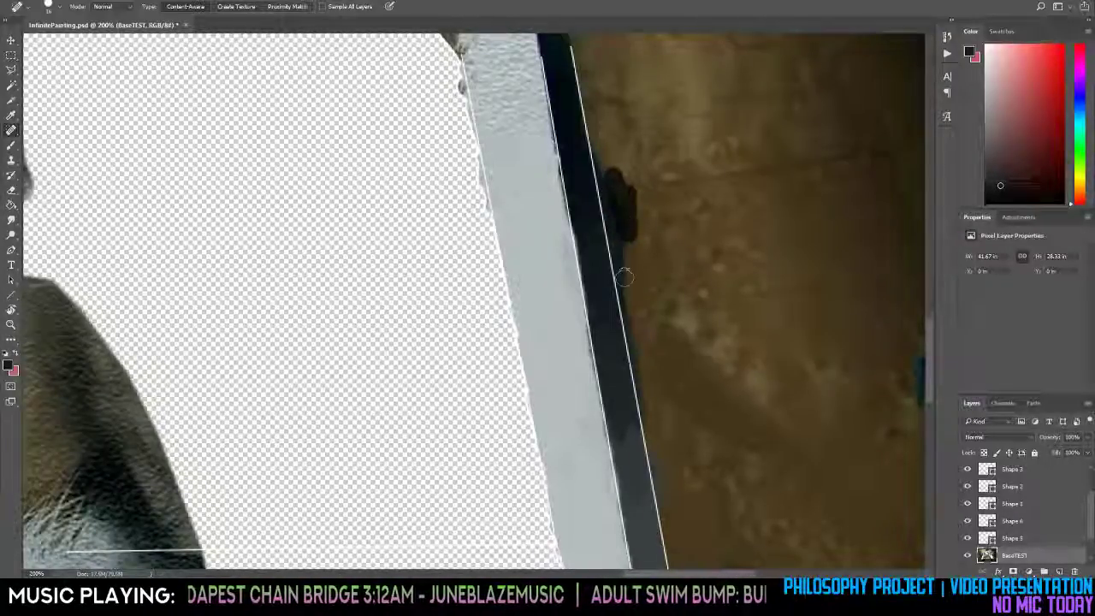
pyautogui.moveTo(617, 183); pyautogui.dragTo(629, 241)
pyautogui.moveTo(618, 166); pyautogui.dragTo(616, 233)
pyautogui.moveTo(609, 168); pyautogui.dragTo(632, 252)
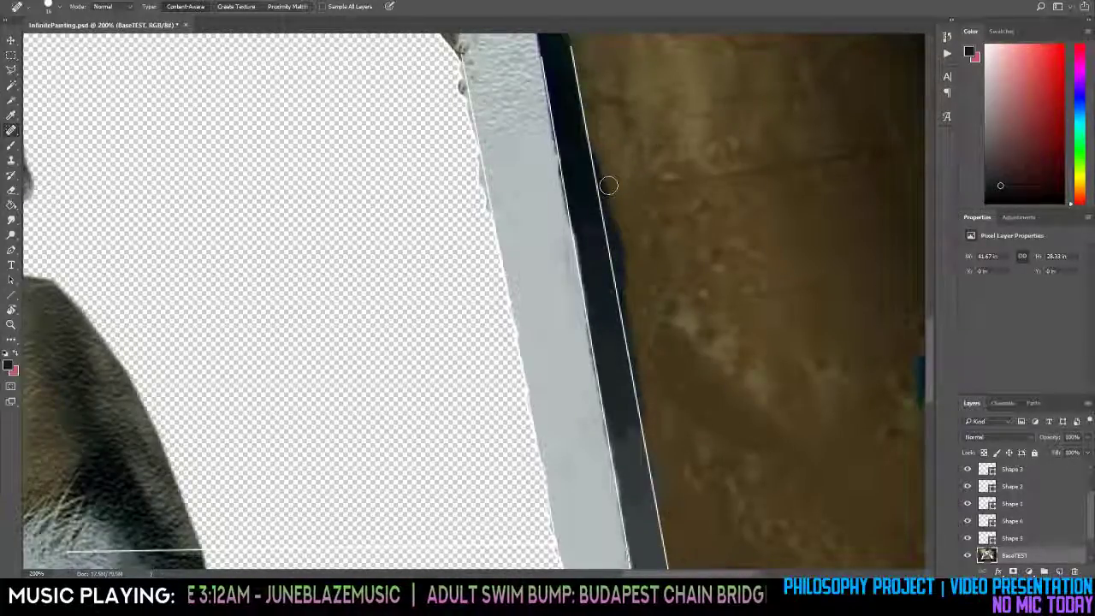
# Trim the rest of the dark bulge back to the outer guide line by healing table texture along it.
pyautogui.moveTo(626, 259); pyautogui.dragTo(629, 263)
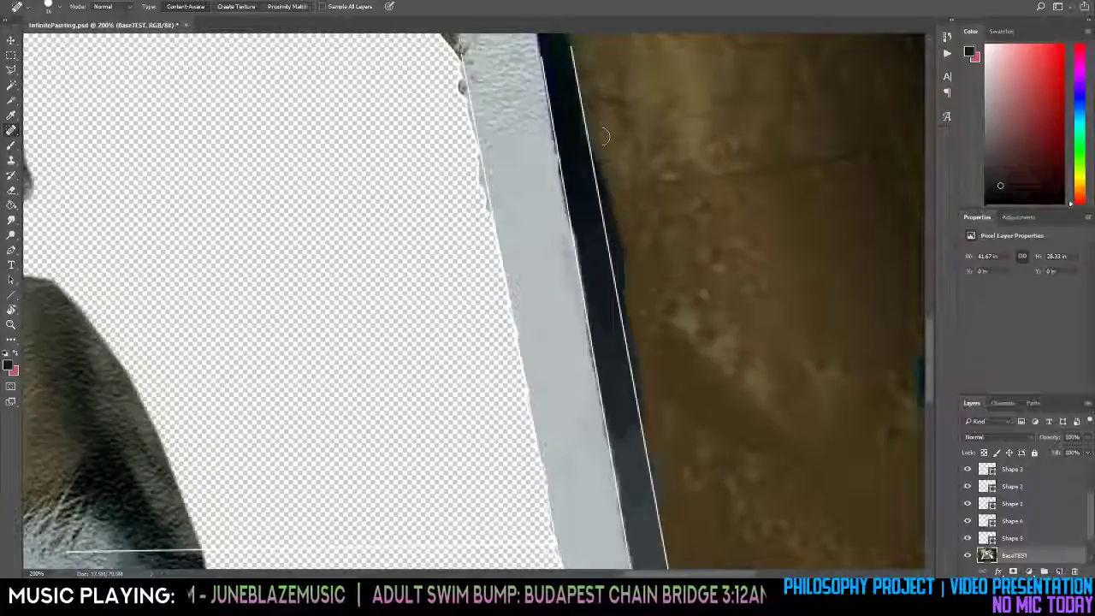
pyautogui.moveTo(600, 148); pyautogui.dragTo(613, 234)
pyautogui.moveTo(601, 150); pyautogui.dragTo(626, 275)
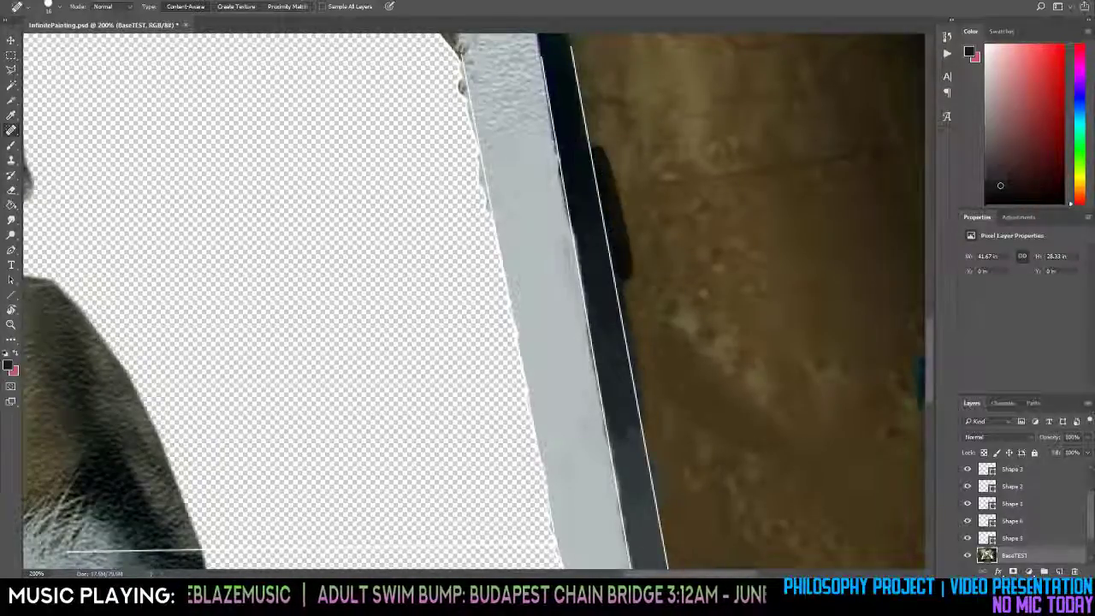
pyautogui.moveTo(598, 138); pyautogui.dragTo(621, 265)
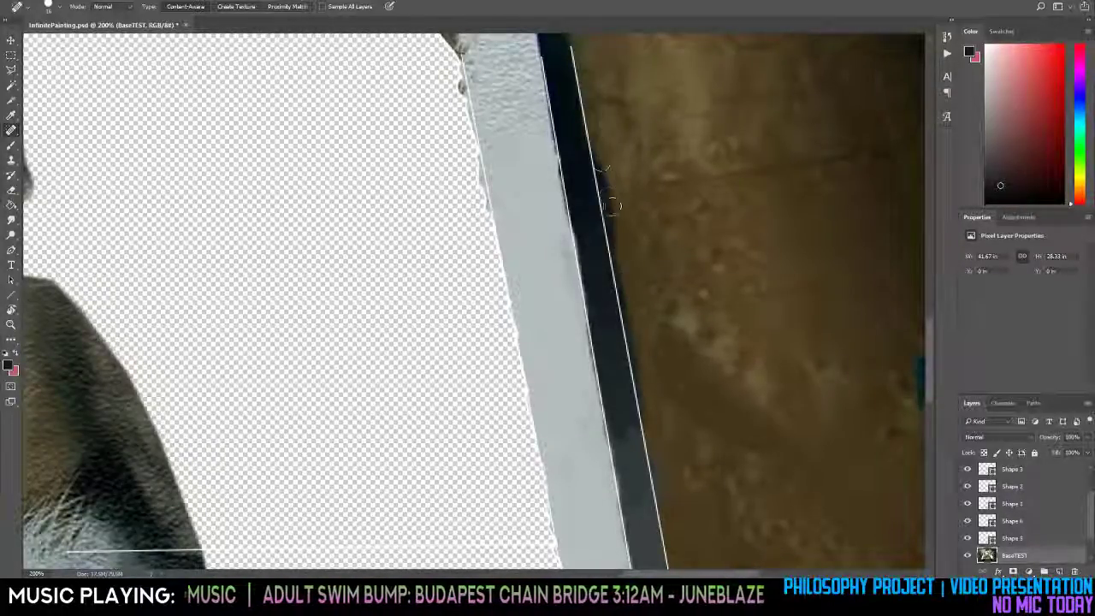
pyautogui.moveTo(591, 135); pyautogui.dragTo(608, 210)
pyautogui.moveTo(590, 131); pyautogui.dragTo(633, 284)
pyautogui.moveTo(602, 190); pyautogui.dragTo(629, 306)
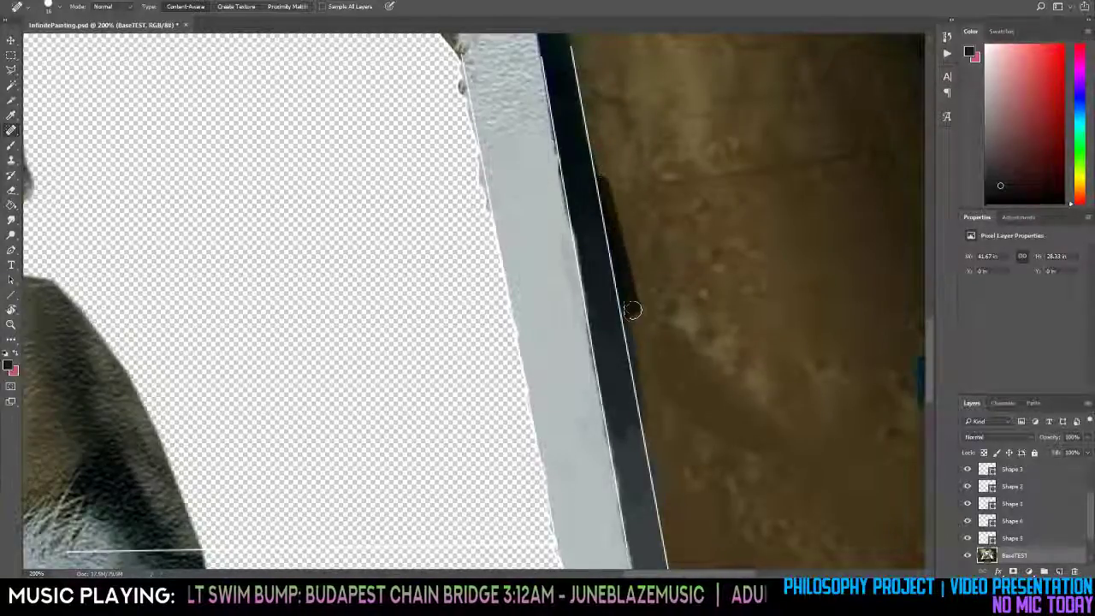
pyautogui.scroll(-3, 629, 257)
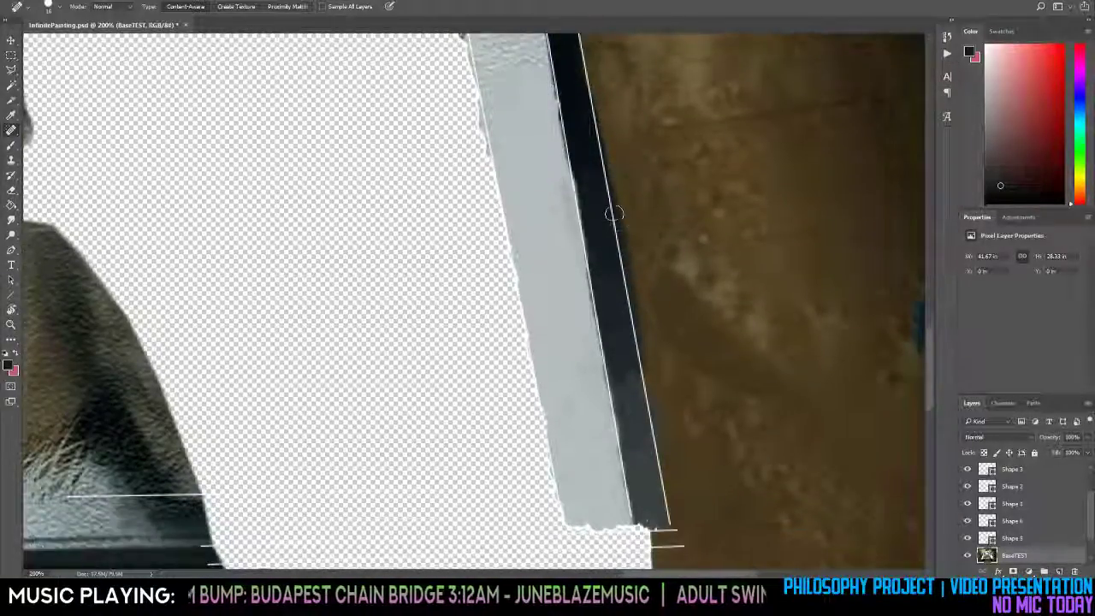
pyautogui.moveTo(629, 294); pyautogui.dragTo(637, 352)
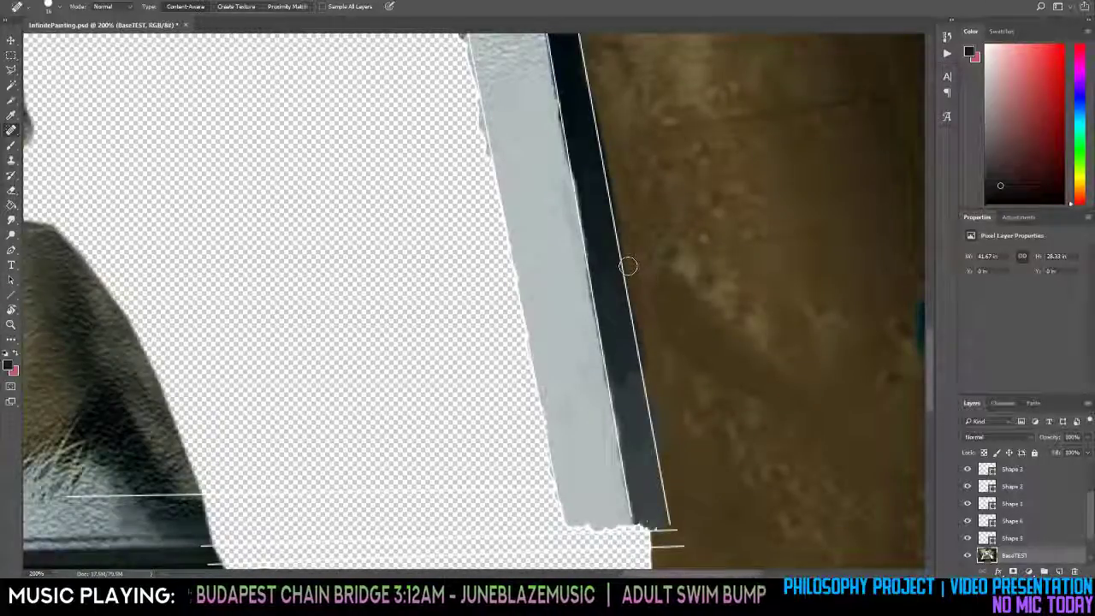
# Heal the outer edge of the dark border along the lower part of the page with the Spot Healing Brush.
pyautogui.moveTo(628, 262); pyautogui.dragTo(647, 419)
pyautogui.moveTo(647, 366); pyautogui.dragTo(663, 454)
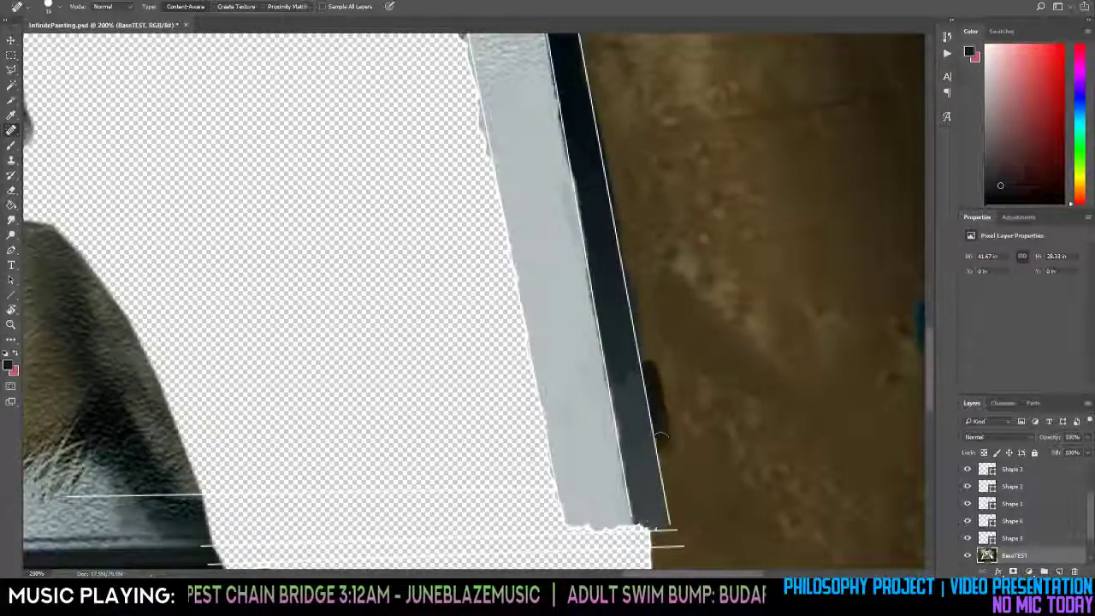
pyautogui.moveTo(629, 275); pyautogui.dragTo(657, 436)
pyautogui.moveTo(630, 275); pyautogui.dragTo(657, 439)
pyautogui.moveTo(631, 308); pyautogui.dragTo(657, 436)
pyautogui.moveTo(649, 385); pyautogui.dragTo(664, 466)
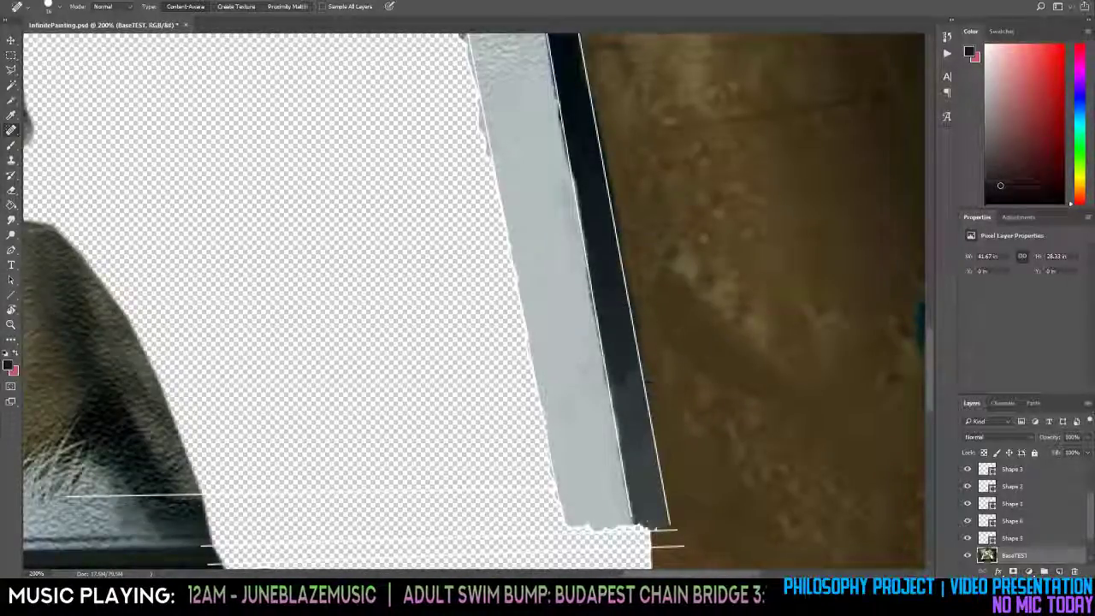
# Examine the repaired page edge close up and within the whole composition.
pyautogui.scroll(5, 561, 202)
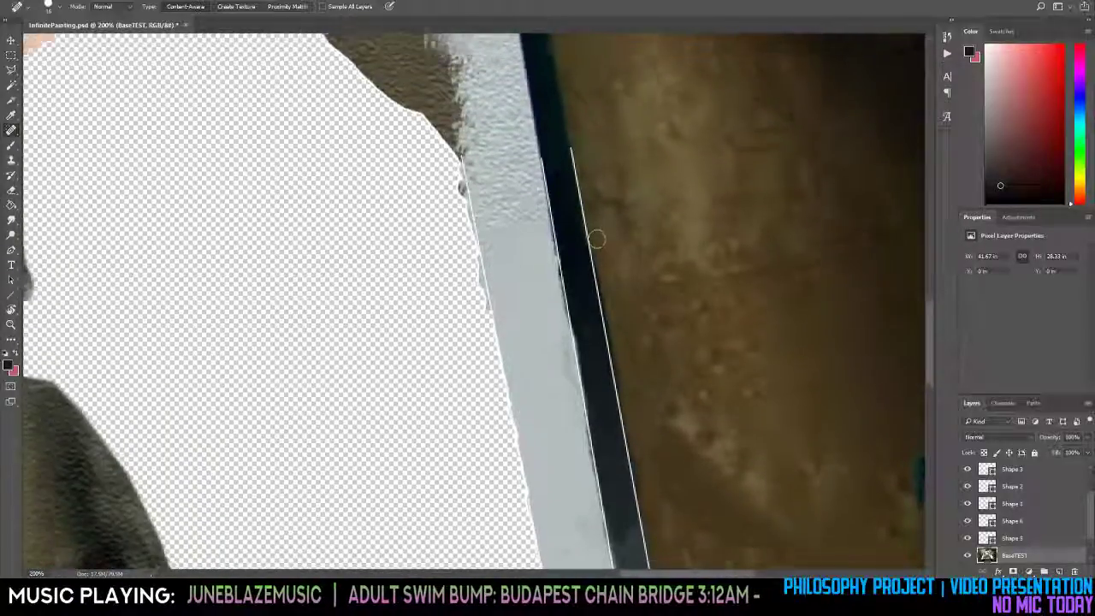
pyautogui.scroll(1, 561, 202)
pyautogui.press('z')
pyautogui.keyDown('alt'); pyautogui.click(602, 239); pyautogui.keyUp('alt')
pyautogui.keyDown('alt'); pyautogui.click(603, 242); pyautogui.keyUp('alt')
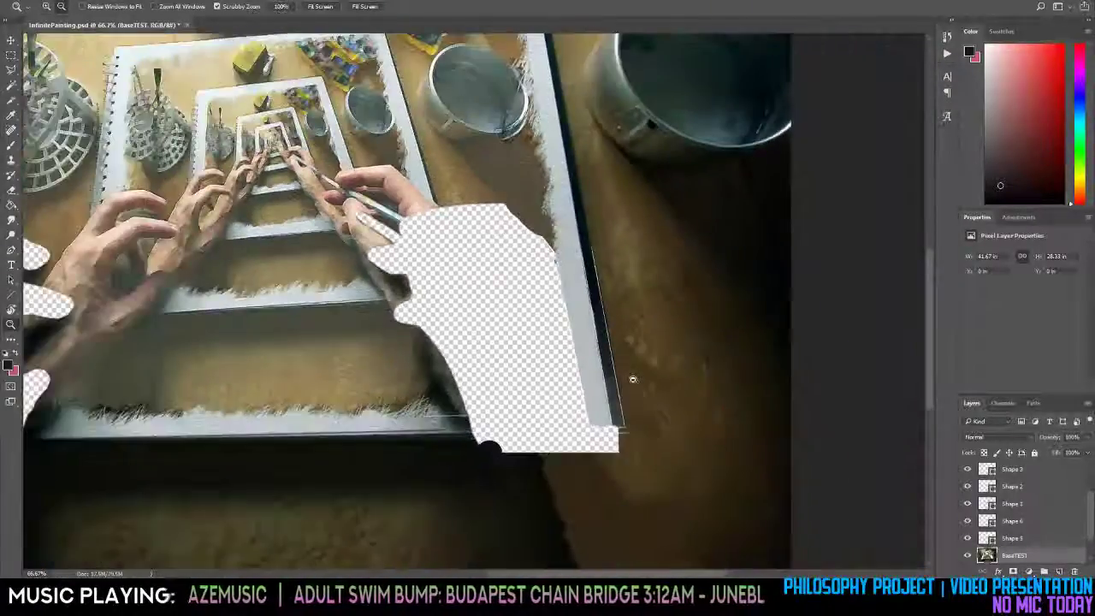
pyautogui.keyDown('alt'); pyautogui.click(637, 395); pyautogui.keyUp('alt')
pyautogui.keyDown('alt'); pyautogui.click(633, 394); pyautogui.keyUp('alt')
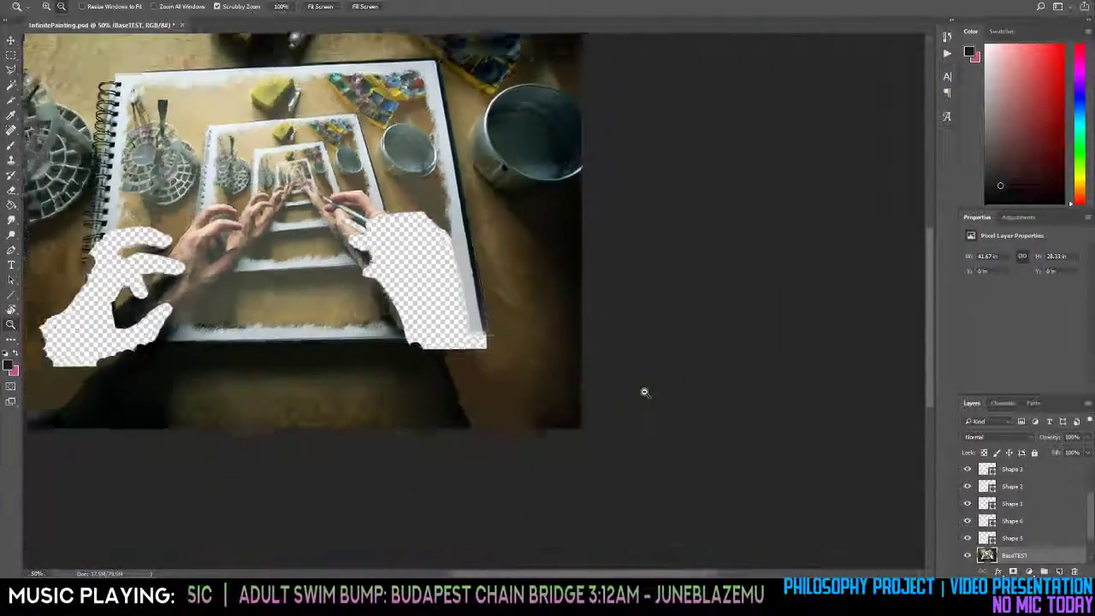
pyautogui.click(665, 372)
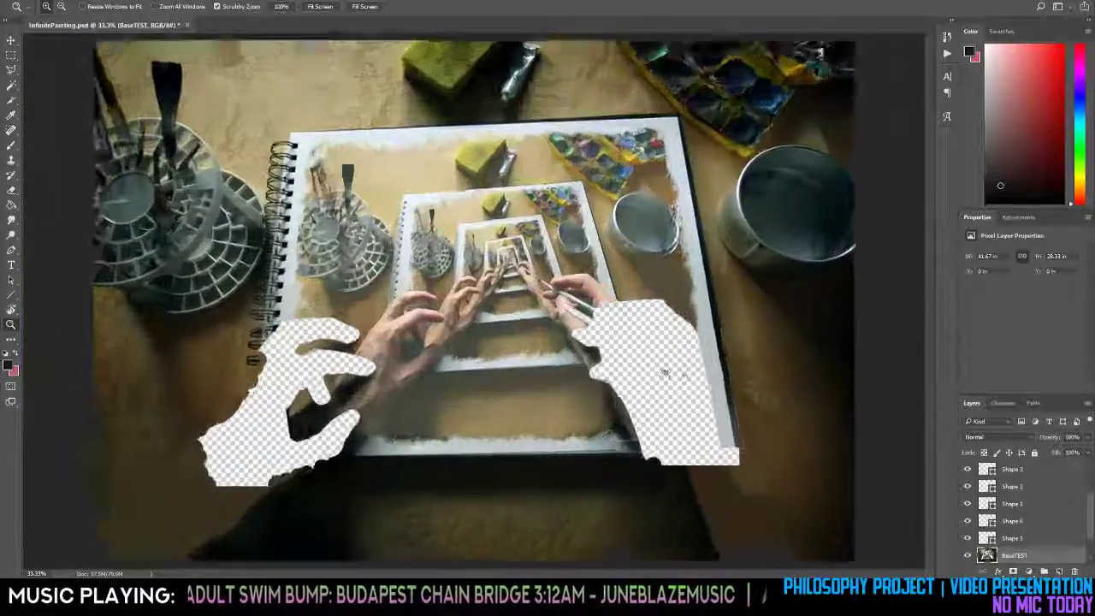
pyautogui.click(676, 376)
pyautogui.click(676, 377)
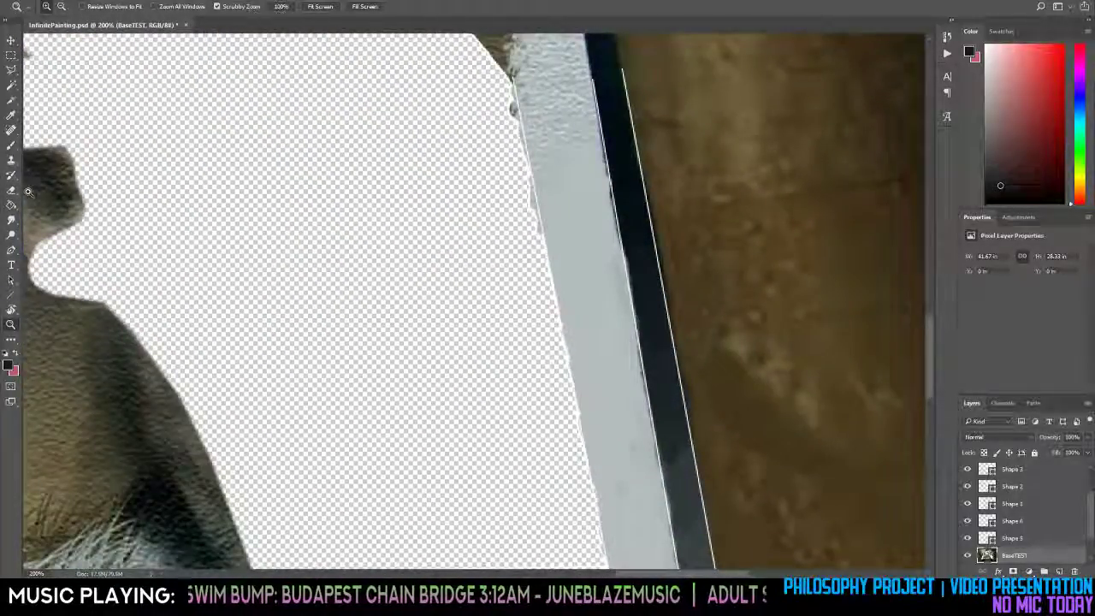
# Use the Patch tool to copy paper texture into the smooth area just below the textured part of the light strip.
pyautogui.click(11, 130)
pyautogui.rightClick(10, 130)
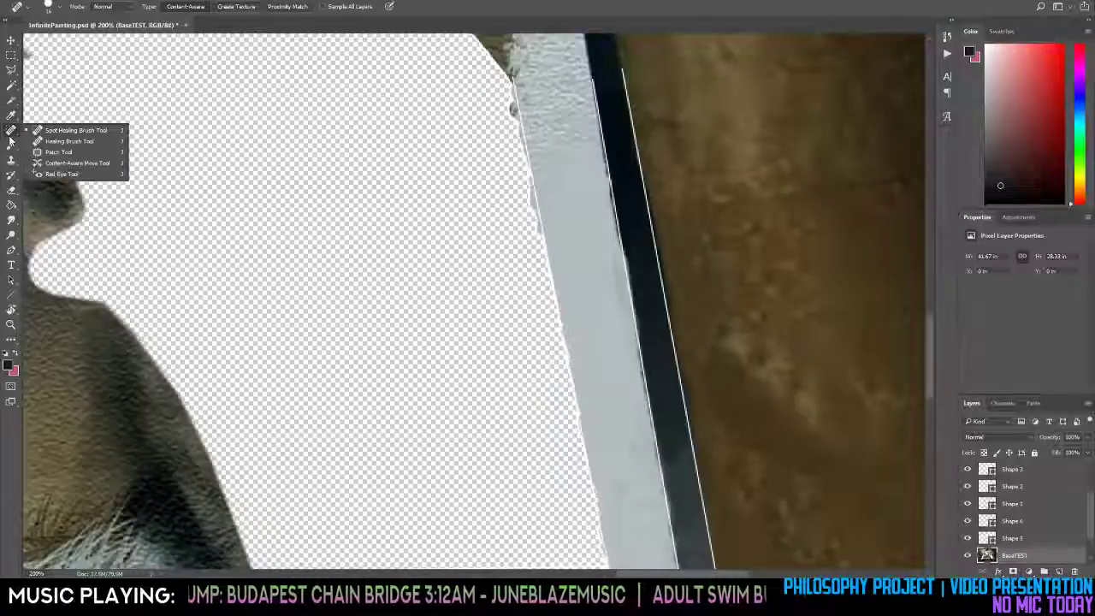
pyautogui.click(60, 152)
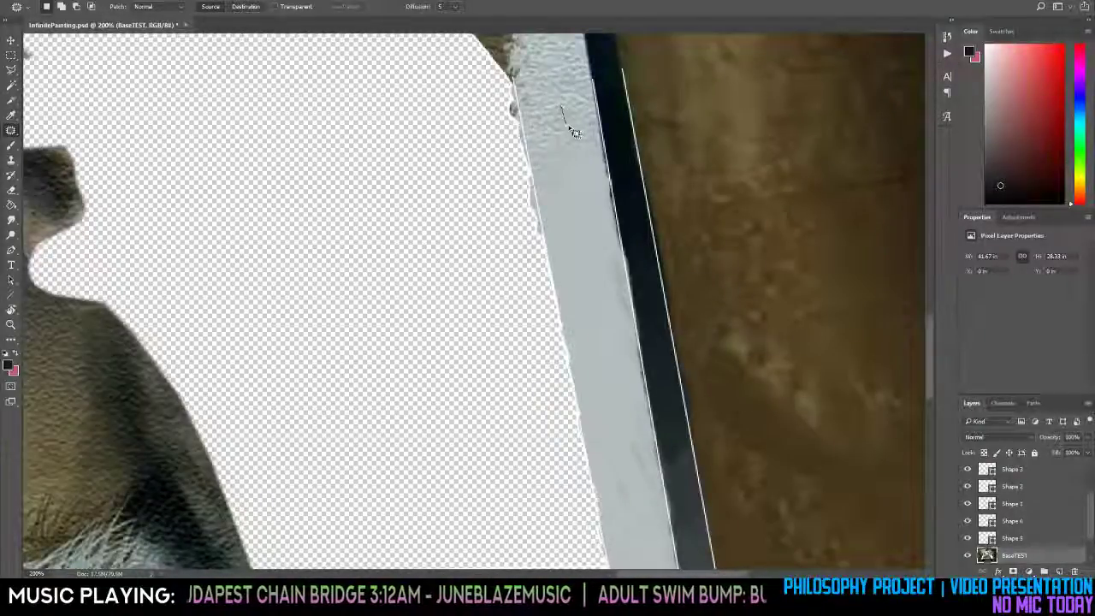
pyautogui.moveTo(579, 109); pyautogui.dragTo(581, 122)
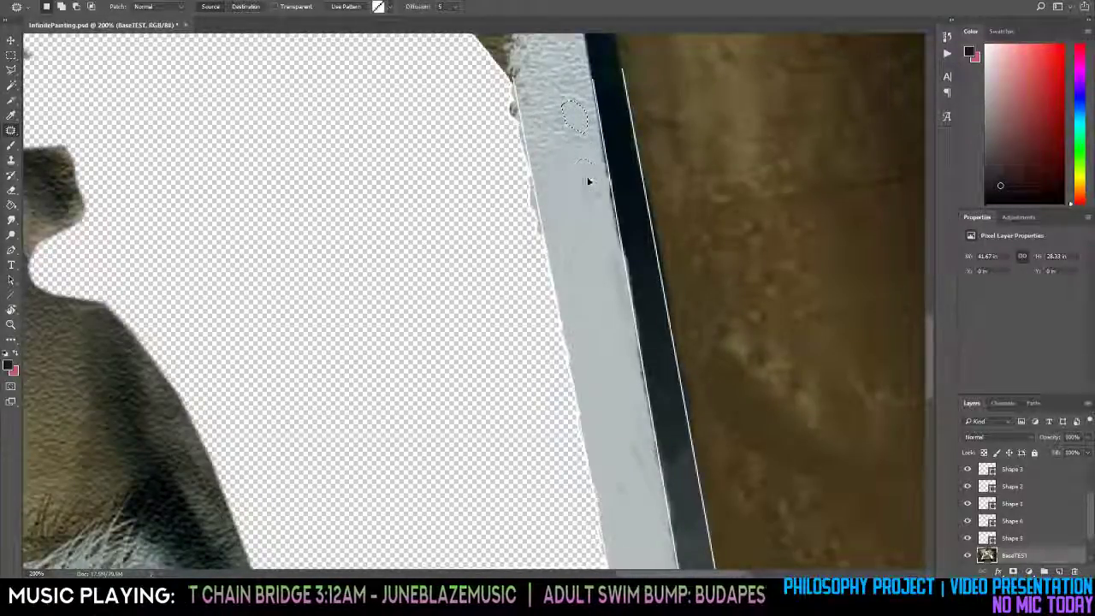
pyautogui.moveTo(589, 182); pyautogui.dragTo(567, 128)
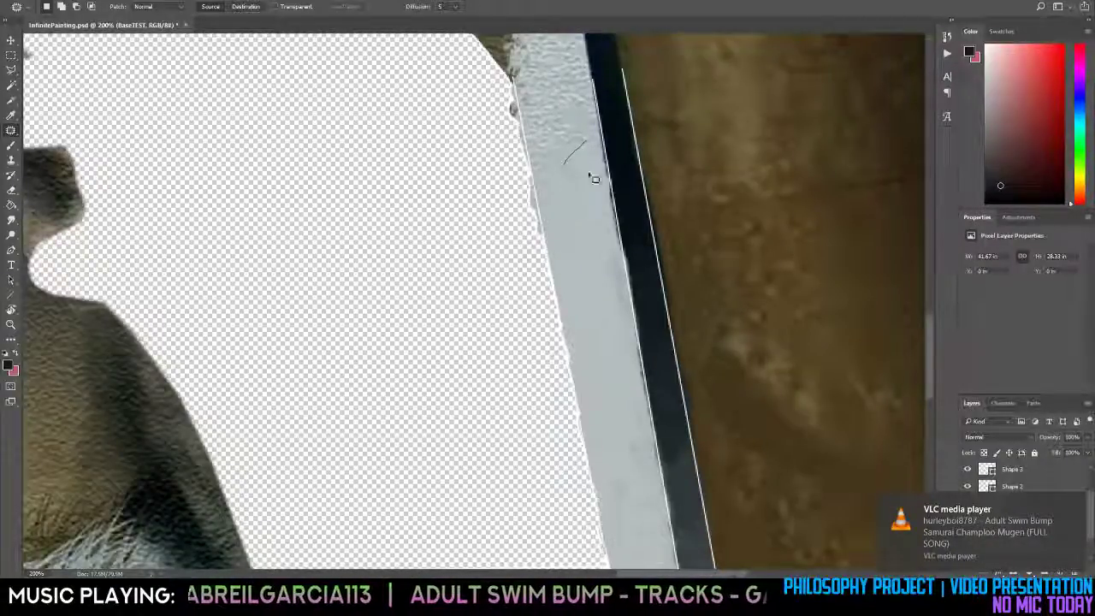
pyautogui.moveTo(573, 129); pyautogui.dragTo(563, 150)
pyautogui.click(575, 241)
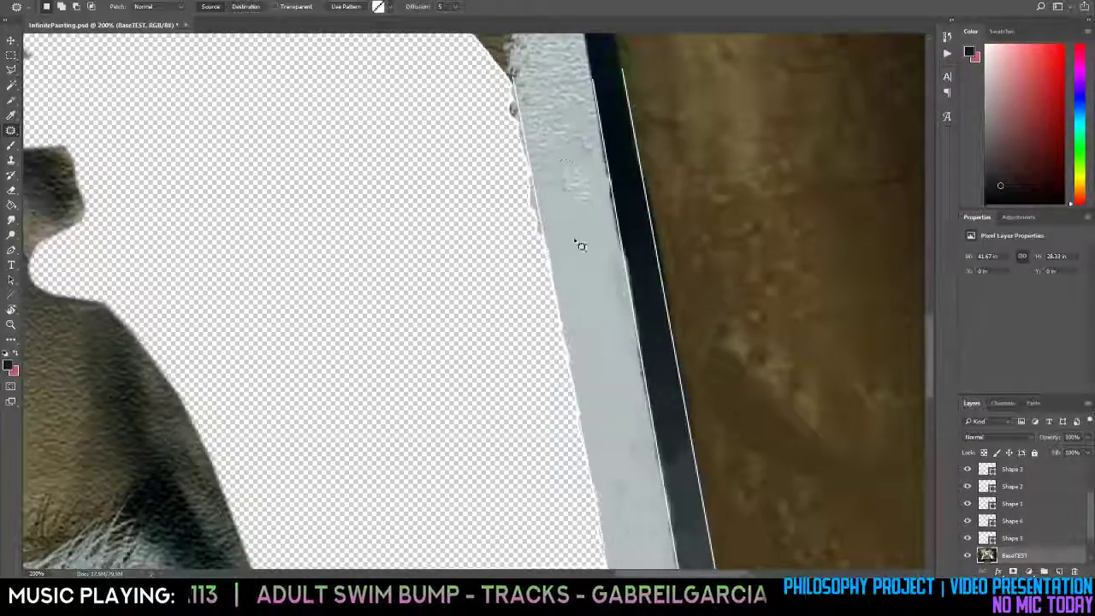
pyautogui.moveTo(563, 229); pyautogui.dragTo(565, 188)
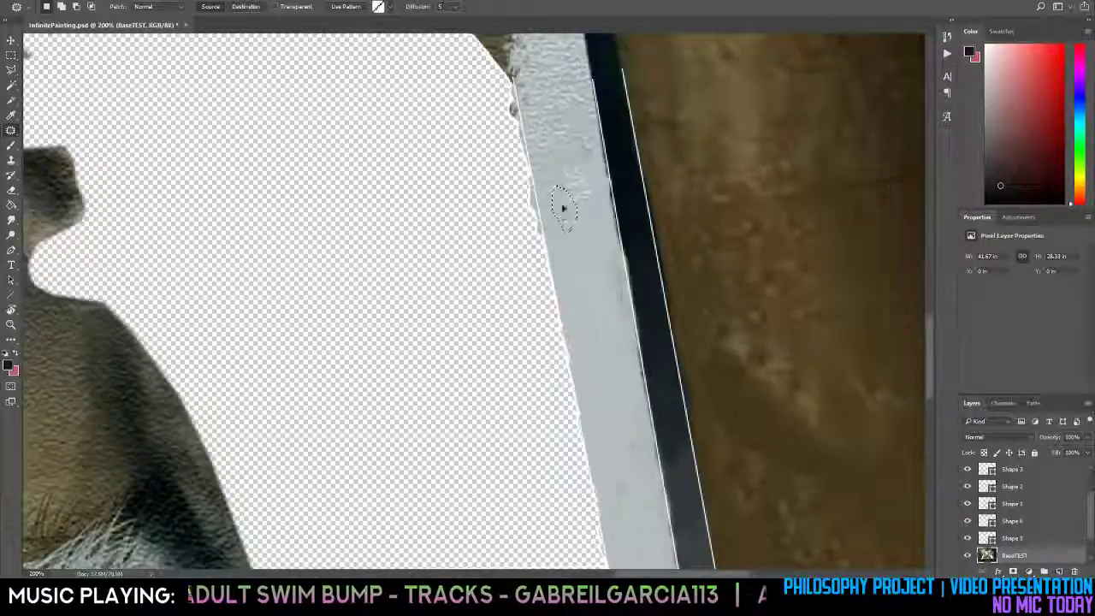
# Patch a small area in the textured part of the light strip beside the dark border, viewing it at 300%.
pyautogui.press('z')
pyautogui.click(585, 195)
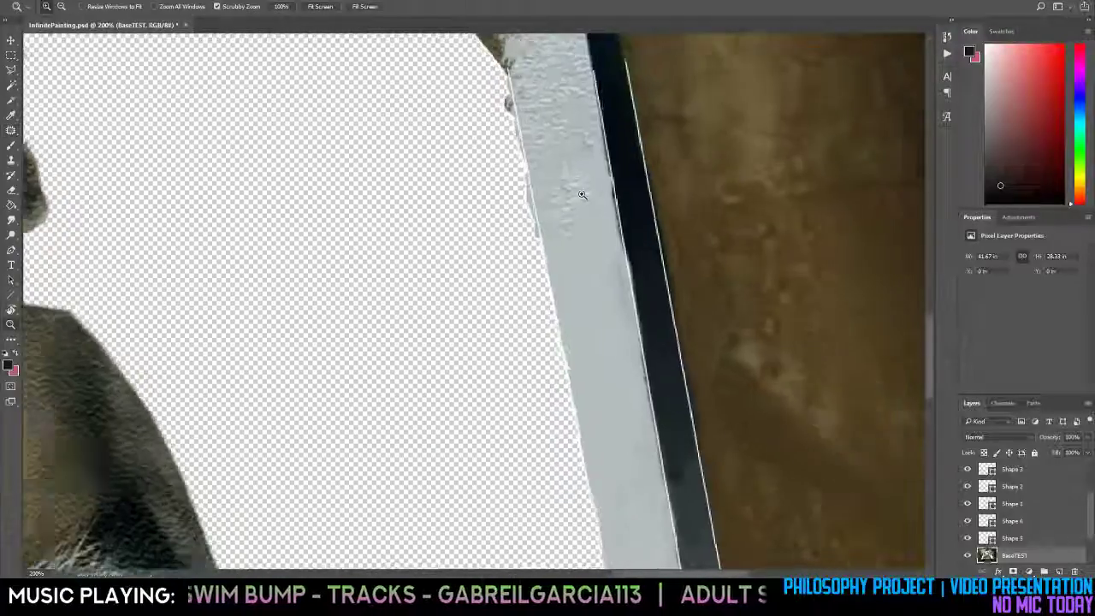
pyautogui.press('space')
pyautogui.moveTo(603, 184); pyautogui.dragTo(536, 231)
pyautogui.click(11, 130)
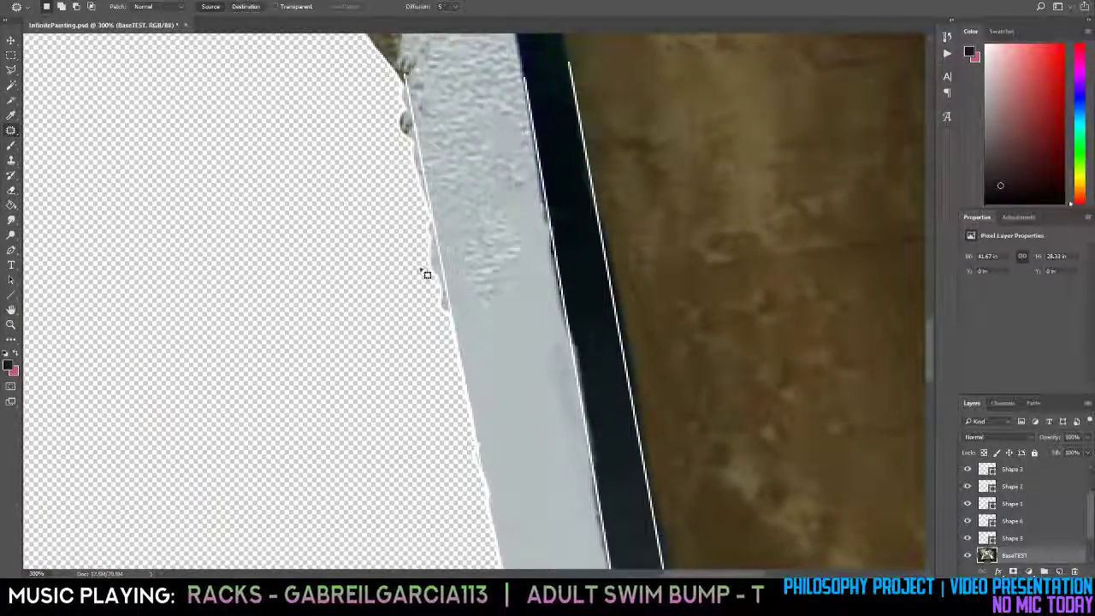
pyautogui.moveTo(495, 119)
pyautogui.mouseDown()
pyautogui.moveTo(514, 225)
pyautogui.moveTo(539, 228)
pyautogui.moveTo(500, 130)
pyautogui.mouseUp()
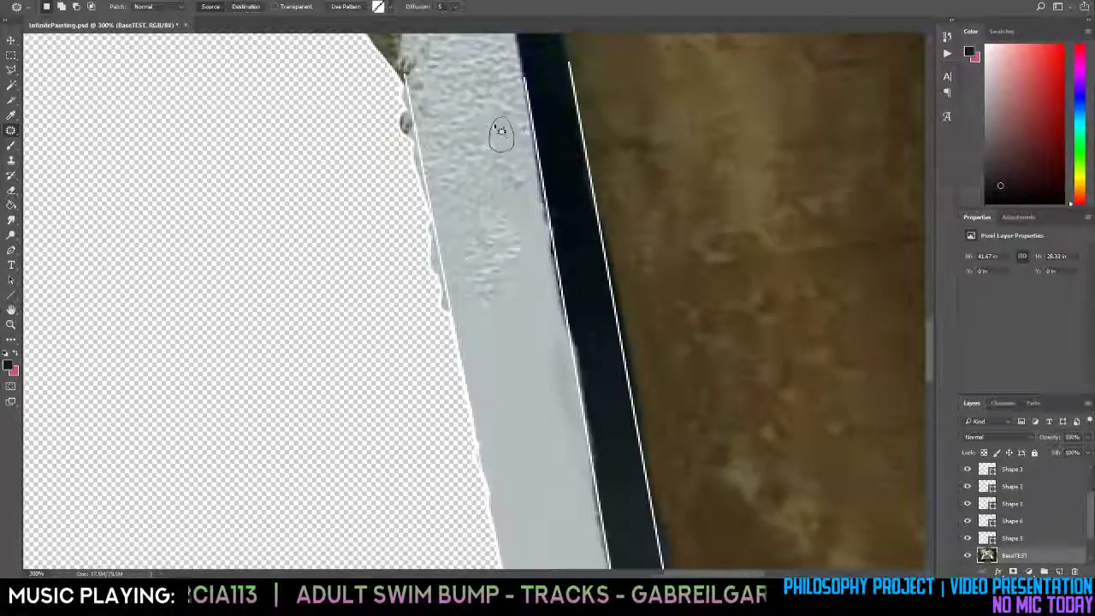
pyautogui.moveTo(432, 122); pyautogui.dragTo(431, 123)
pyautogui.hotkey('ctrl', 'd')
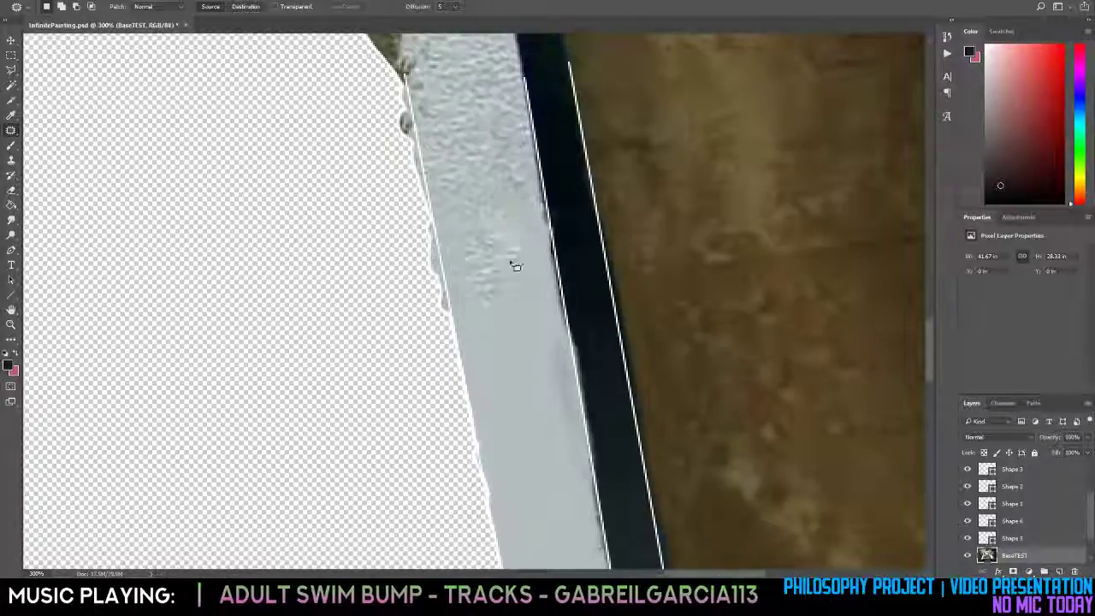
# Patch the smooth areas of the light strip near the dark border with paper texture from higher up.
pyautogui.moveTo(524, 200)
pyautogui.mouseDown()
pyautogui.moveTo(520, 230)
pyautogui.moveTo(534, 234)
pyautogui.mouseUp()
pyautogui.moveTo(514, 301)
pyautogui.mouseDown()
pyautogui.moveTo(546, 254)
pyautogui.moveTo(536, 233)
pyautogui.moveTo(531, 259)
pyautogui.moveTo(475, 169)
pyautogui.moveTo(463, 102)
pyautogui.mouseUp()
pyautogui.scroll(-1, 512, 287)
pyautogui.hotkey('ctrl', 'd')
pyautogui.moveTo(512, 242)
pyautogui.mouseDown()
pyautogui.moveTo(497, 302)
pyautogui.moveTo(517, 267)
pyautogui.moveTo(513, 240)
pyautogui.mouseUp()
pyautogui.moveTo(508, 280); pyautogui.dragTo(460, 118)
# Extend the paper texture down the cutout side and middle of the light strip with two patches from above.
pyautogui.click(520, 350)
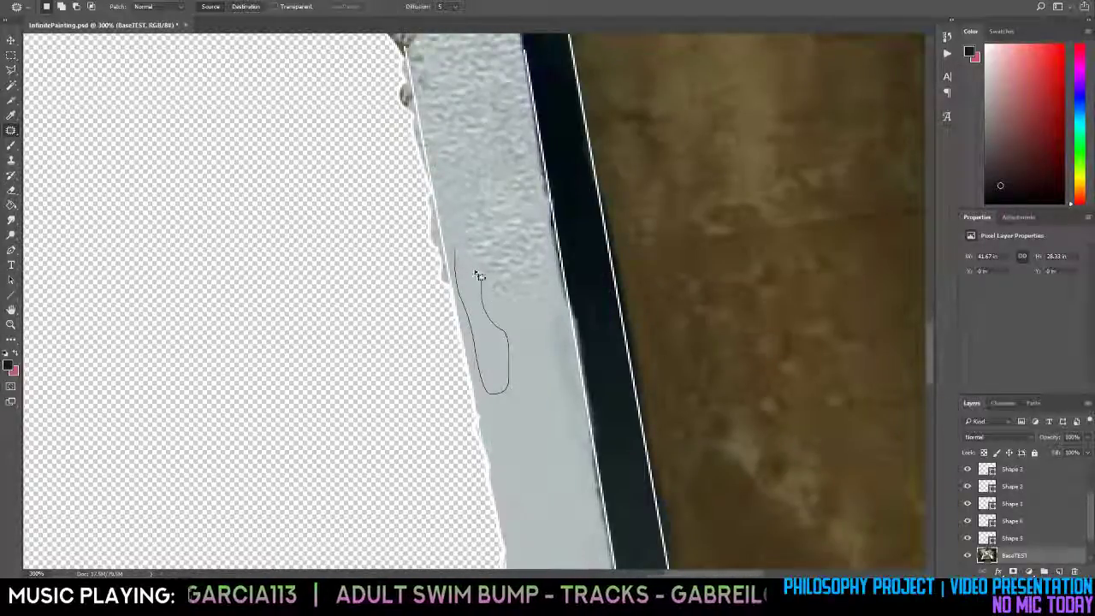
pyautogui.moveTo(479, 275)
pyautogui.mouseDown()
pyautogui.moveTo(479, 320)
pyautogui.moveTo(467, 88)
pyautogui.moveTo(498, 179)
pyautogui.mouseUp()
pyautogui.hotkey('ctrl', 'd')
pyautogui.moveTo(529, 293)
pyautogui.mouseDown()
pyautogui.moveTo(503, 327)
pyautogui.moveTo(511, 395)
pyautogui.moveTo(556, 332)
pyautogui.moveTo(516, 292)
pyautogui.mouseUp()
pyautogui.moveTo(537, 372); pyautogui.dragTo(490, 147)
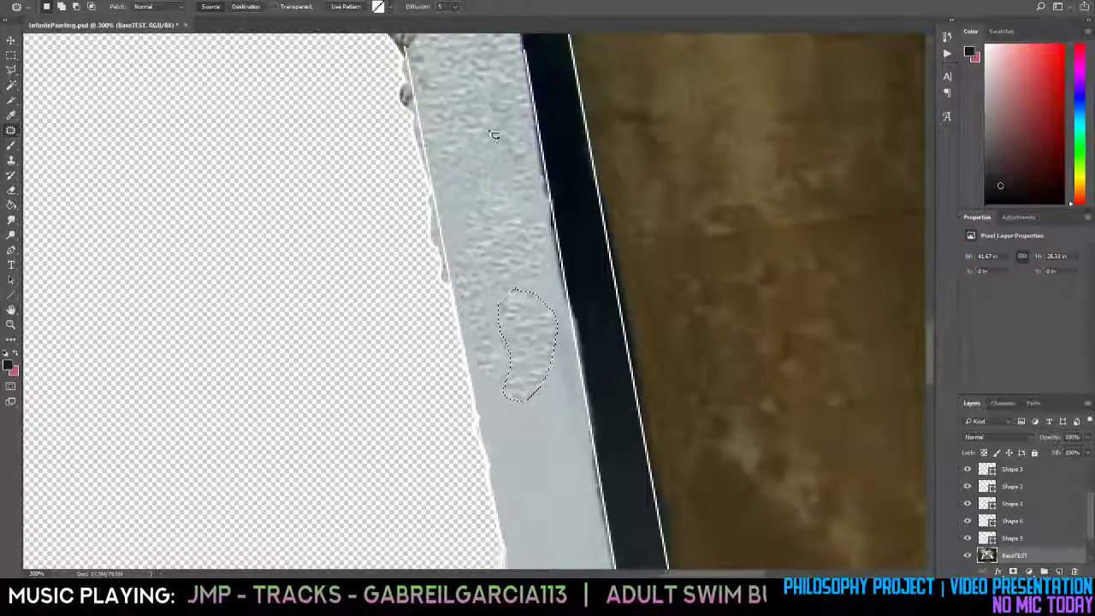
pyautogui.hotkey('ctrl', 'd')
# Patch the remaining smooth sliver of the strip alongside the dark border with texture from above.
pyautogui.moveTo(456, 266)
pyautogui.mouseDown()
pyautogui.moveTo(462, 210)
pyautogui.moveTo(456, 261)
pyautogui.mouseUp()
pyautogui.hotkey('ctrl', 'd')
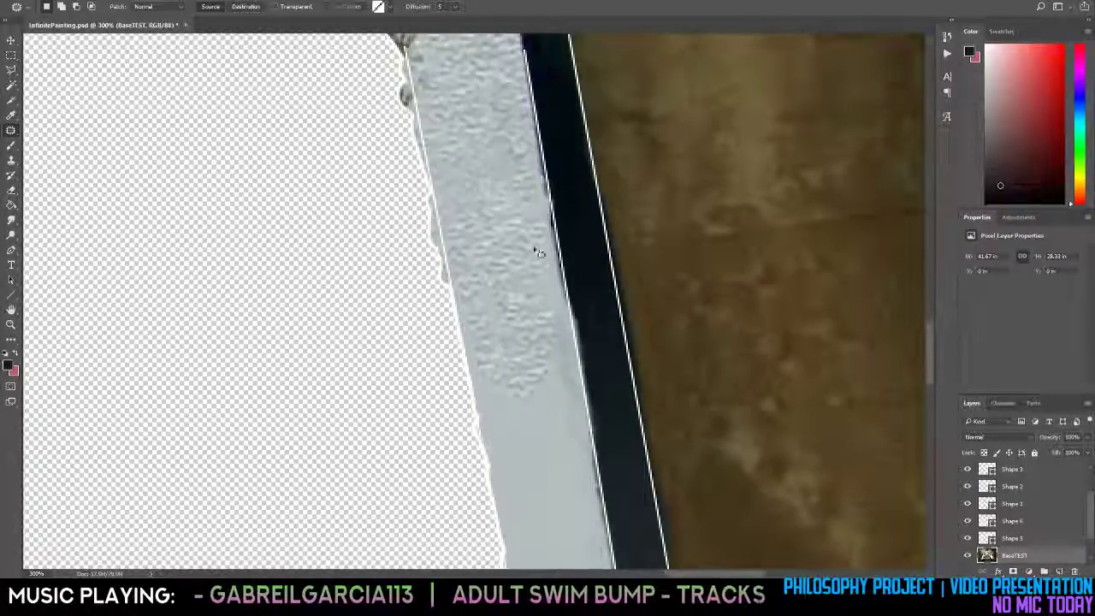
pyautogui.moveTo(550, 315)
pyautogui.mouseDown()
pyautogui.moveTo(552, 265)
pyautogui.moveTo(470, 110)
pyautogui.mouseUp()
pyautogui.hotkey('ctrl', 'd')
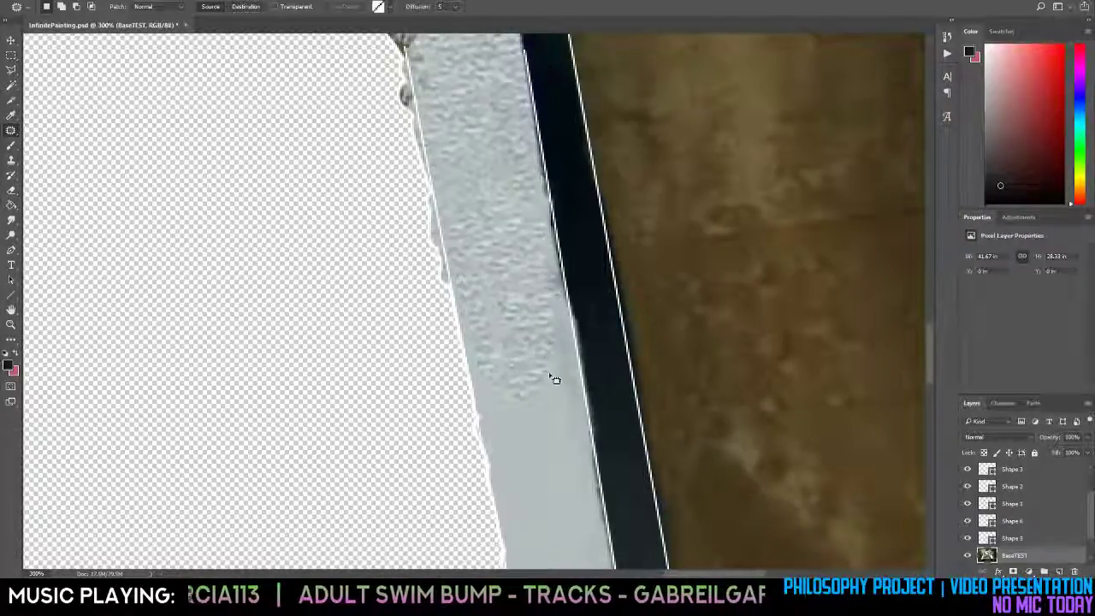
# Patch a long curved area lower down the strip, from the dark border toward the cutout, with texture from above.
pyautogui.scroll(-3, 552, 359)
pyautogui.moveTo(560, 223); pyautogui.dragTo(526, 308)
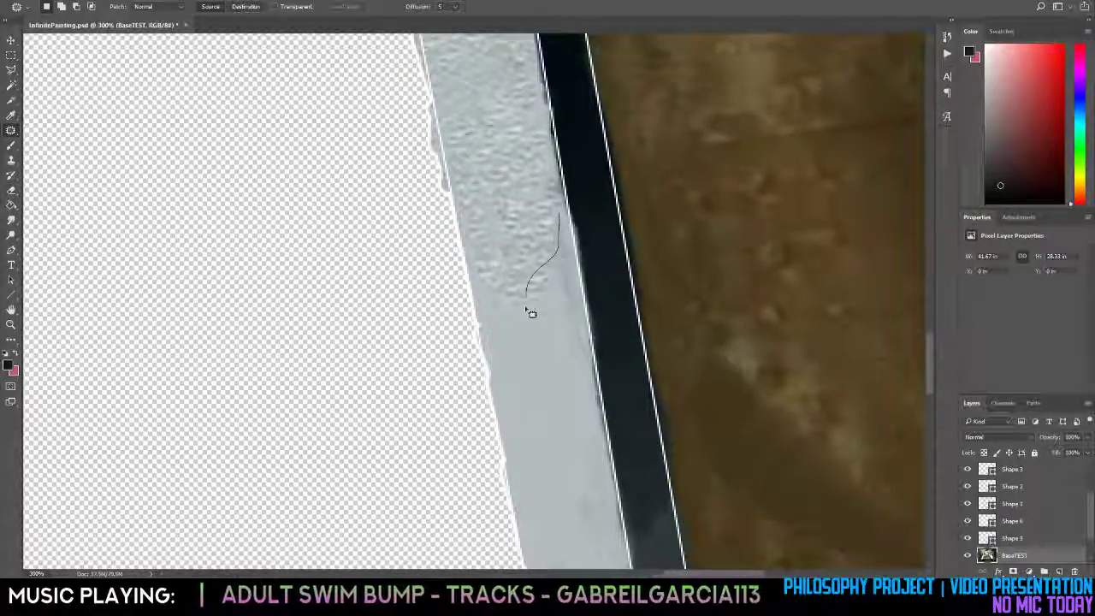
pyautogui.moveTo(519, 392); pyautogui.dragTo(576, 321)
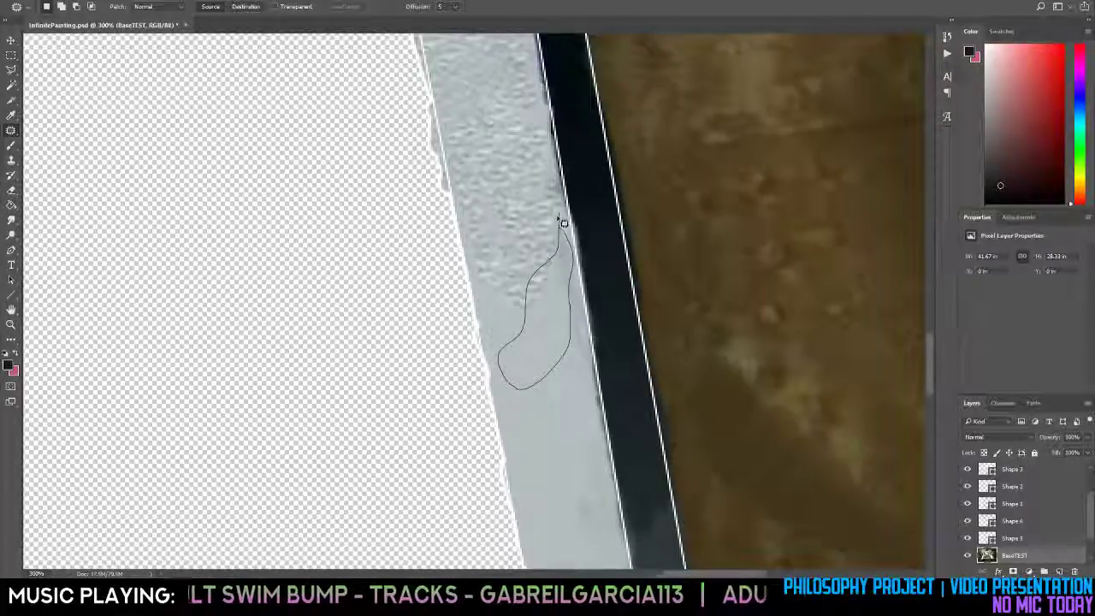
pyautogui.moveTo(561, 219); pyautogui.dragTo(558, 214)
pyautogui.moveTo(538, 377)
pyautogui.mouseDown()
pyautogui.moveTo(482, 160)
pyautogui.moveTo(504, 115)
pyautogui.mouseUp()
pyautogui.click(515, 298)
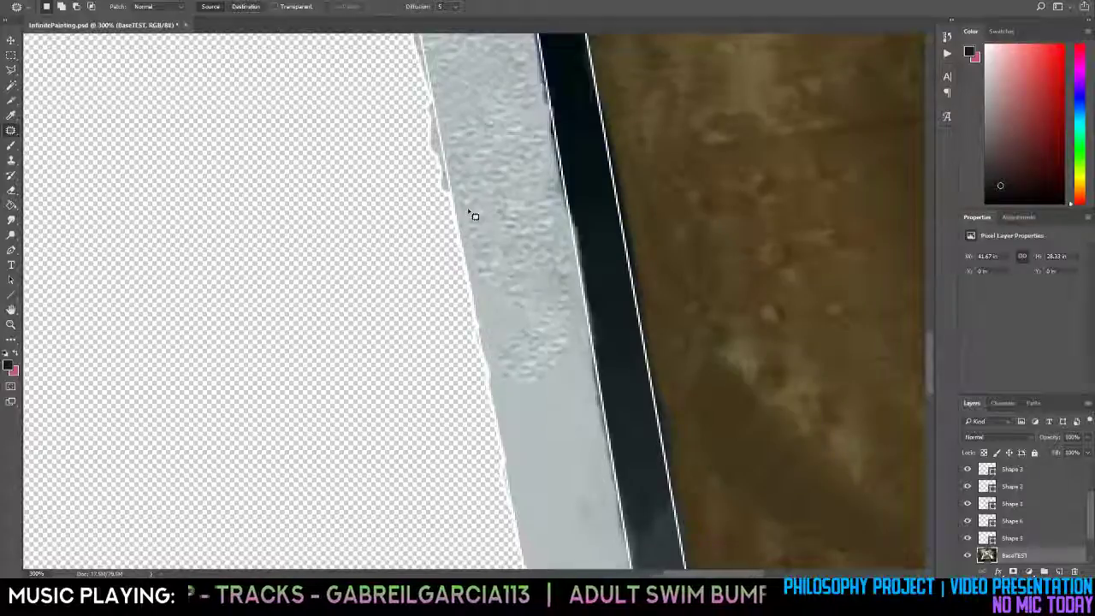
# Patch the smooth area along the strip's edge next to the transparent cutout with paper texture.
pyautogui.moveTo(476, 315); pyautogui.dragTo(489, 380)
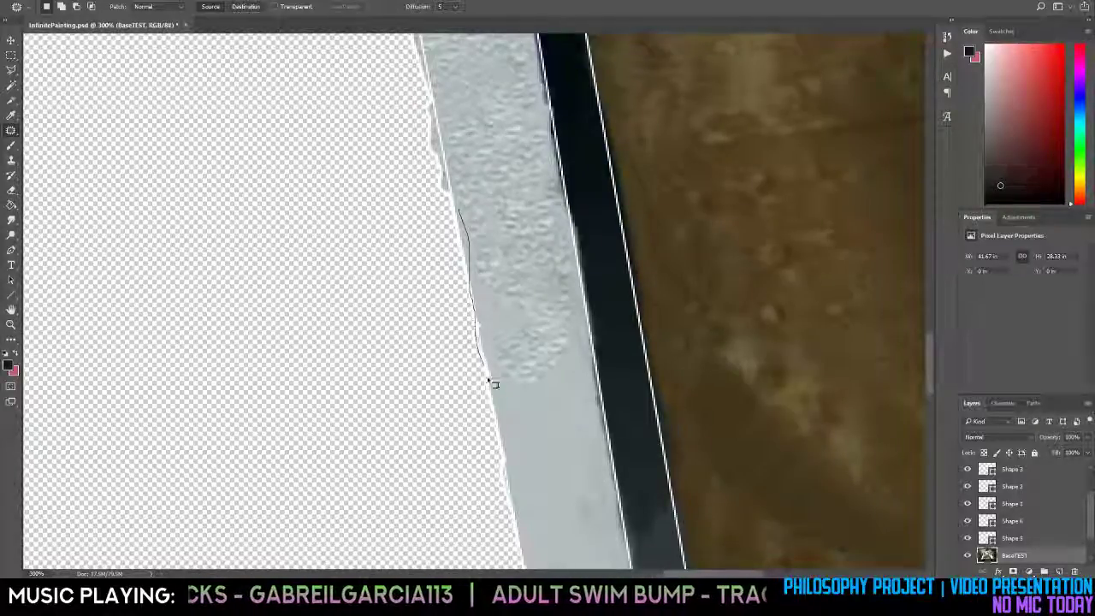
pyautogui.moveTo(478, 218); pyautogui.dragTo(477, 218)
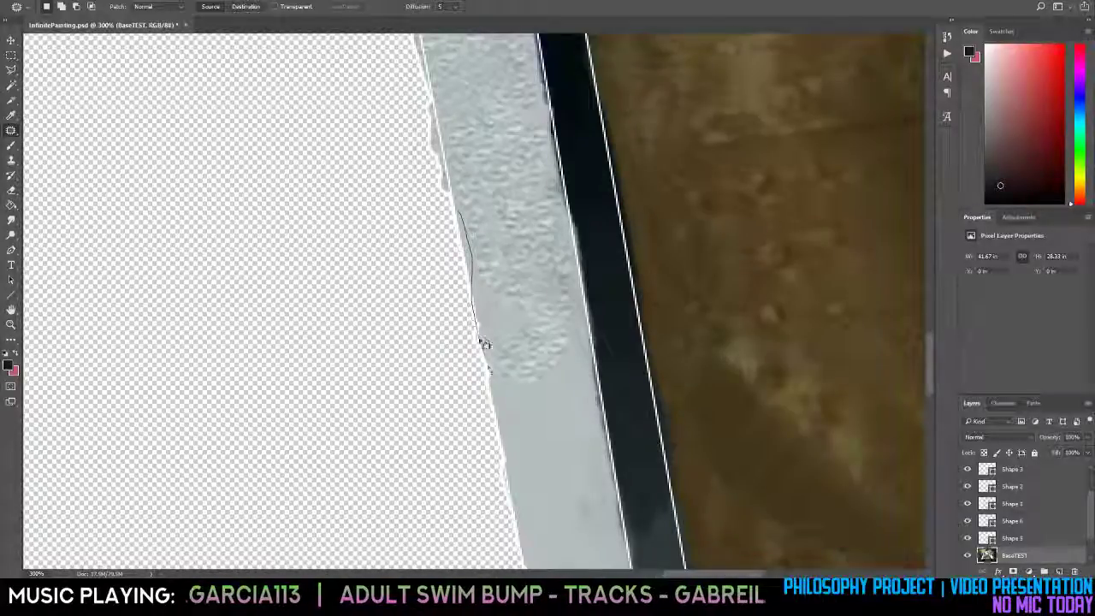
pyautogui.moveTo(468, 225); pyautogui.dragTo(485, 303)
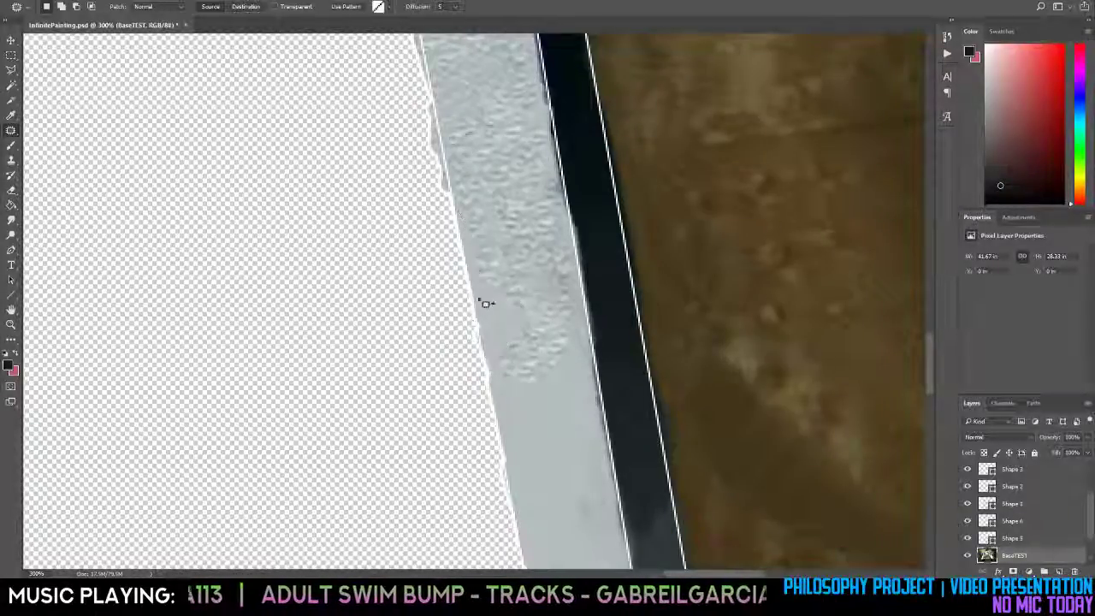
pyautogui.moveTo(486, 169); pyautogui.dragTo(519, 122)
pyautogui.hotkey('ctrl', 'd')
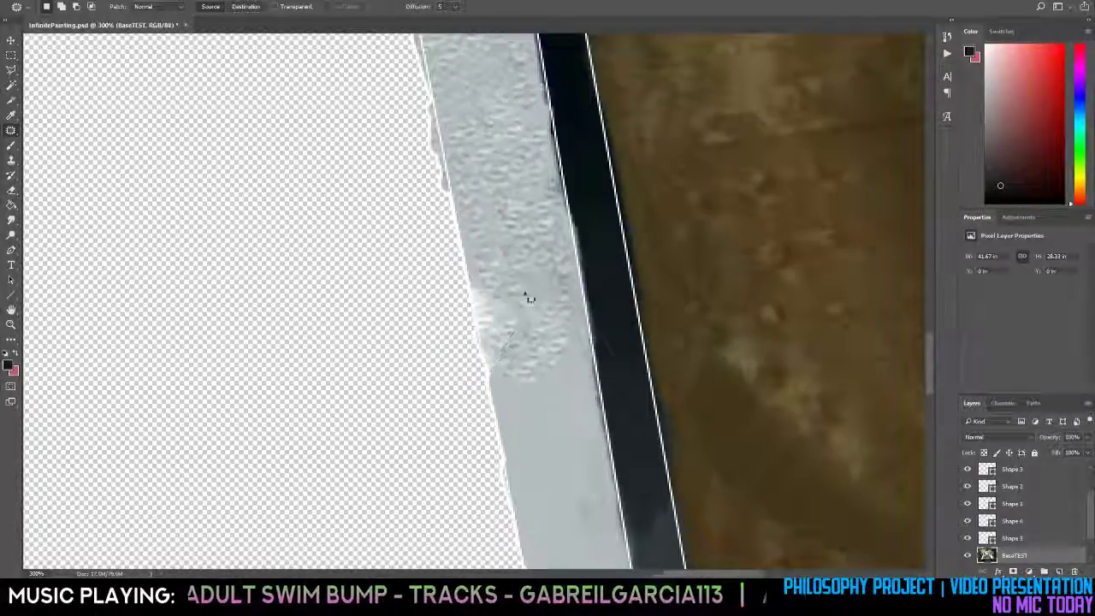
pyautogui.moveTo(458, 212); pyautogui.dragTo(462, 219)
pyautogui.hotkey('ctrl', 'd')
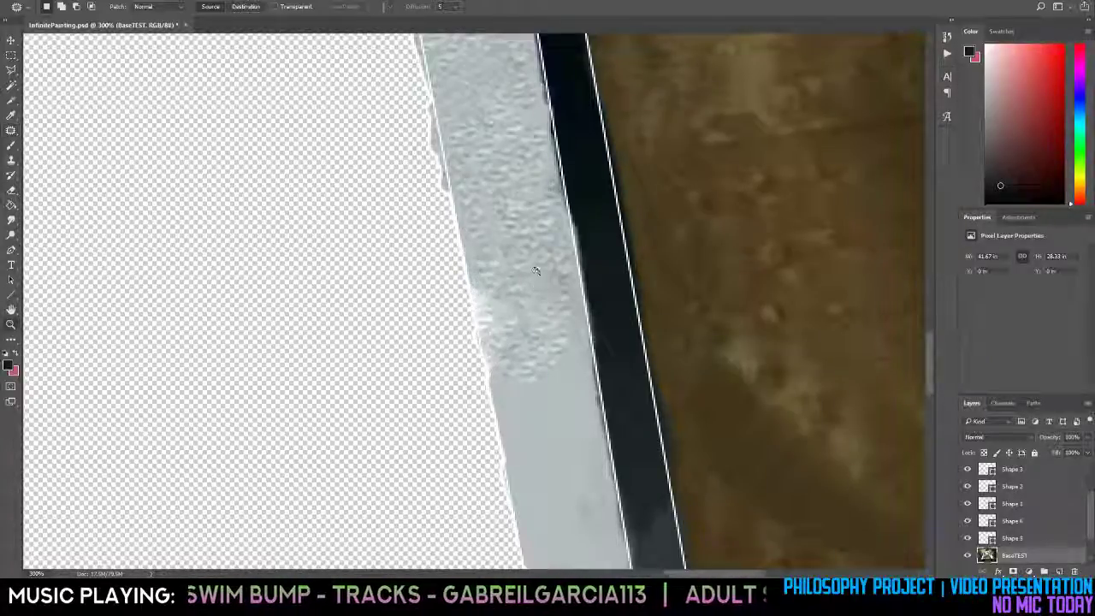
# Examine the patched paper texture along the whole light strip from a wider view.
pyautogui.press('z')
pyautogui.keyDown('alt'); pyautogui.click(534, 278); pyautogui.keyUp('alt')
pyautogui.keyDown('alt'); pyautogui.click(534, 278); pyautogui.keyUp('alt')
pyautogui.keyDown('alt'); pyautogui.click(534, 278); pyautogui.keyUp('alt')
pyautogui.keyDown('alt'); pyautogui.click(535, 278); pyautogui.keyUp('alt')
pyautogui.scroll(3, 551, 379)
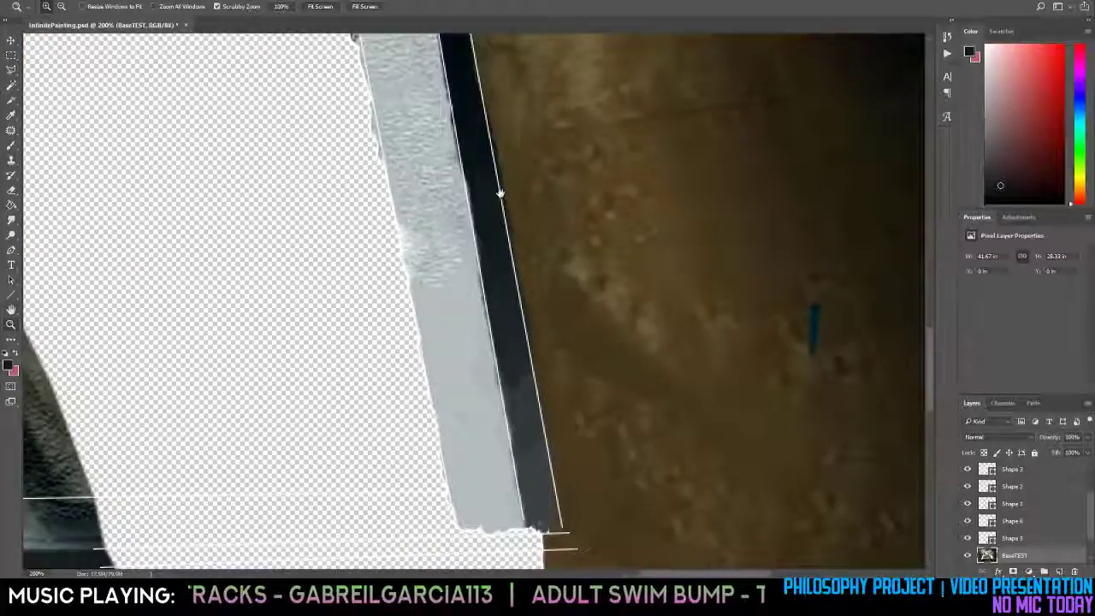
pyautogui.press('space')
pyautogui.moveTo(518, 189)
pyautogui.mouseDown()
pyautogui.moveTo(590, 305)
pyautogui.moveTo(597, 469)
pyautogui.moveTo(601, 443)
pyautogui.mouseUp()
pyautogui.moveTo(511, 103); pyautogui.dragTo(507, 289)
pyautogui.moveTo(633, 505); pyautogui.dragTo(490, 161)
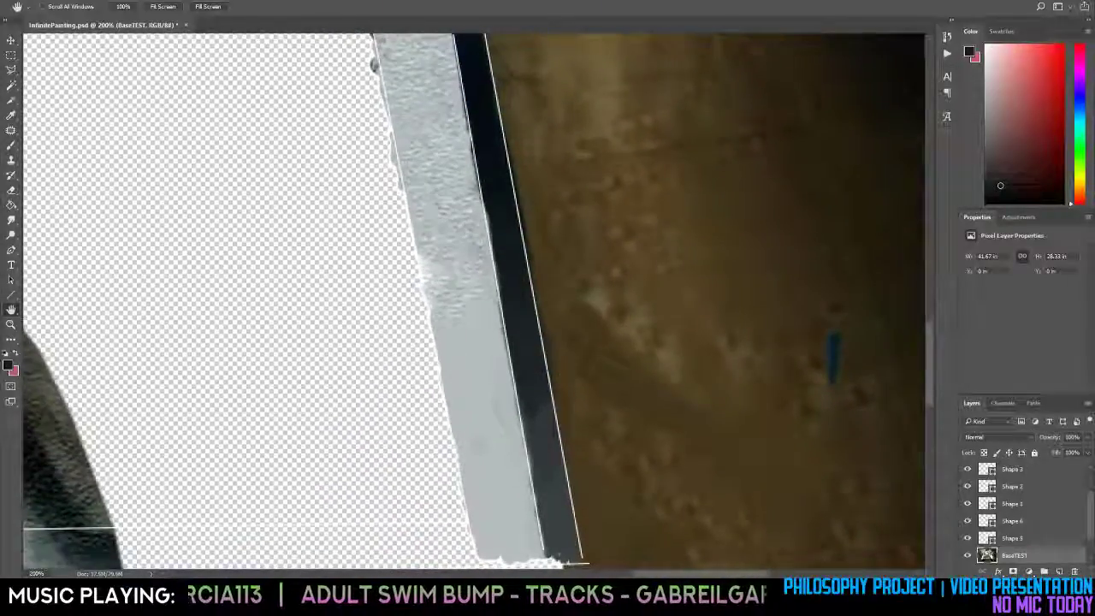
# Patch the full width of the strip below the textured section with paper texture from higher up.
pyautogui.click(11, 130)
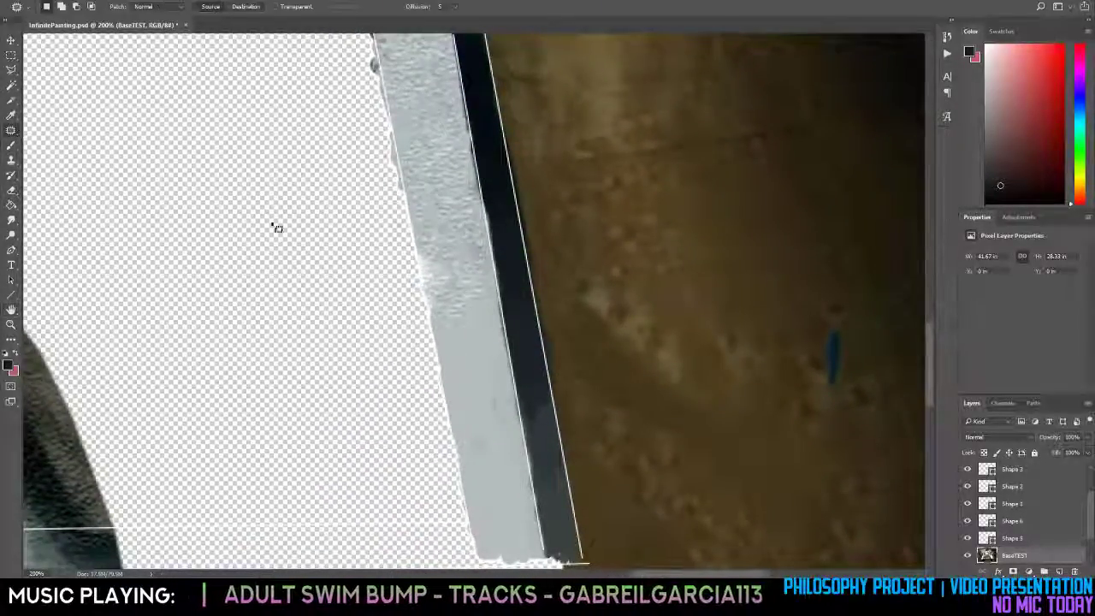
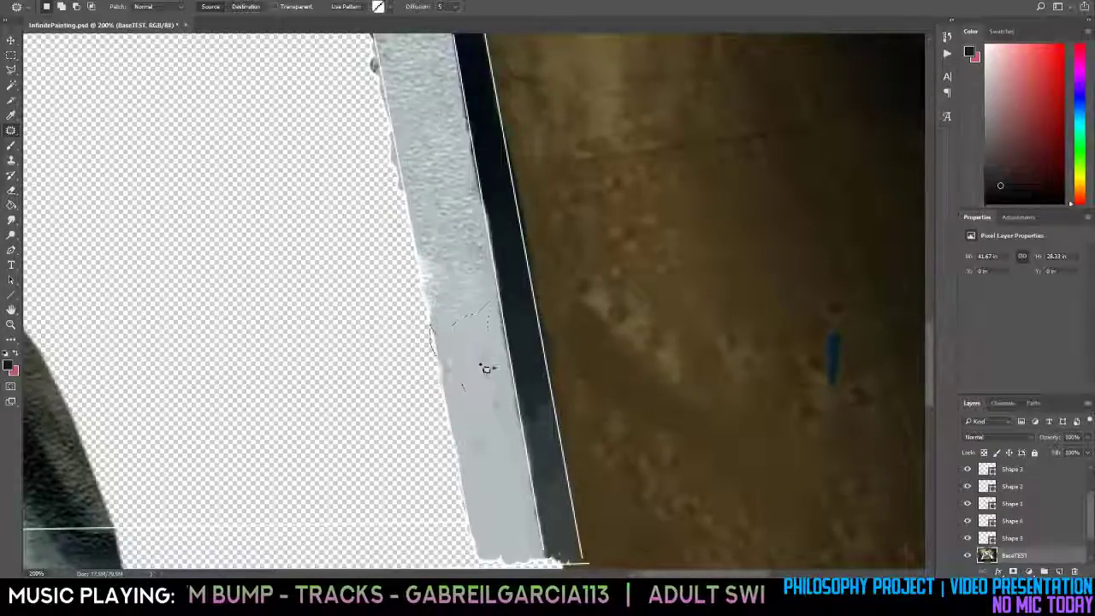
pyautogui.moveTo(459, 238); pyautogui.dragTo(434, 120)
pyautogui.hotkey('ctrl', 'd')
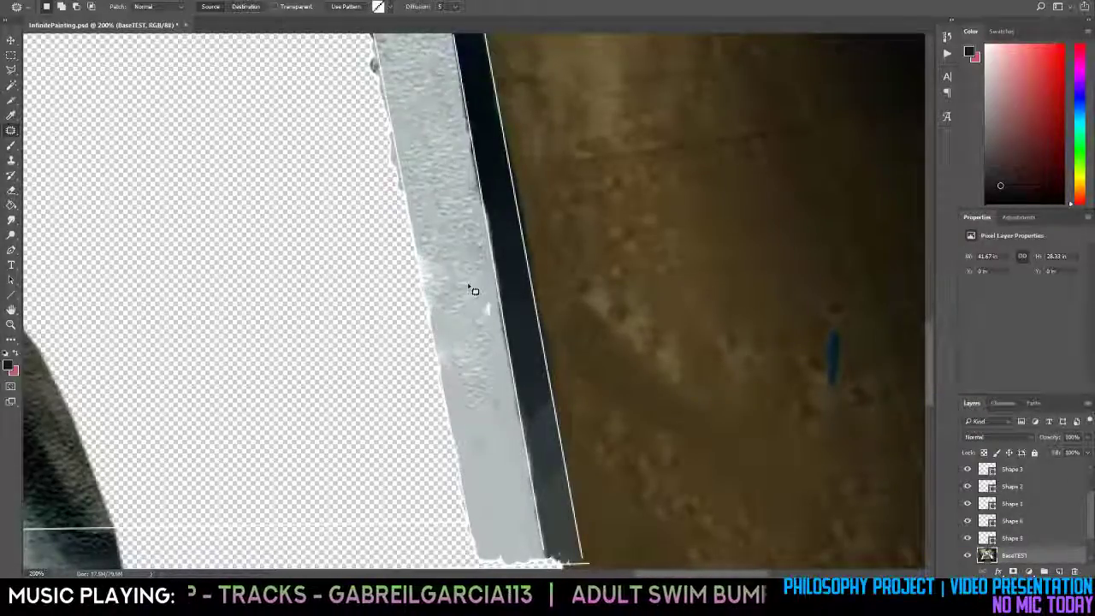
# Patch the small bright spot beside the dark border with nearby paper texture.
pyautogui.moveTo(488, 295); pyautogui.dragTo(486, 285)
pyautogui.moveTo(484, 305)
pyautogui.mouseDown()
pyautogui.moveTo(457, 242)
pyautogui.moveTo(432, 299)
pyautogui.moveTo(426, 255)
pyautogui.mouseUp()
pyautogui.click(483, 329)
# Patch the pale area midway along the strip's cutout edge with paper texture from higher up.
pyautogui.moveTo(443, 275); pyautogui.dragTo(436, 146)
pyautogui.moveTo(411, 238)
pyautogui.mouseDown()
pyautogui.moveTo(447, 230)
pyautogui.moveTo(446, 247)
pyautogui.mouseUp()
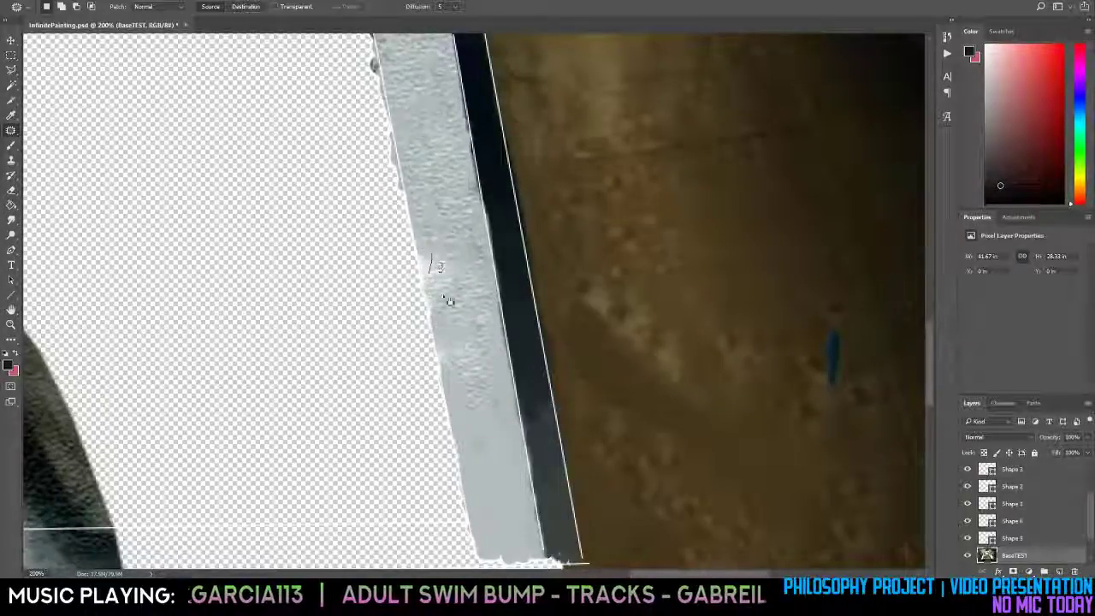
pyautogui.moveTo(443, 297)
pyautogui.mouseDown()
pyautogui.moveTo(436, 257)
pyautogui.moveTo(477, 259)
pyautogui.moveTo(428, 274)
pyautogui.mouseUp()
pyautogui.click(473, 306)
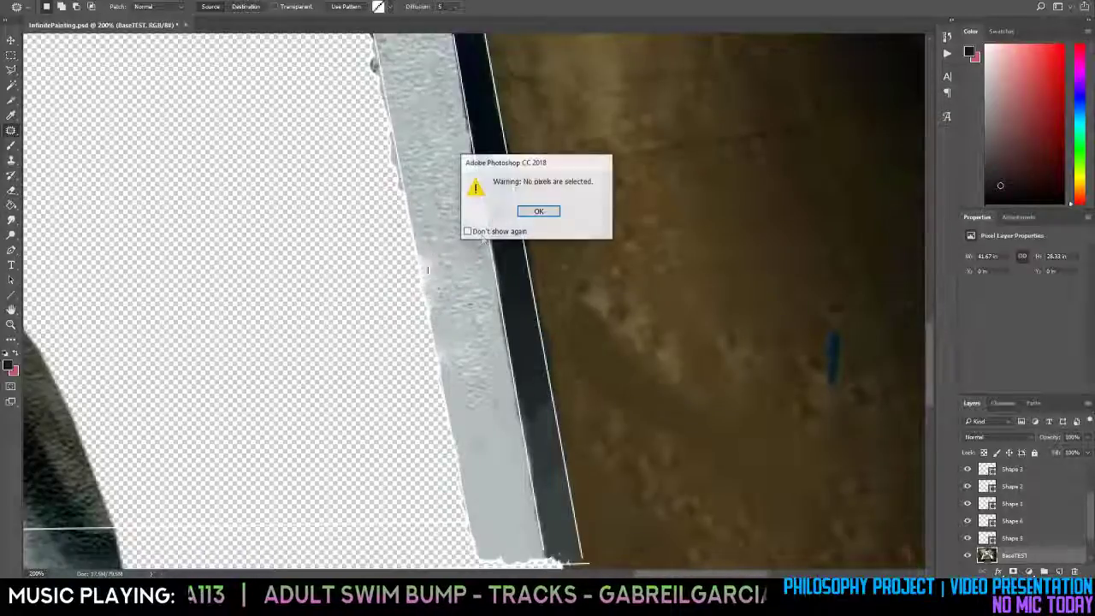
pyautogui.click(536, 212)
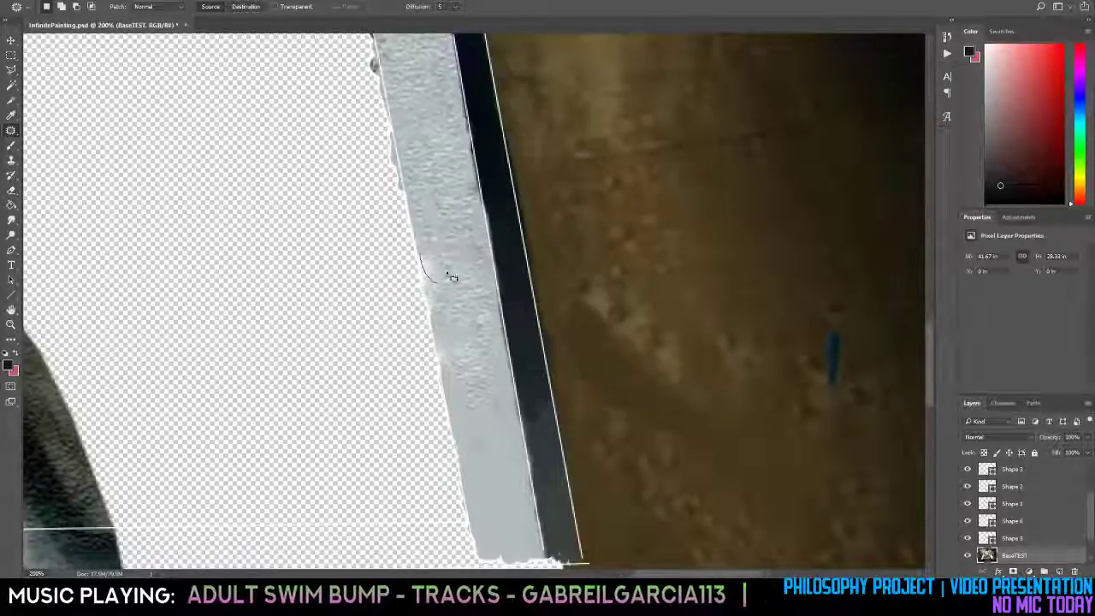
pyautogui.moveTo(425, 260); pyautogui.dragTo(446, 167)
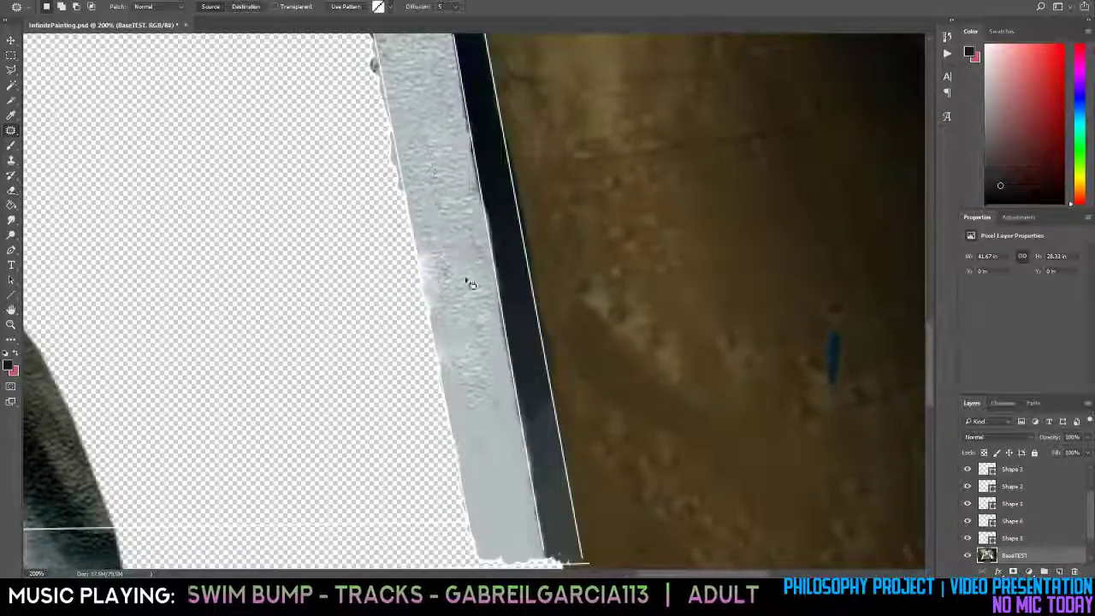
pyautogui.click(469, 283)
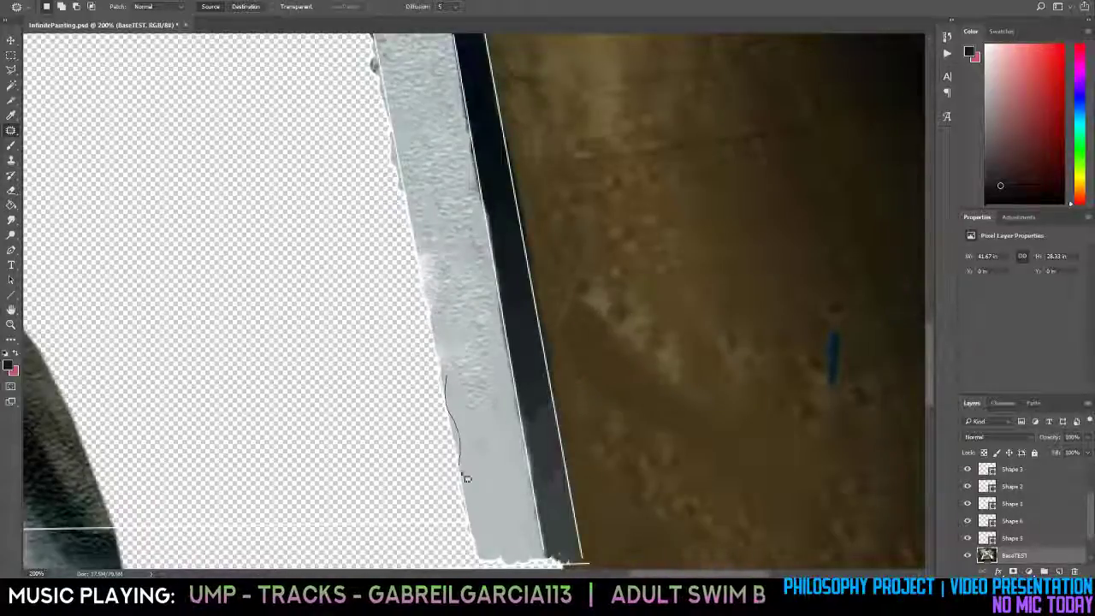
# Patch the smooth lower stretch of the cutout edge with texture from above, and rework the pale spot higher on that edge.
pyautogui.moveTo(467, 478)
pyautogui.mouseDown()
pyautogui.moveTo(471, 416)
pyautogui.moveTo(446, 375)
pyautogui.moveTo(445, 128)
pyautogui.mouseUp()
pyautogui.hotkey('ctrl', 'd')
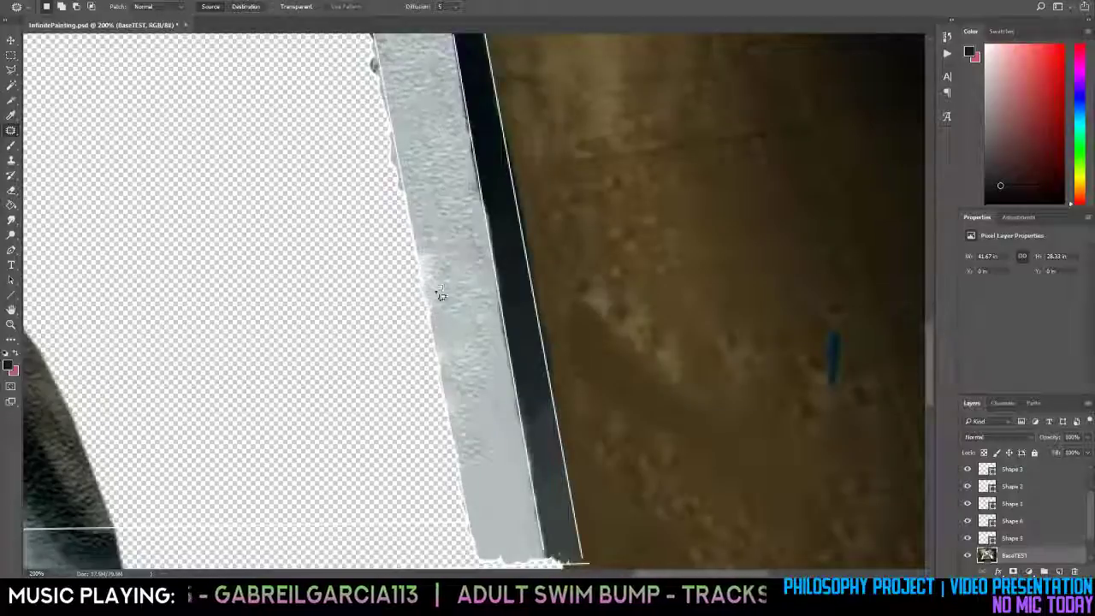
pyautogui.moveTo(432, 289); pyautogui.dragTo(426, 227)
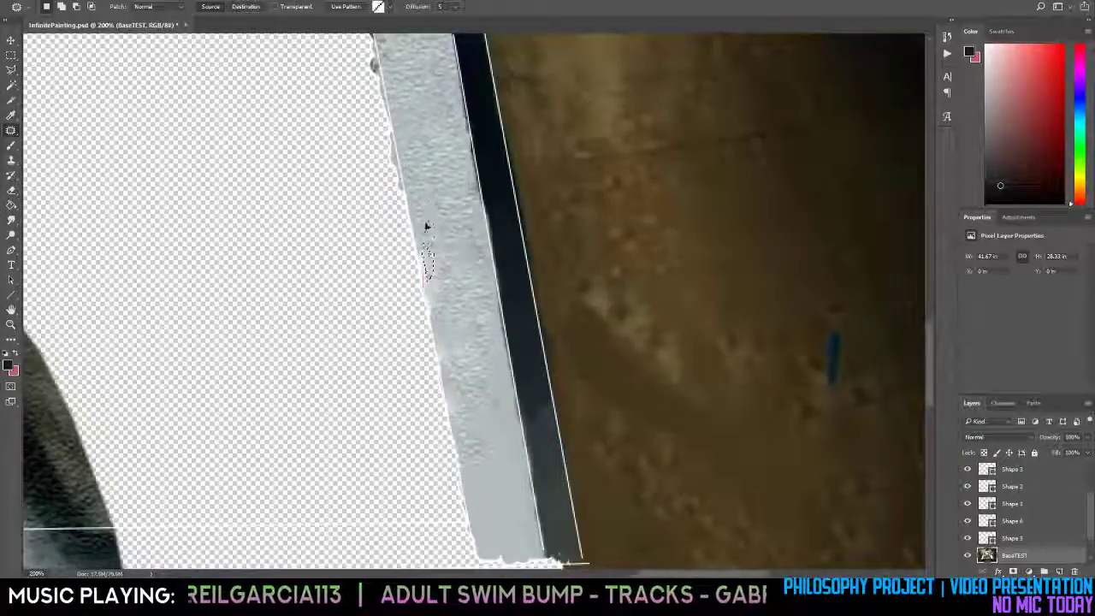
pyautogui.hotkey('ctrl', 'd')
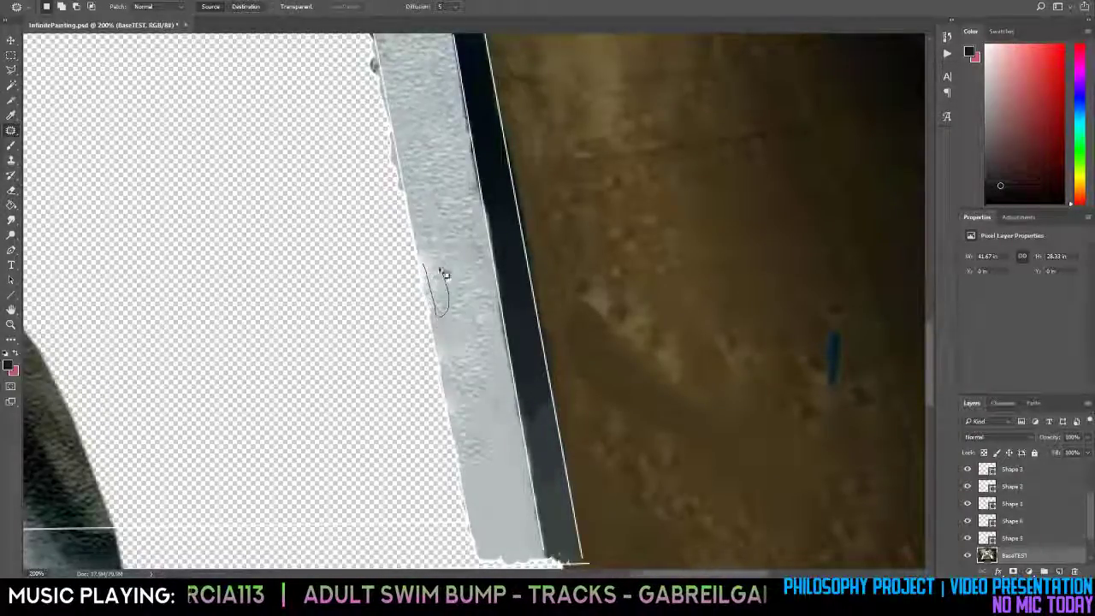
pyautogui.moveTo(434, 281); pyautogui.dragTo(479, 299)
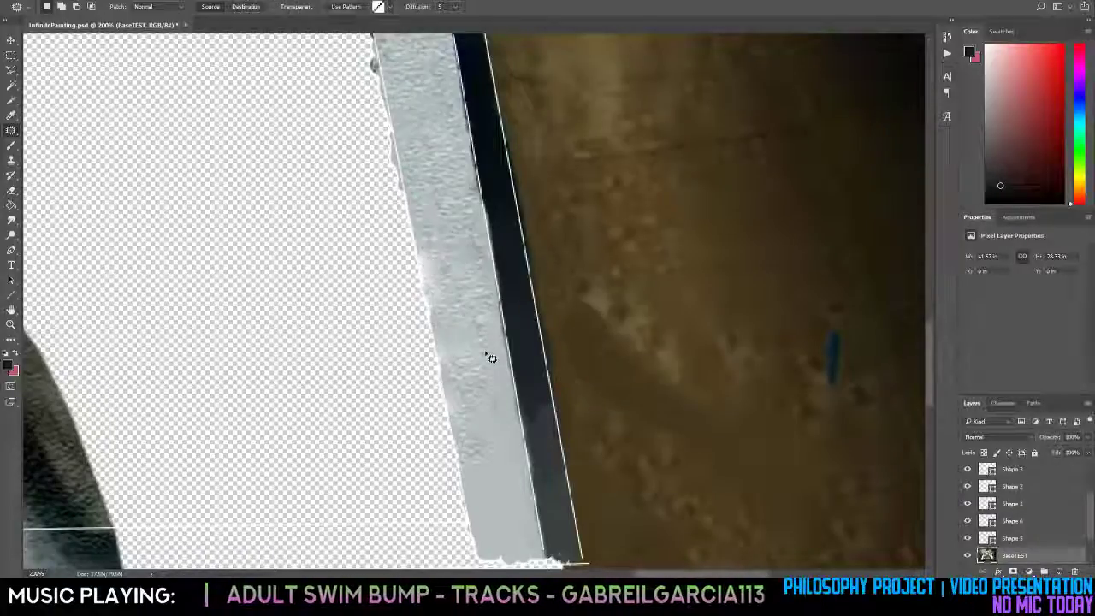
pyautogui.hotkey('ctrl', 'd')
# Patch the smooth area beside the dark border and a small spot on the opposite cutout edge with texture from above.
pyautogui.moveTo(512, 390)
pyautogui.mouseDown()
pyautogui.moveTo(431, 117)
pyautogui.moveTo(431, 76)
pyautogui.mouseUp()
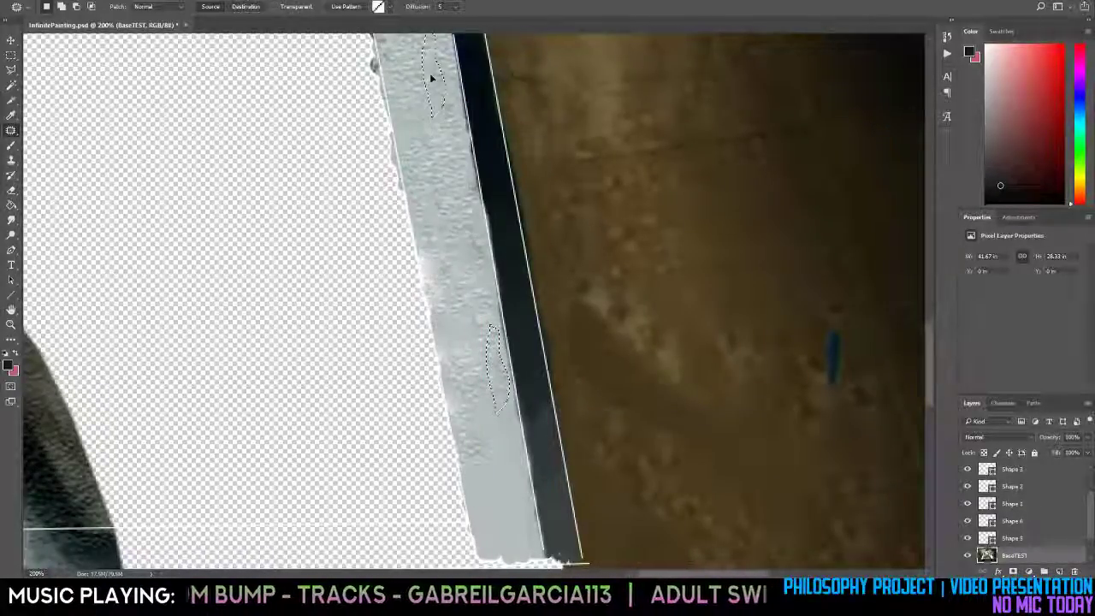
pyautogui.hotkey('ctrl', 'd')
pyautogui.scroll(-1, 454, 342)
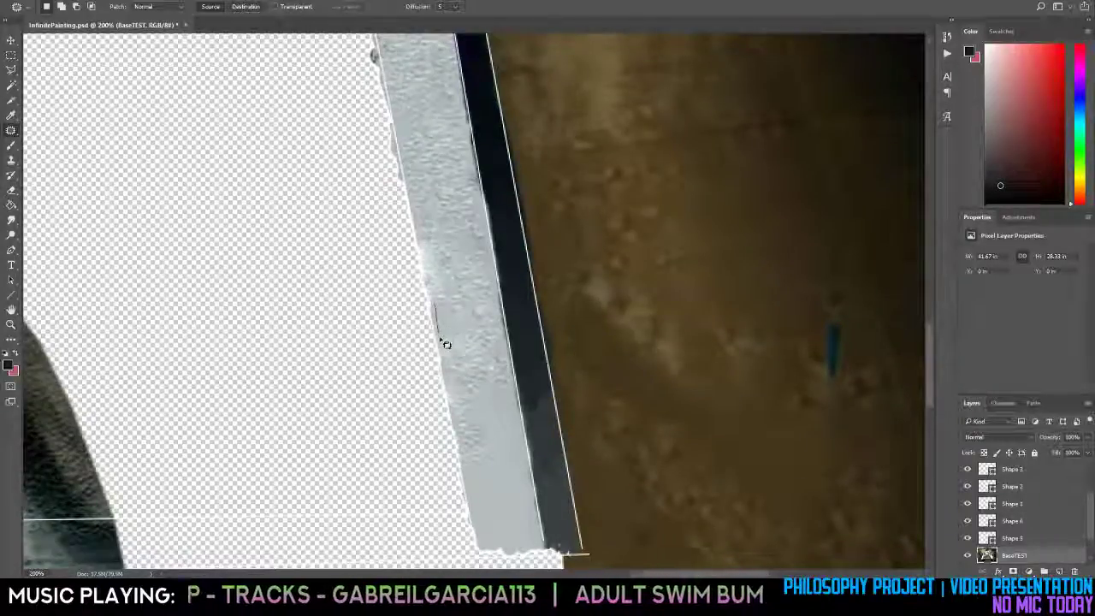
pyautogui.moveTo(441, 339)
pyautogui.mouseDown()
pyautogui.moveTo(435, 304)
pyautogui.moveTo(464, 124)
pyautogui.mouseUp()
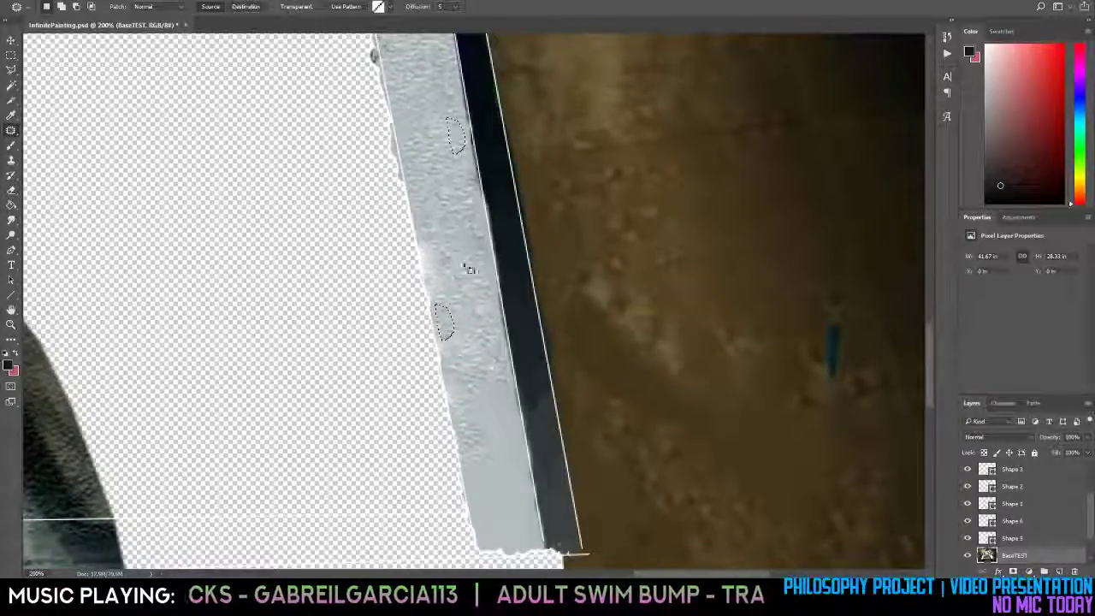
pyautogui.hotkey('ctrl', 'd')
pyautogui.scroll(-2, 479, 361)
# Patch the large smooth area at the strip's lower end with paper texture from the upper part of the strip.
pyautogui.moveTo(492, 359)
pyautogui.mouseDown()
pyautogui.moveTo(474, 385)
pyautogui.moveTo(473, 454)
pyautogui.moveTo(504, 499)
pyautogui.moveTo(525, 488)
pyautogui.moveTo(523, 413)
pyautogui.mouseUp()
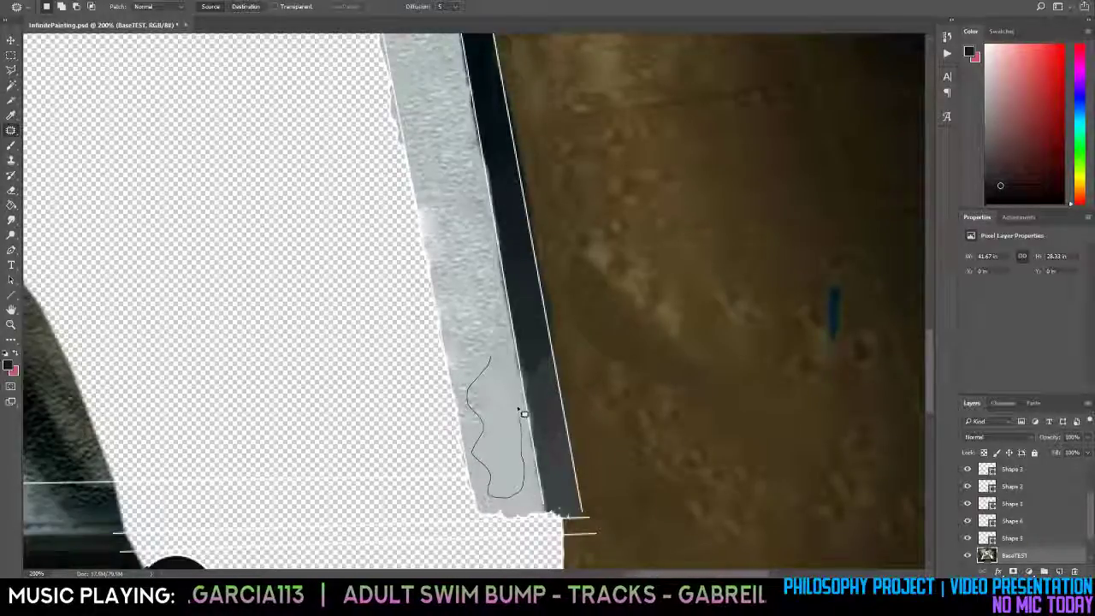
pyautogui.moveTo(496, 356); pyautogui.dragTo(492, 358)
pyautogui.moveTo(507, 432)
pyautogui.mouseDown()
pyautogui.moveTo(468, 113)
pyautogui.moveTo(440, 89)
pyautogui.mouseUp()
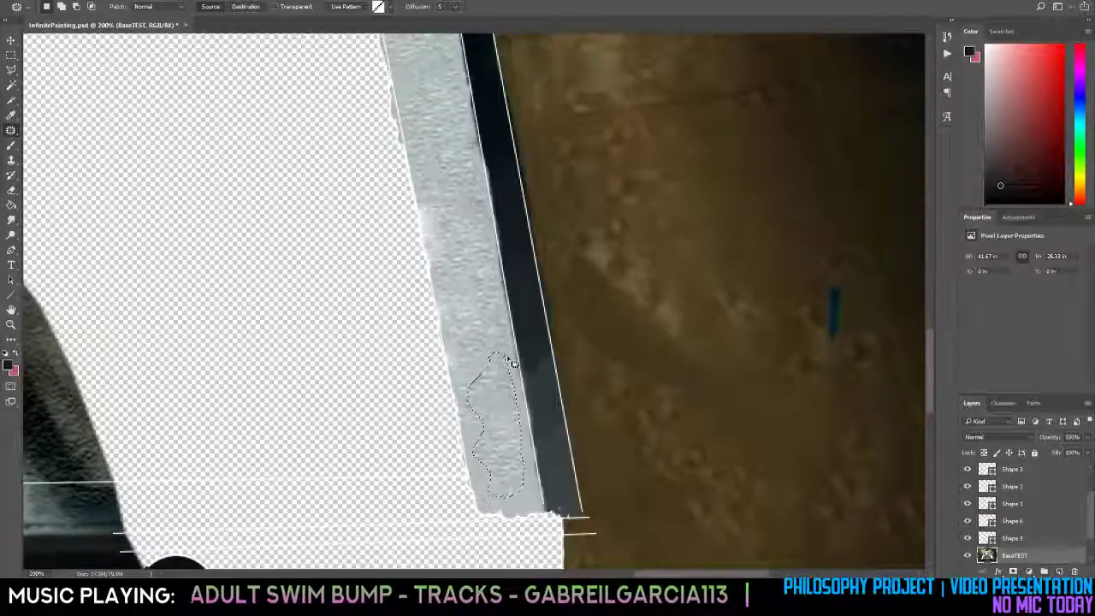
pyautogui.hotkey('ctrl', 'd')
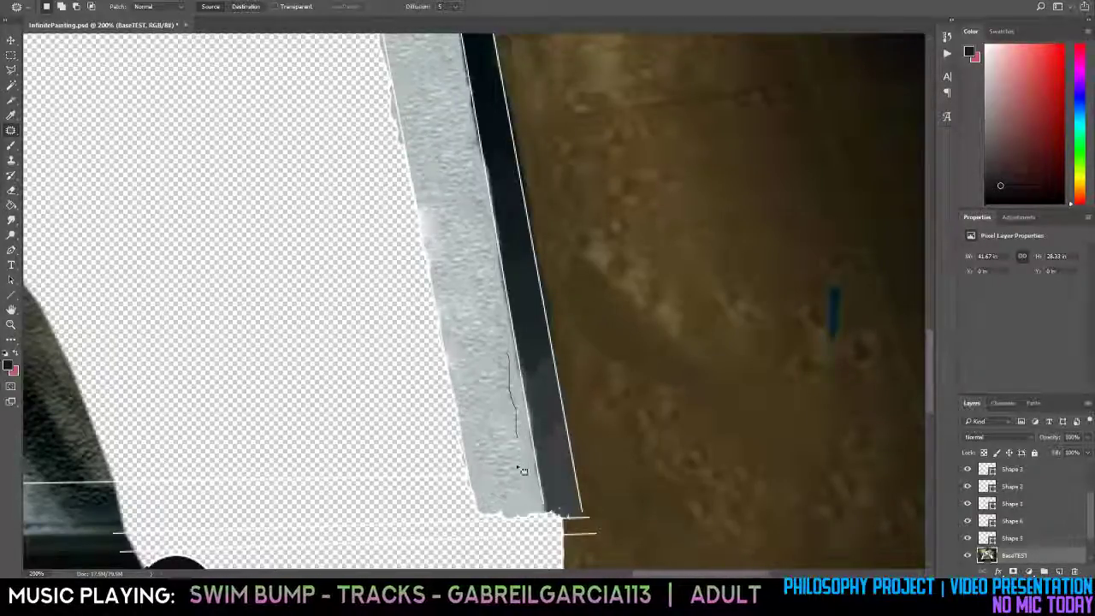
# Patch the narrow smooth sliver along the dark border, down to the strip's lower end, with texture from higher up.
pyautogui.moveTo(527, 509); pyautogui.dragTo(545, 510)
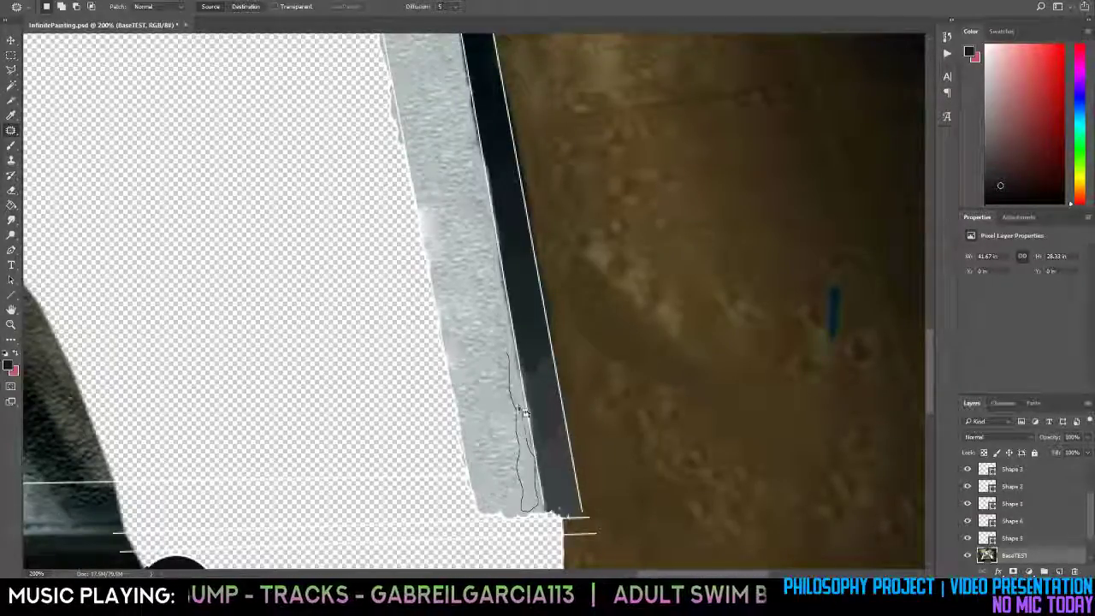
pyautogui.moveTo(524, 413); pyautogui.dragTo(510, 353)
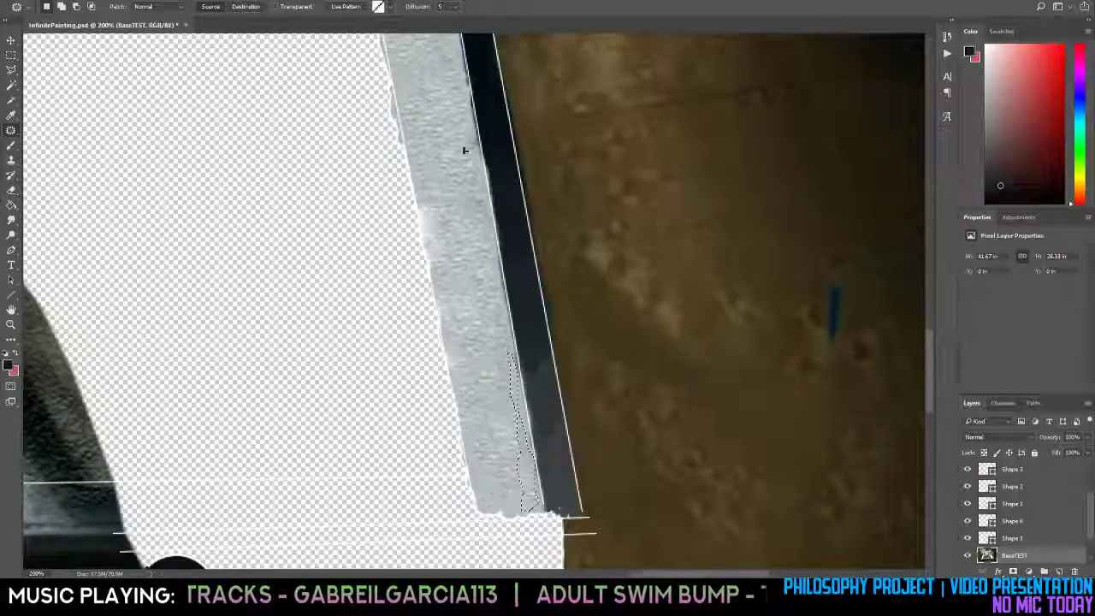
pyautogui.moveTo(466, 151); pyautogui.dragTo(452, 100)
pyautogui.hotkey('ctrl', 'd')
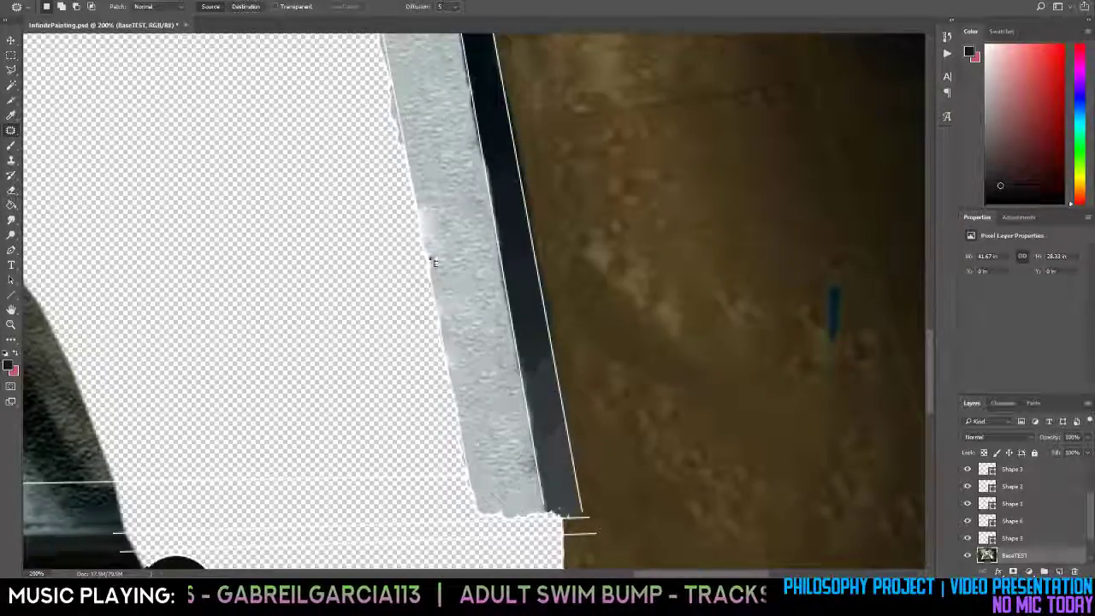
# Patch the long pale streak along the cutout edge with paper texture from the upper part of the strip.
pyautogui.moveTo(435, 271); pyautogui.dragTo(446, 315)
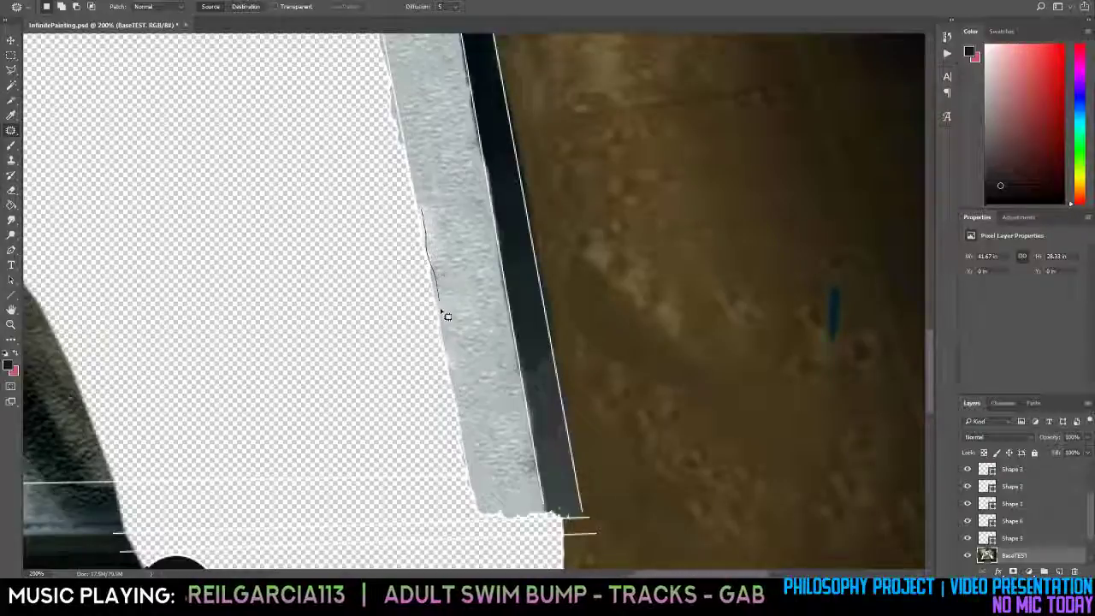
pyautogui.moveTo(437, 221)
pyautogui.mouseDown()
pyautogui.moveTo(426, 209)
pyautogui.moveTo(440, 228)
pyautogui.moveTo(445, 97)
pyautogui.mouseUp()
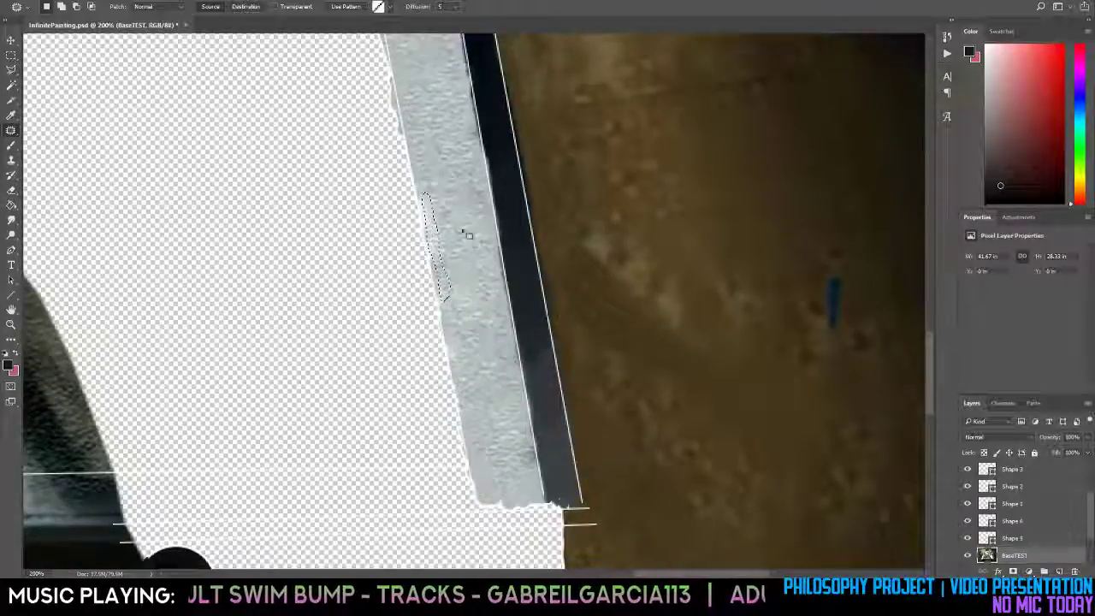
pyautogui.scroll(-1, 468, 234)
pyautogui.hotkey('ctrl', 'd')
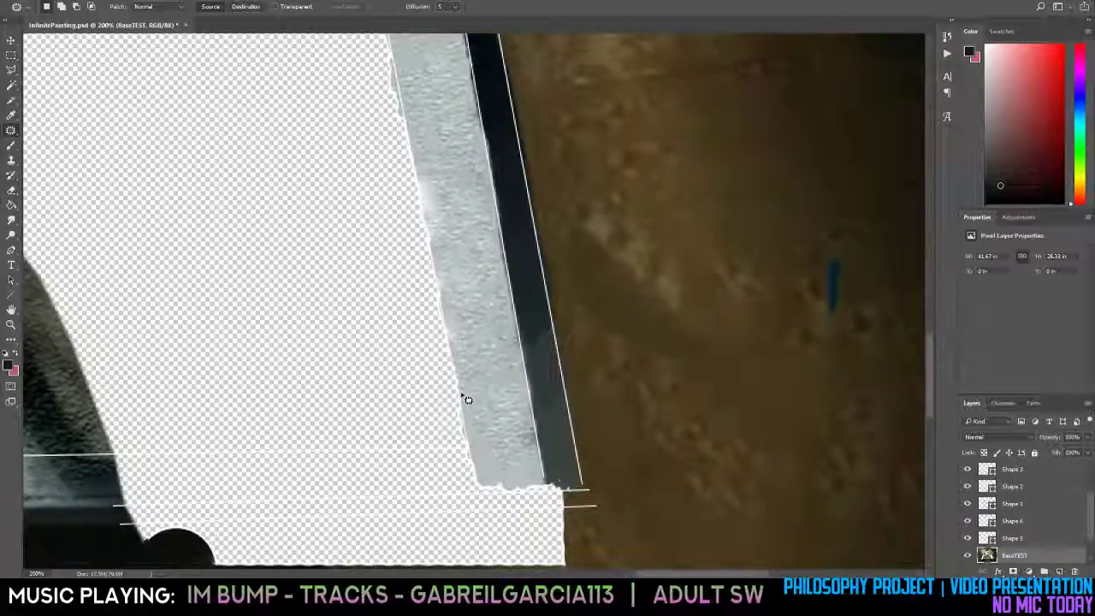
# Patch the remaining smooth corner at the strip's lower end, next to the cutout, with paper texture from above.
pyautogui.moveTo(473, 404)
pyautogui.mouseDown()
pyautogui.moveTo(493, 272)
pyautogui.moveTo(469, 434)
pyautogui.moveTo(484, 484)
pyautogui.moveTo(538, 479)
pyautogui.moveTo(534, 464)
pyautogui.moveTo(497, 456)
pyautogui.moveTo(473, 437)
pyautogui.moveTo(482, 449)
pyautogui.moveTo(465, 167)
pyautogui.moveTo(429, 96)
pyautogui.mouseUp()
pyautogui.hotkey('ctrl', 'd')
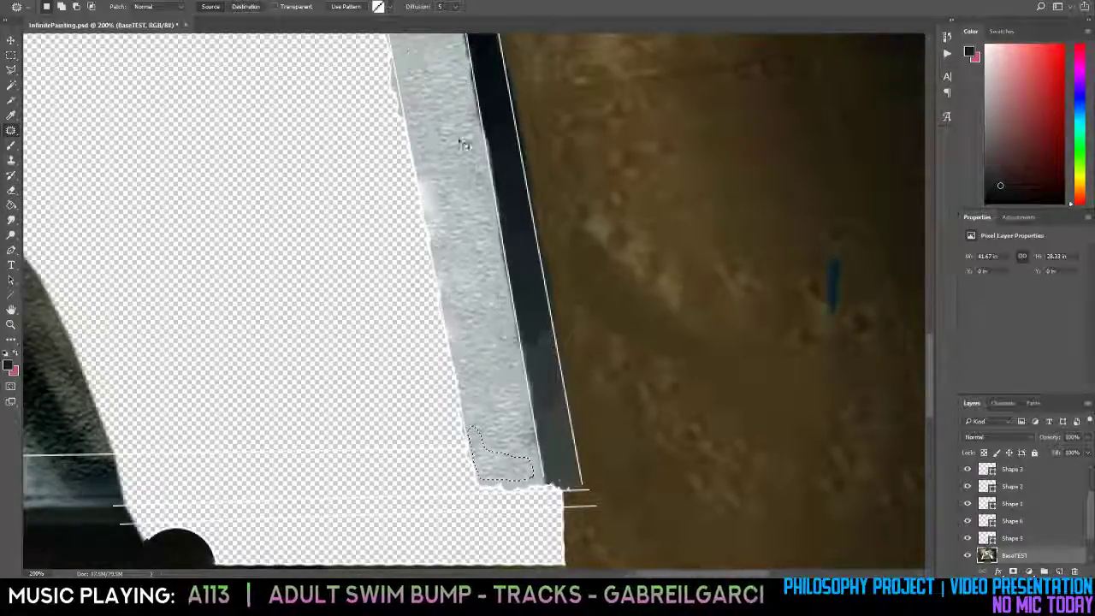
pyautogui.hotkey('ctrl', 'd')
# Examine the patched strip against the whole painting from a wider view, and inspect its texture up close.
pyautogui.press('z')
pyautogui.keyDown('alt'); pyautogui.click(485, 281); pyautogui.keyUp('alt')
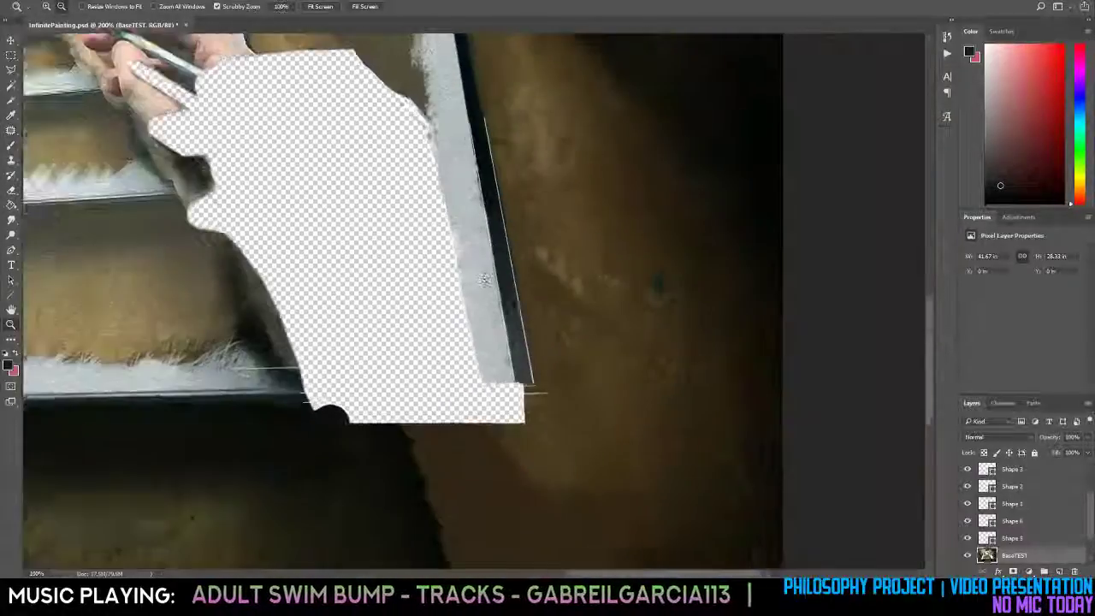
pyautogui.keyDown('alt'); pyautogui.click(486, 282); pyautogui.keyUp('alt')
pyautogui.keyDown('alt'); pyautogui.click(491, 304); pyautogui.keyUp('alt')
pyautogui.click(497, 247)
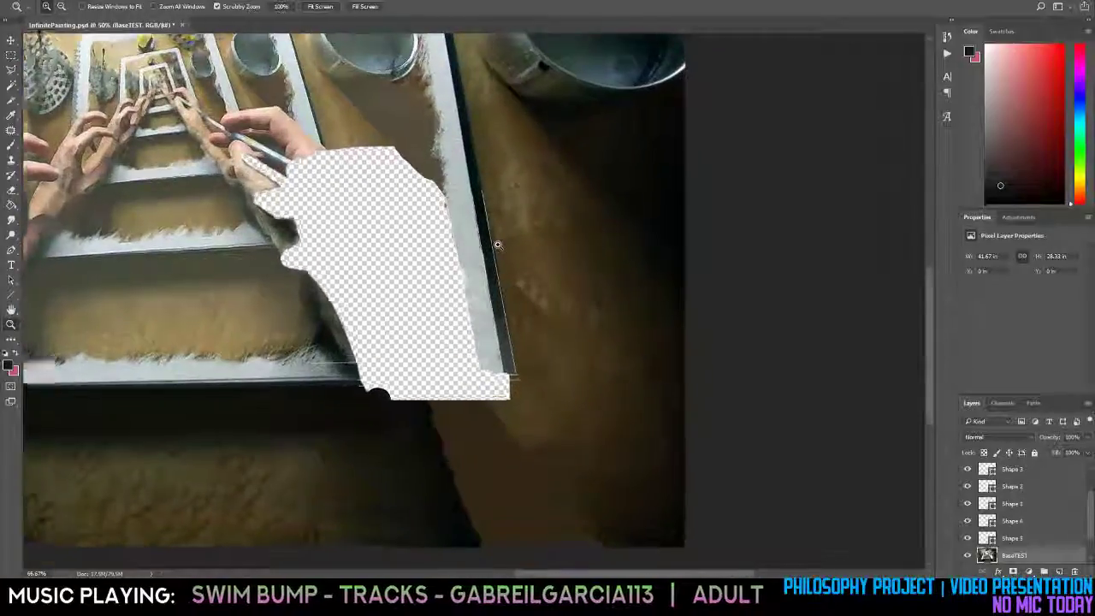
pyautogui.click(489, 255)
pyautogui.click(475, 266)
pyautogui.click(460, 276)
pyautogui.keyDown('alt'); pyautogui.click(462, 282); pyautogui.keyUp('alt')
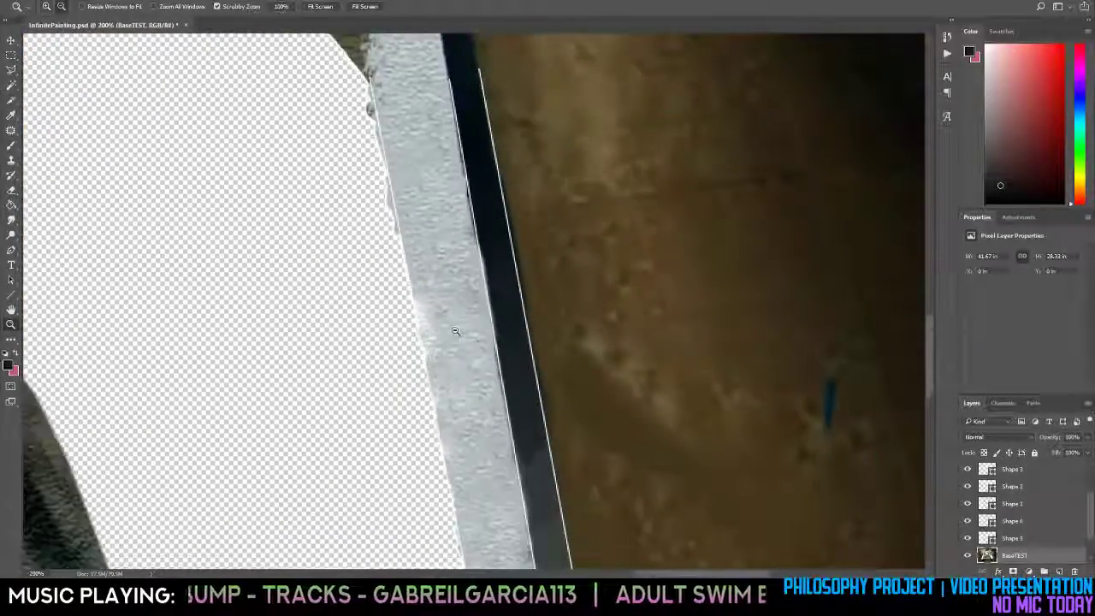
pyautogui.keyDown('alt'); pyautogui.click(466, 295); pyautogui.keyUp('alt')
pyautogui.click(471, 308)
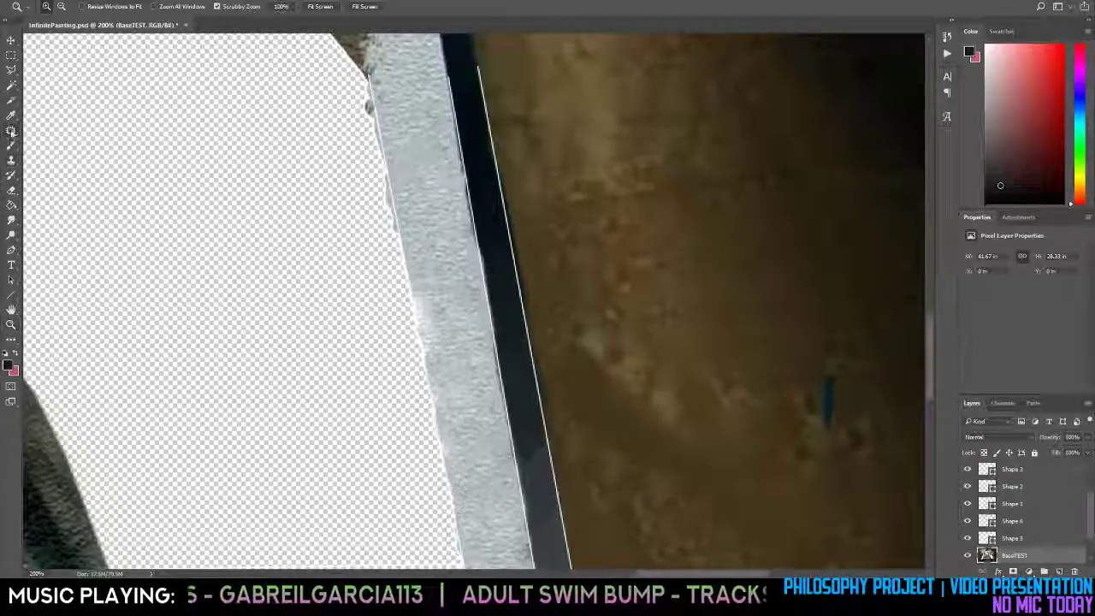
# Patch the remaining pale spot on the strip's cutout edge again with surrounding paper texture.
pyautogui.press('j')
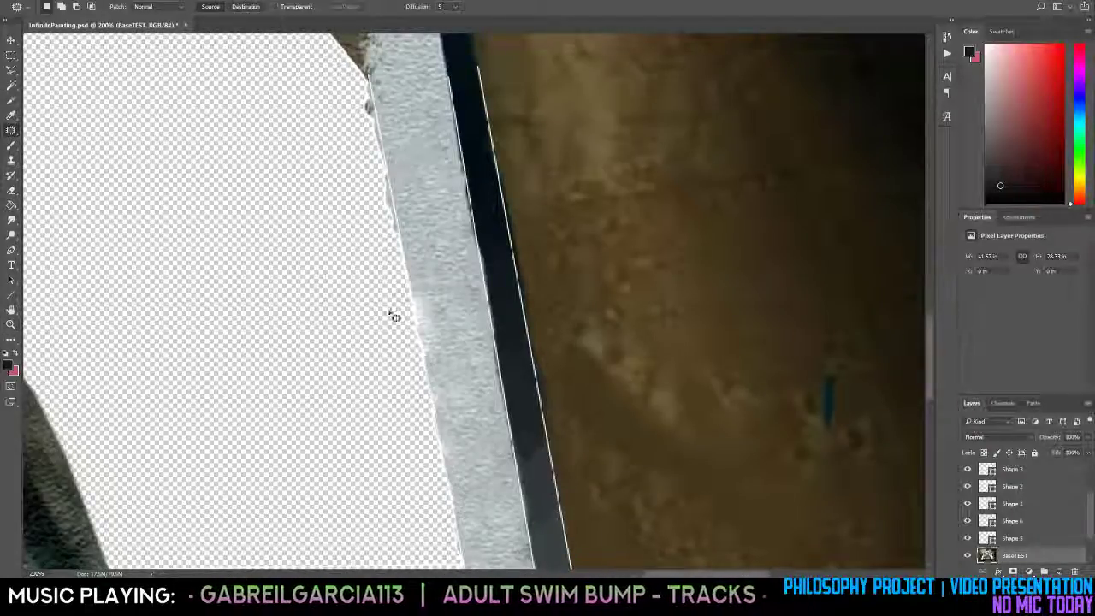
pyautogui.click(413, 251)
pyautogui.click(538, 212)
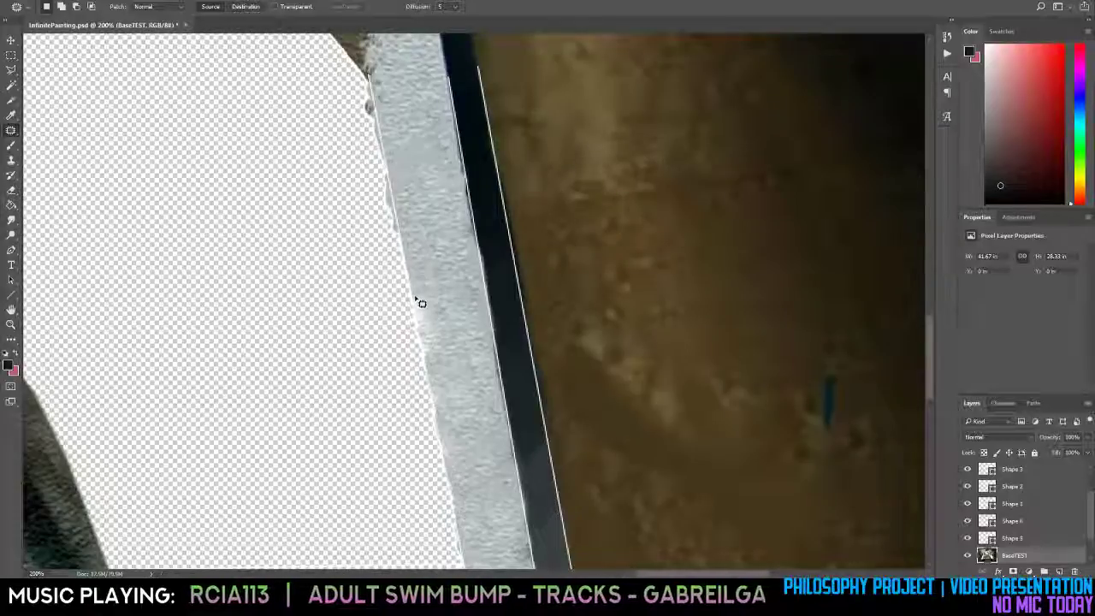
pyautogui.moveTo(426, 350)
pyautogui.mouseDown()
pyautogui.moveTo(429, 302)
pyautogui.moveTo(415, 295)
pyautogui.moveTo(447, 192)
pyautogui.mouseUp()
pyautogui.hotkey('ctrl', 'd')
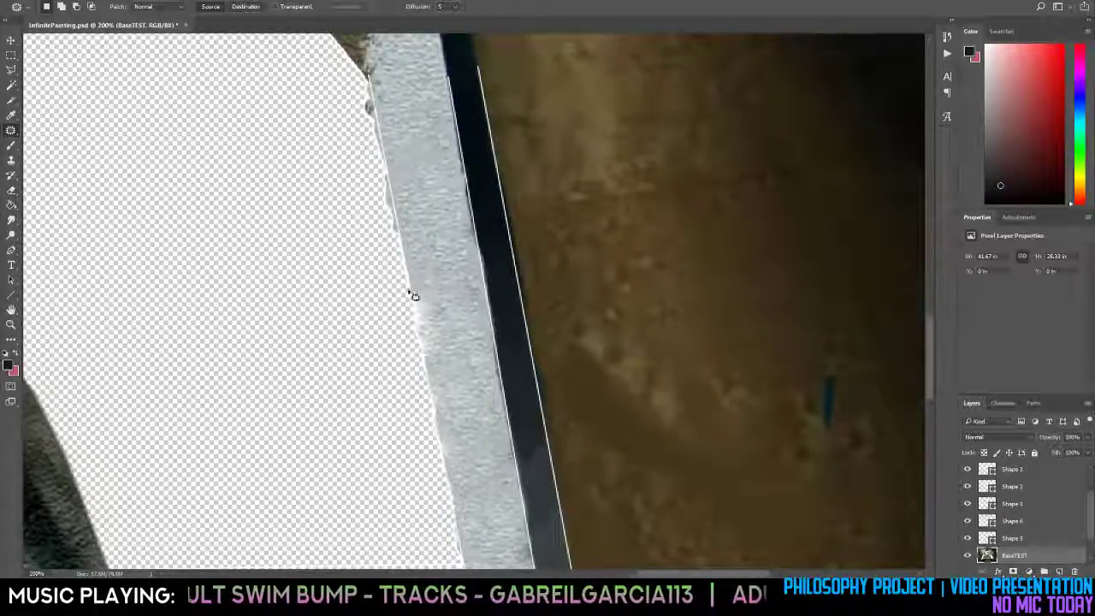
pyautogui.moveTo(430, 324)
pyautogui.mouseDown()
pyautogui.moveTo(425, 293)
pyautogui.moveTo(425, 317)
pyautogui.moveTo(422, 292)
pyautogui.moveTo(443, 313)
pyautogui.mouseUp()
pyautogui.hotkey('ctrl', 'd')
pyautogui.hotkey('ctrl', 'd')
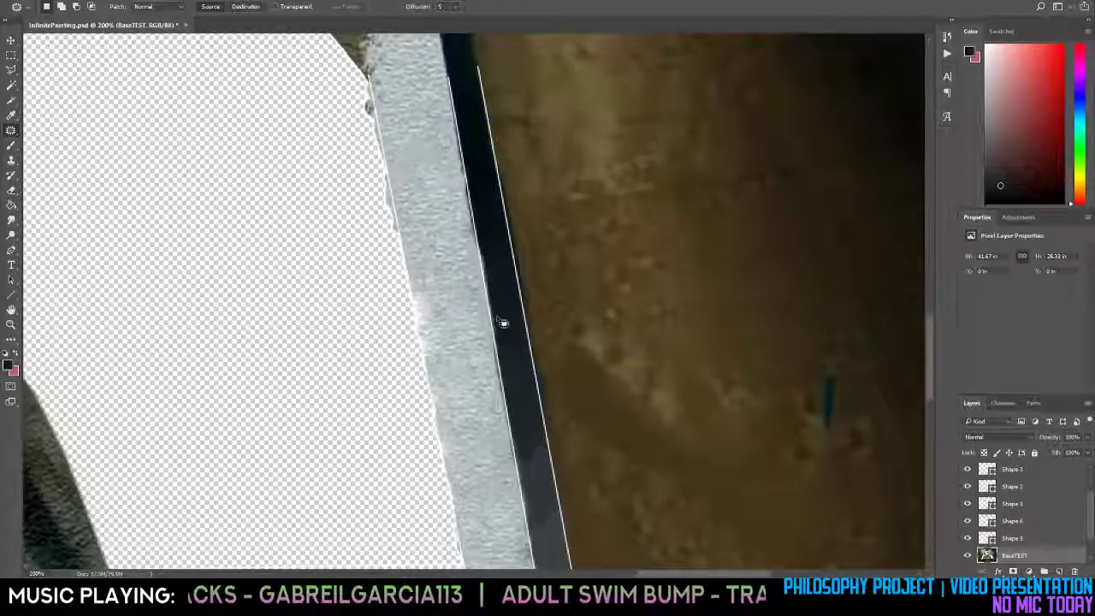
# Patch the lighter seam in the lower part of the page's dark border with darker border texture from above.
pyautogui.scroll(-1, 497, 319)
pyautogui.press('z')
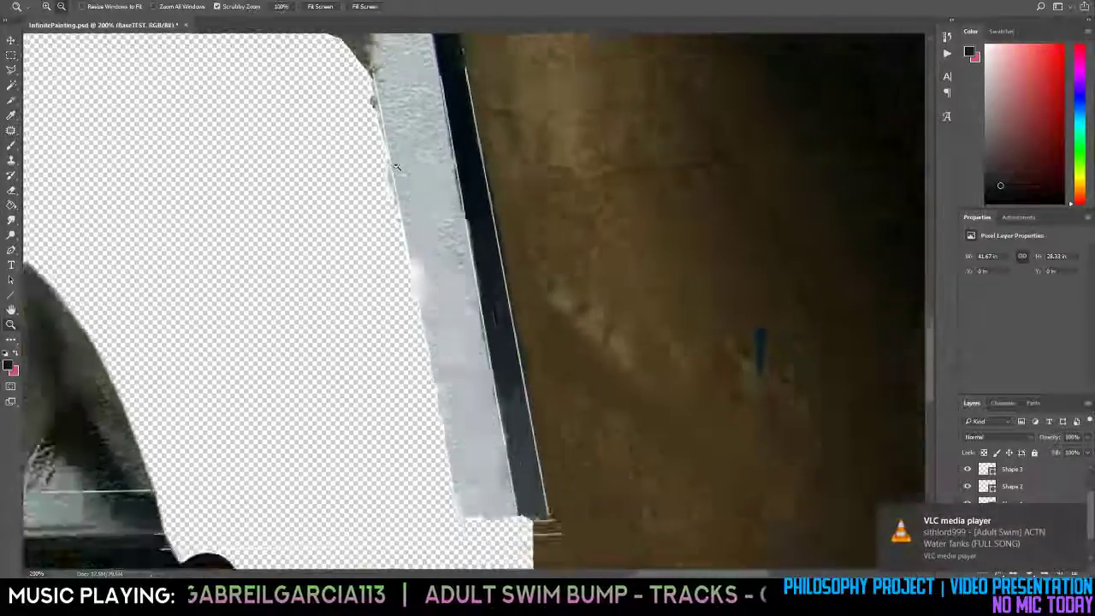
pyautogui.keyDown('alt'); pyautogui.click(443, 335); pyautogui.keyUp('alt')
pyautogui.scroll(-2, 445, 336)
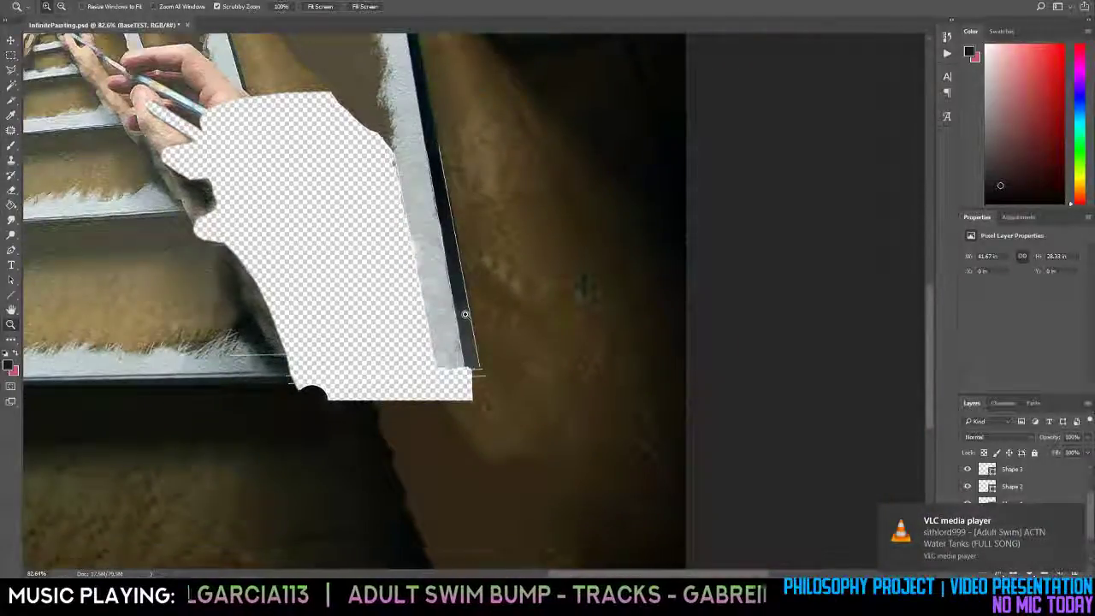
pyautogui.click(464, 294)
pyautogui.click(465, 294)
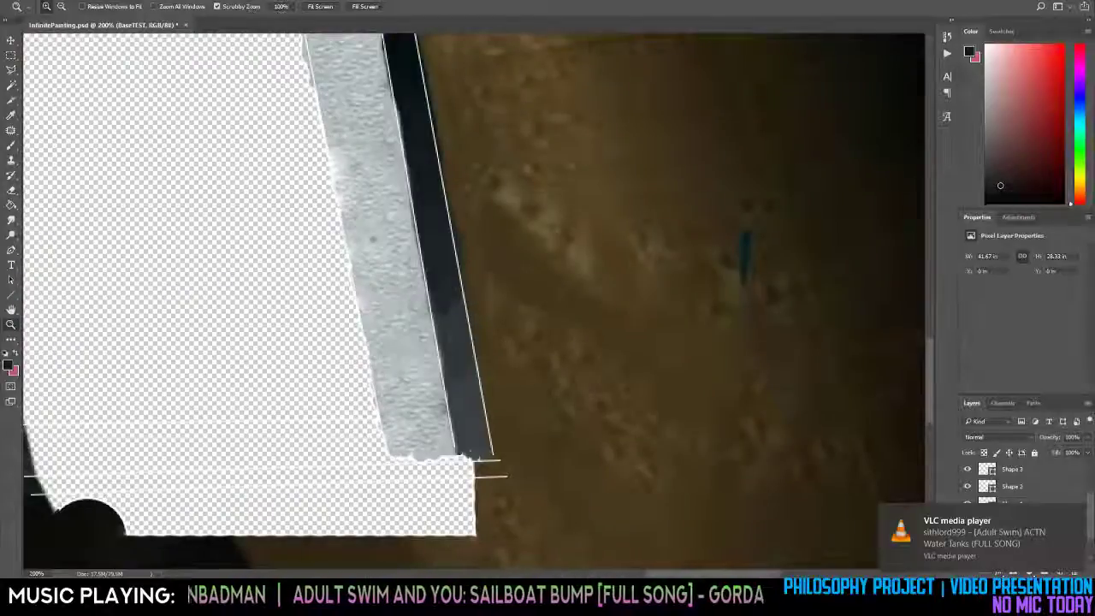
pyautogui.press('j')
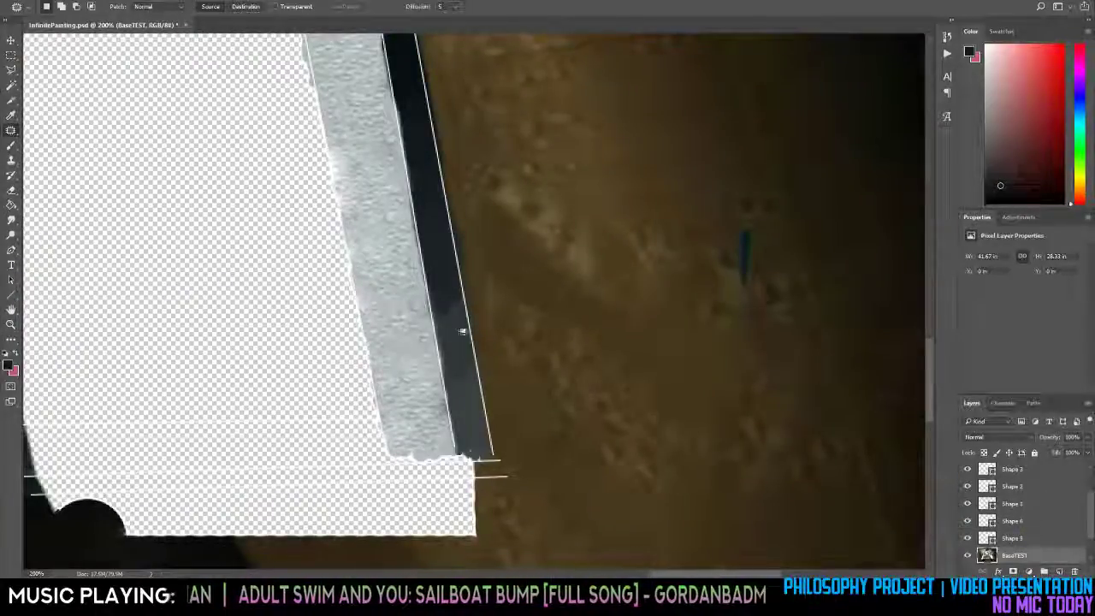
pyautogui.moveTo(458, 324); pyautogui.dragTo(456, 318)
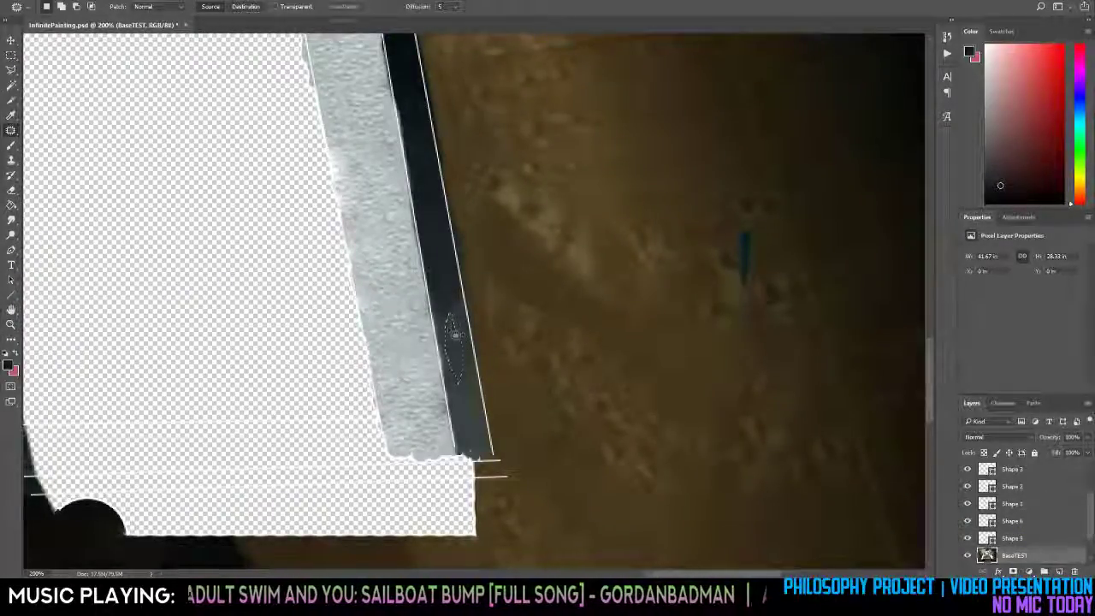
pyautogui.moveTo(452, 359); pyautogui.dragTo(432, 195)
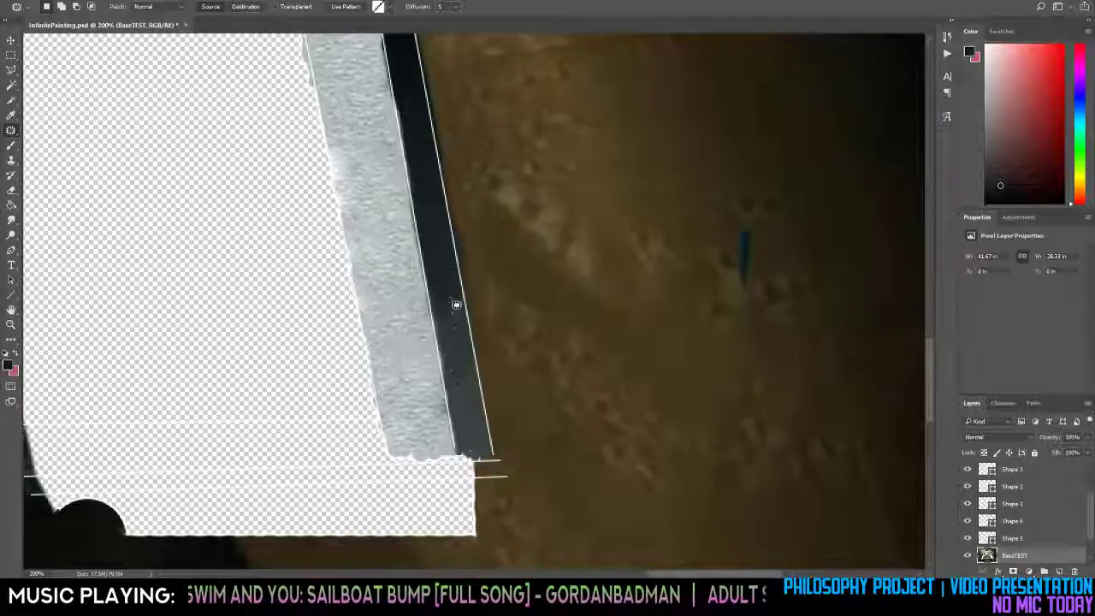
pyautogui.hotkey('ctrl', 'd')
# Blend the remaining tonal jumps in the middle of the dark border by patching them with texture from farther up.
pyautogui.moveTo(459, 319); pyautogui.dragTo(434, 215)
pyautogui.moveTo(445, 264); pyautogui.dragTo(445, 265)
pyautogui.hotkey('ctrl', 'd')
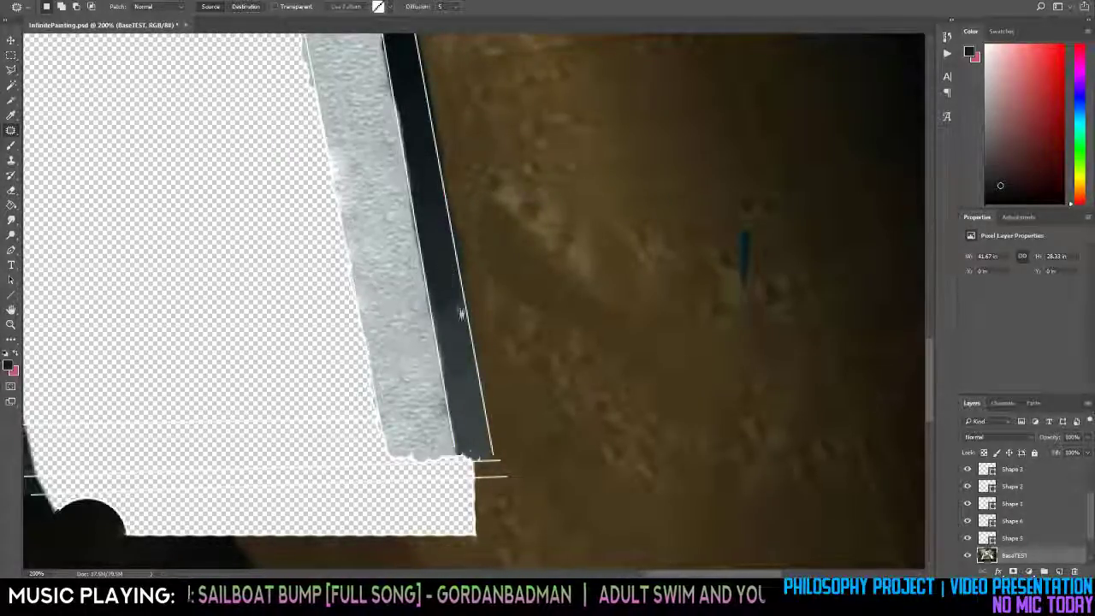
pyautogui.moveTo(468, 319)
pyautogui.mouseDown()
pyautogui.moveTo(454, 311)
pyautogui.moveTo(455, 322)
pyautogui.mouseUp()
pyautogui.moveTo(426, 155); pyautogui.dragTo(427, 154)
pyautogui.hotkey('ctrl', 'd')
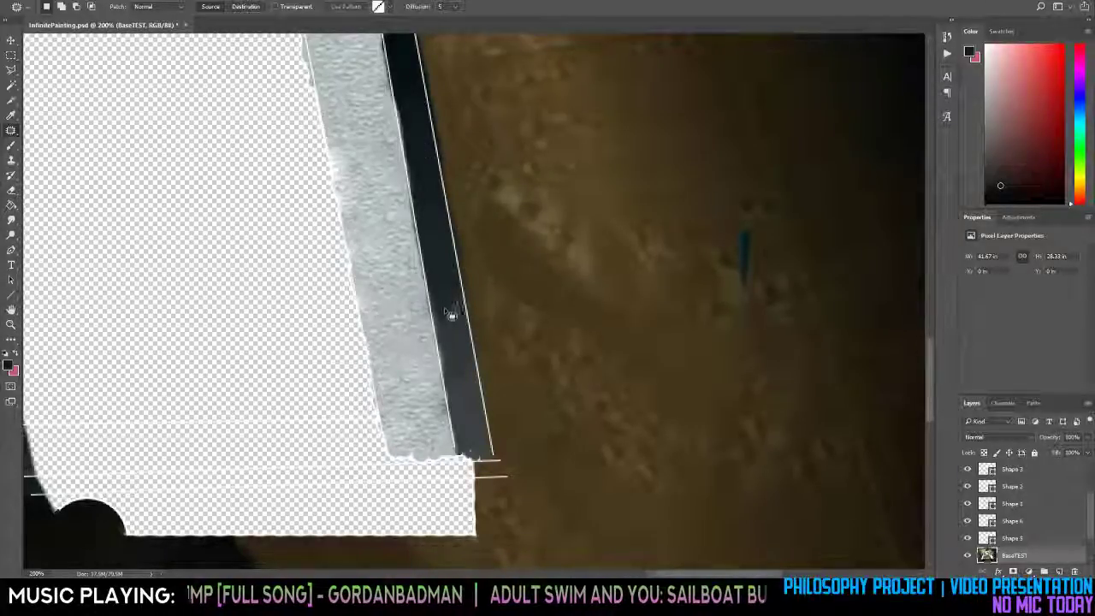
pyautogui.moveTo(445, 319)
pyautogui.mouseDown()
pyautogui.moveTo(459, 316)
pyautogui.moveTo(433, 205)
pyautogui.mouseUp()
pyautogui.hotkey('ctrl', 'd')
pyautogui.moveTo(443, 266); pyautogui.dragTo(449, 275)
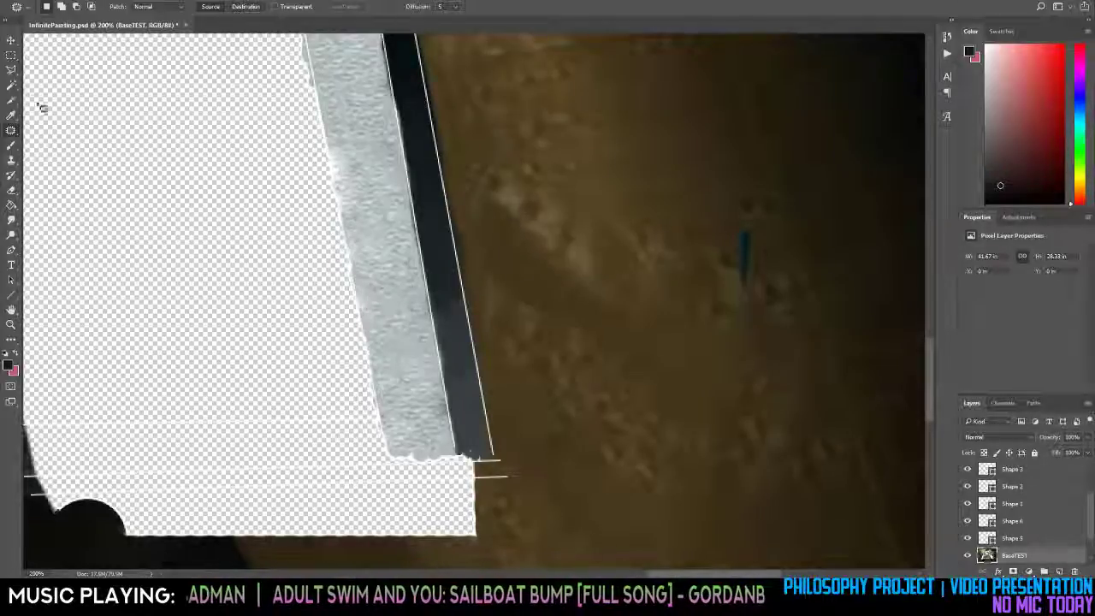
# Examine the patched strip and dark border against the whole painting from a wider view.
pyautogui.press('z')
pyautogui.keyDown('alt'); pyautogui.click(271, 133); pyautogui.keyUp('alt')
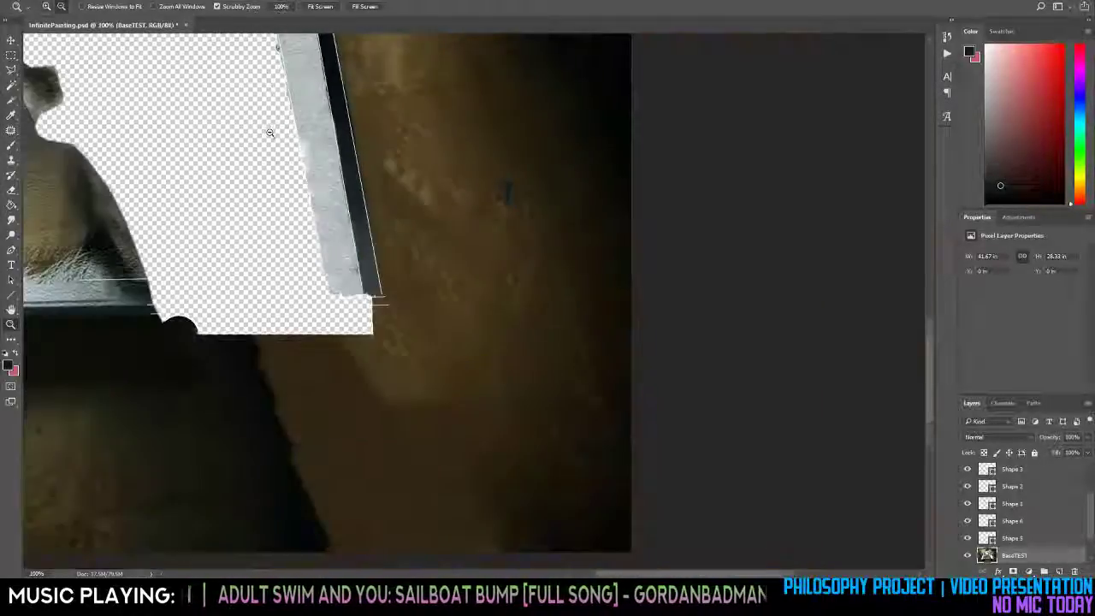
pyautogui.keyDown('alt'); pyautogui.click(268, 129); pyautogui.keyUp('alt')
pyautogui.keyDown('alt'); pyautogui.click(257, 127); pyautogui.keyUp('alt')
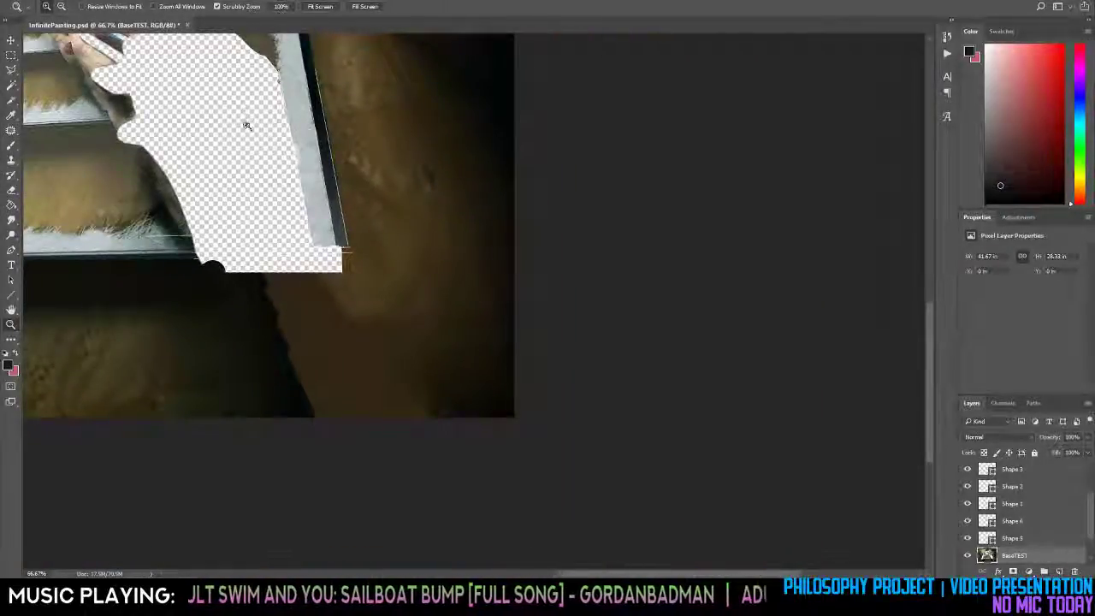
pyautogui.press('h')
pyautogui.moveTo(282, 109); pyautogui.dragTo(609, 284)
pyautogui.moveTo(512, 150); pyautogui.dragTo(588, 282)
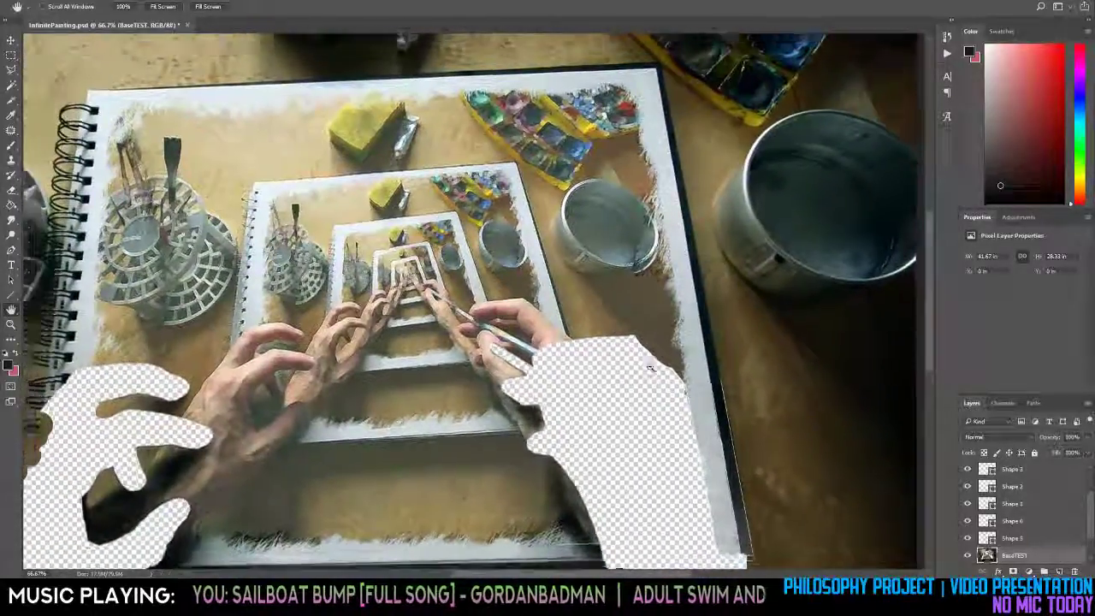
pyautogui.hotkey('ctrl', '-')
pyautogui.hotkey('ctrl', '-')
pyautogui.hotkey('ctrl', '-')
pyautogui.hotkey('ctrl', '-')
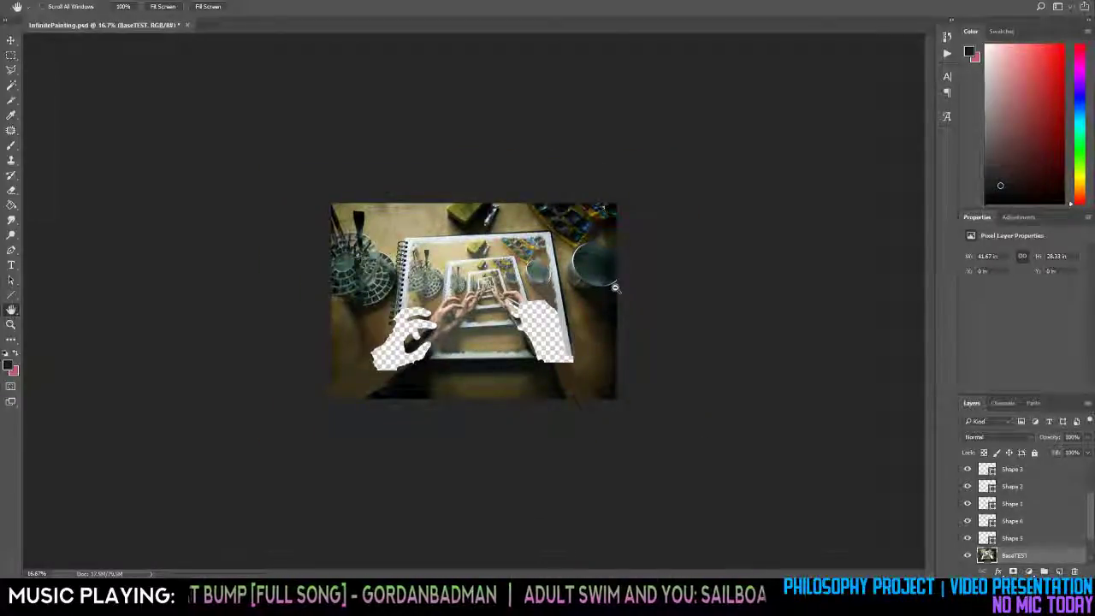
# Inspect the page's lower corner and the tabletop around the removed hand at several magnifications.
pyautogui.press('z')
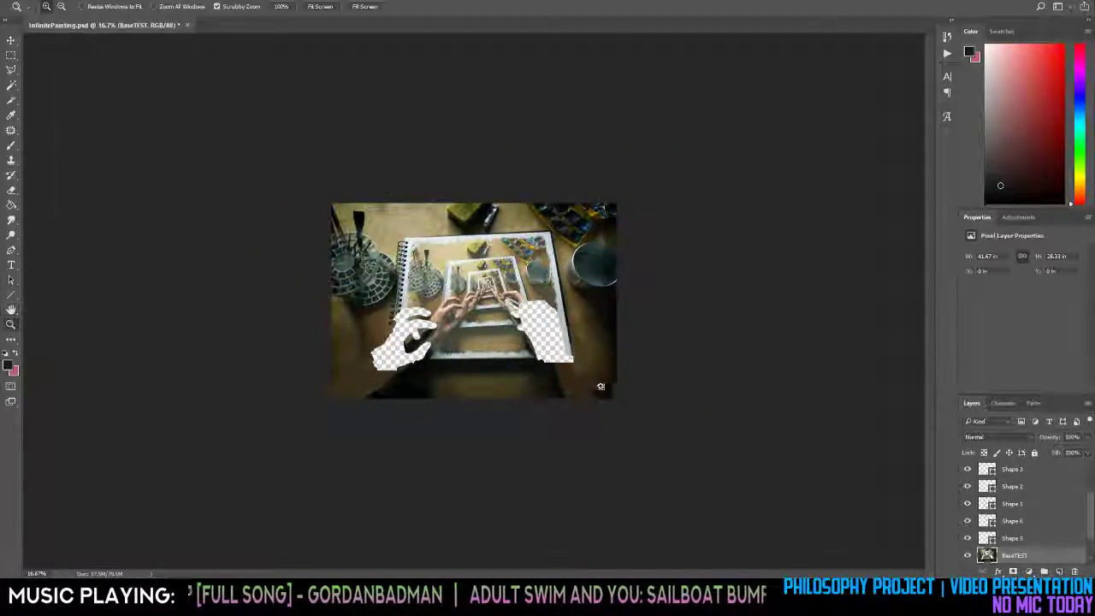
pyautogui.click(592, 385)
pyautogui.click(591, 385)
pyautogui.click(590, 386)
pyautogui.click(698, 451)
pyautogui.moveTo(695, 453); pyautogui.dragTo(708, 452)
pyautogui.keyDown('alt'); pyautogui.click(711, 451); pyautogui.keyUp('alt')
pyautogui.keyDown('alt'); pyautogui.click(712, 450); pyautogui.keyUp('alt')
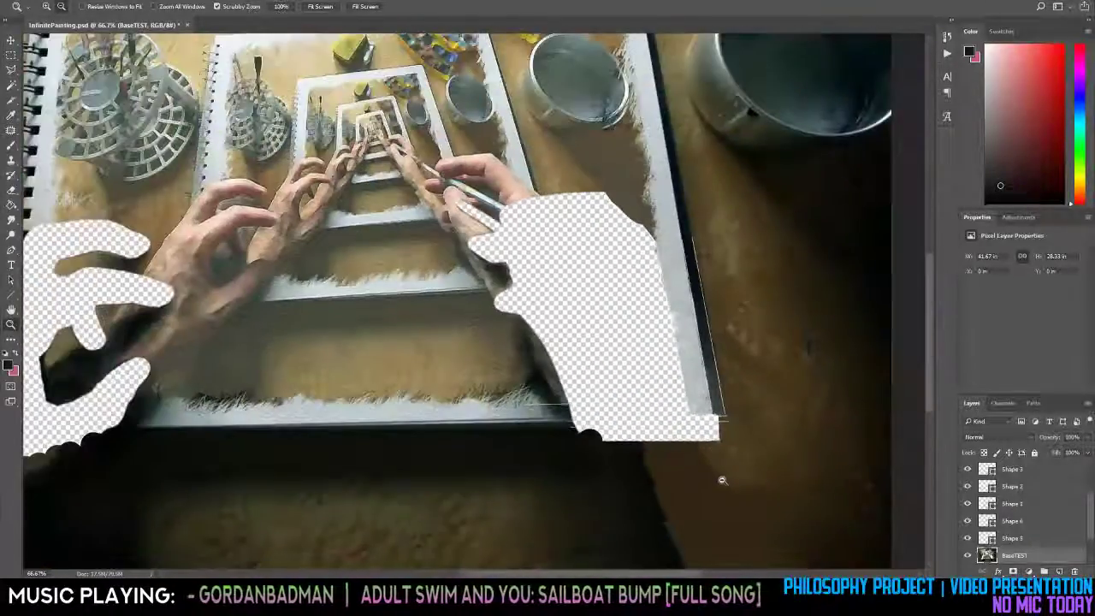
pyautogui.keyDown('alt'); pyautogui.click(753, 490); pyautogui.keyUp('alt')
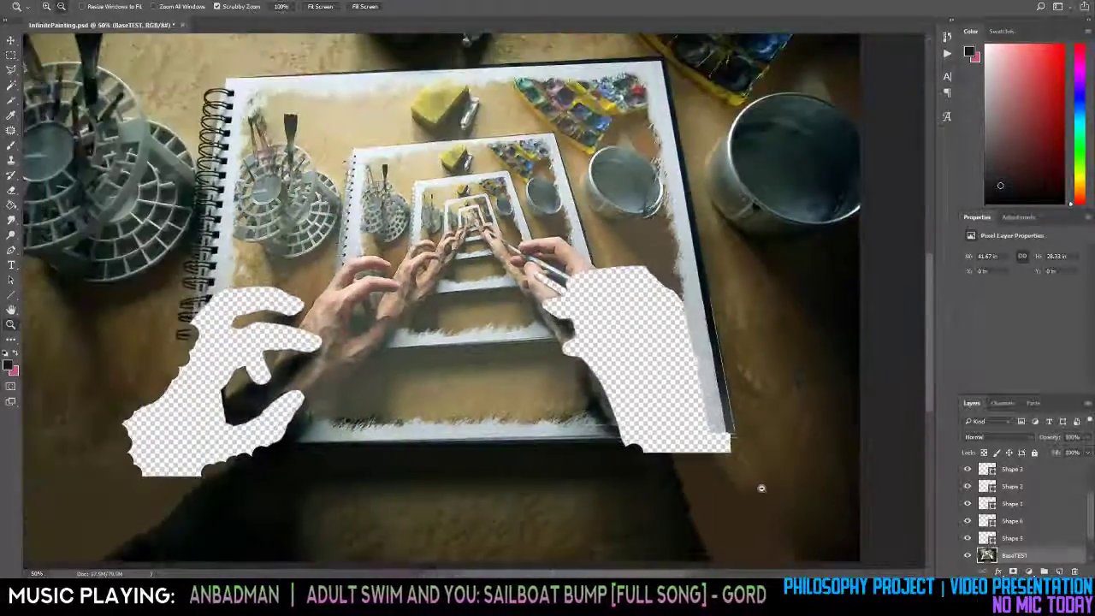
pyautogui.press('h')
pyautogui.moveTo(734, 471); pyautogui.dragTo(587, 334)
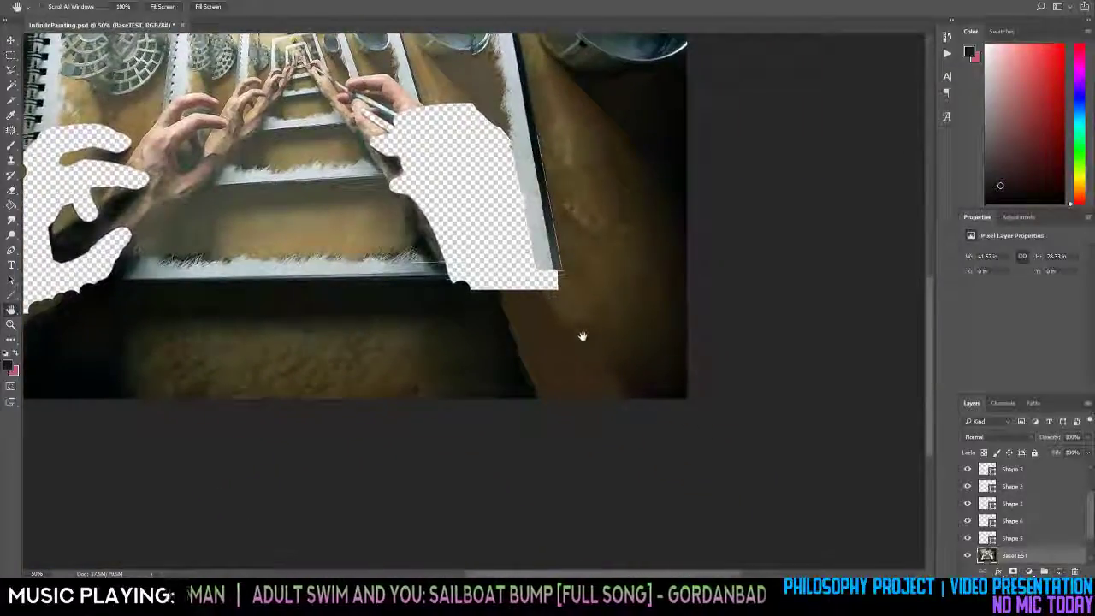
# Hide the five guide-line shape layers directly above BaseTEST.
pyautogui.press('z')
pyautogui.click(635, 373)
pyautogui.press('v')
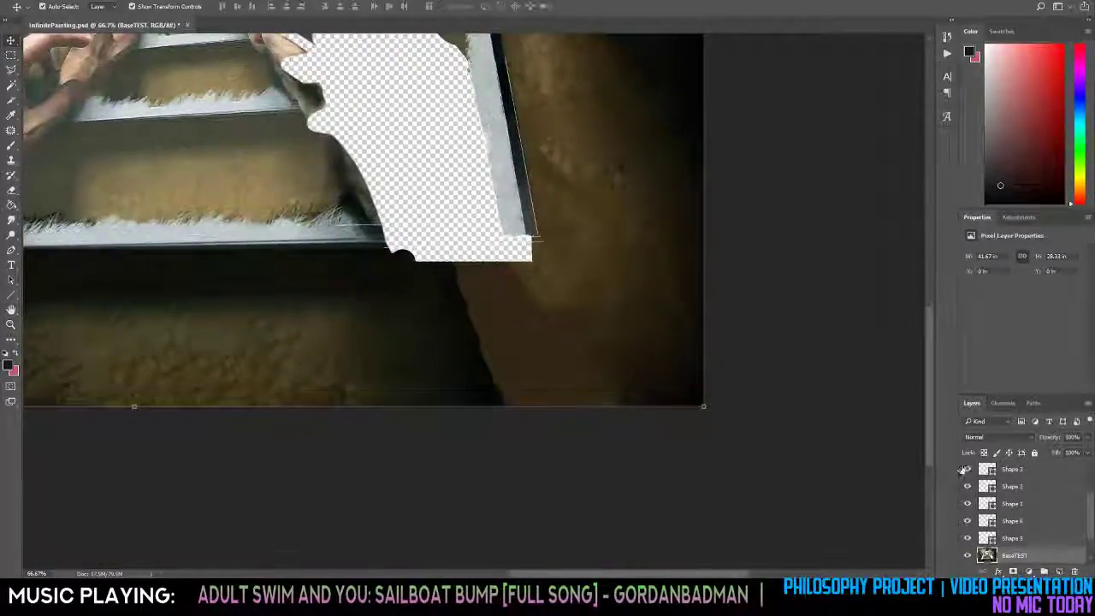
pyautogui.moveTo(967, 489); pyautogui.dragTo(967, 520)
pyautogui.press('z')
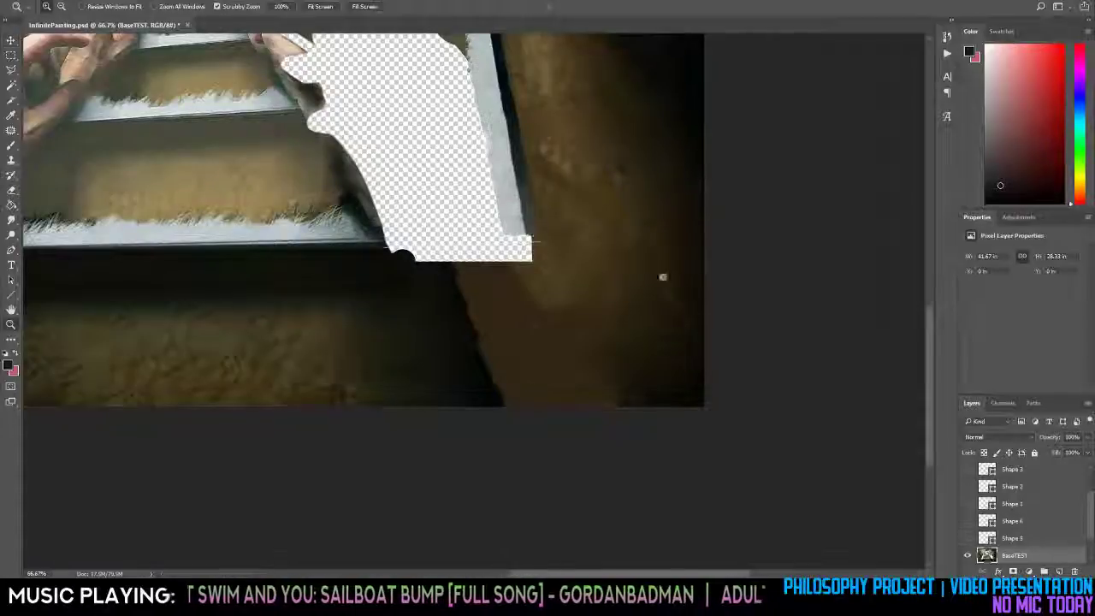
# Check the page edge without its guide lines against the whole painting, and save the document.
pyautogui.keyDown('alt'); pyautogui.click(652, 268); pyautogui.keyUp('alt')
pyautogui.keyDown('alt'); pyautogui.click(672, 273); pyautogui.keyUp('alt')
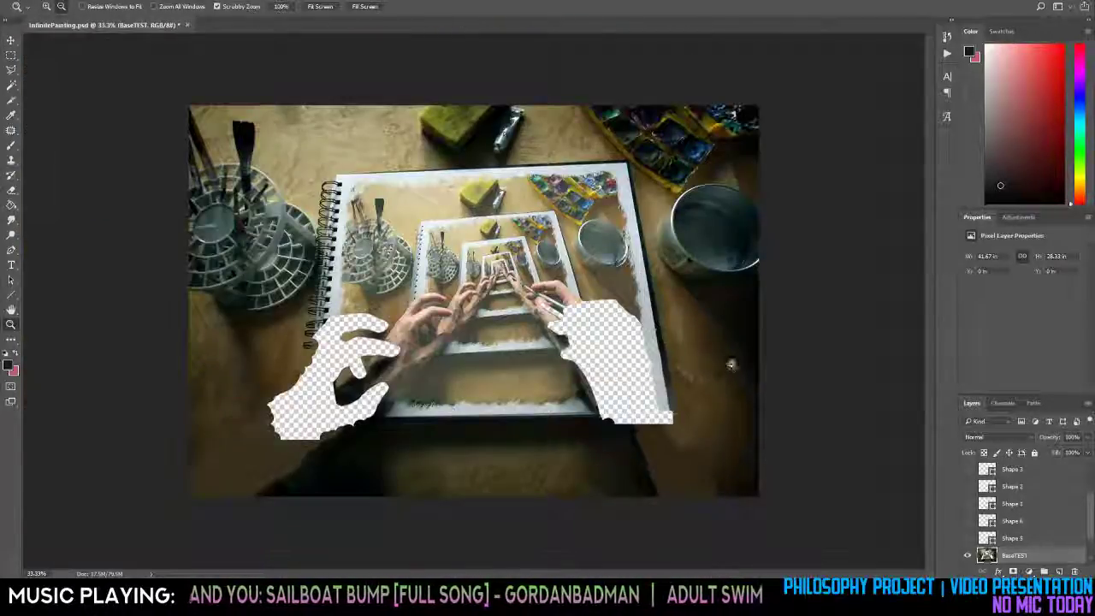
pyautogui.click(720, 421)
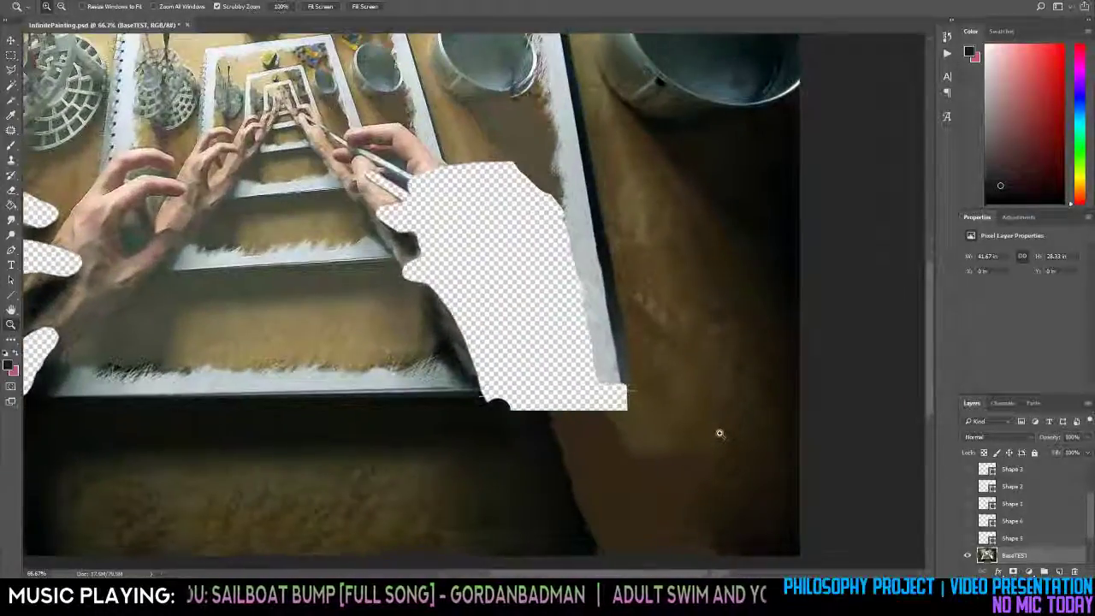
pyautogui.scroll(-3, 734, 402)
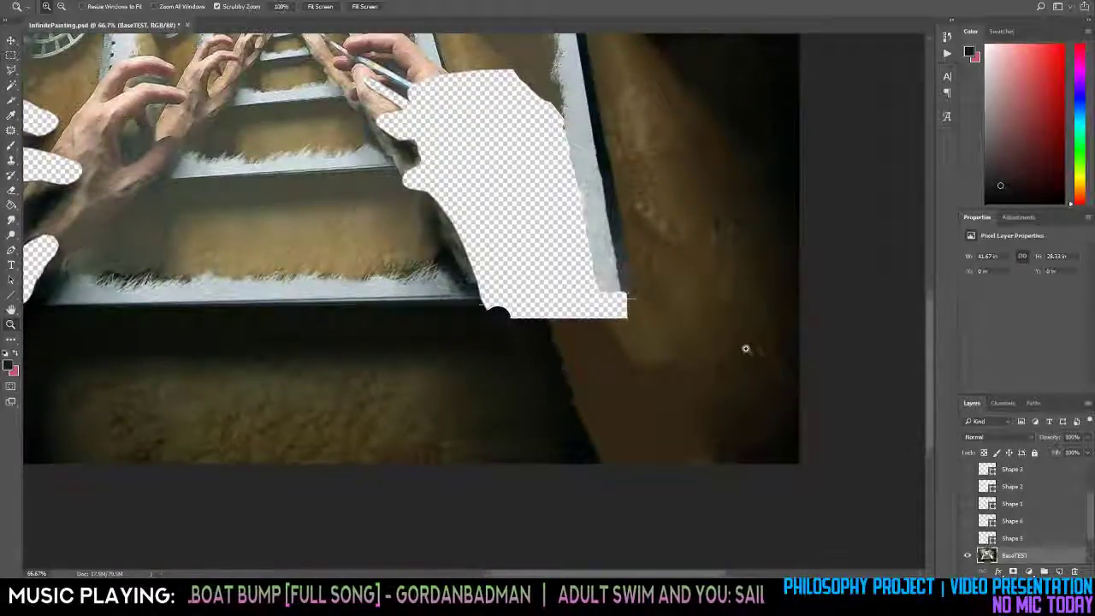
pyautogui.hotkey('ctrl', 's')
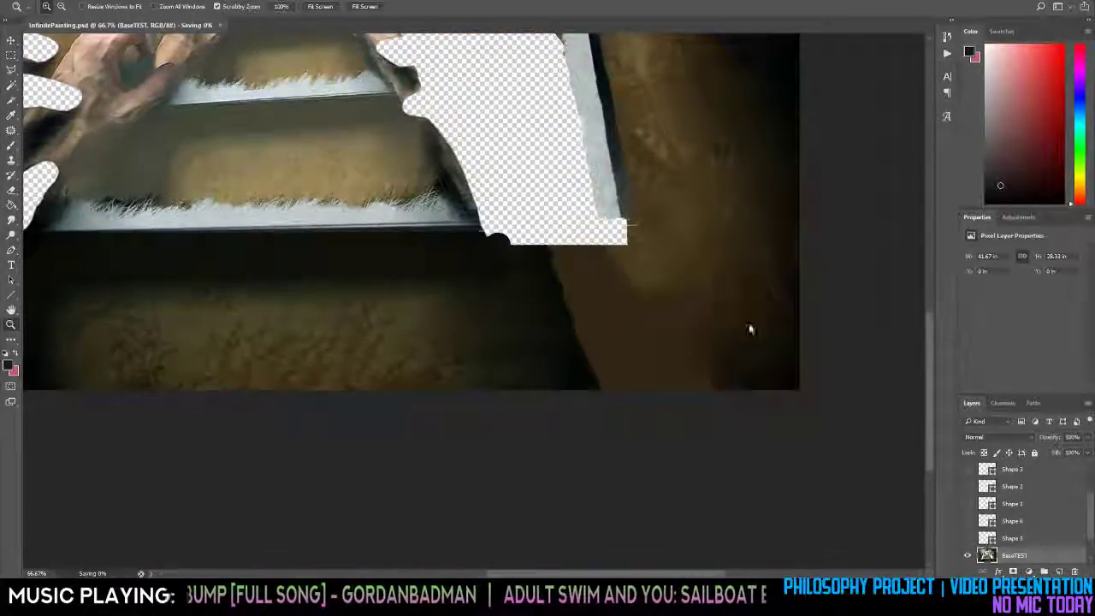
# Patch smooth brown areas of the tabletop below the cutout with grainy table texture from above.
pyautogui.click(708, 334)
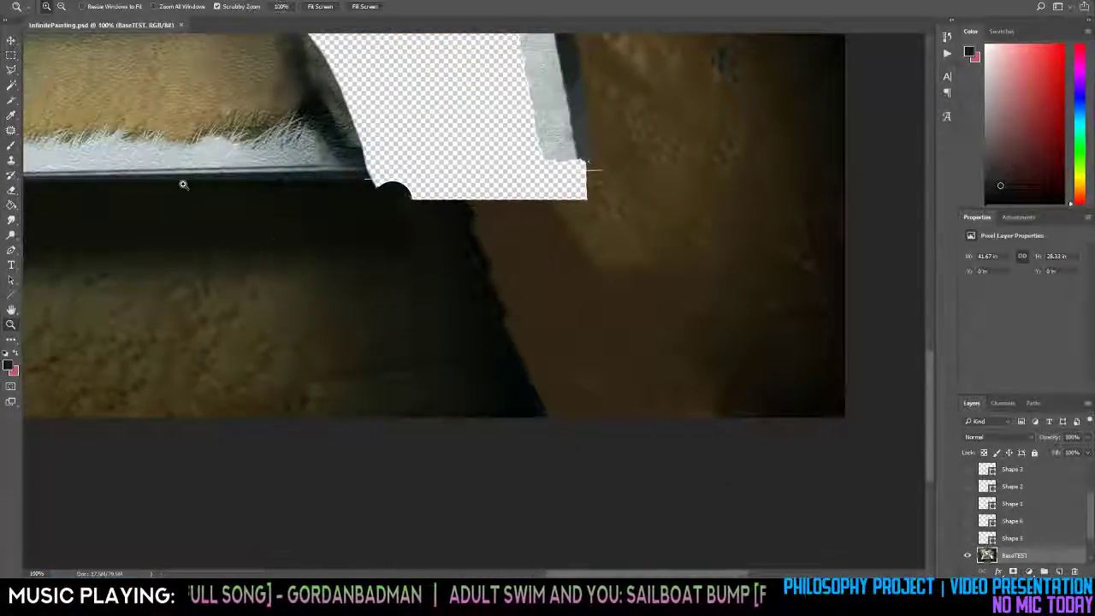
pyautogui.click(10, 130)
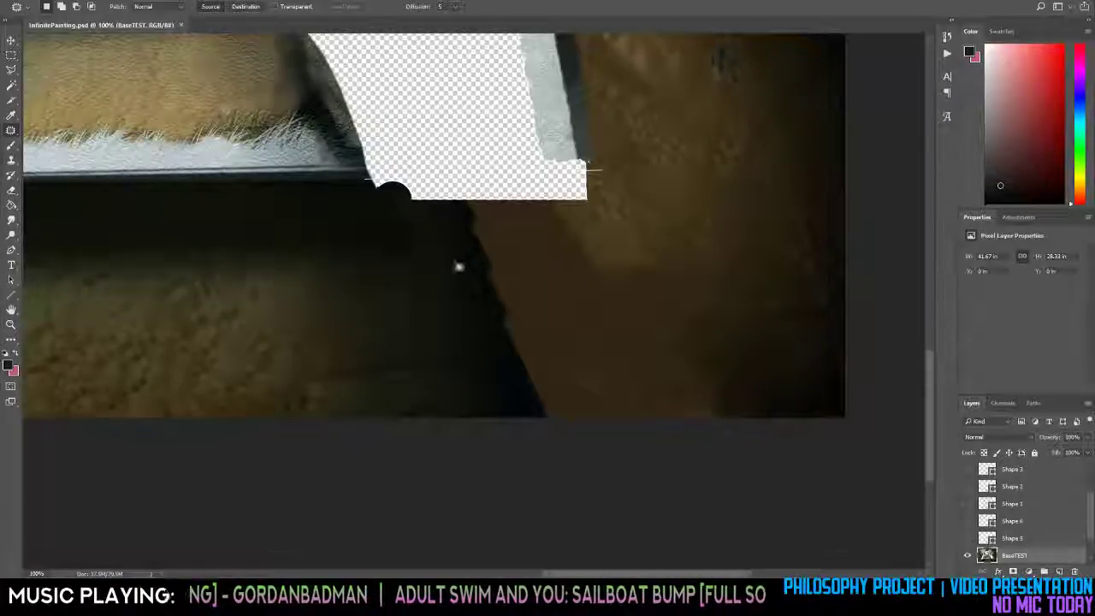
pyautogui.moveTo(618, 224)
pyautogui.mouseDown()
pyautogui.moveTo(650, 233)
pyautogui.moveTo(586, 293)
pyautogui.mouseUp()
pyautogui.click(604, 300)
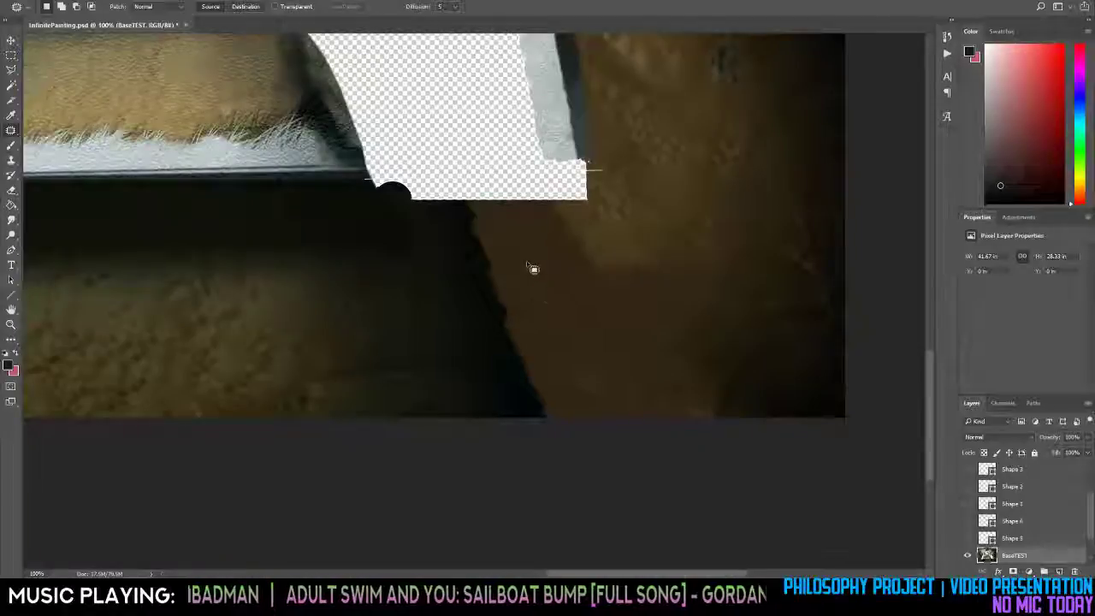
pyautogui.moveTo(533, 269)
pyautogui.mouseDown()
pyautogui.moveTo(525, 317)
pyautogui.moveTo(535, 273)
pyautogui.moveTo(695, 116)
pyautogui.mouseUp()
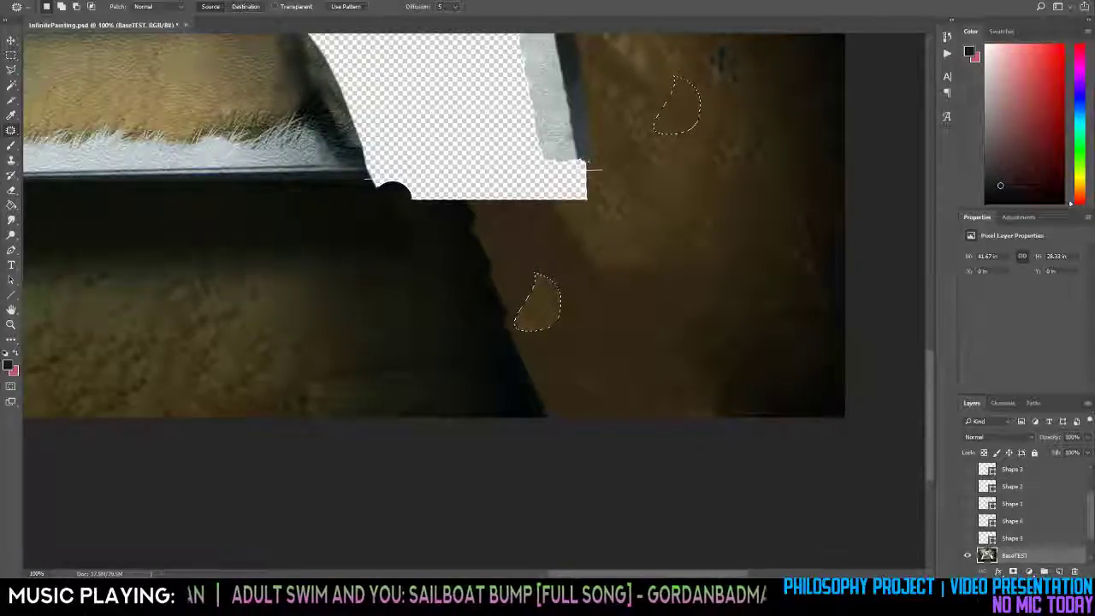
pyautogui.hotkey('ctrl', 'd')
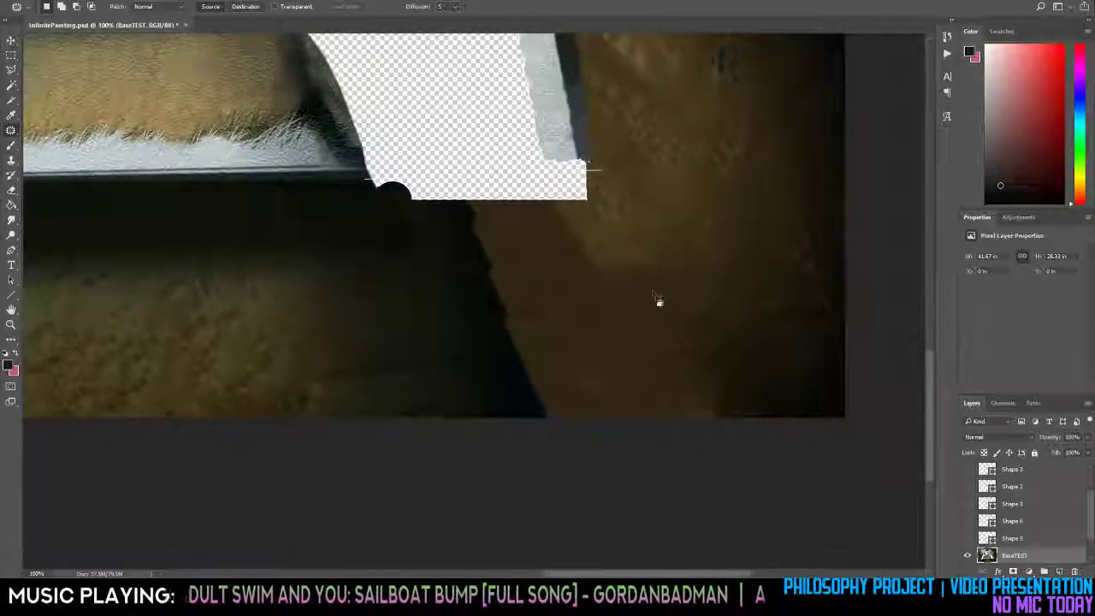
pyautogui.moveTo(645, 295)
pyautogui.mouseDown()
pyautogui.moveTo(616, 364)
pyautogui.moveTo(589, 388)
pyautogui.moveTo(645, 324)
pyautogui.moveTo(689, 156)
pyautogui.mouseUp()
pyautogui.hotkey('ctrl', 'd')
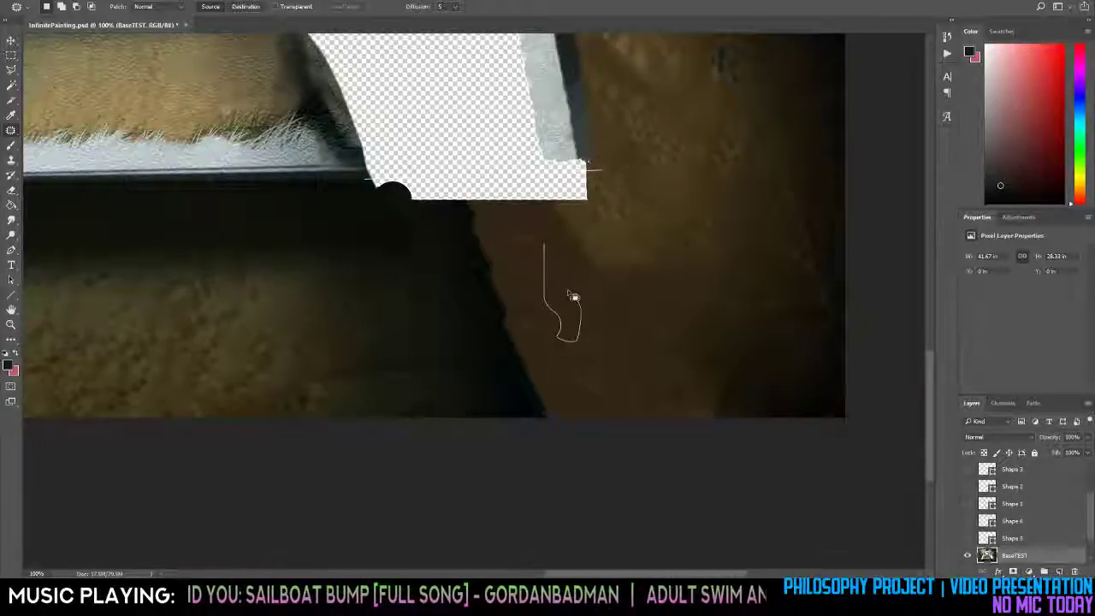
# Patch more of the smooth brown tabletop between the shadow edge and the lighter wood with table texture.
pyautogui.moveTo(568, 292)
pyautogui.mouseDown()
pyautogui.moveTo(539, 242)
pyautogui.moveTo(665, 147)
pyautogui.mouseUp()
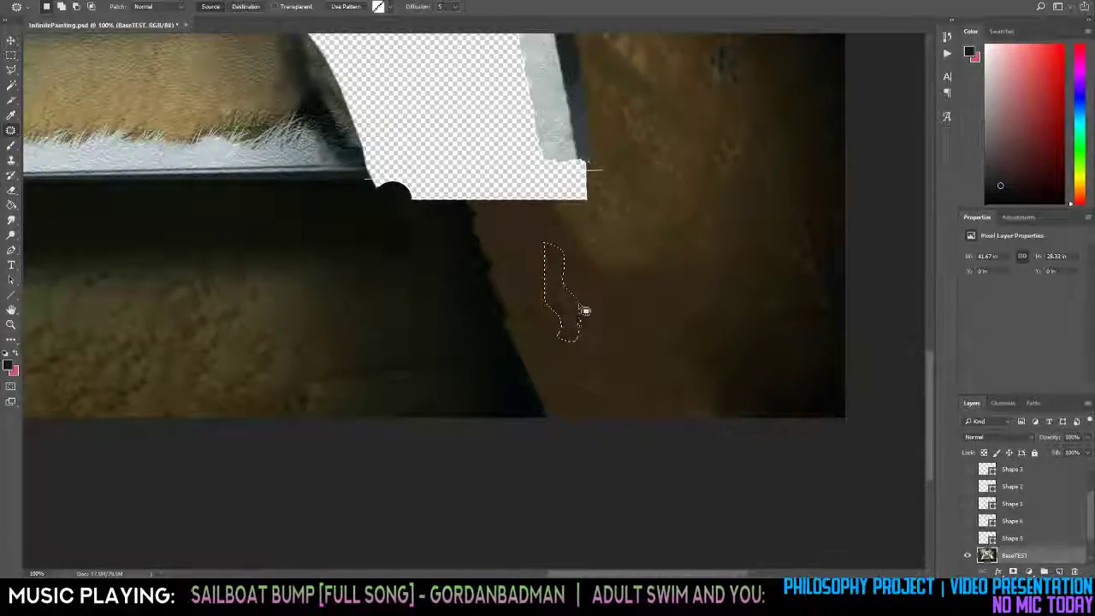
pyautogui.hotkey('ctrl', 'd')
pyautogui.moveTo(516, 229)
pyautogui.mouseDown()
pyautogui.moveTo(544, 283)
pyautogui.moveTo(519, 231)
pyautogui.mouseUp()
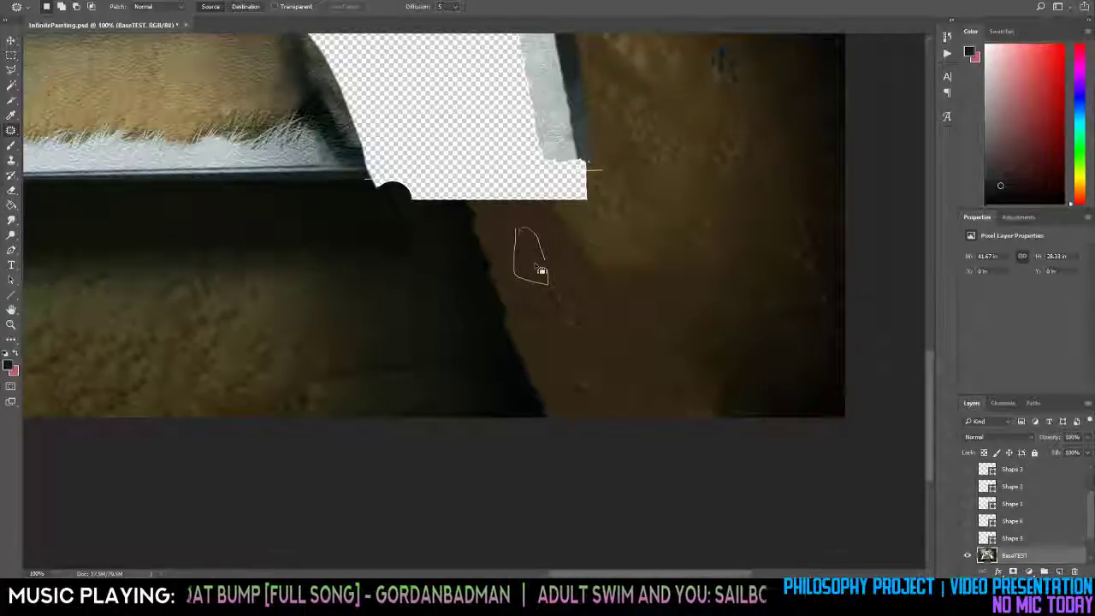
pyautogui.moveTo(536, 267); pyautogui.dragTo(670, 148)
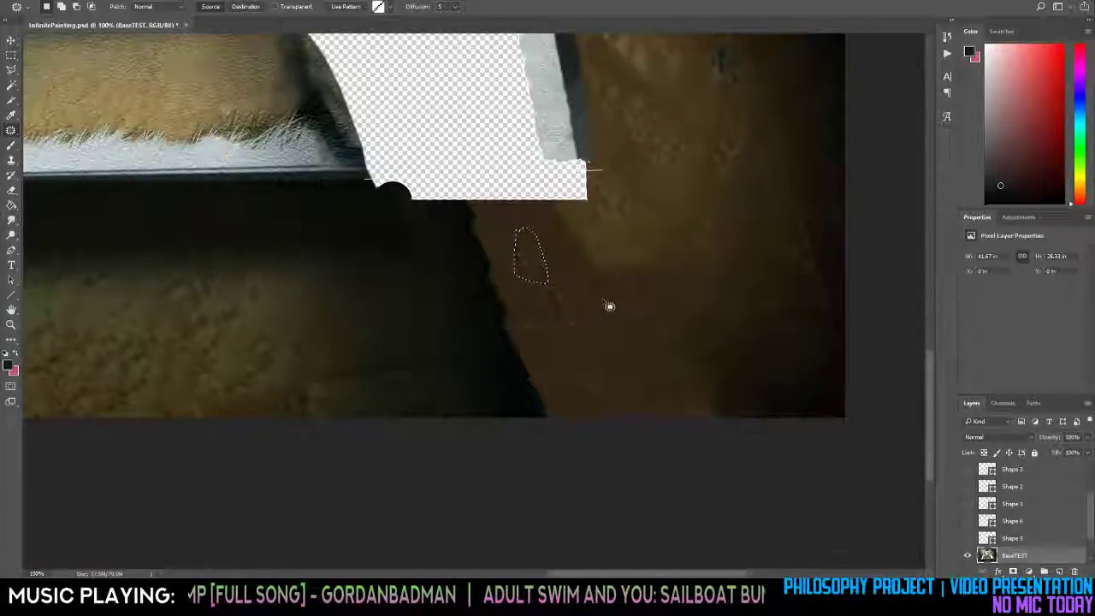
pyautogui.moveTo(600, 298)
pyautogui.mouseDown()
pyautogui.moveTo(633, 317)
pyautogui.moveTo(648, 137)
pyautogui.mouseUp()
pyautogui.hotkey('ctrl', 'd')
# Patch the jagged shadow edge on the tabletop below the right-hand cutout with table texture from above.
pyautogui.press('z')
pyautogui.keyDown('alt'); pyautogui.click(678, 239); pyautogui.keyUp('alt')
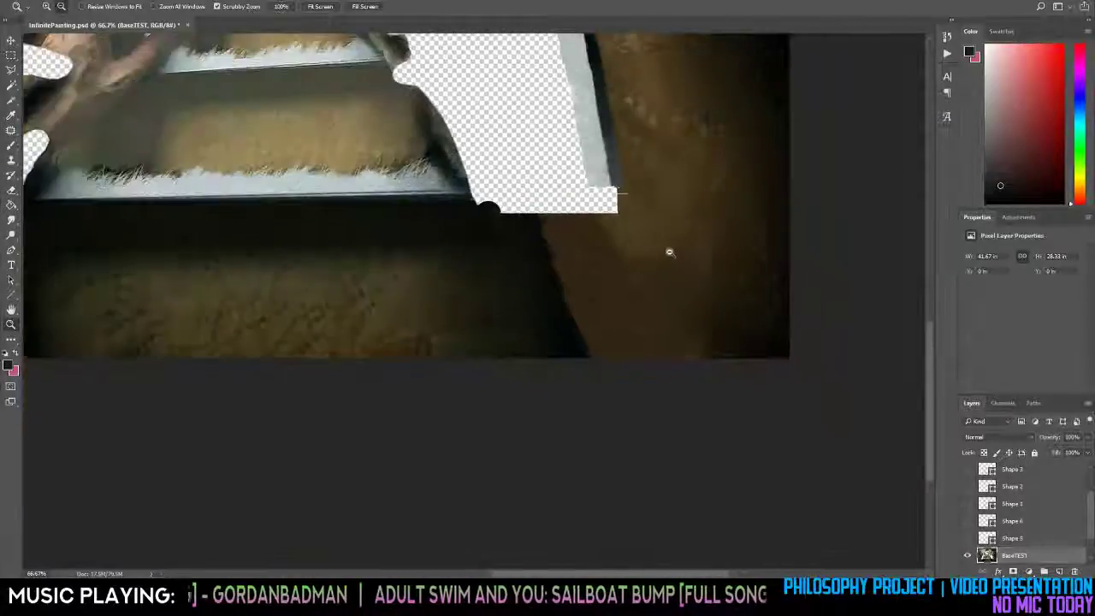
pyautogui.press('h')
pyautogui.moveTo(692, 242); pyautogui.dragTo(503, 299)
pyautogui.press('j')
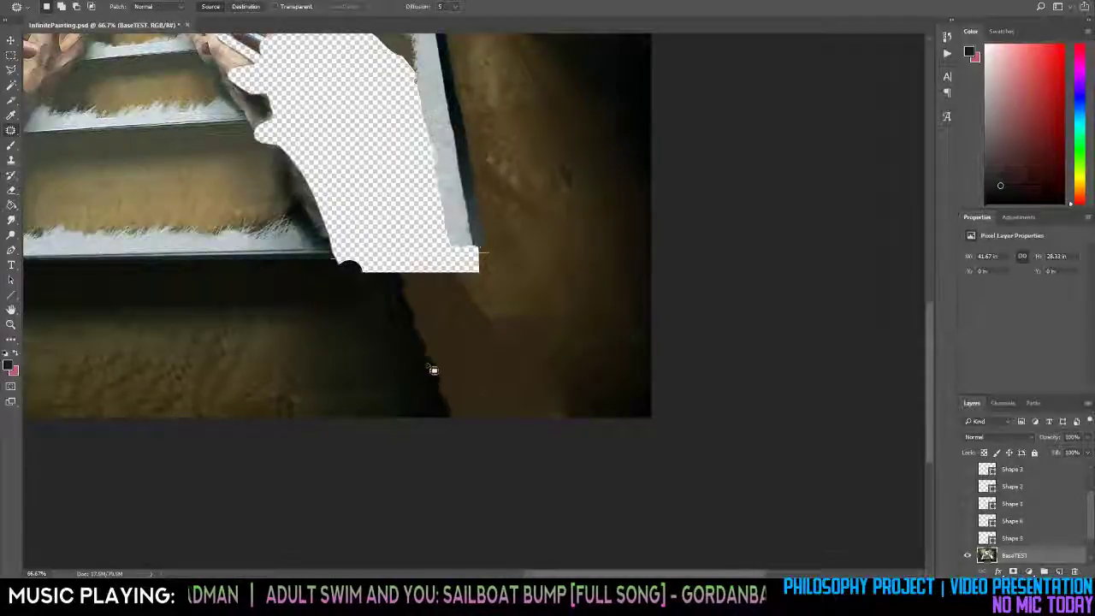
pyautogui.moveTo(451, 352); pyautogui.dragTo(432, 343)
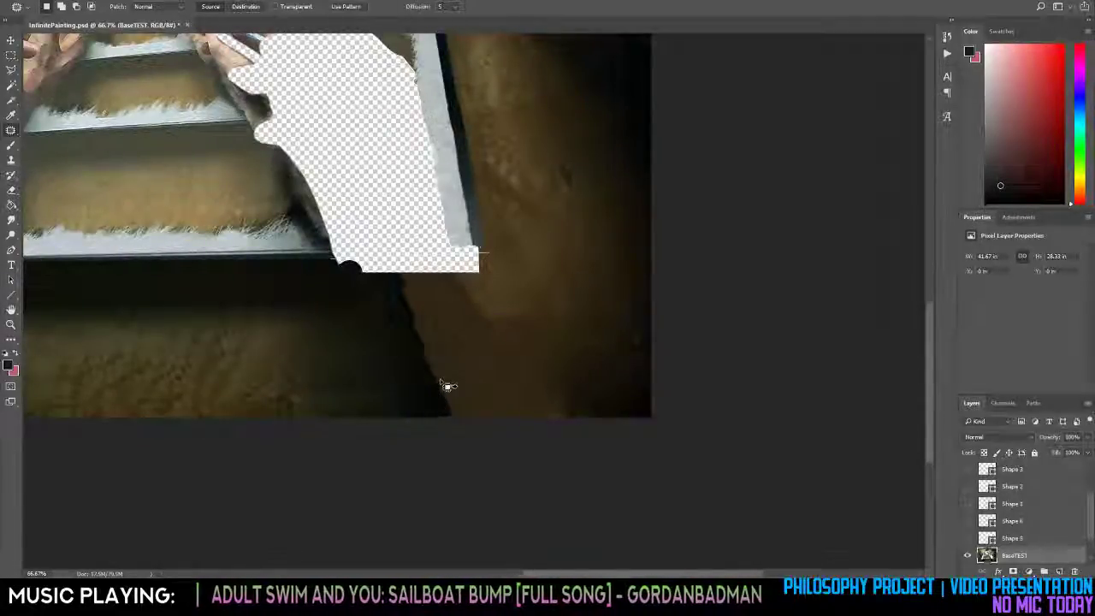
pyautogui.moveTo(447, 384); pyautogui.dragTo(505, 48)
pyautogui.moveTo(520, 137); pyautogui.dragTo(520, 137)
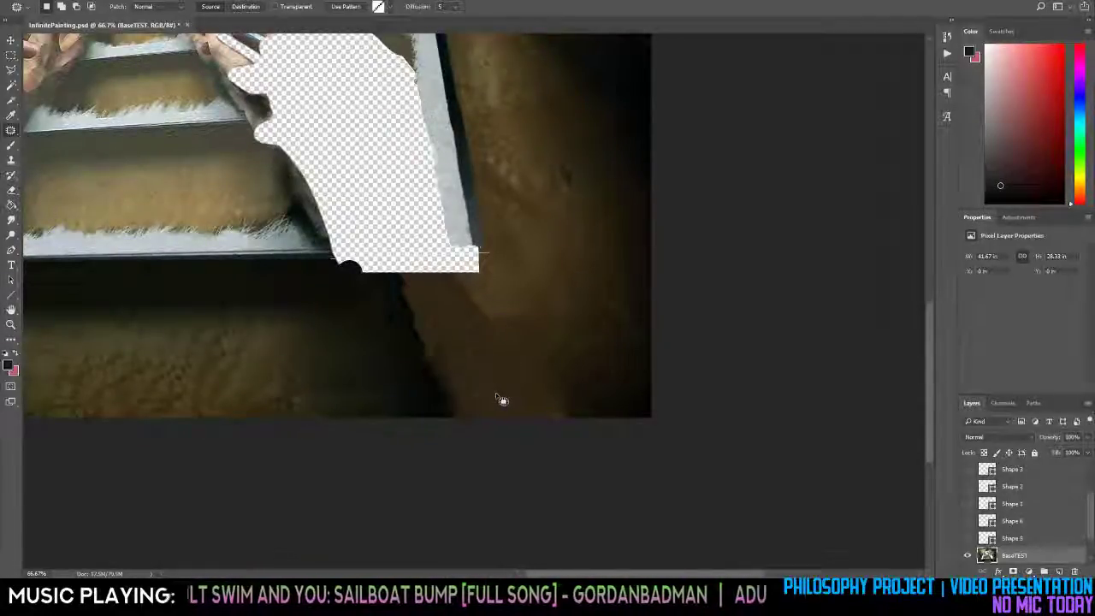
pyautogui.hotkey('ctrl', 'd')
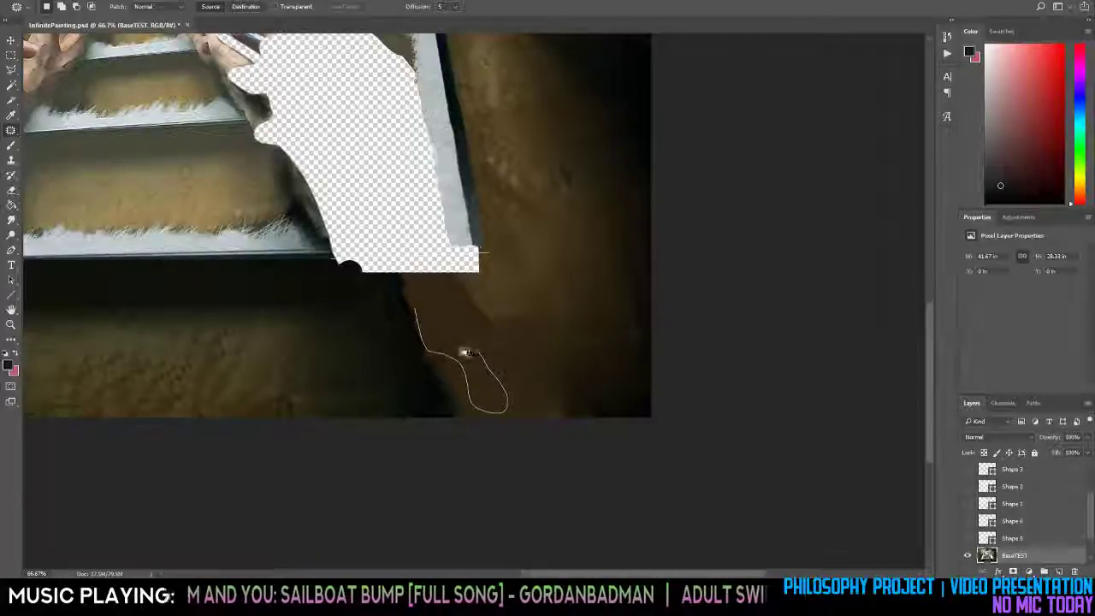
# Patch table texture into the smooth brown strip beside the shadow edge and the darker tabletop toward the painting's right side.
pyautogui.moveTo(419, 306); pyautogui.dragTo(416, 301)
pyautogui.moveTo(450, 355); pyautogui.dragTo(504, 156)
pyautogui.hotkey('ctrl', 'd')
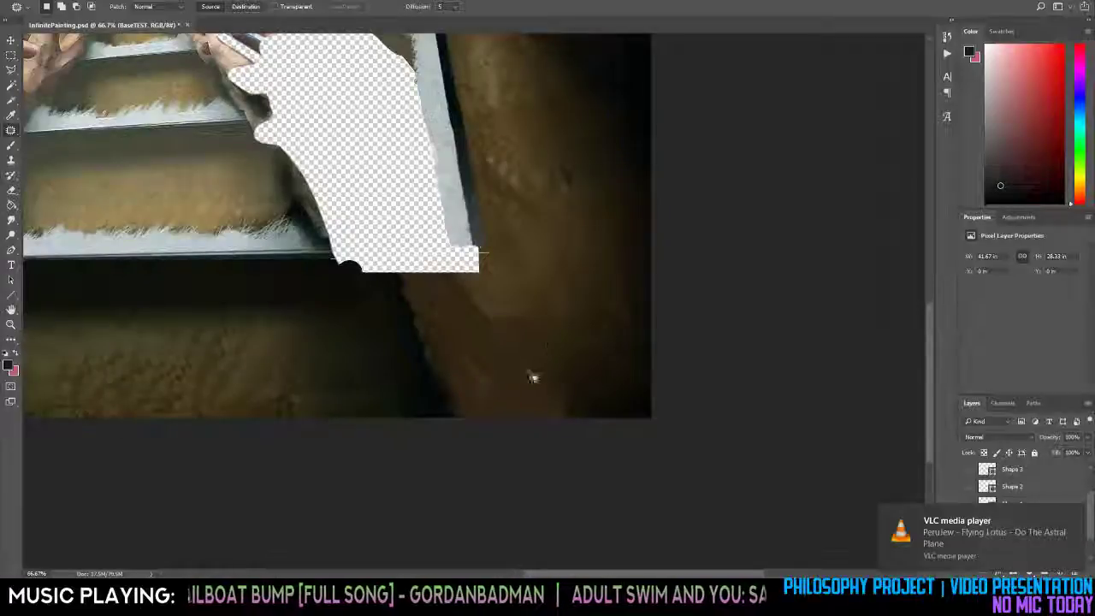
pyautogui.moveTo(546, 344)
pyautogui.mouseDown()
pyautogui.moveTo(557, 368)
pyautogui.moveTo(564, 229)
pyautogui.moveTo(580, 242)
pyautogui.mouseUp()
pyautogui.hotkey('ctrl', 'd')
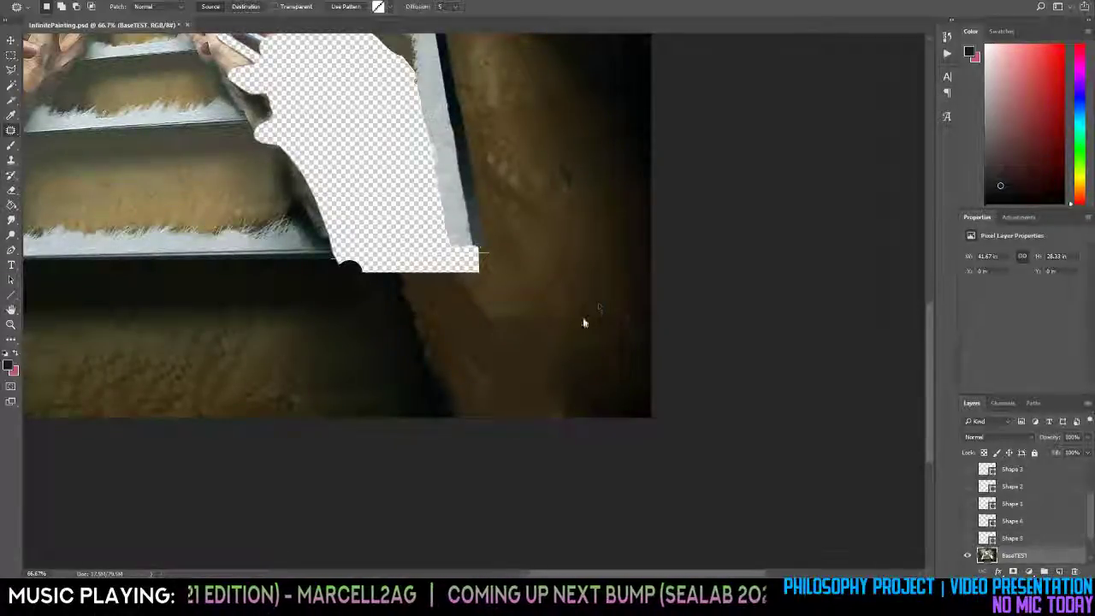
pyautogui.click(541, 373)
pyautogui.click(538, 212)
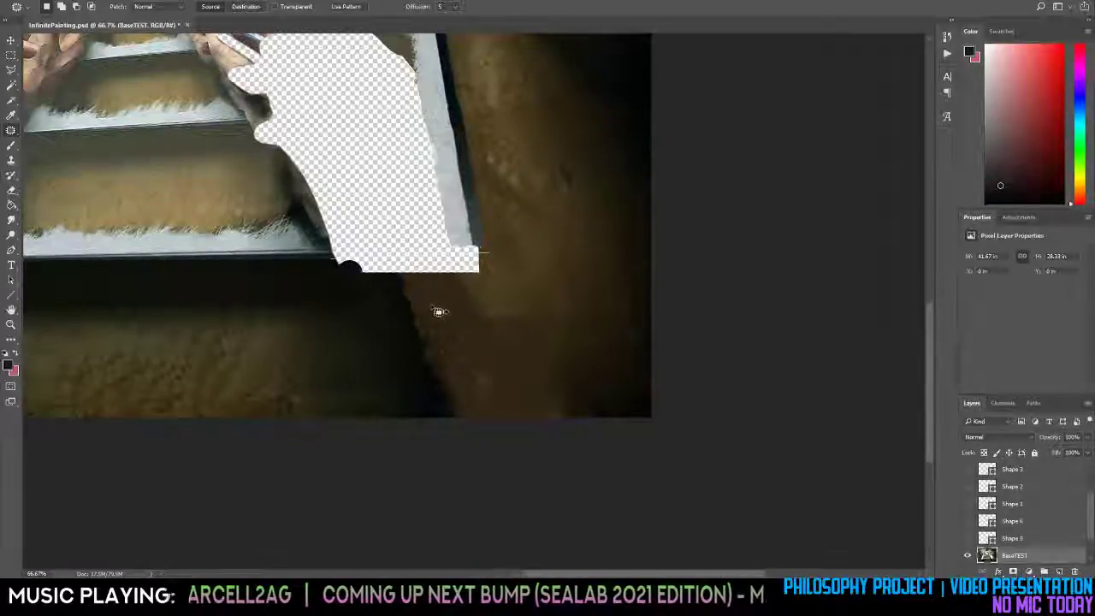
# Patch grainy table texture into the smooth spots just beneath the right-hand cutout and along the painting's bottom edge.
pyautogui.moveTo(438, 312); pyautogui.dragTo(490, 139)
pyautogui.click(542, 363)
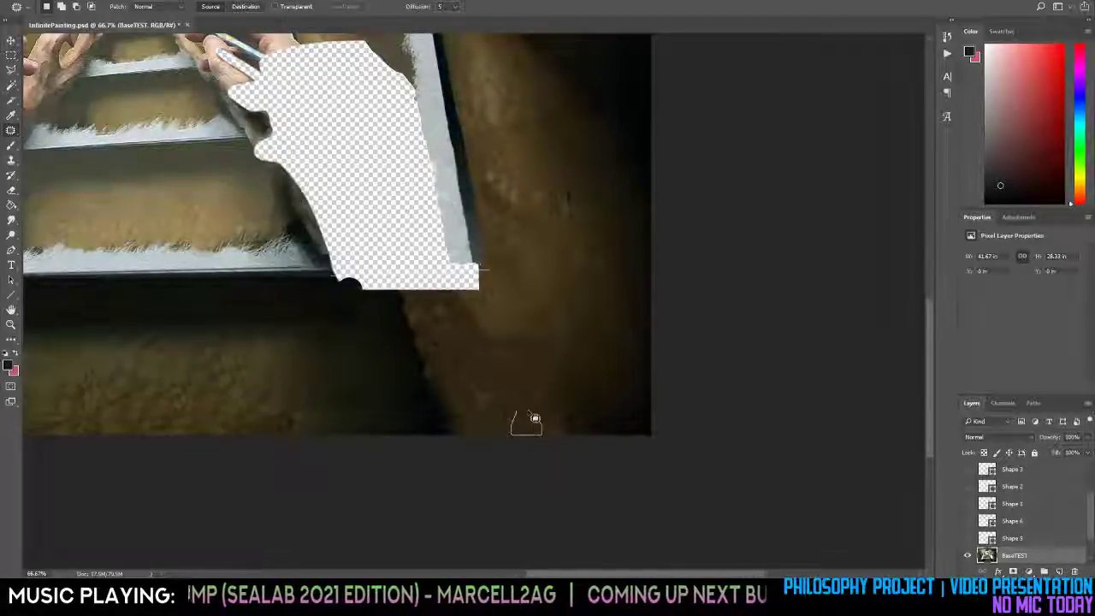
pyautogui.moveTo(528, 434)
pyautogui.mouseDown()
pyautogui.moveTo(518, 417)
pyautogui.moveTo(537, 416)
pyautogui.moveTo(514, 434)
pyautogui.mouseUp()
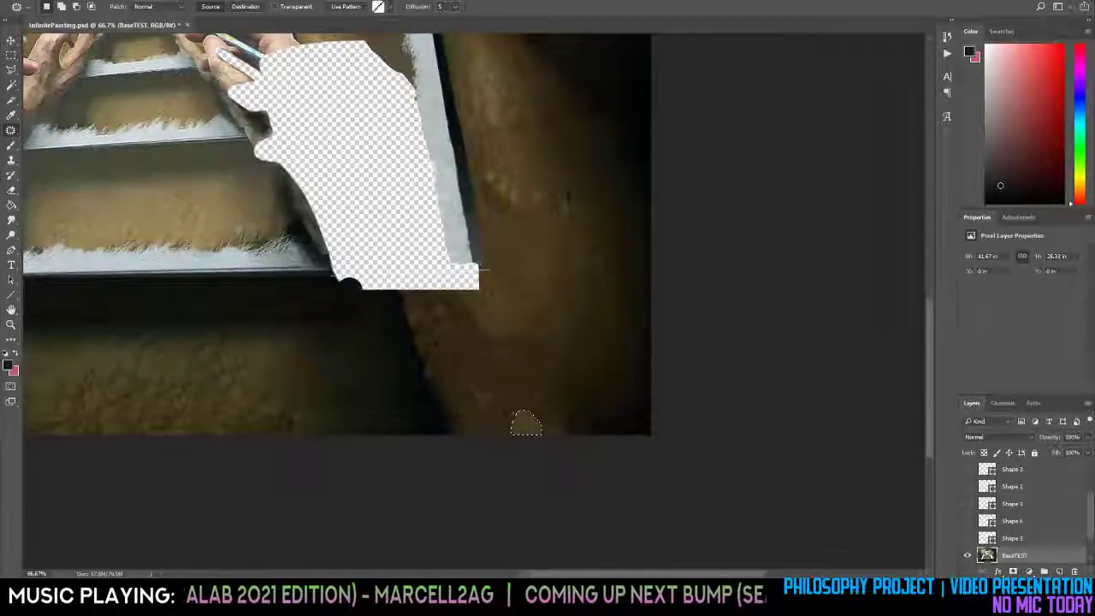
pyautogui.moveTo(526, 271); pyautogui.dragTo(526, 270)
pyautogui.click(476, 398)
pyautogui.moveTo(466, 413)
pyautogui.mouseDown()
pyautogui.moveTo(495, 442)
pyautogui.moveTo(464, 409)
pyautogui.mouseUp()
pyautogui.moveTo(478, 422)
pyautogui.mouseDown()
pyautogui.moveTo(576, 251)
pyautogui.moveTo(533, 375)
pyautogui.mouseUp()
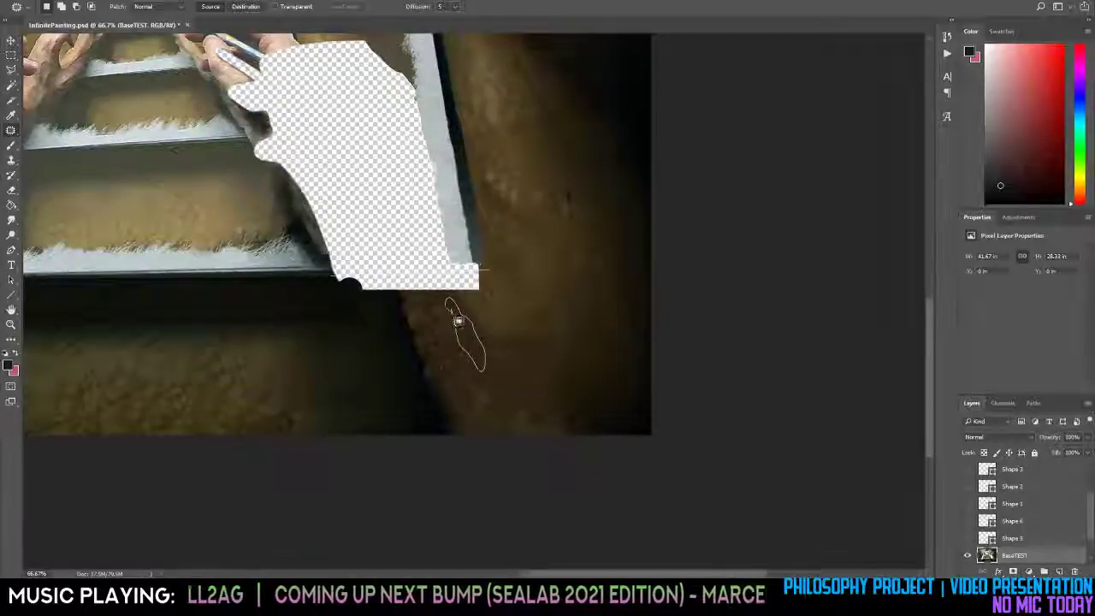
pyautogui.moveTo(459, 321)
pyautogui.mouseDown()
pyautogui.moveTo(505, 104)
pyautogui.moveTo(534, 98)
pyautogui.moveTo(521, 97)
pyautogui.mouseUp()
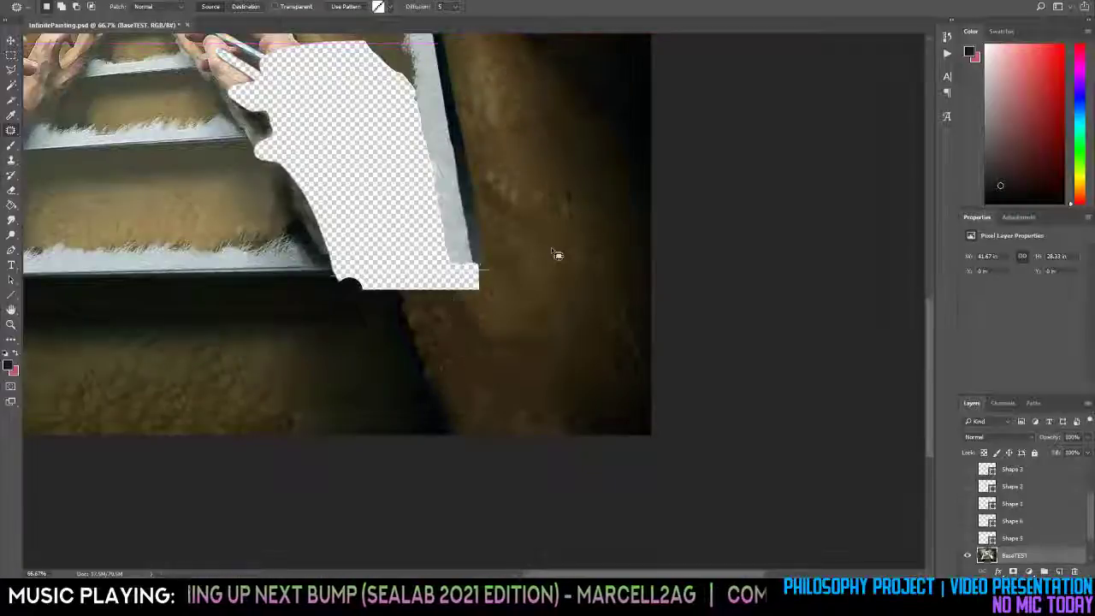
# Check the tabletop patches against the whole painting and save the document.
pyautogui.press('z')
pyautogui.keyDown('alt'); pyautogui.click(549, 247); pyautogui.keyUp('alt')
pyautogui.keyDown('alt'); pyautogui.click(515, 337); pyautogui.keyUp('alt')
pyautogui.keyDown('alt'); pyautogui.click(508, 371); pyautogui.keyUp('alt')
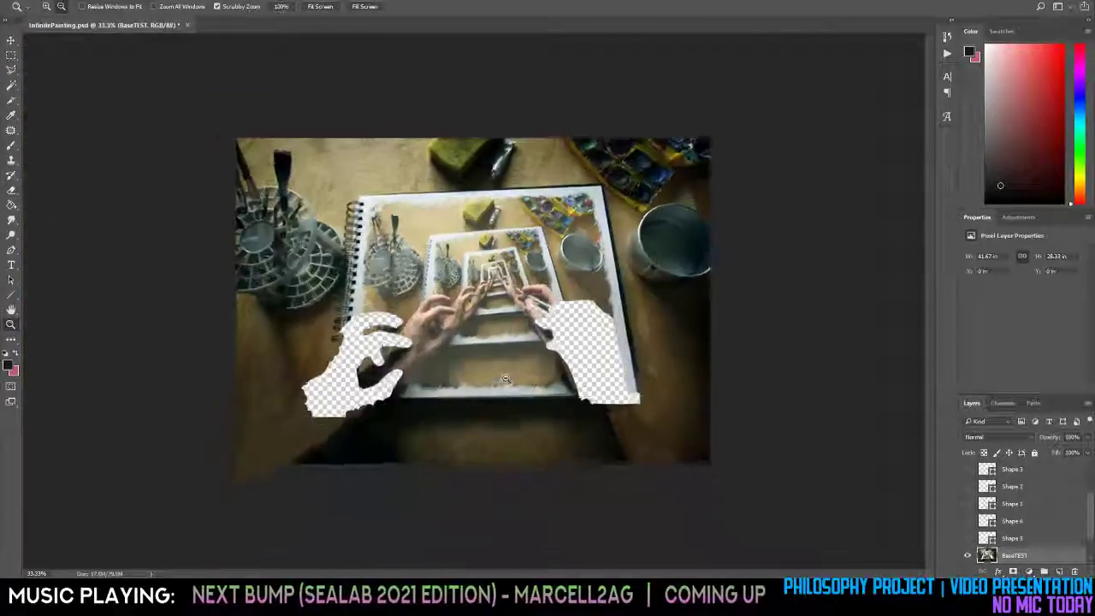
pyautogui.moveTo(505, 379); pyautogui.dragTo(549, 413)
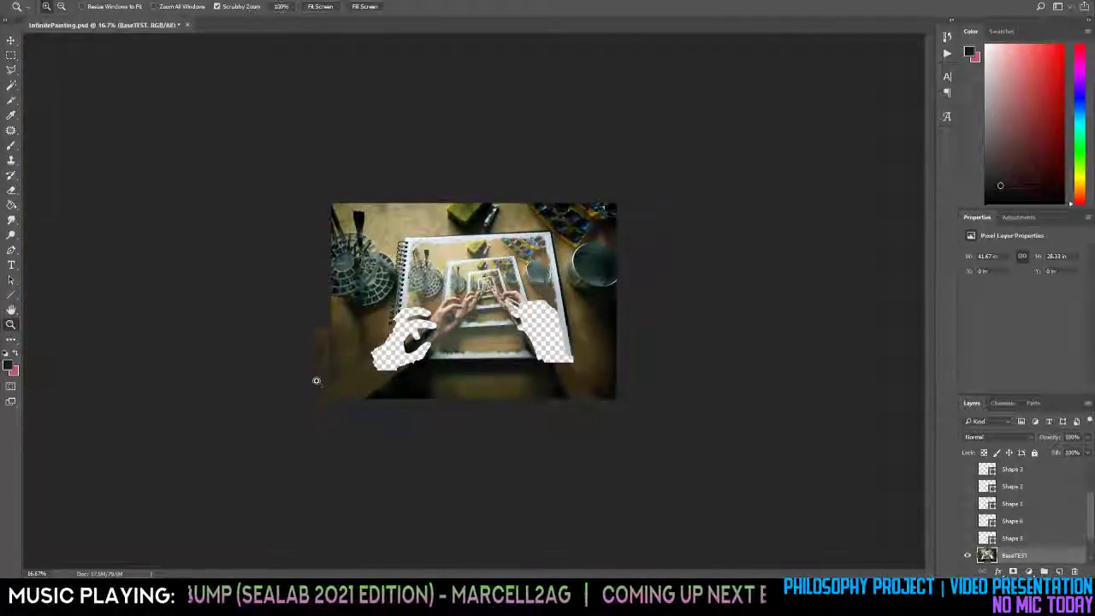
pyautogui.moveTo(316, 381); pyautogui.dragTo(351, 392)
pyautogui.hotkey('ctrl', 's')
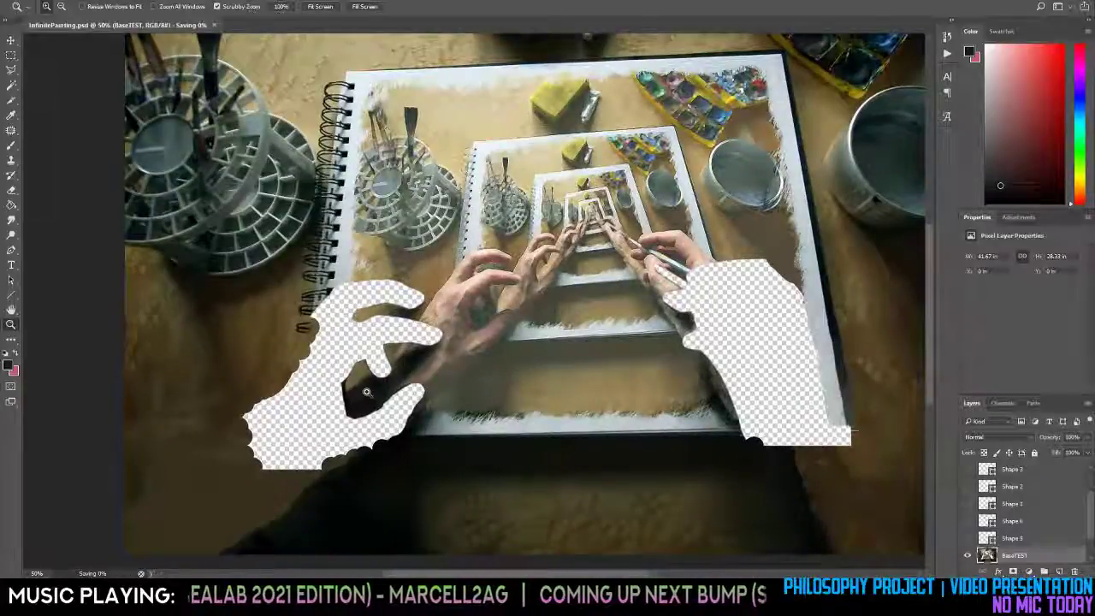
# Patch the smooth brown tabletop in the painting's lower-left area, below the left-hand cutout, with wood texture from above.
pyautogui.moveTo(409, 400); pyautogui.dragTo(692, 275)
pyautogui.click(396, 376)
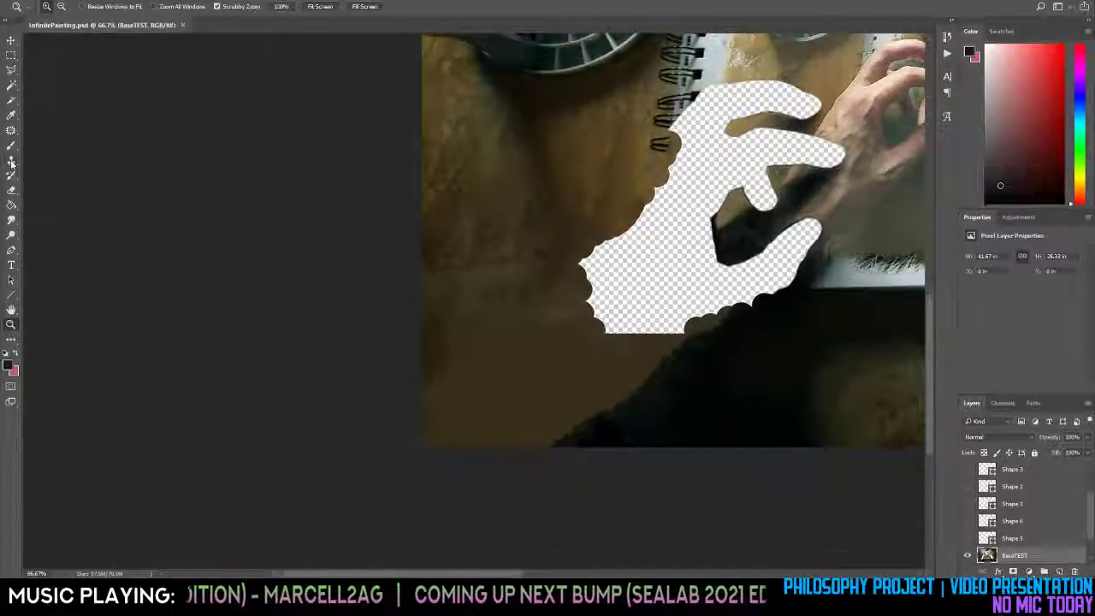
pyautogui.click(11, 131)
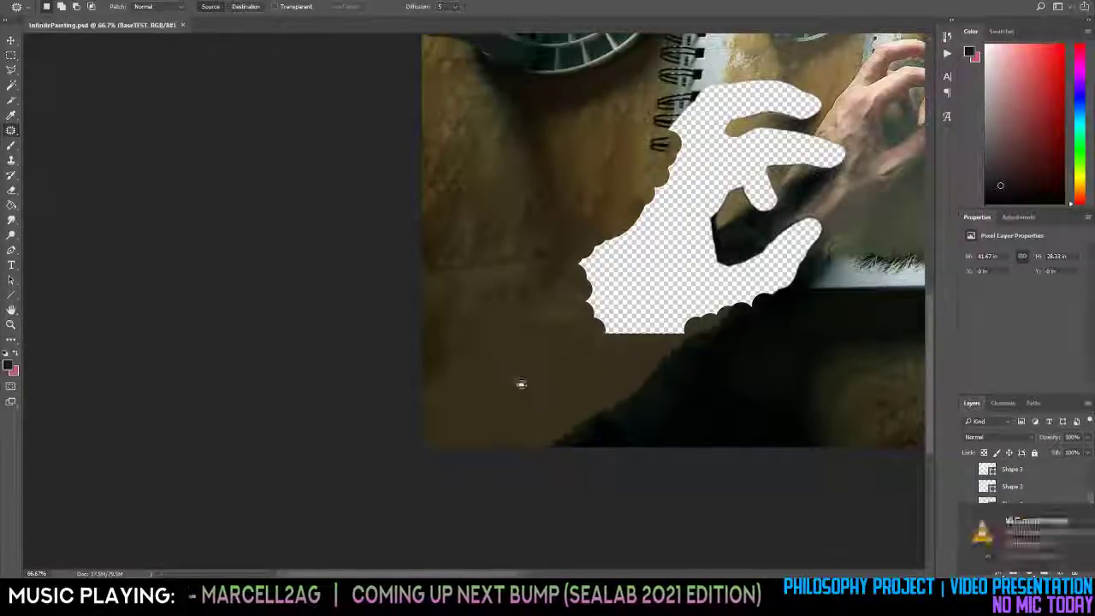
pyautogui.moveTo(504, 376)
pyautogui.mouseDown()
pyautogui.moveTo(506, 420)
pyautogui.moveTo(567, 377)
pyautogui.moveTo(512, 386)
pyautogui.moveTo(468, 179)
pyautogui.mouseUp()
pyautogui.click(513, 353)
pyautogui.moveTo(507, 348); pyautogui.dragTo(454, 394)
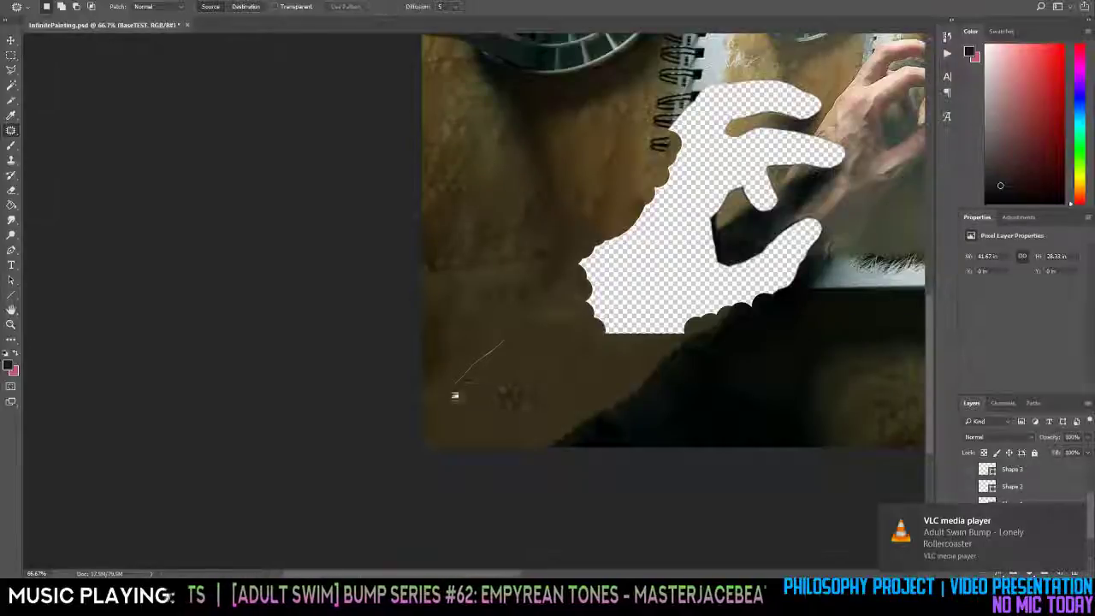
pyautogui.moveTo(513, 376); pyautogui.dragTo(508, 341)
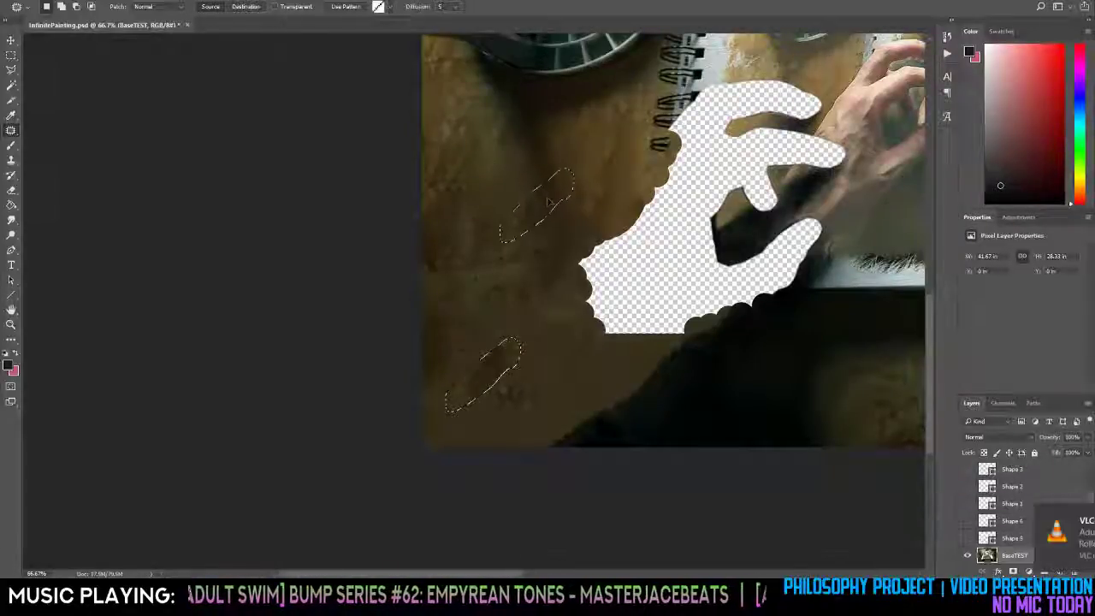
pyautogui.moveTo(599, 218); pyautogui.dragTo(599, 219)
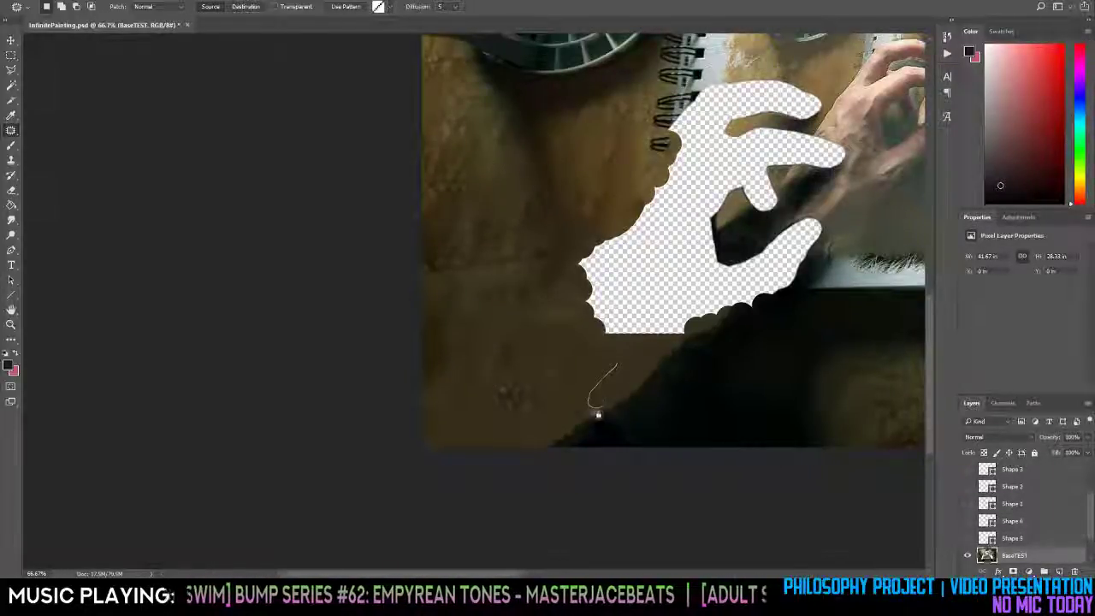
# Patch wood texture into the smooth tabletop along the left arm's shadow edge, in the bottom-left corner and directly beneath the cutout.
pyautogui.moveTo(633, 387); pyautogui.dragTo(615, 366)
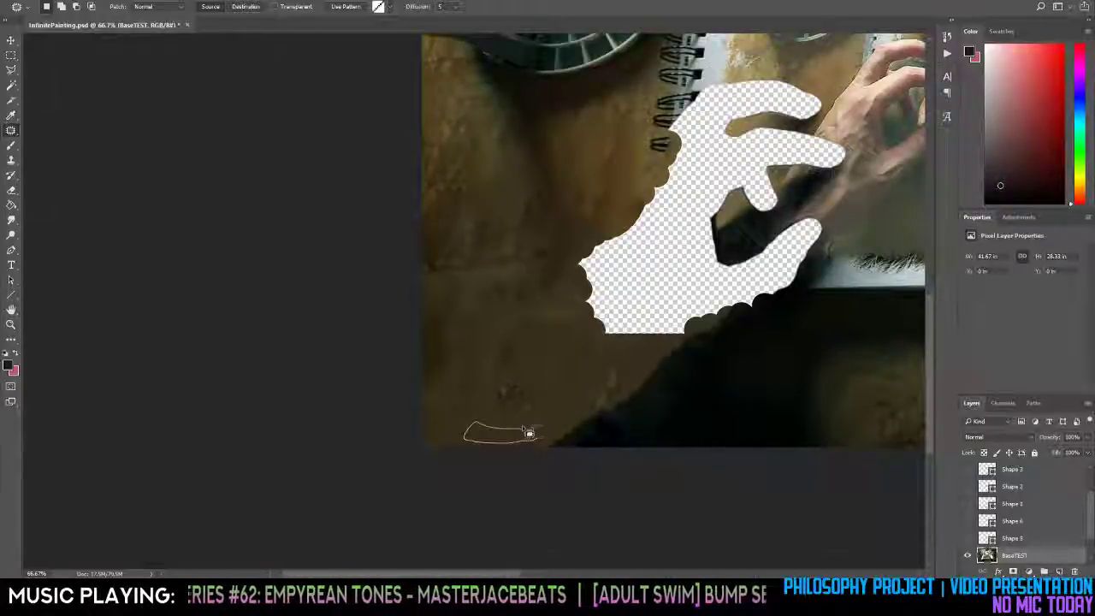
pyautogui.moveTo(529, 433); pyautogui.dragTo(542, 436)
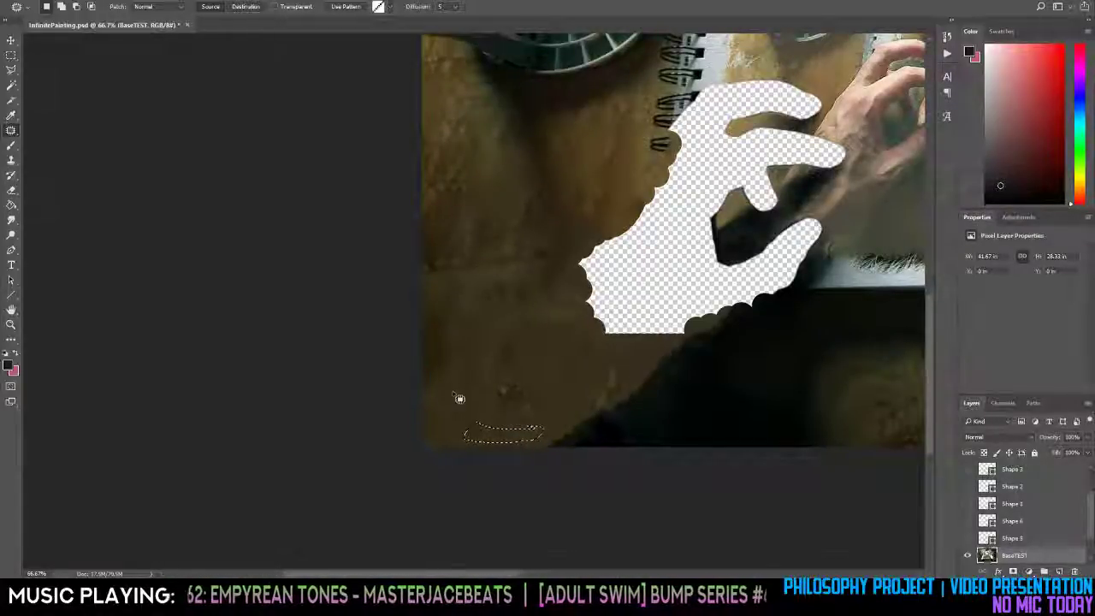
pyautogui.moveTo(468, 383); pyautogui.dragTo(453, 378)
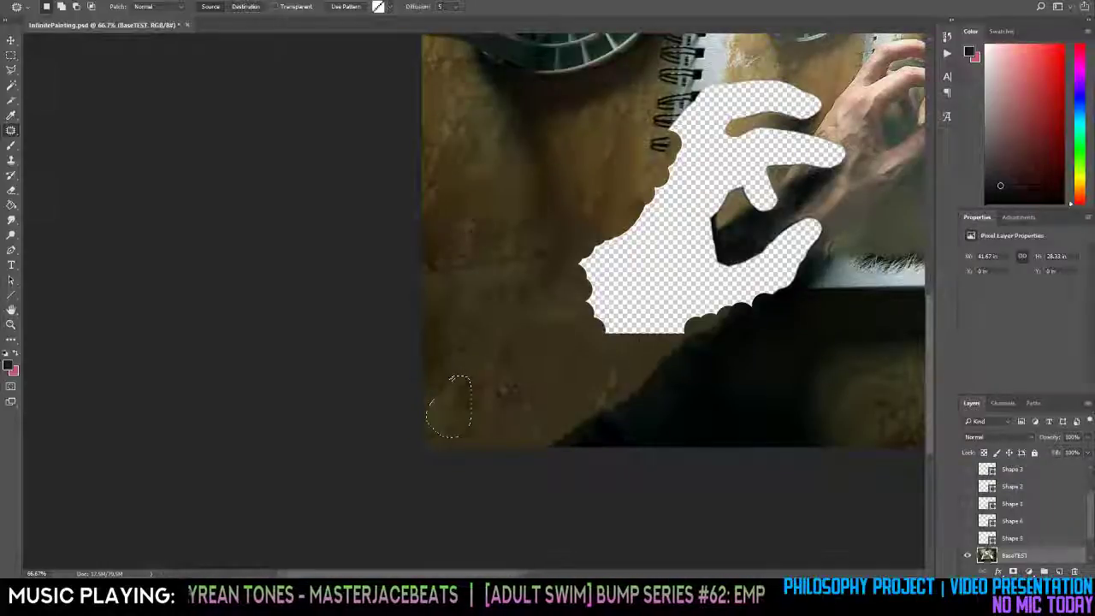
pyautogui.moveTo(462, 415)
pyautogui.mouseDown()
pyautogui.moveTo(472, 155)
pyautogui.moveTo(458, 140)
pyautogui.moveTo(470, 168)
pyautogui.mouseUp()
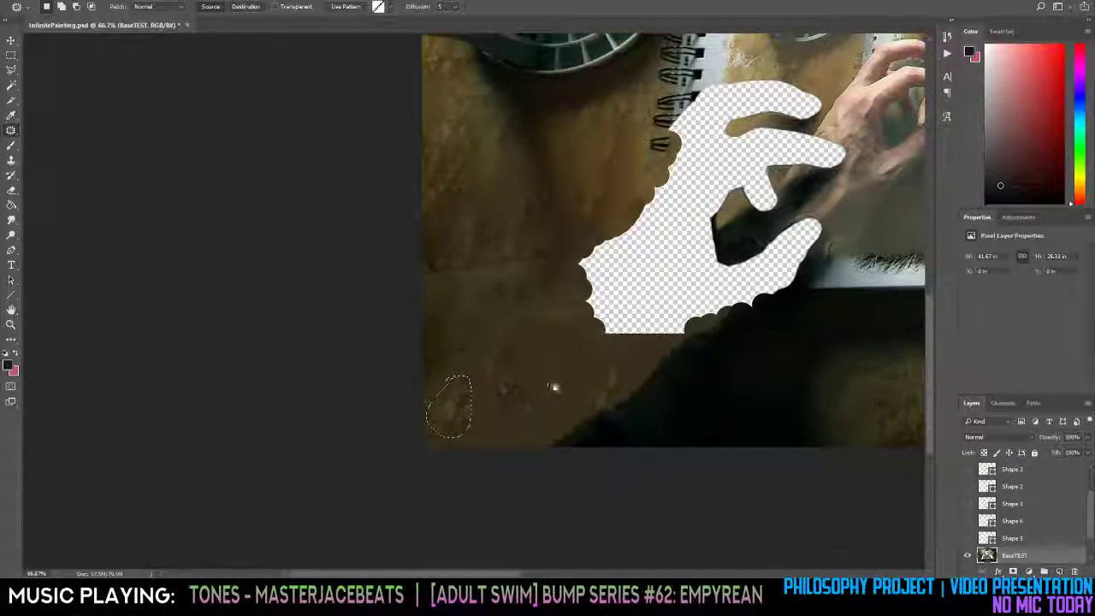
pyautogui.moveTo(595, 351)
pyautogui.mouseDown()
pyautogui.moveTo(547, 330)
pyautogui.moveTo(605, 121)
pyautogui.mouseUp()
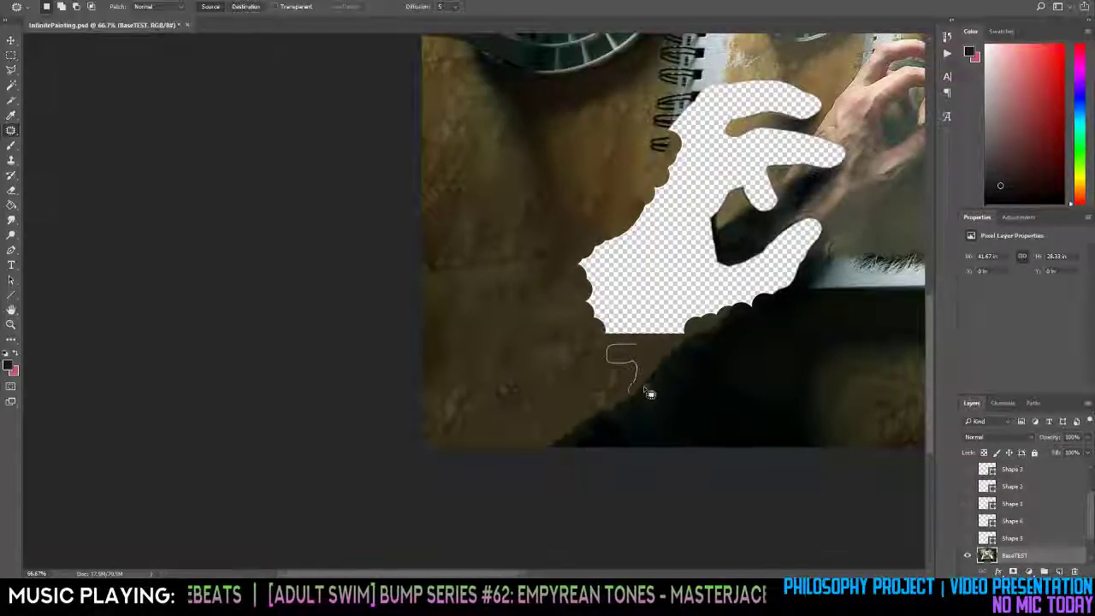
pyautogui.moveTo(647, 353)
pyautogui.mouseDown()
pyautogui.moveTo(638, 364)
pyautogui.moveTo(464, 220)
pyautogui.moveTo(486, 229)
pyautogui.mouseUp()
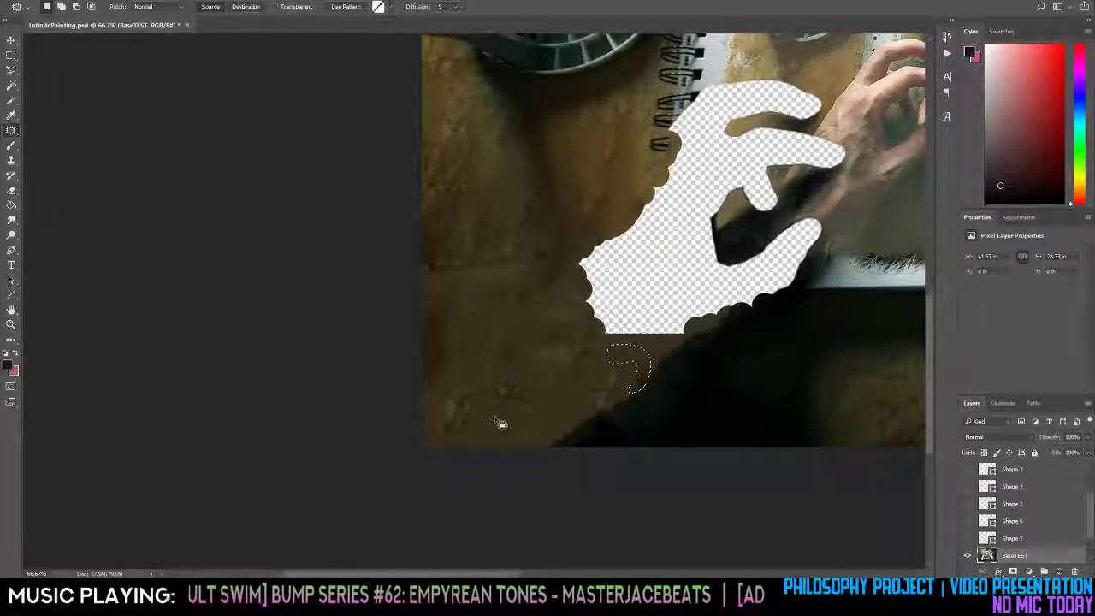
# Patch the remaining smooth spots at the bottom edge and beside the left wrist cutout with wood texture, and clear the selection.
pyautogui.moveTo(529, 440); pyautogui.dragTo(563, 417)
pyautogui.moveTo(498, 425); pyautogui.dragTo(496, 426)
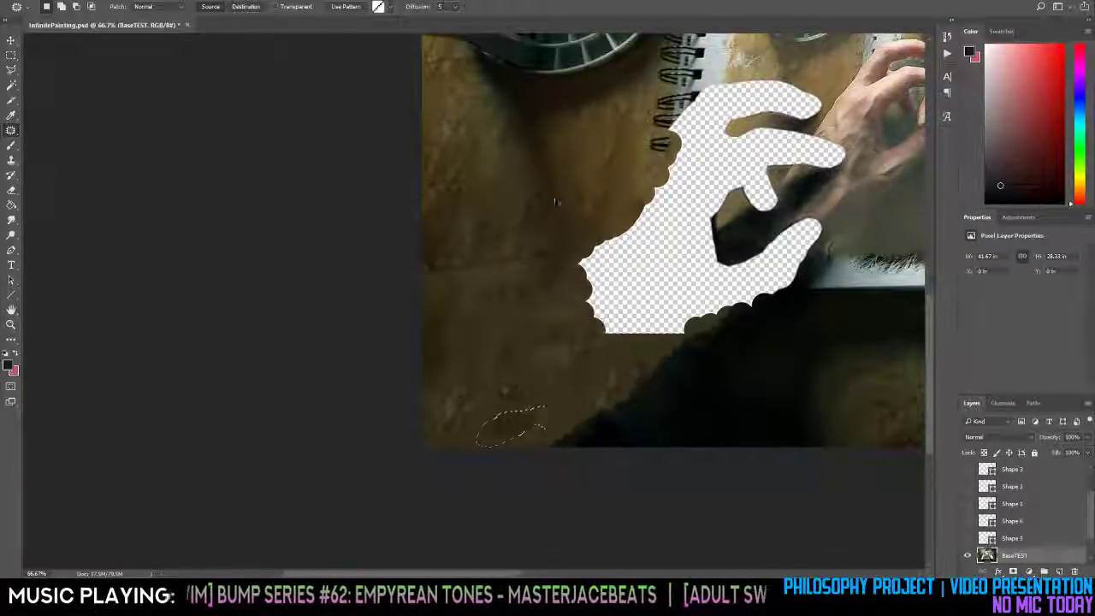
pyautogui.click(529, 346)
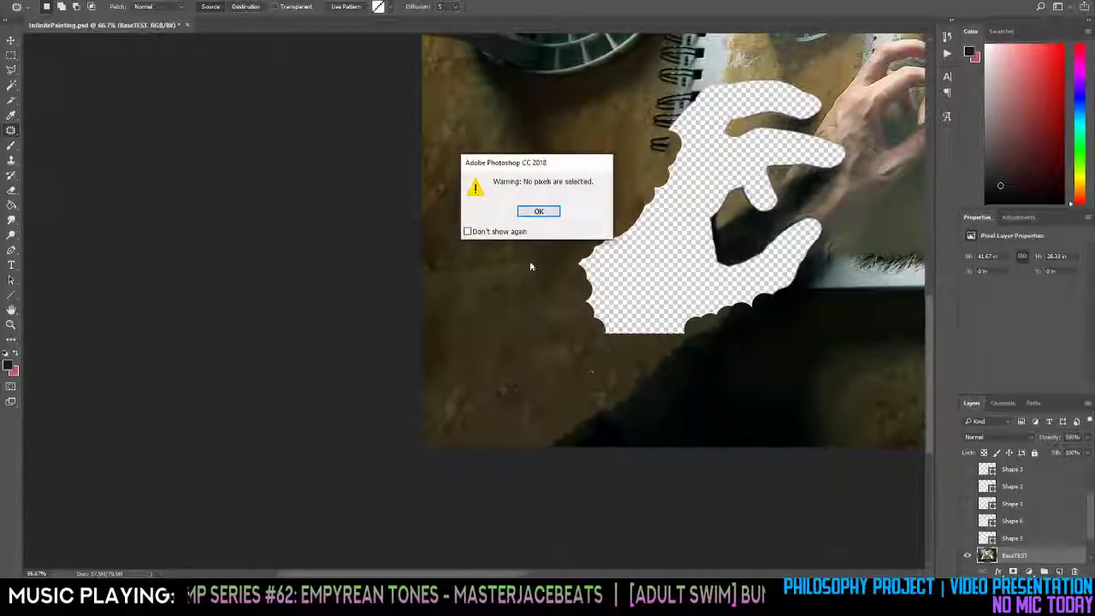
pyautogui.click(539, 211)
pyautogui.moveTo(526, 351); pyautogui.dragTo(572, 352)
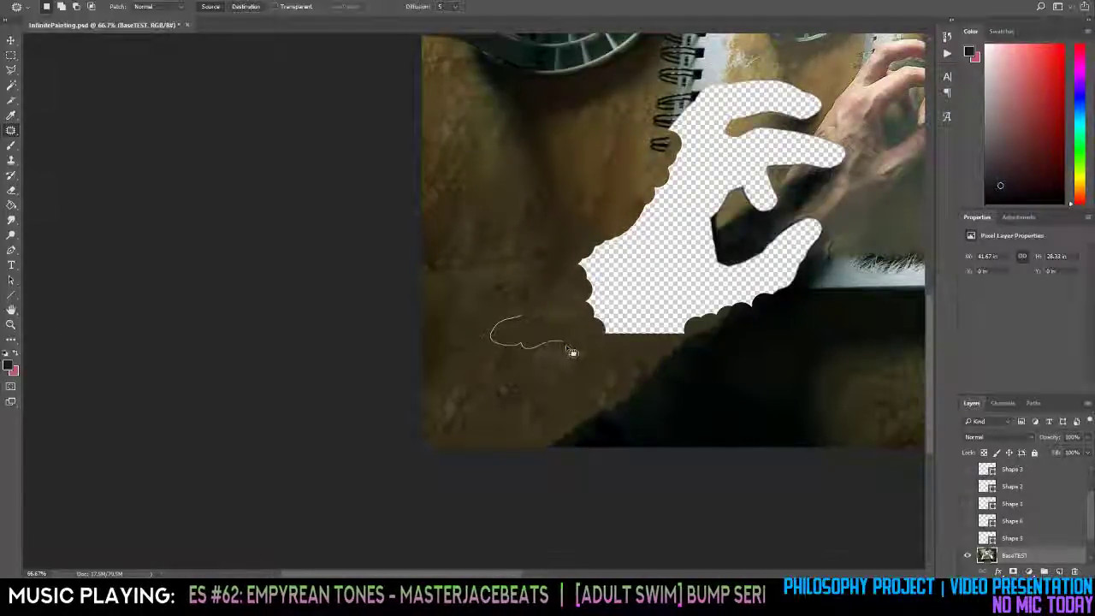
pyautogui.moveTo(562, 312)
pyautogui.mouseDown()
pyautogui.moveTo(517, 311)
pyautogui.moveTo(472, 123)
pyautogui.mouseUp()
pyautogui.hotkey('ctrl', 'd')
# Examine the patched tabletop across the whole painting and up close along the bottom of the right-hand cutout.
pyautogui.press('z')
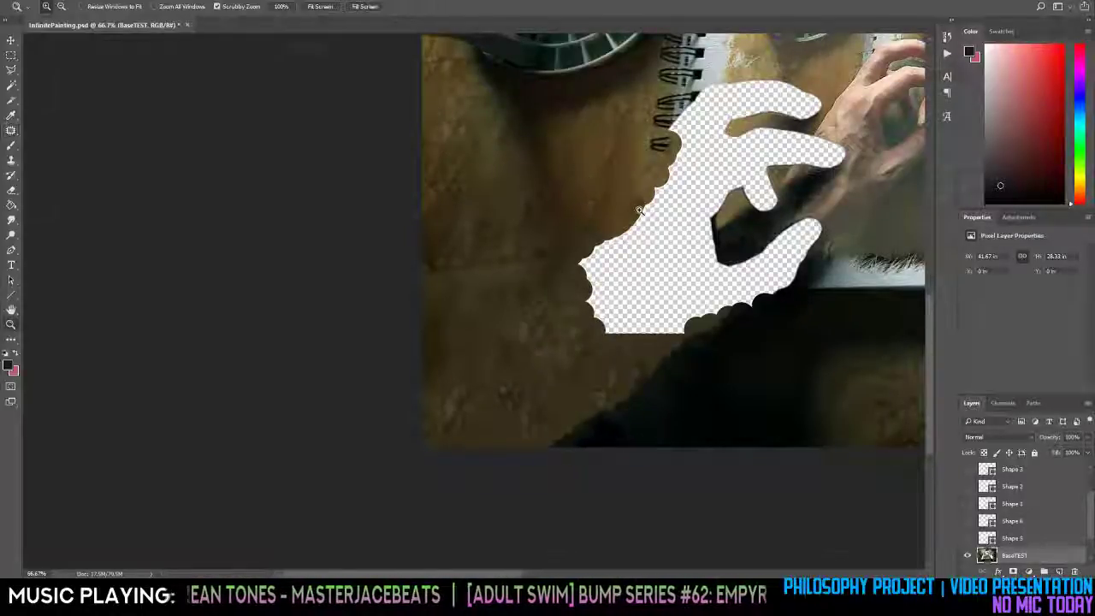
pyautogui.keyDown('alt'); pyautogui.click(638, 209); pyautogui.keyUp('alt')
pyautogui.keyDown('alt'); pyautogui.click(637, 210); pyautogui.keyUp('alt')
pyautogui.keyDown('alt'); pyautogui.click(454, 447); pyautogui.keyUp('alt')
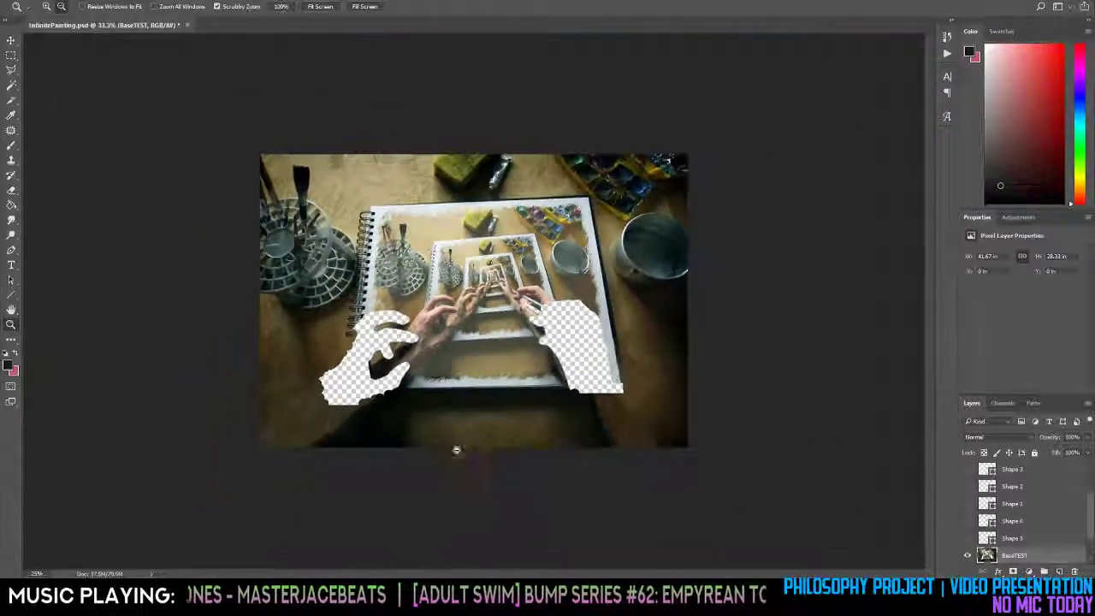
pyautogui.keyDown('alt'); pyautogui.click(544, 453); pyautogui.keyUp('alt')
pyautogui.keyDown('alt'); pyautogui.click(544, 454); pyautogui.keyUp('alt')
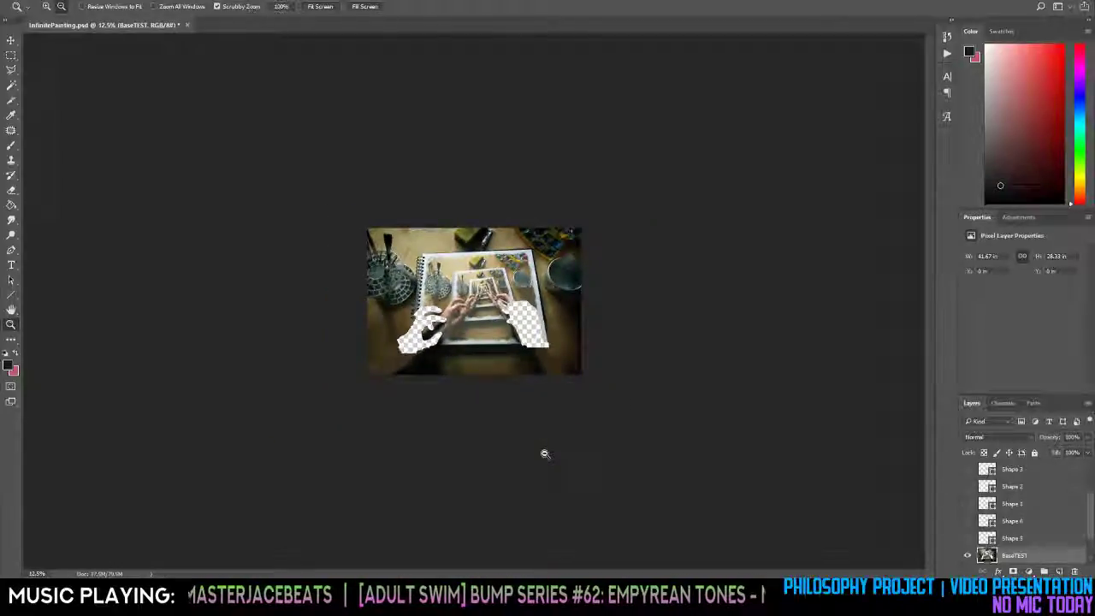
pyautogui.hotkey('ctrl', '+')
pyautogui.hotkey('ctrl', '+')
pyautogui.hotkey('ctrl', '+')
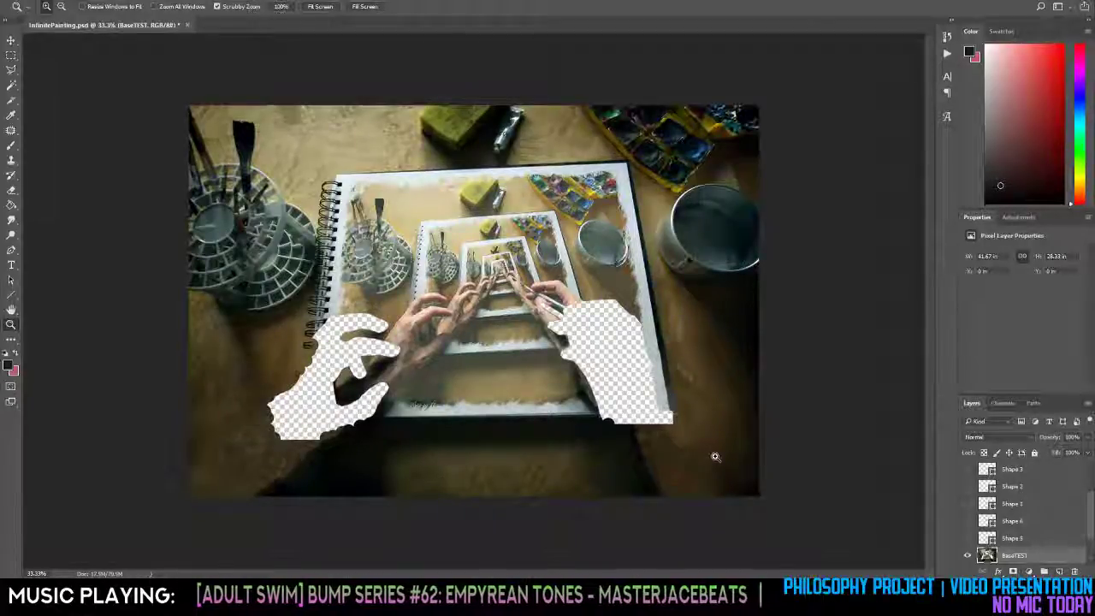
pyautogui.click(713, 457)
pyautogui.click(633, 446)
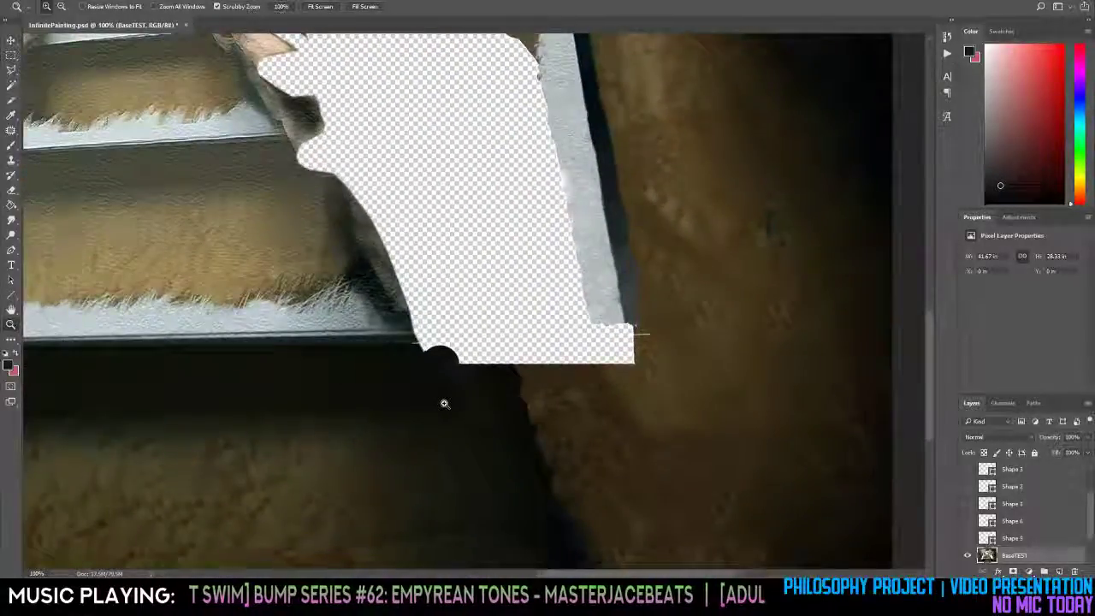
pyautogui.click(444, 403)
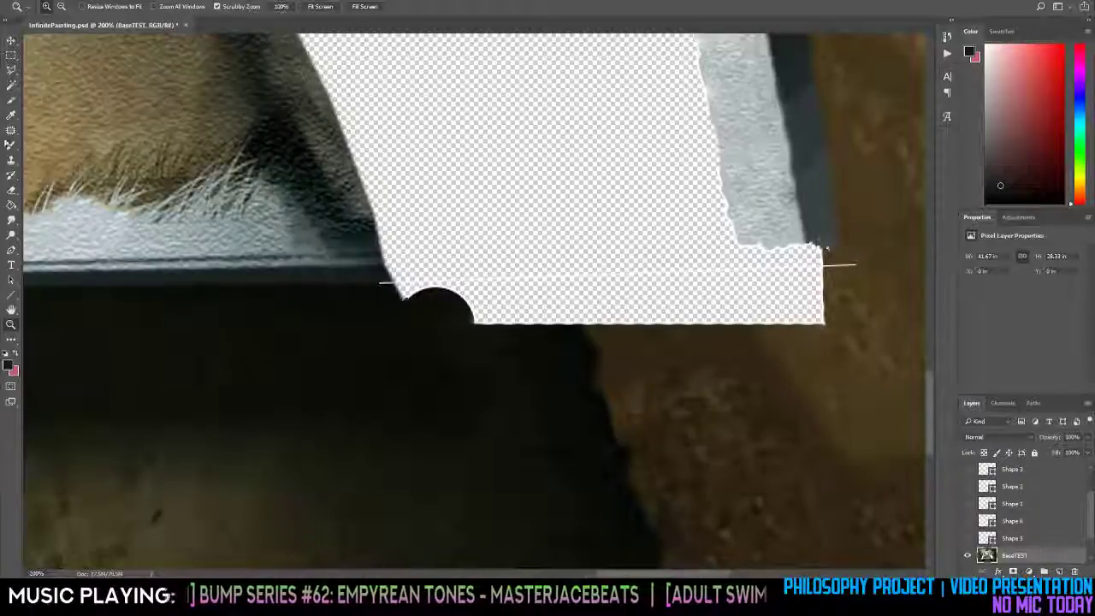
# Heal the paper and dark border at the lower-right corner of the right-hand cutout with the Spot Healing Brush, erasing stray pixels beside it.
pyautogui.rightClick(11, 130)
pyautogui.click(61, 134)
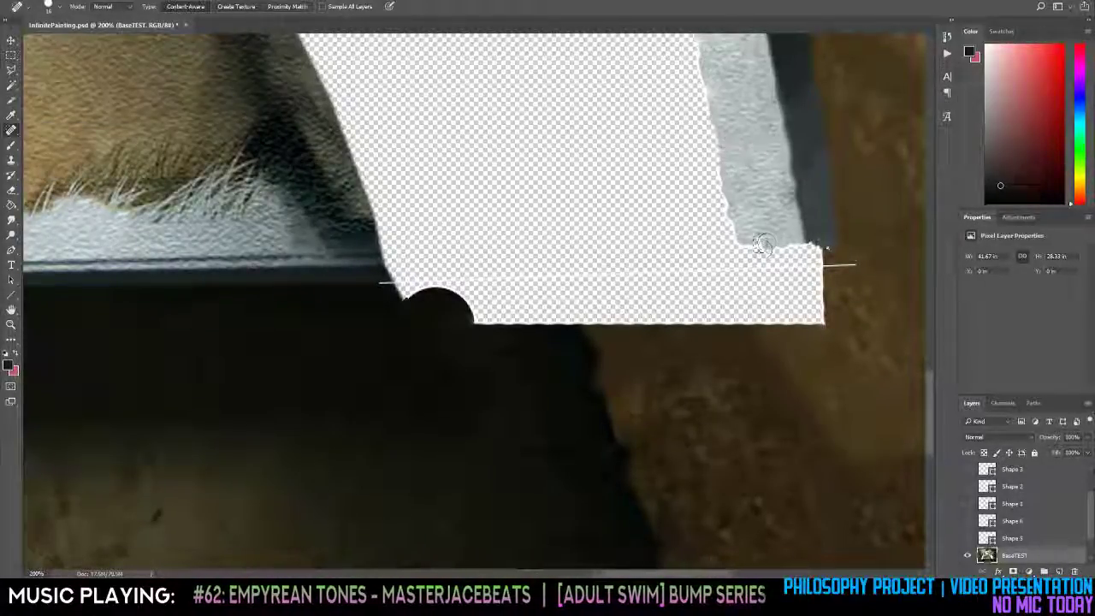
pyautogui.moveTo(762, 245)
pyautogui.mouseDown()
pyautogui.moveTo(793, 263)
pyautogui.moveTo(792, 246)
pyautogui.moveTo(826, 241)
pyautogui.mouseUp()
pyautogui.press('e')
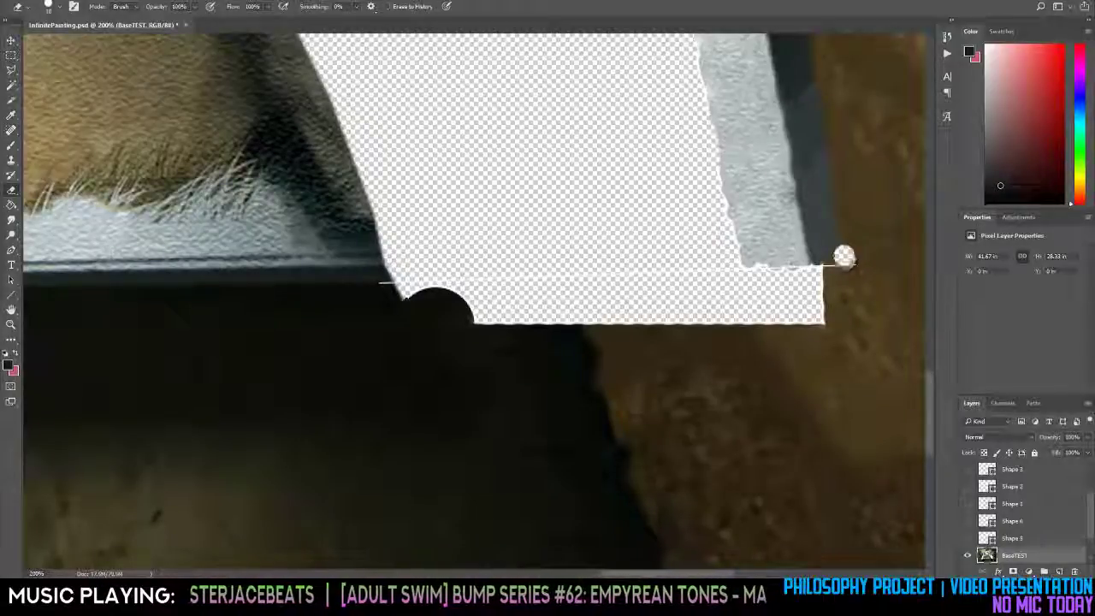
pyautogui.press('j')
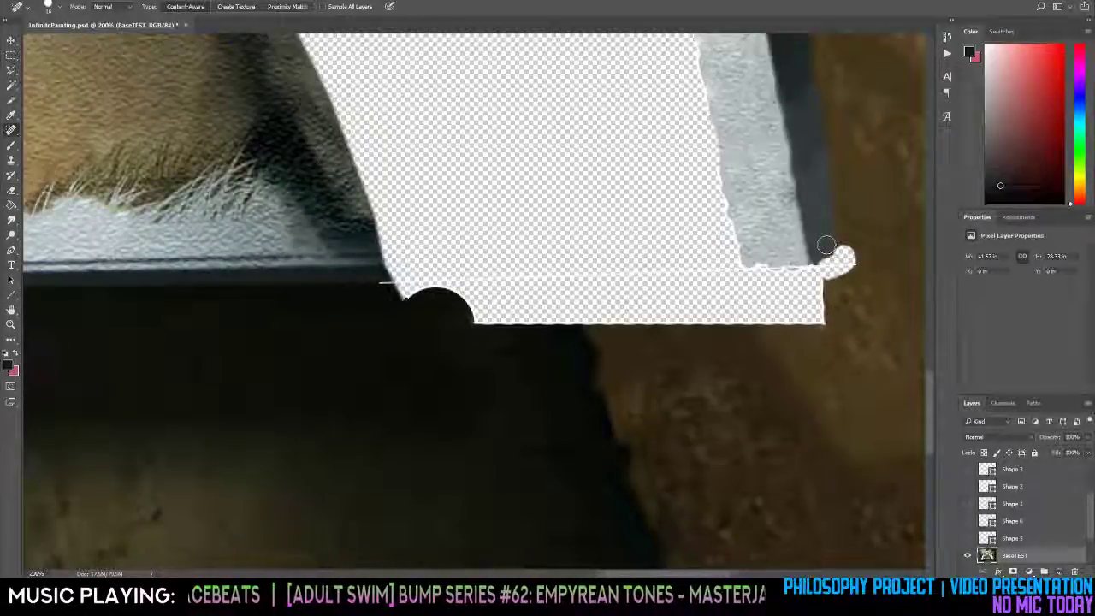
pyautogui.moveTo(826, 274)
pyautogui.mouseDown()
pyautogui.moveTo(861, 279)
pyautogui.moveTo(848, 245)
pyautogui.moveTo(861, 288)
pyautogui.moveTo(844, 245)
pyautogui.moveTo(854, 288)
pyautogui.mouseUp()
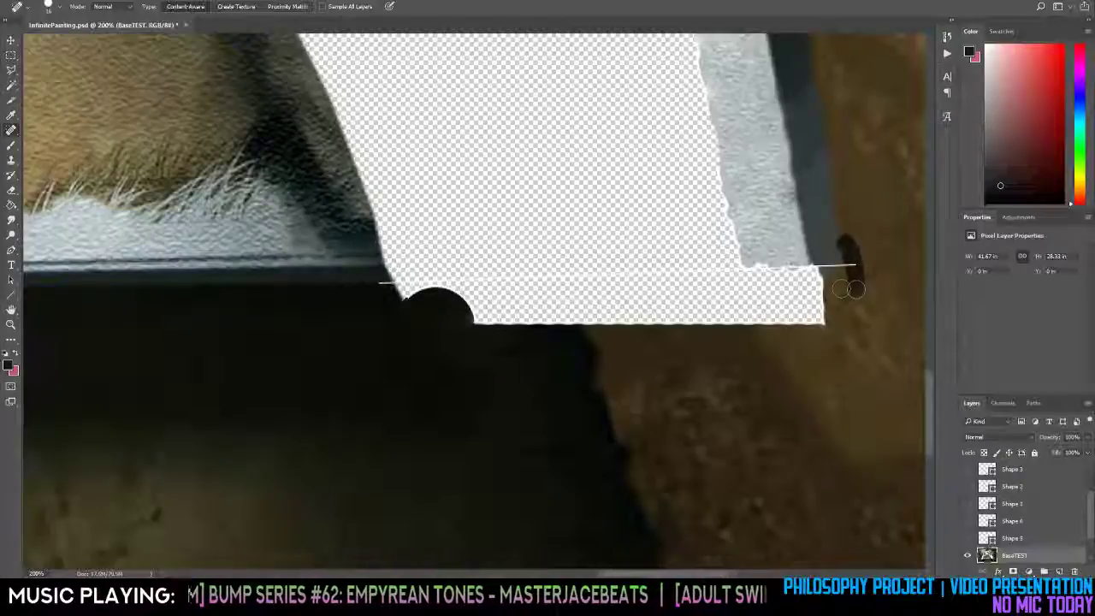
# Examine the rebuilt page corner across the whole painting and the area around the left-hand cutout up close.
pyautogui.press('z')
pyautogui.keyDown('alt'); pyautogui.click(805, 314); pyautogui.keyUp('alt')
pyautogui.keyDown('alt'); pyautogui.click(805, 315); pyautogui.keyUp('alt')
pyautogui.keyDown('alt'); pyautogui.click(806, 317); pyautogui.keyUp('alt')
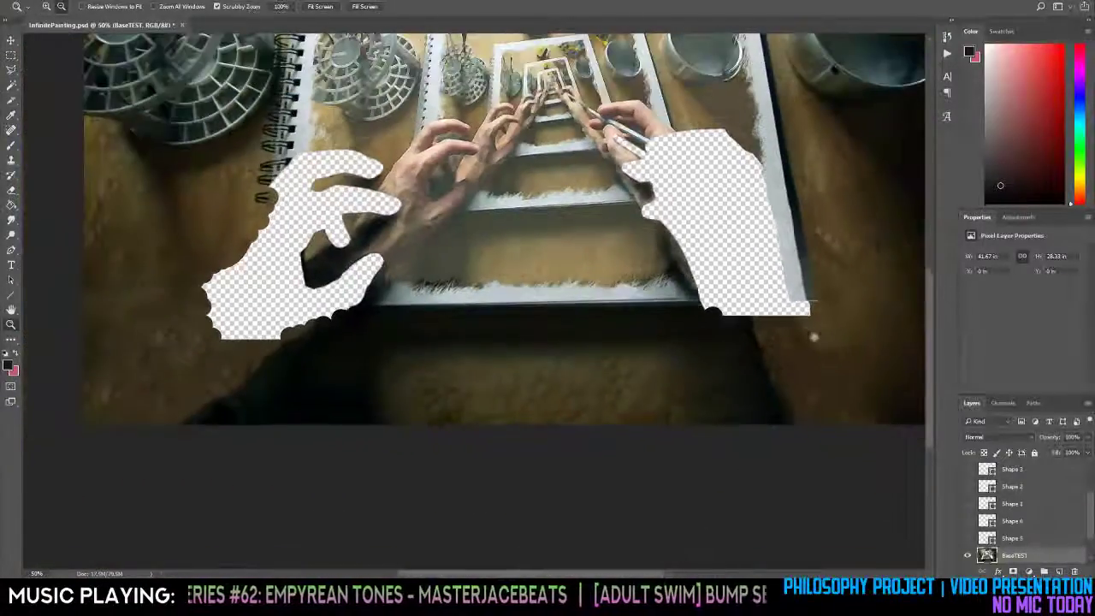
pyautogui.keyDown('alt'); pyautogui.click(846, 348); pyautogui.keyUp('alt')
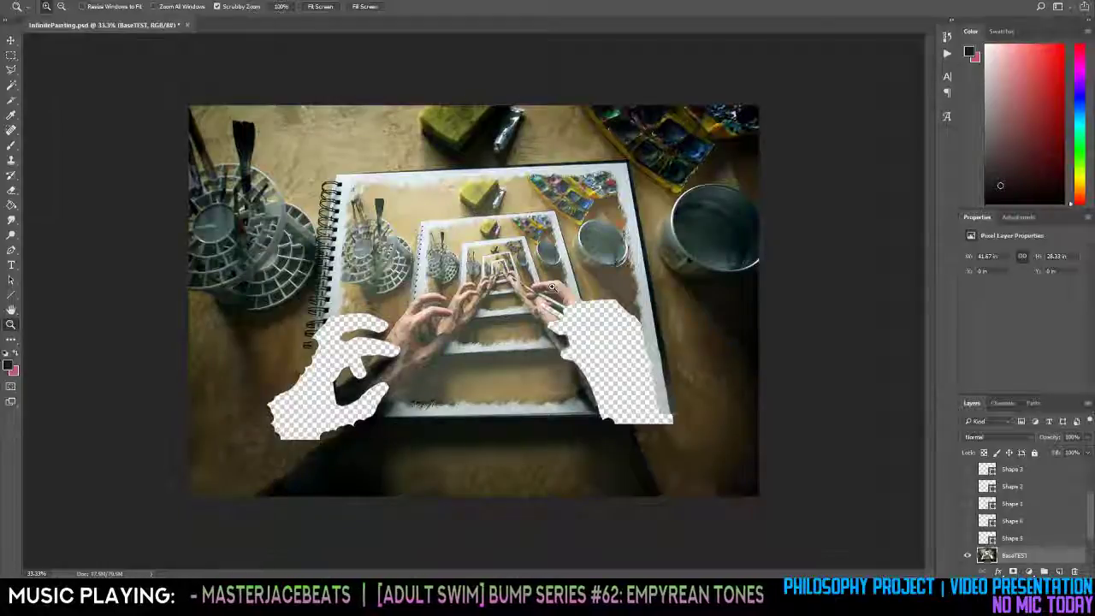
pyautogui.click(668, 428)
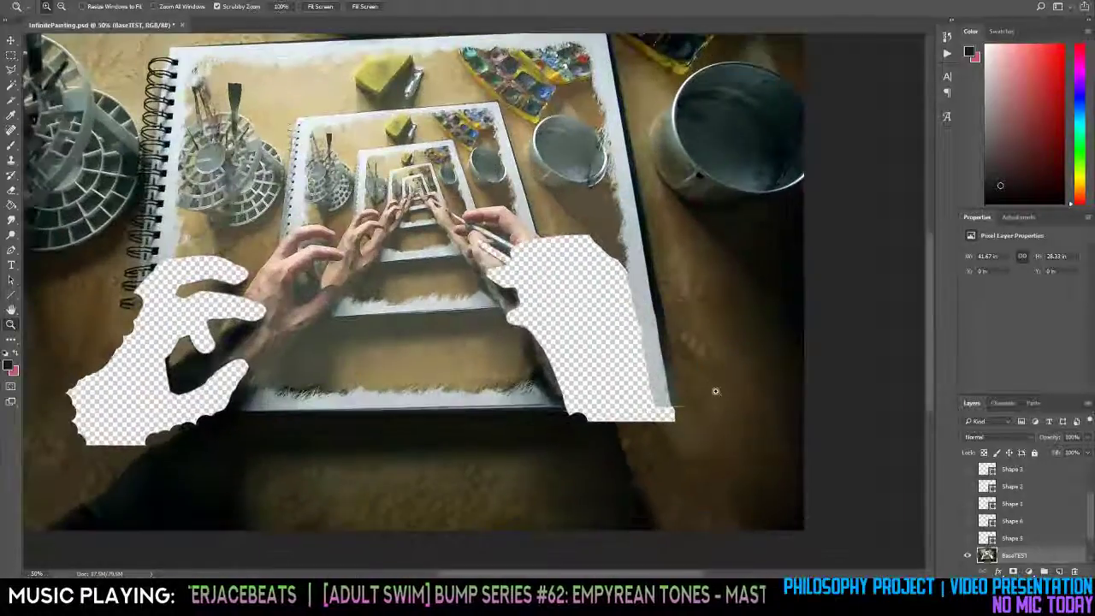
pyautogui.click(689, 348)
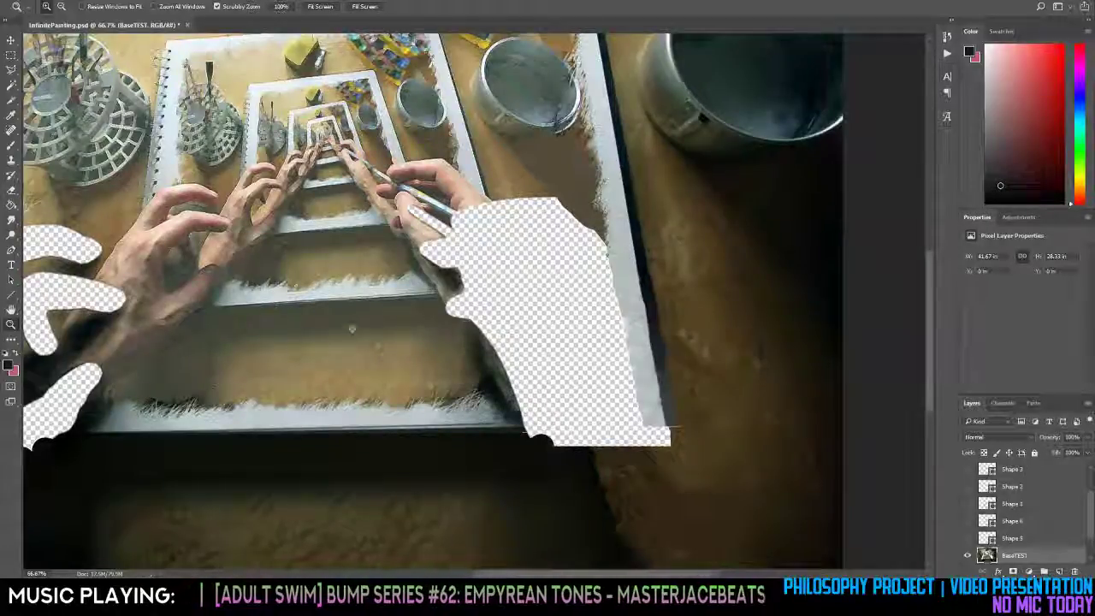
pyautogui.click(104, 312)
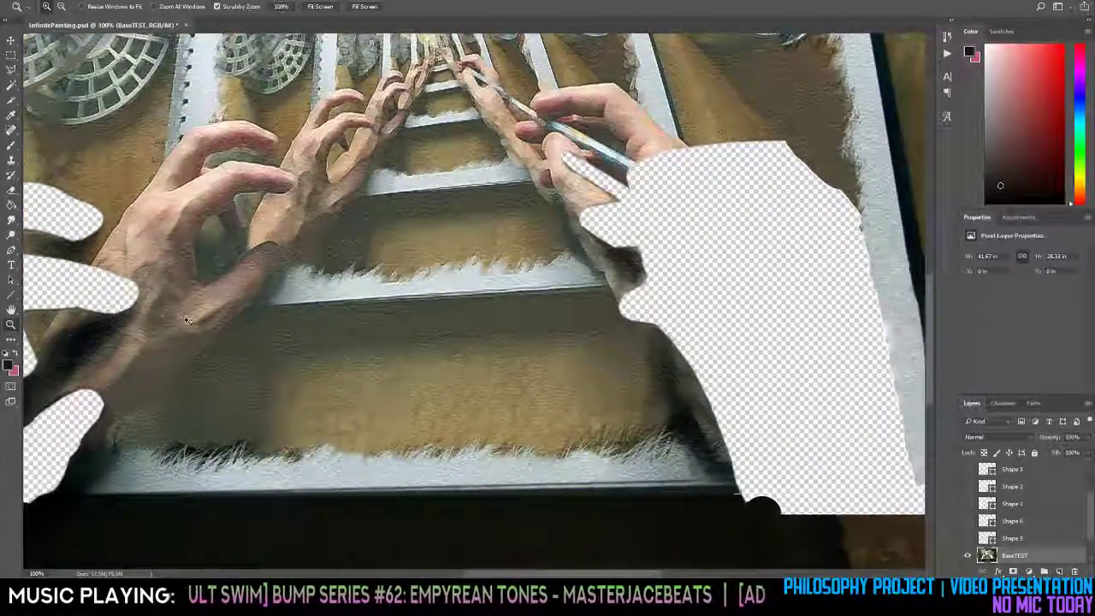
pyautogui.press('space')
pyautogui.moveTo(215, 318); pyautogui.dragTo(535, 287)
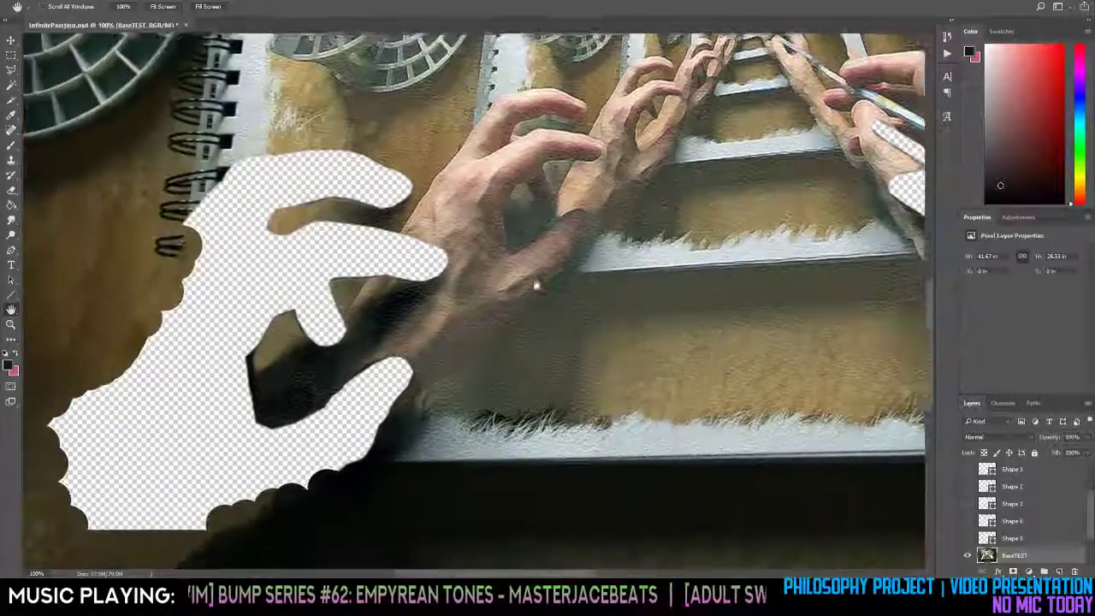
pyautogui.moveTo(378, 313); pyautogui.dragTo(440, 293)
pyautogui.click(462, 245)
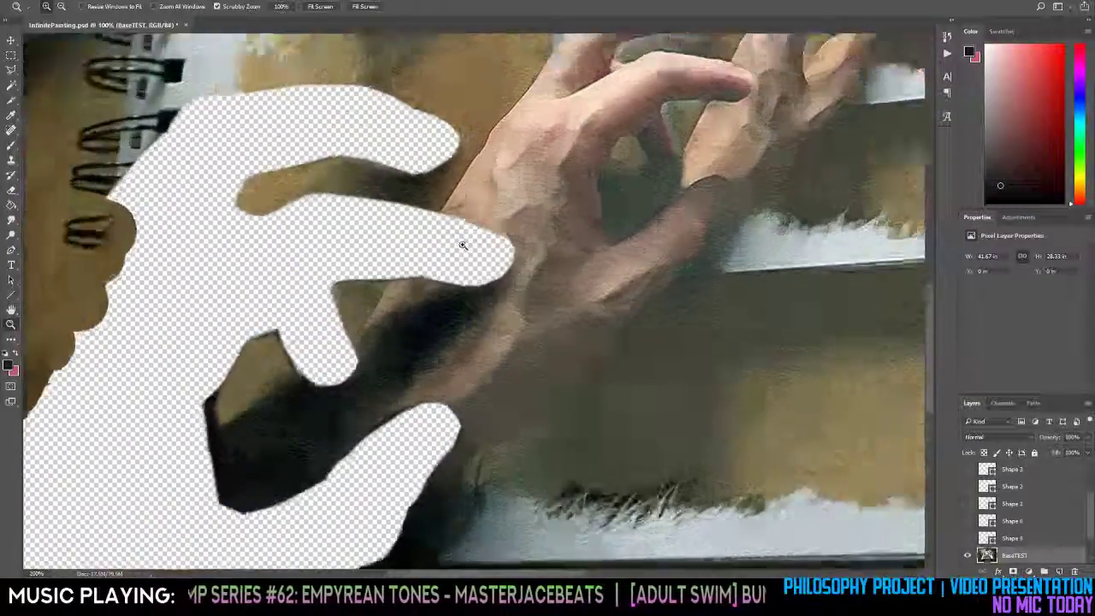
pyautogui.keyDown('alt'); pyautogui.click(462, 245); pyautogui.keyUp('alt')
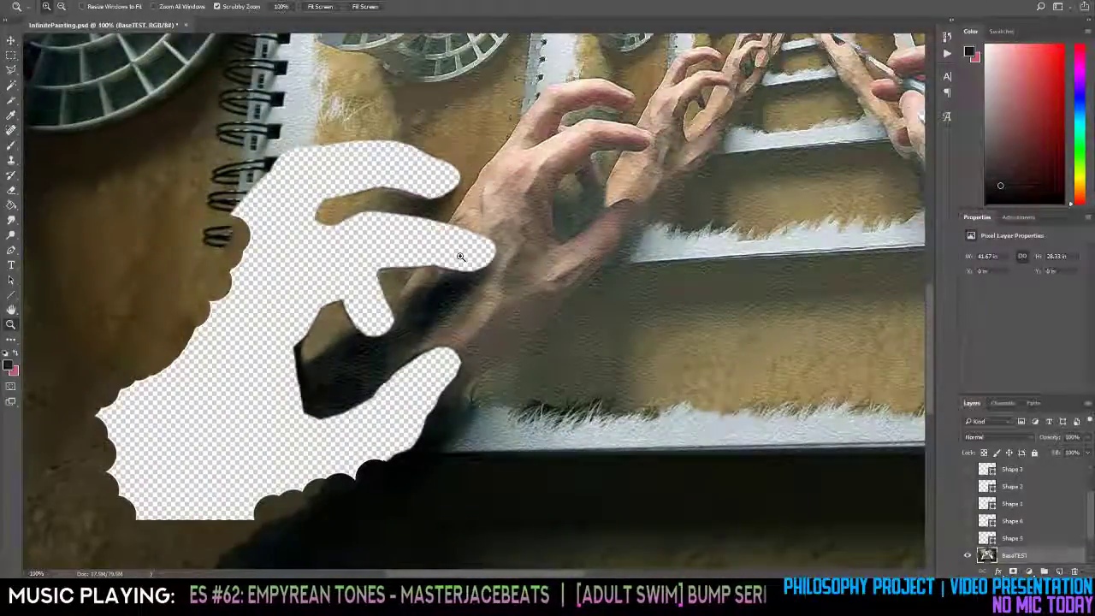
# Start healing across the second finger of the left-hand cutout and erase the stray fill inside it.
pyautogui.press('j')
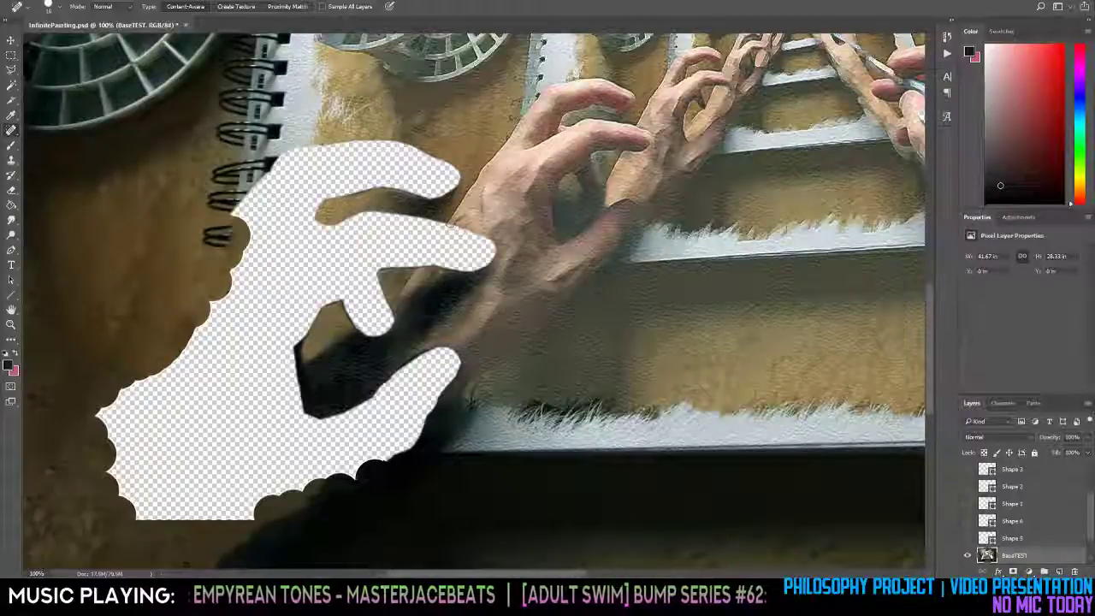
pyautogui.moveTo(458, 225); pyautogui.dragTo(449, 240)
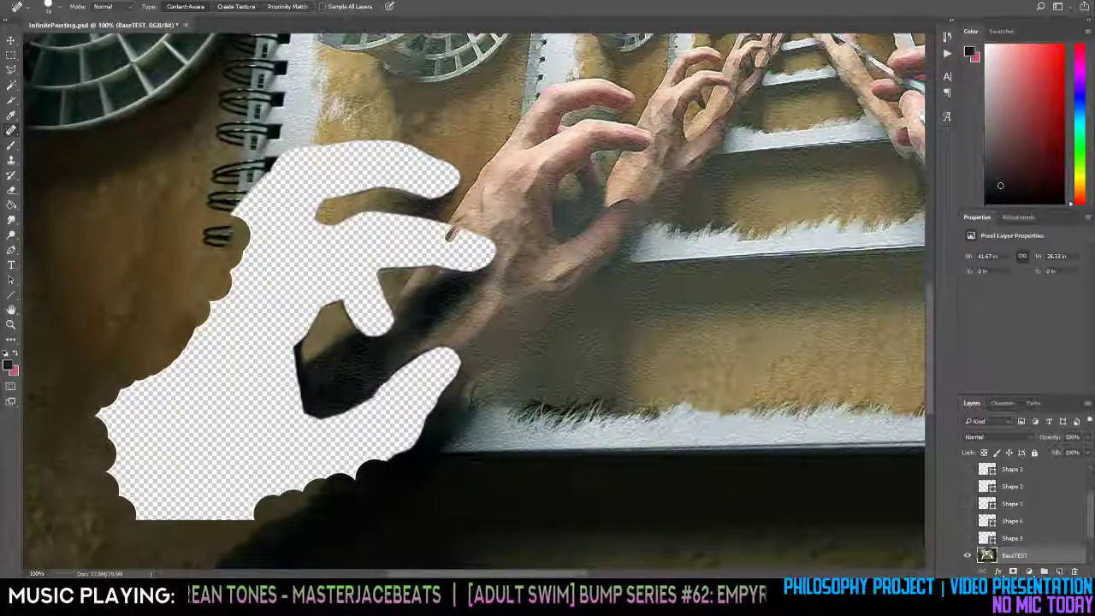
pyautogui.press('z')
pyautogui.click(443, 236)
pyautogui.click(443, 235)
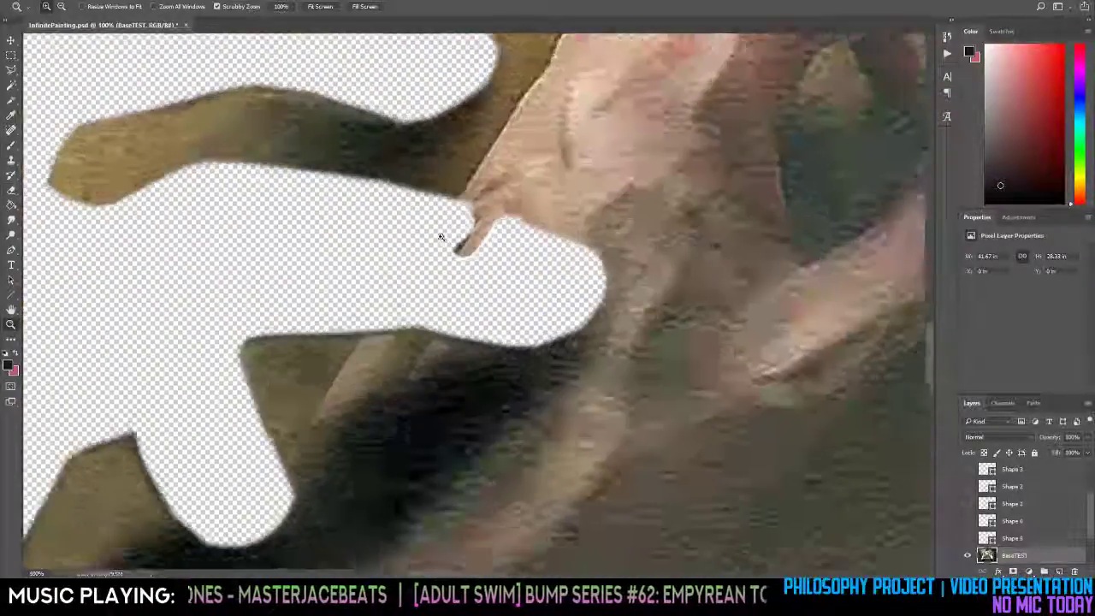
pyautogui.click(443, 236)
pyautogui.press('e')
pyautogui.moveTo(465, 225); pyautogui.dragTo(443, 249)
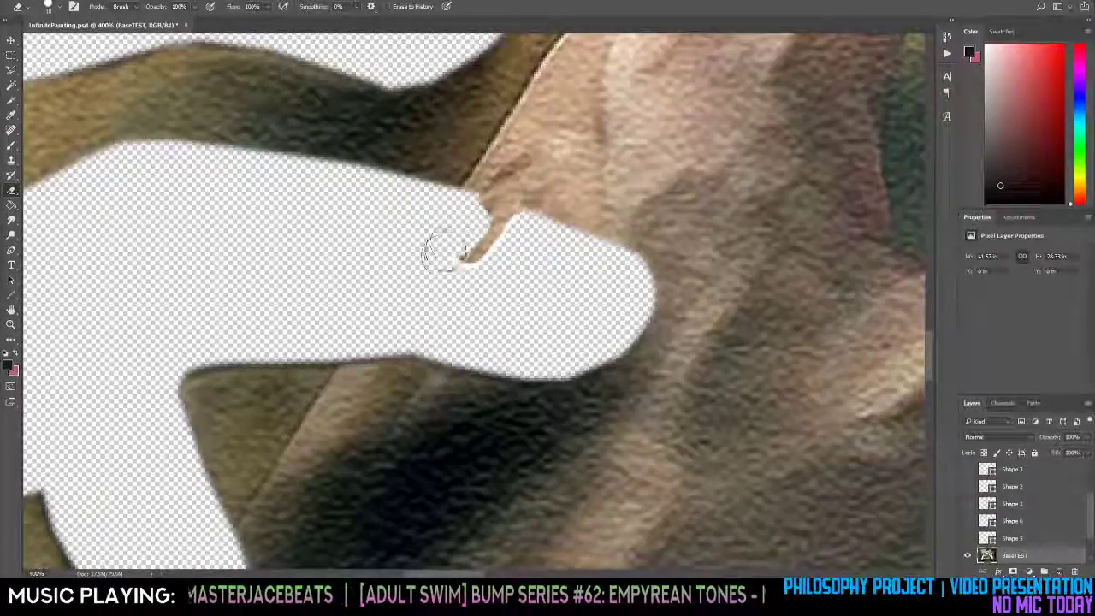
# Fill the rounded tip of the left-hand cutout's second finger with the painted hand's skin texture using the Spot Healing Brush.
pyautogui.press('j')
pyautogui.moveTo(524, 207)
pyautogui.mouseDown()
pyautogui.moveTo(527, 233)
pyautogui.moveTo(539, 219)
pyautogui.moveTo(558, 246)
pyautogui.mouseUp()
pyautogui.moveTo(558, 223)
pyautogui.mouseDown()
pyautogui.moveTo(627, 266)
pyautogui.moveTo(580, 247)
pyautogui.moveTo(620, 297)
pyautogui.moveTo(627, 334)
pyautogui.moveTo(594, 359)
pyautogui.mouseUp()
pyautogui.moveTo(611, 289); pyautogui.dragTo(542, 369)
pyautogui.moveTo(606, 315); pyautogui.dragTo(576, 372)
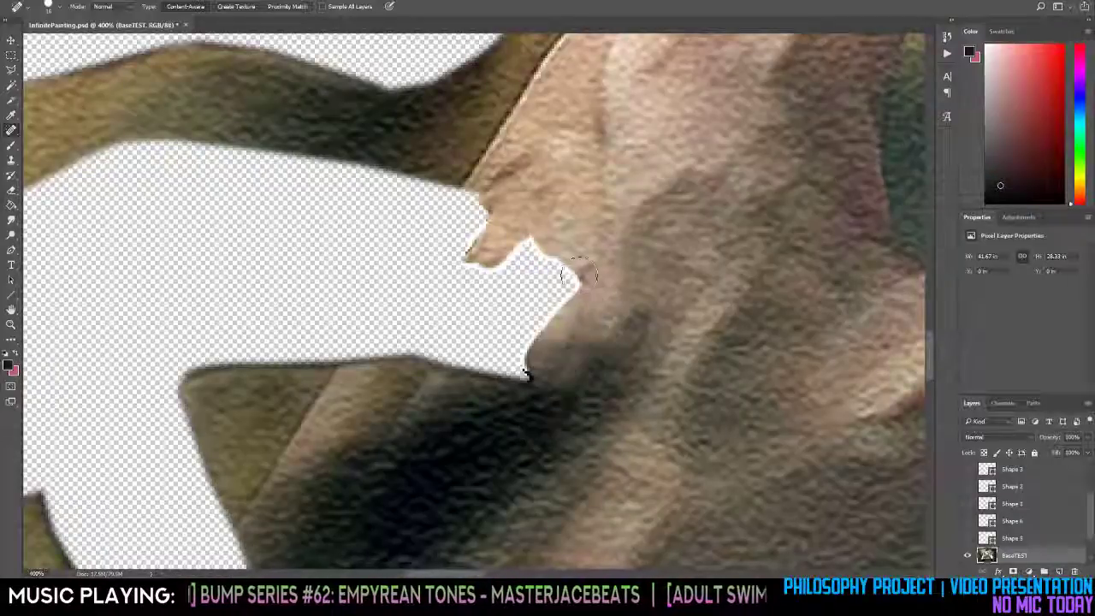
# Extend the painted skin and shadow inward across the second finger until they meet the painted hand's outline.
pyautogui.moveTo(593, 251); pyautogui.dragTo(557, 342)
pyautogui.moveTo(560, 257); pyautogui.dragTo(501, 342)
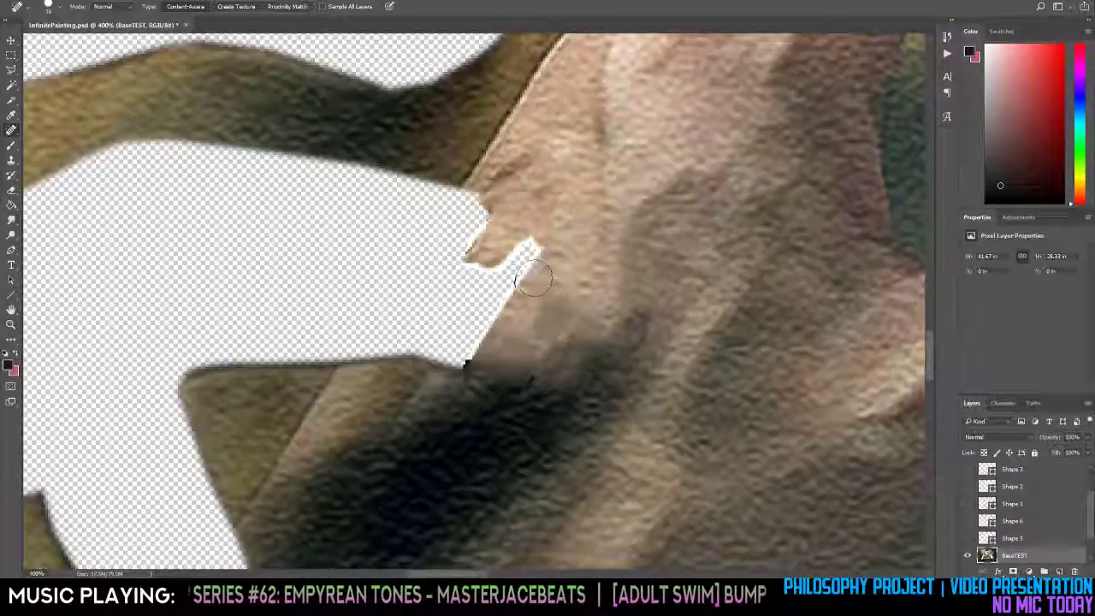
pyautogui.moveTo(542, 240); pyautogui.dragTo(470, 359)
pyautogui.moveTo(526, 248); pyautogui.dragTo(427, 368)
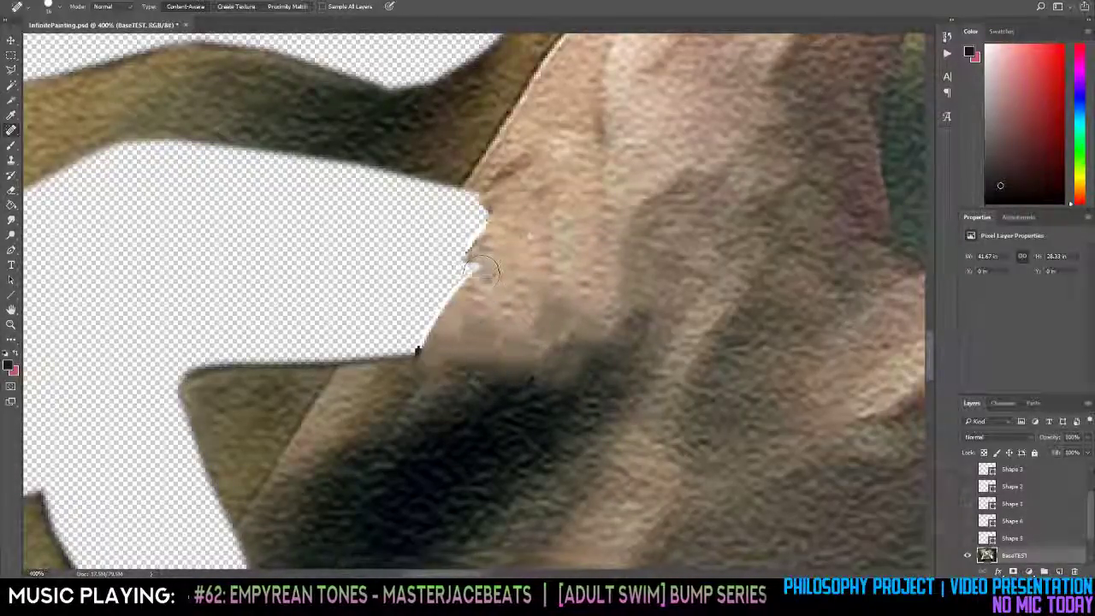
pyautogui.moveTo(488, 245)
pyautogui.mouseDown()
pyautogui.moveTo(422, 315)
pyautogui.moveTo(379, 373)
pyautogui.moveTo(414, 362)
pyautogui.moveTo(390, 394)
pyautogui.mouseUp()
pyautogui.moveTo(489, 197); pyautogui.dragTo(467, 242)
# Heal the painted hand's diagonal edge along the second finger gap, undoing the stroke that makes the outline bulge.
pyautogui.press('z')
pyautogui.keyDown('alt'); pyautogui.click(593, 315); pyautogui.keyUp('alt')
pyautogui.keyDown('alt'); pyautogui.click(592, 314); pyautogui.keyUp('alt')
pyautogui.keyDown('alt'); pyautogui.click(592, 314); pyautogui.keyUp('alt')
pyautogui.keyDown('alt'); pyautogui.click(592, 314); pyautogui.keyUp('alt')
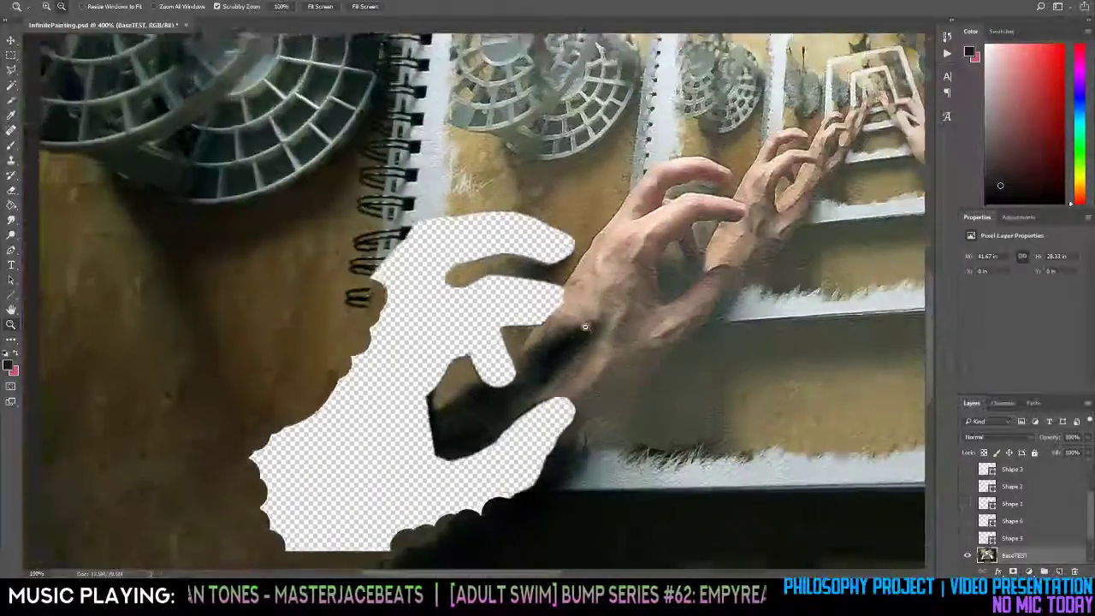
pyautogui.keyDown('alt'); pyautogui.click(577, 412); pyautogui.keyUp('alt')
pyautogui.click(569, 380)
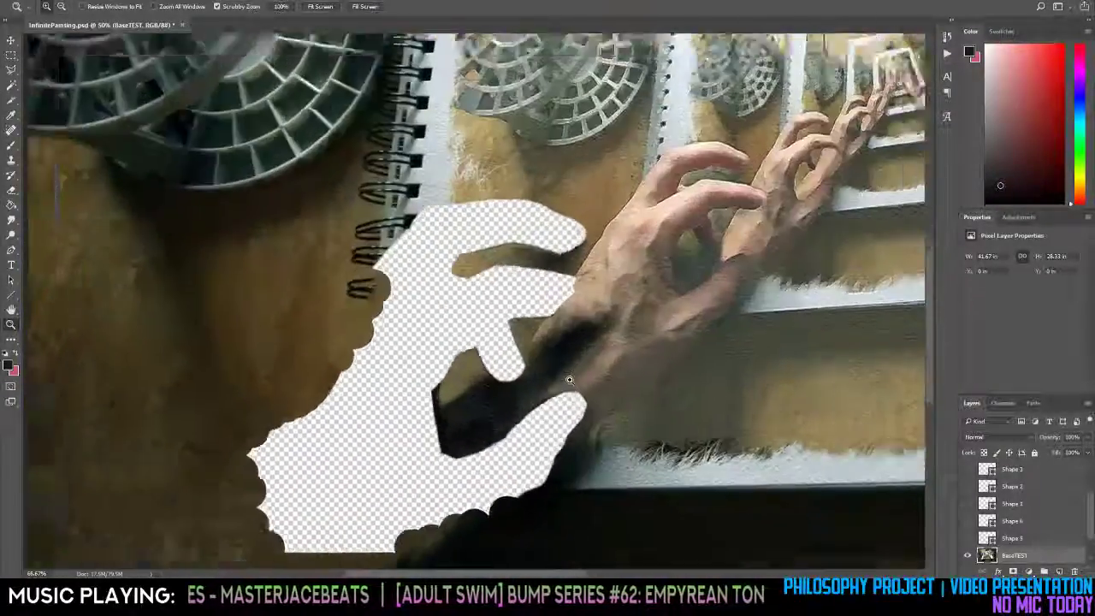
pyautogui.click(569, 380)
pyautogui.click(572, 384)
pyautogui.scroll(3, 575, 338)
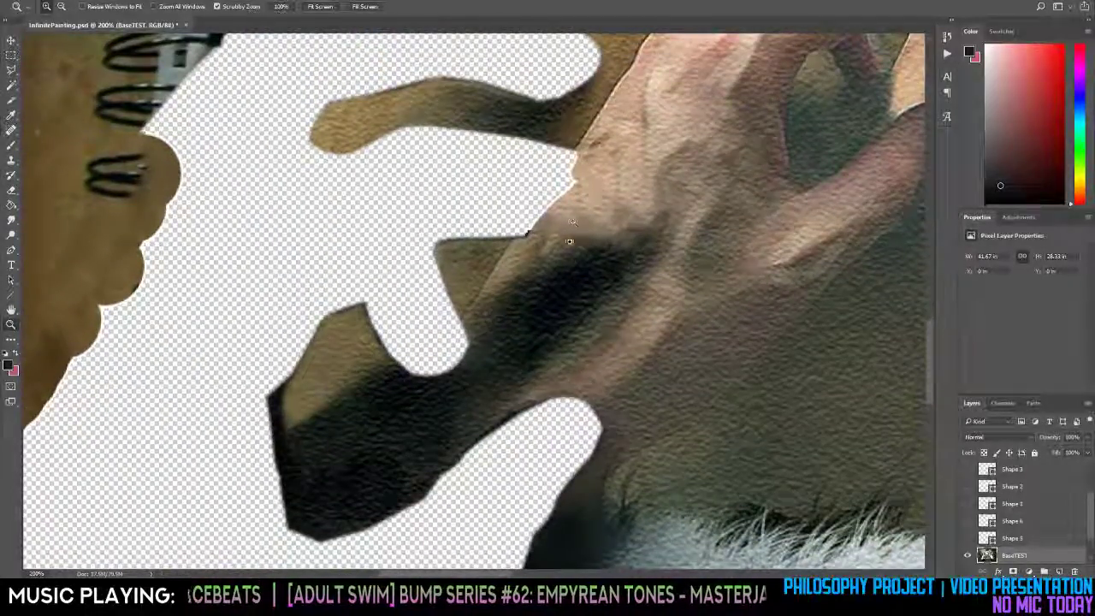
pyautogui.press('j')
pyautogui.moveTo(579, 155)
pyautogui.mouseDown()
pyautogui.moveTo(533, 231)
pyautogui.moveTo(556, 195)
pyautogui.moveTo(525, 212)
pyautogui.moveTo(490, 267)
pyautogui.mouseUp()
pyautogui.moveTo(548, 182); pyautogui.dragTo(539, 196)
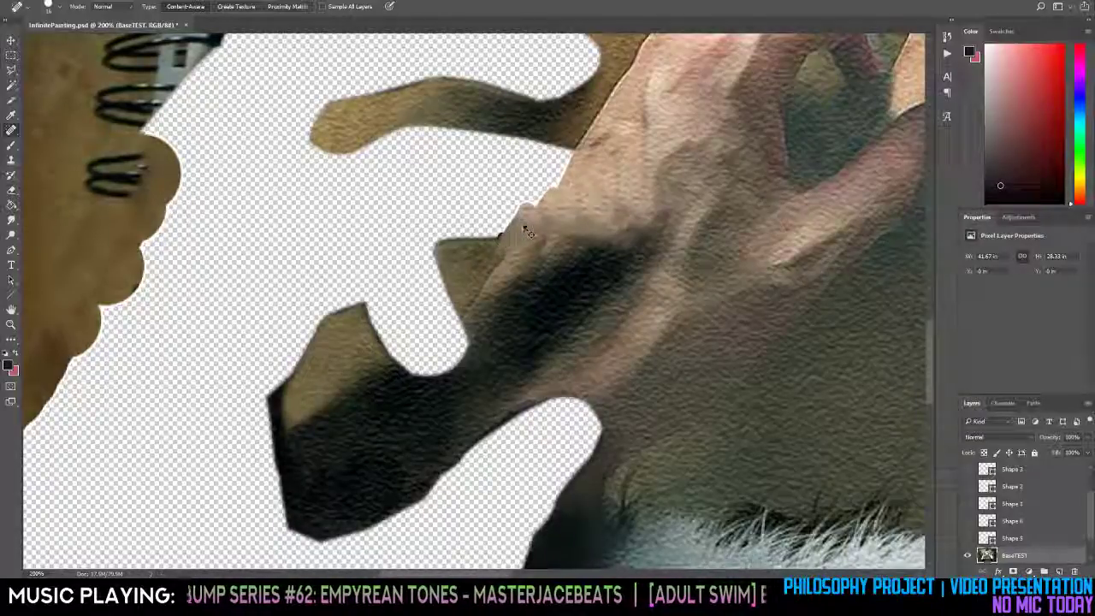
pyautogui.hotkey('ctrl', 'z')
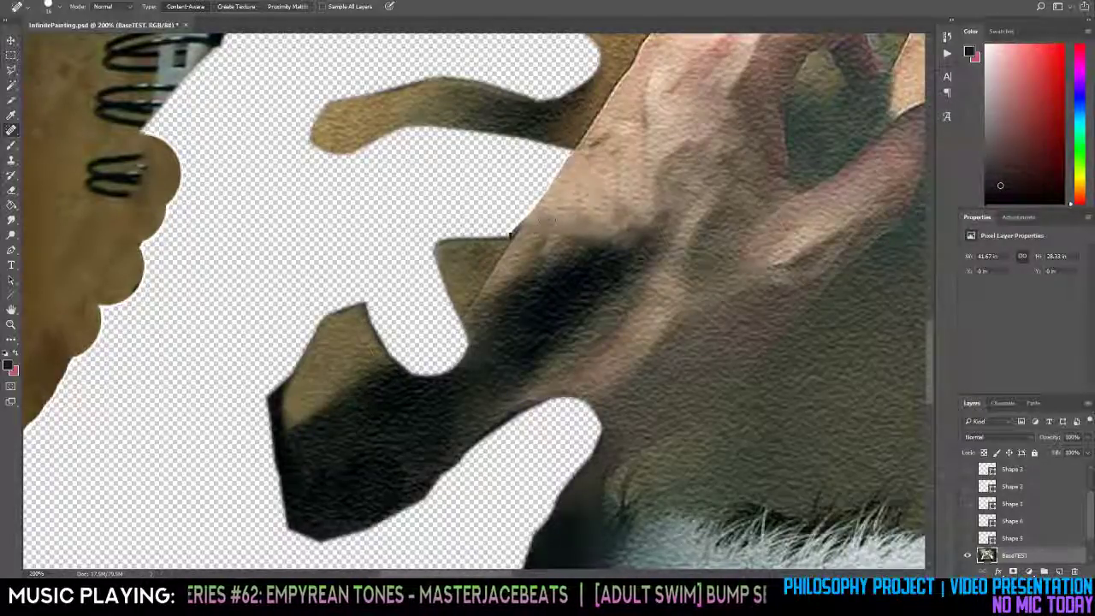
# Examine the rebuilt painted hand across the whole painting and up close beside the left-hand cutout's upper finger.
pyautogui.press('z')
pyautogui.keyDown('alt'); pyautogui.click(601, 246); pyautogui.keyUp('alt')
pyautogui.keyDown('alt'); pyautogui.click(593, 414); pyautogui.keyUp('alt')
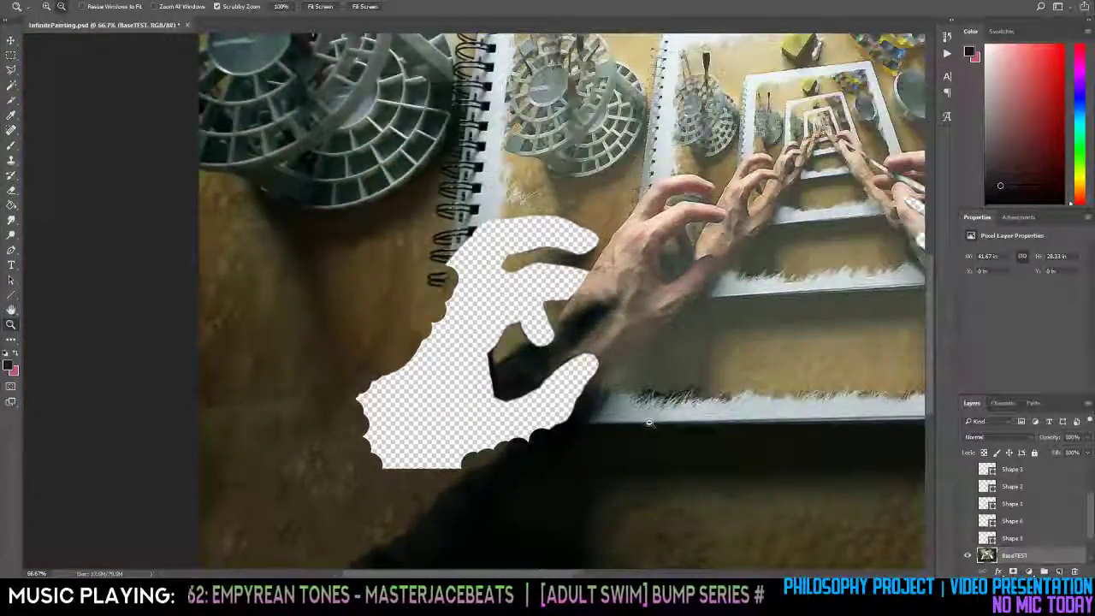
pyautogui.keyDown('alt'); pyautogui.click(649, 422); pyautogui.keyUp('alt')
pyautogui.keyDown('alt'); pyautogui.click(360, 256); pyautogui.keyUp('alt')
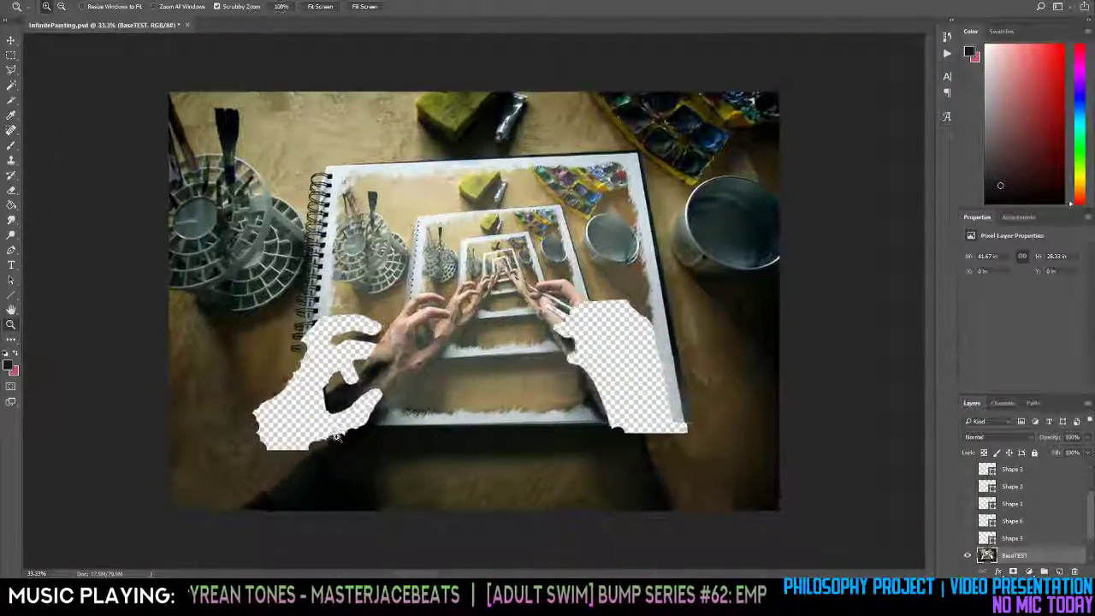
pyautogui.click(336, 436)
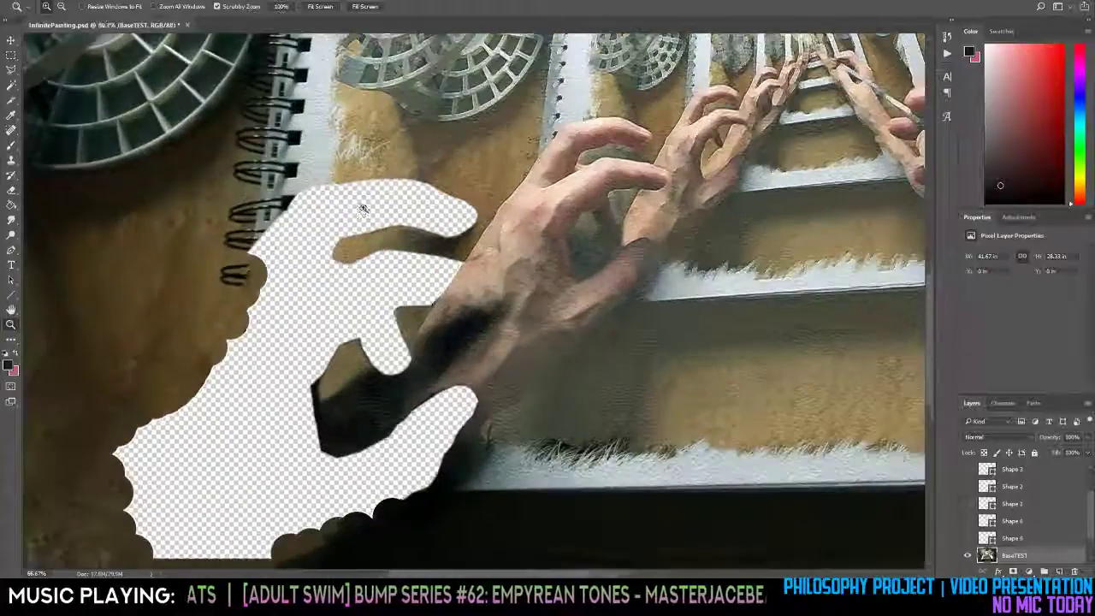
pyautogui.click(367, 209)
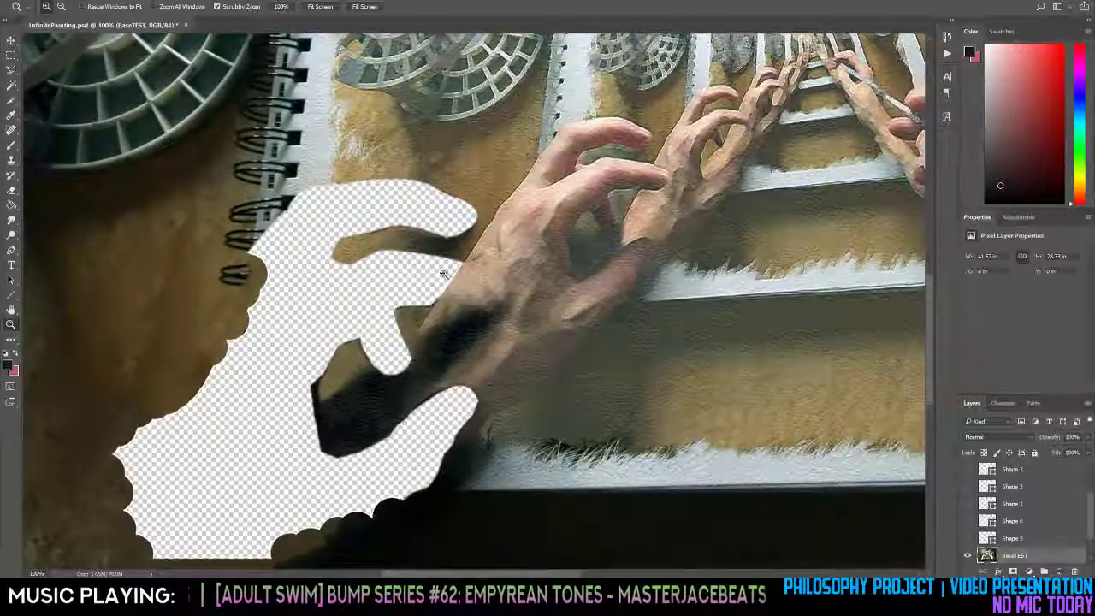
pyautogui.moveTo(443, 274)
pyautogui.mouseDown()
pyautogui.moveTo(537, 278)
pyautogui.moveTo(593, 295)
pyautogui.mouseUp()
# Fill the tip of the left-hand cutout's upper finger with the surrounding brown painting texture using the Spot Healing Brush.
pyautogui.press('j')
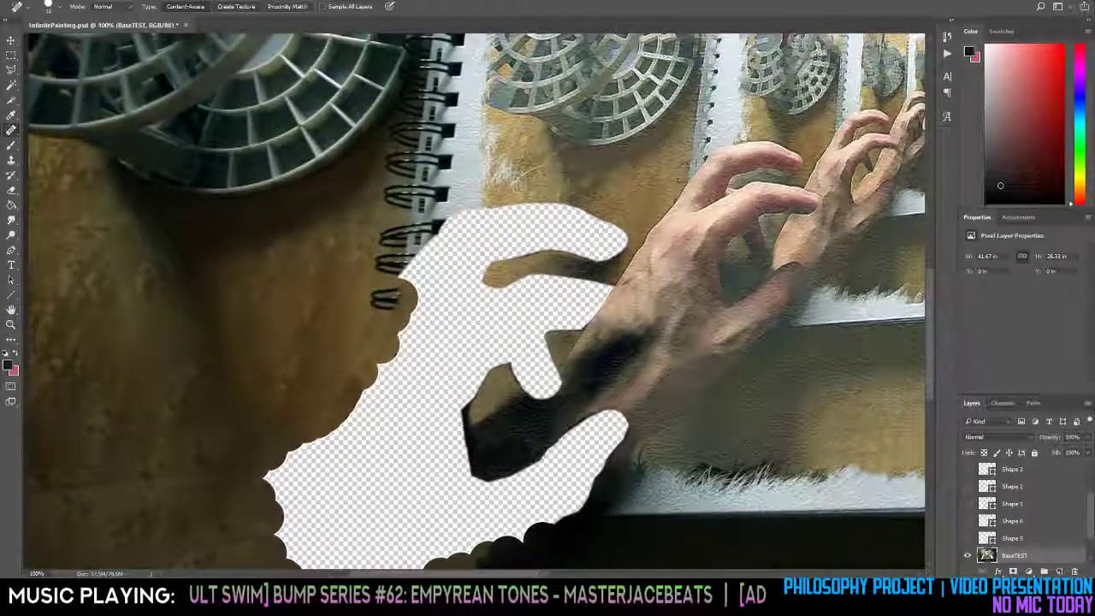
pyautogui.moveTo(637, 226)
pyautogui.mouseDown()
pyautogui.moveTo(614, 254)
pyautogui.moveTo(608, 221)
pyautogui.moveTo(597, 239)
pyautogui.moveTo(605, 227)
pyautogui.mouseUp()
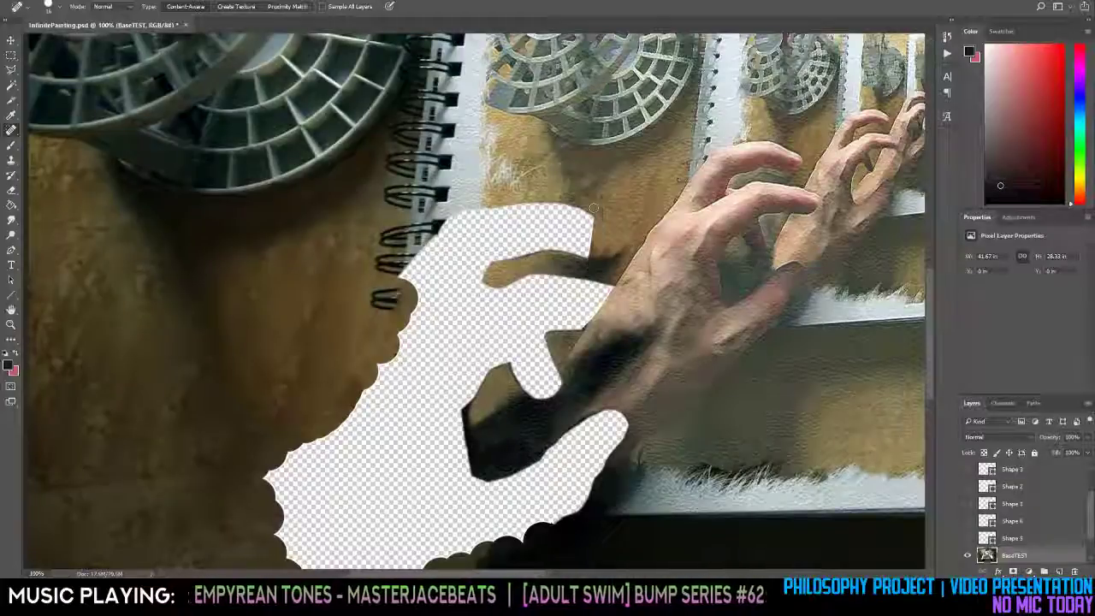
pyautogui.moveTo(593, 210); pyautogui.dragTo(590, 260)
pyautogui.moveTo(589, 211); pyautogui.dragTo(587, 259)
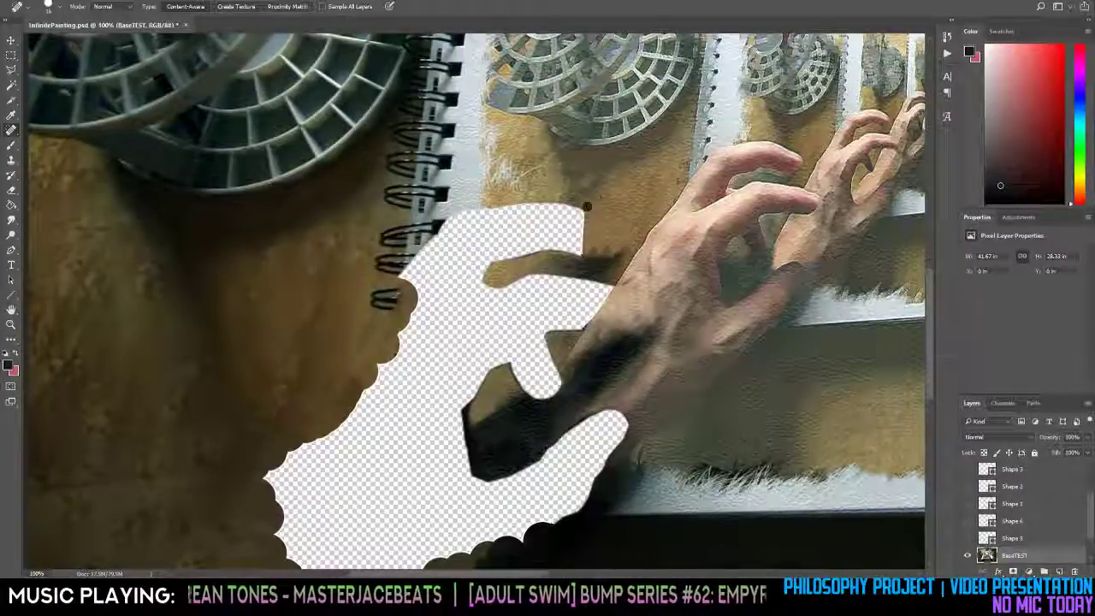
pyautogui.moveTo(586, 207); pyautogui.dragTo(579, 256)
pyautogui.moveTo(579, 206); pyautogui.dragTo(567, 256)
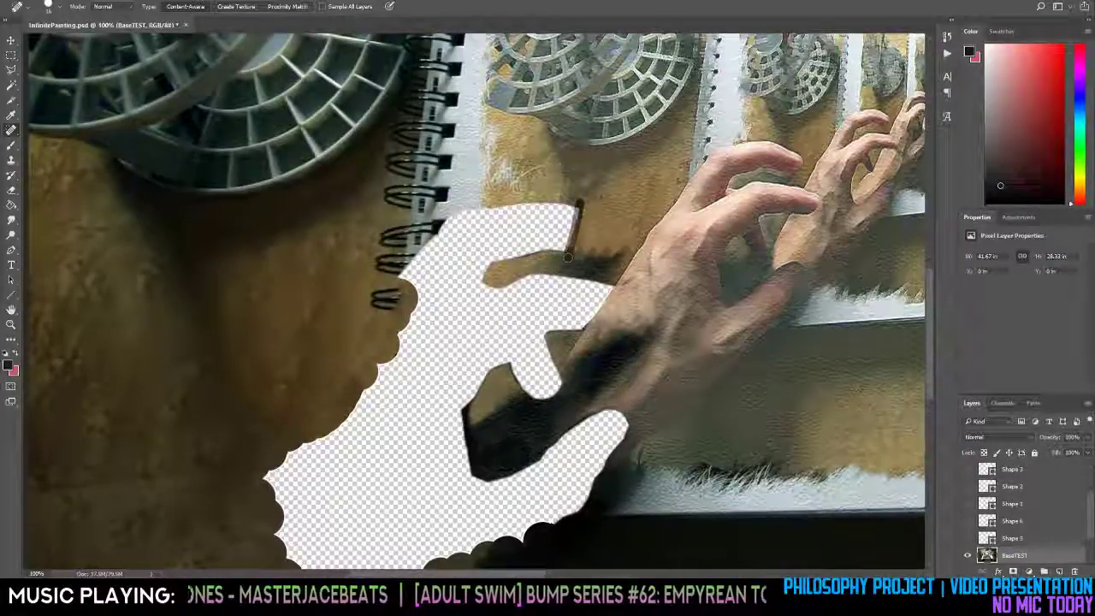
# Extend the brown painting texture across the left-hand cutout's upper finger to the painted page's spiral-side border, and save the file.
pyautogui.moveTo(576, 207)
pyautogui.mouseDown()
pyautogui.moveTo(556, 232)
pyautogui.moveTo(554, 250)
pyautogui.moveTo(567, 250)
pyautogui.moveTo(550, 248)
pyautogui.mouseUp()
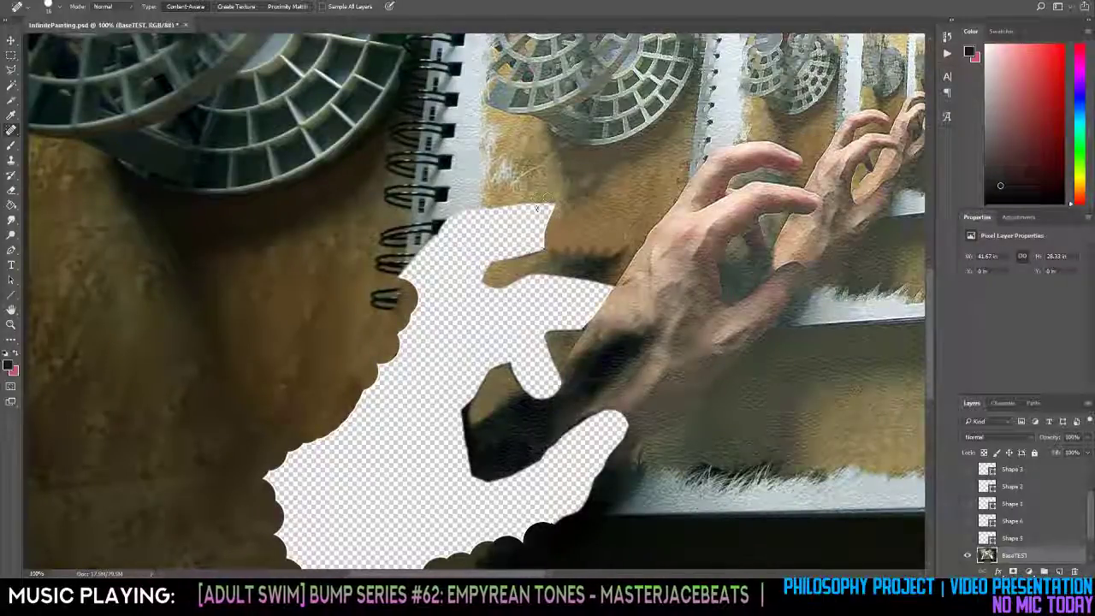
pyautogui.moveTo(556, 198); pyautogui.dragTo(529, 252)
pyautogui.moveTo(556, 204); pyautogui.dragTo(538, 255)
pyautogui.moveTo(543, 198); pyautogui.dragTo(529, 257)
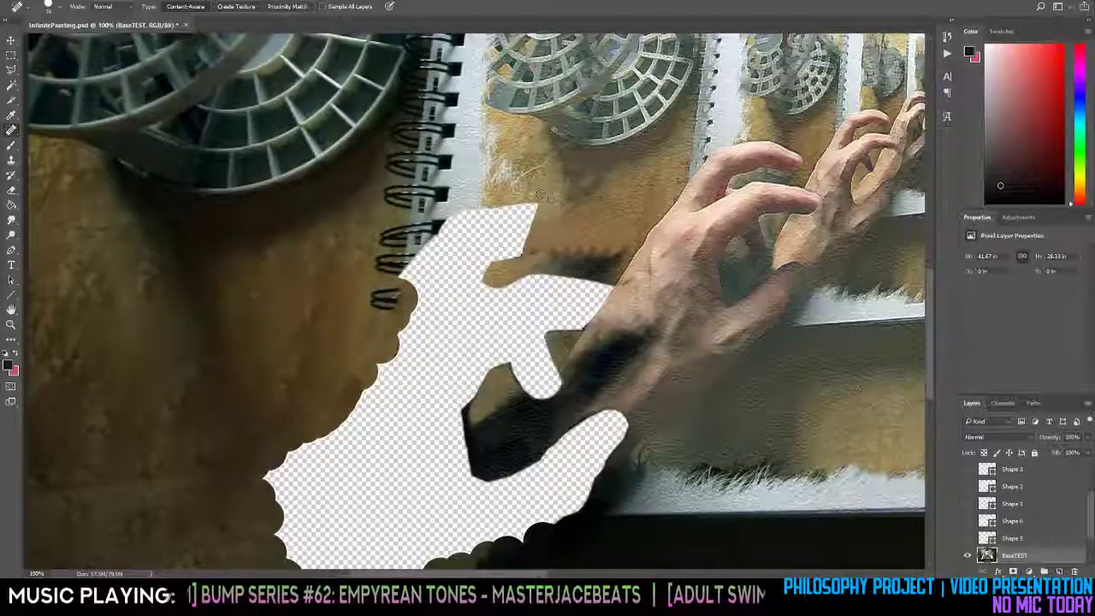
pyautogui.moveTo(540, 192); pyautogui.dragTo(517, 267)
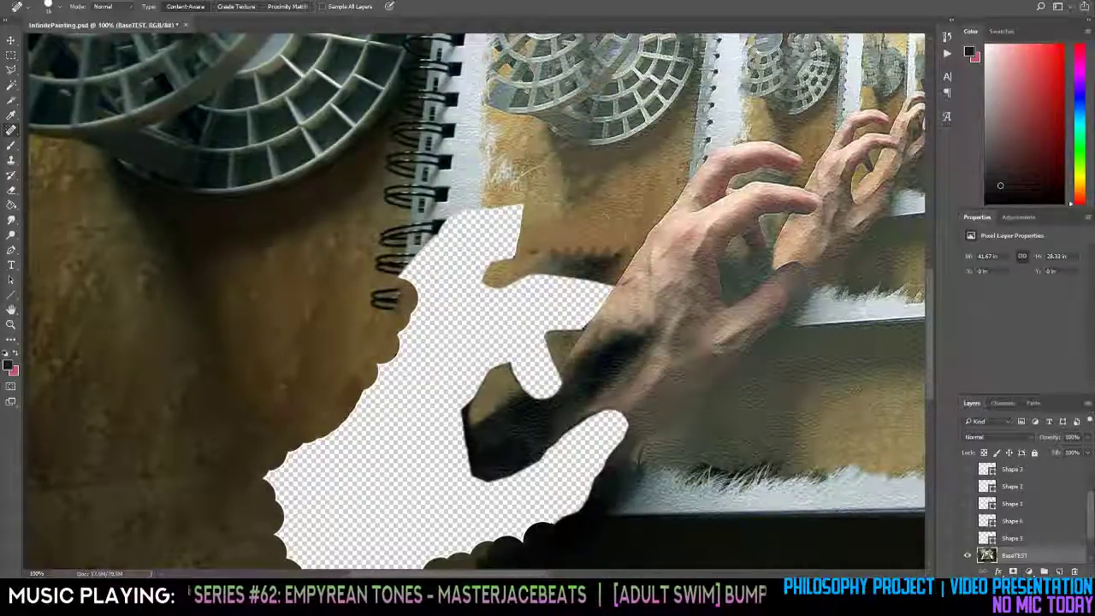
pyautogui.moveTo(530, 188); pyautogui.dragTo(511, 243)
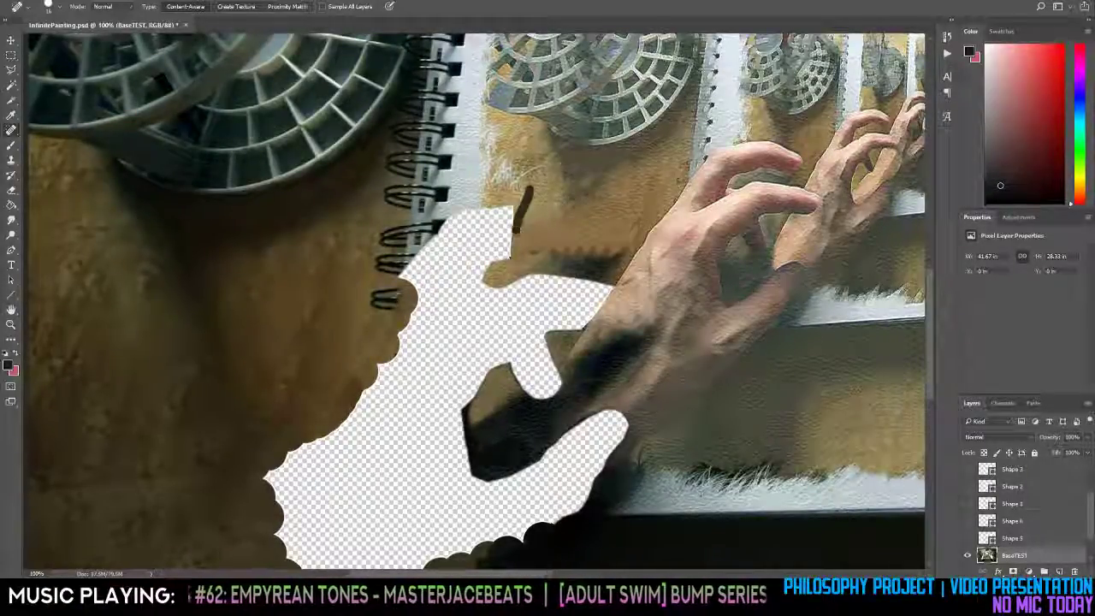
pyautogui.moveTo(513, 201); pyautogui.dragTo(501, 262)
pyautogui.moveTo(506, 193); pyautogui.dragTo(502, 263)
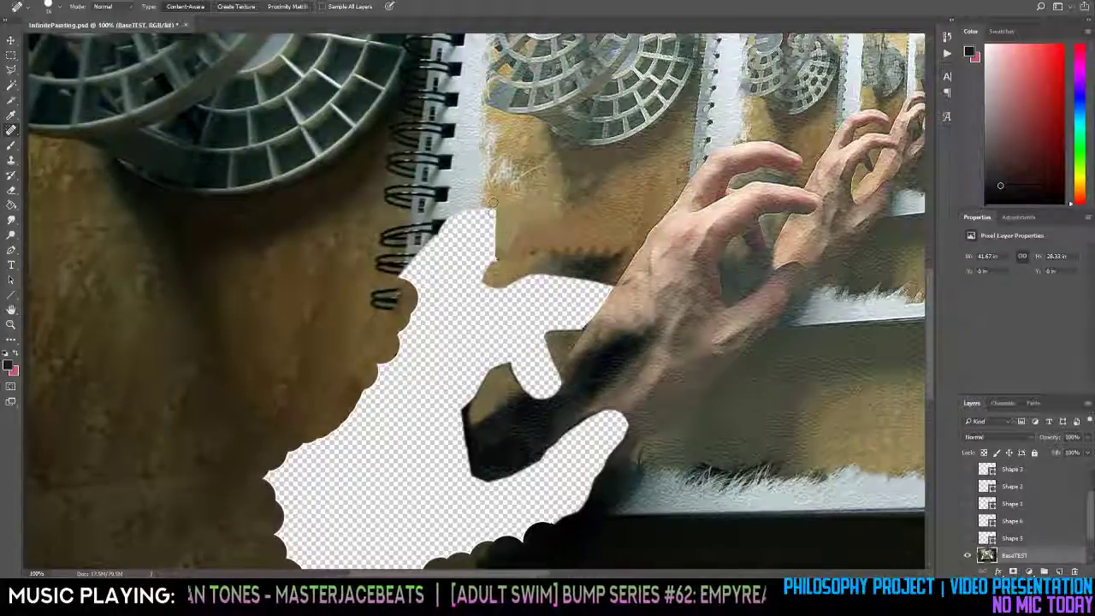
pyautogui.moveTo(494, 201); pyautogui.dragTo(488, 268)
pyautogui.hotkey('ctrl', 's')
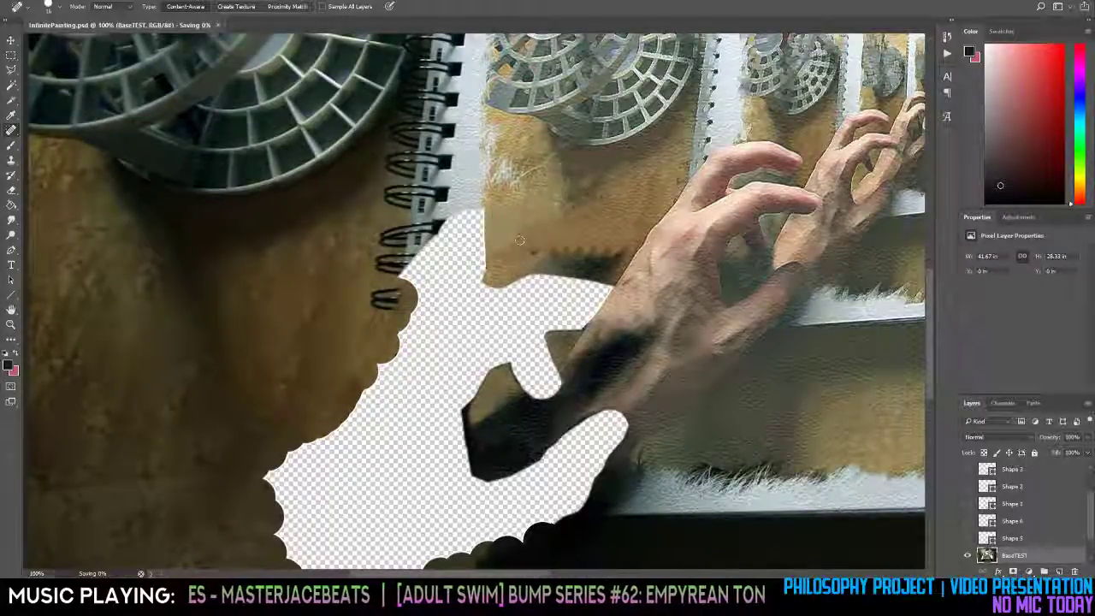
# Heal the brown texture and shadow downward over the upper edge of the left-hand cutout's second finger.
pyautogui.press('z')
pyautogui.keyDown('alt'); pyautogui.click(598, 238); pyautogui.keyUp('alt')
pyautogui.keyDown('alt'); pyautogui.click(598, 238); pyautogui.keyUp('alt')
pyautogui.keyDown('alt'); pyautogui.click(598, 238); pyautogui.keyUp('alt')
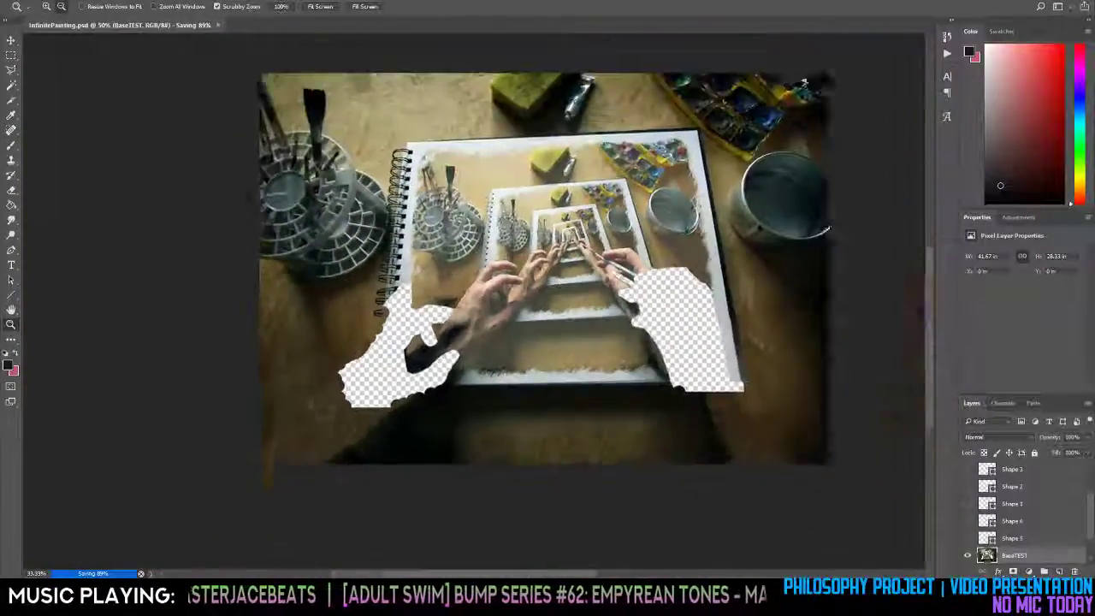
pyautogui.keyDown('alt'); pyautogui.click(428, 311); pyautogui.keyUp('alt')
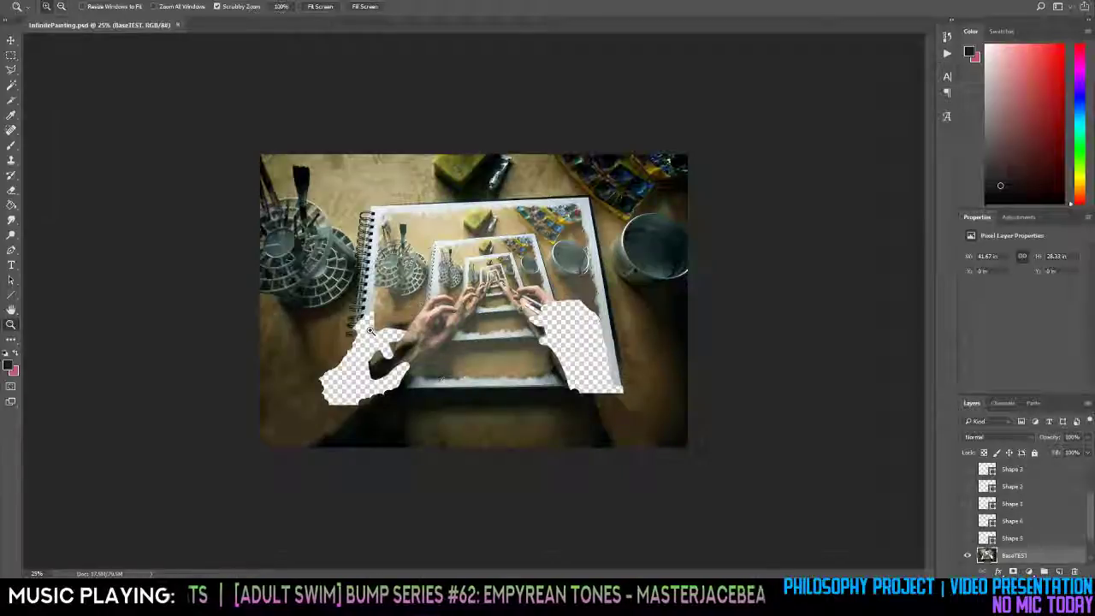
pyautogui.moveTo(415, 298); pyautogui.dragTo(364, 324)
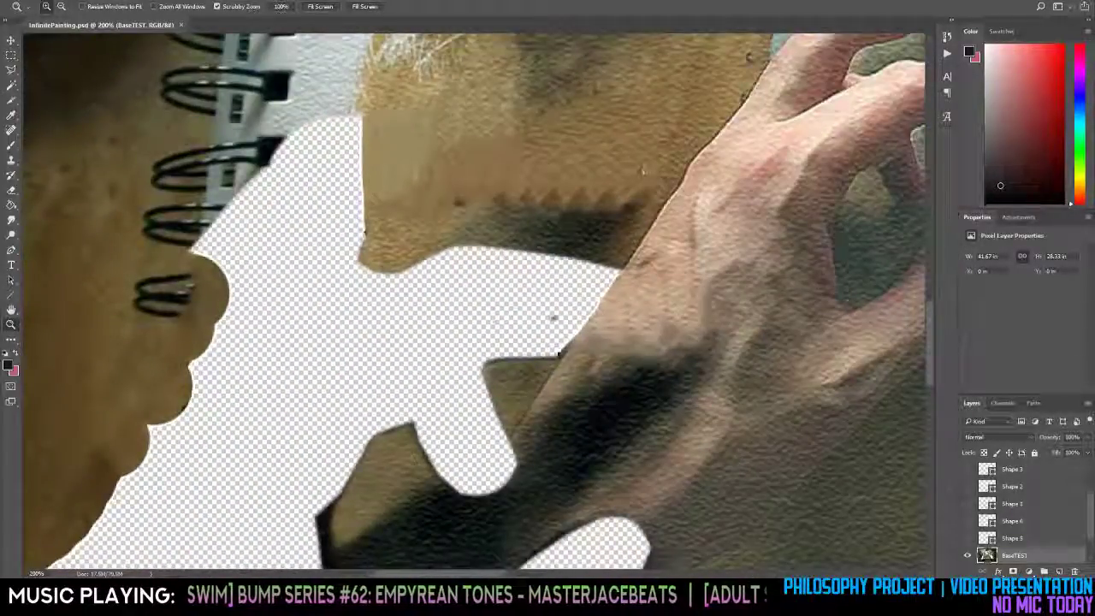
pyautogui.press('j')
pyautogui.moveTo(590, 267); pyautogui.dragTo(509, 292)
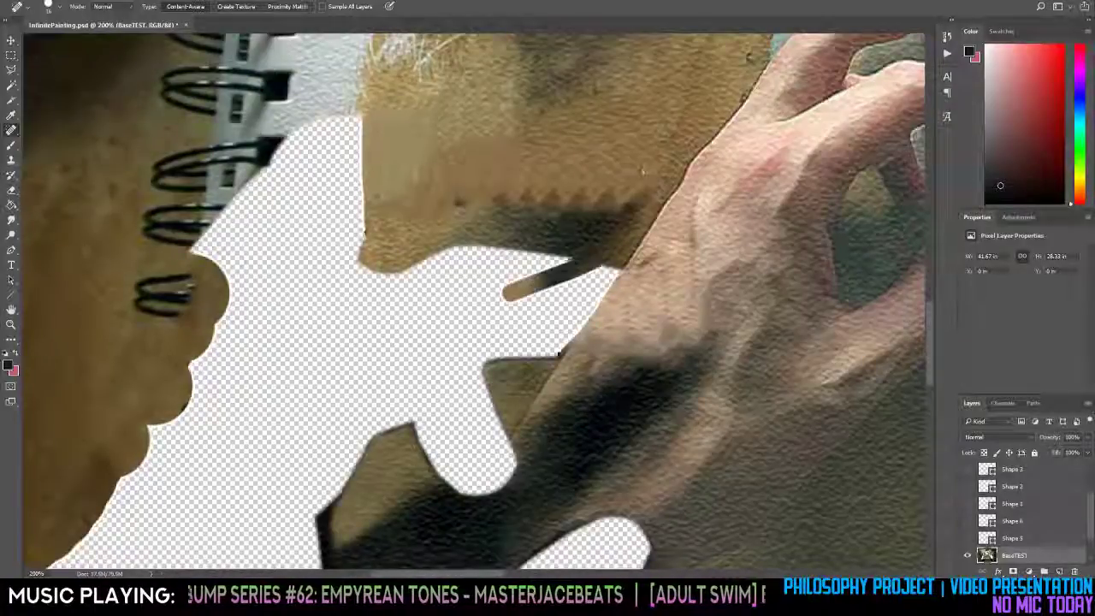
pyautogui.moveTo(451, 232); pyautogui.dragTo(451, 282)
pyautogui.moveTo(566, 255); pyautogui.dragTo(432, 265)
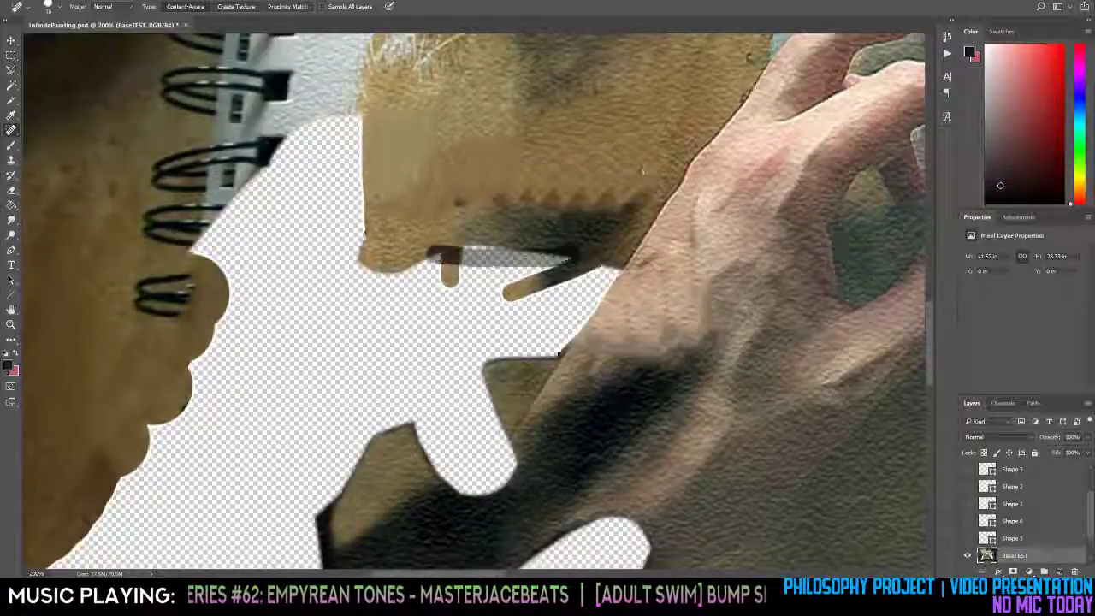
pyautogui.moveTo(569, 258); pyautogui.dragTo(432, 264)
pyautogui.moveTo(550, 271)
pyautogui.mouseDown()
pyautogui.moveTo(385, 267)
pyautogui.moveTo(428, 312)
pyautogui.moveTo(441, 287)
pyautogui.moveTo(383, 286)
pyautogui.moveTo(510, 287)
pyautogui.moveTo(418, 281)
pyautogui.mouseUp()
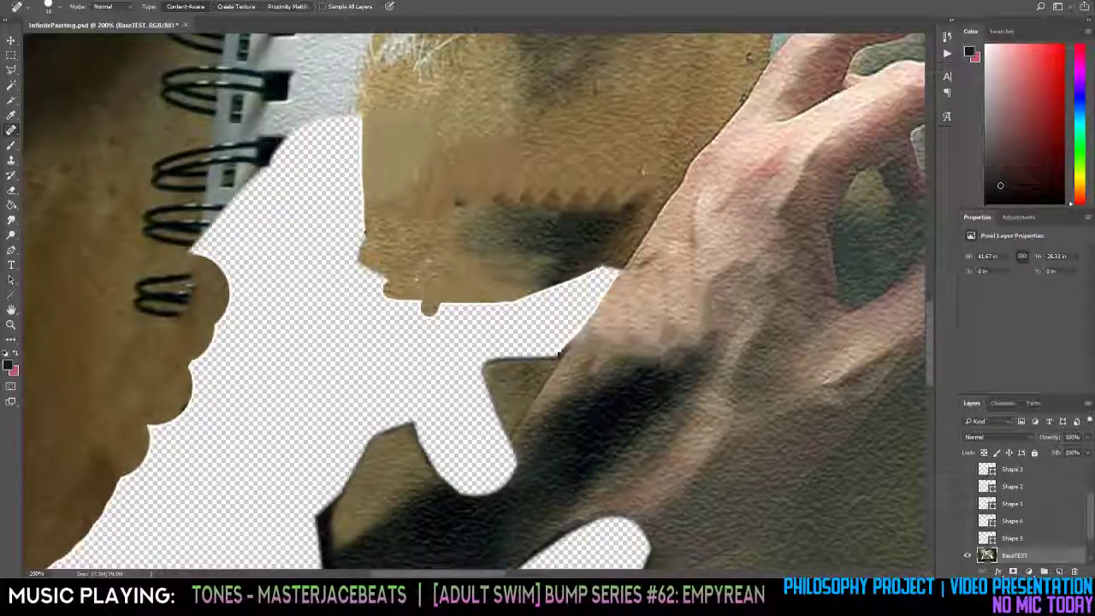
# Bridge the second finger gap diagonally with brown texture beside the painted hand, joining the patches above and below it.
pyautogui.moveTo(609, 257); pyautogui.dragTo(489, 354)
pyautogui.moveTo(546, 288); pyautogui.dragTo(474, 383)
pyautogui.moveTo(552, 300); pyautogui.dragTo(486, 401)
pyautogui.moveTo(565, 306); pyautogui.dragTo(517, 374)
pyautogui.moveTo(524, 289); pyautogui.dragTo(443, 383)
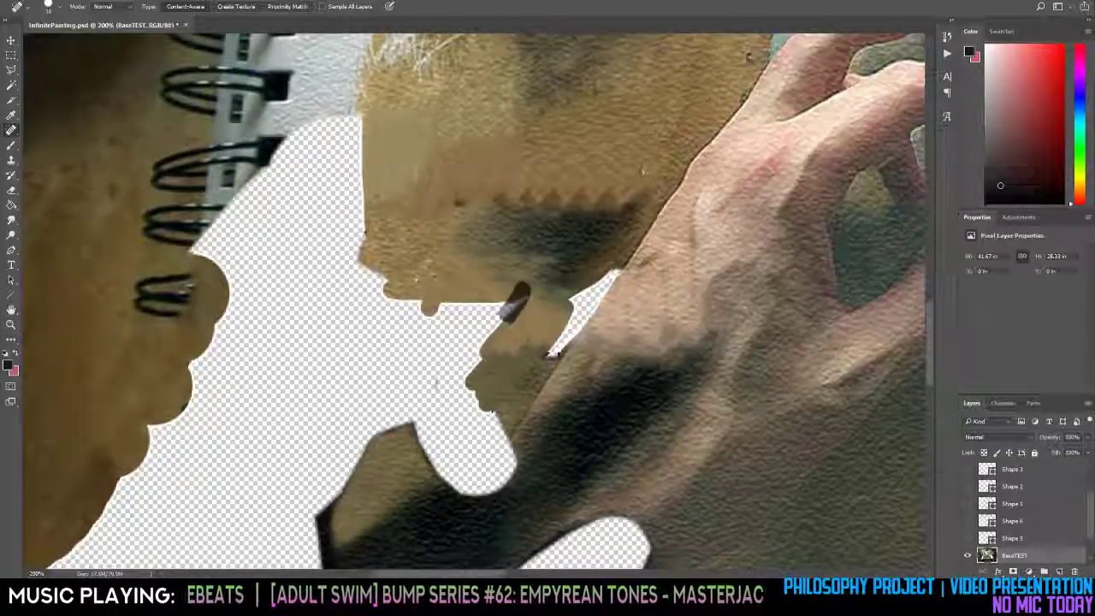
pyautogui.moveTo(503, 408)
pyautogui.mouseDown()
pyautogui.moveTo(505, 427)
pyautogui.moveTo(454, 462)
pyautogui.mouseUp()
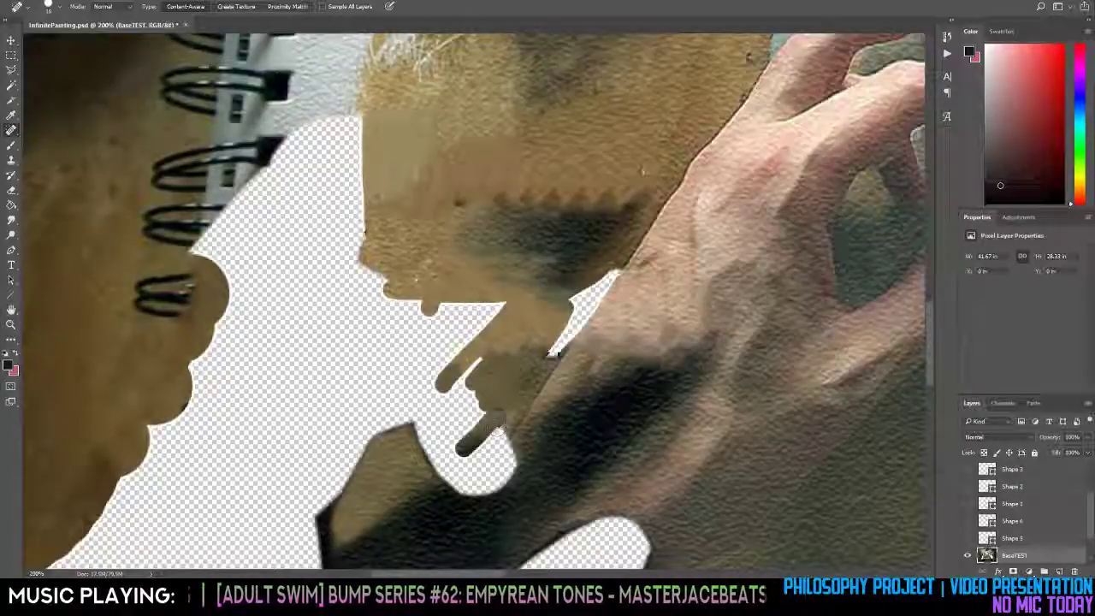
# Fill the tip of the second finger with brown and shadow texture down to the dark patch above the thumb cutout.
pyautogui.scroll(-2, 506, 411)
pyautogui.moveTo(492, 428)
pyautogui.mouseDown()
pyautogui.moveTo(512, 395)
pyautogui.moveTo(473, 448)
pyautogui.mouseUp()
pyautogui.moveTo(496, 382)
pyautogui.mouseDown()
pyautogui.moveTo(455, 405)
pyautogui.moveTo(488, 356)
pyautogui.moveTo(391, 430)
pyautogui.mouseUp()
pyautogui.moveTo(495, 325); pyautogui.dragTo(430, 399)
pyautogui.moveTo(494, 300); pyautogui.dragTo(424, 381)
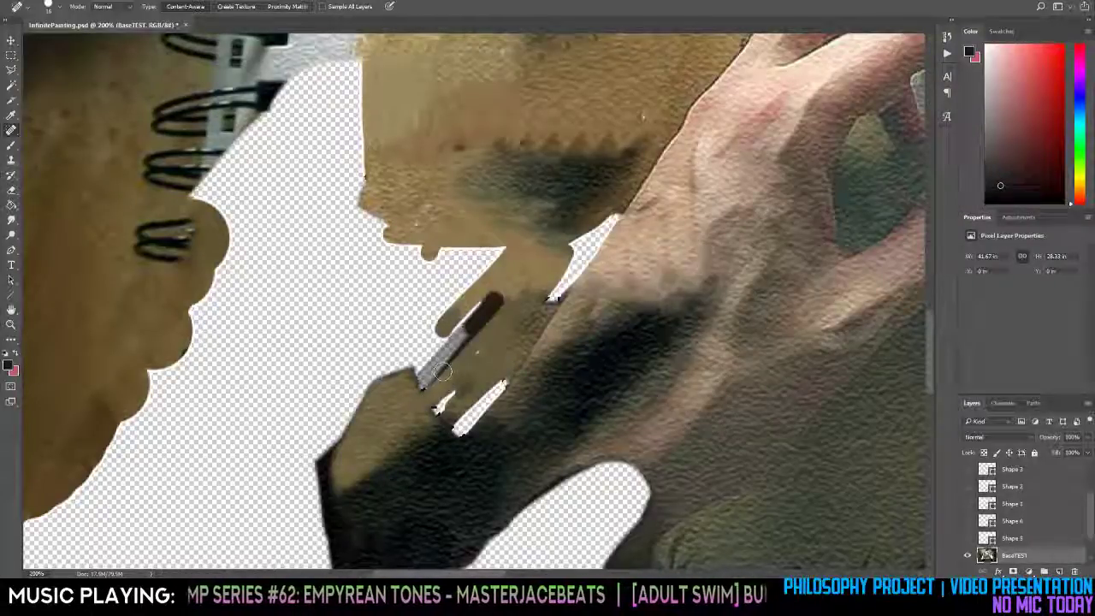
pyautogui.moveTo(488, 300); pyautogui.dragTo(398, 375)
pyautogui.moveTo(450, 336); pyautogui.dragTo(388, 416)
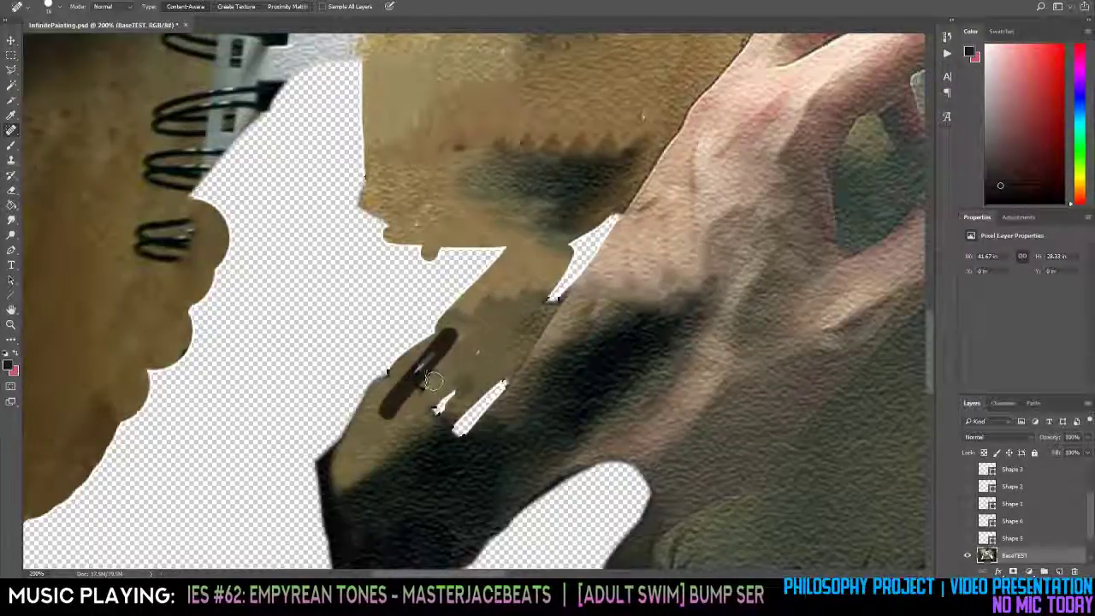
pyautogui.moveTo(435, 355); pyautogui.dragTo(401, 424)
pyautogui.moveTo(469, 343); pyautogui.dragTo(416, 430)
# Check the filled finger area across the whole painting and up close, and save the file.
pyautogui.press('z')
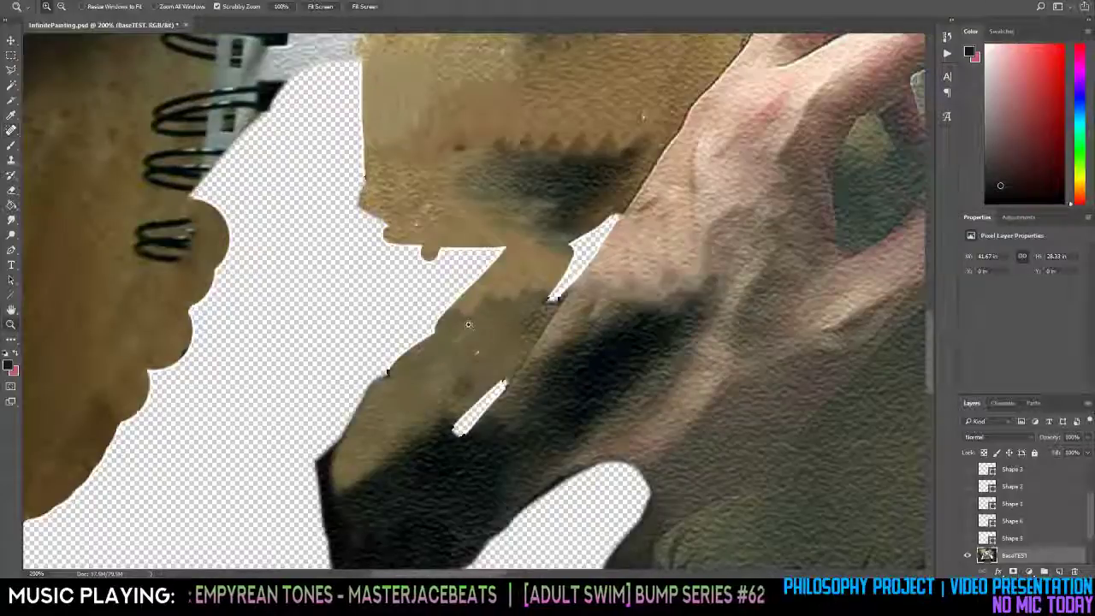
pyautogui.keyDown('alt'); pyautogui.click(468, 324); pyautogui.keyUp('alt')
pyautogui.keyDown('alt'); pyautogui.click(469, 324); pyautogui.keyUp('alt')
pyautogui.keyDown('alt'); pyautogui.click(468, 324); pyautogui.keyUp('alt')
pyautogui.keyDown('alt'); pyautogui.click(438, 412); pyautogui.keyUp('alt')
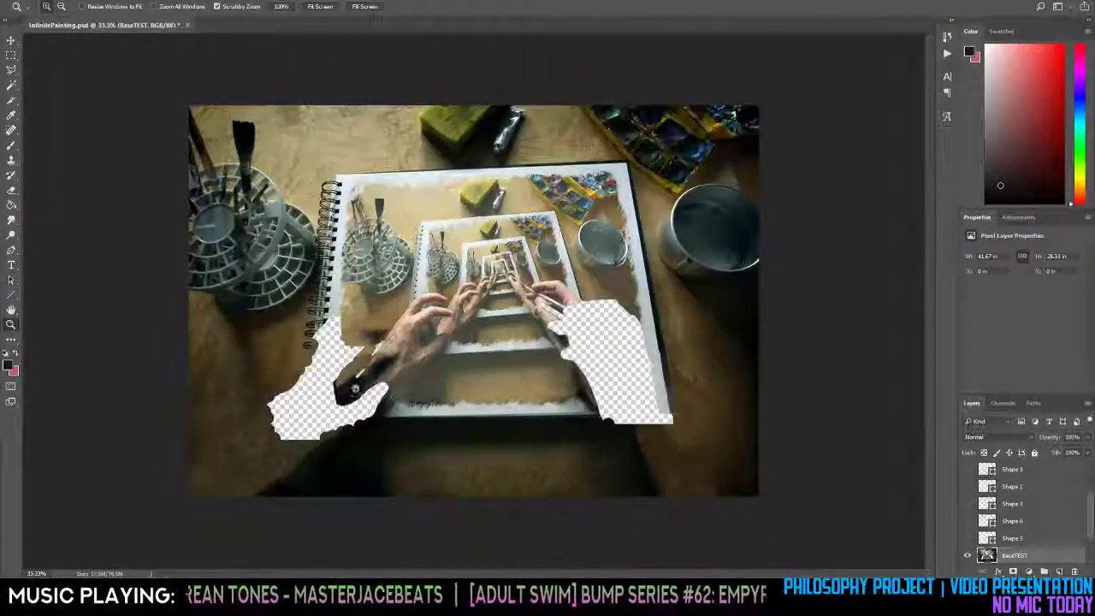
pyautogui.click(330, 427)
pyautogui.moveTo(330, 428); pyautogui.dragTo(440, 347)
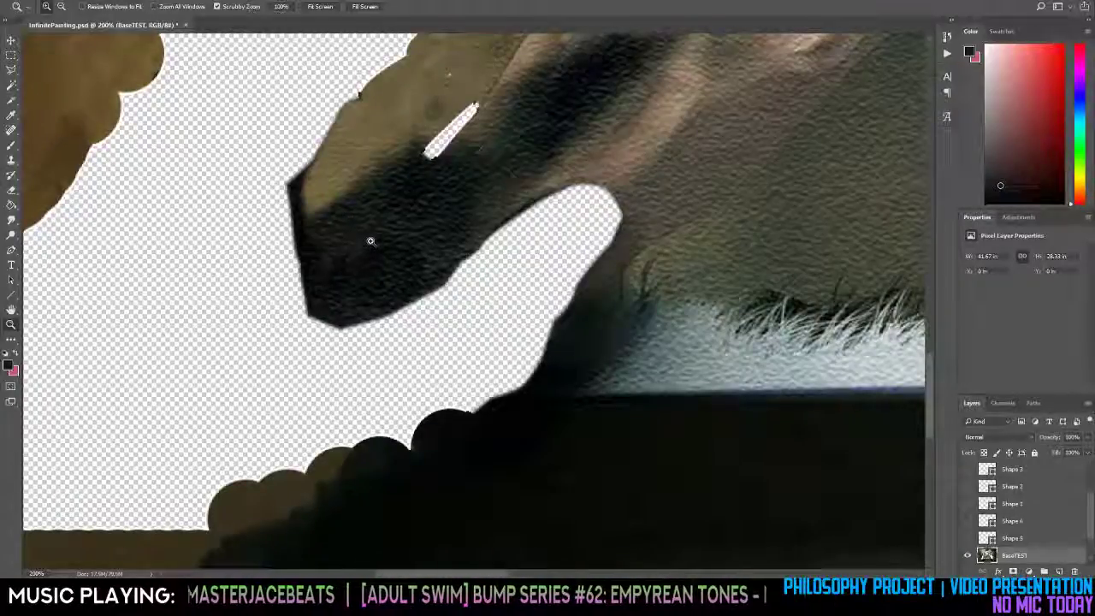
pyautogui.press('h')
pyautogui.hotkey('ctrl', 's')
pyautogui.moveTo(413, 187); pyautogui.dragTo(668, 352)
pyautogui.moveTo(583, 279)
pyautogui.mouseDown()
pyautogui.moveTo(475, 415)
pyautogui.moveTo(484, 512)
pyautogui.mouseUp()
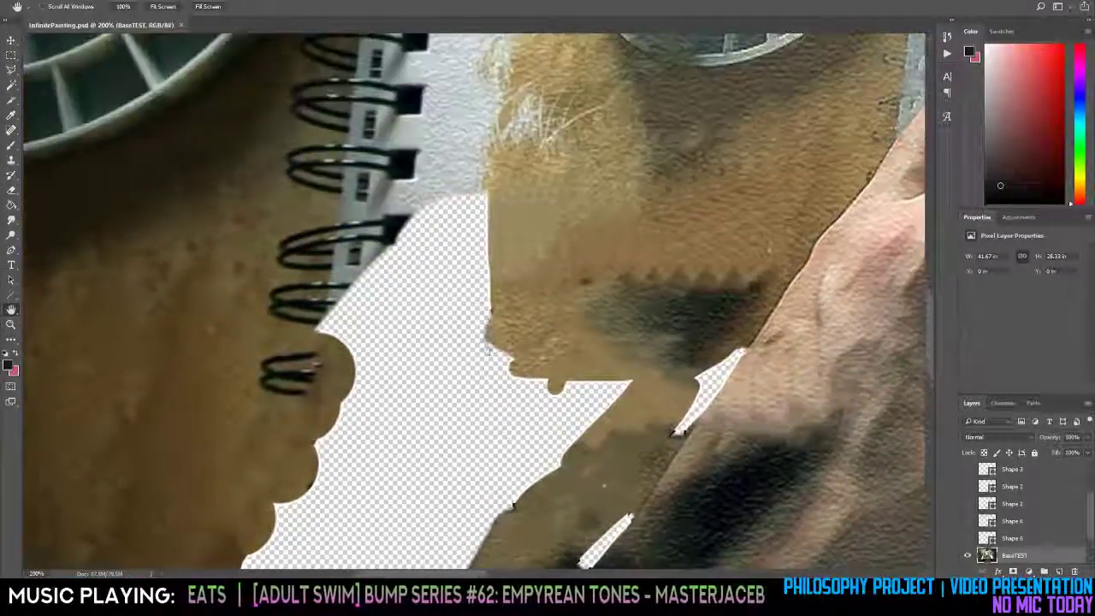
# Even out the brown patch's lower edge and heal the narrow transparent sliver along the painted hand's diagonal outline.
pyautogui.press('j')
pyautogui.moveTo(512, 286)
pyautogui.mouseDown()
pyautogui.moveTo(498, 389)
pyautogui.moveTo(562, 366)
pyautogui.moveTo(620, 374)
pyautogui.moveTo(503, 386)
pyautogui.moveTo(611, 393)
pyautogui.mouseUp()
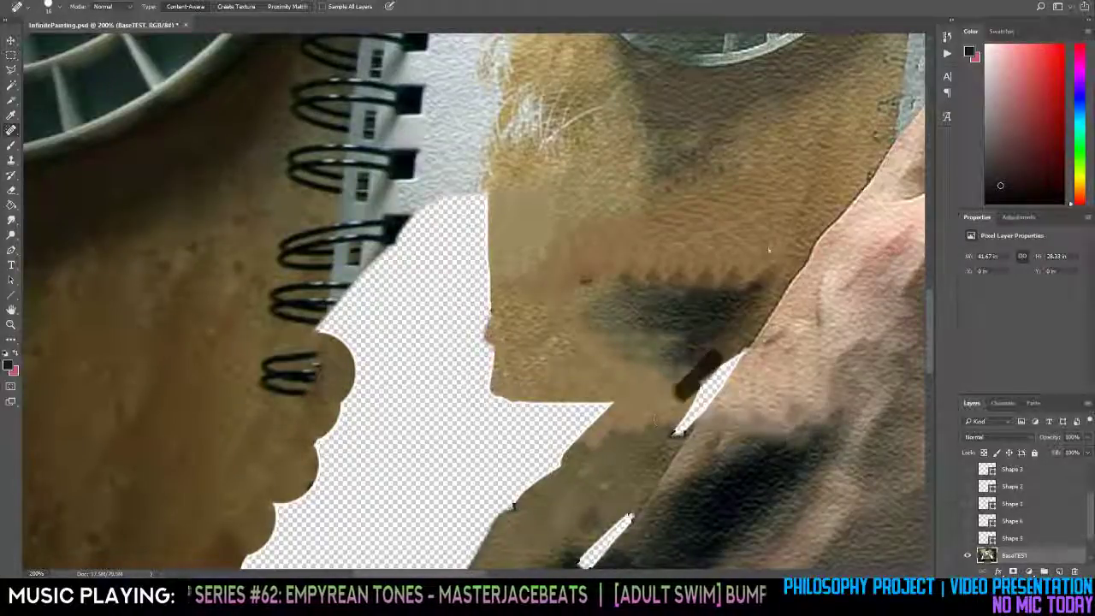
pyautogui.moveTo(695, 395); pyautogui.dragTo(689, 409)
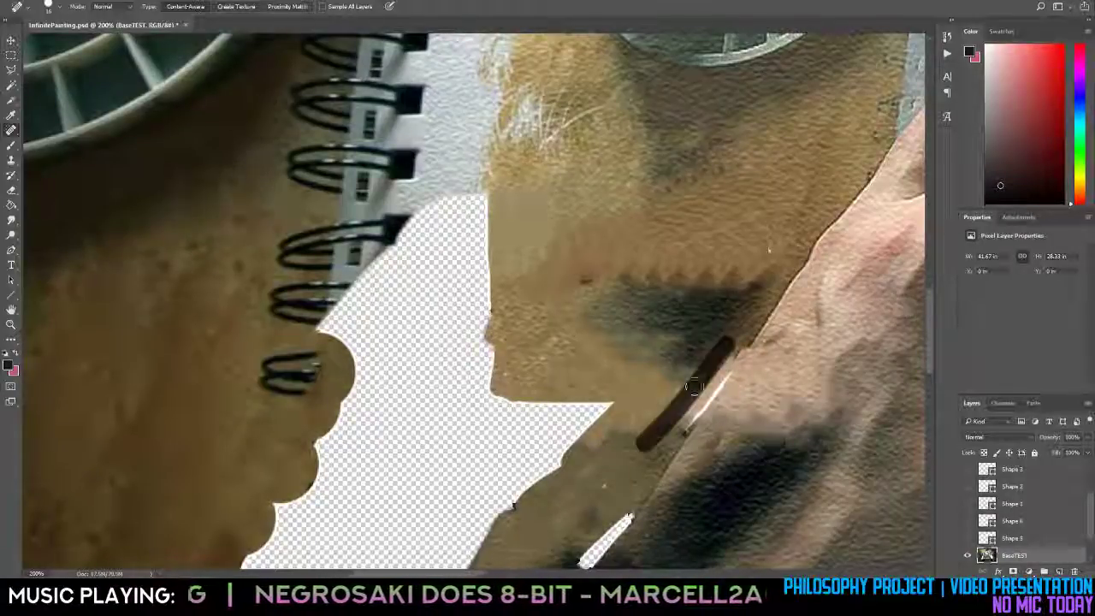
pyautogui.moveTo(677, 422); pyautogui.dragTo(603, 483)
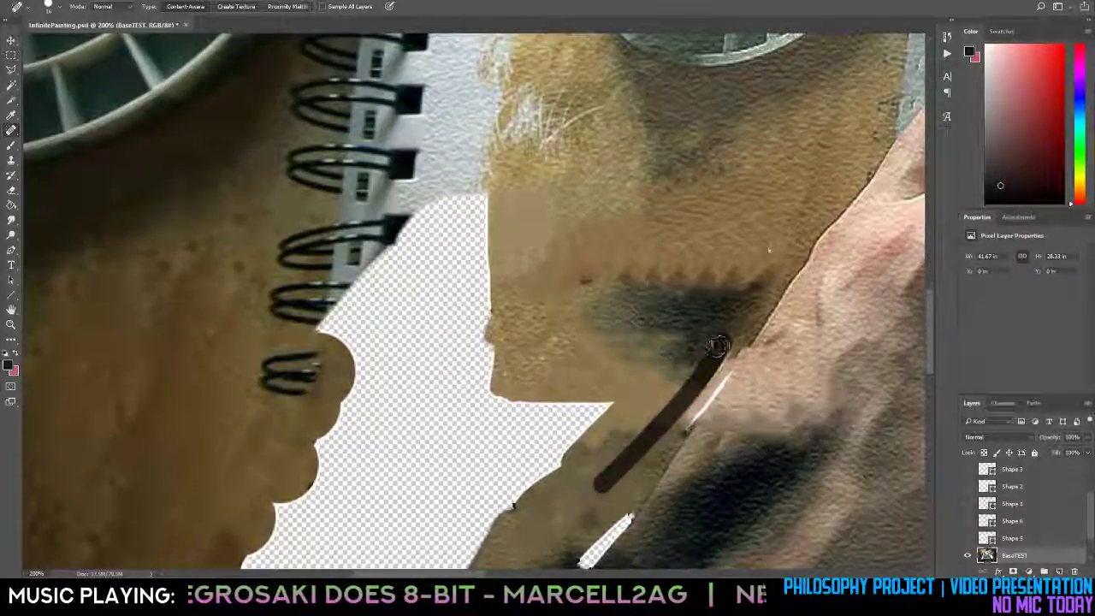
pyautogui.moveTo(717, 346)
pyautogui.mouseDown()
pyautogui.moveTo(582, 481)
pyautogui.moveTo(720, 361)
pyautogui.moveTo(706, 390)
pyautogui.mouseUp()
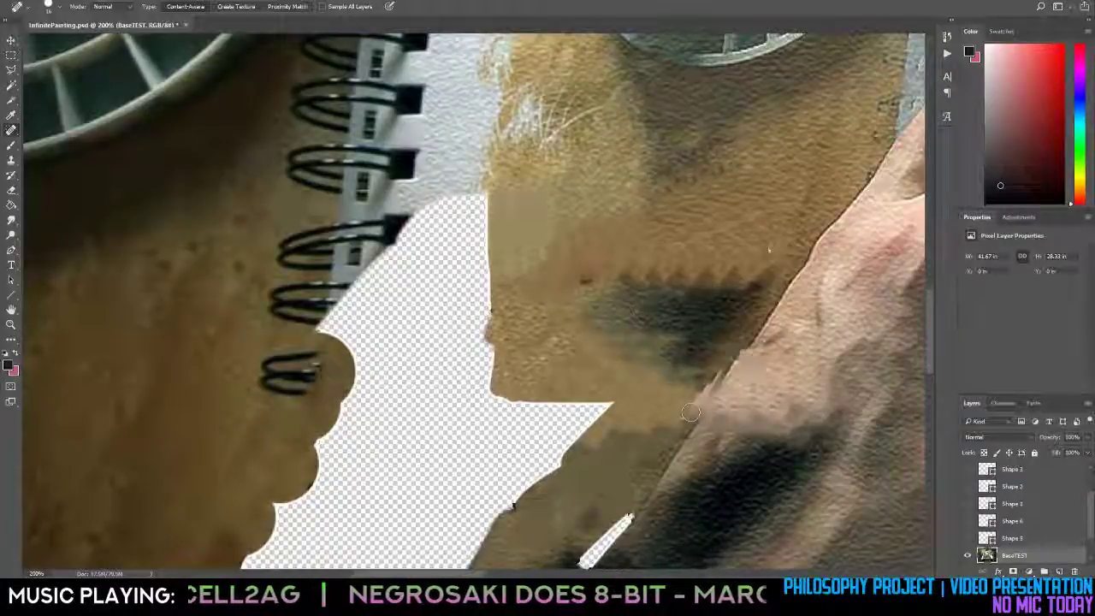
pyautogui.moveTo(691, 412); pyautogui.dragTo(616, 506)
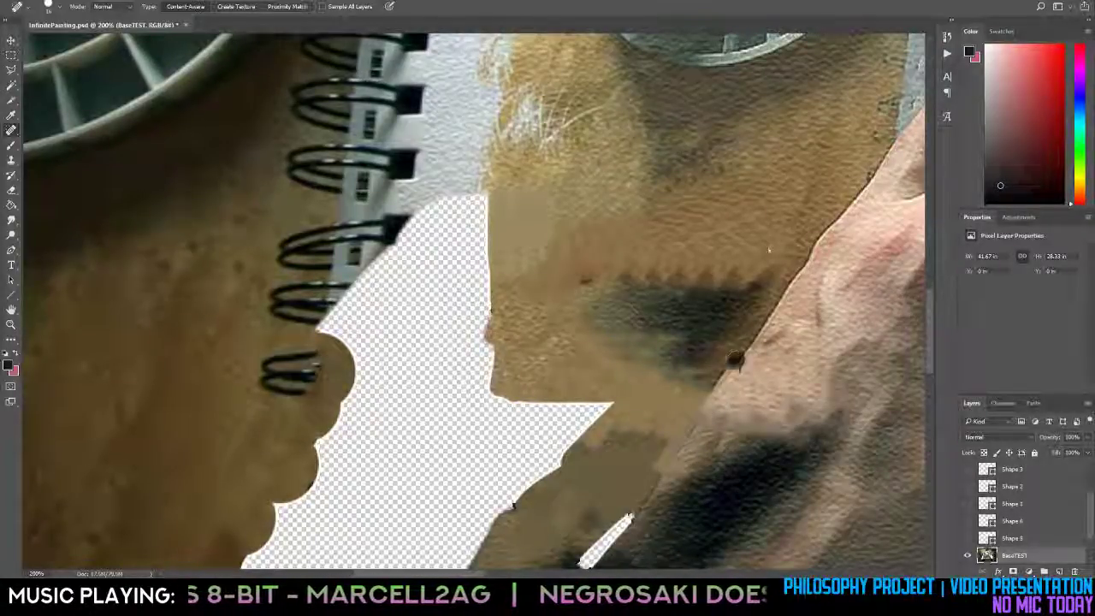
pyautogui.moveTo(735, 360); pyautogui.dragTo(632, 514)
# Examine the healed finger area across the whole painting and around the left-hand cutout.
pyautogui.press('z')
pyautogui.keyDown('alt'); pyautogui.click(710, 387); pyautogui.keyUp('alt')
pyautogui.keyDown('alt'); pyautogui.click(709, 387); pyautogui.keyUp('alt')
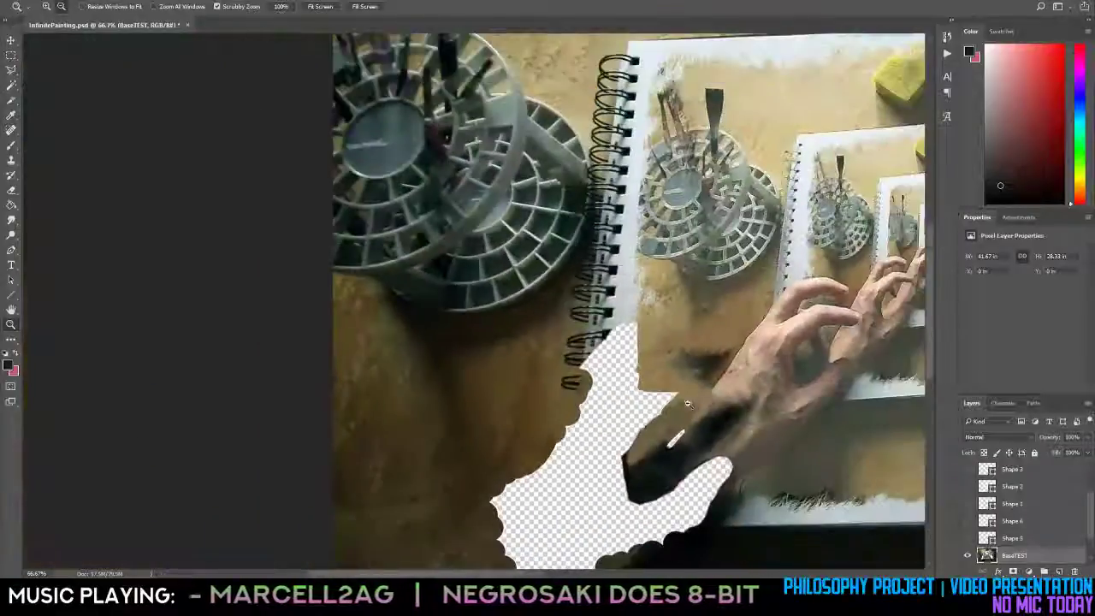
pyautogui.keyDown('alt'); pyautogui.click(708, 458); pyautogui.keyUp('alt')
pyautogui.keyDown('alt'); pyautogui.click(636, 481); pyautogui.keyUp('alt')
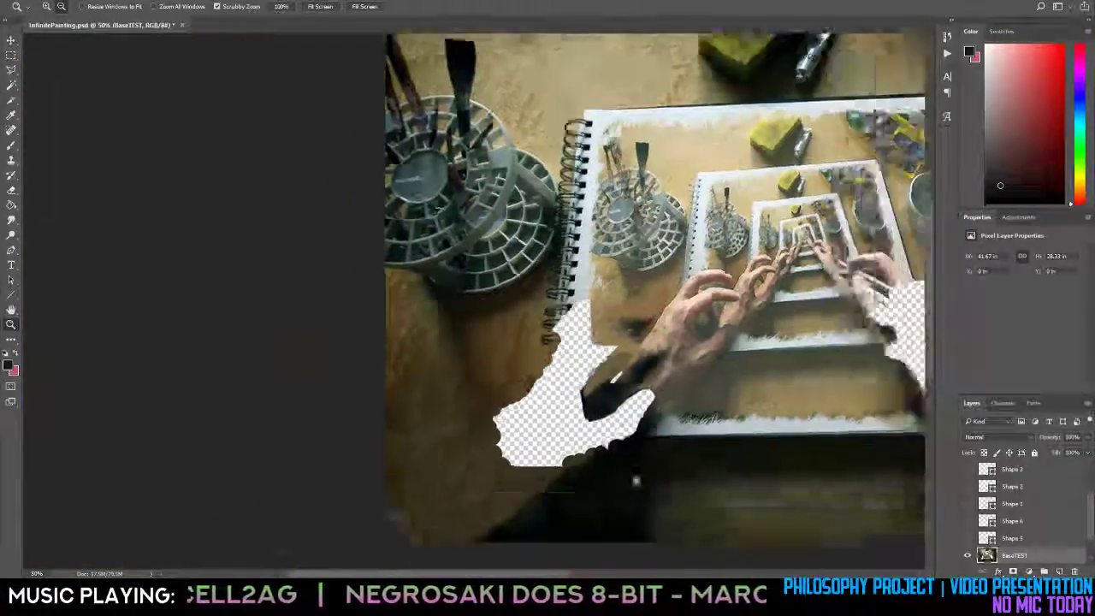
pyautogui.keyDown('alt'); pyautogui.click(635, 481); pyautogui.keyUp('alt')
pyautogui.keyDown('alt'); pyautogui.click(330, 436); pyautogui.keyUp('alt')
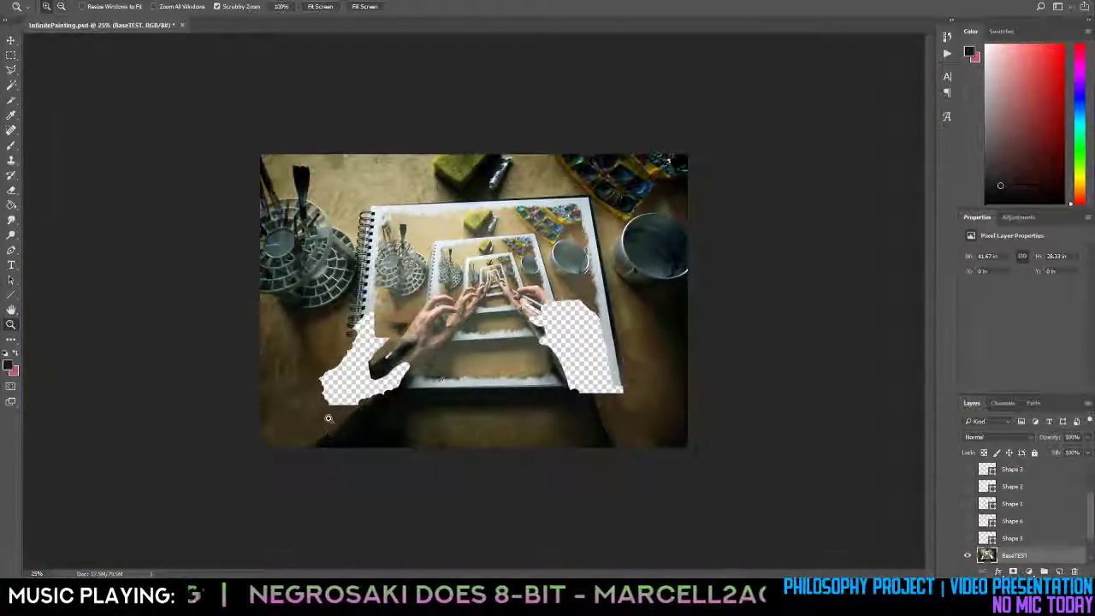
pyautogui.click(327, 418)
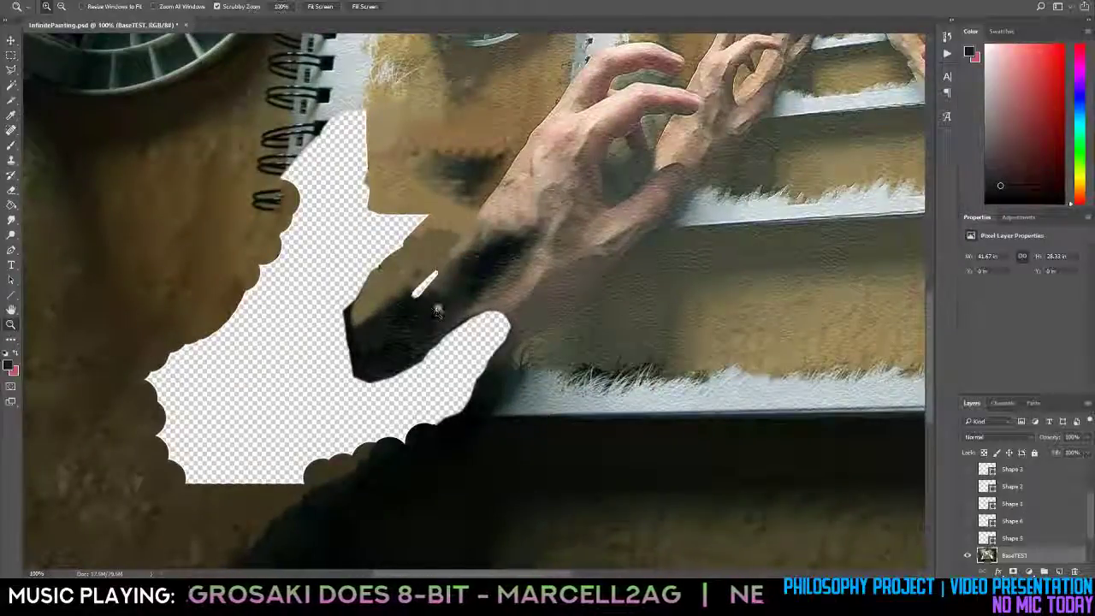
pyautogui.press('h')
pyautogui.moveTo(432, 306); pyautogui.dragTo(555, 390)
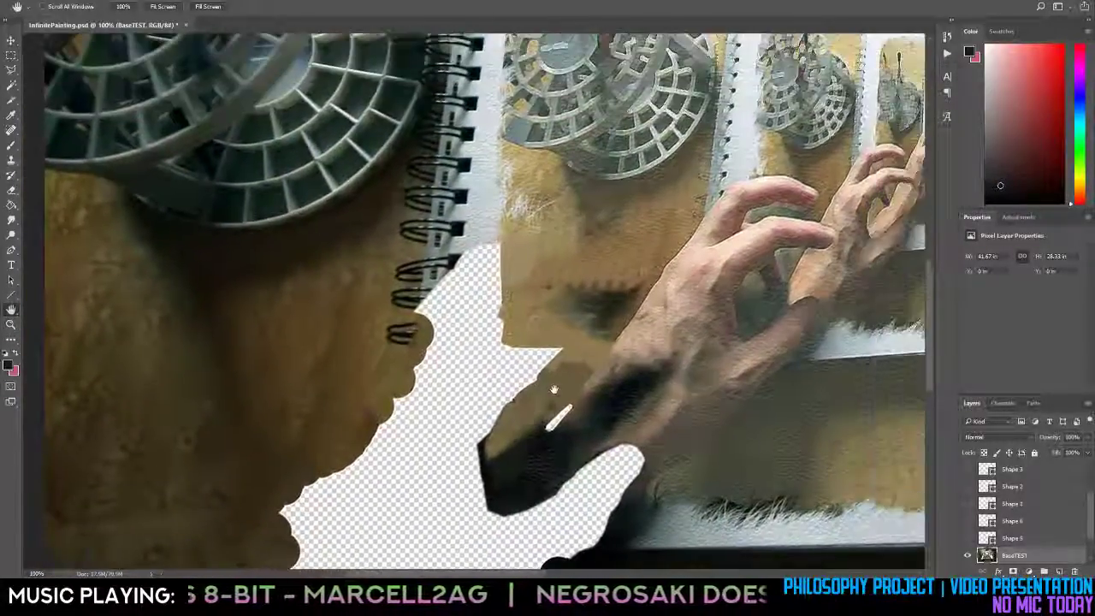
# Heal the brown patch's cutout-side edge and close the small transparent gap beside the painted hand's dark shadow.
pyautogui.press('j')
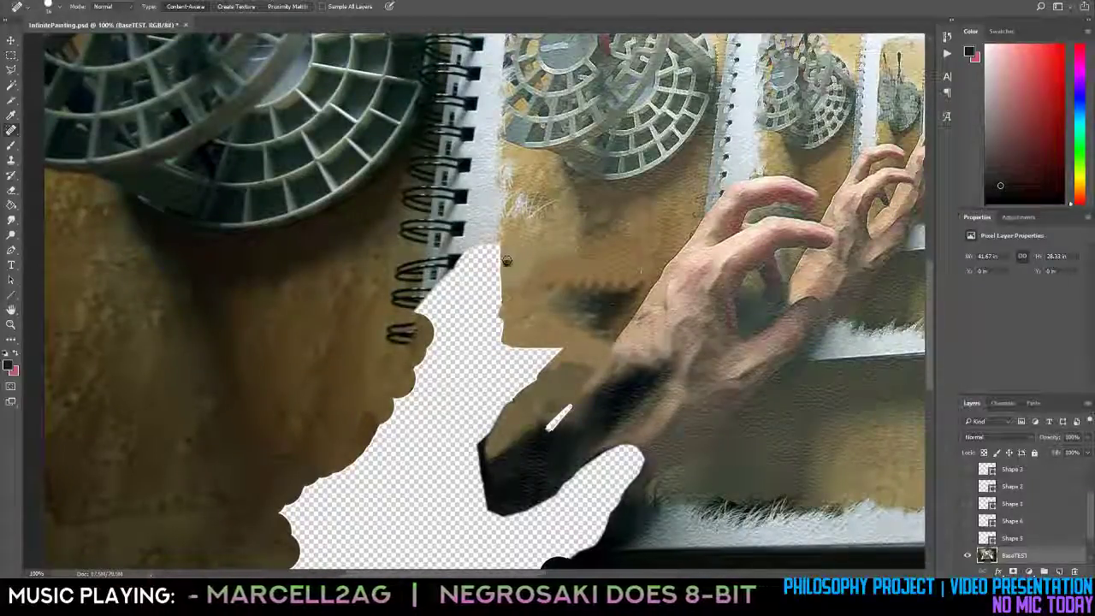
pyautogui.moveTo(506, 260)
pyautogui.mouseDown()
pyautogui.moveTo(503, 337)
pyautogui.moveTo(558, 353)
pyautogui.moveTo(542, 383)
pyautogui.mouseUp()
pyautogui.moveTo(555, 338); pyautogui.dragTo(532, 392)
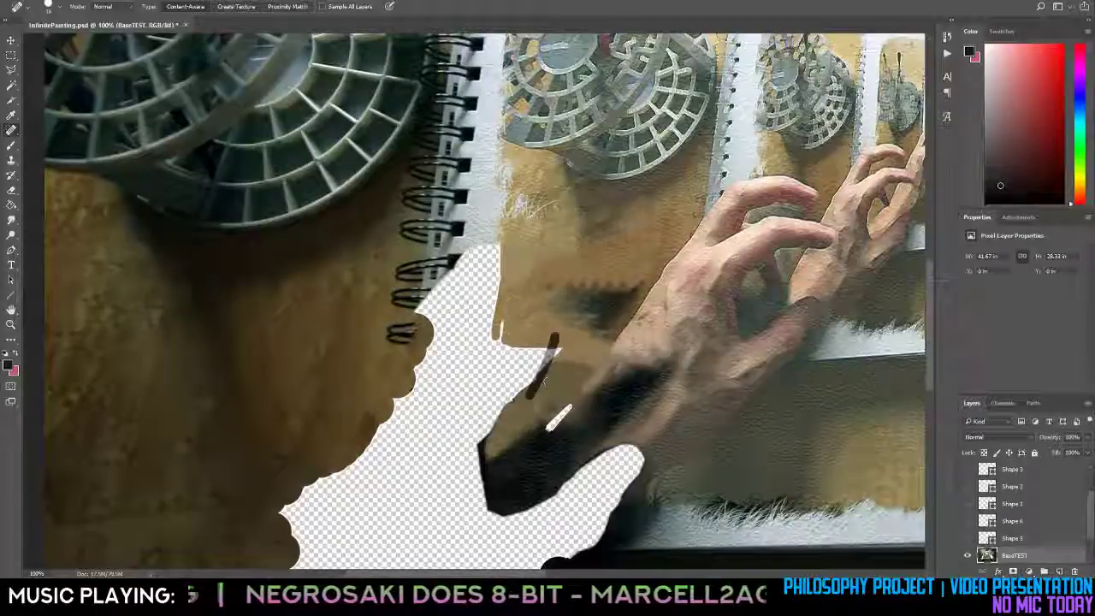
pyautogui.moveTo(550, 431)
pyautogui.mouseDown()
pyautogui.moveTo(573, 404)
pyautogui.moveTo(550, 433)
pyautogui.mouseUp()
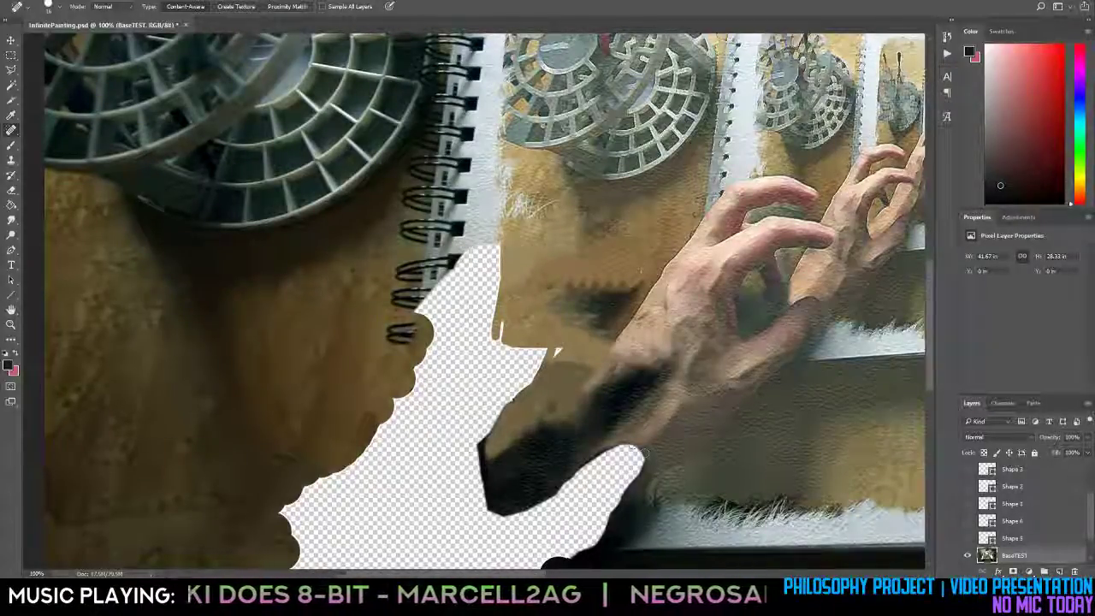
# Heal painted skin and shadow texture over the cutout's narrow lobe beneath the painted left hand's wrist.
pyautogui.moveTo(640, 476)
pyautogui.mouseDown()
pyautogui.moveTo(635, 445)
pyautogui.moveTo(639, 485)
pyautogui.moveTo(627, 493)
pyautogui.mouseUp()
pyautogui.moveTo(614, 451)
pyautogui.mouseDown()
pyautogui.moveTo(620, 487)
pyautogui.moveTo(612, 496)
pyautogui.moveTo(611, 469)
pyautogui.moveTo(618, 516)
pyautogui.moveTo(608, 526)
pyautogui.mouseUp()
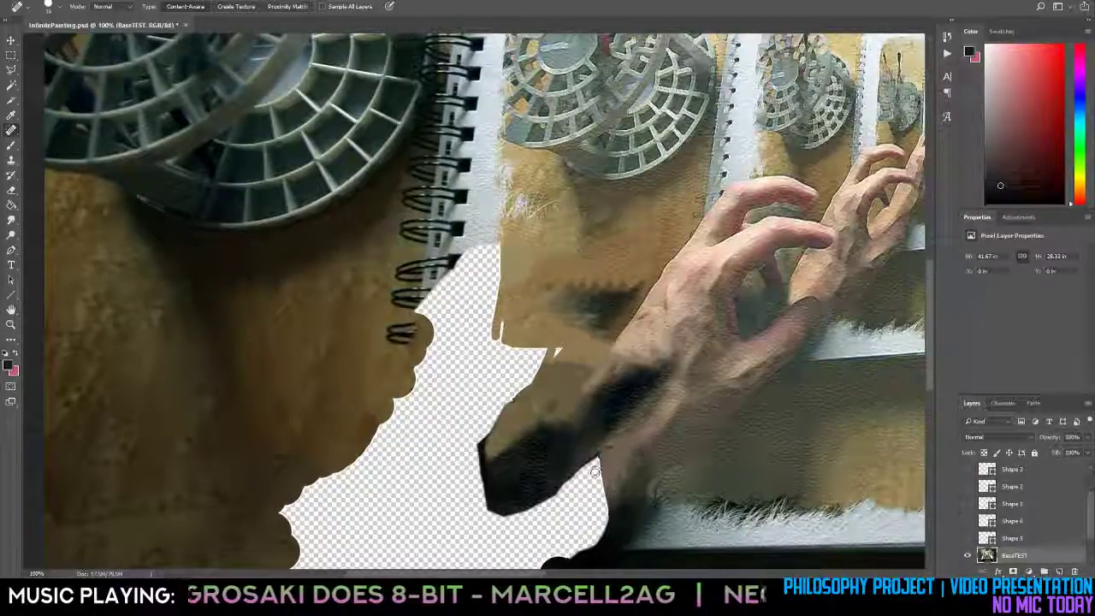
pyautogui.moveTo(595, 458); pyautogui.dragTo(605, 531)
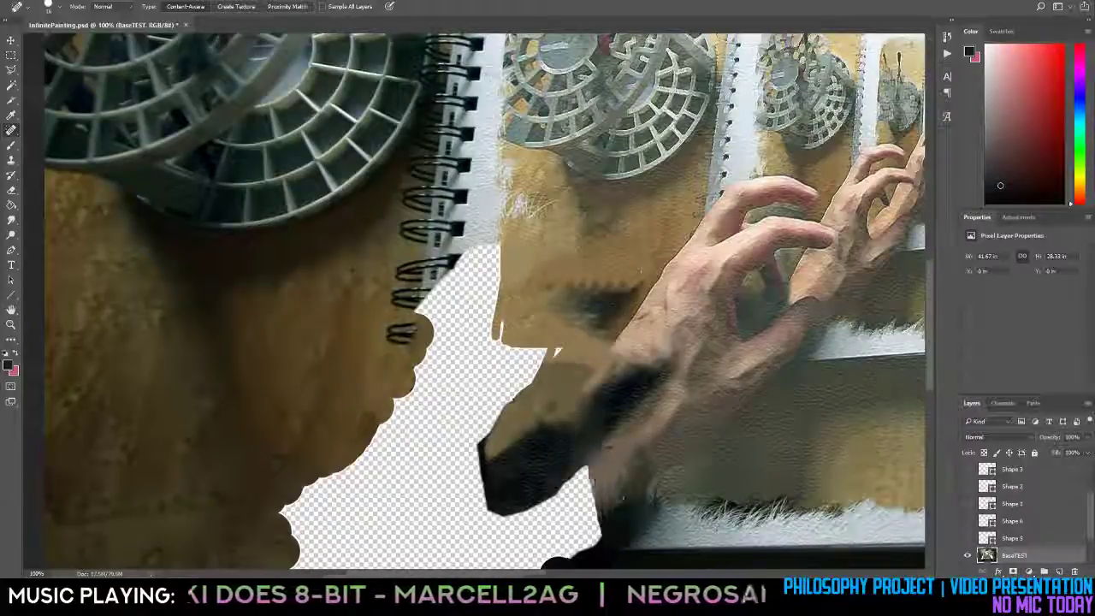
pyautogui.moveTo(586, 462); pyautogui.dragTo(601, 523)
pyautogui.moveTo(584, 462); pyautogui.dragTo(596, 525)
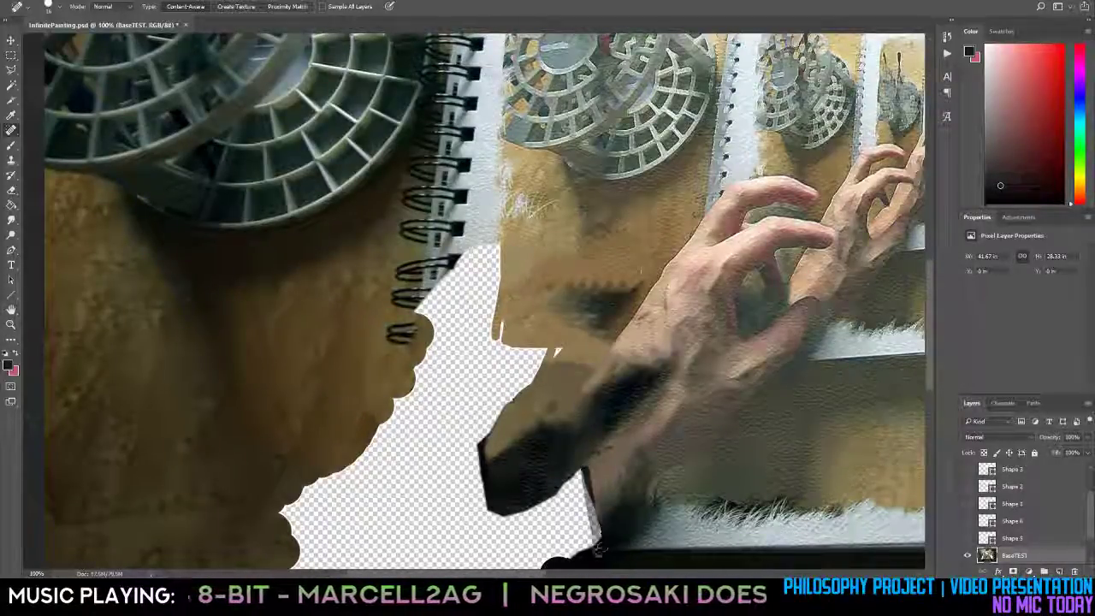
pyautogui.moveTo(590, 458); pyautogui.dragTo(596, 518)
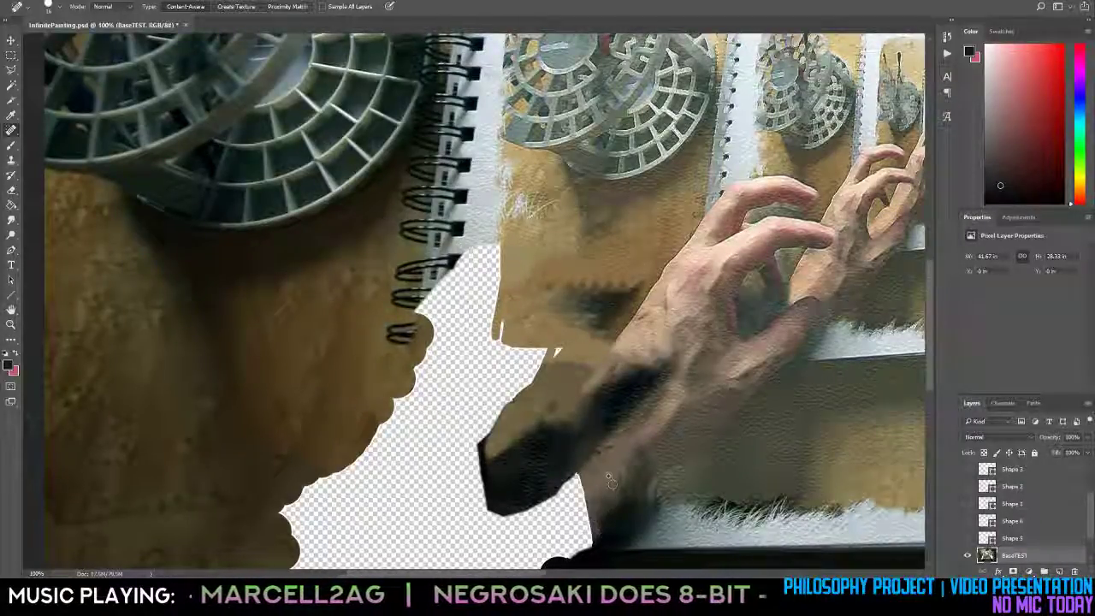
# Heal brown background texture over the notch between the painted page's lower corner and the dark shadow, forming a straight cutout edge.
pyautogui.press('z')
pyautogui.moveTo(608, 477); pyautogui.dragTo(423, 435)
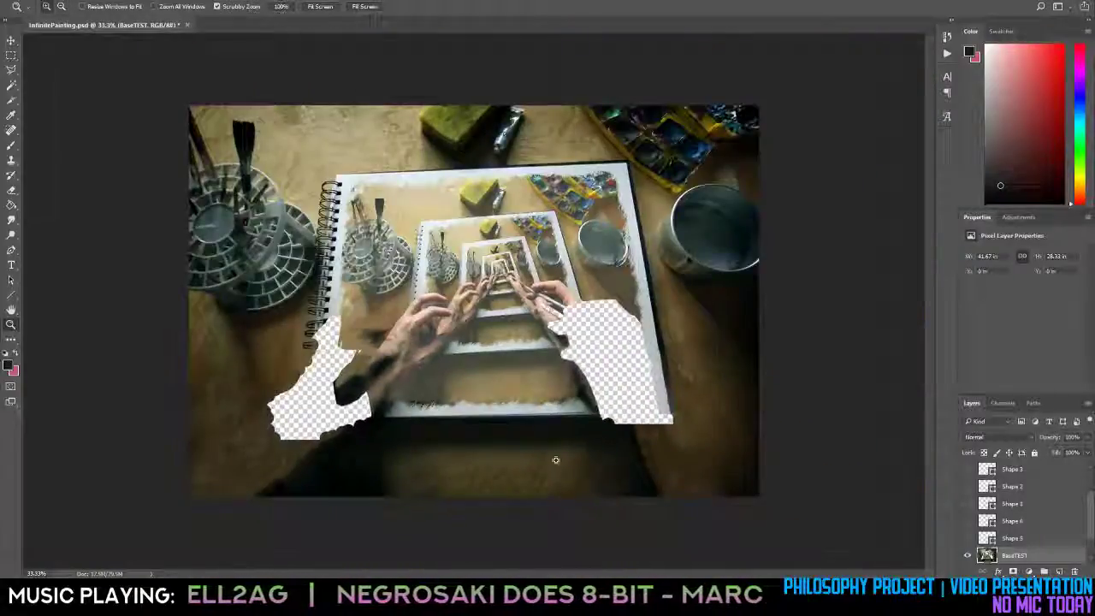
pyautogui.moveTo(278, 424); pyautogui.dragTo(283, 398)
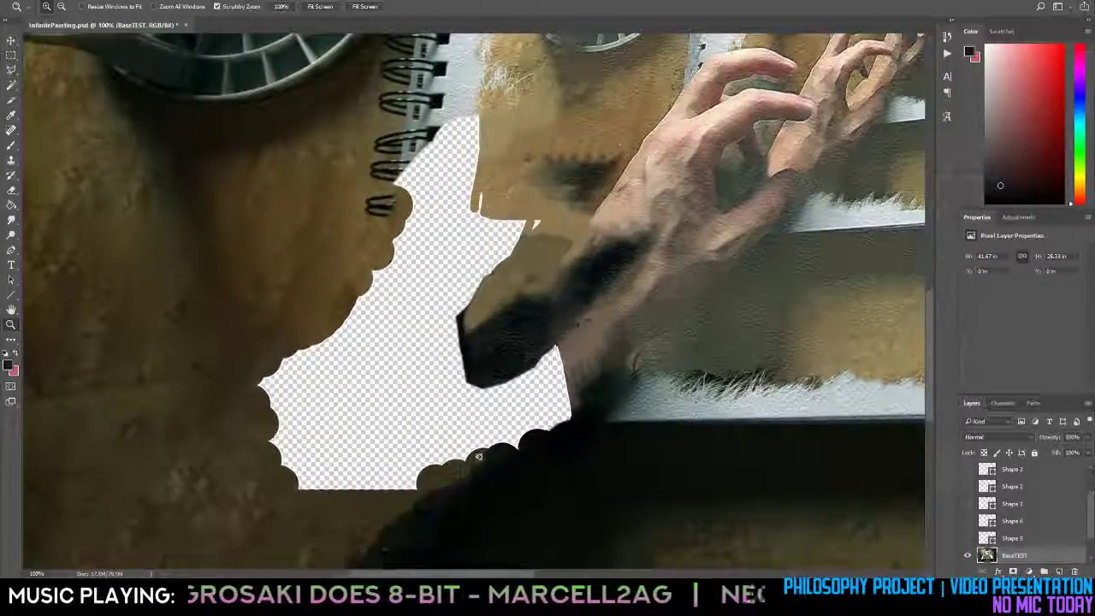
pyautogui.press('j')
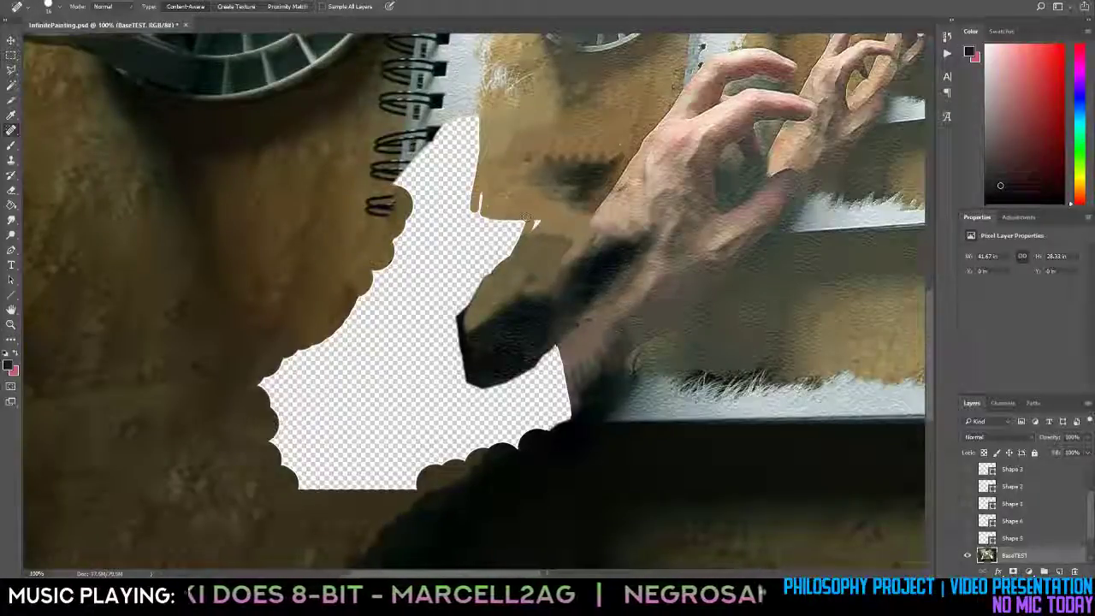
pyautogui.moveTo(518, 250)
pyautogui.mouseDown()
pyautogui.moveTo(526, 220)
pyautogui.moveTo(467, 292)
pyautogui.mouseUp()
pyautogui.moveTo(479, 198); pyautogui.dragTo(468, 291)
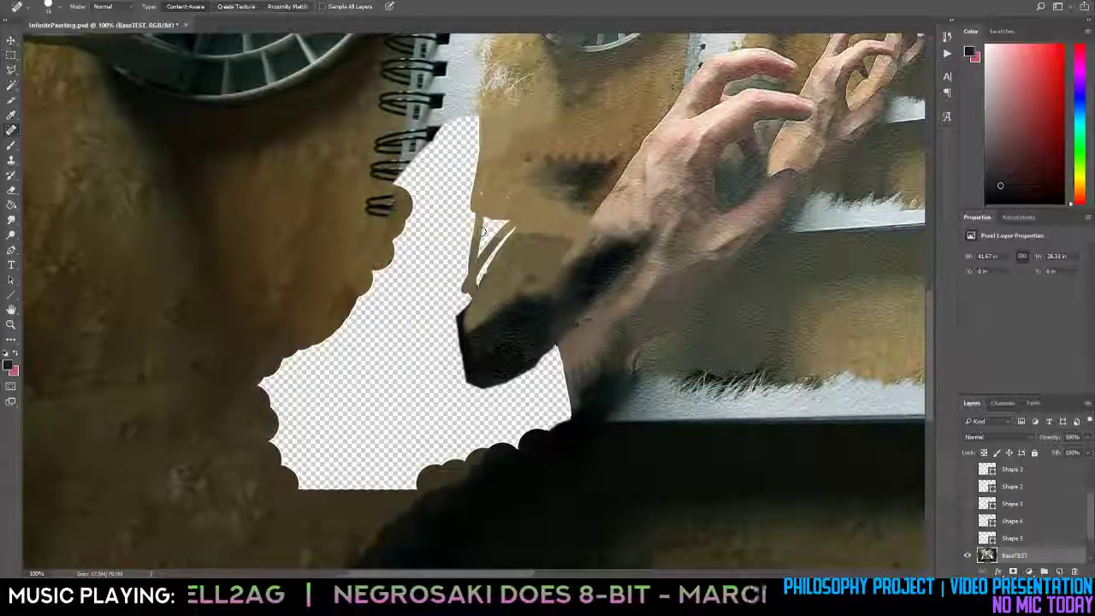
pyautogui.moveTo(475, 204)
pyautogui.mouseDown()
pyautogui.moveTo(457, 322)
pyautogui.moveTo(478, 277)
pyautogui.moveTo(459, 315)
pyautogui.mouseUp()
pyautogui.moveTo(498, 209)
pyautogui.mouseDown()
pyautogui.moveTo(477, 267)
pyautogui.moveTo(510, 218)
pyautogui.moveTo(465, 309)
pyautogui.mouseUp()
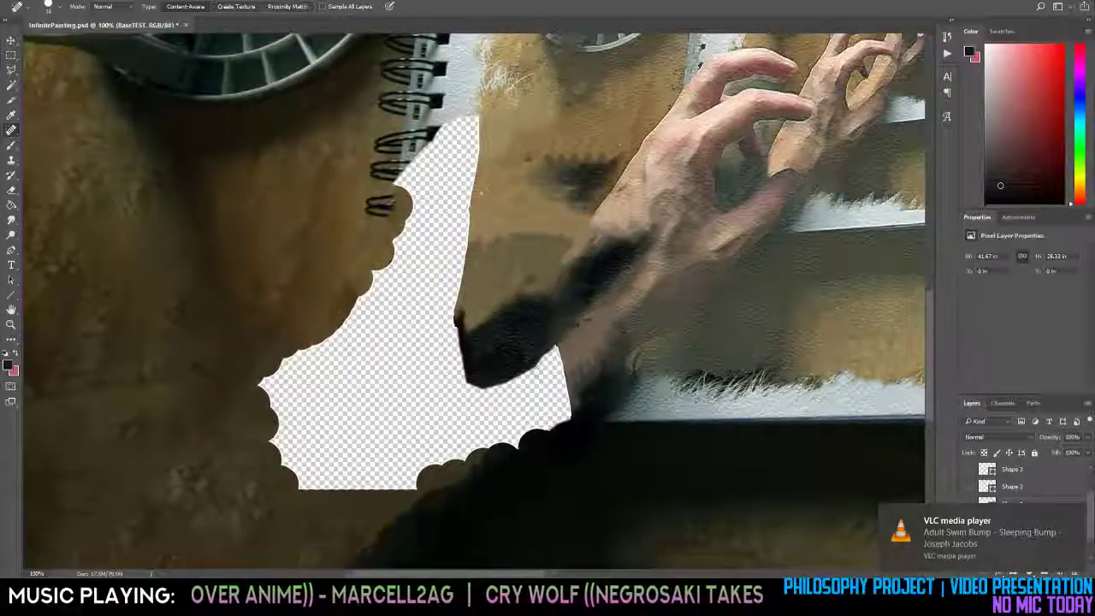
# Extend the painted left forearm into the cutout with healed skin texture and close the thin gap along its end.
pyautogui.moveTo(559, 347); pyautogui.dragTo(568, 387)
pyautogui.moveTo(556, 346)
pyautogui.mouseDown()
pyautogui.moveTo(571, 407)
pyautogui.moveTo(559, 418)
pyautogui.mouseUp()
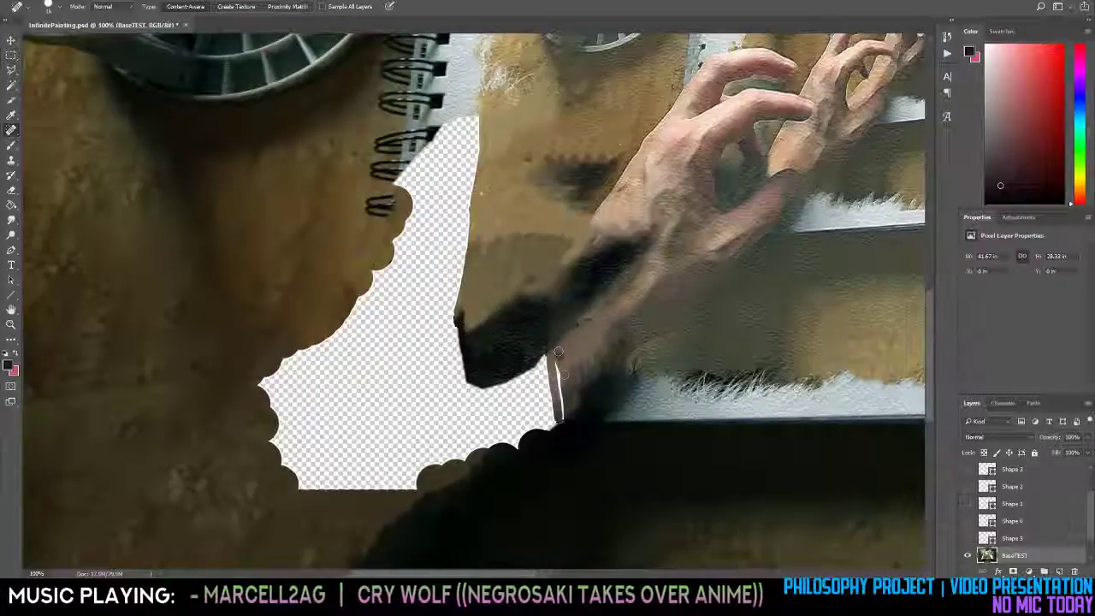
pyautogui.moveTo(558, 353); pyautogui.dragTo(562, 429)
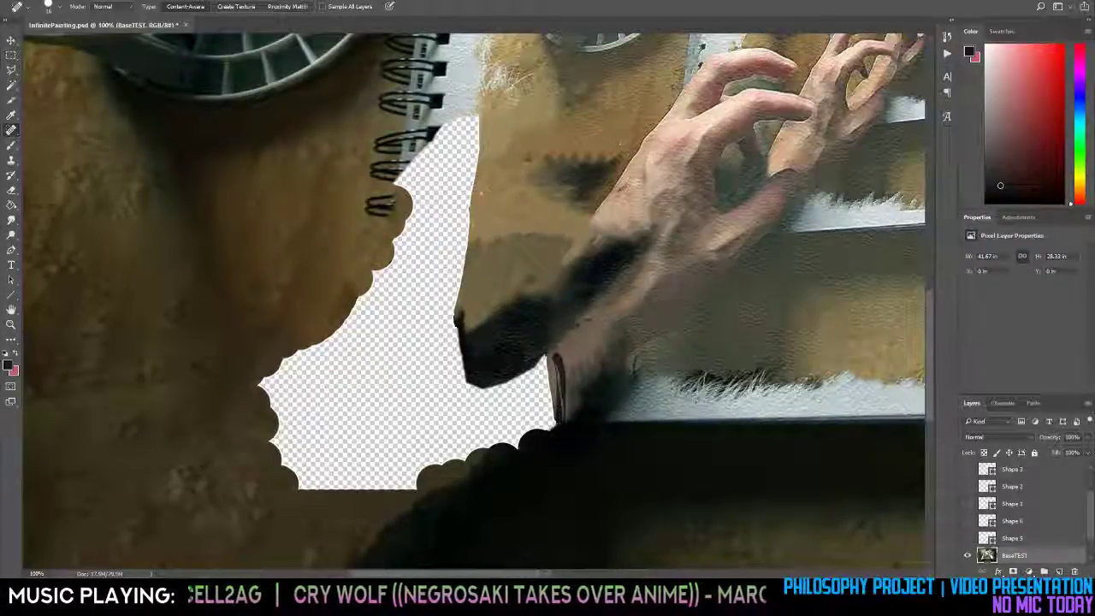
pyautogui.moveTo(545, 355)
pyautogui.mouseDown()
pyautogui.moveTo(557, 437)
pyautogui.moveTo(543, 356)
pyautogui.moveTo(542, 447)
pyautogui.mouseUp()
pyautogui.moveTo(534, 363); pyautogui.dragTo(543, 457)
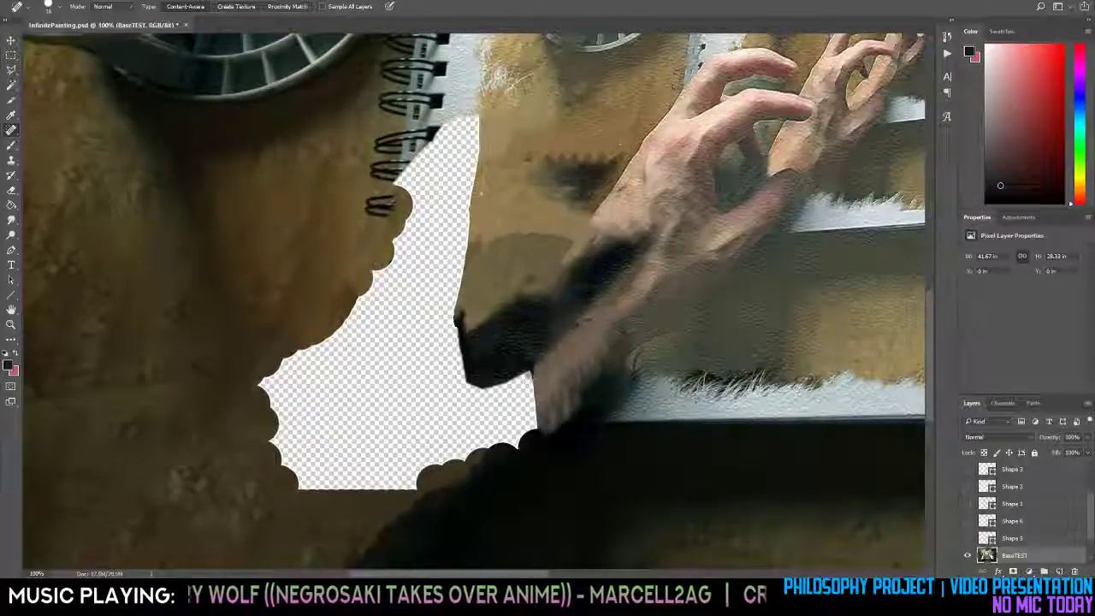
# Continue healing the forearm's cut end farther into the cutout, below the dark shadow's lower edge.
pyautogui.moveTo(527, 372)
pyautogui.mouseDown()
pyautogui.moveTo(535, 443)
pyautogui.moveTo(527, 432)
pyautogui.mouseUp()
pyautogui.moveTo(529, 377); pyautogui.dragTo(531, 428)
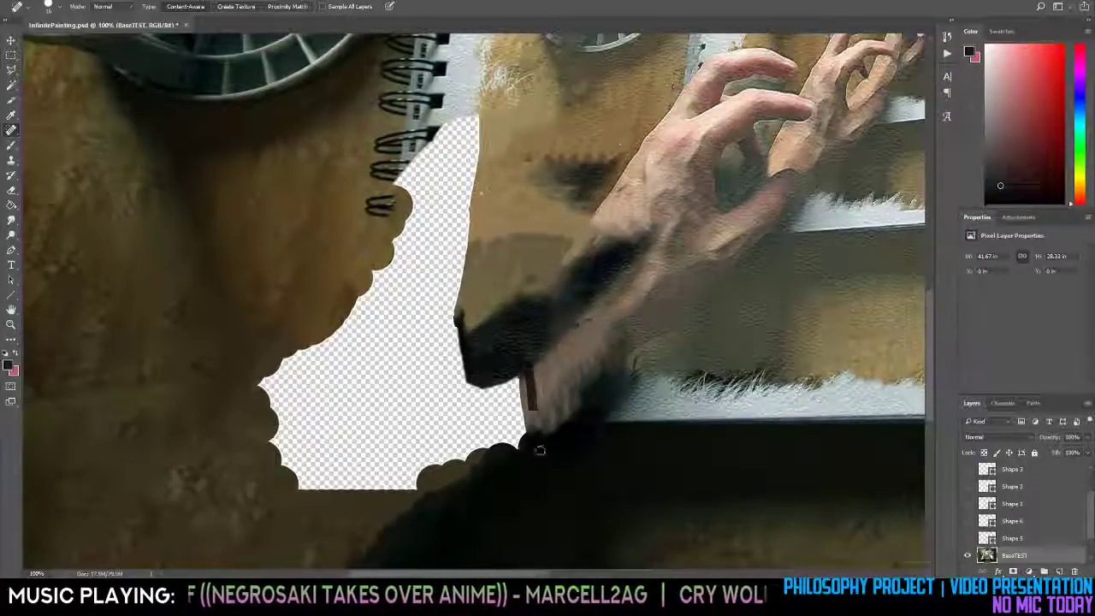
pyautogui.moveTo(517, 368); pyautogui.dragTo(526, 454)
pyautogui.moveTo(512, 377); pyautogui.dragTo(519, 443)
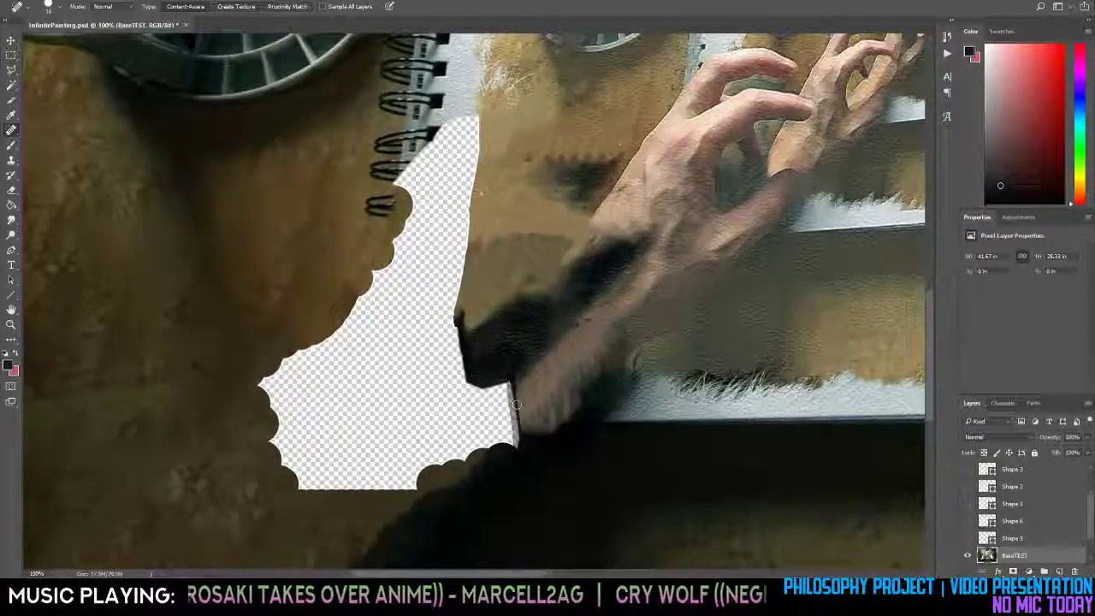
pyautogui.moveTo(507, 380); pyautogui.dragTo(511, 470)
# Smooth the painted forearm's lower edge and heal its end over the transparent slivers down to the dark sleeve shadow.
pyautogui.press('z')
pyautogui.keyDown('alt'); pyautogui.click(574, 368); pyautogui.keyUp('alt')
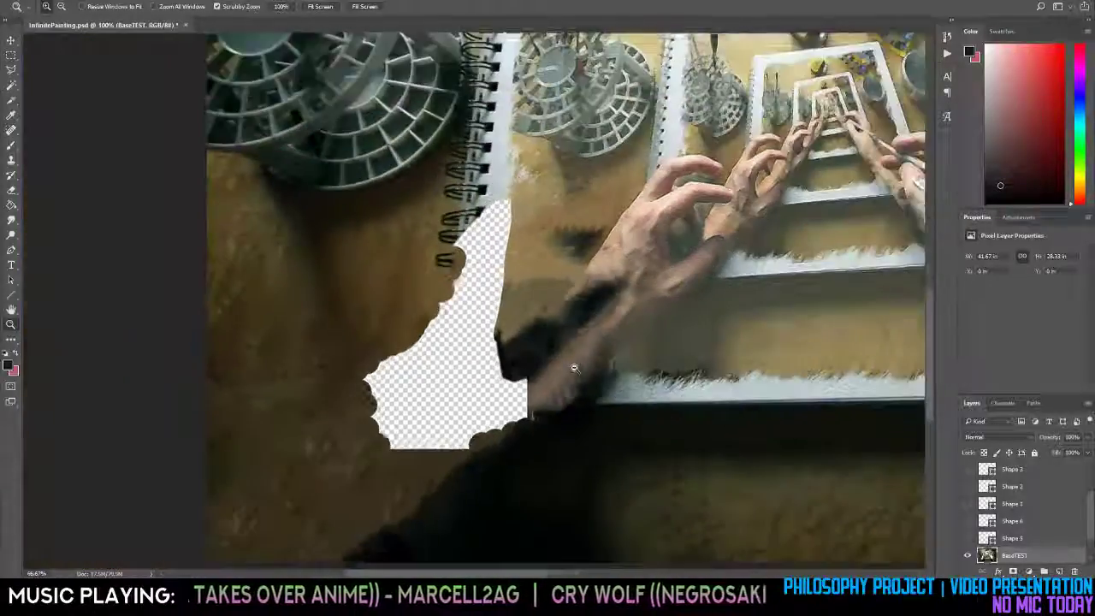
pyautogui.keyDown('alt'); pyautogui.click(574, 369); pyautogui.keyUp('alt')
pyautogui.keyDown('alt'); pyautogui.click(573, 416); pyautogui.keyUp('alt')
pyautogui.click(306, 449)
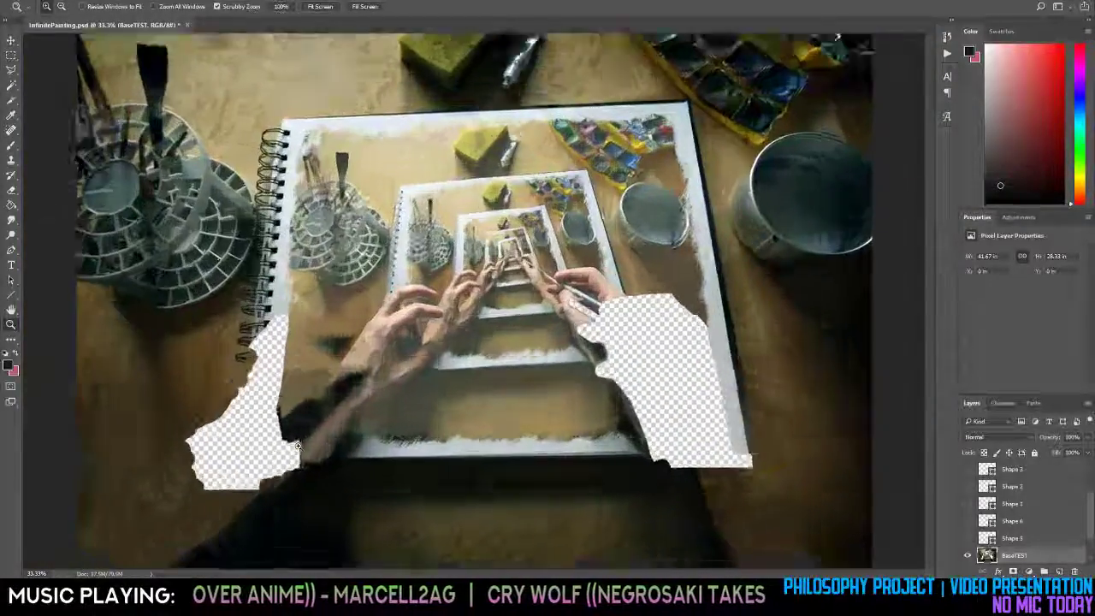
pyautogui.click(306, 446)
pyautogui.click(308, 445)
pyautogui.press('j')
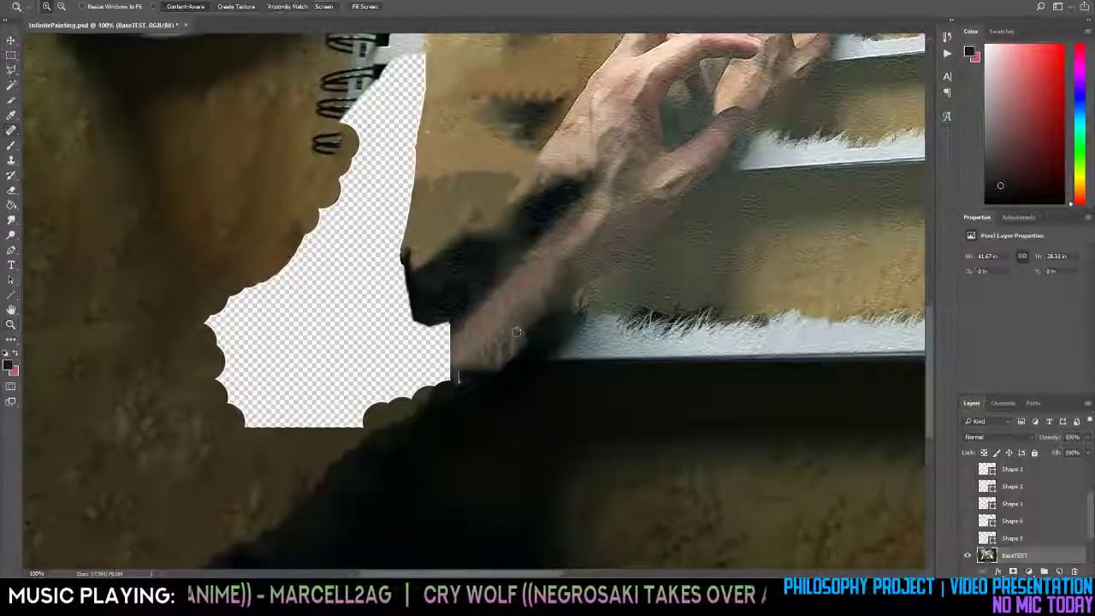
pyautogui.moveTo(512, 323)
pyautogui.mouseDown()
pyautogui.moveTo(460, 386)
pyautogui.moveTo(486, 336)
pyautogui.moveTo(432, 378)
pyautogui.mouseUp()
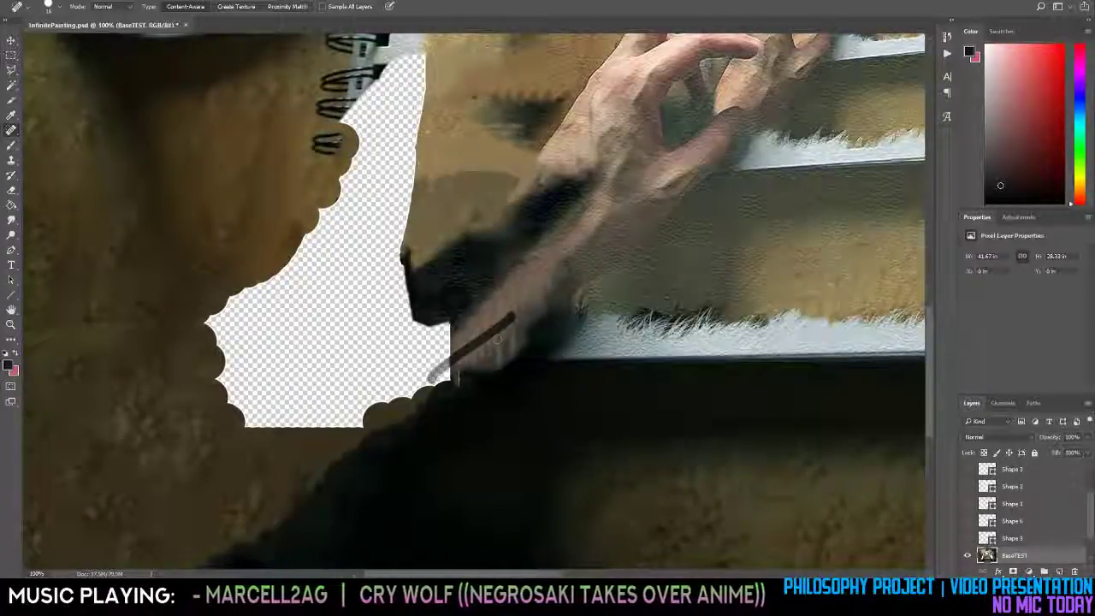
pyautogui.moveTo(443, 317); pyautogui.dragTo(441, 414)
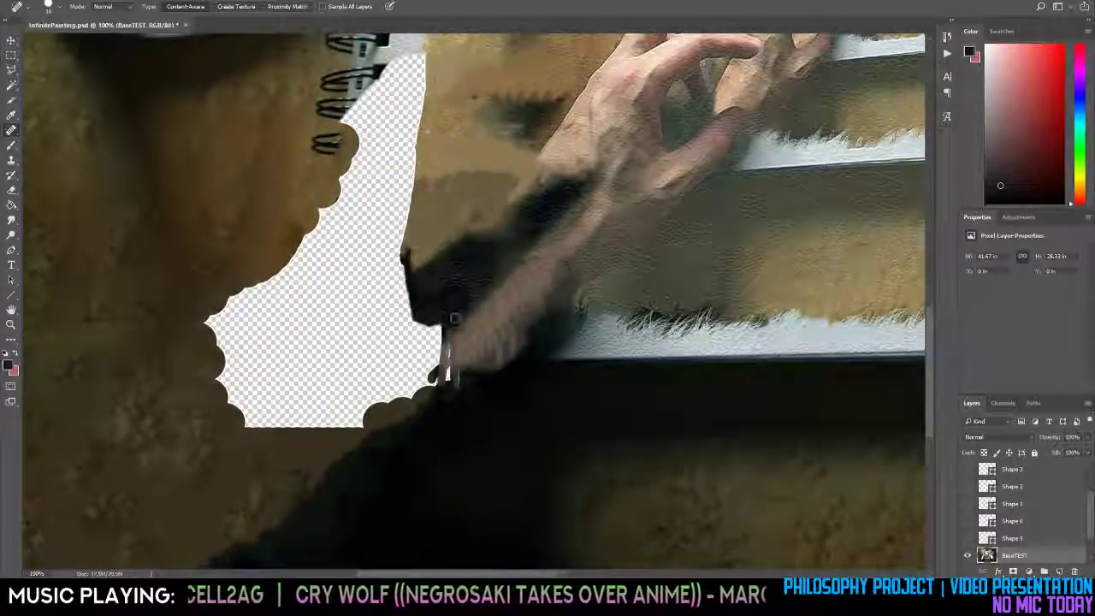
pyautogui.moveTo(455, 318); pyautogui.dragTo(451, 408)
pyautogui.moveTo(432, 318); pyautogui.dragTo(434, 403)
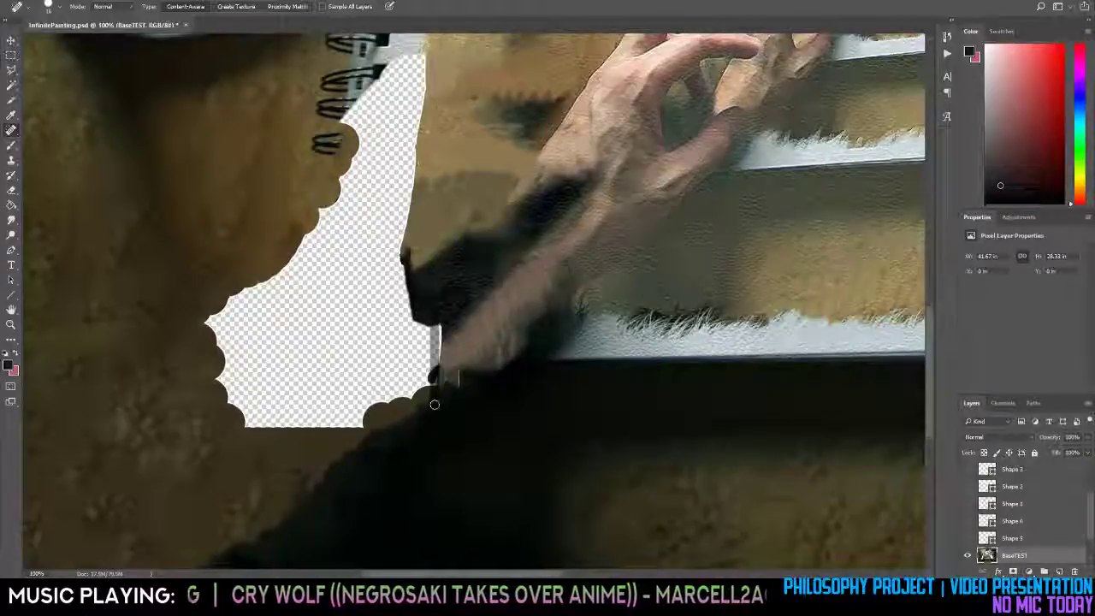
# Heal the leftover marks at the forearm's end and the dark shadow's cutout-side edge.
pyautogui.moveTo(425, 320)
pyautogui.mouseDown()
pyautogui.moveTo(432, 408)
pyautogui.moveTo(438, 319)
pyautogui.moveTo(455, 395)
pyautogui.moveTo(461, 375)
pyautogui.moveTo(435, 394)
pyautogui.moveTo(532, 343)
pyautogui.moveTo(520, 337)
pyautogui.moveTo(498, 364)
pyautogui.mouseUp()
pyautogui.moveTo(434, 310); pyautogui.dragTo(443, 383)
pyautogui.moveTo(404, 253); pyautogui.dragTo(414, 329)
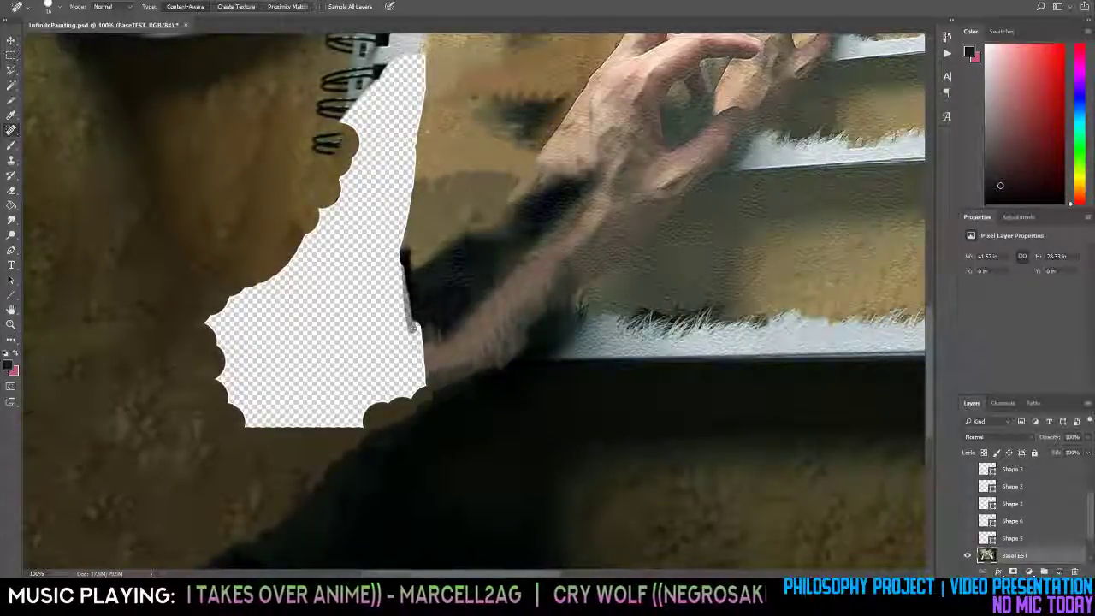
# Compare the painting with and without the real hands by toggling the Cutout Parts group's visibility, leaving the group hidden.
pyautogui.press('z')
pyautogui.keyDown('alt'); pyautogui.click(430, 335); pyautogui.keyUp('alt')
pyautogui.keyDown('alt'); pyautogui.click(431, 335); pyautogui.keyUp('alt')
pyautogui.keyDown('alt'); pyautogui.click(430, 335); pyautogui.keyUp('alt')
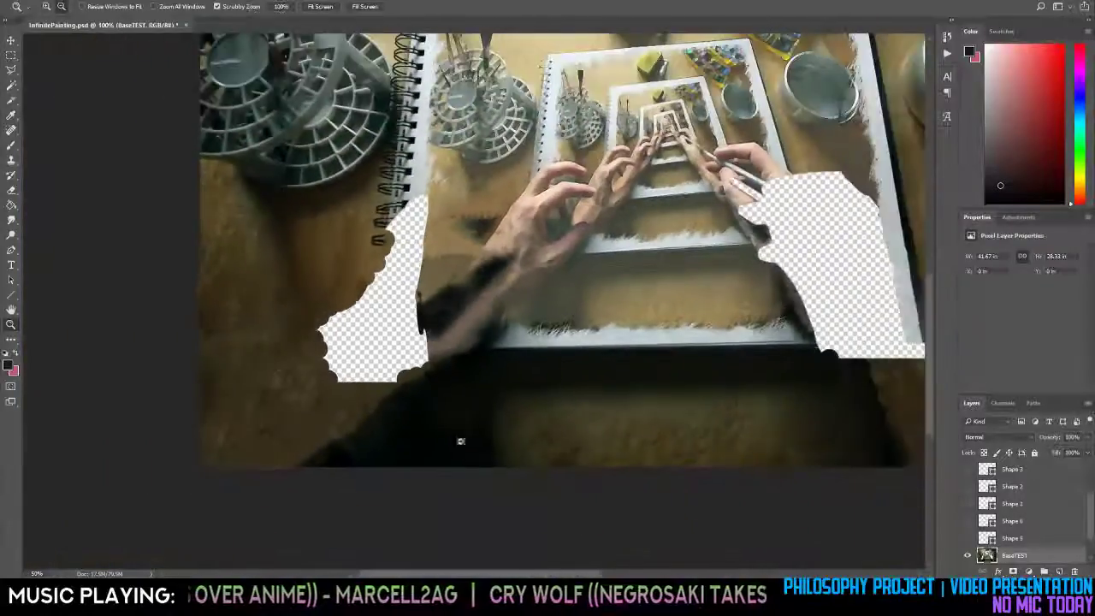
pyautogui.keyDown('alt'); pyautogui.click(435, 418); pyautogui.keyUp('alt')
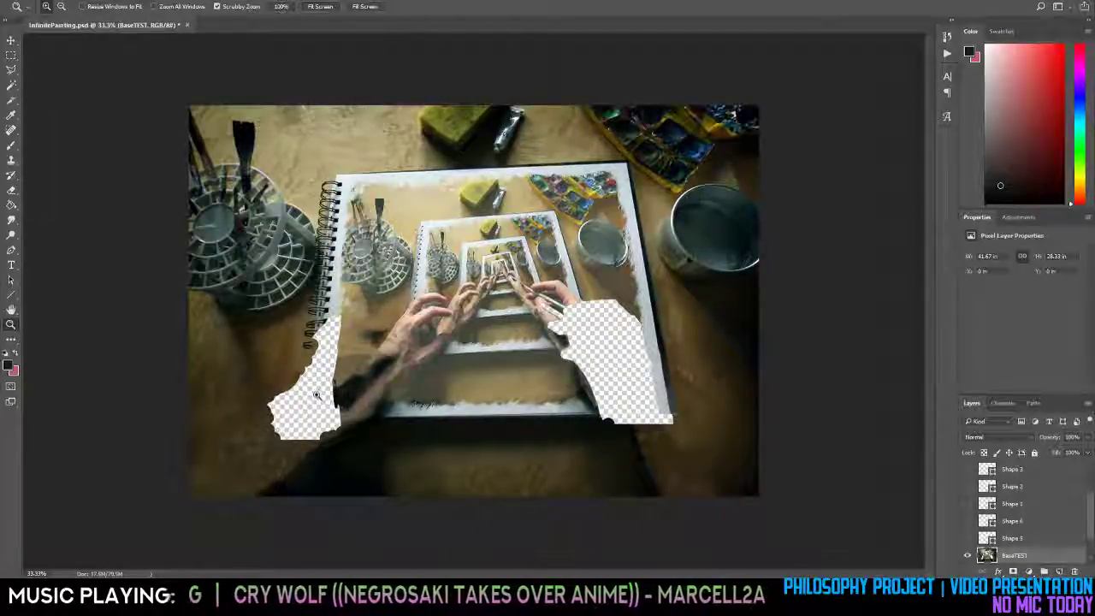
pyautogui.click(240, 386)
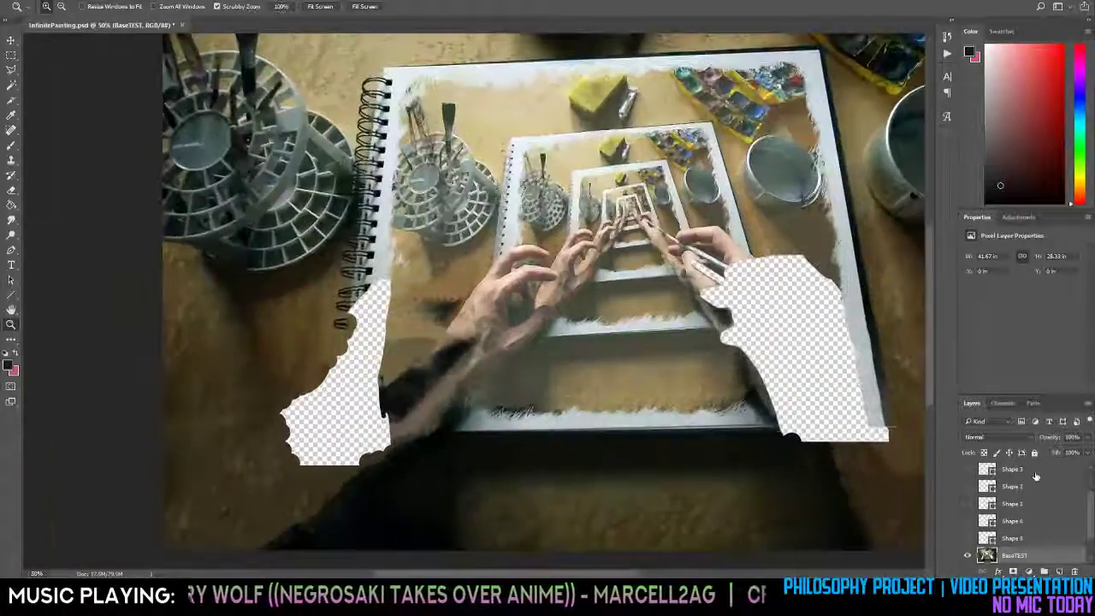
pyautogui.scroll(3, 1036, 476)
pyautogui.click(968, 468)
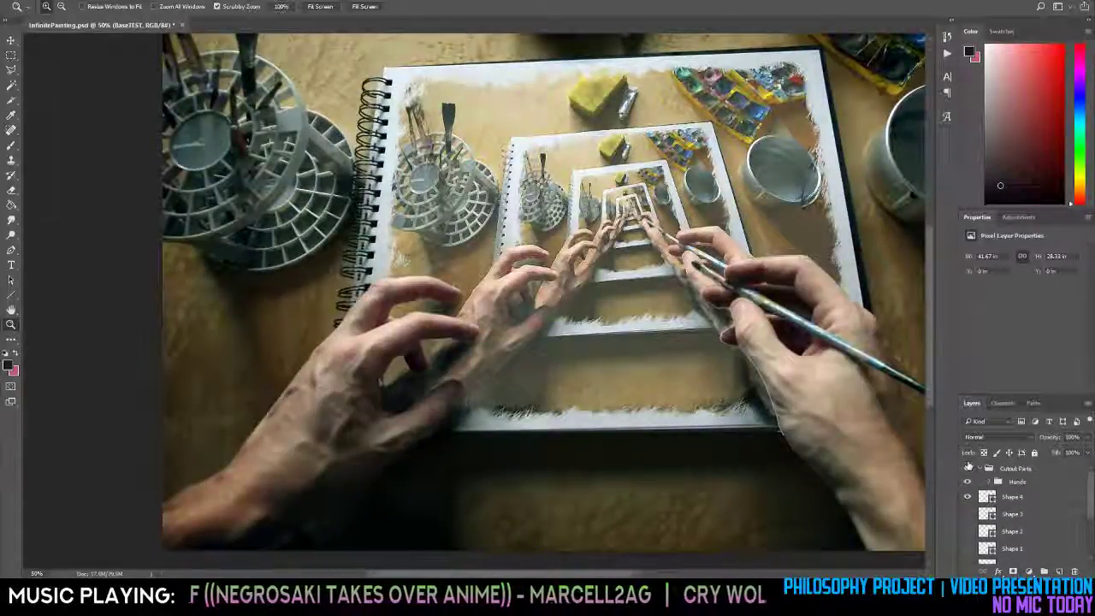
pyautogui.click(968, 468)
pyautogui.click(968, 468)
pyautogui.click(969, 468)
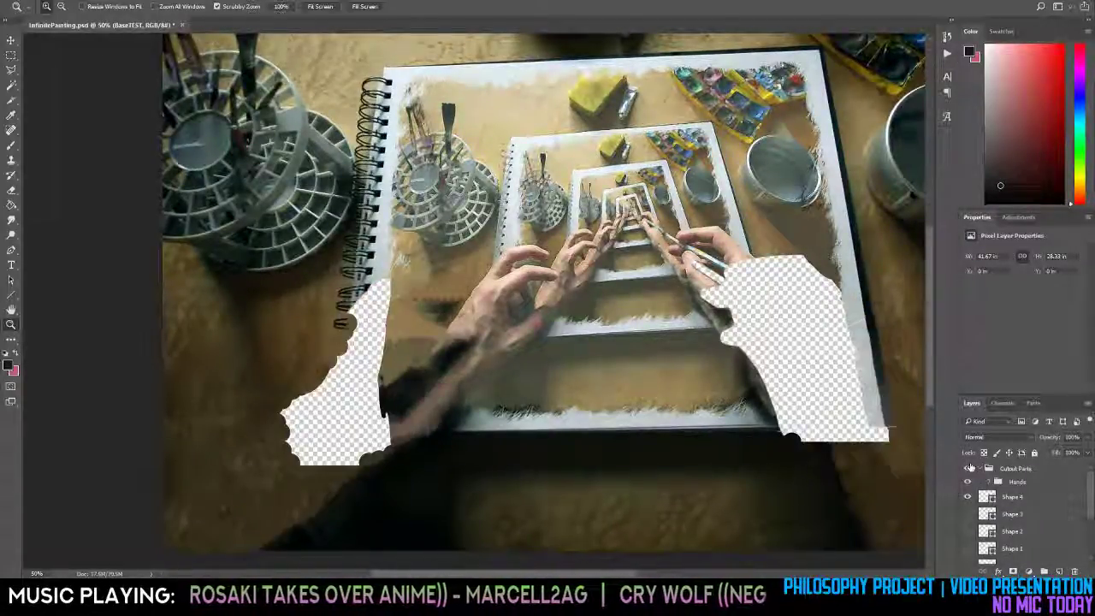
pyautogui.click(969, 468)
pyautogui.click(969, 468)
pyautogui.click(968, 468)
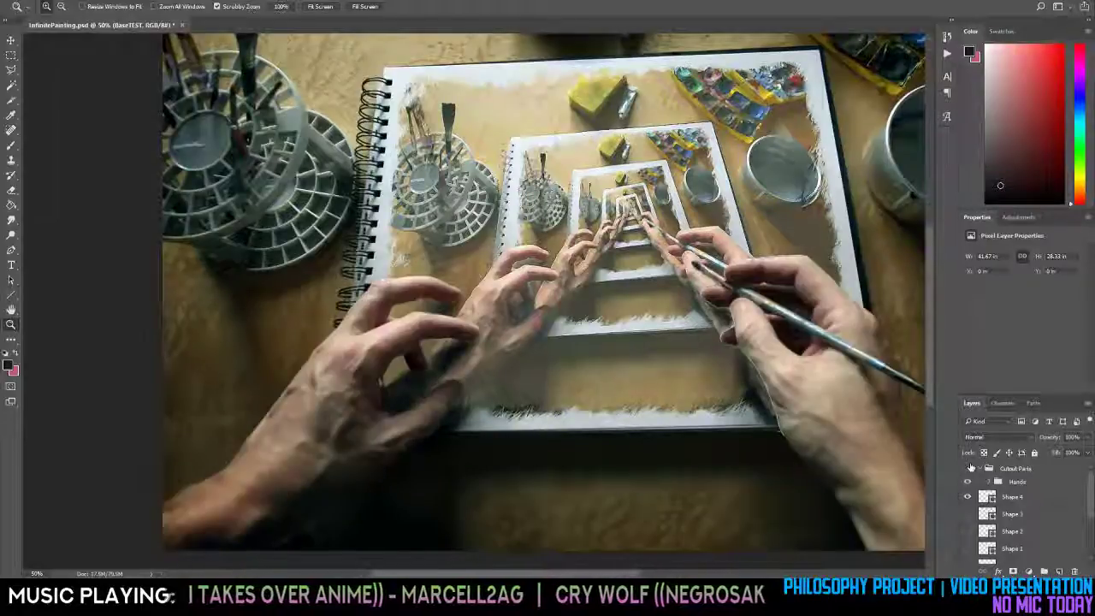
pyautogui.click(969, 468)
pyautogui.click(969, 467)
pyautogui.click(968, 468)
pyautogui.click(968, 468)
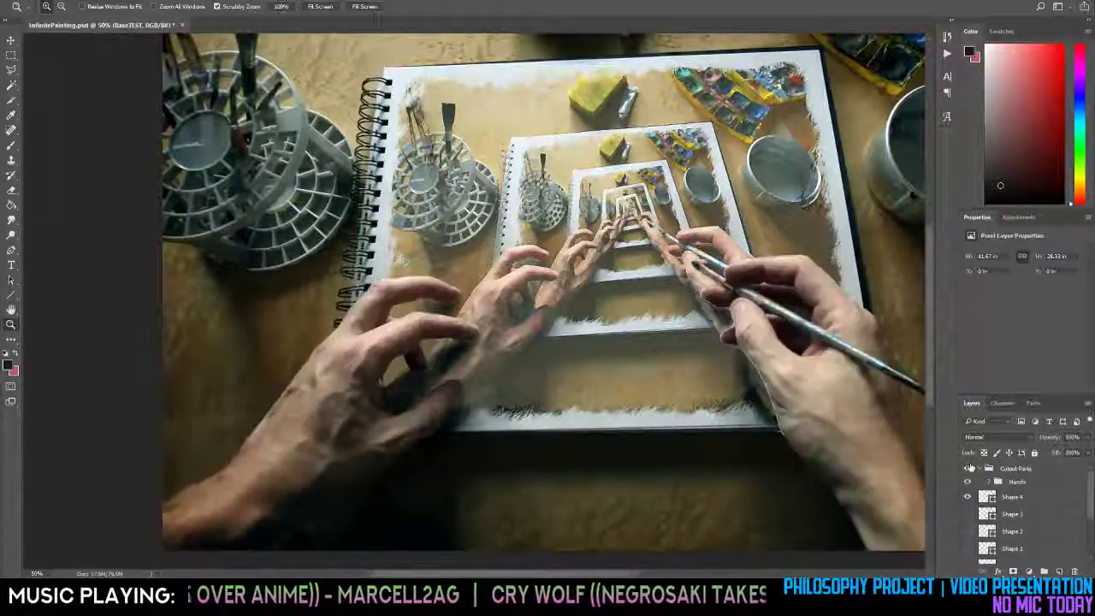
pyautogui.click(968, 467)
pyautogui.click(968, 468)
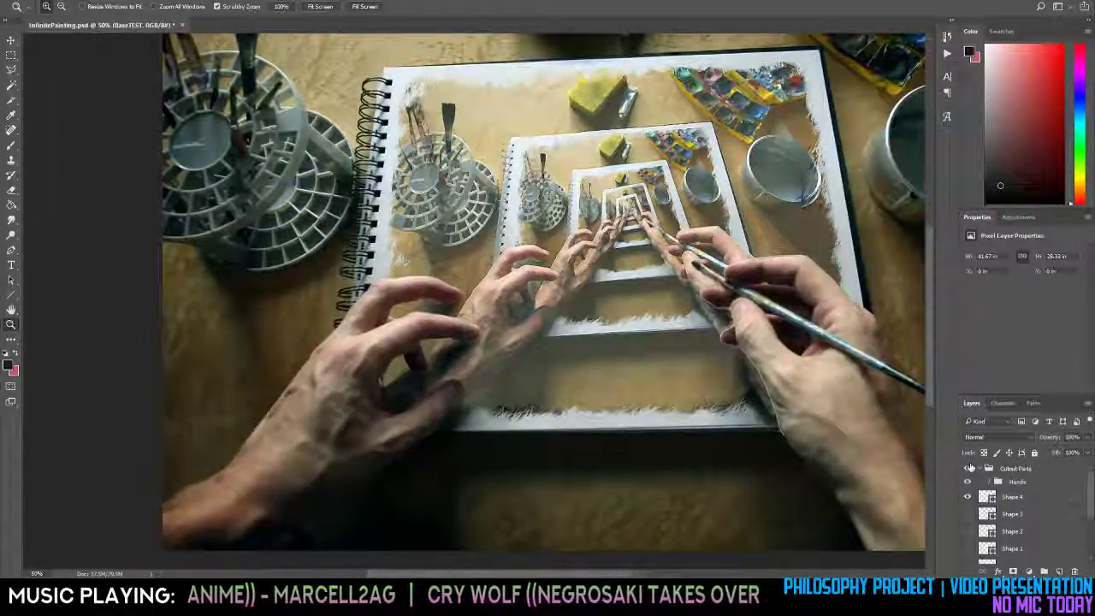
pyautogui.click(968, 468)
pyautogui.click(968, 468)
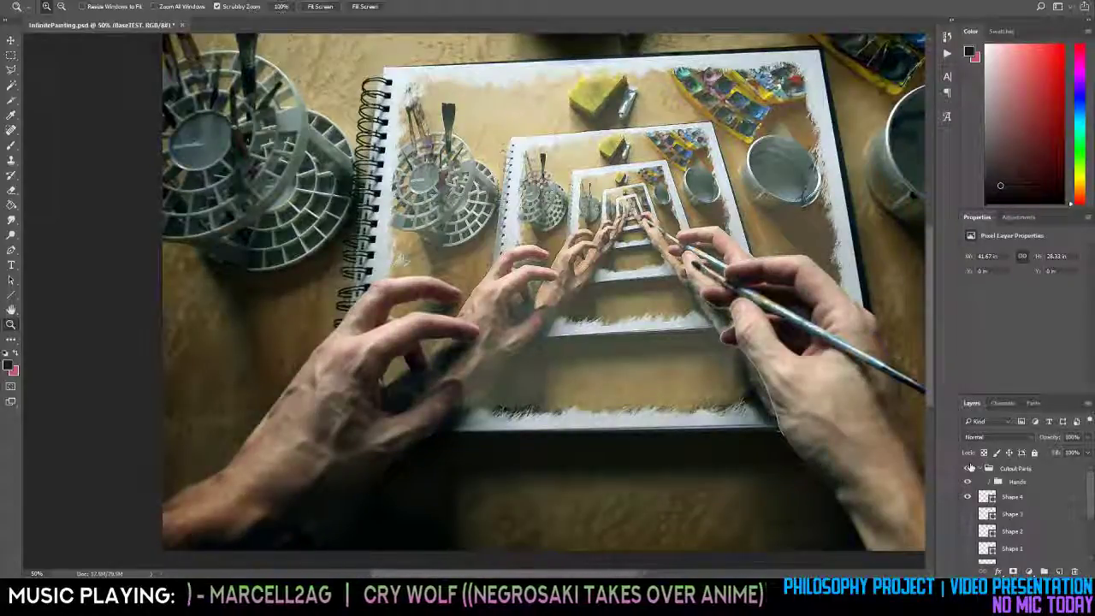
pyautogui.click(969, 467)
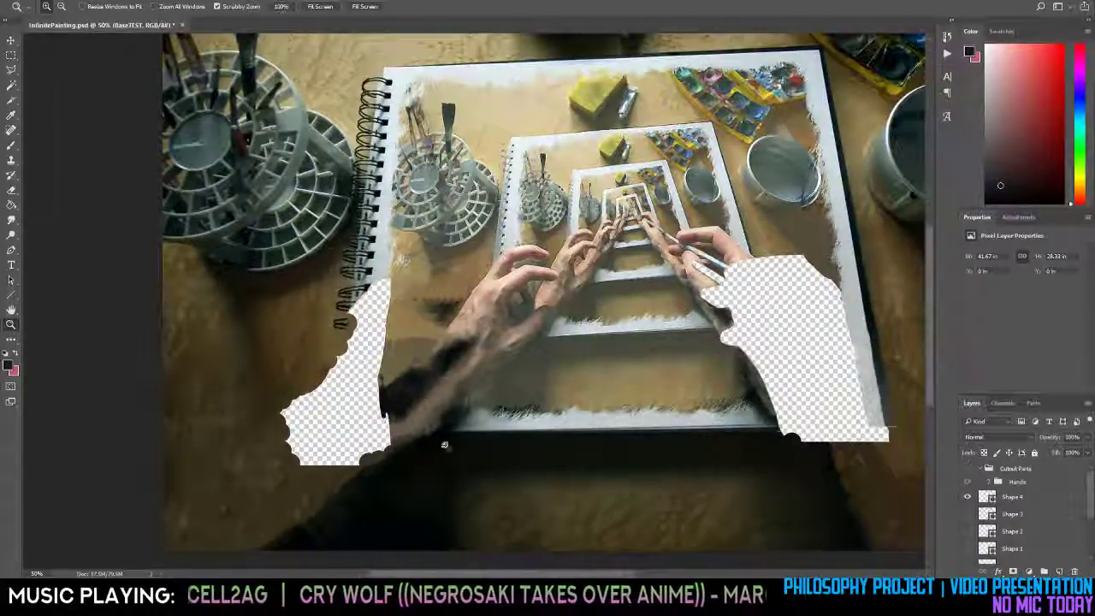
# Erase the dark sleeve shadow along the painted left forearm's upper edge, from the wrist down to the cutout.
pyautogui.click(400, 383)
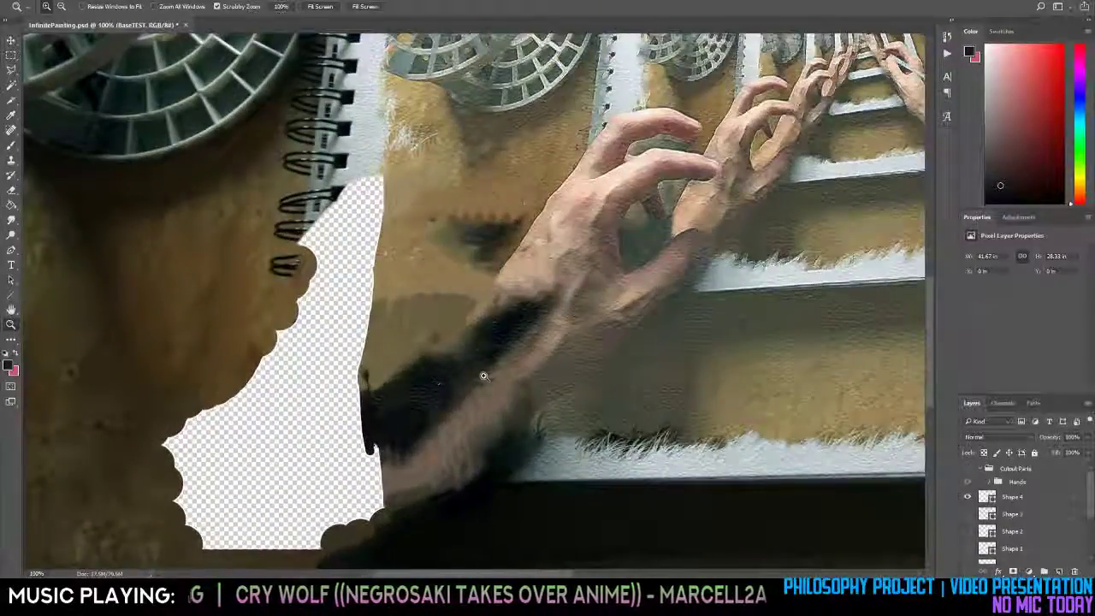
pyautogui.press('e')
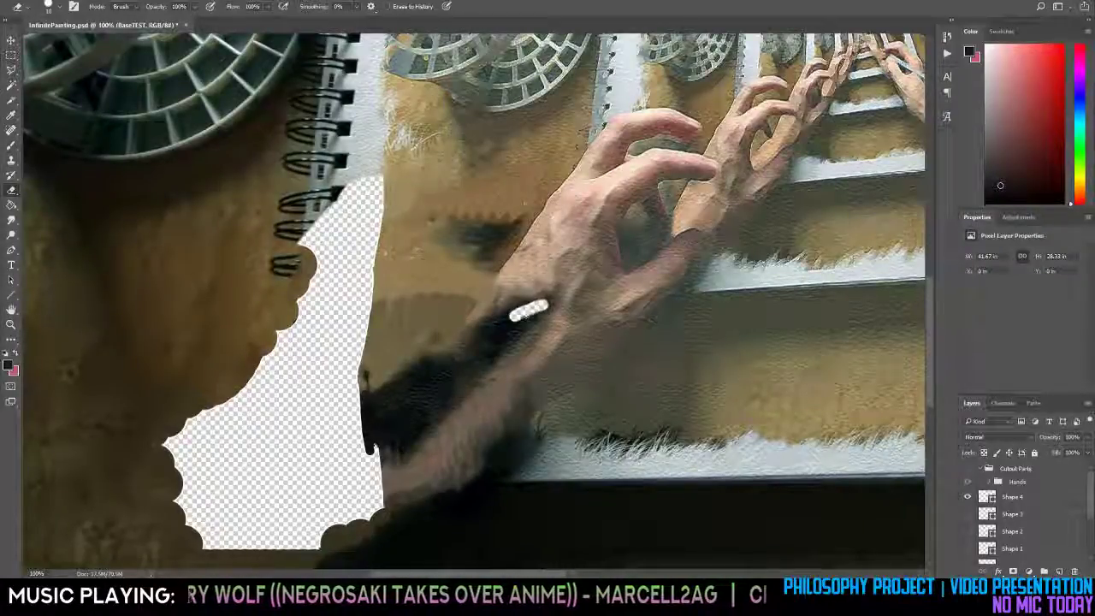
pyautogui.moveTo(517, 315)
pyautogui.mouseDown()
pyautogui.moveTo(468, 335)
pyautogui.moveTo(424, 389)
pyautogui.moveTo(410, 387)
pyautogui.moveTo(417, 424)
pyautogui.moveTo(391, 440)
pyautogui.moveTo(385, 422)
pyautogui.moveTo(539, 317)
pyautogui.moveTo(398, 449)
pyautogui.moveTo(387, 432)
pyautogui.moveTo(376, 444)
pyautogui.moveTo(447, 369)
pyautogui.mouseUp()
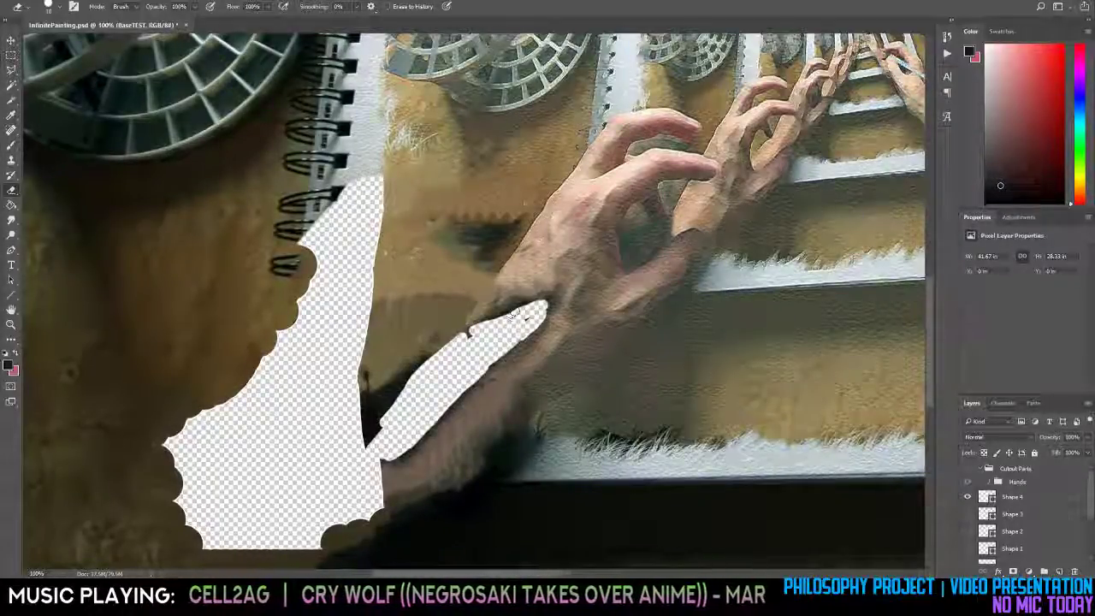
pyautogui.moveTo(513, 314); pyautogui.dragTo(457, 338)
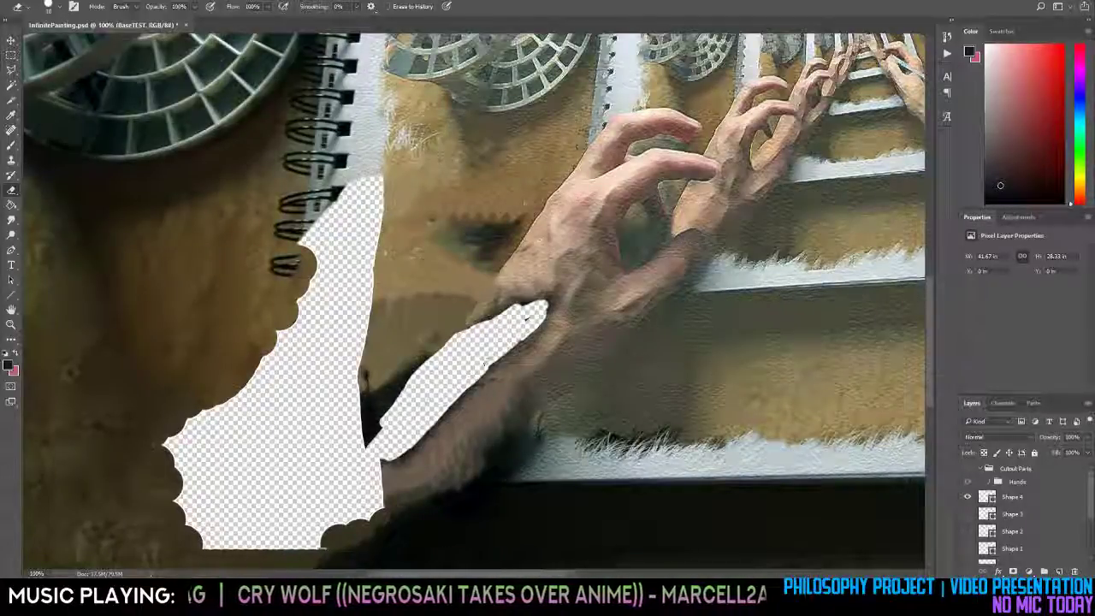
pyautogui.moveTo(531, 333)
pyautogui.mouseDown()
pyautogui.moveTo(384, 457)
pyautogui.moveTo(483, 383)
pyautogui.moveTo(531, 317)
pyautogui.moveTo(417, 444)
pyautogui.moveTo(375, 467)
pyautogui.moveTo(494, 371)
pyautogui.moveTo(415, 393)
pyautogui.moveTo(346, 437)
pyautogui.moveTo(417, 412)
pyautogui.moveTo(407, 387)
pyautogui.moveTo(369, 411)
pyautogui.moveTo(432, 358)
pyautogui.moveTo(366, 413)
pyautogui.moveTo(373, 382)
pyautogui.mouseUp()
pyautogui.moveTo(366, 421)
pyautogui.mouseDown()
pyautogui.moveTo(390, 409)
pyautogui.moveTo(365, 452)
pyautogui.mouseUp()
# Heal desk and shadow texture into the bottom strip of the right hand's cutout, smoothing away its rounded notch.
pyautogui.press('z')
pyautogui.keyDown('alt'); pyautogui.click(513, 372); pyautogui.keyUp('alt')
pyautogui.moveTo(513, 371); pyautogui.dragTo(385, 350)
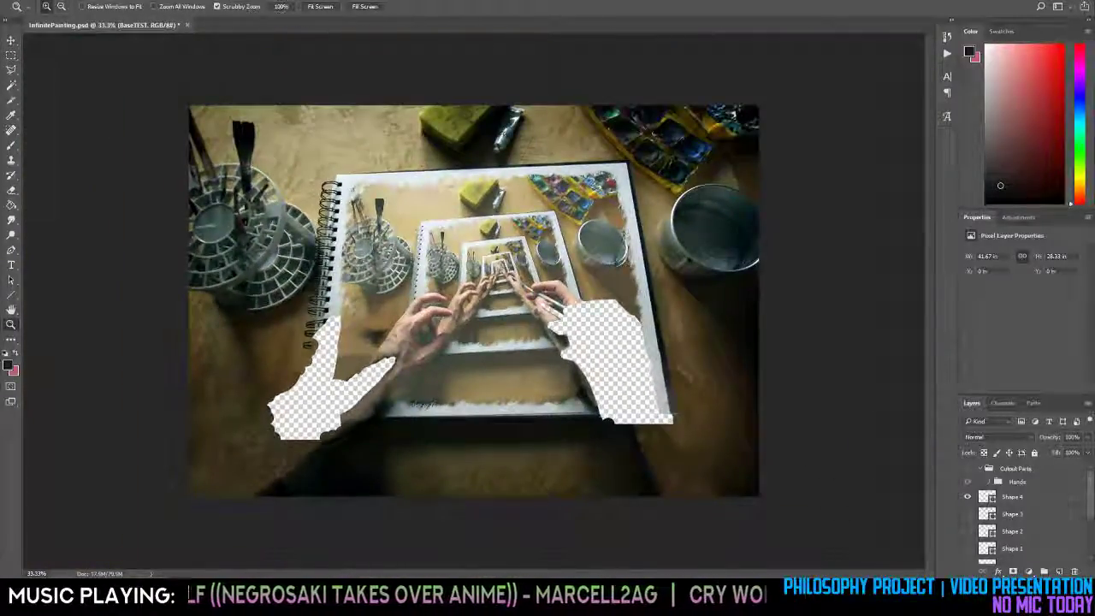
pyautogui.click(671, 422)
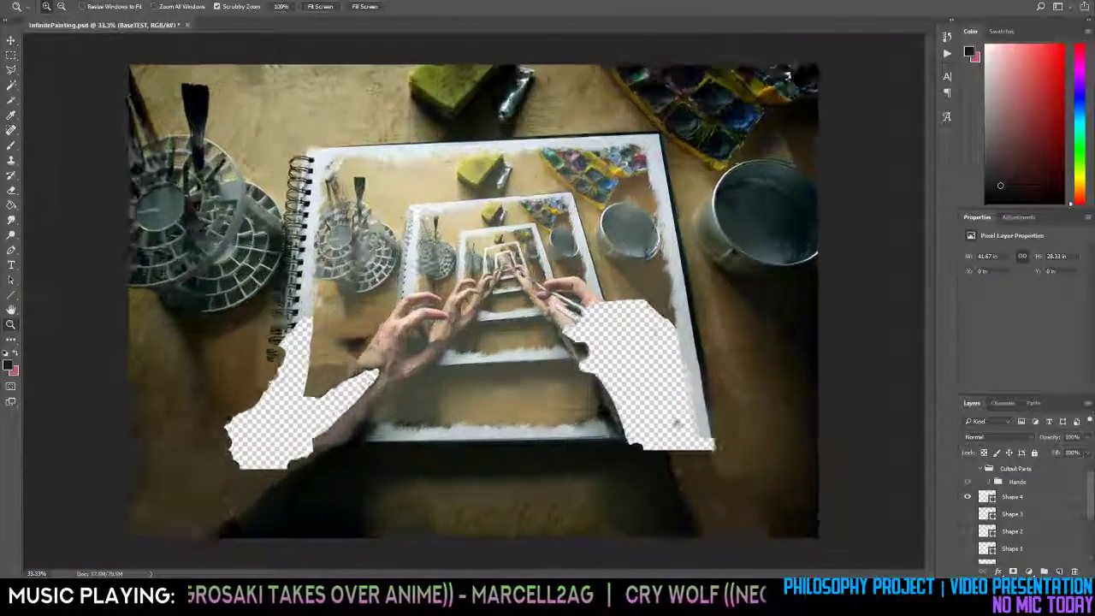
pyautogui.click(687, 407)
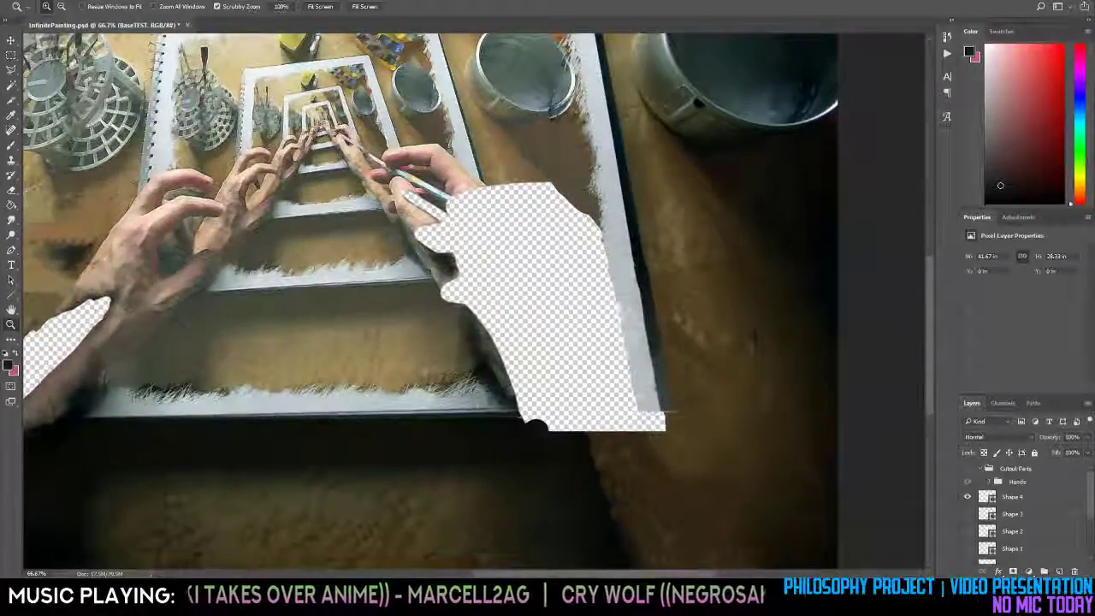
pyautogui.click(660, 399)
pyautogui.click(642, 404)
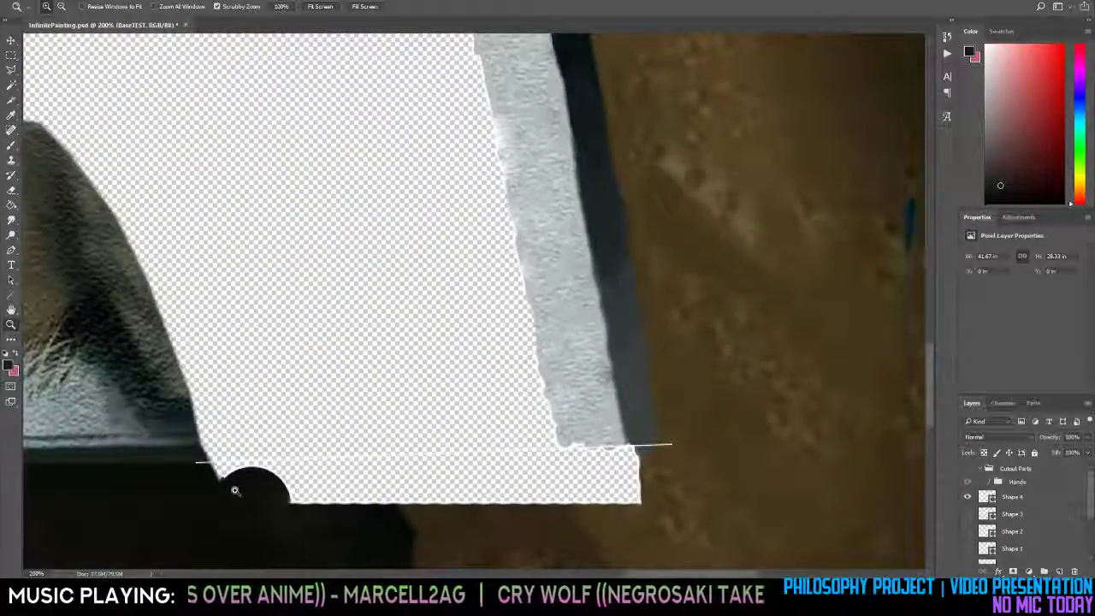
pyautogui.press('j')
pyautogui.moveTo(204, 482); pyautogui.dragTo(329, 477)
pyautogui.moveTo(247, 483); pyautogui.dragTo(397, 483)
pyautogui.moveTo(273, 493); pyautogui.dragTo(552, 495)
pyautogui.moveTo(340, 499)
pyautogui.mouseDown()
pyautogui.moveTo(743, 486)
pyautogui.moveTo(409, 505)
pyautogui.moveTo(460, 503)
pyautogui.moveTo(322, 490)
pyautogui.mouseUp()
pyautogui.moveTo(656, 486)
pyautogui.mouseDown()
pyautogui.moveTo(241, 468)
pyautogui.moveTo(916, 469)
pyautogui.mouseUp()
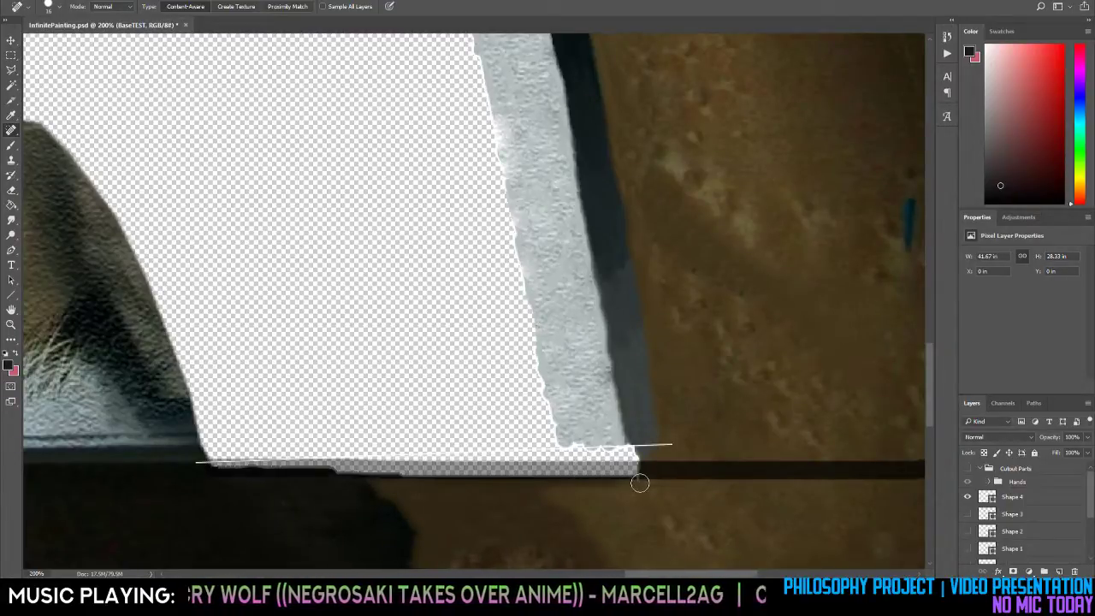
# Heal the remaining strip up to the notebook's bottom edge and clean the lower end of the white page border.
pyautogui.moveTo(658, 461); pyautogui.dragTo(411, 474)
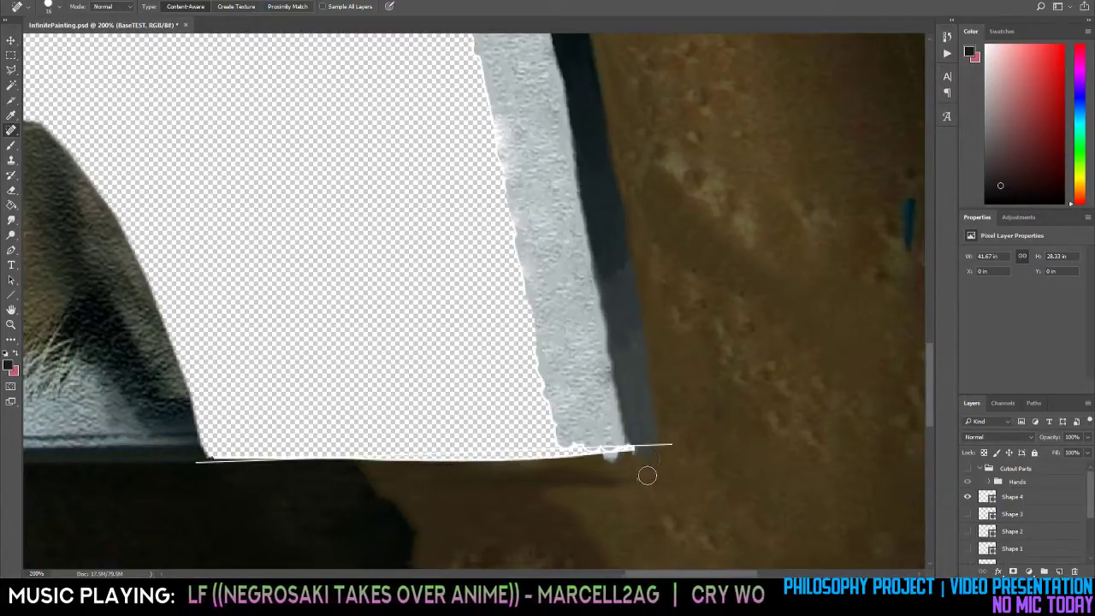
pyautogui.moveTo(647, 459); pyautogui.dragTo(508, 469)
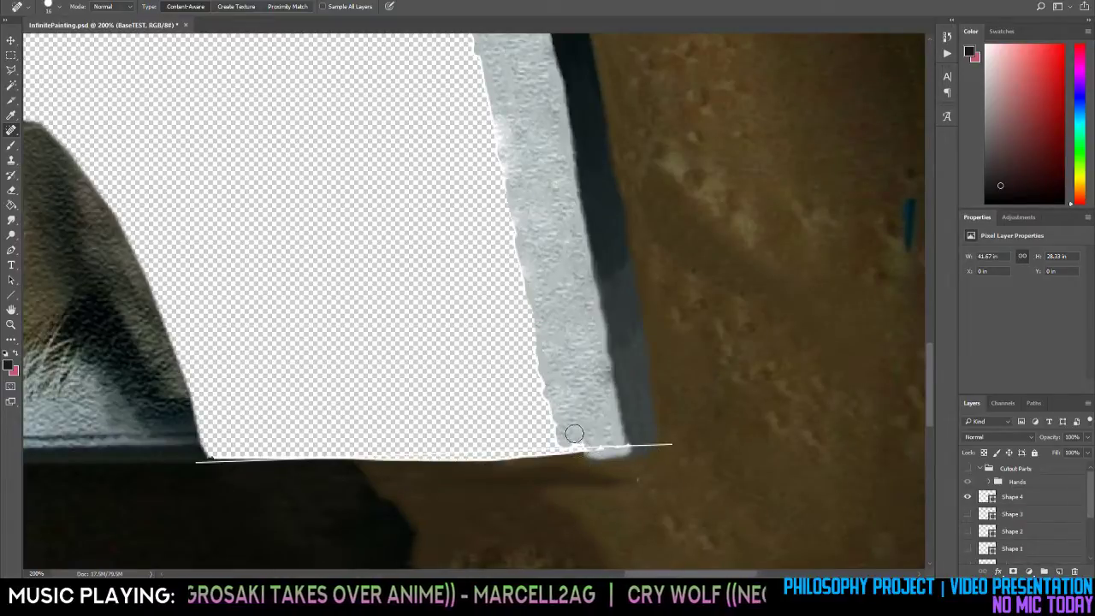
pyautogui.moveTo(572, 432)
pyautogui.mouseDown()
pyautogui.moveTo(599, 482)
pyautogui.moveTo(593, 450)
pyautogui.moveTo(564, 463)
pyautogui.moveTo(573, 490)
pyautogui.mouseUp()
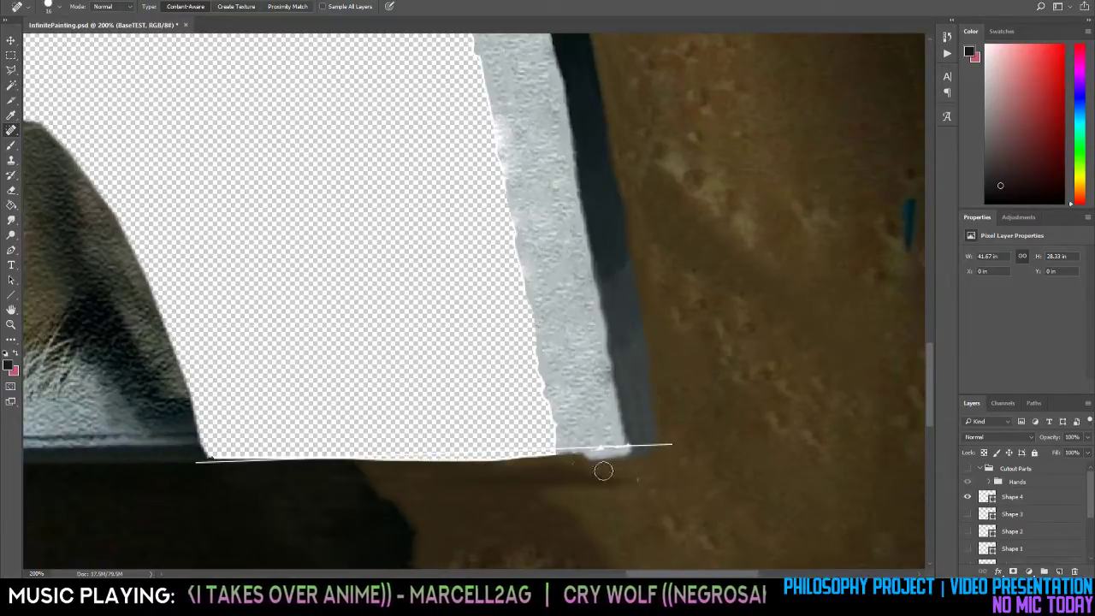
# View the whole picture and save the document.
pyautogui.press('z')
pyautogui.keyDown('alt'); pyautogui.click(655, 456); pyautogui.keyUp('alt')
pyautogui.keyDown('alt'); pyautogui.click(655, 456); pyautogui.keyUp('alt')
pyautogui.keyDown('alt'); pyautogui.click(657, 457); pyautogui.keyUp('alt')
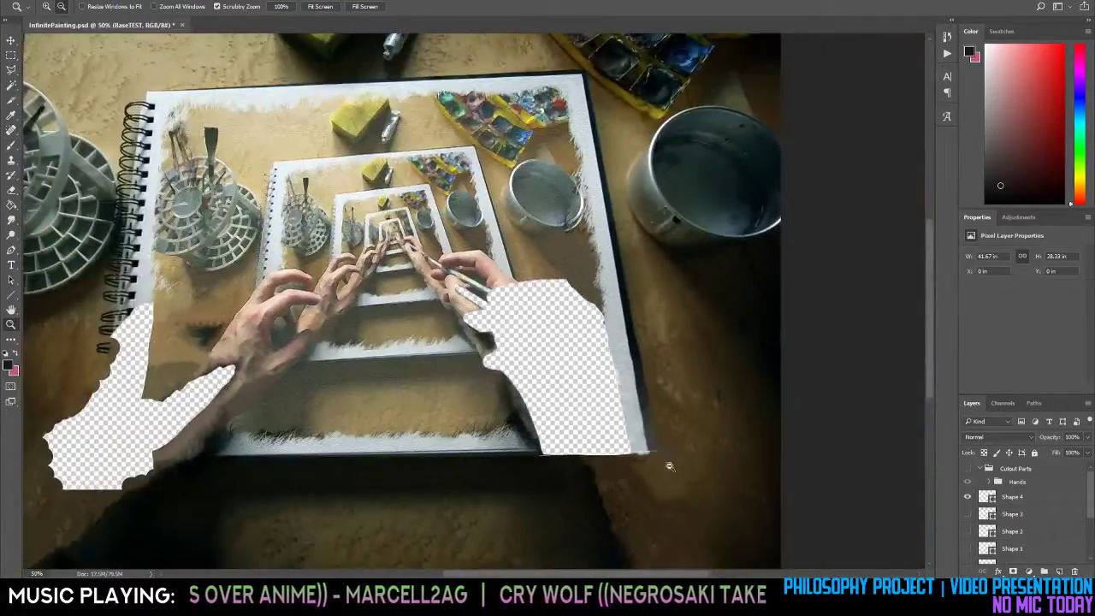
pyautogui.keyDown('alt'); pyautogui.click(693, 462); pyautogui.keyUp('alt')
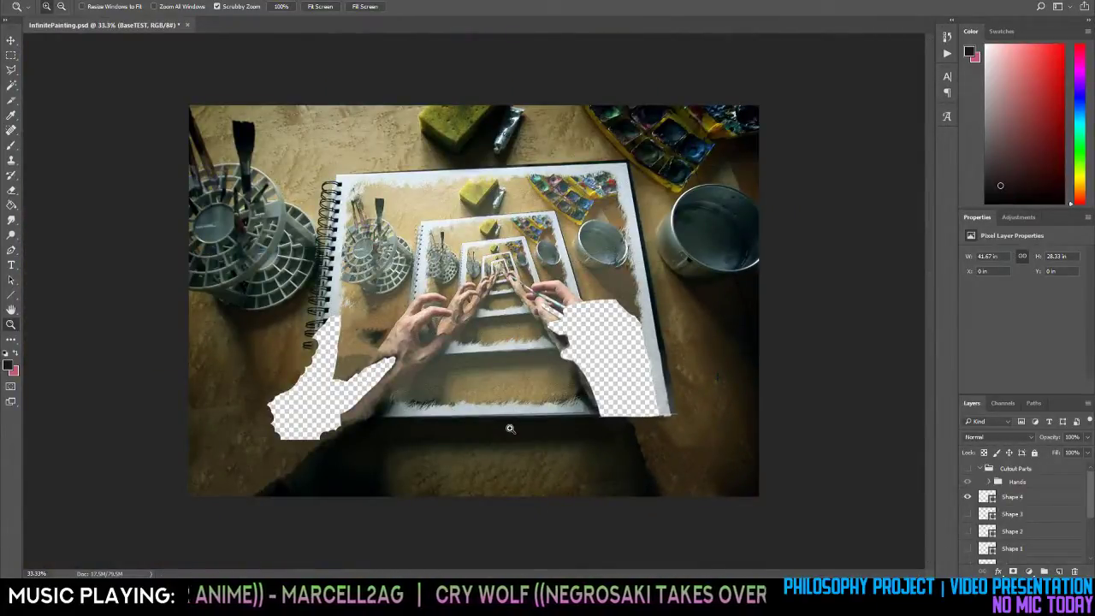
pyautogui.hotkey('ctrl', 's')
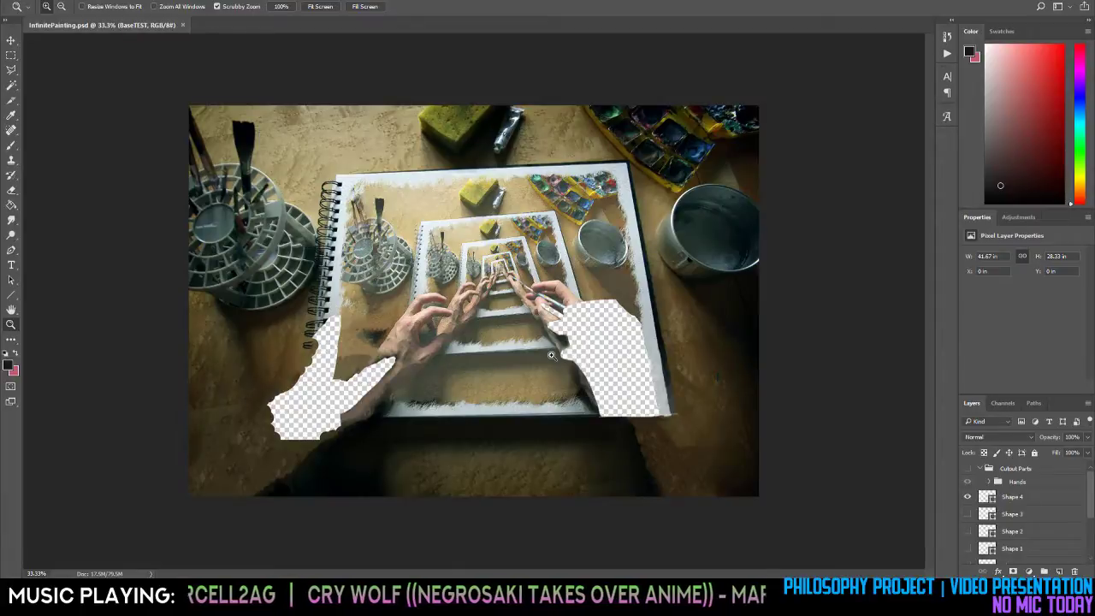
# Heal the desk texture along the right cutout's bottom edge up to the thin guide line and smooth the shadow beneath it.
pyautogui.keyDown('alt'); pyautogui.click(552, 353); pyautogui.keyUp('alt')
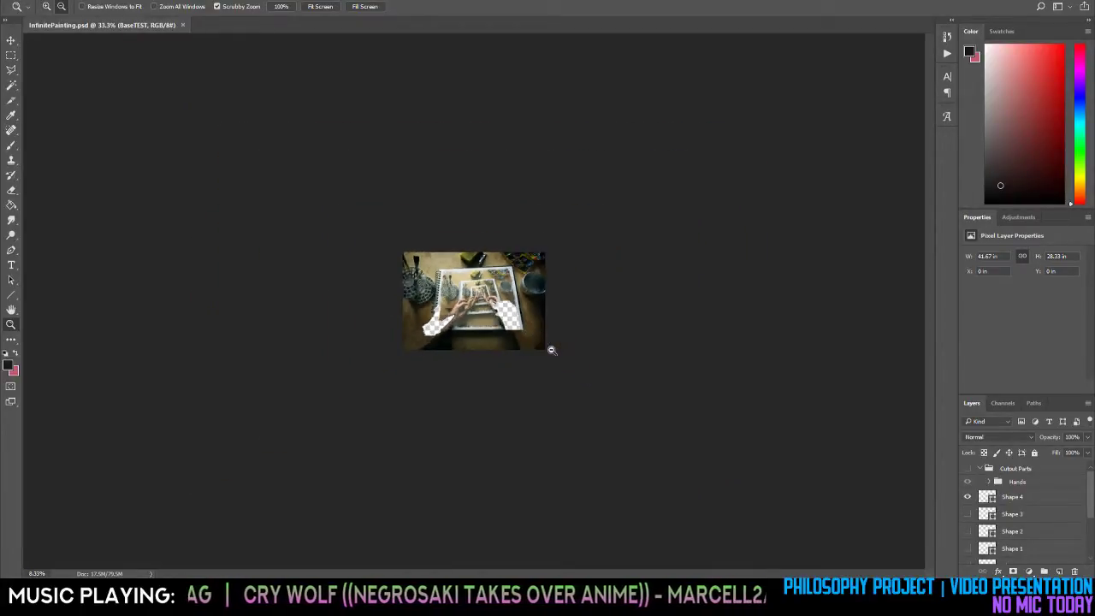
pyautogui.click(500, 330)
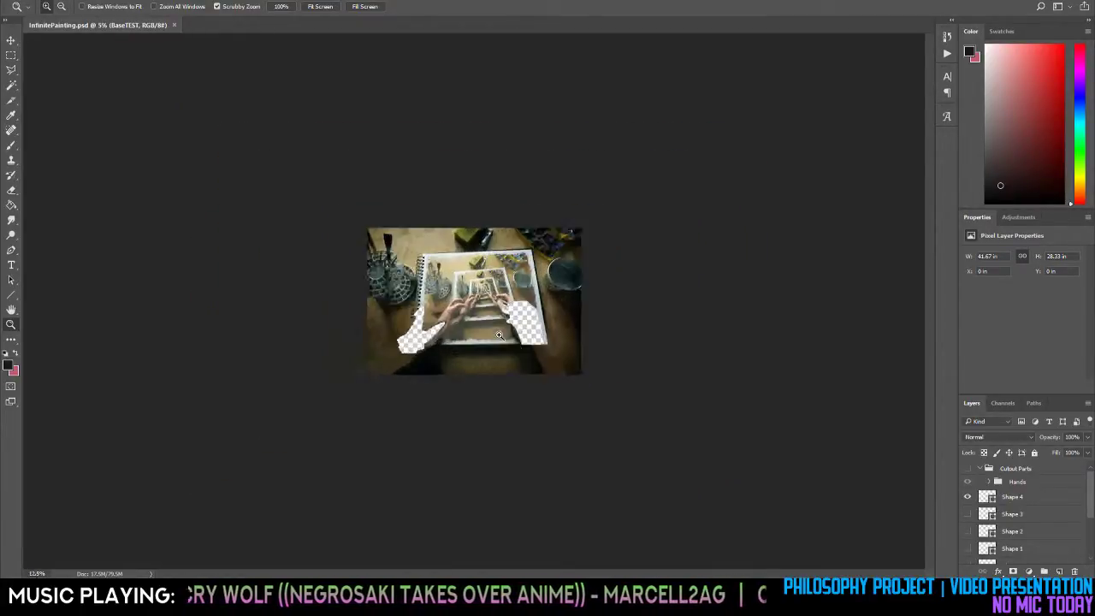
pyautogui.moveTo(515, 346); pyautogui.dragTo(721, 449)
pyautogui.keyDown('alt'); pyautogui.click(722, 449); pyautogui.keyUp('alt')
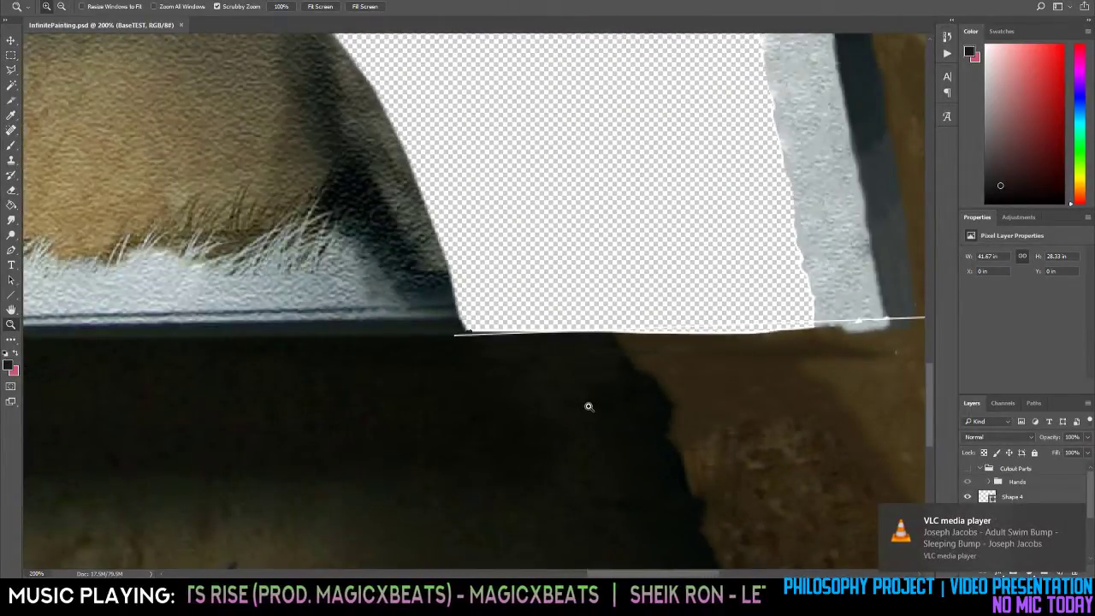
pyautogui.press('j')
pyautogui.press('h')
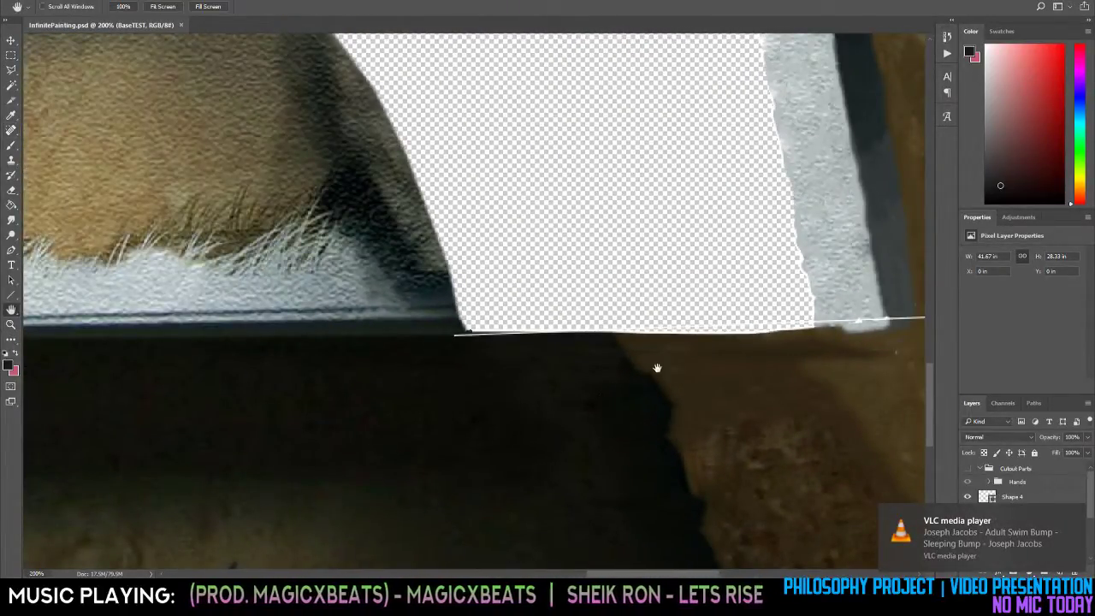
pyautogui.moveTo(656, 367); pyautogui.dragTo(460, 411)
pyautogui.press('j')
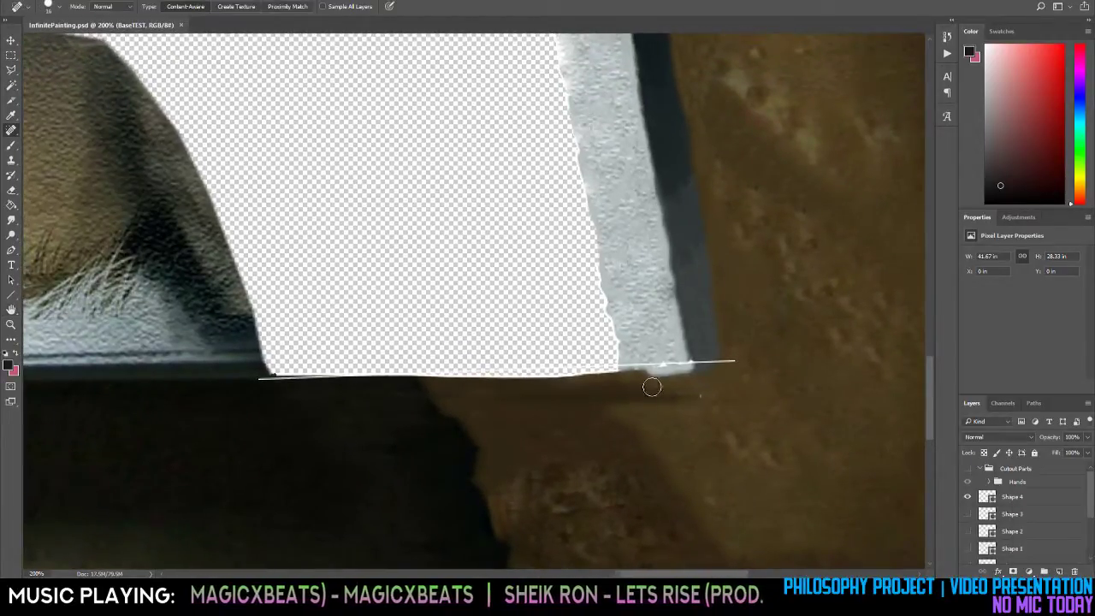
pyautogui.moveTo(613, 376); pyautogui.dragTo(424, 378)
pyautogui.moveTo(336, 392); pyautogui.dragTo(518, 403)
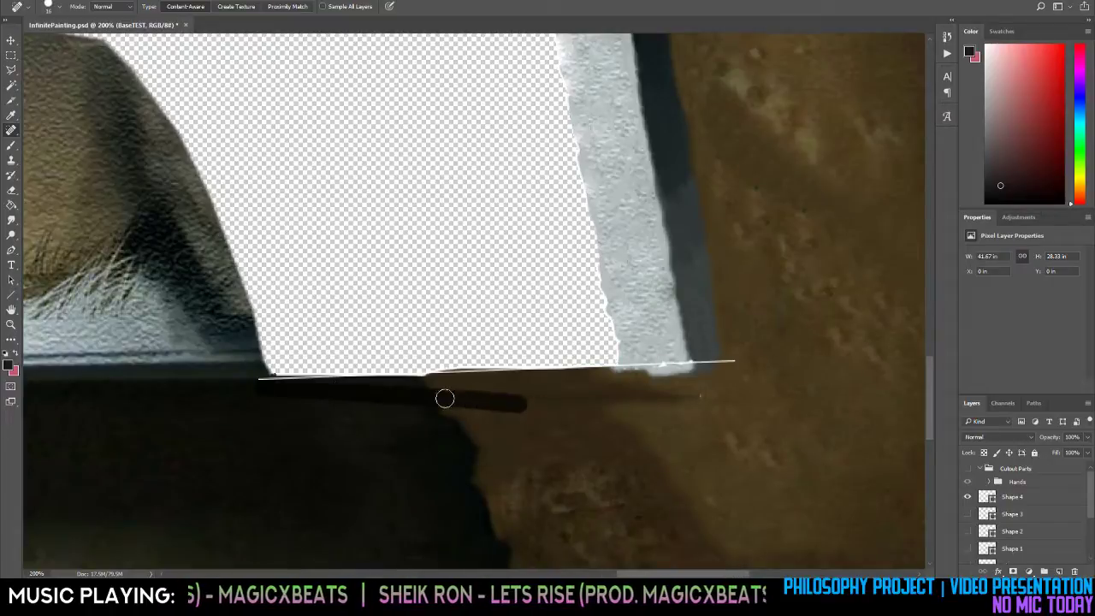
# Extend the notebook's dark bottom edge across the right cutout, just above the thin guide line, to the white page border.
pyautogui.moveTo(440, 381)
pyautogui.mouseDown()
pyautogui.moveTo(340, 391)
pyautogui.moveTo(272, 378)
pyautogui.moveTo(475, 368)
pyautogui.mouseUp()
pyautogui.hotkey('ctrl', 'z')
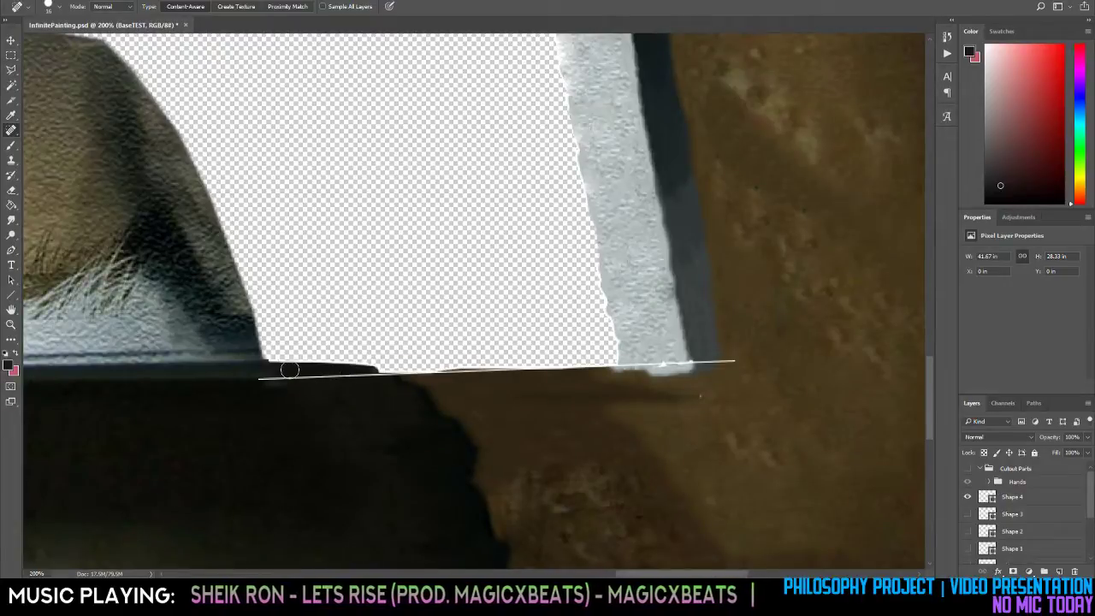
pyautogui.moveTo(344, 370)
pyautogui.mouseDown()
pyautogui.moveTo(661, 374)
pyautogui.moveTo(665, 385)
pyautogui.moveTo(628, 391)
pyautogui.moveTo(617, 366)
pyautogui.moveTo(322, 392)
pyautogui.moveTo(382, 379)
pyautogui.moveTo(363, 373)
pyautogui.moveTo(645, 382)
pyautogui.moveTo(541, 366)
pyautogui.moveTo(325, 376)
pyautogui.mouseUp()
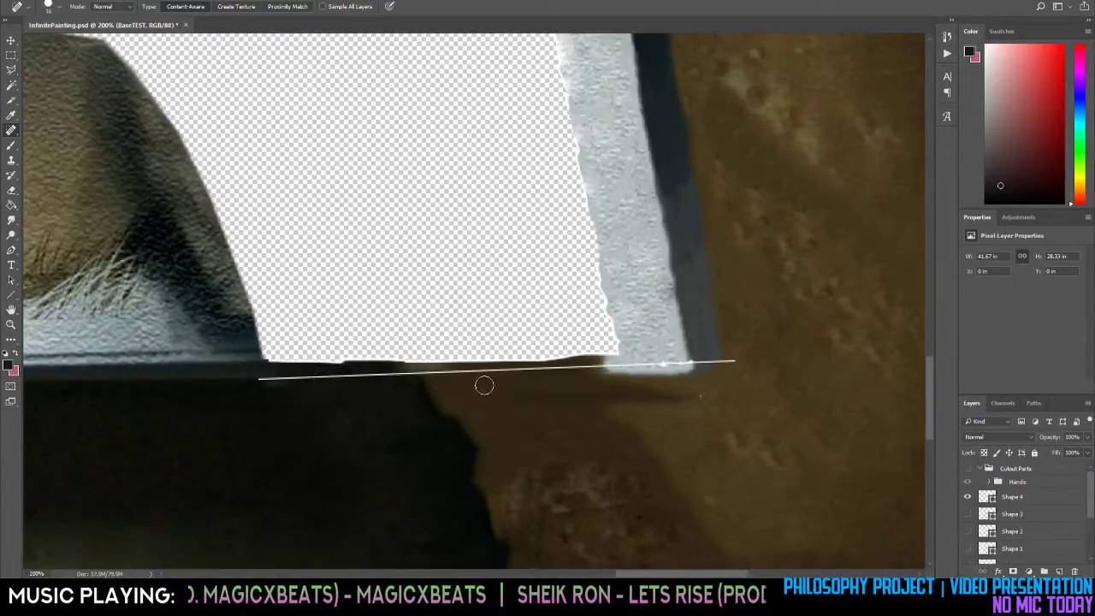
# Erase the scalloped desk remnants on the left cutout's edge below the notebook's spiral binding, leaving a straight edge.
pyautogui.press('z')
pyautogui.keyDown('alt'); pyautogui.click(613, 392); pyautogui.keyUp('alt')
pyautogui.keyDown('alt'); pyautogui.click(613, 391); pyautogui.keyUp('alt')
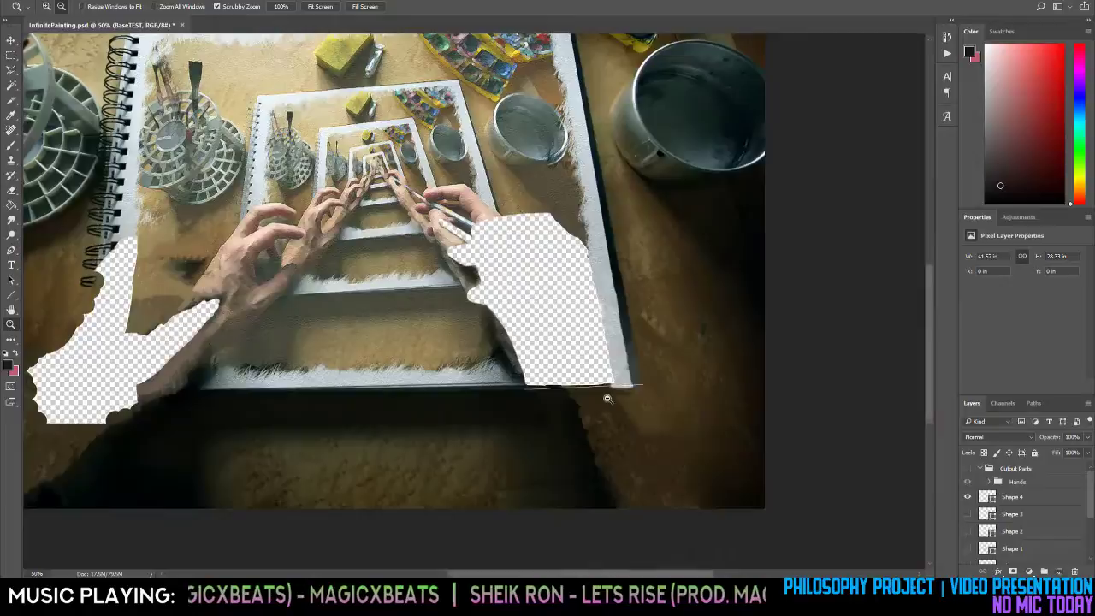
pyautogui.keyDown('alt'); pyautogui.click(444, 422); pyautogui.keyUp('alt')
pyautogui.moveTo(256, 413); pyautogui.dragTo(306, 387)
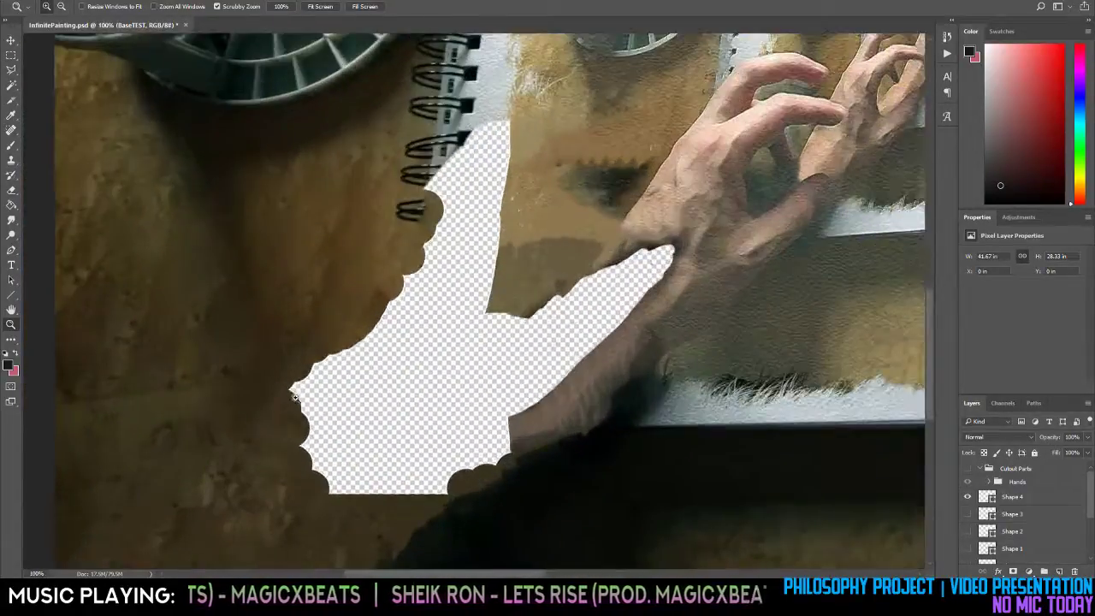
pyautogui.press('e')
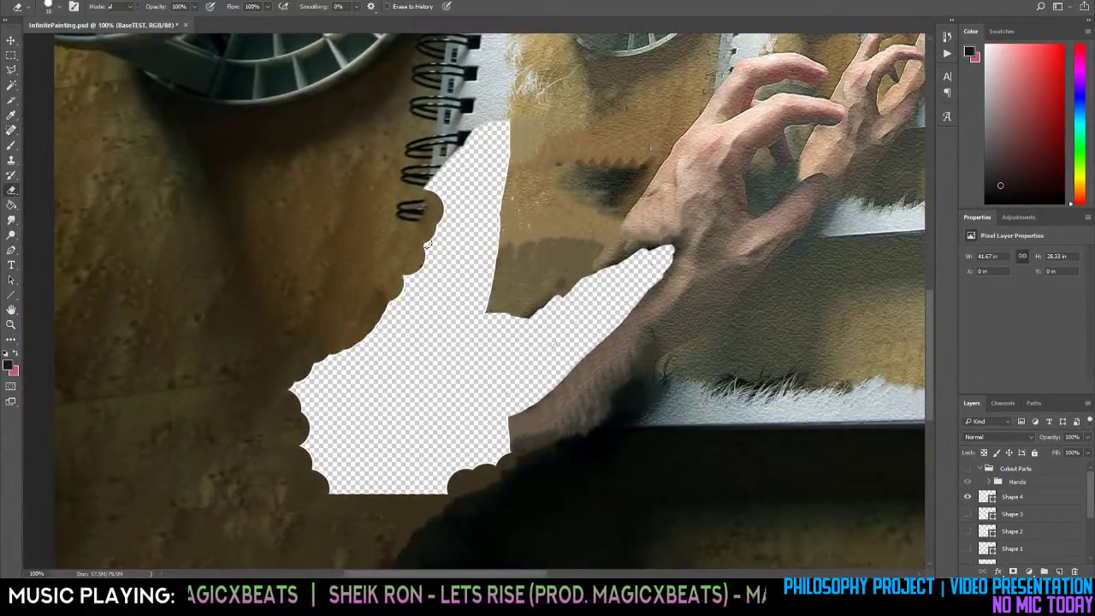
pyautogui.moveTo(438, 195); pyautogui.dragTo(438, 193)
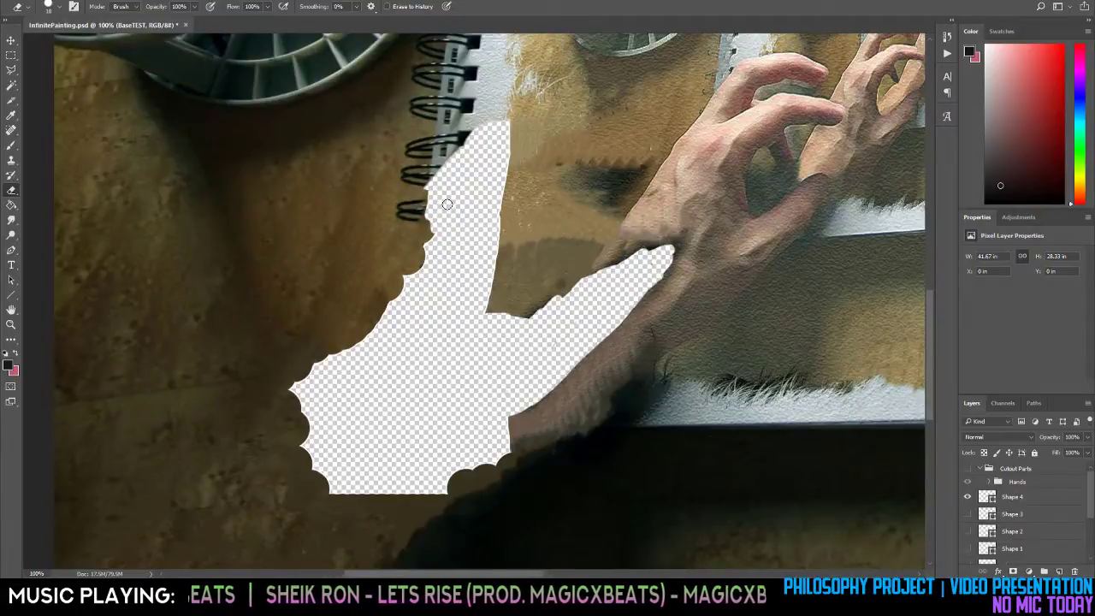
pyautogui.moveTo(426, 258)
pyautogui.mouseDown()
pyautogui.moveTo(428, 231)
pyautogui.moveTo(422, 269)
pyautogui.mouseUp()
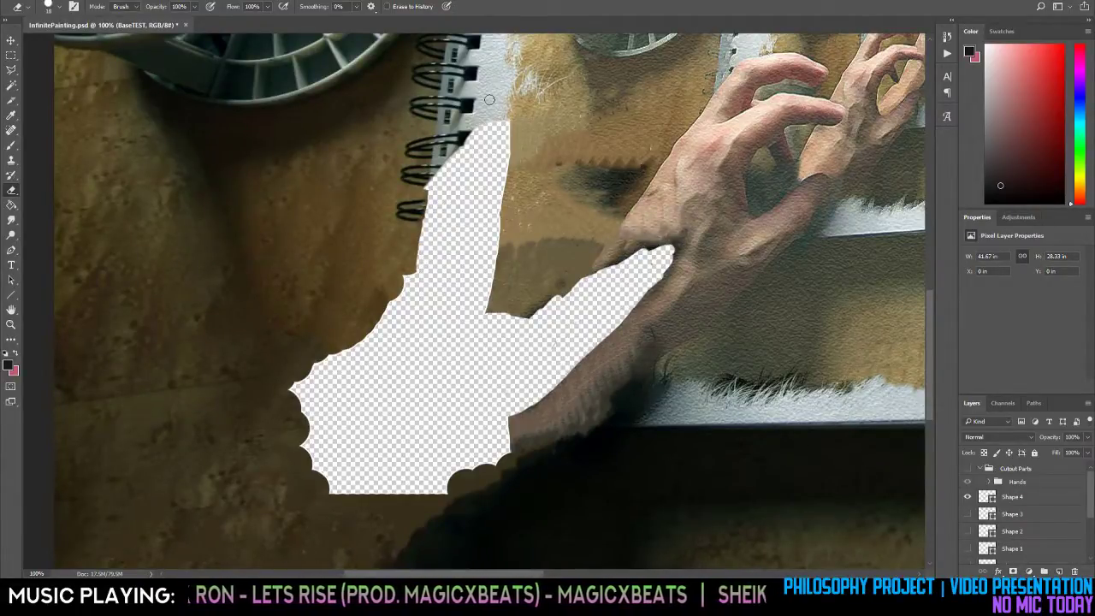
# Heal the white page margin beside the spiral binding down into the left cutout and erase the stray brown patches.
pyautogui.moveTo(489, 100); pyautogui.dragTo(494, 138)
pyautogui.press('j')
pyautogui.moveTo(490, 94); pyautogui.dragTo(492, 144)
pyautogui.press('e')
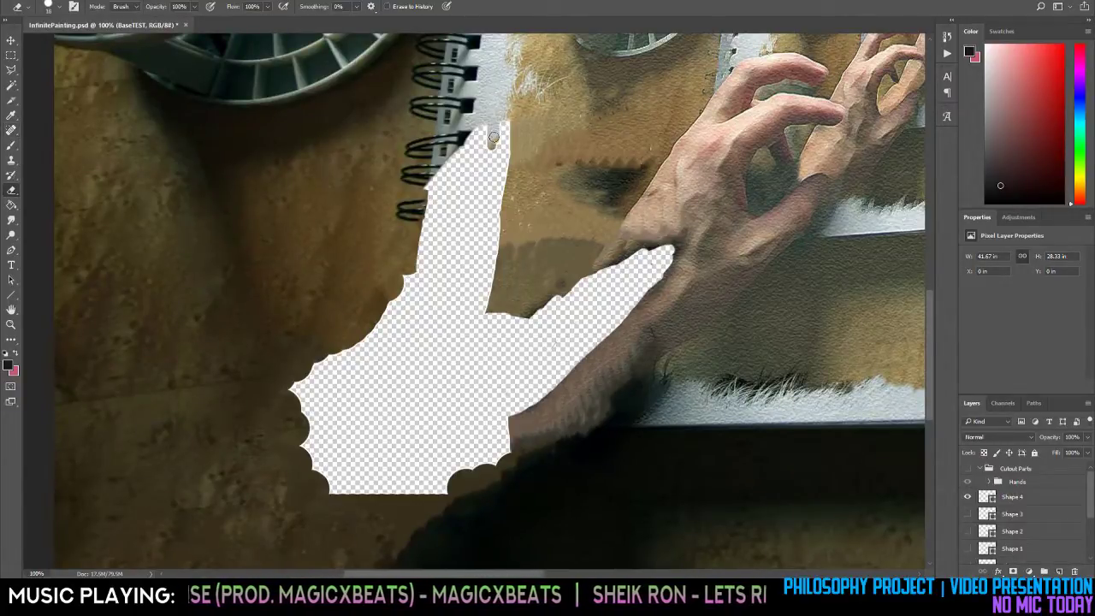
pyautogui.press('j')
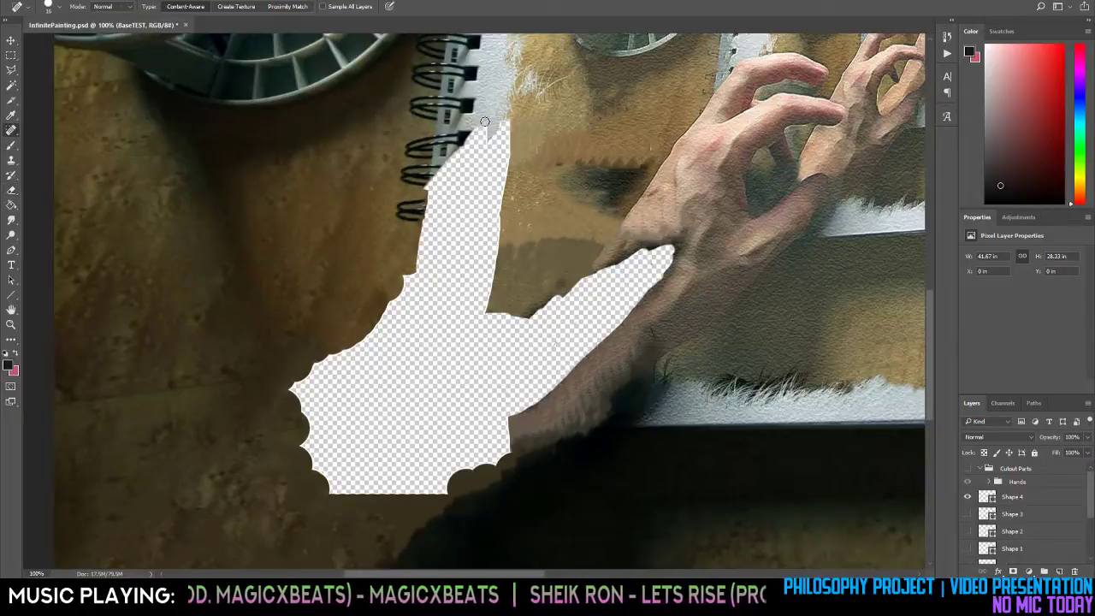
pyautogui.moveTo(481, 139); pyautogui.dragTo(473, 159)
pyautogui.press('e')
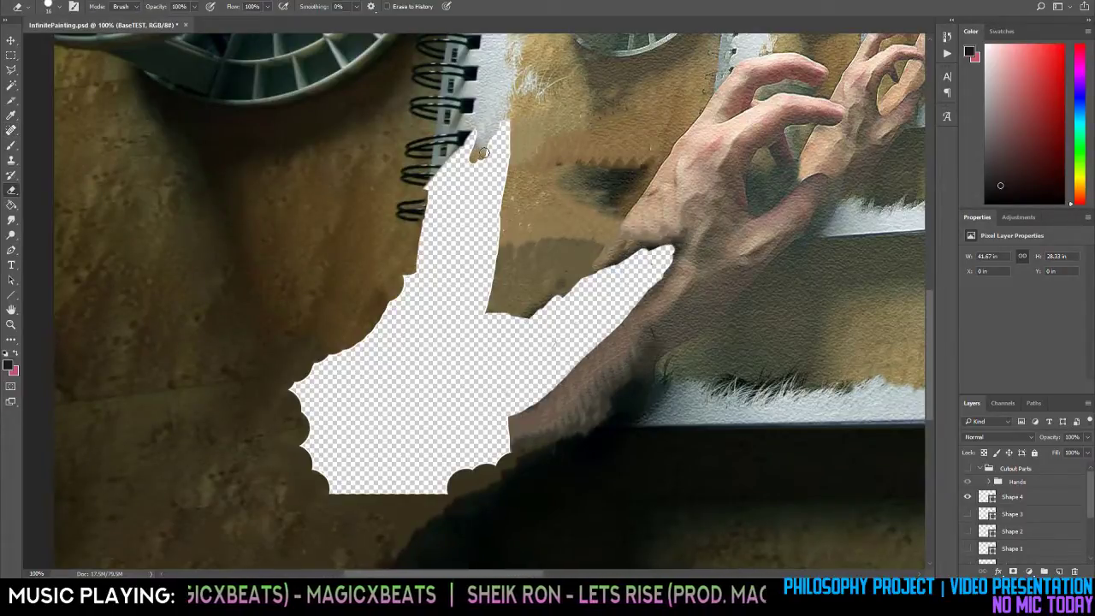
# Erase the smudged patch below the spiral binding and heal the page edge beside its lowest rings further into the left cutout.
pyautogui.press('j')
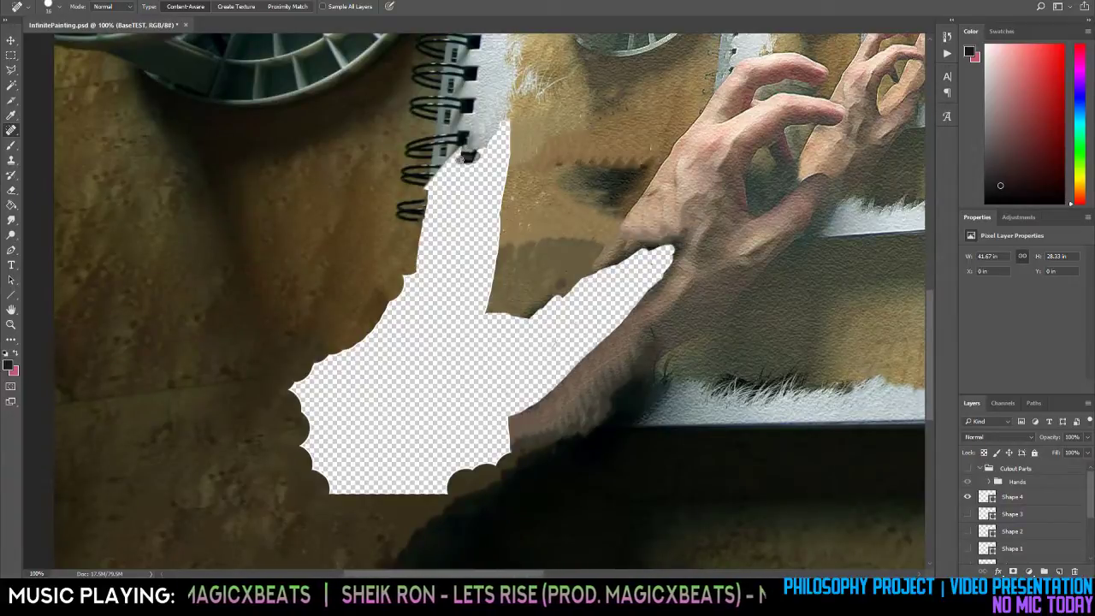
pyautogui.press('e')
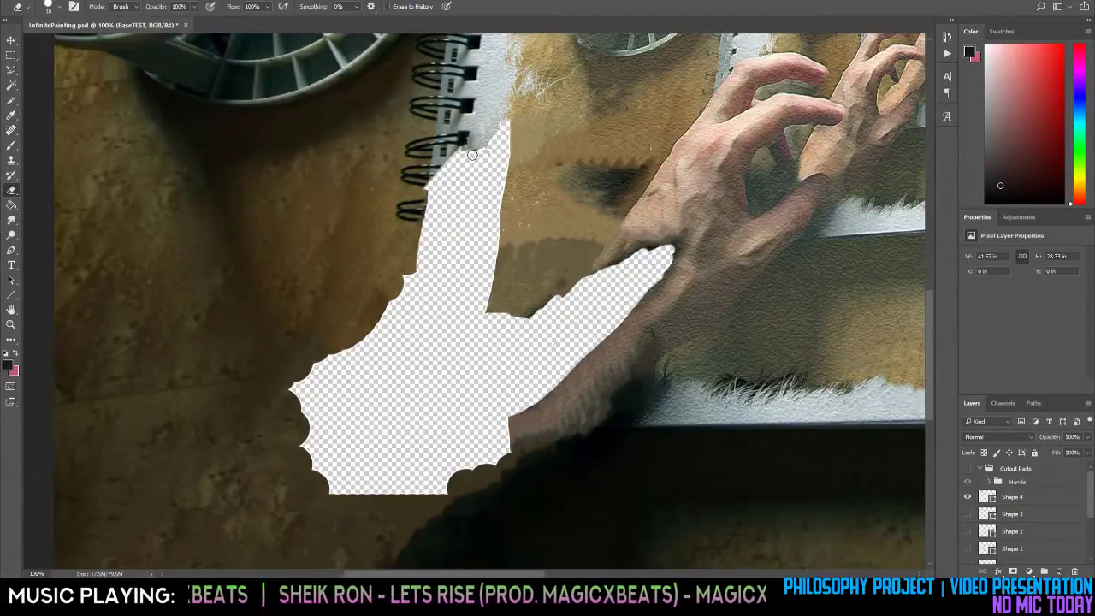
pyautogui.press('j')
pyautogui.moveTo(459, 151)
pyautogui.mouseDown()
pyautogui.moveTo(459, 178)
pyautogui.moveTo(482, 144)
pyautogui.moveTo(448, 165)
pyautogui.moveTo(473, 180)
pyautogui.moveTo(450, 162)
pyautogui.moveTo(472, 174)
pyautogui.moveTo(452, 163)
pyautogui.moveTo(442, 218)
pyautogui.mouseUp()
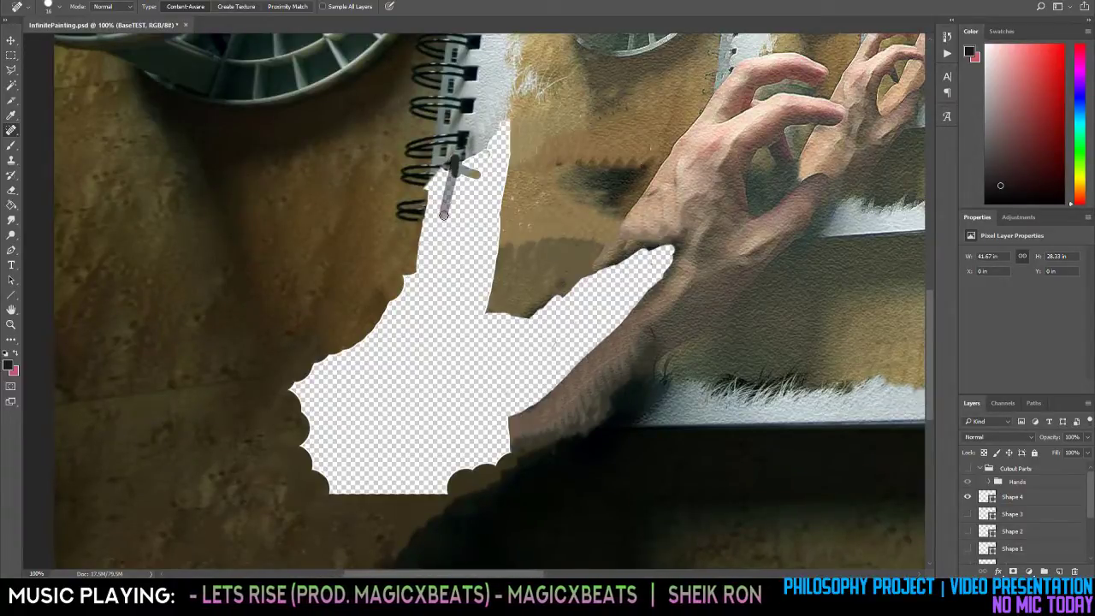
pyautogui.press('e')
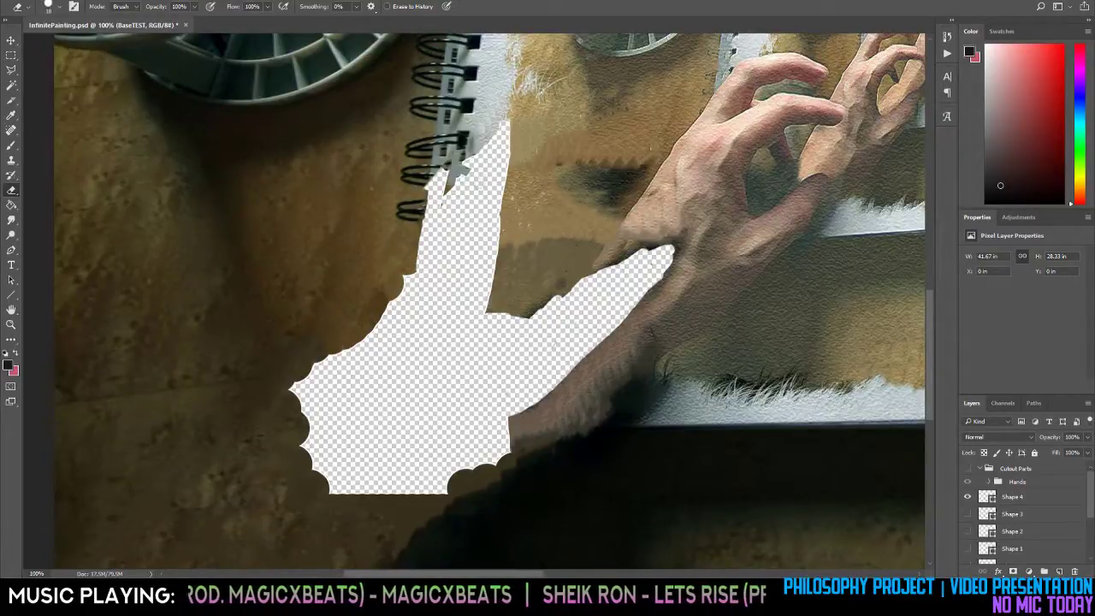
# Show the hidden guide line layers Shape 3, Shape 2, Shape 1, Shape 6 and Shape 5 around the right cutout's lower corner.
pyautogui.press('z')
pyautogui.keyDown('alt'); pyautogui.click(559, 269); pyautogui.keyUp('alt')
pyautogui.keyDown('alt'); pyautogui.click(457, 342); pyautogui.keyUp('alt')
pyautogui.keyDown('alt'); pyautogui.click(540, 332); pyautogui.keyUp('alt')
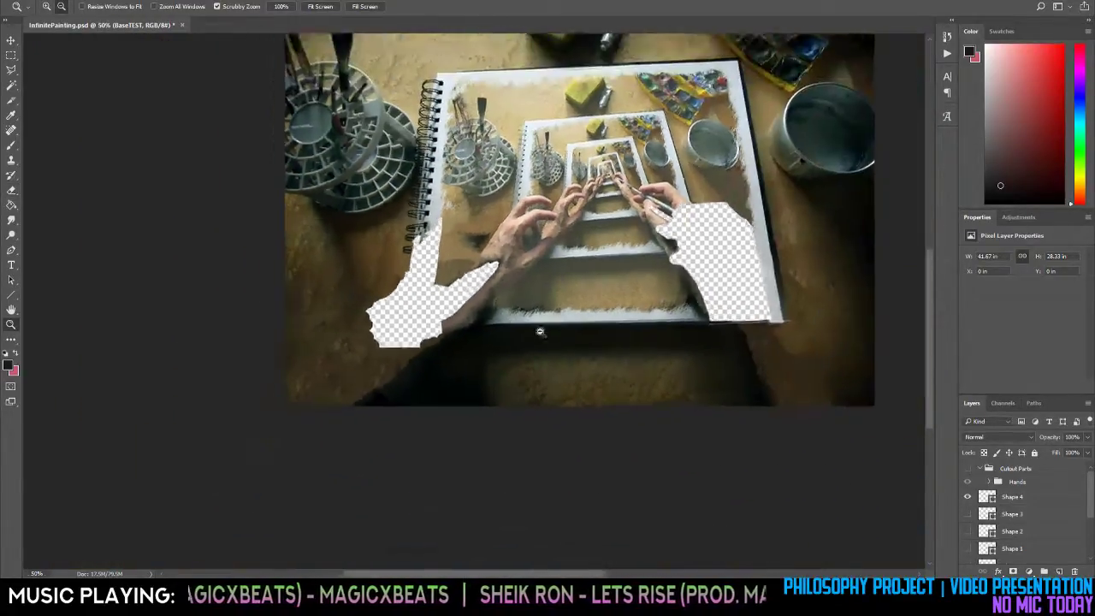
pyautogui.keyDown('alt'); pyautogui.click(540, 331); pyautogui.keyUp('alt')
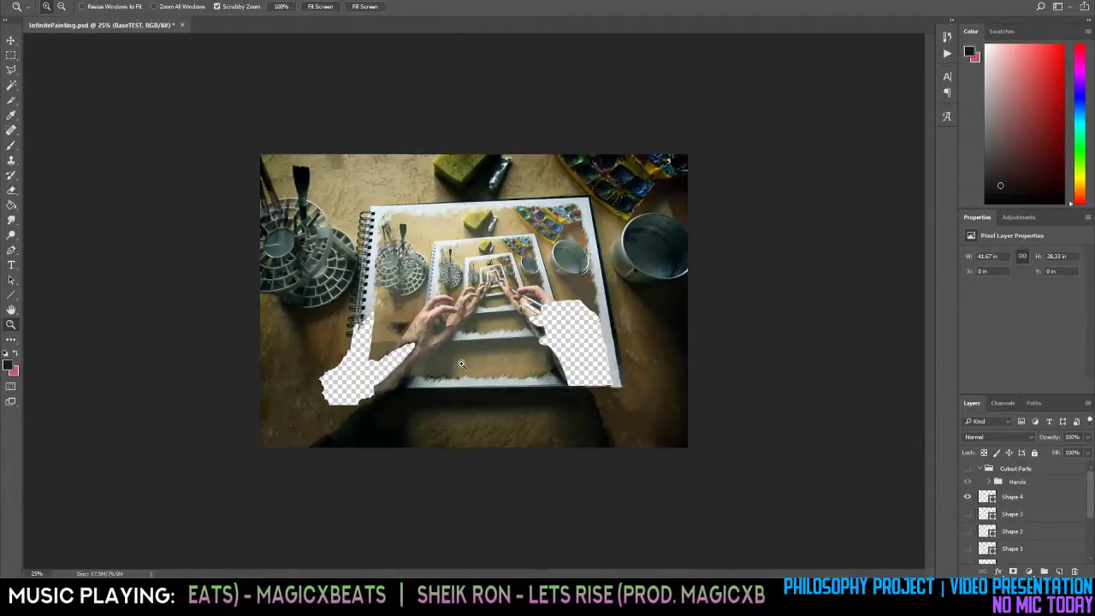
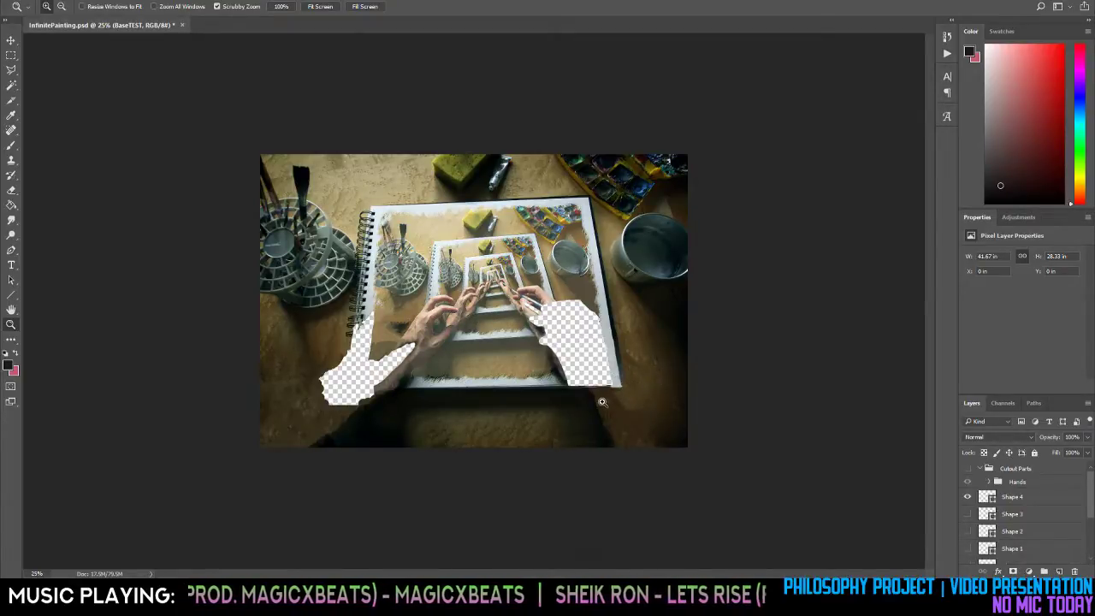
pyautogui.click(611, 331)
pyautogui.click(654, 360)
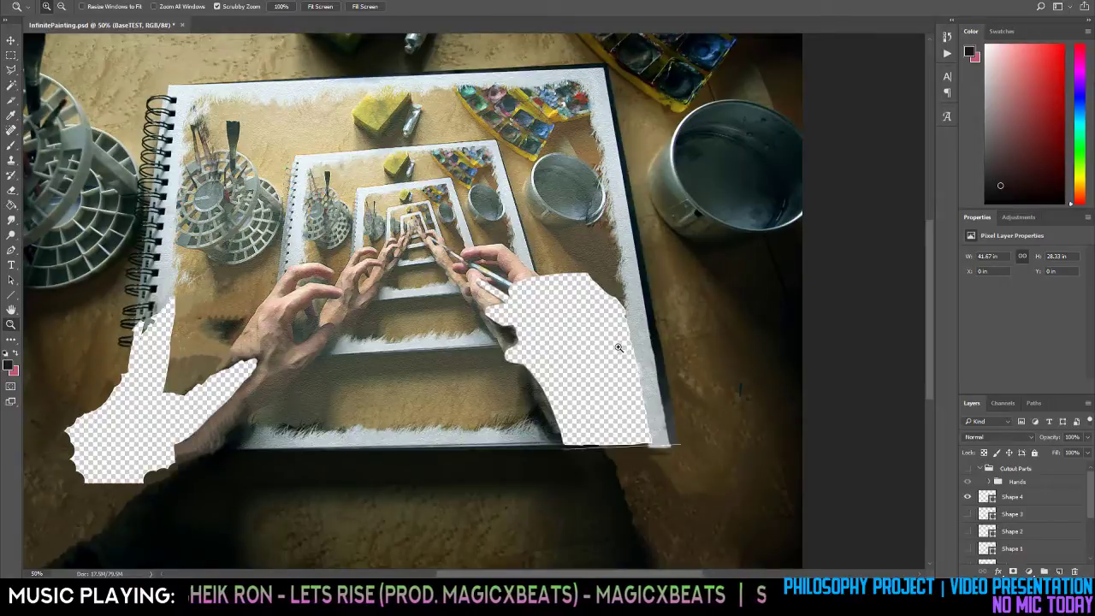
pyautogui.click(613, 411)
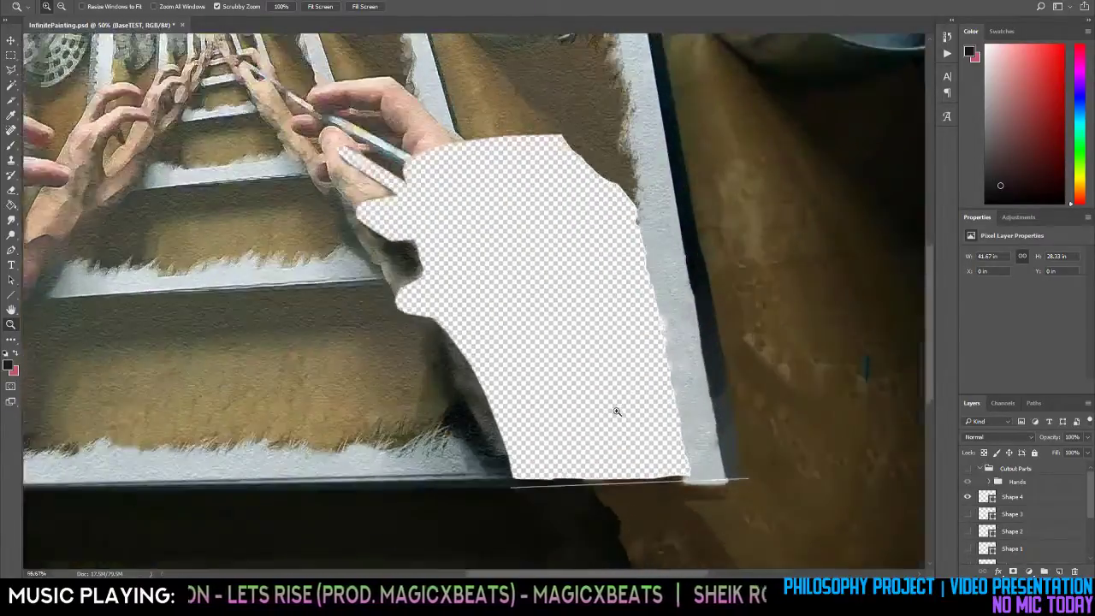
pyautogui.click(613, 411)
pyautogui.click(1017, 513)
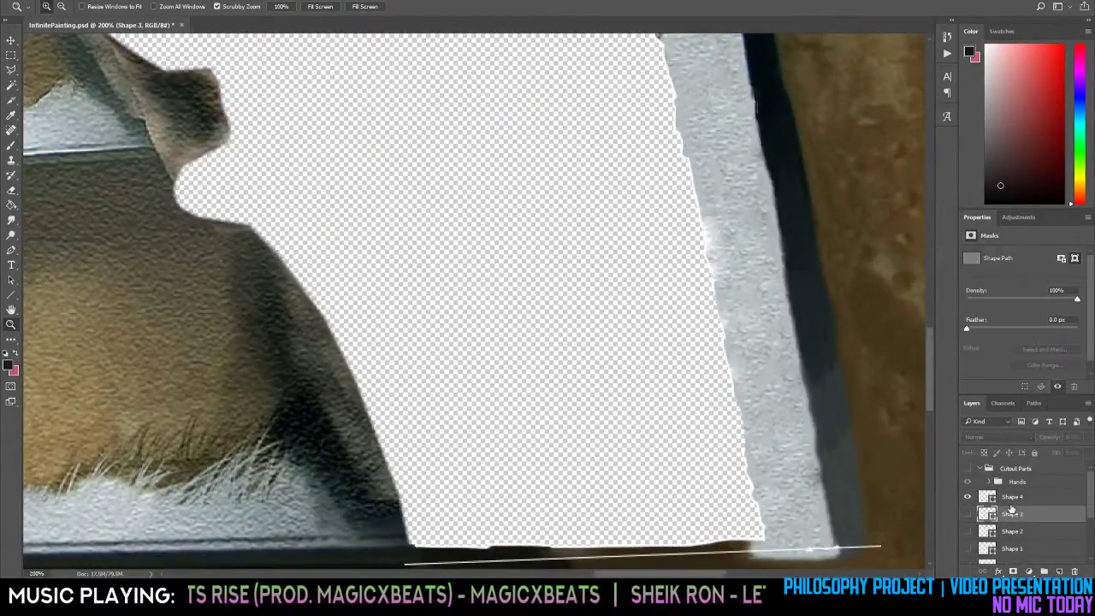
pyautogui.moveTo(969, 509); pyautogui.dragTo(967, 554)
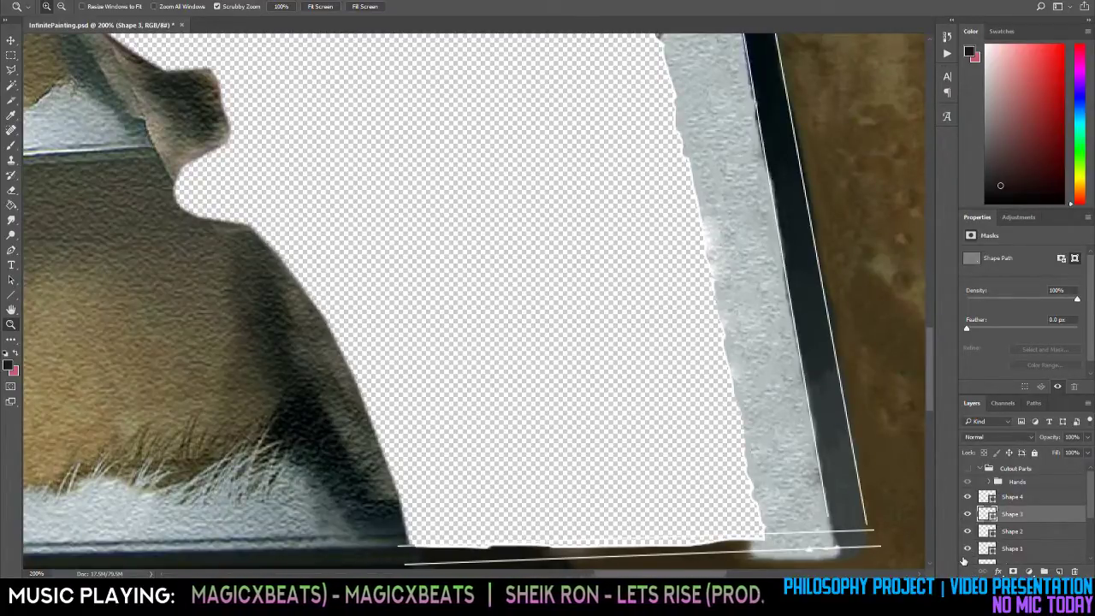
pyautogui.scroll(-2, 964, 561)
pyautogui.click(967, 538)
pyautogui.scroll(-2, 968, 538)
pyautogui.click(967, 517)
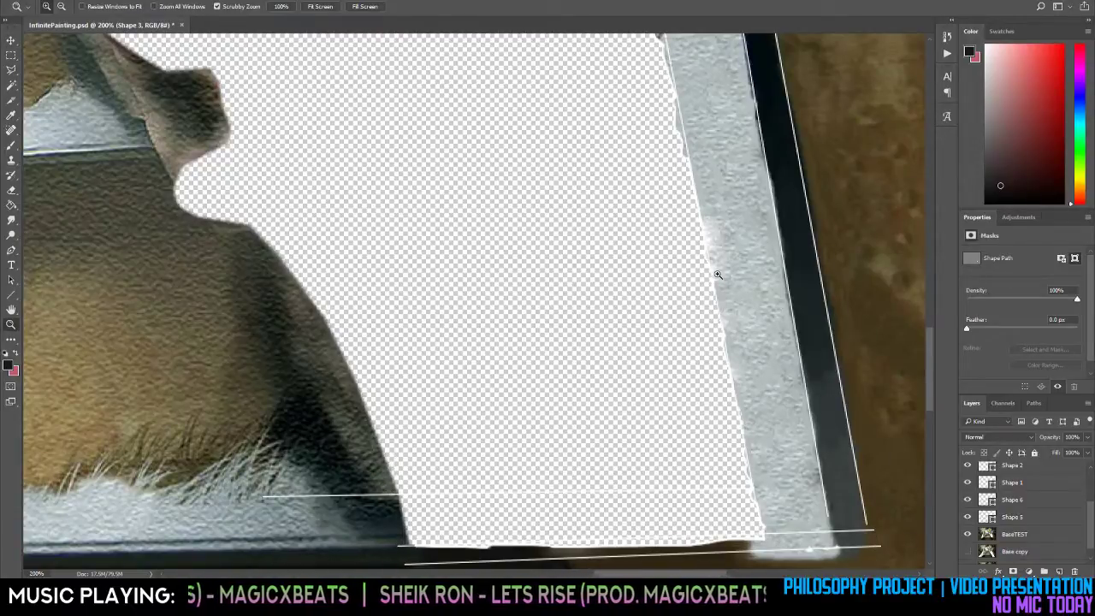
# Try to shift the Shape 5 guide line beside the right cutout and the Shape 6 guide line across it, and undo the moves.
pyautogui.press('v')
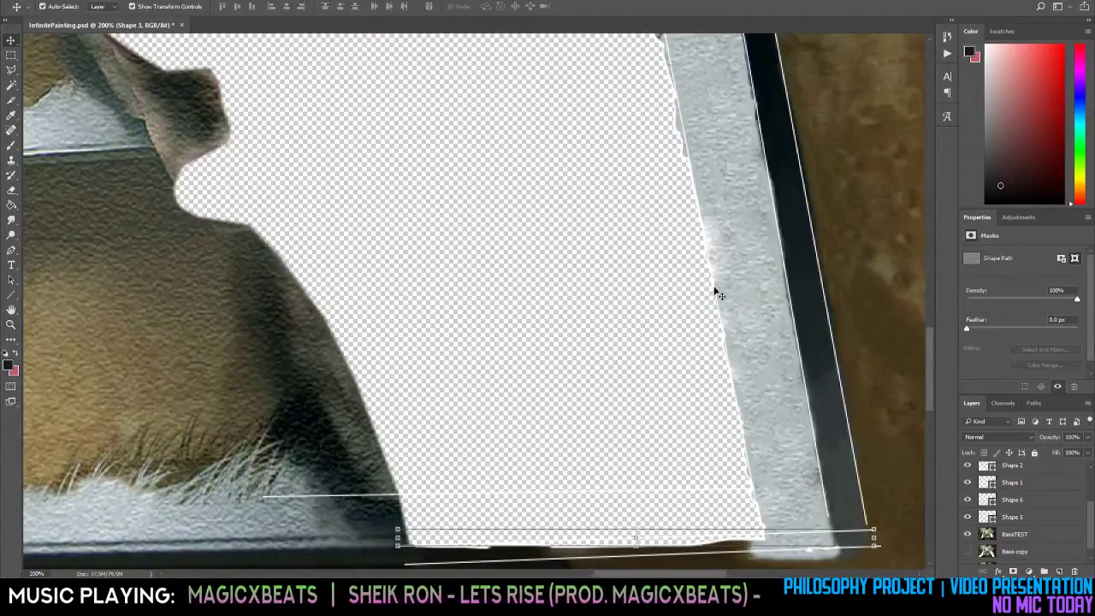
pyautogui.click(1012, 517)
pyautogui.click(711, 338)
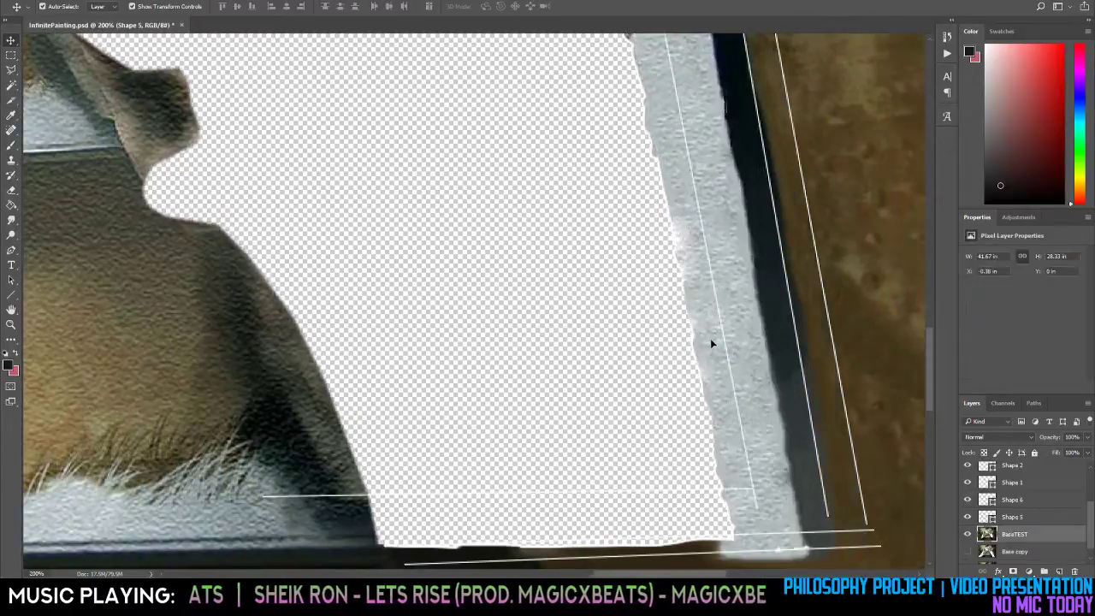
pyautogui.click(1015, 518)
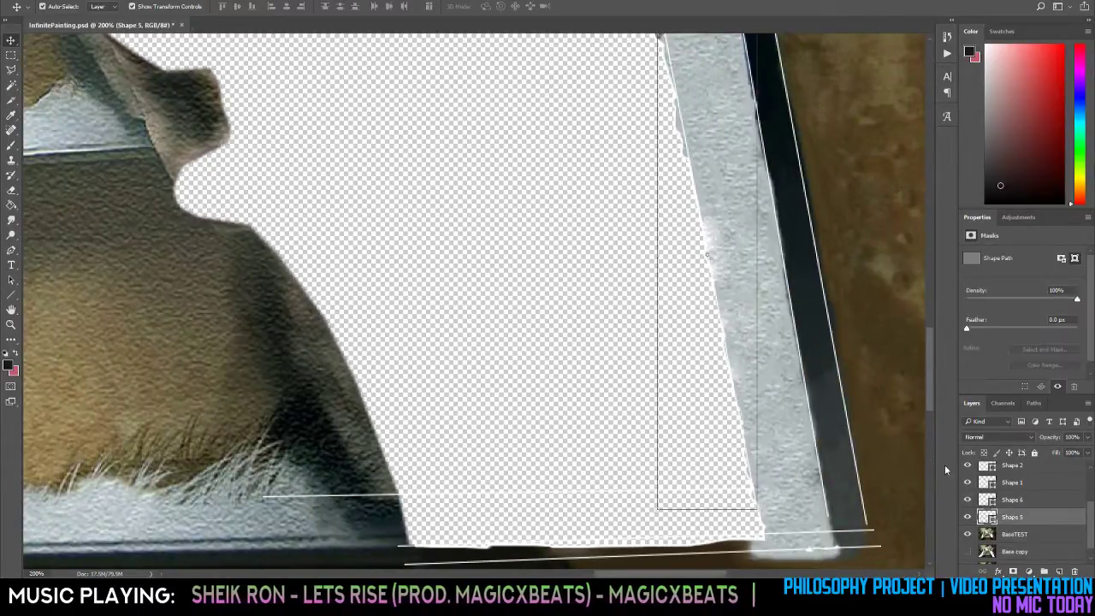
pyautogui.click(737, 357)
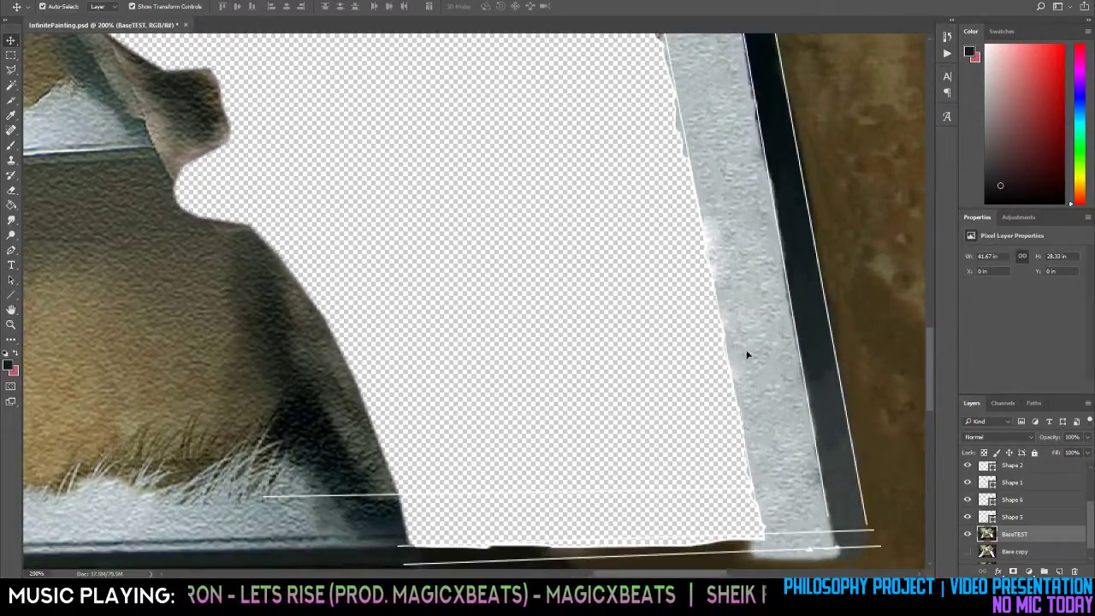
pyautogui.click(1029, 499)
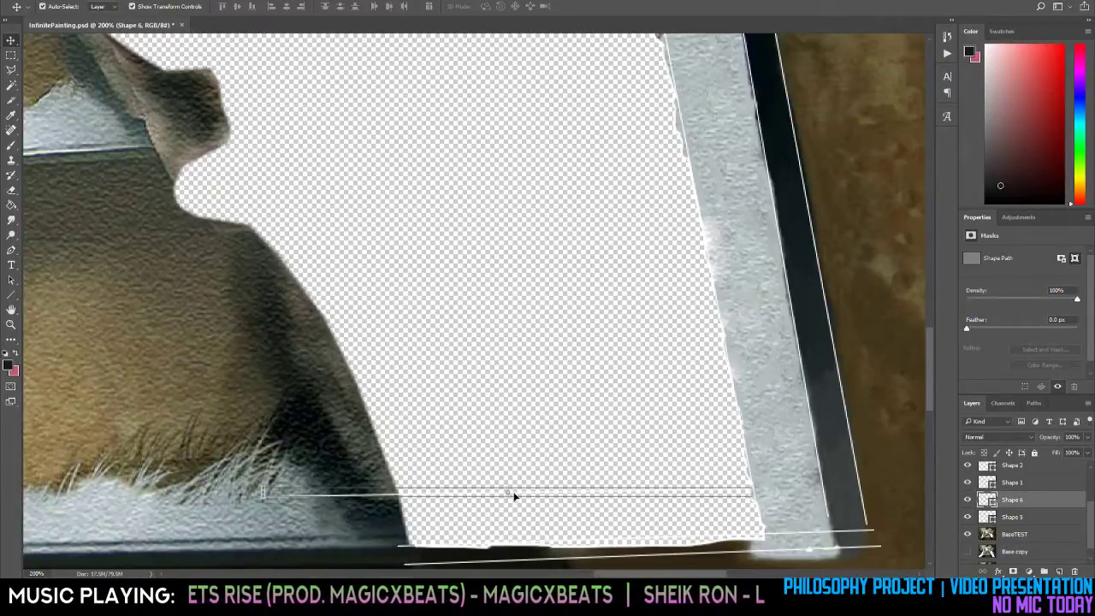
pyautogui.moveTo(507, 496)
pyautogui.mouseDown()
pyautogui.moveTo(571, 470)
pyautogui.moveTo(507, 486)
pyautogui.moveTo(523, 481)
pyautogui.mouseUp()
pyautogui.hotkey('ctrl', 'z')
pyautogui.hotkey('ctrl', 'z')
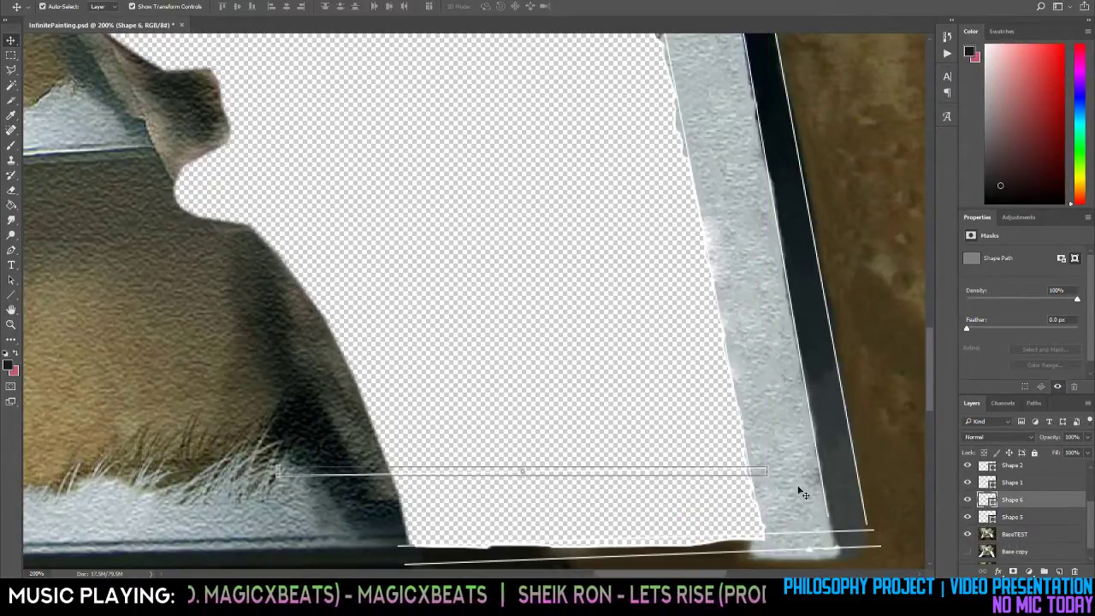
pyautogui.hotkey('ctrl', 'z')
# Check which notebook edge each of the guide line layers Shape 1, Shape 2, Shape 3 and Shape 4 marks.
pyautogui.click(983, 485)
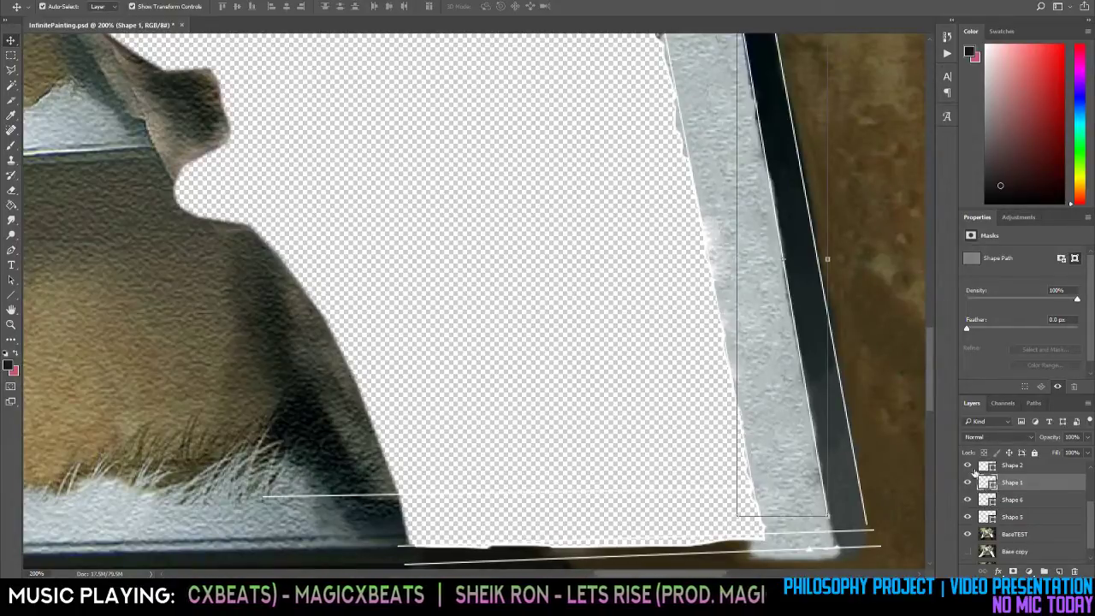
pyautogui.click(983, 468)
pyautogui.scroll(1, 1033, 514)
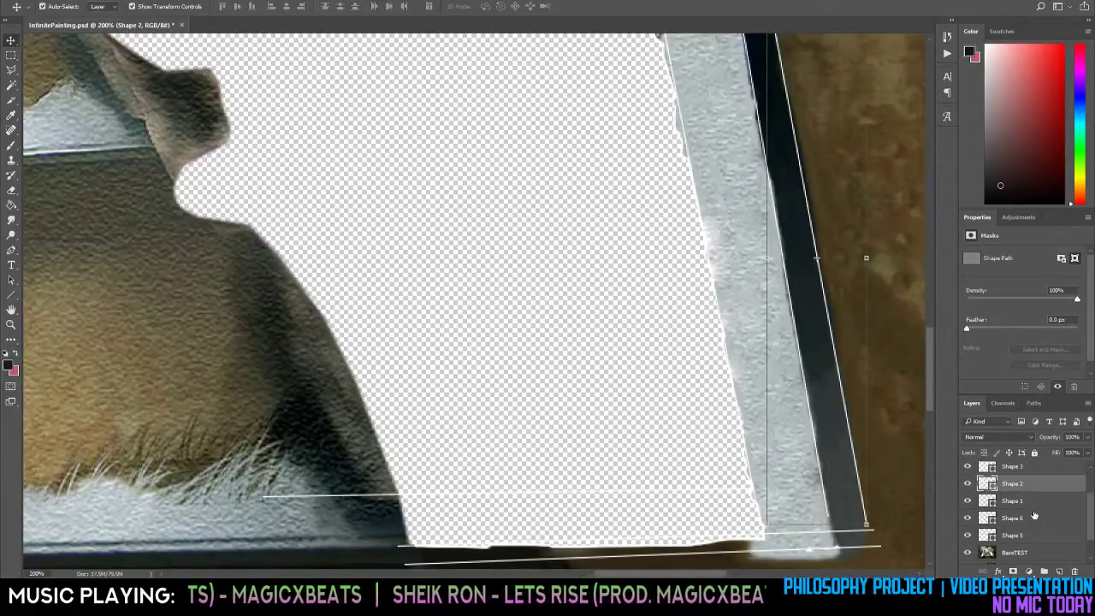
pyautogui.scroll(2, 1009, 472)
pyautogui.click(1009, 481)
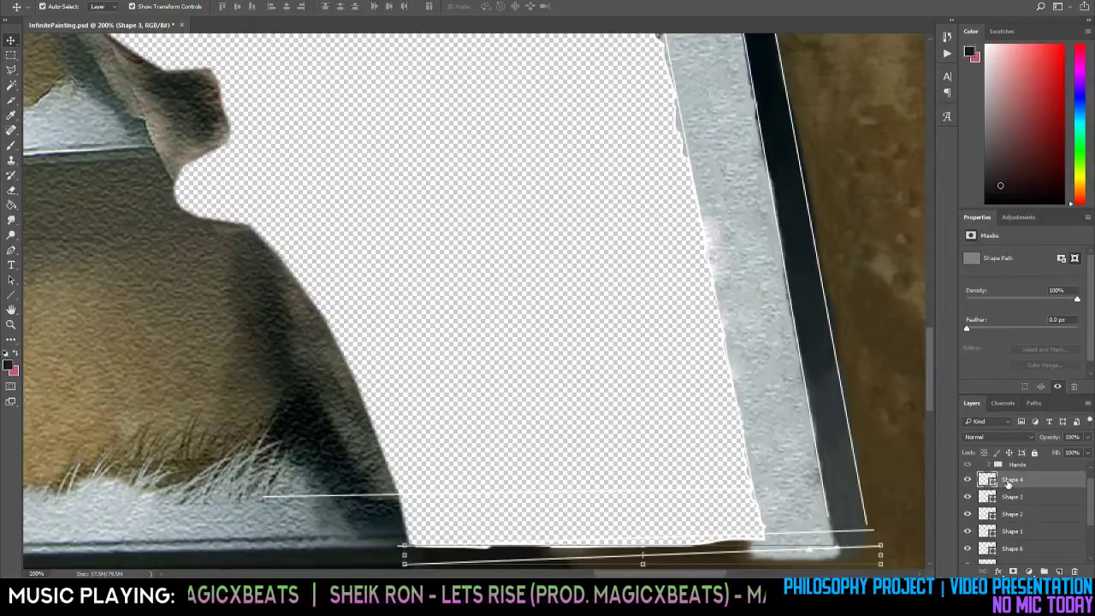
pyautogui.scroll(-1, 1015, 514)
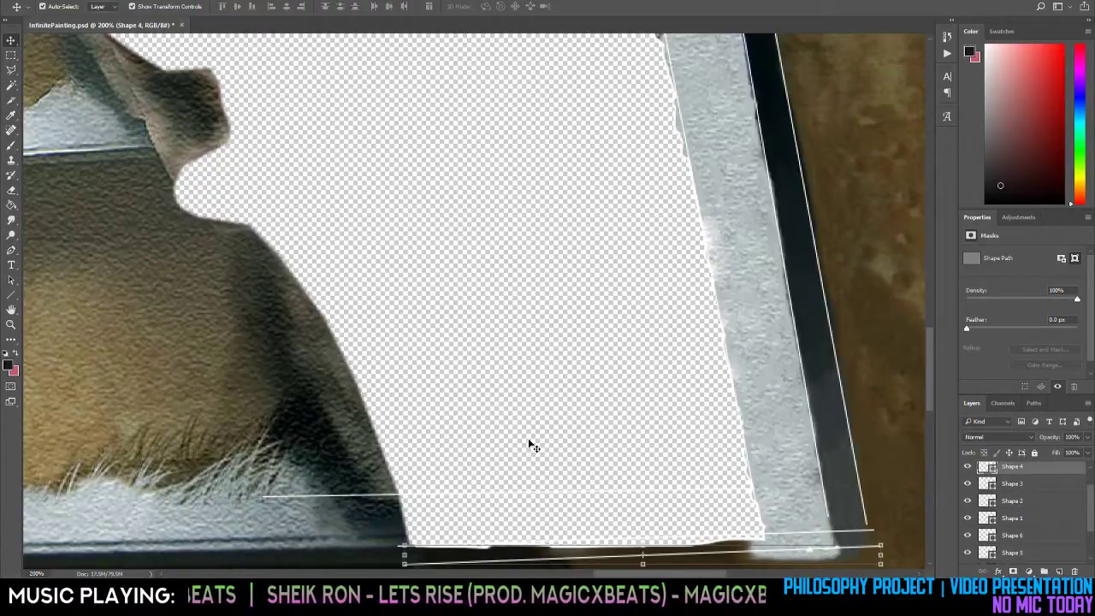
# Erase the edges of the narrow notch between the painted right hand's thumb and brush on the BaseTEST layer.
pyautogui.press('z')
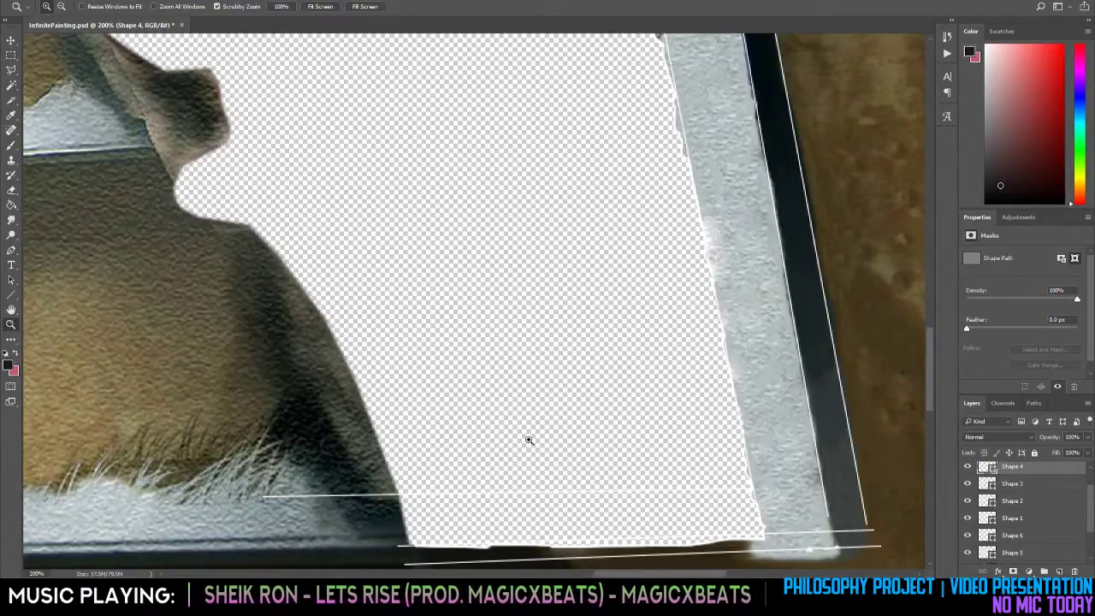
pyautogui.keyDown('alt'); pyautogui.click(529, 417); pyautogui.keyUp('alt')
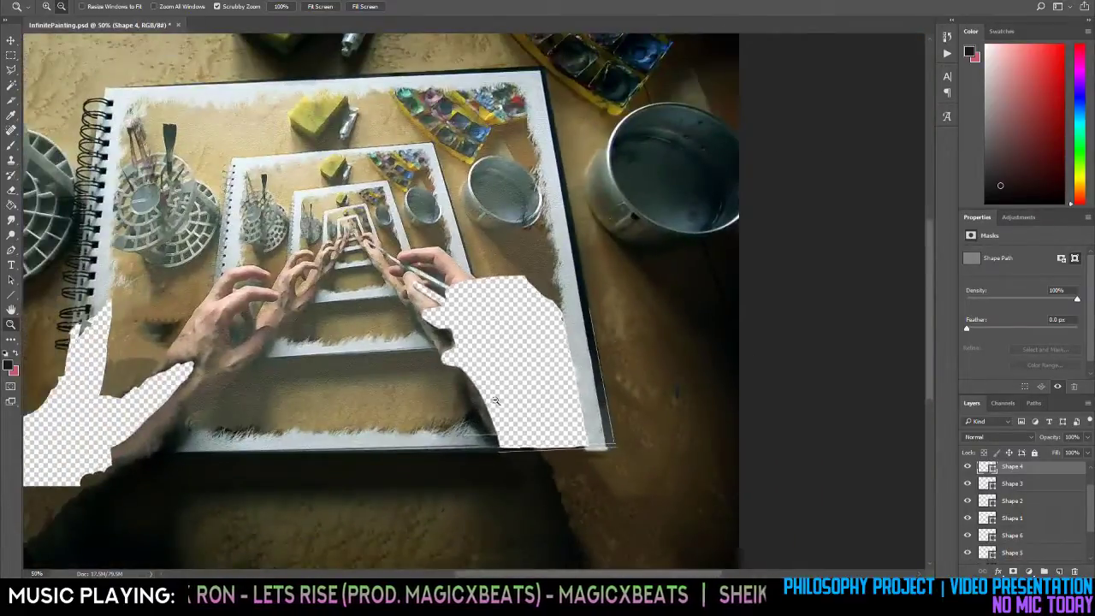
pyautogui.keyDown('alt'); pyautogui.click(396, 339); pyautogui.keyUp('alt')
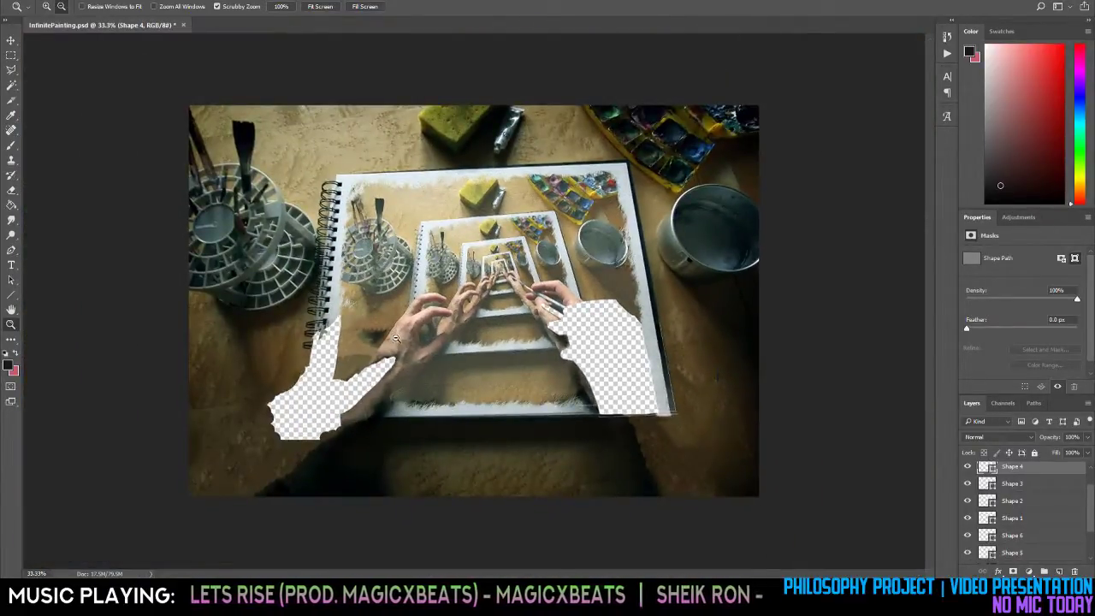
pyautogui.click(240, 385)
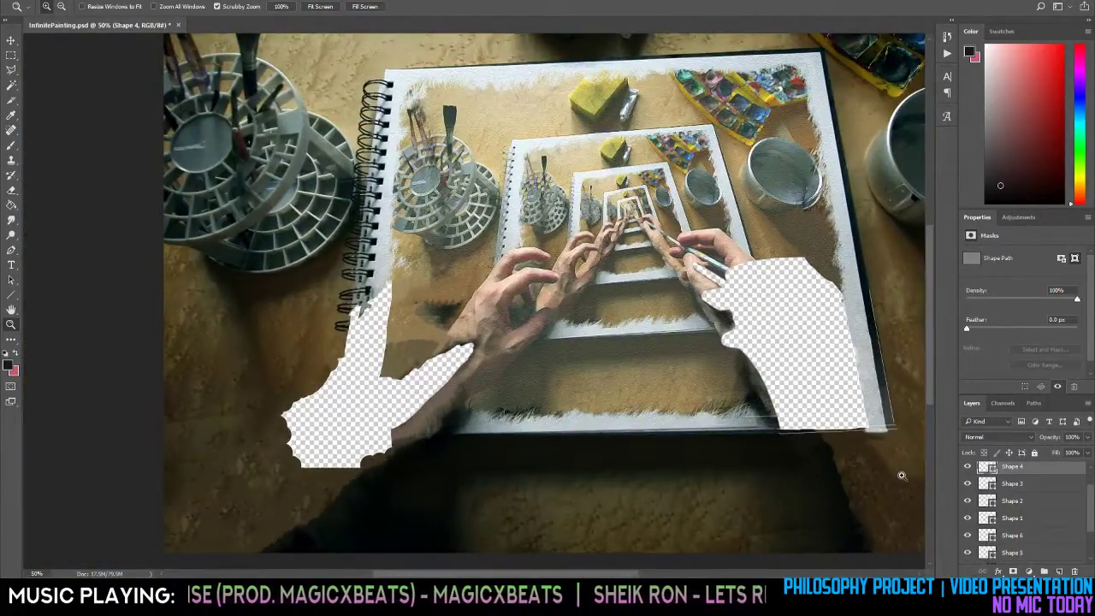
pyautogui.click(793, 375)
pyautogui.click(691, 239)
pyautogui.click(690, 240)
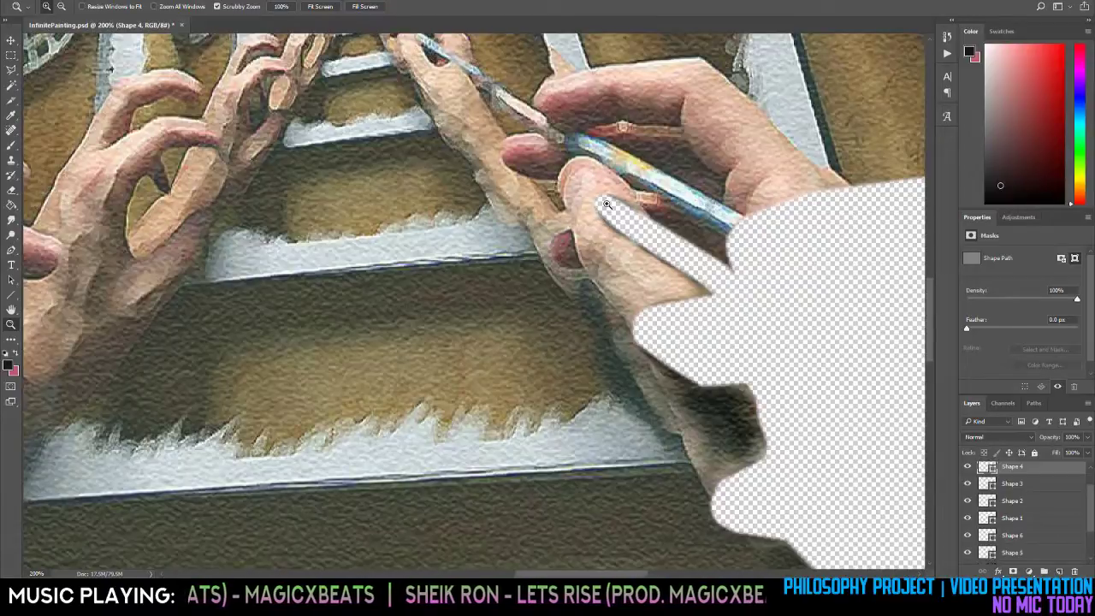
pyautogui.press('e')
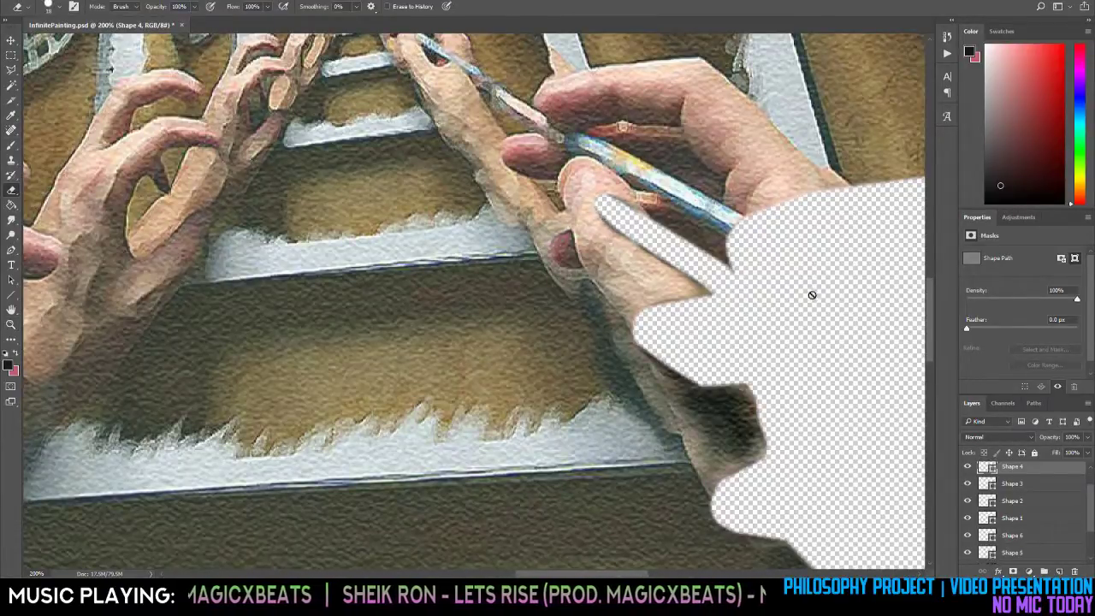
pyautogui.scroll(-2, 1032, 542)
pyautogui.click(1023, 525)
pyautogui.press('r')
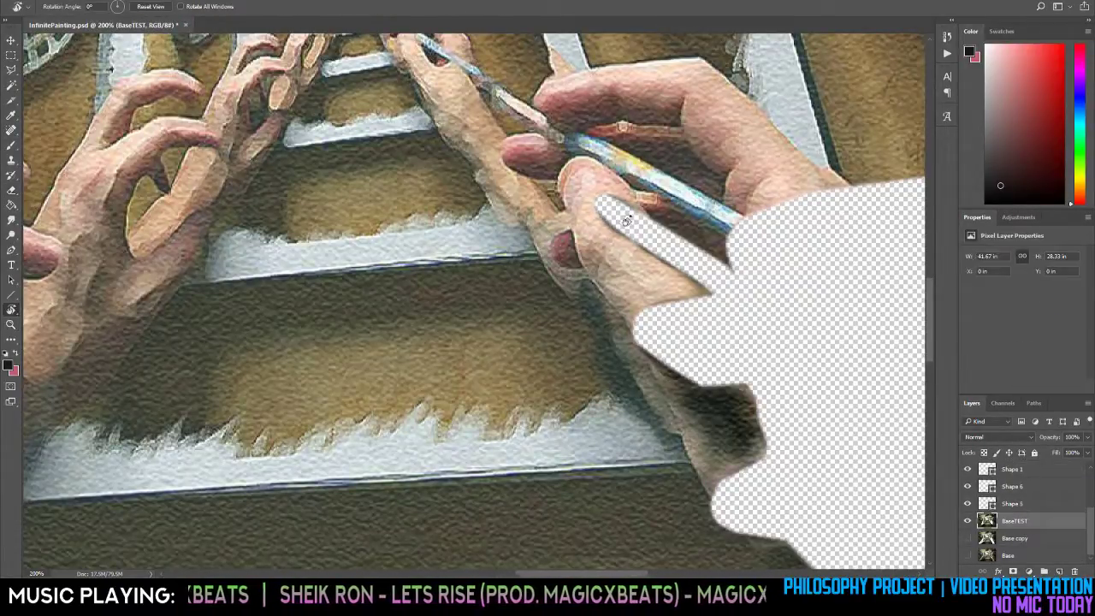
pyautogui.press('e')
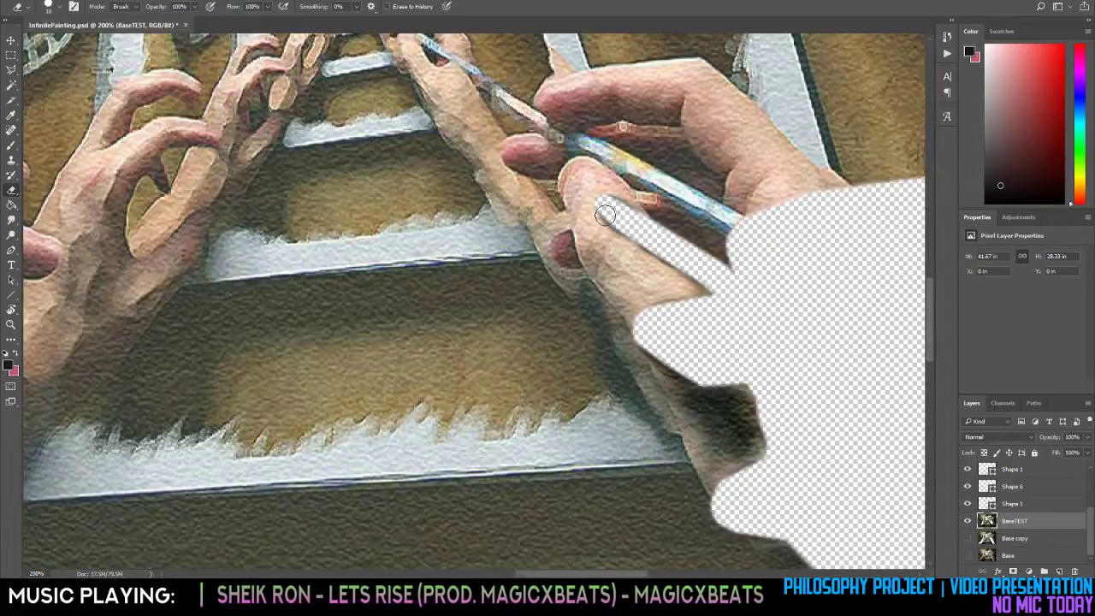
pyautogui.moveTo(598, 205)
pyautogui.mouseDown()
pyautogui.moveTo(722, 299)
pyautogui.moveTo(618, 206)
pyautogui.mouseUp()
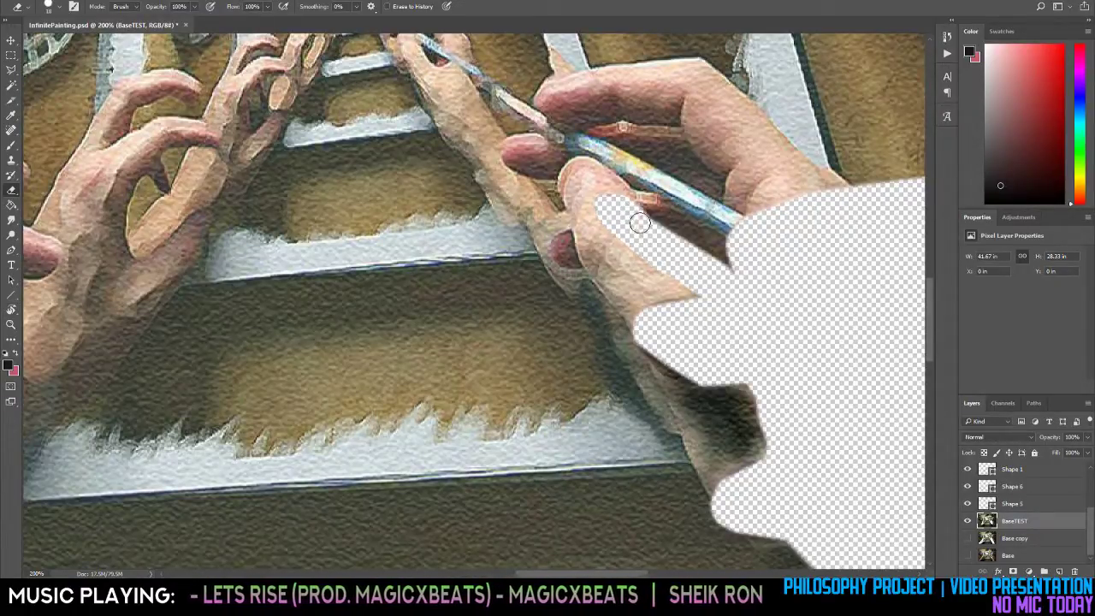
# Extend the painted right hand's thumb and palm into the right cutout with healing strokes on the BaseTEST layer.
pyautogui.press('j')
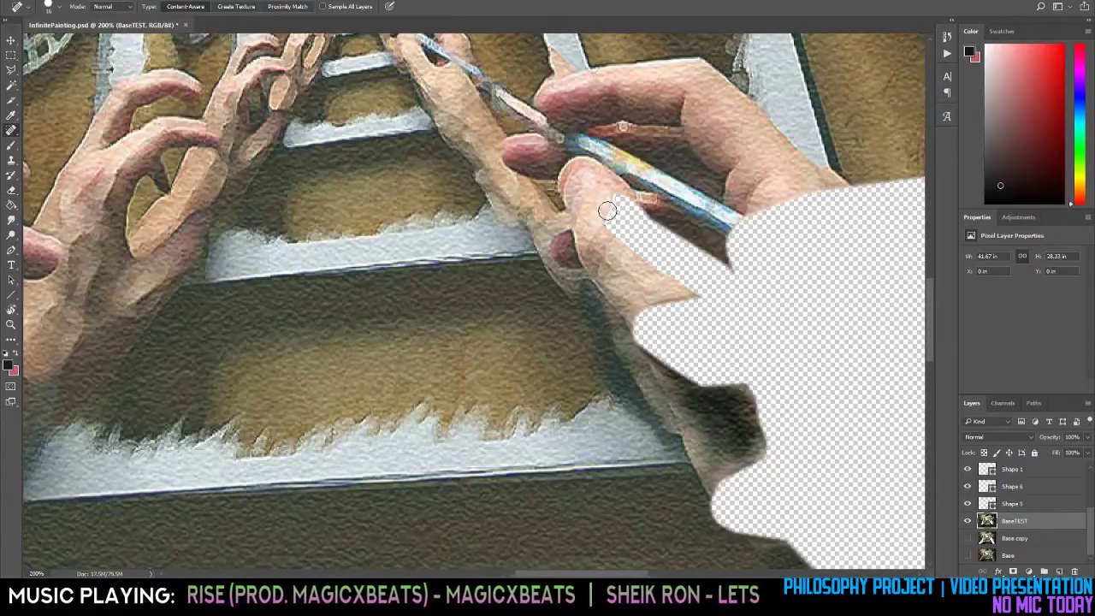
pyautogui.moveTo(612, 218)
pyautogui.mouseDown()
pyautogui.moveTo(644, 263)
pyautogui.moveTo(627, 229)
pyautogui.moveTo(678, 279)
pyautogui.mouseUp()
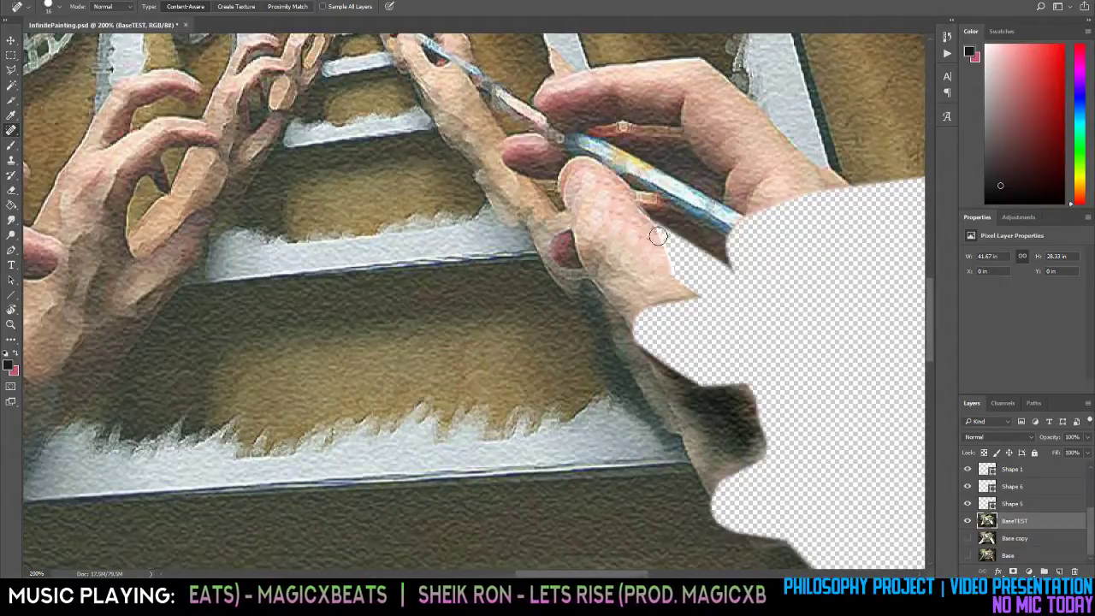
pyautogui.moveTo(649, 230); pyautogui.dragTo(698, 284)
pyautogui.moveTo(653, 255)
pyautogui.mouseDown()
pyautogui.moveTo(671, 285)
pyautogui.moveTo(723, 321)
pyautogui.moveTo(750, 306)
pyautogui.mouseUp()
pyautogui.press('z')
pyautogui.keyDown('alt'); pyautogui.click(716, 321); pyautogui.keyUp('alt')
pyautogui.keyDown('alt'); pyautogui.click(717, 327); pyautogui.keyUp('alt')
pyautogui.keyDown('alt'); pyautogui.click(716, 328); pyautogui.keyUp('alt')
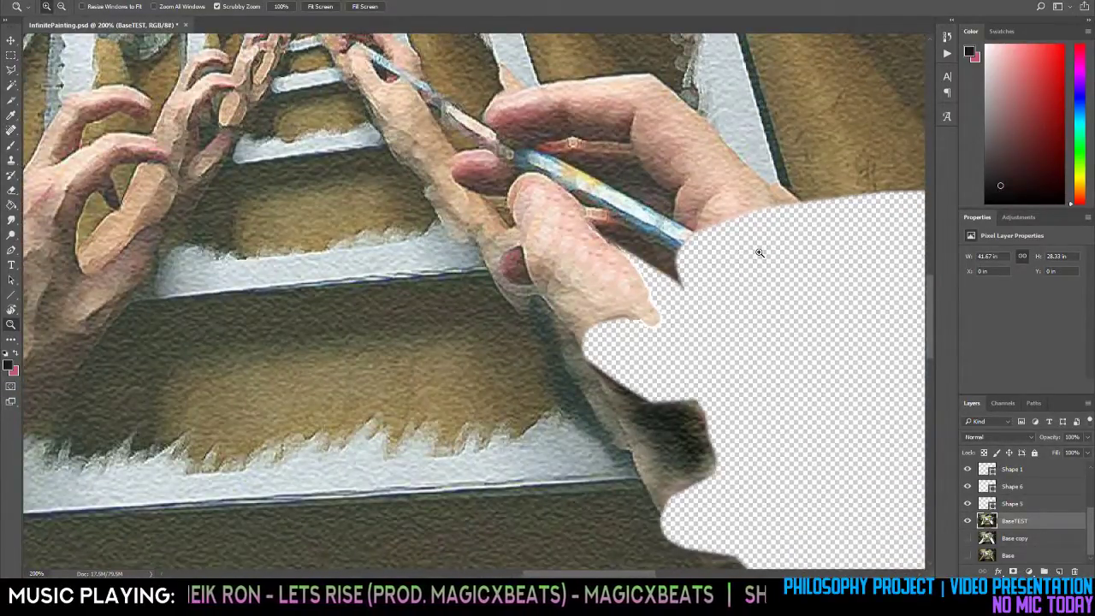
# Compare the right cutout with the original hand by toggling the Cutout Parts group's visibility, leaving the group hidden.
pyautogui.press('e')
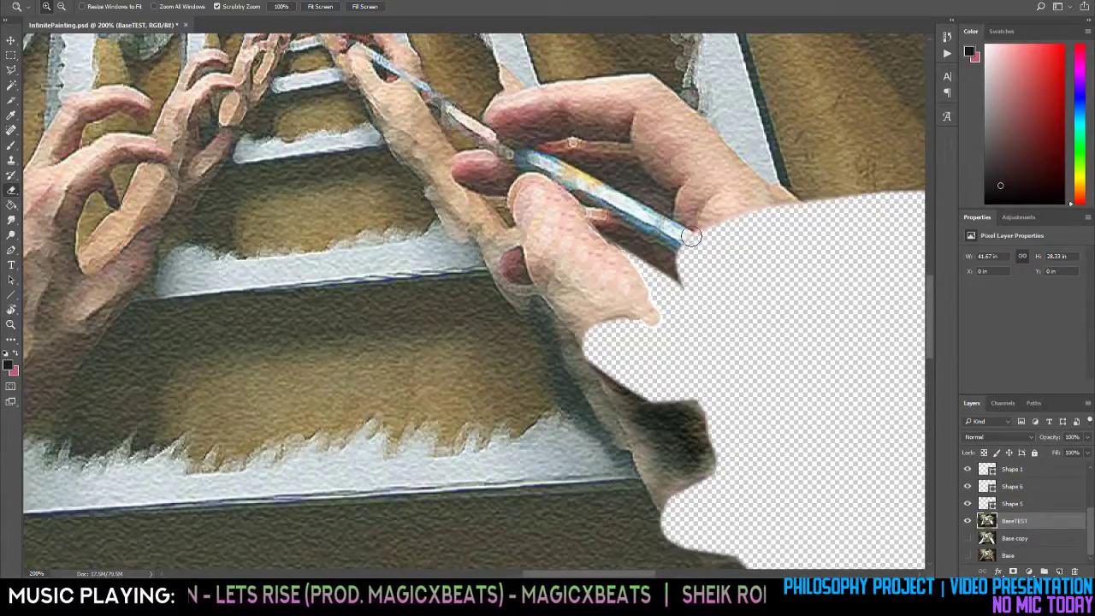
pyautogui.press('z')
pyautogui.keyDown('alt'); pyautogui.click(698, 247); pyautogui.keyUp('alt')
pyautogui.keyDown('alt'); pyautogui.click(697, 246); pyautogui.keyUp('alt')
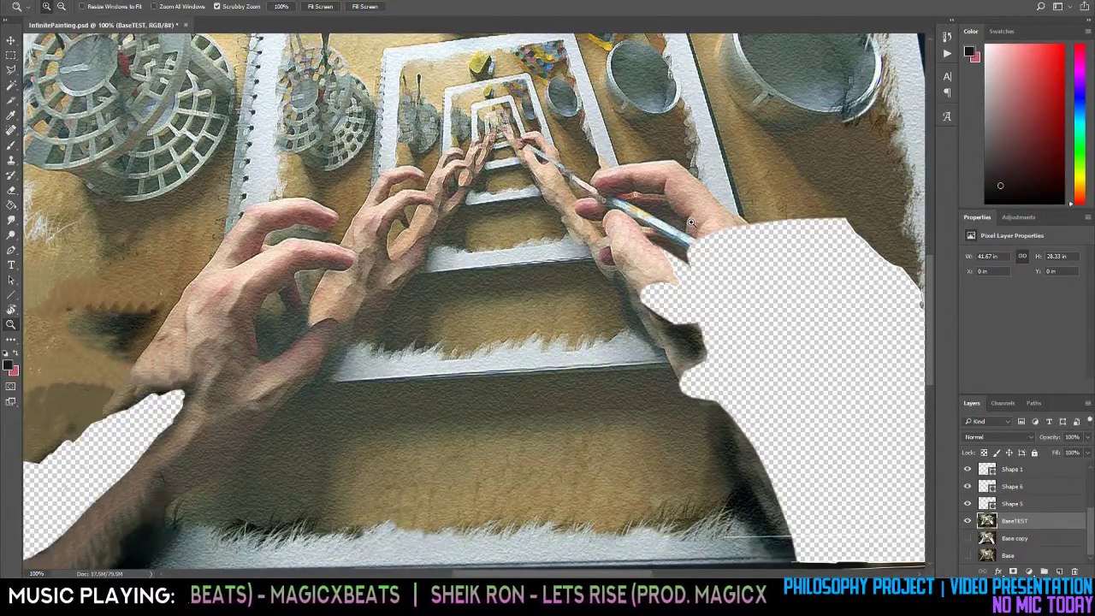
pyautogui.click(781, 339)
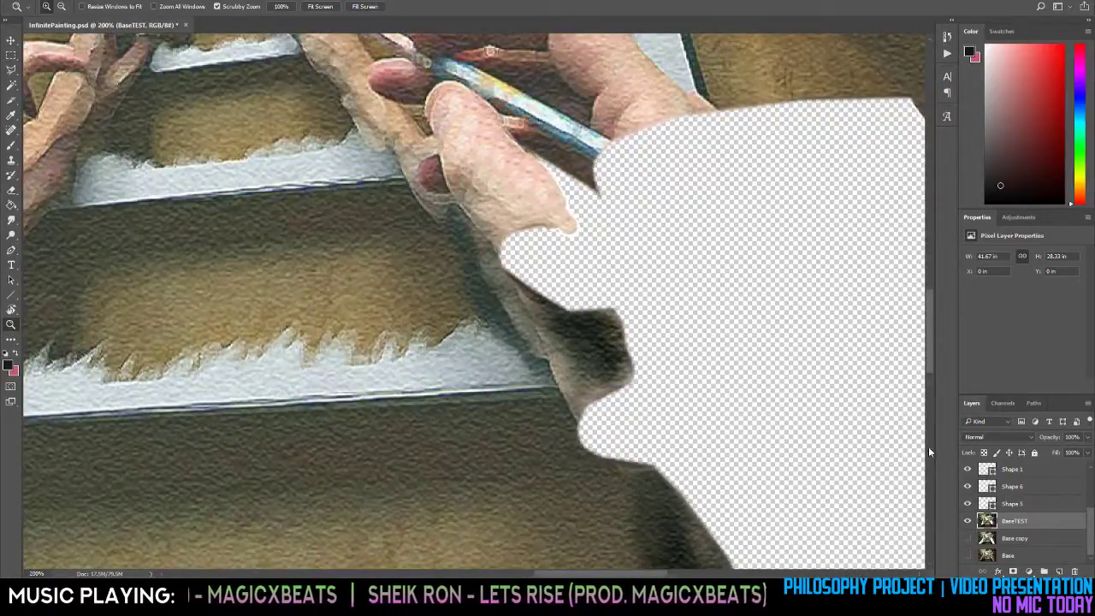
pyautogui.scroll(2, 970, 513)
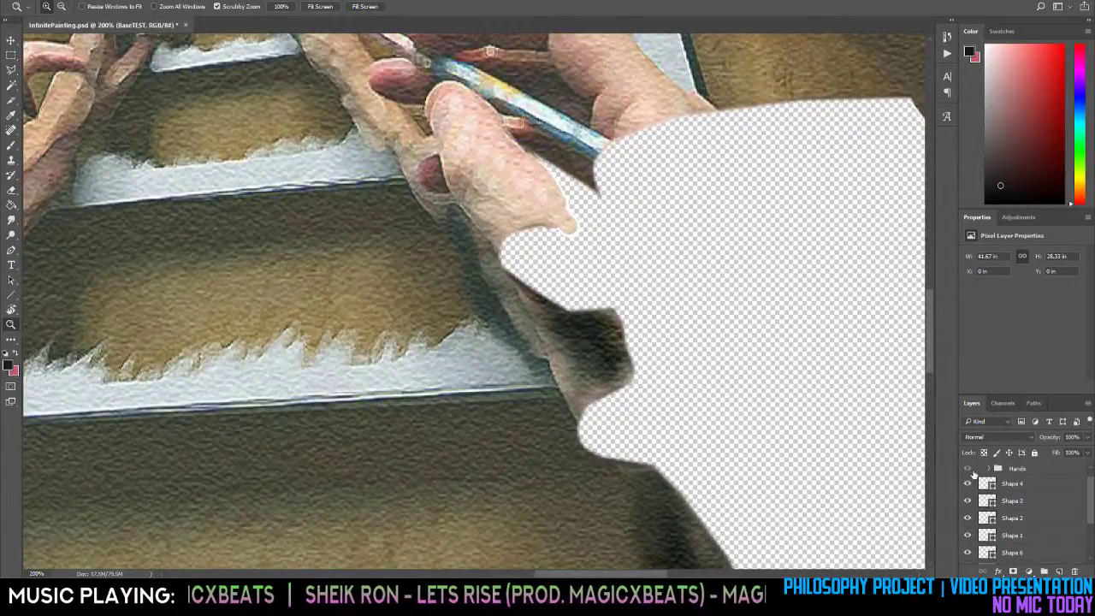
pyautogui.scroll(1, 973, 476)
pyautogui.click(968, 468)
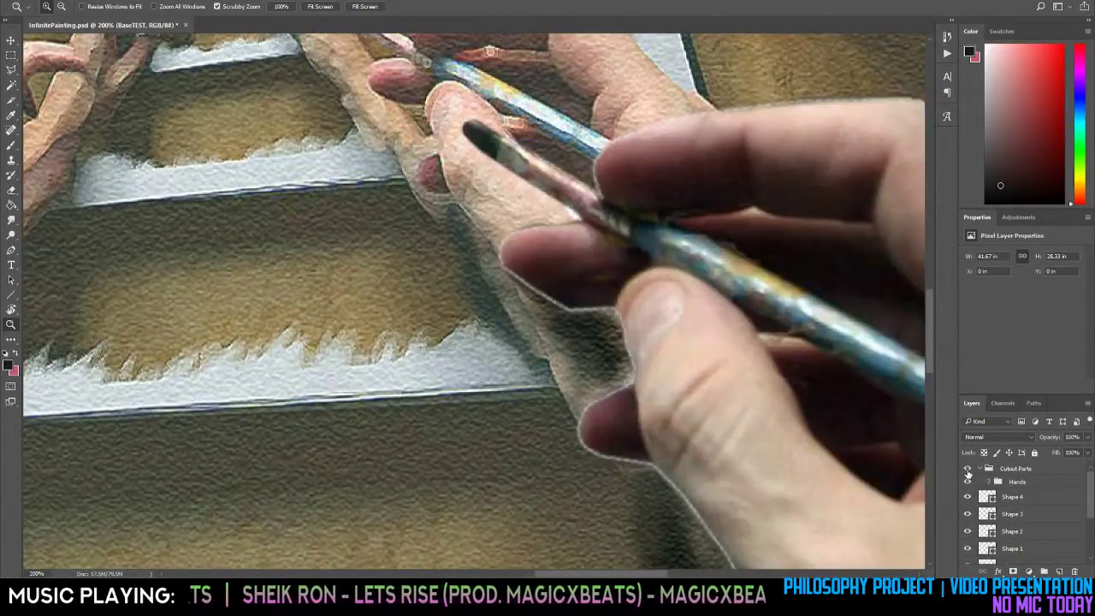
pyautogui.click(967, 469)
pyautogui.click(967, 469)
pyautogui.click(968, 469)
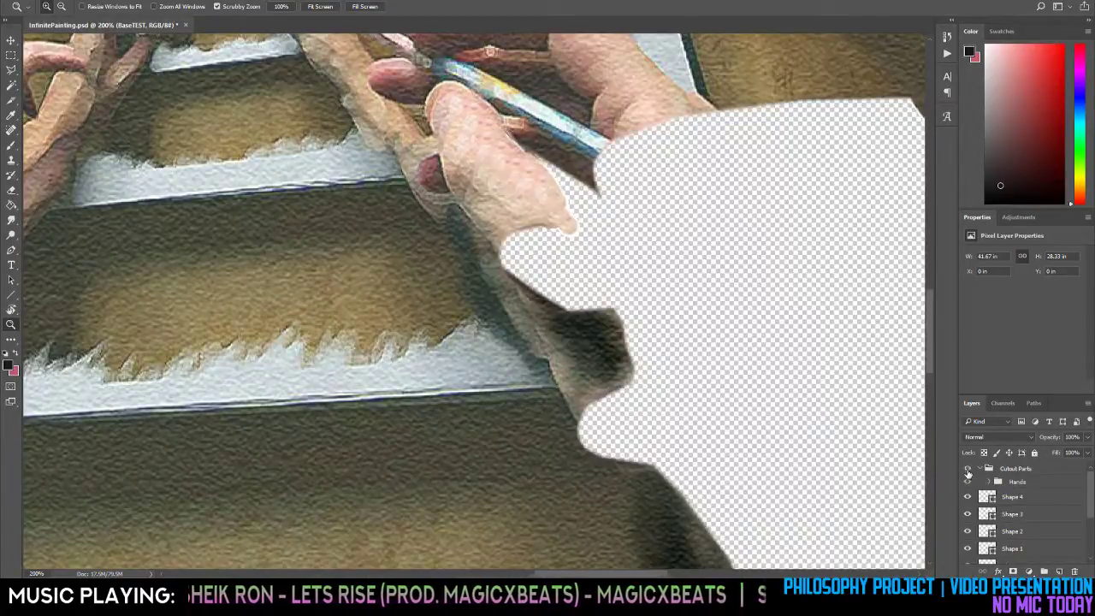
pyautogui.click(967, 469)
pyautogui.click(968, 468)
pyautogui.click(968, 469)
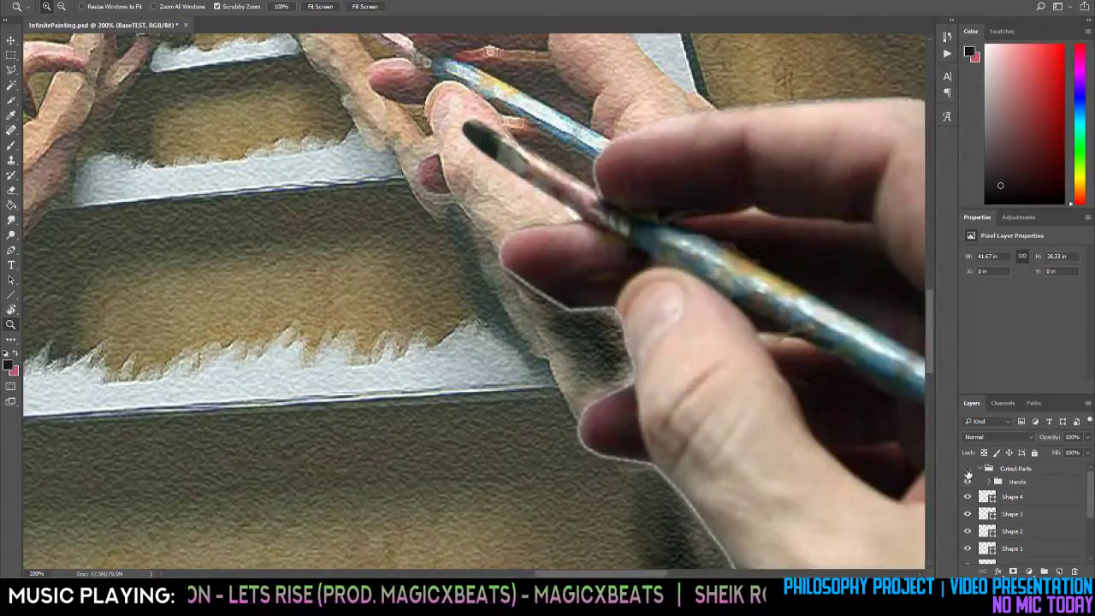
pyautogui.click(967, 468)
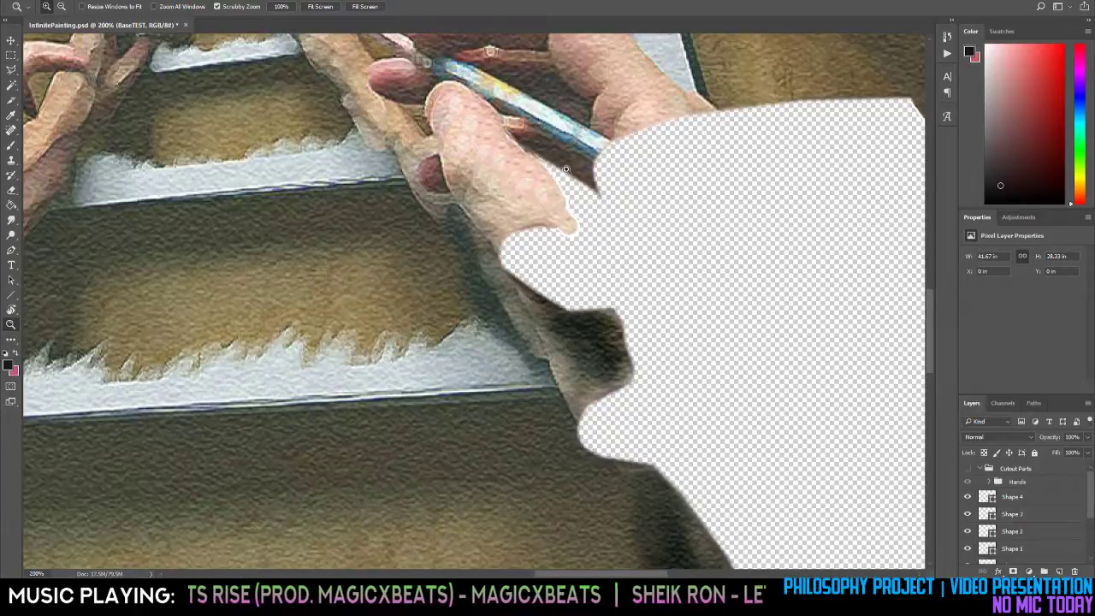
# Heal the painted brush handle's end, the right hand's wrist edge and the adjoining desk strip into the cutout.
pyautogui.press('h')
pyautogui.moveTo(566, 169)
pyautogui.mouseDown()
pyautogui.moveTo(529, 292)
pyautogui.moveTo(590, 340)
pyautogui.moveTo(572, 327)
pyautogui.mouseUp()
pyautogui.press('j')
pyautogui.click(573, 332)
pyautogui.moveTo(555, 281)
pyautogui.mouseDown()
pyautogui.moveTo(603, 301)
pyautogui.moveTo(580, 280)
pyautogui.moveTo(655, 280)
pyautogui.moveTo(618, 280)
pyautogui.moveTo(631, 268)
pyautogui.moveTo(725, 277)
pyautogui.mouseUp()
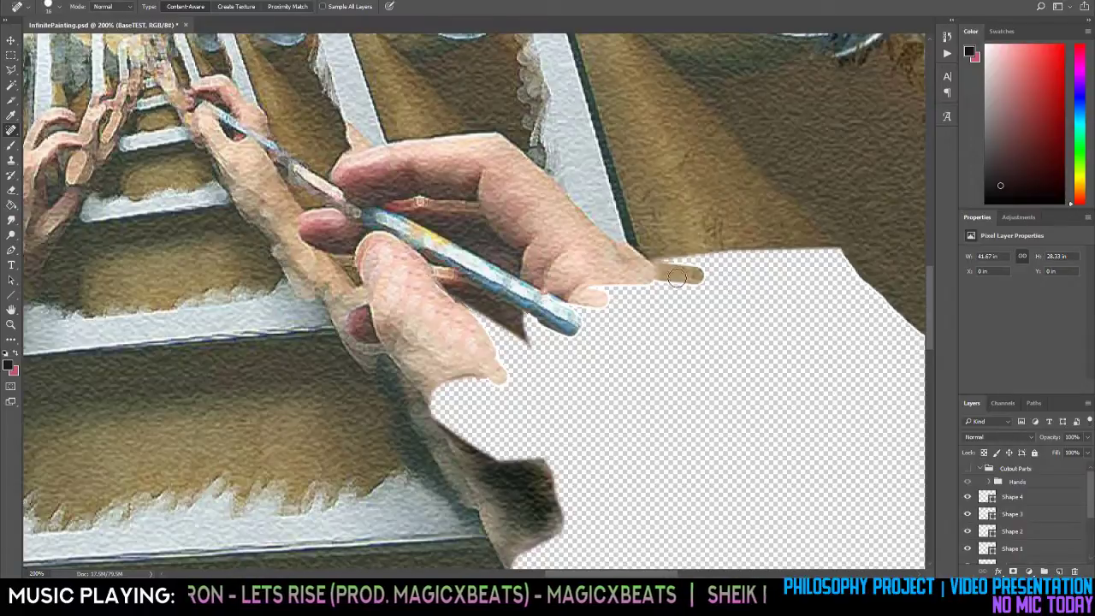
# Heal the painted desk along the right cutout's slanted edge up to the notebook's white page border.
pyautogui.press('z')
pyautogui.keyDown('alt'); pyautogui.click(813, 246); pyautogui.keyUp('alt')
pyautogui.keyDown('alt'); pyautogui.click(813, 246); pyautogui.keyUp('alt')
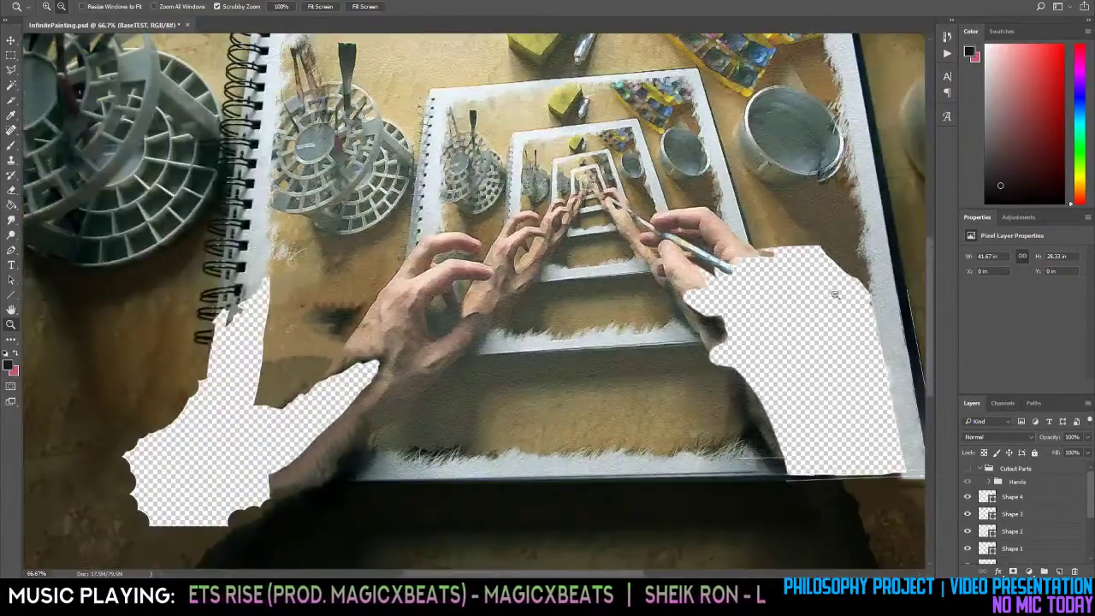
pyautogui.keyDown('alt'); pyautogui.click(882, 295); pyautogui.keyUp('alt')
pyautogui.keyDown('alt'); pyautogui.click(864, 307); pyautogui.keyUp('alt')
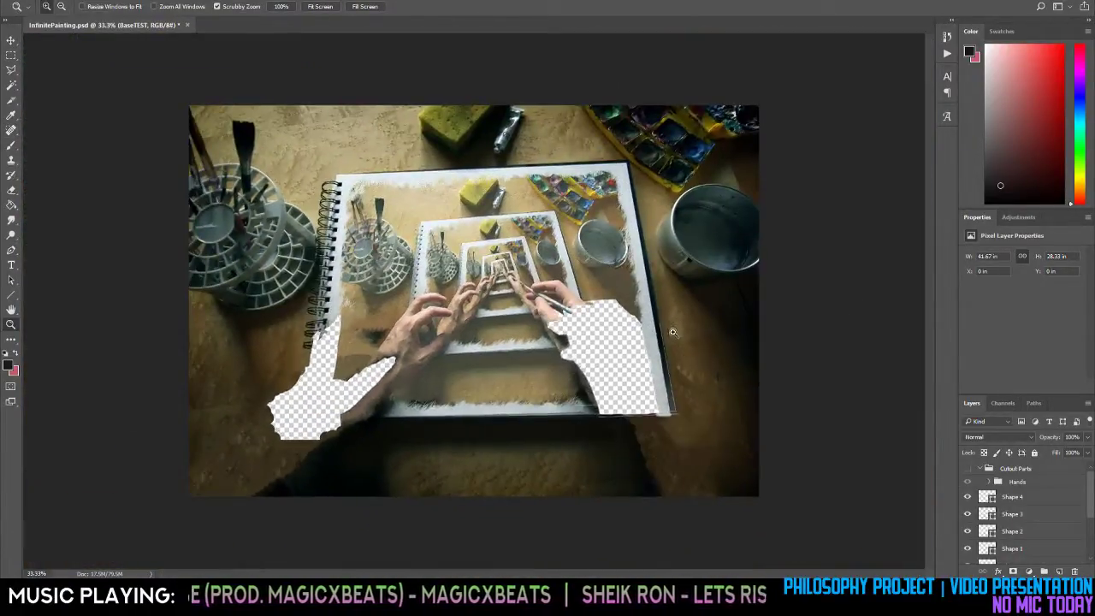
pyautogui.click(674, 332)
pyautogui.click(732, 323)
pyautogui.click(551, 306)
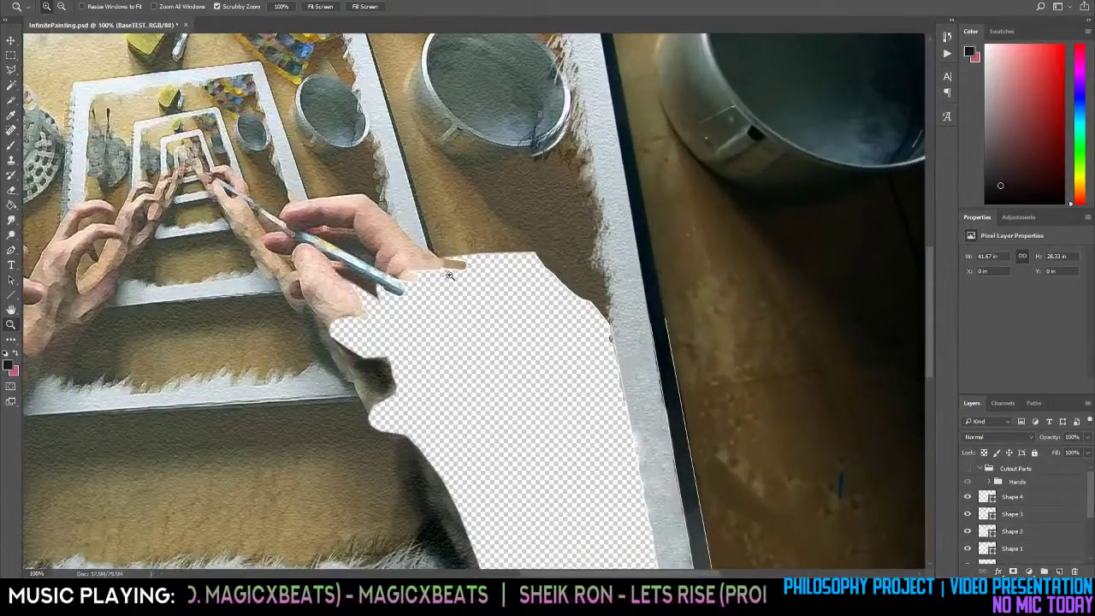
pyautogui.press('j')
pyautogui.moveTo(453, 254)
pyautogui.mouseDown()
pyautogui.moveTo(483, 277)
pyautogui.moveTo(552, 250)
pyautogui.moveTo(603, 324)
pyautogui.mouseUp()
pyautogui.moveTo(532, 255); pyautogui.dragTo(586, 299)
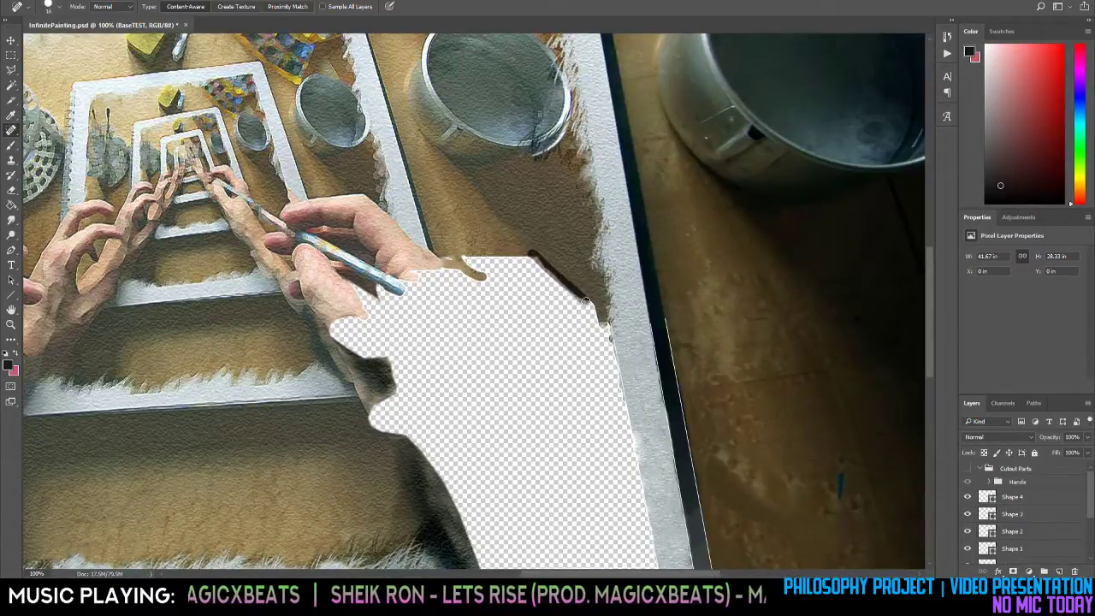
pyautogui.moveTo(518, 249)
pyautogui.mouseDown()
pyautogui.moveTo(589, 300)
pyautogui.moveTo(608, 331)
pyautogui.mouseUp()
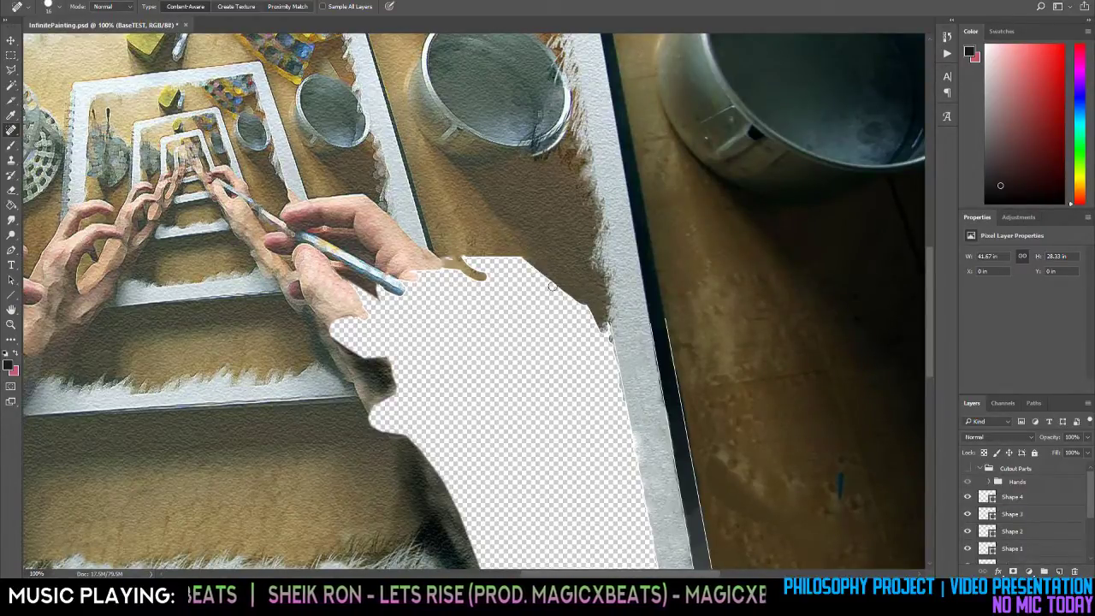
# Extend the painted desk downward into the cutout between the painted right hand's wrist and the white page border.
pyautogui.moveTo(462, 254)
pyautogui.mouseDown()
pyautogui.moveTo(487, 282)
pyautogui.moveTo(480, 266)
pyautogui.moveTo(534, 258)
pyautogui.moveTo(473, 264)
pyautogui.moveTo(568, 275)
pyautogui.moveTo(521, 270)
pyautogui.moveTo(510, 257)
pyautogui.moveTo(552, 268)
pyautogui.mouseUp()
pyautogui.moveTo(484, 265); pyautogui.dragTo(567, 280)
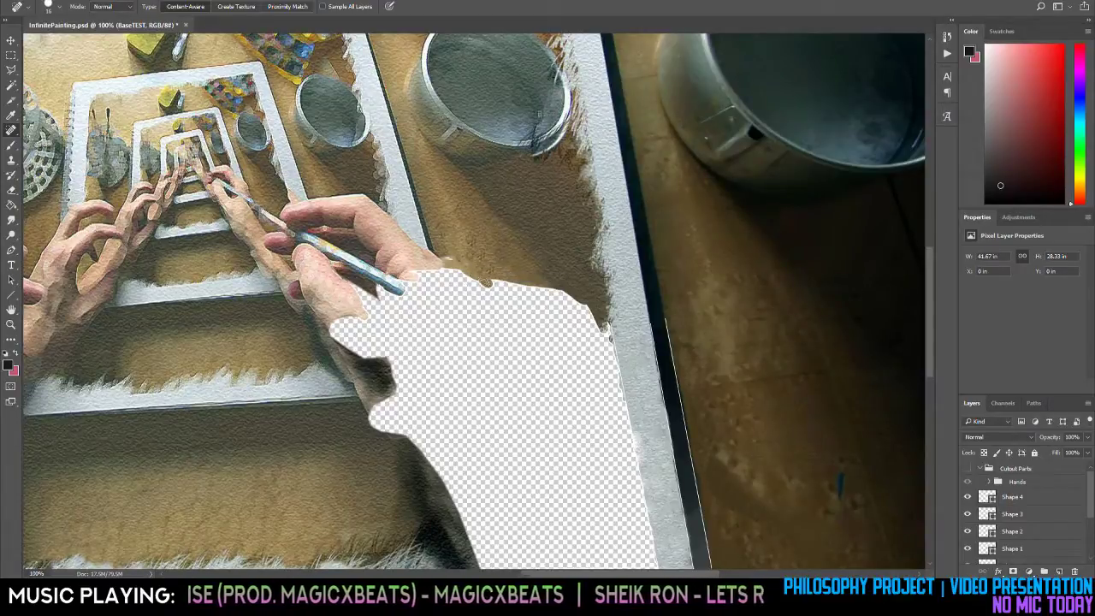
pyautogui.moveTo(479, 281)
pyautogui.mouseDown()
pyautogui.moveTo(572, 292)
pyautogui.moveTo(488, 286)
pyautogui.moveTo(576, 298)
pyautogui.moveTo(595, 309)
pyautogui.moveTo(490, 289)
pyautogui.moveTo(526, 287)
pyautogui.moveTo(611, 343)
pyautogui.mouseUp()
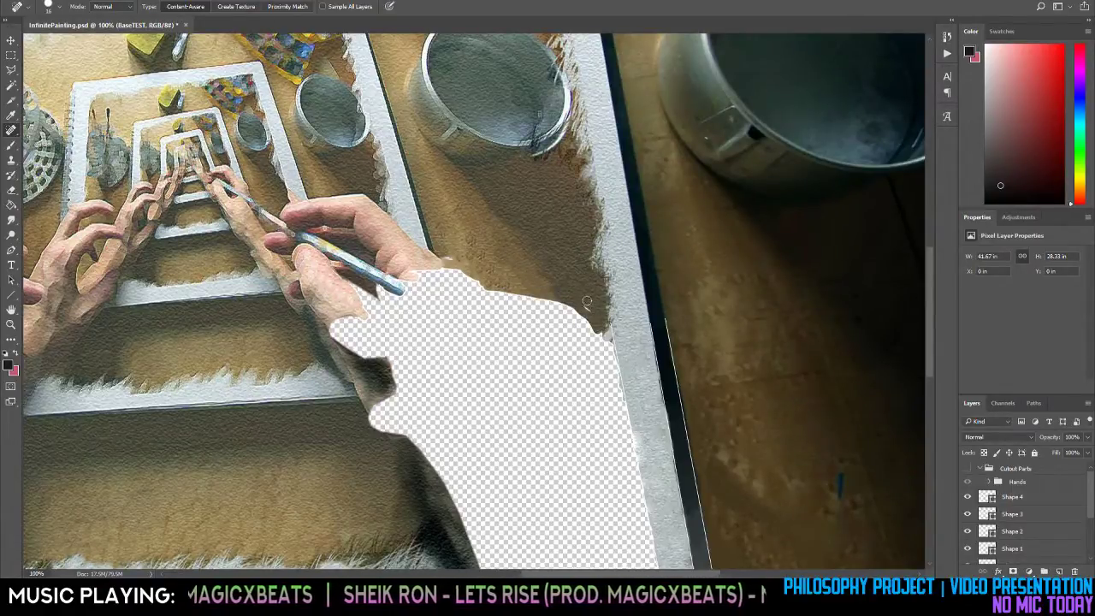
pyautogui.moveTo(586, 296); pyautogui.dragTo(600, 336)
# Clean up the cutout corner where the painted desk meets the white page border by alternately erasing and healing it.
pyautogui.press('e')
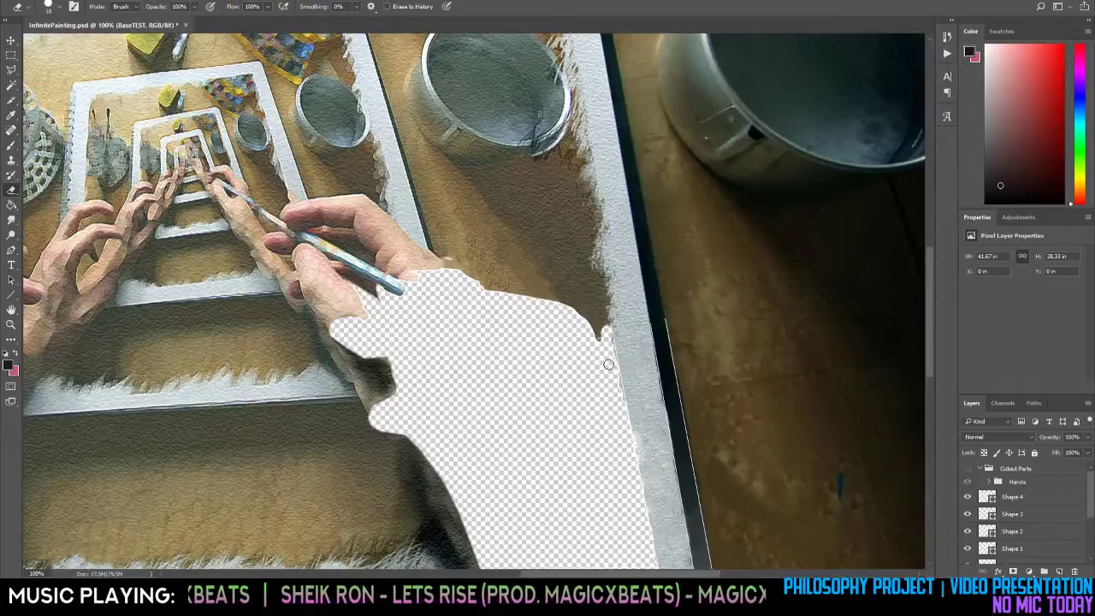
pyautogui.press('j')
pyautogui.moveTo(593, 304); pyautogui.dragTo(599, 326)
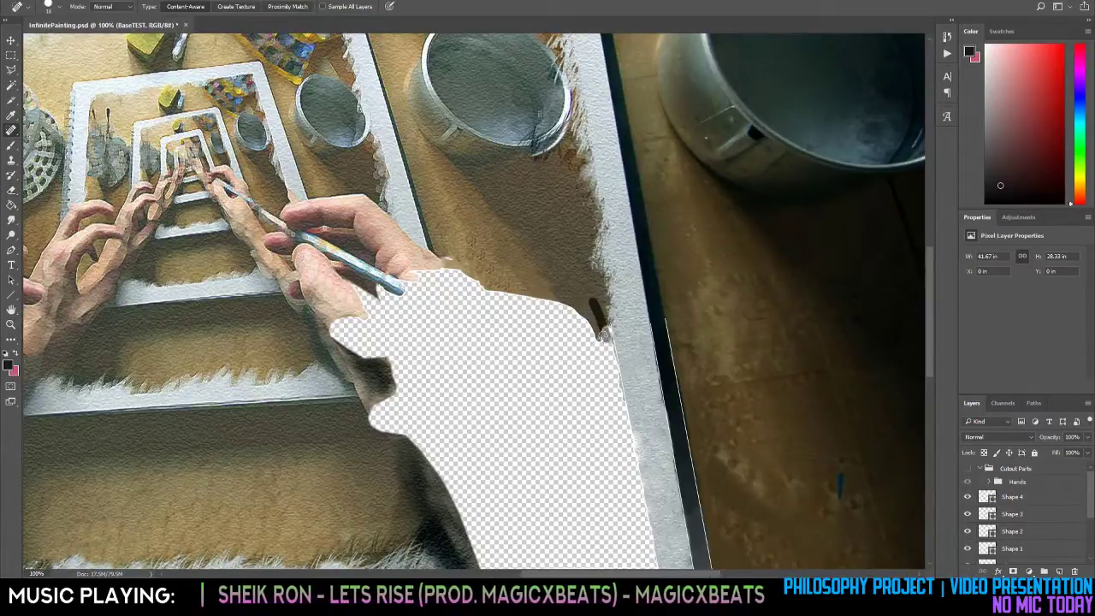
pyautogui.press('e')
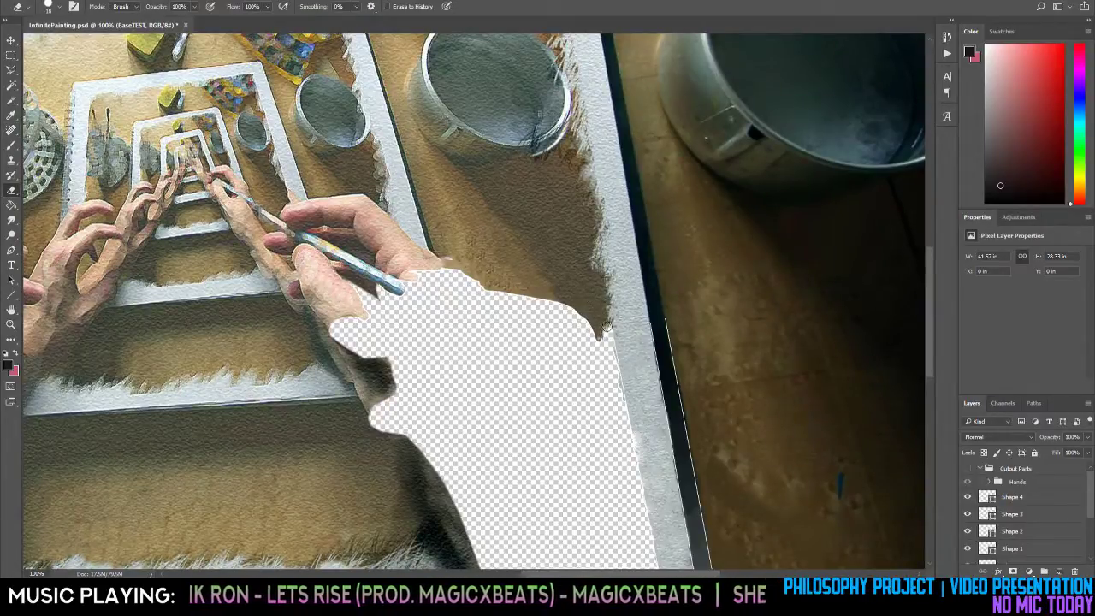
pyautogui.press('j')
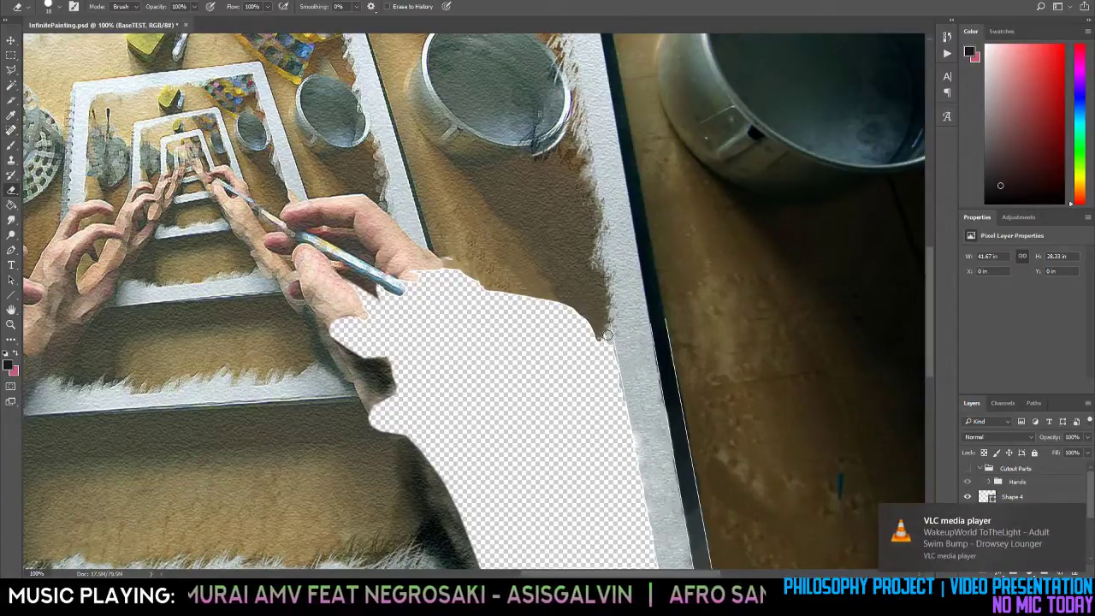
pyautogui.press('e')
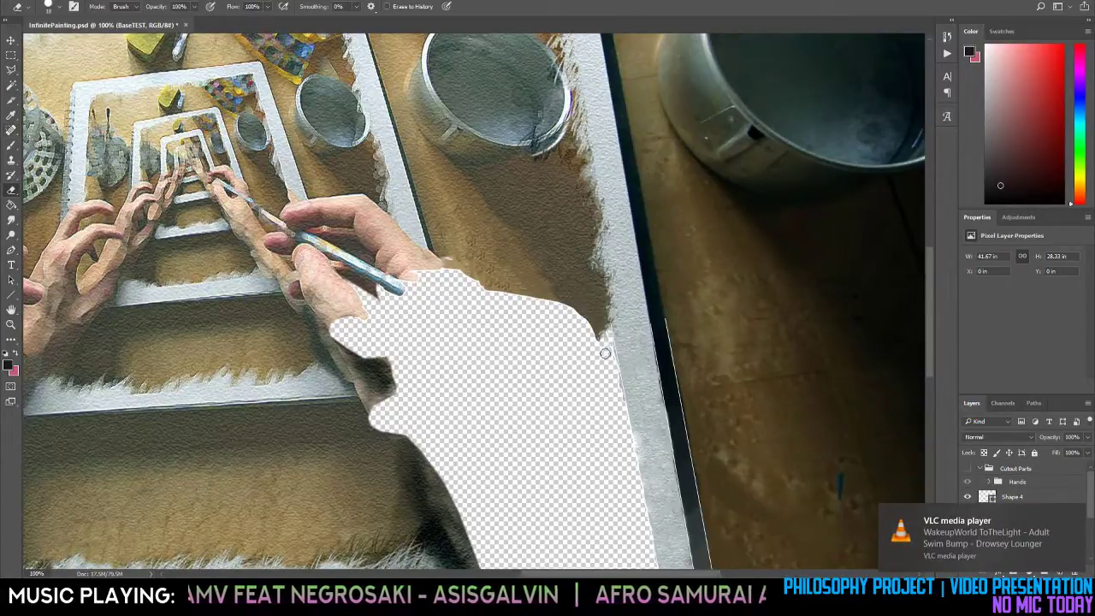
pyautogui.press('j')
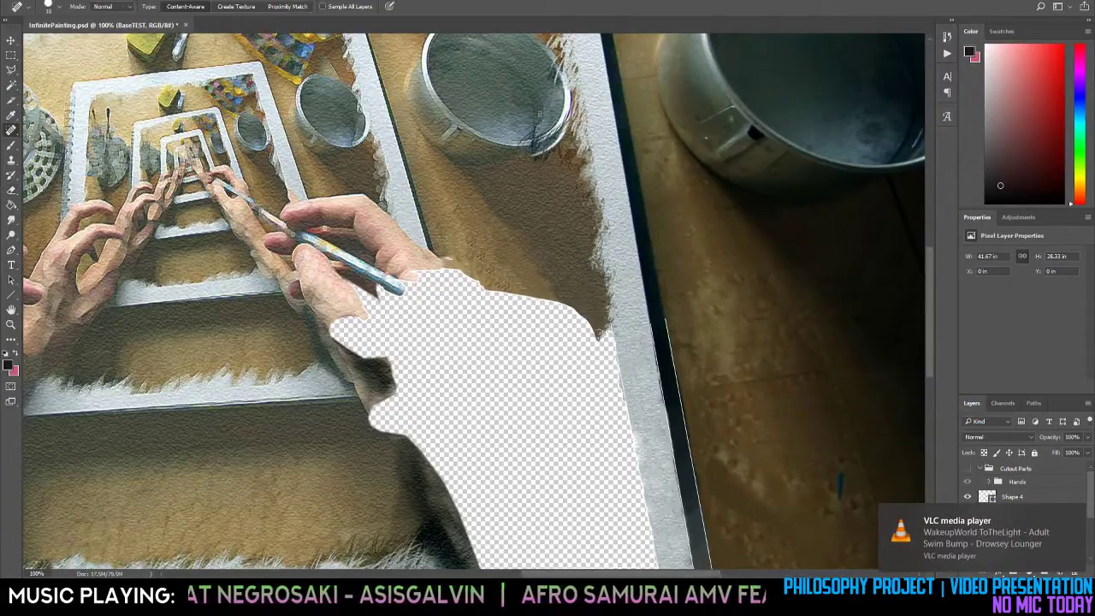
pyautogui.press('e')
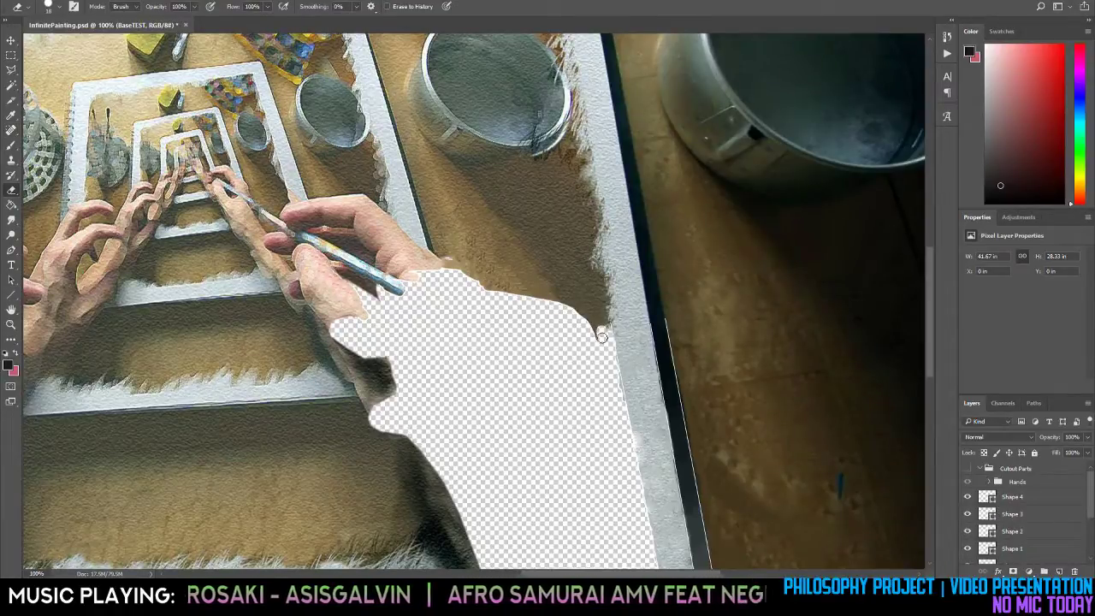
pyautogui.press('j')
pyautogui.press('e')
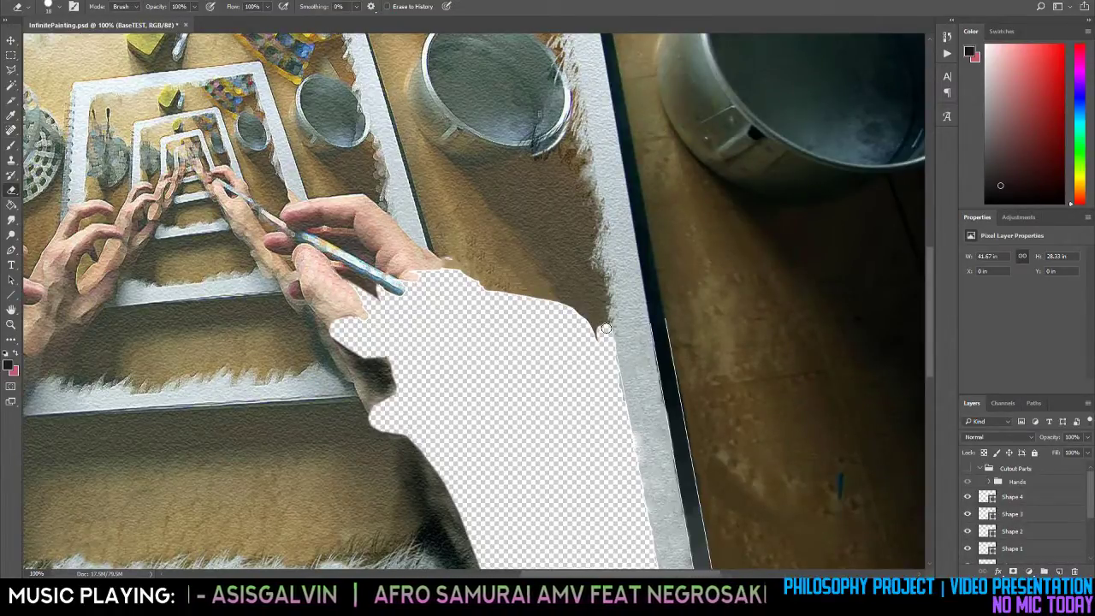
pyautogui.press('j')
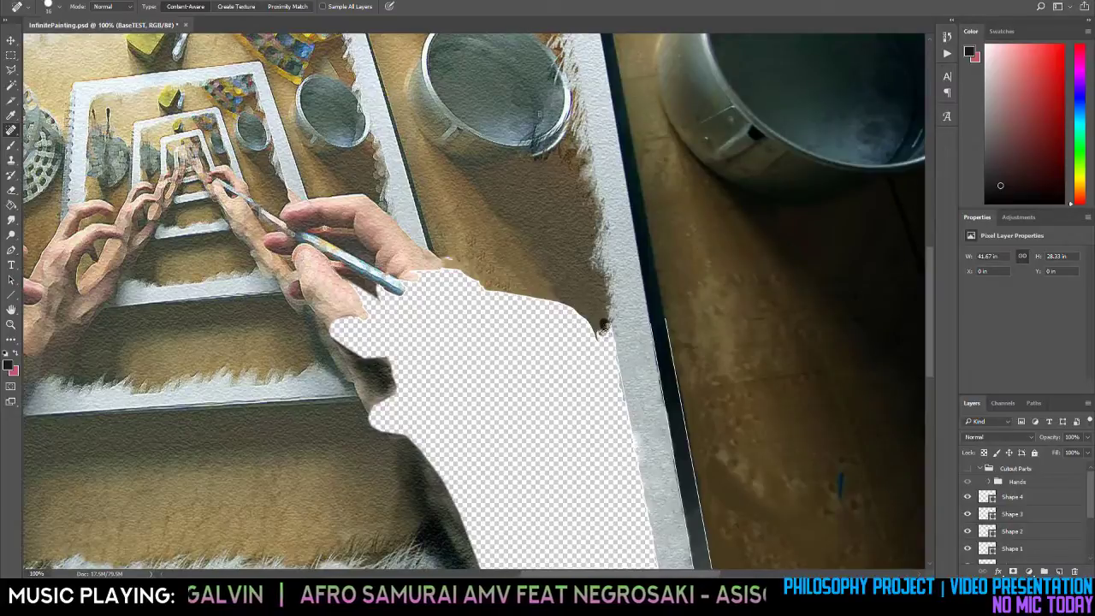
pyautogui.press('e')
pyautogui.moveTo(603, 333); pyautogui.dragTo(608, 332)
pyautogui.press('j')
pyautogui.click(597, 328)
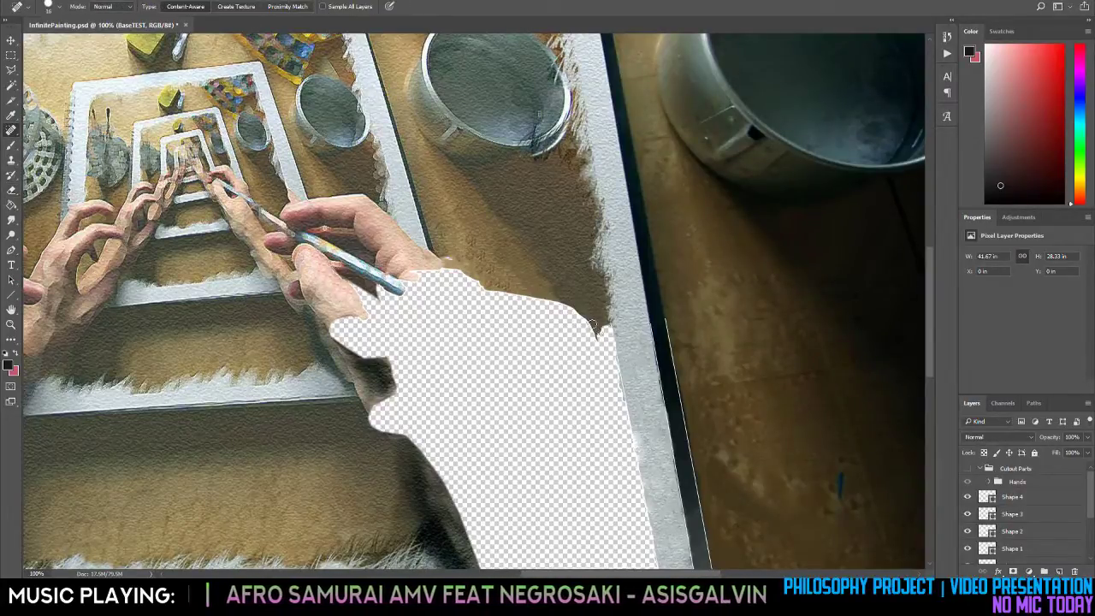
pyautogui.press('e')
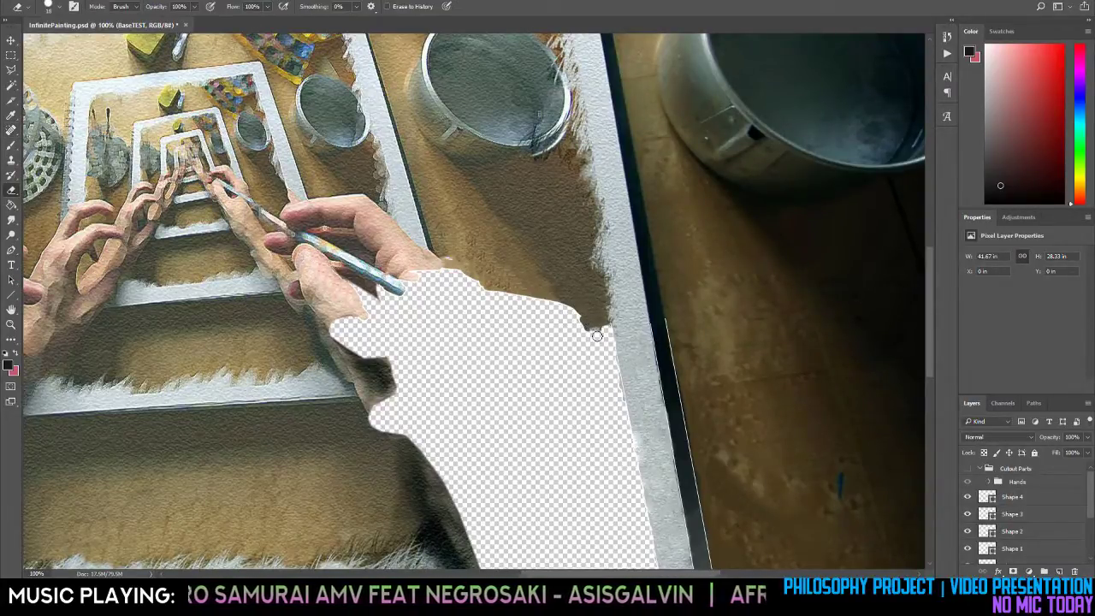
pyautogui.press('j')
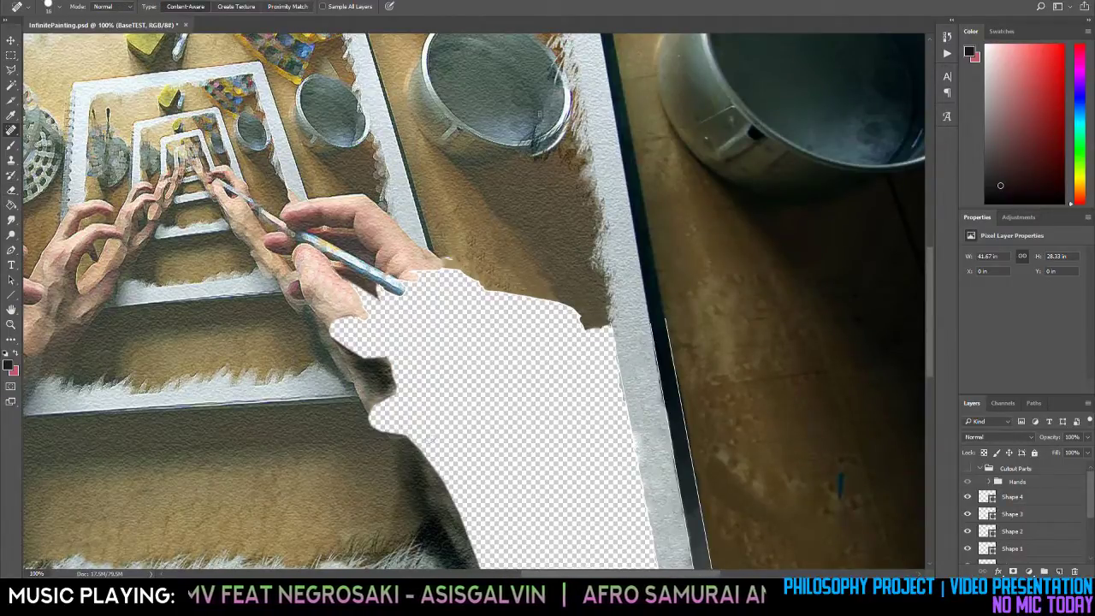
# Extend the painted desk further into the cutout with short healing strokes just beside the cleaned-up corner.
pyautogui.scroll(-3, 484, 460)
pyautogui.scroll(4, 473, 419)
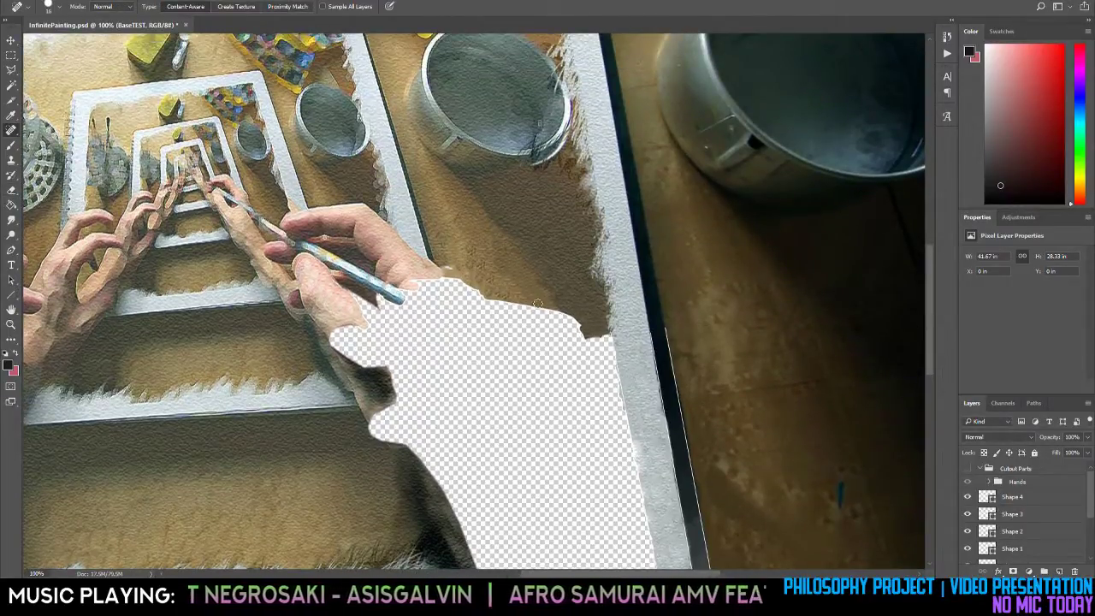
pyautogui.moveTo(537, 303)
pyautogui.mouseDown()
pyautogui.moveTo(584, 340)
pyautogui.moveTo(572, 342)
pyautogui.mouseUp()
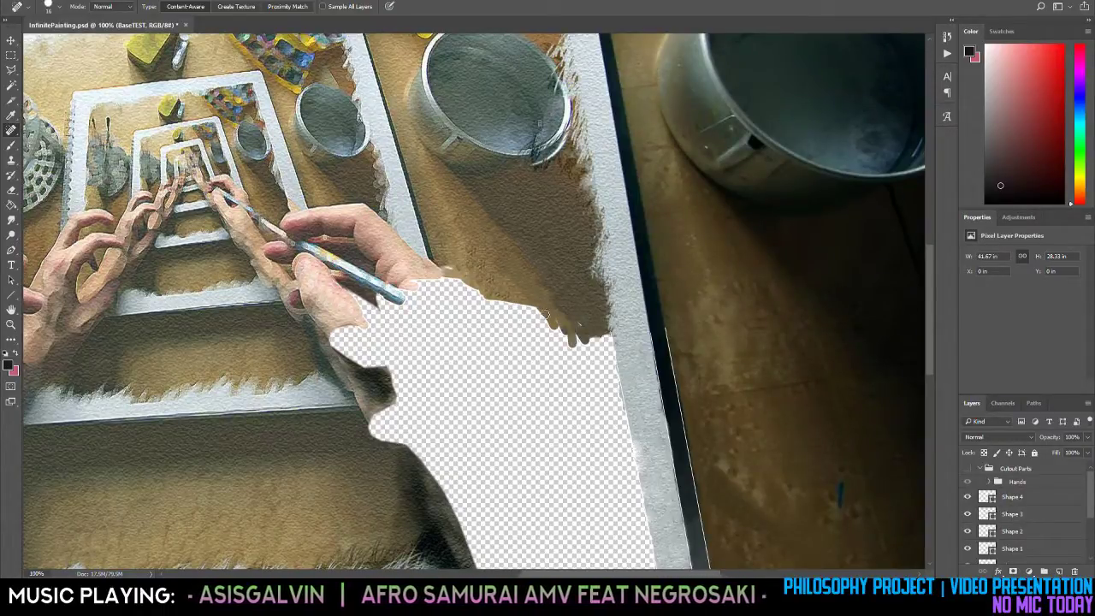
pyautogui.moveTo(535, 306); pyautogui.dragTo(549, 329)
pyautogui.press('z')
pyautogui.keyDown('alt'); pyautogui.click(519, 347); pyautogui.keyUp('alt')
pyautogui.keyDown('alt'); pyautogui.click(519, 347); pyautogui.keyUp('alt')
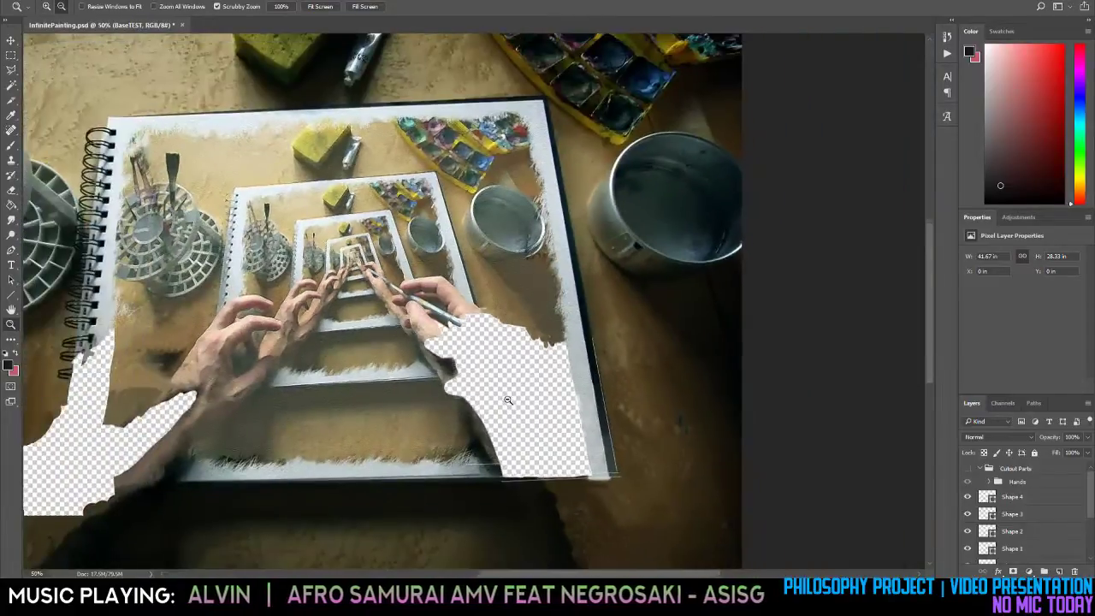
pyautogui.keyDown('alt'); pyautogui.click(97, 405); pyautogui.keyUp('alt')
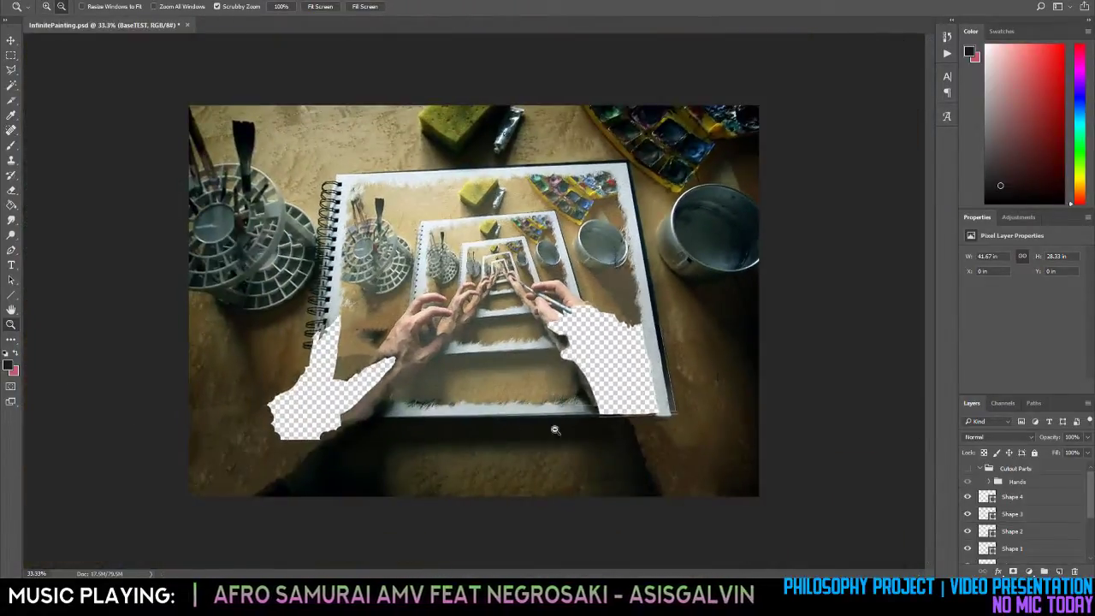
# Swap the foreground and background colours and save the document.
pyautogui.click(604, 381)
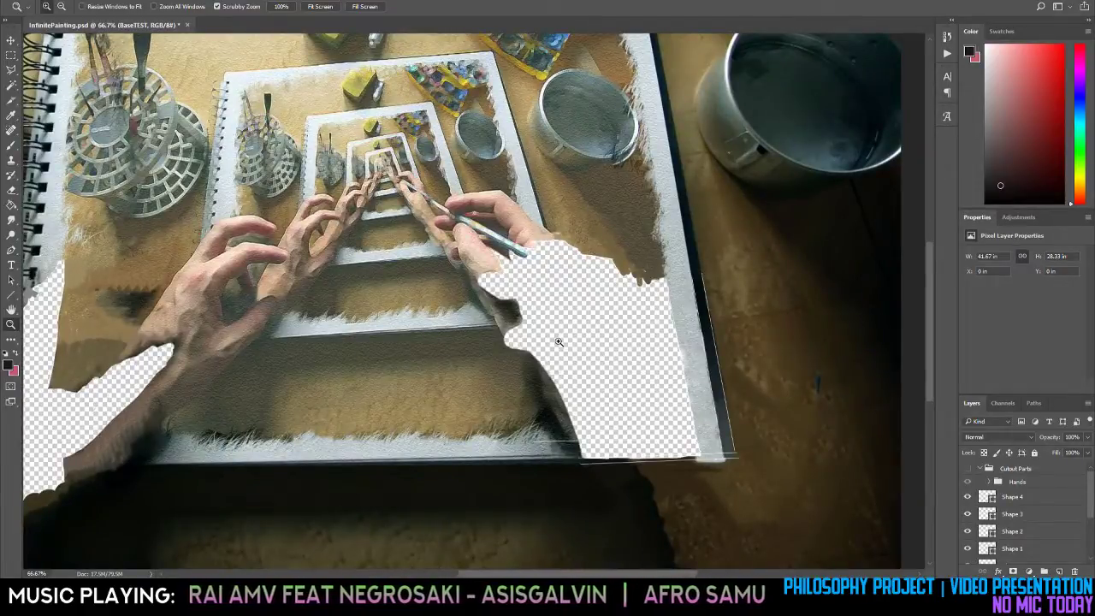
pyautogui.click(558, 341)
pyautogui.press('x')
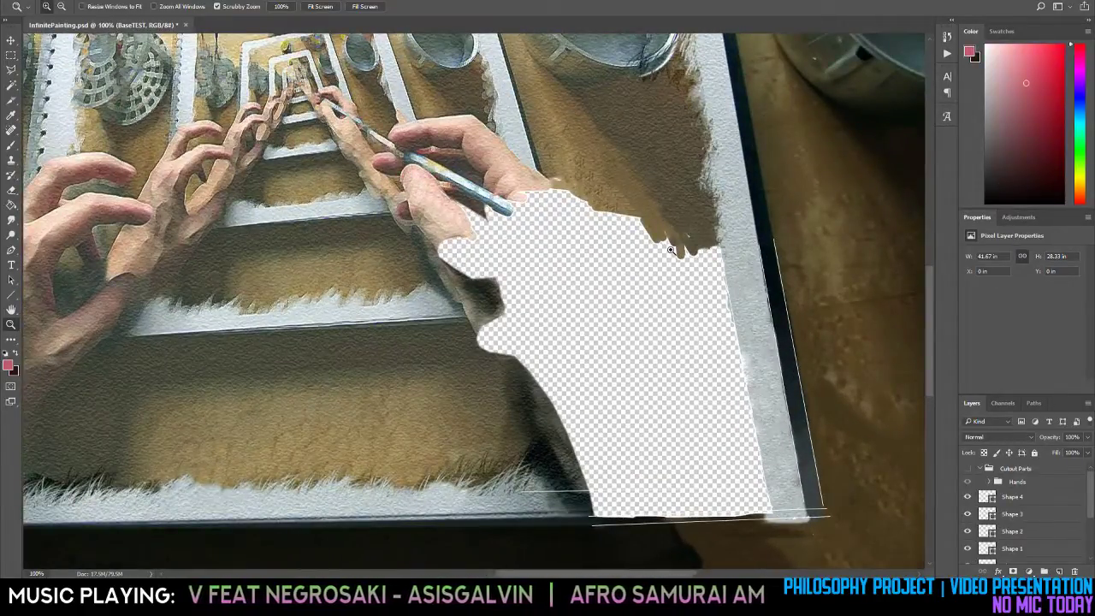
pyautogui.hotkey('ctrl', 's')
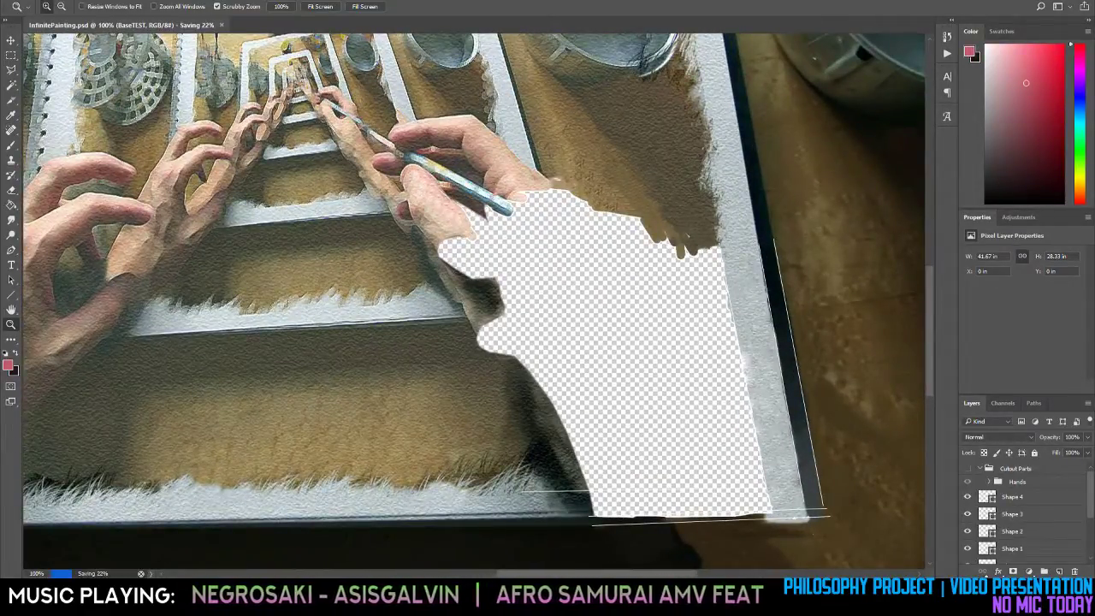
# Heal the painted right hand's palm below the thumb downward into the cutout, covering its notched edge.
pyautogui.scroll(-2, 640, 223)
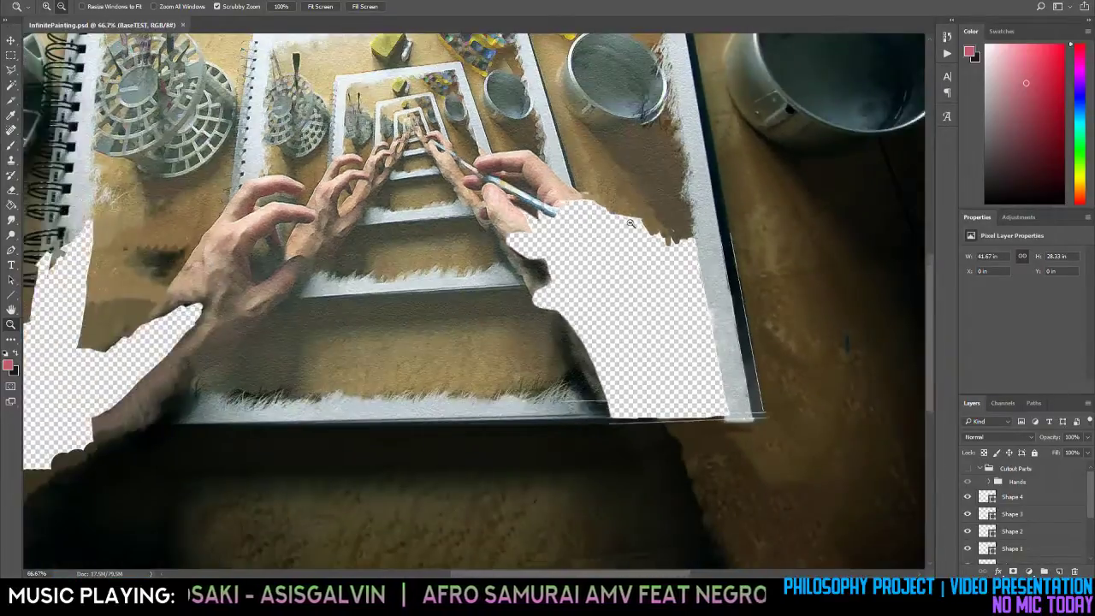
pyautogui.scroll(3, 632, 220)
pyautogui.keyDown('alt'); pyautogui.click(663, 238); pyautogui.keyUp('alt')
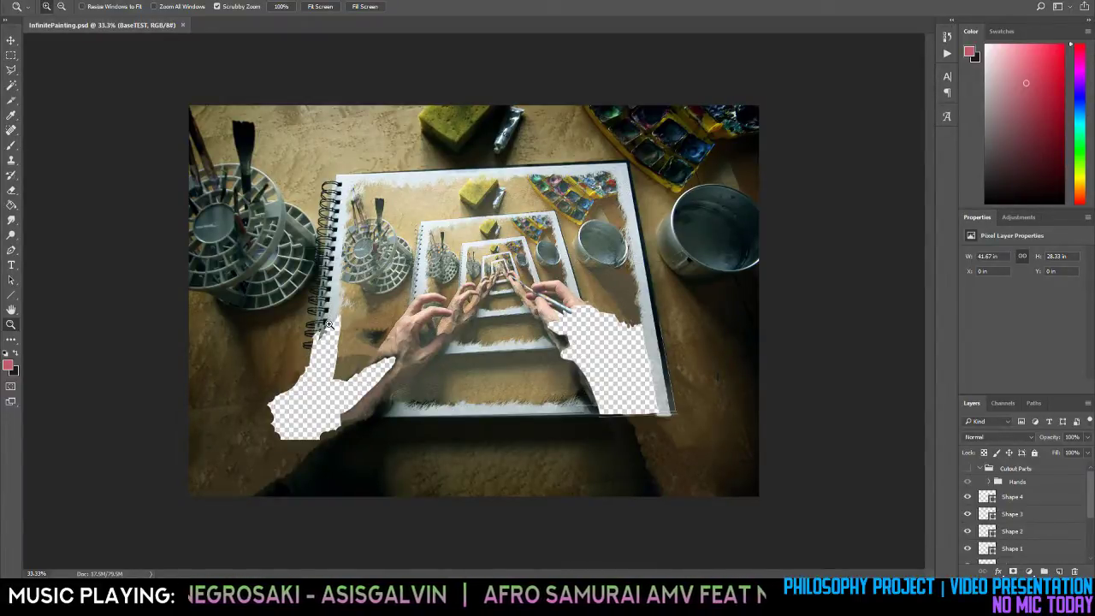
pyautogui.click(667, 344)
pyautogui.click(613, 368)
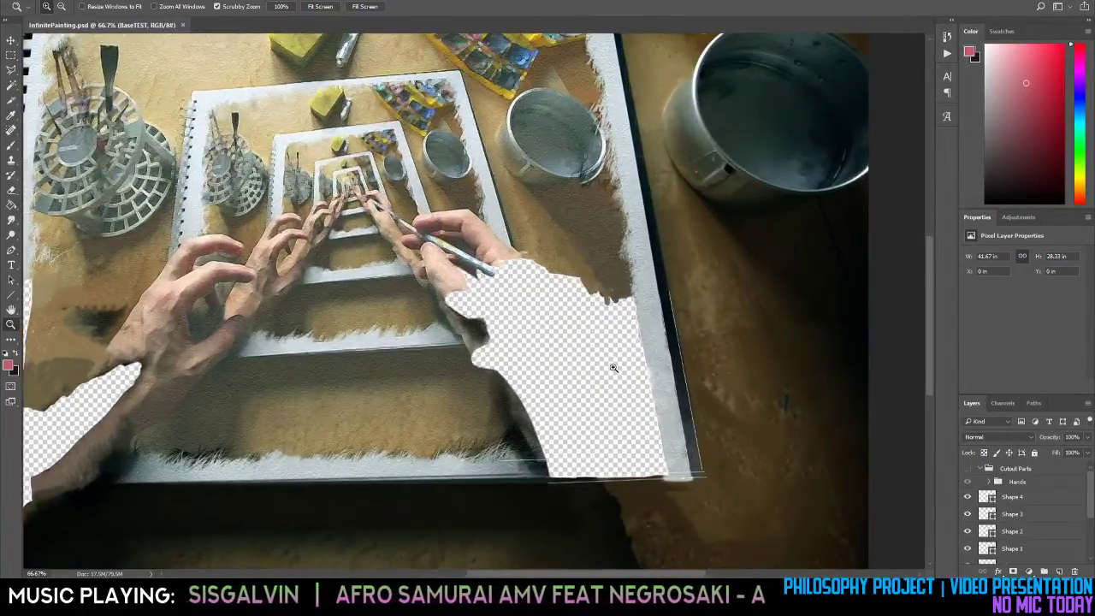
pyautogui.moveTo(476, 261); pyautogui.dragTo(618, 280)
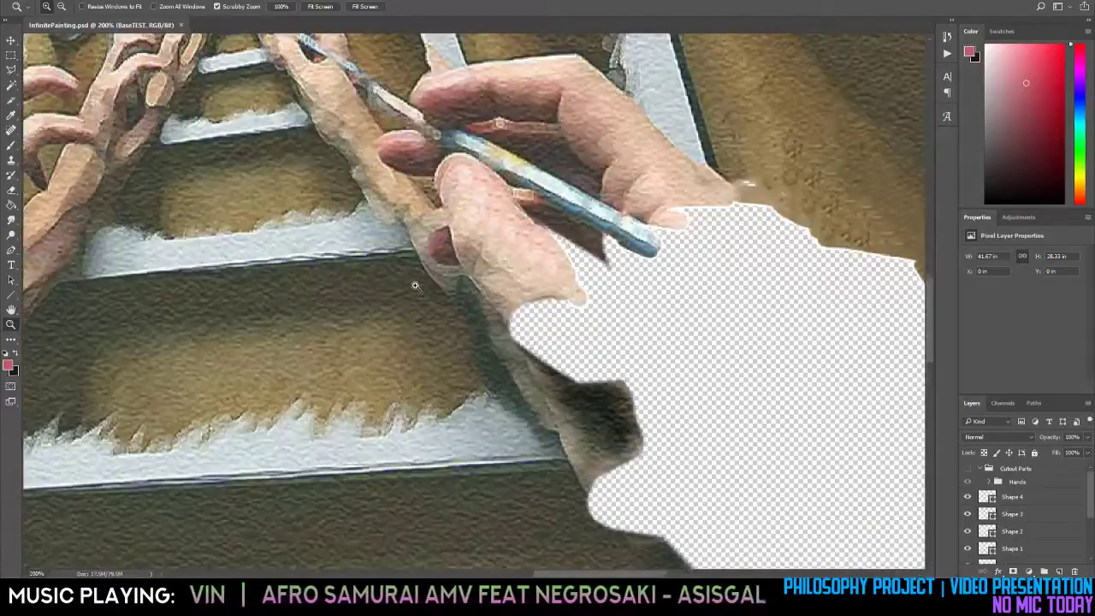
pyautogui.press('j')
pyautogui.moveTo(527, 300)
pyautogui.mouseDown()
pyautogui.moveTo(518, 335)
pyautogui.moveTo(558, 368)
pyautogui.mouseUp()
pyautogui.moveTo(521, 331); pyautogui.dragTo(532, 363)
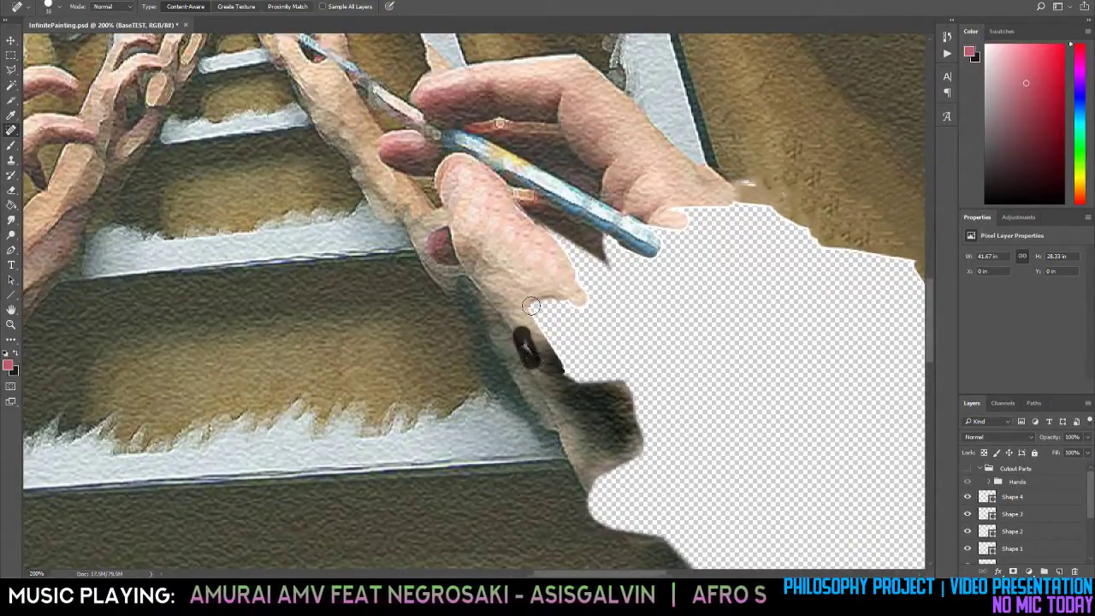
pyautogui.moveTo(527, 299)
pyautogui.mouseDown()
pyautogui.moveTo(580, 389)
pyautogui.moveTo(580, 376)
pyautogui.moveTo(599, 400)
pyautogui.mouseUp()
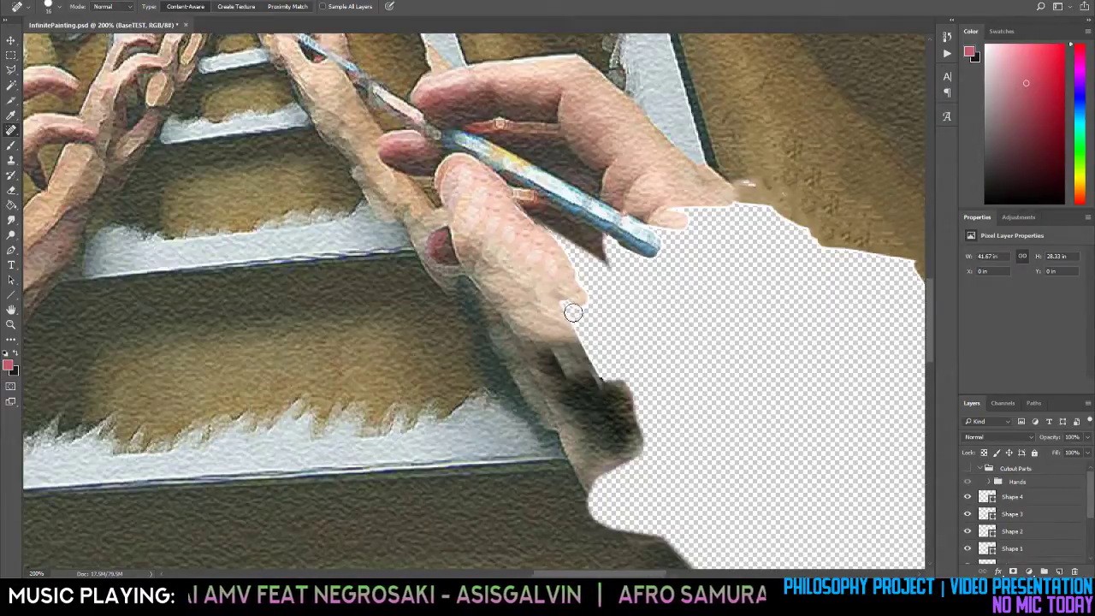
pyautogui.moveTo(560, 291); pyautogui.dragTo(605, 399)
# Erase the dark smudged area beneath the painted right hand's palm along the cutout edge.
pyautogui.press('z')
pyautogui.keyDown('alt'); pyautogui.click(593, 335); pyautogui.keyUp('alt')
pyautogui.keyDown('alt'); pyautogui.click(594, 335); pyautogui.keyUp('alt')
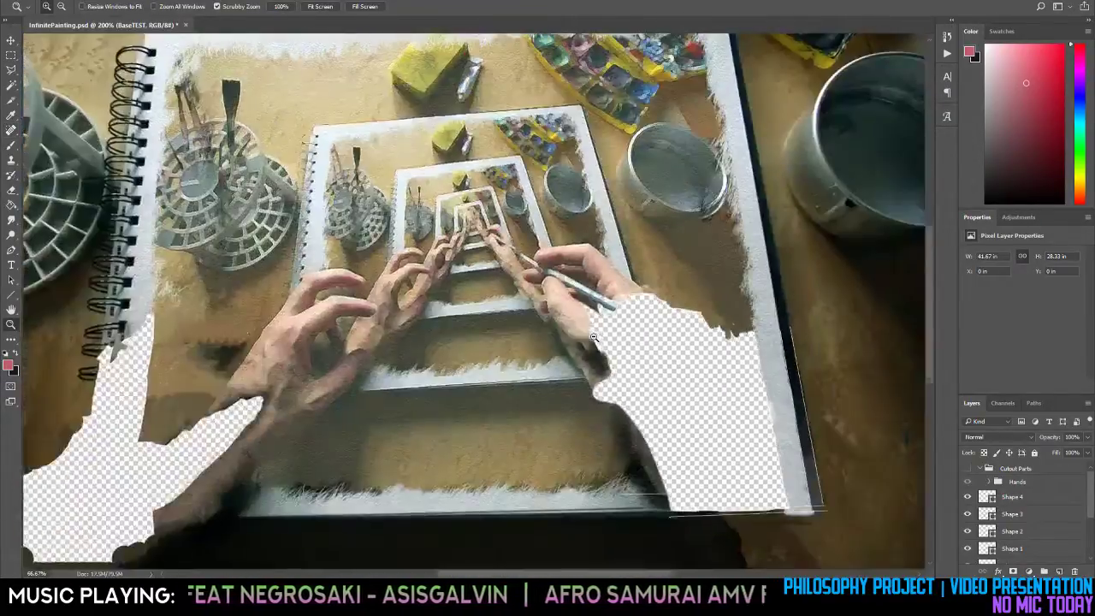
pyautogui.keyDown('alt'); pyautogui.click(594, 335); pyautogui.keyUp('alt')
pyautogui.click(597, 356)
pyautogui.click(596, 356)
pyautogui.click(596, 356)
pyautogui.press('e')
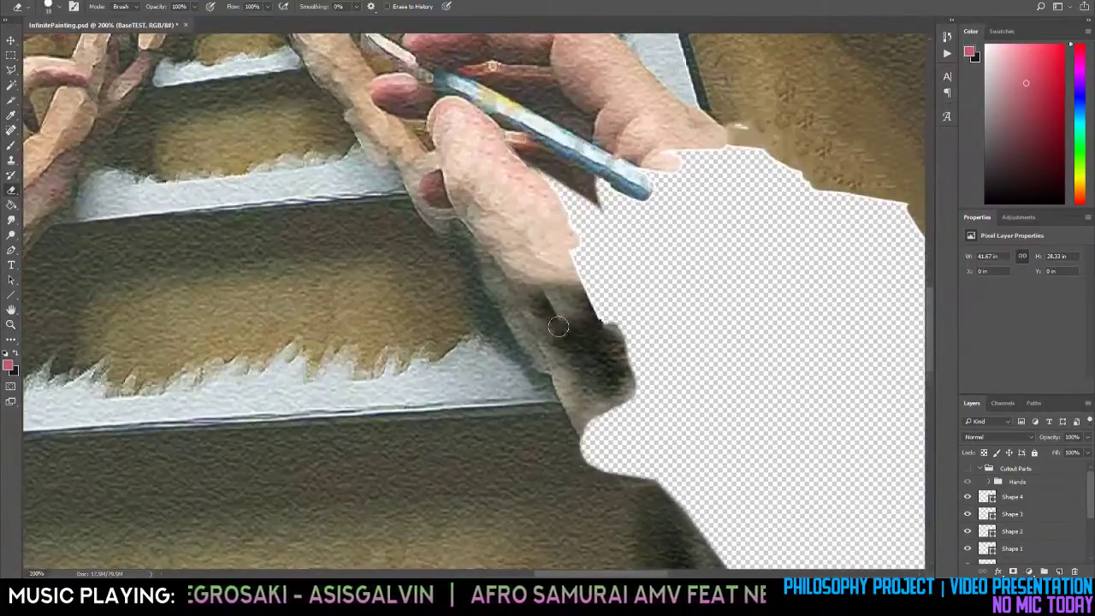
pyautogui.moveTo(540, 307)
pyautogui.mouseDown()
pyautogui.moveTo(578, 340)
pyautogui.moveTo(541, 308)
pyautogui.moveTo(563, 330)
pyautogui.moveTo(564, 318)
pyautogui.moveTo(612, 342)
pyautogui.moveTo(607, 381)
pyautogui.moveTo(628, 384)
pyautogui.moveTo(592, 393)
pyautogui.moveTo(633, 381)
pyautogui.moveTo(582, 342)
pyautogui.mouseUp()
# Heal the painted right palm's skin diagonally down into the freshly erased area.
pyautogui.press('j')
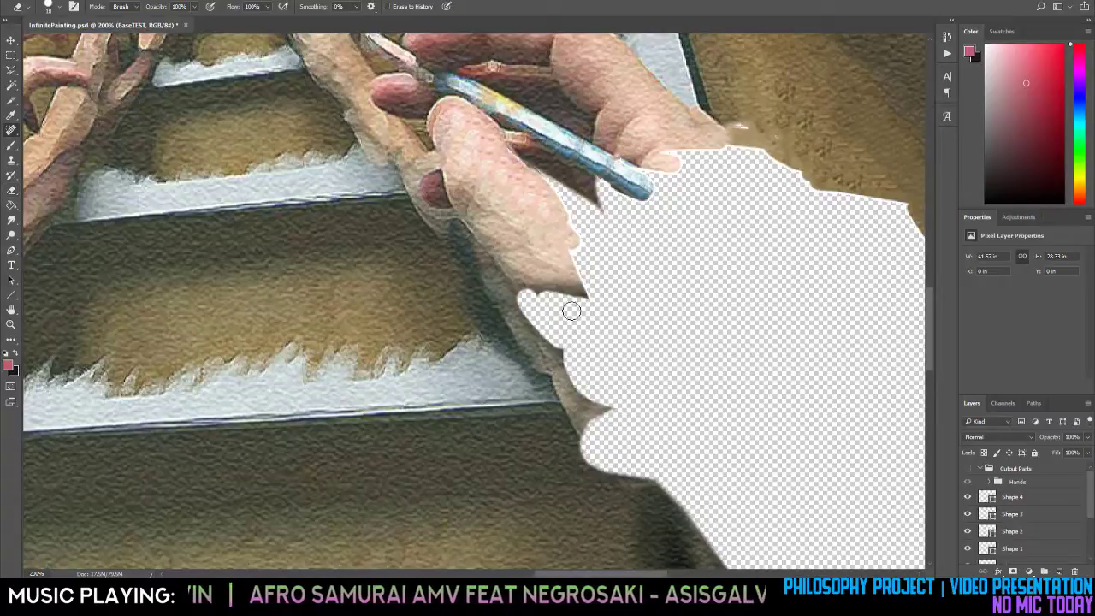
pyautogui.moveTo(530, 272)
pyautogui.mouseDown()
pyautogui.moveTo(537, 321)
pyautogui.moveTo(572, 366)
pyautogui.moveTo(640, 368)
pyautogui.mouseUp()
pyautogui.moveTo(566, 278); pyautogui.dragTo(621, 340)
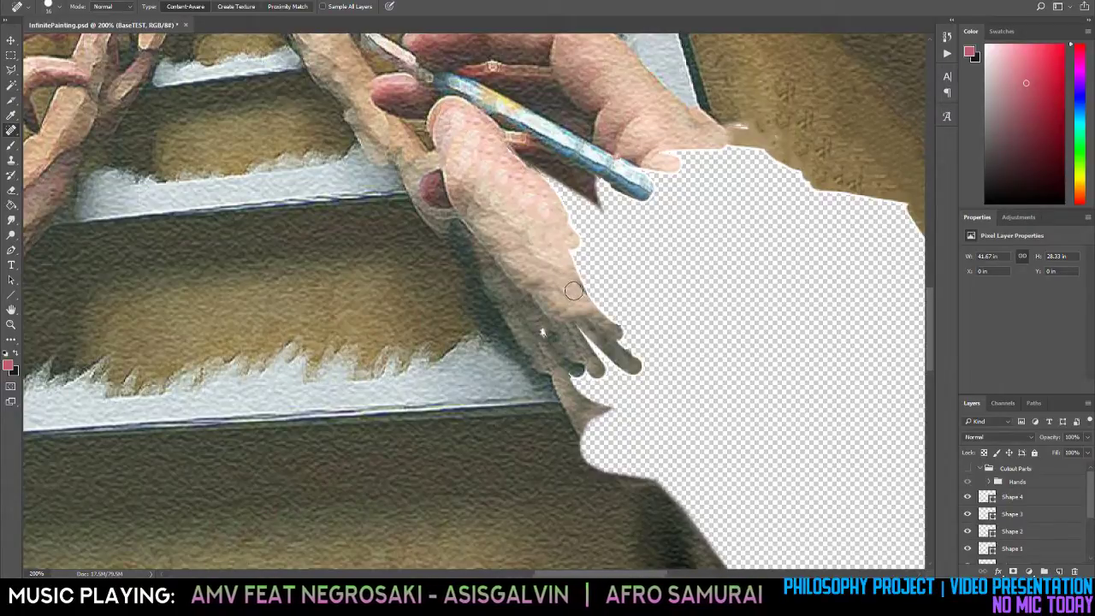
# Extend the painted right palm further into the cutout below the paintbrush with more healing strokes.
pyautogui.press('z')
pyautogui.keyDown('alt'); pyautogui.click(588, 297); pyautogui.keyUp('alt')
pyautogui.keyDown('alt'); pyautogui.click(588, 298); pyautogui.keyUp('alt')
pyautogui.keyDown('alt'); pyautogui.click(590, 300); pyautogui.keyUp('alt')
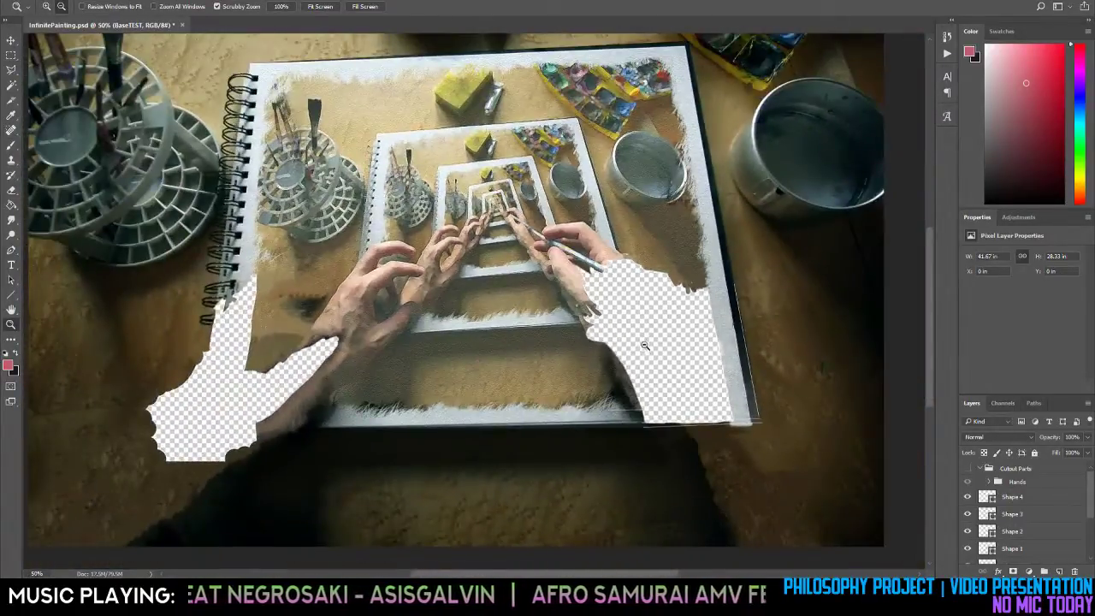
pyautogui.keyDown('alt'); pyautogui.click(556, 330); pyautogui.keyUp('alt')
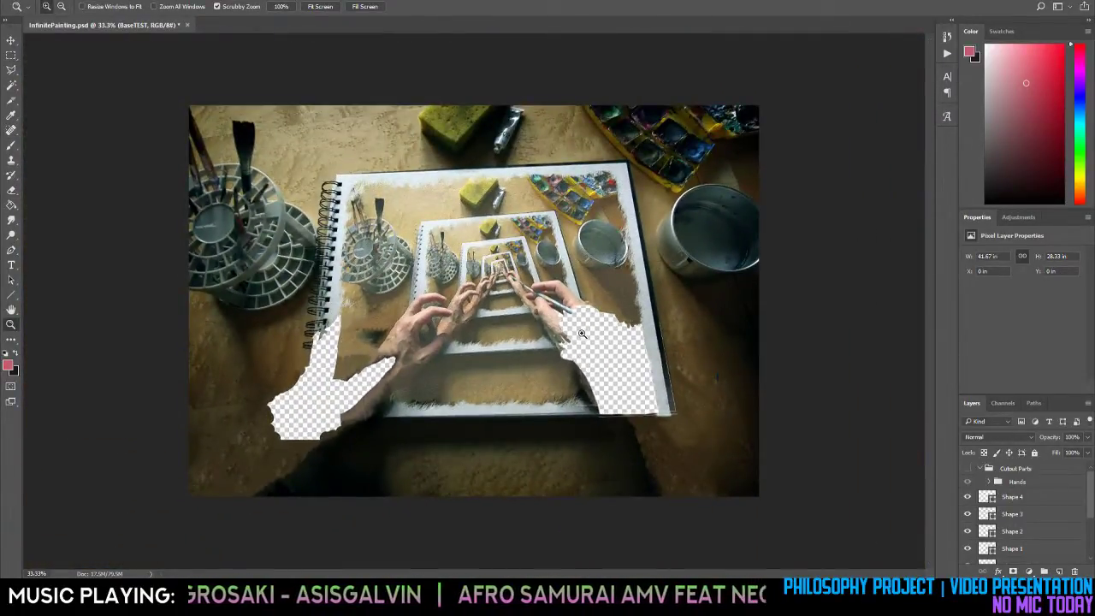
pyautogui.click(583, 333)
pyautogui.press('j')
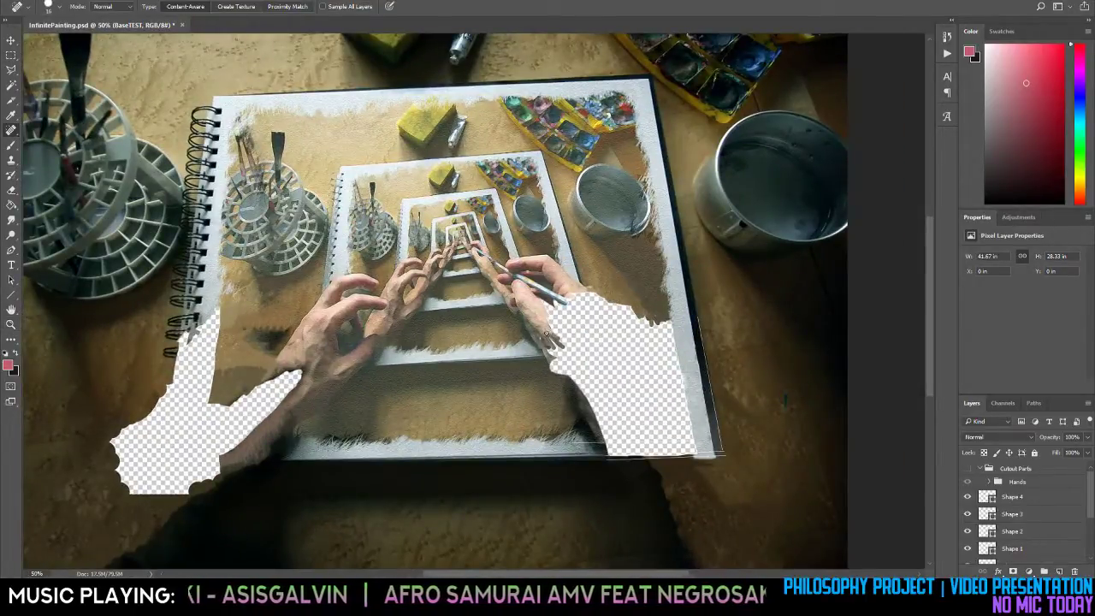
pyautogui.moveTo(546, 334); pyautogui.dragTo(585, 333)
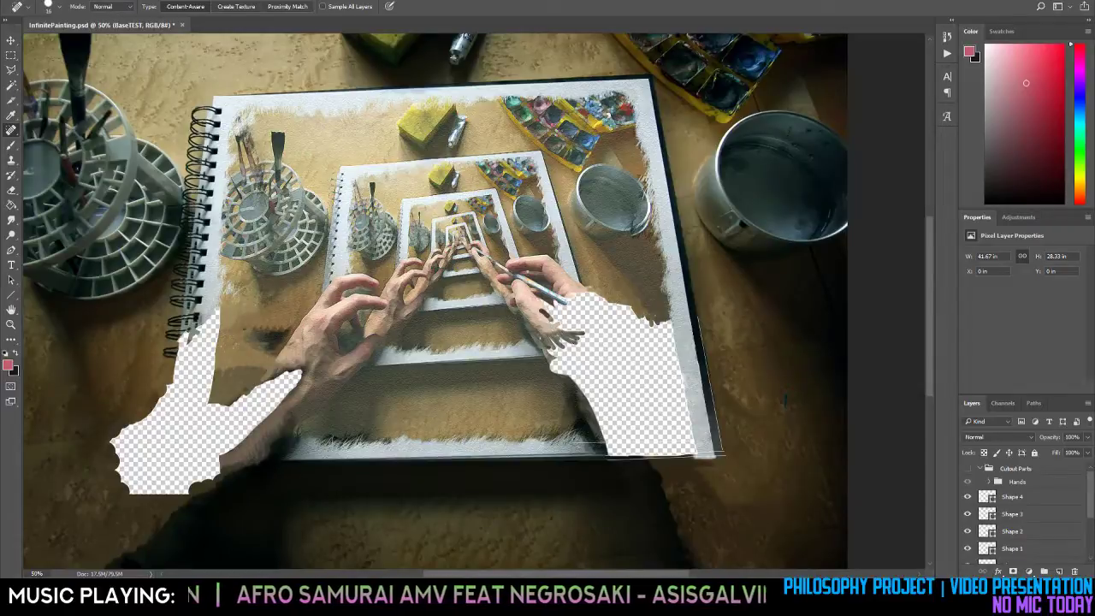
pyautogui.moveTo(543, 302); pyautogui.dragTo(587, 350)
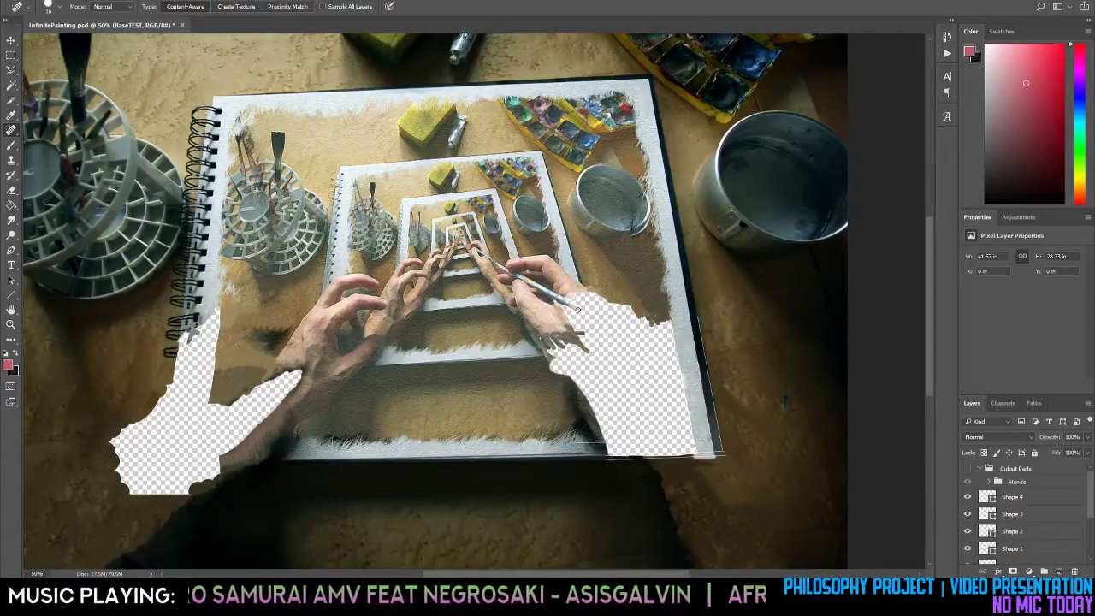
# Erase the ragged healed streaks beneath the painted right palm back to clean skin.
pyautogui.press('e')
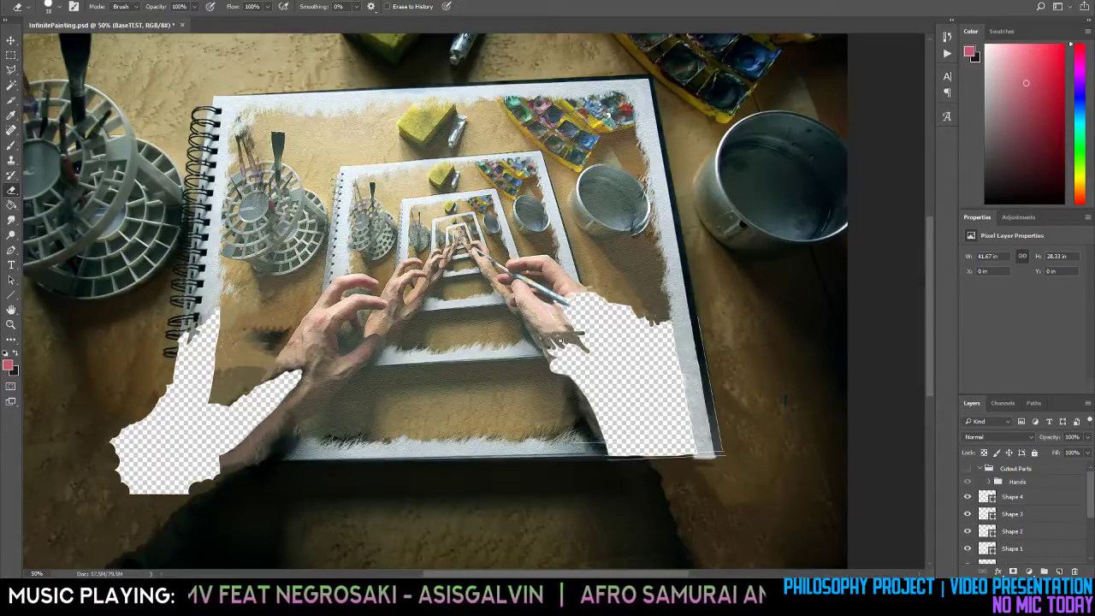
pyautogui.press('j')
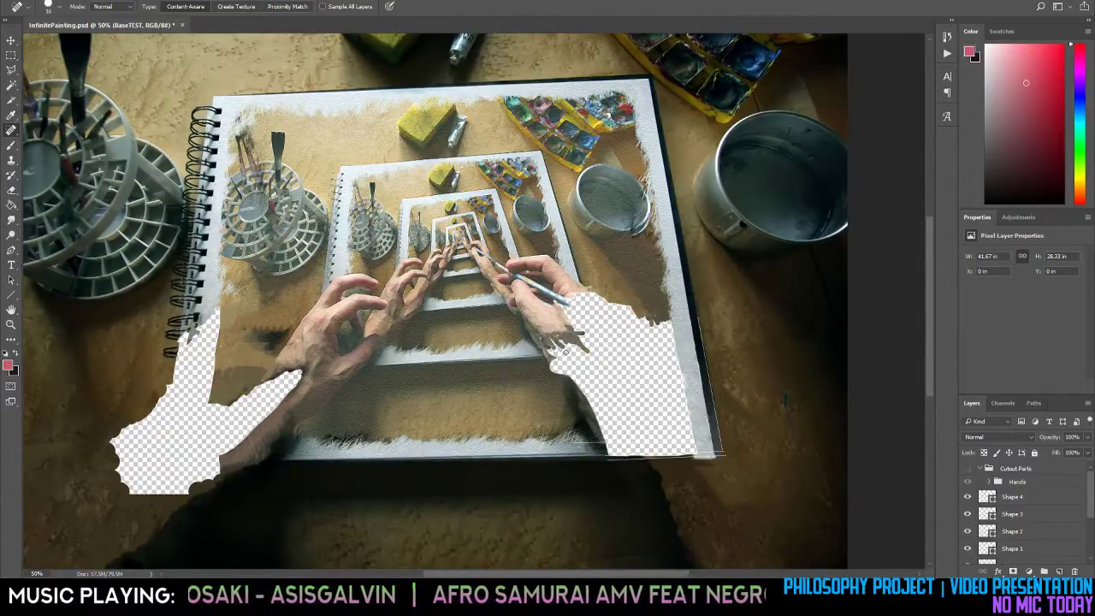
pyautogui.press('e')
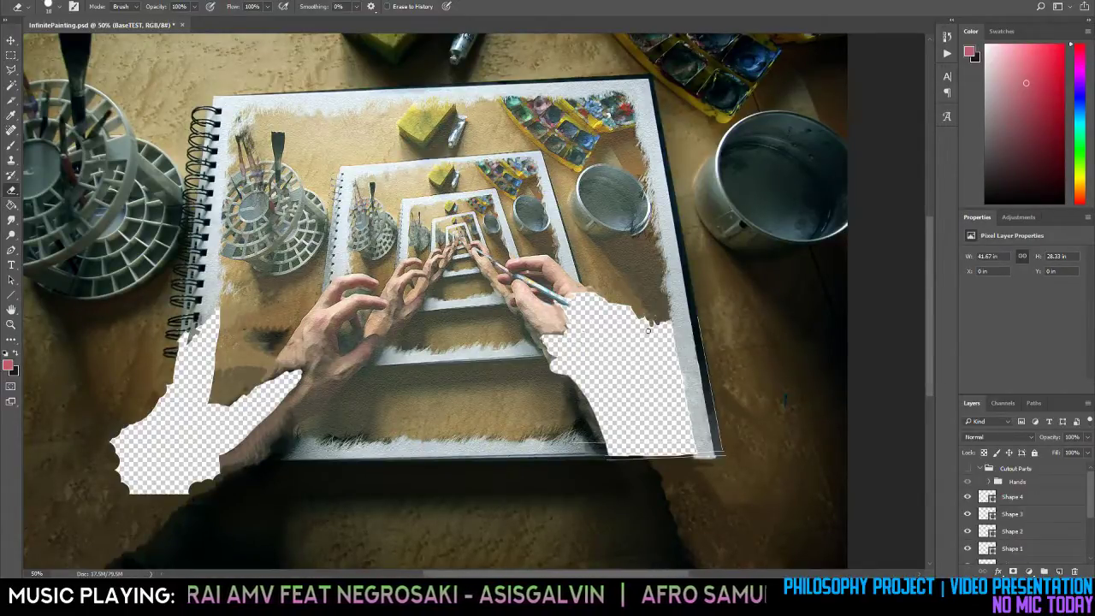
pyautogui.press('j')
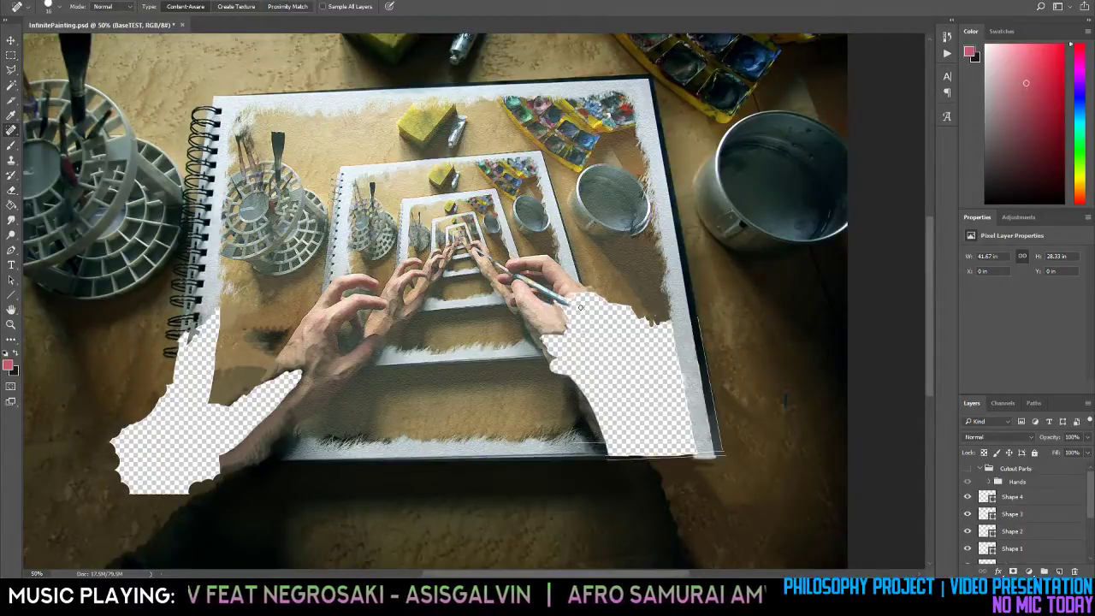
pyautogui.press('e')
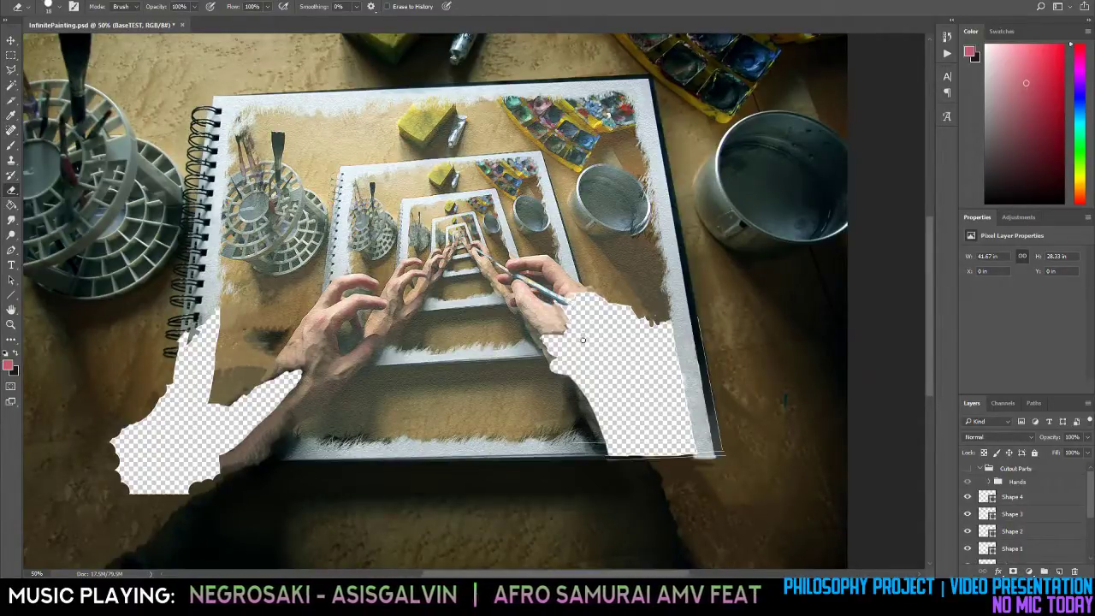
# Rebuild the lower edge of the painted right palm with short healing strokes into the cutout.
pyautogui.scroll(2, 582, 339)
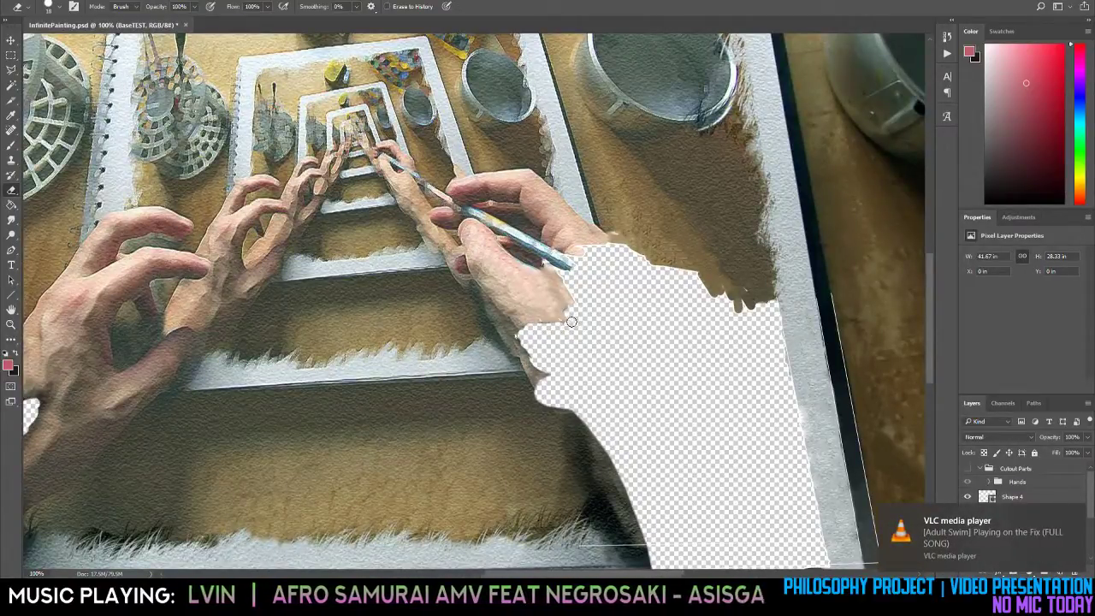
pyautogui.press('j')
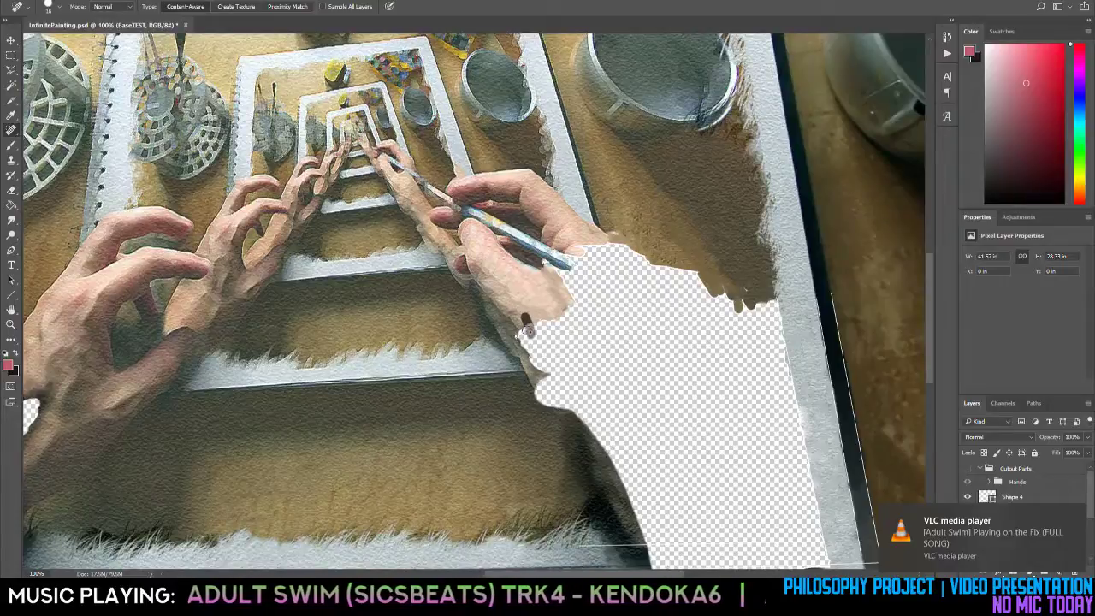
pyautogui.press('e')
pyautogui.press('j')
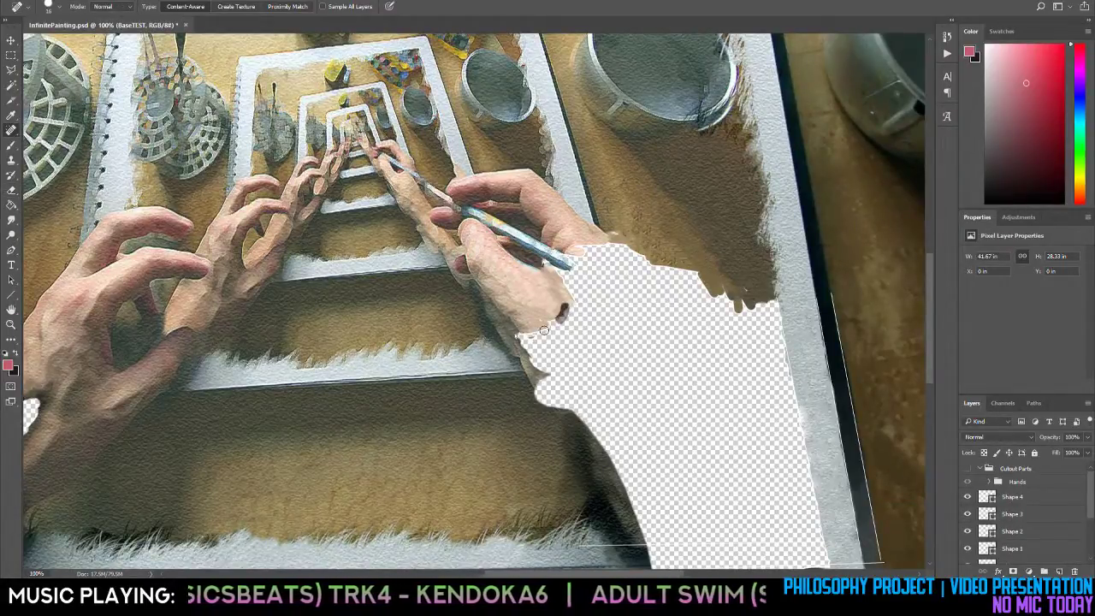
pyautogui.moveTo(545, 332)
pyautogui.mouseDown()
pyautogui.moveTo(570, 307)
pyautogui.moveTo(534, 335)
pyautogui.moveTo(544, 334)
pyautogui.moveTo(525, 336)
pyautogui.moveTo(570, 332)
pyautogui.mouseUp()
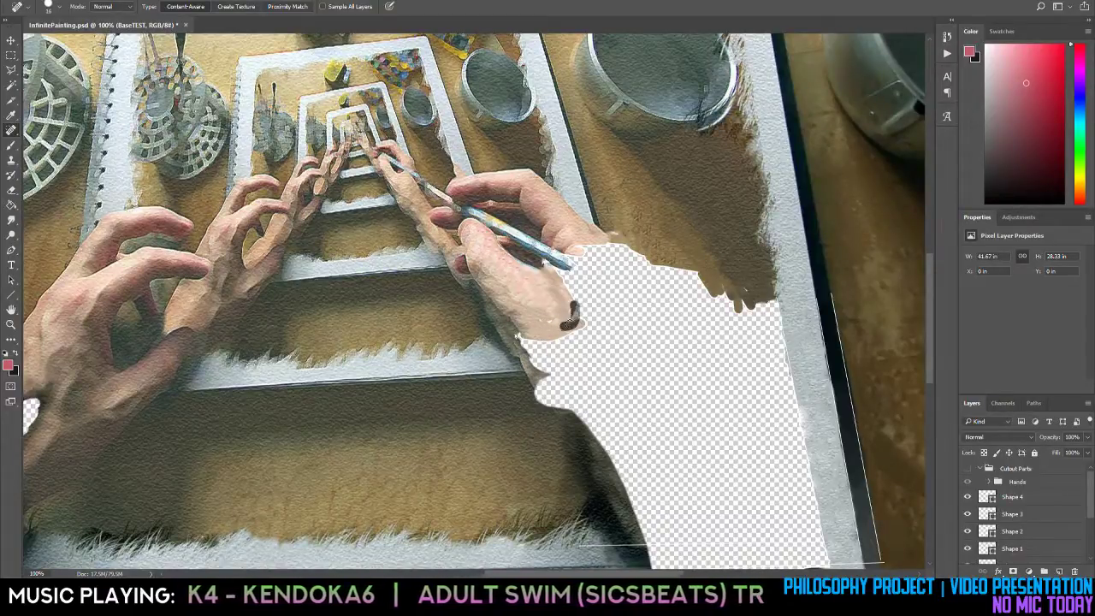
# Extend the painted right palm down toward the wrist with long healing strokes across its lower edge.
pyautogui.press('z')
pyautogui.keyDown('alt'); pyautogui.click(575, 324); pyautogui.keyUp('alt')
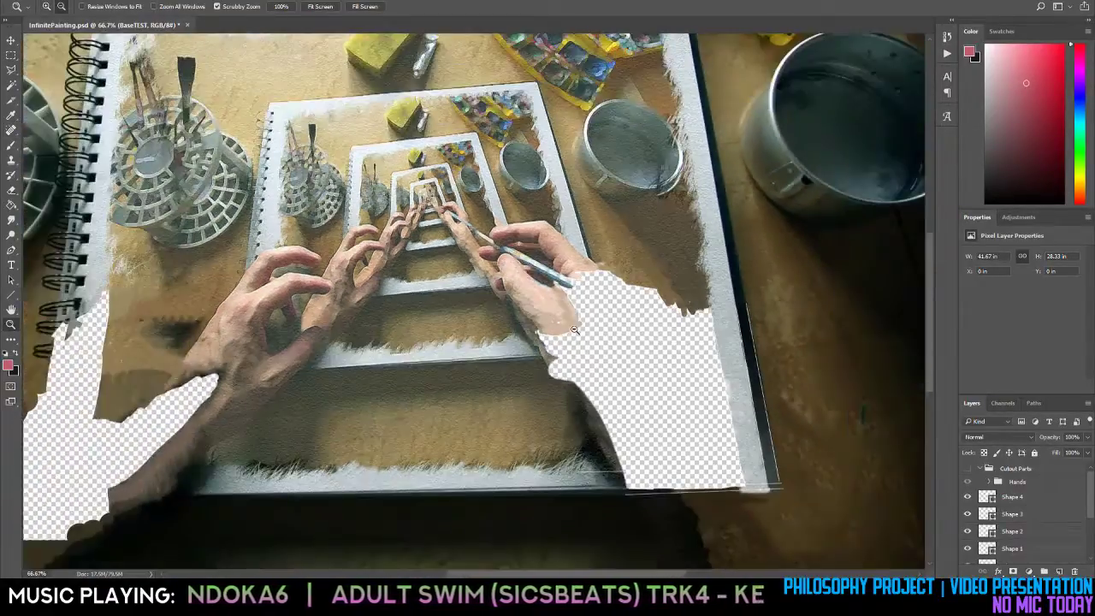
pyautogui.click(573, 332)
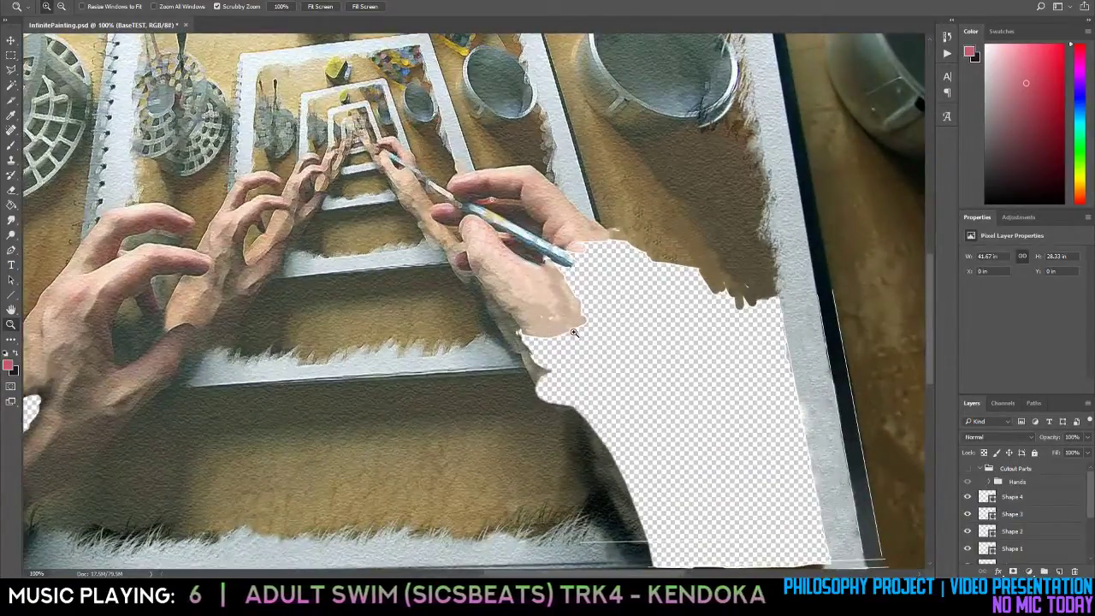
pyautogui.press('j')
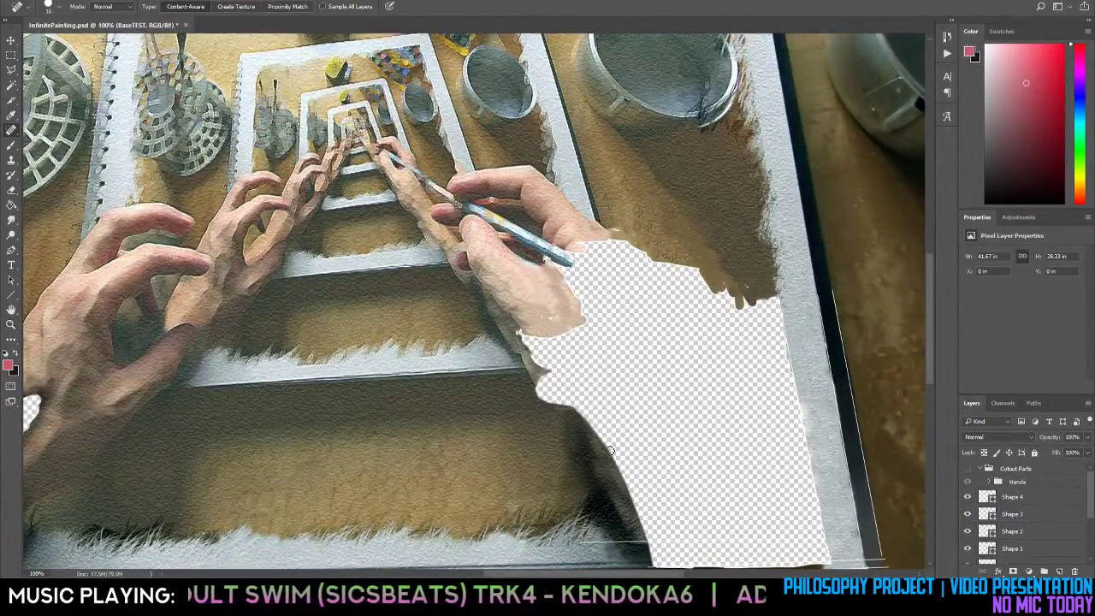
pyautogui.moveTo(524, 331)
pyautogui.mouseDown()
pyautogui.moveTo(578, 325)
pyautogui.moveTo(544, 312)
pyautogui.moveTo(597, 349)
pyautogui.moveTo(531, 339)
pyautogui.moveTo(590, 345)
pyautogui.mouseUp()
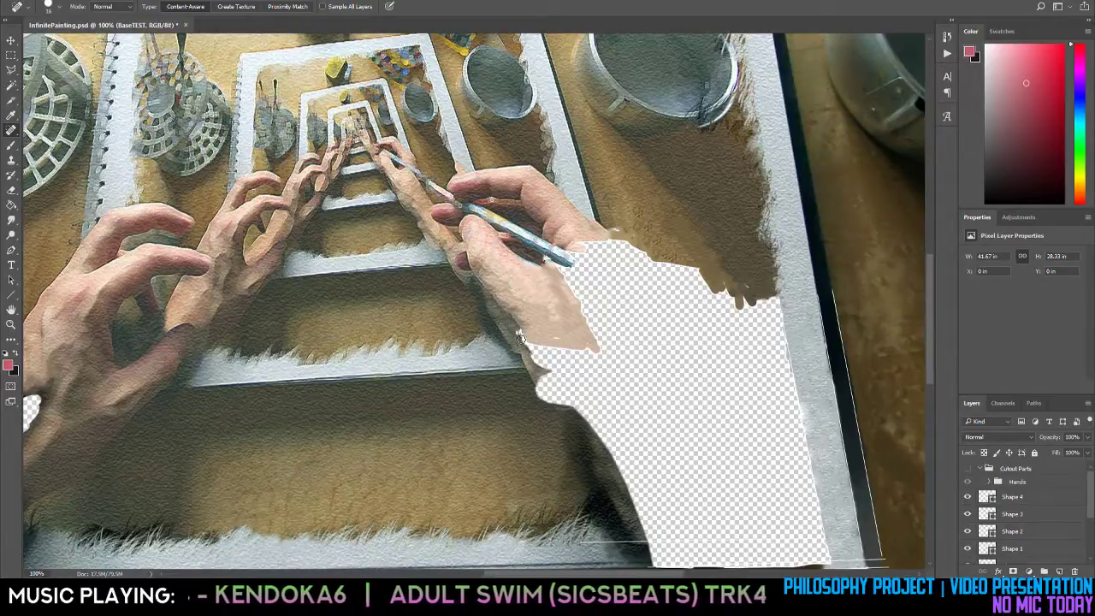
pyautogui.moveTo(520, 334); pyautogui.dragTo(604, 361)
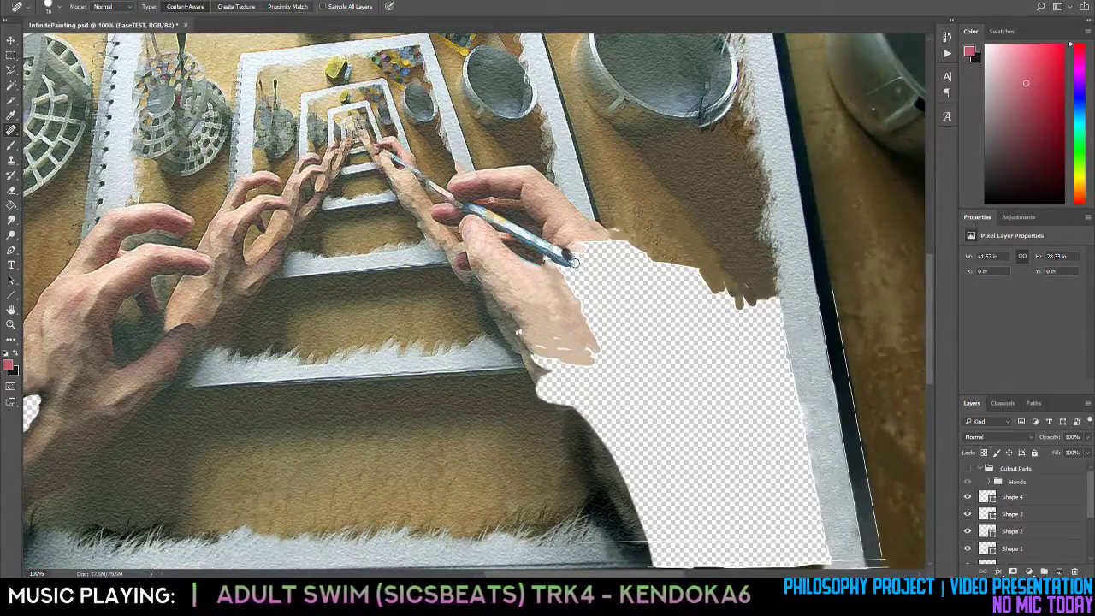
# Erase the lowest broken spiral ring of the notebook binding beside the cutout of the removed left hand.
pyautogui.press('z')
pyautogui.keyDown('alt'); pyautogui.click(590, 284); pyautogui.keyUp('alt')
pyautogui.keyDown('alt'); pyautogui.click(590, 284); pyautogui.keyUp('alt')
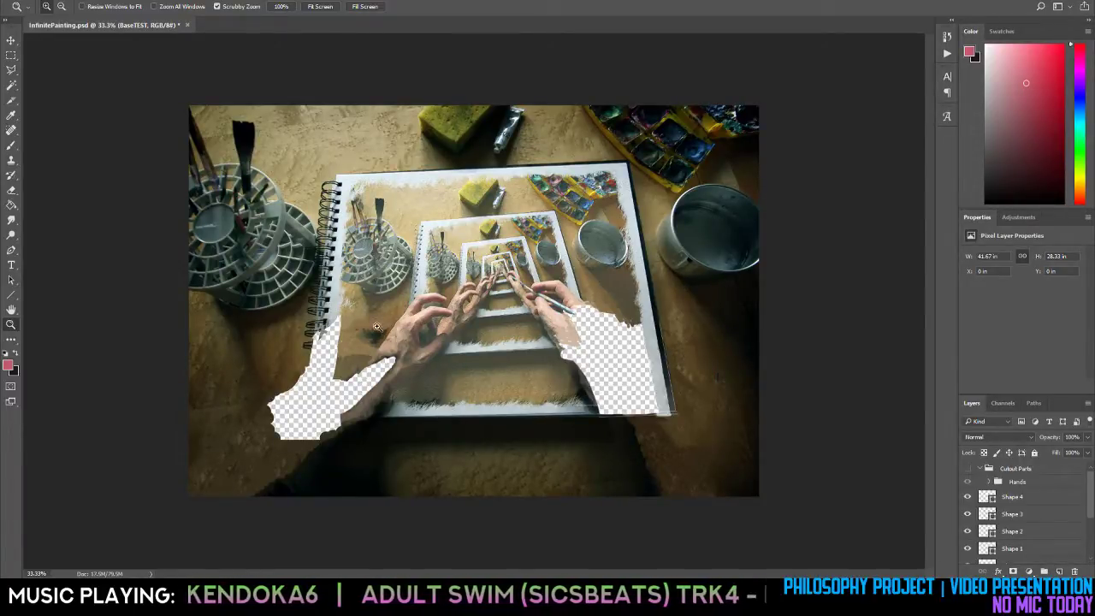
pyautogui.click(259, 394)
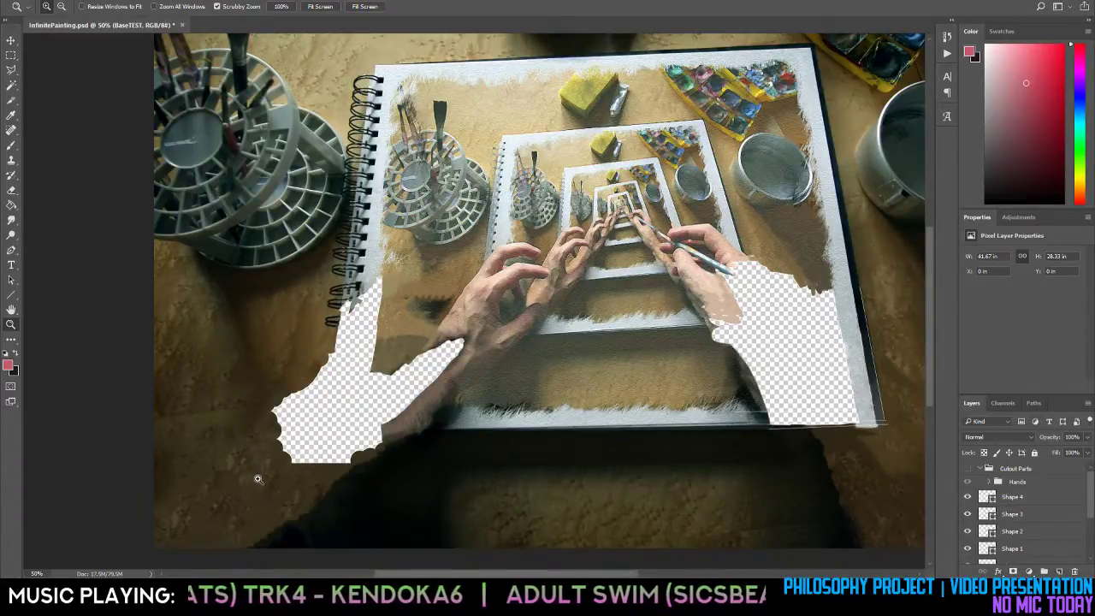
pyautogui.moveTo(321, 335)
pyautogui.mouseDown()
pyautogui.moveTo(380, 282)
pyautogui.moveTo(392, 253)
pyautogui.moveTo(408, 269)
pyautogui.moveTo(378, 278)
pyautogui.moveTo(379, 294)
pyautogui.moveTo(331, 292)
pyautogui.moveTo(373, 290)
pyautogui.mouseUp()
pyautogui.press('e')
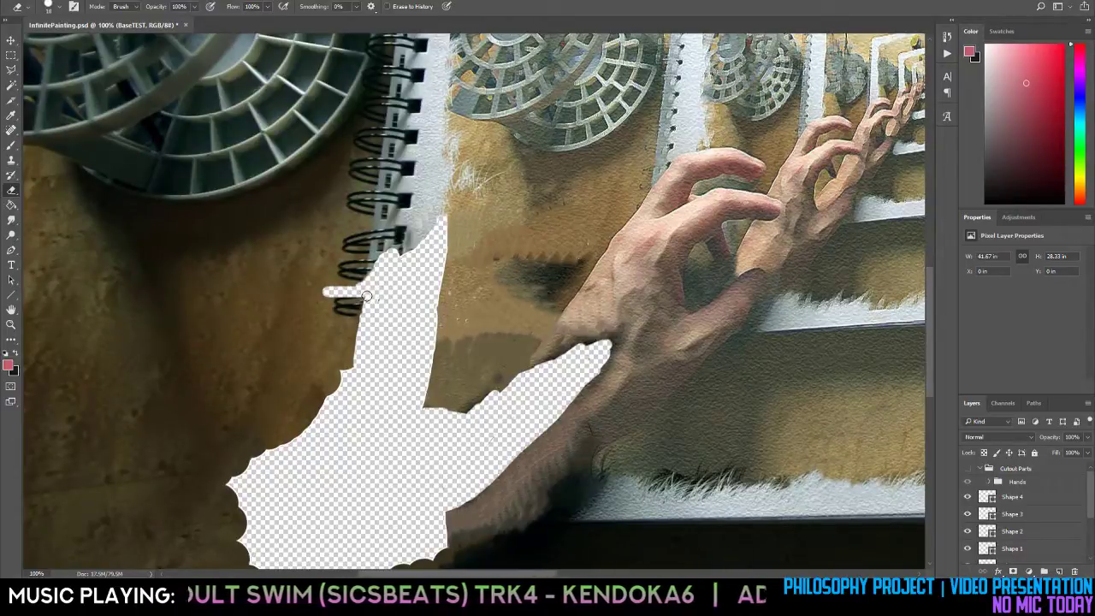
pyautogui.moveTo(362, 326)
pyautogui.mouseDown()
pyautogui.moveTo(315, 328)
pyautogui.moveTo(358, 323)
pyautogui.moveTo(328, 324)
pyautogui.moveTo(327, 298)
pyautogui.moveTo(329, 318)
pyautogui.moveTo(358, 329)
pyautogui.moveTo(339, 389)
pyautogui.moveTo(359, 366)
pyautogui.mouseUp()
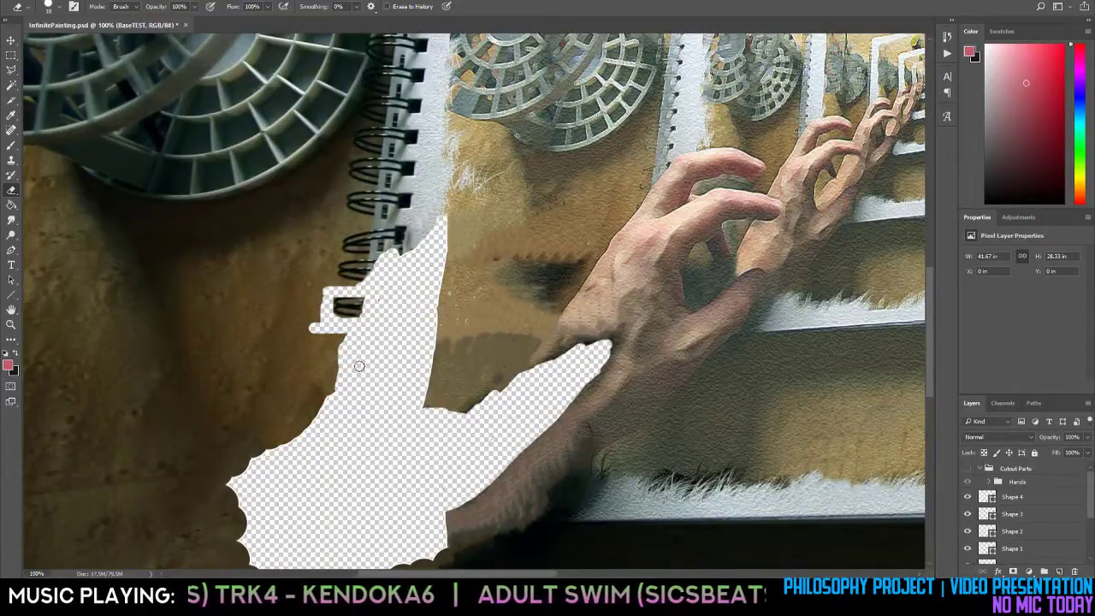
pyautogui.moveTo(362, 302)
pyautogui.mouseDown()
pyautogui.moveTo(347, 301)
pyautogui.moveTo(356, 315)
pyautogui.moveTo(372, 300)
pyautogui.mouseUp()
# Heal the desk to the left of the erased spiral ring with short vertical strokes.
pyautogui.press('j')
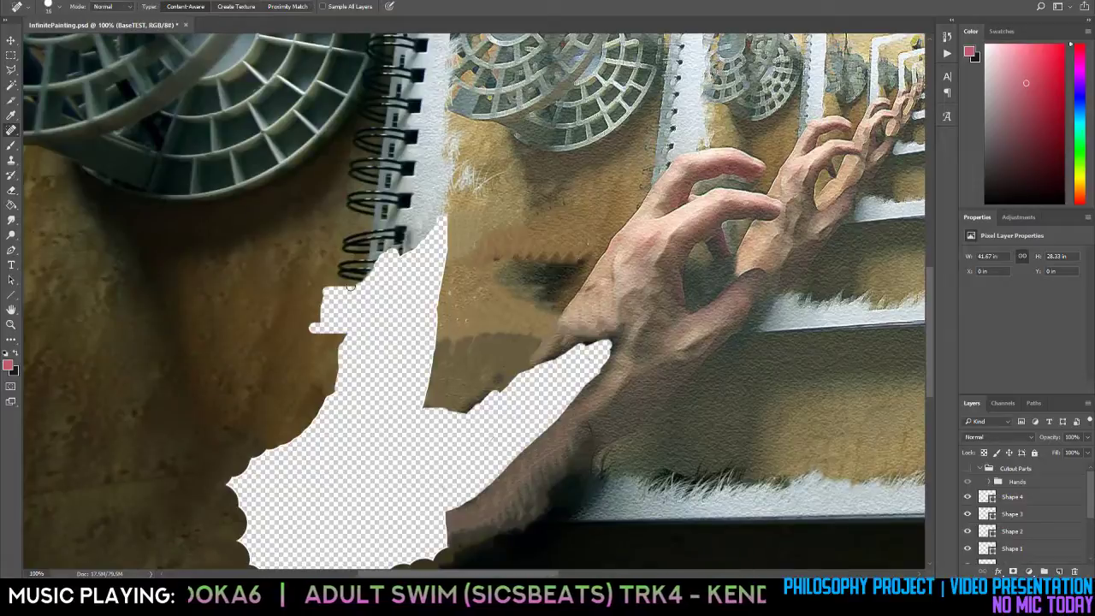
pyautogui.moveTo(322, 304); pyautogui.dragTo(321, 331)
pyautogui.moveTo(323, 280); pyautogui.dragTo(324, 350)
pyautogui.moveTo(328, 277)
pyautogui.mouseDown()
pyautogui.moveTo(330, 344)
pyautogui.moveTo(330, 306)
pyautogui.moveTo(341, 354)
pyautogui.mouseUp()
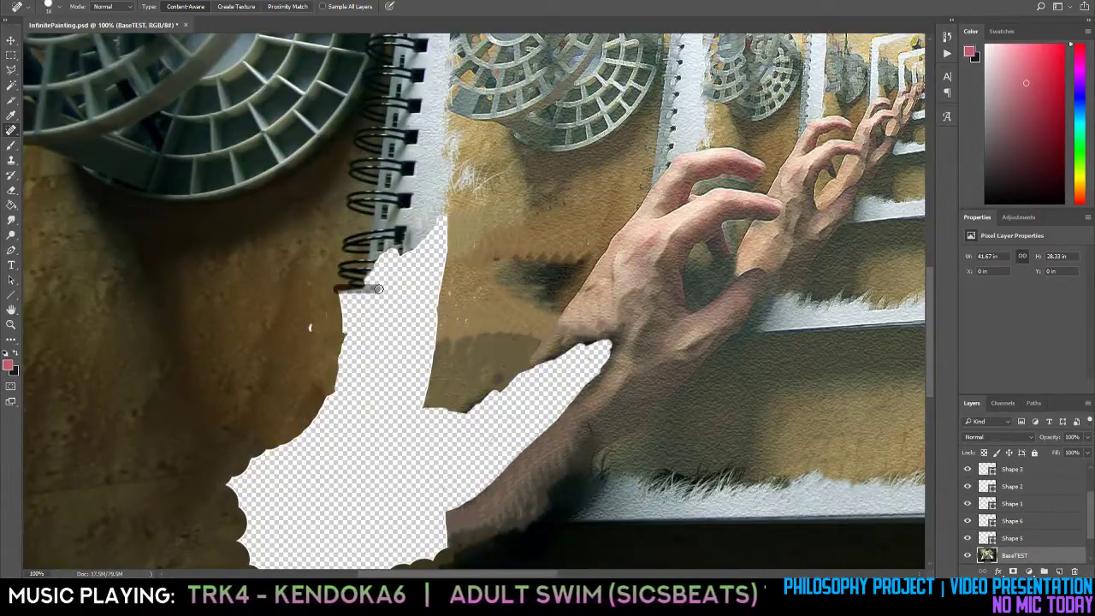
# Try to extend the bottom of the spiral binding into the cutout with short horizontal healing strokes.
pyautogui.moveTo(335, 295)
pyautogui.mouseDown()
pyautogui.moveTo(382, 303)
pyautogui.moveTo(345, 298)
pyautogui.moveTo(396, 294)
pyautogui.mouseUp()
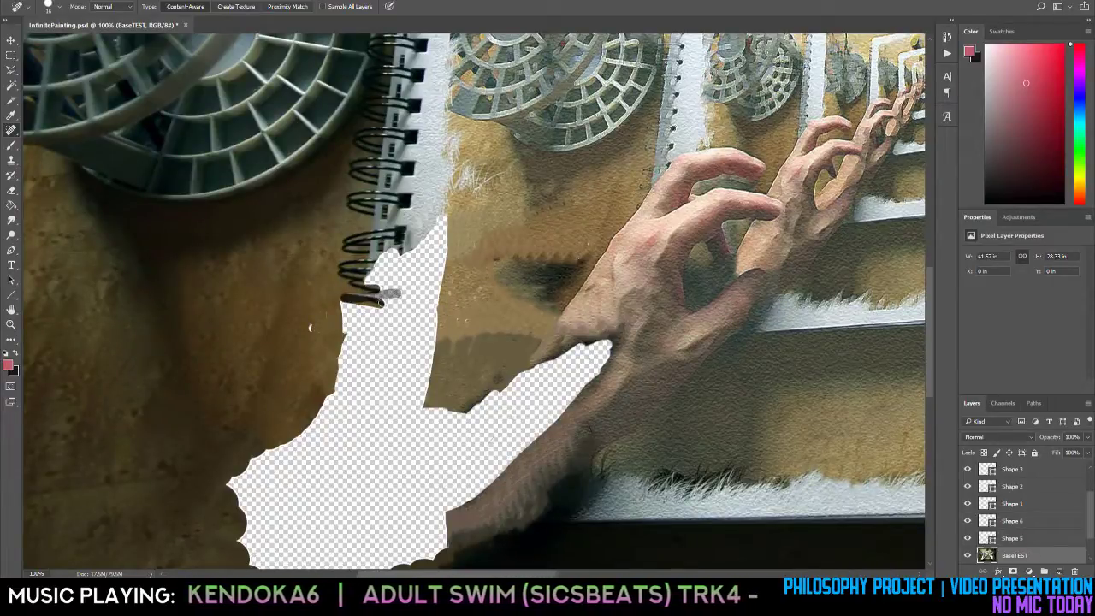
pyautogui.hotkey('ctrl', 'z')
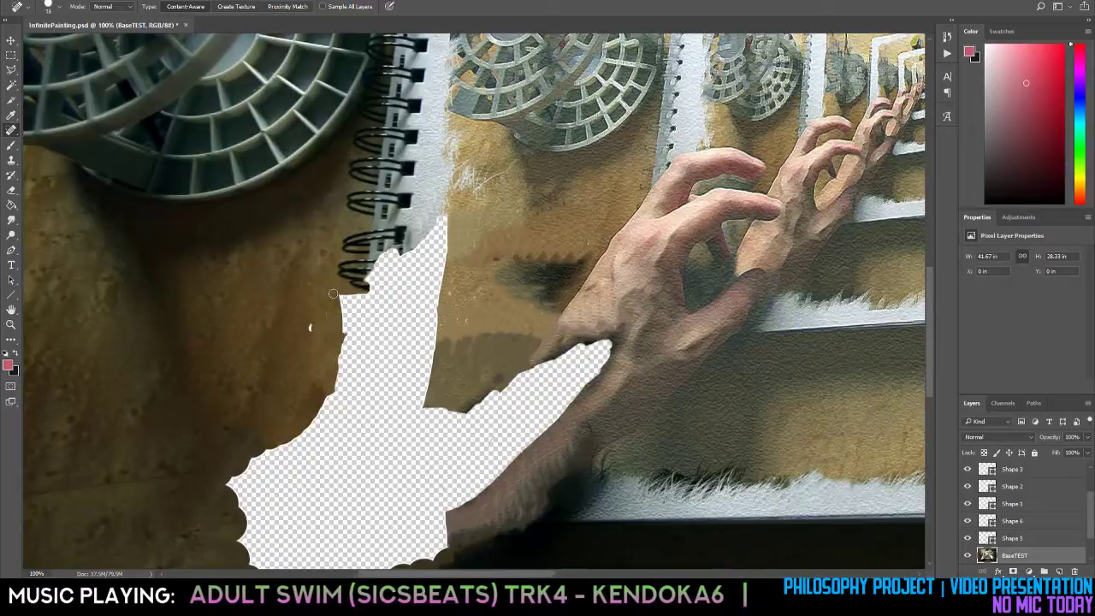
pyautogui.moveTo(340, 298); pyautogui.dragTo(373, 299)
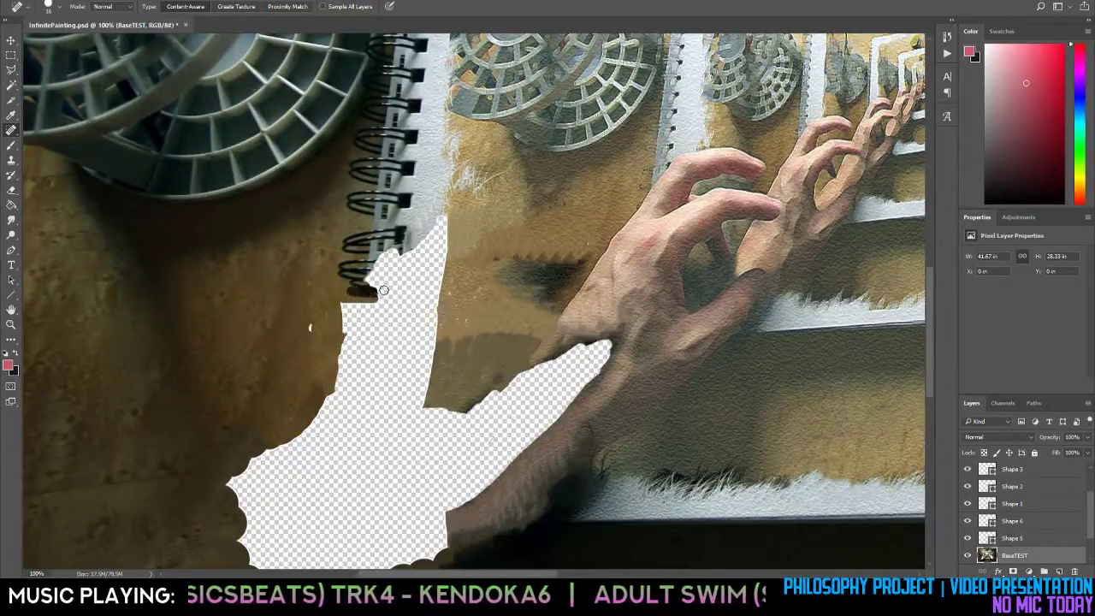
pyautogui.moveTo(349, 283)
pyautogui.mouseDown()
pyautogui.moveTo(400, 281)
pyautogui.moveTo(365, 287)
pyautogui.mouseUp()
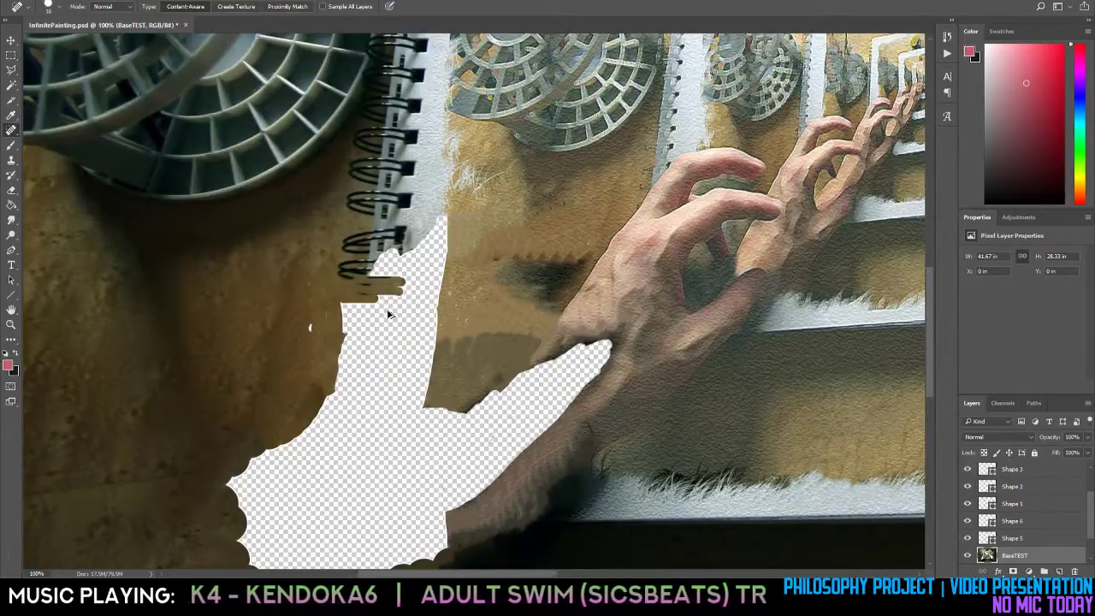
pyautogui.hotkey('ctrl', 'z')
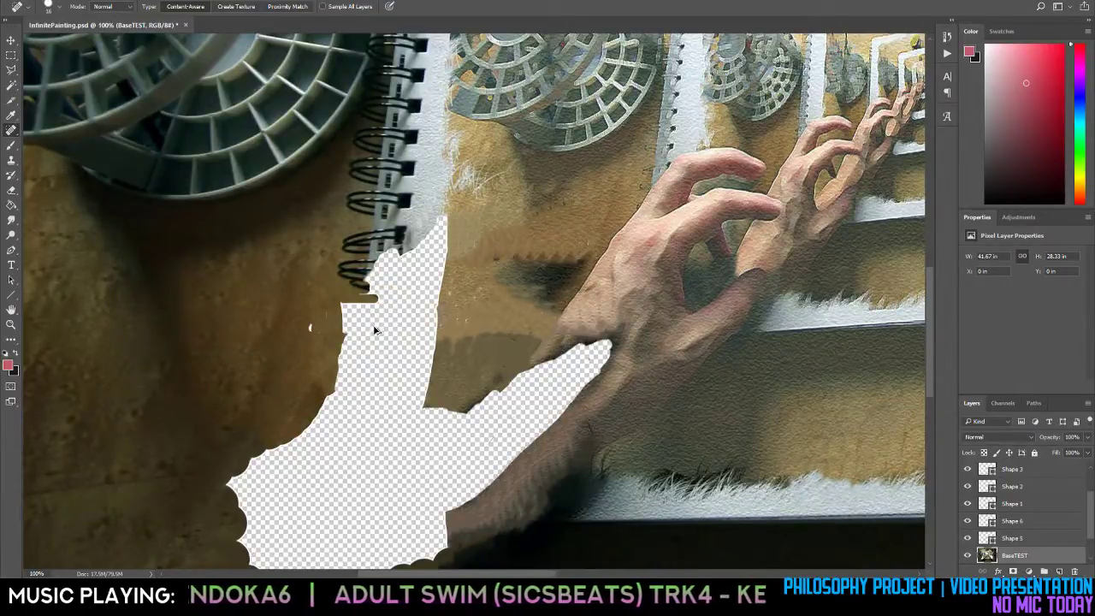
pyautogui.hotkey('ctrl', 'alt', 'z')
pyautogui.hotkey('ctrl', 'alt', 'z')
pyautogui.hotkey('ctrl', 'alt', 'z')
pyautogui.hotkey('ctrl', 'alt', 'z')
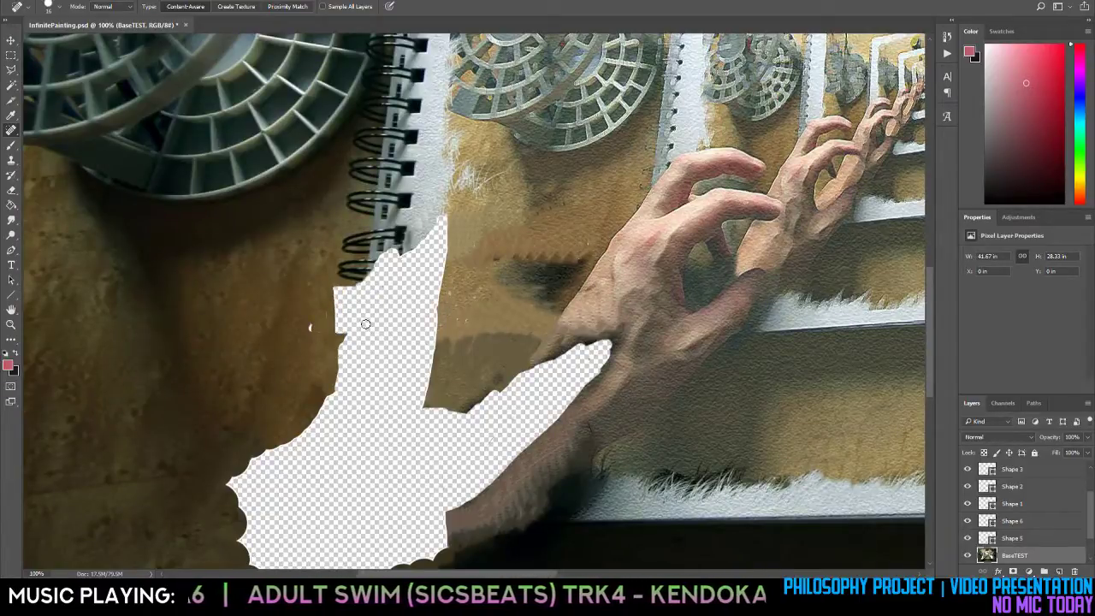
# Heal the leftover marks on the desk along the outer left edge of the left-hand cutout.
pyautogui.moveTo(324, 306); pyautogui.dragTo(316, 369)
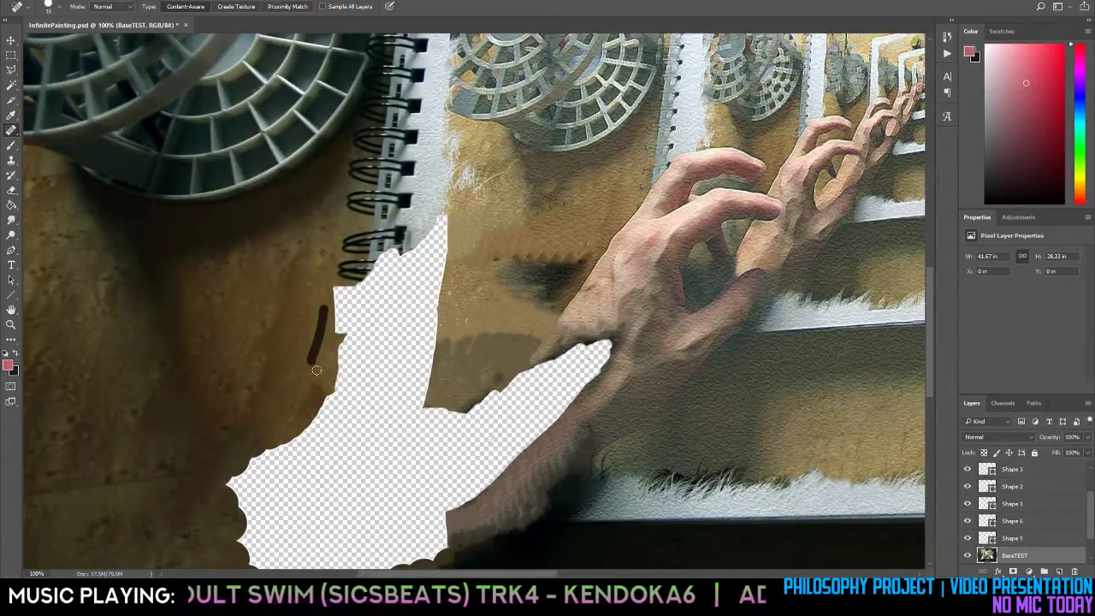
pyautogui.scroll(-3, 316, 370)
pyautogui.moveTo(234, 394)
pyautogui.mouseDown()
pyautogui.moveTo(229, 451)
pyautogui.moveTo(231, 387)
pyautogui.moveTo(229, 435)
pyautogui.moveTo(230, 410)
pyautogui.moveTo(250, 486)
pyautogui.moveTo(240, 412)
pyautogui.moveTo(260, 509)
pyautogui.mouseUp()
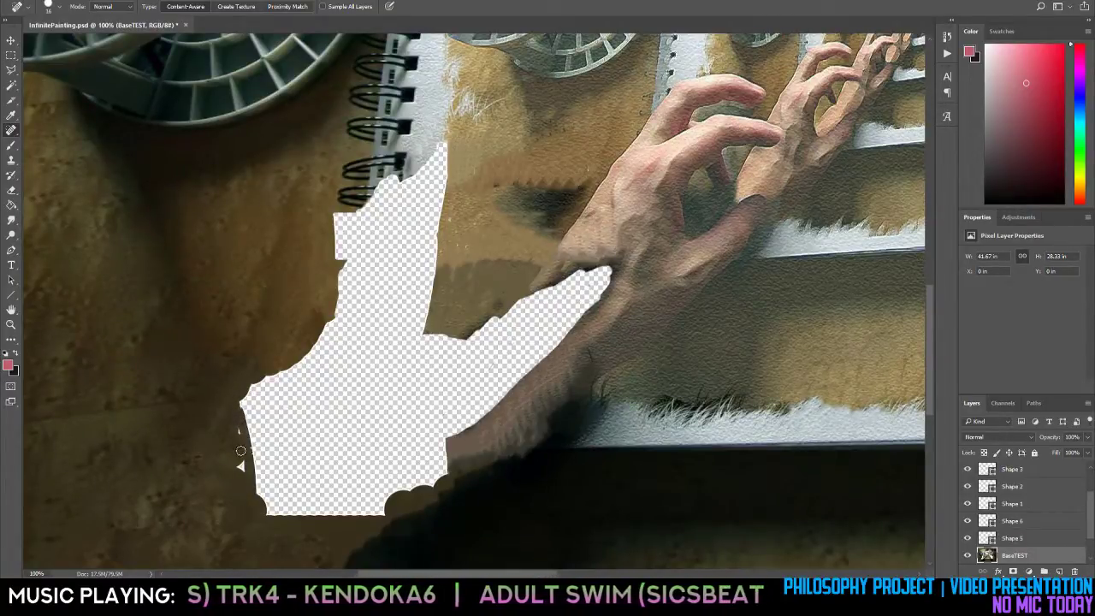
pyautogui.moveTo(240, 451); pyautogui.dragTo(250, 509)
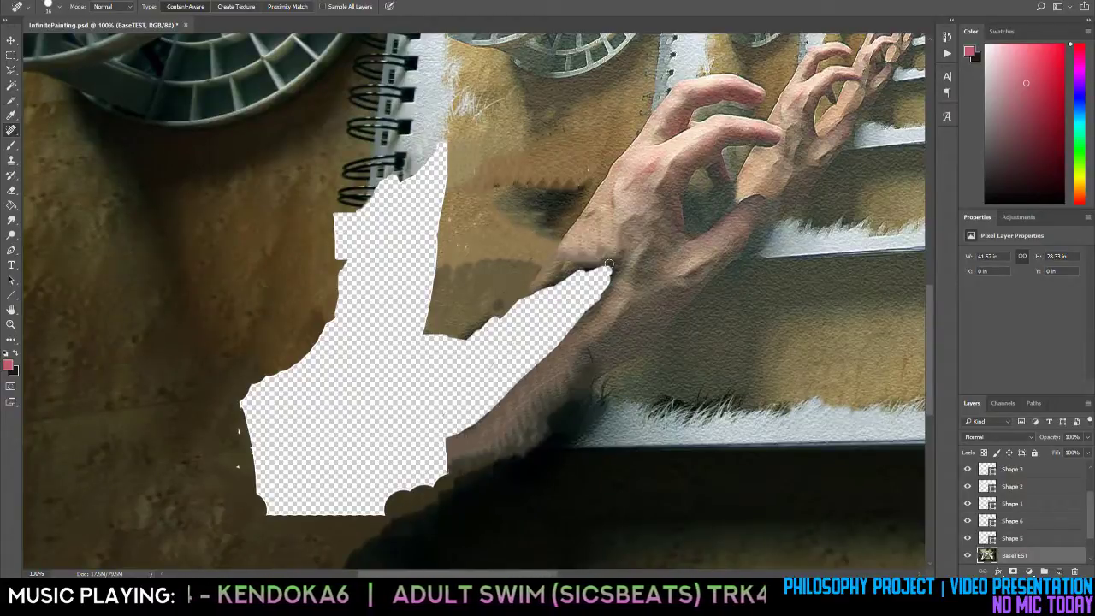
# Erase the dark ragged edge along the wrist of the painted left hand beside the cutout.
pyautogui.press('e')
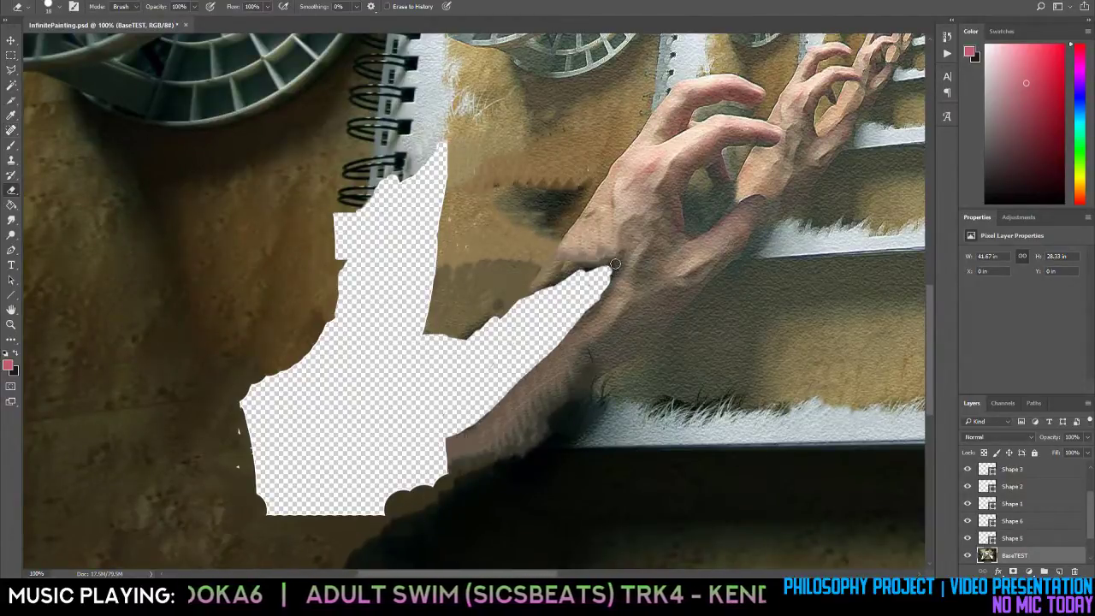
pyautogui.moveTo(617, 262); pyautogui.dragTo(539, 288)
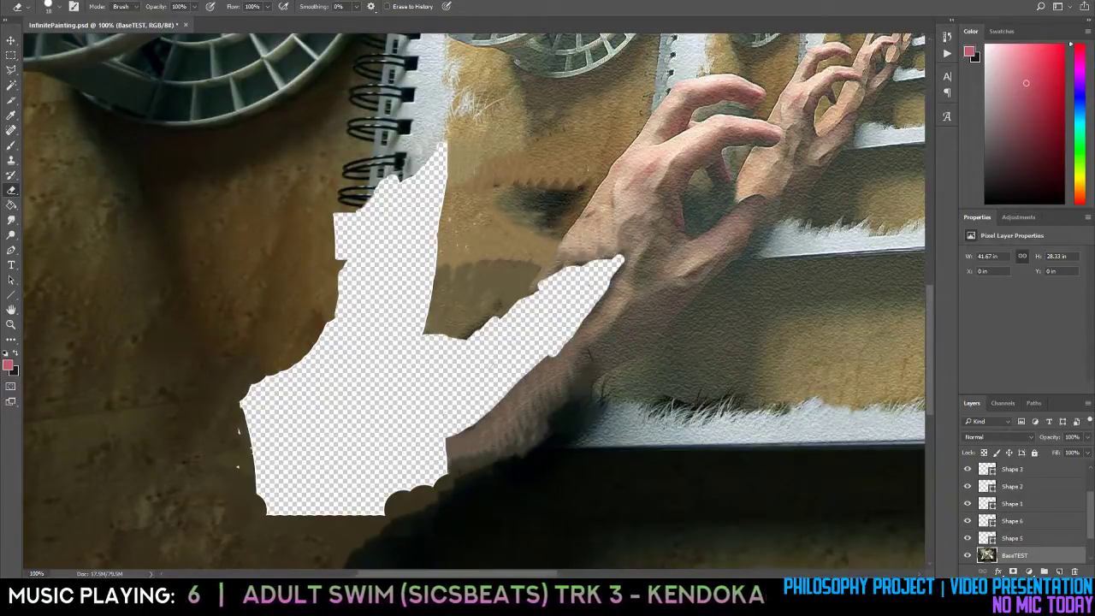
# Switch to Discord and look through the general channels of the RIT Esports and Rochester Institute of Technology servers.
pyautogui.click(980, 590)
pyautogui.click(971, 548)
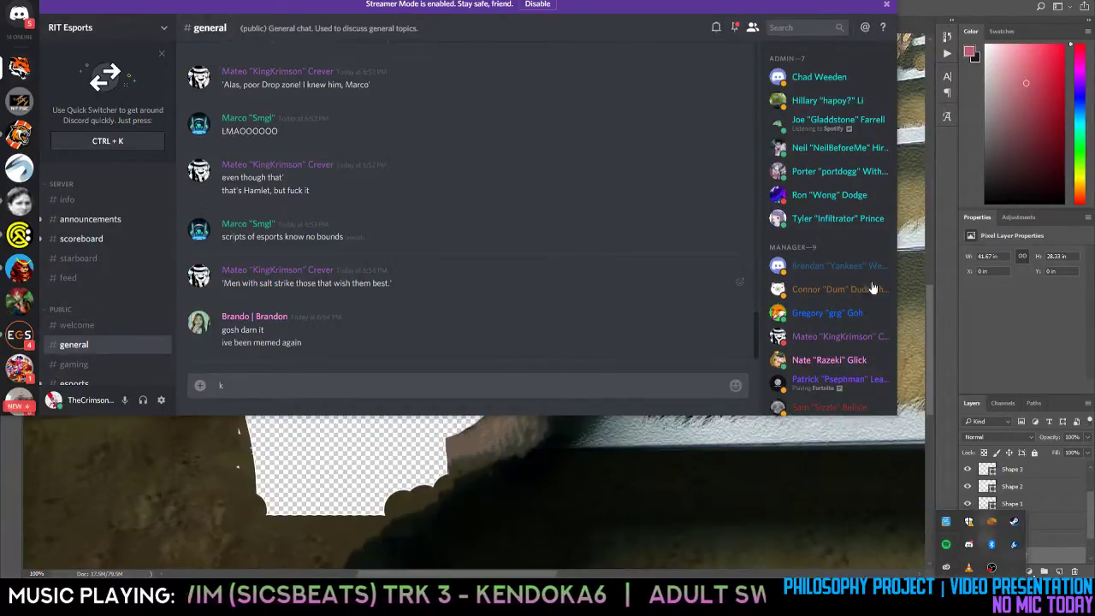
pyautogui.scroll(-3, 839, 287)
pyautogui.scroll(-10, 800, 284)
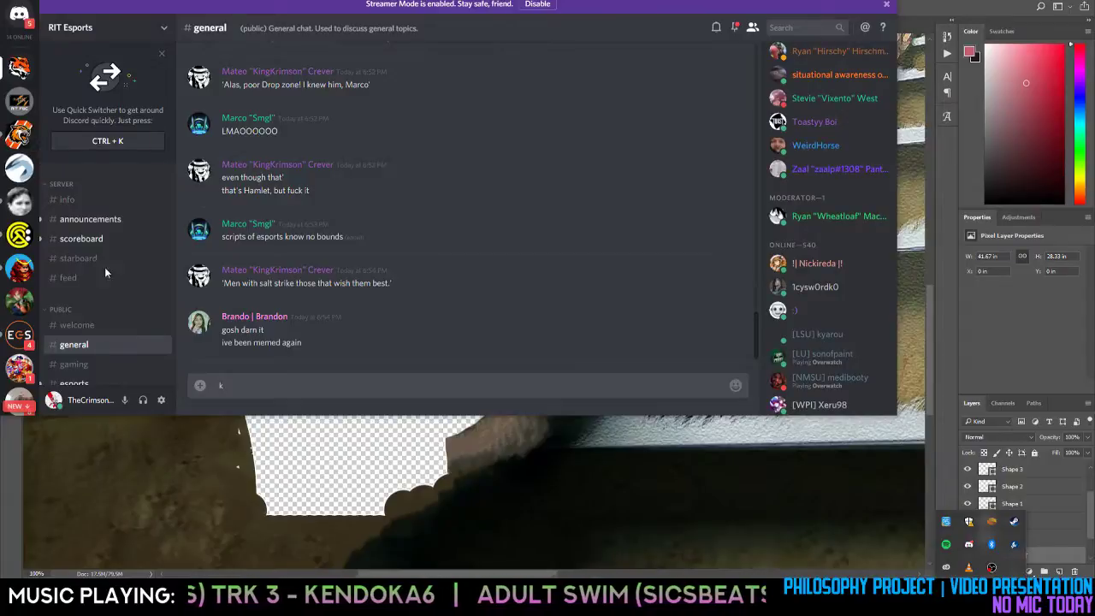
pyautogui.click(24, 140)
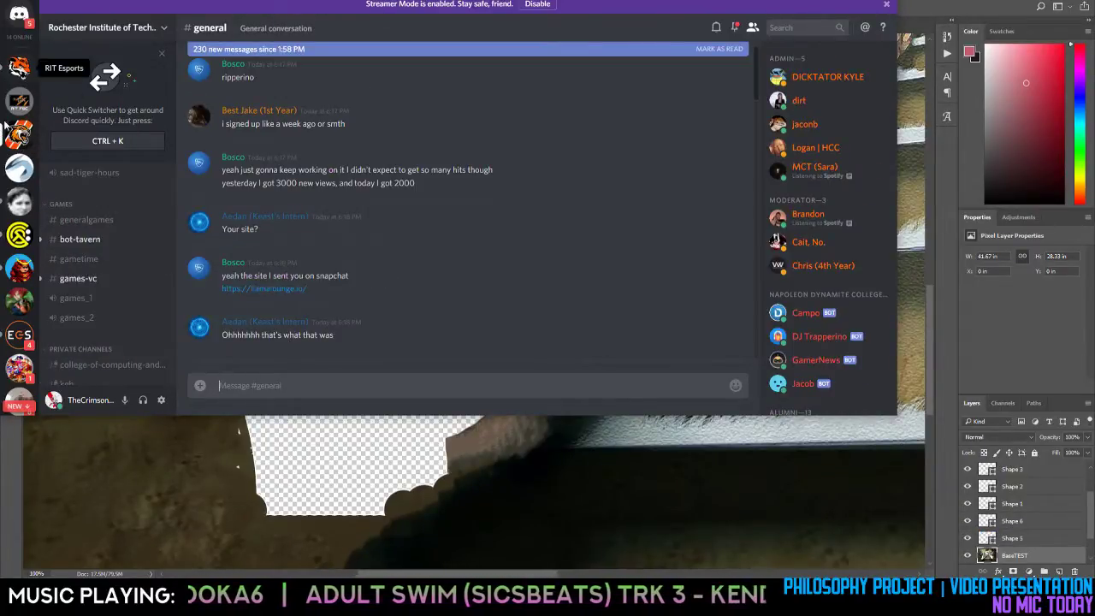
pyautogui.click(24, 73)
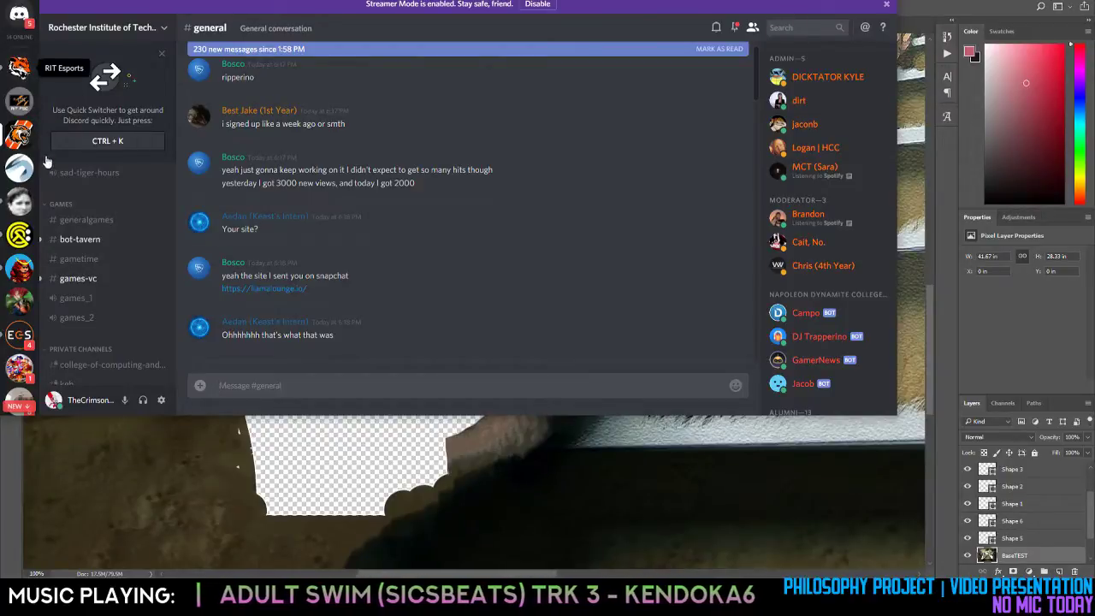
pyautogui.write('k')
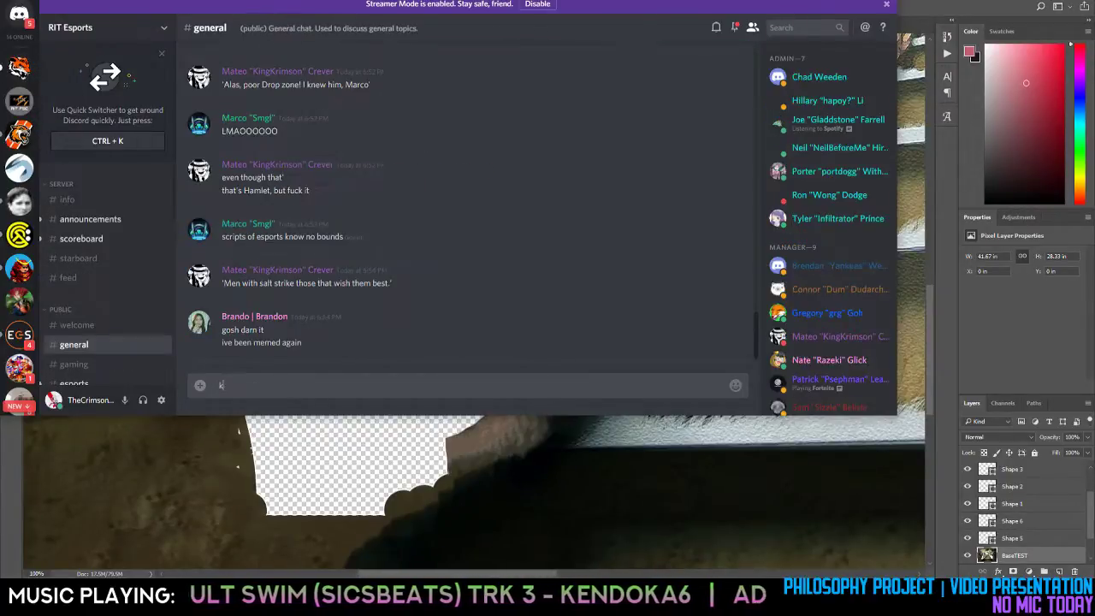
# Browse the internal_general and prod_general channels and their member lists in the RIT Esports server, and return to Photoshop.
pyautogui.click(870, 1)
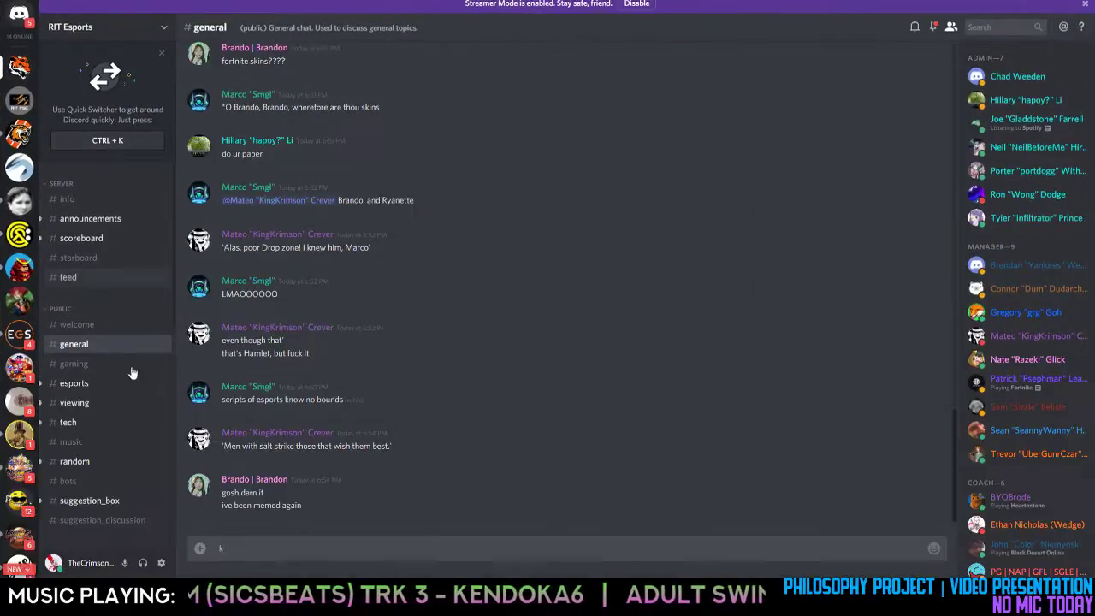
pyautogui.scroll(-5, 95, 384)
pyautogui.scroll(-4, 101, 391)
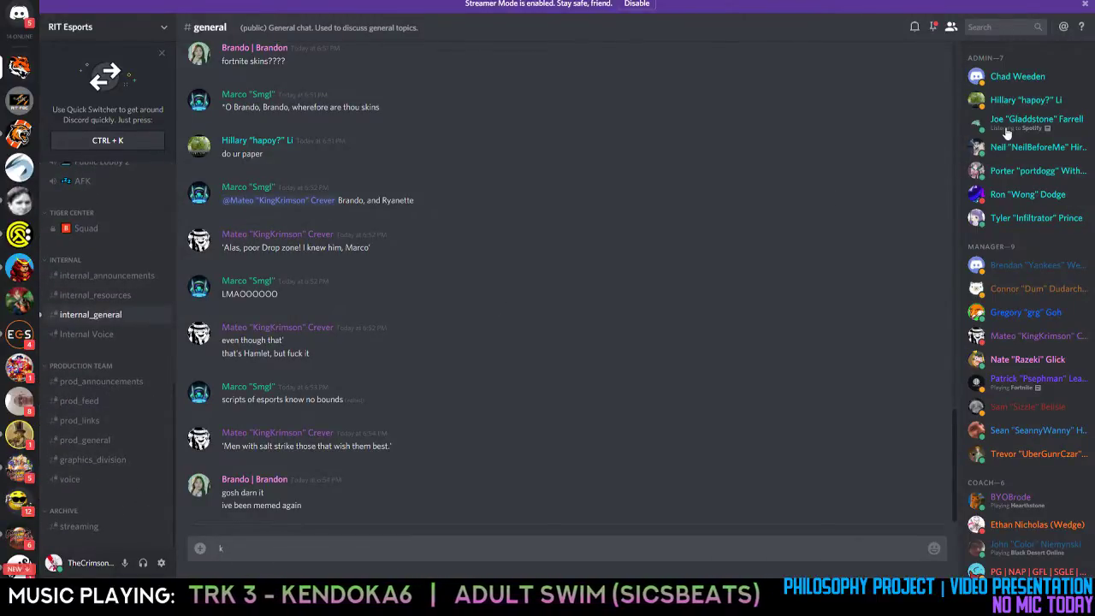
pyautogui.hotkey('alt', 'shift', 'Down')
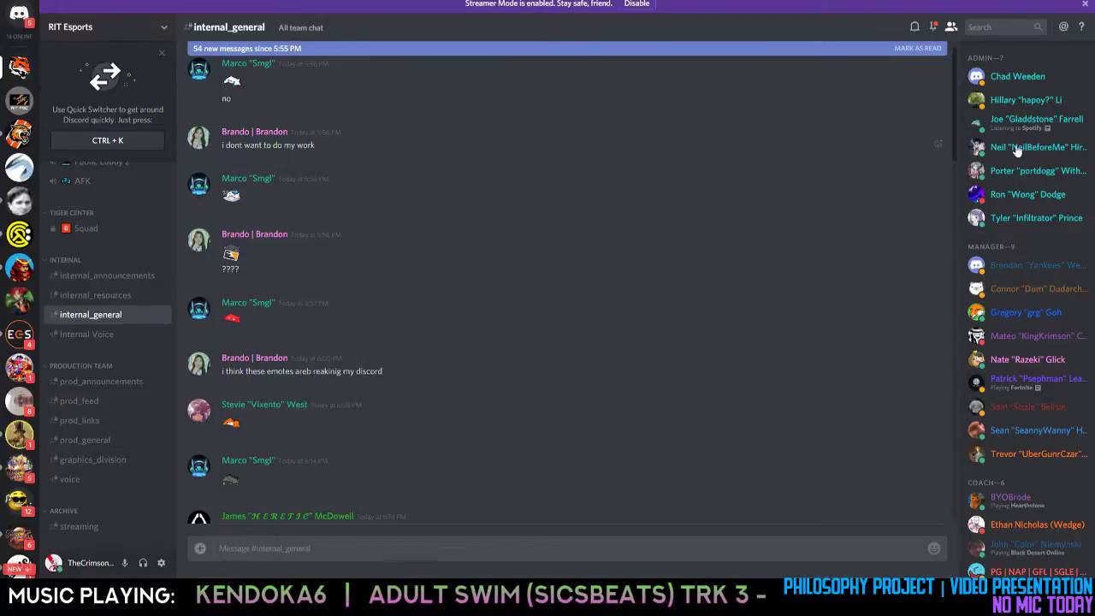
pyautogui.scroll(-5, 1035, 150)
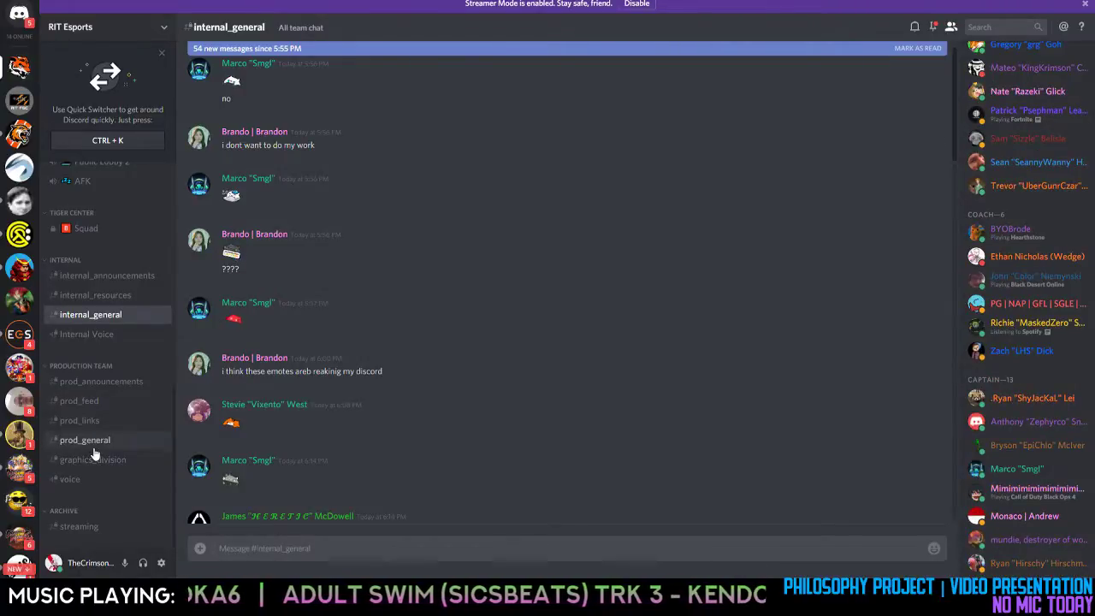
pyautogui.click(115, 442)
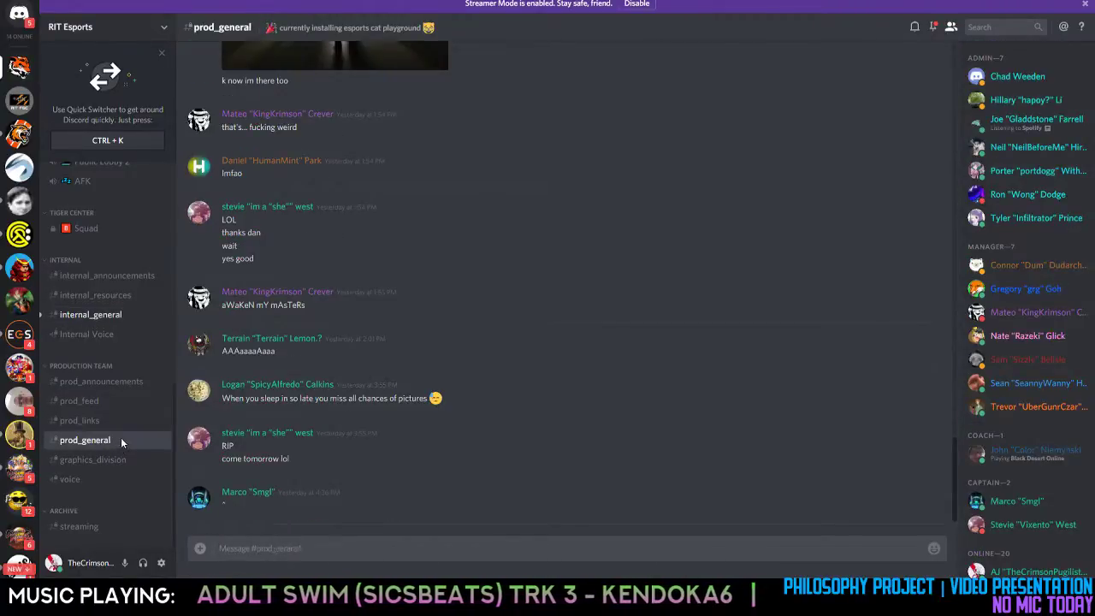
pyautogui.scroll(-1, 1008, 224)
pyautogui.scroll(-2, 1007, 225)
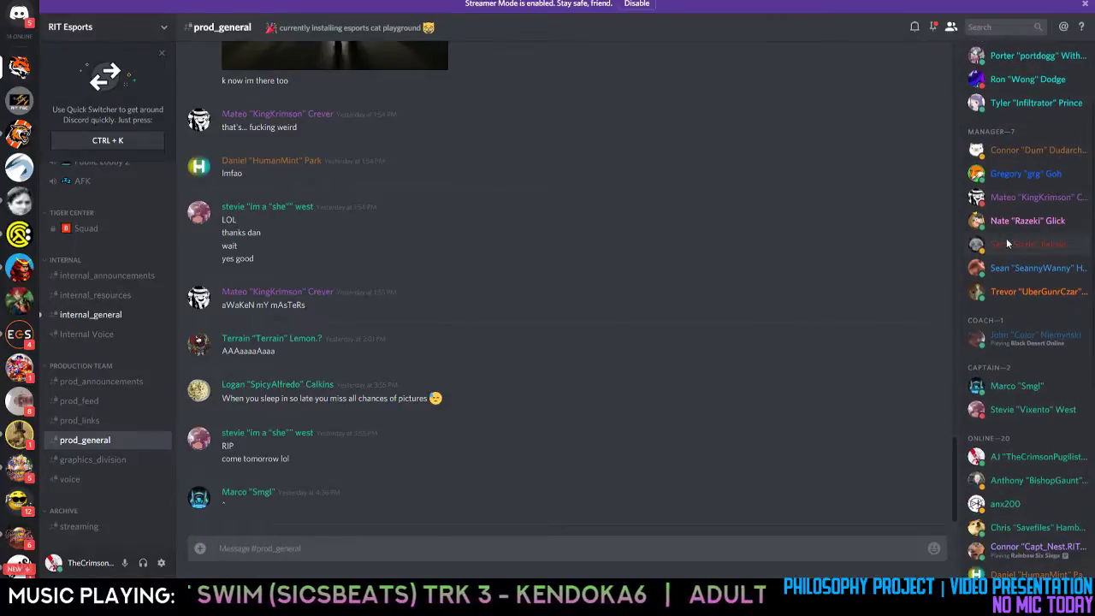
pyautogui.hotkey('alt', 'Tab')
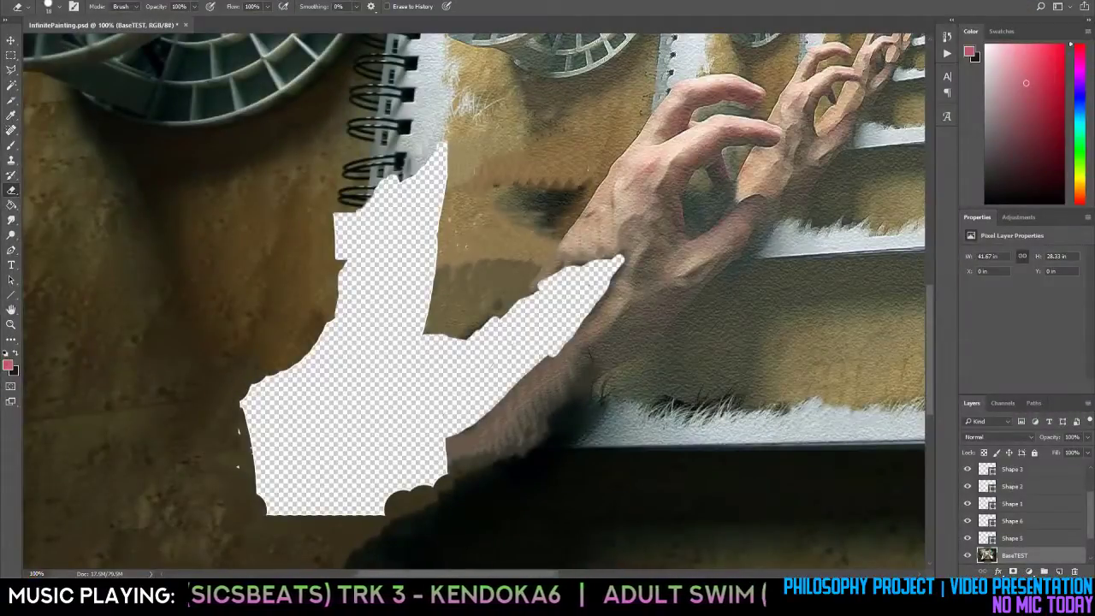